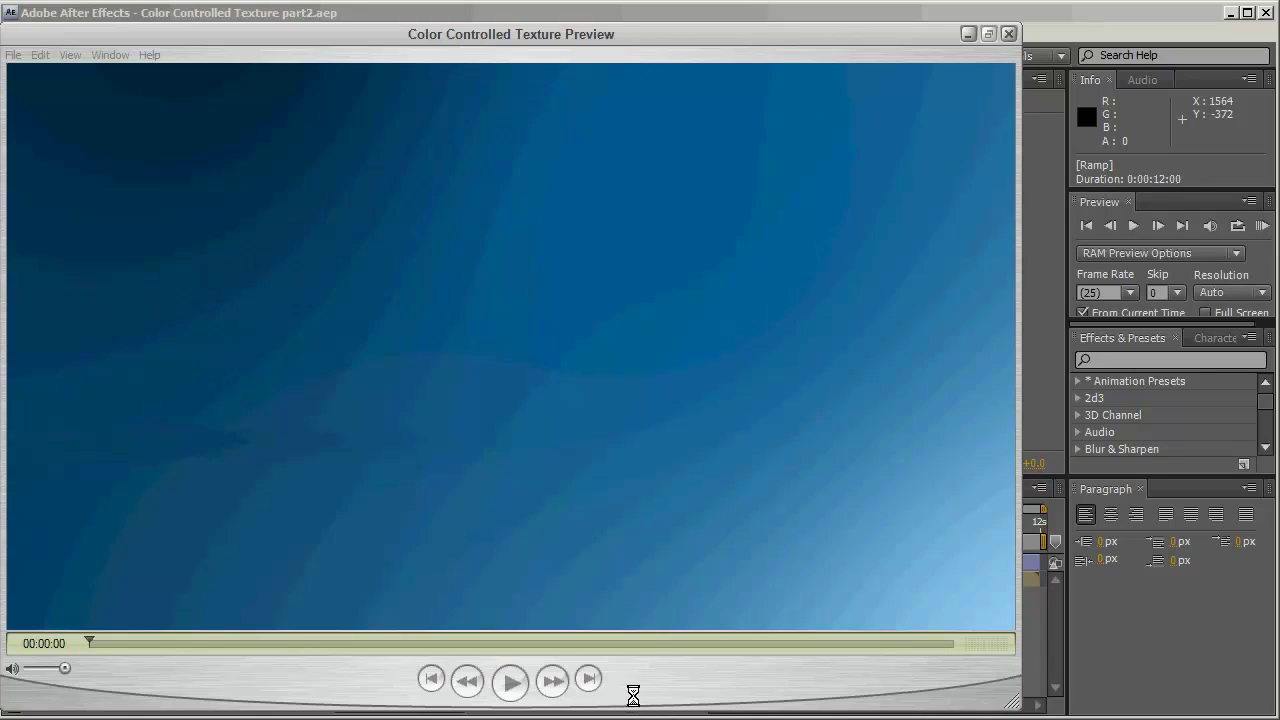
- Play the Color Controlled Texture preview movie and scrub through the falling cube animation
click(508, 688)
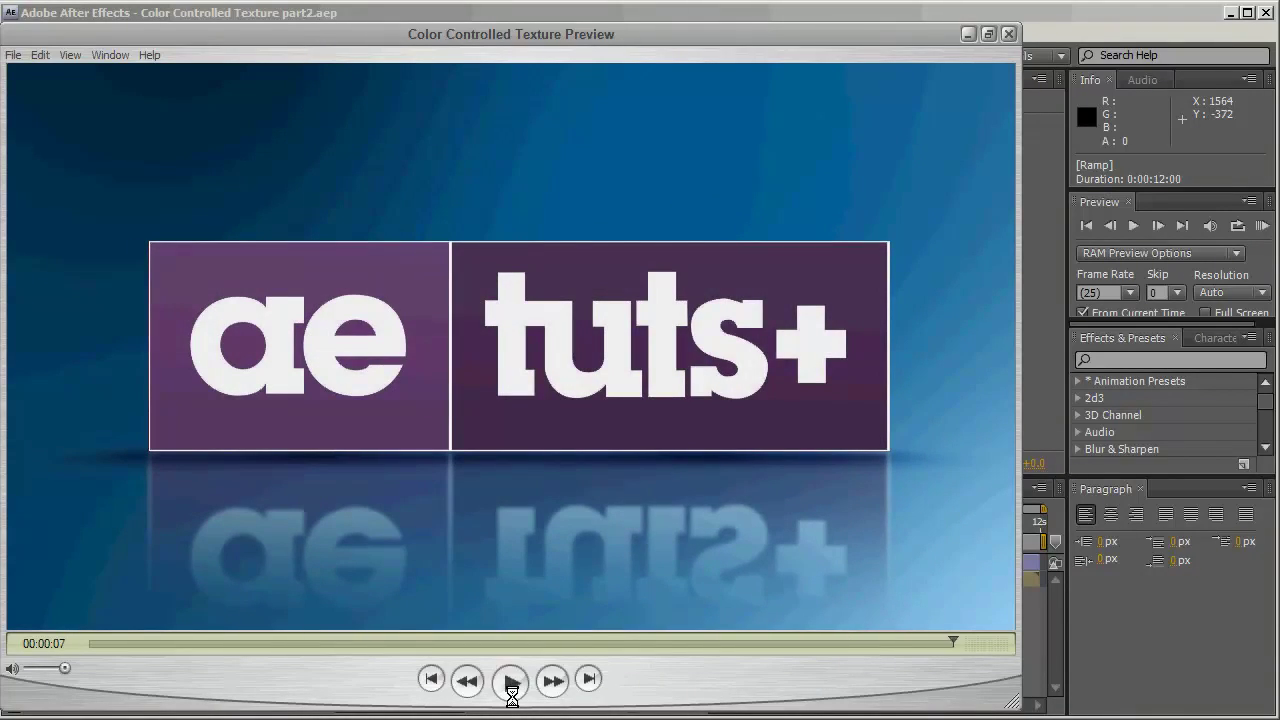
drag(953, 643, 385, 643)
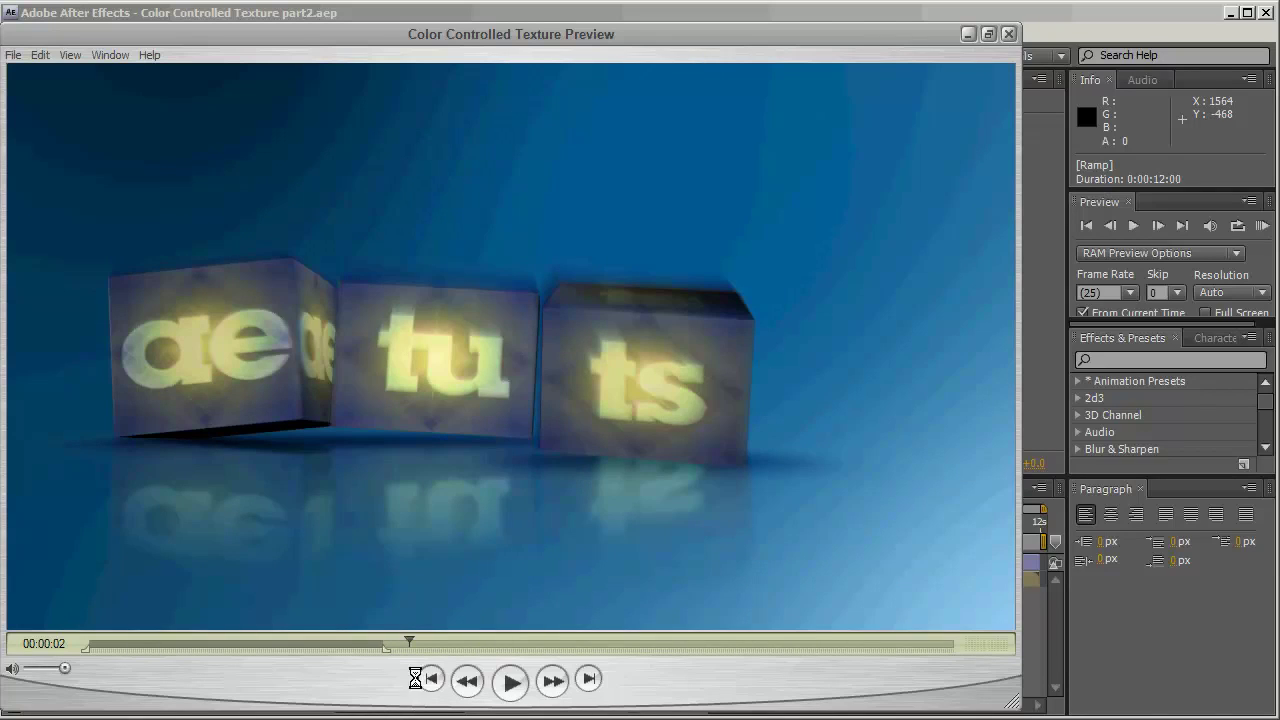
drag(409, 641, 467, 641)
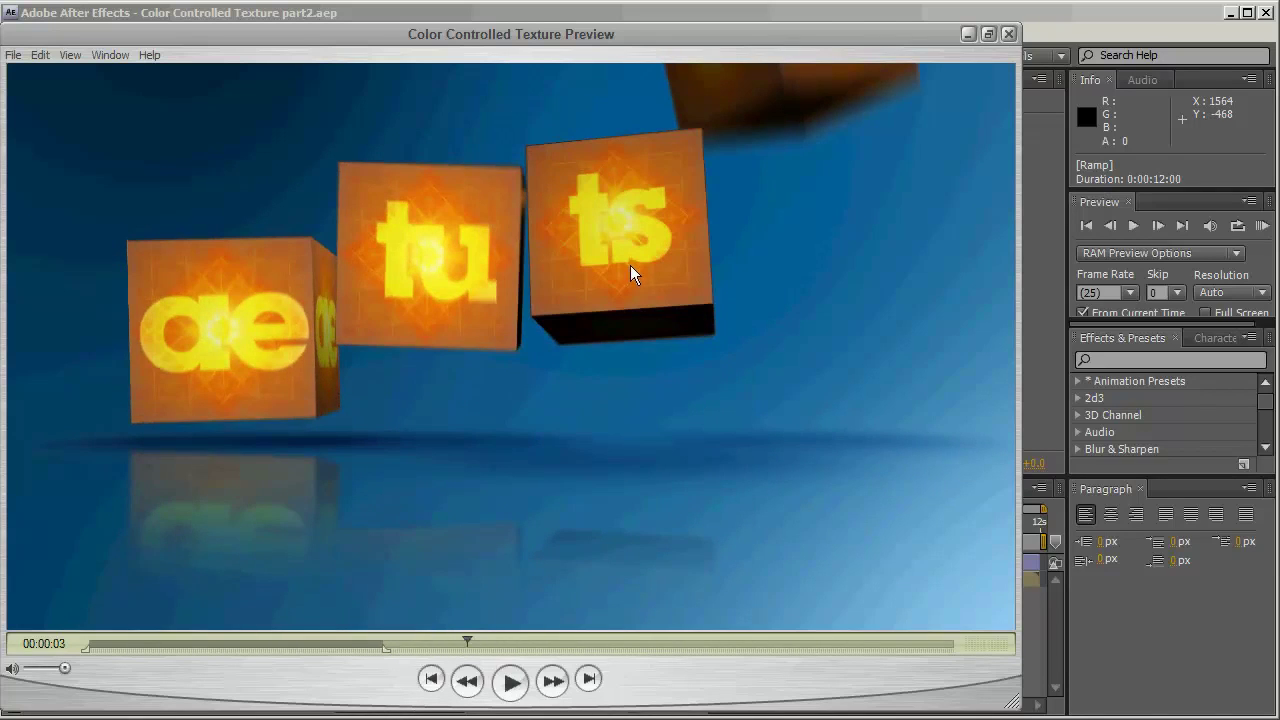
drag(467, 641, 453, 645)
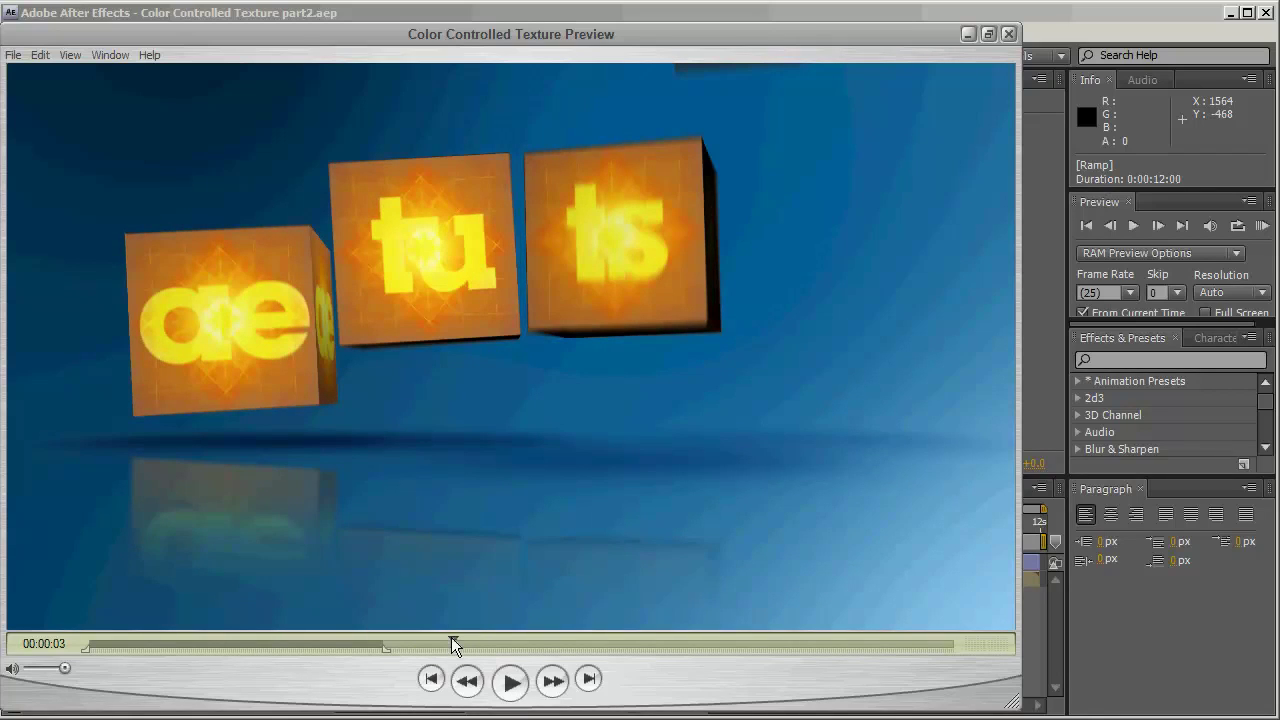
drag(451, 641, 300, 650)
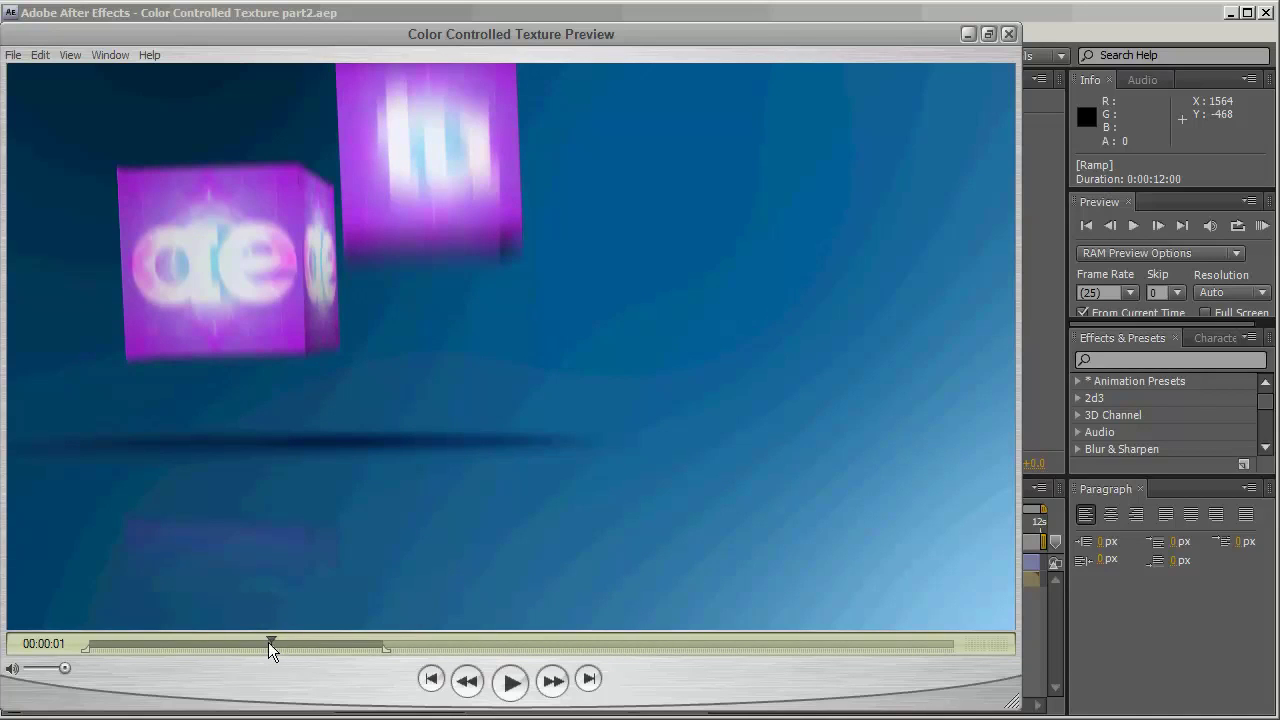
drag(266, 642, 207, 642)
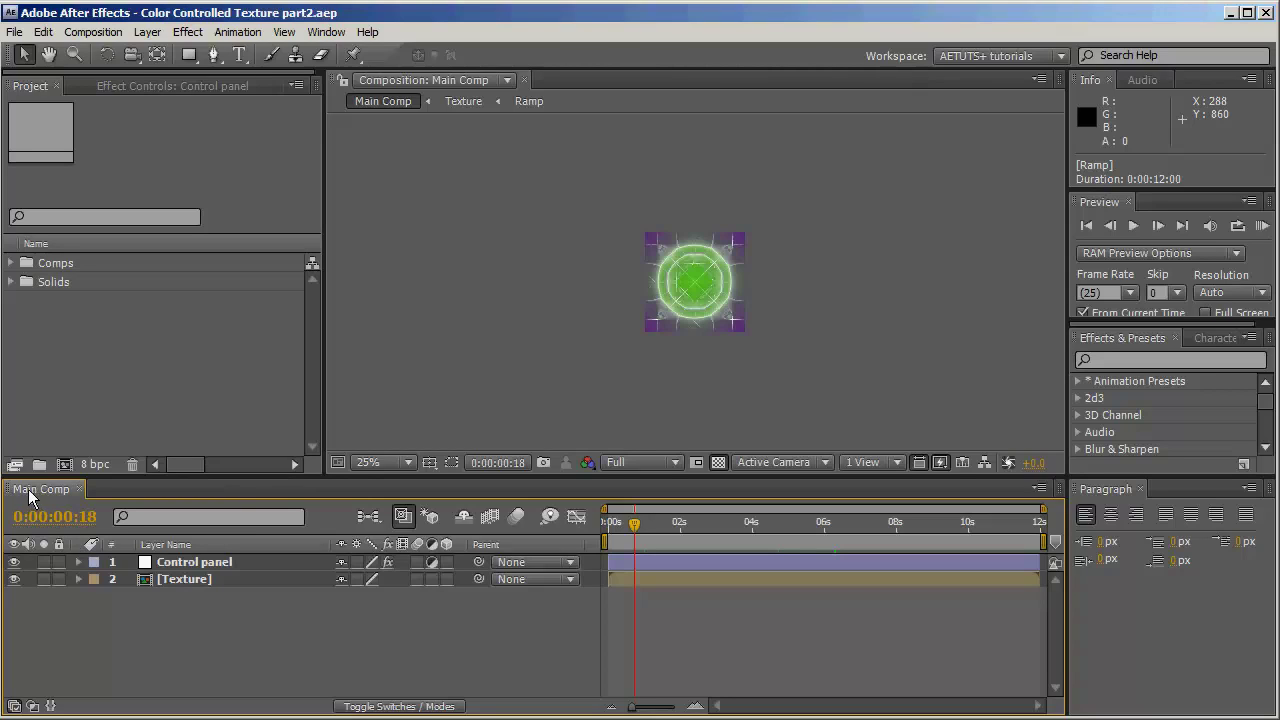
- Expand the Comps folder and change the Main Comp settings to the HDTV 1080 25 preset
click(10, 262)
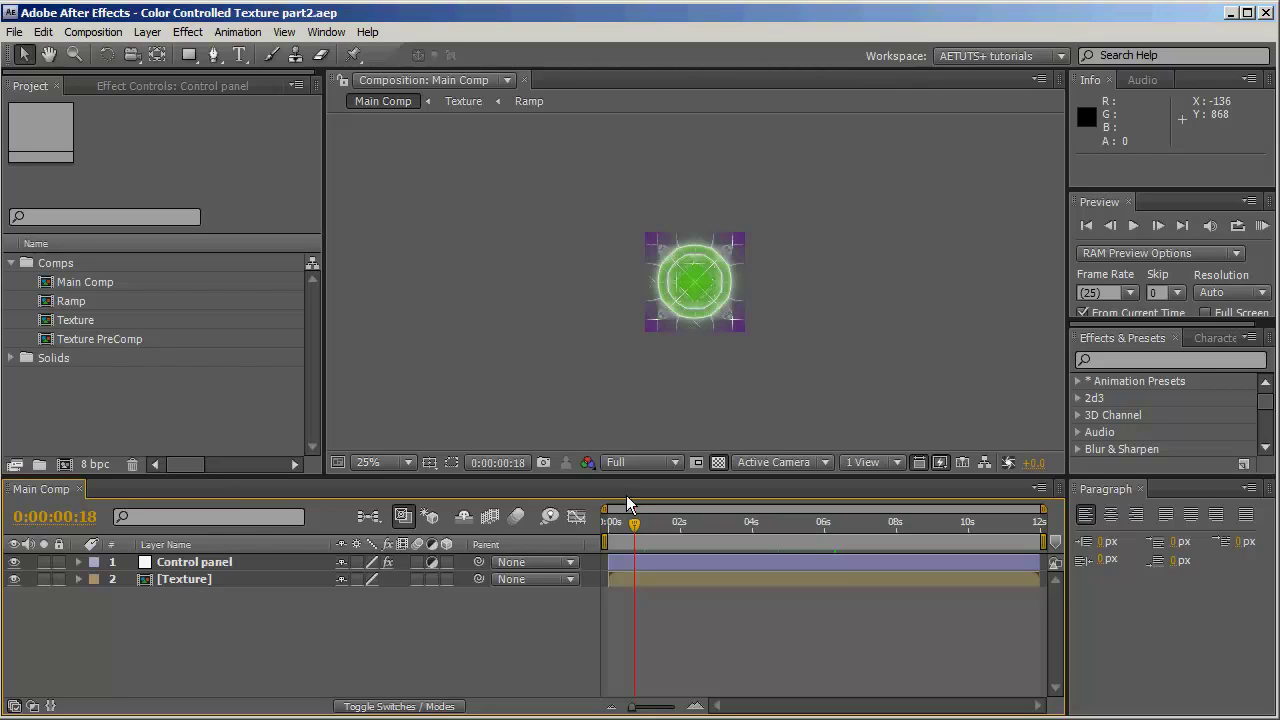
key(ctrl+k)
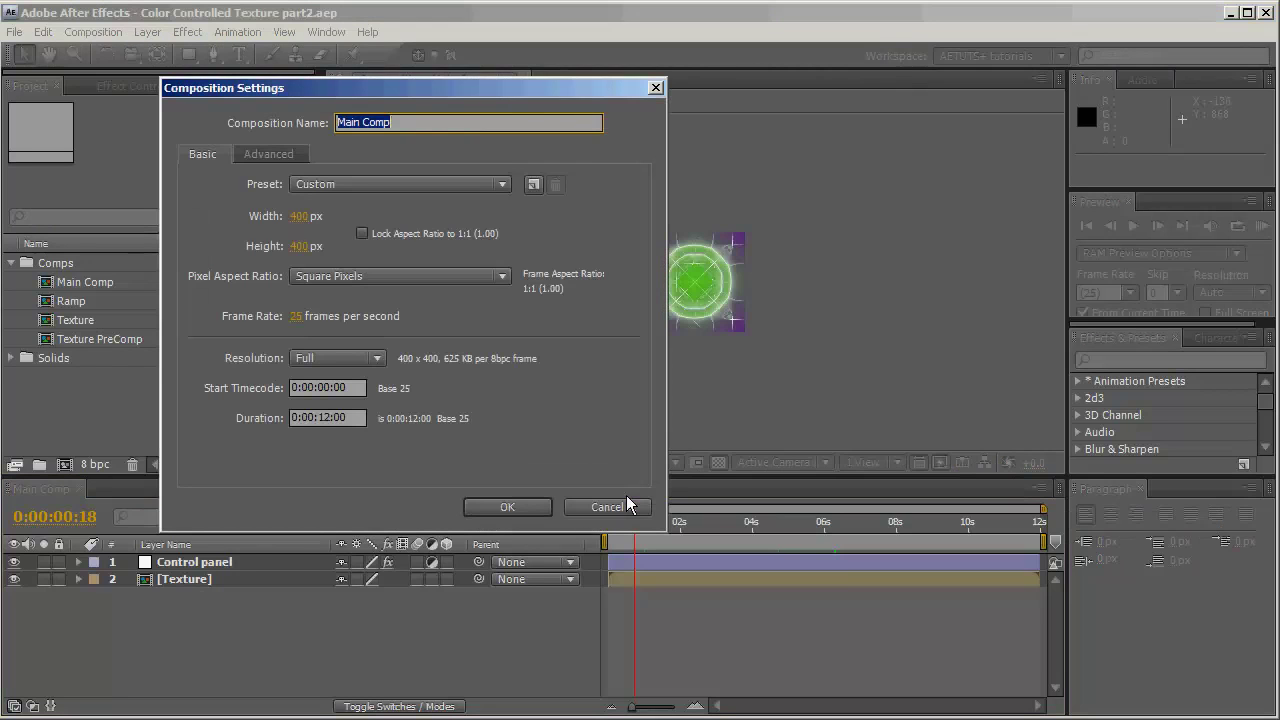
click(459, 184)
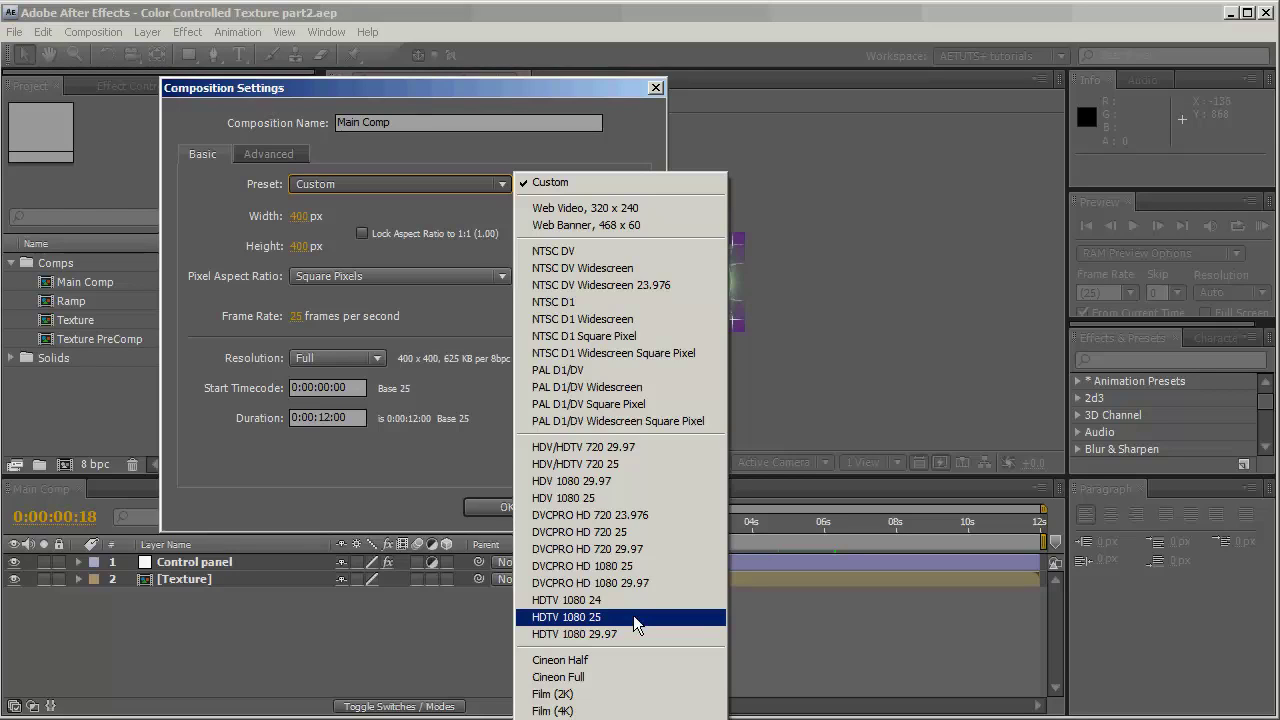
click(633, 617)
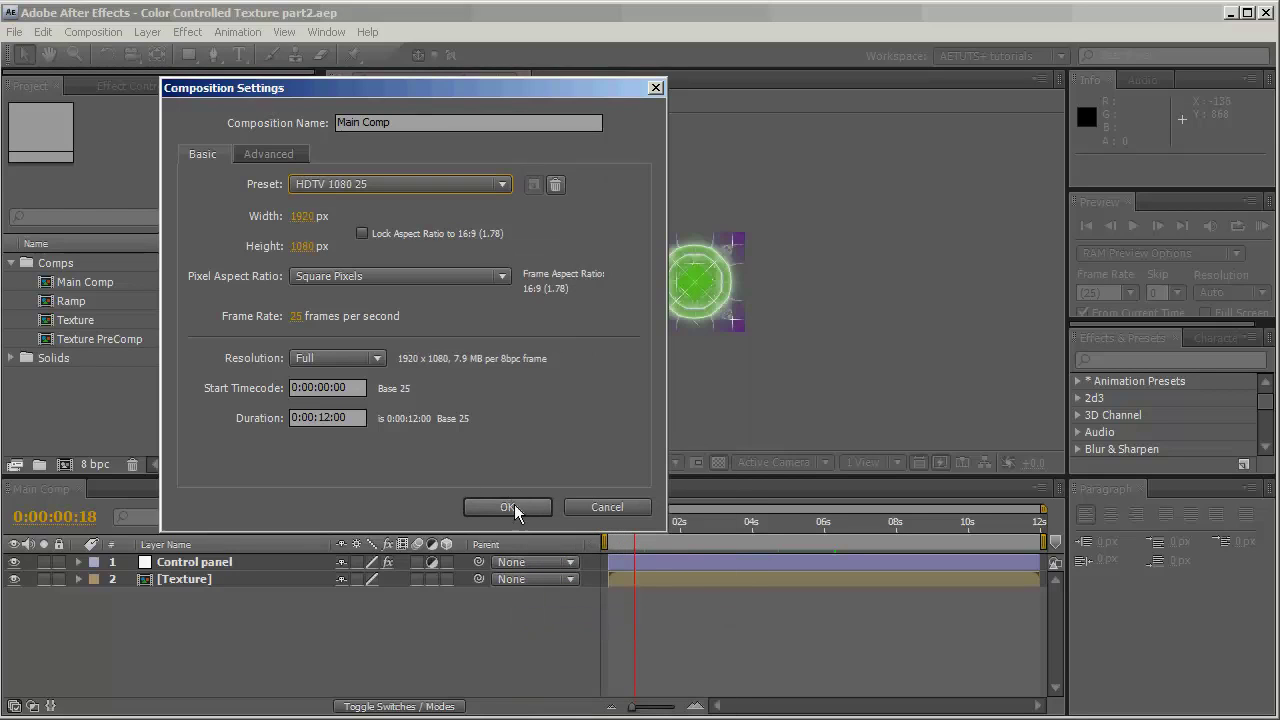
click(514, 504)
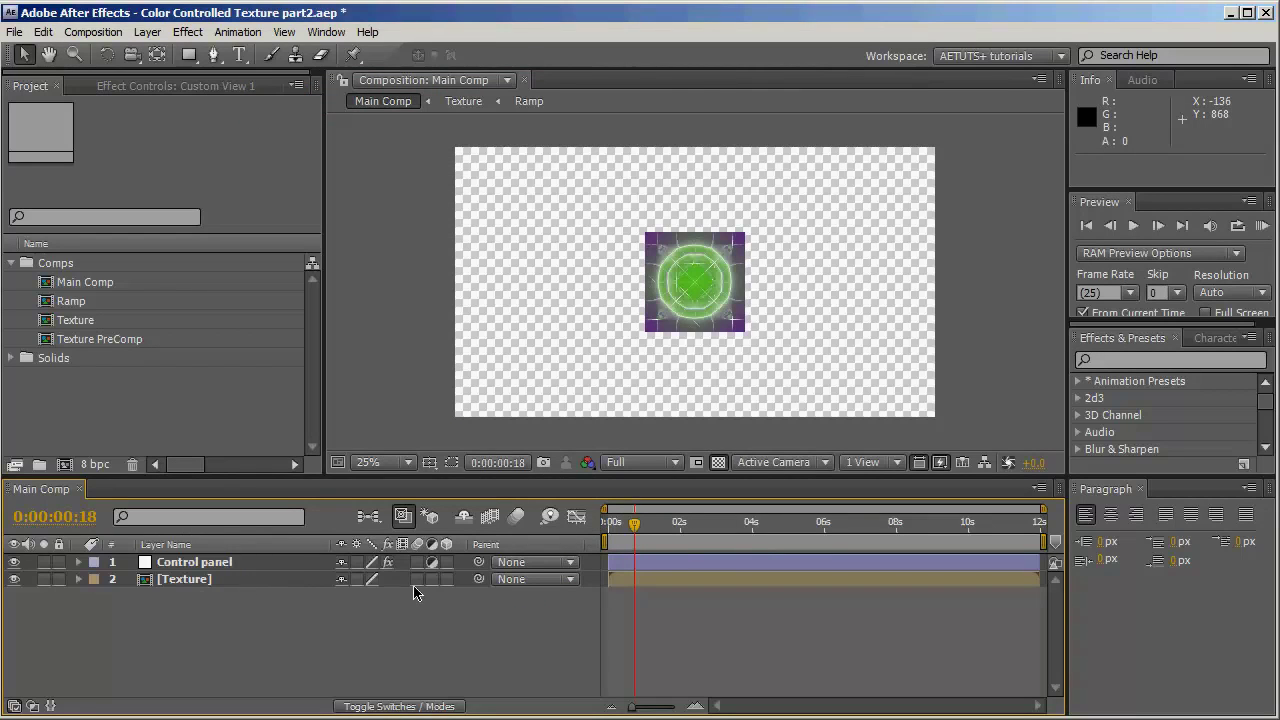
- Mark the Control panel layer as shy and hide shy layers in the Main Comp timeline
click(207, 564)
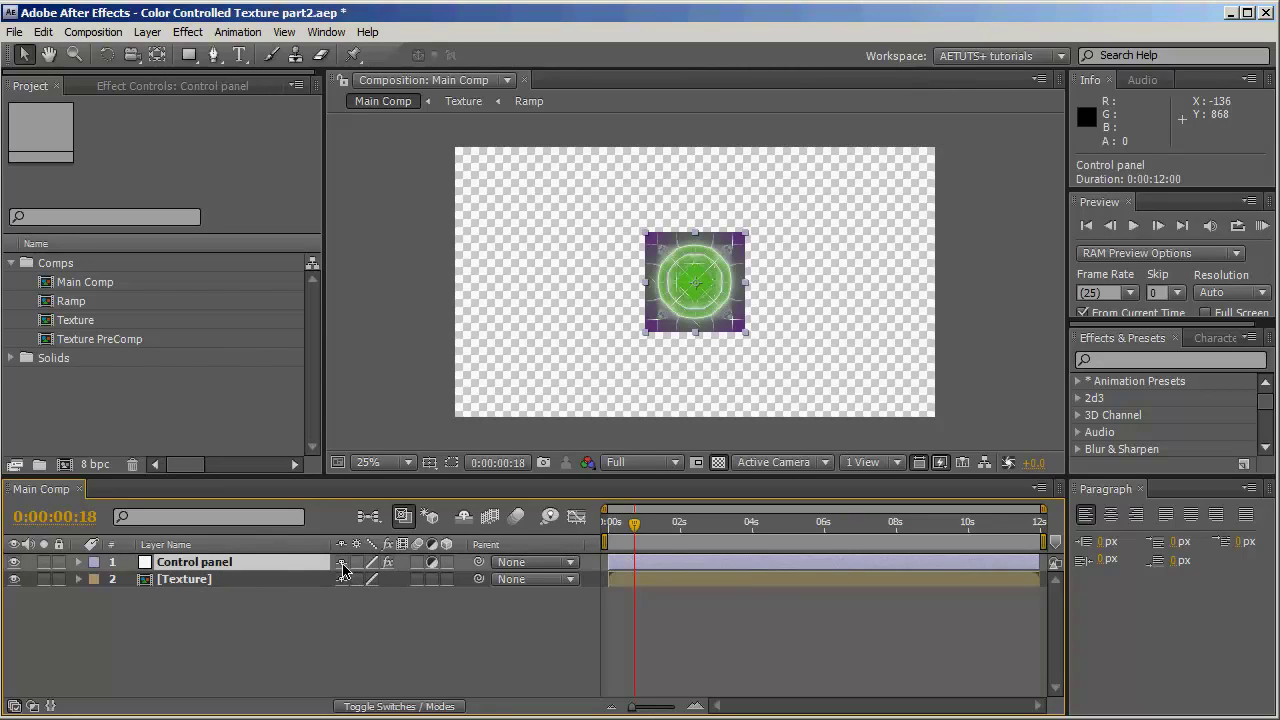
click(342, 564)
click(463, 516)
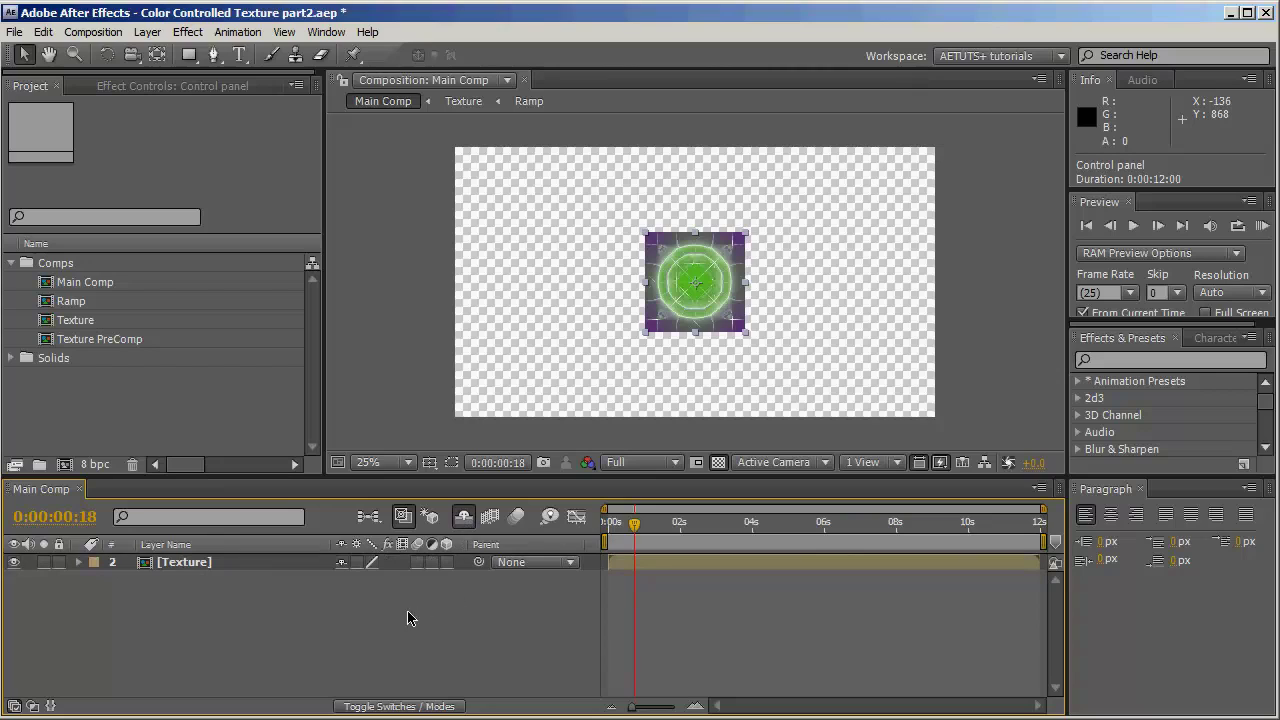
- Turn off the transparency grid and rename the Texture layer as Cube side 01
click(220, 563)
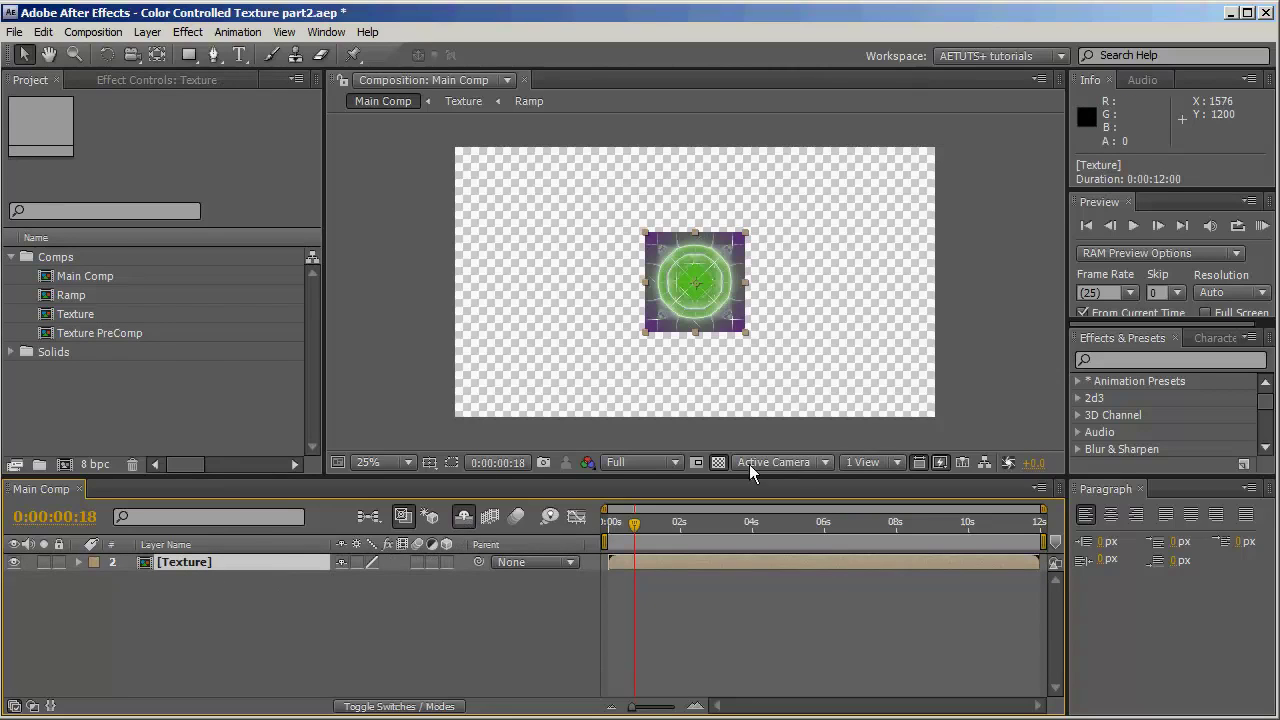
click(718, 462)
scroll(719, 350, up, 1)
scroll(719, 350, down, 1)
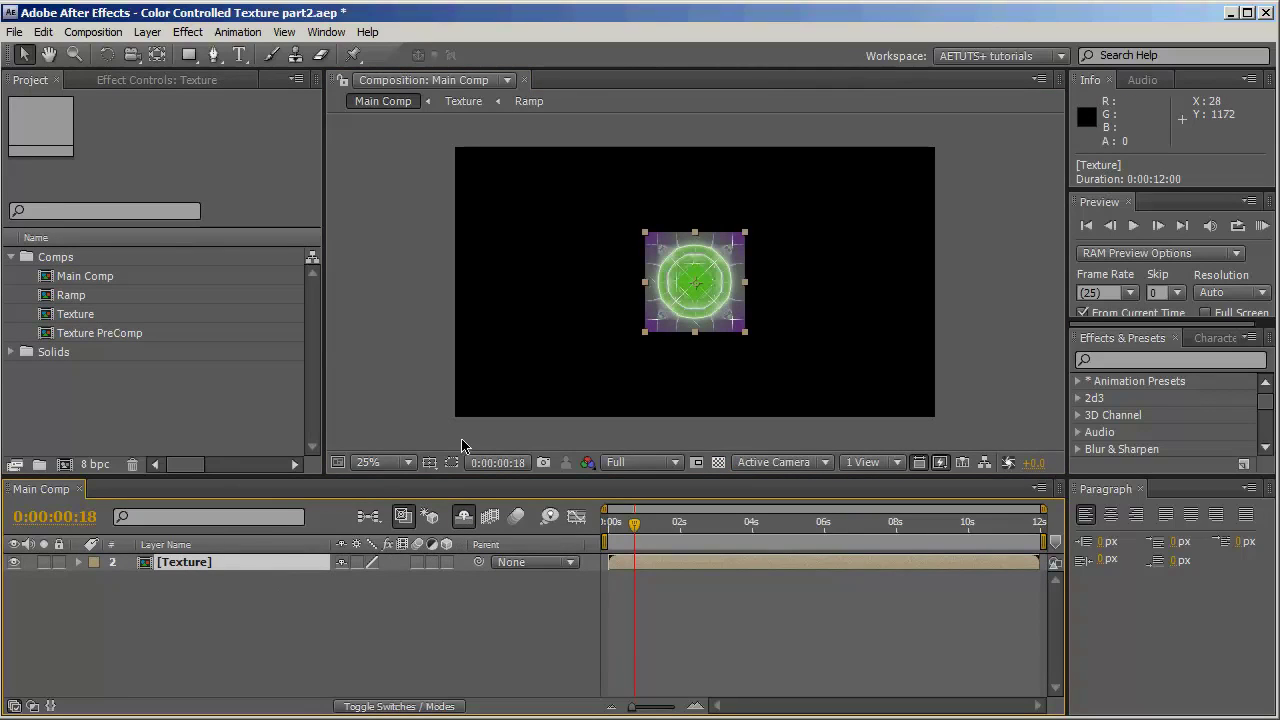
key(Return)
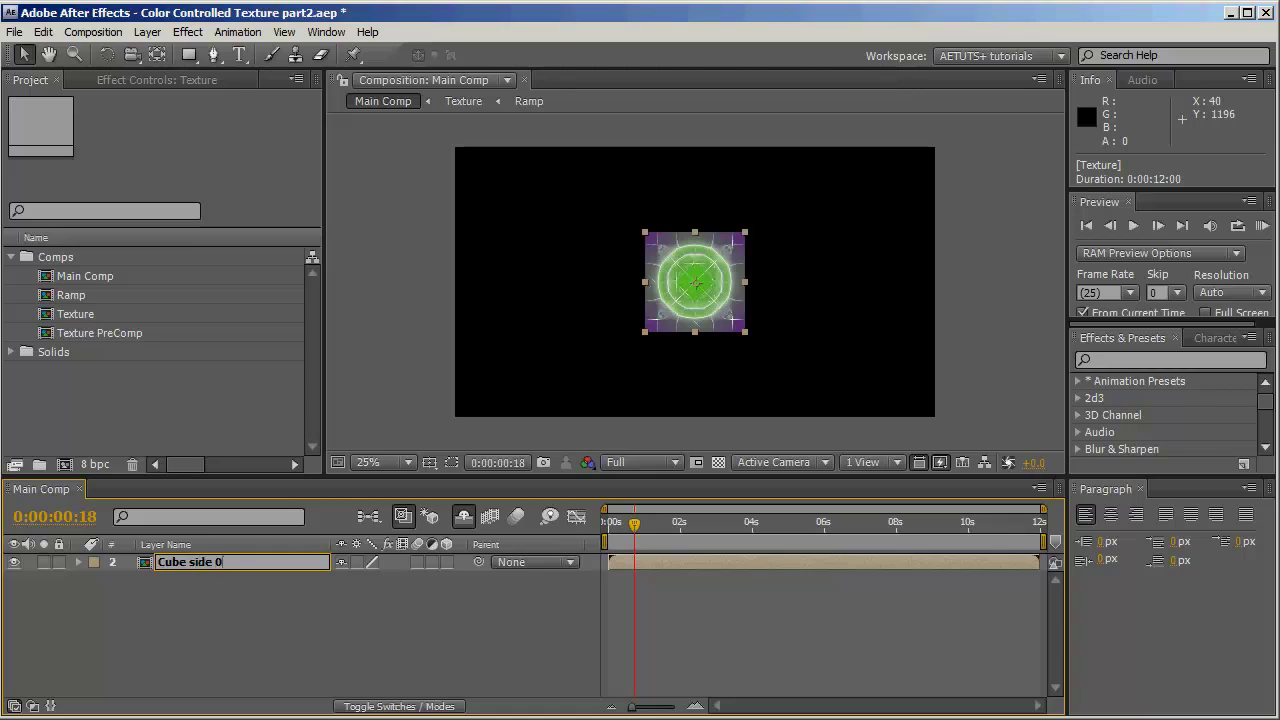
key(Return)
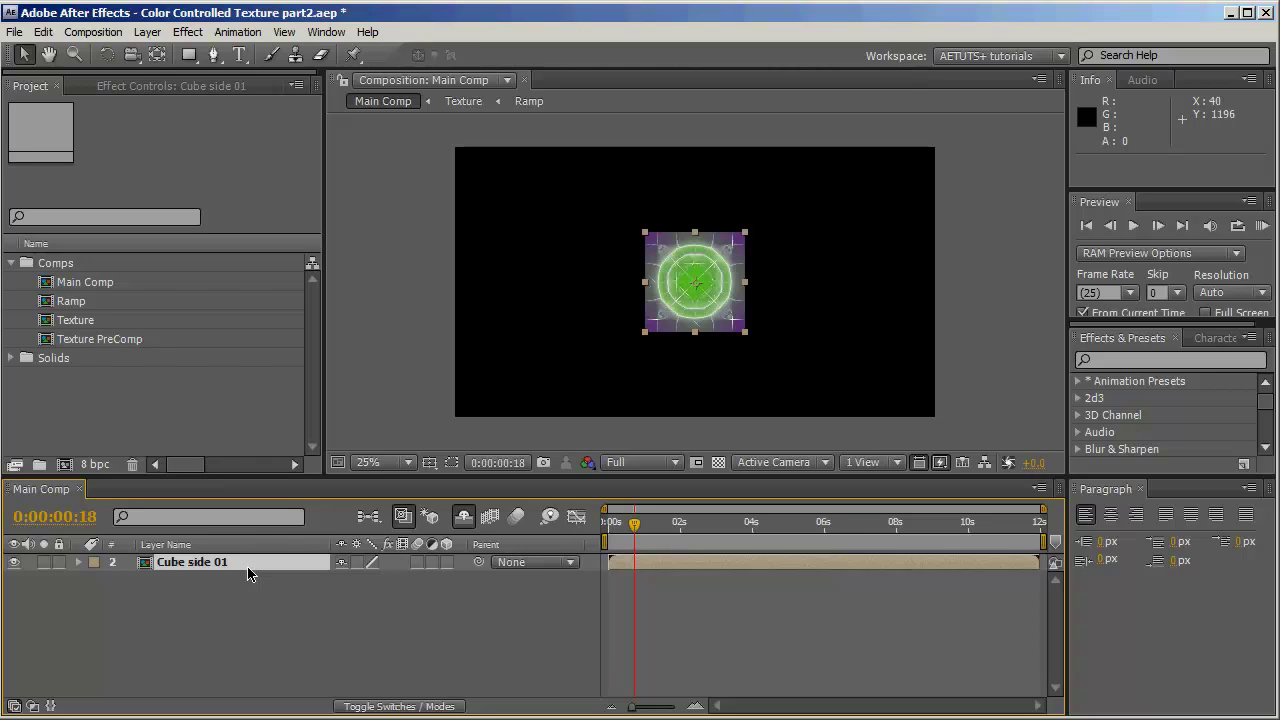
- Duplicate the Cube side 01 layer five times to get layers Cube side 02 through Cube side 06
click(230, 628)
click(218, 566)
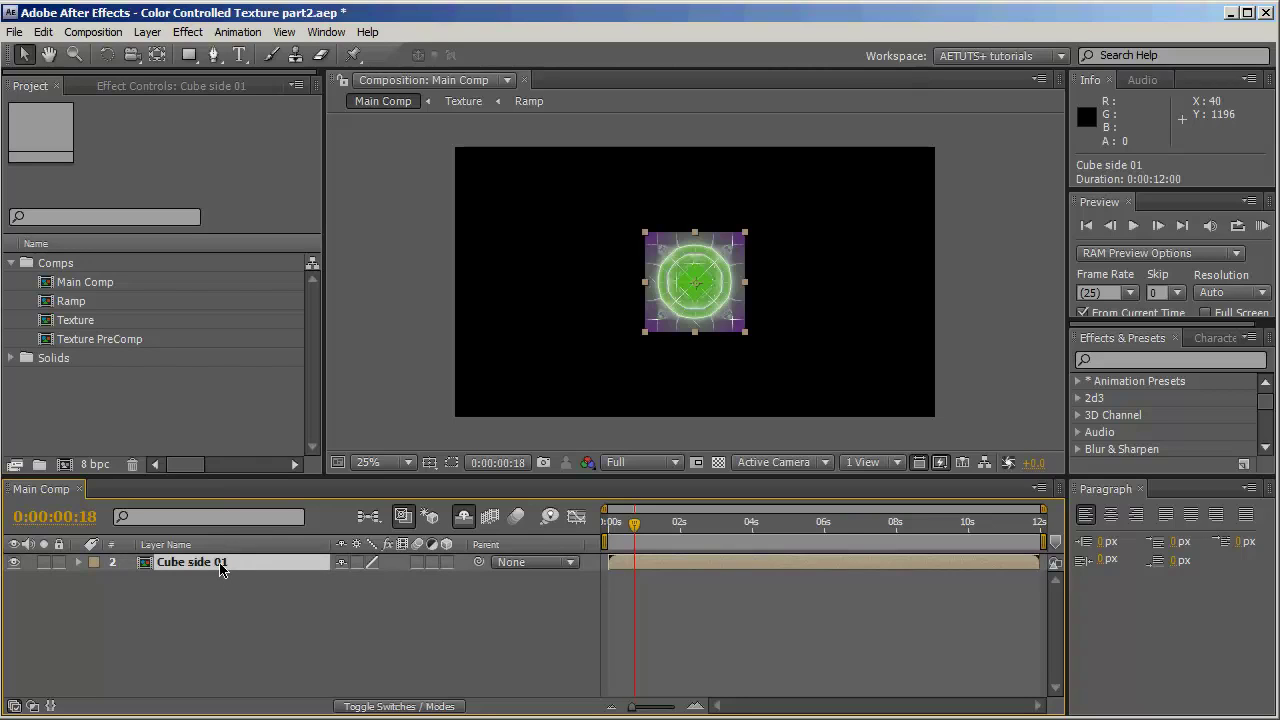
key(ctrl+d)
key(ctrl+d)
key(ctrl+d)
key(ctrl+d)
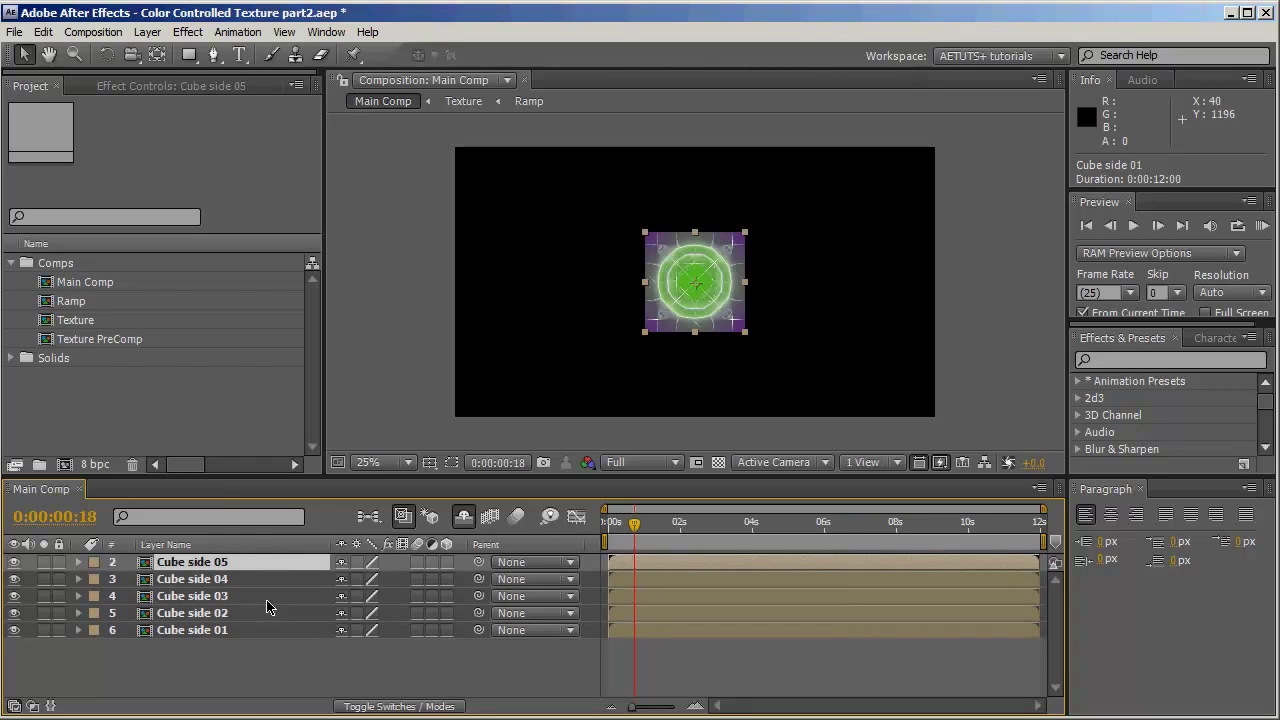
key(ctrl+d)
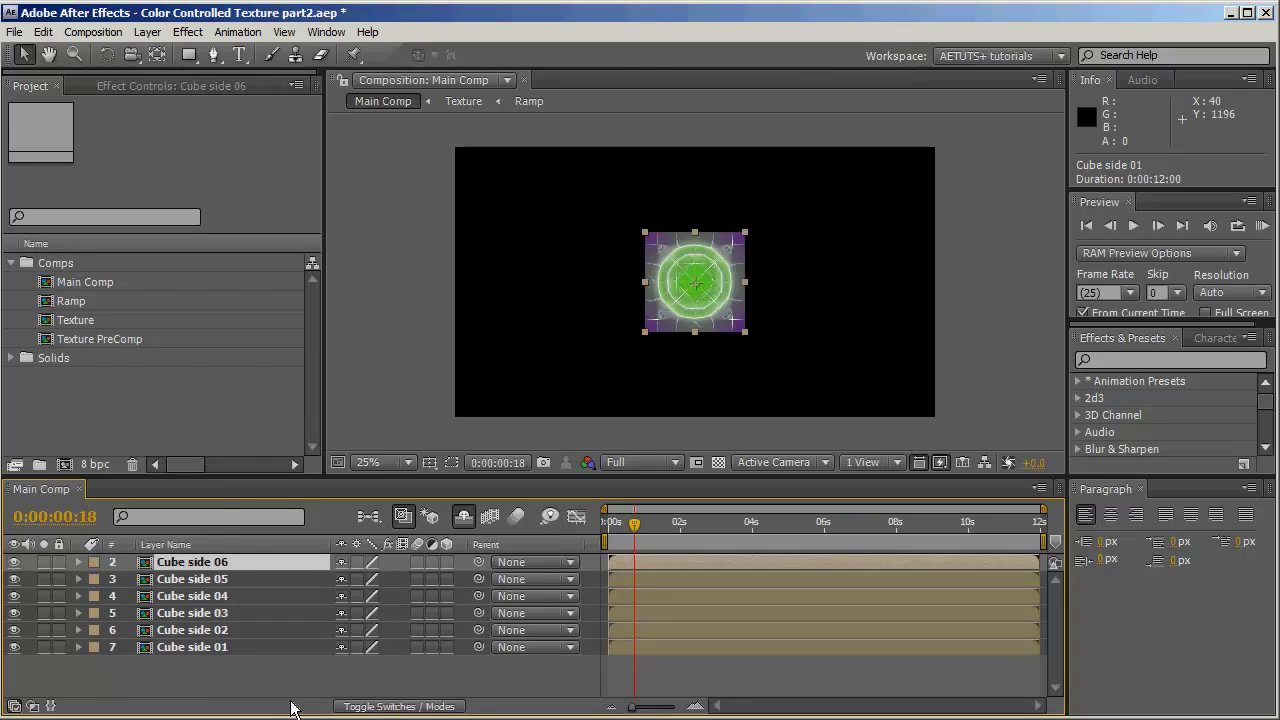
- Add a null object to the Main Comp and make it a 3D layer
click(236, 675)
right_click(250, 676)
mouse_move(440, 578)
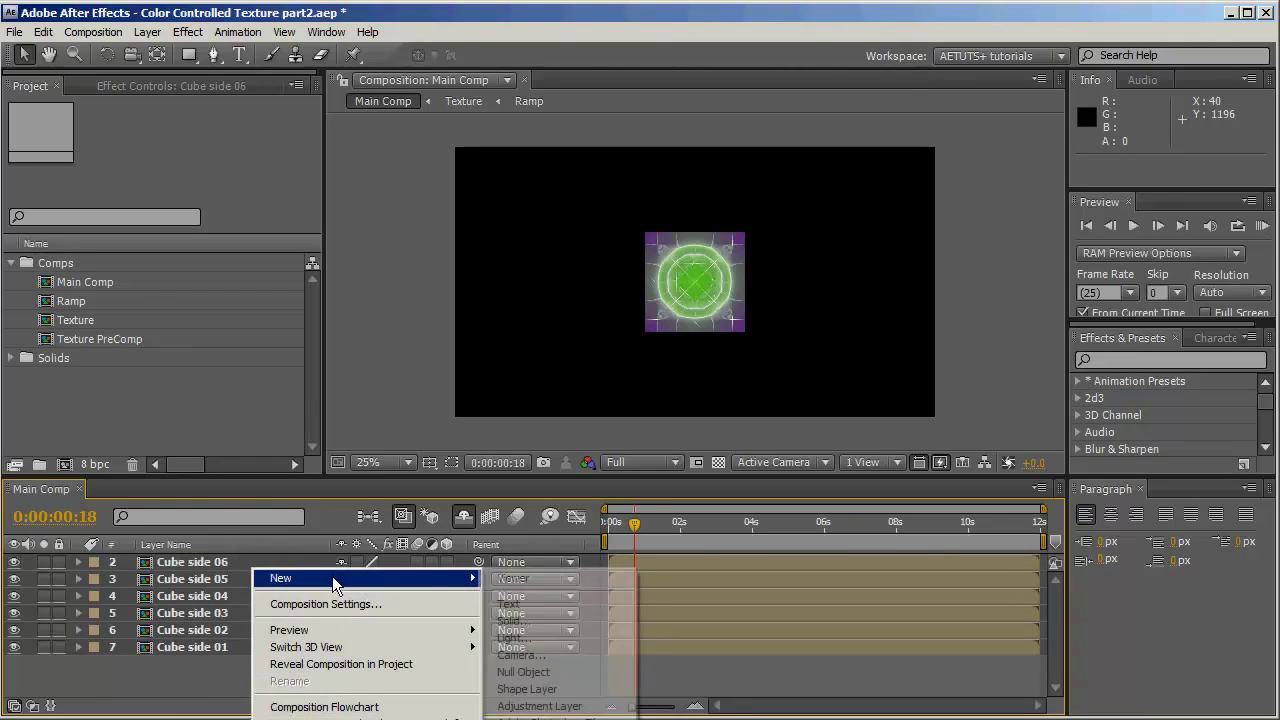
click(560, 672)
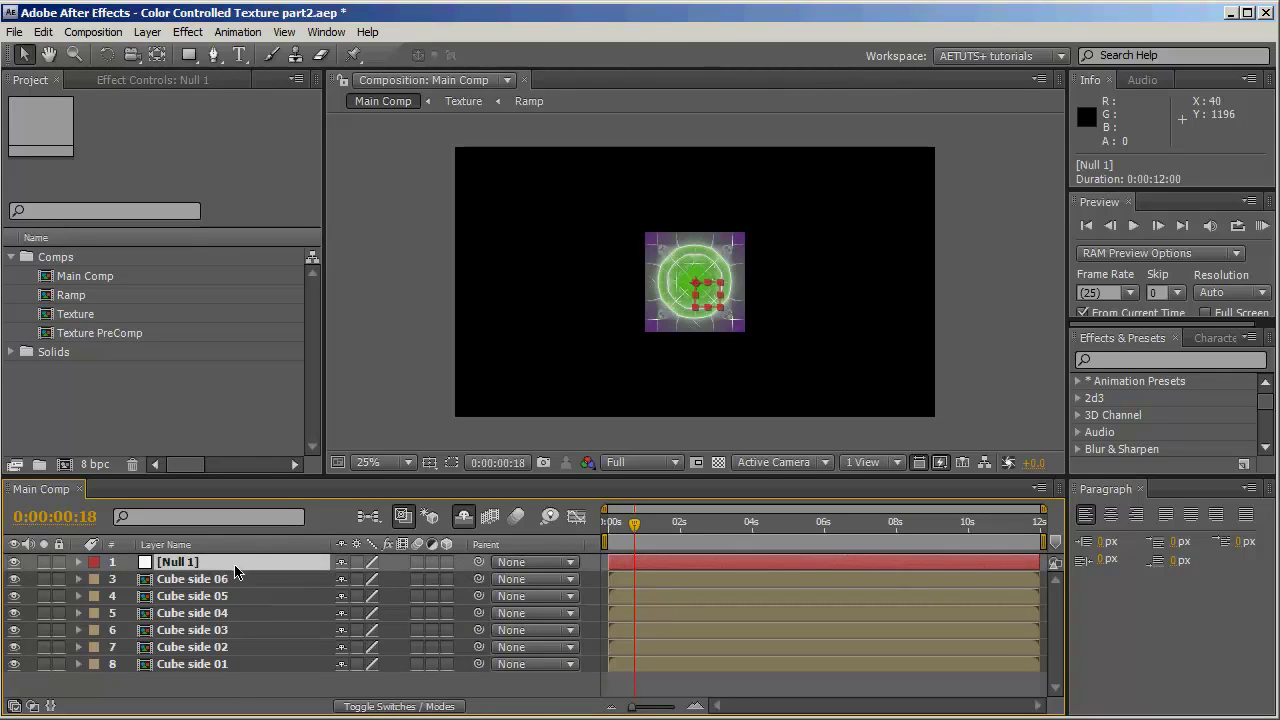
click(446, 562)
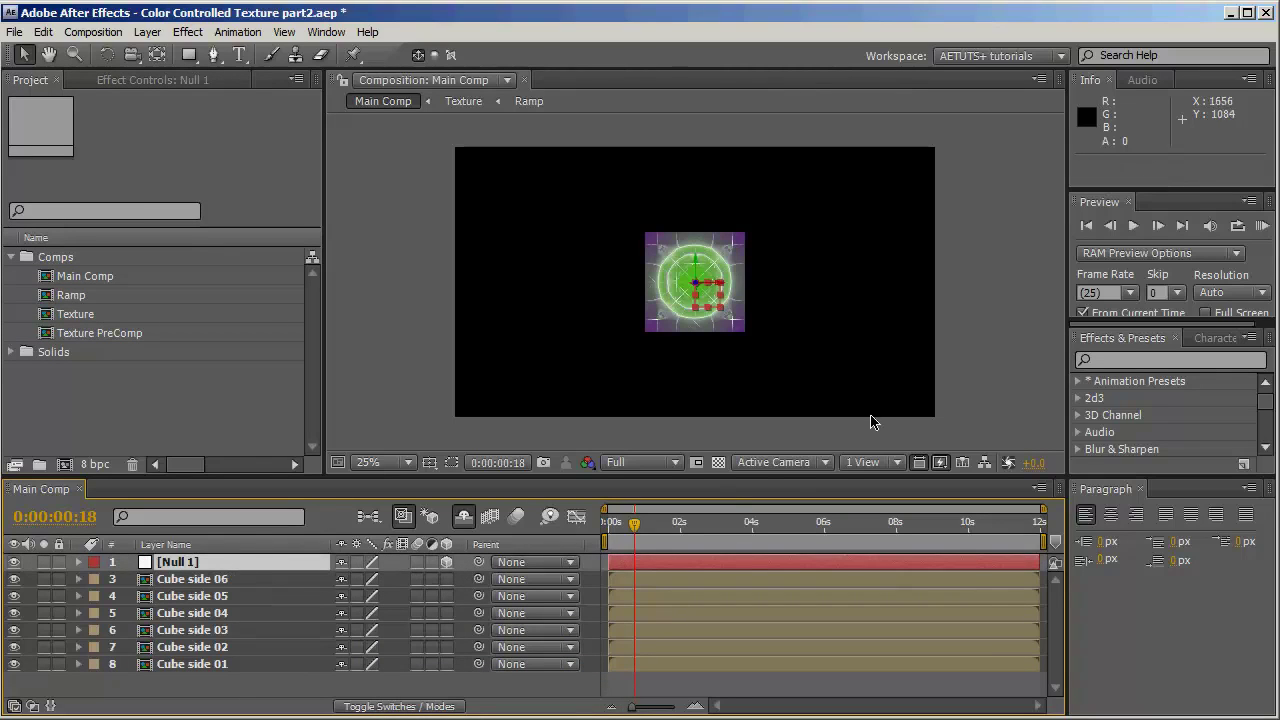
- Inspect the null and the cube side layers from the Top view
click(789, 462)
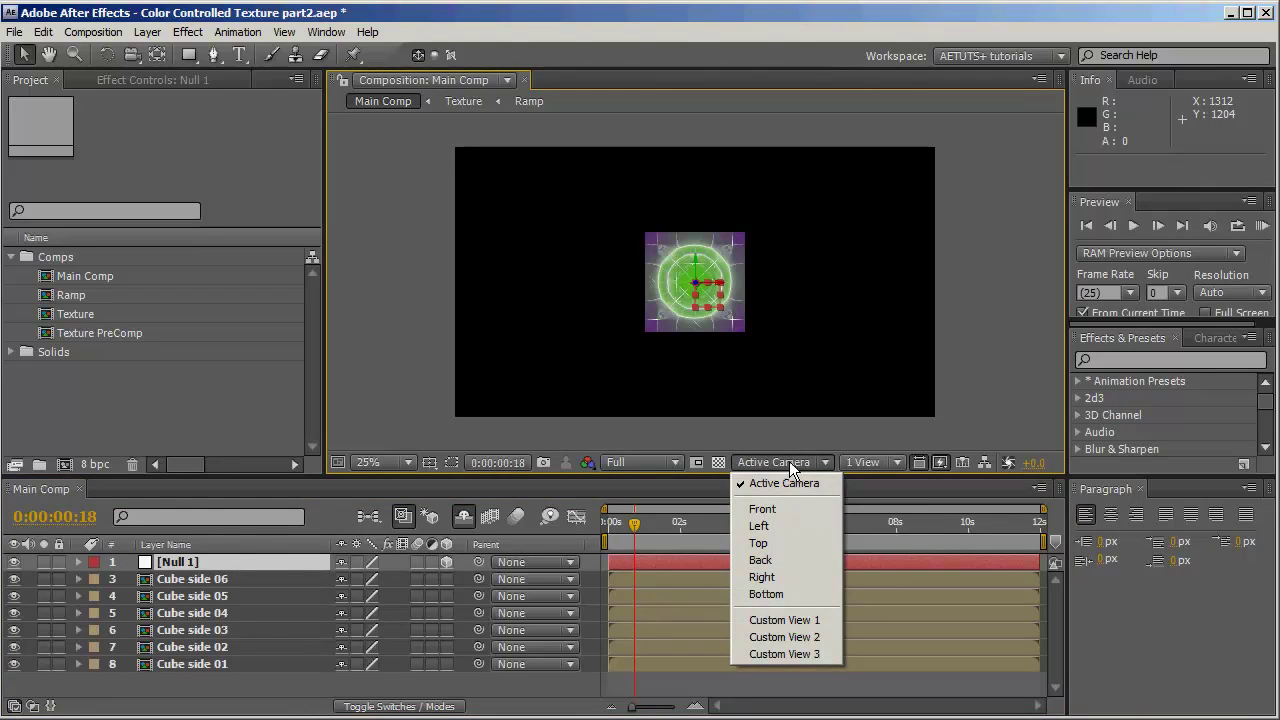
click(790, 542)
key(ctrl+Down)
key(ctrl+Down)
key(ctrl+Down)
key(ctrl+Down)
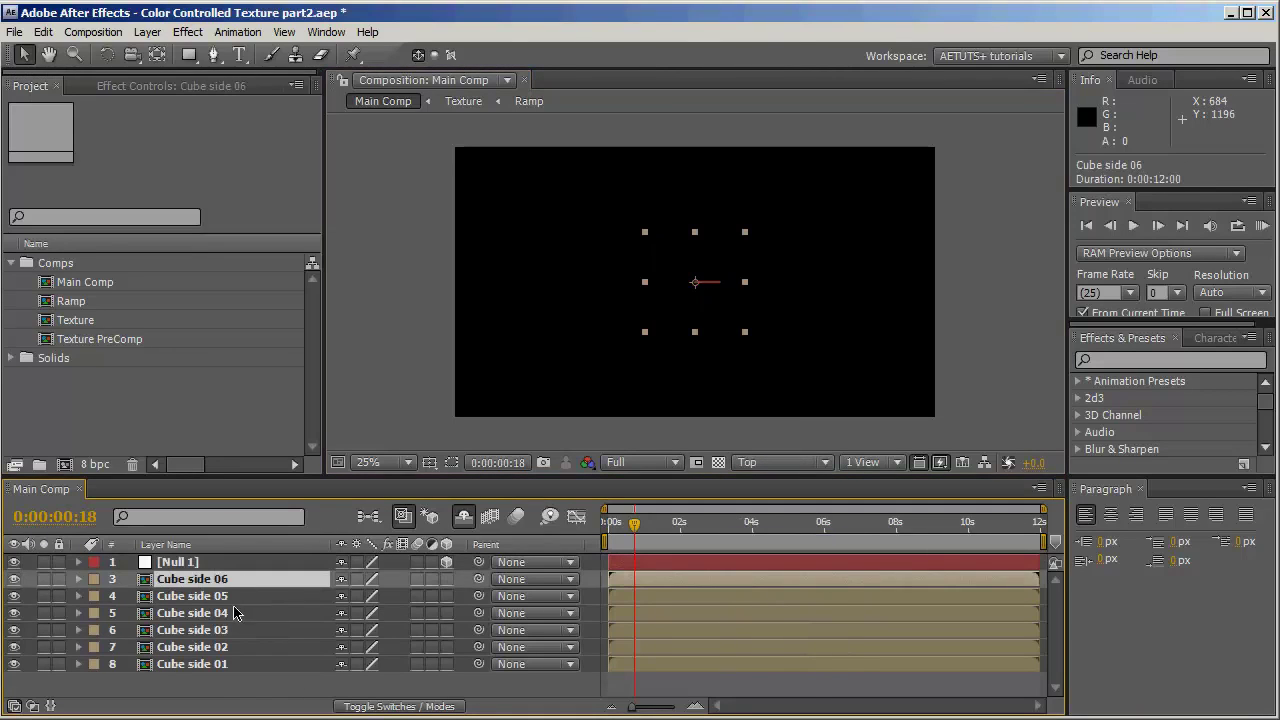
click(246, 664)
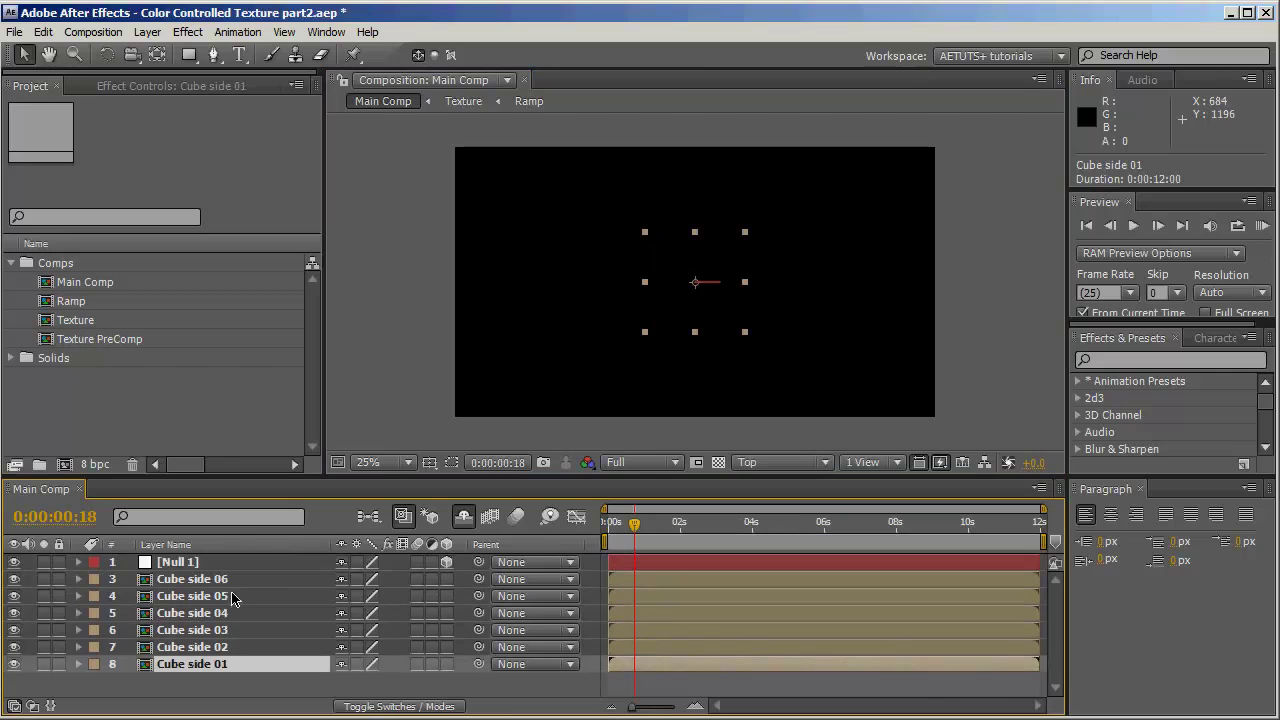
- Return to the Active Camera view and make all six cube side layers 3D
click(234, 582)
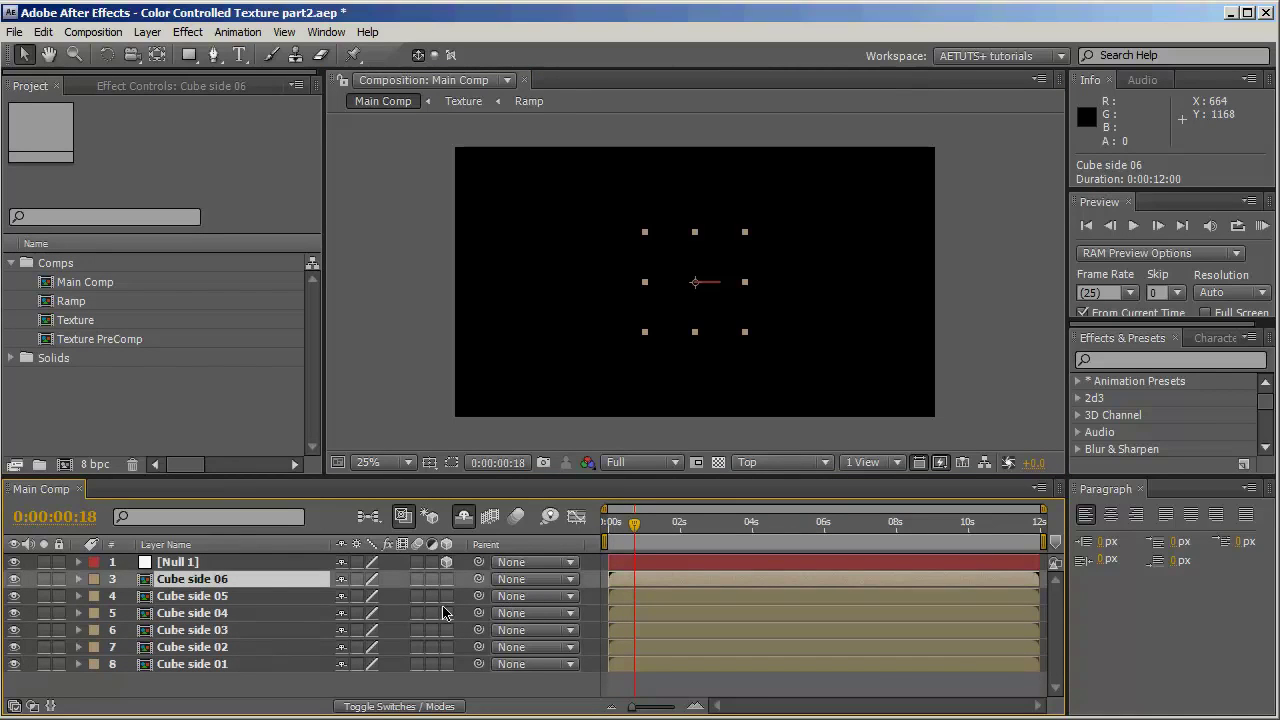
click(789, 464)
click(786, 483)
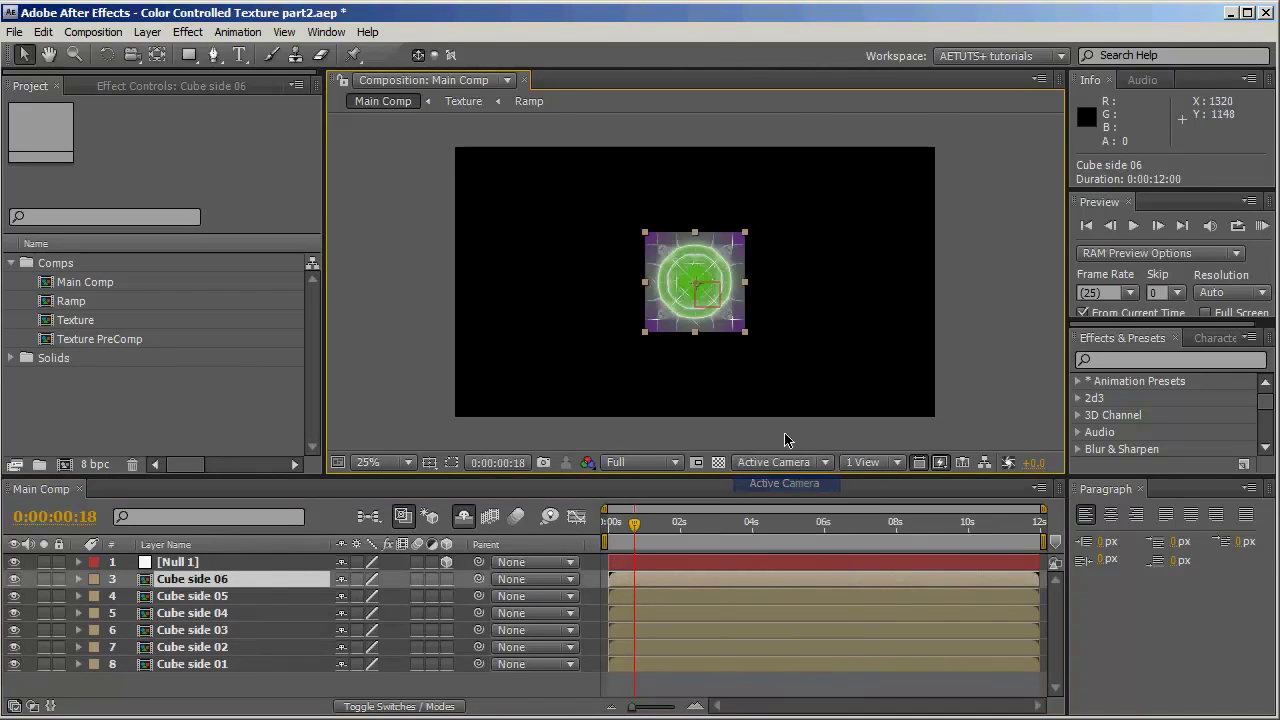
shift+click(220, 664)
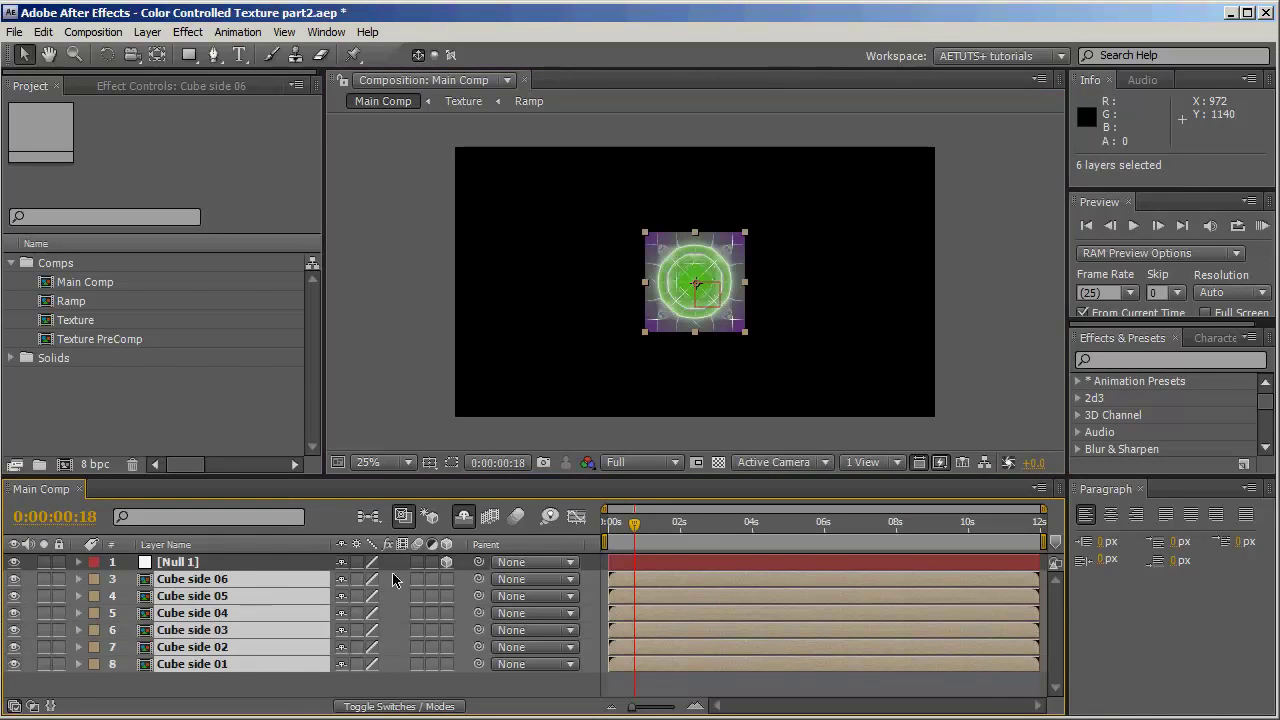
click(446, 579)
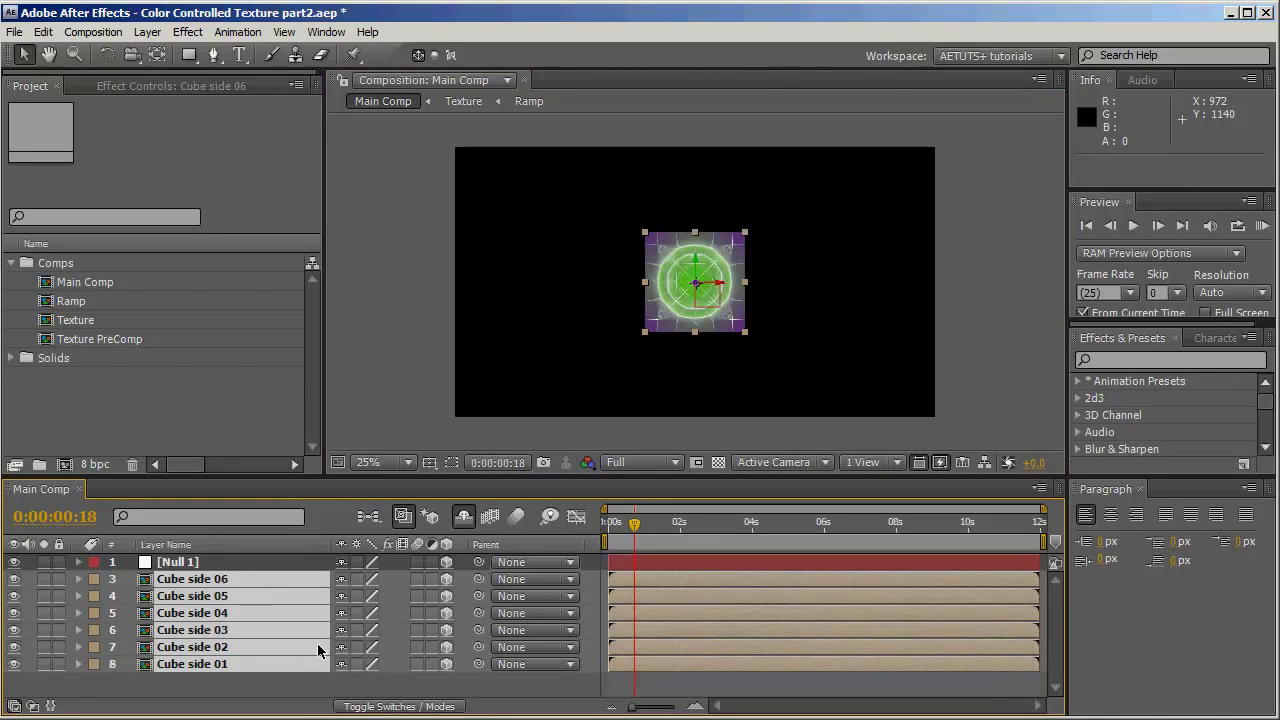
click(338, 688)
- Switch the composition to the Top view and set the null object's Z position to -200
click(787, 460)
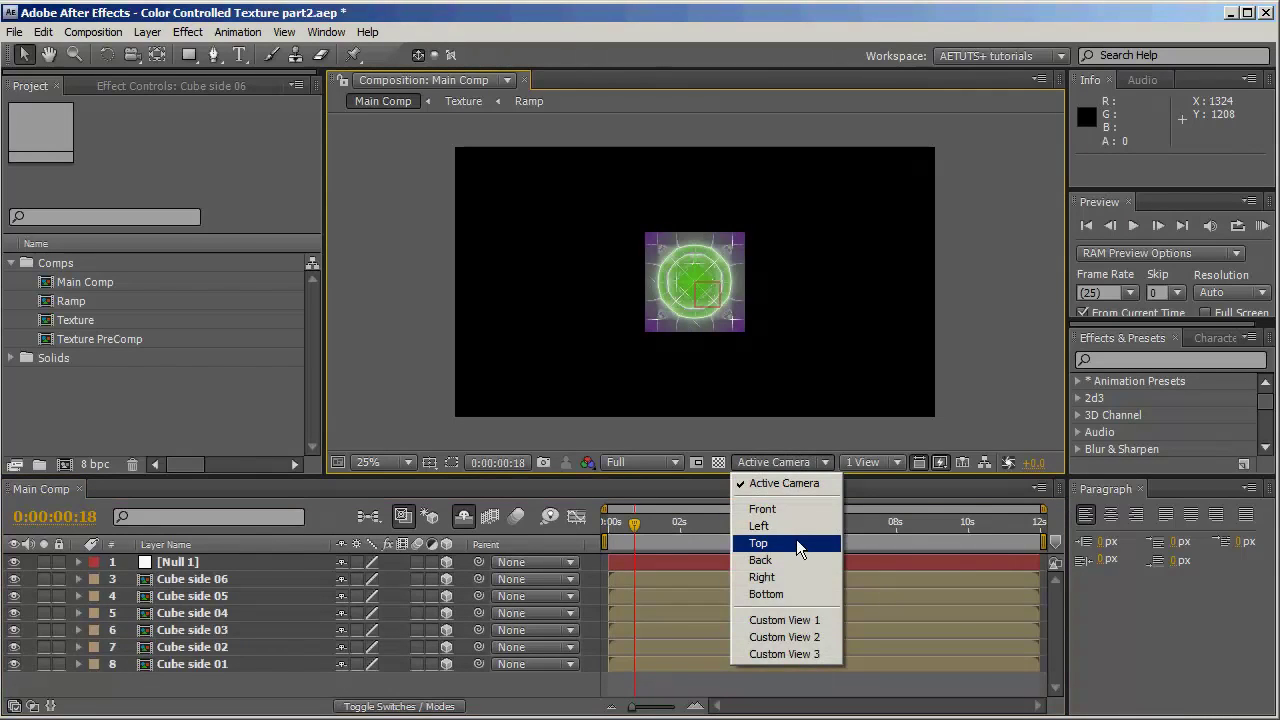
click(796, 539)
click(224, 596)
click(224, 630)
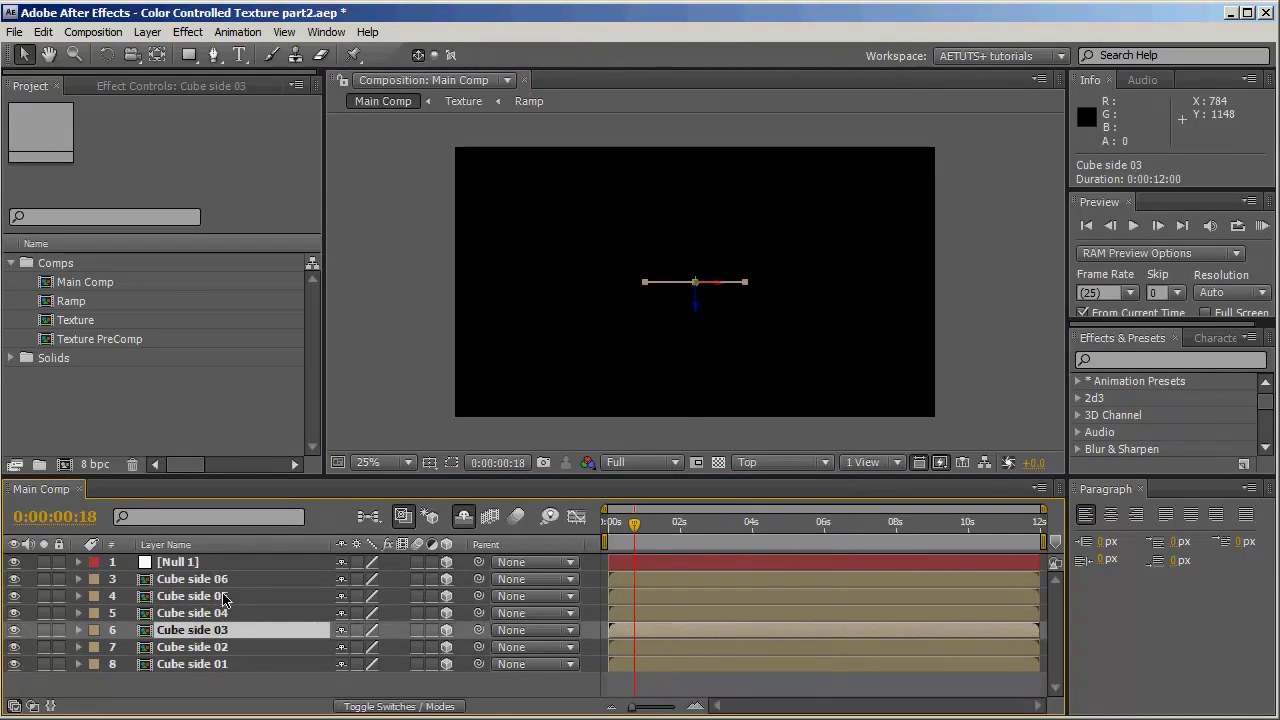
click(218, 564)
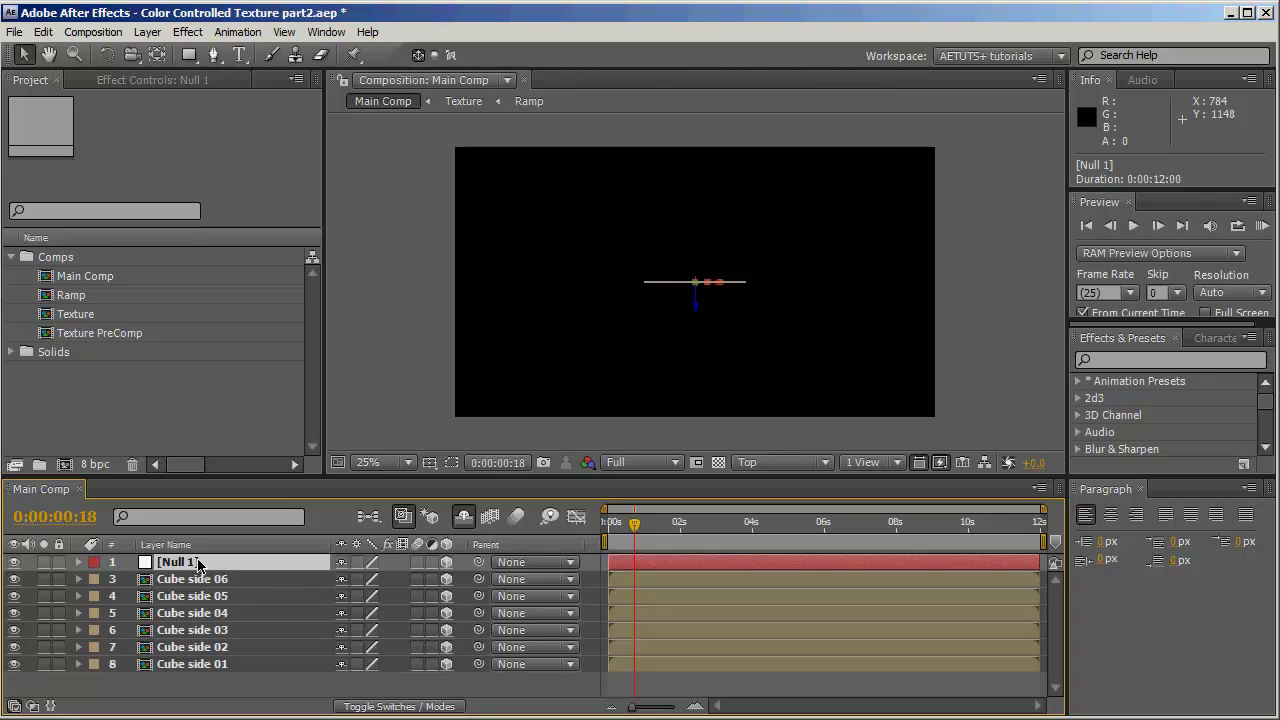
key(p)
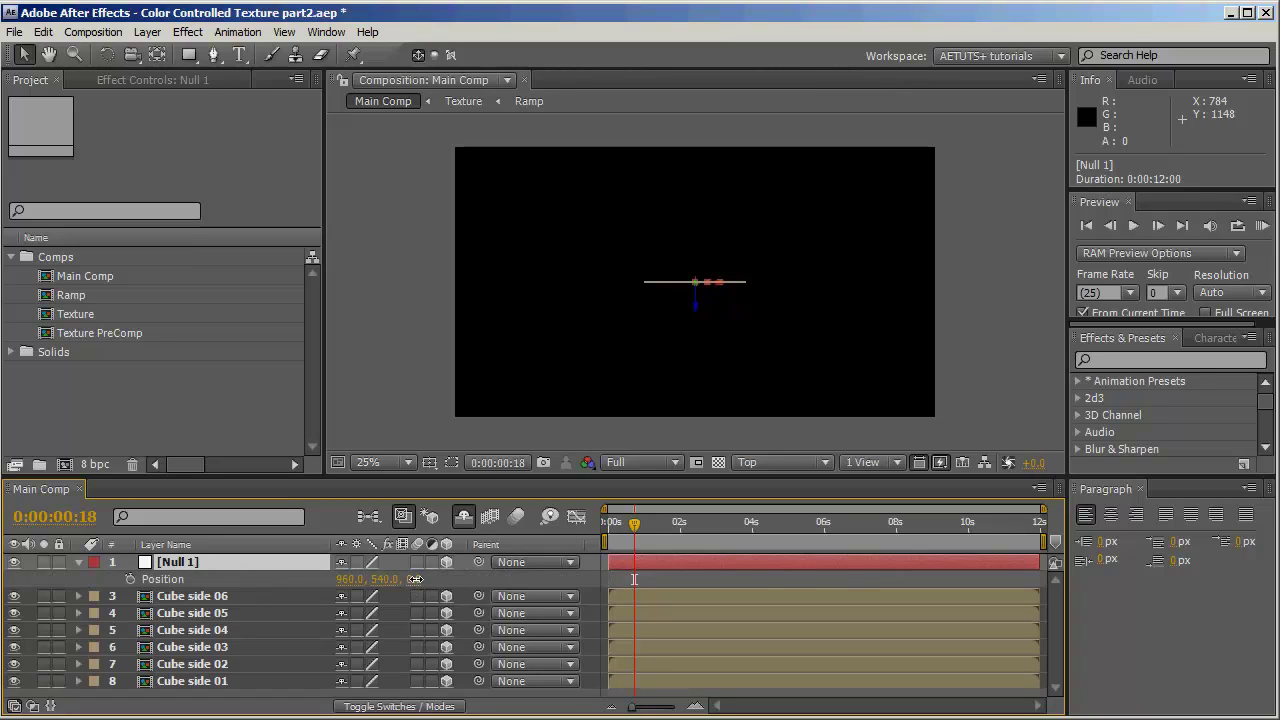
drag(414, 579, 421, 584)
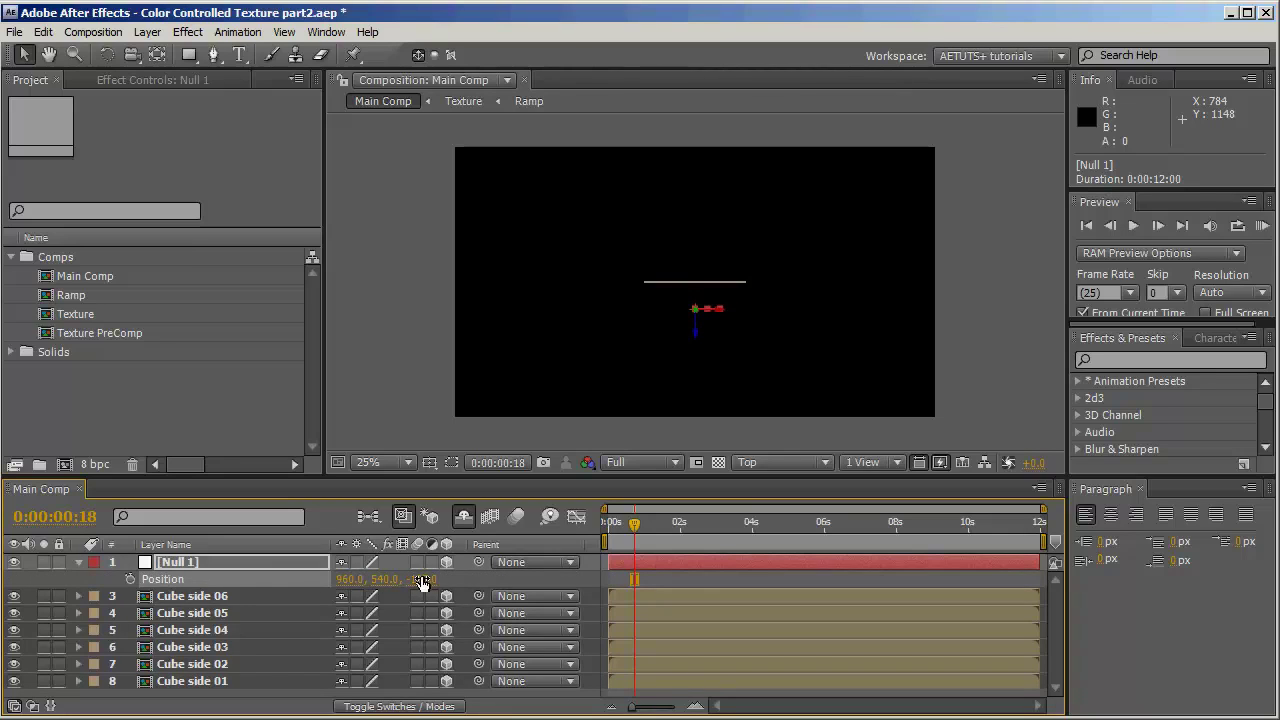
click(421, 580)
text(-200)
key(Return)
key(ctrl+shift+a)
- Parent the layers Cube side 02 through Cube side 06 to Null 1
click(233, 646)
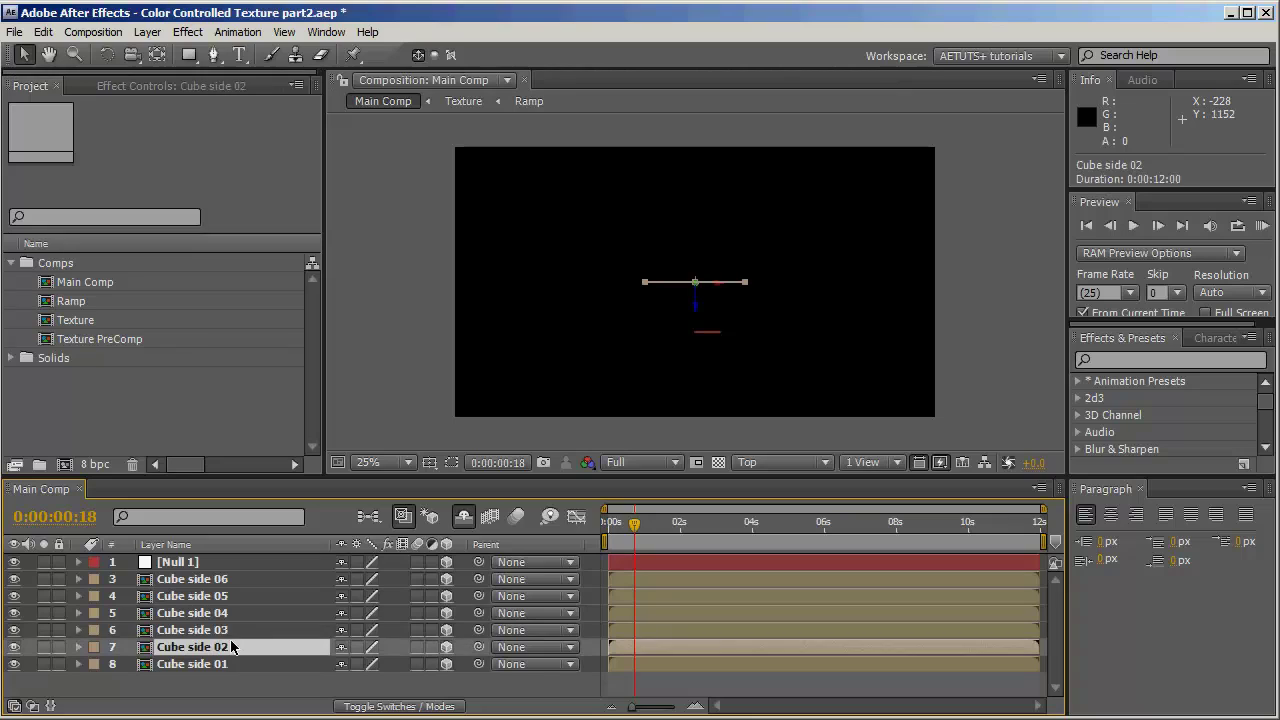
shift+click(235, 586)
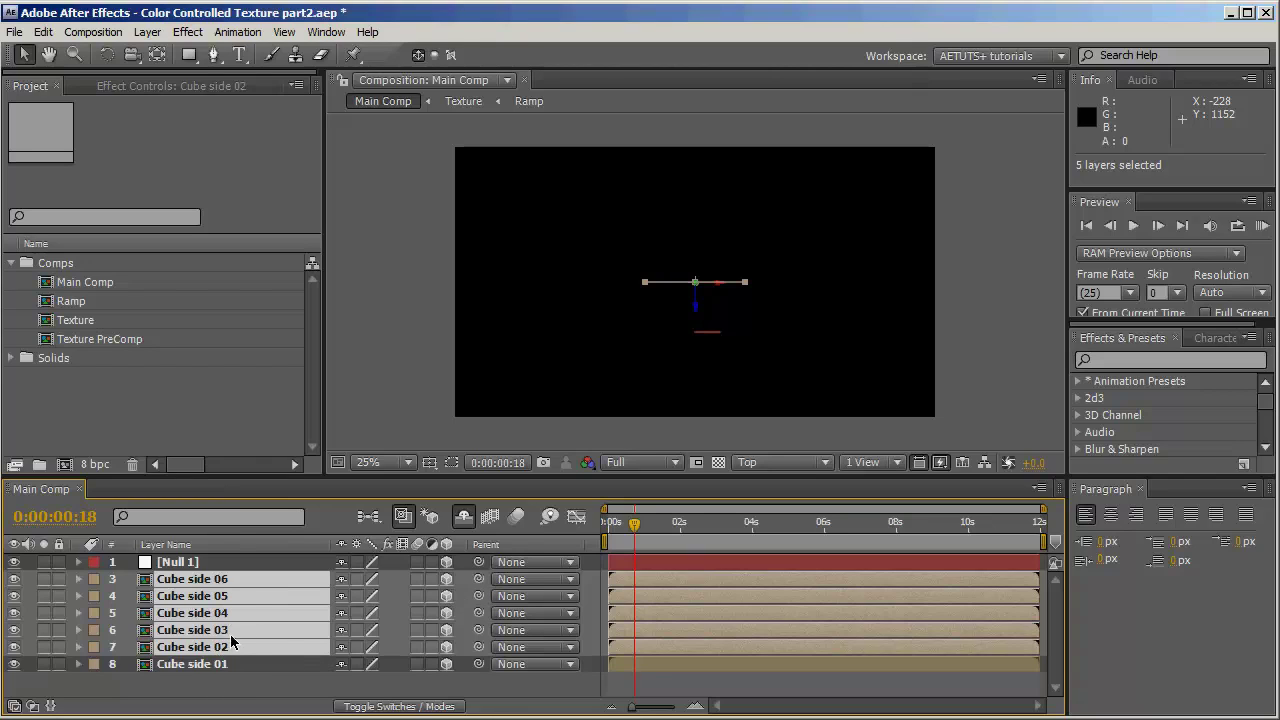
drag(478, 580, 225, 562)
- Set the null's Y Rotation to 90° and release Cube side 02 by setting its parent to None
click(225, 562)
key(r)
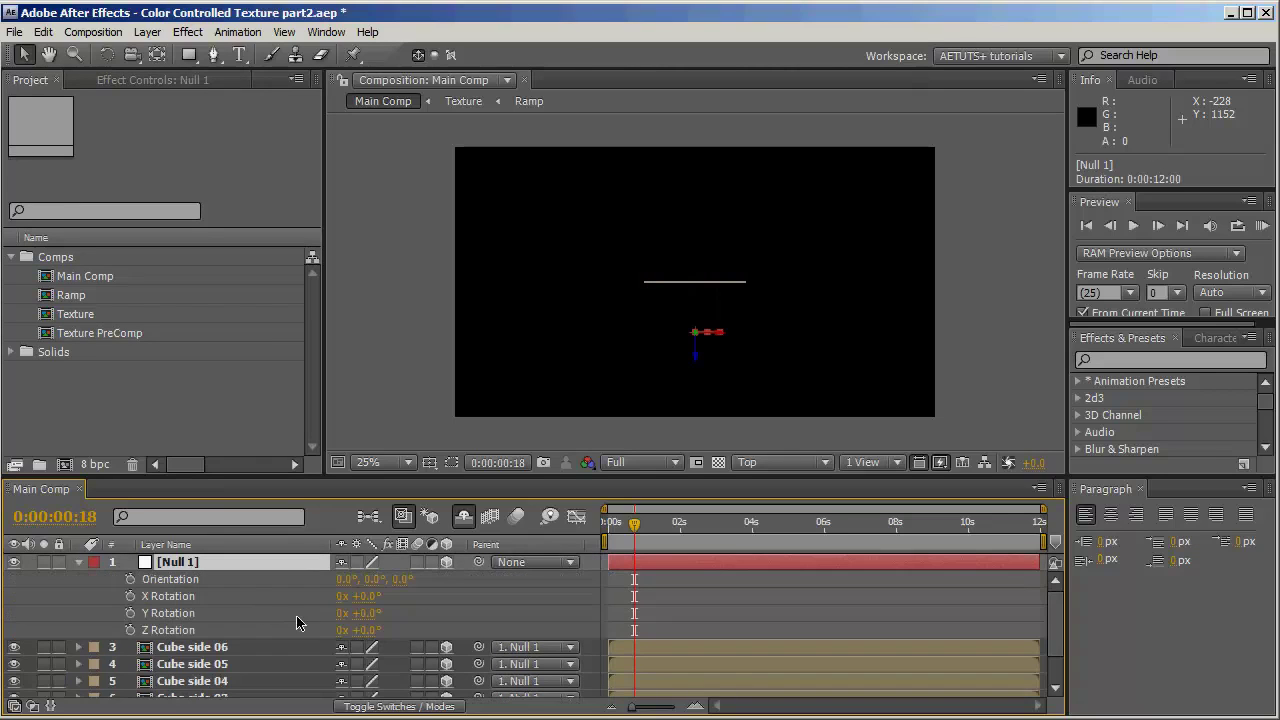
drag(372, 618, 380, 621)
click(373, 614)
text(90)
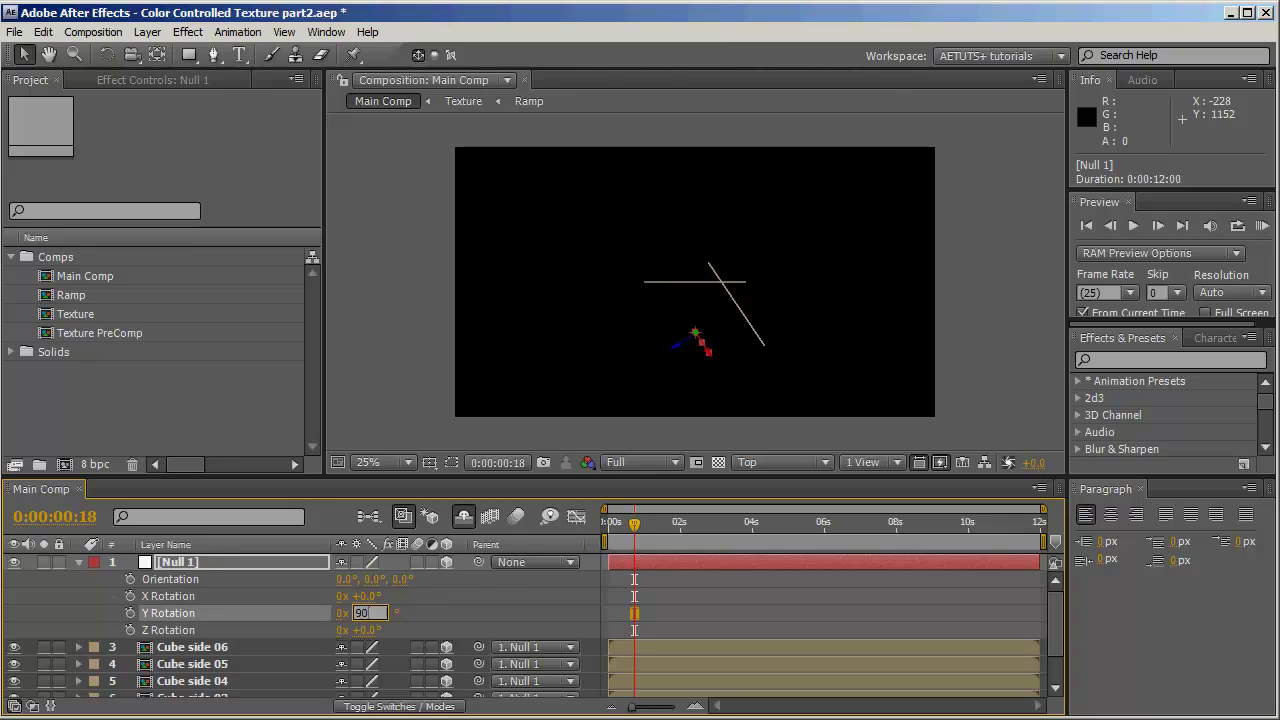
key(Return)
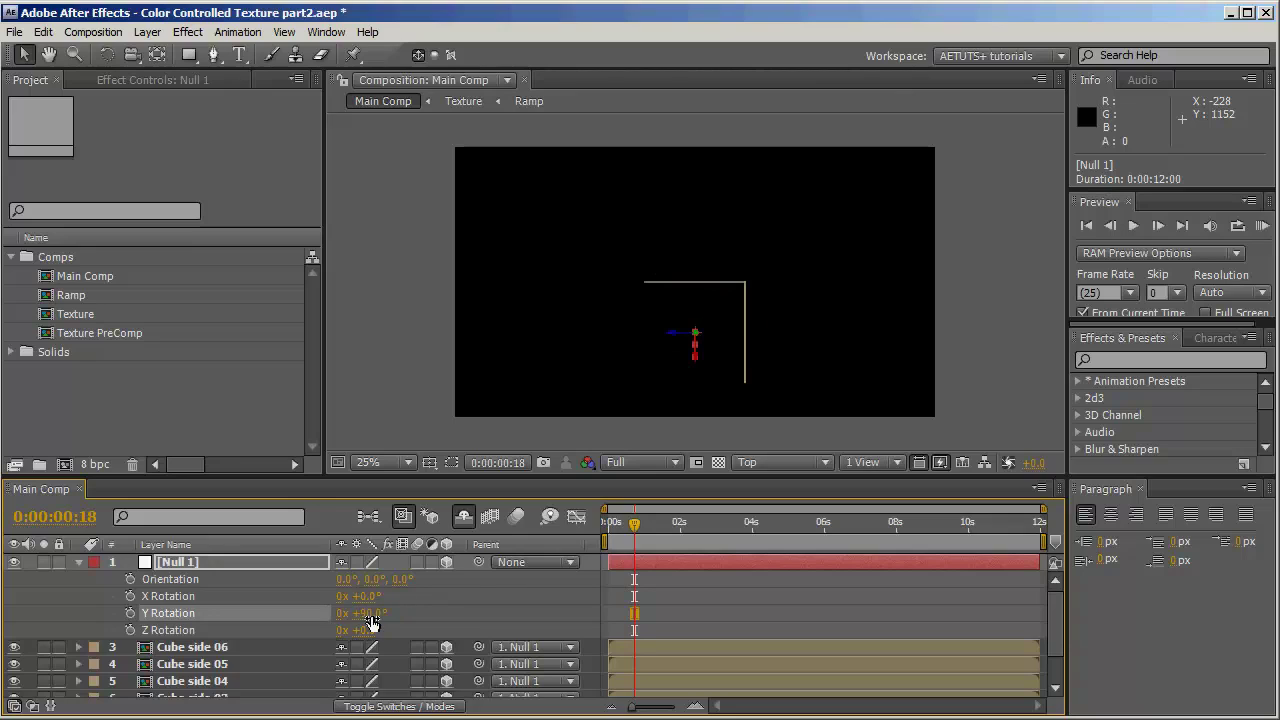
click(78, 563)
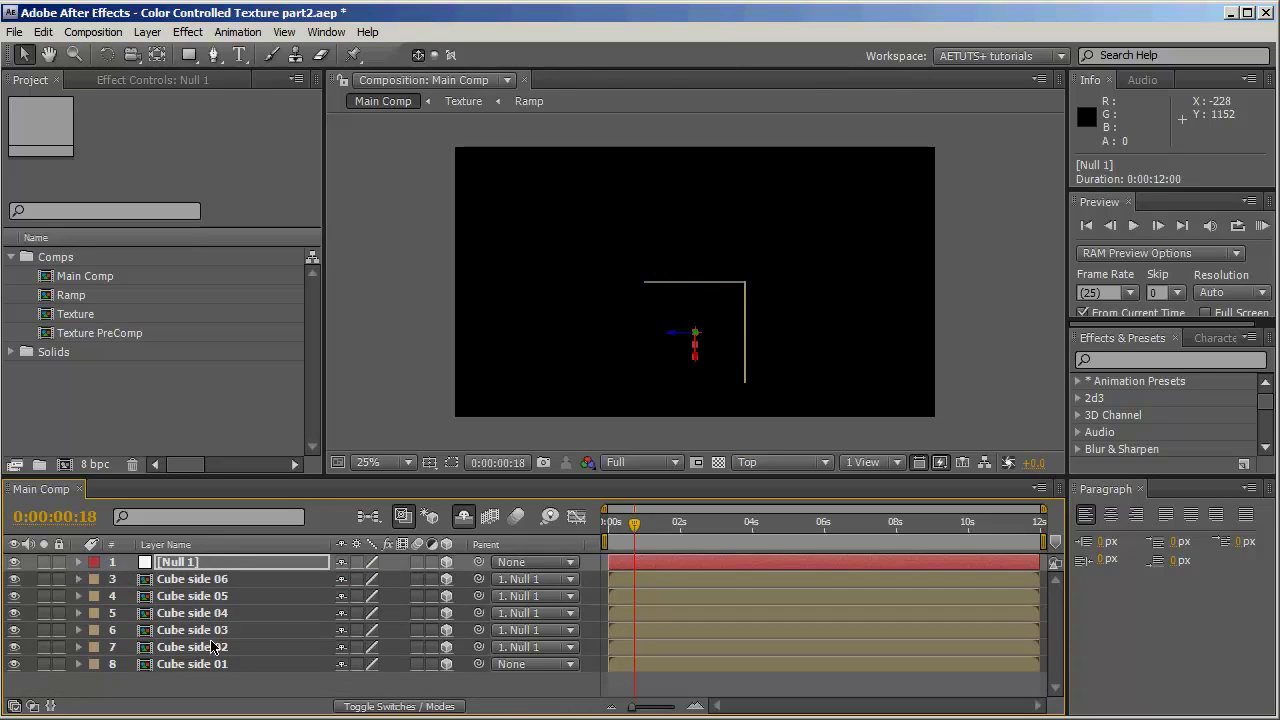
click(523, 652)
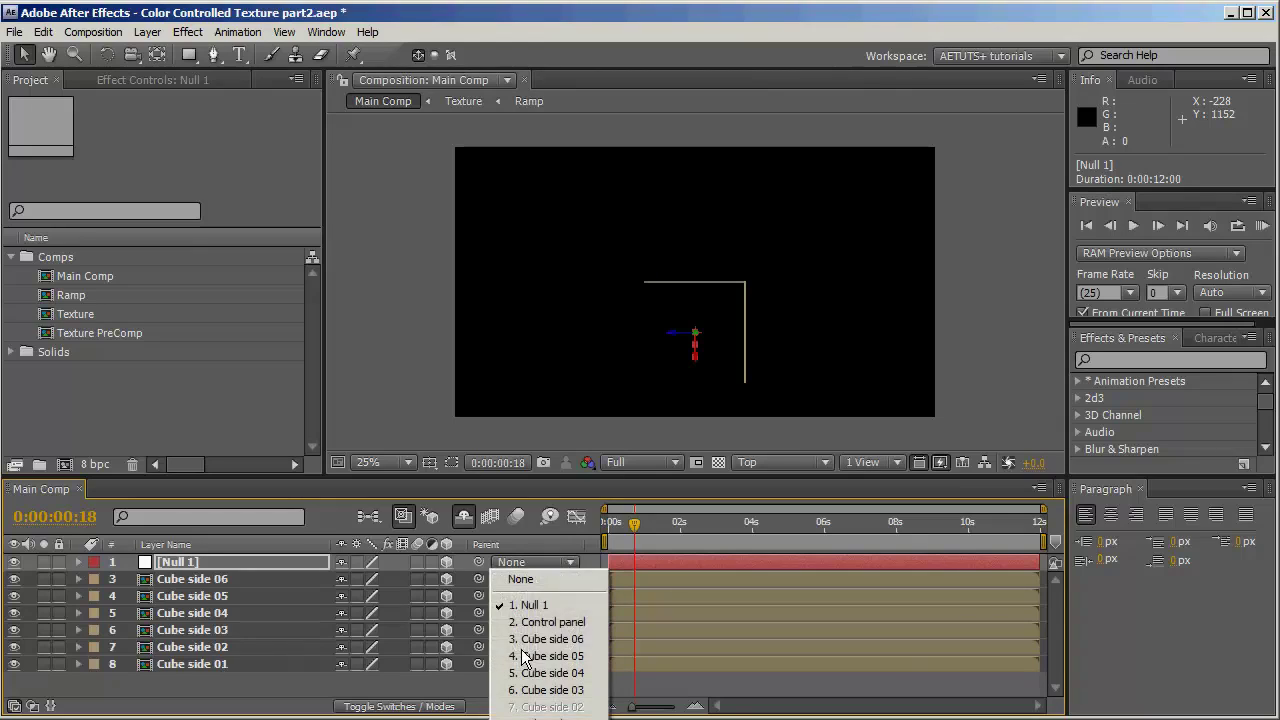
click(520, 580)
- Set the null's Y Rotation to 180° and set the parent of Cube side 03 to None
click(200, 563)
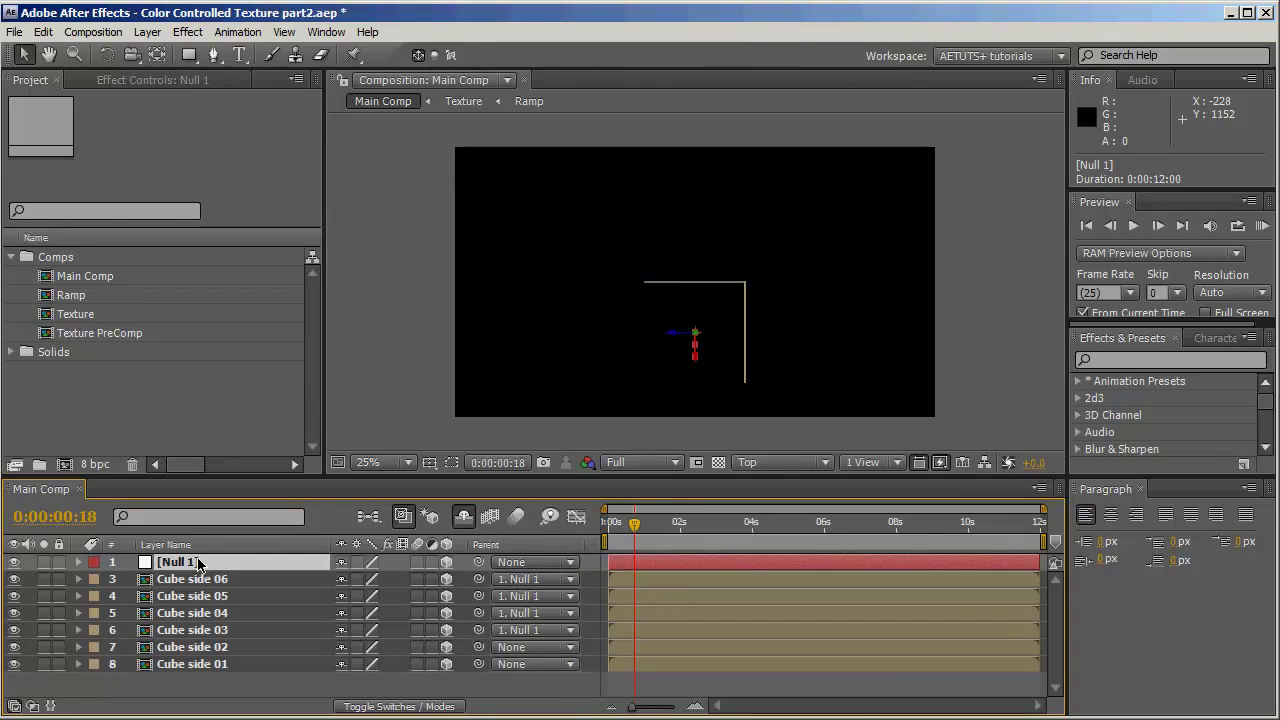
key(r)
click(362, 613)
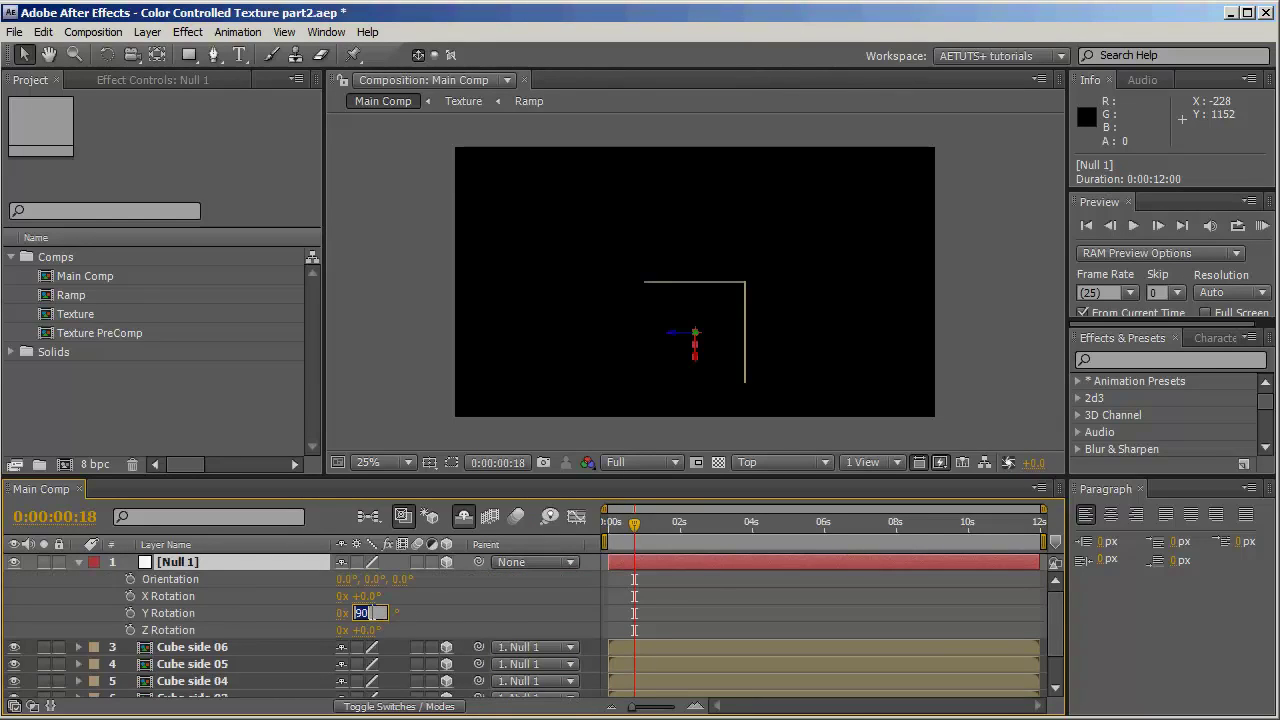
text(180)
key(Return)
scroll(400, 640, down, 2)
click(523, 654)
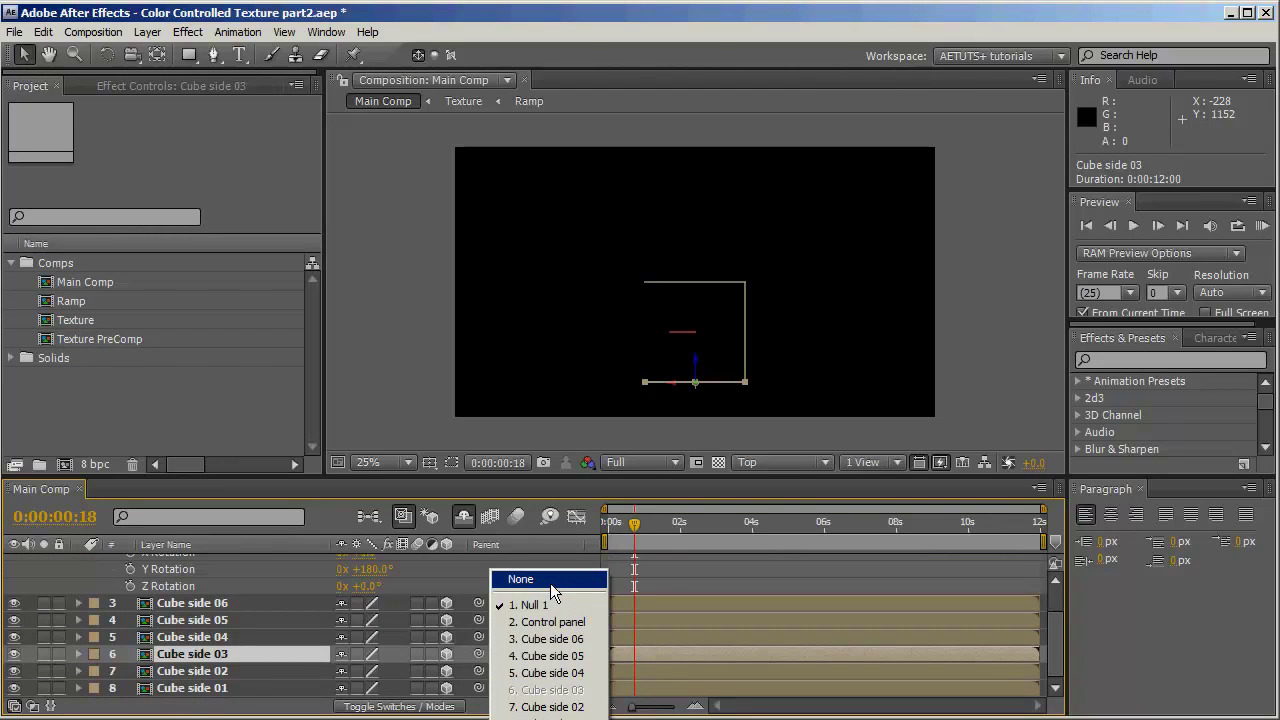
click(550, 583)
scroll(405, 605, up, 2)
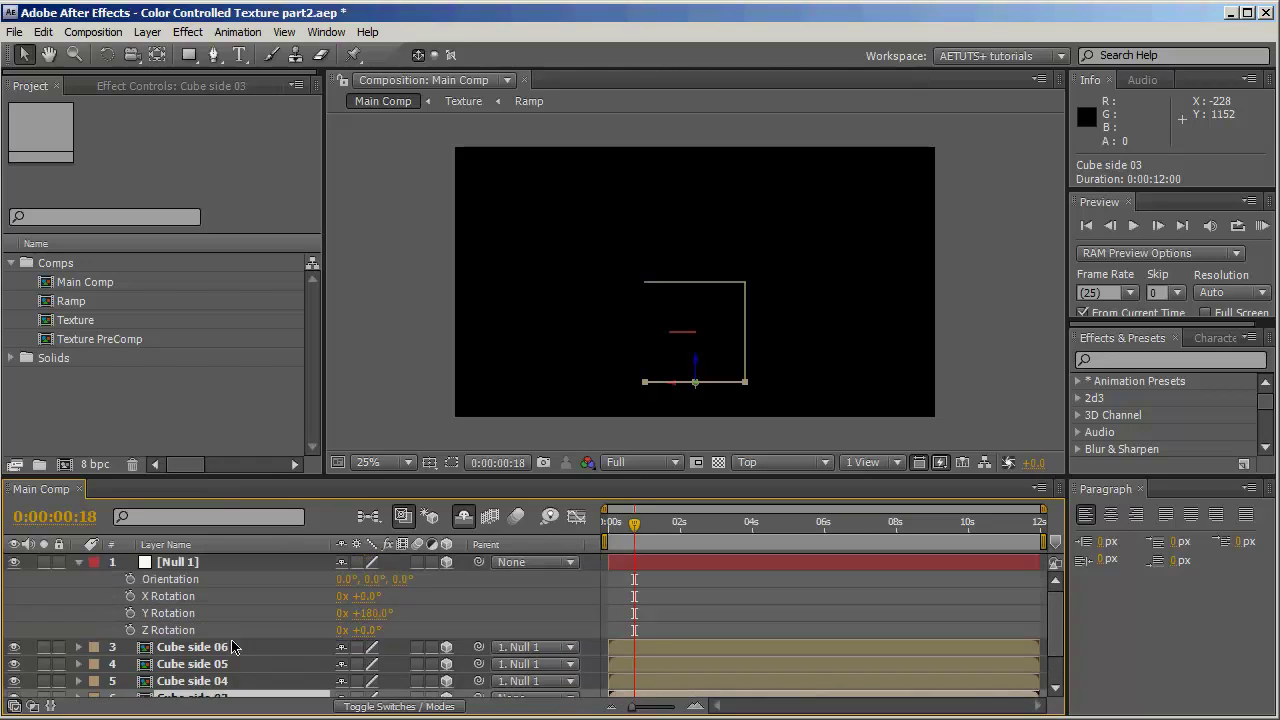
- Set the null's Y Rotation to 270° and set the parent of Cube side 04 to None
drag(380, 613, 420, 614)
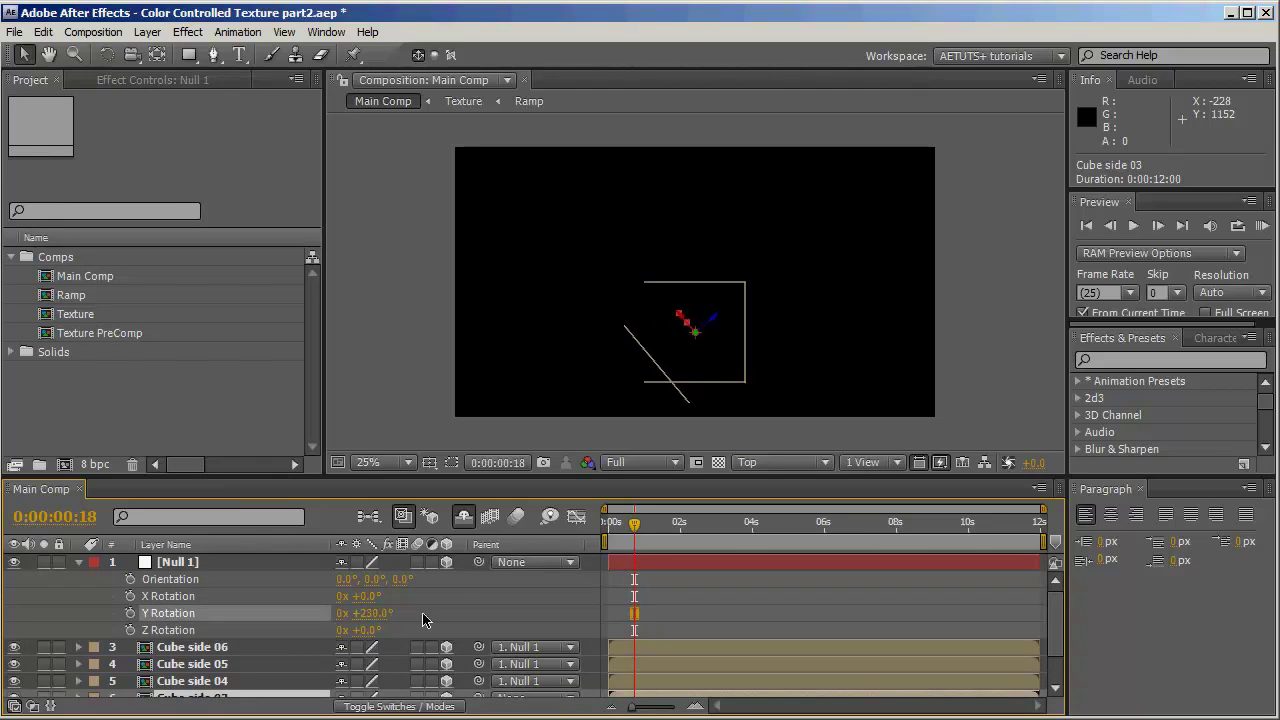
click(363, 613)
text(270)
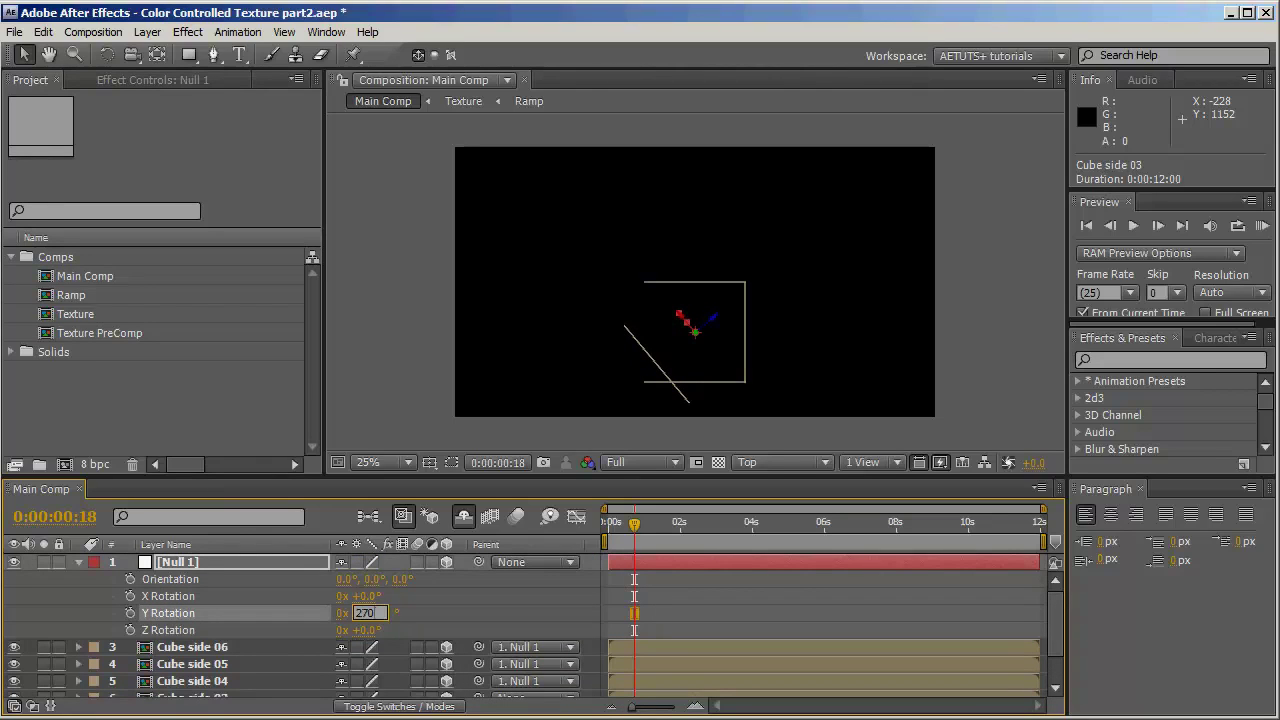
key(Return)
scroll(295, 684, down, 1)
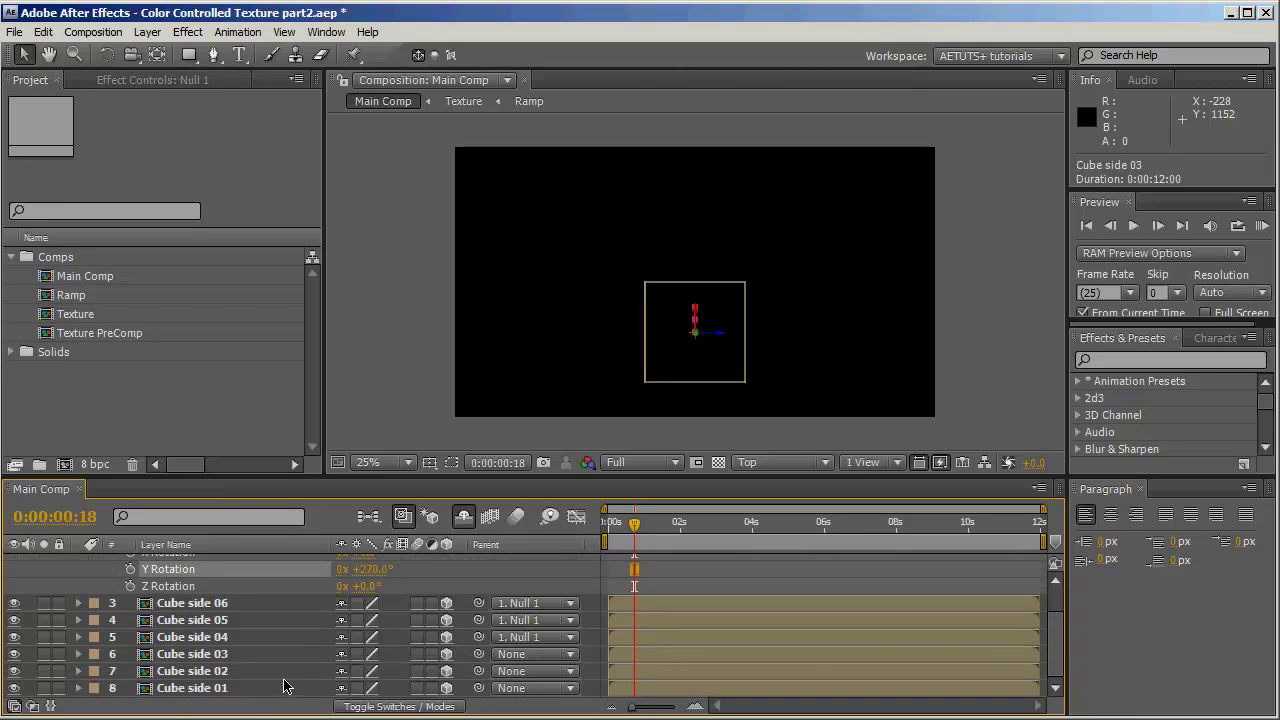
click(236, 640)
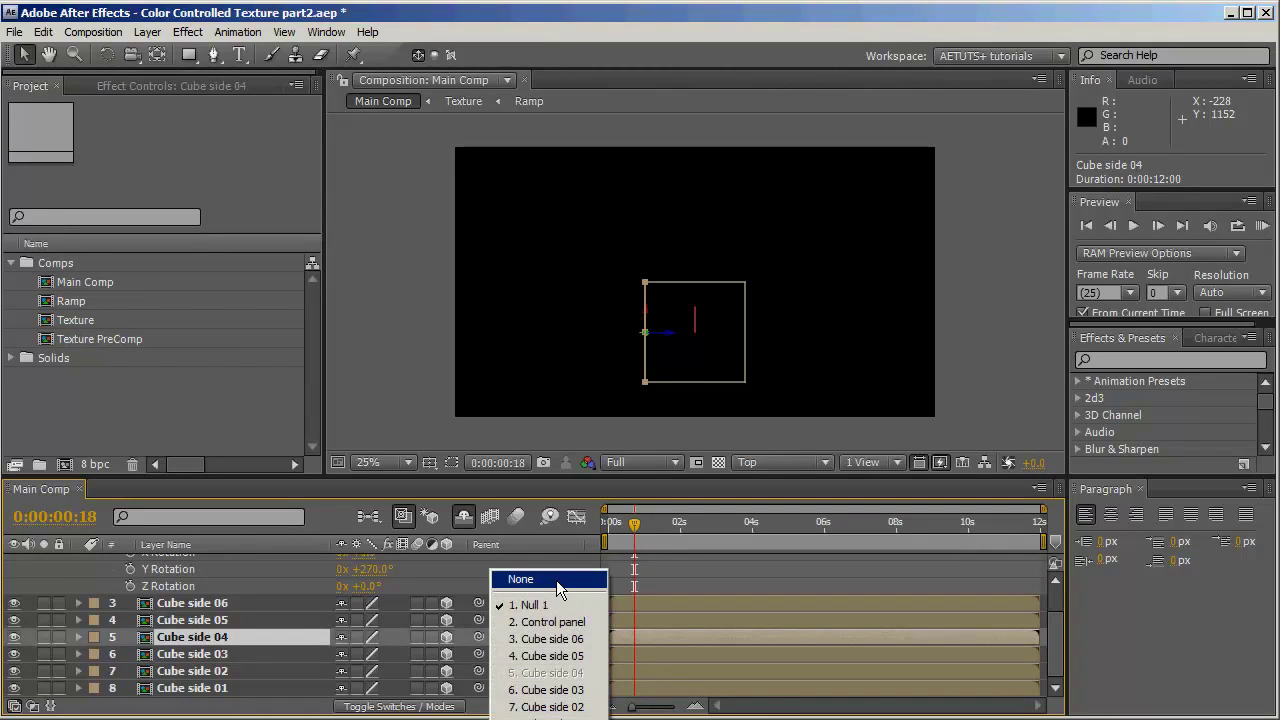
click(565, 590)
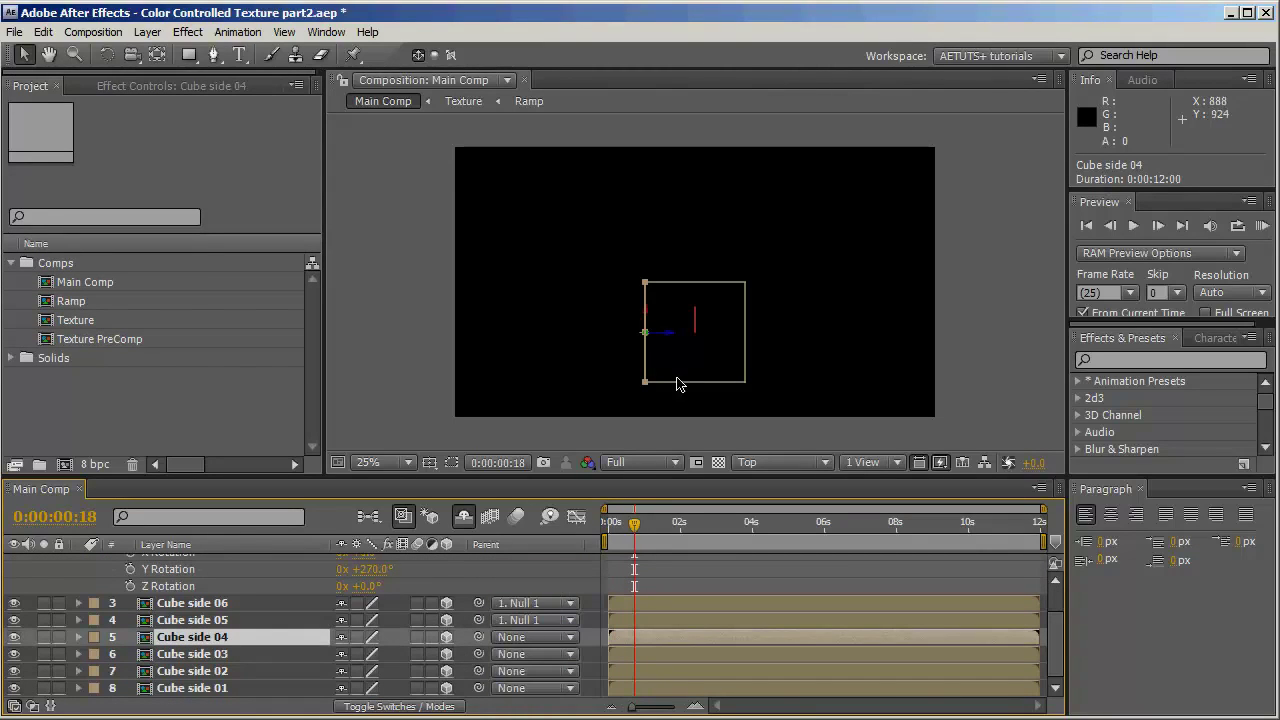
- Inspect the cube in the Active Camera view and in Custom View 1, orbiting around it
click(800, 462)
click(794, 481)
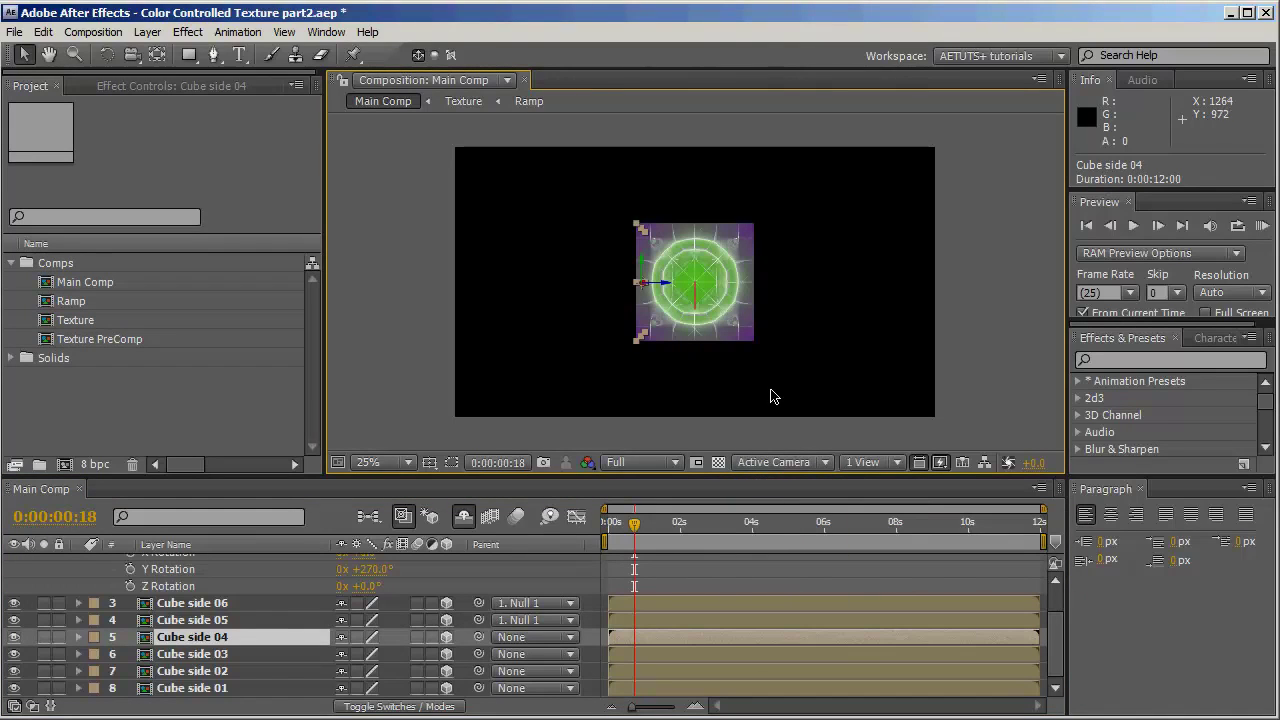
click(794, 462)
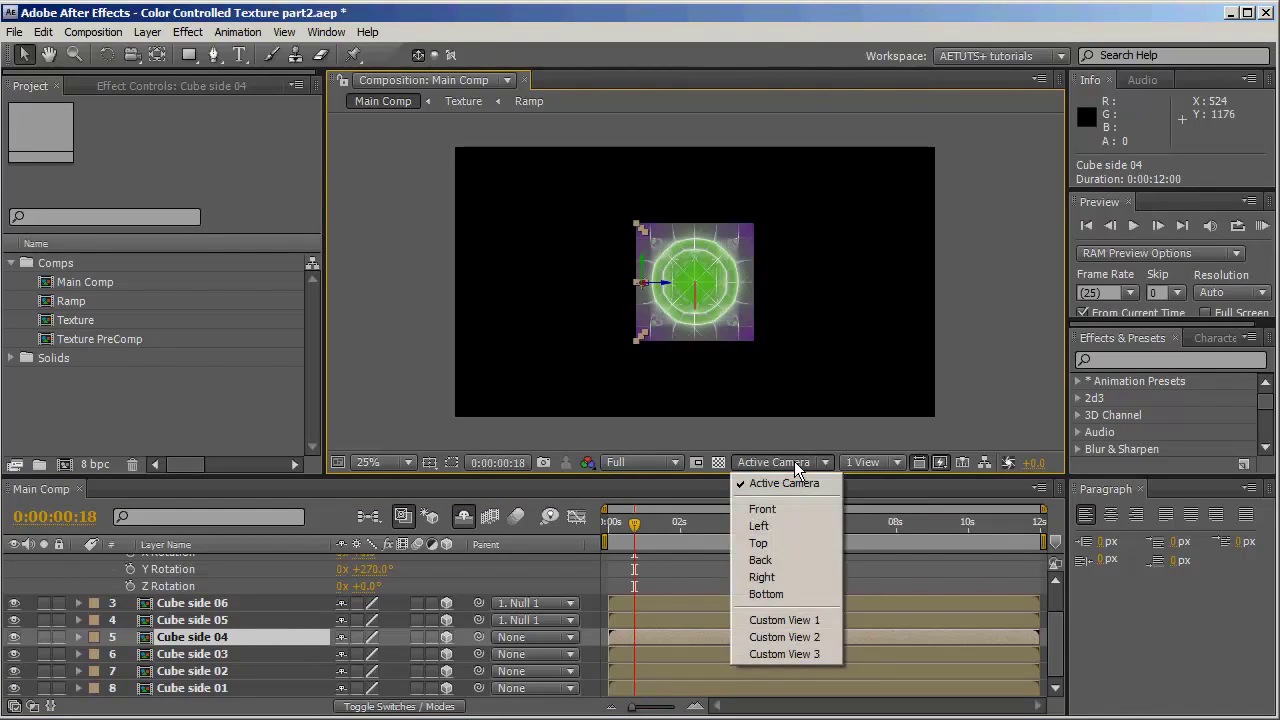
click(775, 620)
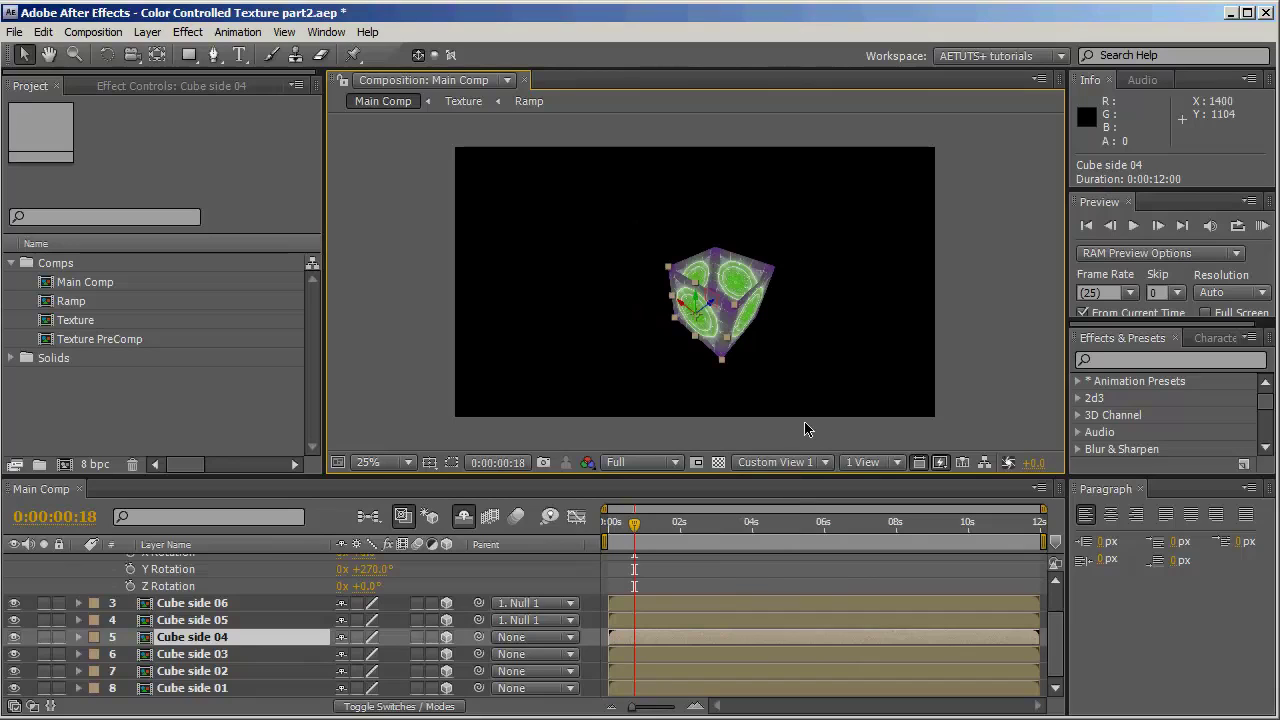
key(c)
drag(854, 295, 796, 320)
- Reset the null's Y Rotation to 0°
click(236, 618)
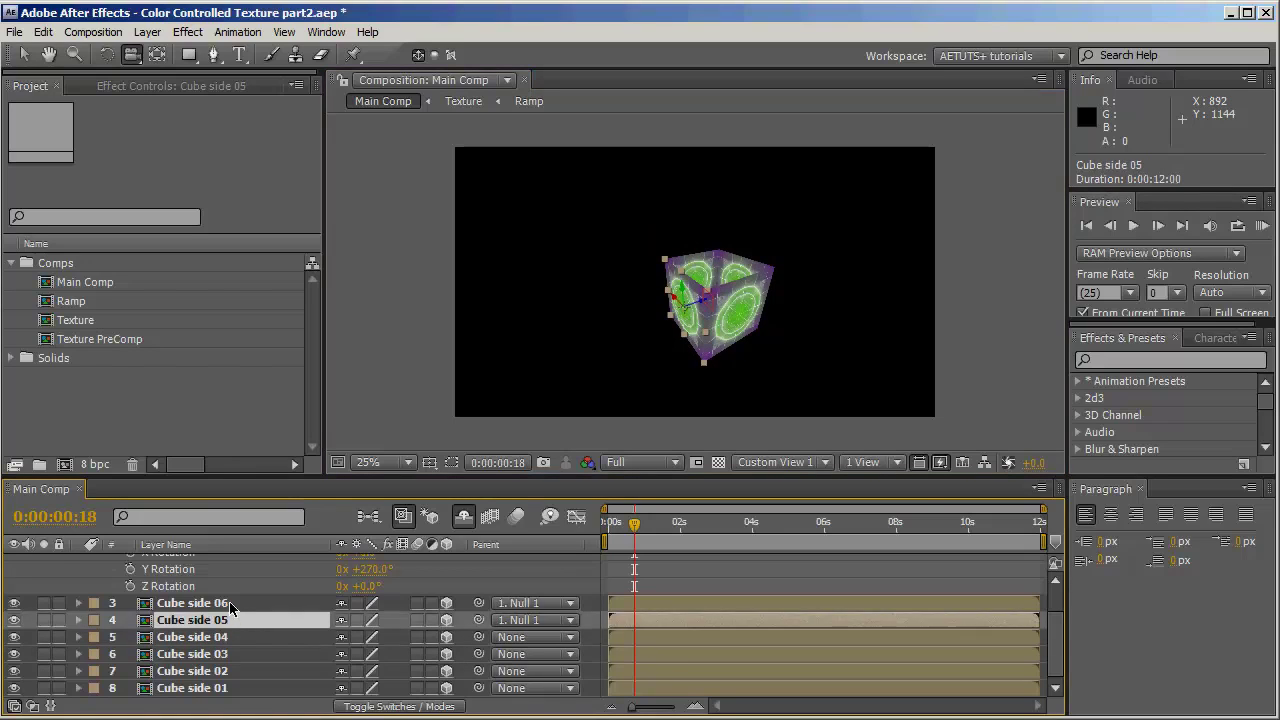
scroll(217, 579, up, 1)
click(197, 565)
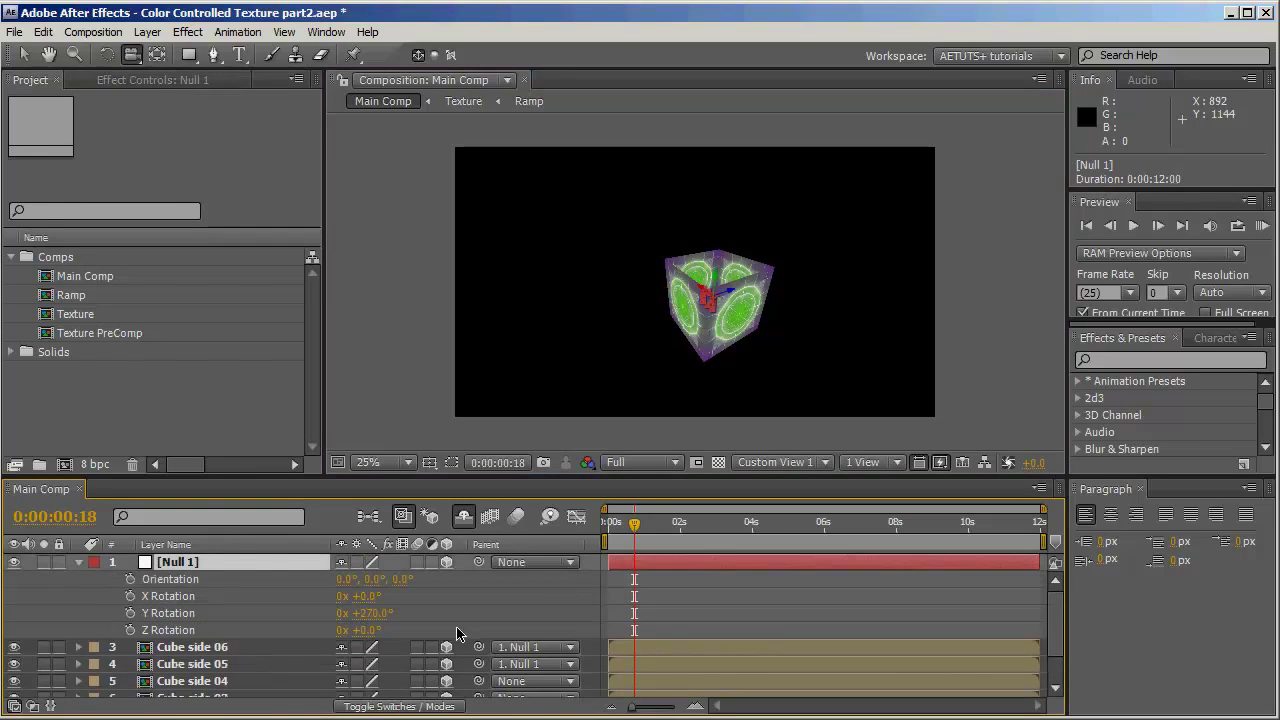
click(379, 614)
text(0)
key(Return)
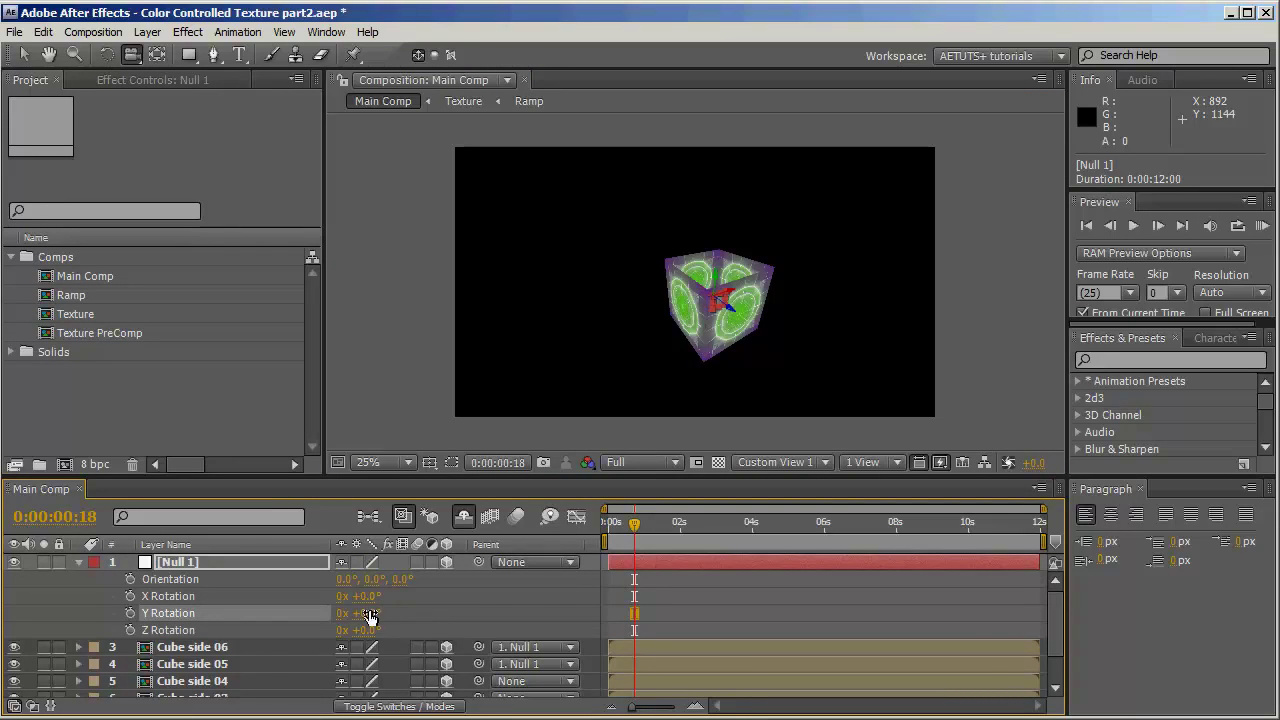
- Try rotating the null about its Z axis, undo that, and test its X Rotation instead
drag(366, 631, 418, 634)
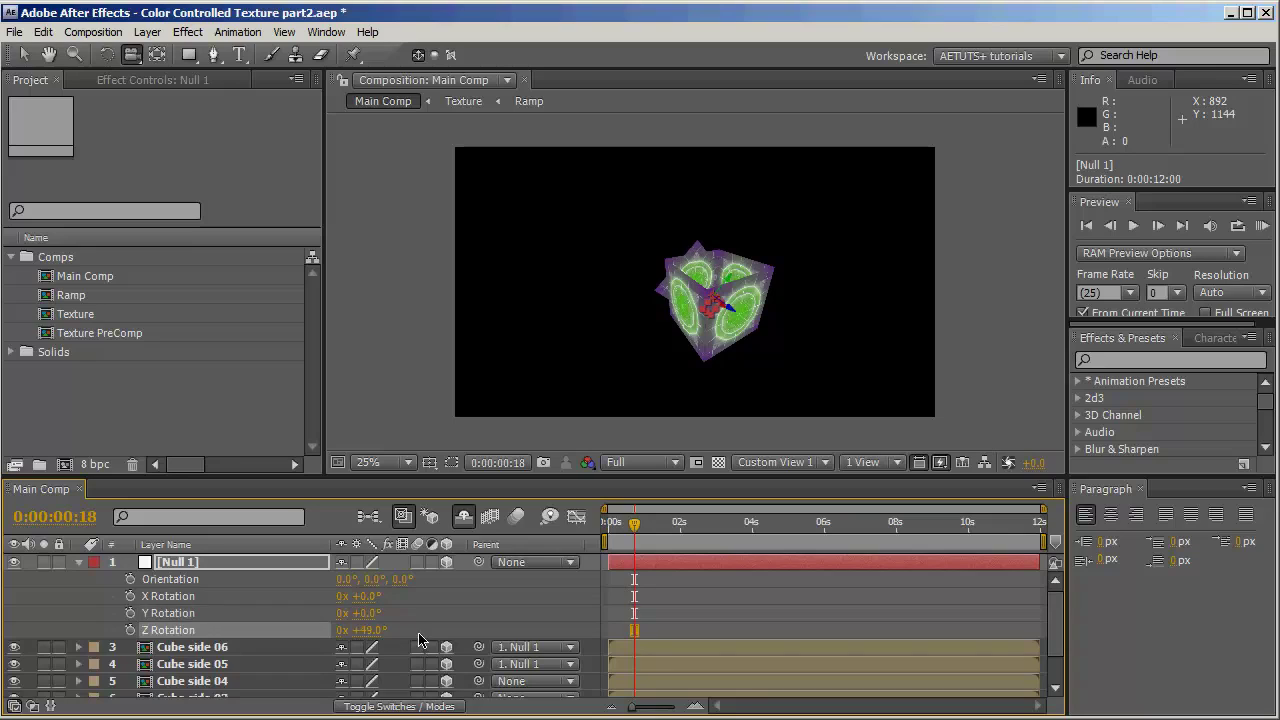
key(ctrl+z)
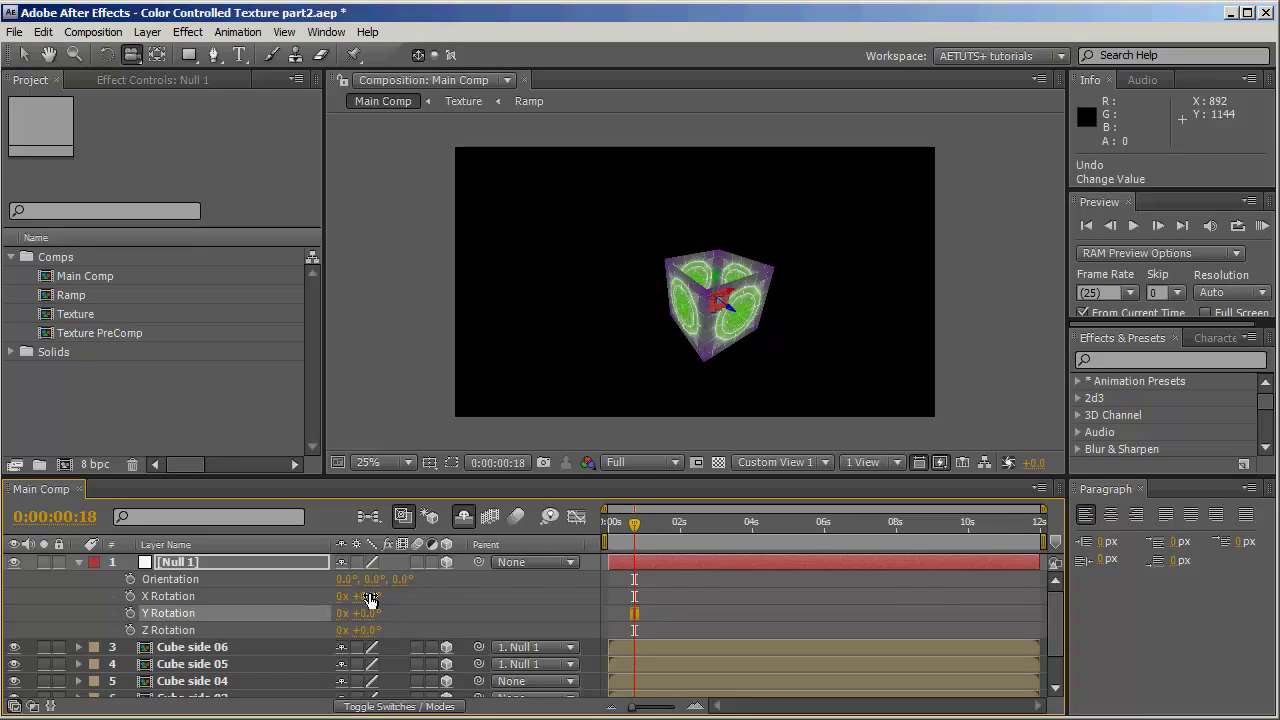
drag(369, 595, 394, 611)
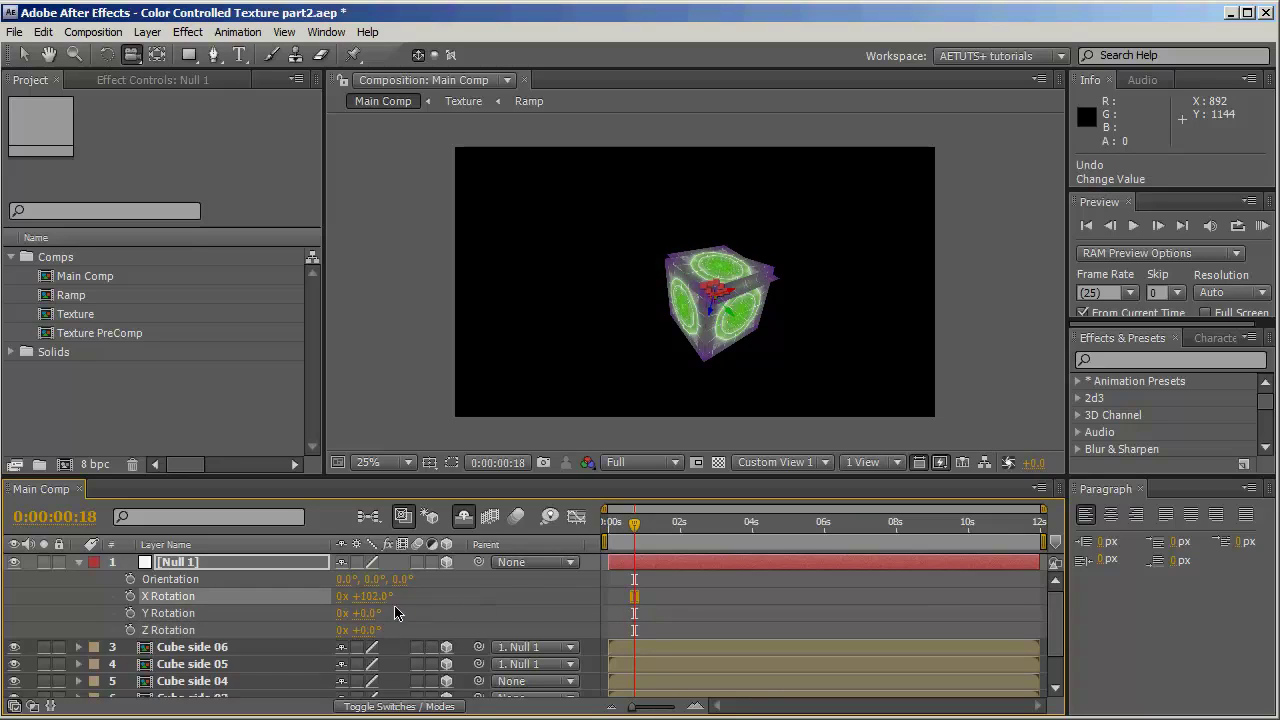
click(375, 598)
text(890)
key(Return)
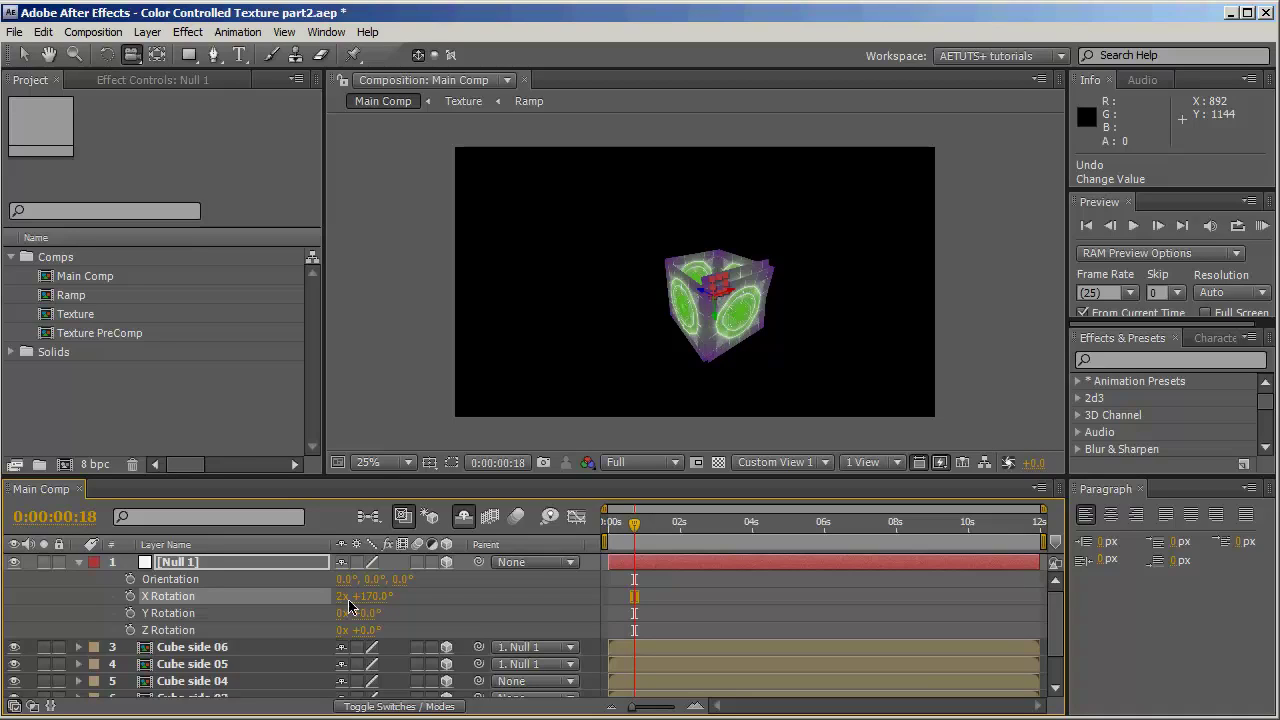
- Set the null's X Rotation to 0x +90° and set the parent of Cube side 05 to None
click(346, 597)
text(0)
key(Tab)
text(90)
key(Return)
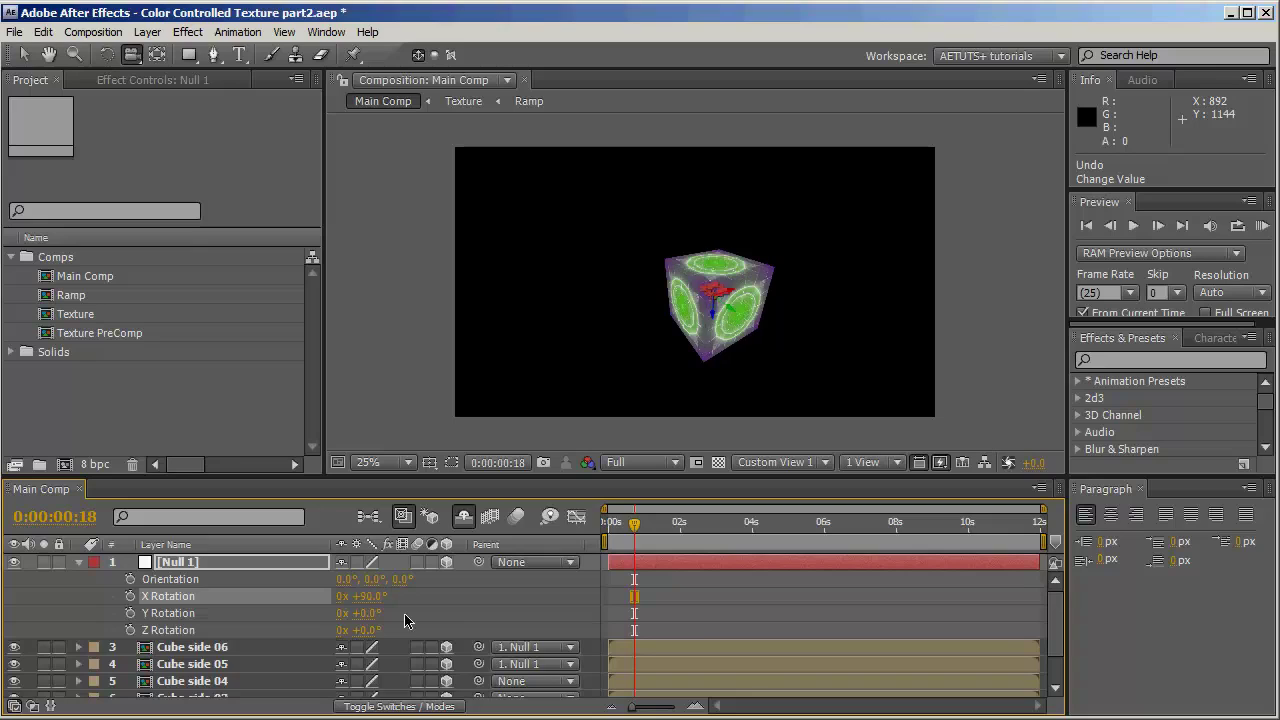
click(528, 670)
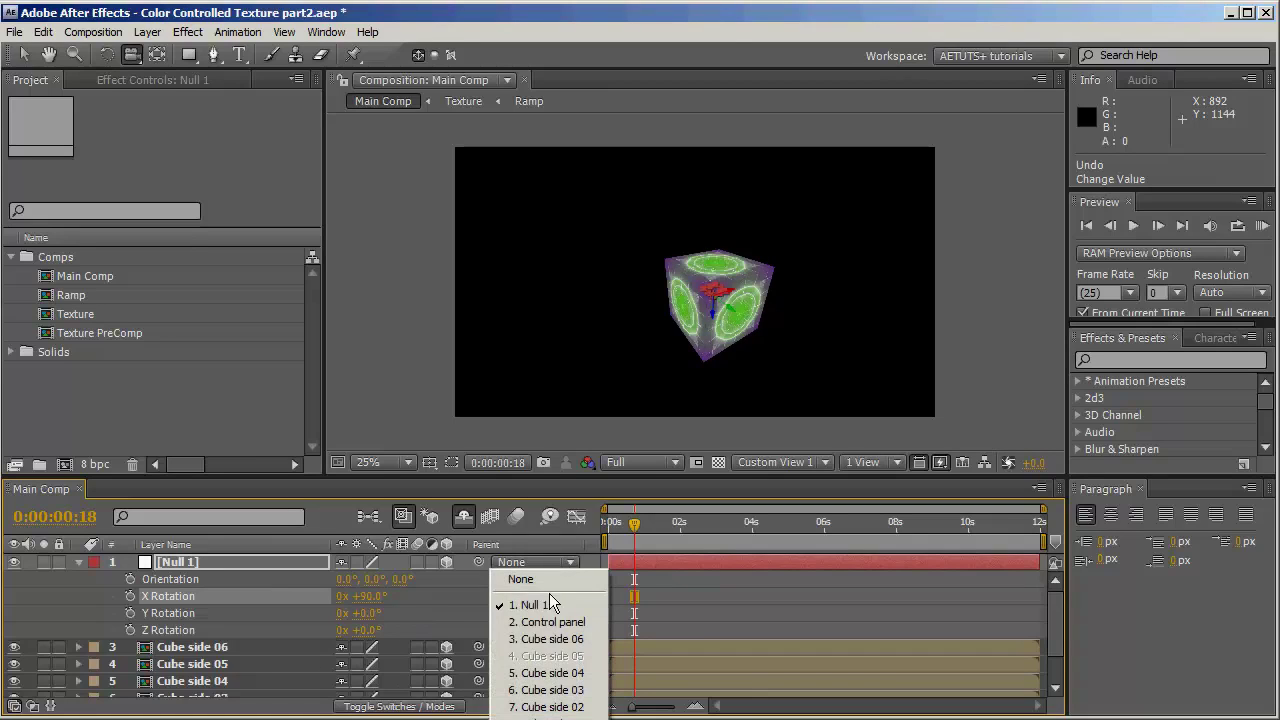
click(540, 578)
- Set the null's X Rotation to -90° to place Cube side 06 as the cube's bottom face
click(381, 598)
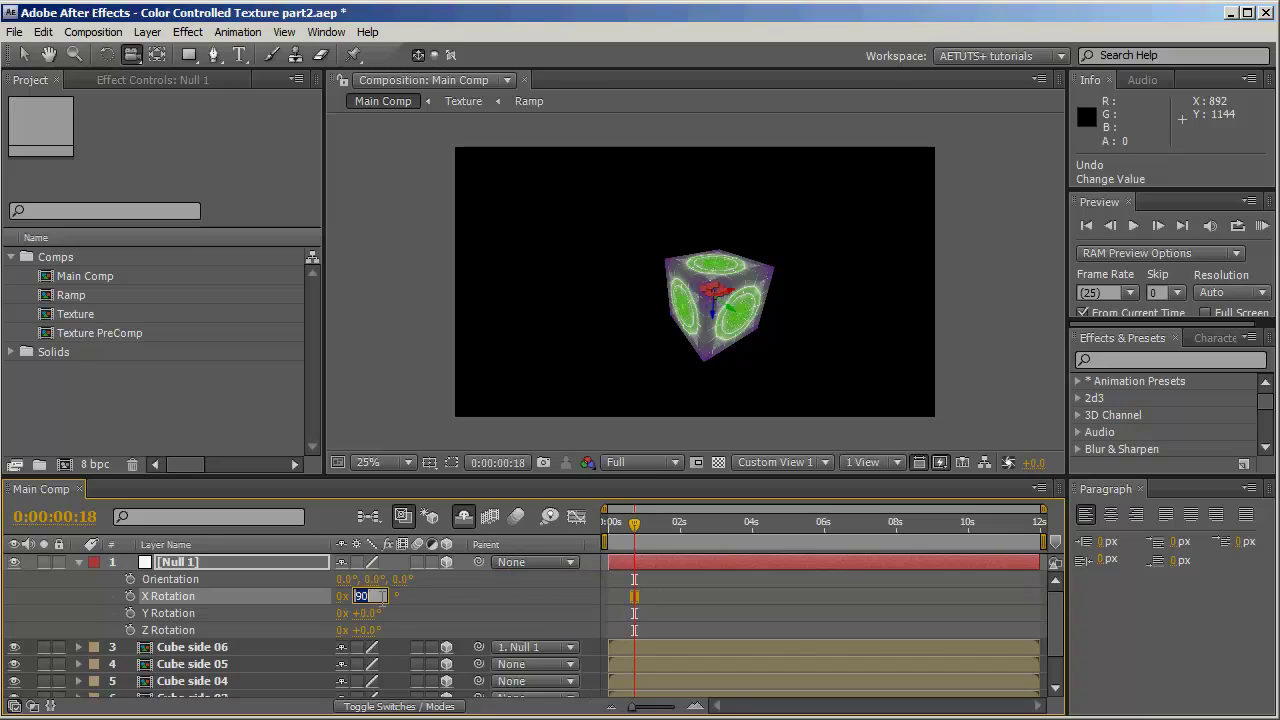
text(-90)
key(Return)
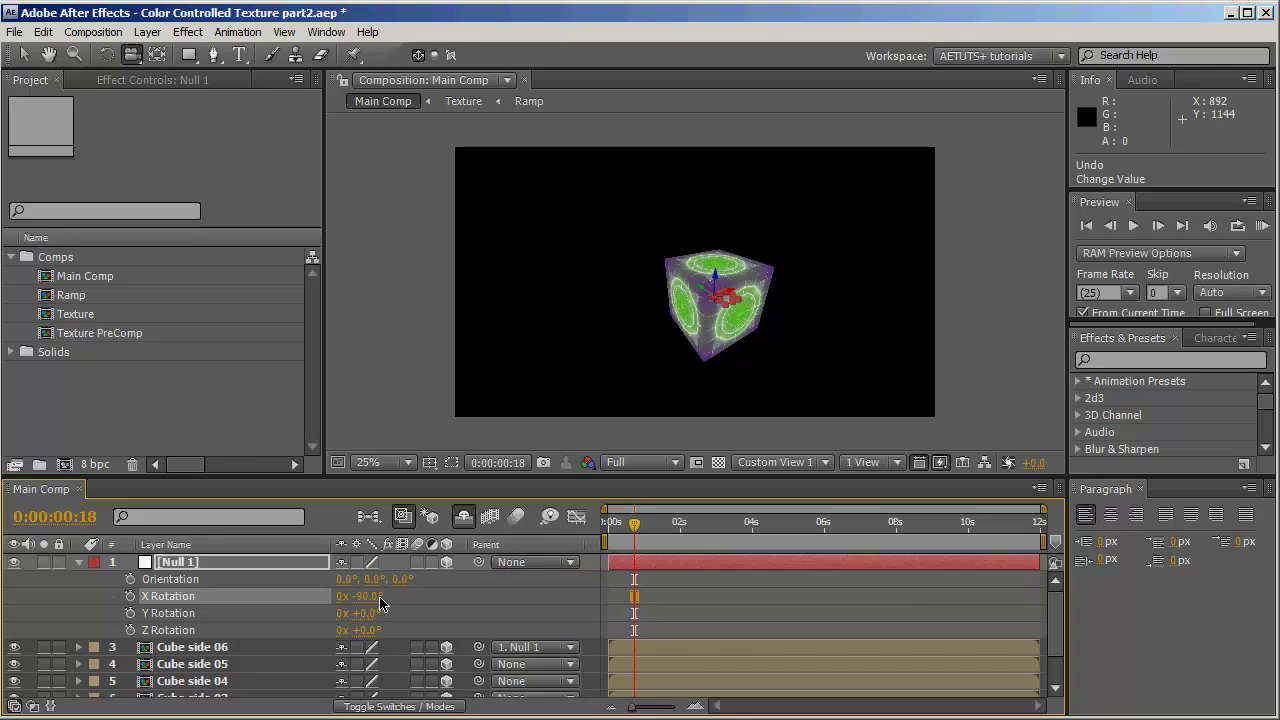
- Set the parent of Cube side 06 to None and delete the null object
click(530, 647)
click(540, 578)
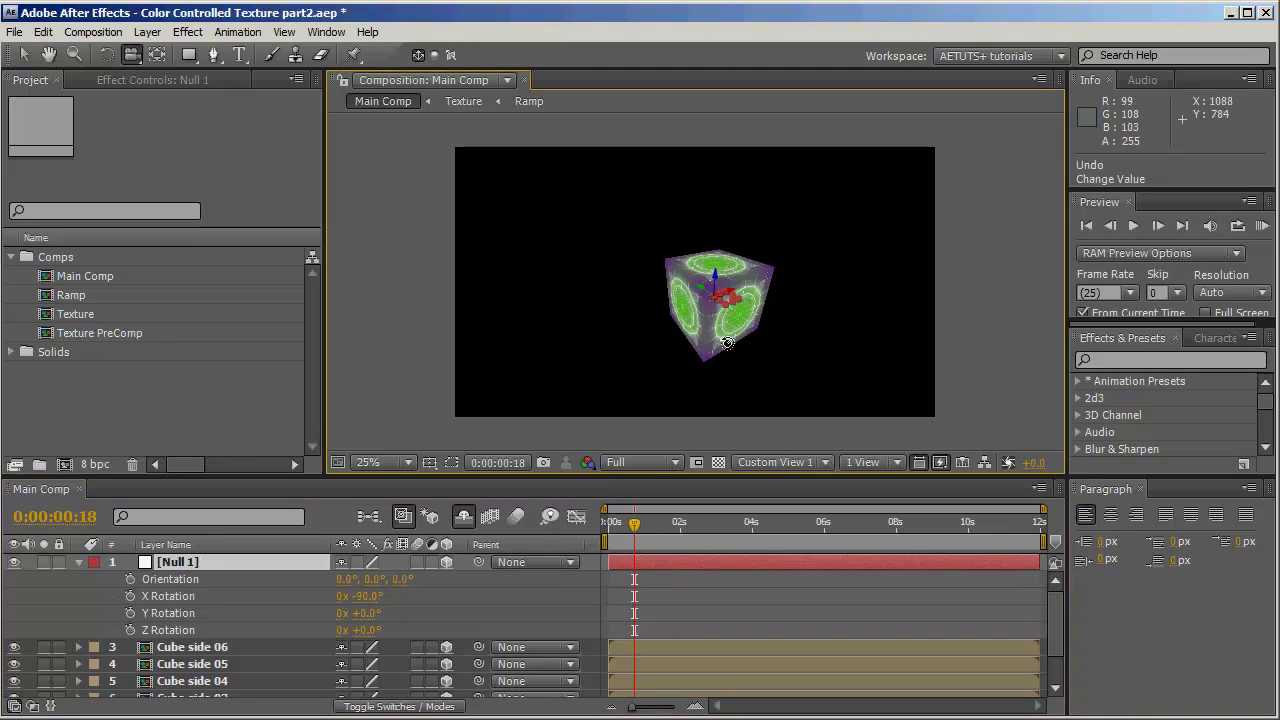
mouse_move(728, 343)
mouse_down()
mouse_move(750, 322)
mouse_move(652, 366)
mouse_move(735, 338)
mouse_up()
click(201, 566)
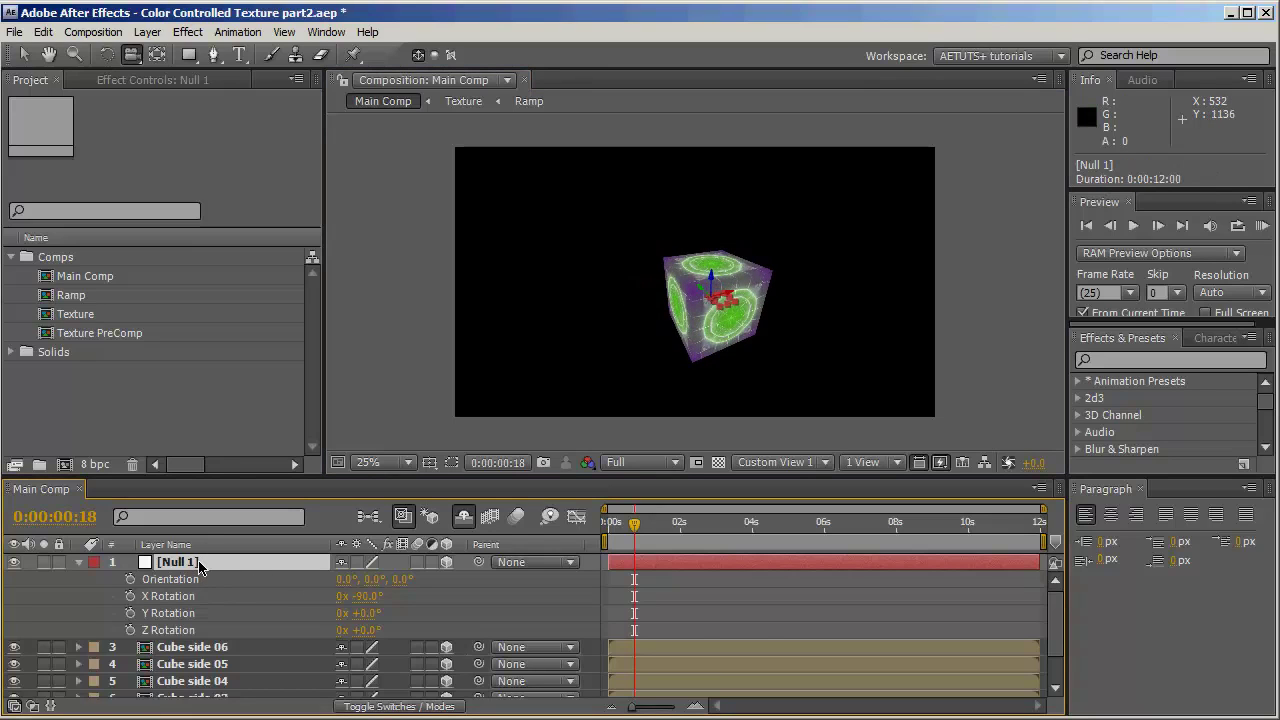
key(Delete)
mouse_move(686, 337)
mouse_down()
mouse_move(803, 277)
mouse_move(740, 300)
mouse_move(700, 336)
mouse_up()
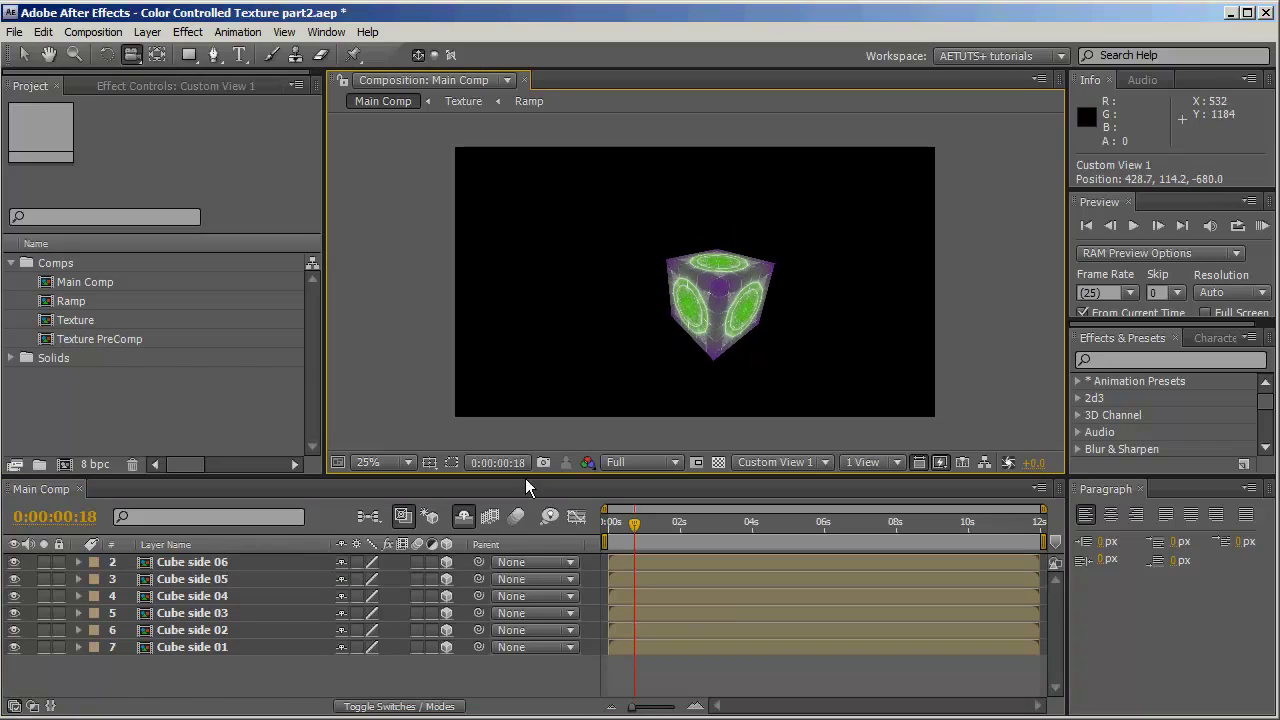
- Set the blending mode of all six Cube side layers to Alpha Add and check the cube's edges
click(426, 707)
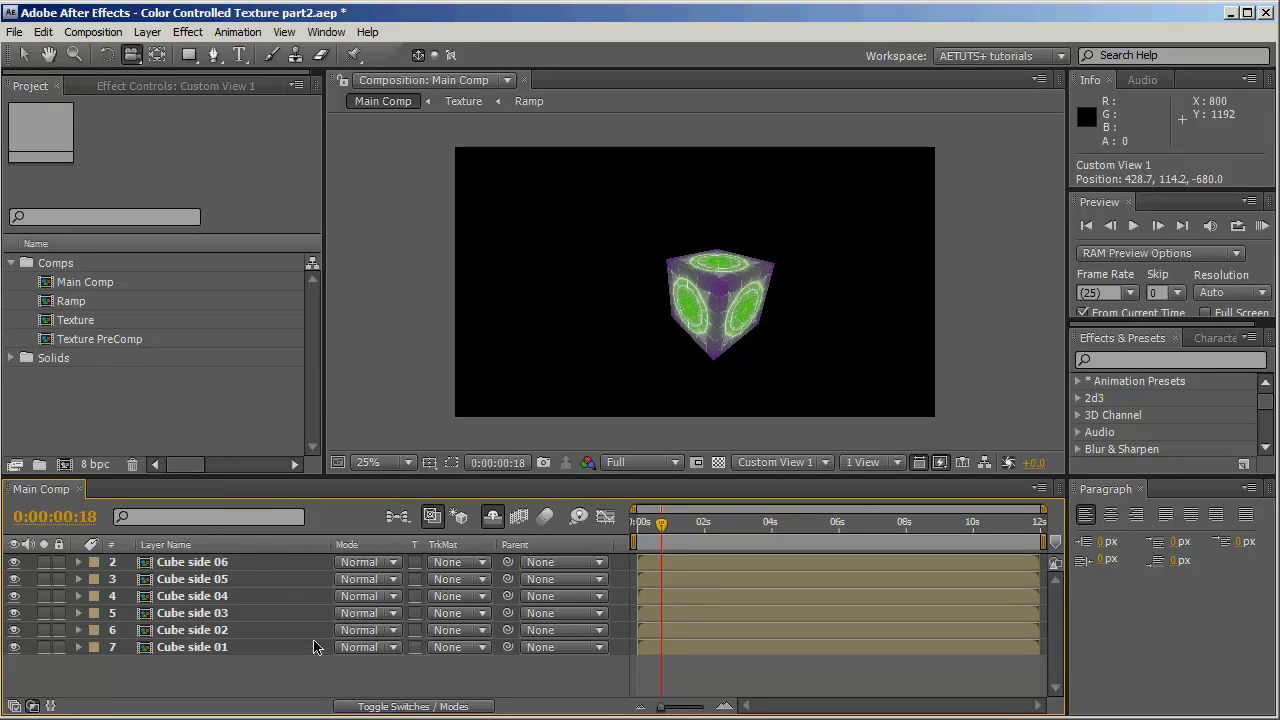
click(240, 566)
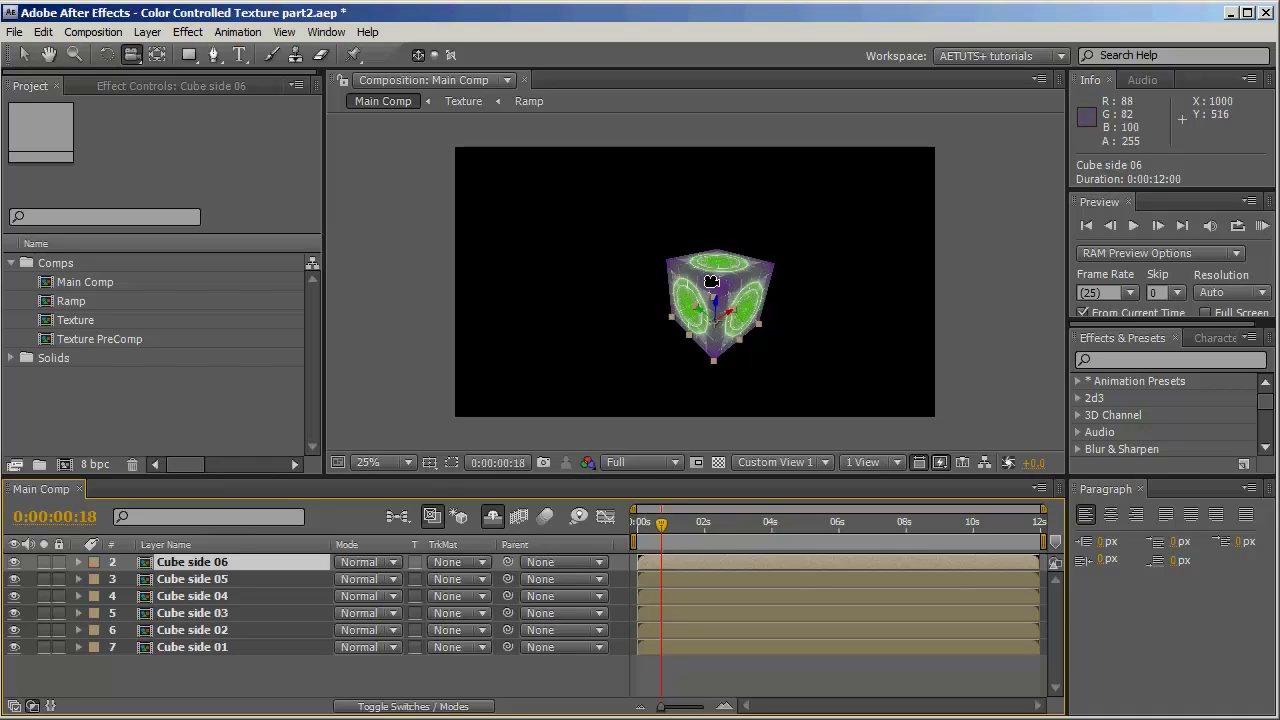
shift+click(228, 655)
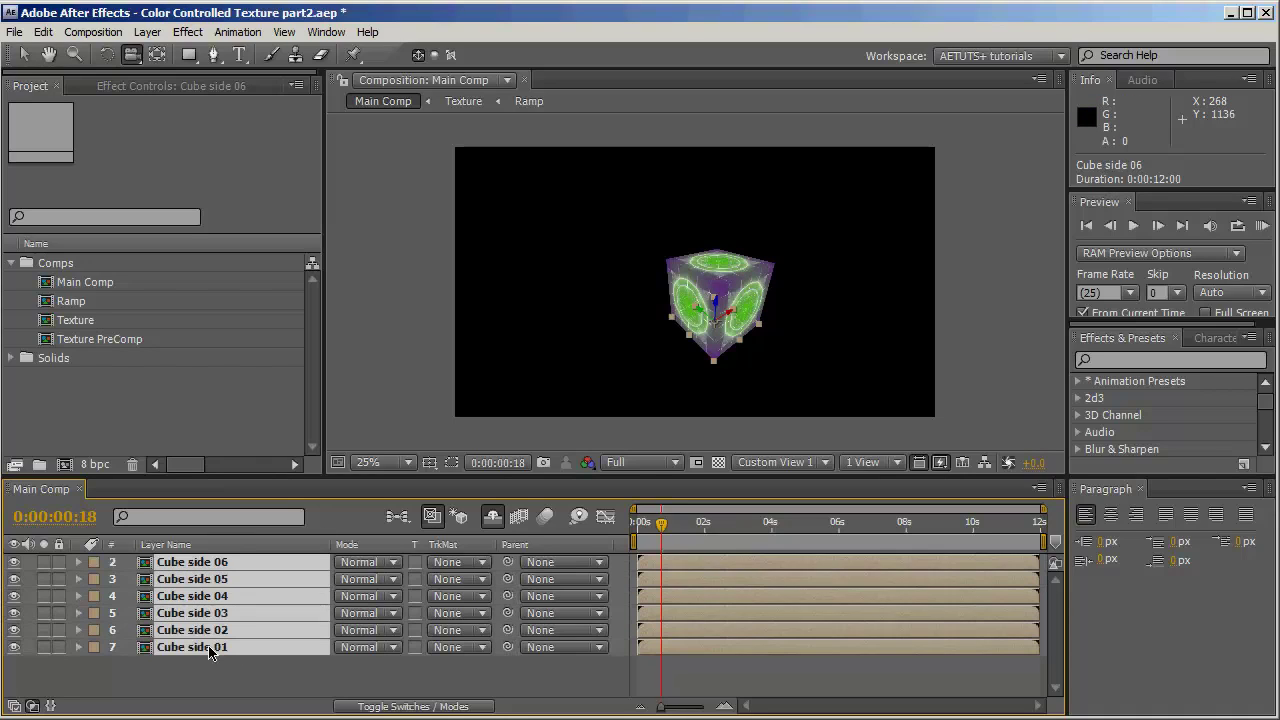
click(391, 631)
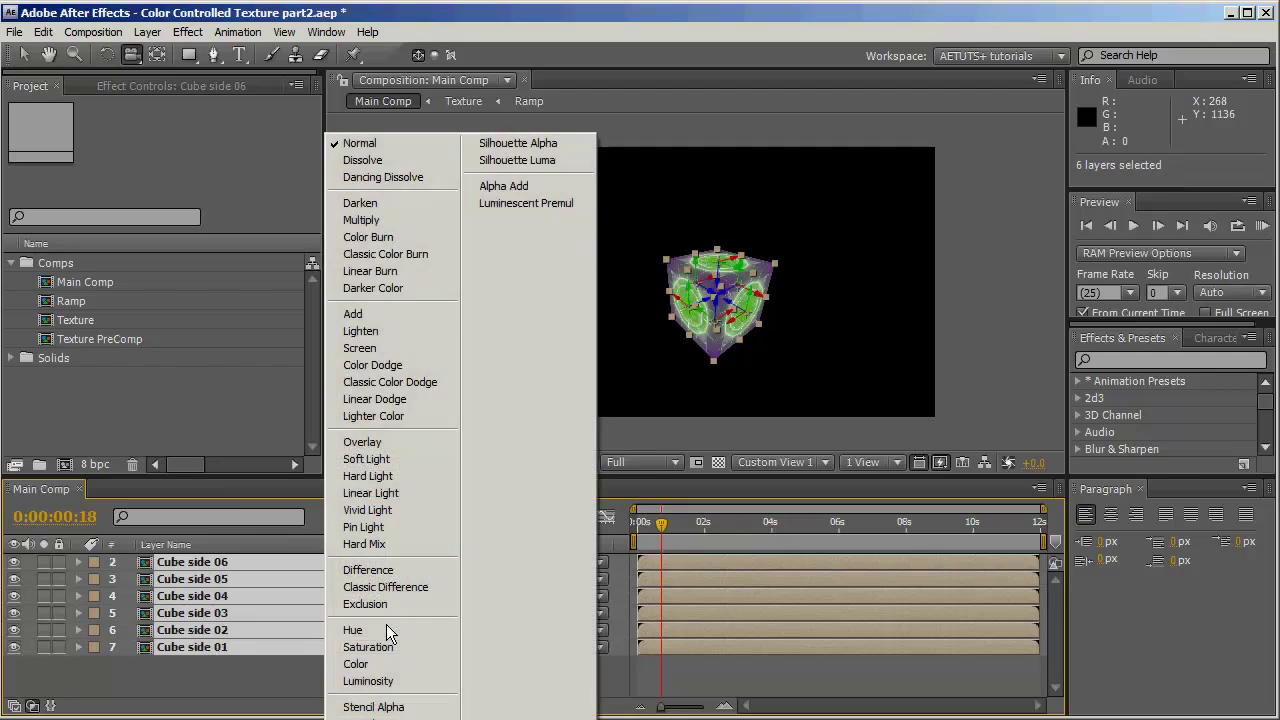
click(540, 188)
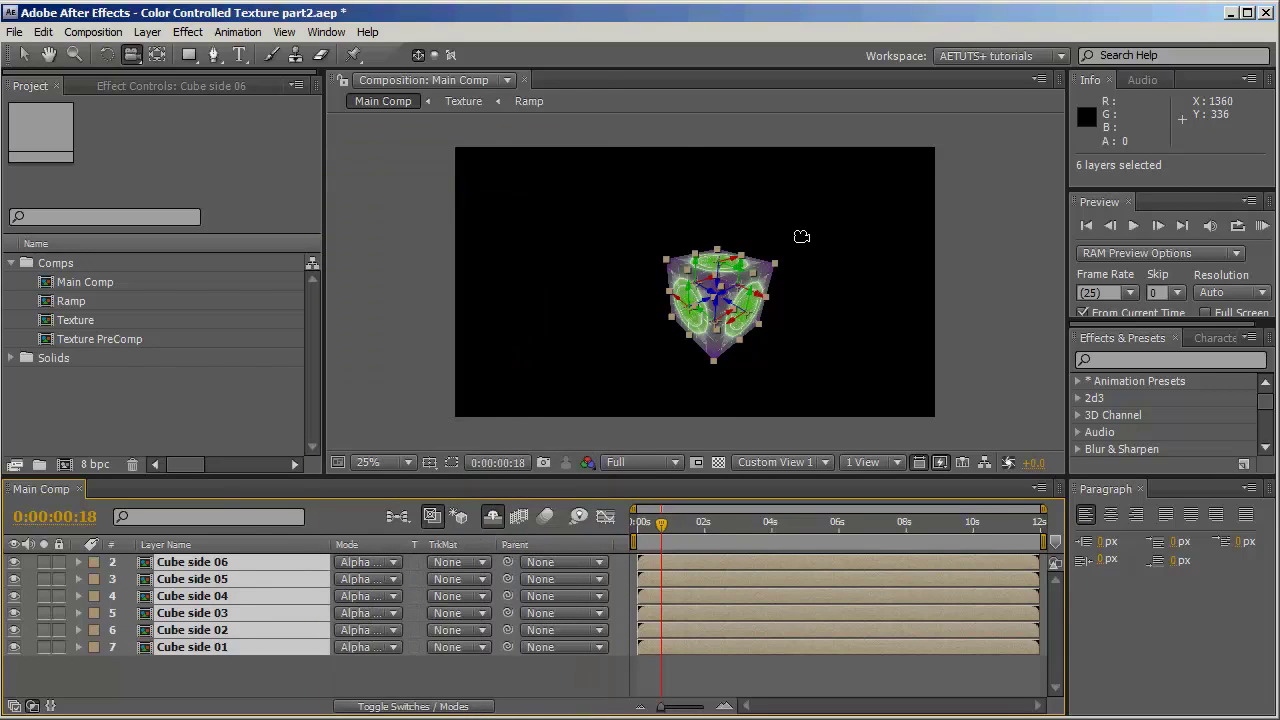
key(v)
click(384, 676)
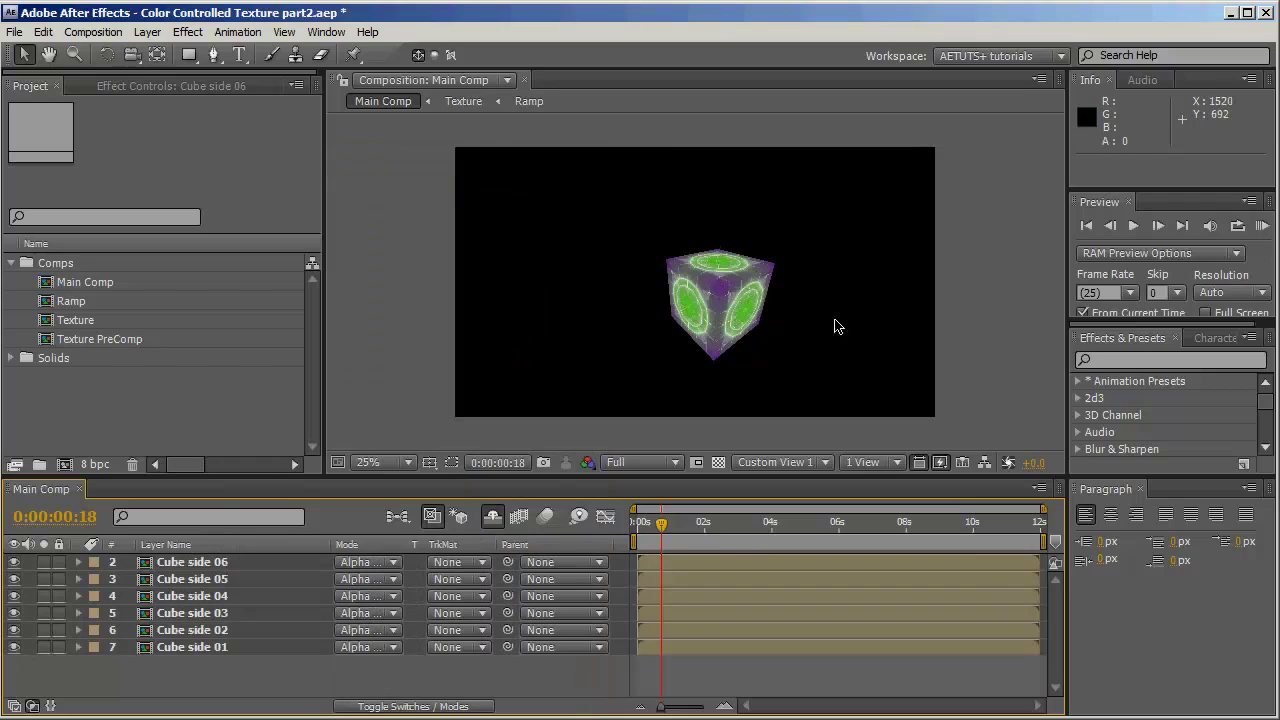
key(period)
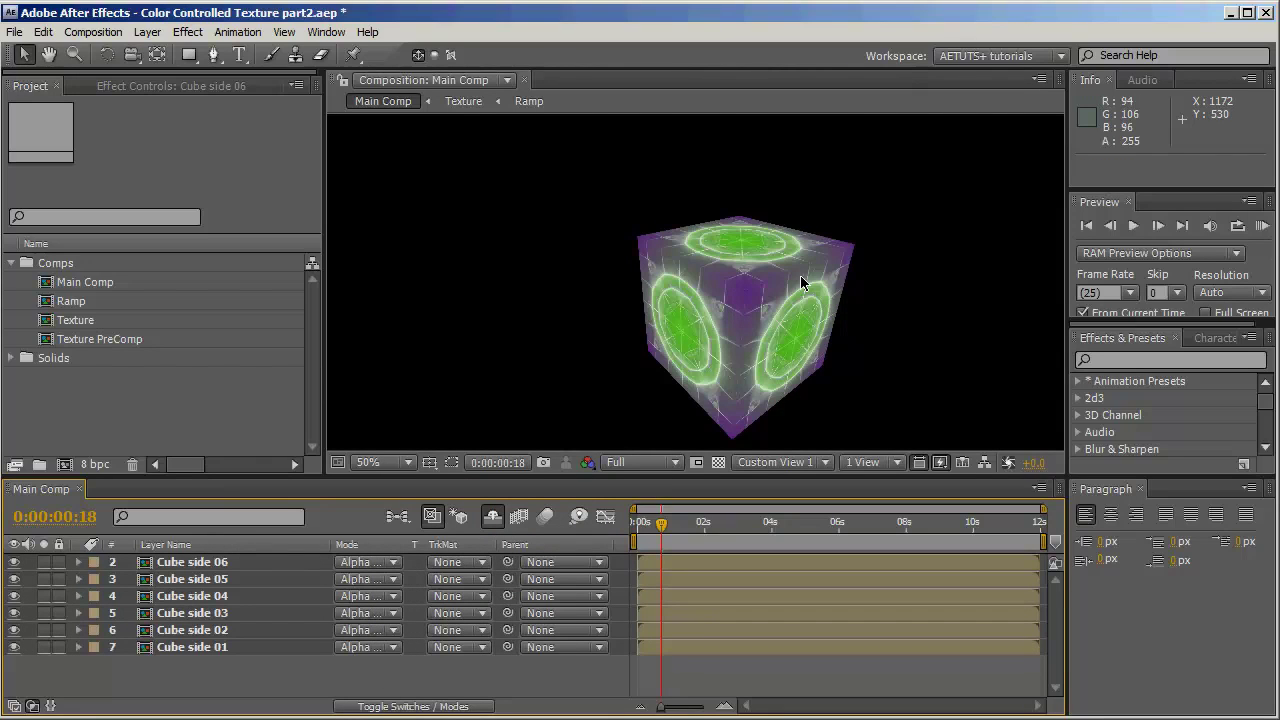
key(comma)
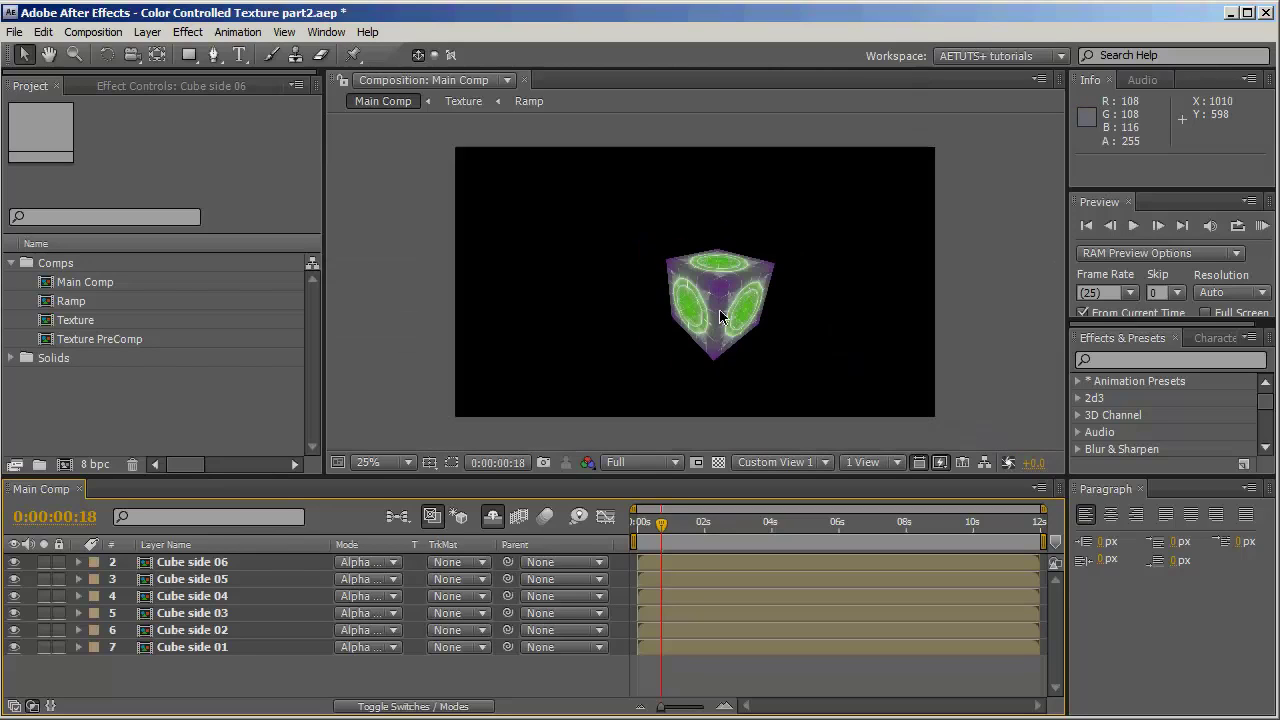
- Move the current time to 0:00:00:00 and show the composition through the Active Camera
drag(661, 522, 636, 530)
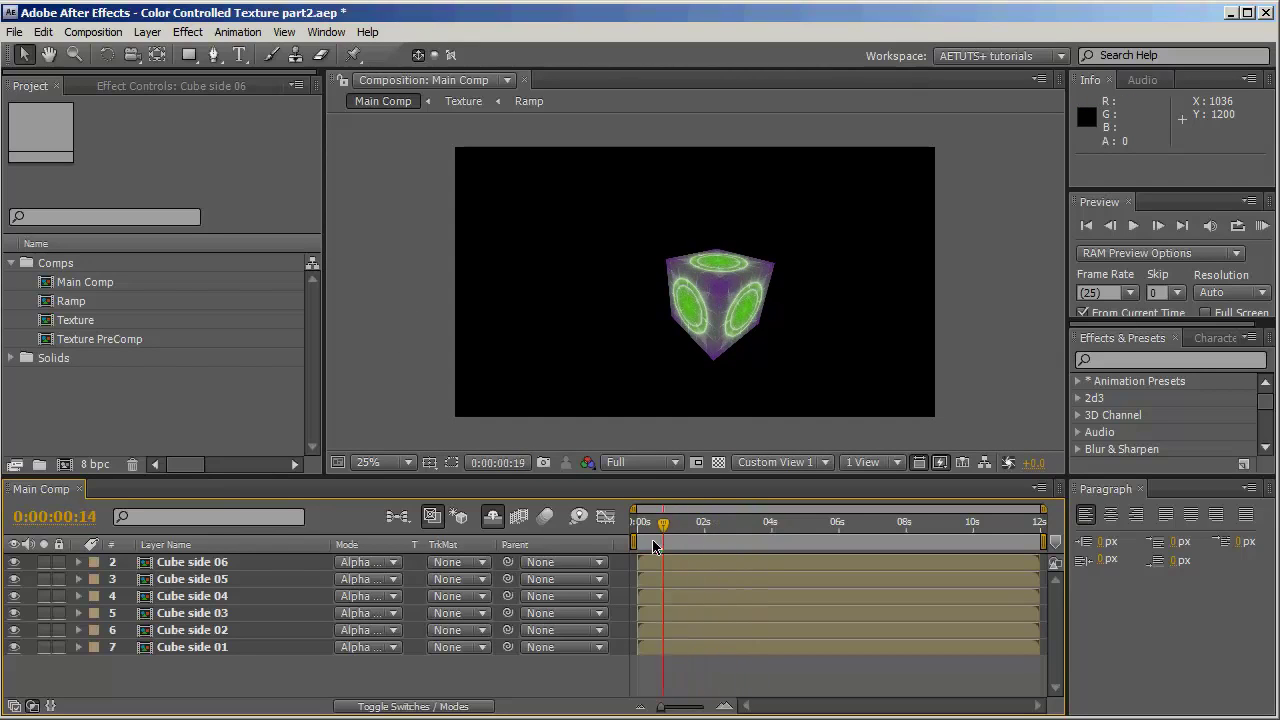
click(775, 462)
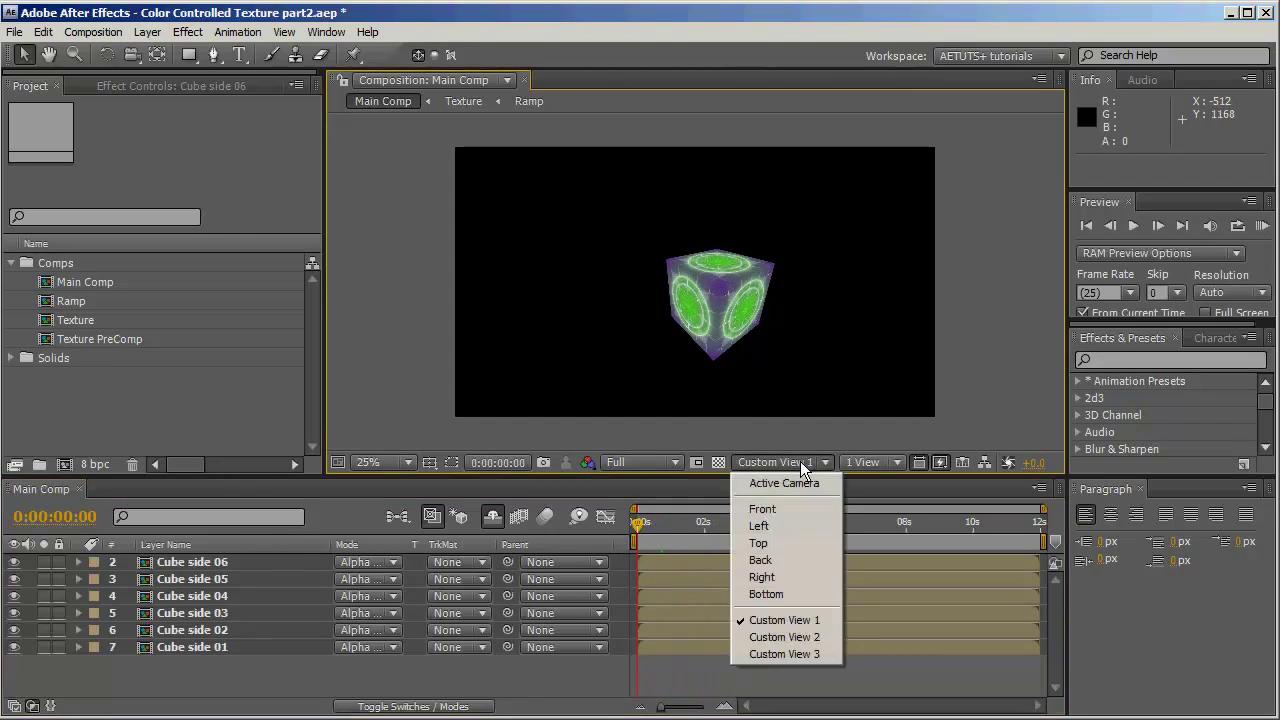
click(790, 481)
- Pre-compose the six Cube side layers into a new composition named Cube, moving all attributes into it
drag(166, 690, 235, 567)
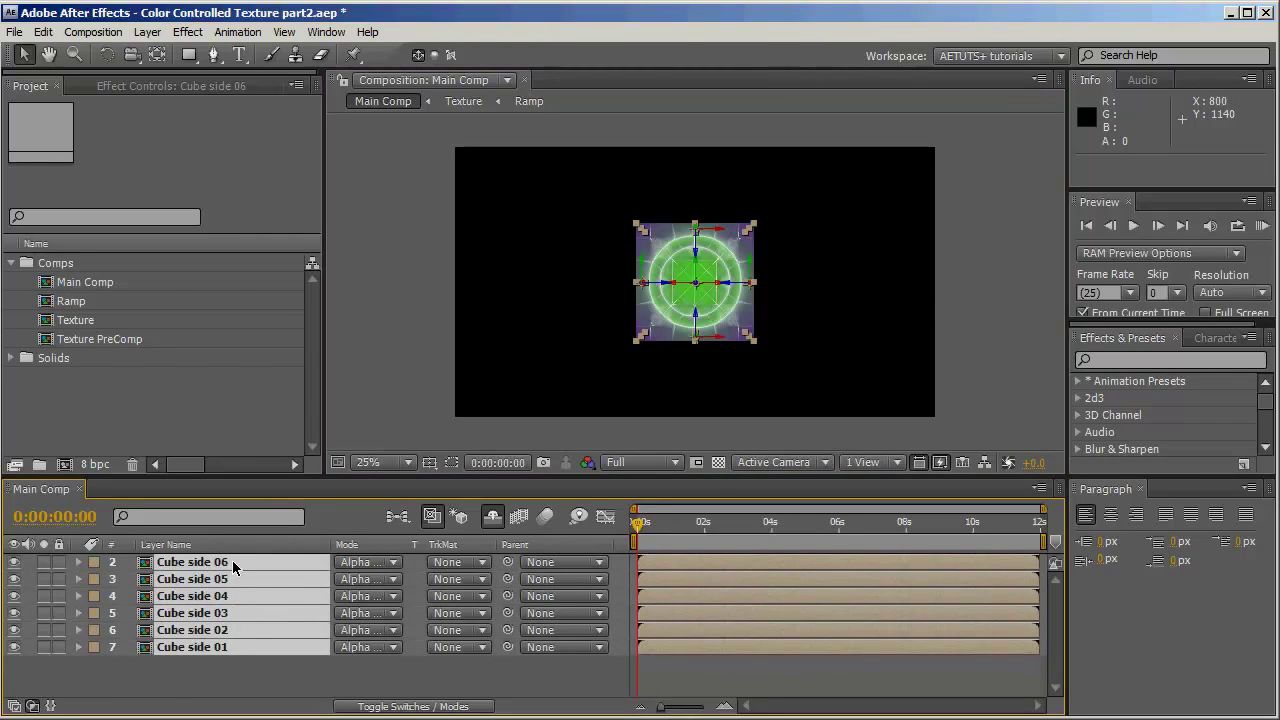
key(ctrl+shift+c)
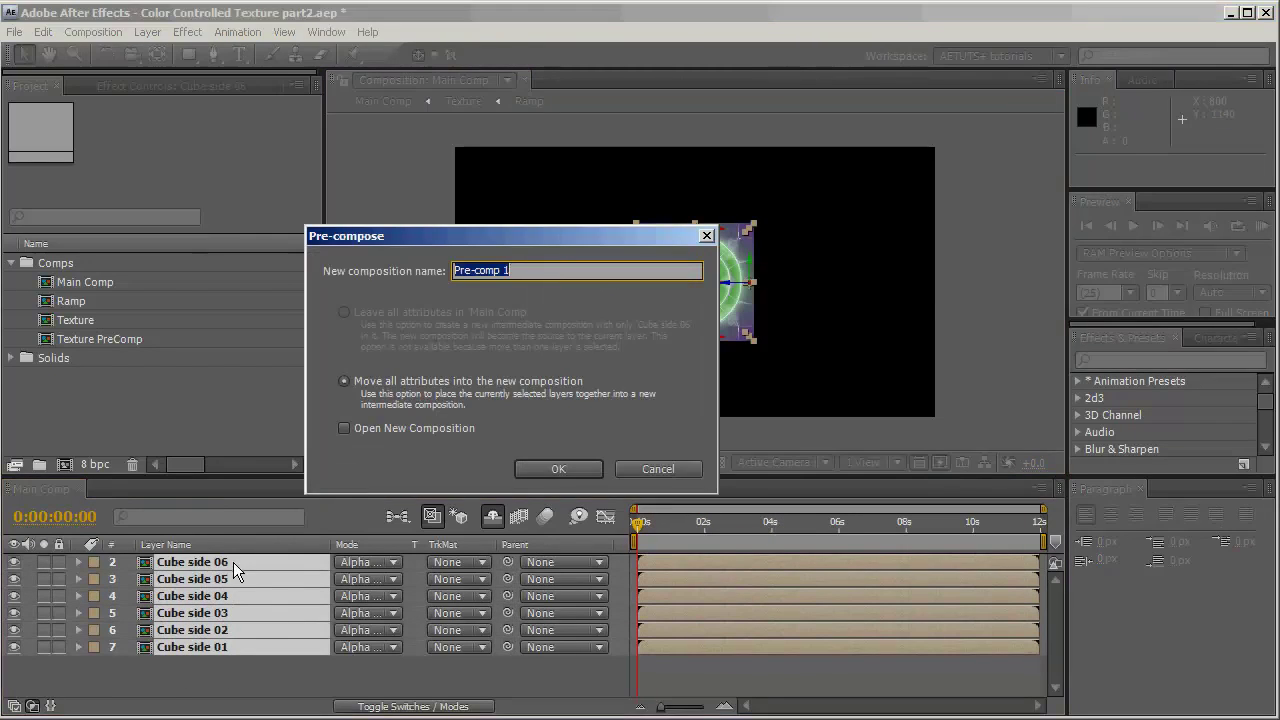
click(657, 473)
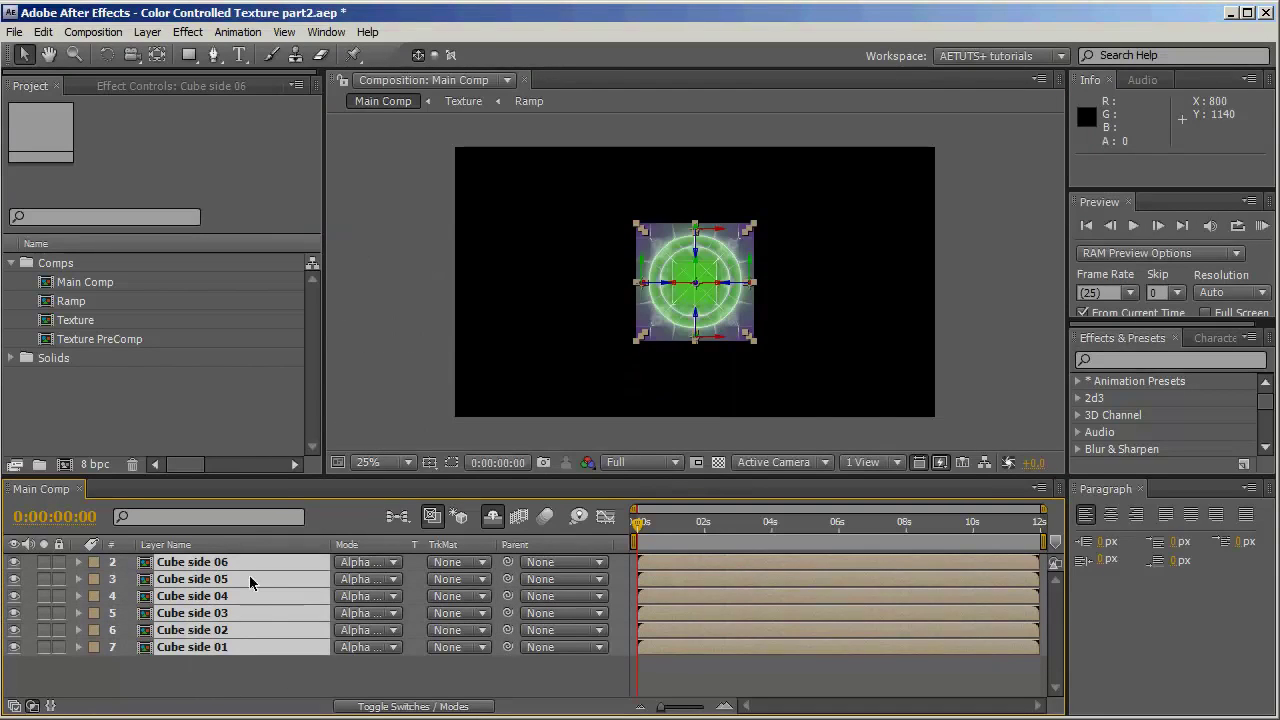
key(ctrl+shift+c)
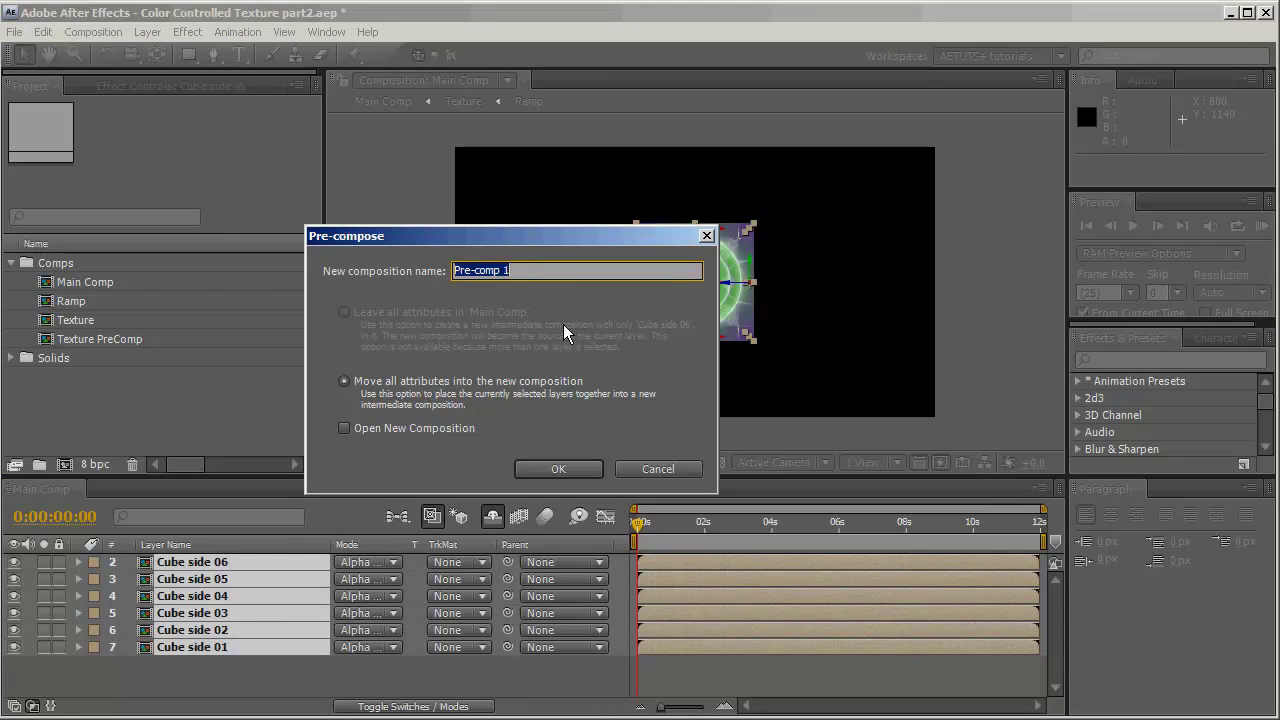
text(Cube)
key(Return)
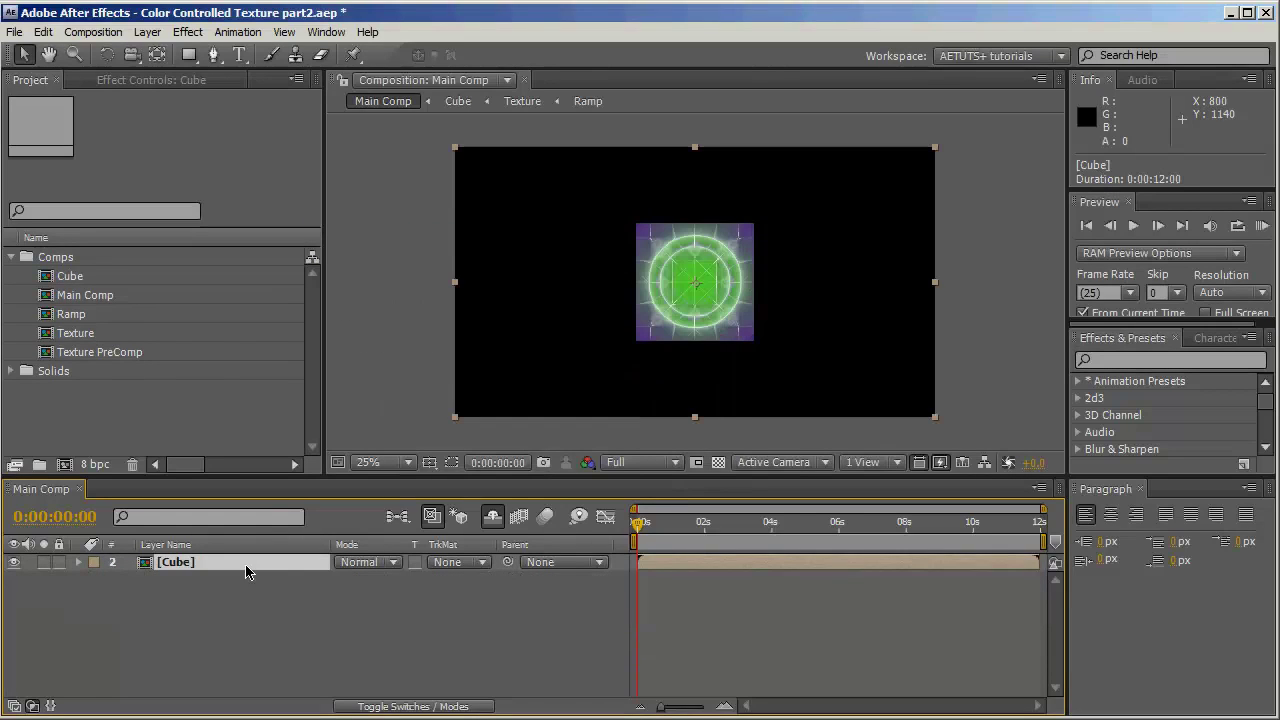
- Rename the Cube layer in Main Comp as Cube 01
key(Return)
text(1)
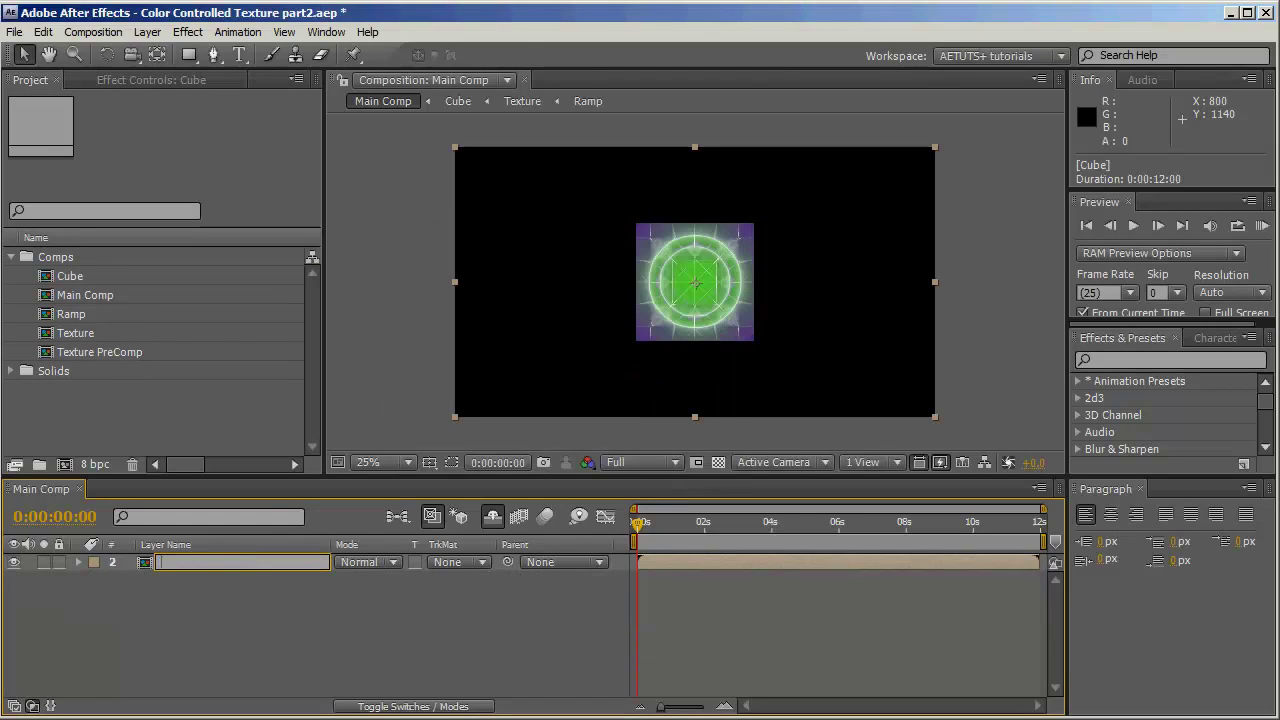
key(Return)
click(220, 614)
key(ctrl+z)
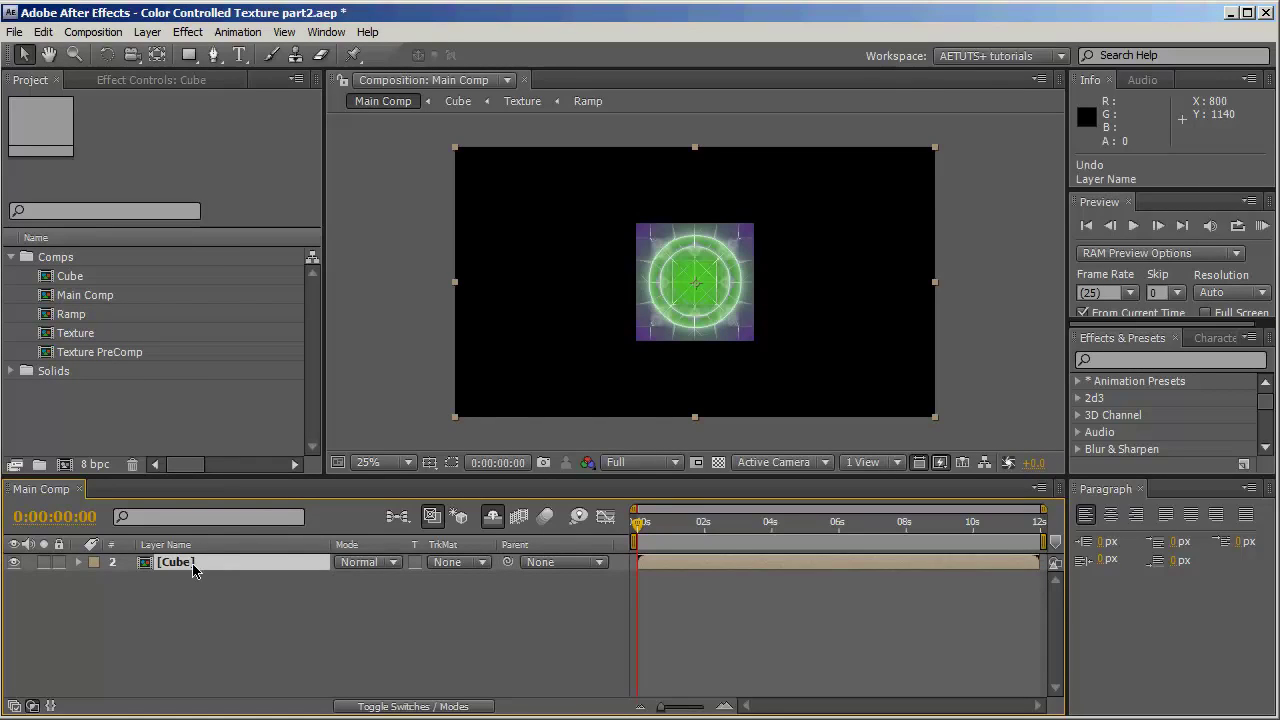
key(Return)
click(198, 563)
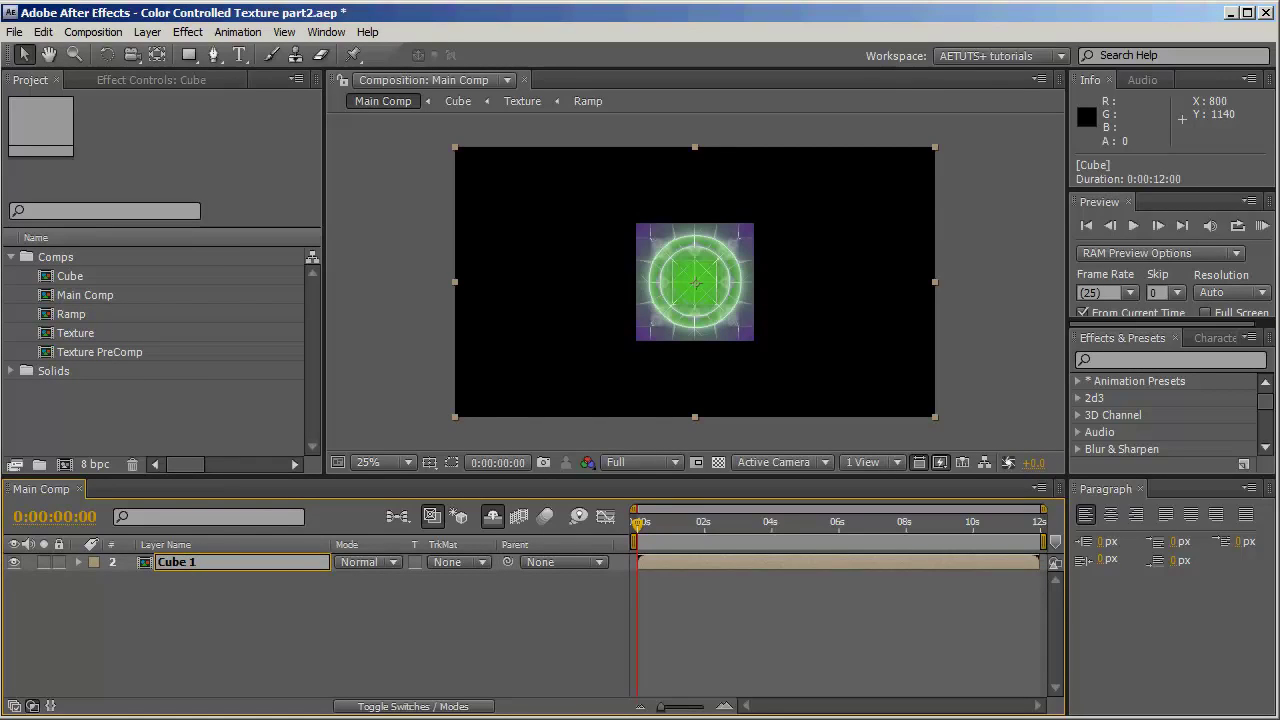
text(01)
key(Return)
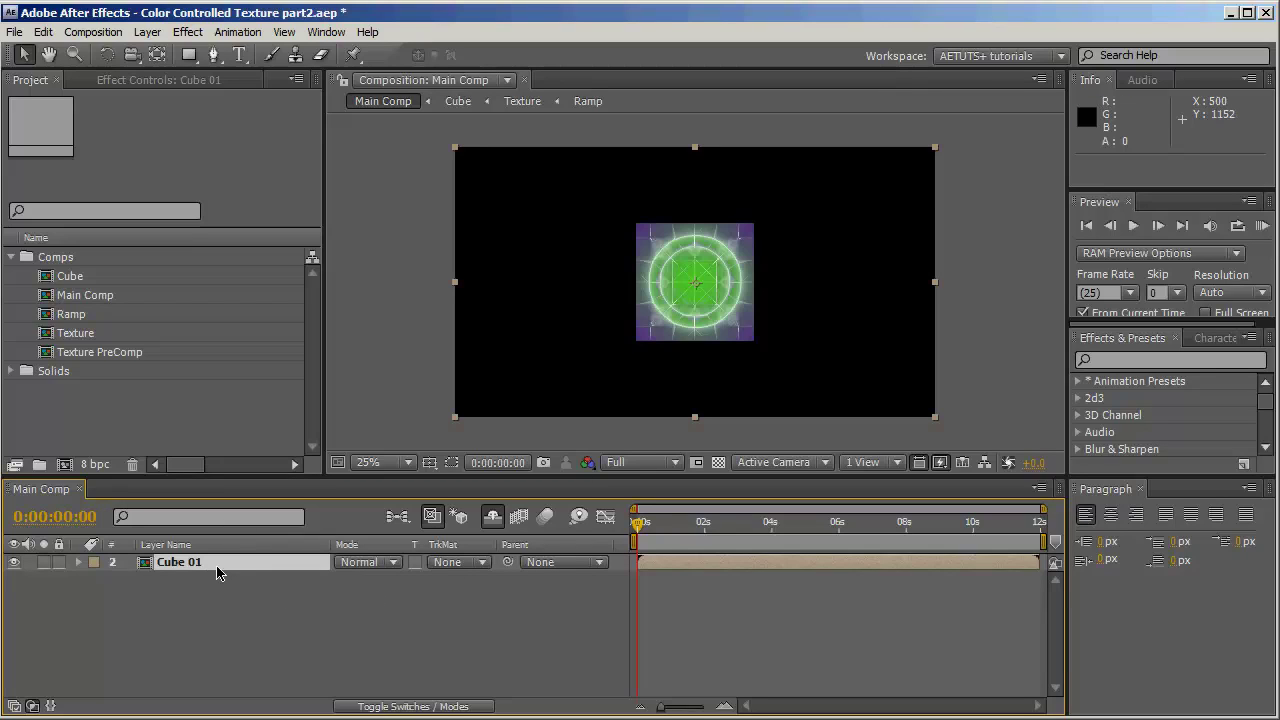
- Enable Collapse Transformations and 3D for the Cube 01 layer and show it in Custom View 1
click(445, 707)
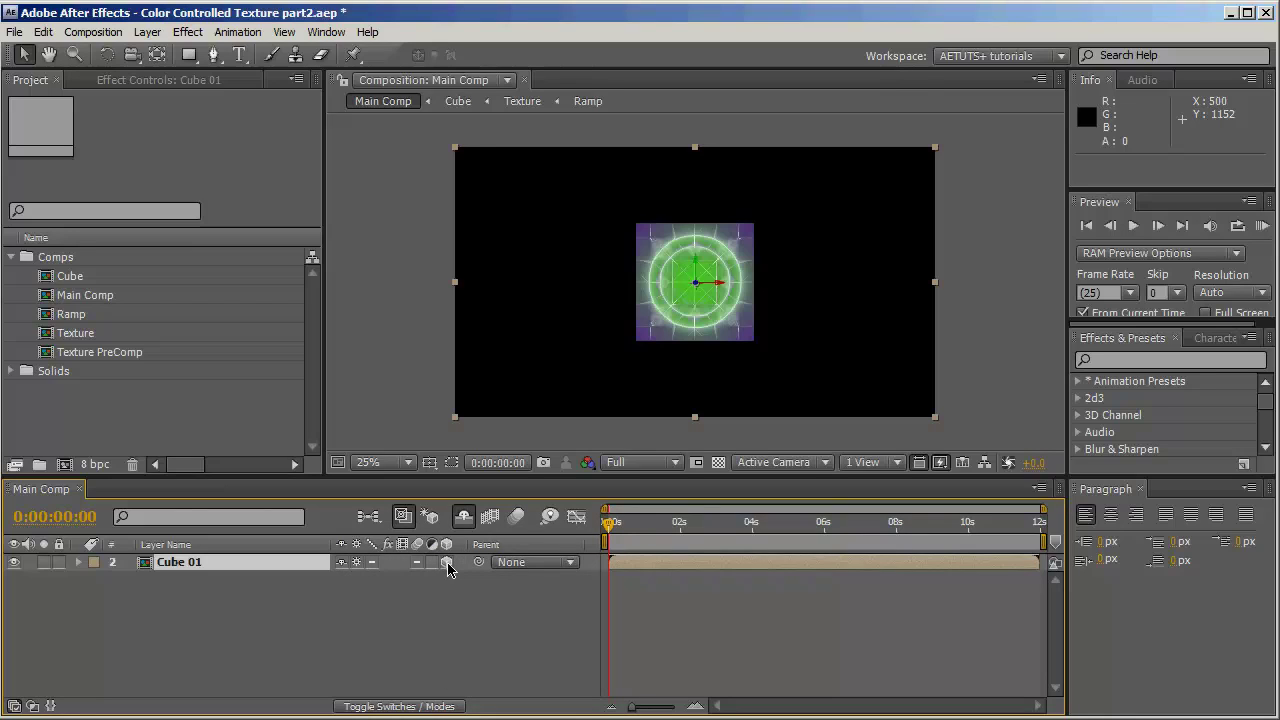
click(804, 460)
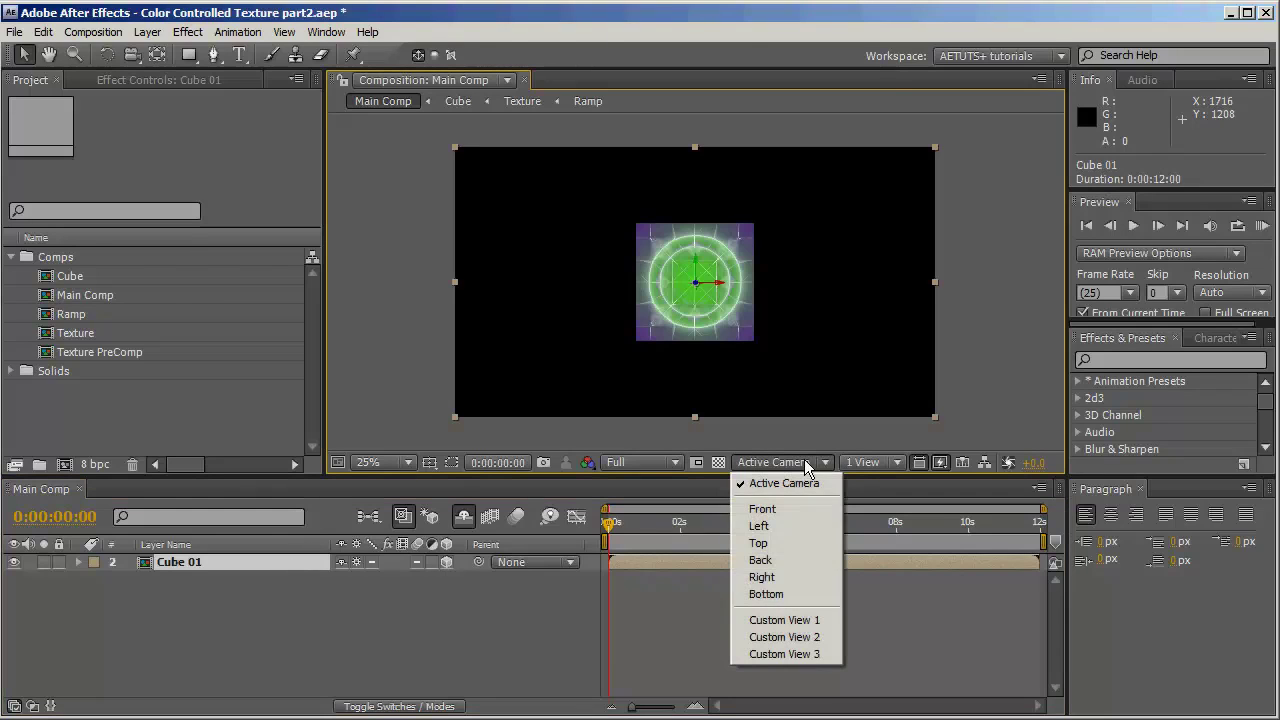
click(835, 619)
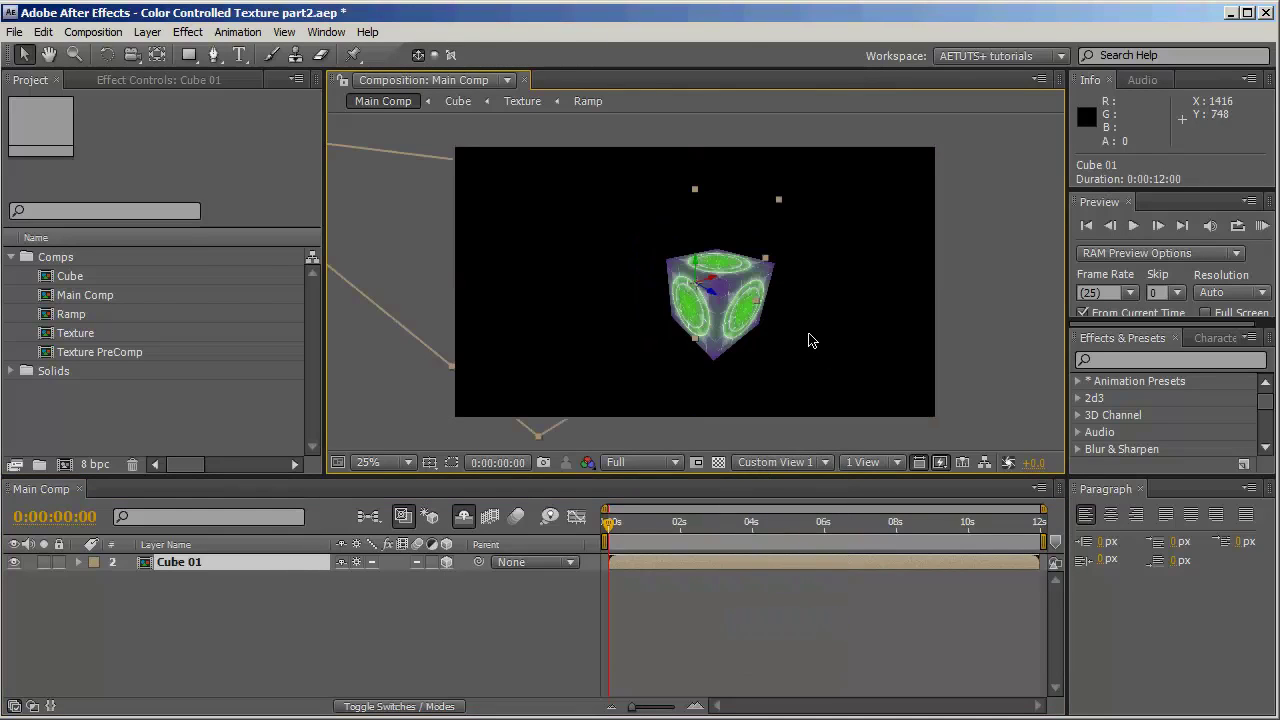
- Orbit around the cube in Custom View 1 to examine where its anchor point sits relative to the faces
key(c)
drag(779, 372, 640, 366)
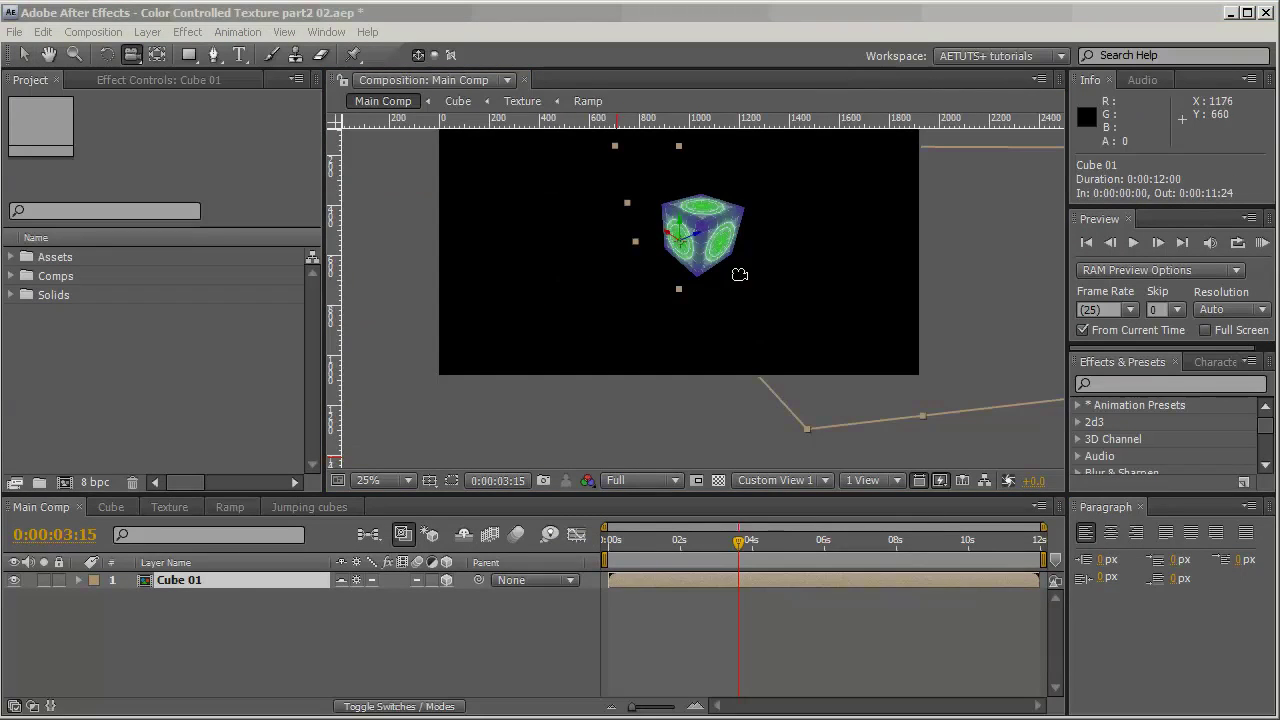
drag(740, 274, 721, 248)
key(h)
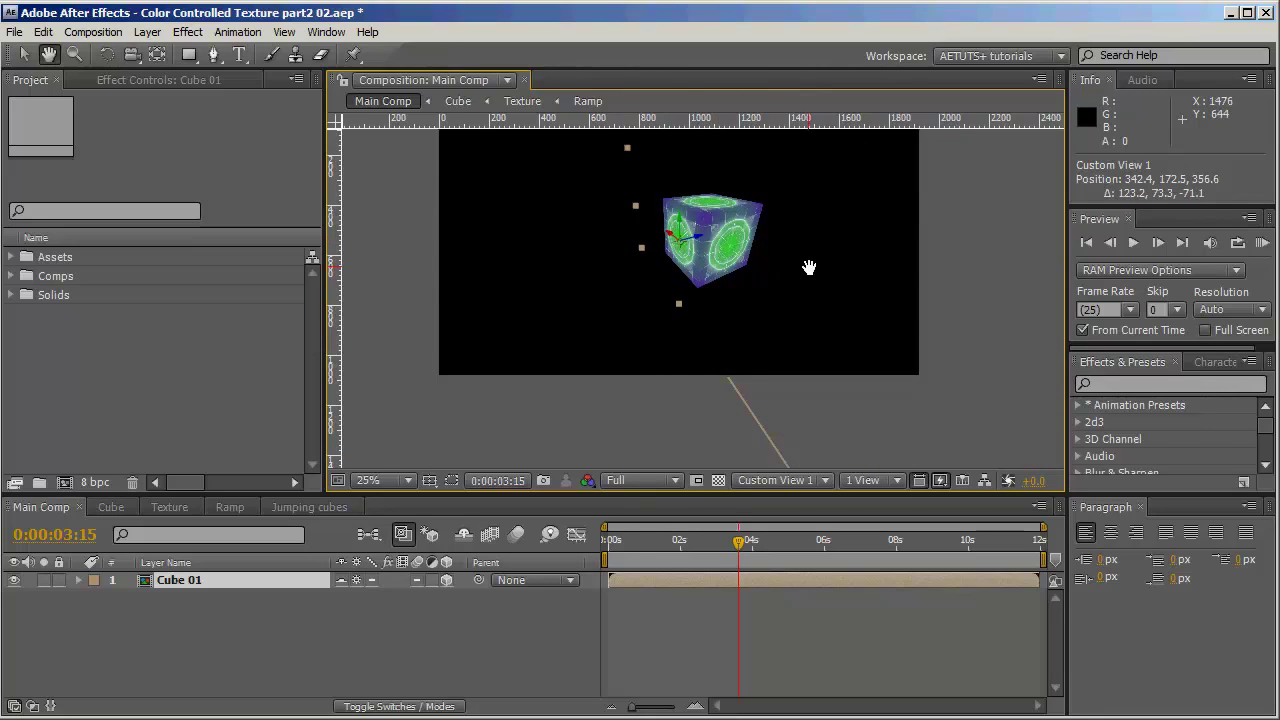
drag(809, 271, 766, 320)
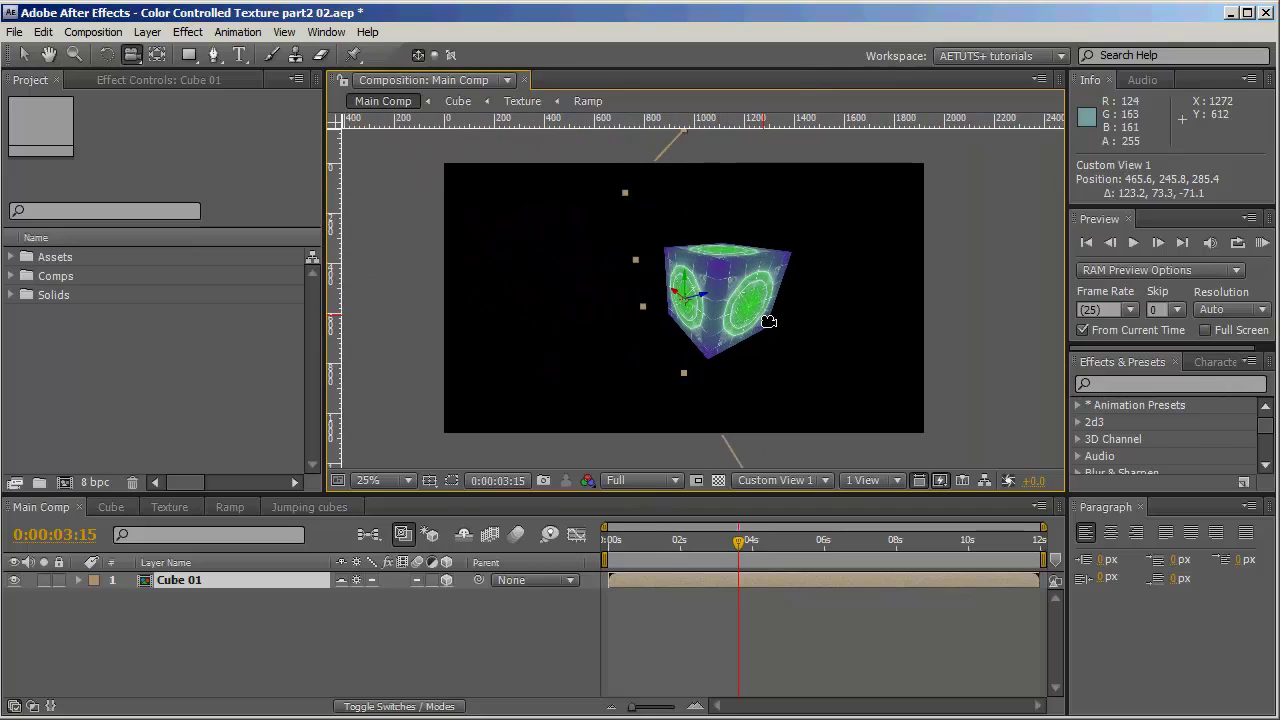
key(v)
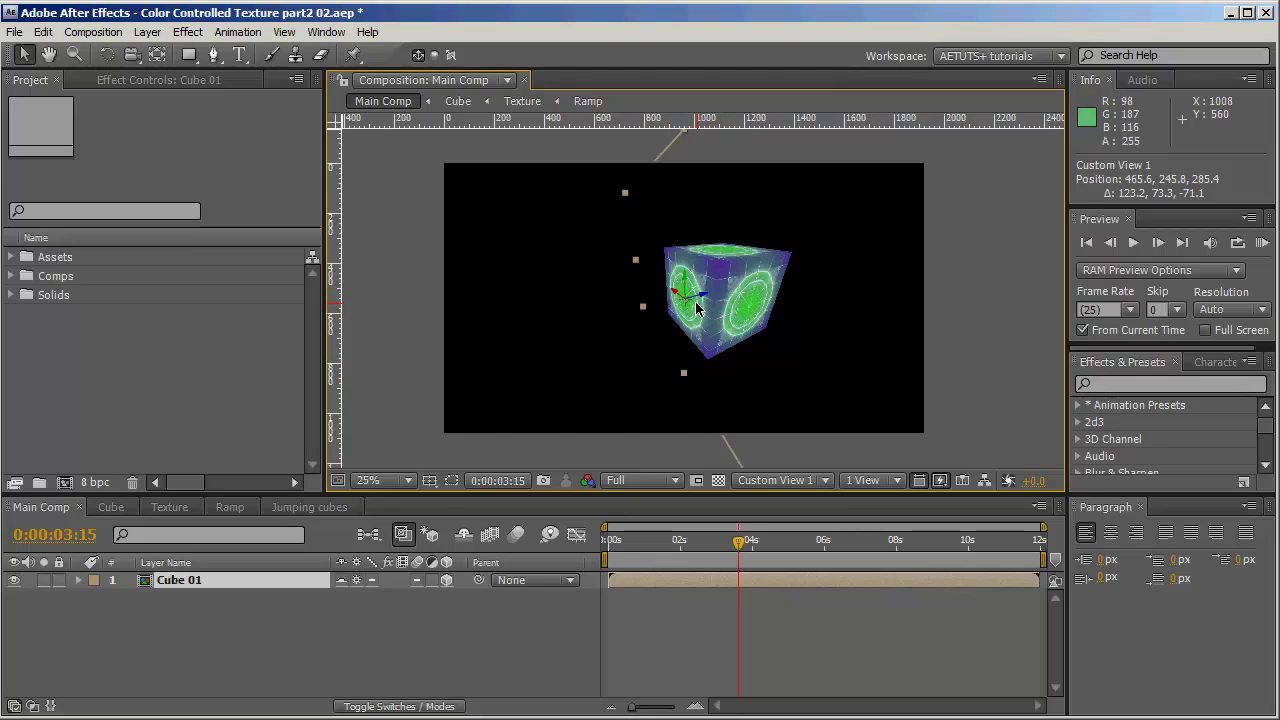
key(c)
drag(728, 351, 649, 354)
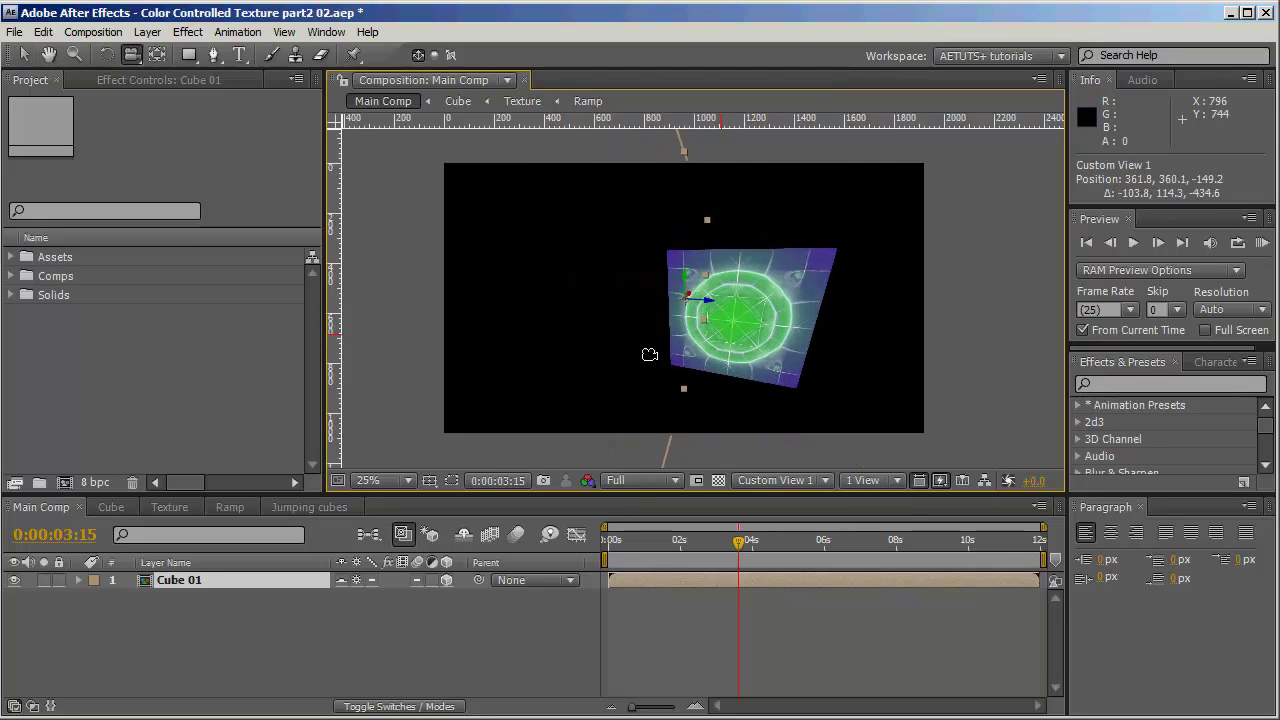
- Show the cube in the Top view and place a horizontal guide at about 739 through the centre of its face
click(780, 481)
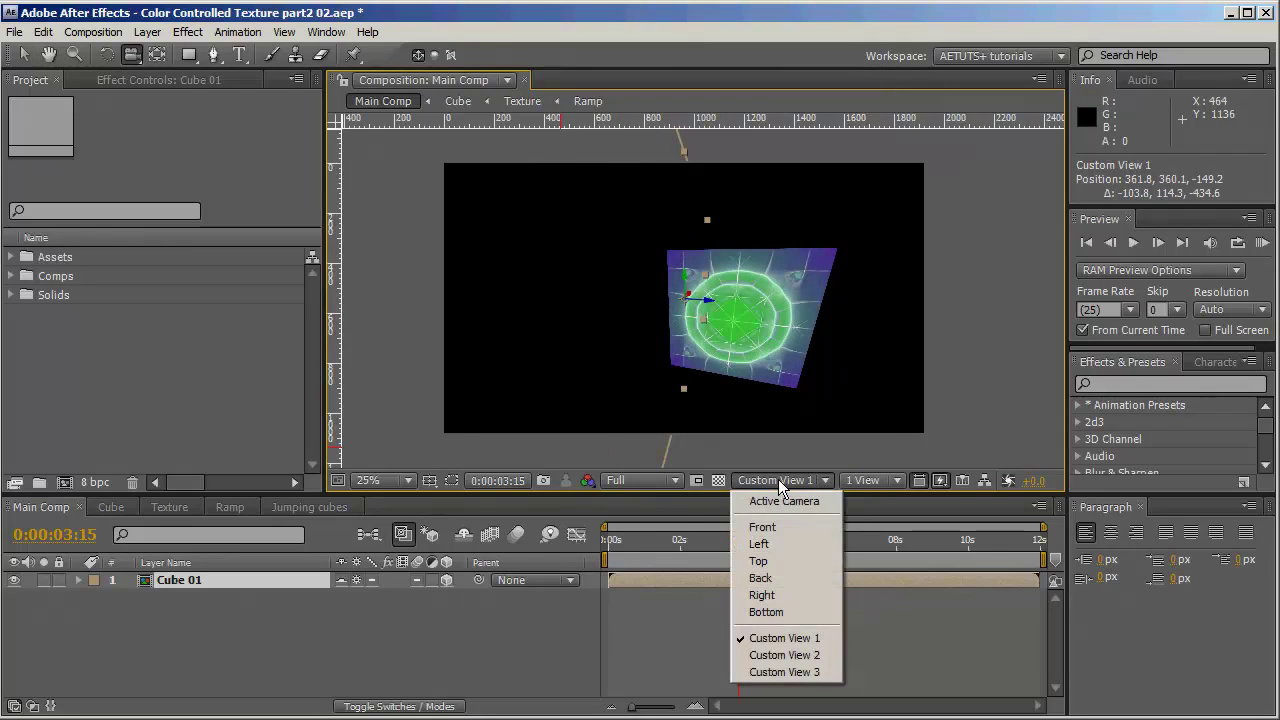
click(786, 560)
key(v)
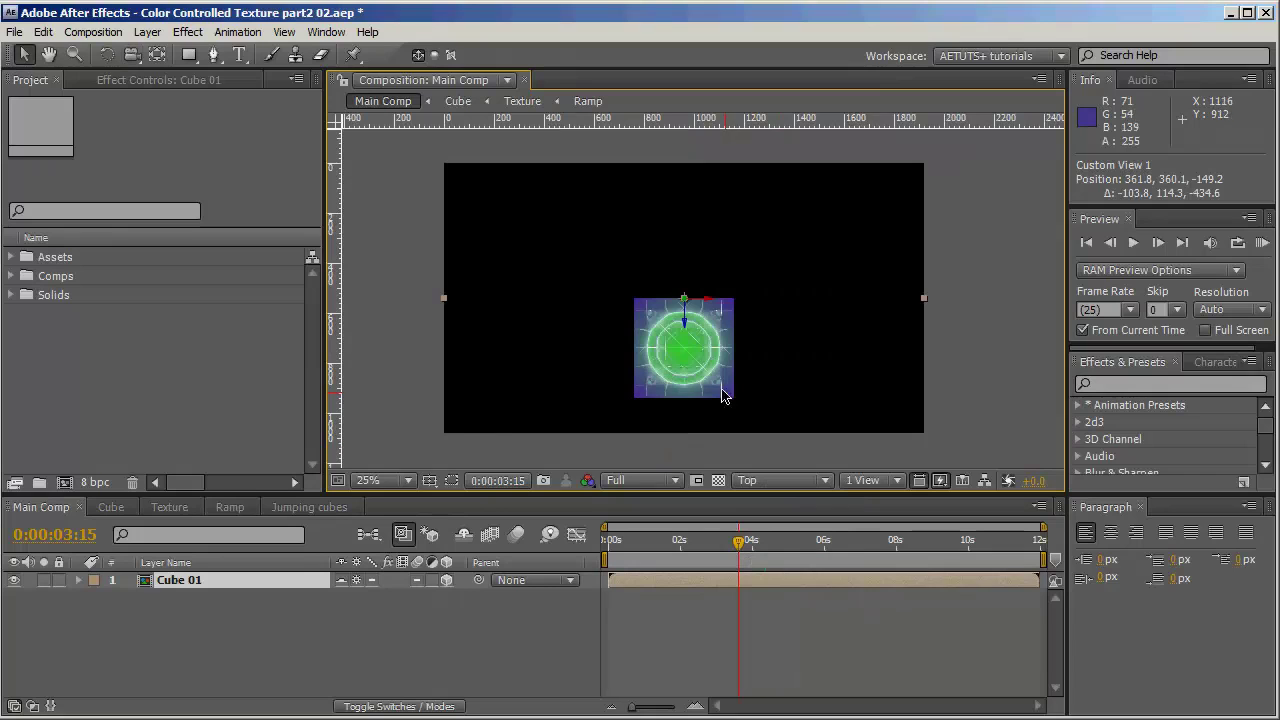
scroll(720, 390, up, 3)
scroll(691, 244, up, 2)
drag(691, 244, 749, 397)
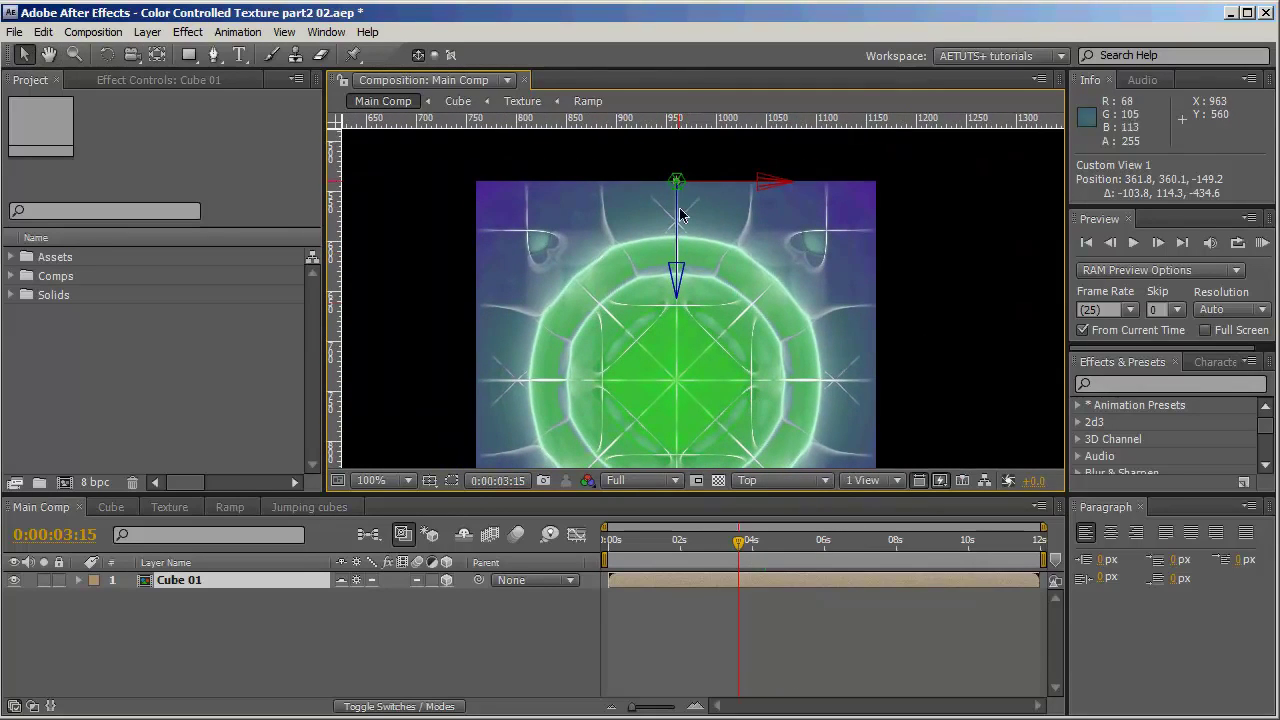
key(space)
scroll(766, 371, up, 2)
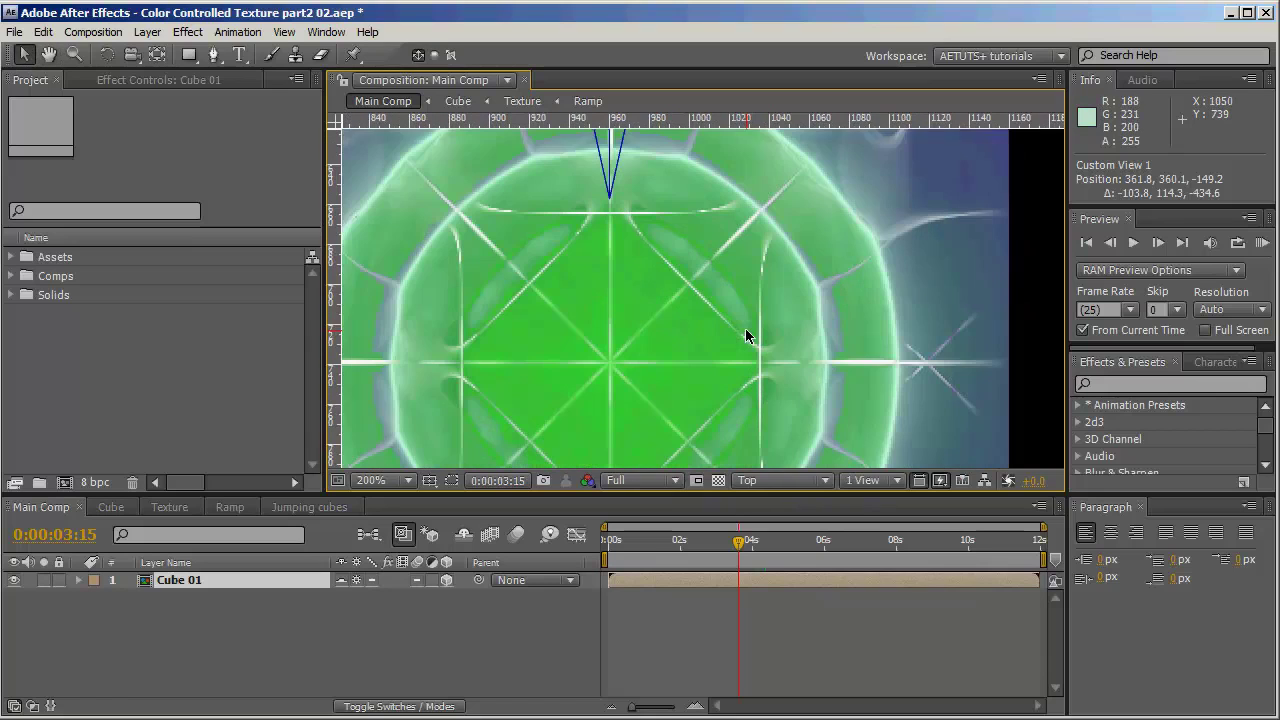
drag(749, 337, 782, 338)
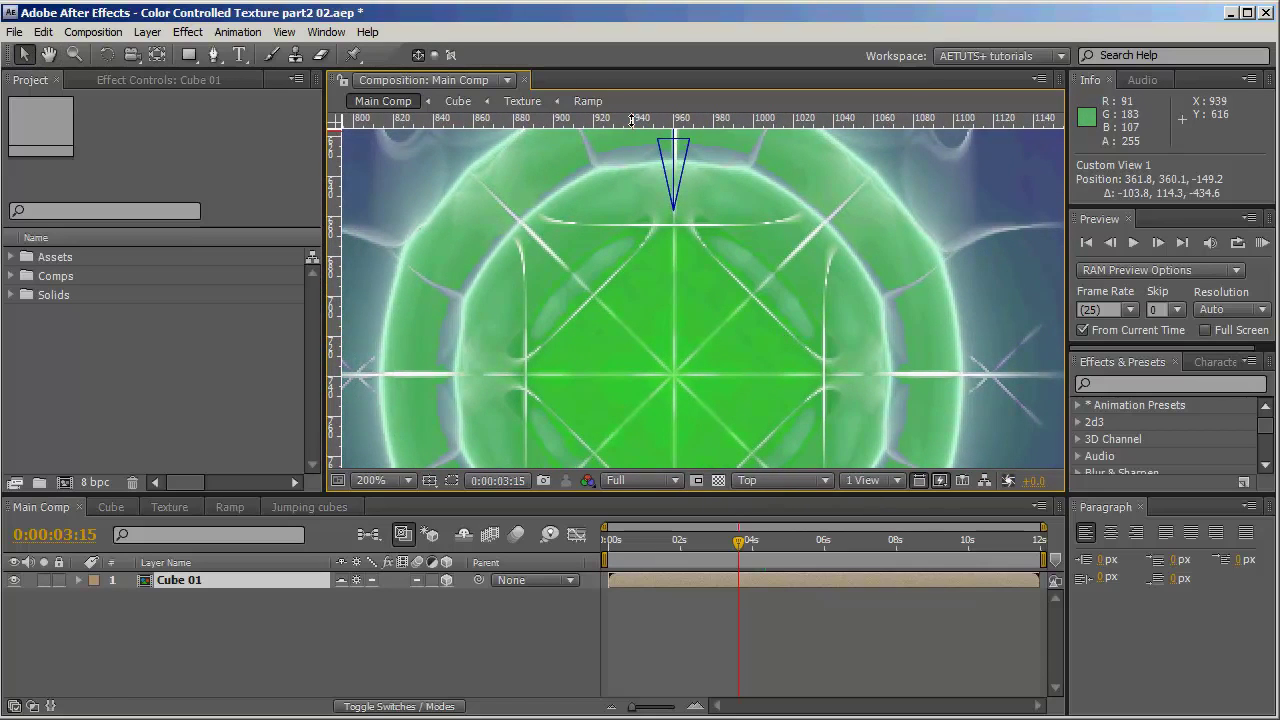
drag(636, 121, 733, 374)
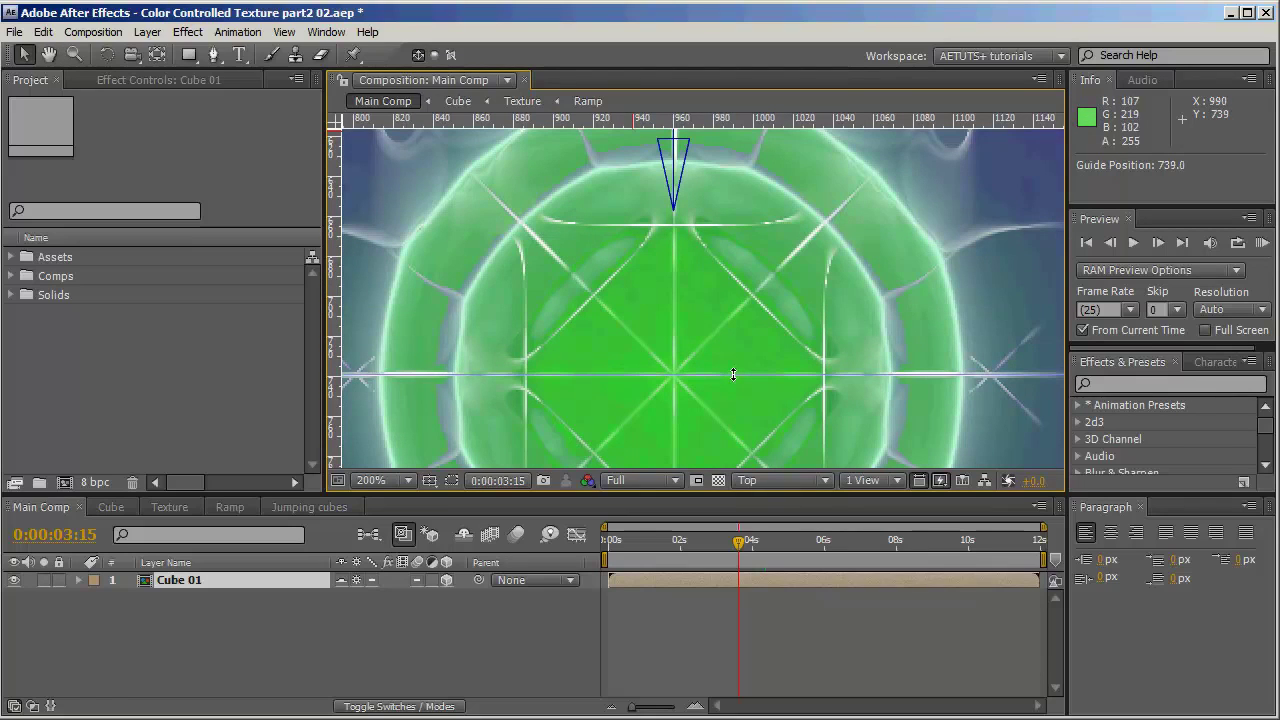
scroll(714, 249, down, 2)
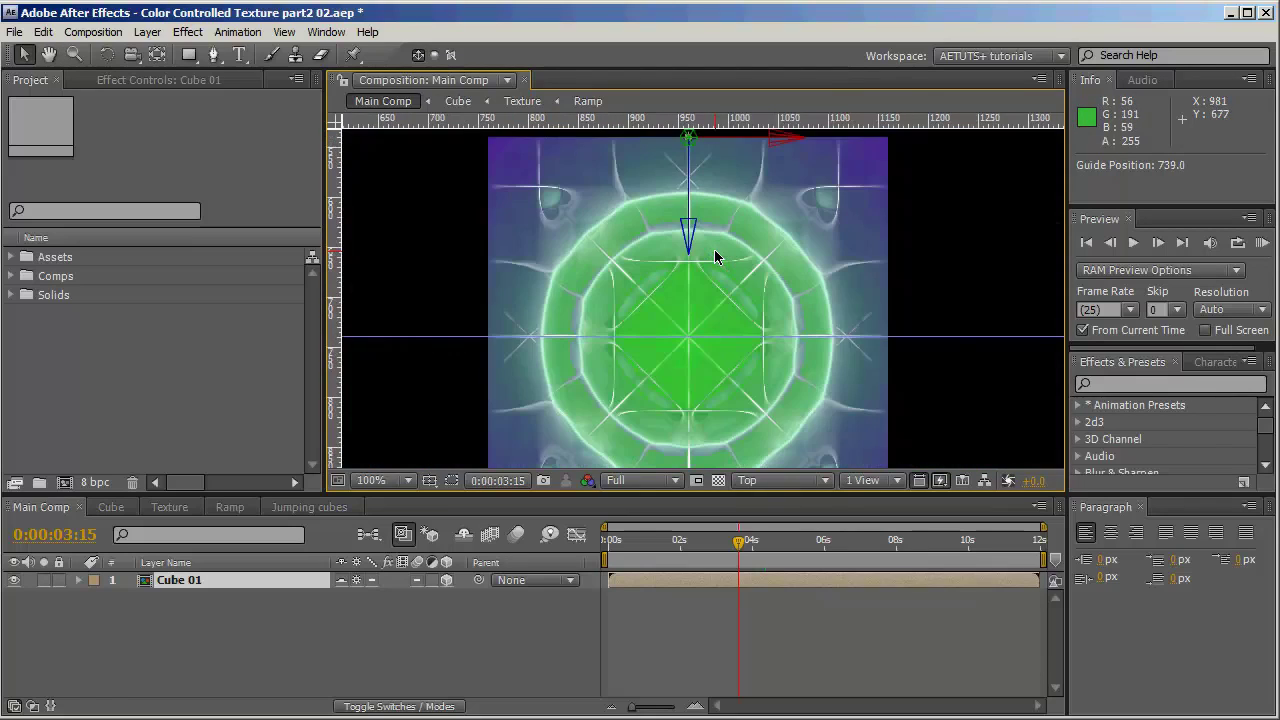
- Move the Cube 01 layer's anchor point by about -199 in Z onto the guide at the cube's centre
scroll(670, 197, up, 2)
key(h)
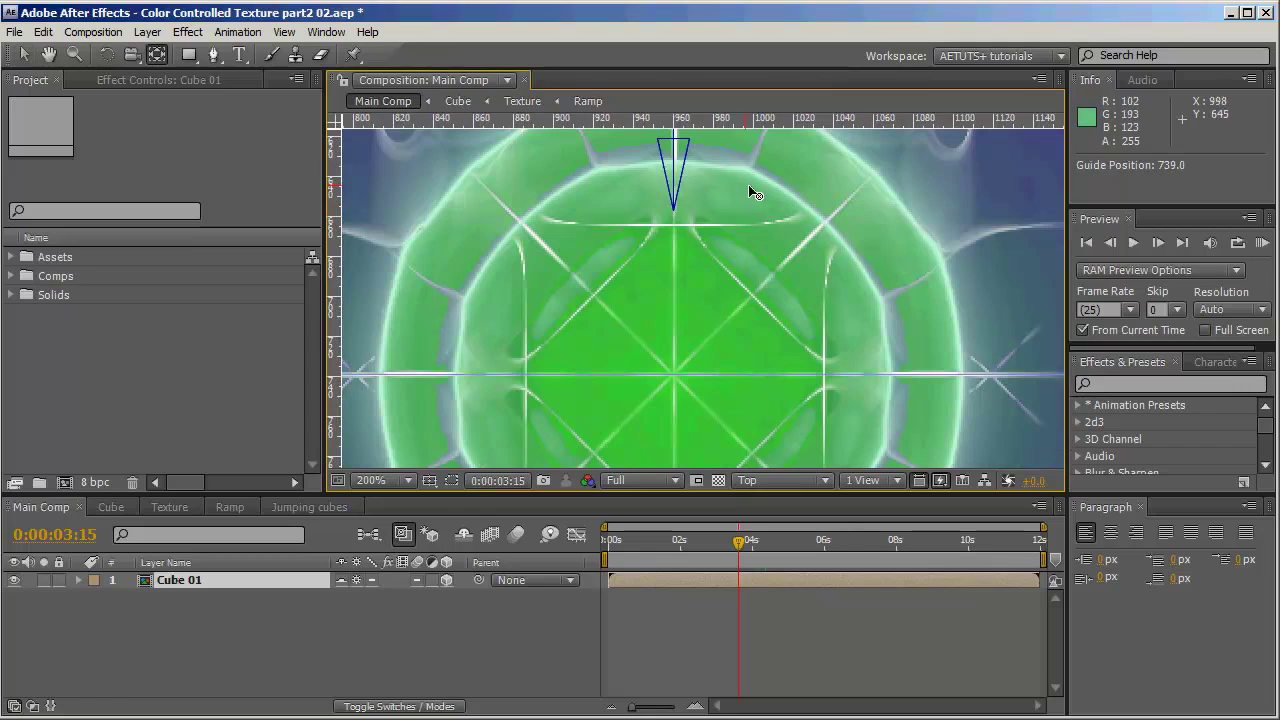
drag(751, 191, 809, 280)
scroll(790, 278, down, 2)
key(y)
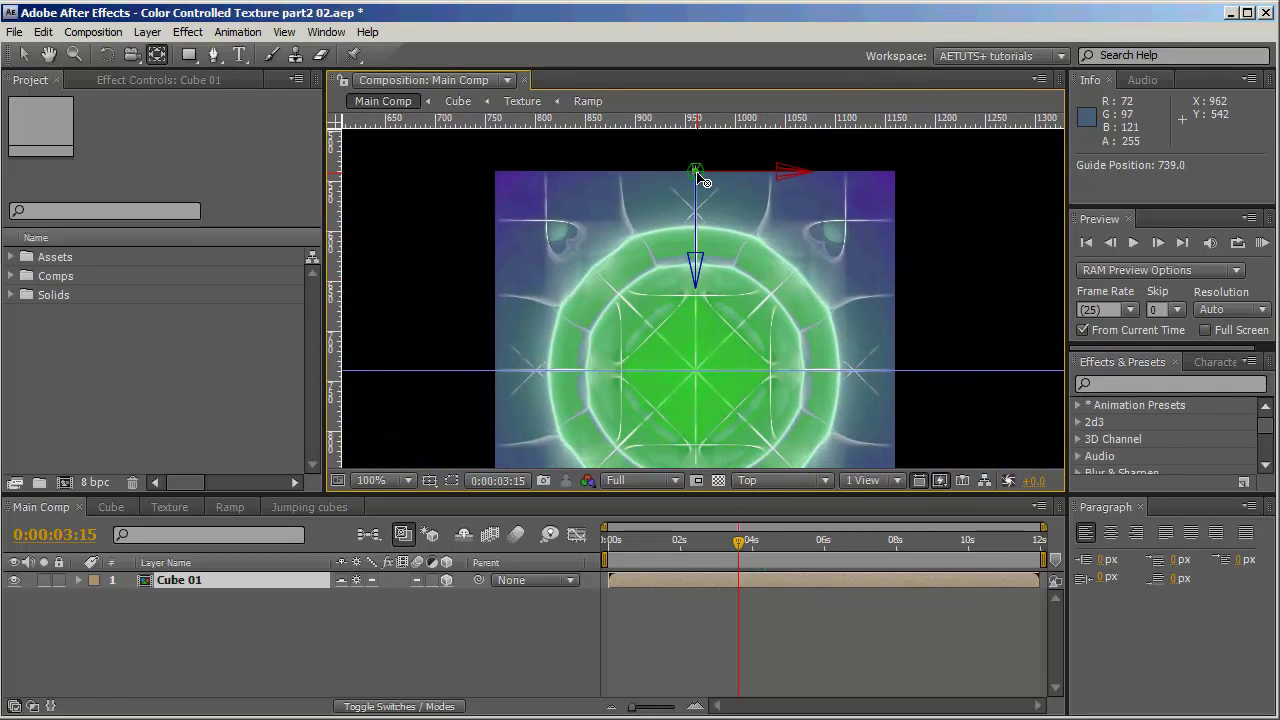
drag(699, 176, 702, 374)
- Check Cube 01's anchor point in the Left view and by orbiting in Custom View 1, returning to the Active Camera view
click(783, 480)
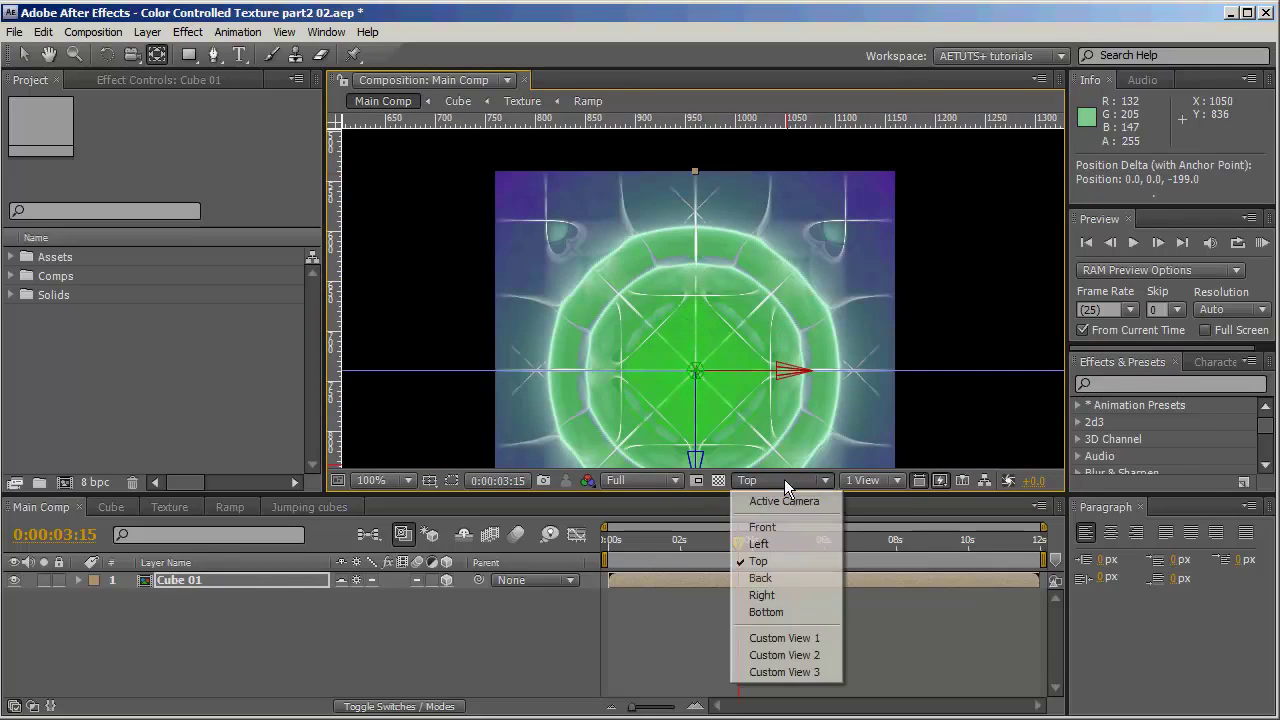
click(784, 546)
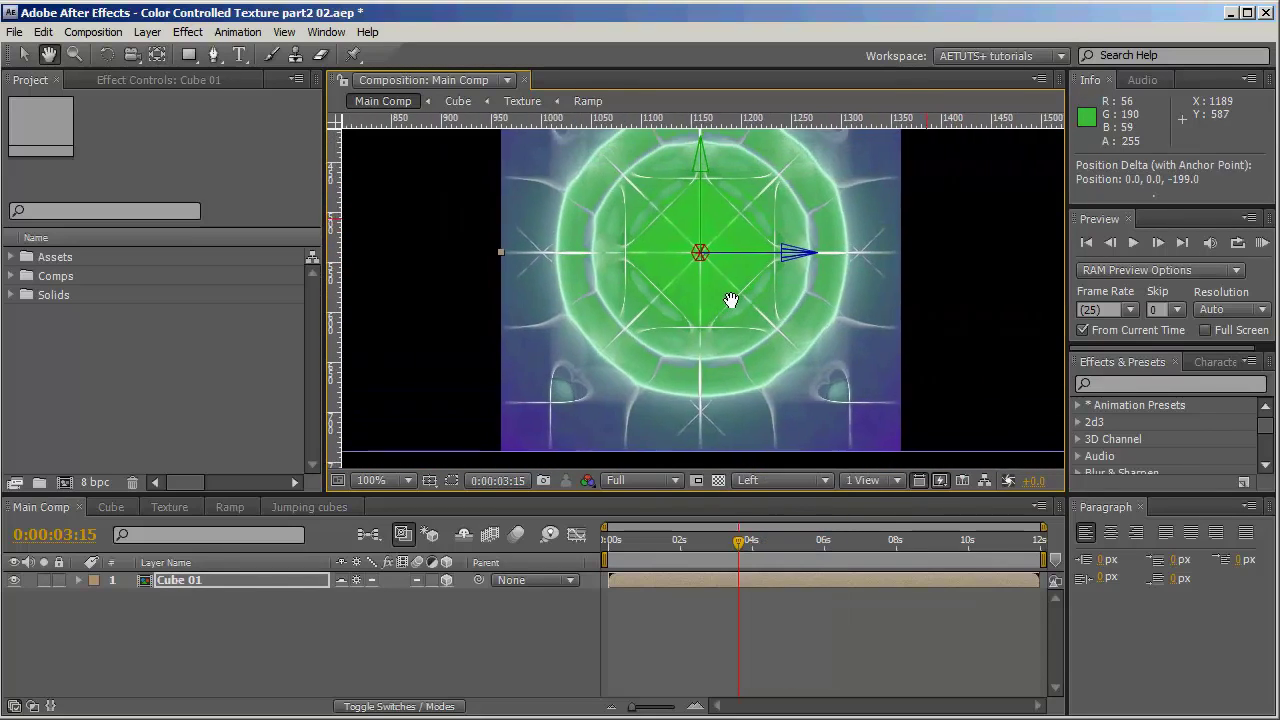
click(792, 481)
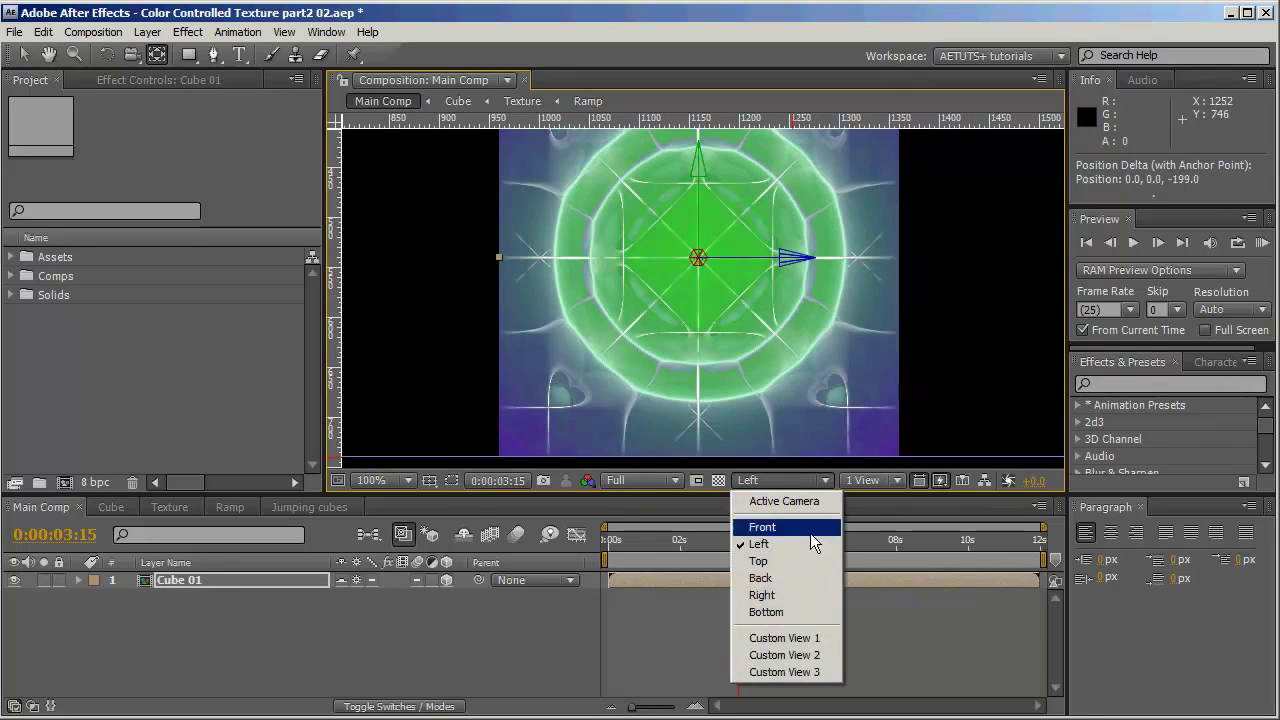
click(808, 645)
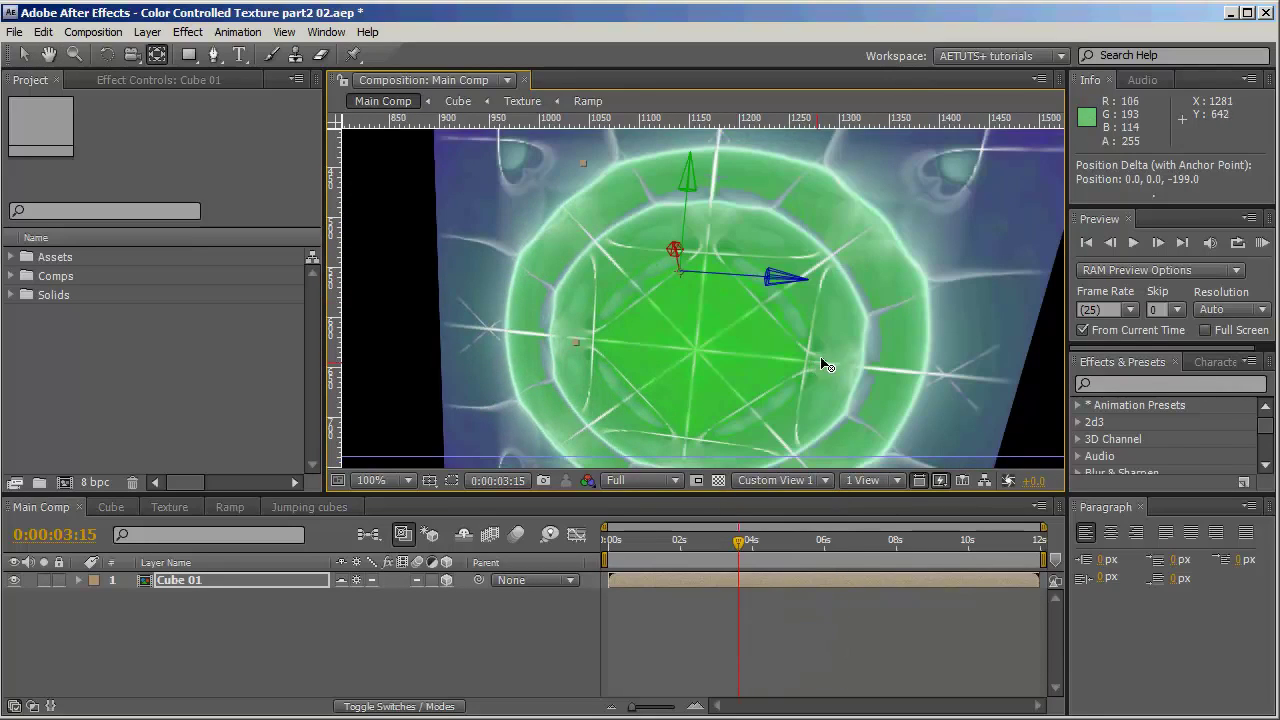
scroll(823, 362, down, 4)
key(v)
click(811, 363)
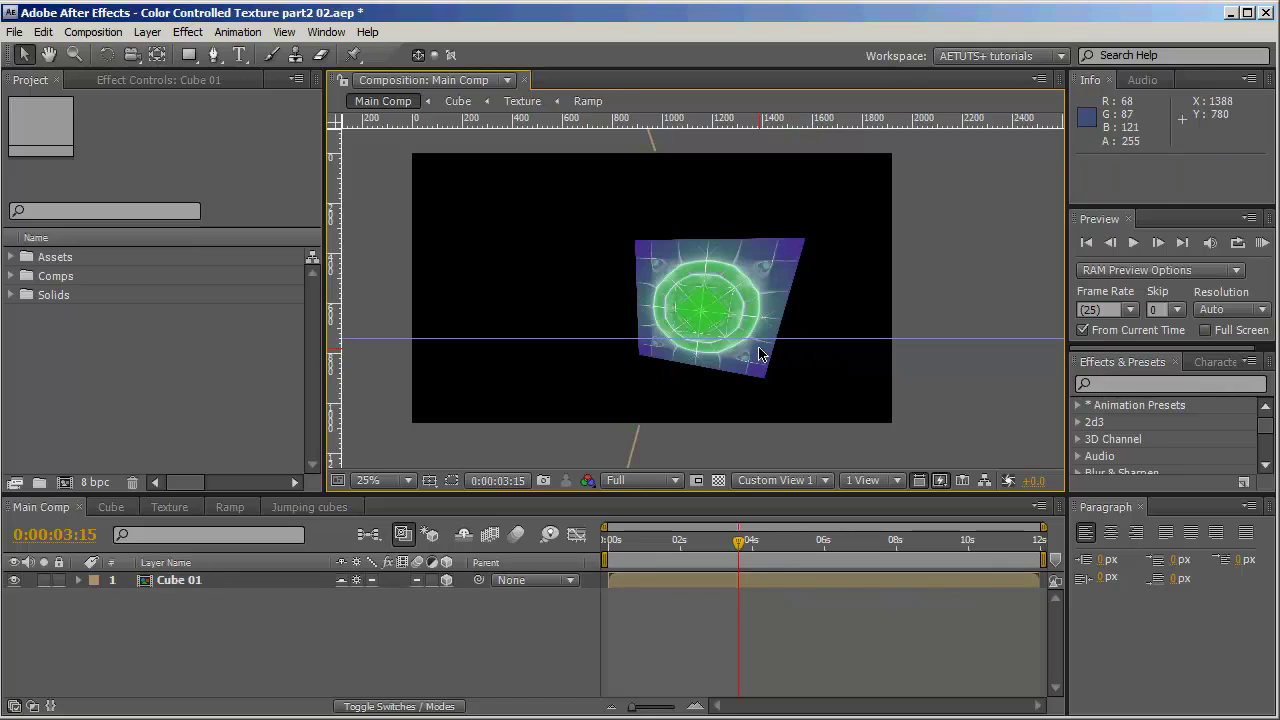
key(c)
drag(760, 353, 640, 330)
click(270, 581)
drag(684, 387, 797, 470)
click(792, 480)
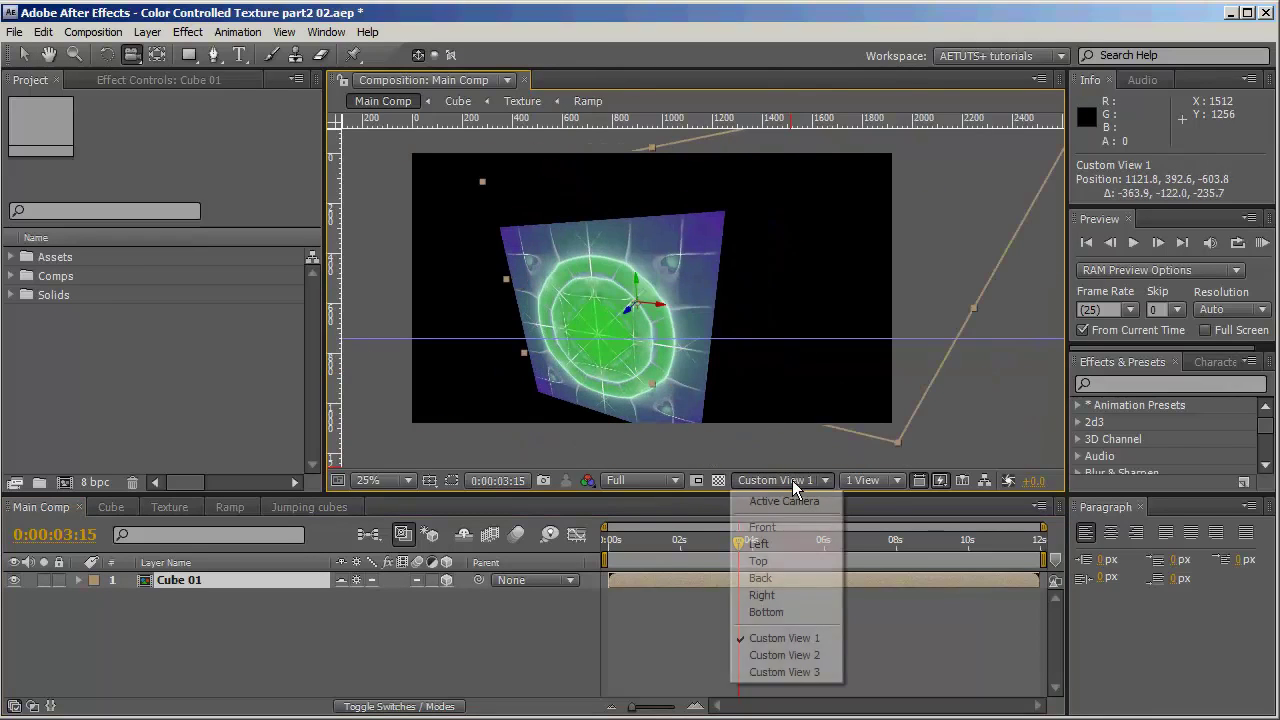
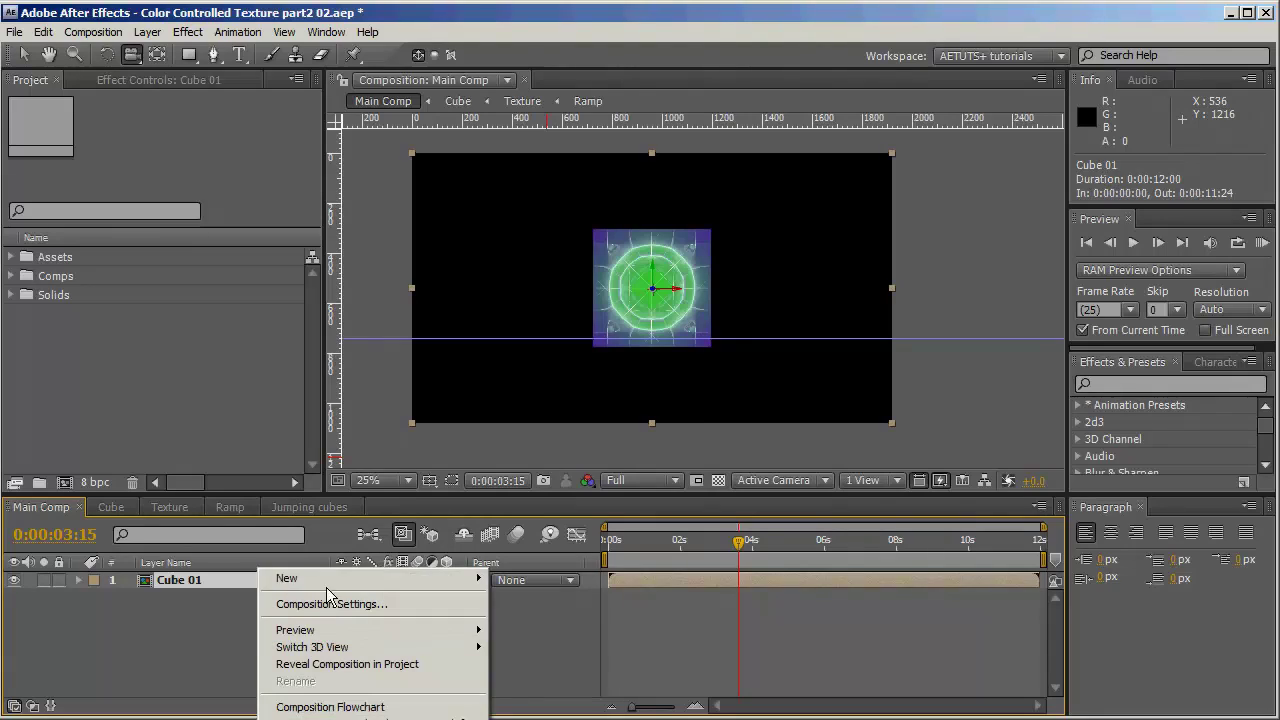
- Add a null object to Main Comp, name it Cube 01 Null and make it a 3D layer
mouse_move(330, 578)
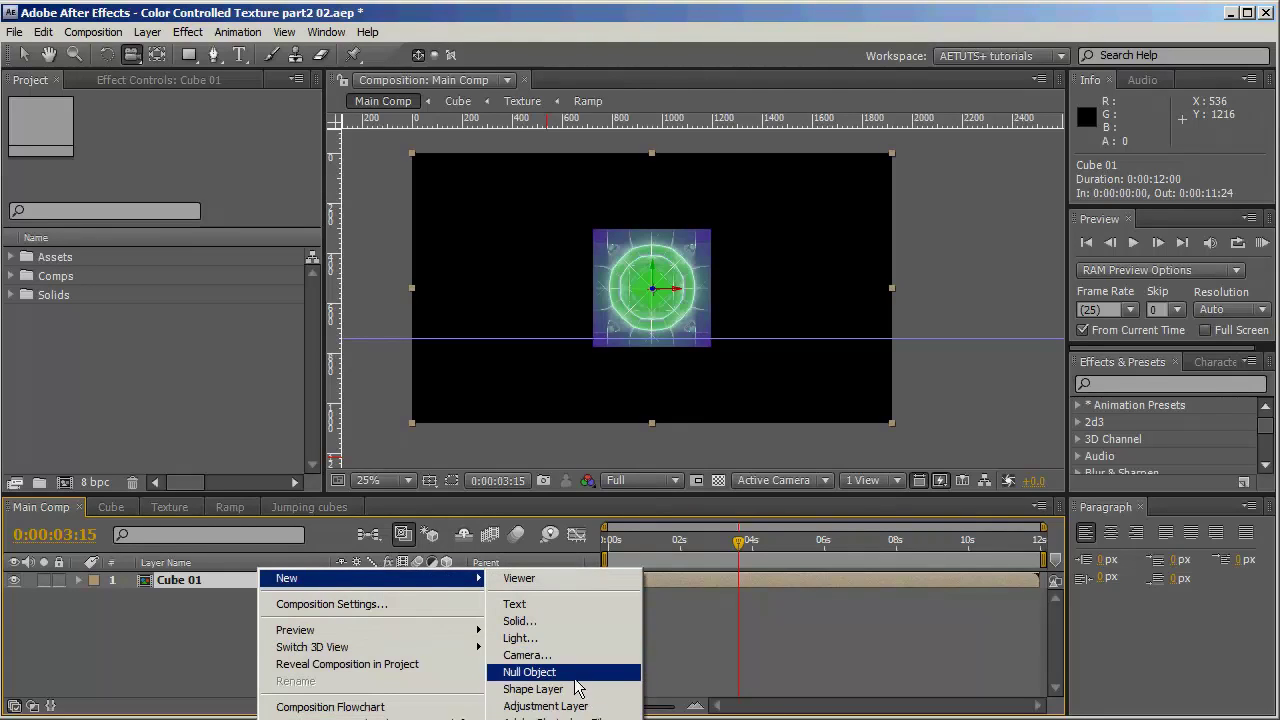
click(529, 672)
key(Return)
text(Null)
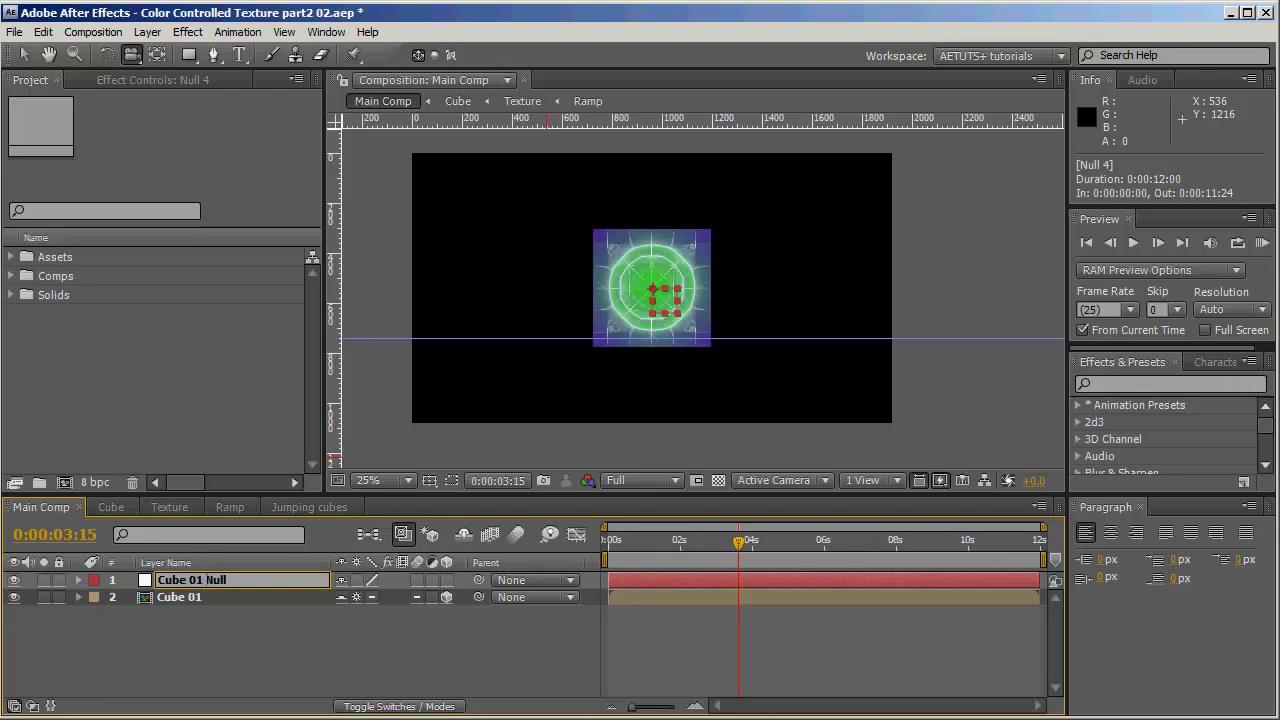
key(Return)
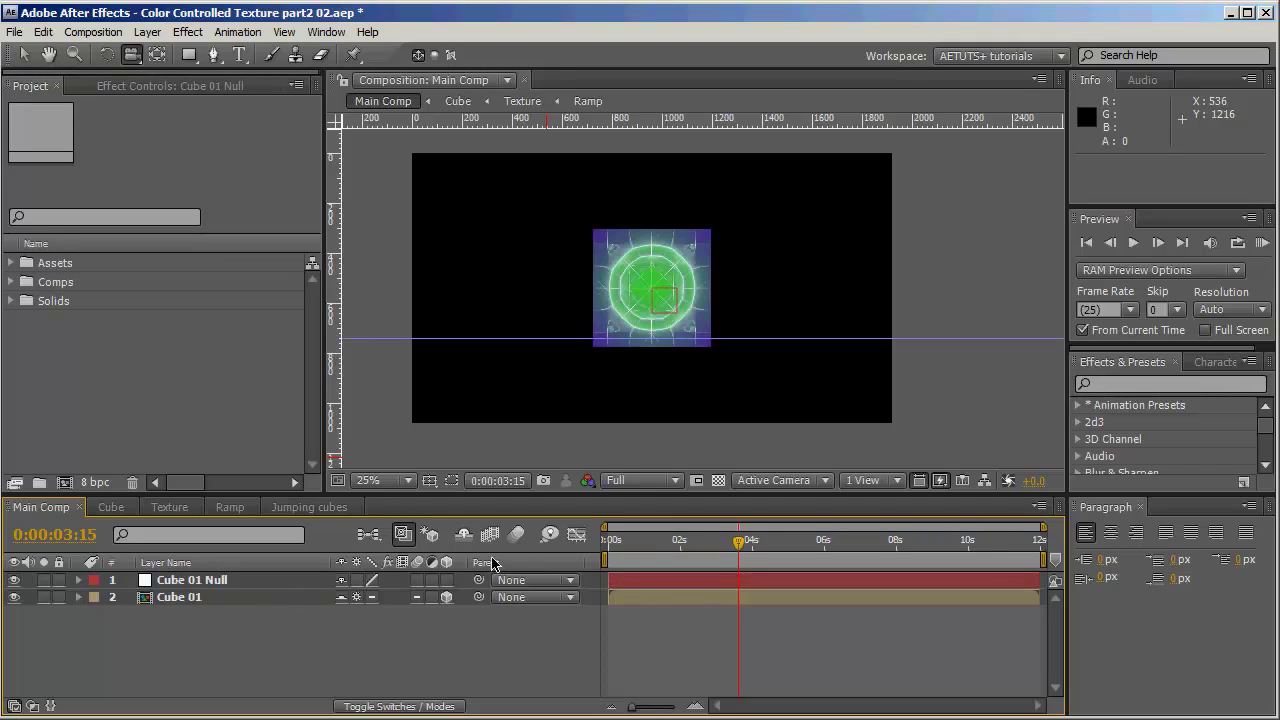
click(212, 583)
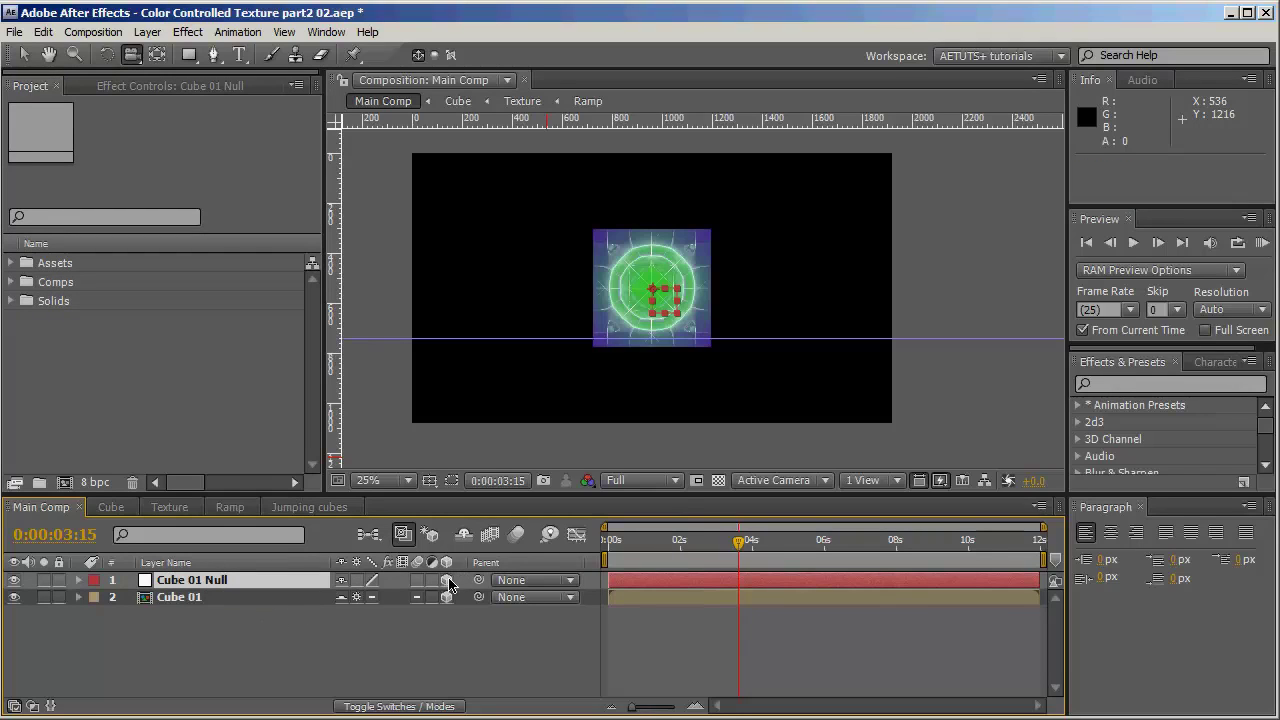
- In the Left view, add a vertical guide at about 1158 through the cube's centre and move Cube 01 Null's anchor point to the guides' intersection
click(781, 481)
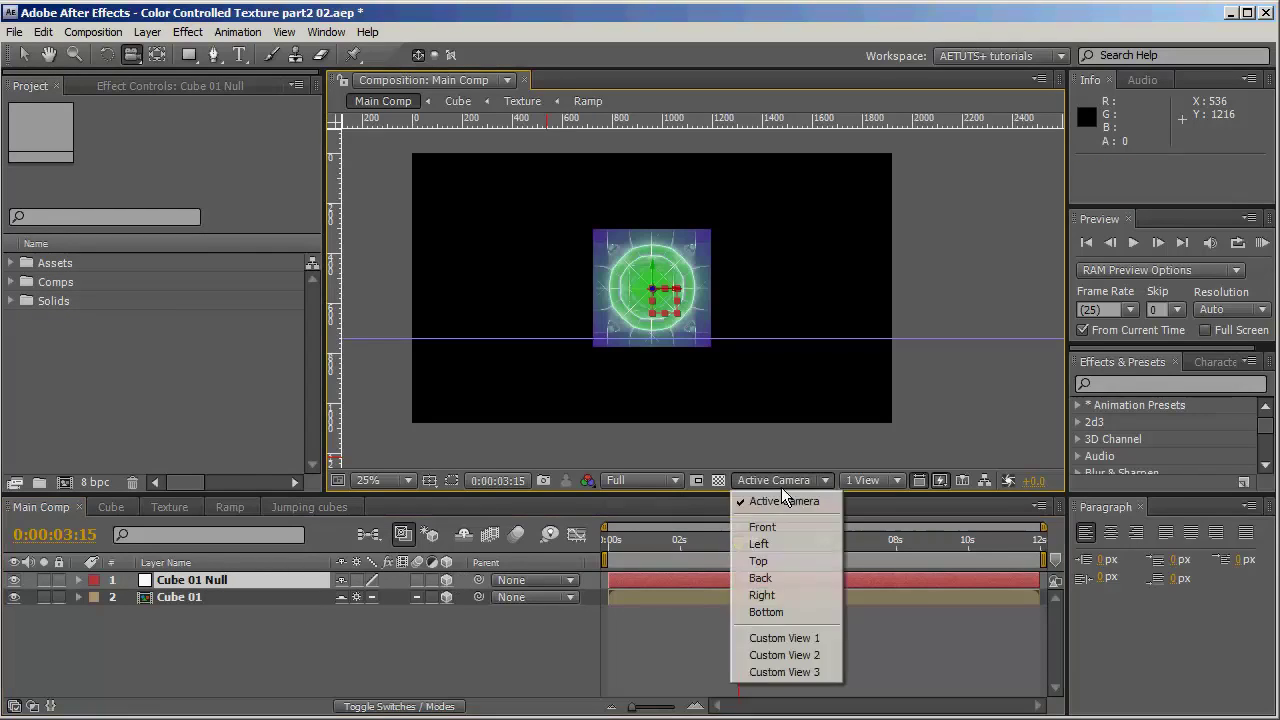
click(789, 543)
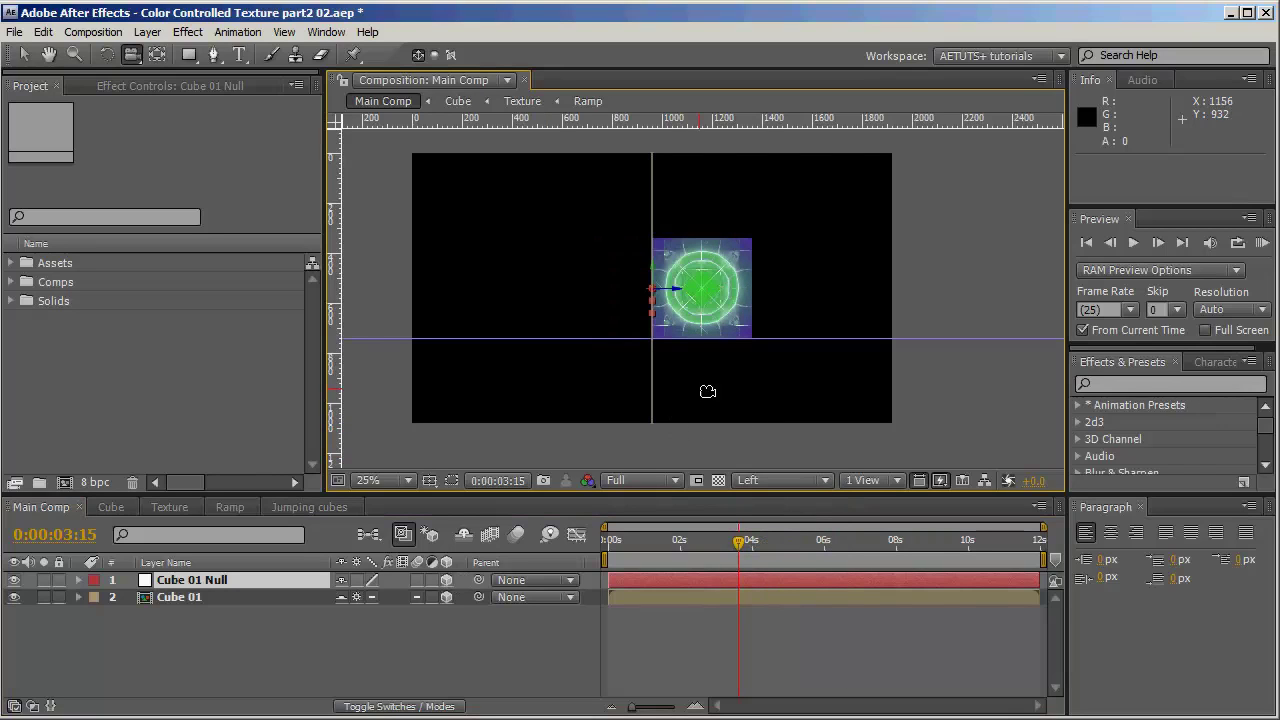
scroll(701, 390, up, 4)
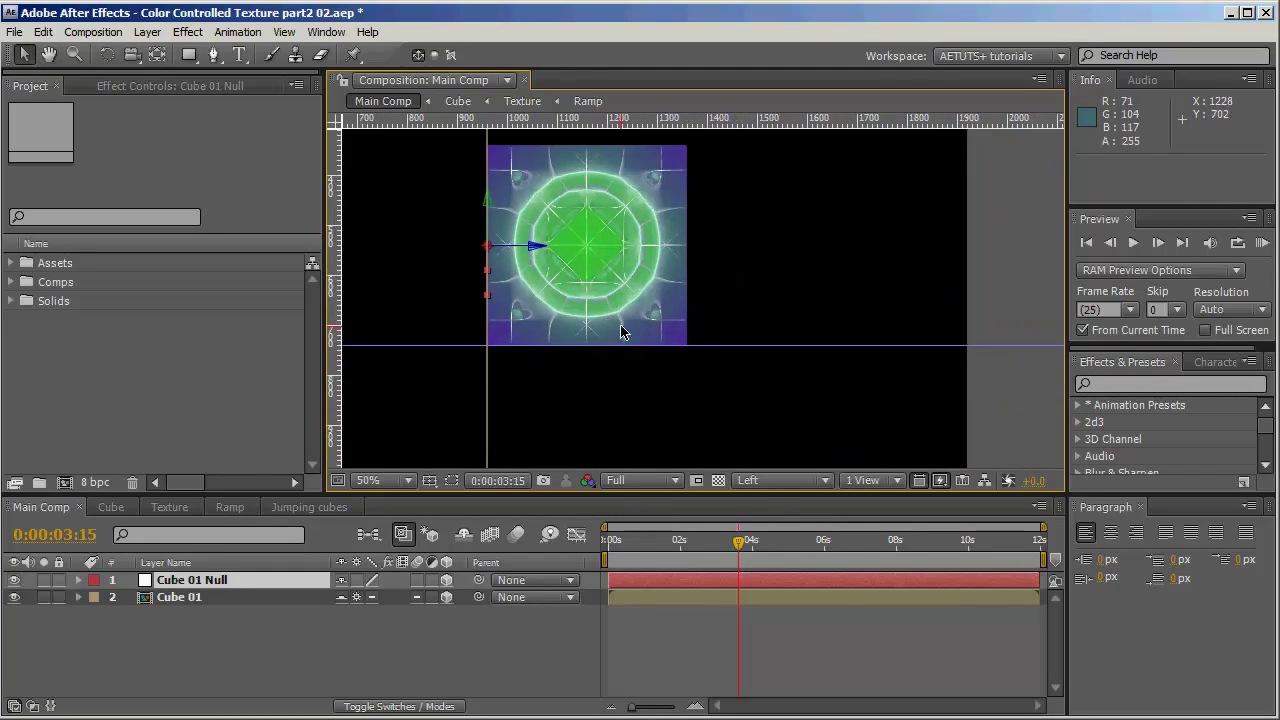
key(v)
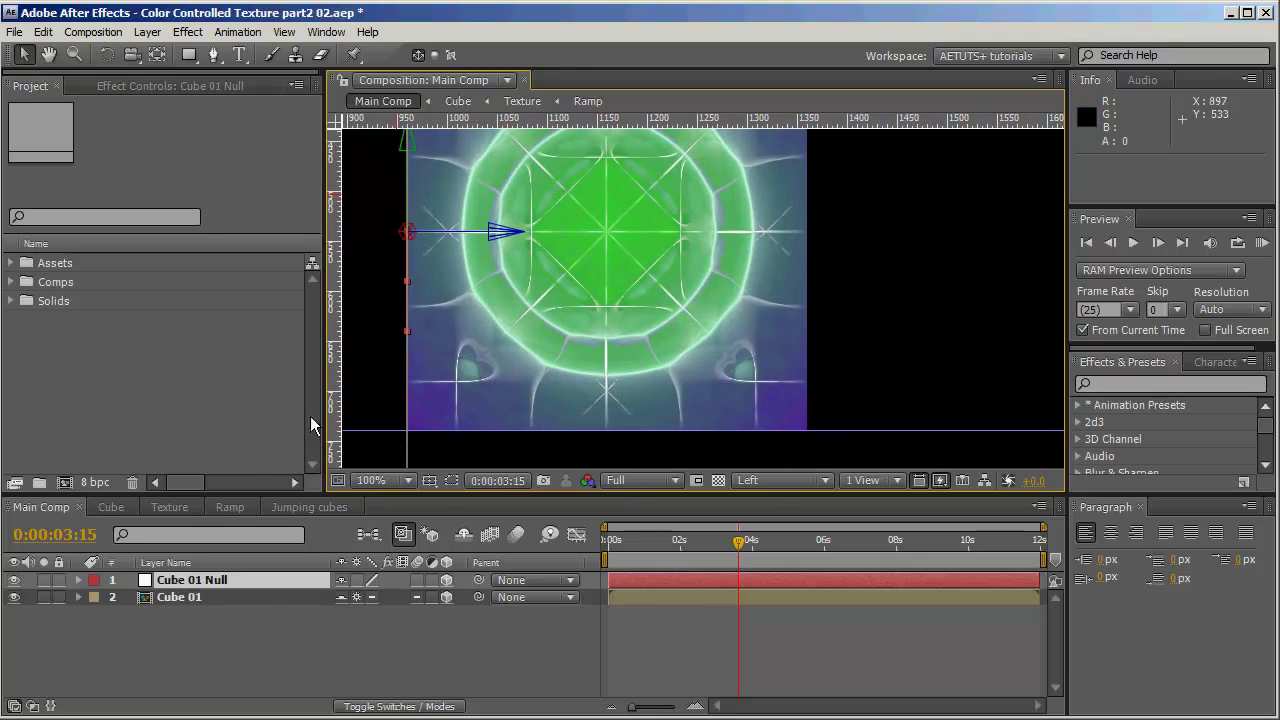
click(227, 585)
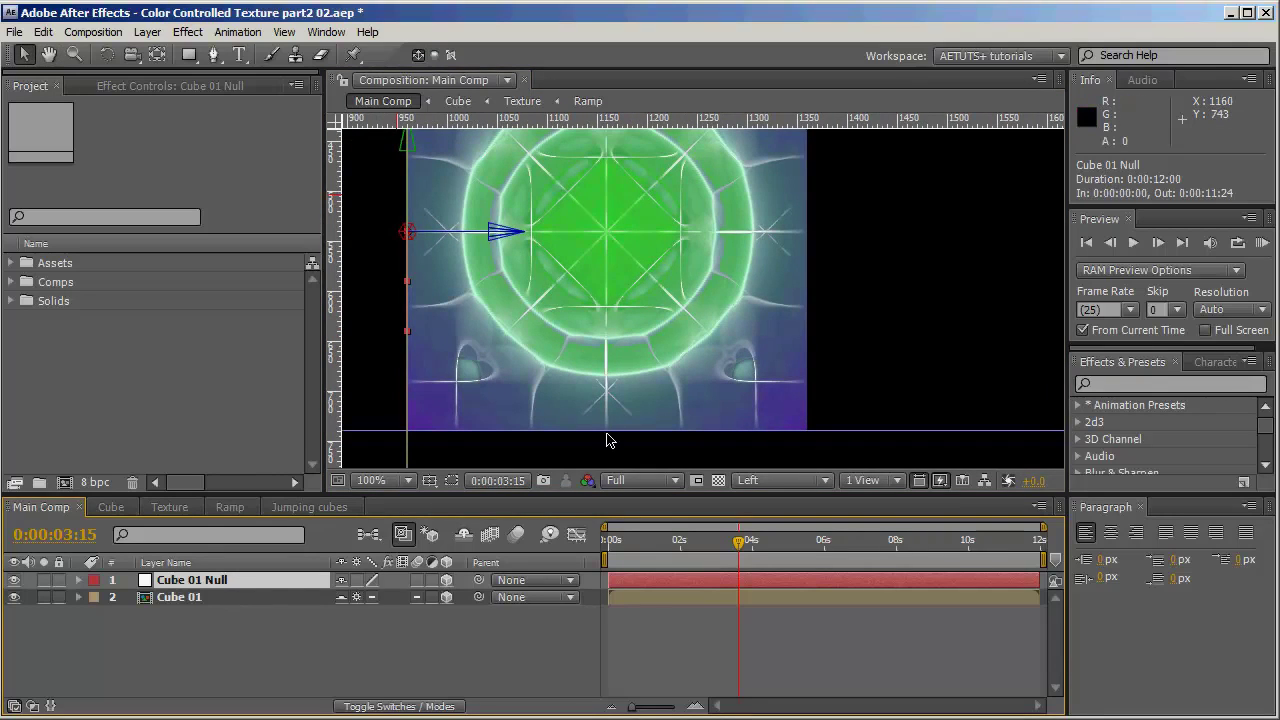
drag(335, 308, 605, 352)
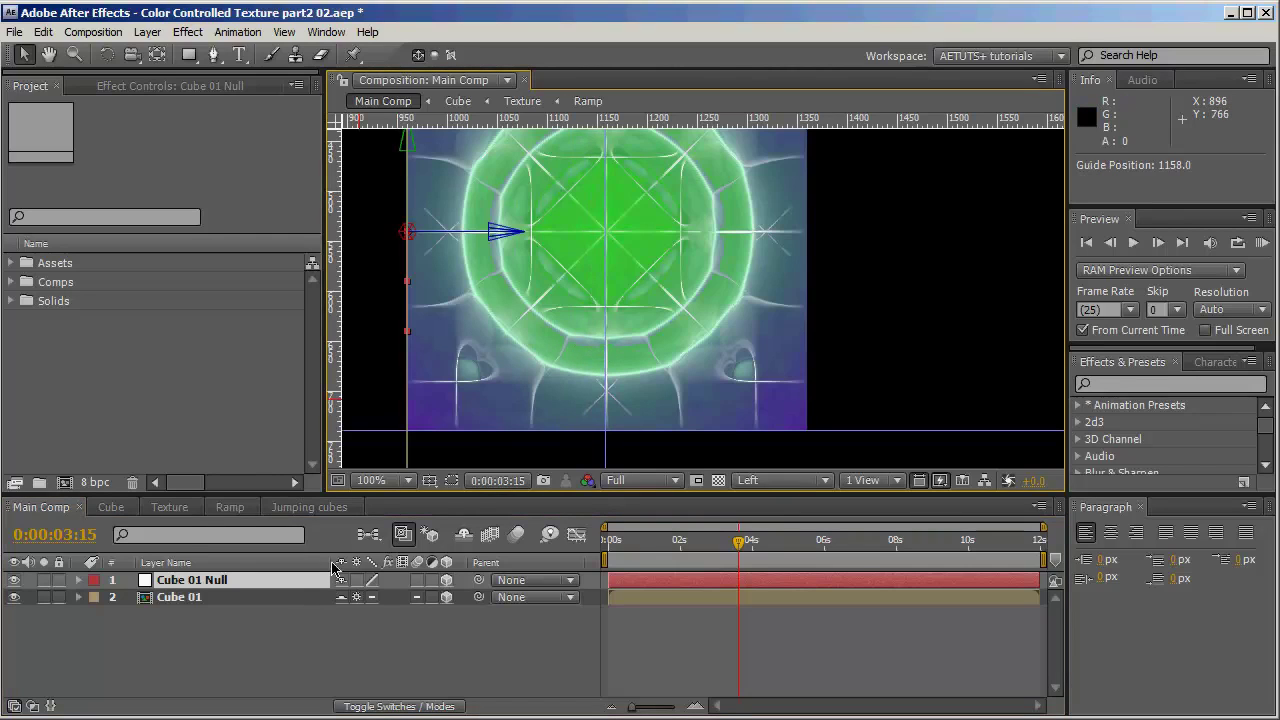
key(y)
drag(410, 238, 608, 437)
- Orbit in Custom View 1 to check the null's anchor point, and compare it with Cube 01's in the Active Camera view
click(772, 484)
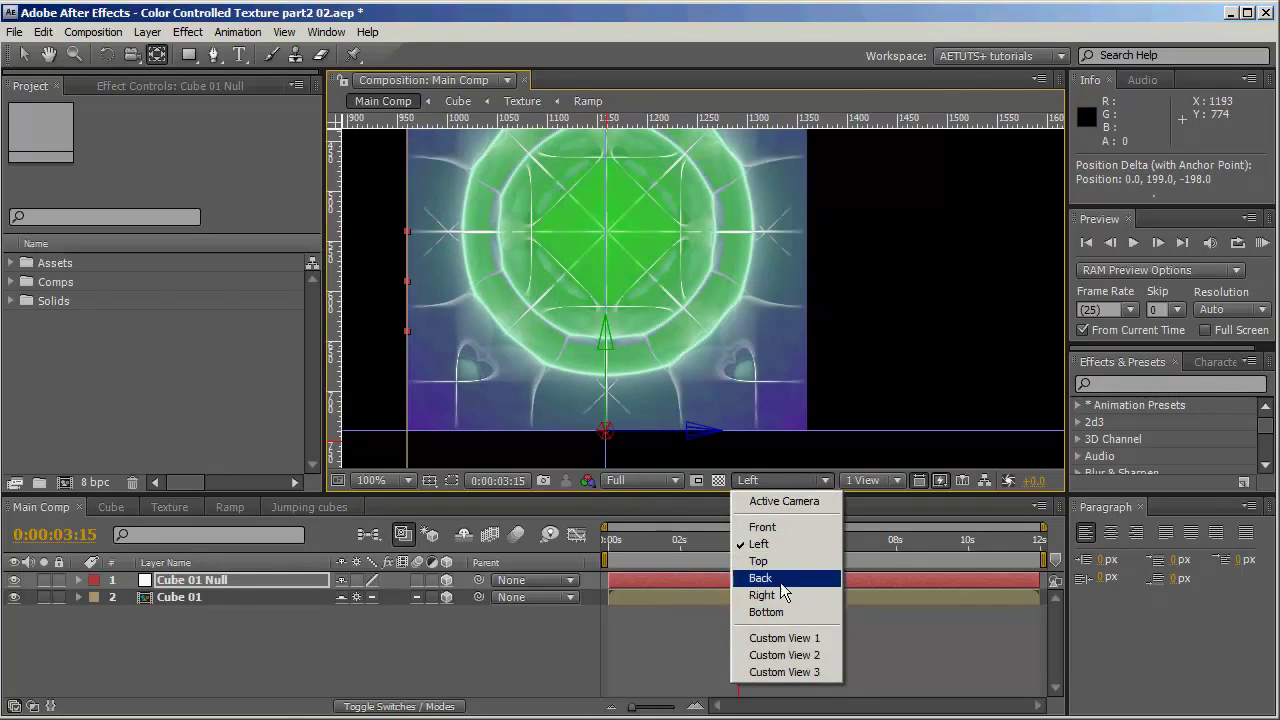
click(790, 641)
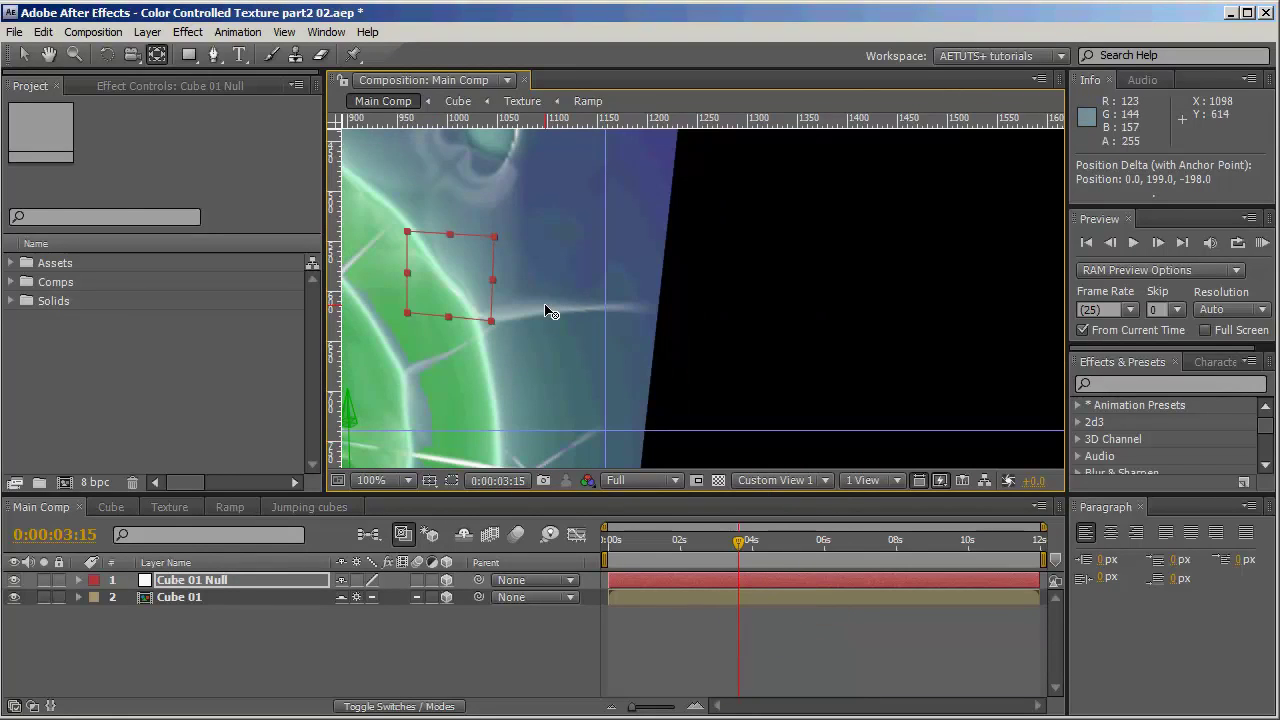
scroll(551, 309, down, 5)
key(c)
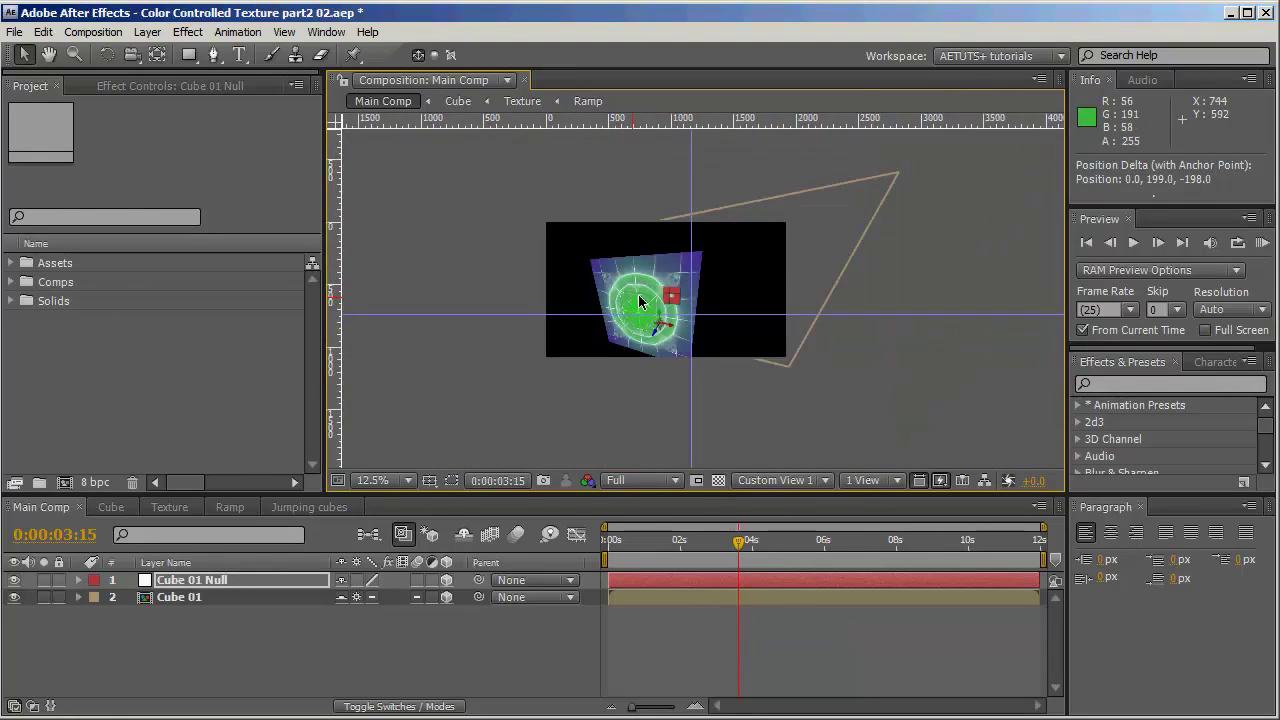
drag(657, 300, 514, 331)
key(v)
scroll(651, 299, up, 4)
key(c)
click(784, 479)
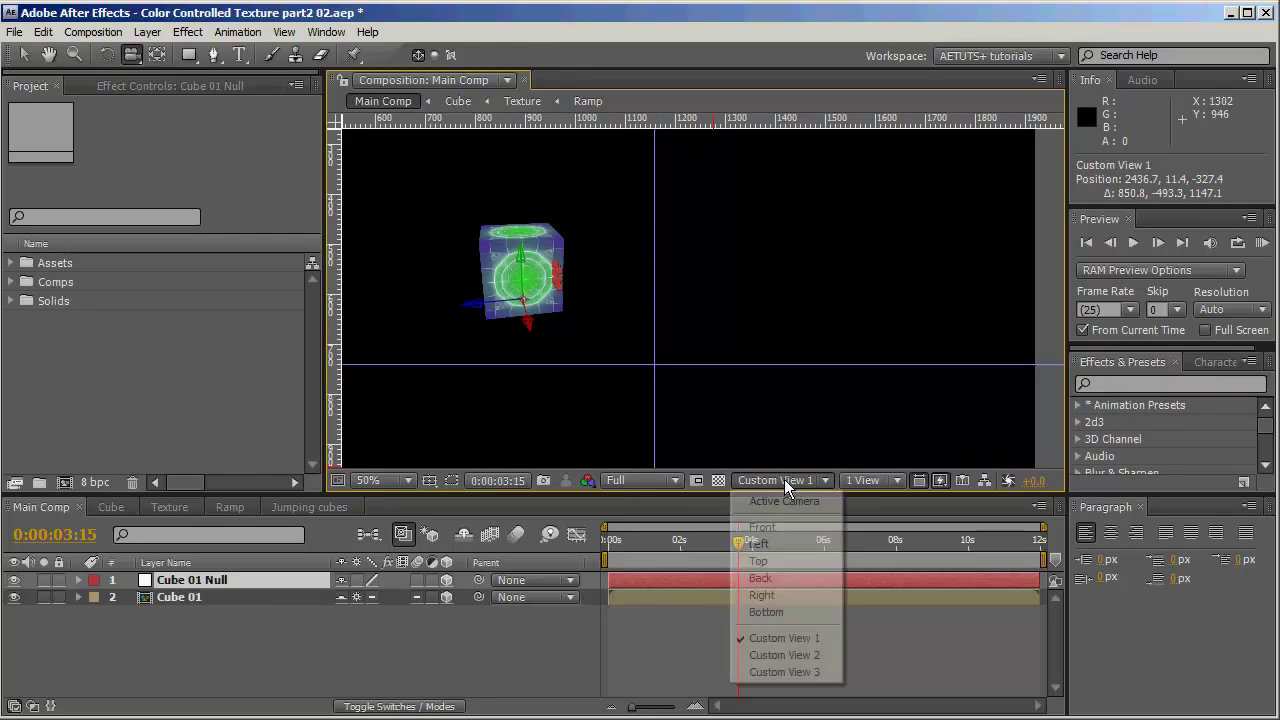
click(770, 500)
key(v)
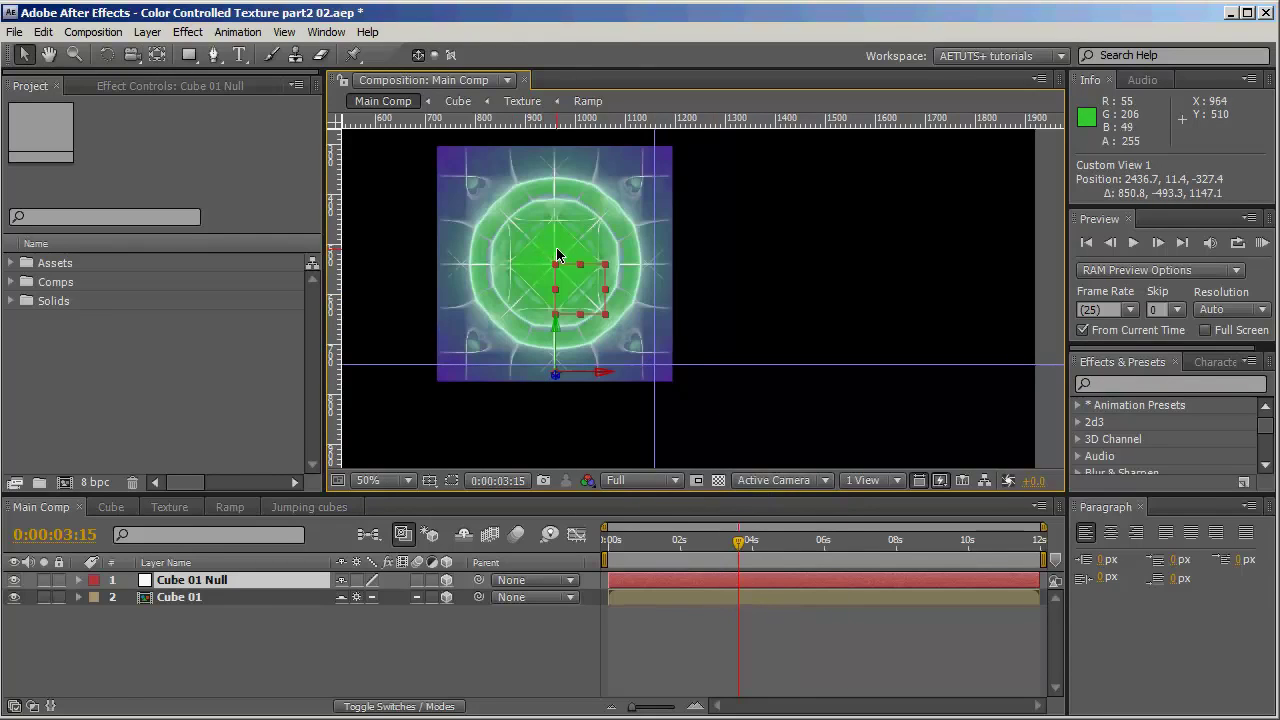
key(comma)
click(203, 598)
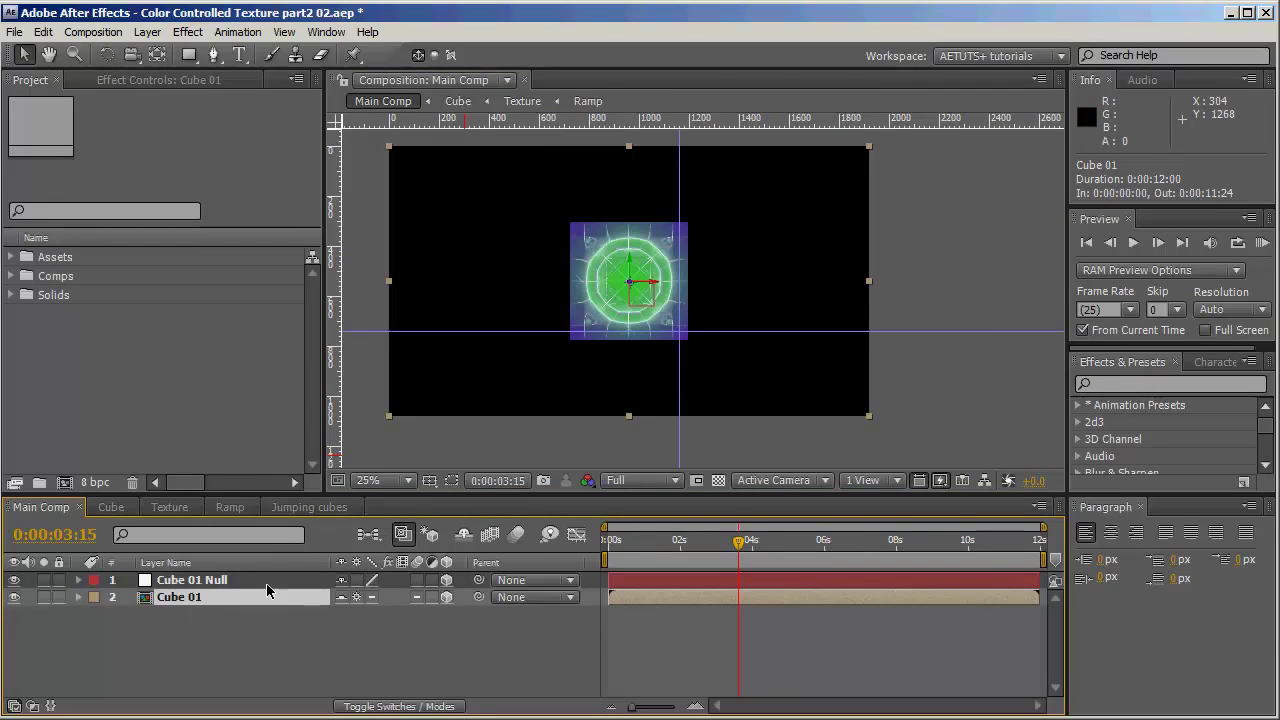
click(240, 581)
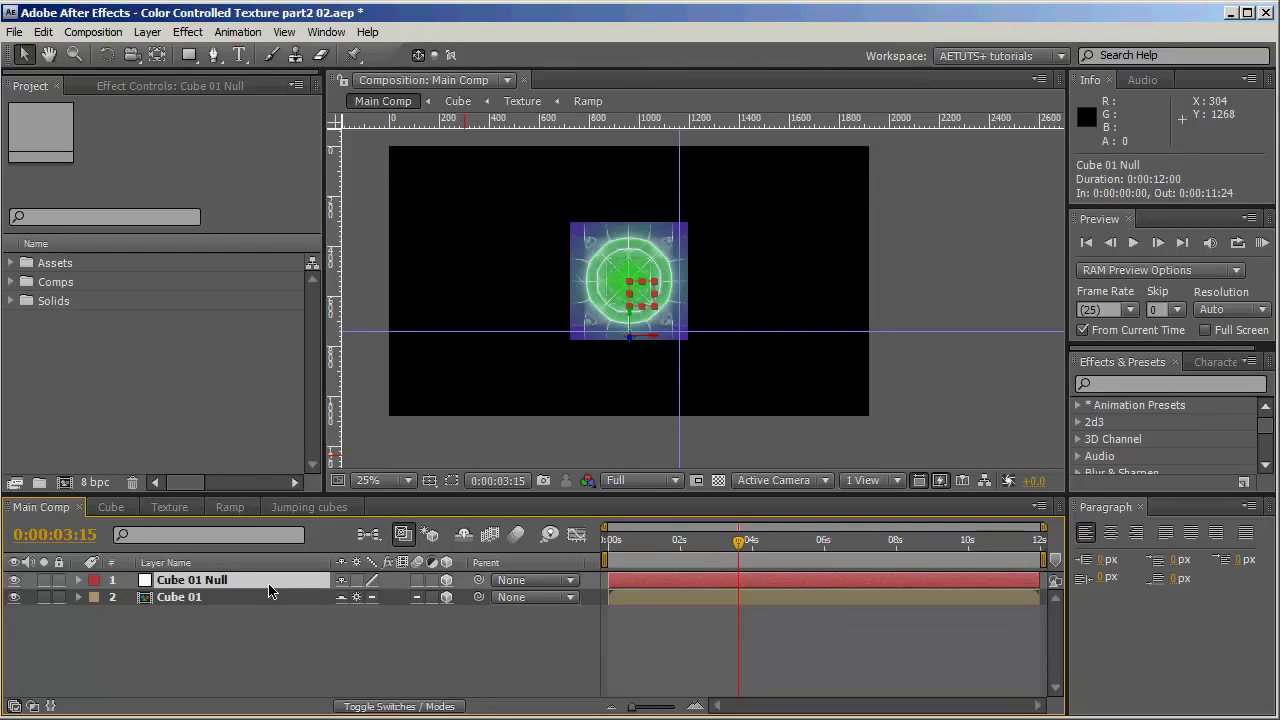
- Add a camera with the 35mm preset to Main Comp, keeping the name Camera 1
click(256, 632)
right_click(256, 632)
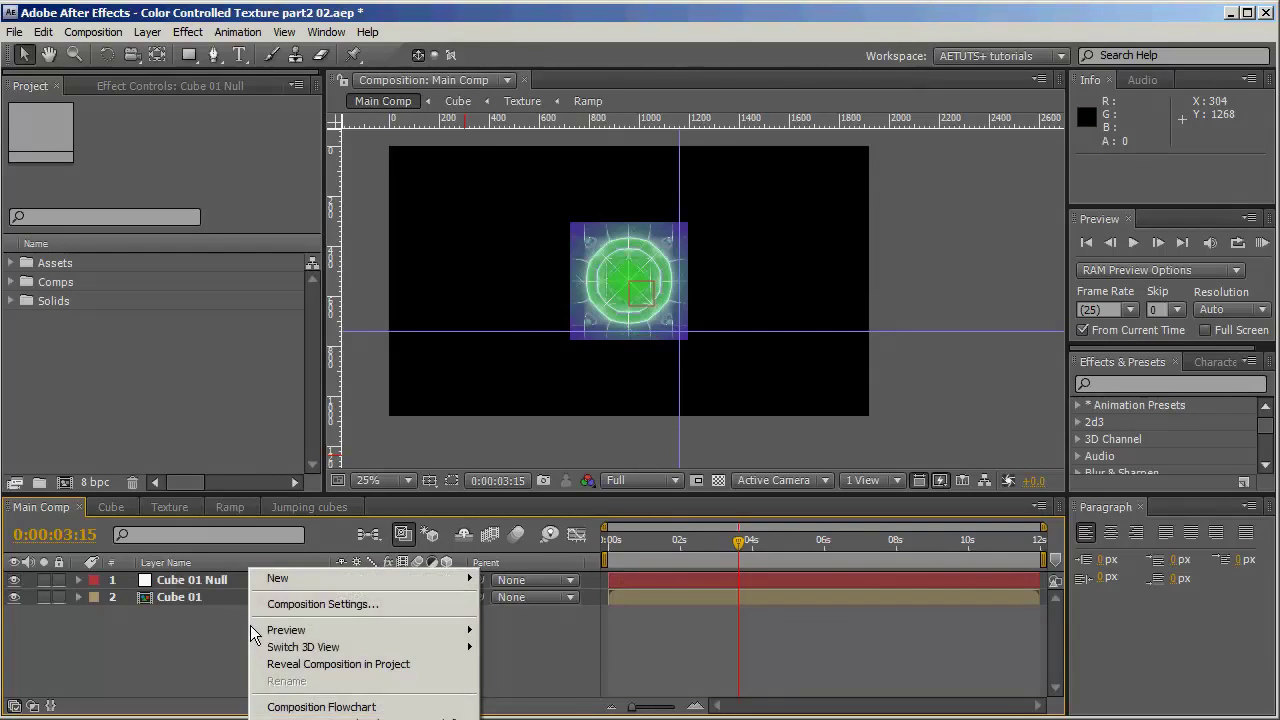
mouse_move(330, 577)
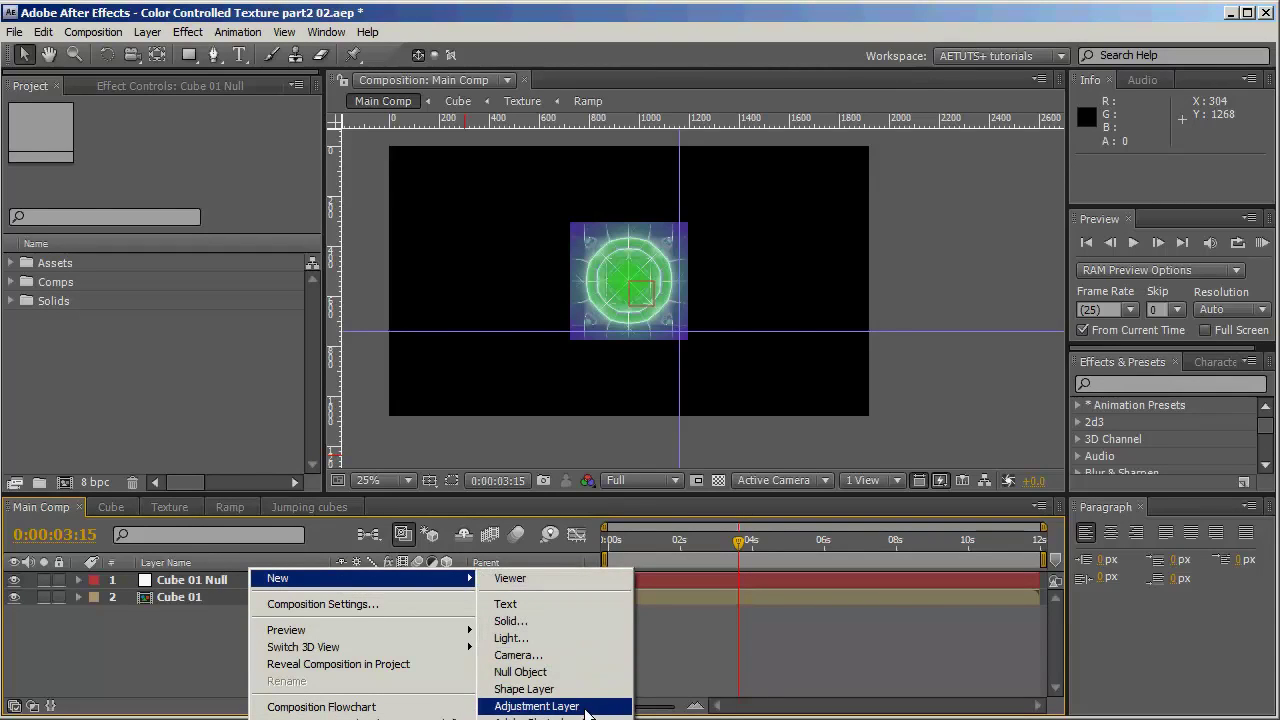
click(550, 658)
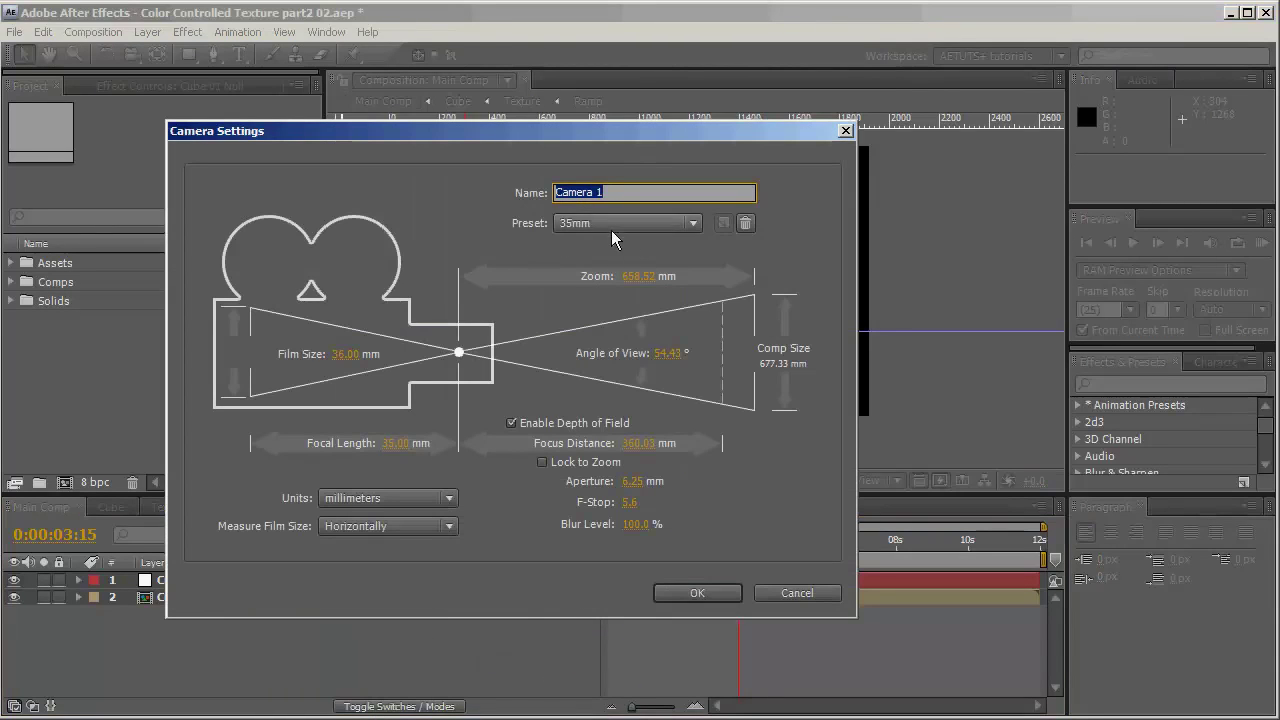
click(691, 590)
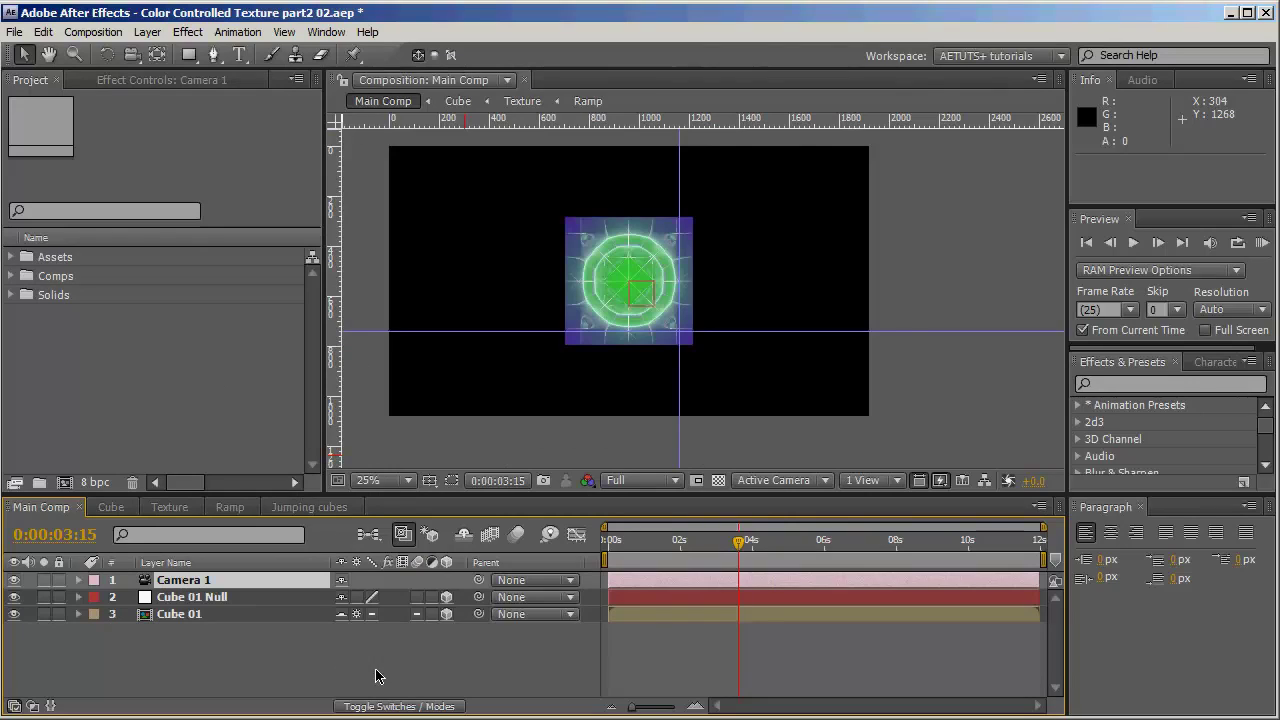
- Add a null object to Main Comp and name it Cam Null
right_click(376, 676)
mouse_move(560, 577)
click(725, 674)
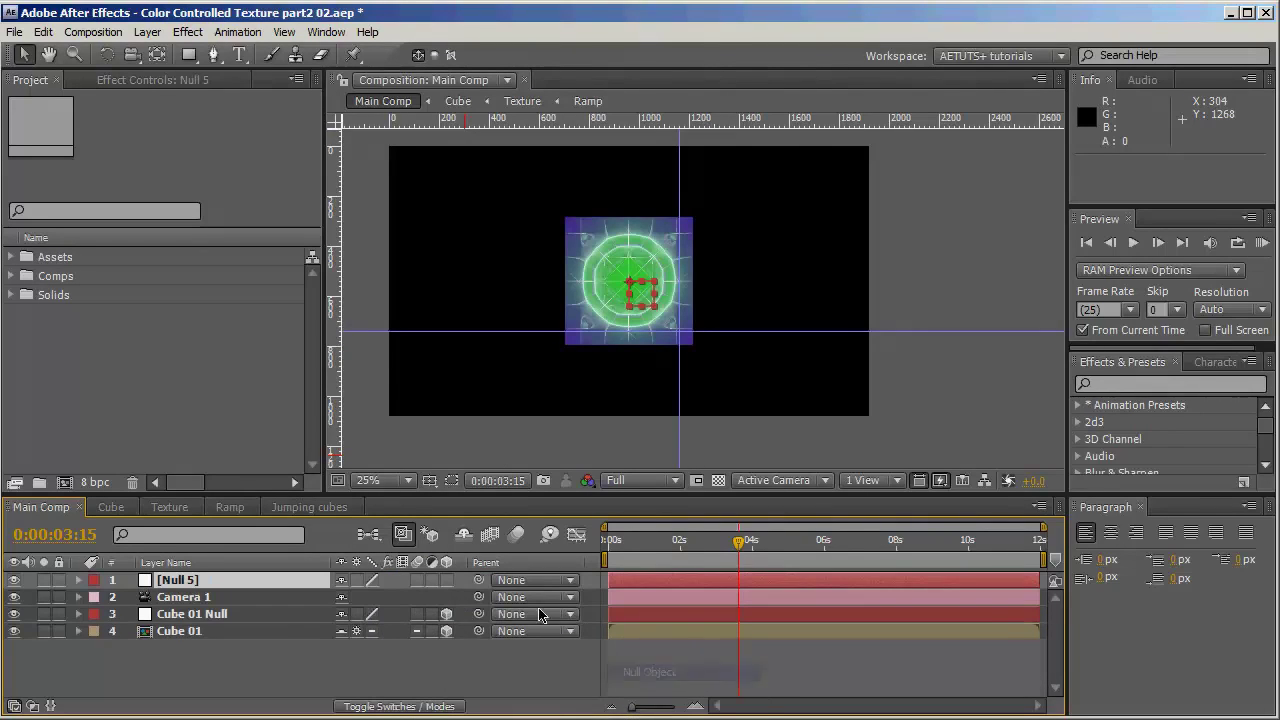
click(229, 580)
key(Return)
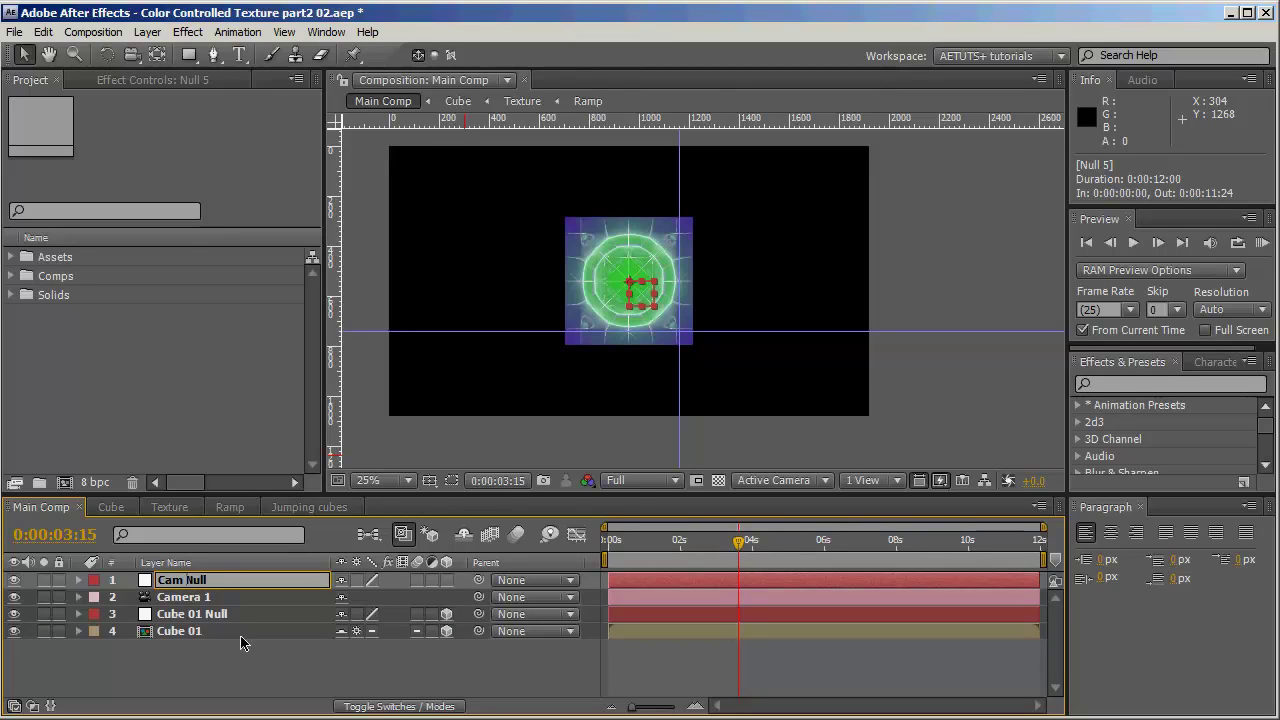
key(Return)
- Parent Camera 1 to Cam Null, mark Camera 1 as shy and hide the shy layers
click(229, 598)
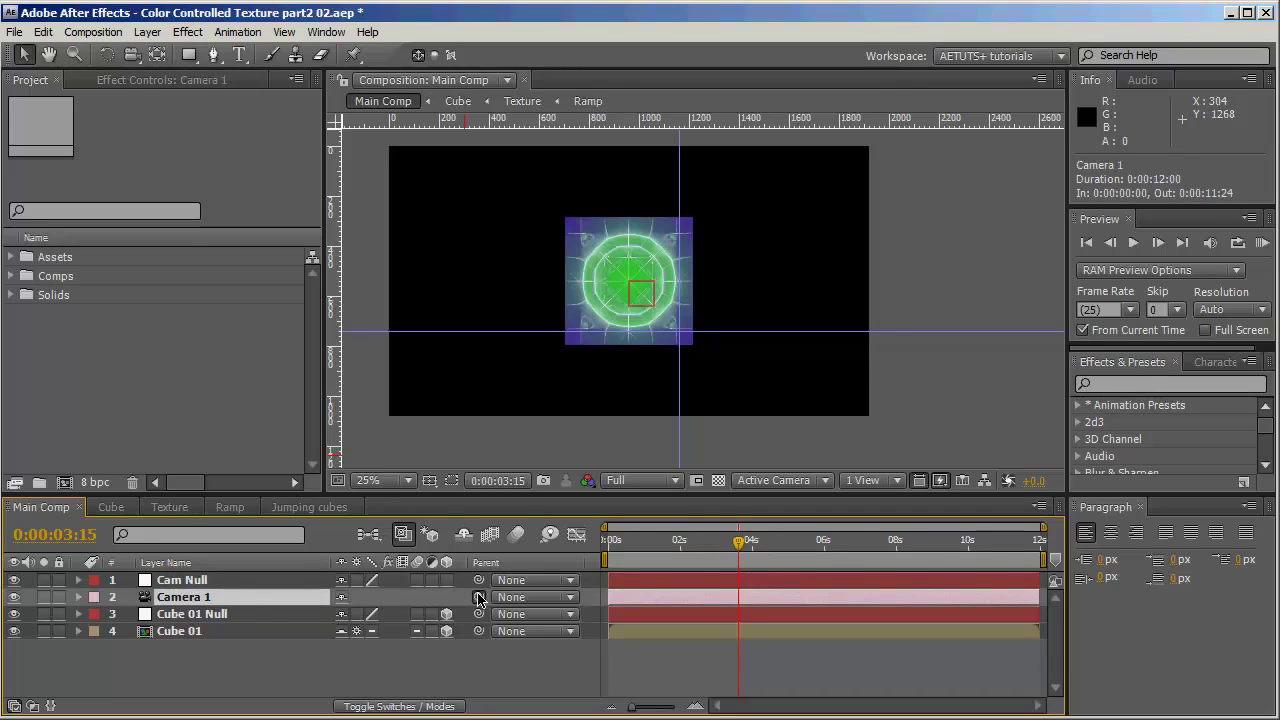
drag(479, 598, 237, 584)
click(341, 597)
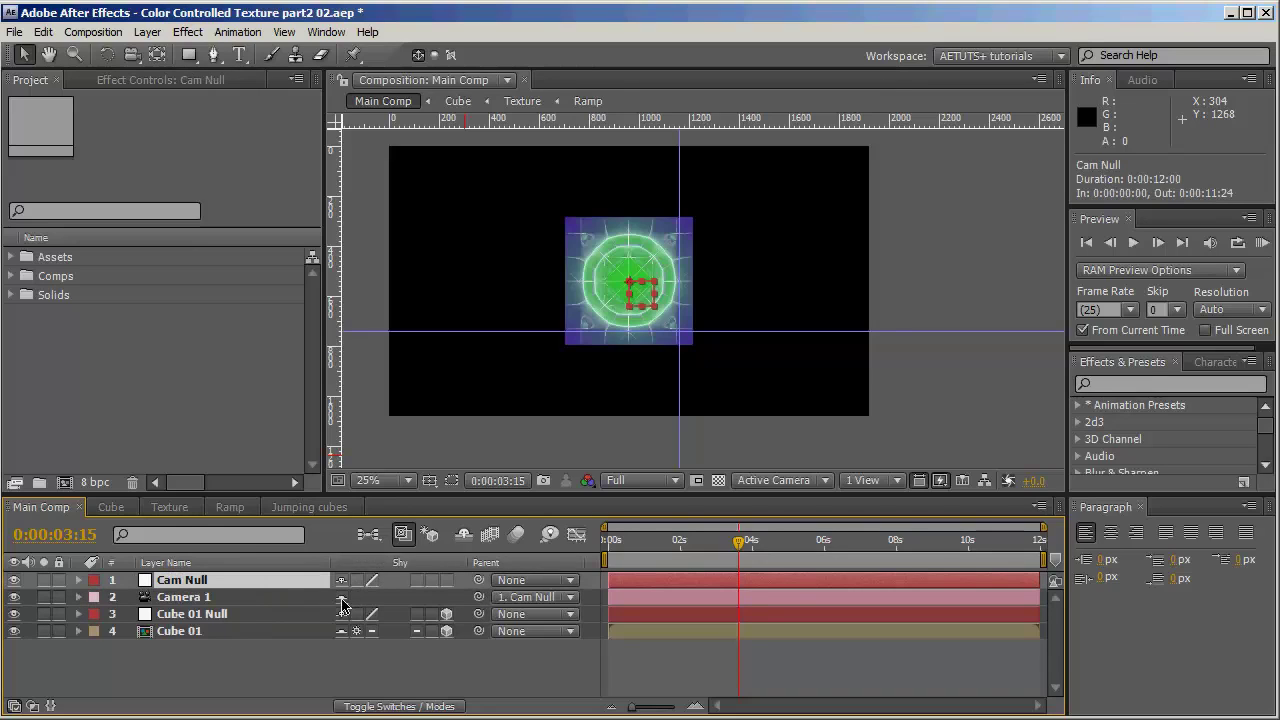
click(463, 535)
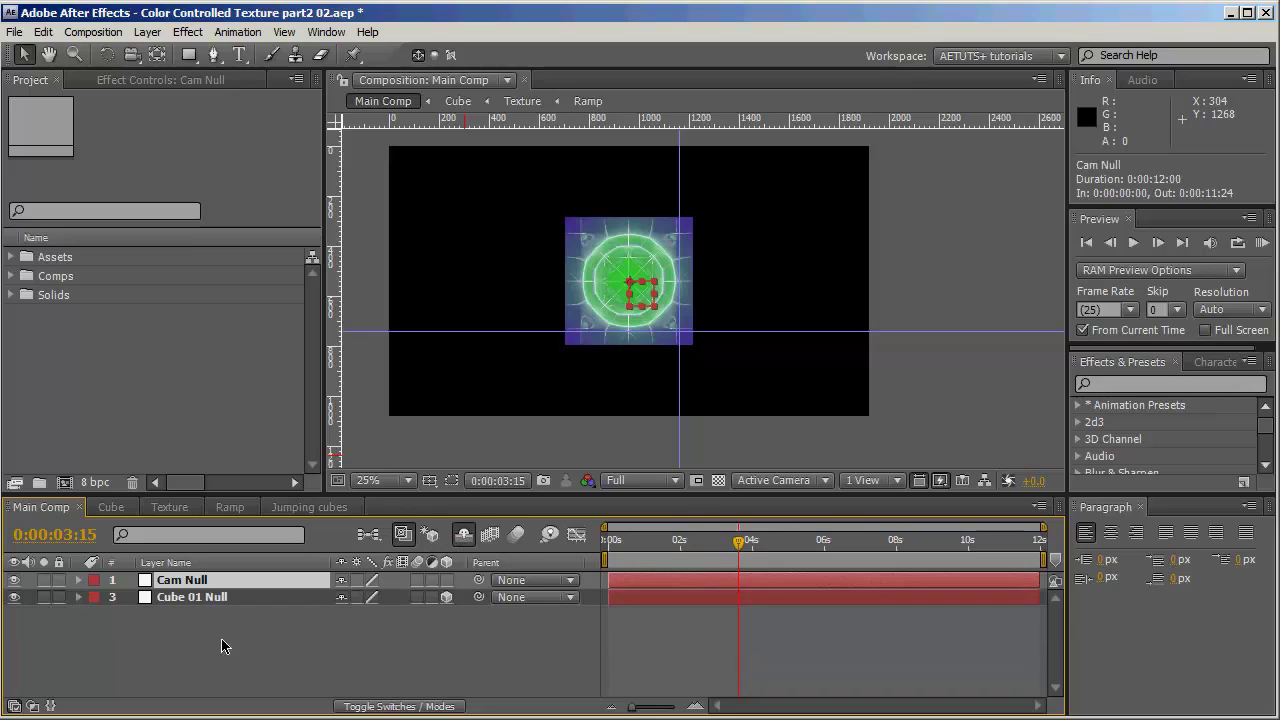
click(232, 645)
- Turn off the shy setting of Cube 01 so it stays listed while shy layers are hidden
click(463, 535)
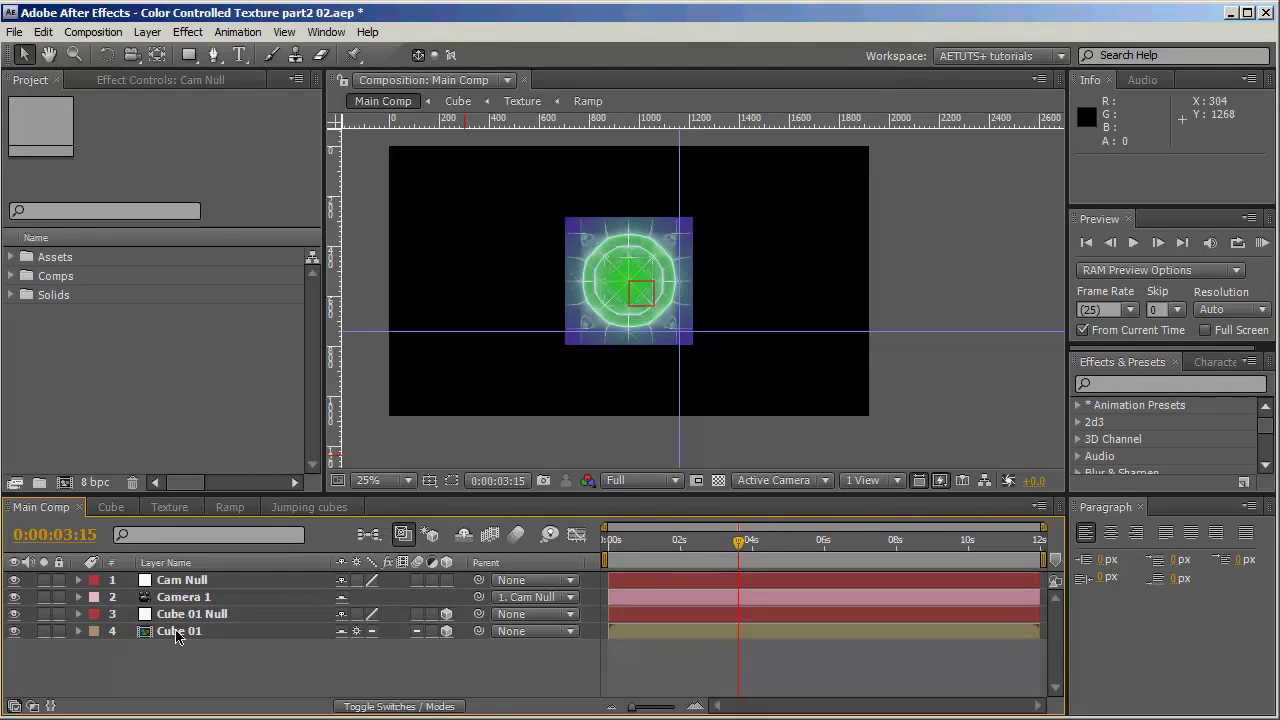
click(341, 631)
click(463, 535)
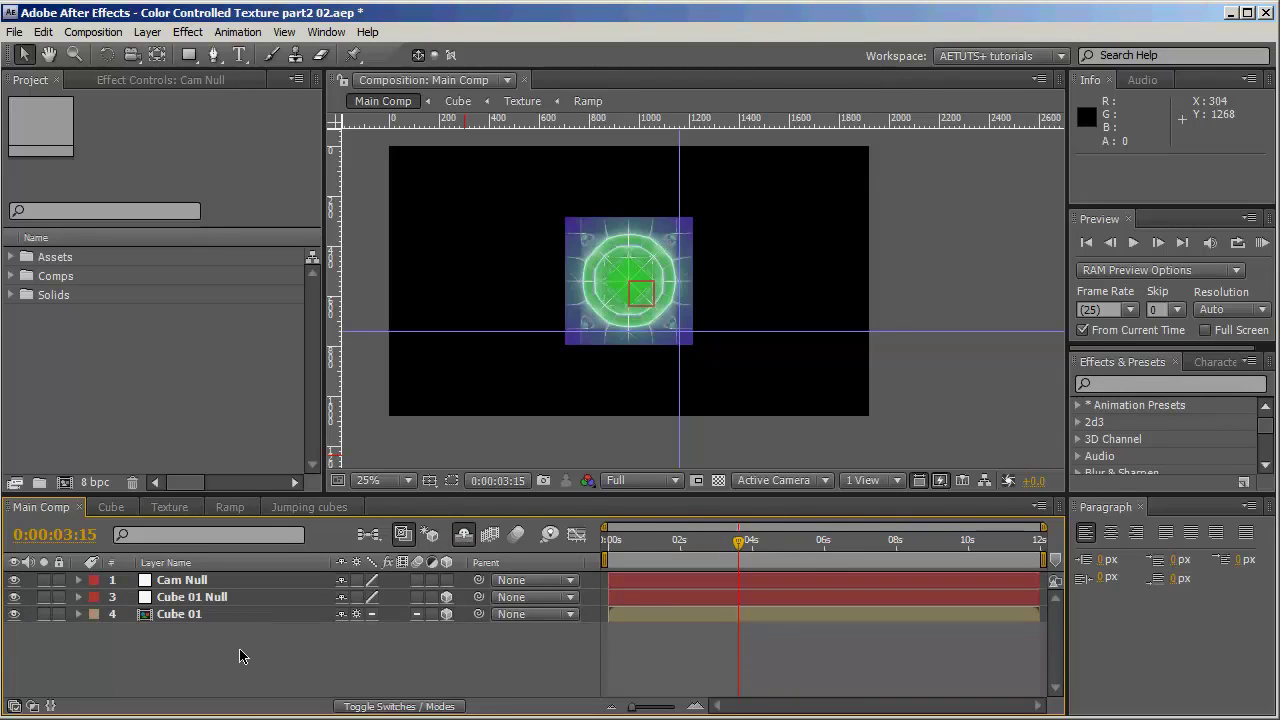
click(201, 616)
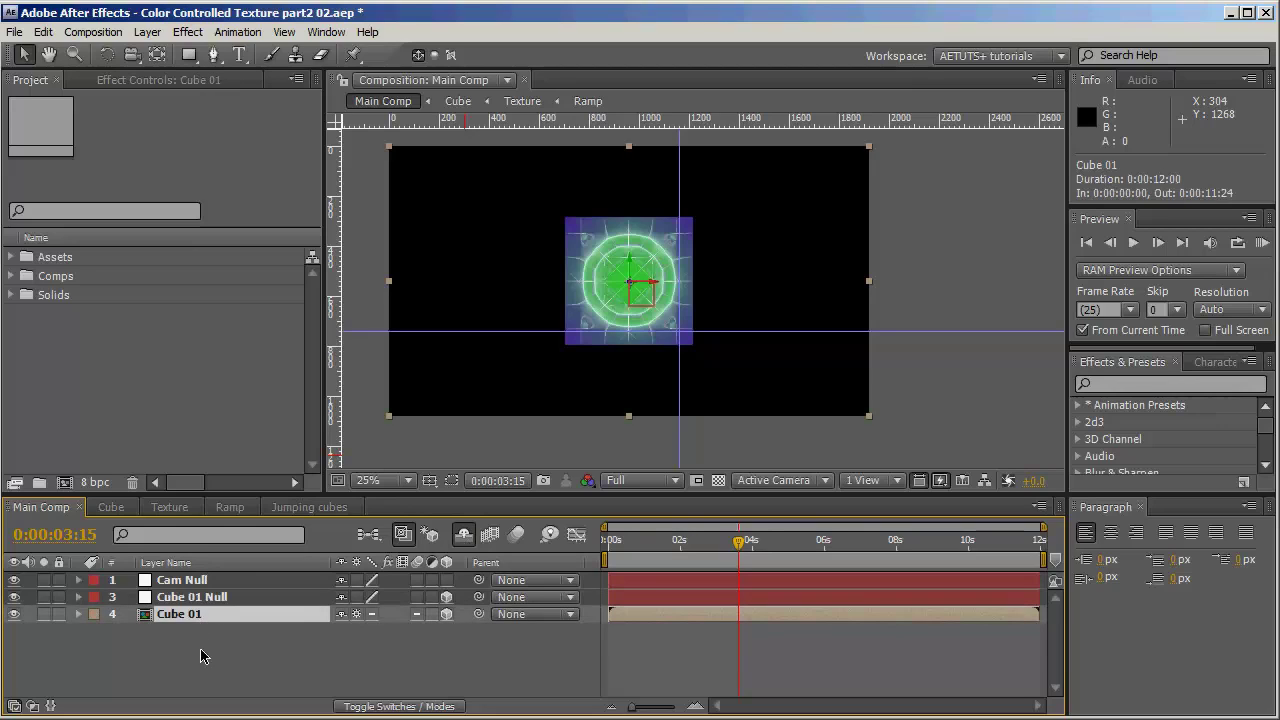
click(204, 679)
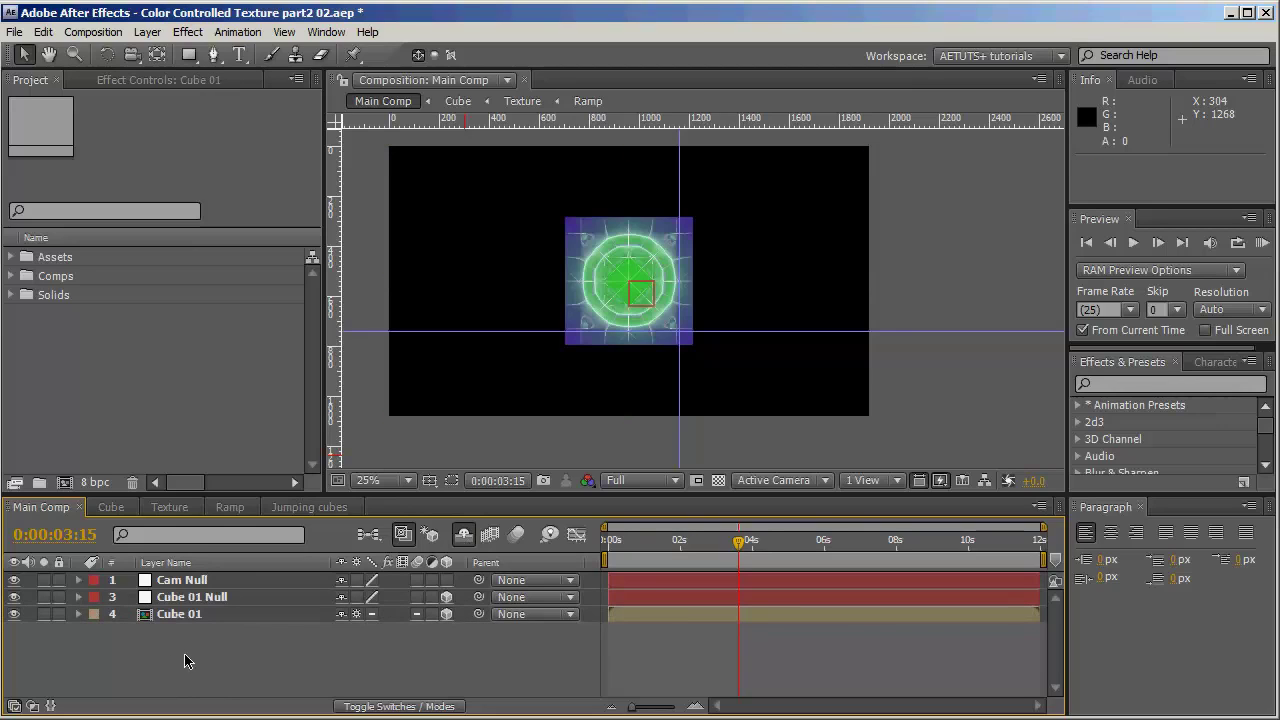
- Make Cam Null a 3D layer and set its Z position to -306
click(200, 581)
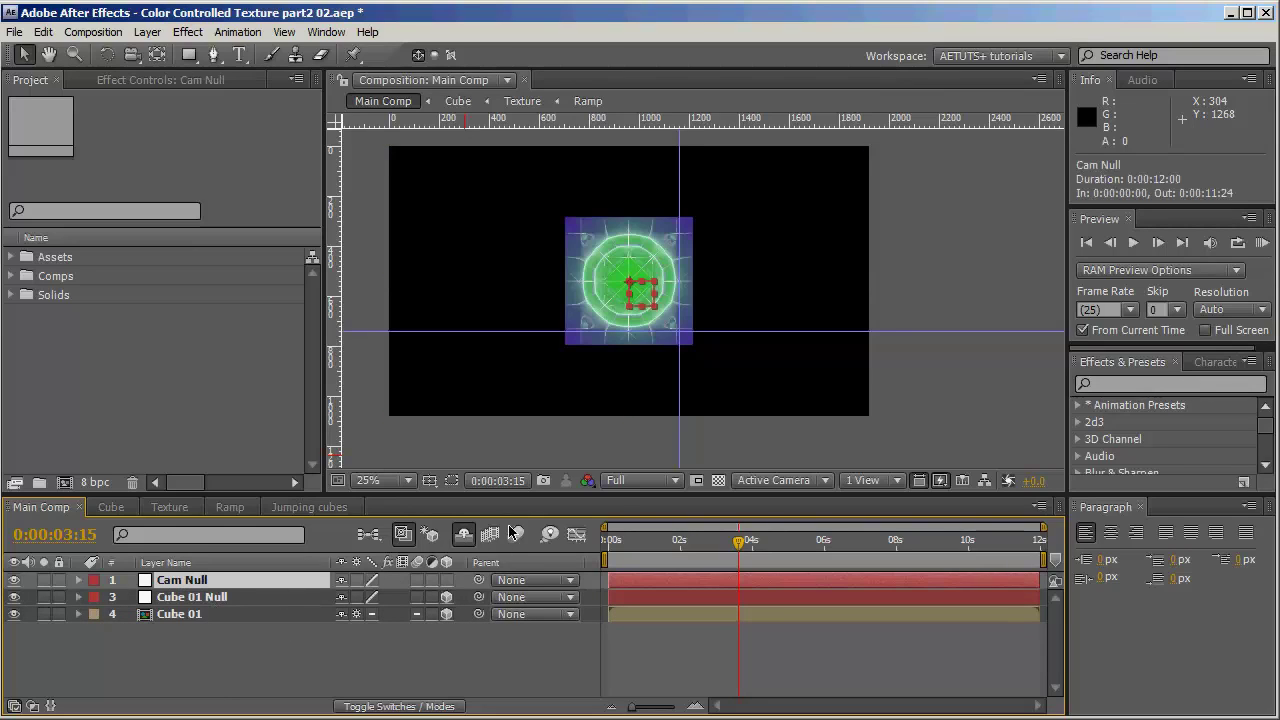
key(p)
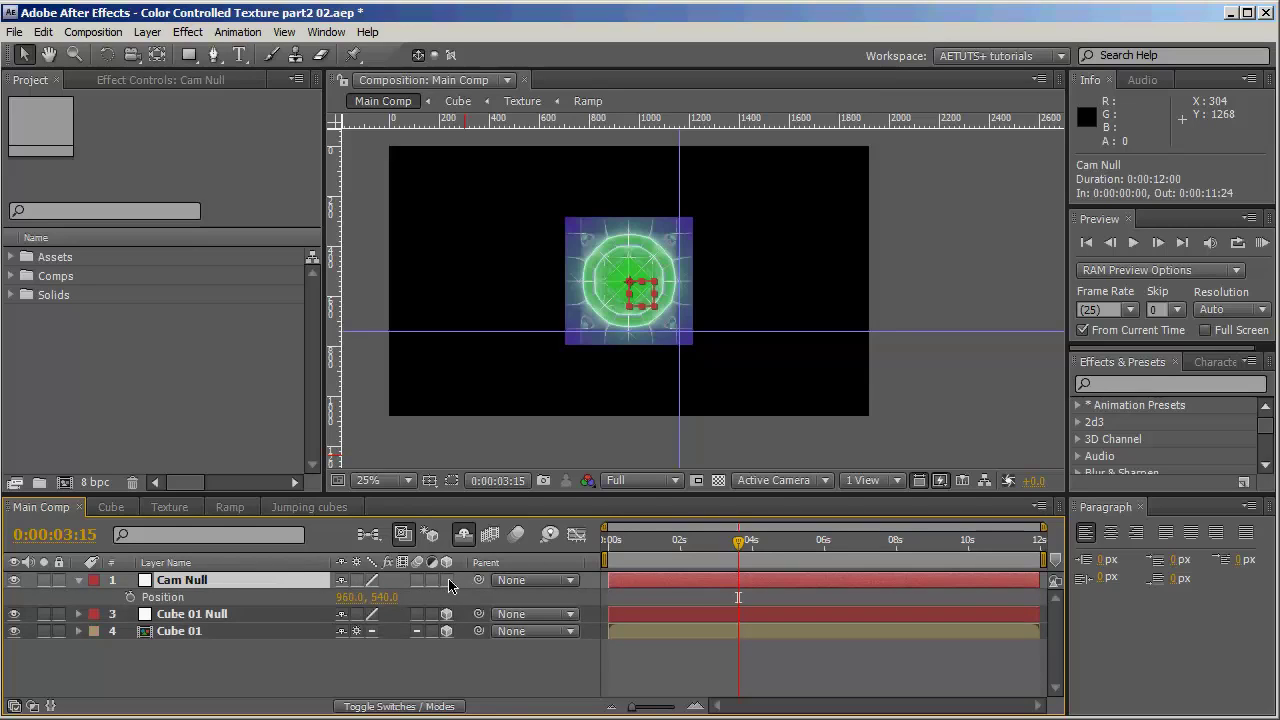
click(448, 581)
click(229, 562)
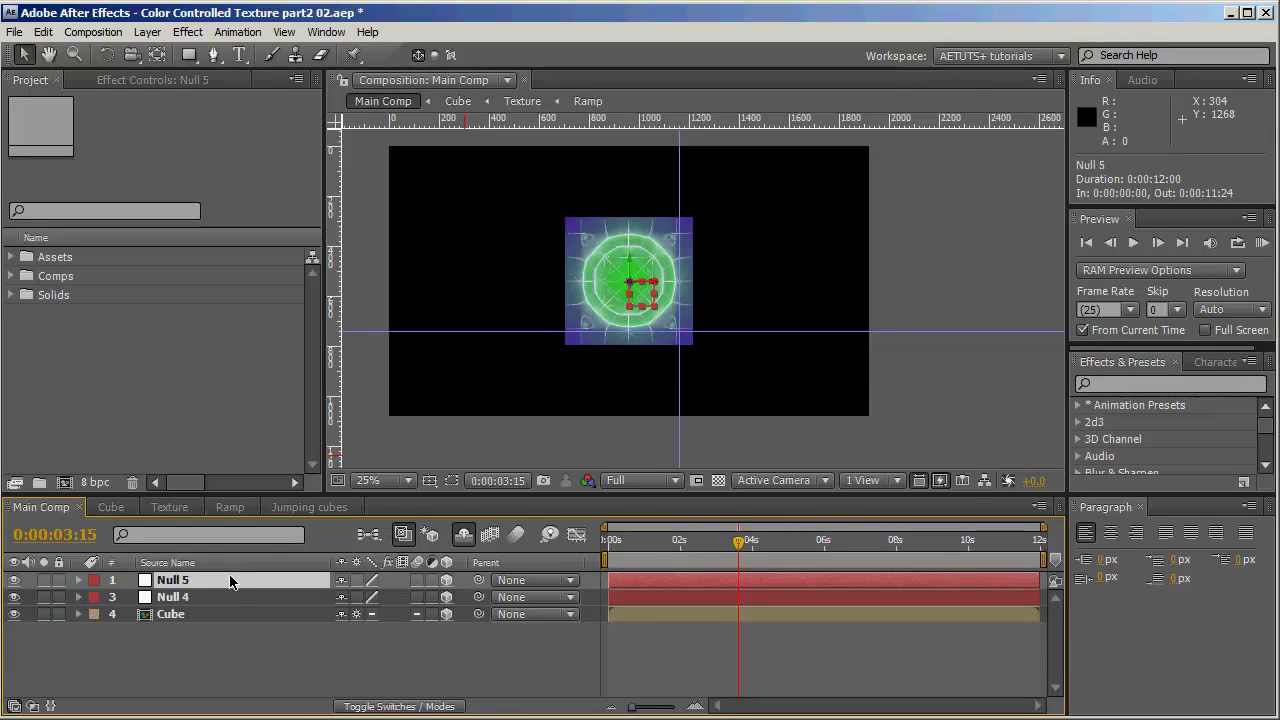
click(209, 564)
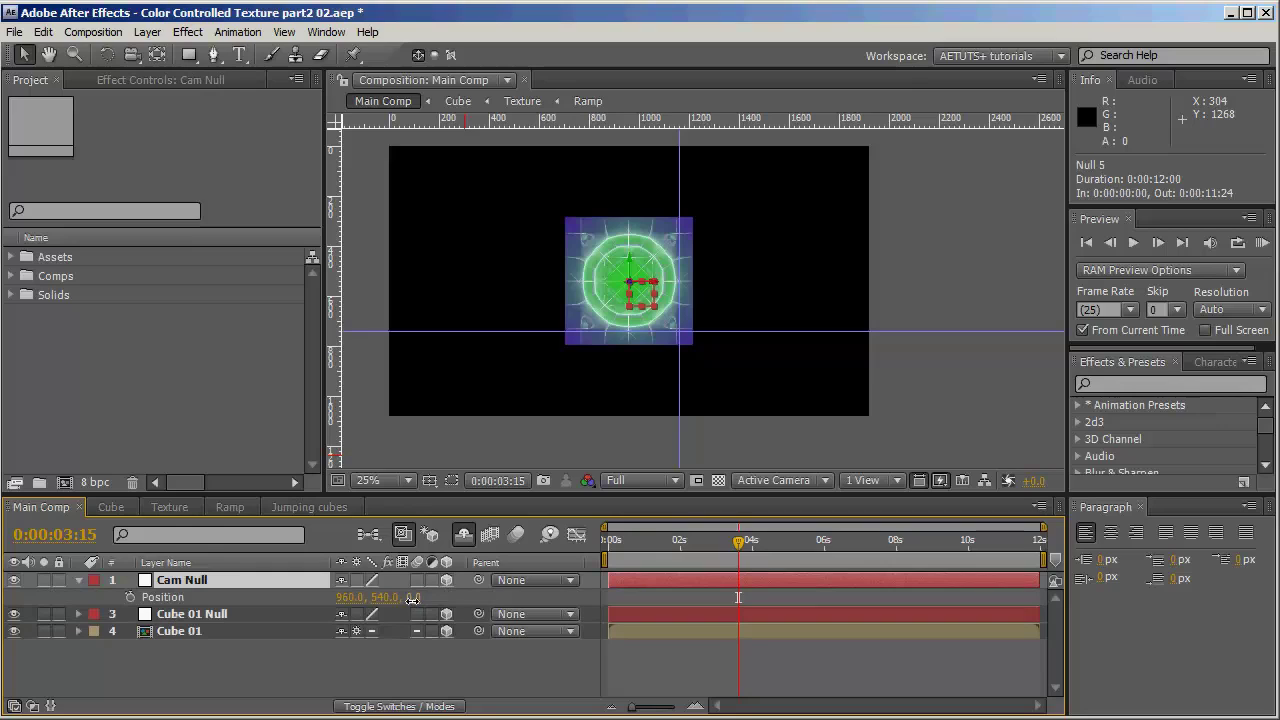
drag(412, 598, 16, 505)
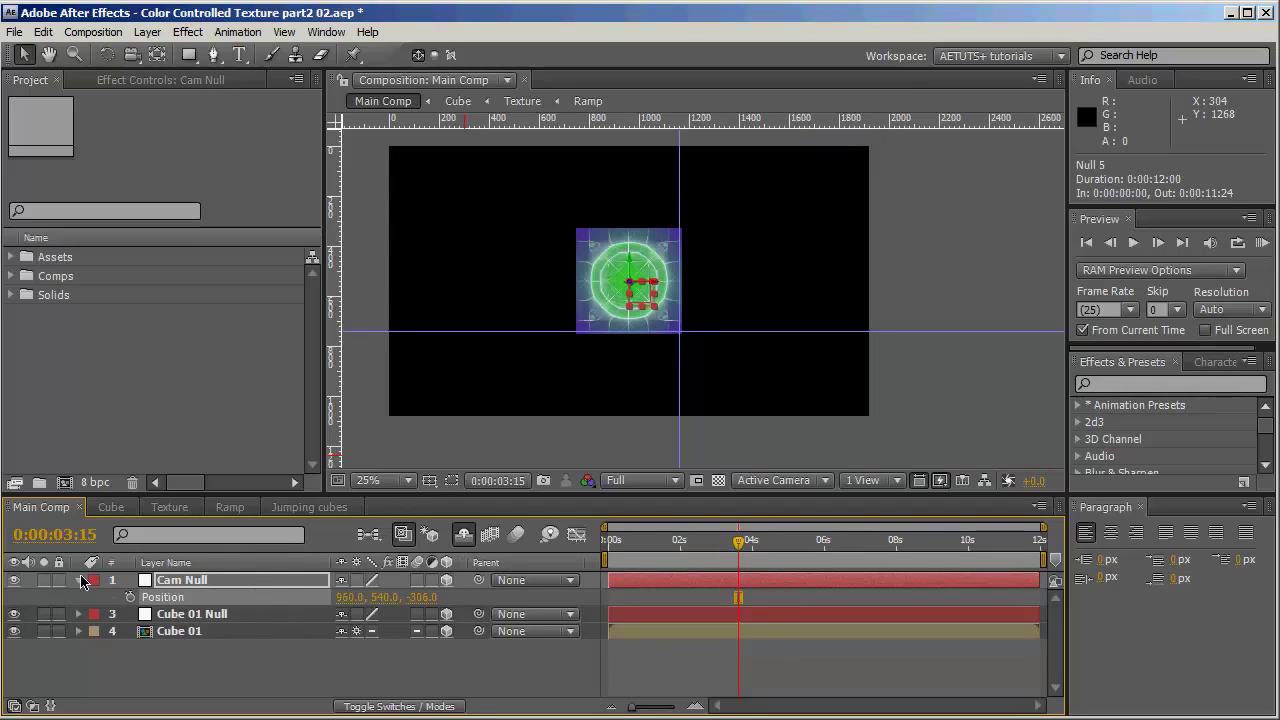
click(78, 580)
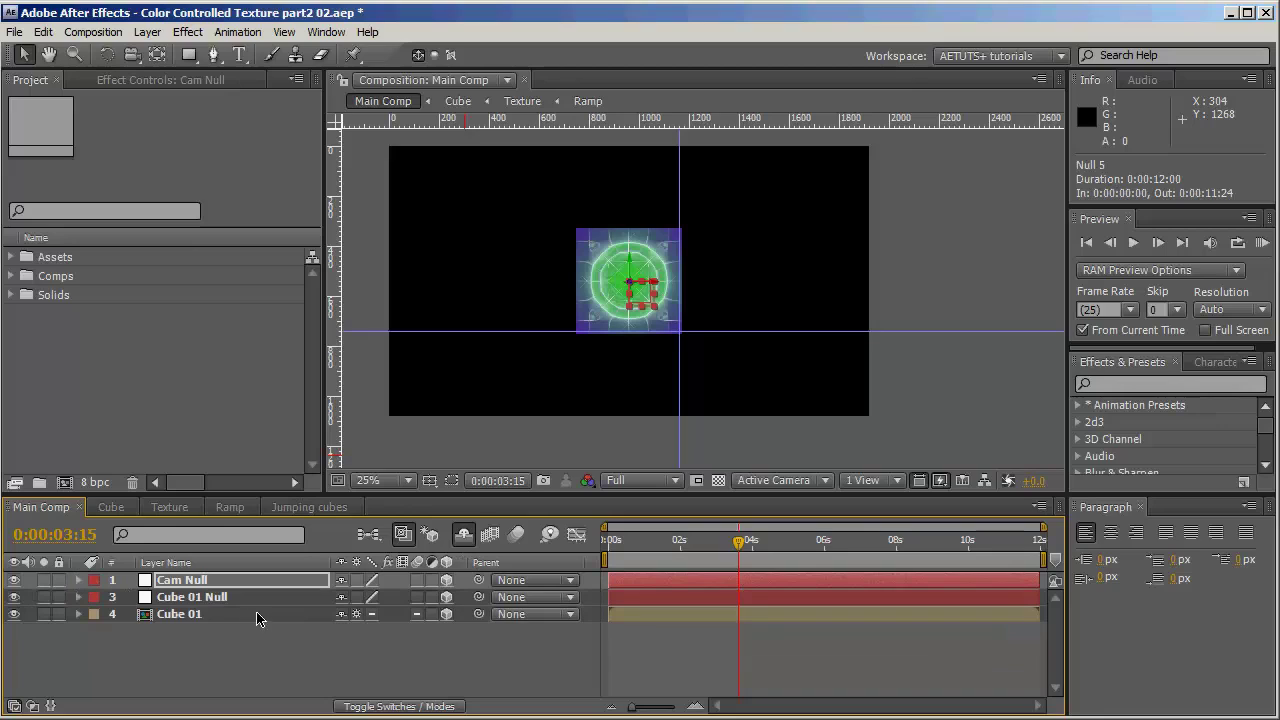
- Duplicate Cube 01 and Cube 01 Null, and place Cube 02 directly below the duplicated null
click(186, 646)
click(189, 613)
shift+click(203, 597)
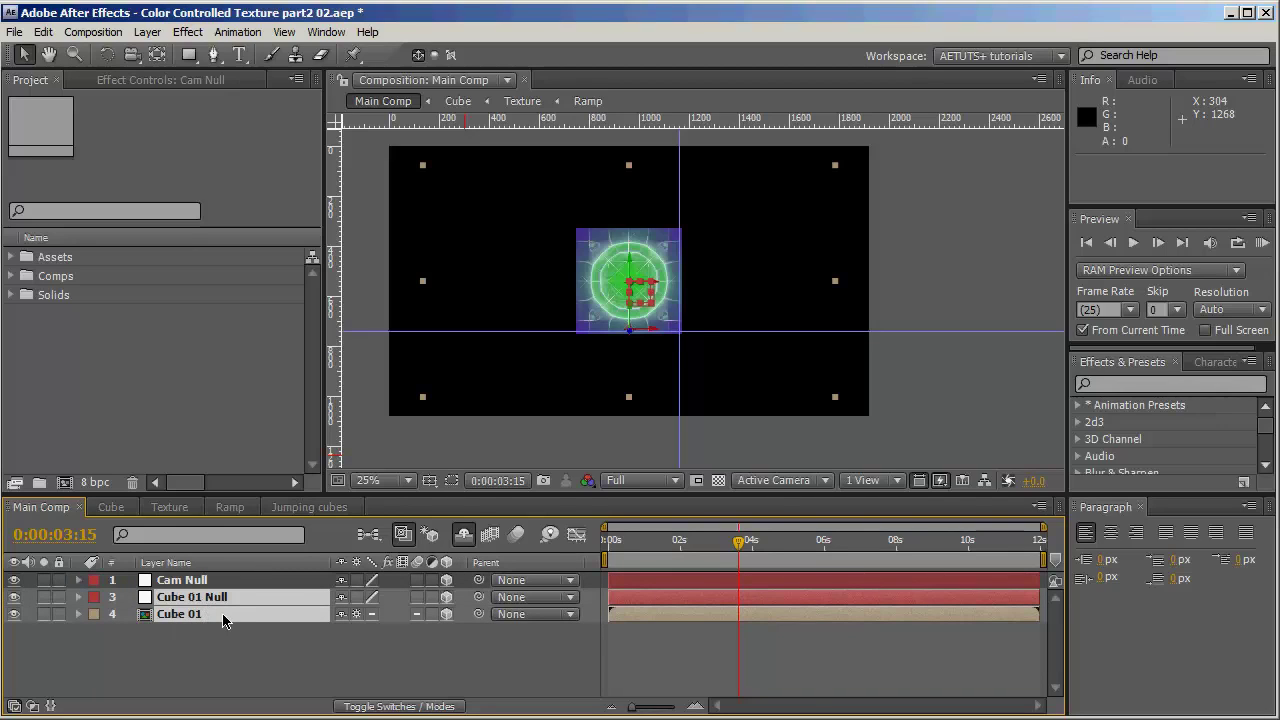
key(ctrl+d)
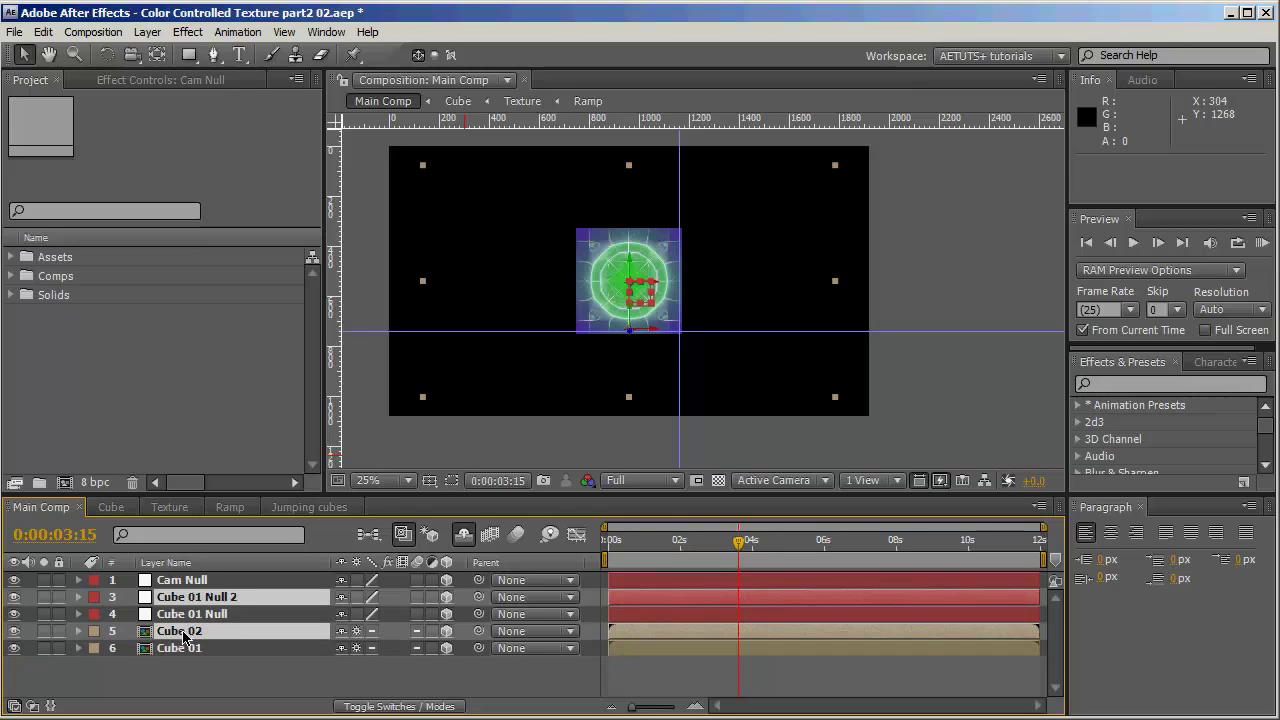
drag(188, 631, 208, 612)
click(210, 647)
- Rename the duplicated null Cube 02 Null
click(250, 597)
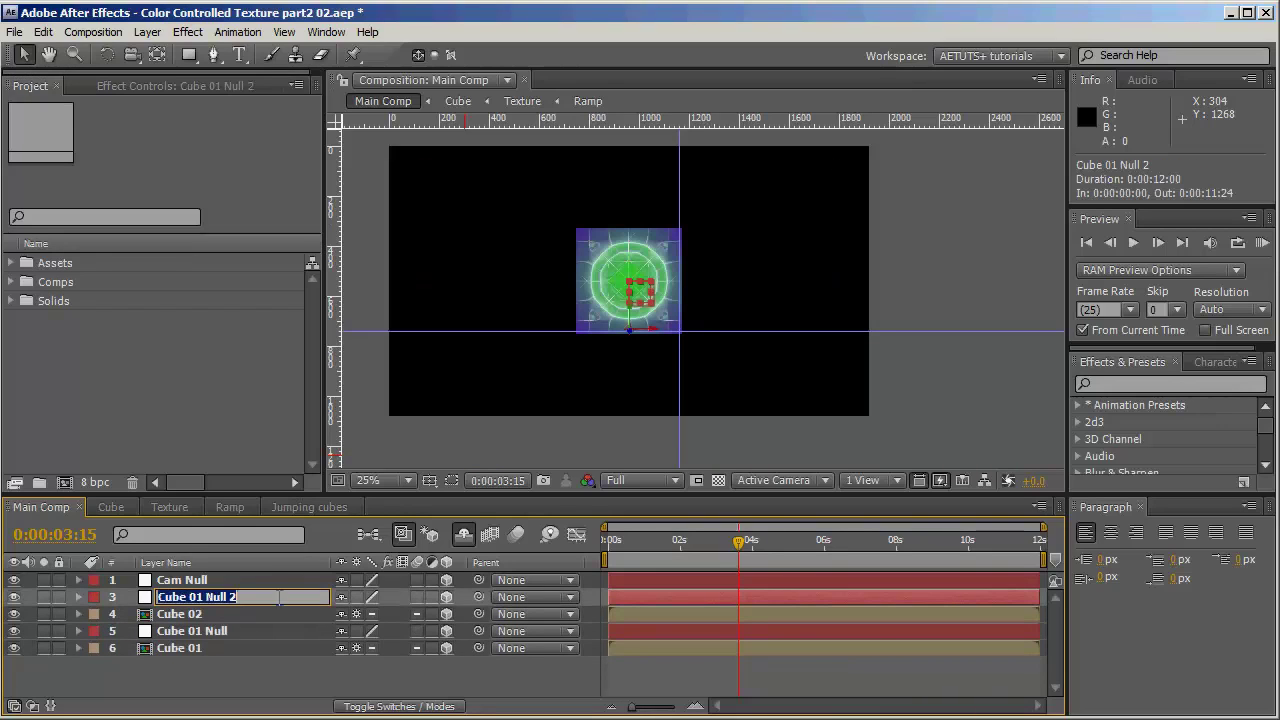
key(Return)
click(254, 597)
key(BackSpace)
key(BackSpace)
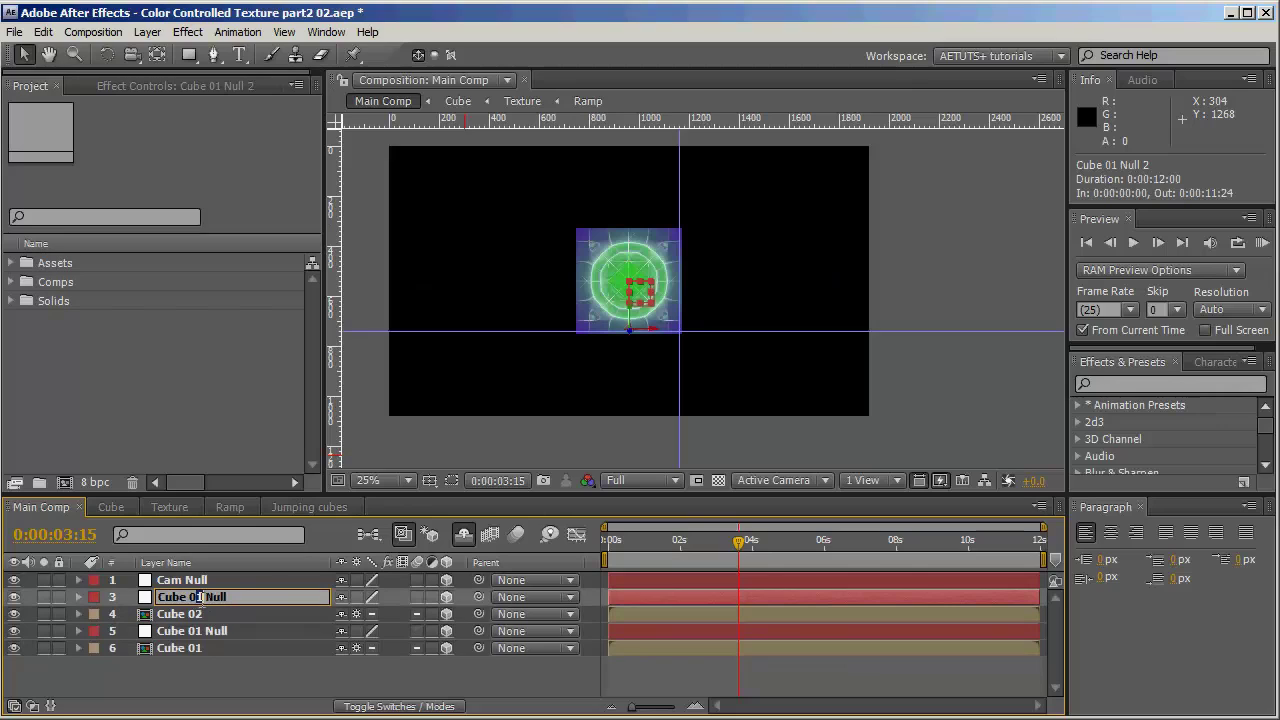
key(Return)
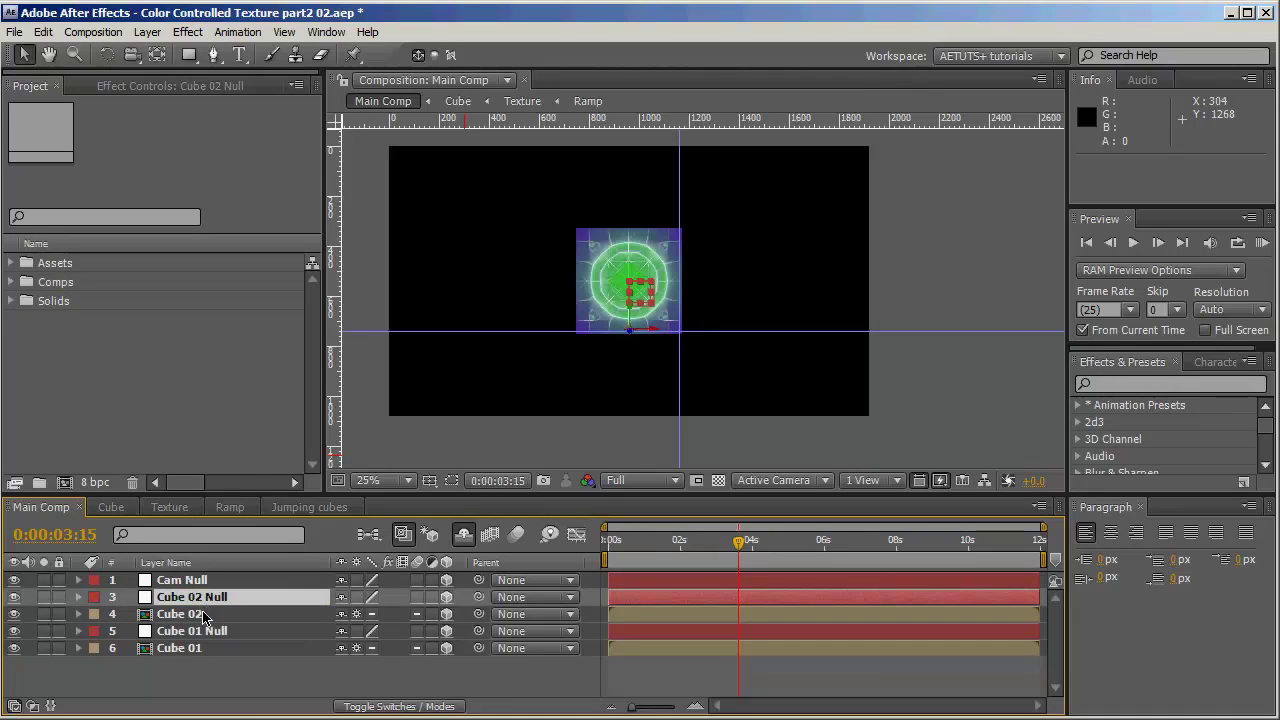
- Duplicate Cube 02 and its null, place Cube 03 below the new null and rename that null Cube 03 Null
ctrl+click(203, 614)
key(ctrl+d)
drag(193, 633, 222, 610)
click(250, 597)
key(Return)
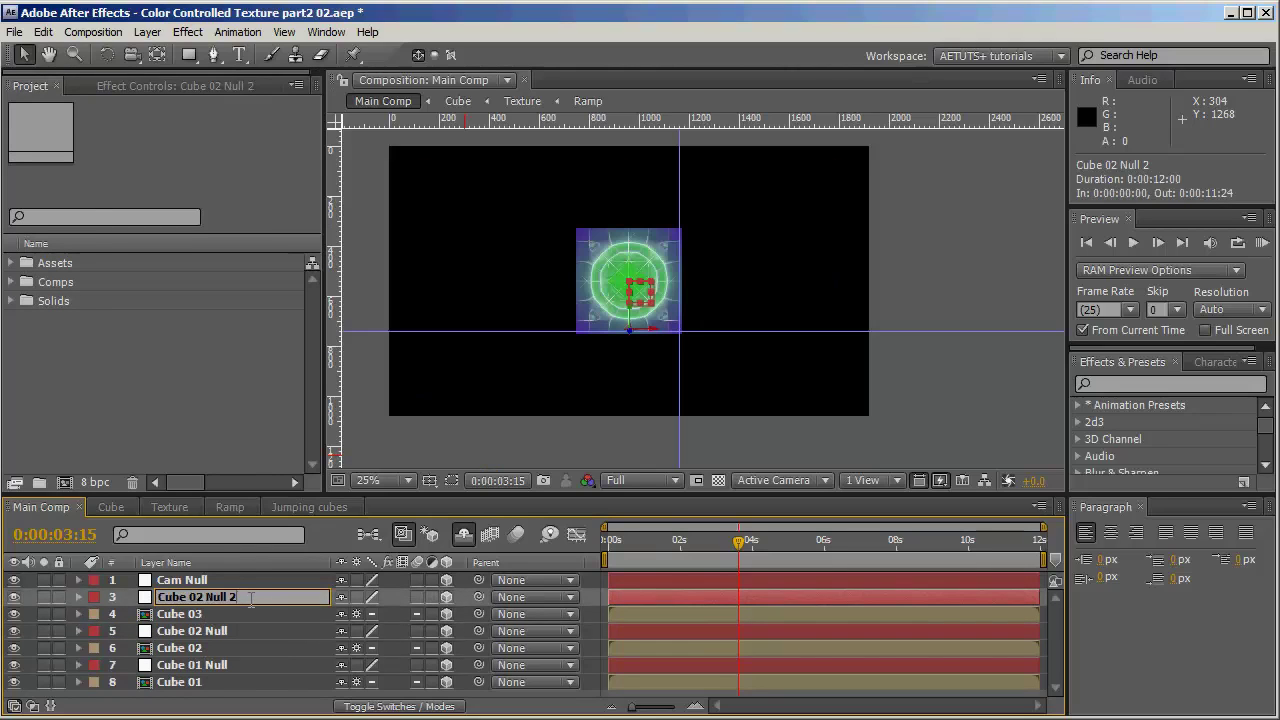
key(BackSpace)
key(BackSpace)
key(BackSpace)
text(3)
key(Return)
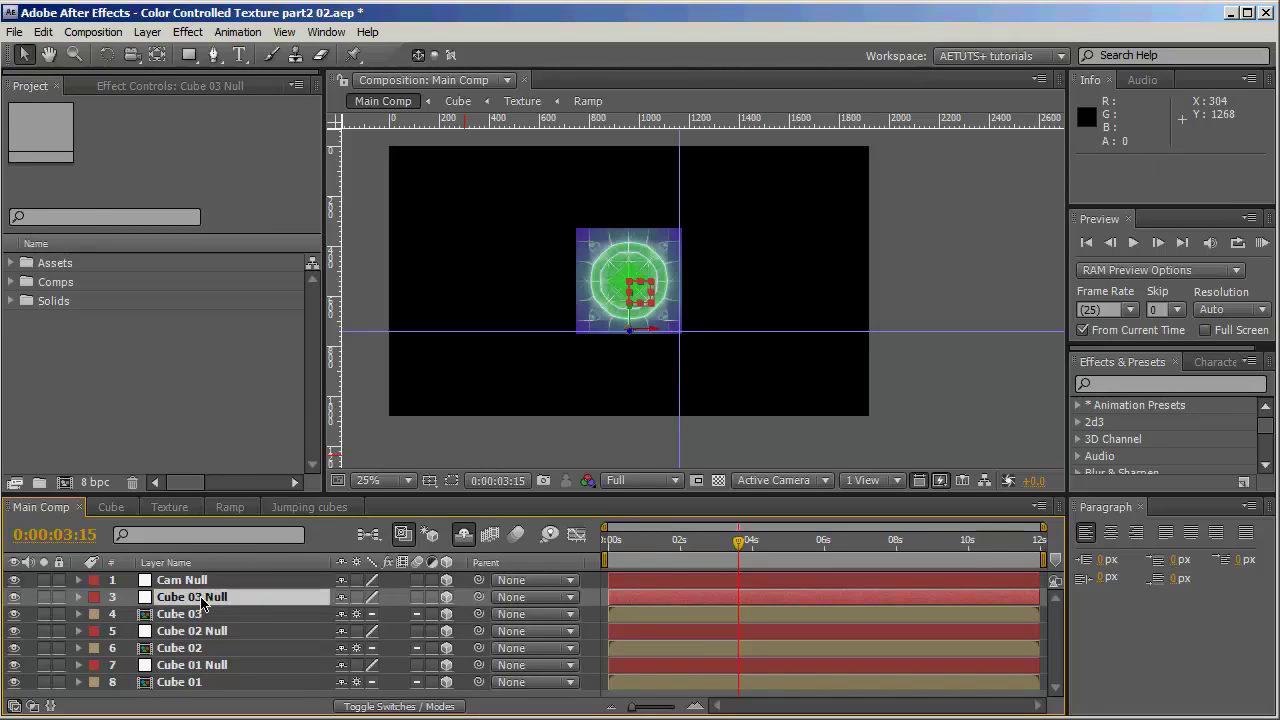
- Duplicate Cube 03 and its null, place Cube 04 below the new null and rename that null Cube 04 Null
ctrl+click(195, 614)
key(ctrl+d)
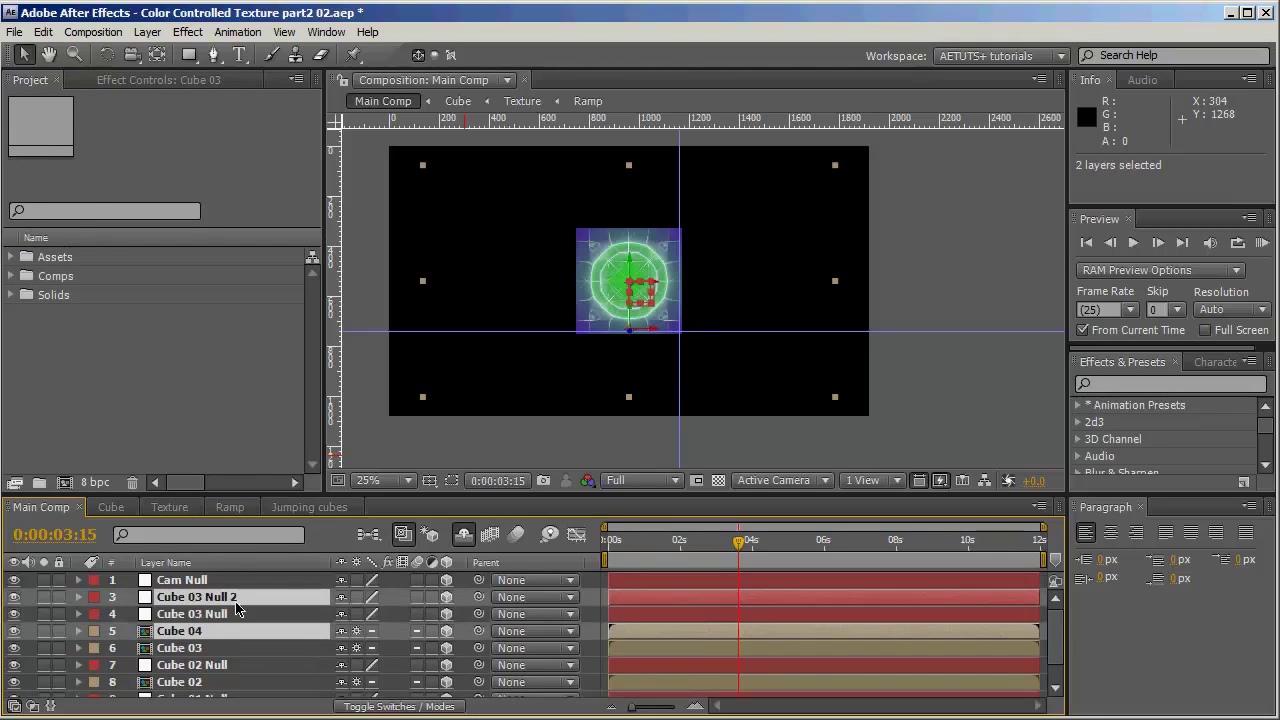
drag(215, 636, 240, 604)
click(240, 604)
key(Return)
key(BackSpace)
key(BackSpace)
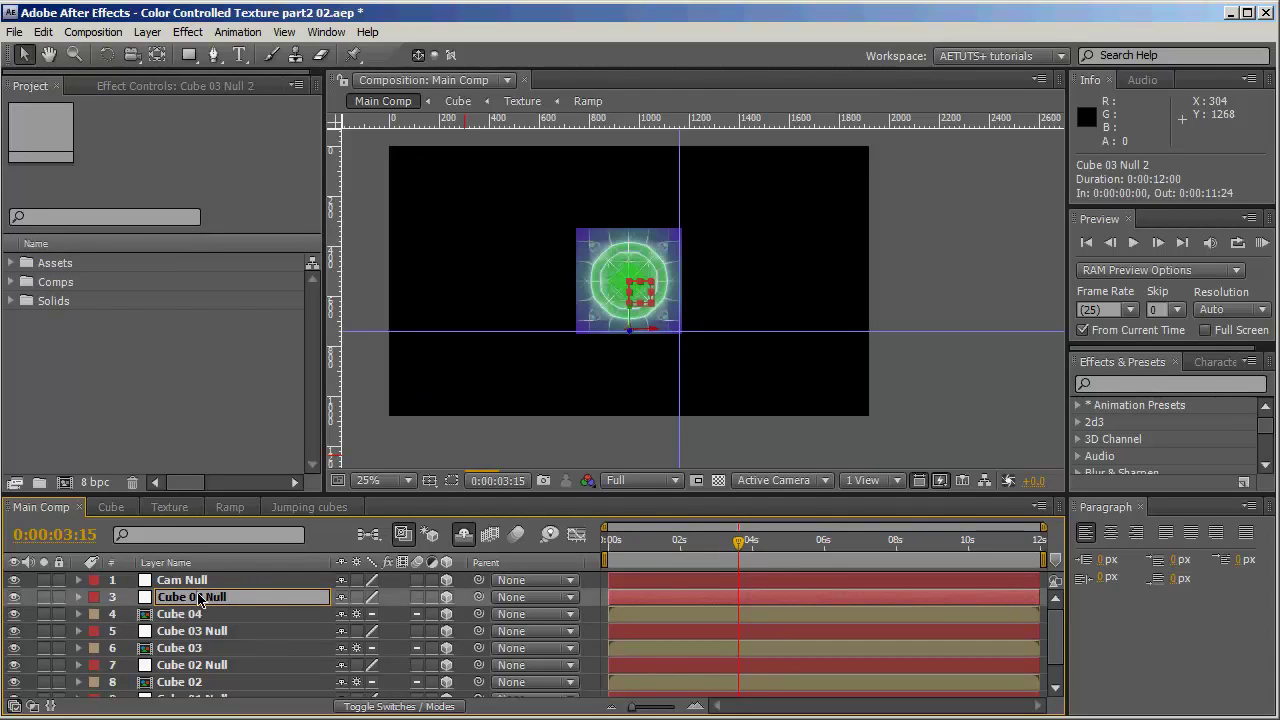
key(BackSpace)
text(4)
key(Return)
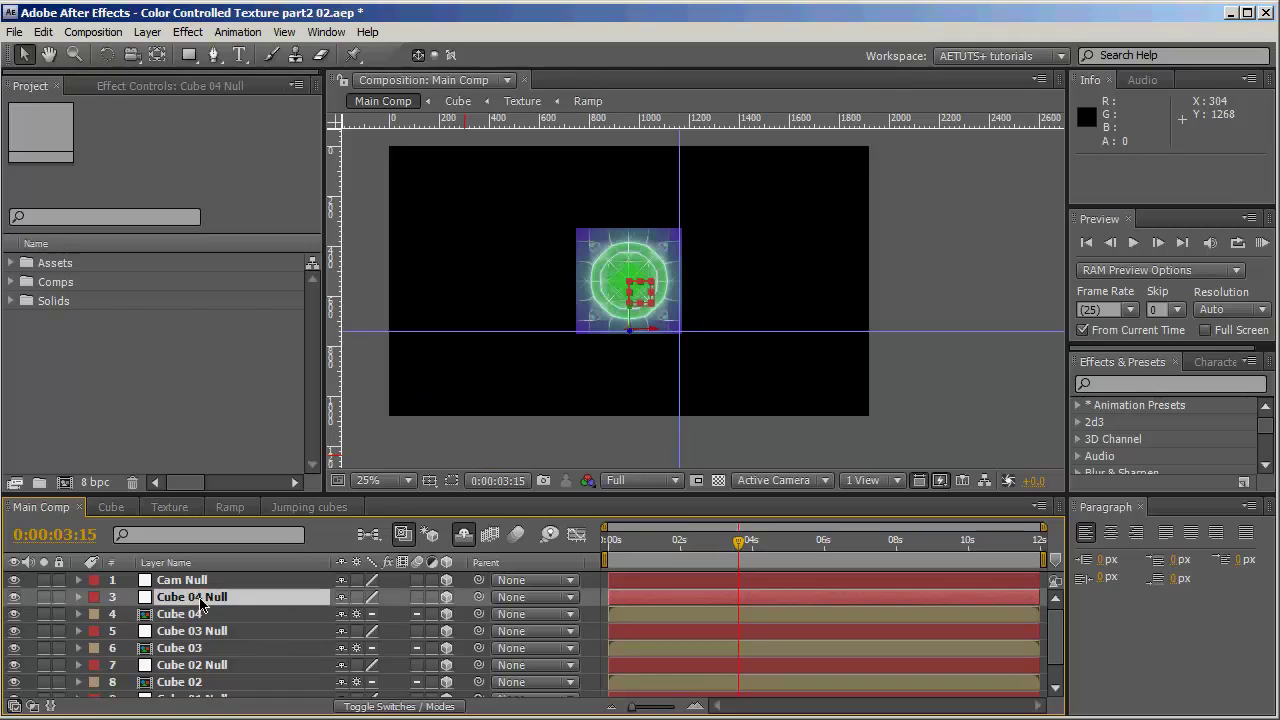
- Mark layers Cube 01 to Cube 04 as shy so only the nulls stay listed
click(215, 614)
ctrl+click(205, 648)
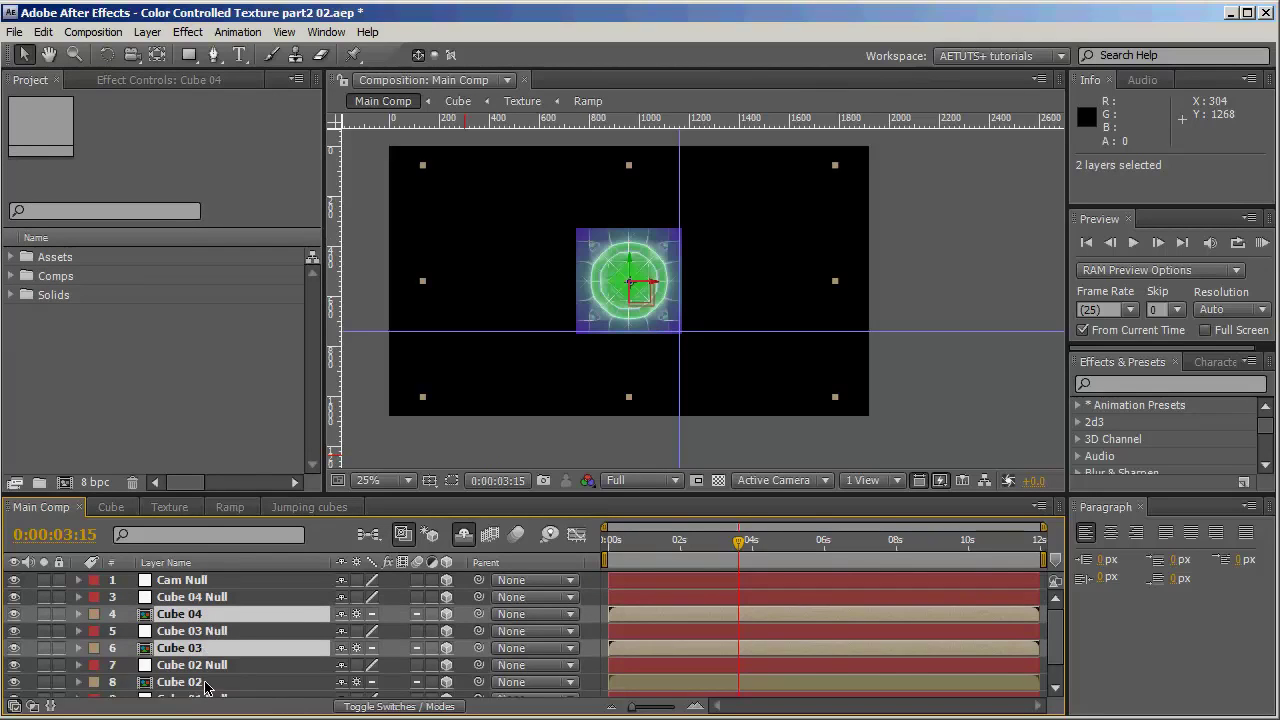
ctrl+click(205, 682)
scroll(205, 685, down, 1)
ctrl+click(200, 688)
click(341, 689)
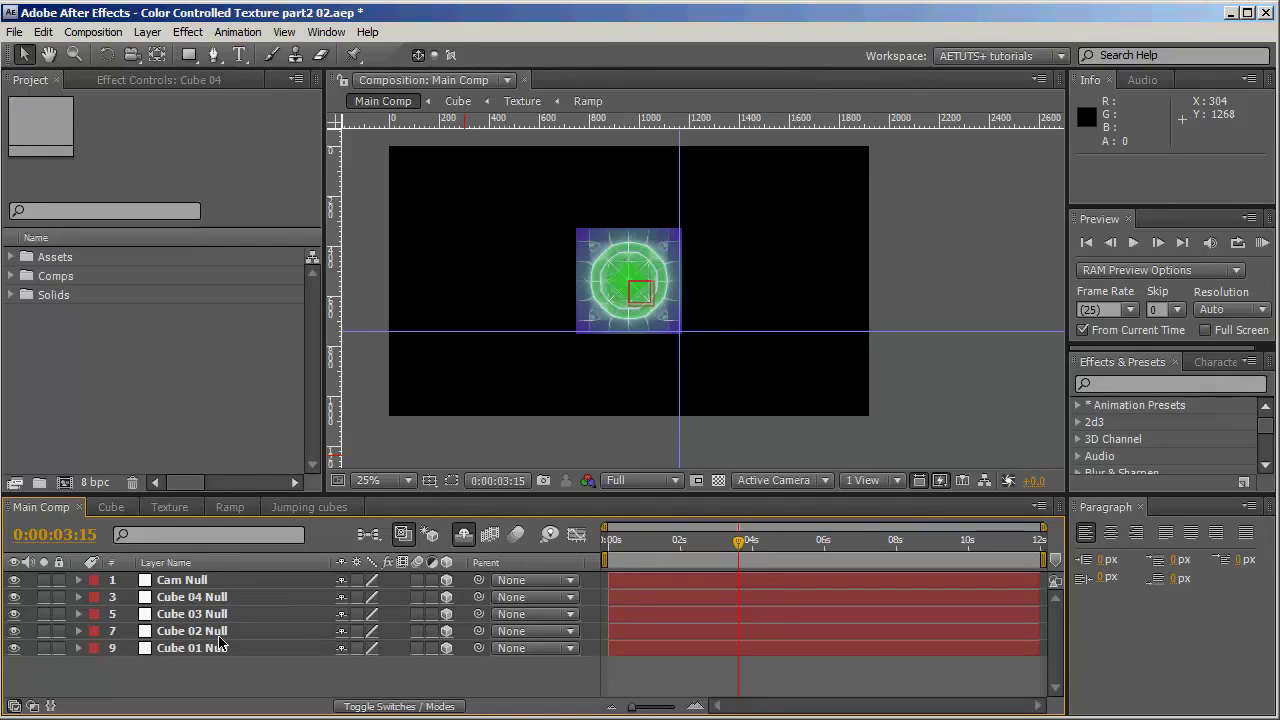
- Try moving Cube 01 Null by -524 along its X axis, and undo the move
click(220, 651)
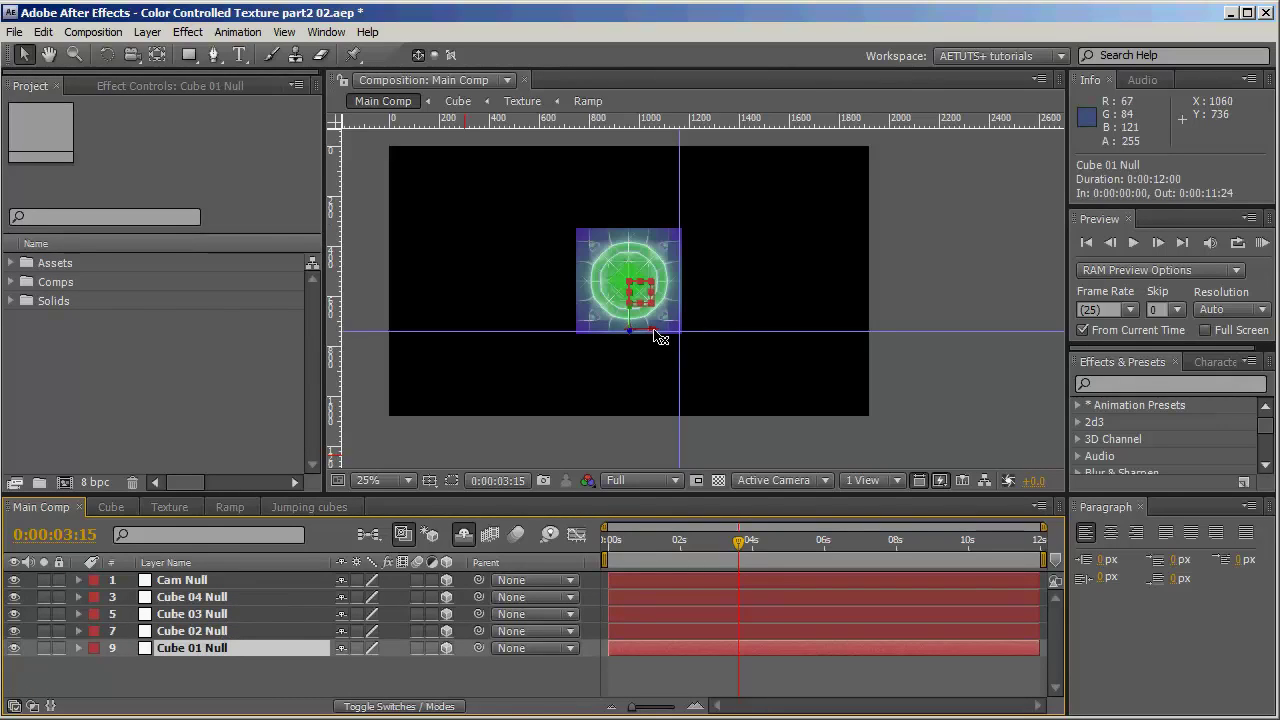
drag(660, 337, 523, 330)
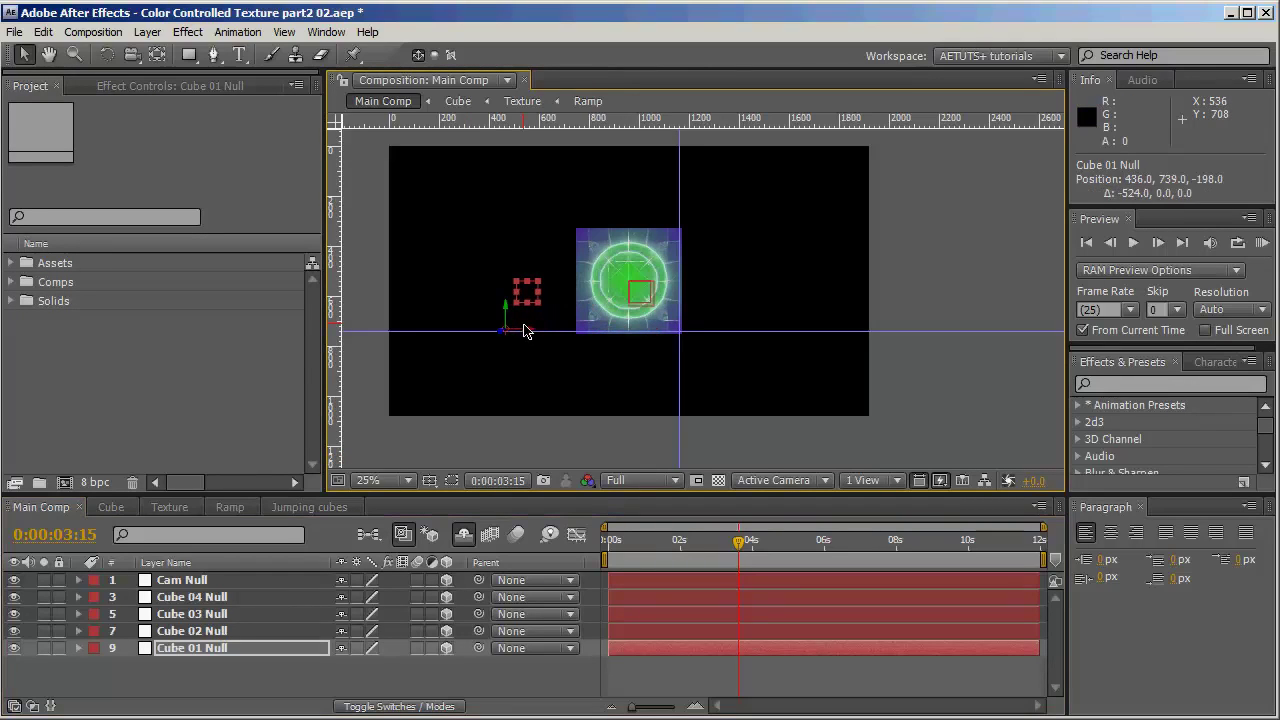
key(ctrl+z)
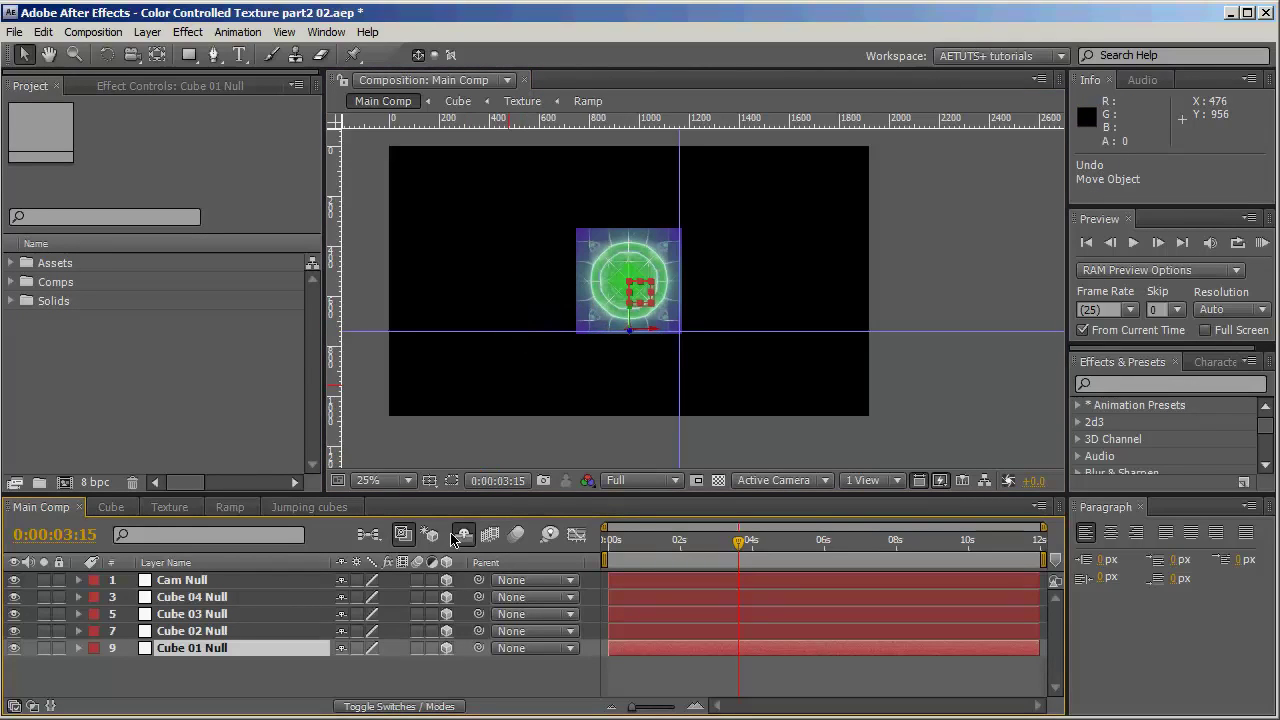
- Show the shy layers and parent Cube 01, Cube 02, Cube 03 and Cube 04 each to its own matching null
click(462, 535)
scroll(436, 572, down, 2)
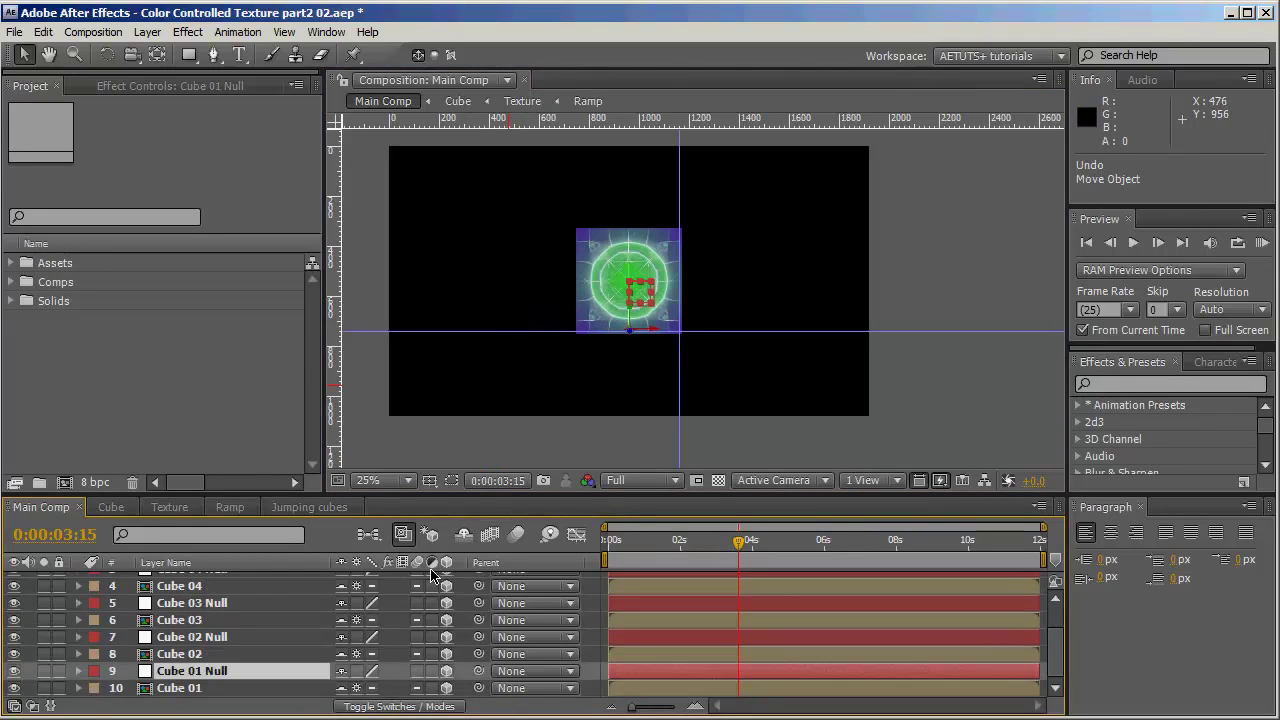
click(224, 688)
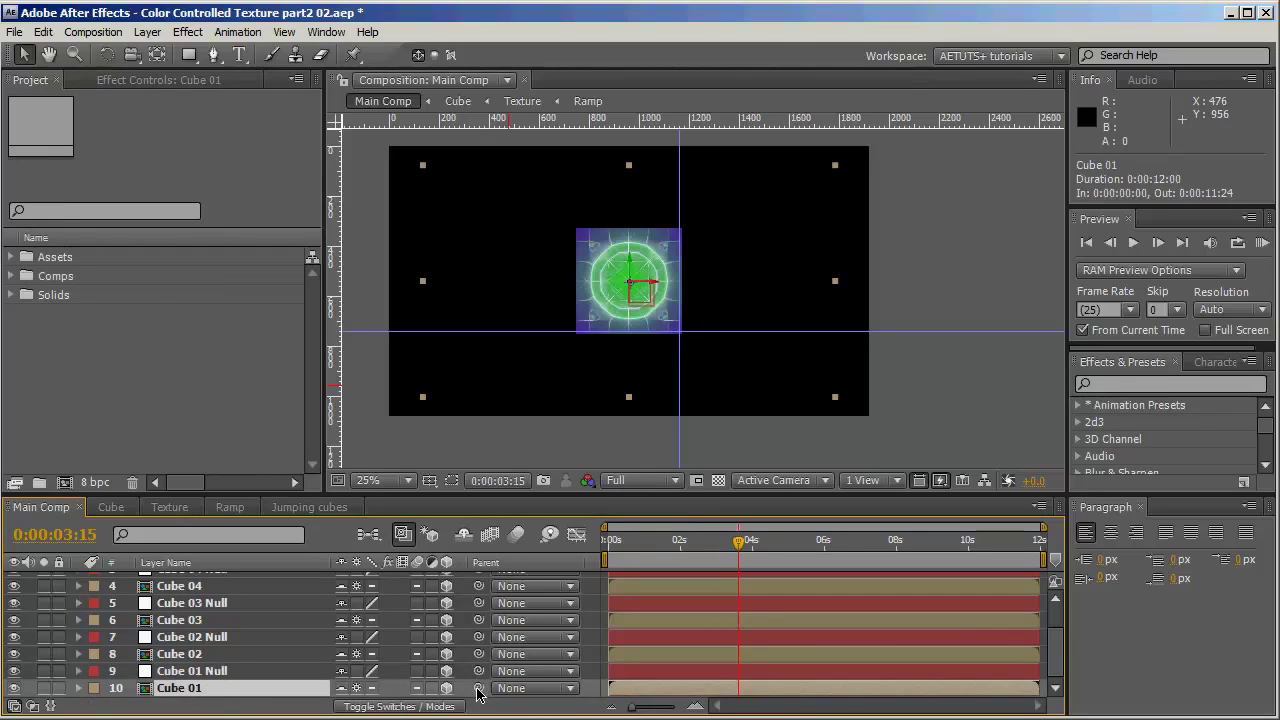
drag(478, 688, 180, 671)
click(470, 654)
drag(478, 654, 200, 637)
drag(478, 620, 175, 603)
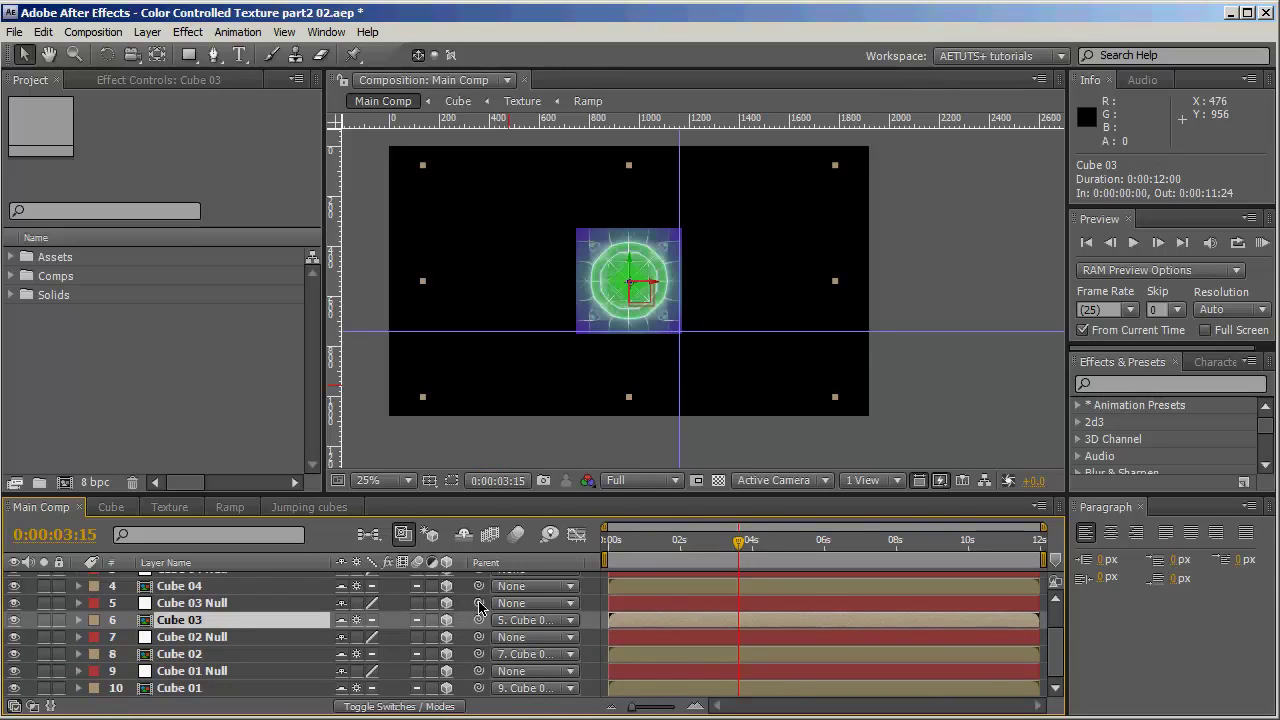
drag(478, 586, 285, 615)
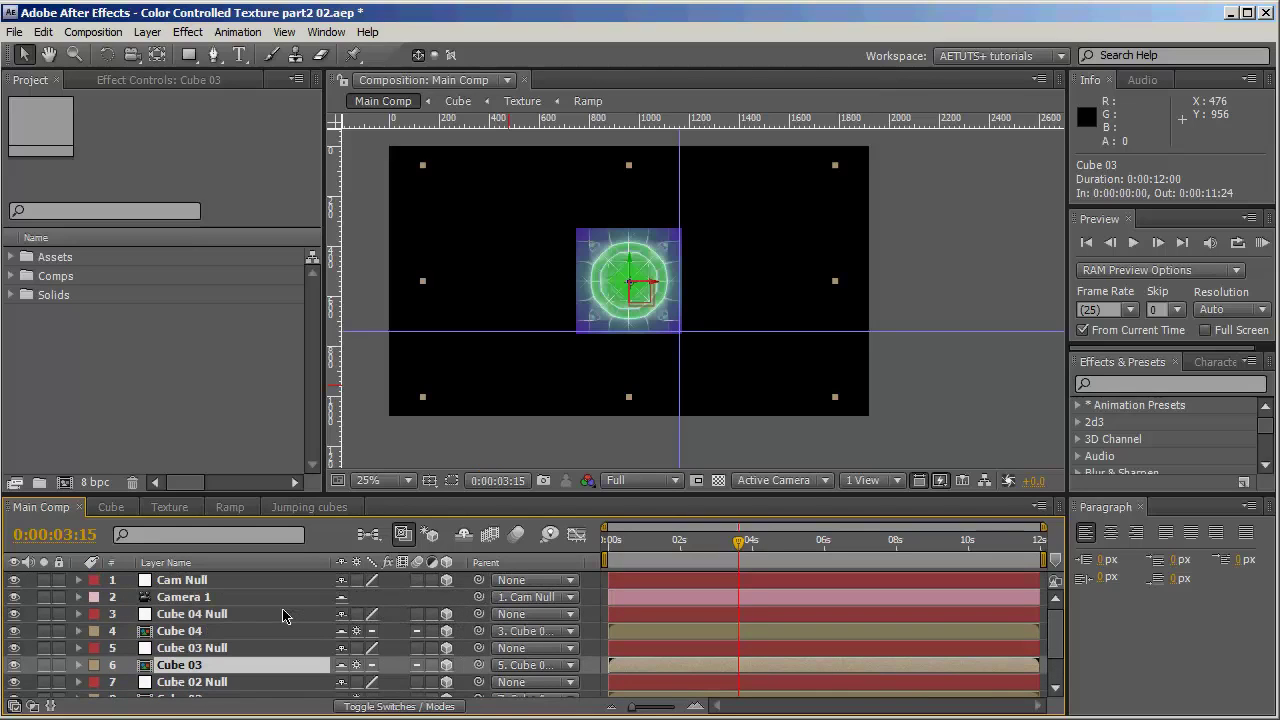
- Hide the shy layers and spread the four cube nulls along X into a row, with Cube 01 at about 310, Cube 03 at 1184, Cube 04 at 1632
click(463, 534)
click(237, 650)
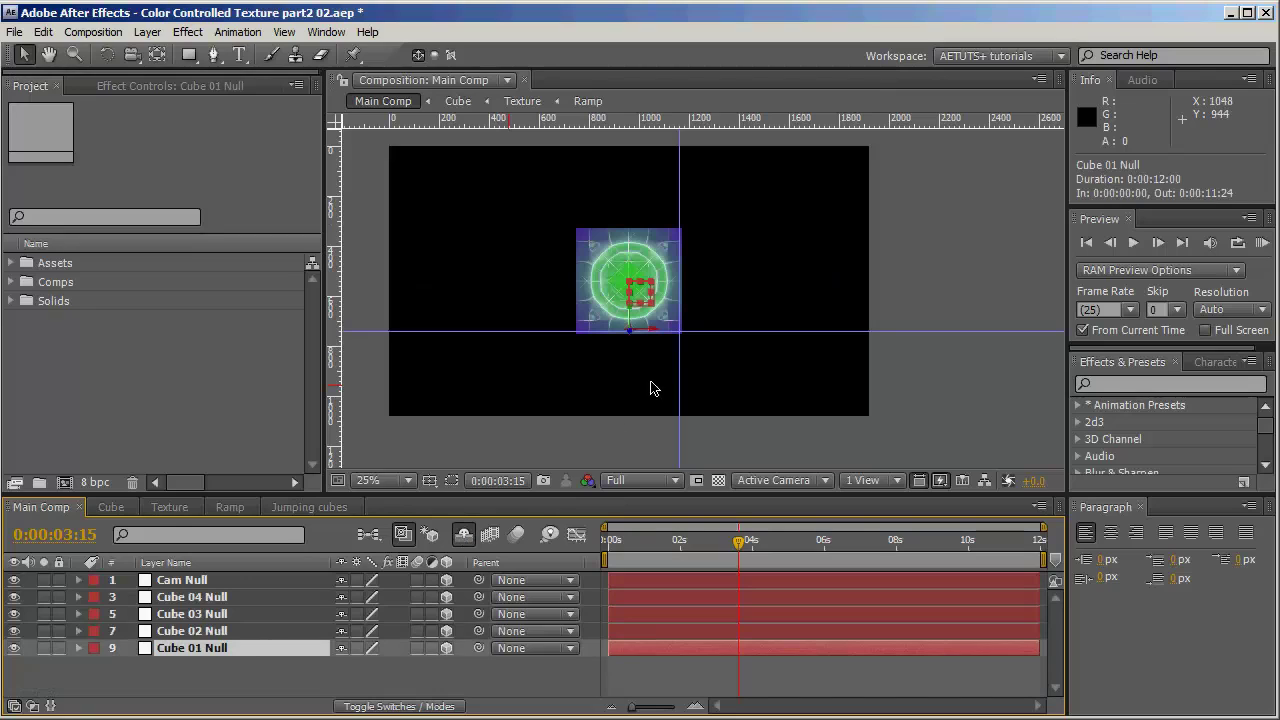
drag(657, 334, 492, 331)
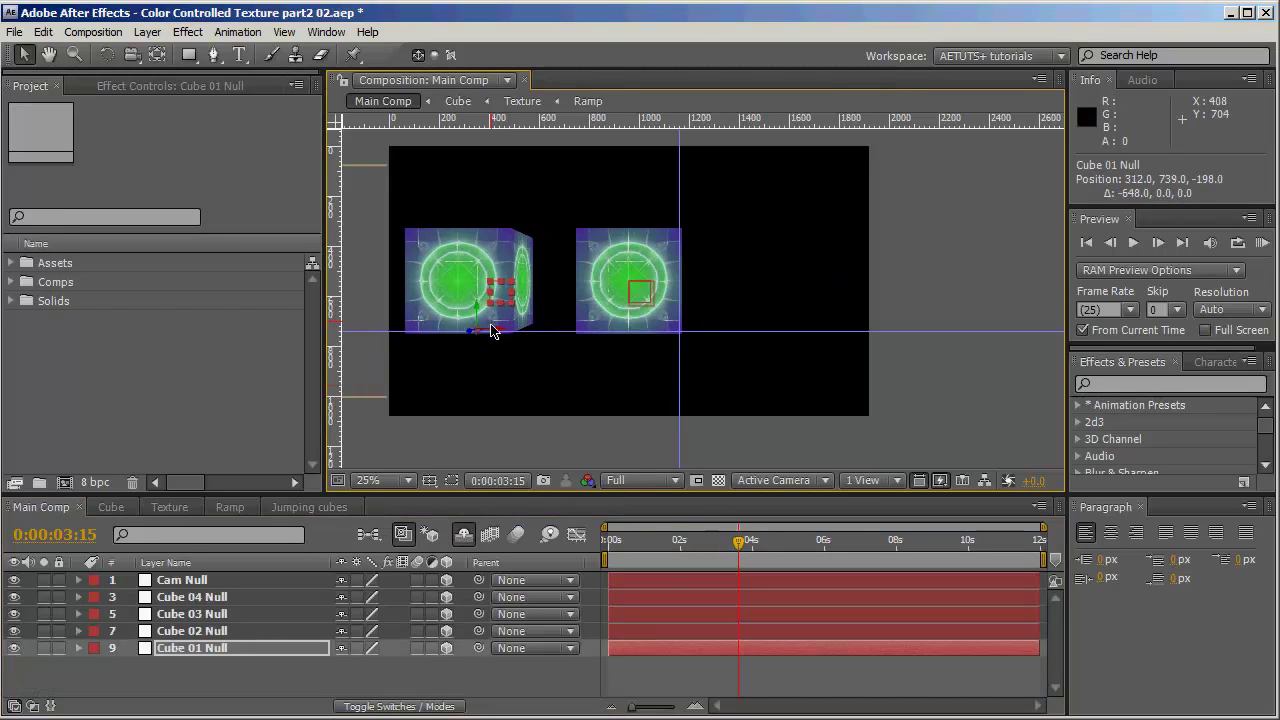
click(287, 631)
drag(654, 332, 808, 320)
click(245, 613)
click(249, 597)
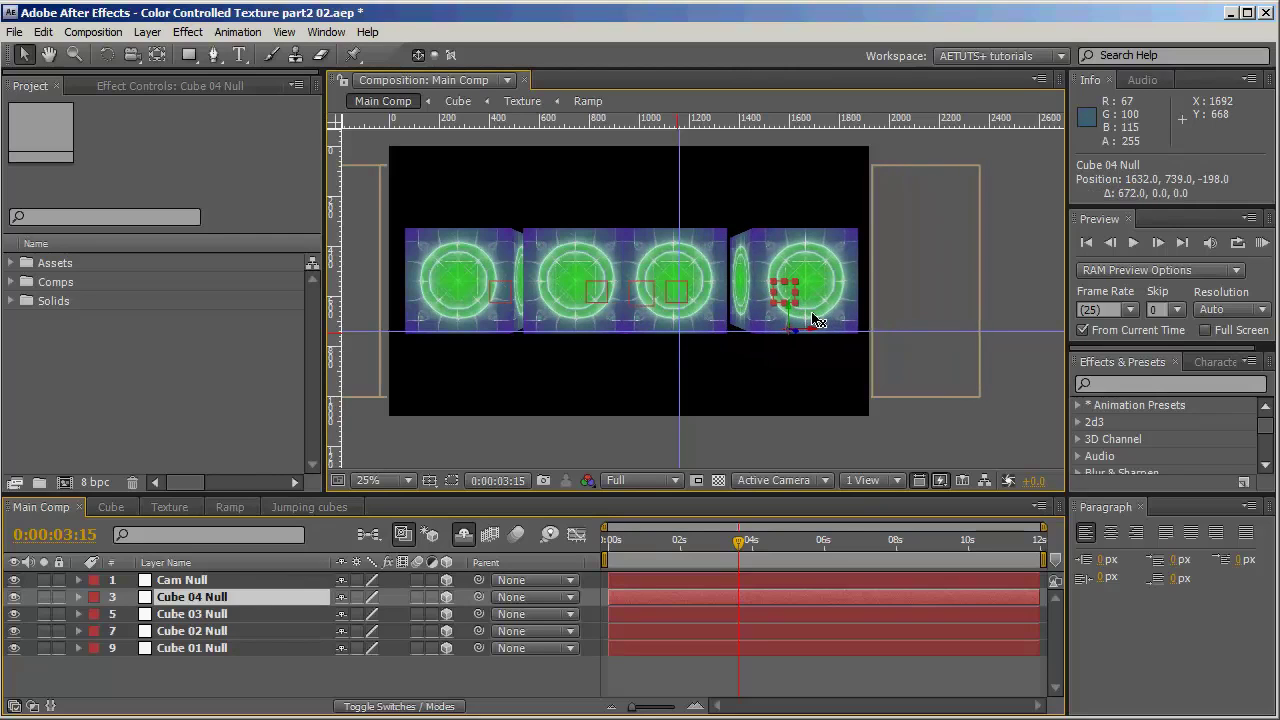
click(245, 613)
drag(690, 328, 703, 329)
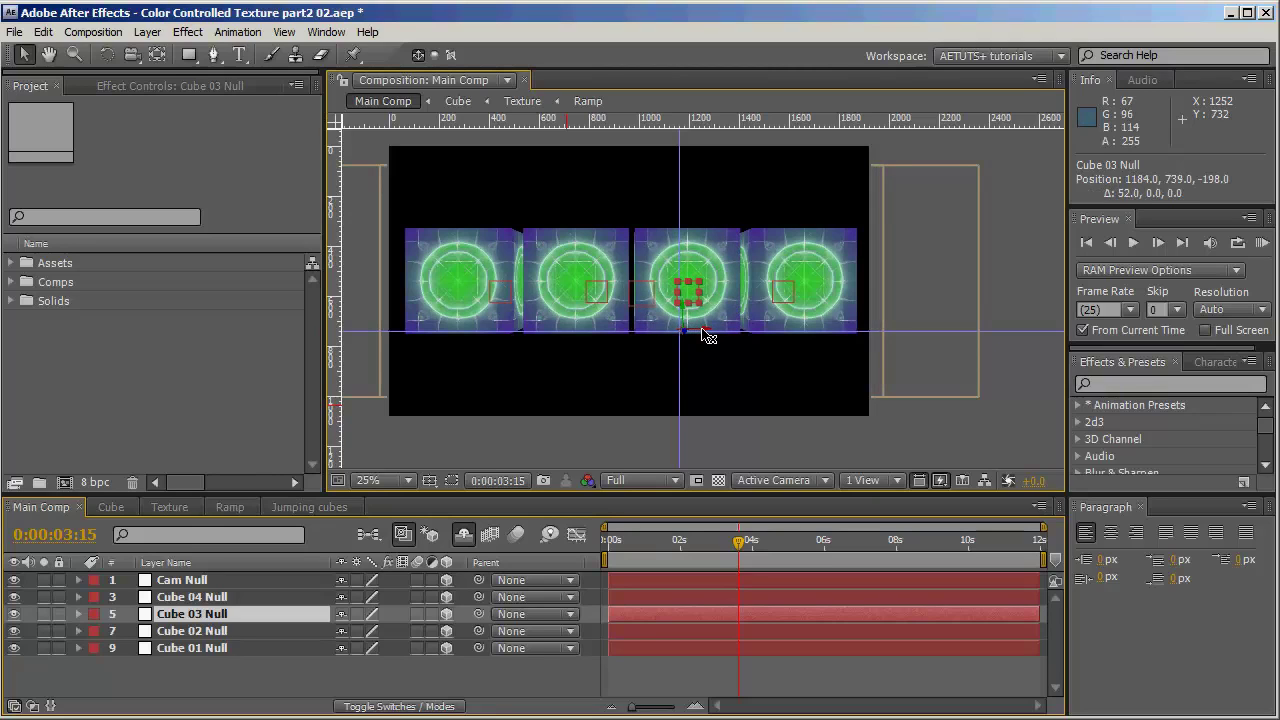
- Select all four cube nulls and move them down together by 96 along the Y axis
click(207, 598)
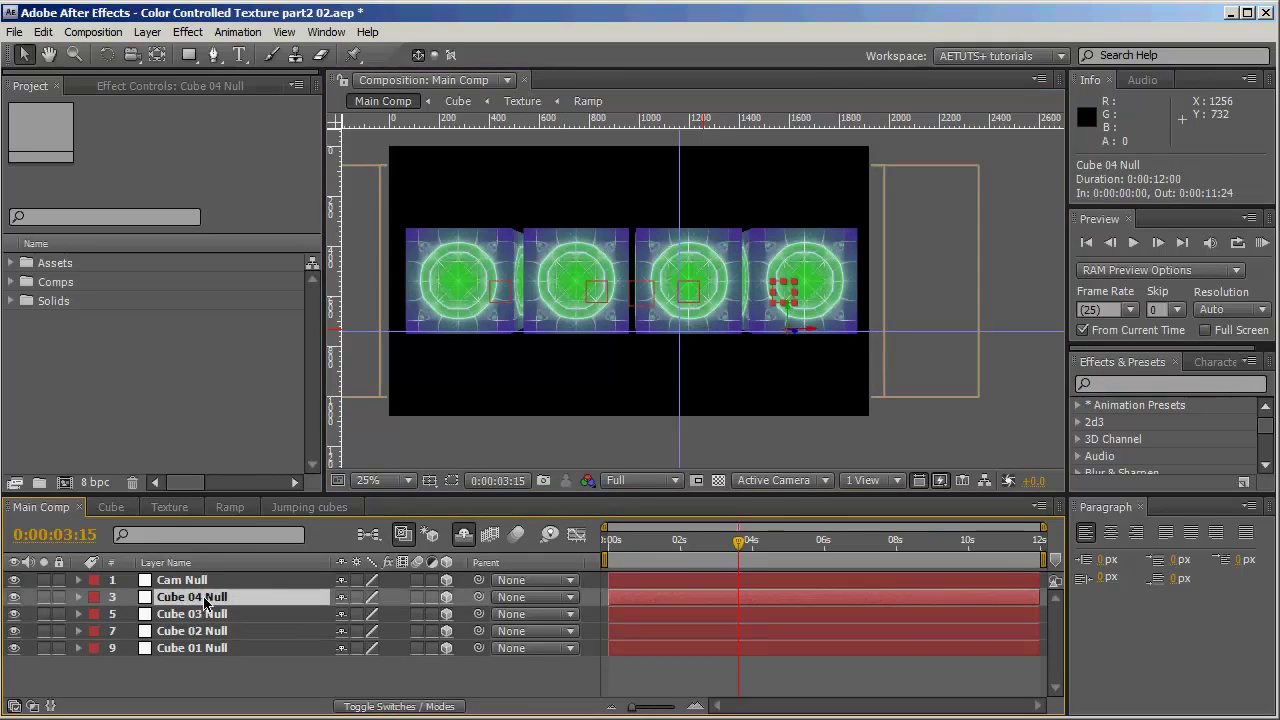
shift+click(215, 650)
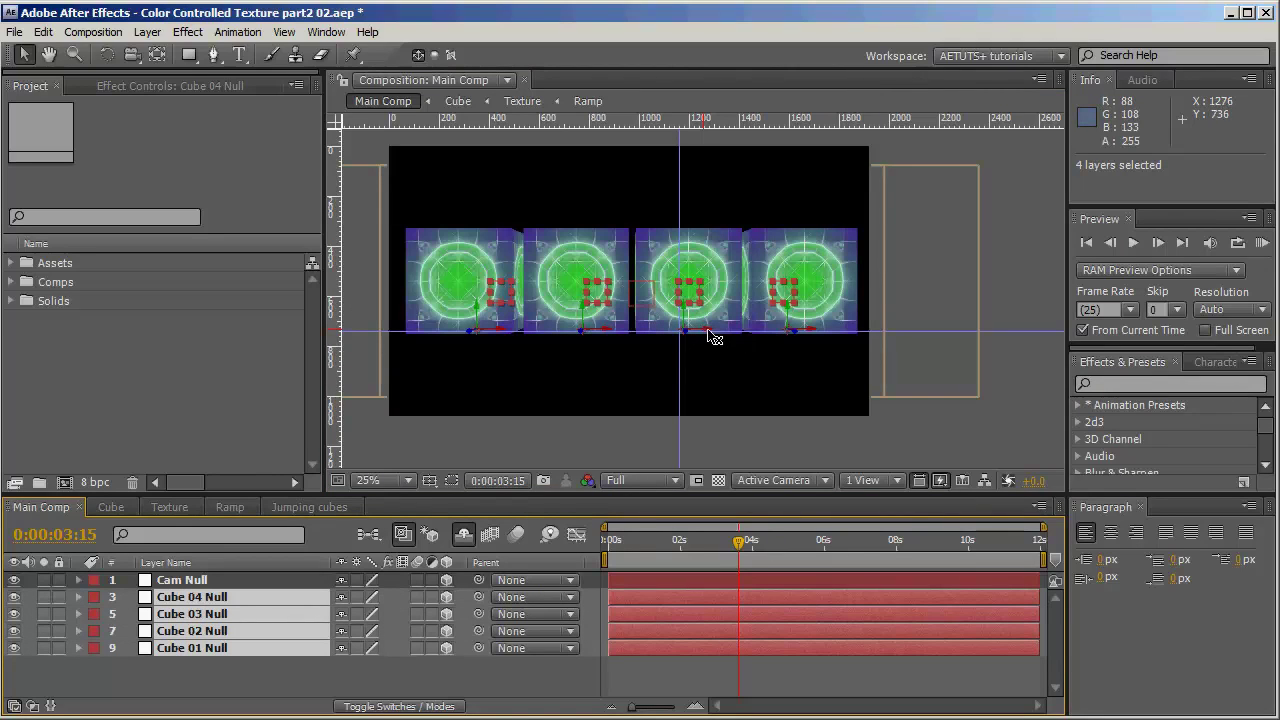
mouse_move(712, 335)
mouse_down()
mouse_move(686, 313)
mouse_move(689, 357)
mouse_move(689, 346)
mouse_up()
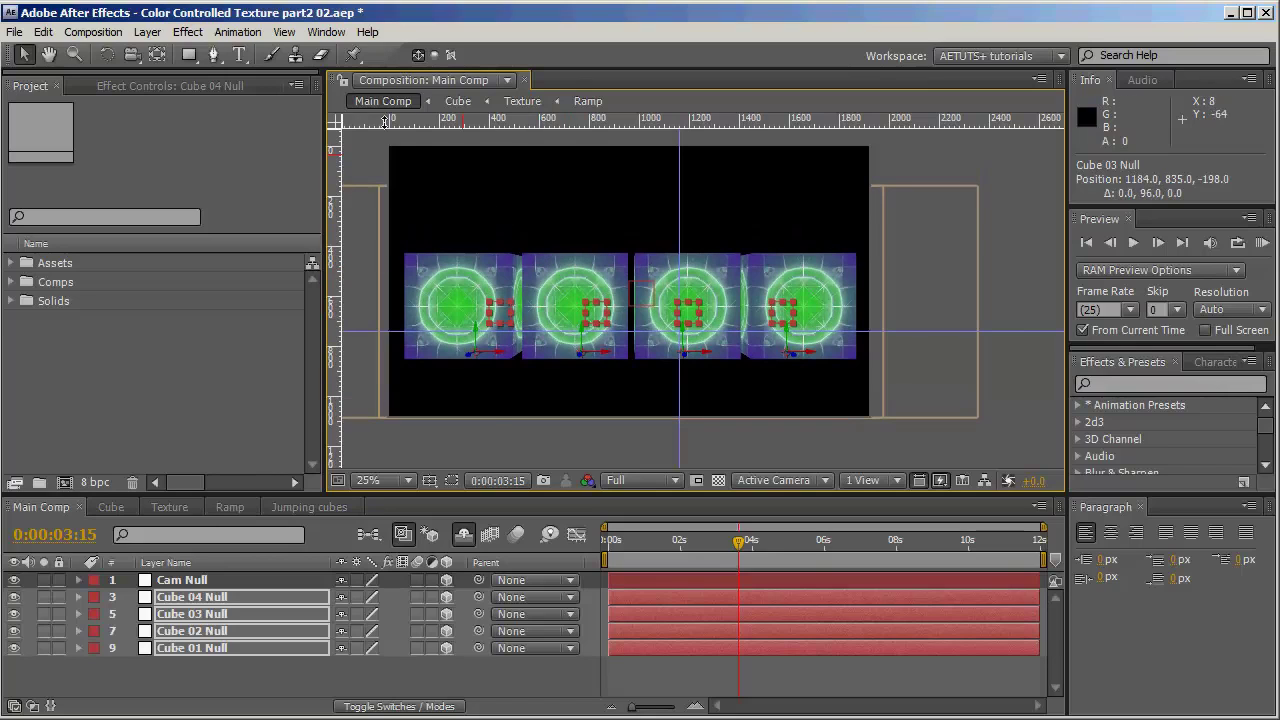
click(341, 674)
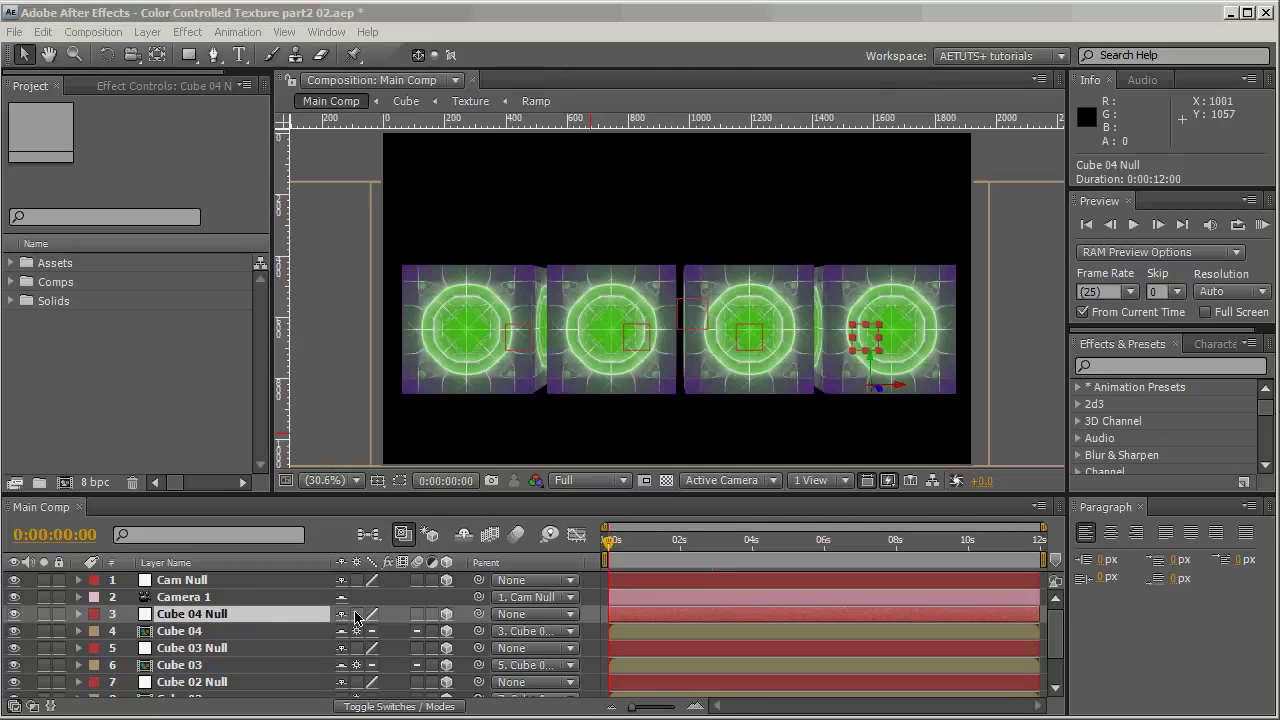
click(464, 536)
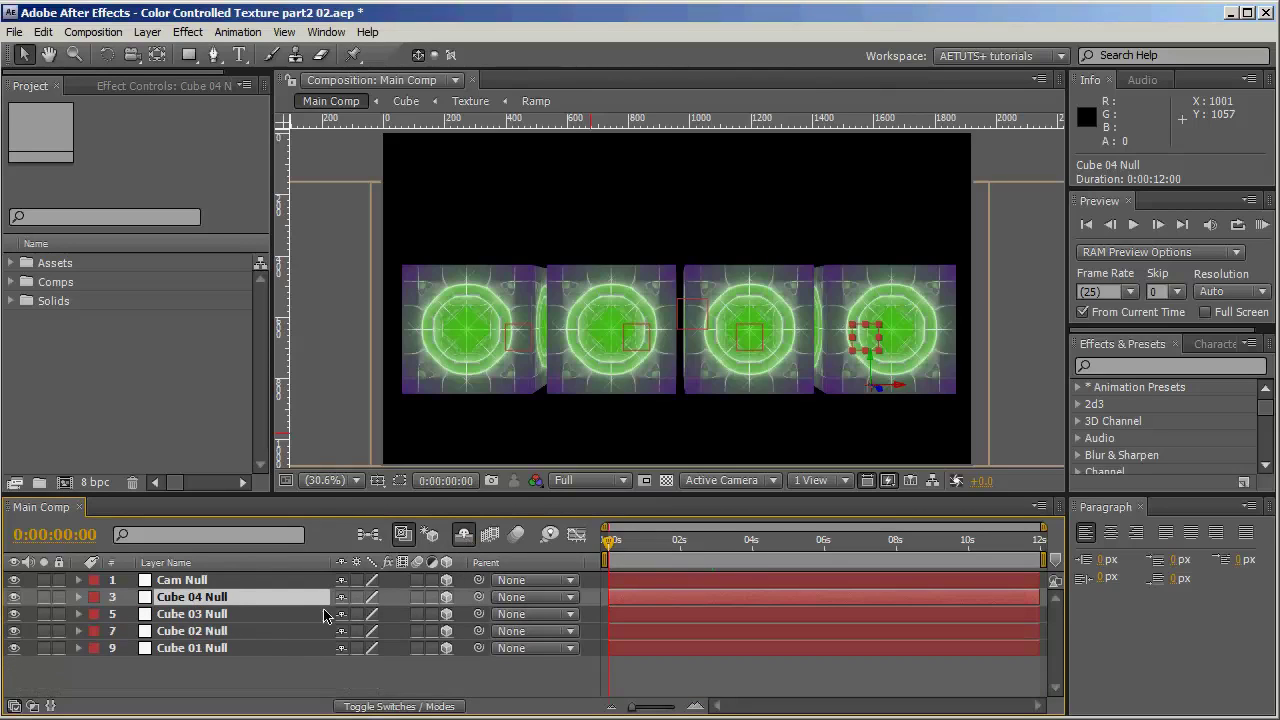
click(236, 686)
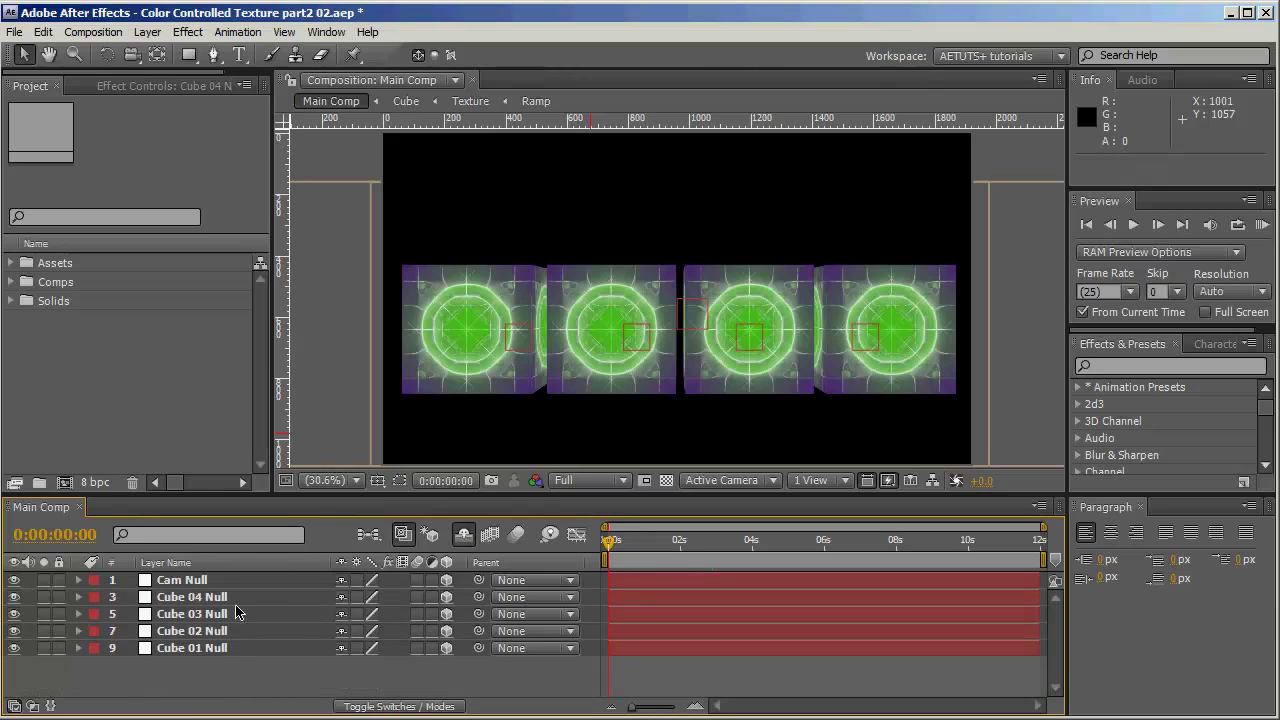
click(200, 580)
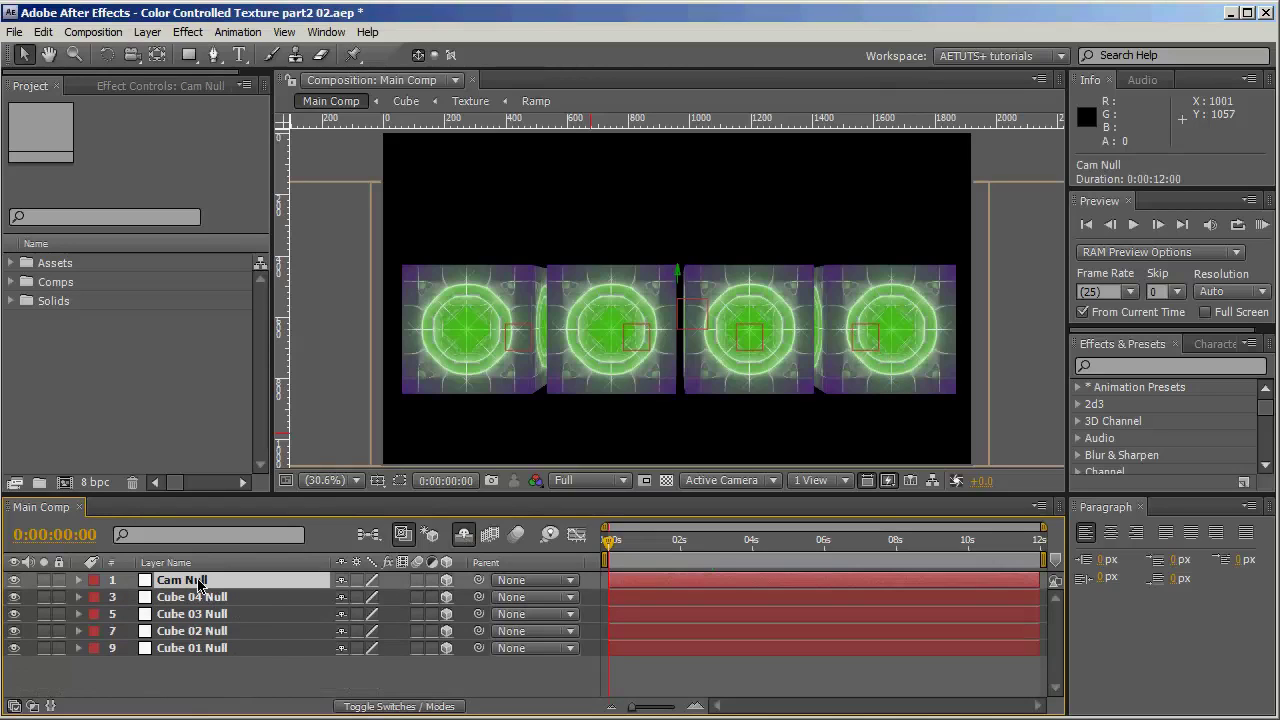
click(465, 538)
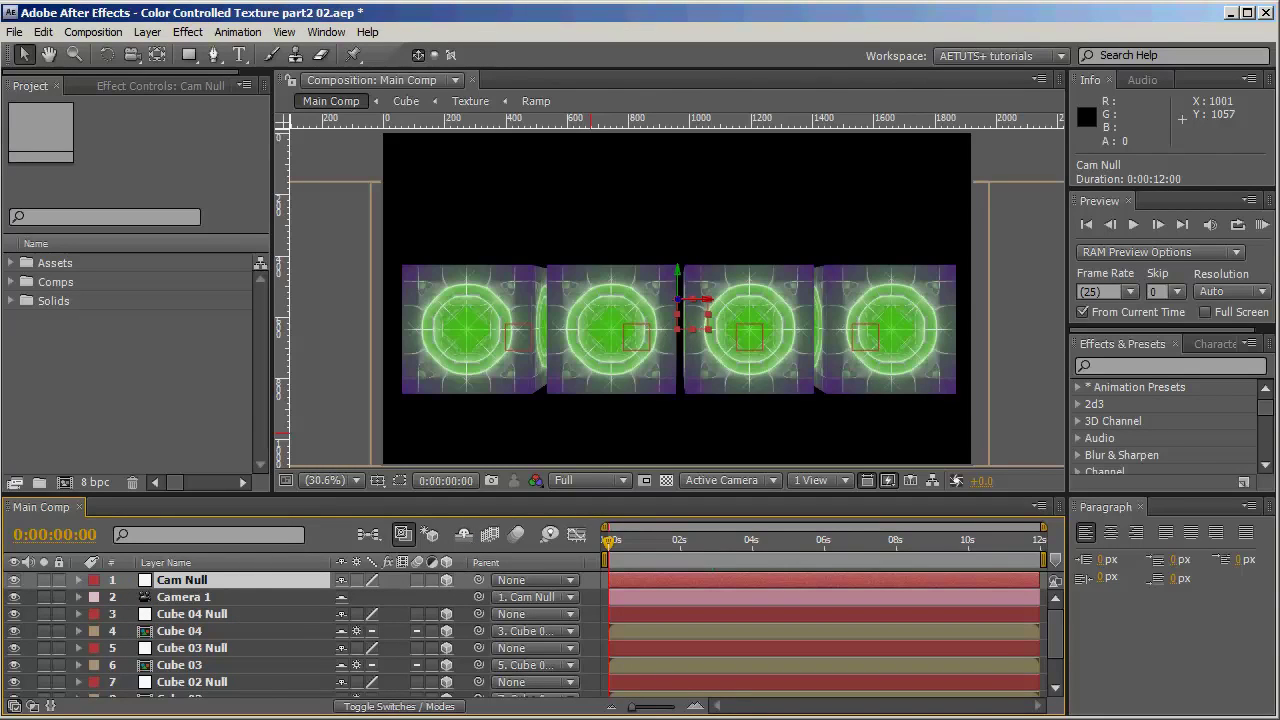
- Turn off visibility for Cam Null and for Cube 02, Cube 03, Cube 04 and their nulls, keeping Camera 1 visible
scroll(200, 637, down, 3)
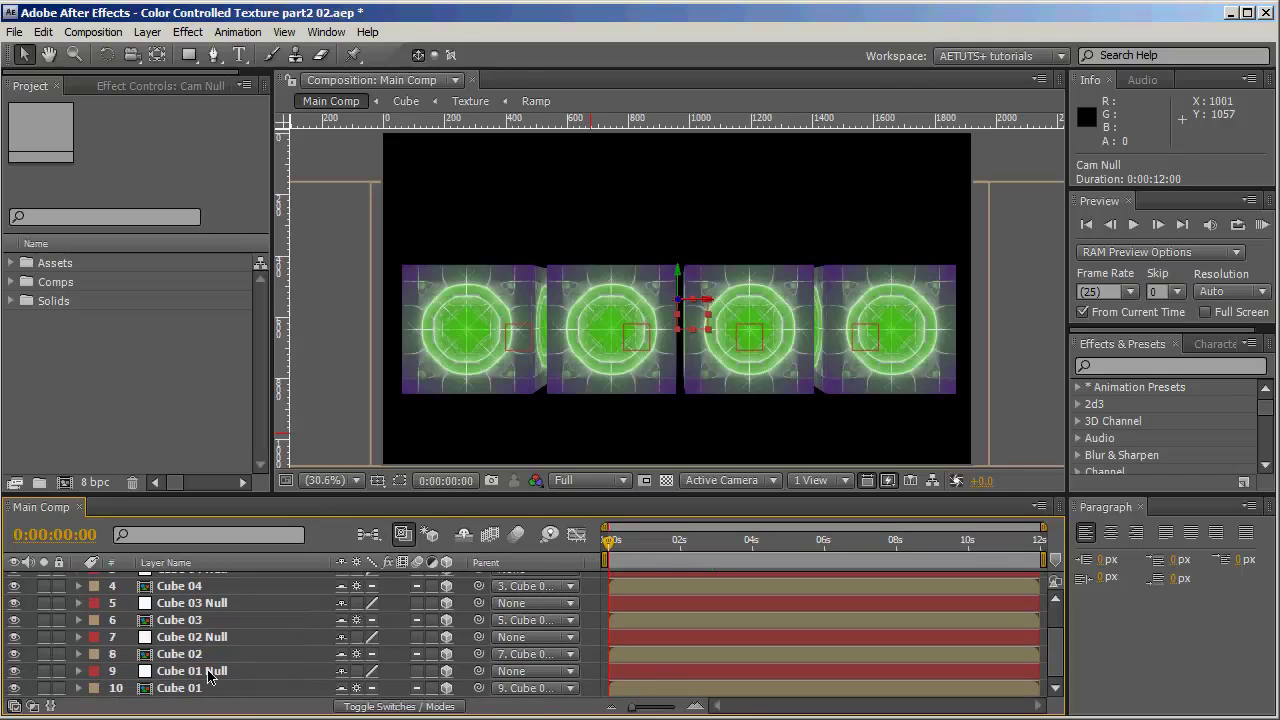
click(195, 654)
scroll(200, 645, up, 3)
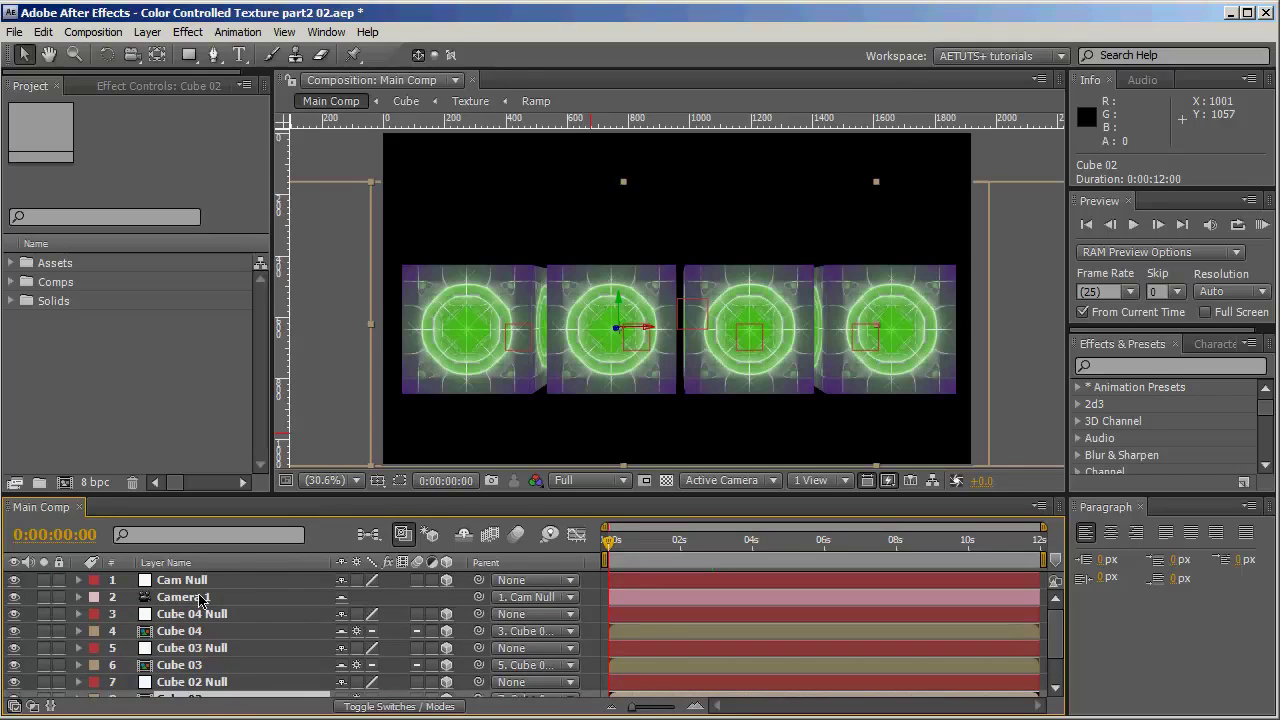
key(ctrl+a)
click(15, 584)
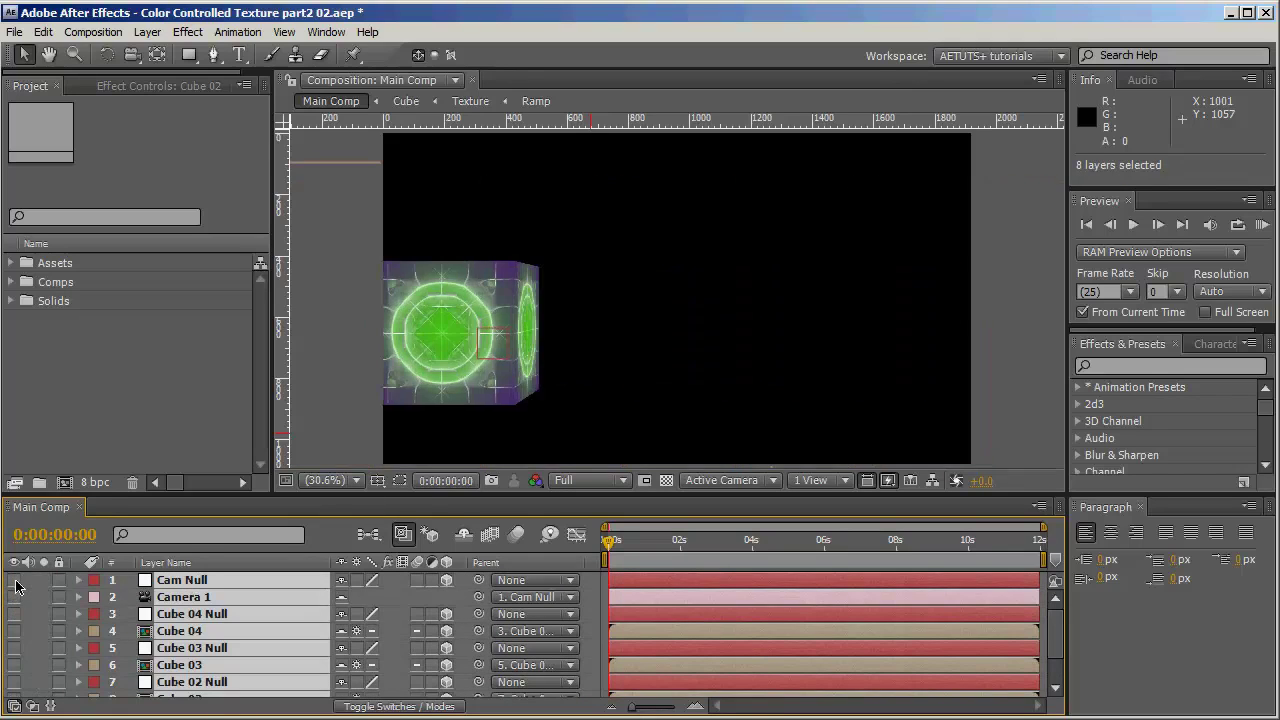
key(F2)
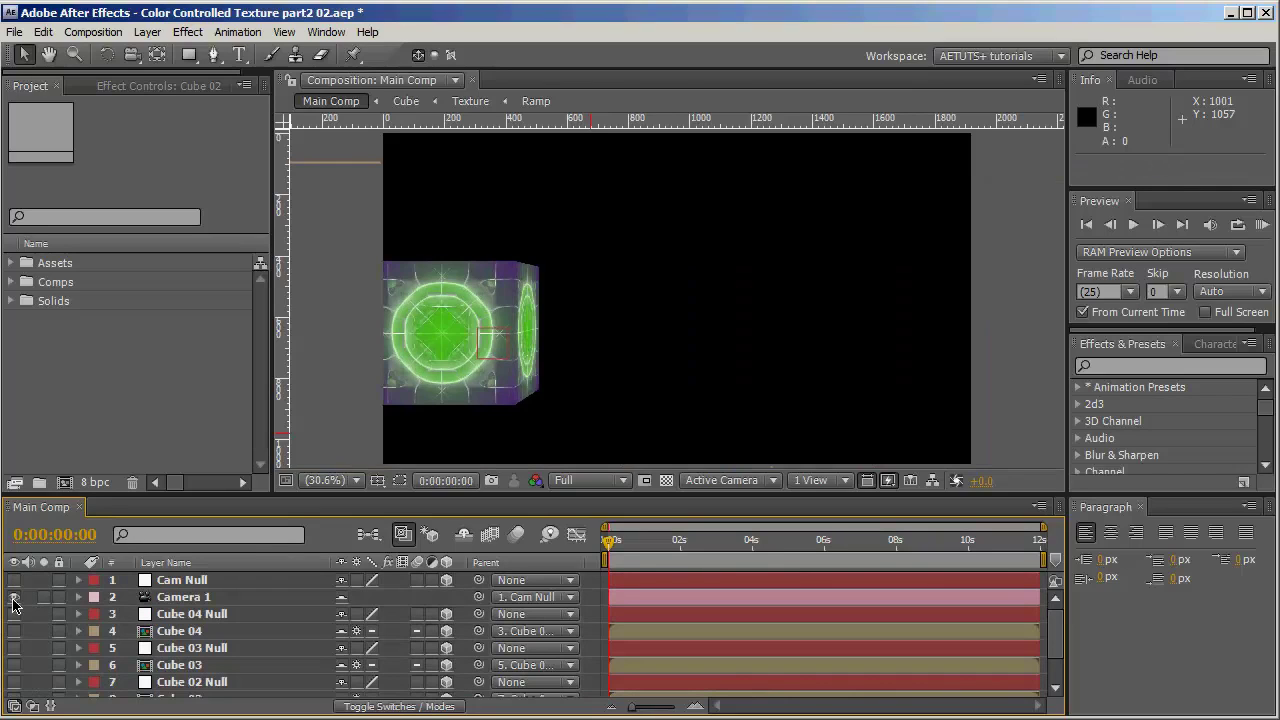
click(13, 598)
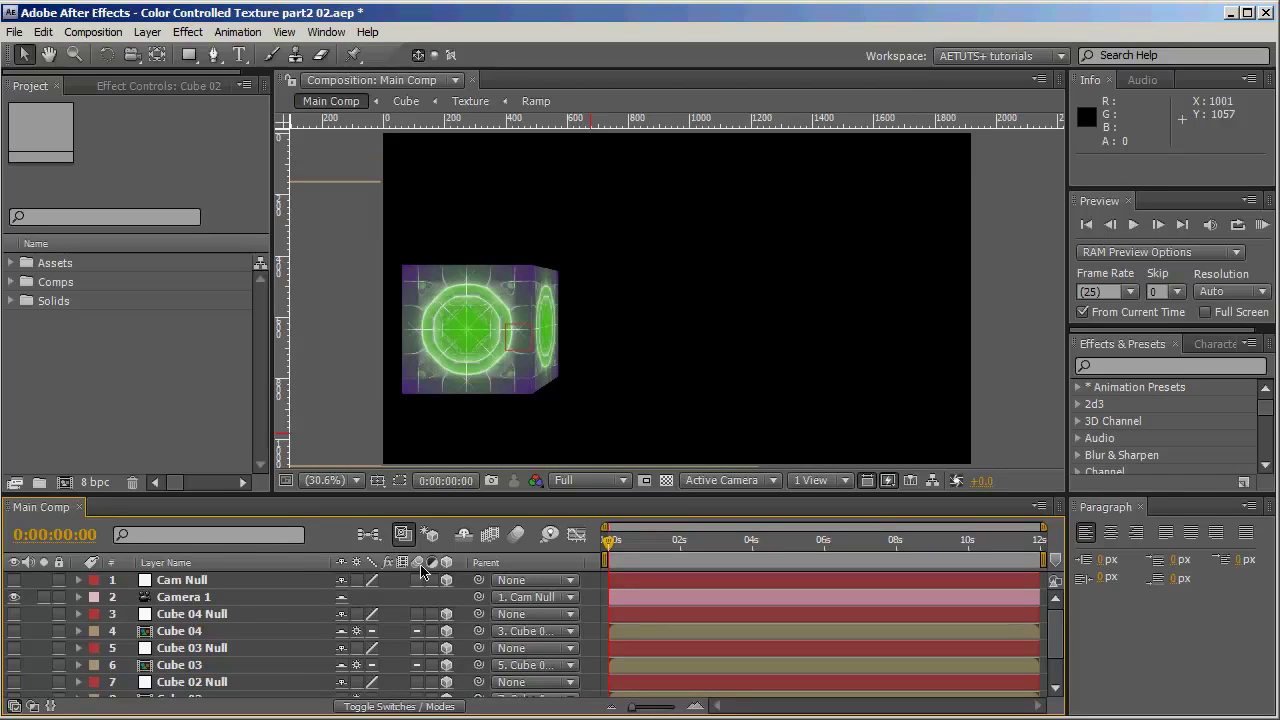
- Mark Cam Null and the Cube 02, Cube 03 and Cube 04 nulls as shy and hide all shy layers
click(464, 537)
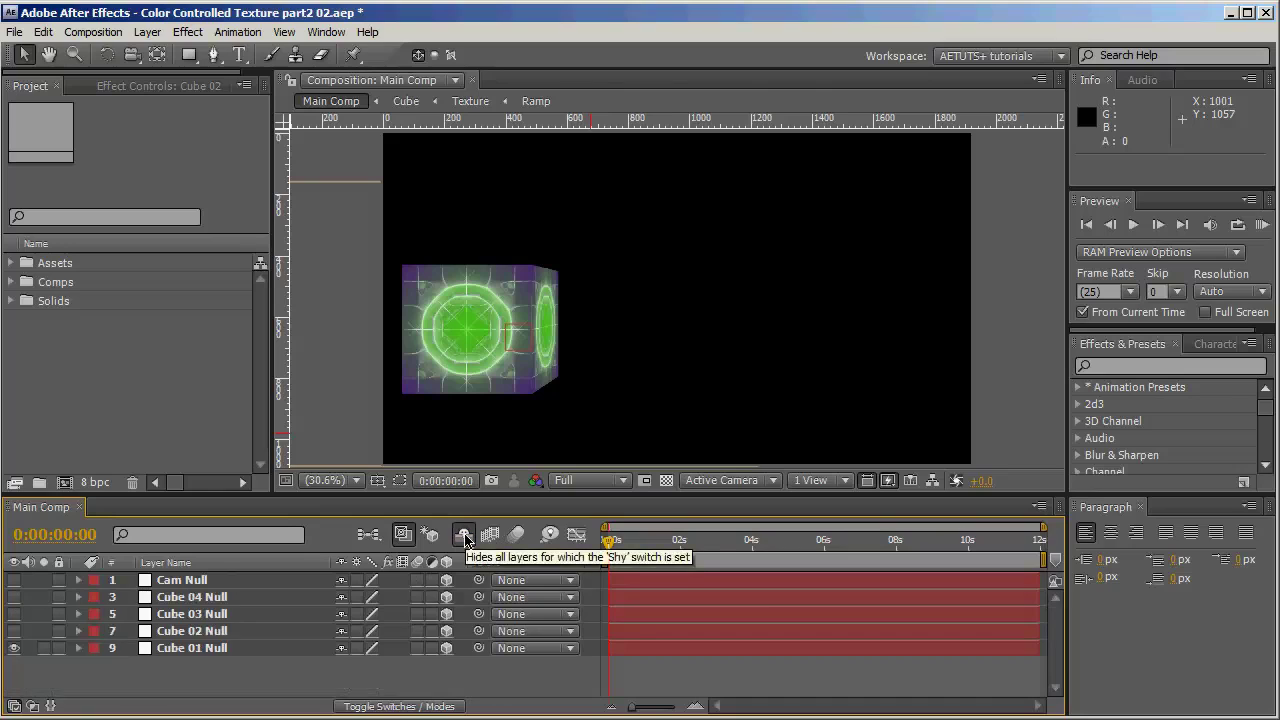
click(185, 631)
shift+click(190, 580)
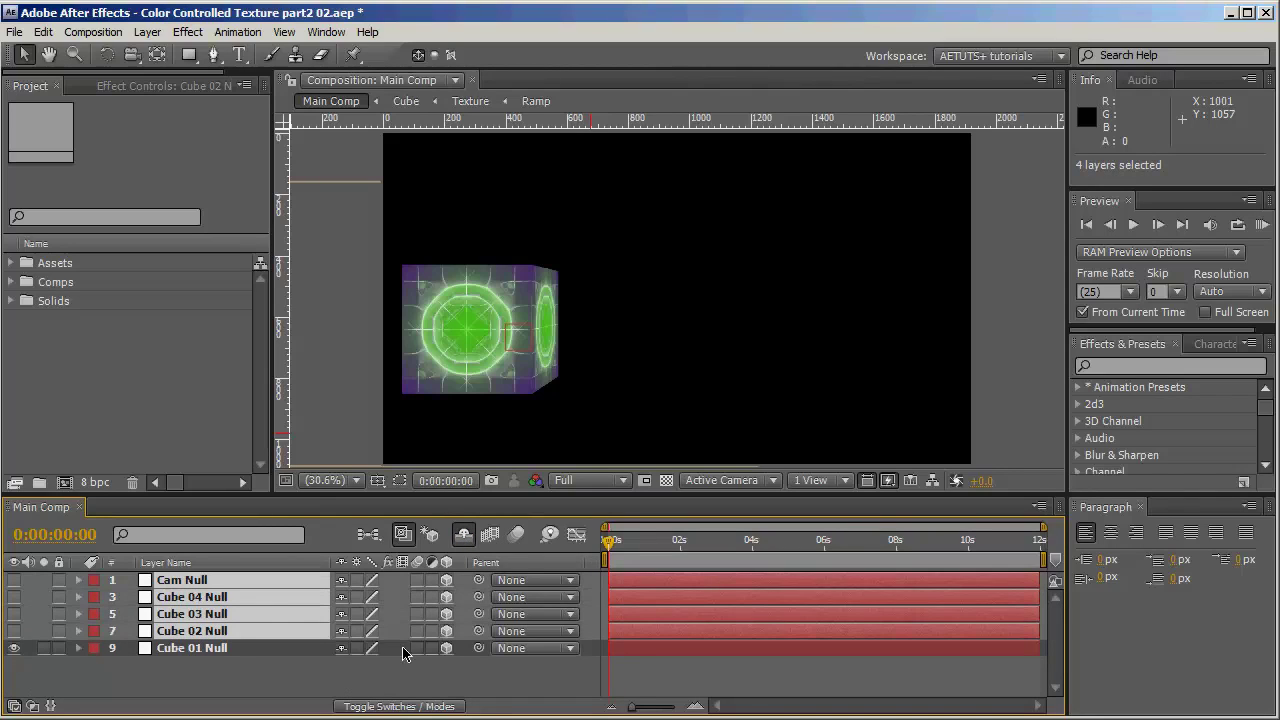
click(341, 631)
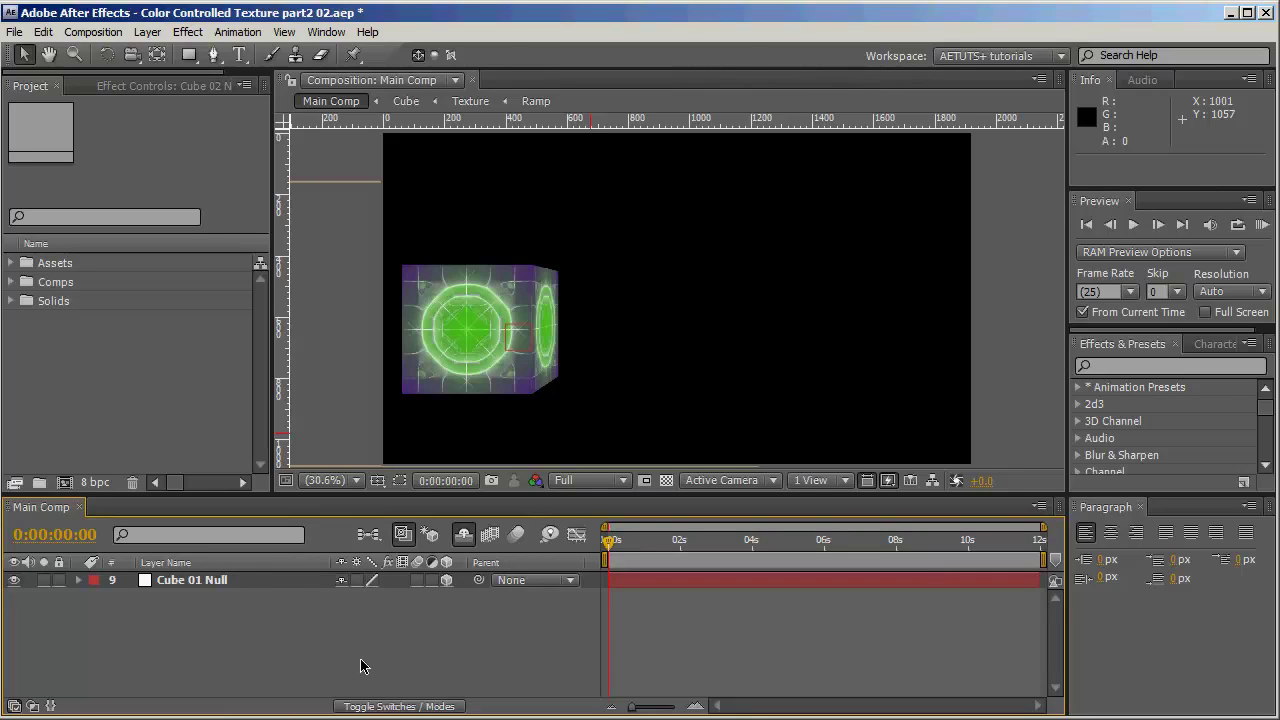
- Reveal only the Position and Scale properties of Cube 01 Null in the timeline
click(222, 584)
key(p)
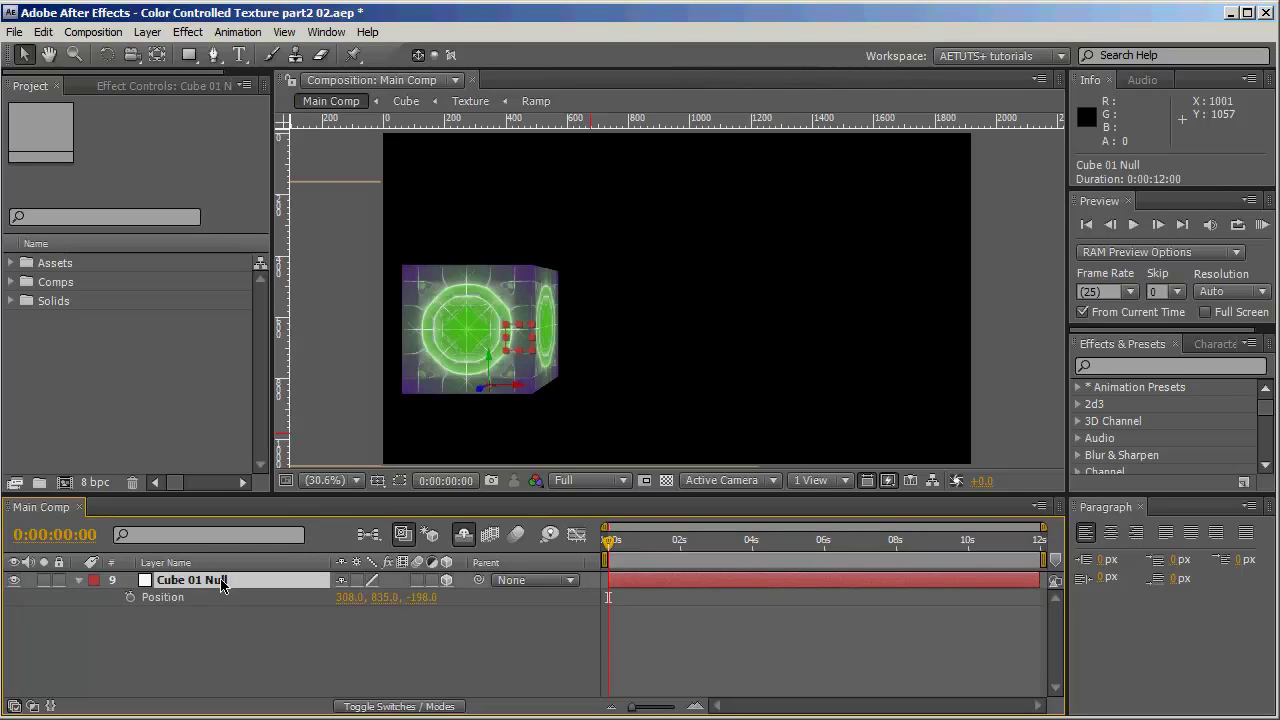
key(shift+s)
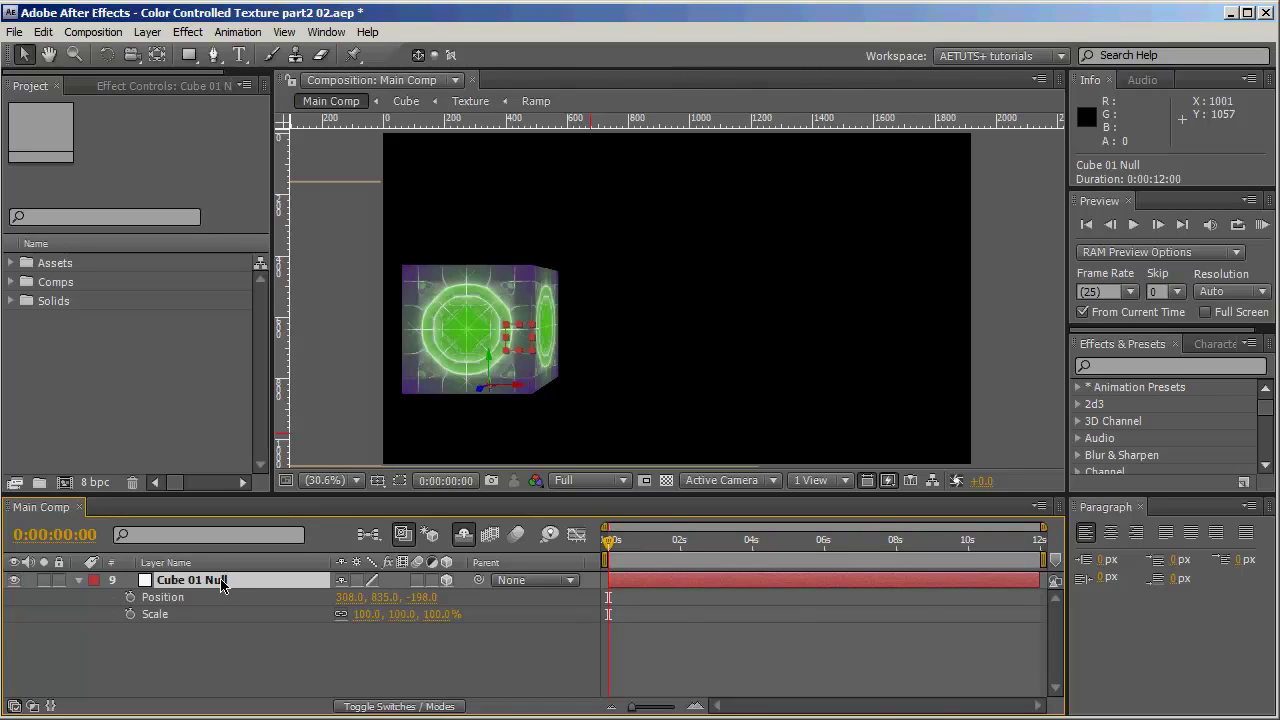
click(312, 678)
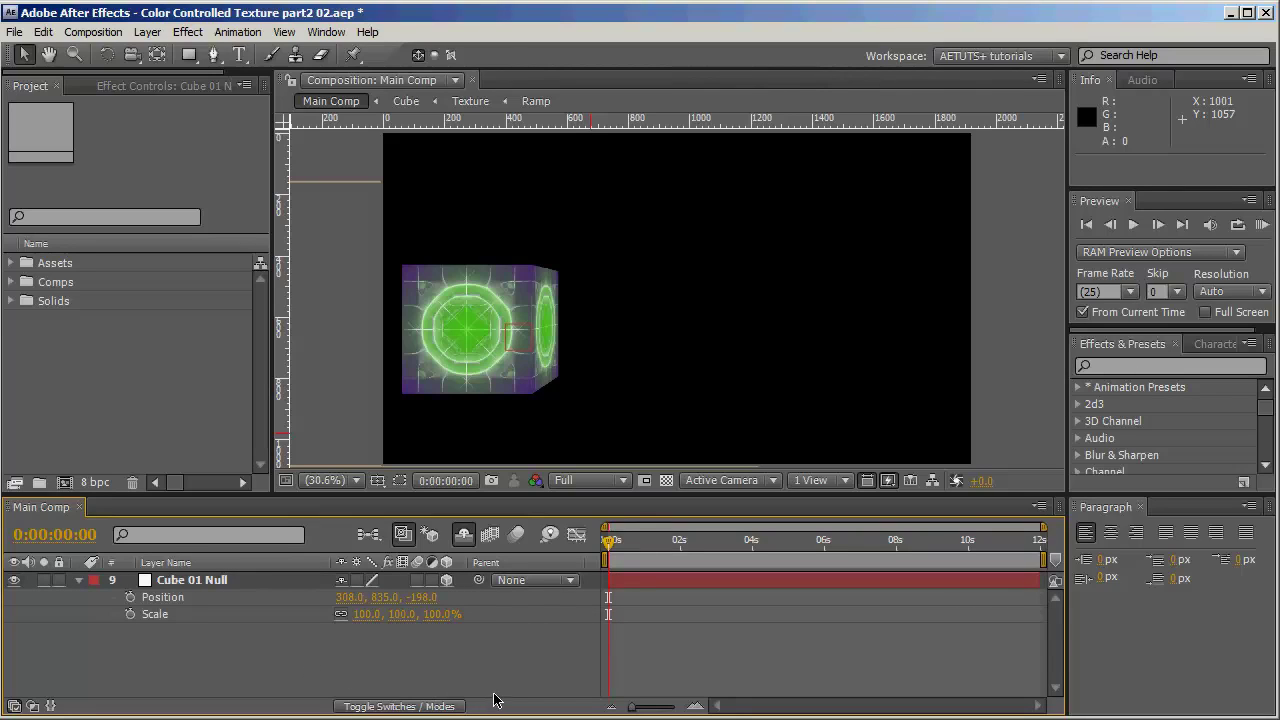
- Copy the bouncing ball Position expression from the forum thread in Firefox and apply it to Cube 01 Null's Position in After Effects
key(alt+Tab)
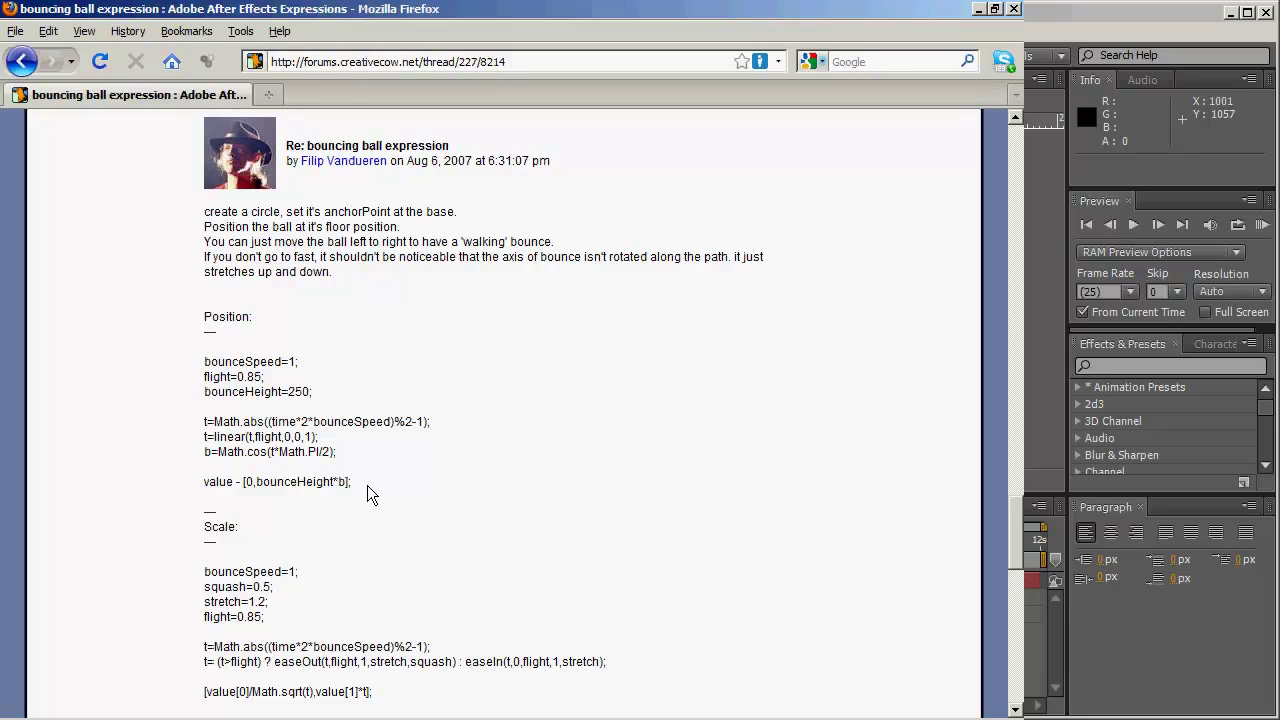
drag(364, 483, 206, 362)
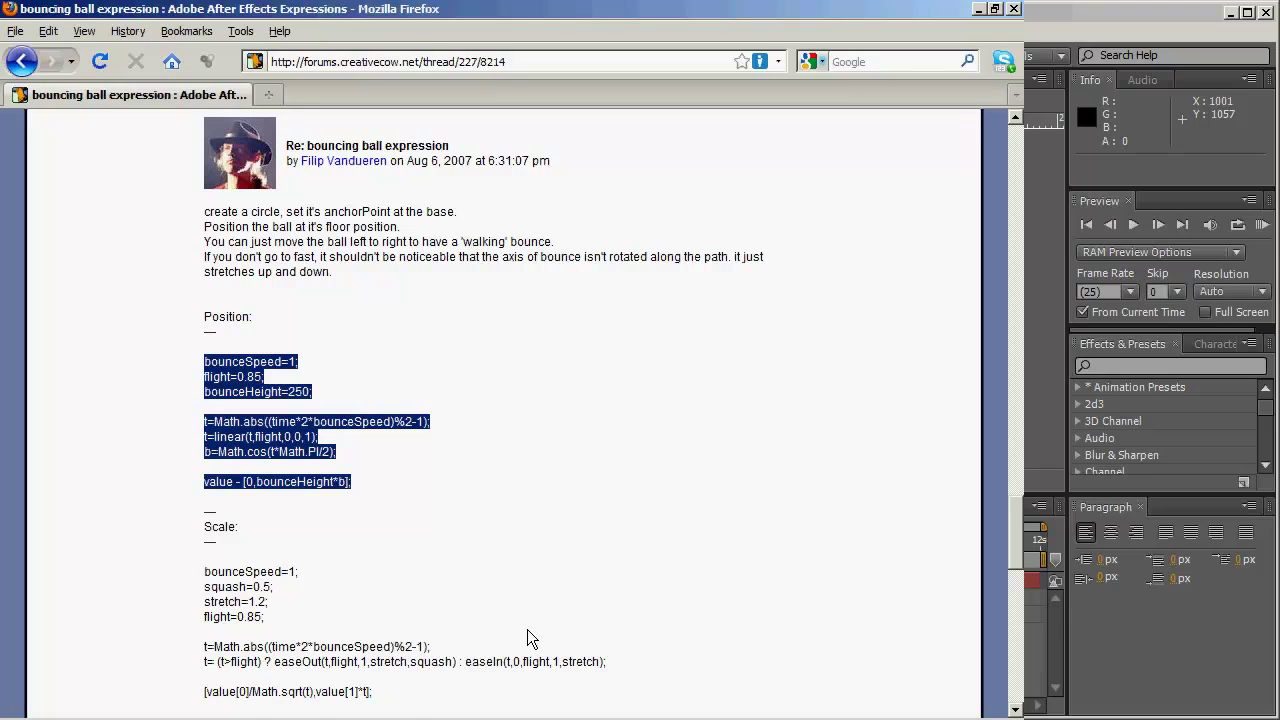
click(981, 9)
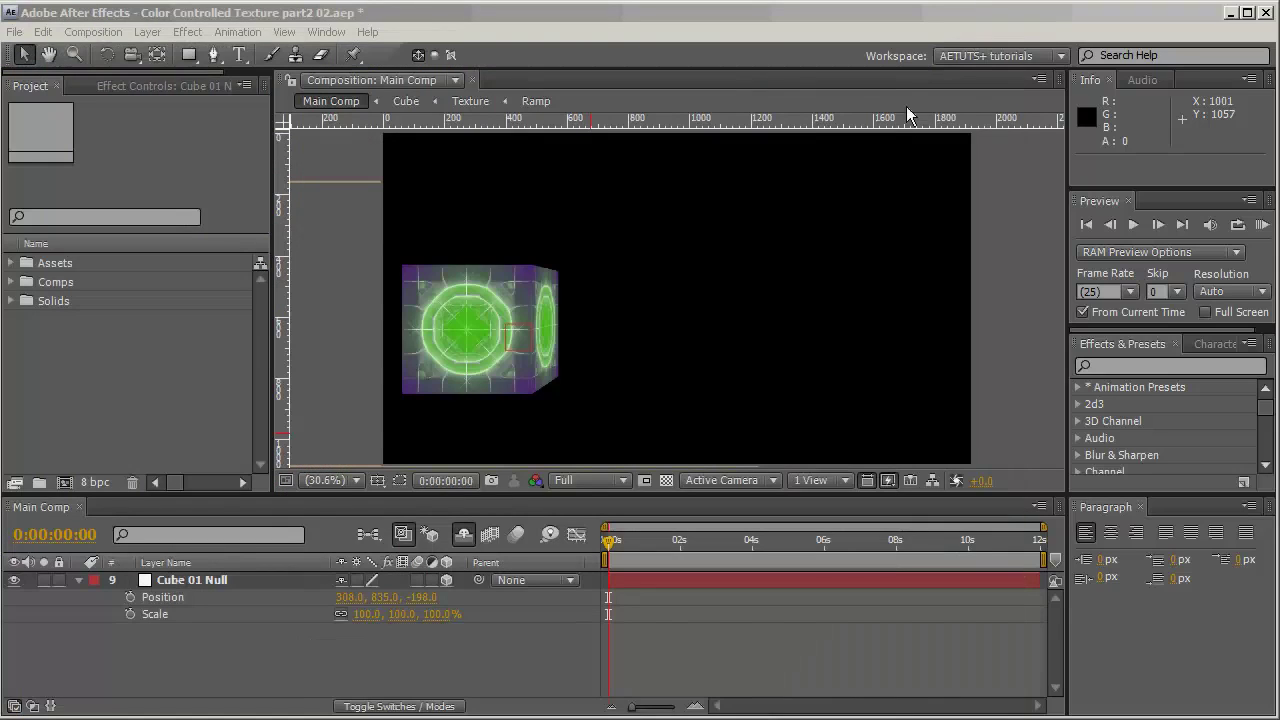
alt+click(130, 598)
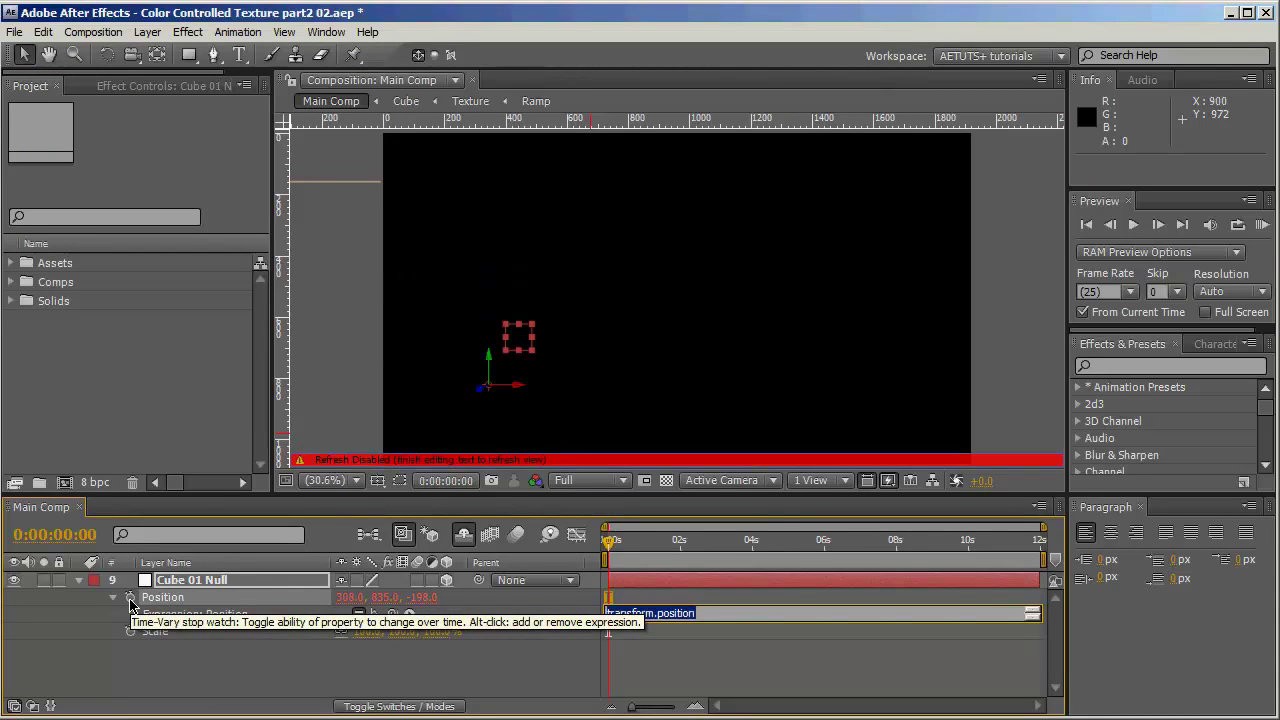
key(ctrl+v)
key(KP_Enter)
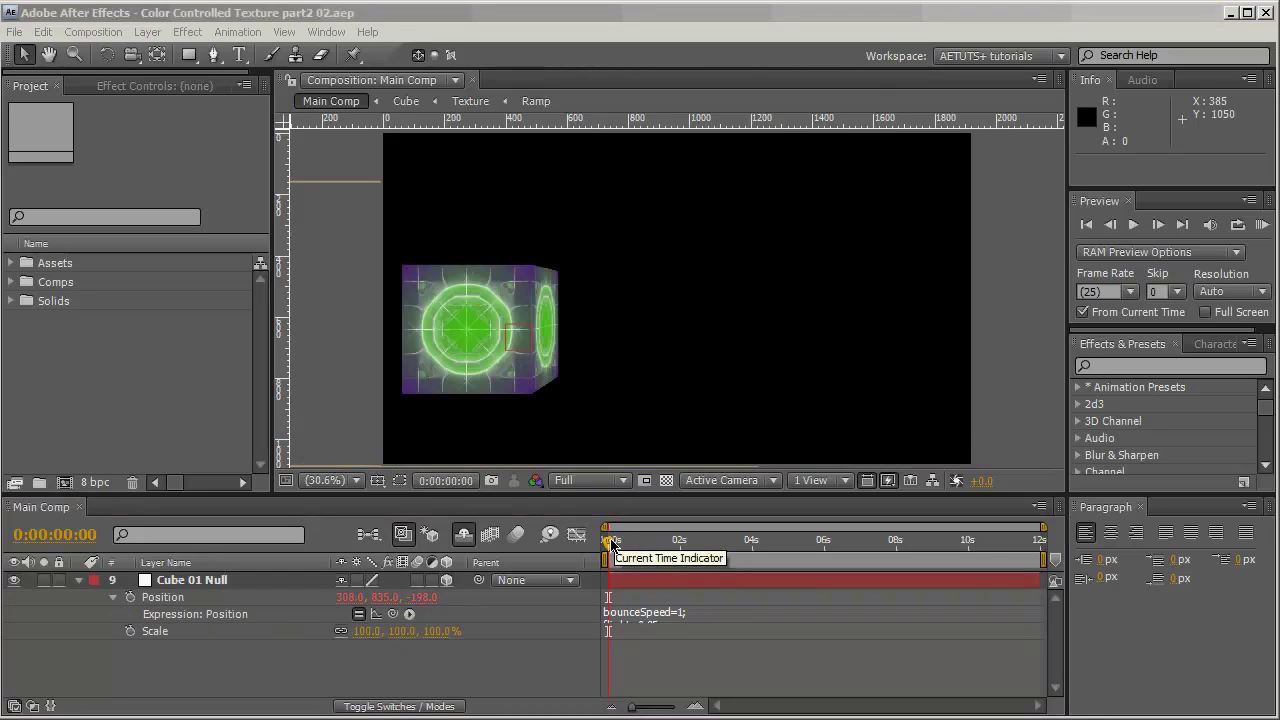
mouse_move(612, 545)
mouse_down()
mouse_move(783, 545)
mouse_move(600, 543)
mouse_up()
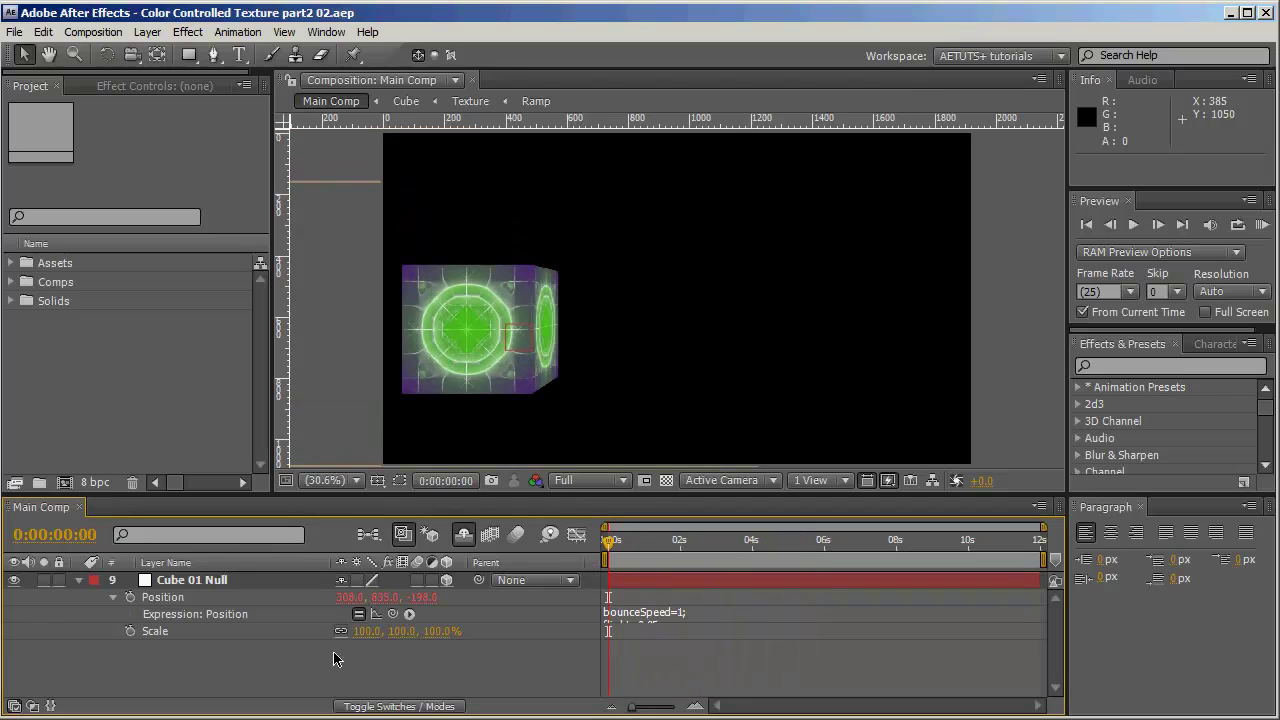
- Copy the bouncing ball Scale expression from the forum thread in Firefox, apply it to Cube 01 Null's Scale in After Effects, and scrub through the bounce
key(alt+Tab)
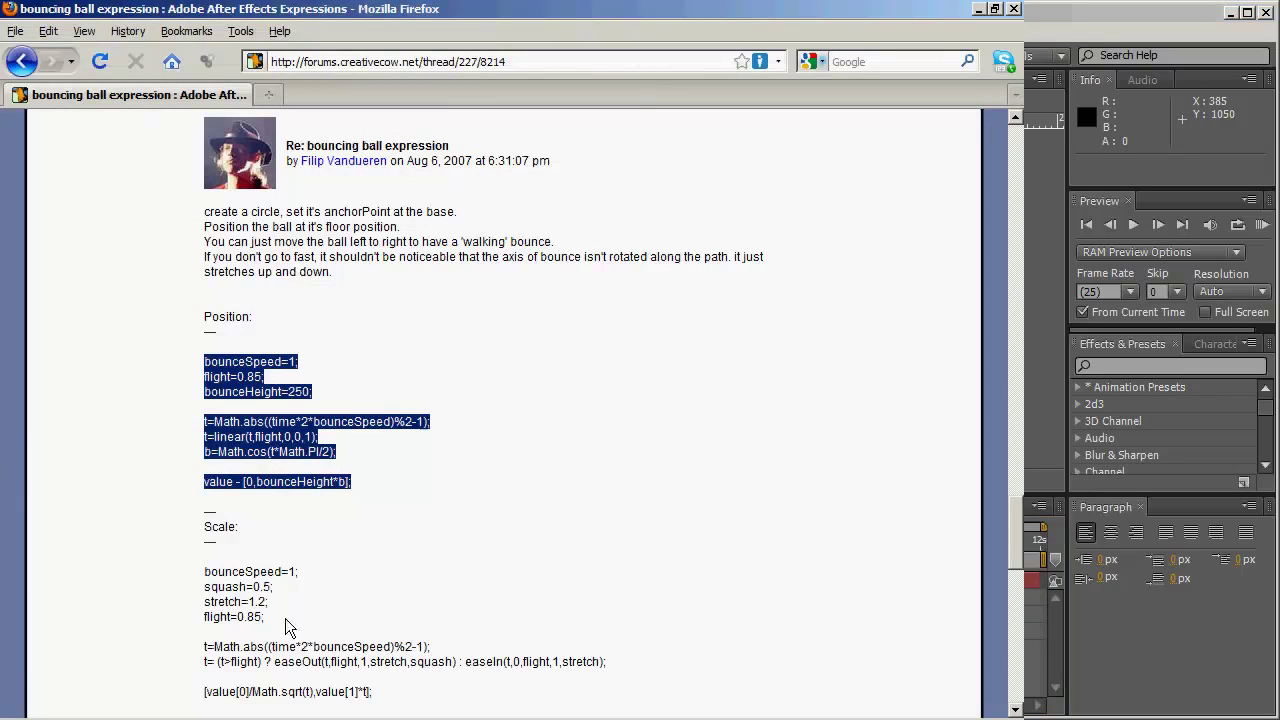
scroll(319, 608, down, 1)
drag(387, 640, 206, 525)
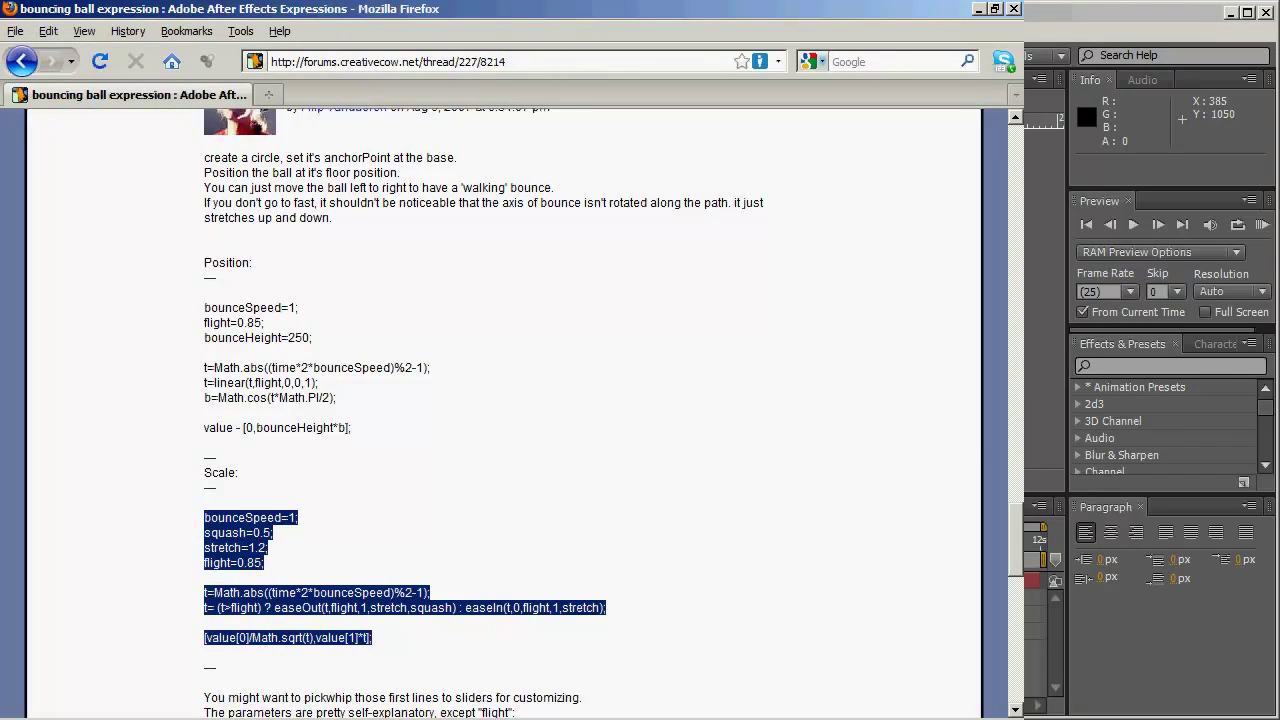
key(alt+Tab)
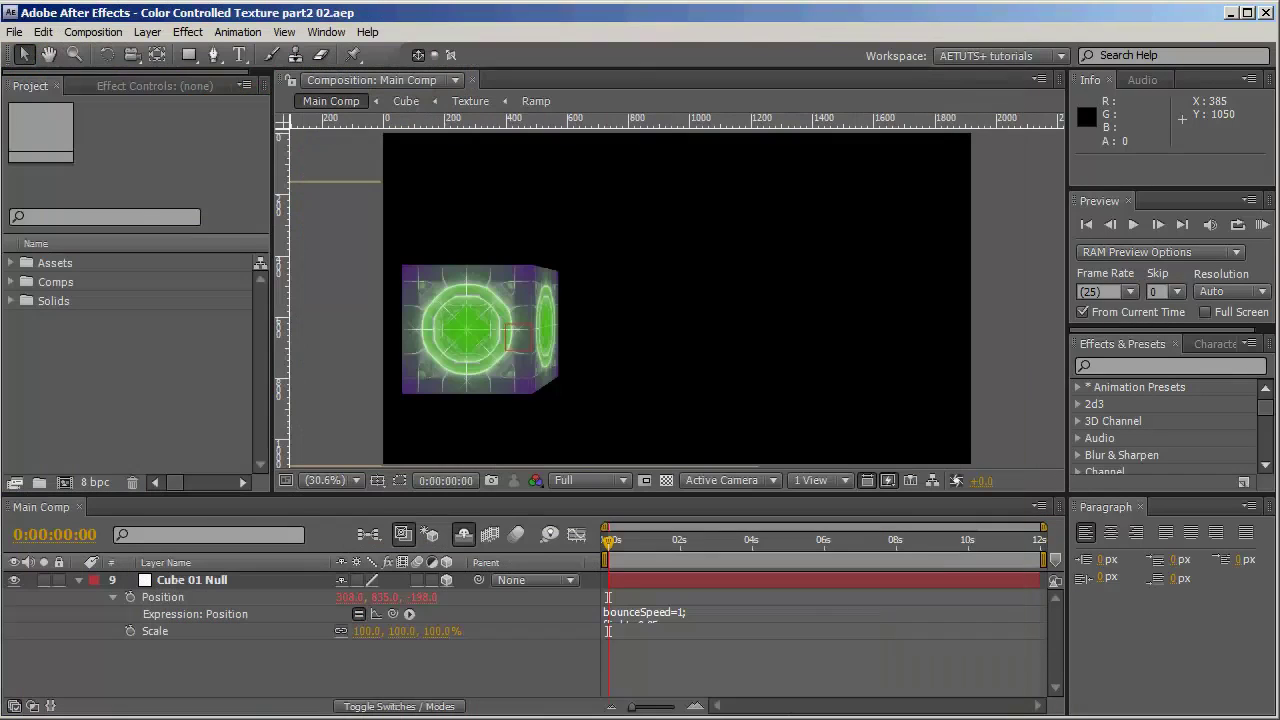
alt+click(130, 631)
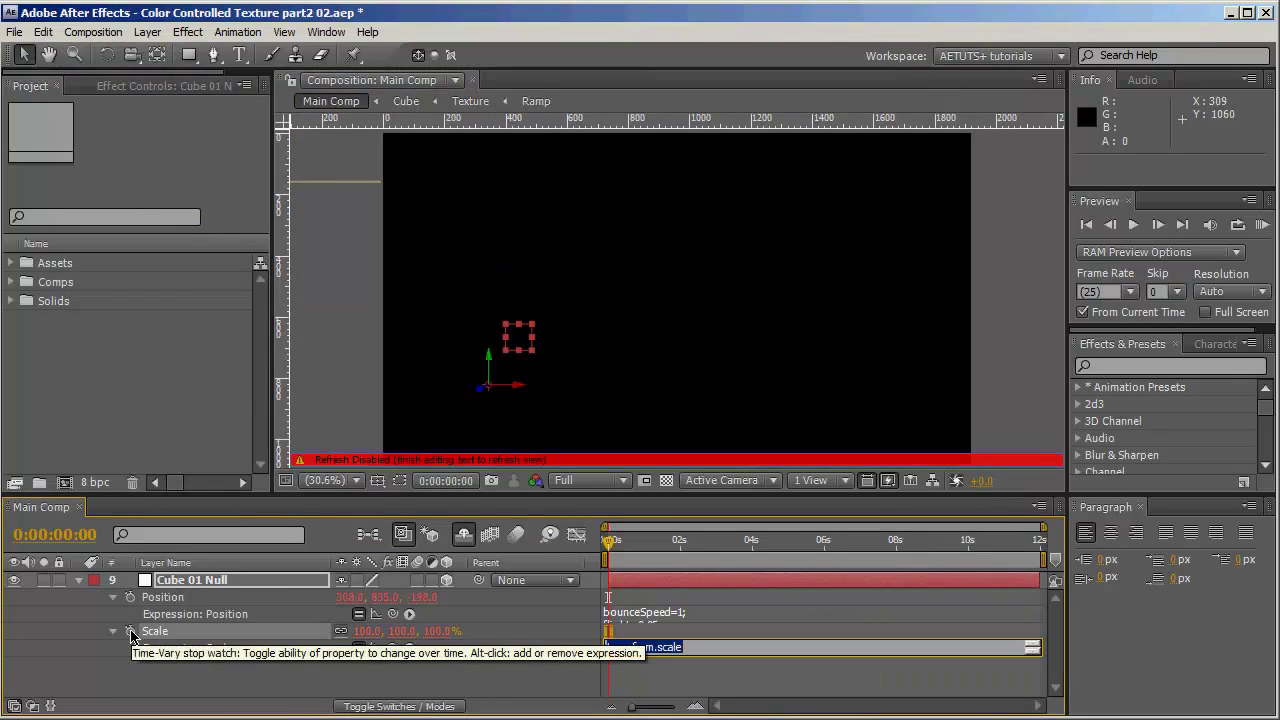
text([value[0]/Math.sqrt(t),value[1]*t];)
click(462, 692)
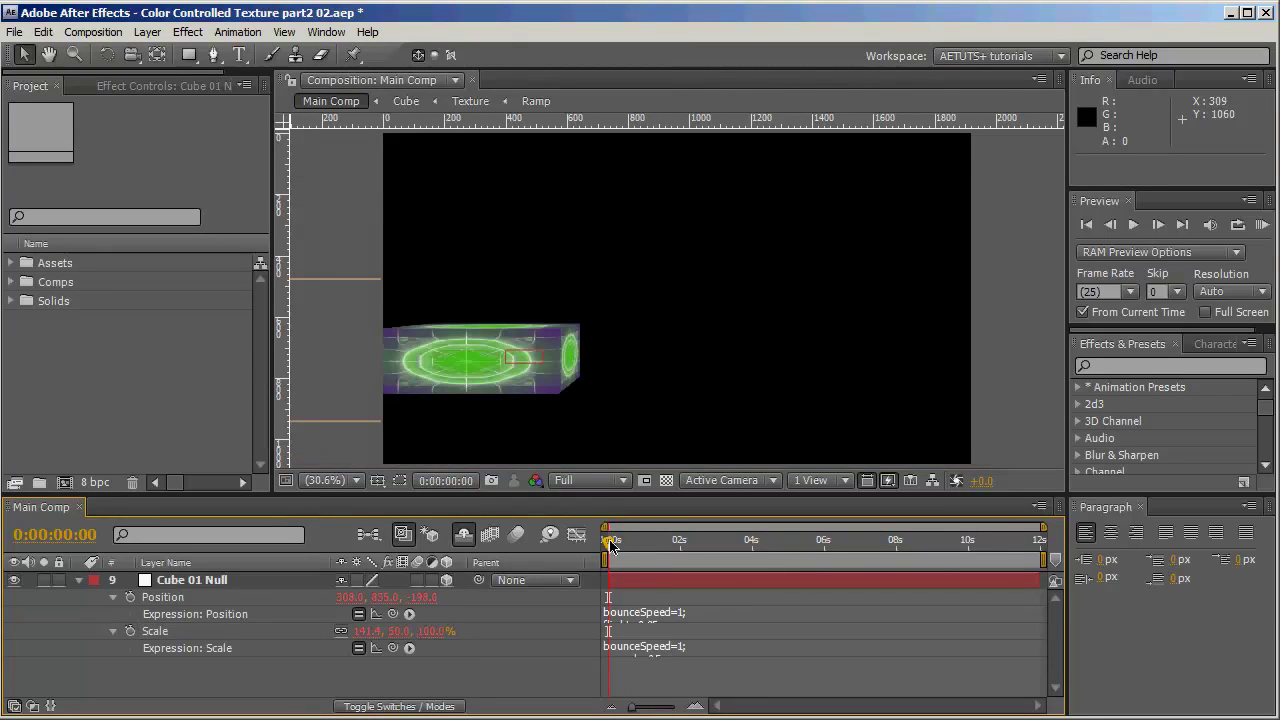
click(614, 543)
mouse_move(614, 543)
mouse_down()
mouse_move(737, 541)
mouse_move(638, 545)
mouse_move(658, 556)
mouse_move(663, 545)
mouse_move(843, 550)
mouse_move(623, 533)
mouse_up()
drag(617, 537, 734, 540)
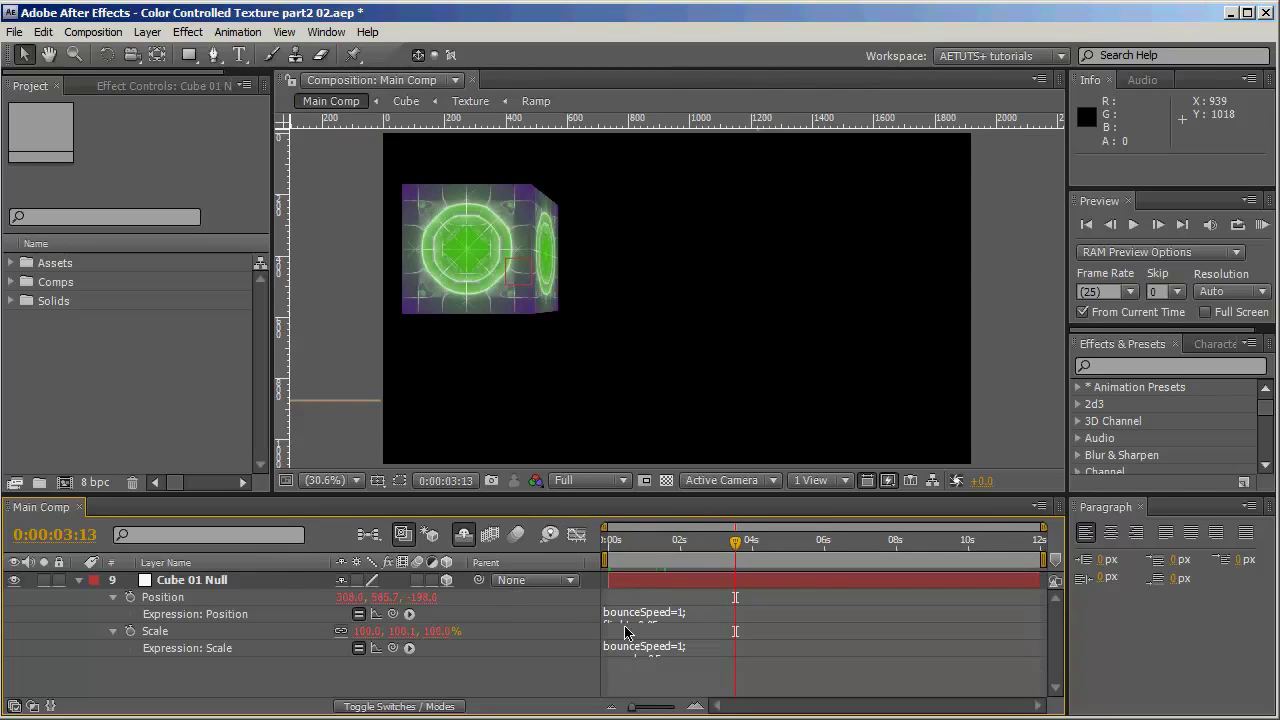
- Expand the Position and Scale expression fields in the maximized timeline and examine the bounceHeight, squash and stretch variables
key(grave)
drag(726, 196, 752, 523)
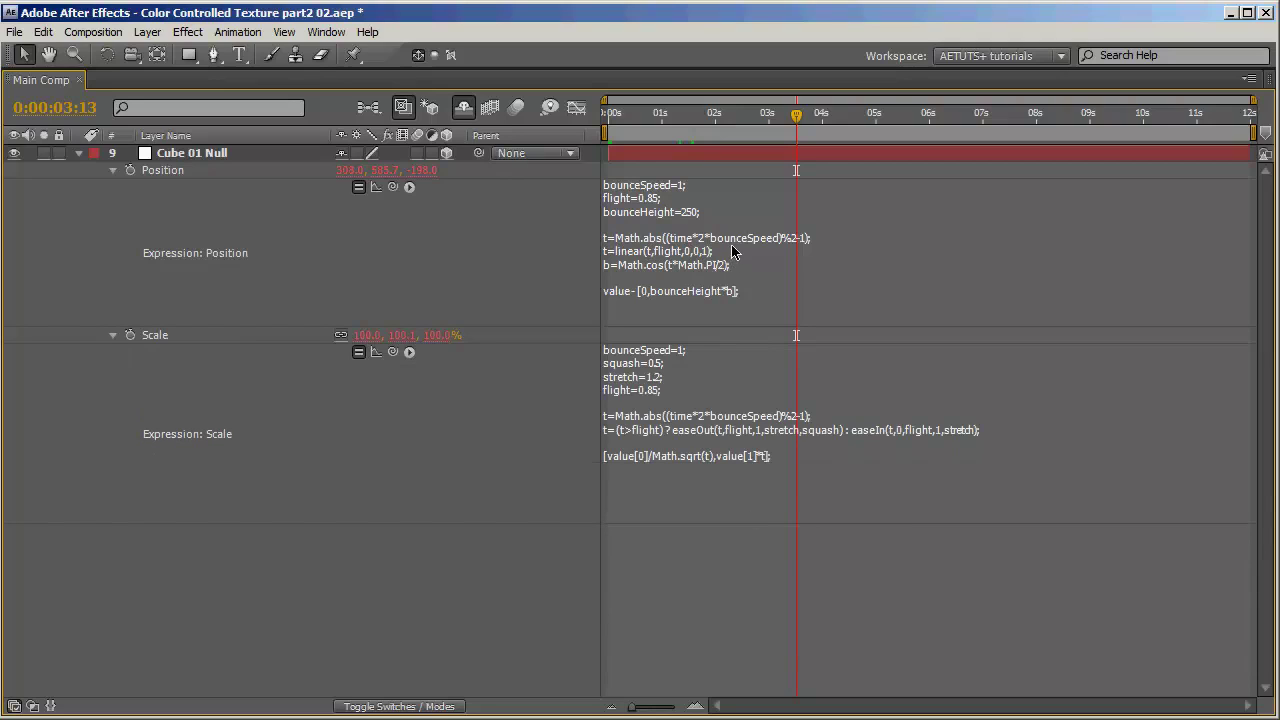
click(676, 218)
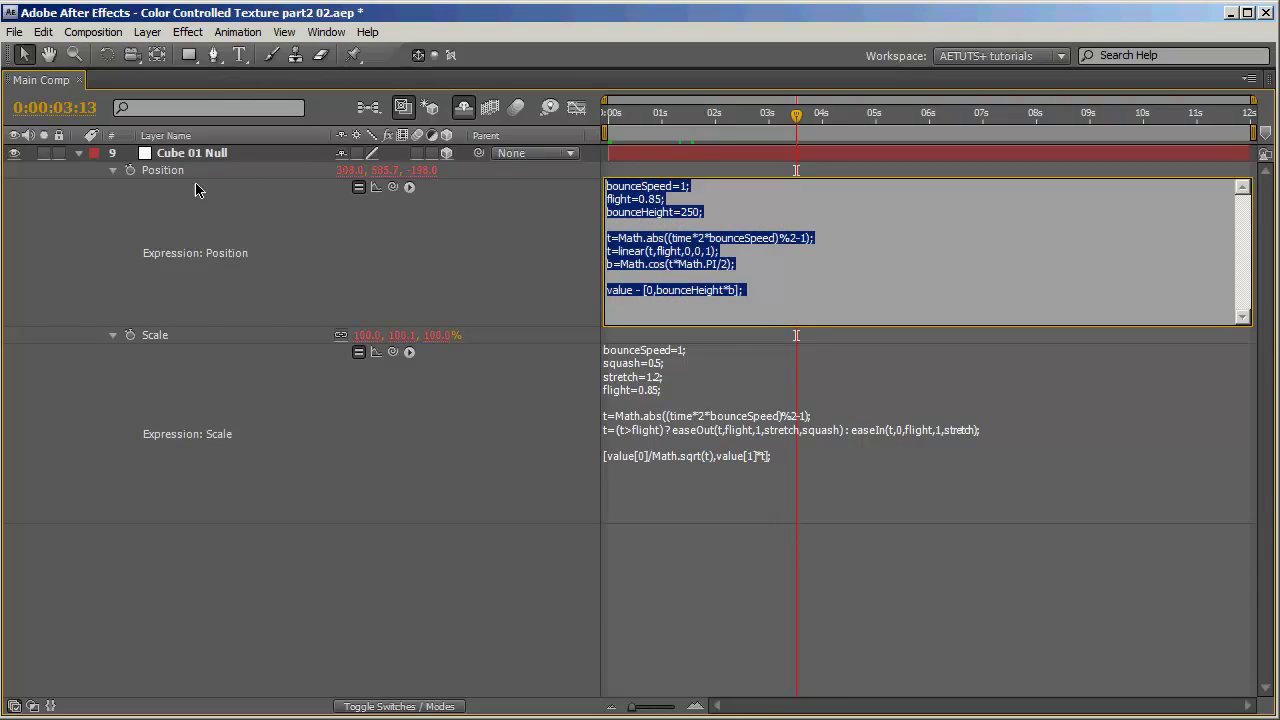
click(664, 212)
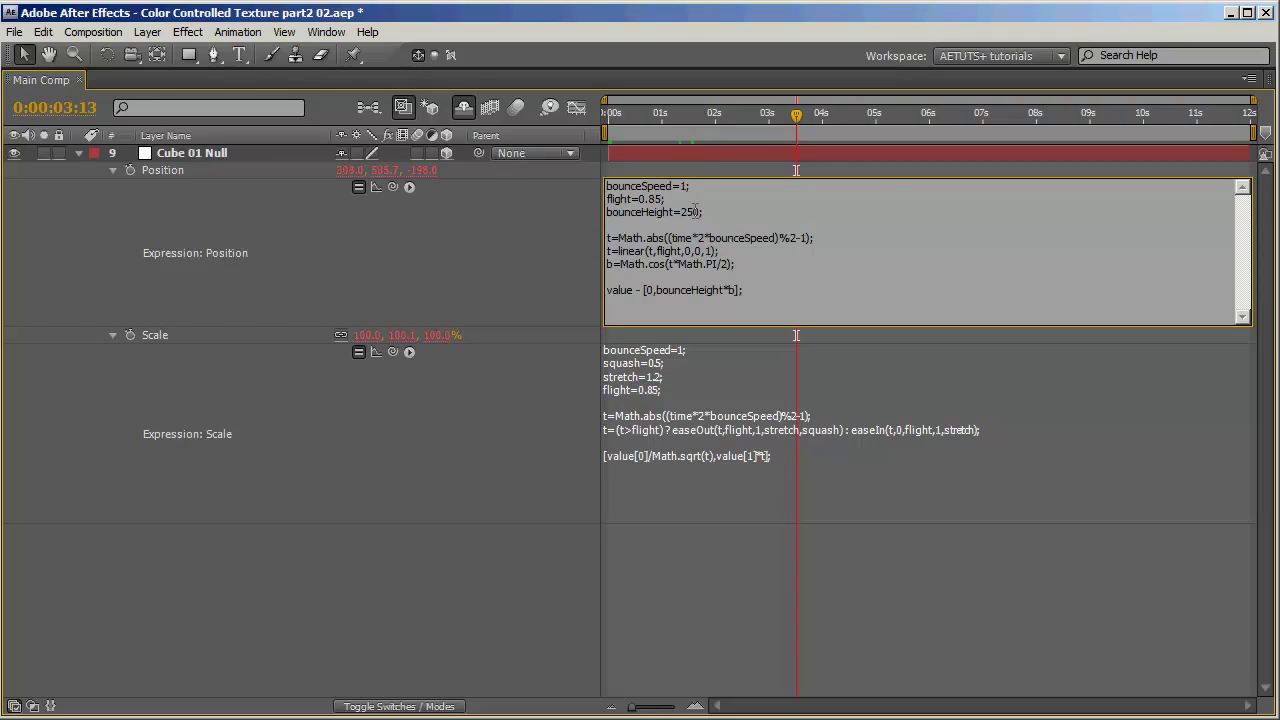
click(626, 377)
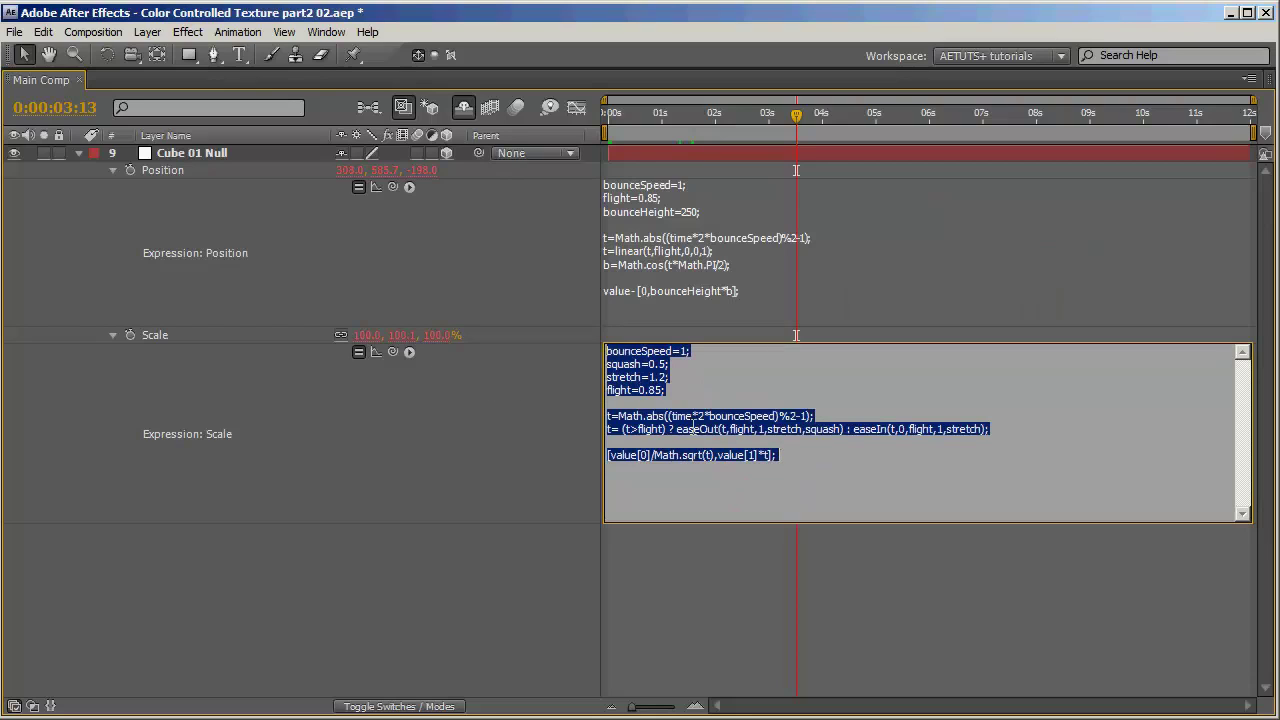
click(655, 378)
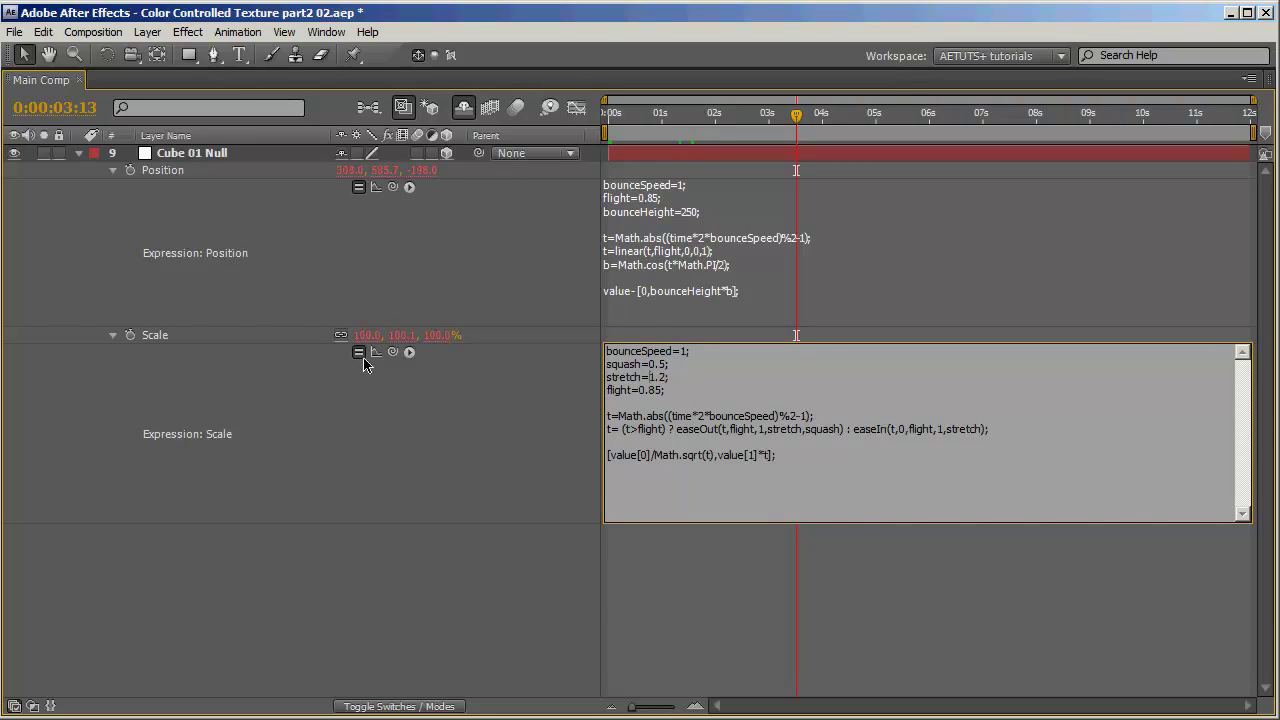
click(278, 446)
key(grave)
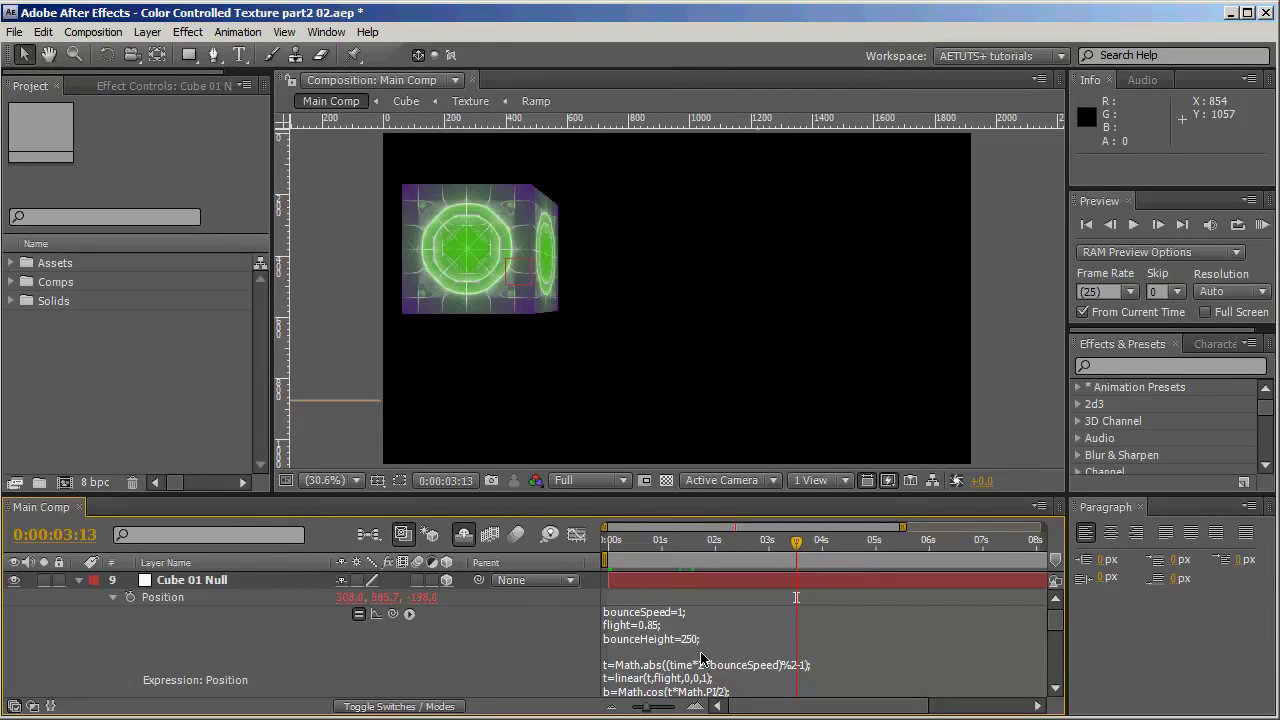
- Set bounceHeight to 500 in Cube 01 Null's Position expression and scrub through the bounce
click(691, 641)
click(691, 640)
drag(680, 639, 702, 639)
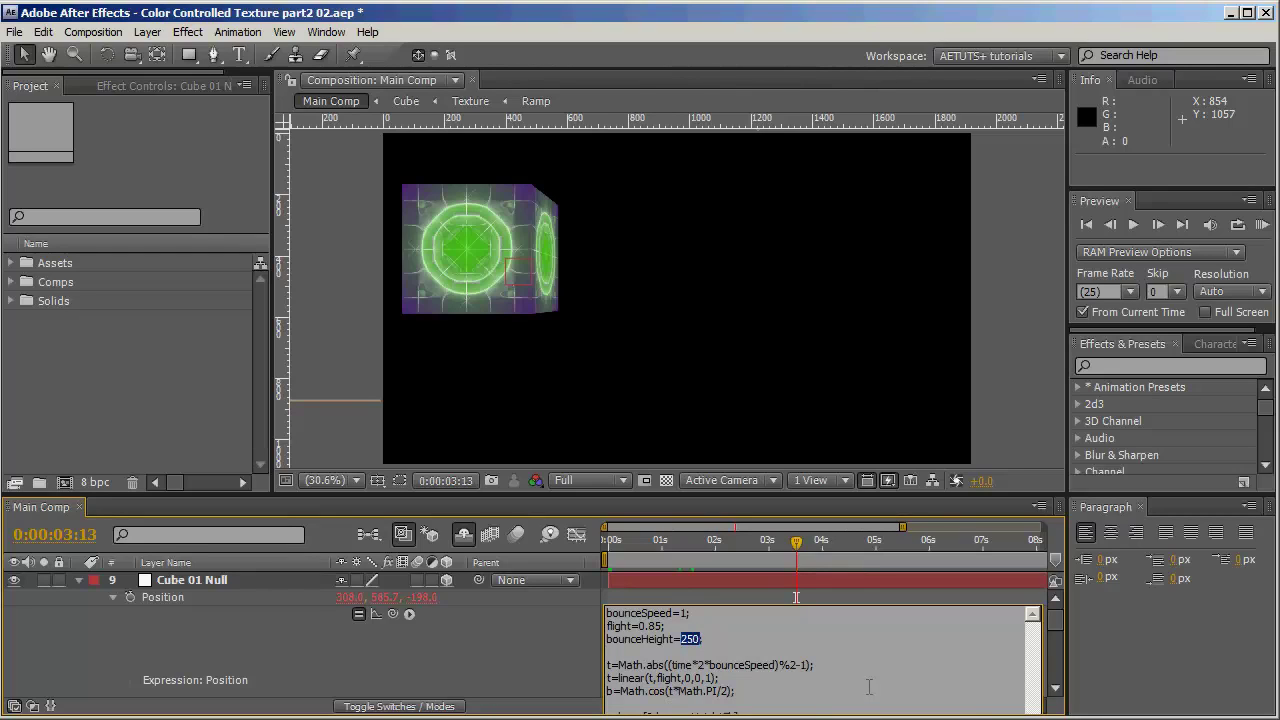
text(500)
click(704, 508)
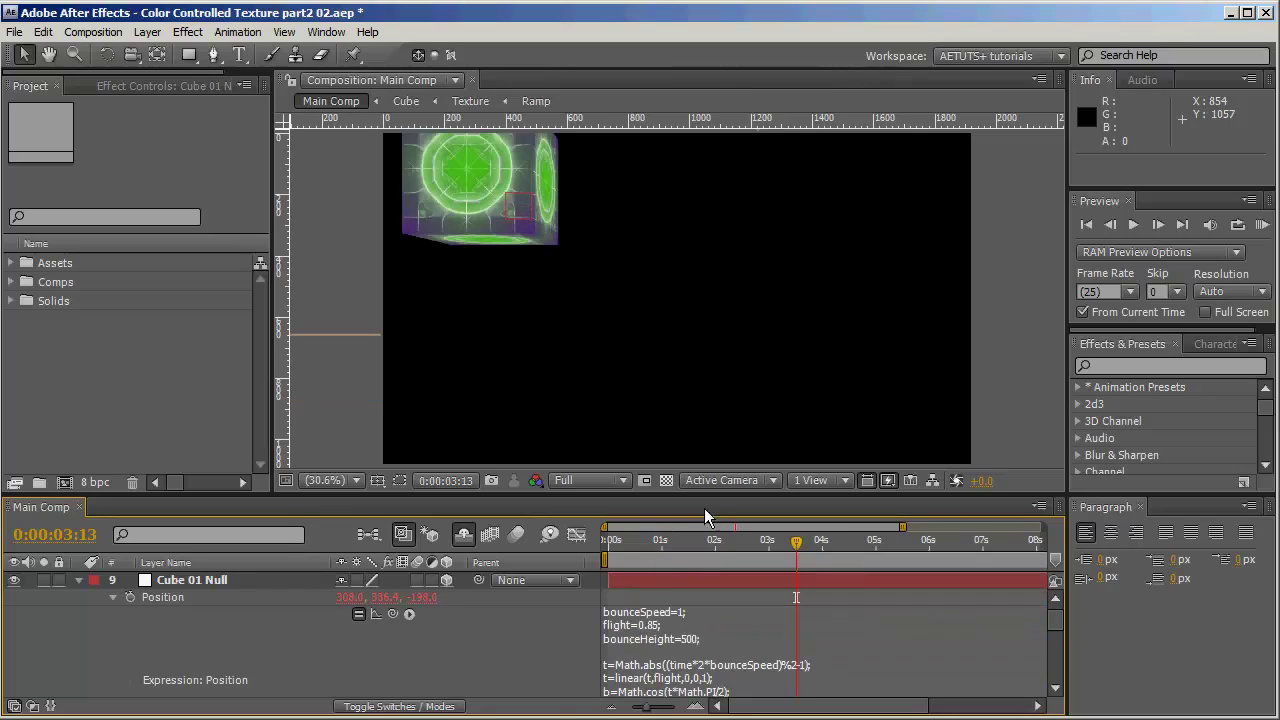
click(641, 541)
drag(641, 541, 743, 541)
- Restore bounceHeight to 250 in Cube 01 Null's Position expression
click(701, 657)
click(684, 639)
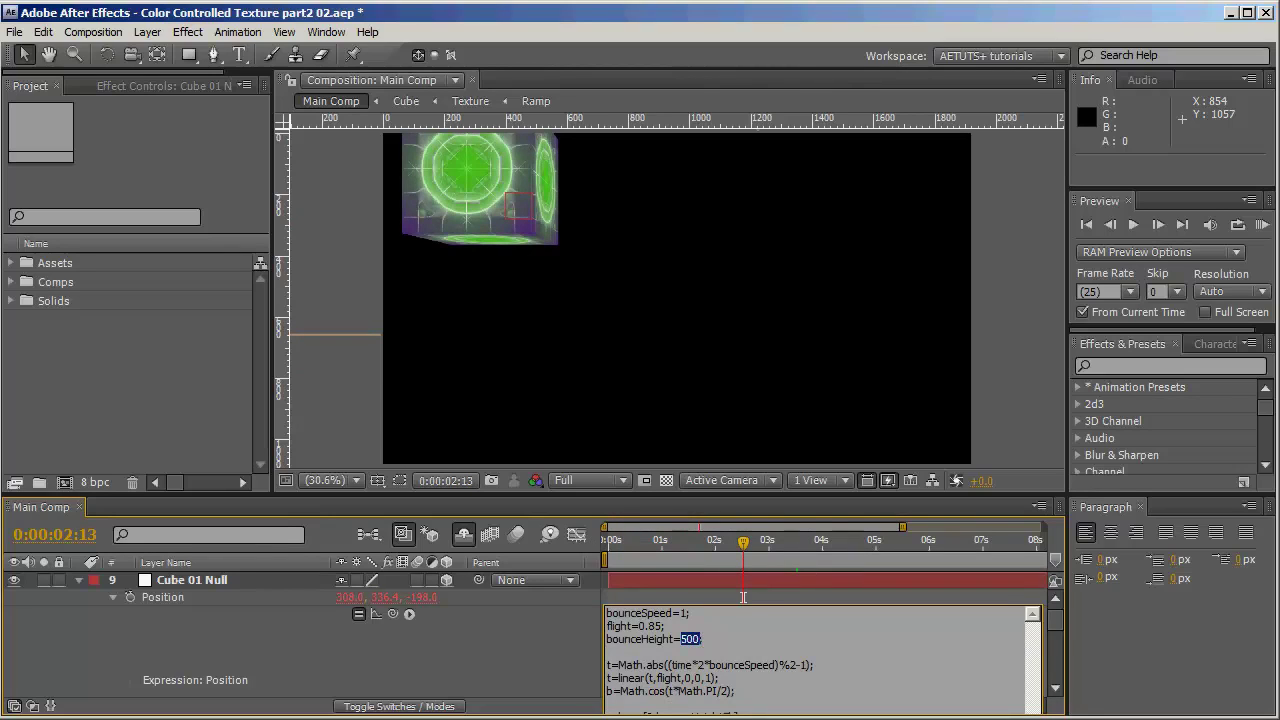
text(250)
click(743, 597)
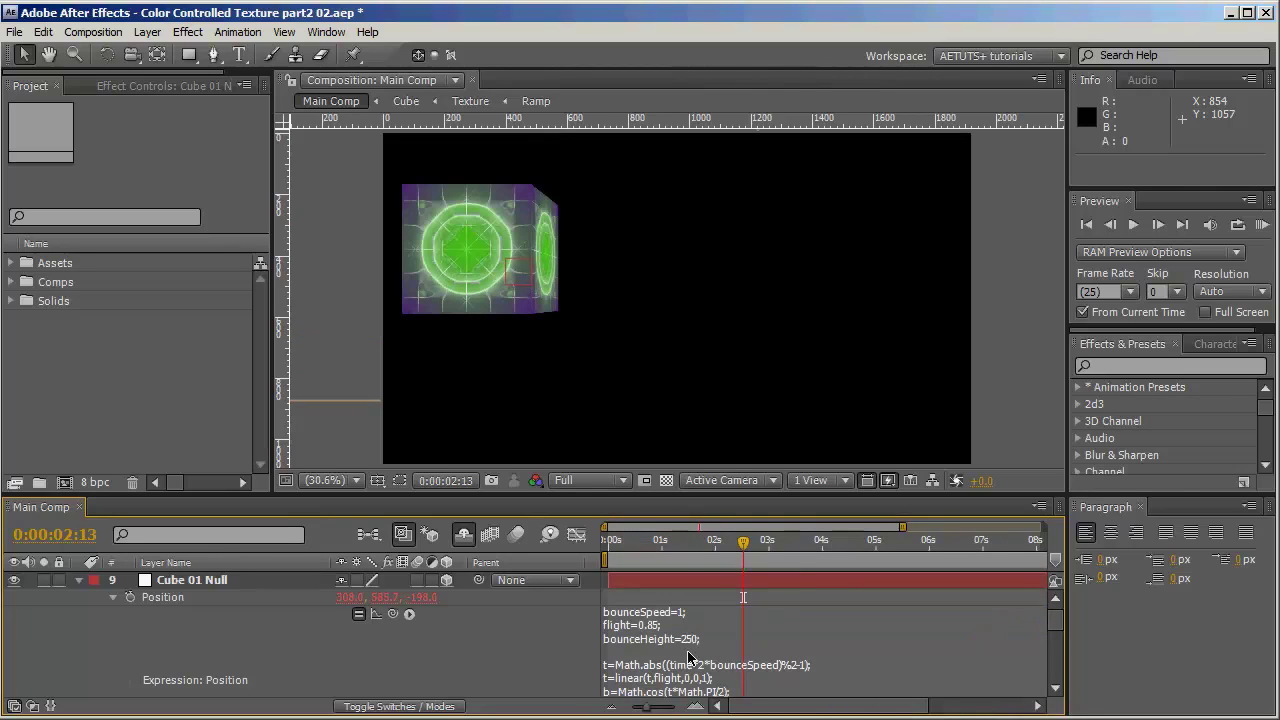
- Set squash to 1 in Cube 01 Null's Scale expression and scrub to the landing at one second
scroll(688, 657, down, 5)
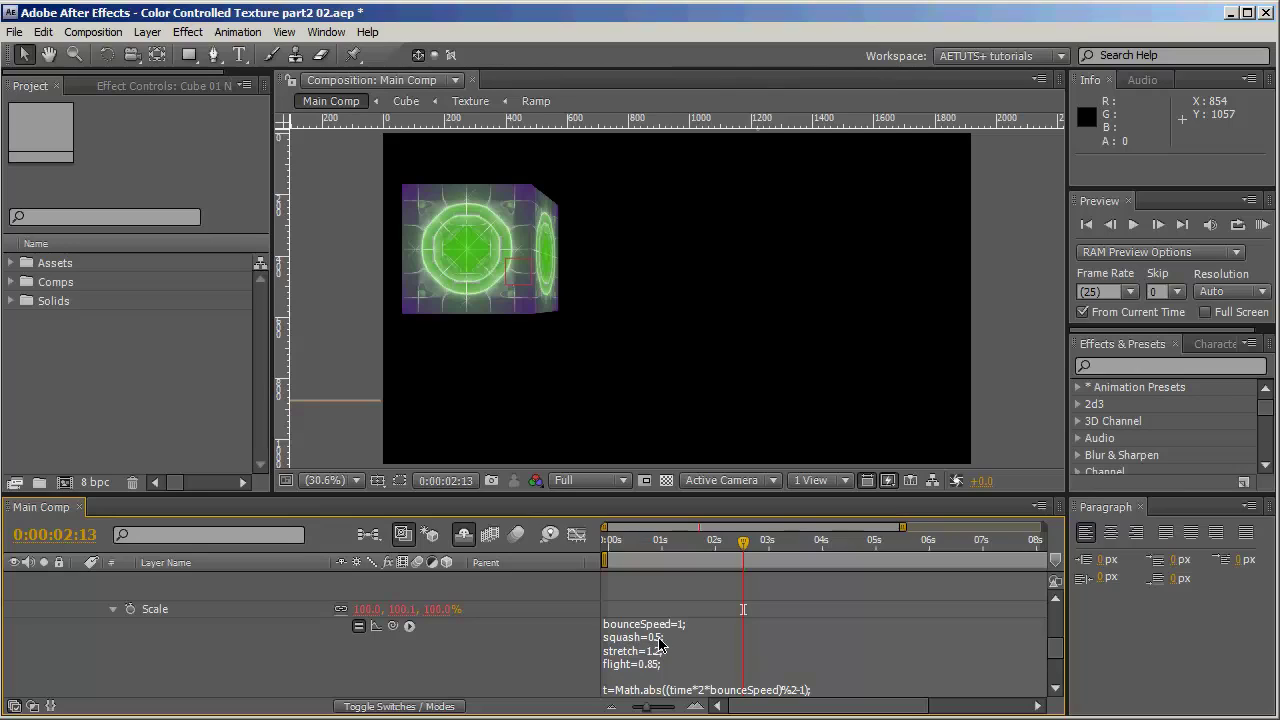
scroll(661, 647, down, 2)
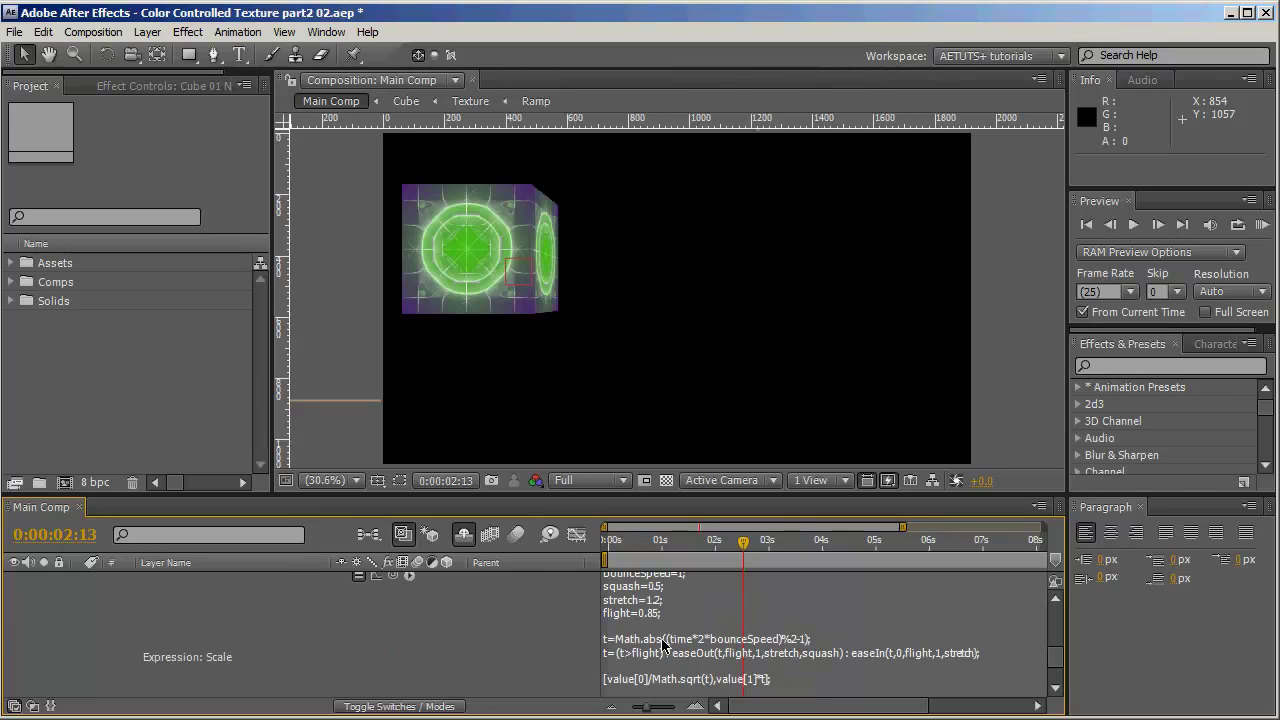
click(661, 590)
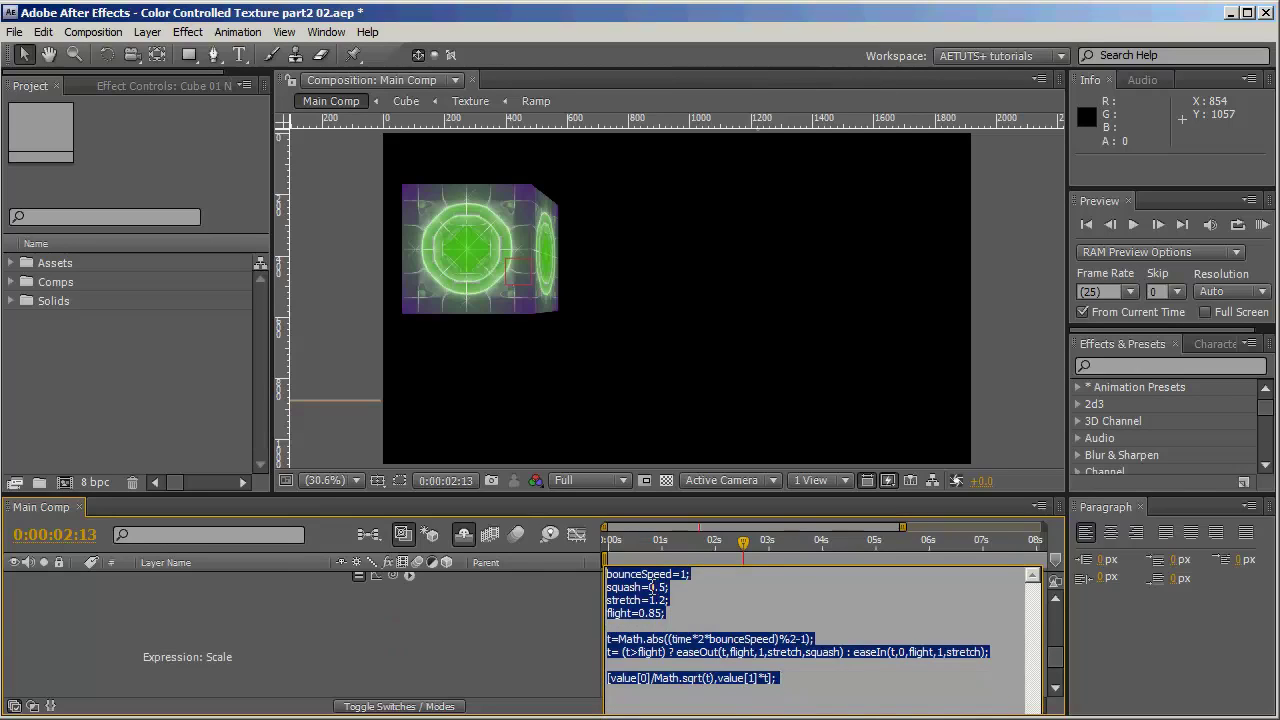
click(652, 587)
drag(648, 587, 667, 587)
text(1)
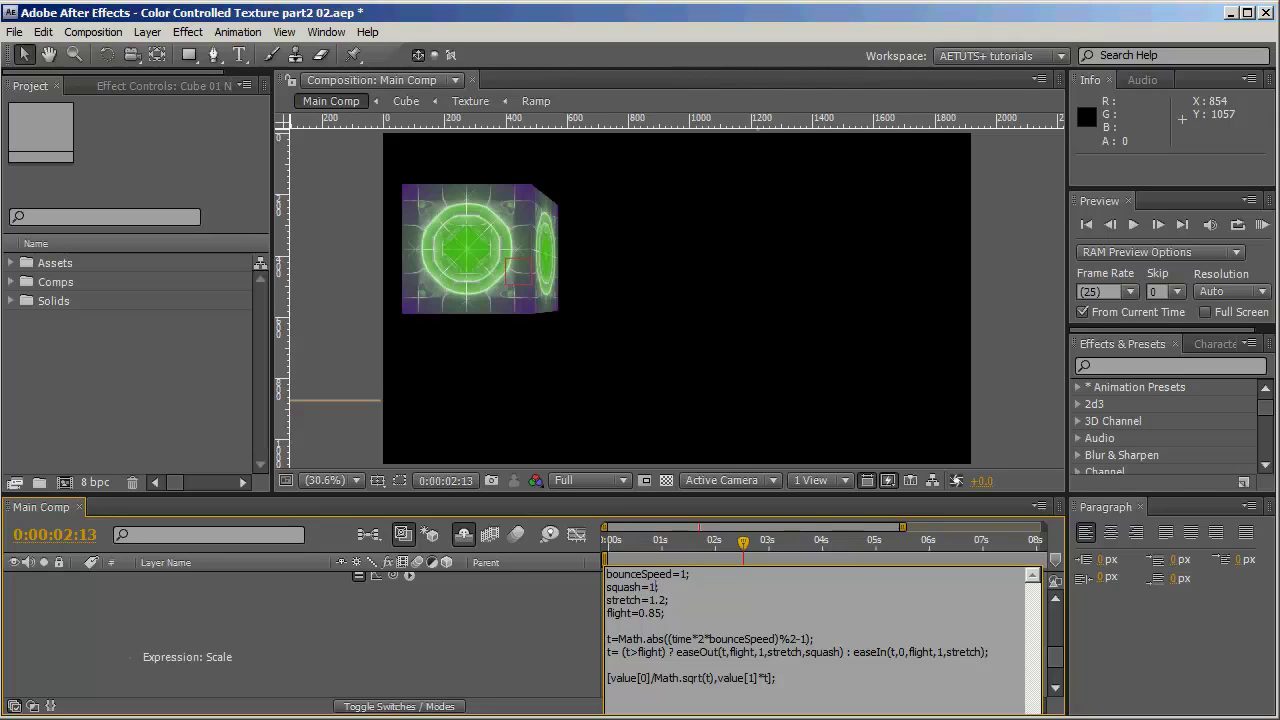
click(560, 622)
drag(632, 542, 660, 550)
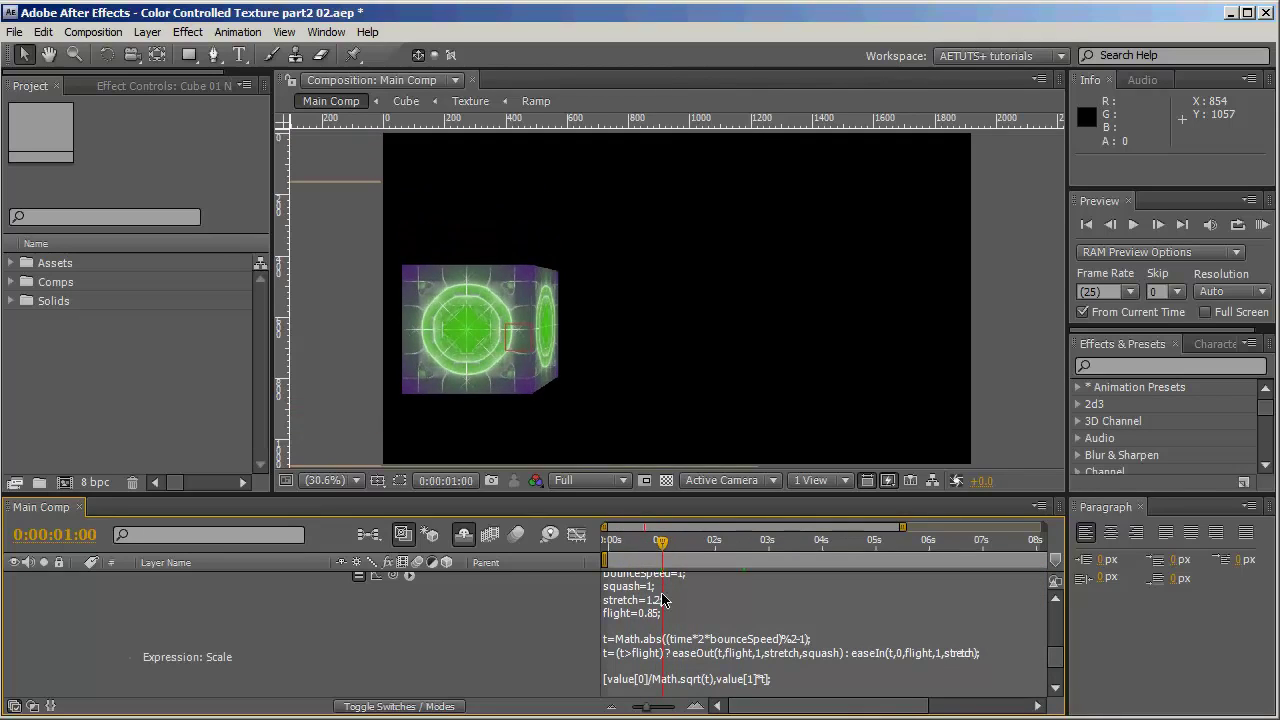
- Try a squash of .1 in the Scale expression around the one-second landing, and undo the squash edits
click(651, 597)
click(651, 592)
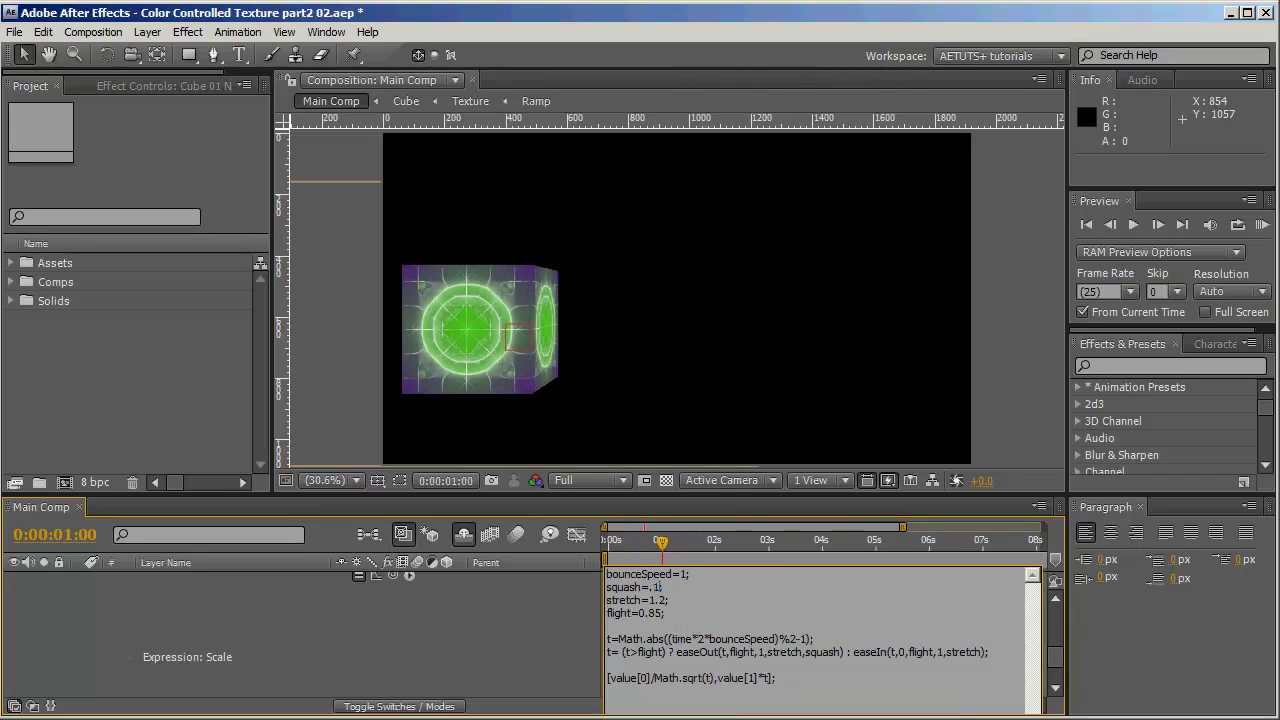
click(544, 639)
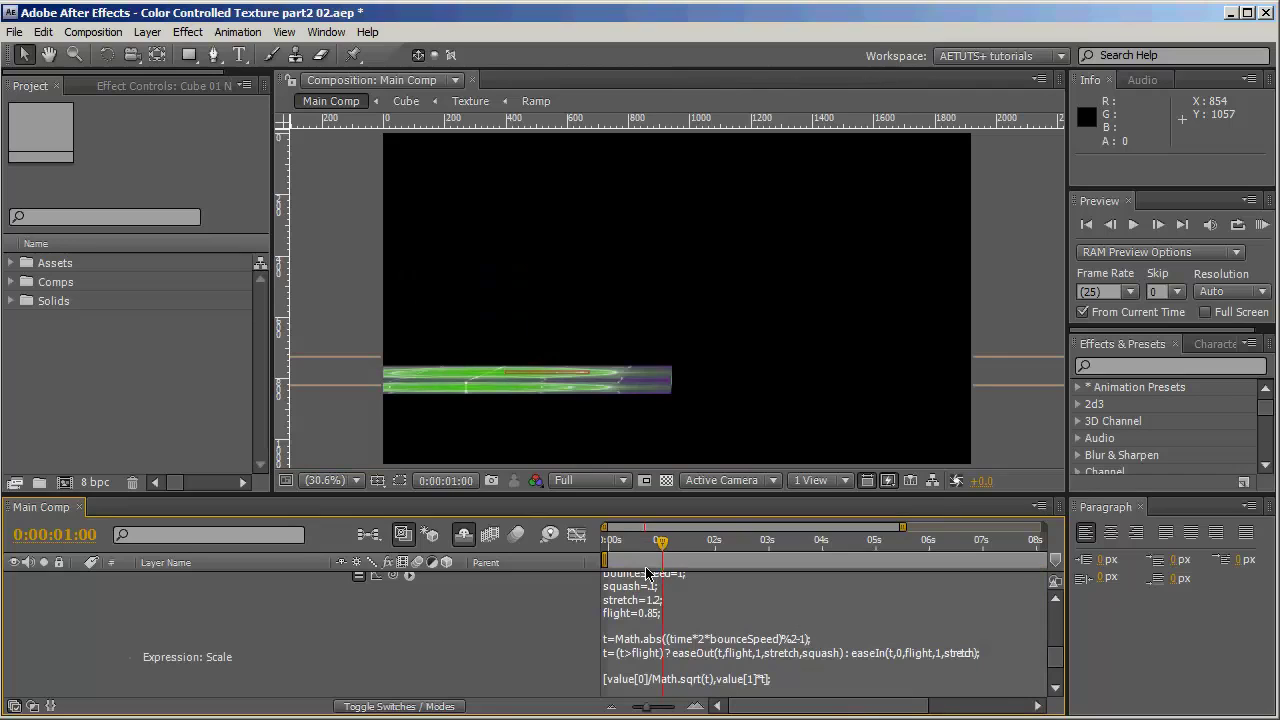
mouse_move(660, 542)
mouse_down()
mouse_move(625, 548)
mouse_move(668, 548)
mouse_move(657, 548)
mouse_up()
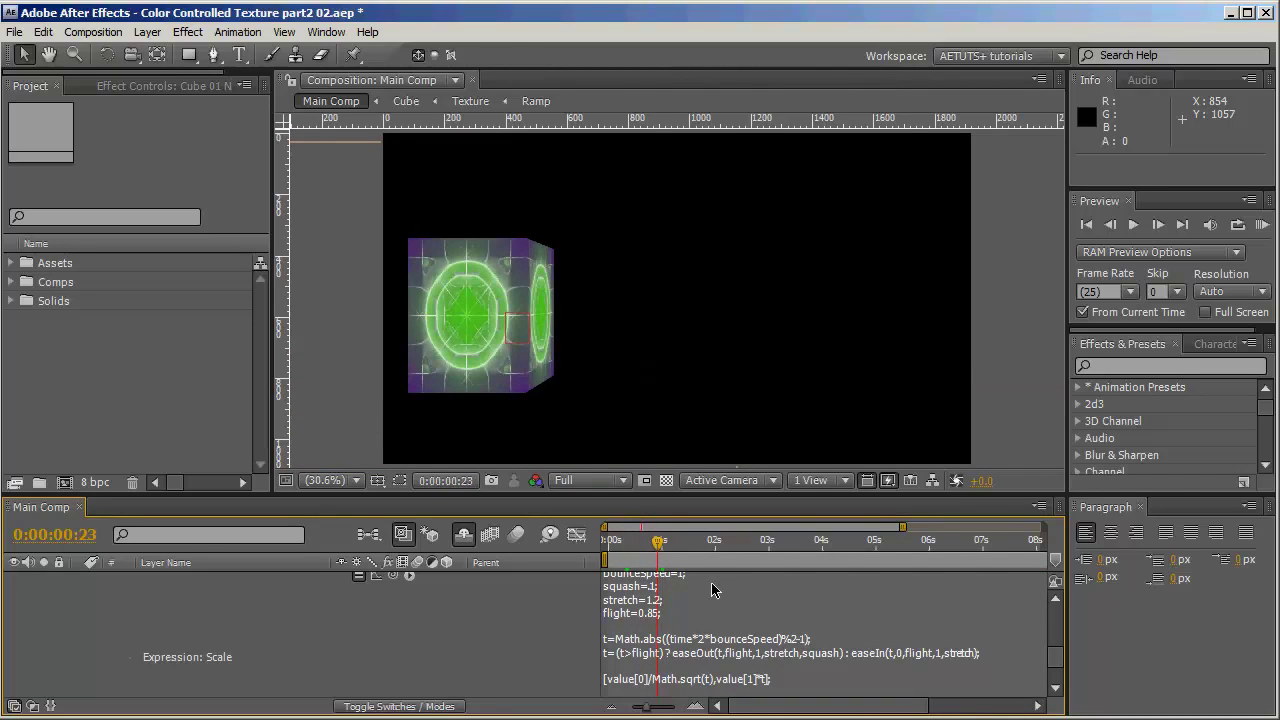
key(ctrl+z)
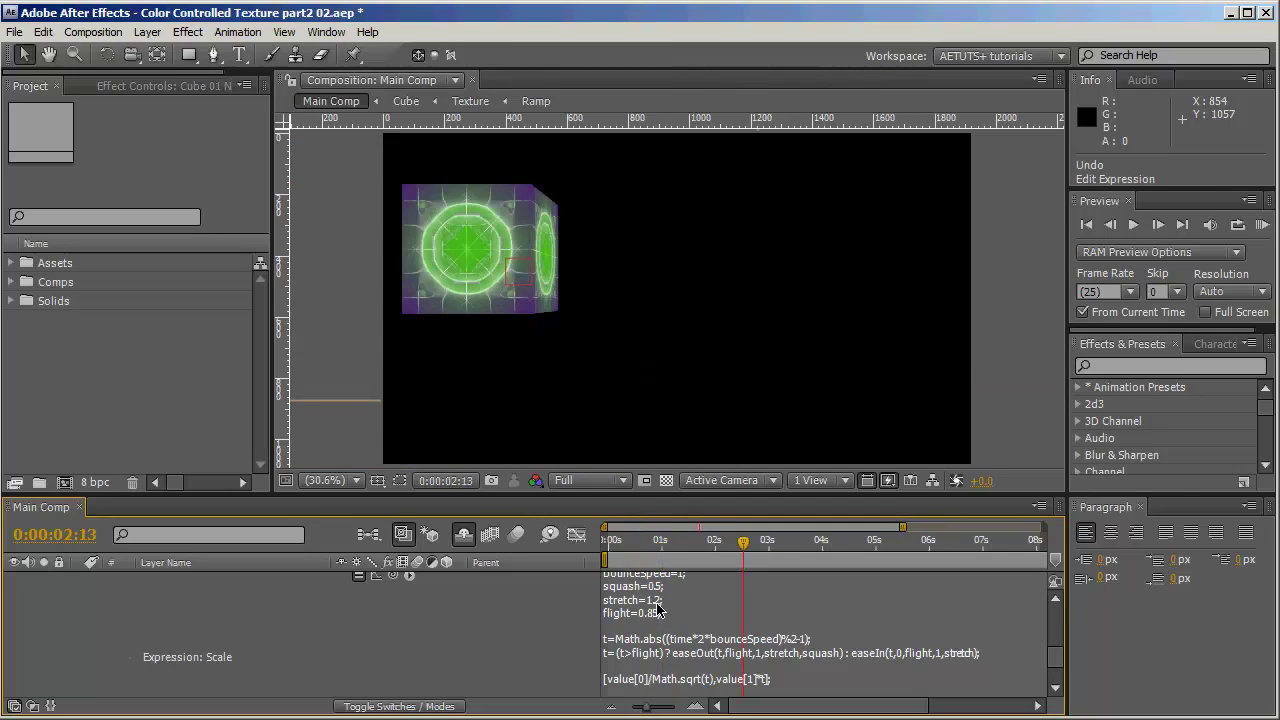
- Set stretch to 1 in Cube 01 Null's Scale expression and preview the bounce
click(658, 609)
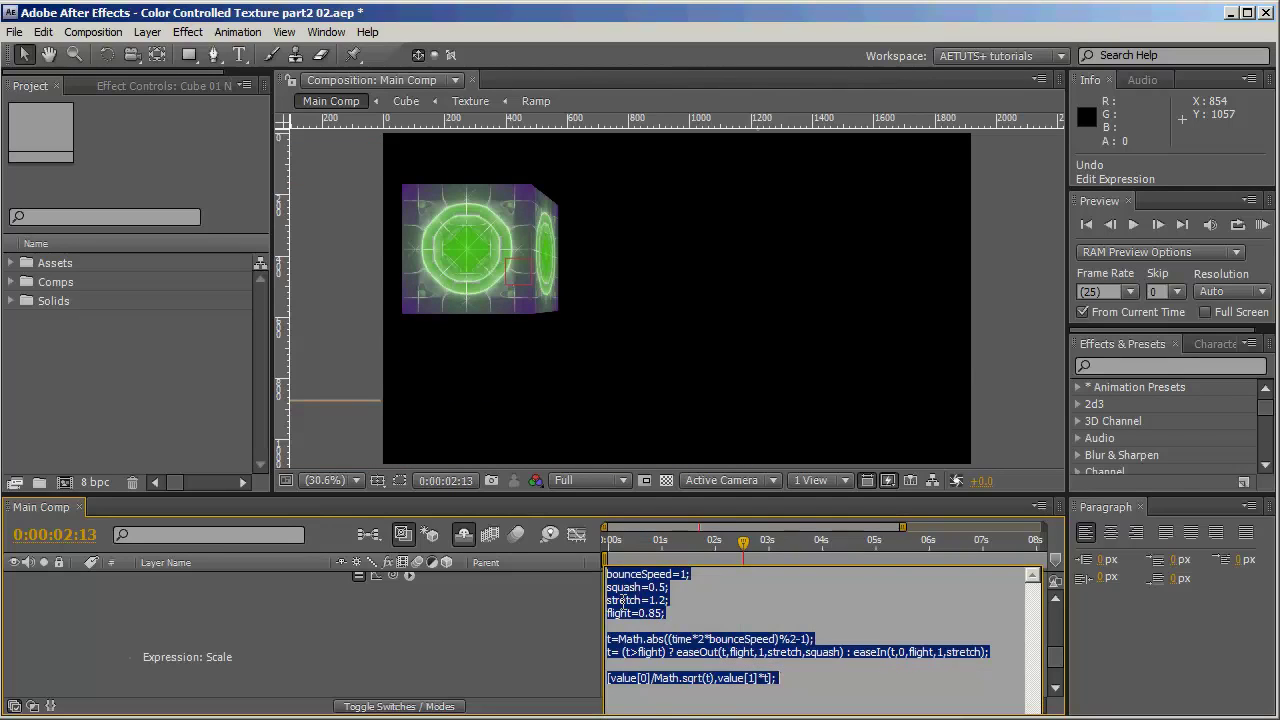
double_click(656, 600)
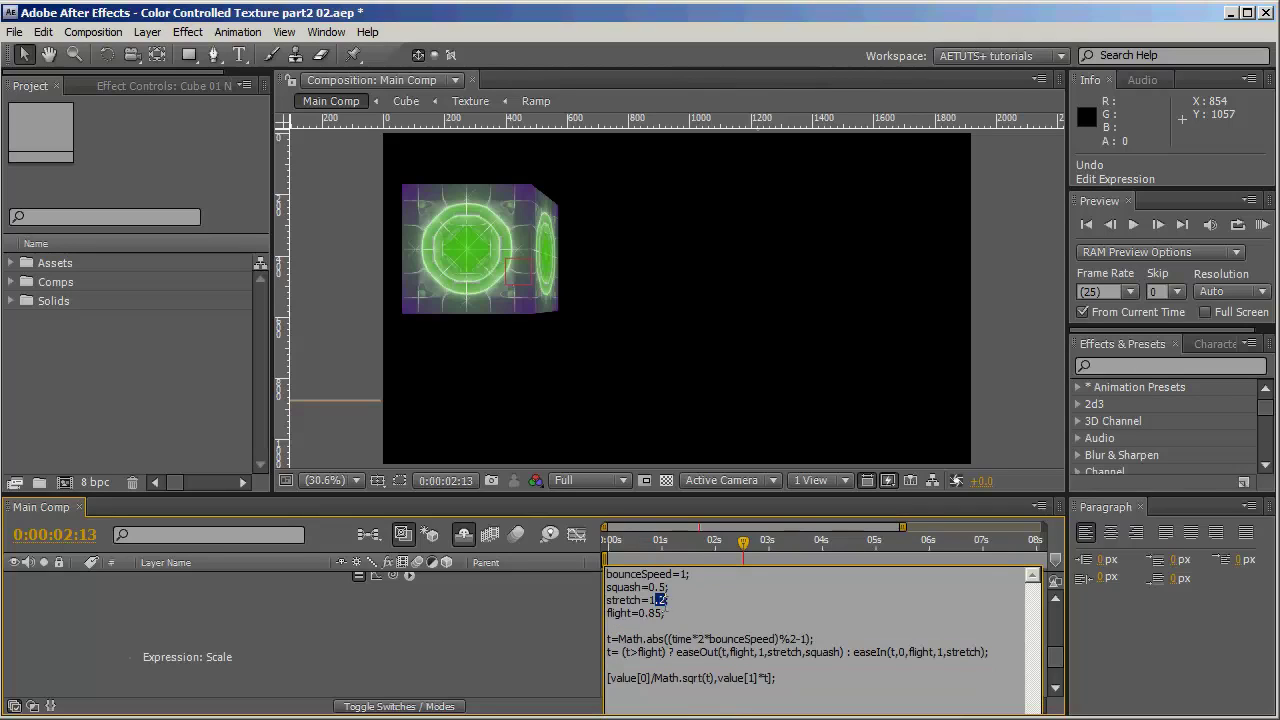
click(565, 627)
drag(650, 548, 672, 548)
key(space)
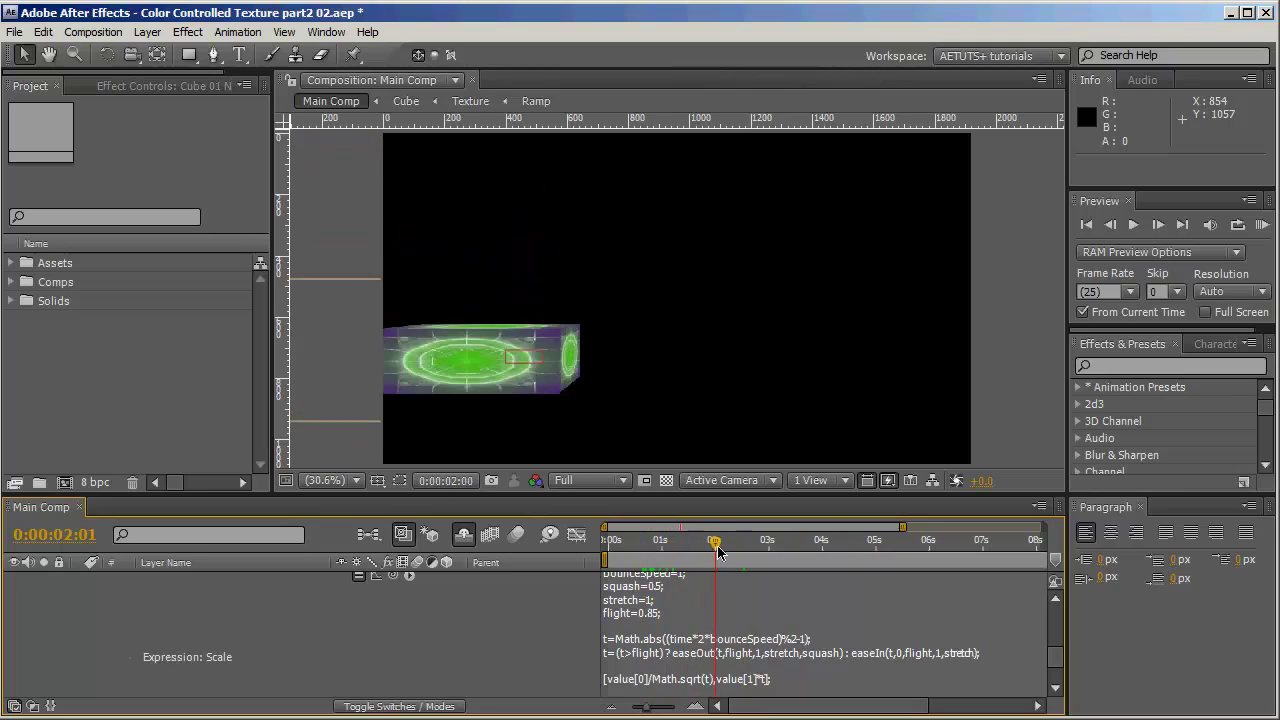
- Set stretch to 1.8 in Cube 01 Null's Scale expression and scrub through the bounce
click(688, 592)
click(688, 592)
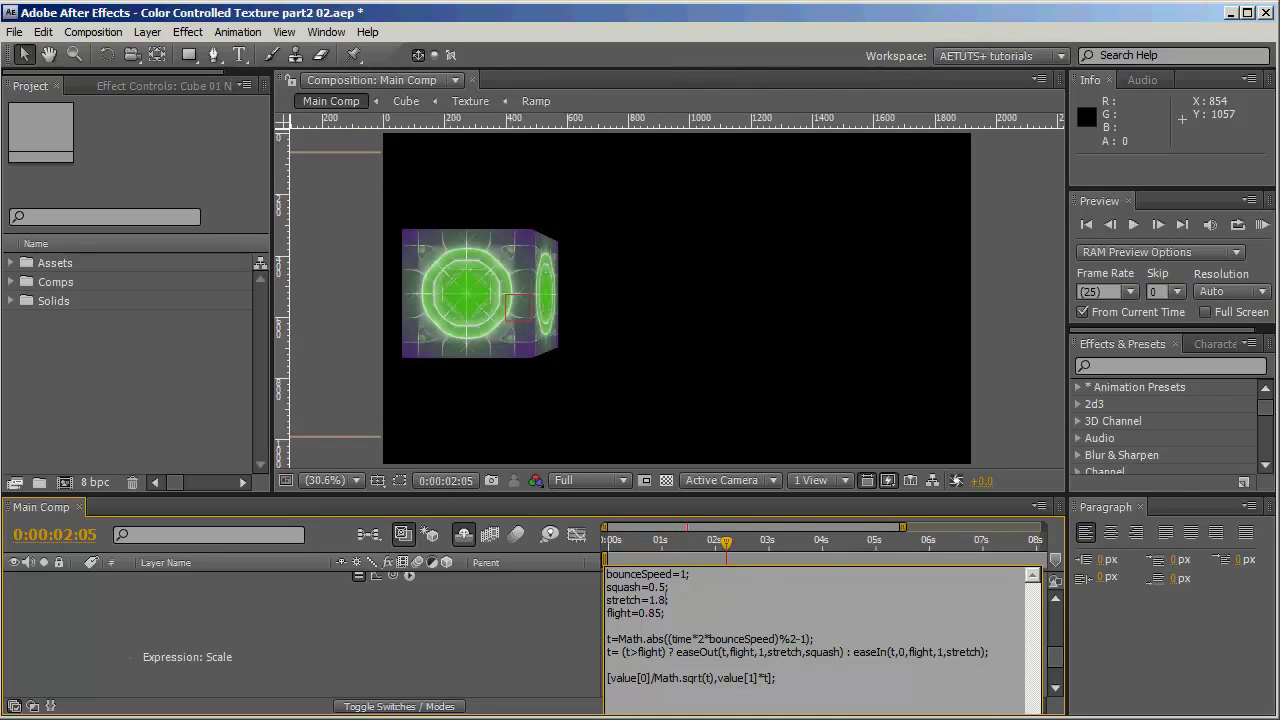
drag(632, 545, 749, 545)
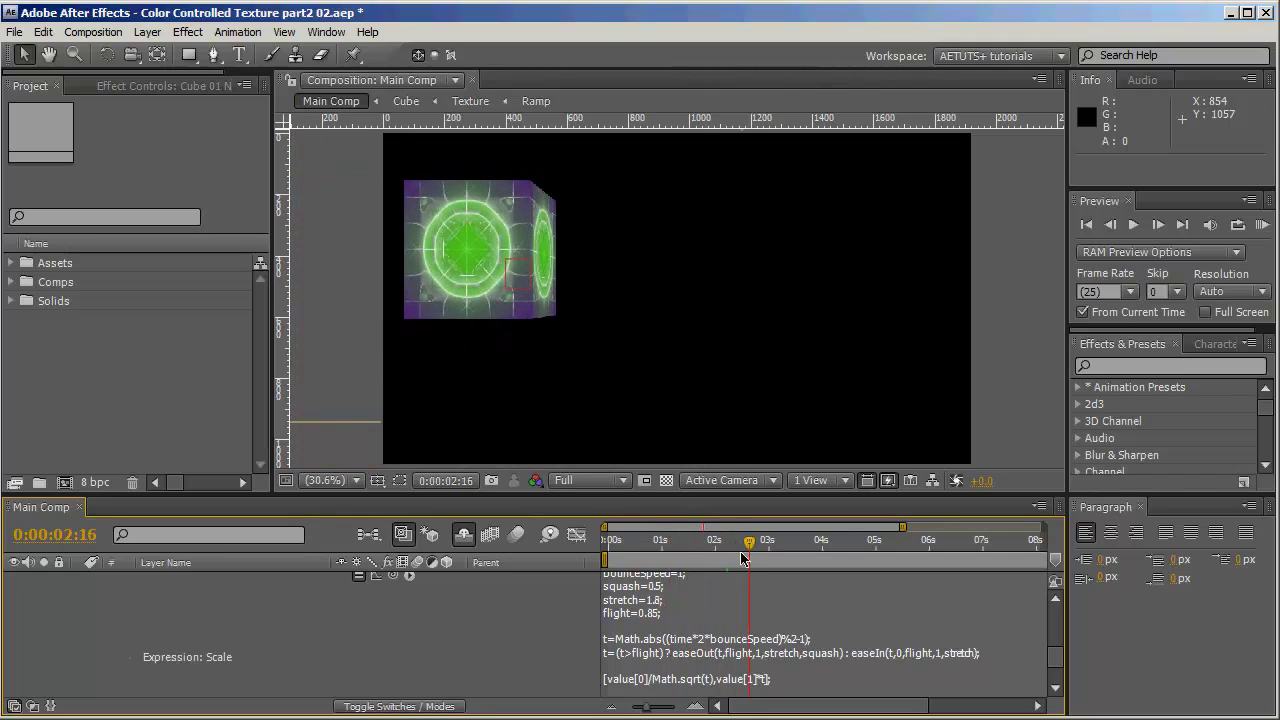
- Restore stretch to 1.2 in Cube 01 Null's Scale expression
click(660, 600)
text(2)
key(KP_Enter)
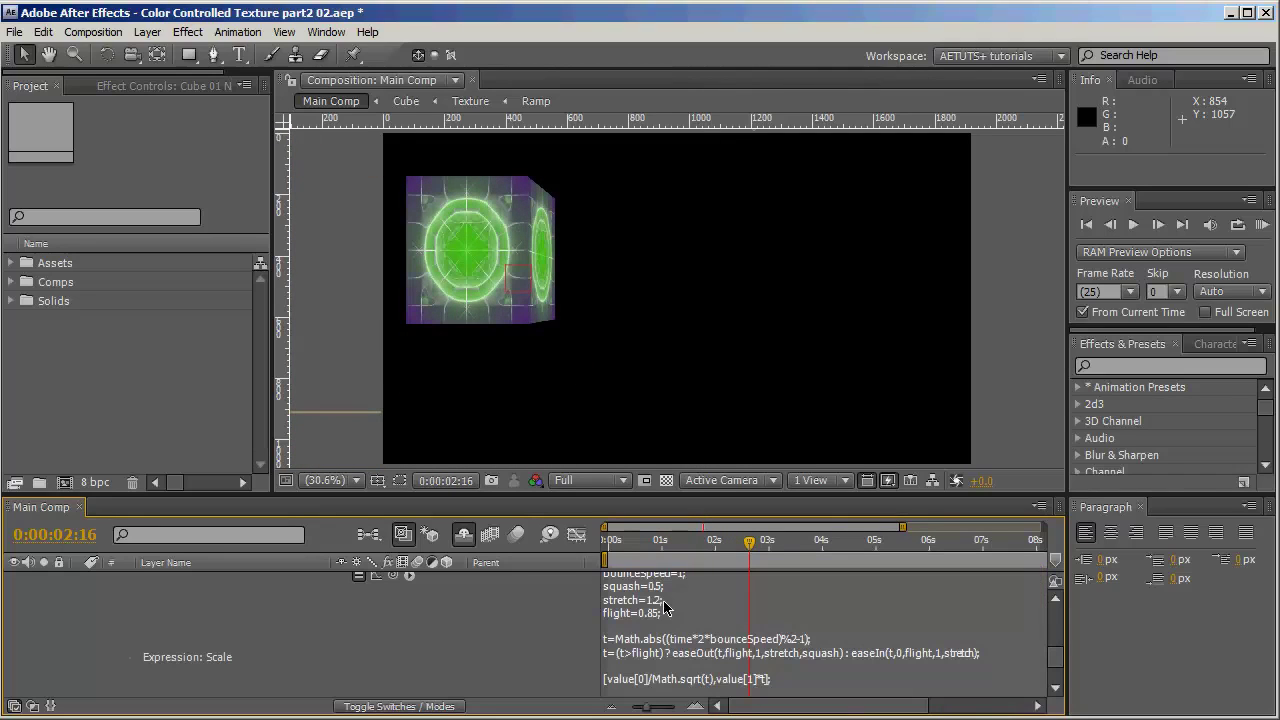
- Move the current time to 0:00:00:18 and collapse Cube 01 Null's properties in the timeline
click(649, 543)
click(647, 543)
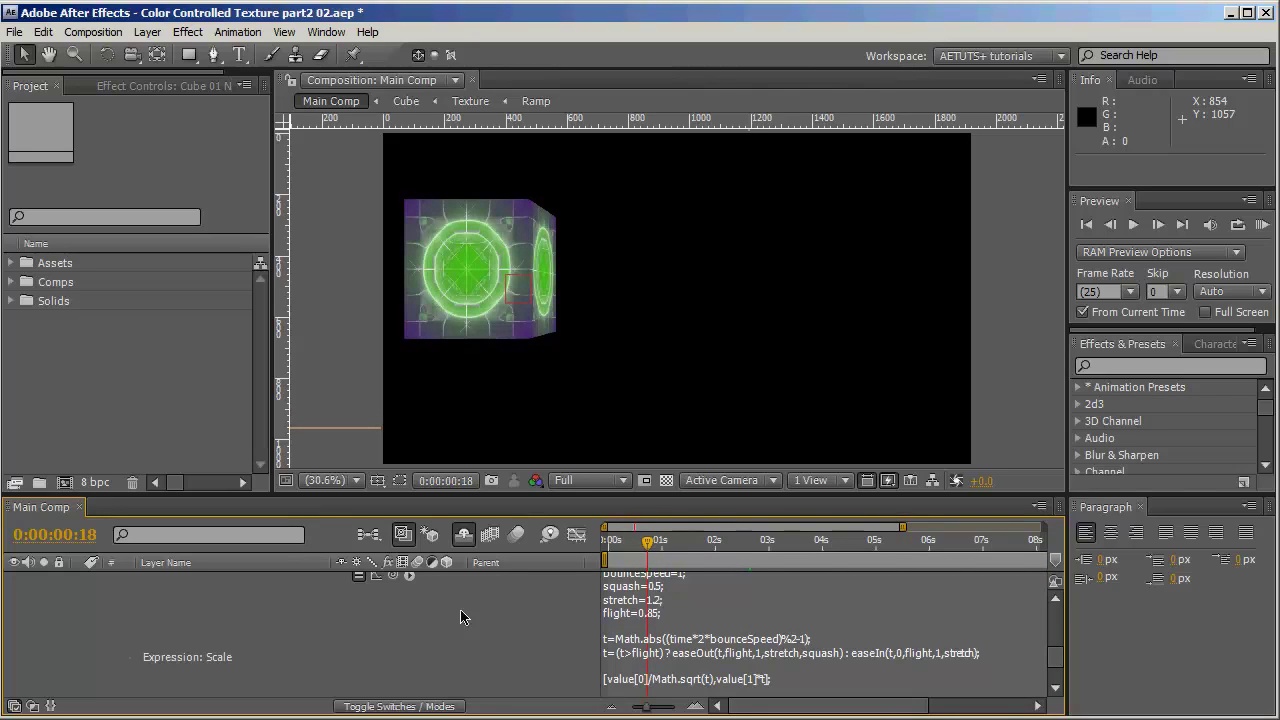
scroll(330, 658, up, 2)
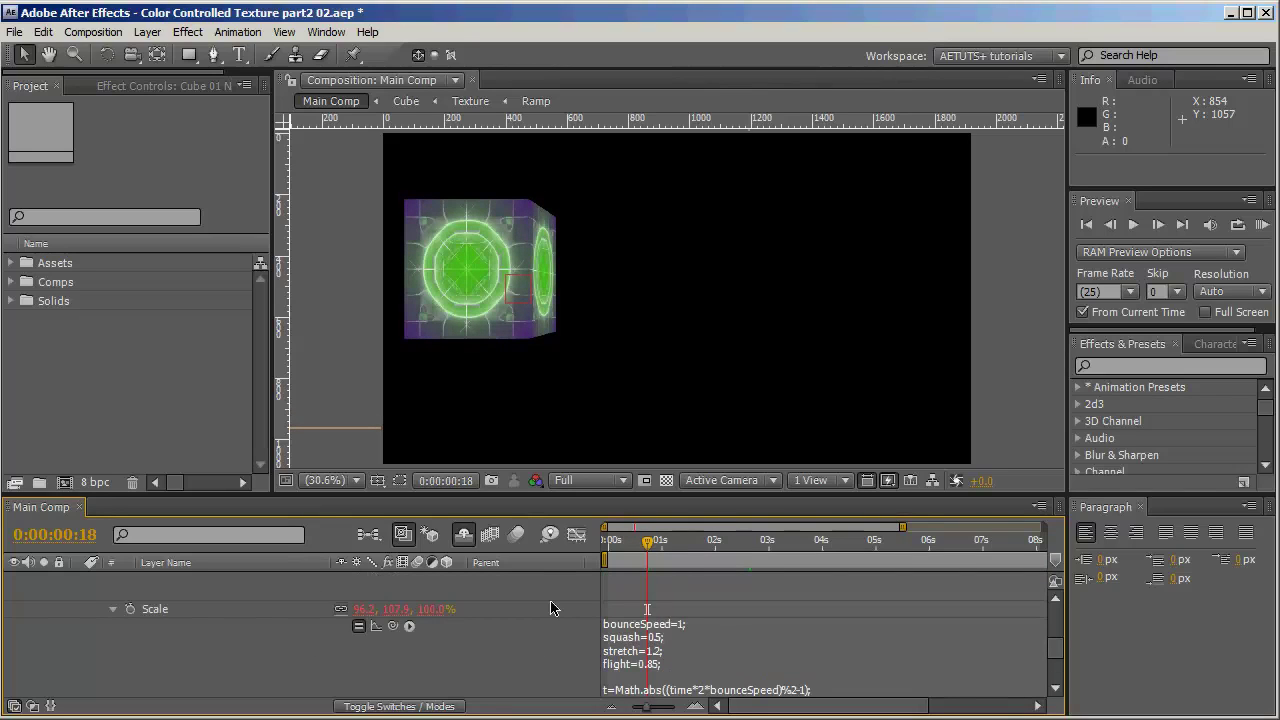
scroll(551, 600, down, 3)
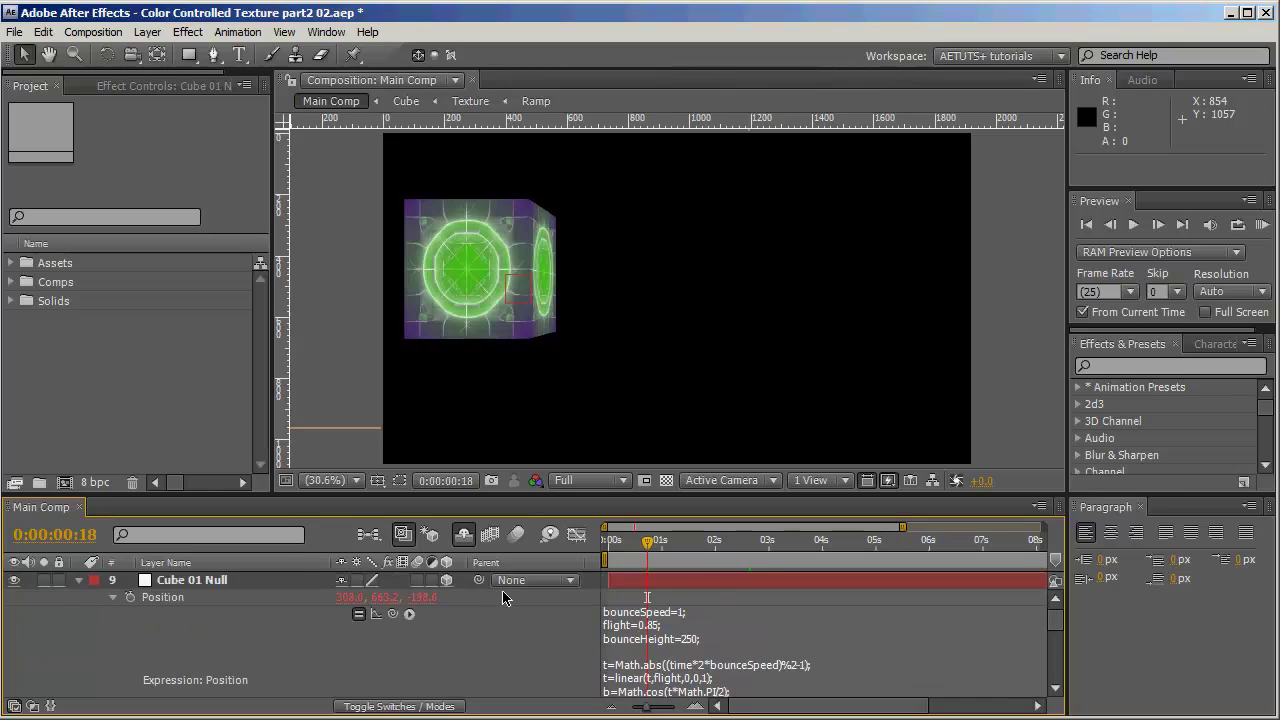
click(79, 581)
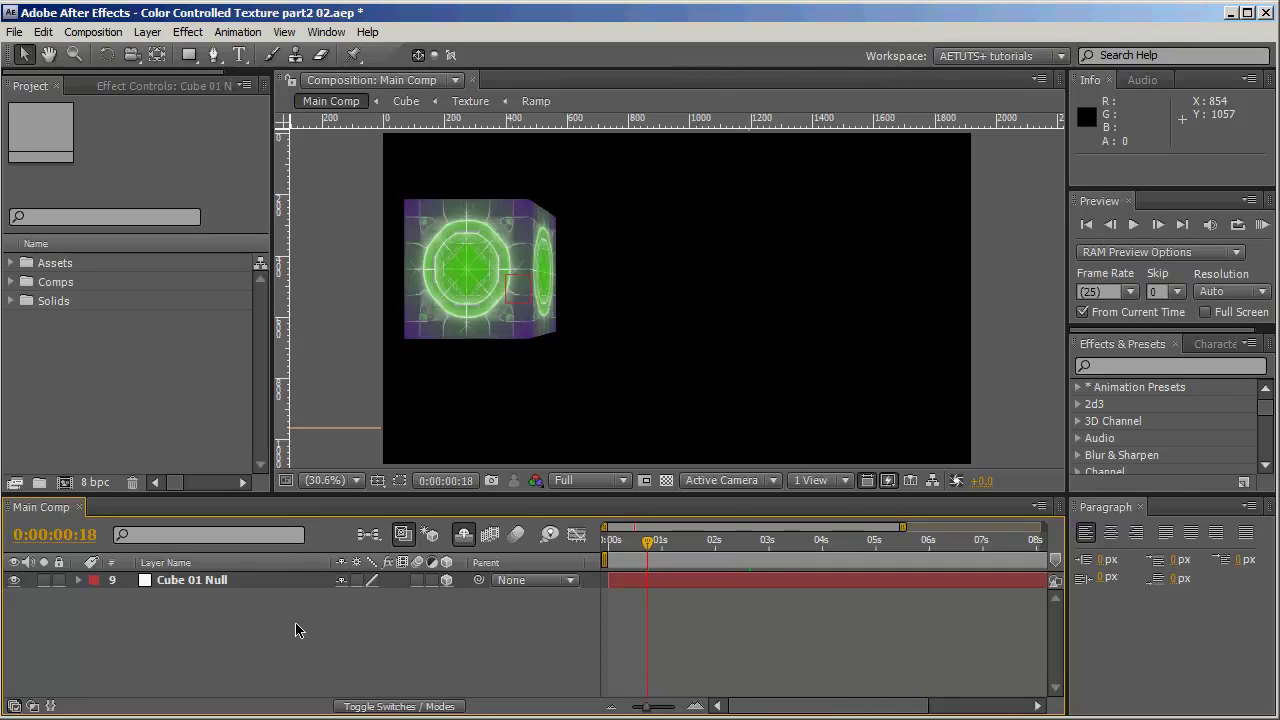
- Save the project, then add an adjustment layer to Main Comp and name it Control Panel
key(ctrl+s)
right_click(277, 629)
mouse_move(428, 584)
click(609, 706)
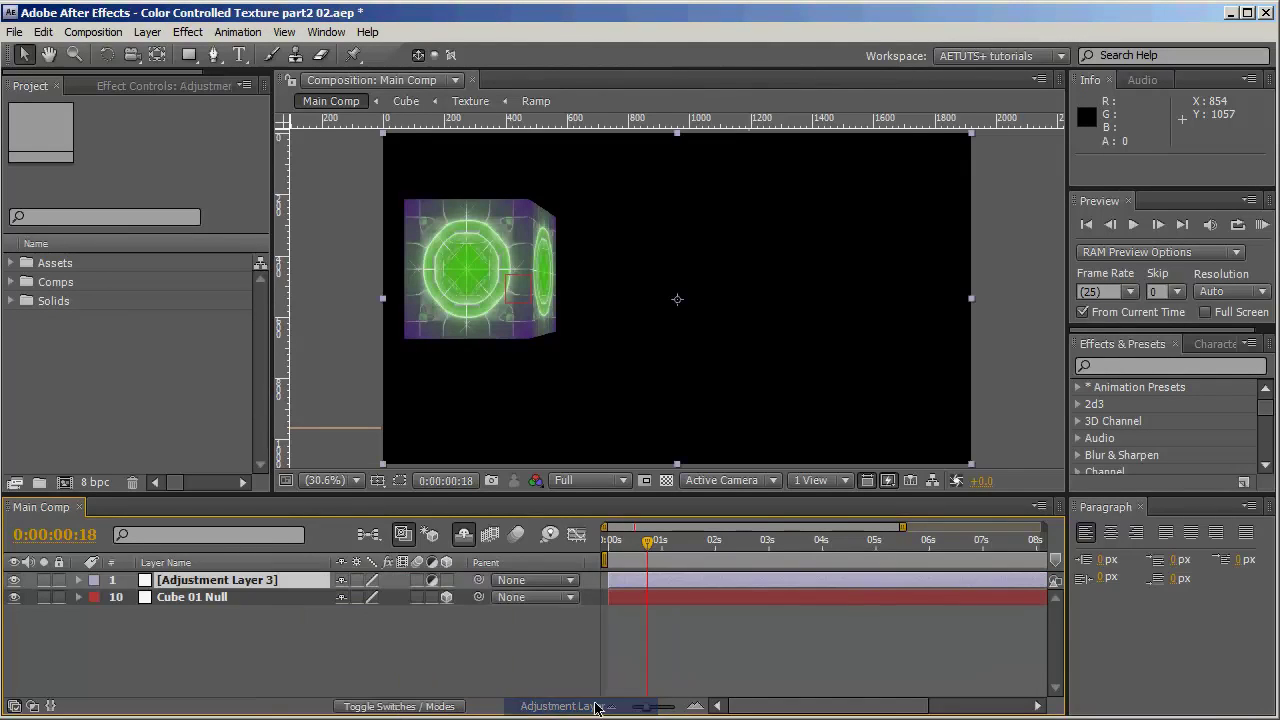
click(228, 628)
click(246, 583)
key(Return)
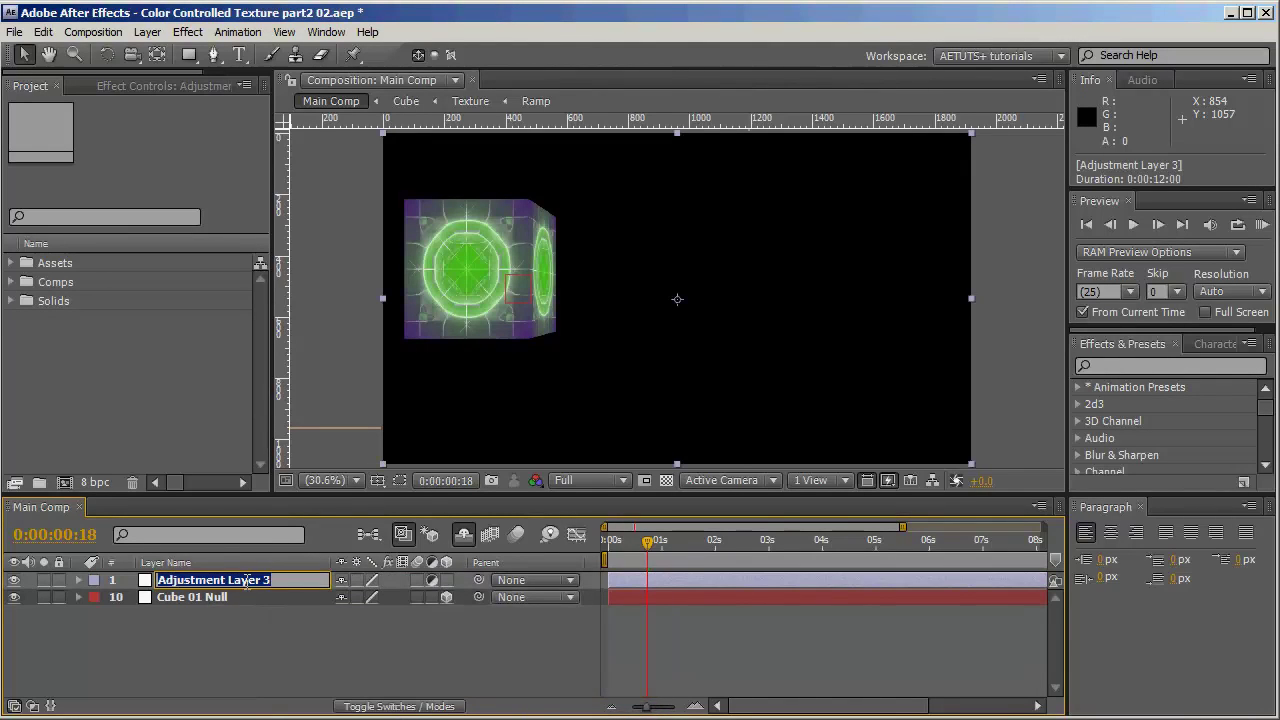
text(Control Panel)
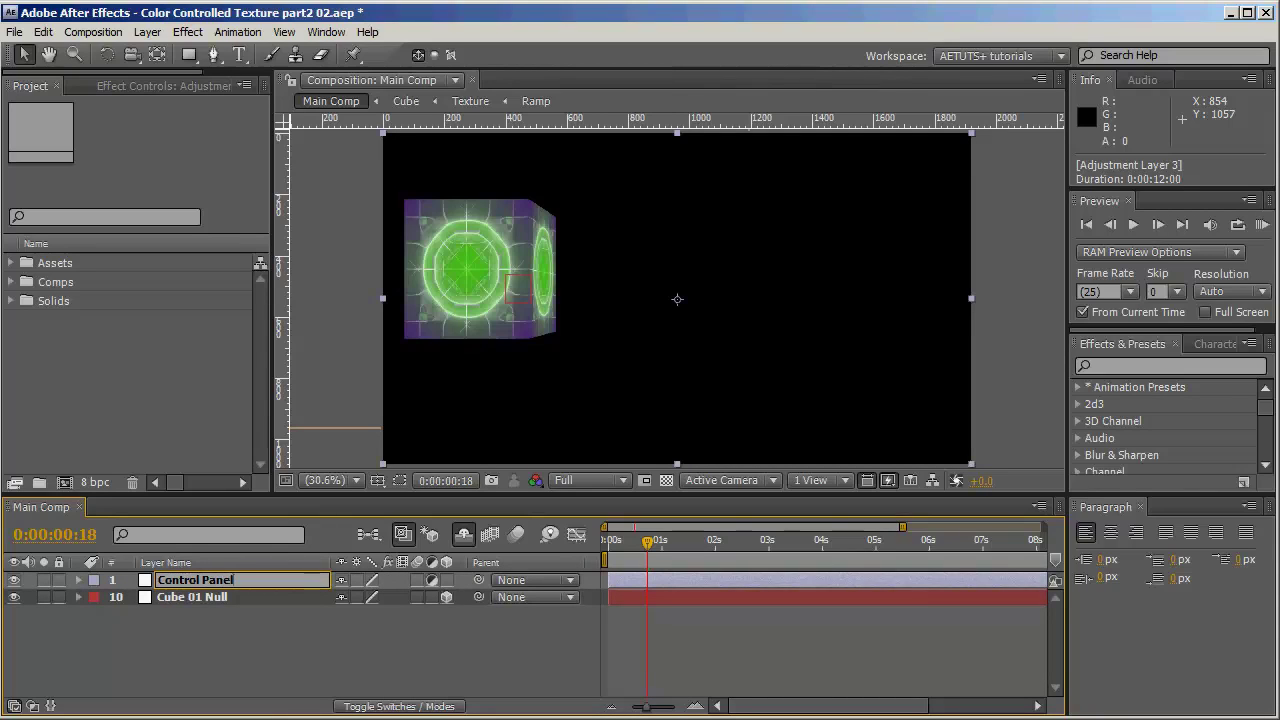
key(Return)
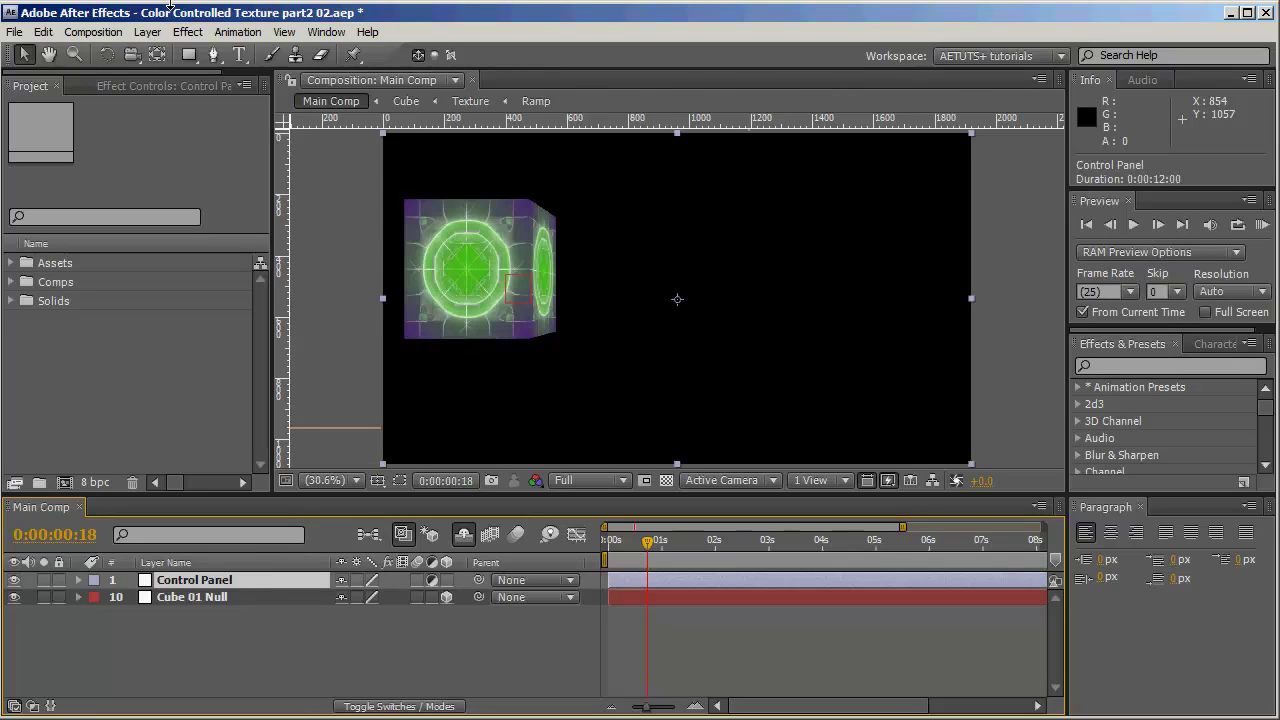
- Apply a Slider Control expression effect to the Control Panel layer
click(188, 32)
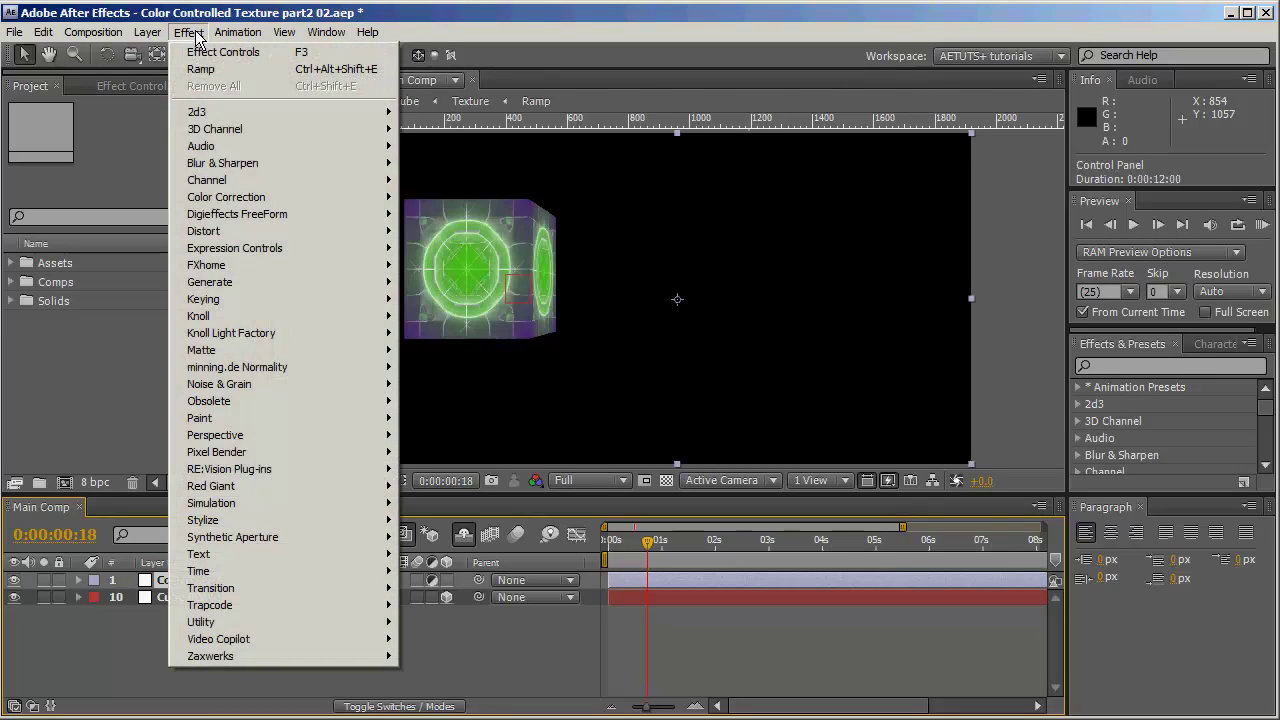
mouse_move(238, 32)
mouse_move(188, 32)
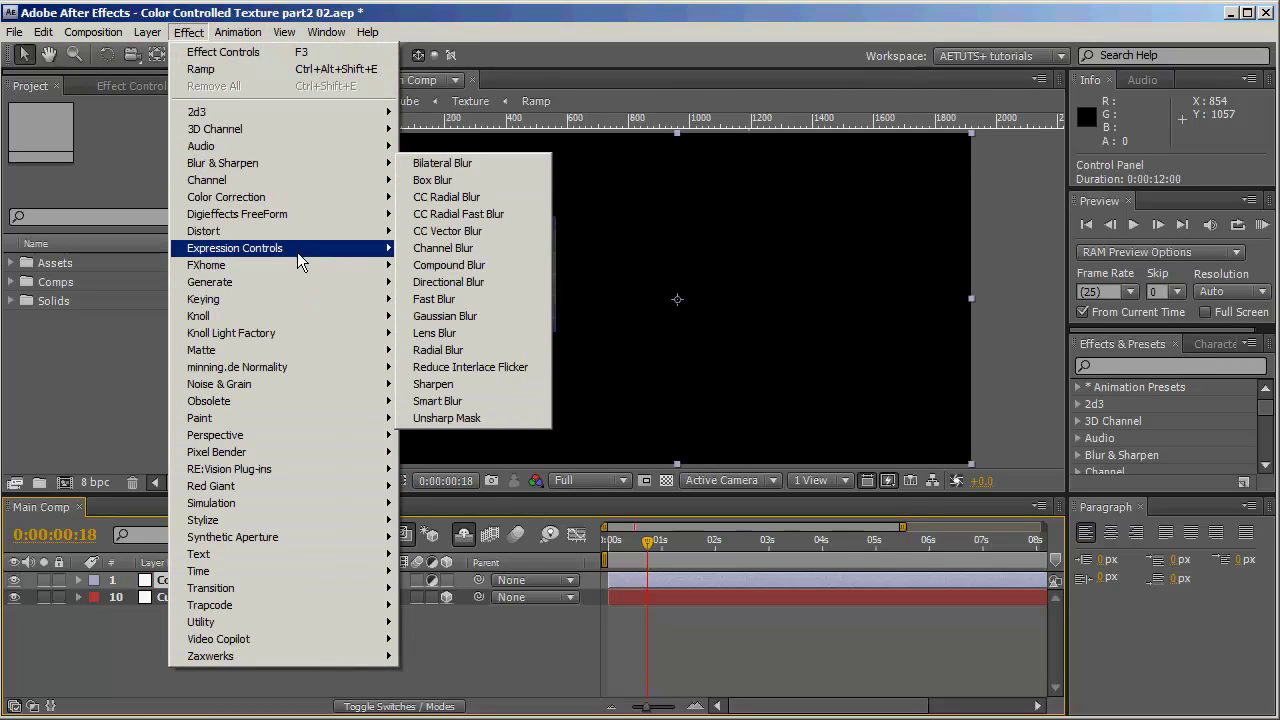
mouse_move(299, 252)
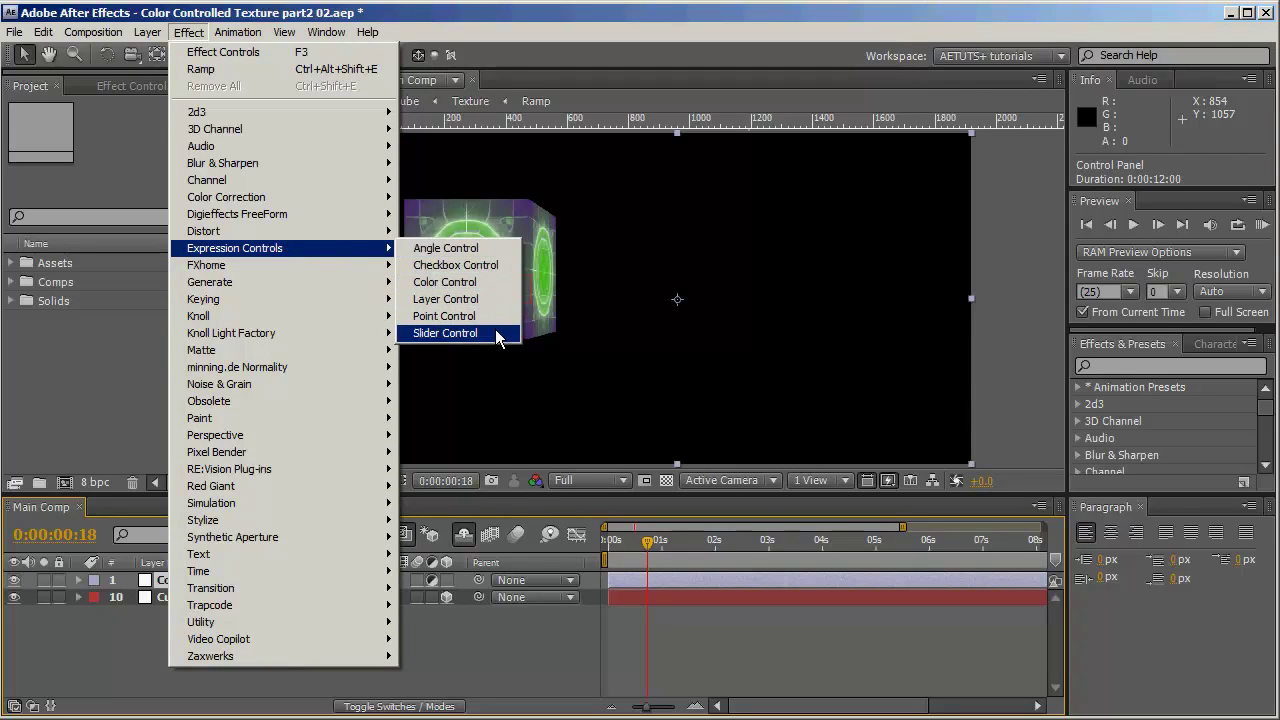
click(446, 333)
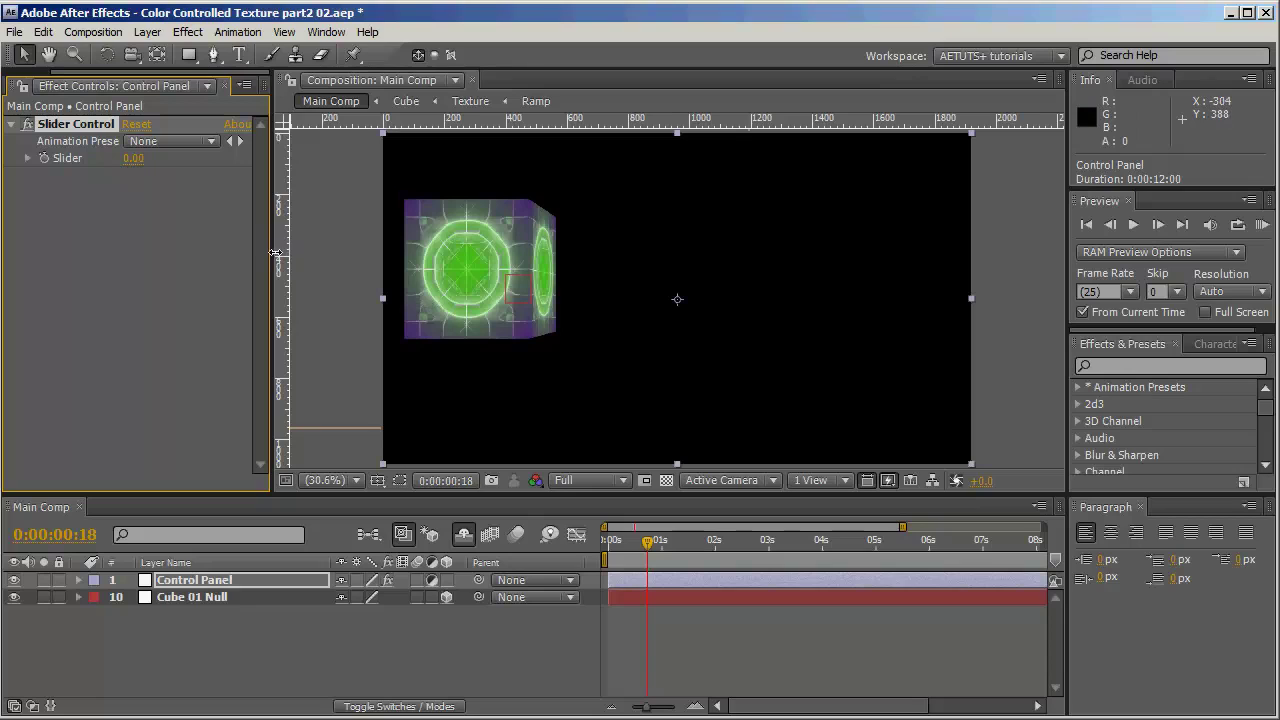
- Widen the effect settings area and rename the Slider Control effect as C 01 Hight
drag(274, 253, 362, 254)
click(160, 230)
click(82, 120)
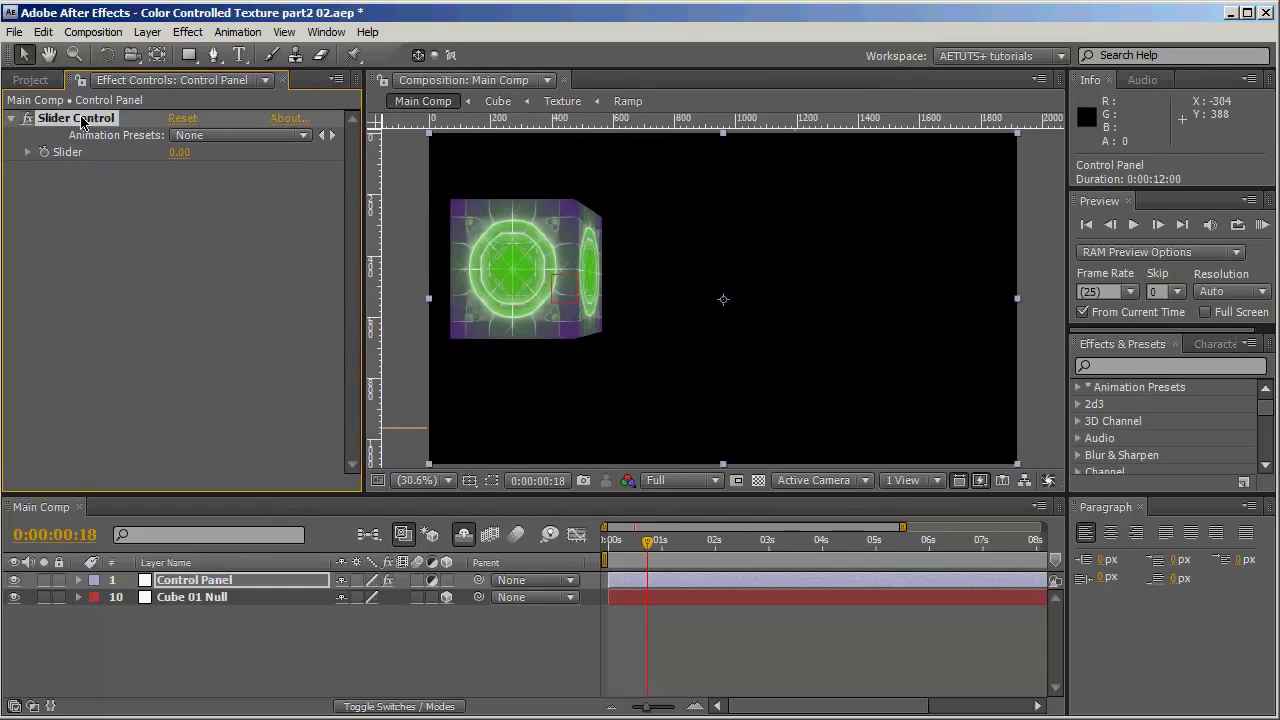
key(Return)
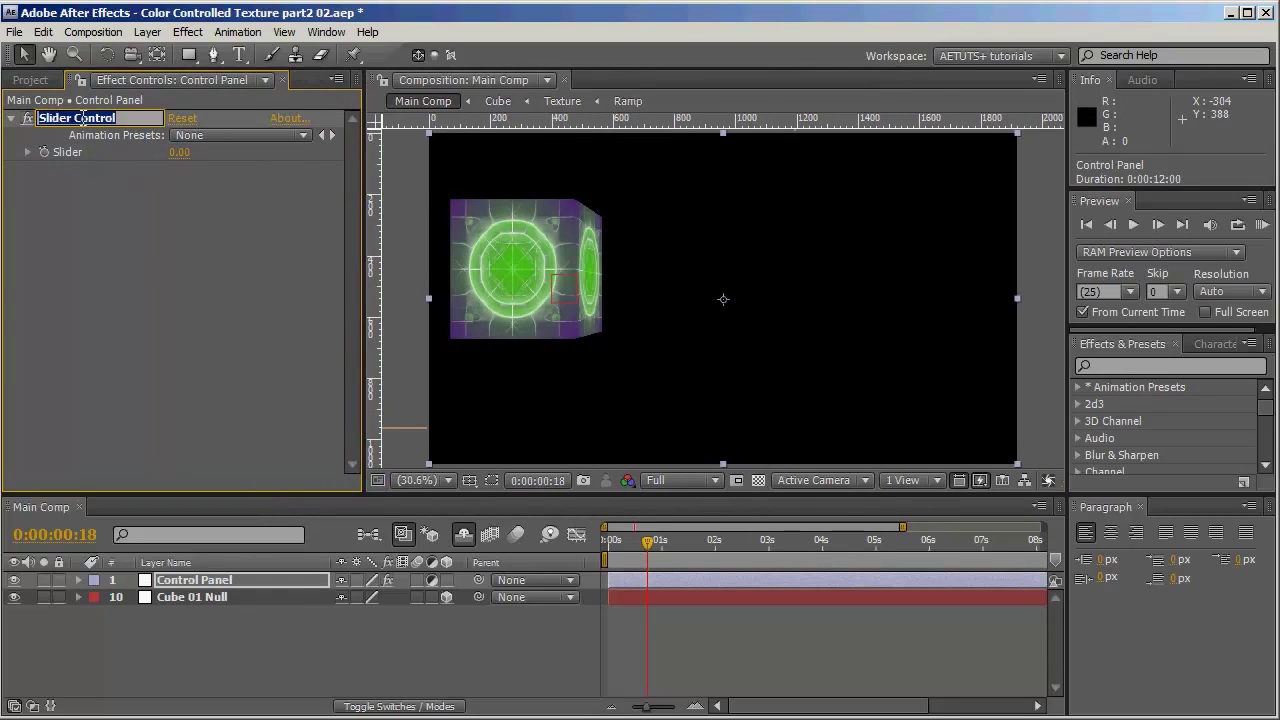
text(Q)
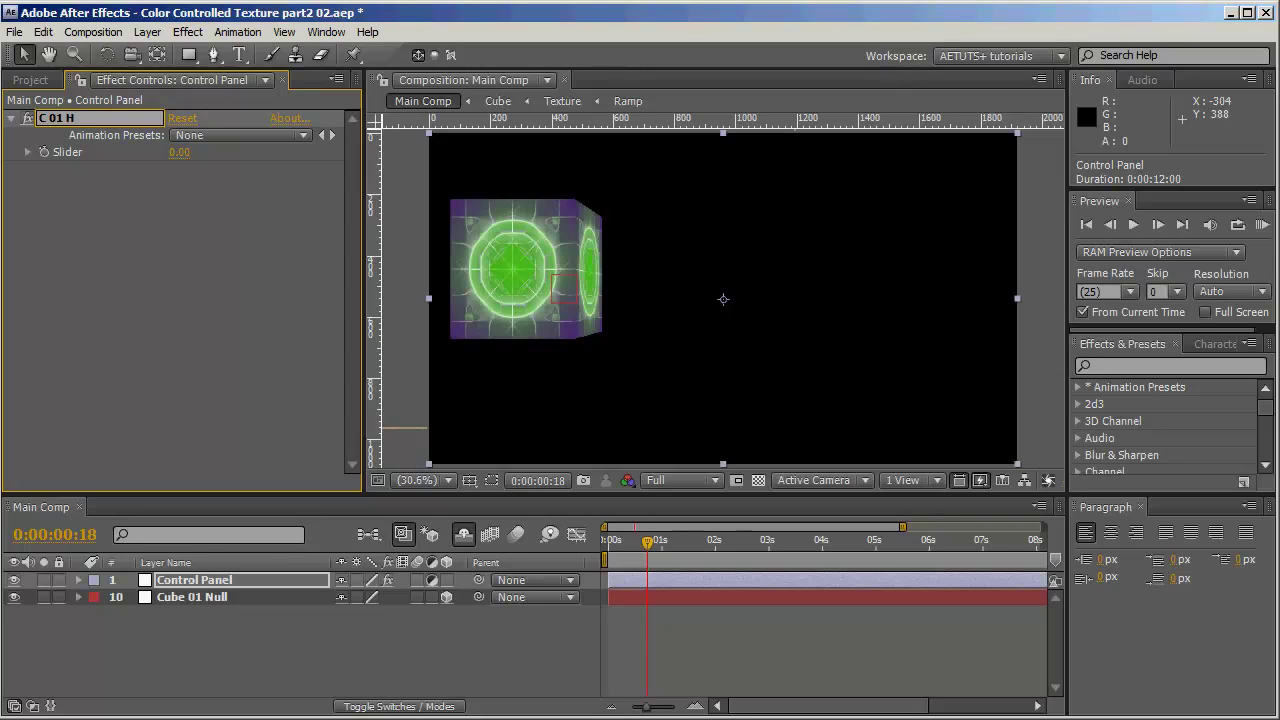
text(ght)
key(Return)
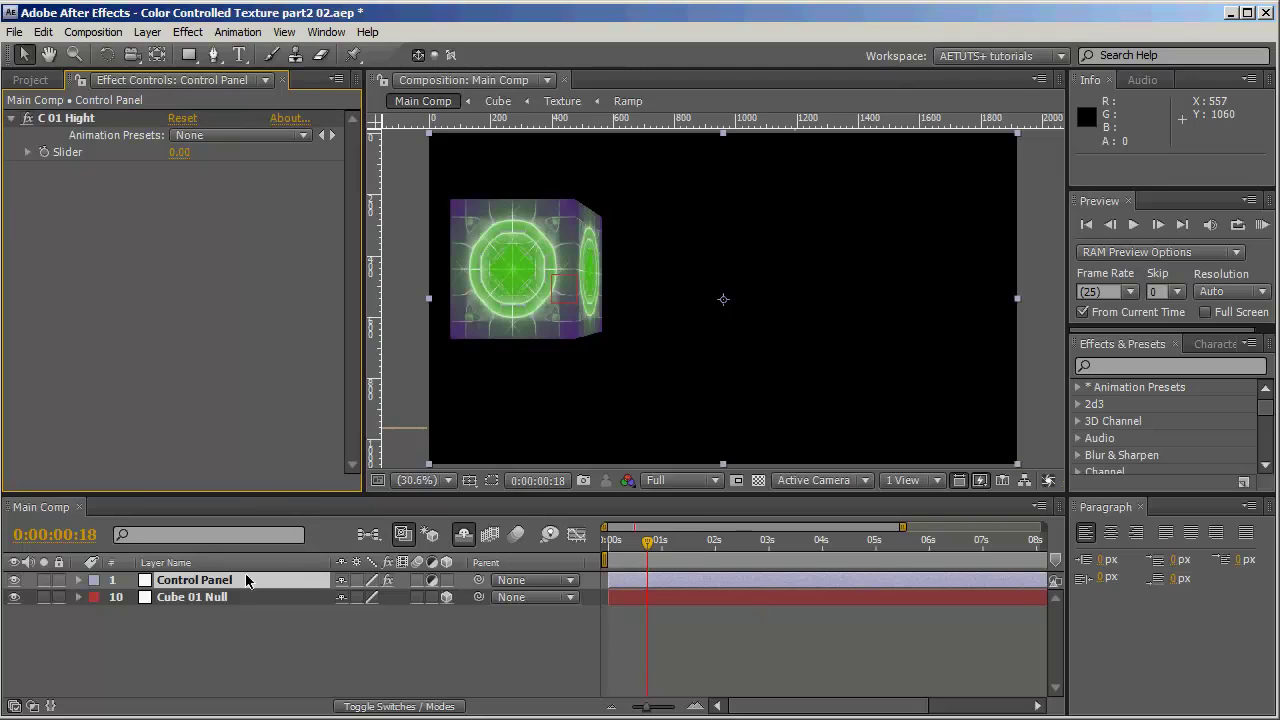
- Reveal Cube 01 Null's Position expression and locate its bounceHeight line
click(205, 598)
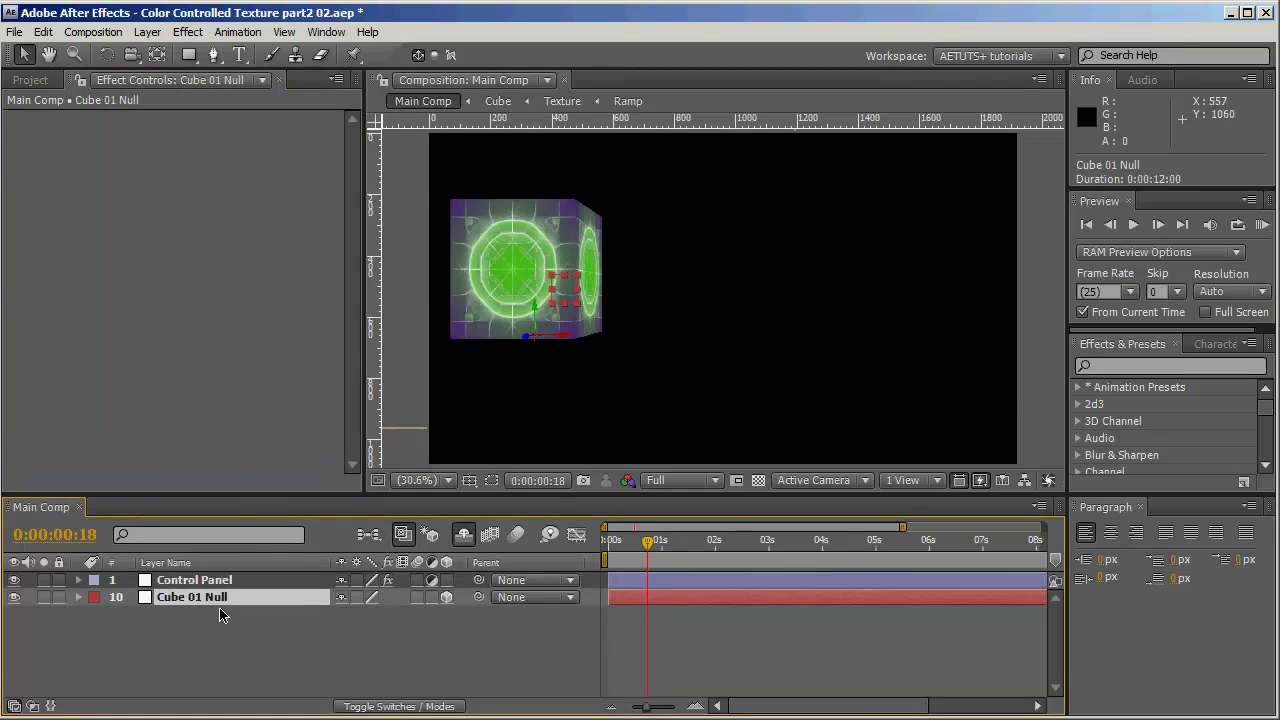
key(p)
alt+click(114, 611)
key(ctrl+v)
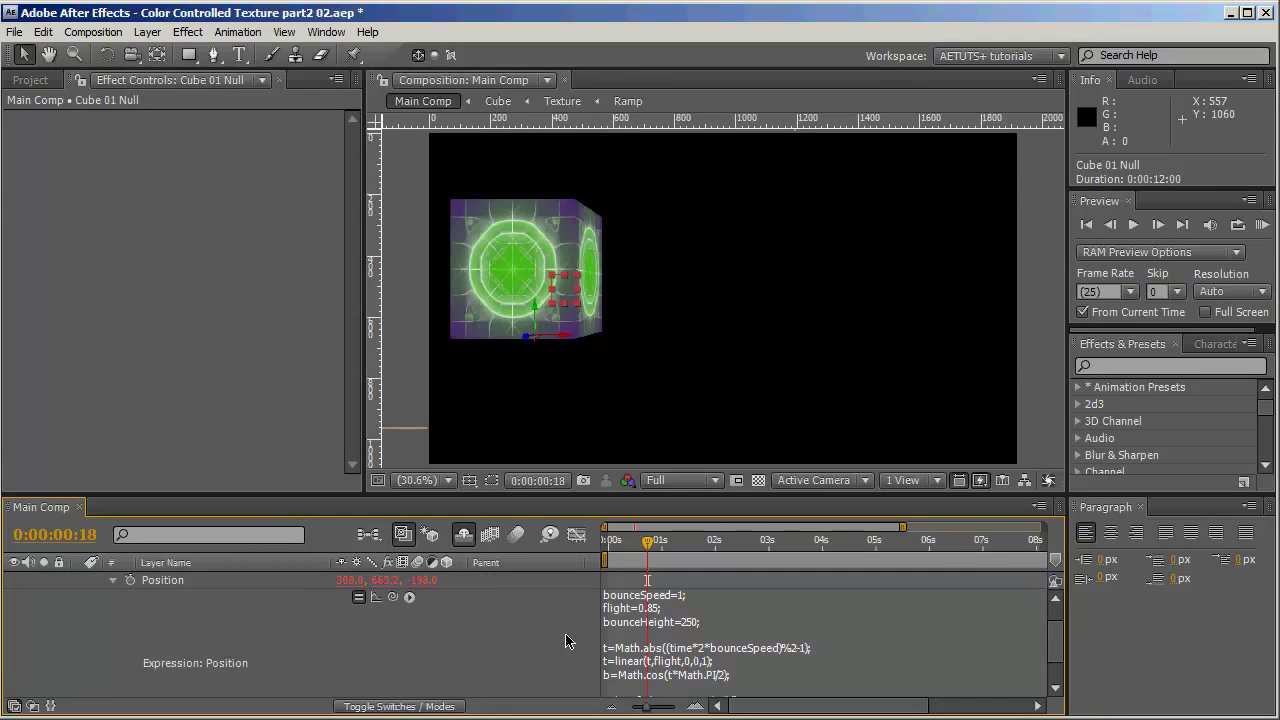
scroll(566, 641, down, 2)
click(660, 598)
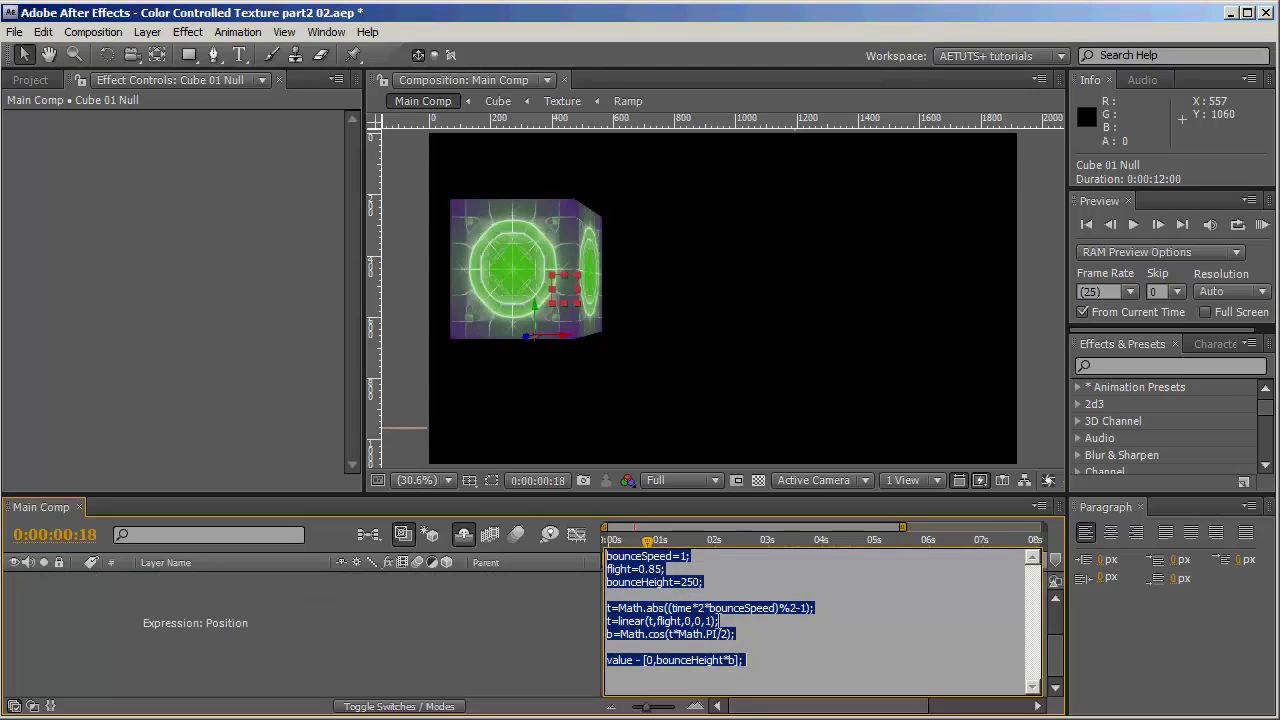
drag(682, 582, 702, 582)
click(393, 617)
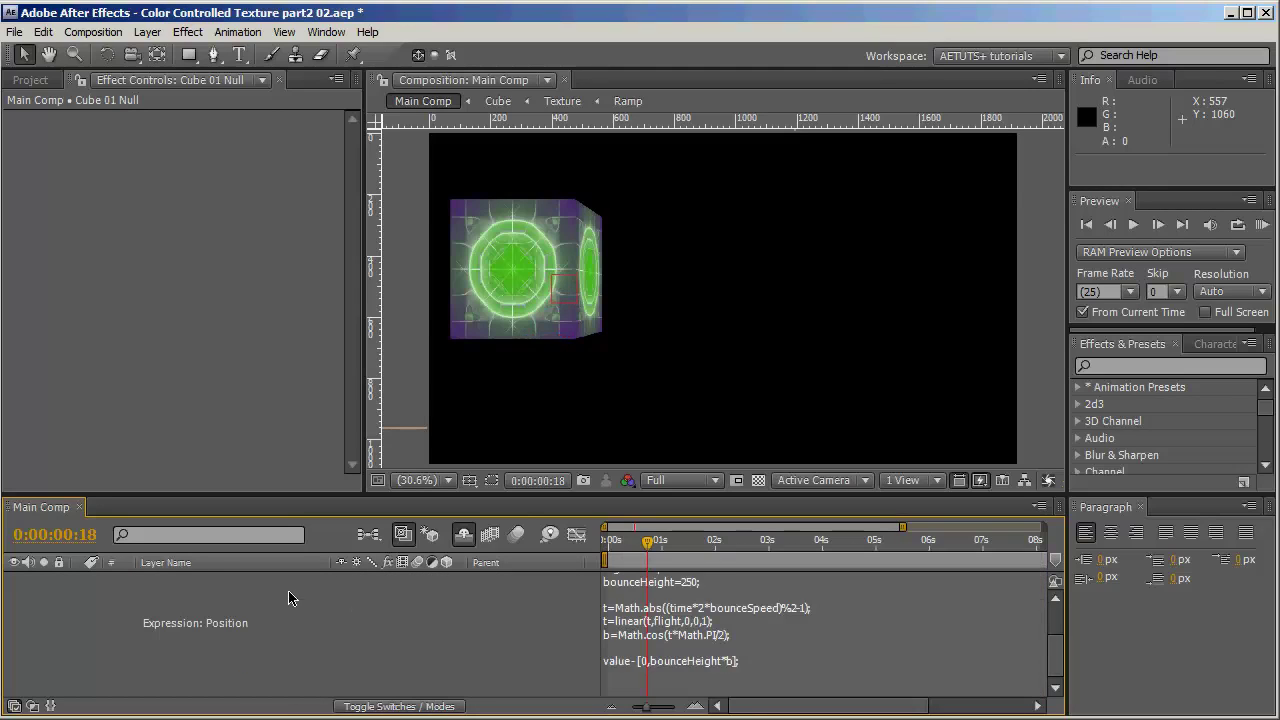
- Enlarge the timeline and expand Control Panel's C 01 Hight effect to show its Slider above Cube 01 Null's Position expression
scroll(290, 600, up, 3)
click(215, 582)
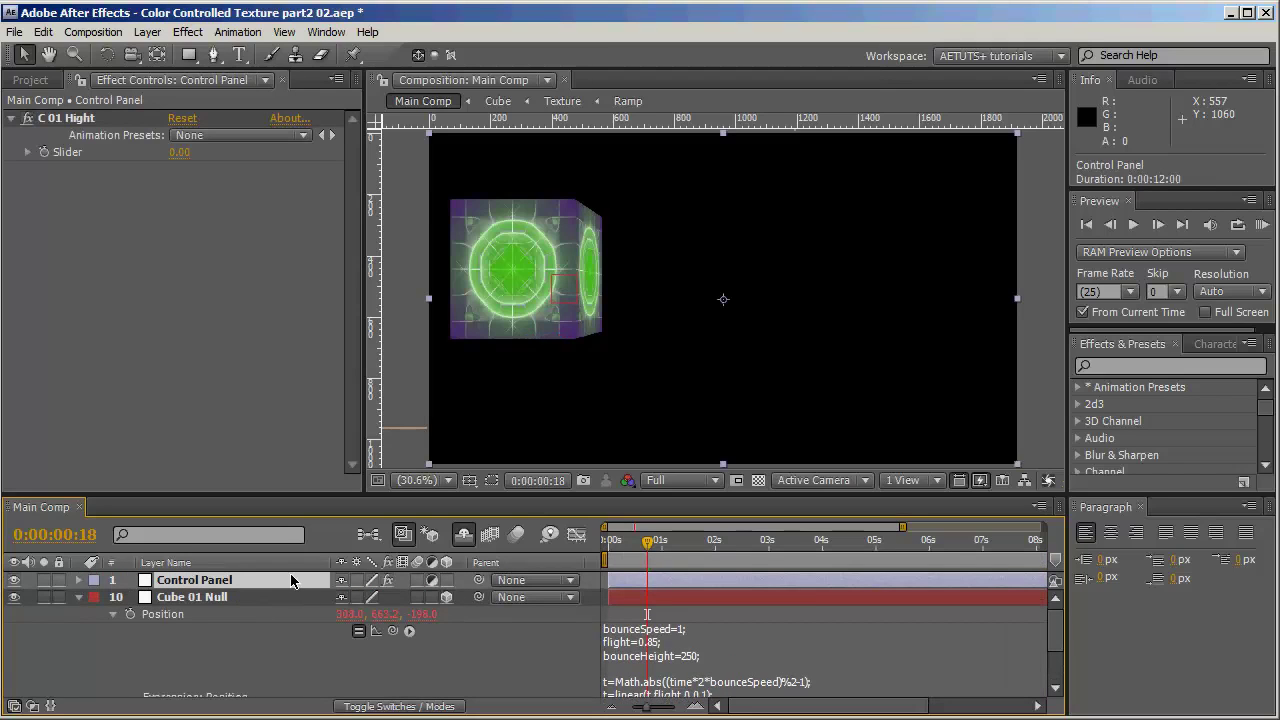
drag(273, 492, 273, 284)
key(e)
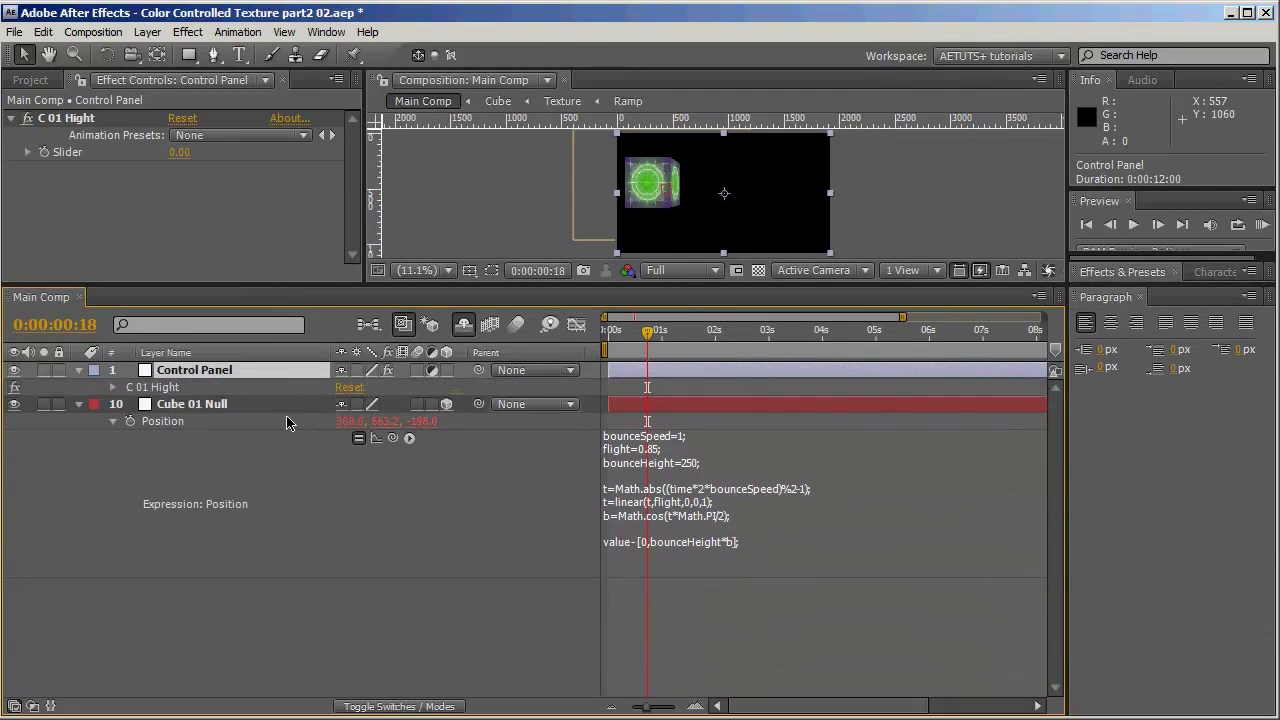
key(e)
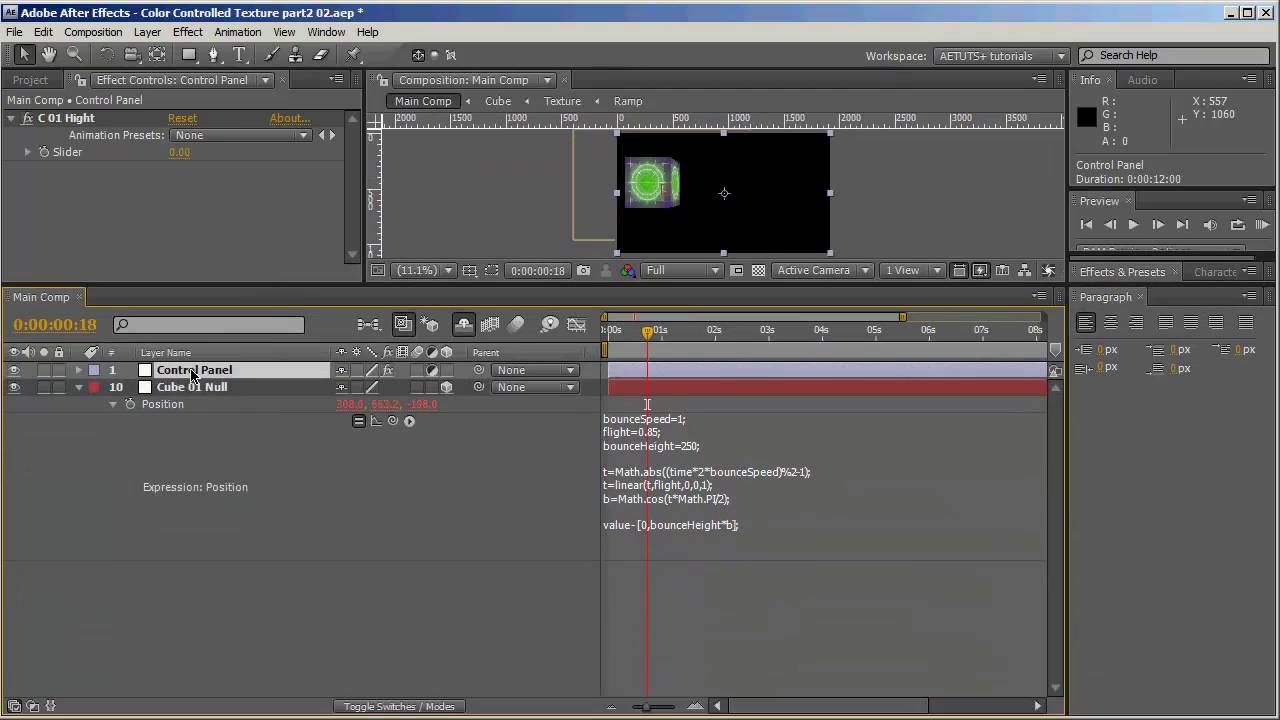
key(e)
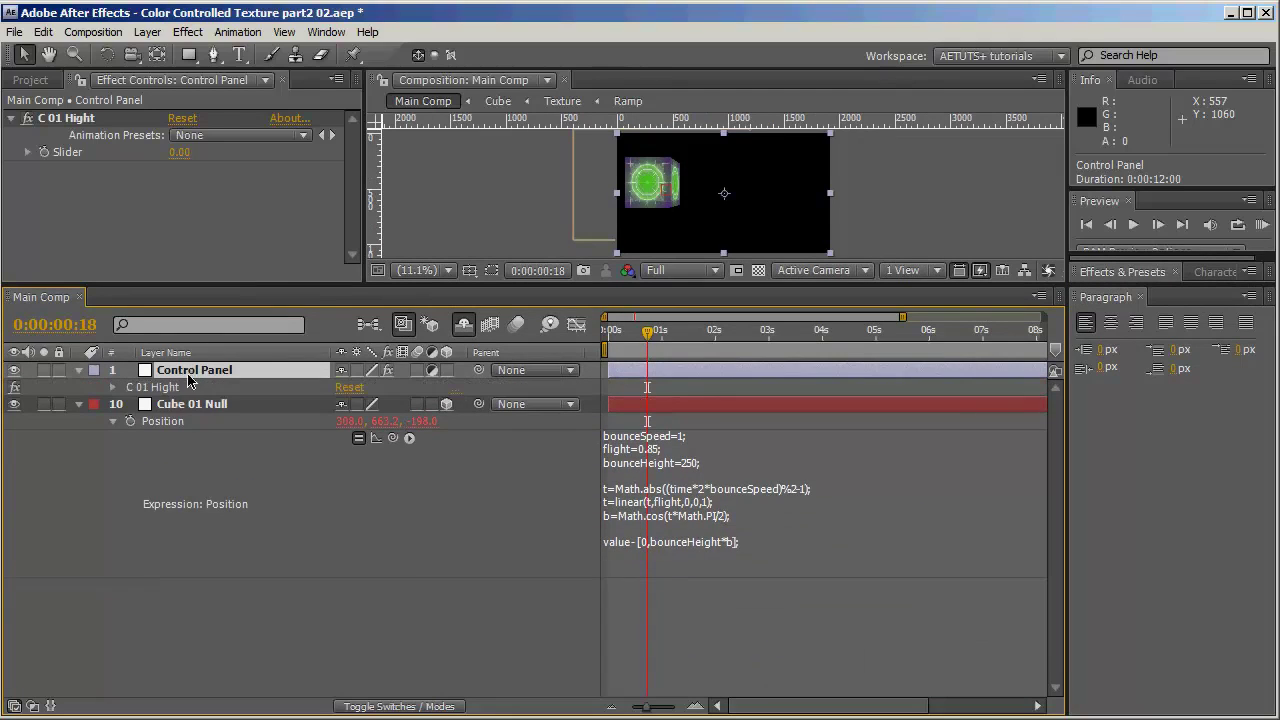
click(114, 388)
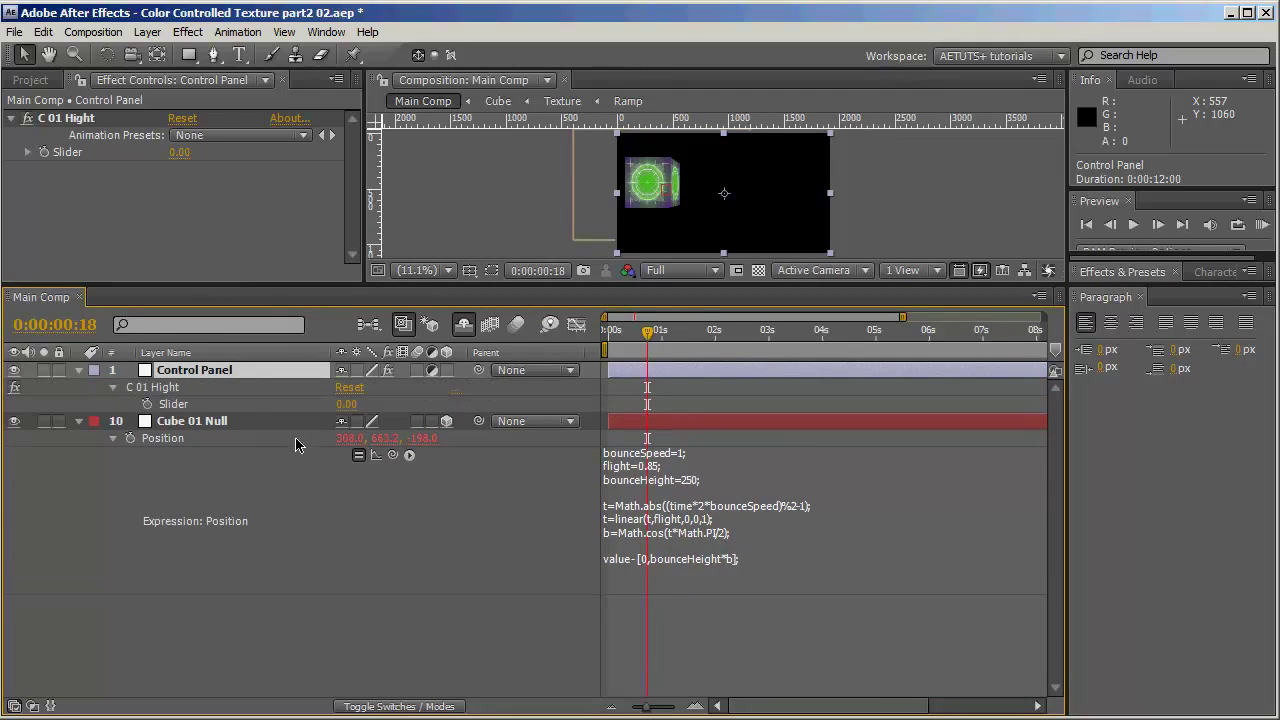
- Replace the bounceHeight value in Cube 01 Null's Position expression with a pick-whip link to Control Panel's C 01 Hight Slider
click(686, 490)
click(684, 480)
drag(683, 479, 692, 480)
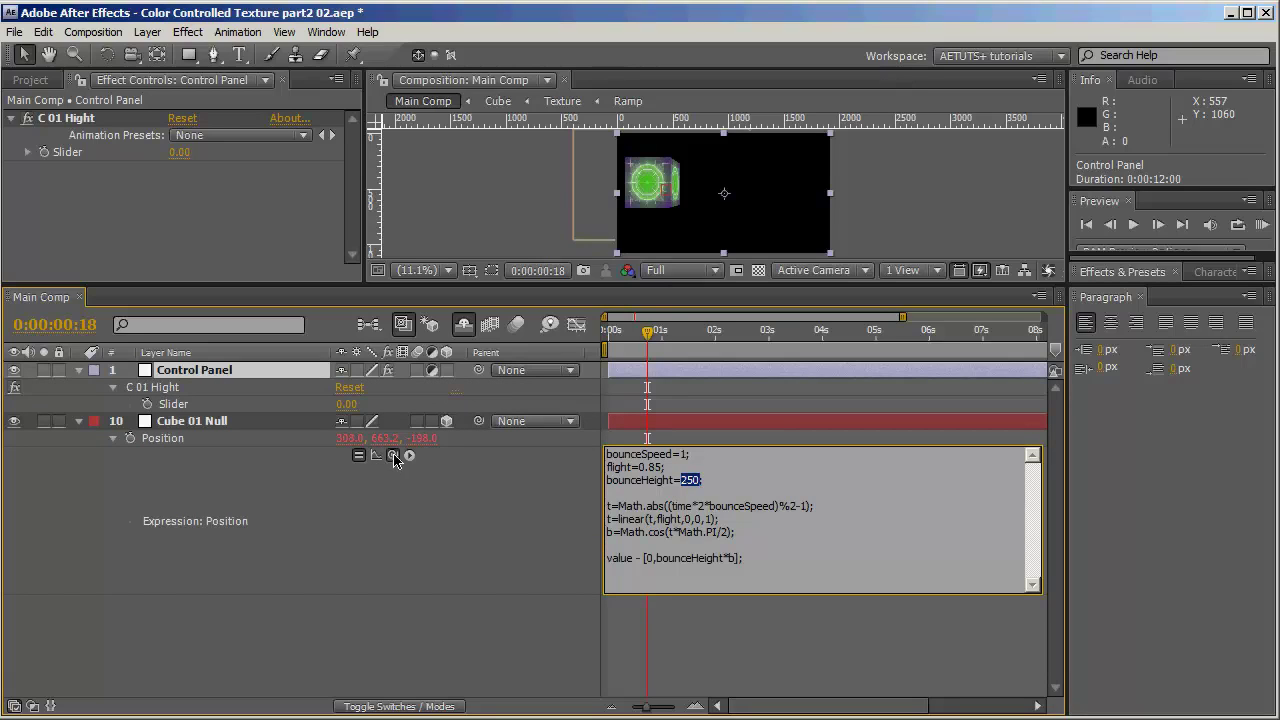
drag(393, 455, 210, 405)
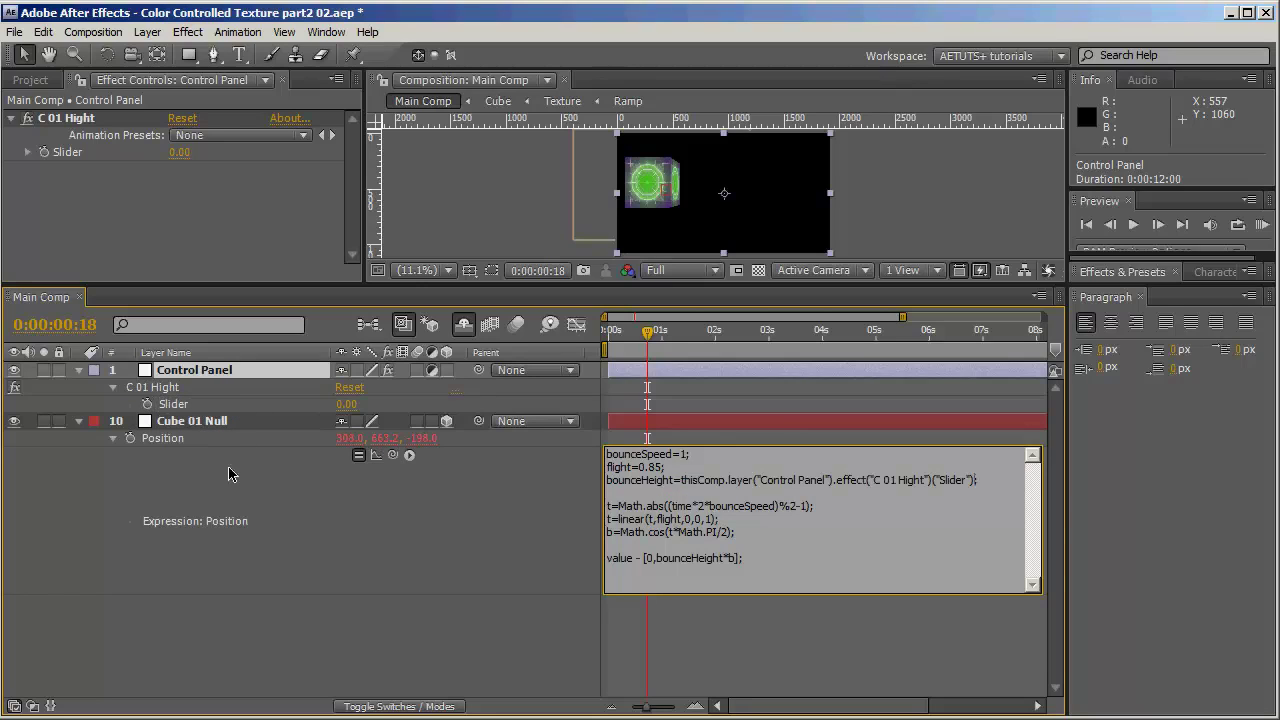
click(470, 553)
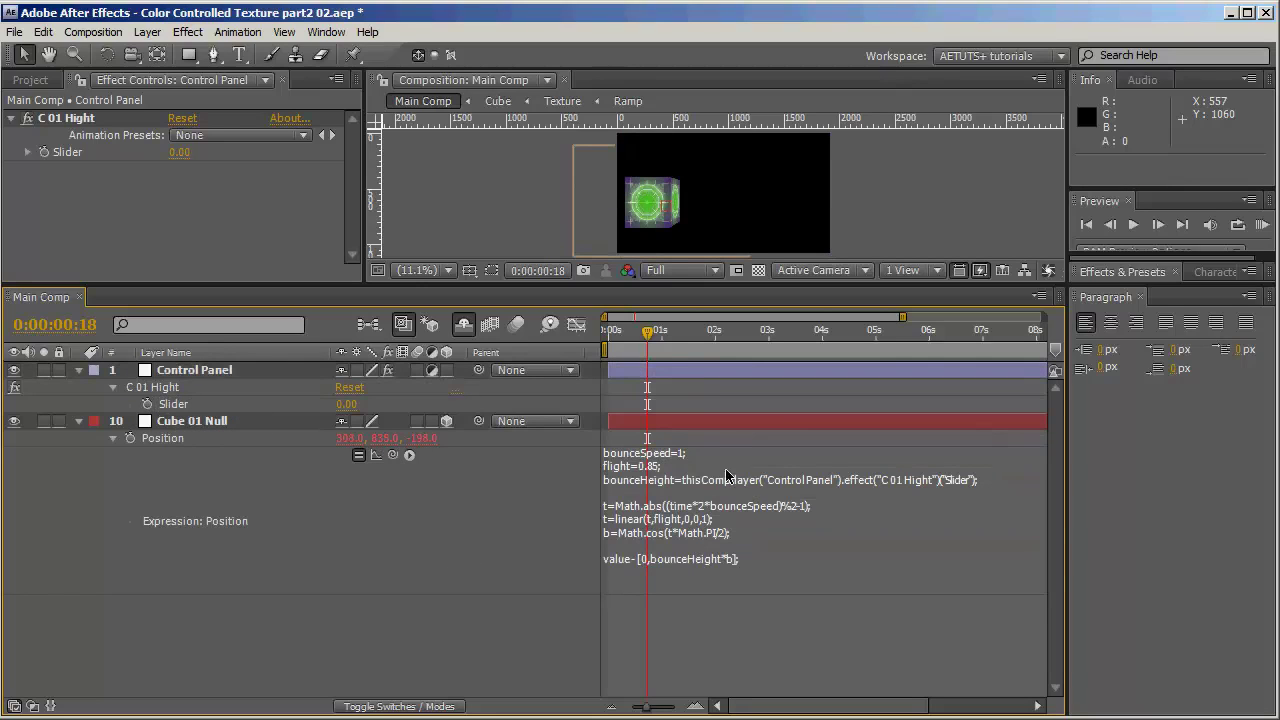
- Raise the C 01 Hight Slider to 409 and scrub to 0:00:02:19 to test the bounce
click(657, 485)
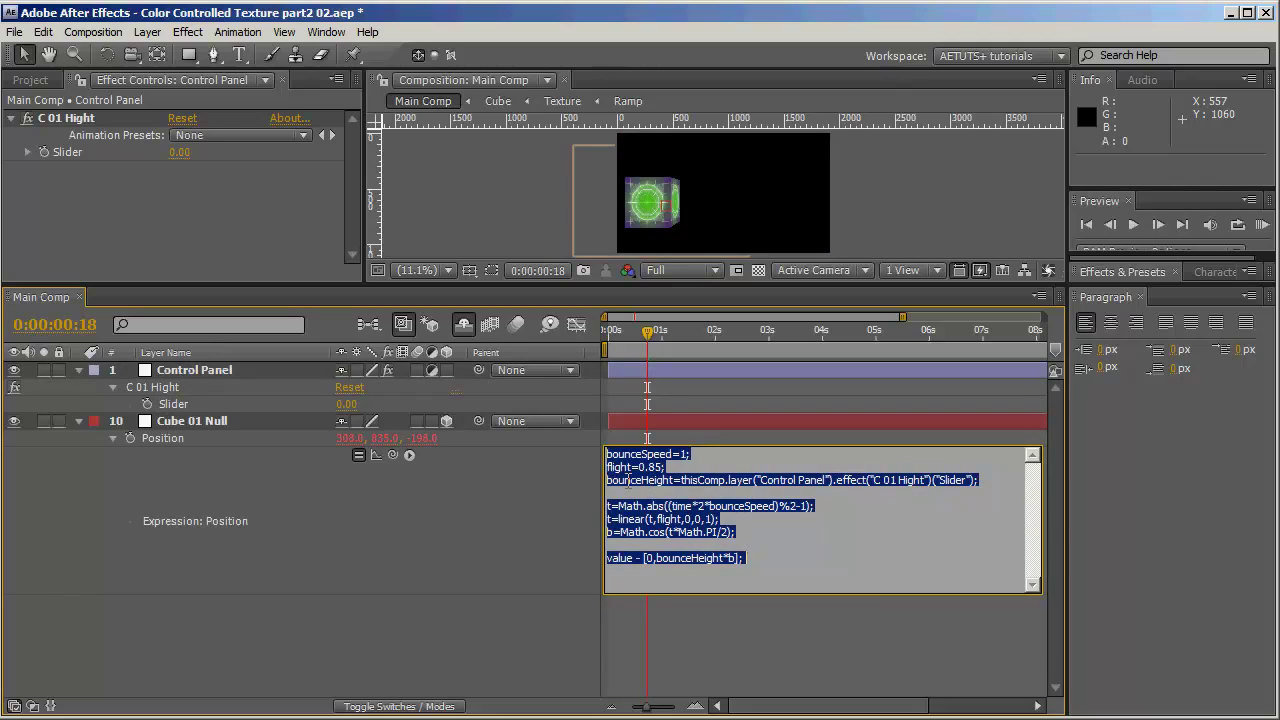
click(192, 405)
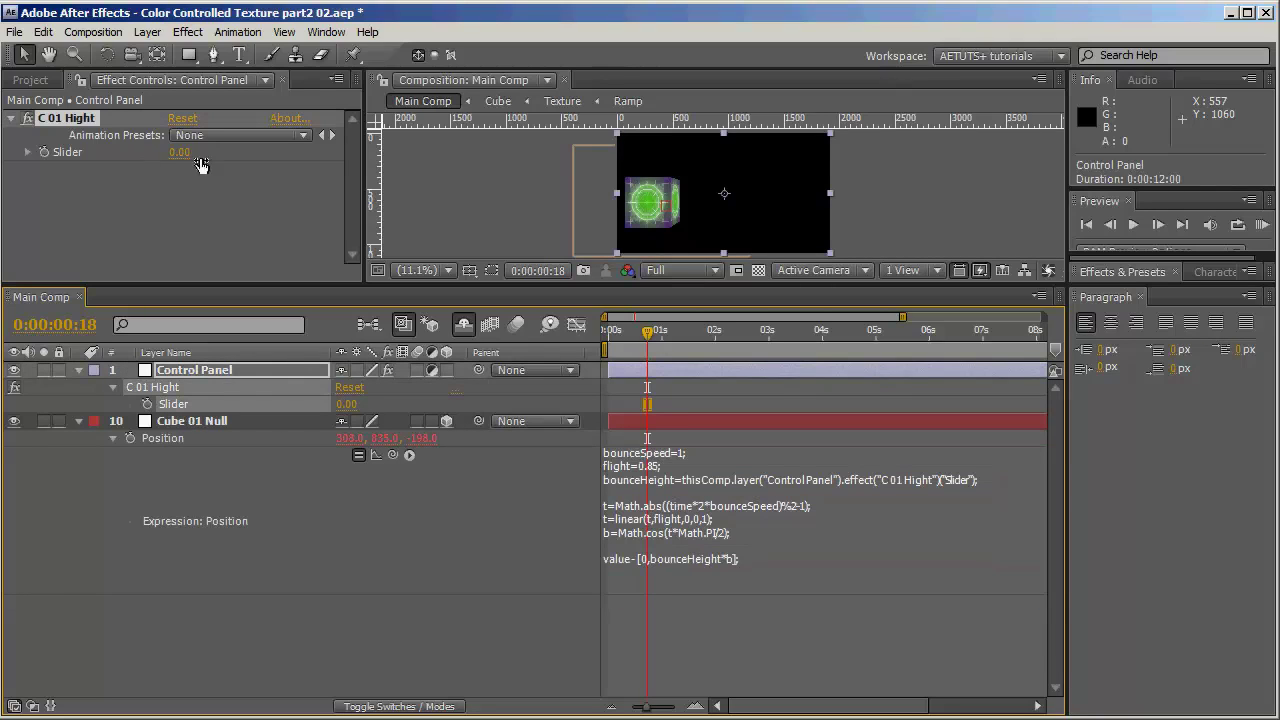
drag(629, 345, 657, 345)
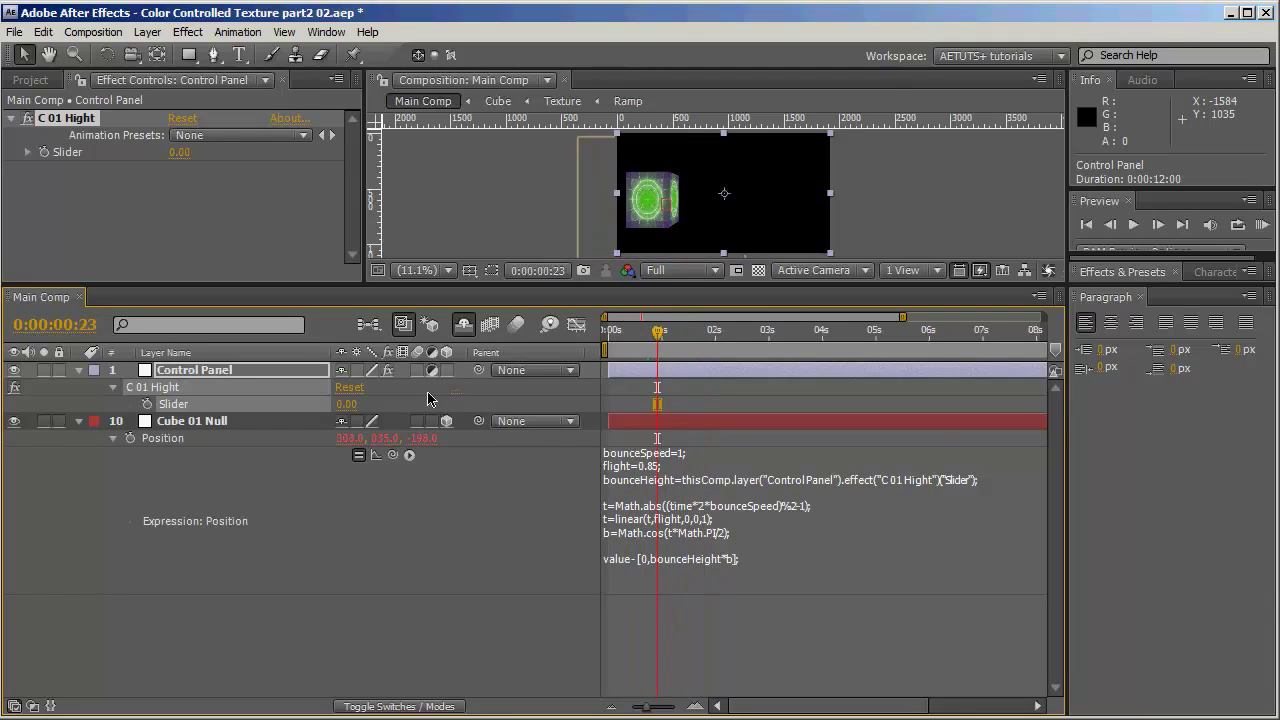
drag(345, 412, 505, 416)
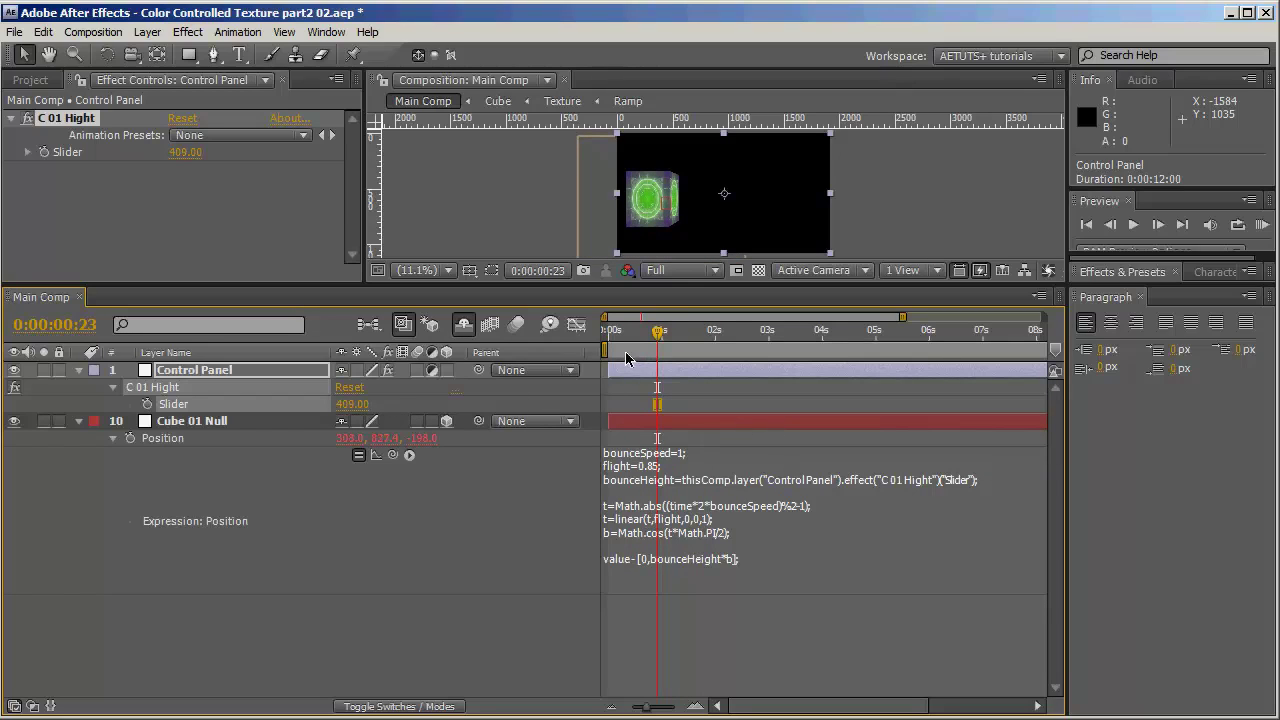
drag(657, 341, 757, 341)
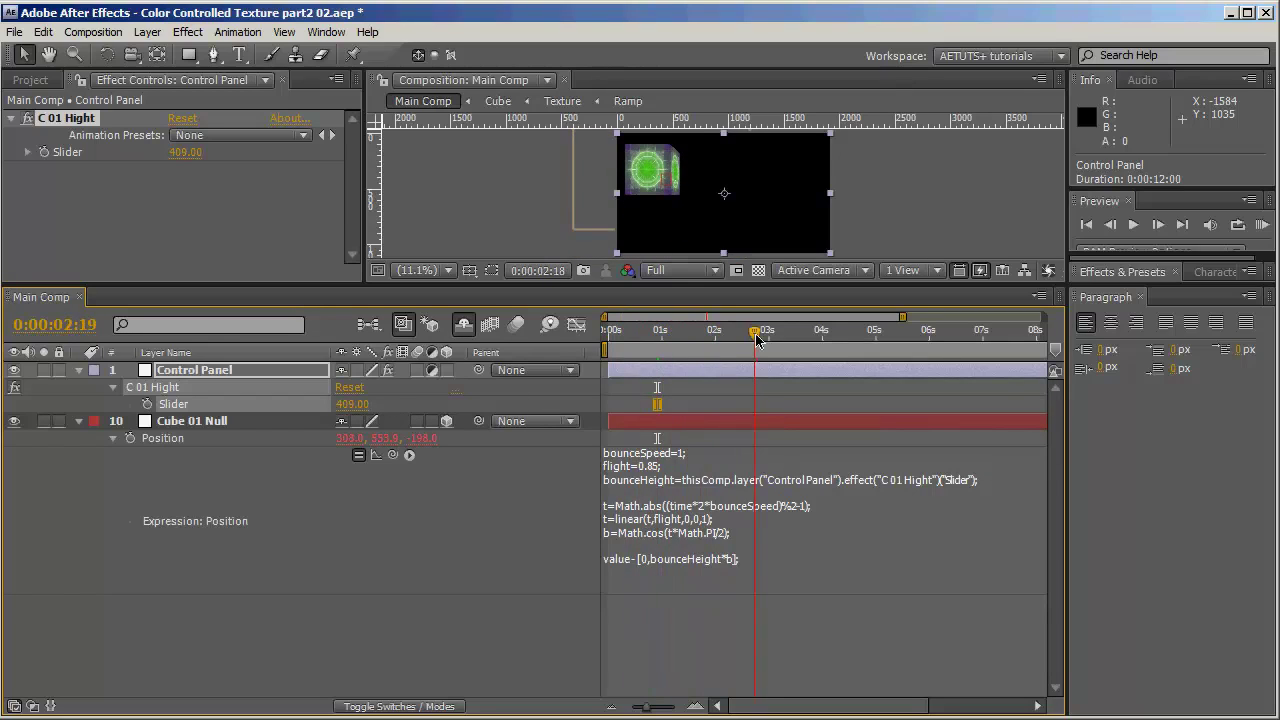
- Set the C 01 Hight Slider to 800 to test a much higher bounce
click(345, 400)
text(800)
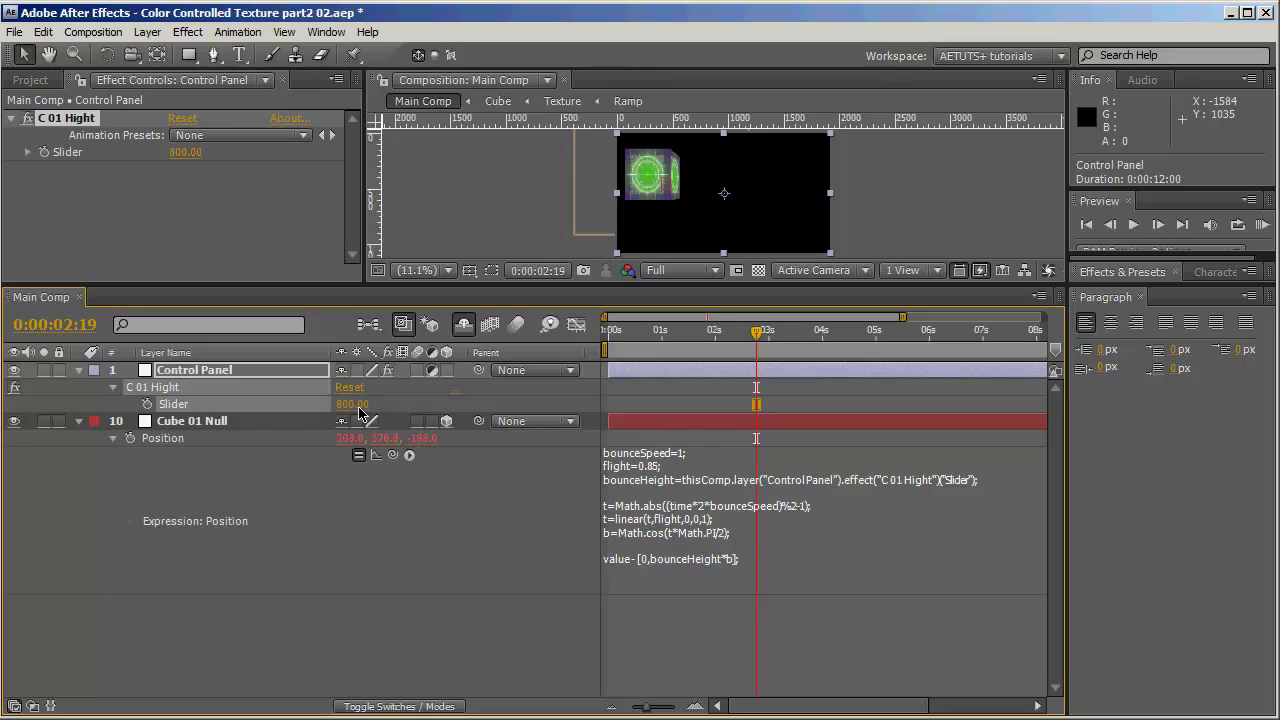
key(Return)
- Set the C 01 Hight Slider to 250 and scrub through the bounce to 0:00:03:21
click(348, 404)
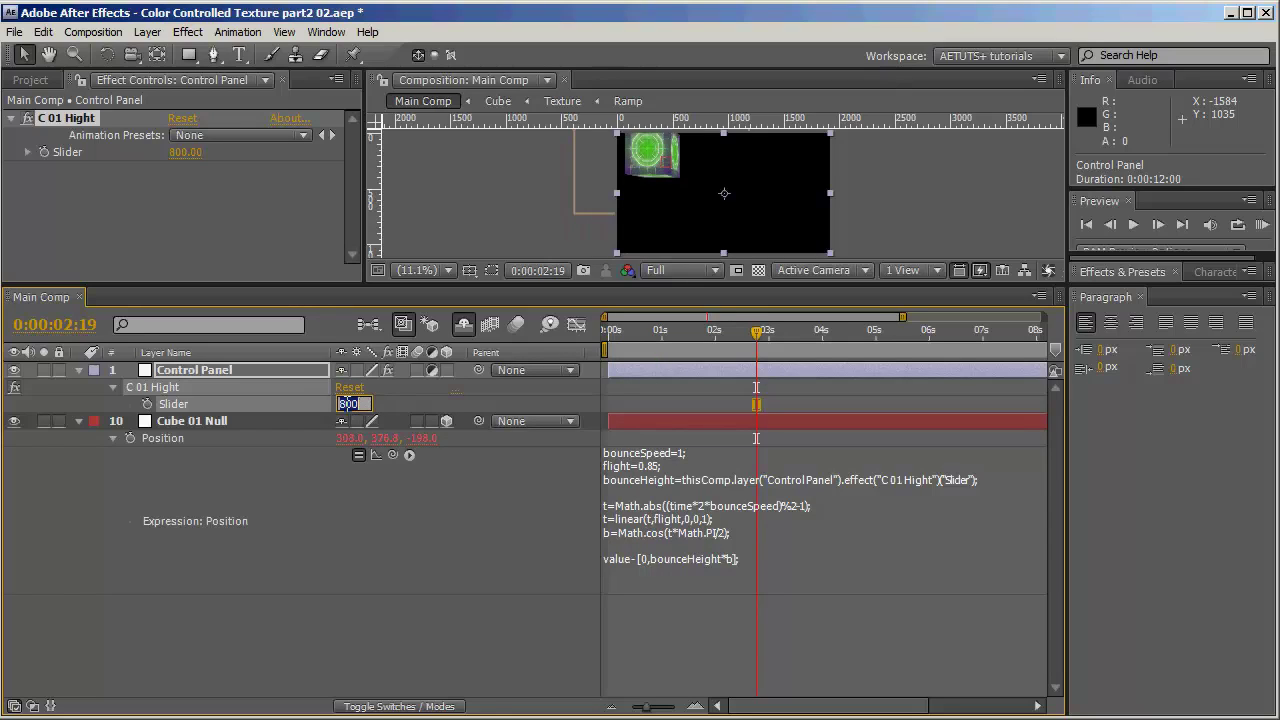
text(250)
key(Return)
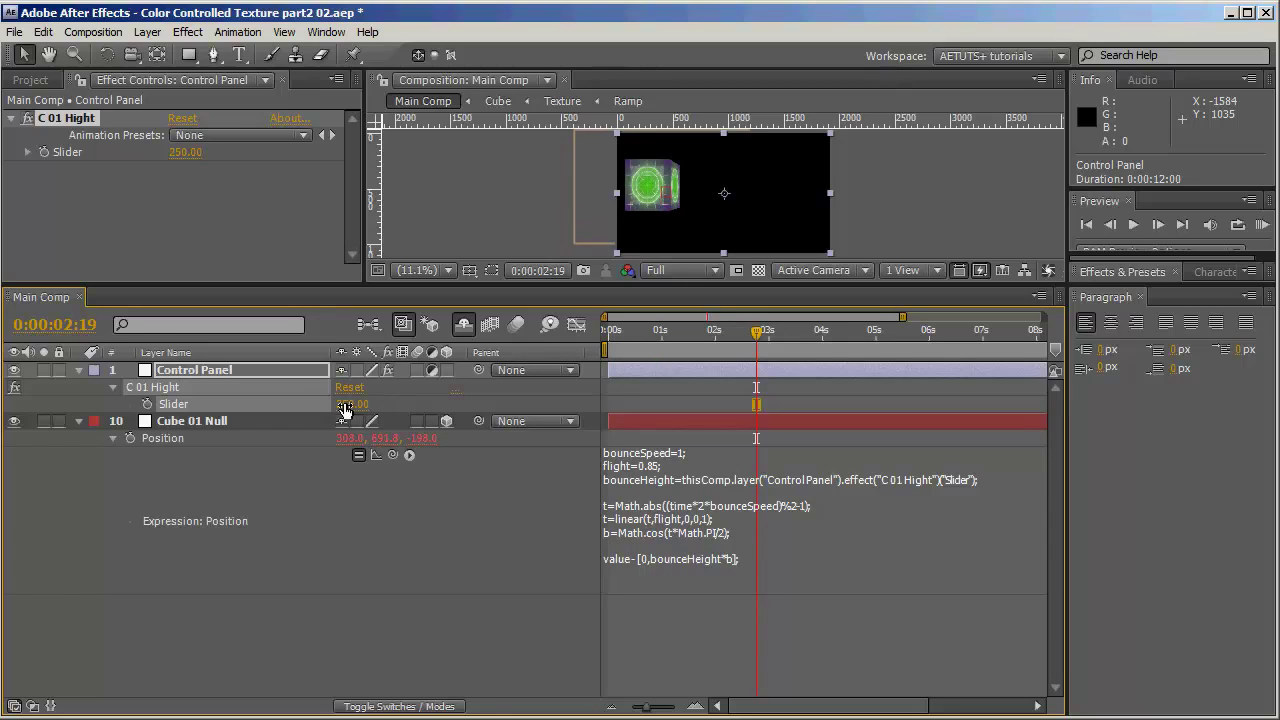
drag(645, 333, 814, 333)
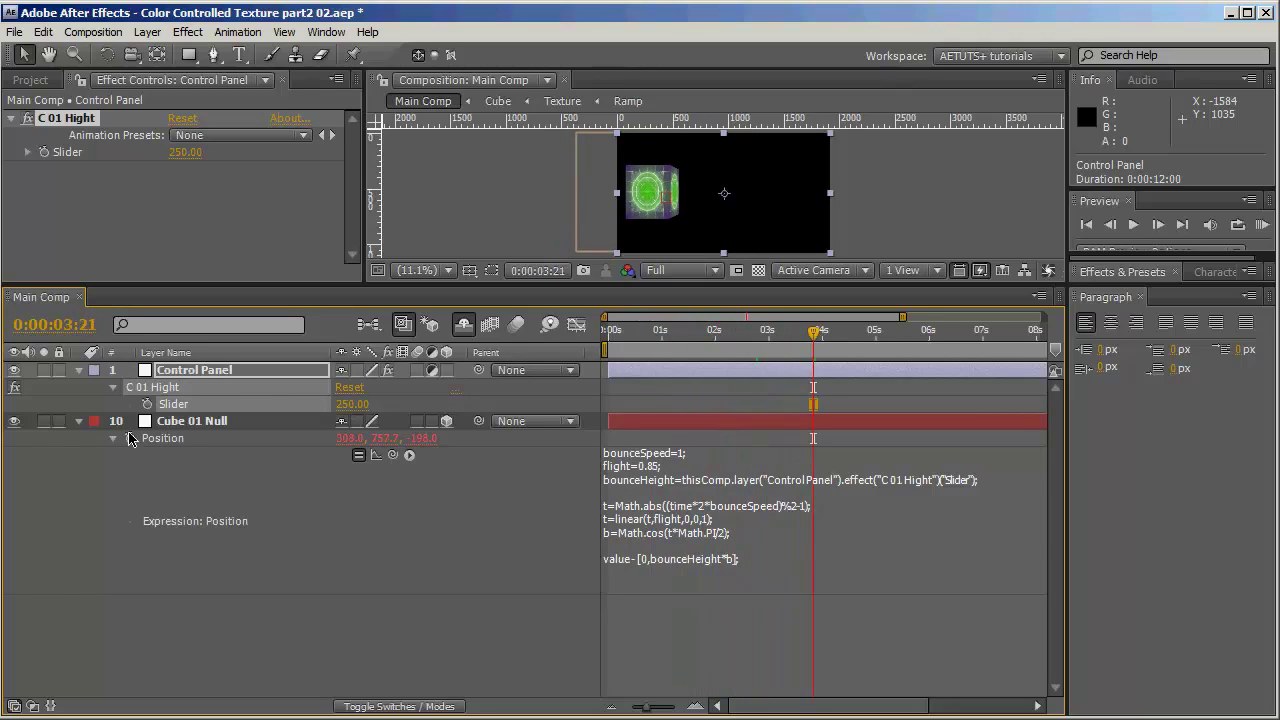
- Duplicate the C 01 Hight slider effect on Control Panel and rename the copy C 01 Squash
click(418, 527)
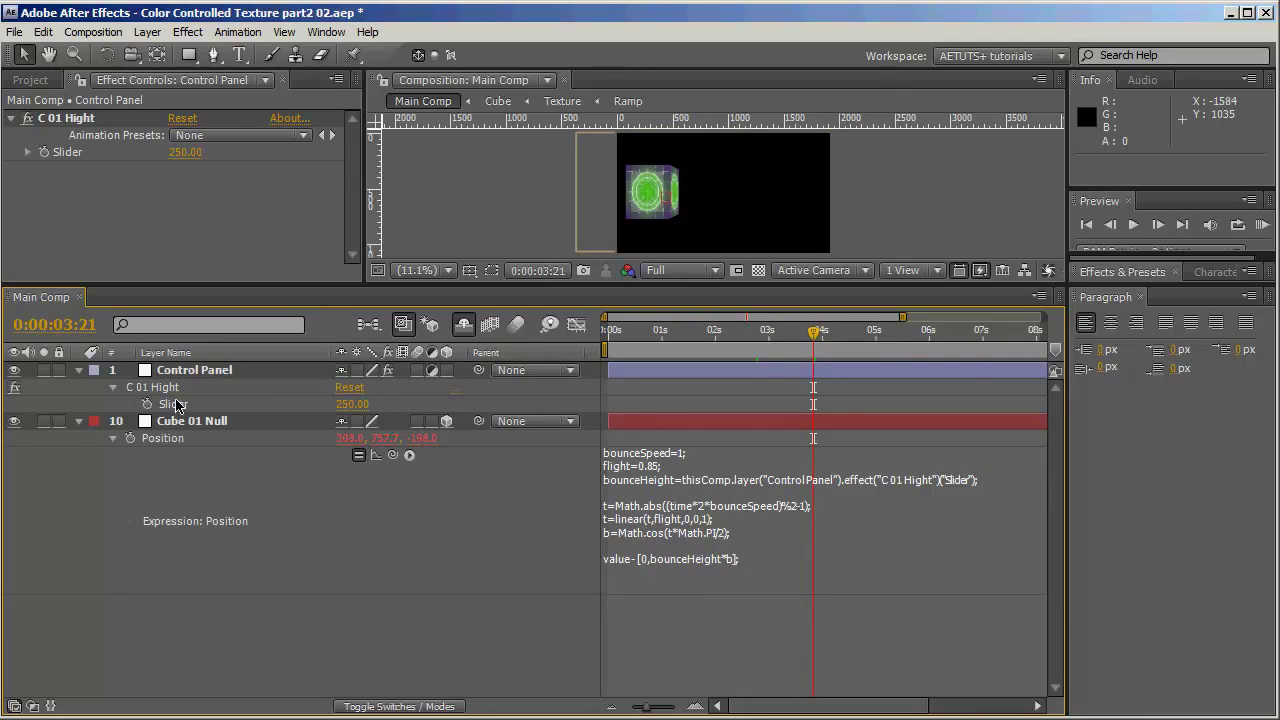
click(176, 404)
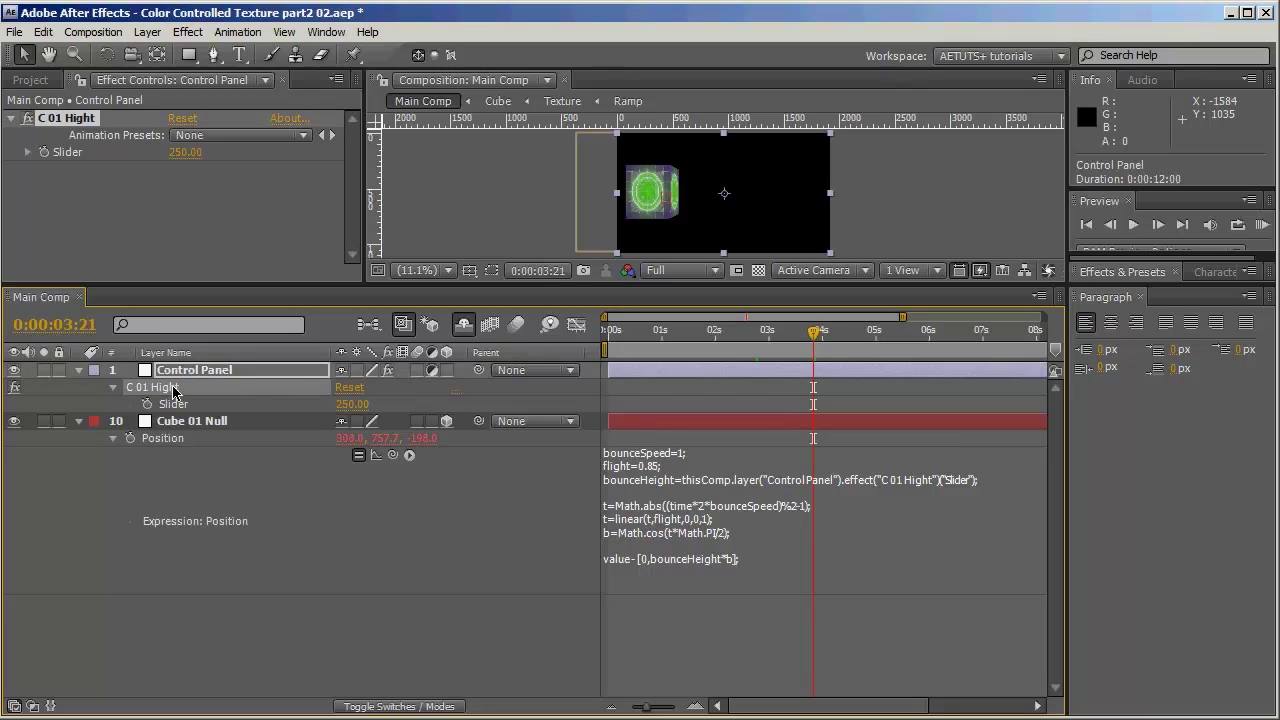
click(80, 116)
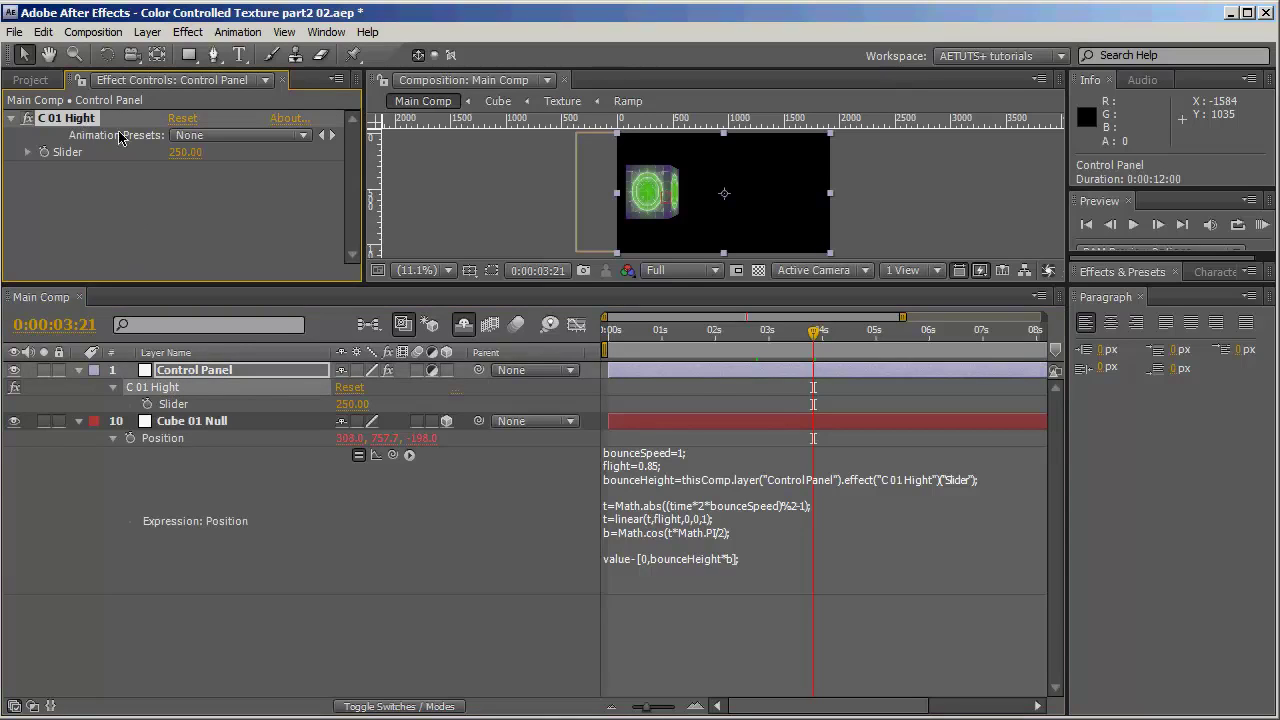
click(90, 119)
key(ctrl+d)
key(Return)
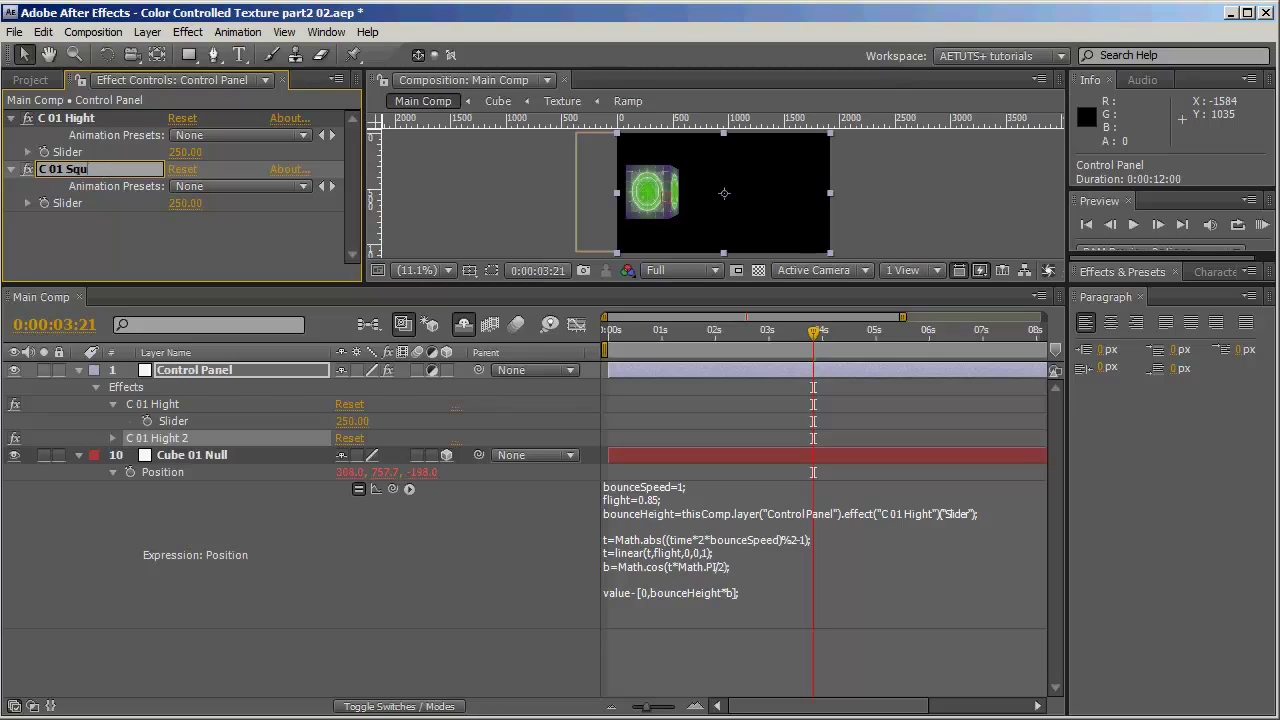
text(C 01 Sqush)
click(89, 170)
text(a)
key(Return)
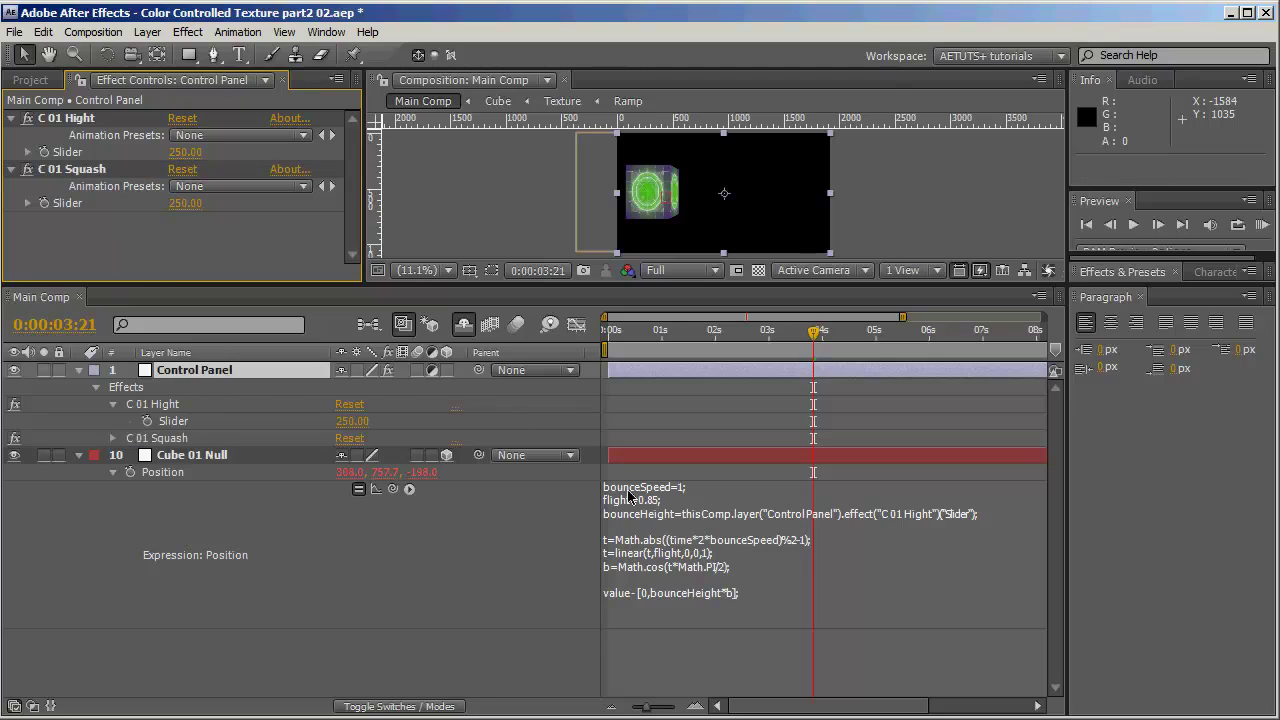
- Replace the squash value in Cube 01 Null's Scale expression with a pick-whip link to Control Panel's C 01 Squash Slider
click(158, 457)
key(s)
click(112, 473)
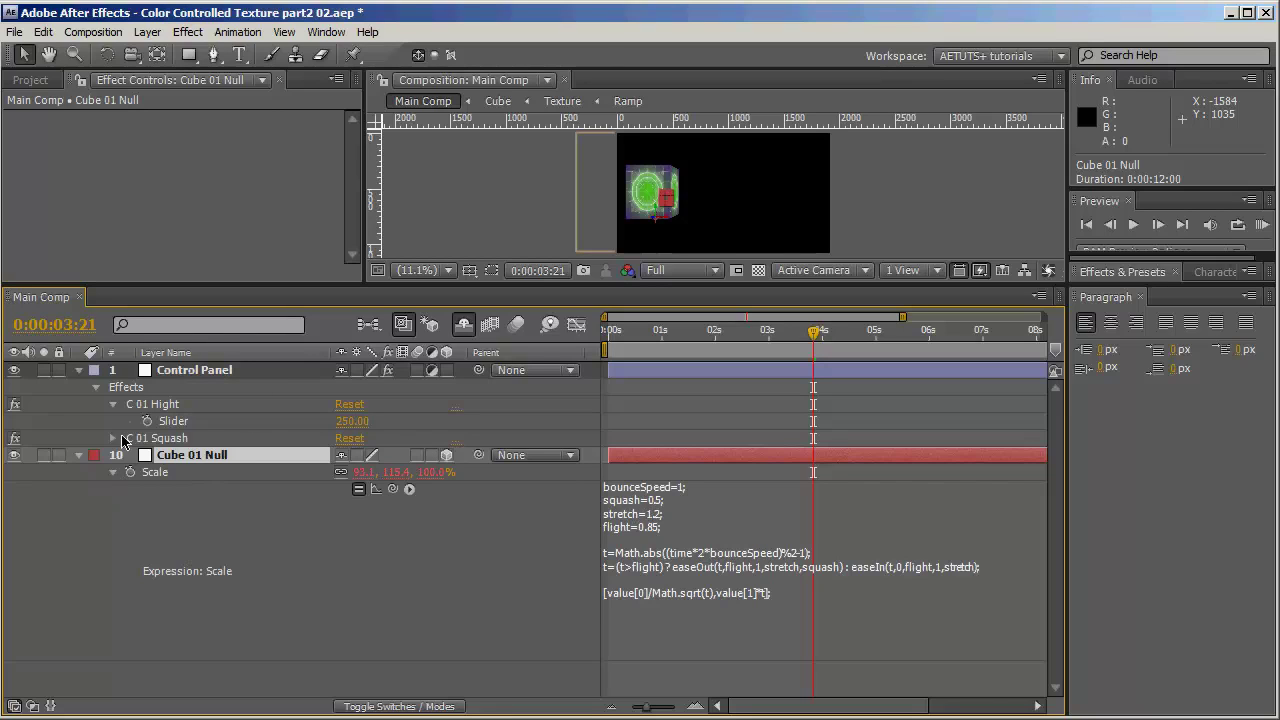
click(113, 438)
click(664, 533)
click(652, 518)
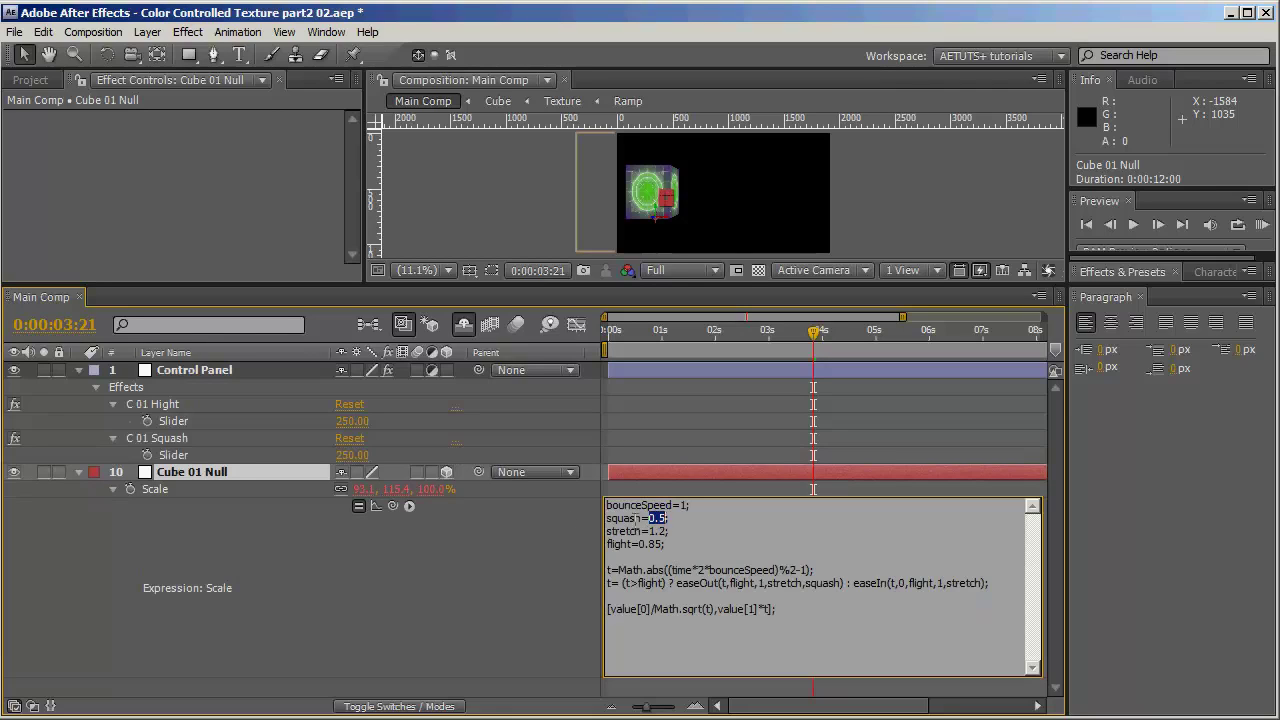
drag(391, 507, 200, 456)
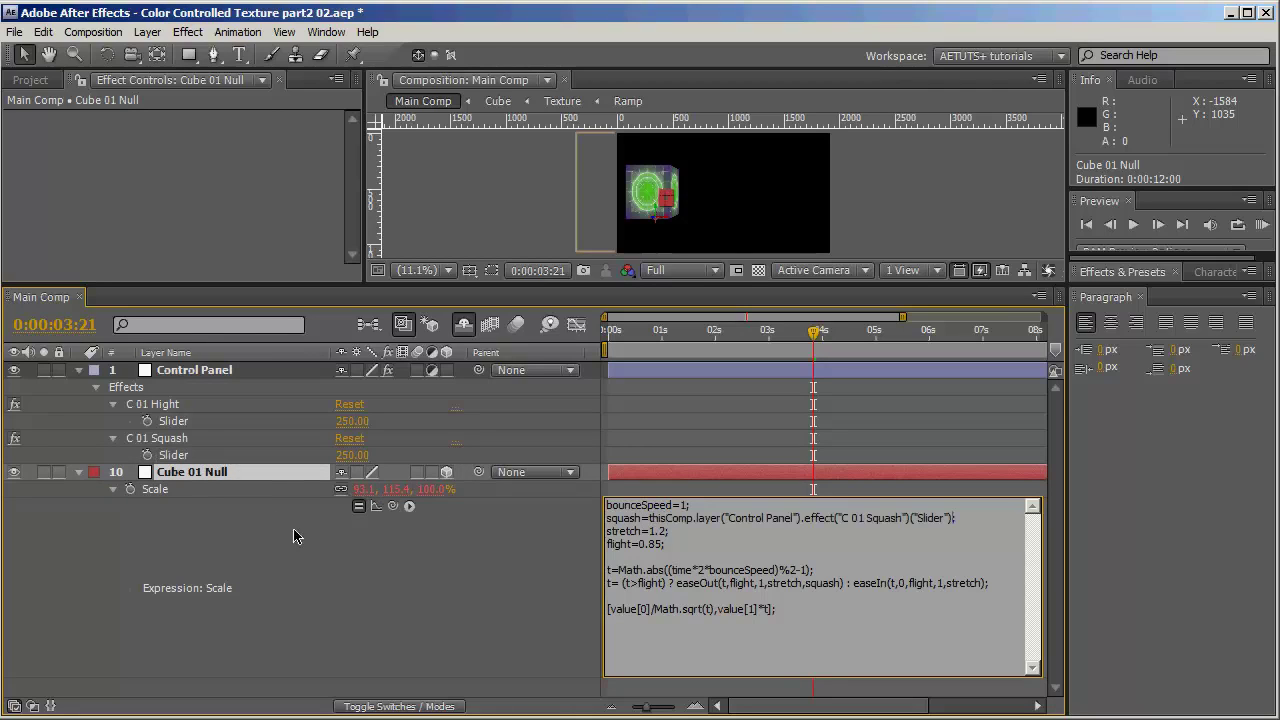
click(345, 556)
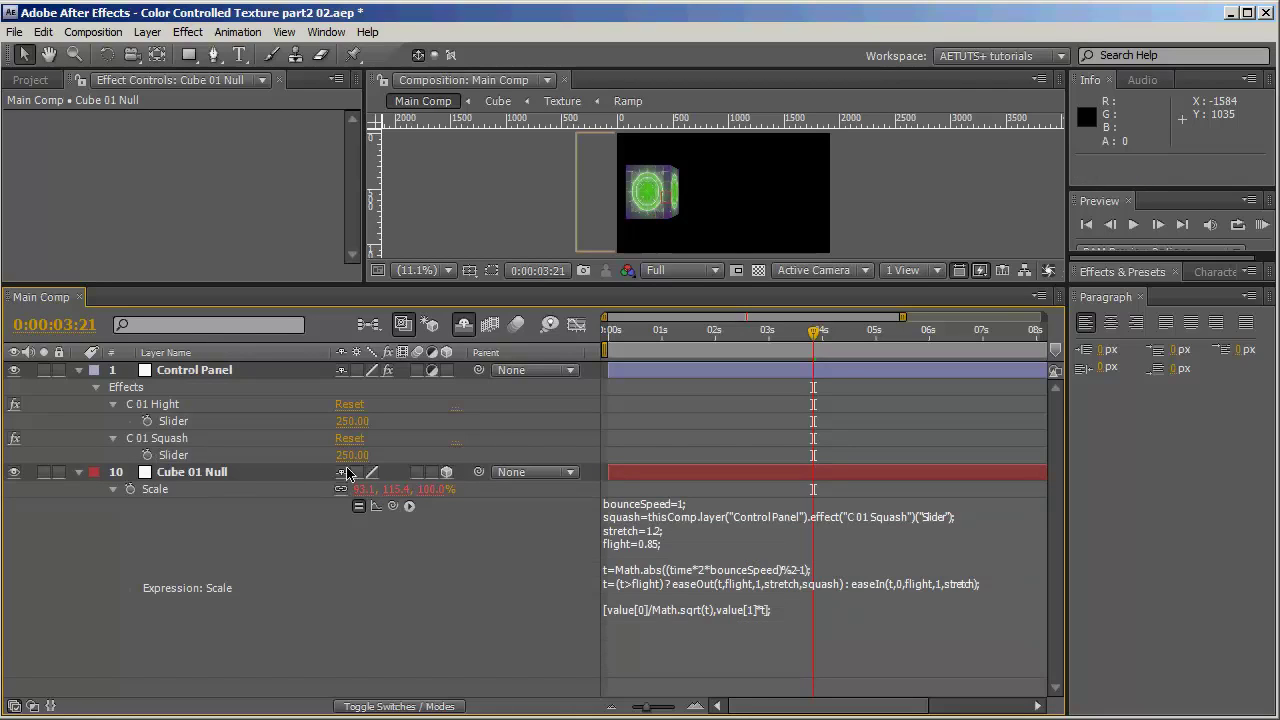
- Set the C 01 Squash Slider to 0.5 and scrub through the bounce to 0:00:02:00 to check the squash
drag(612, 330, 721, 333)
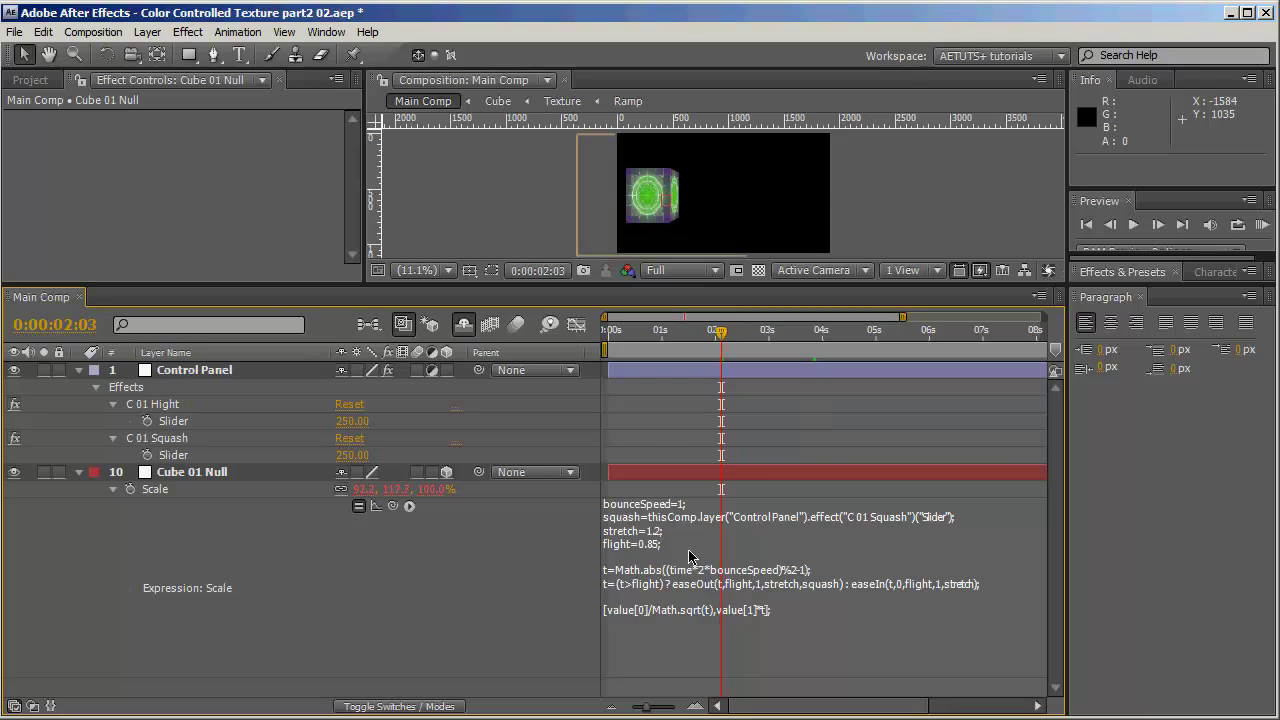
drag(717, 333, 690, 340)
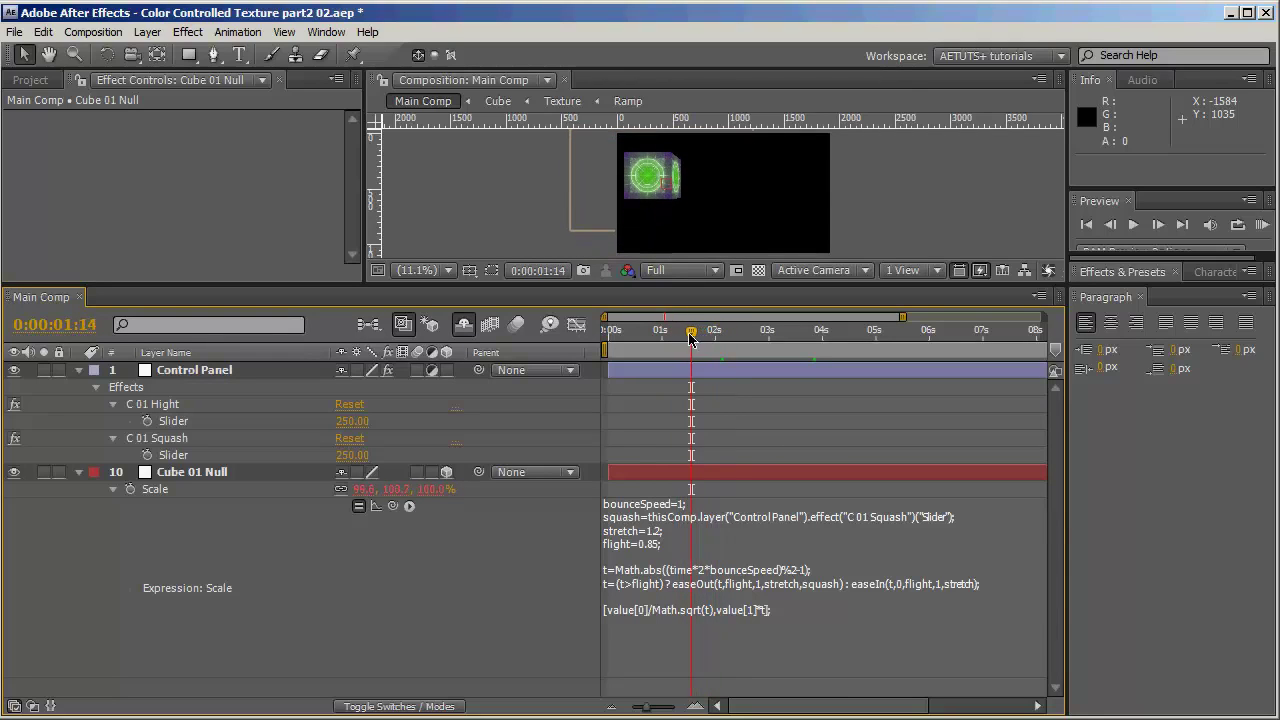
click(350, 455)
text(0.5)
key(Return)
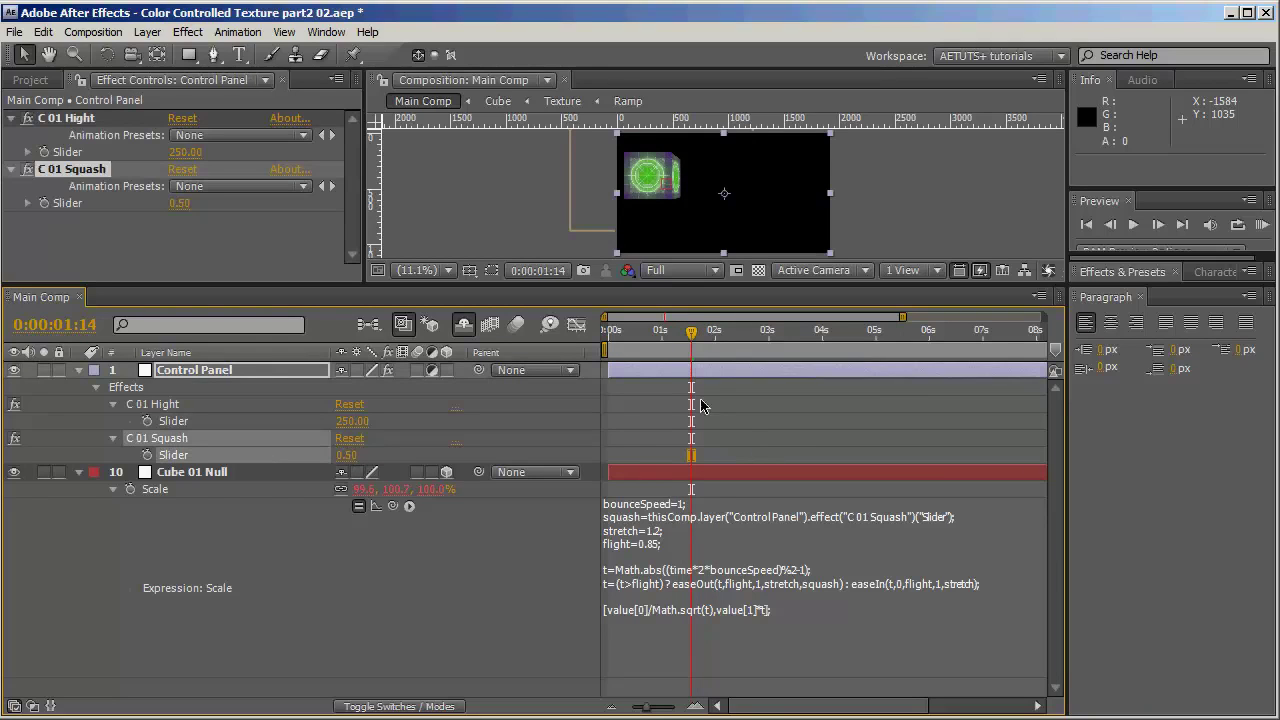
click(643, 346)
drag(643, 346, 716, 339)
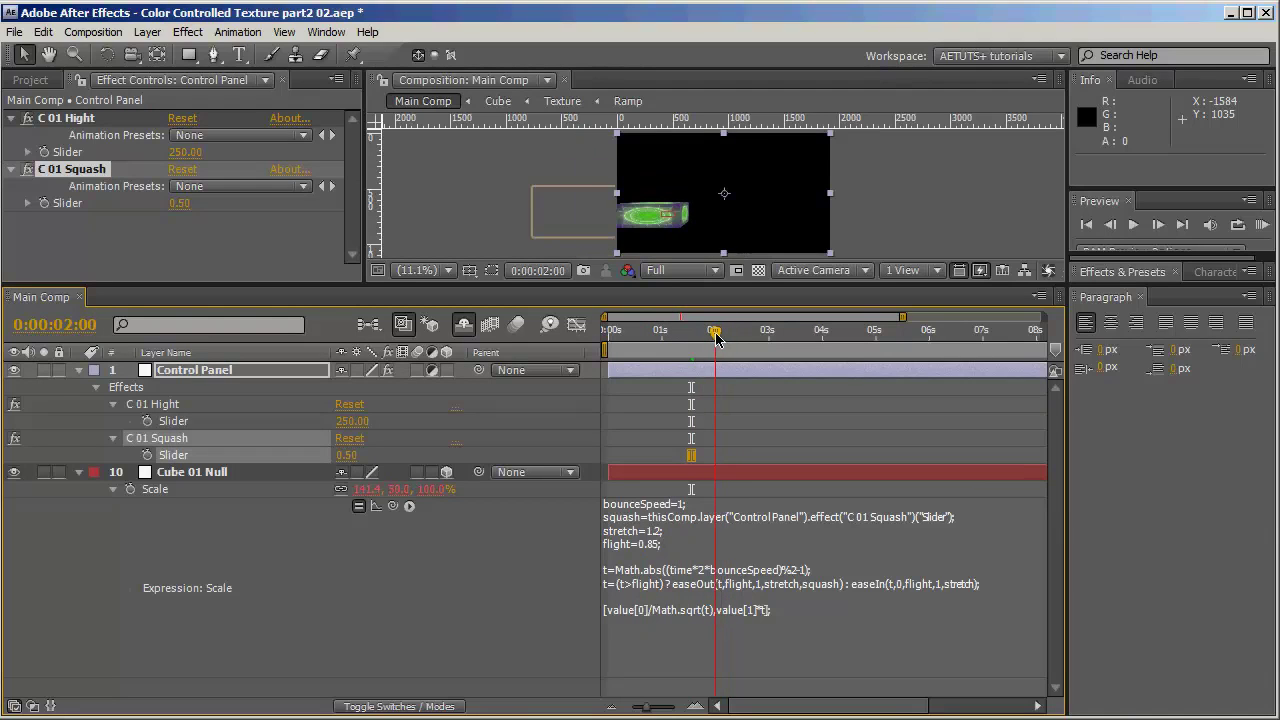
- Duplicate the C 01 Squash slider effect, rename the copy C 01 stretch, and expand it to show its Slider
click(180, 445)
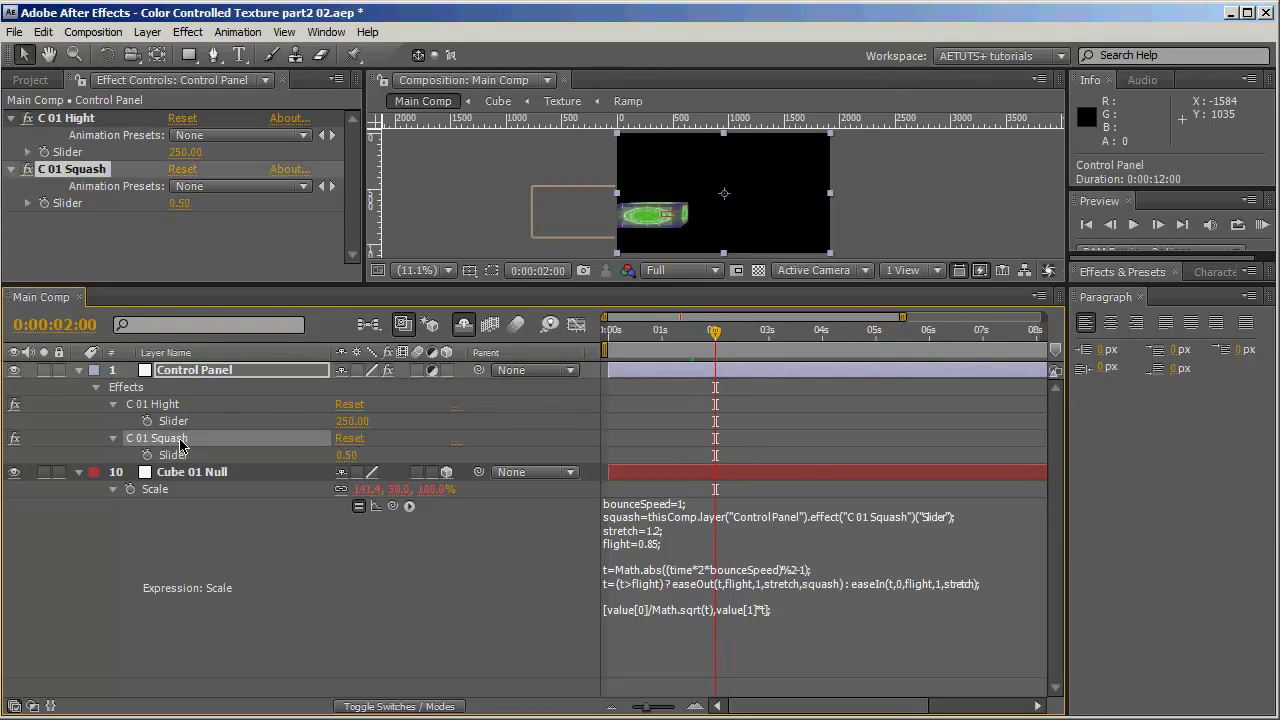
key(ctrl+d)
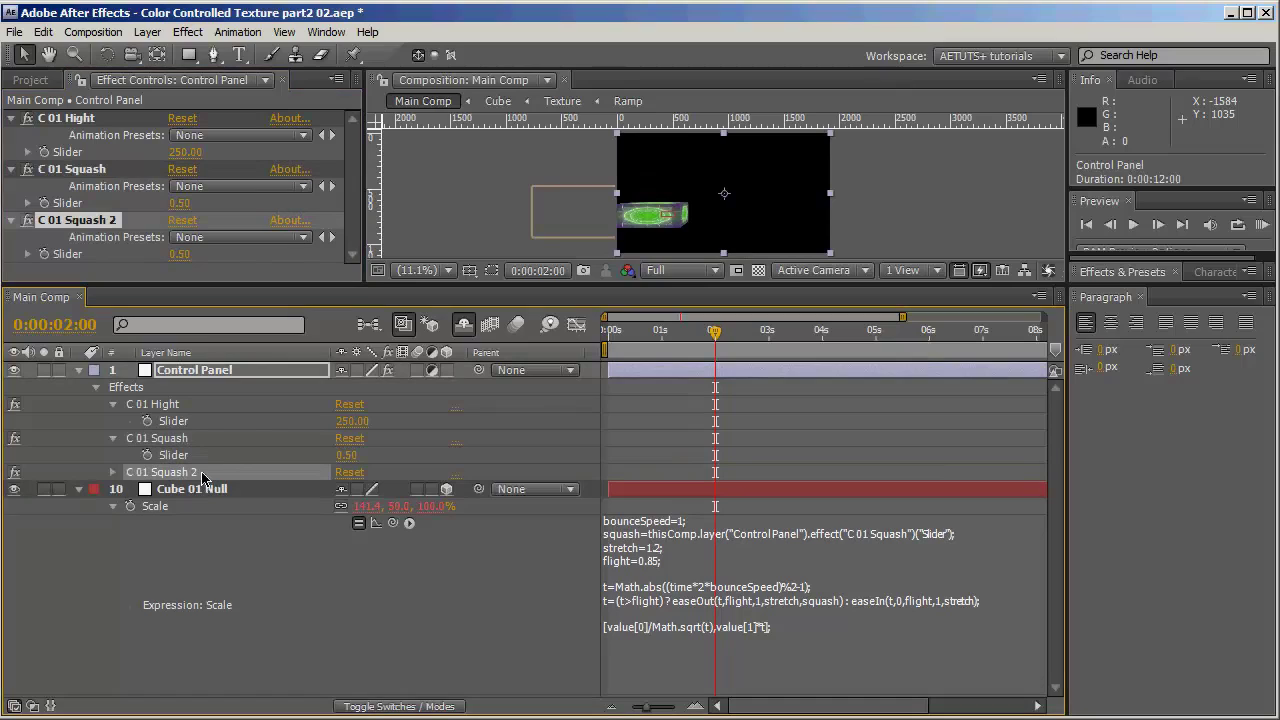
key(Return)
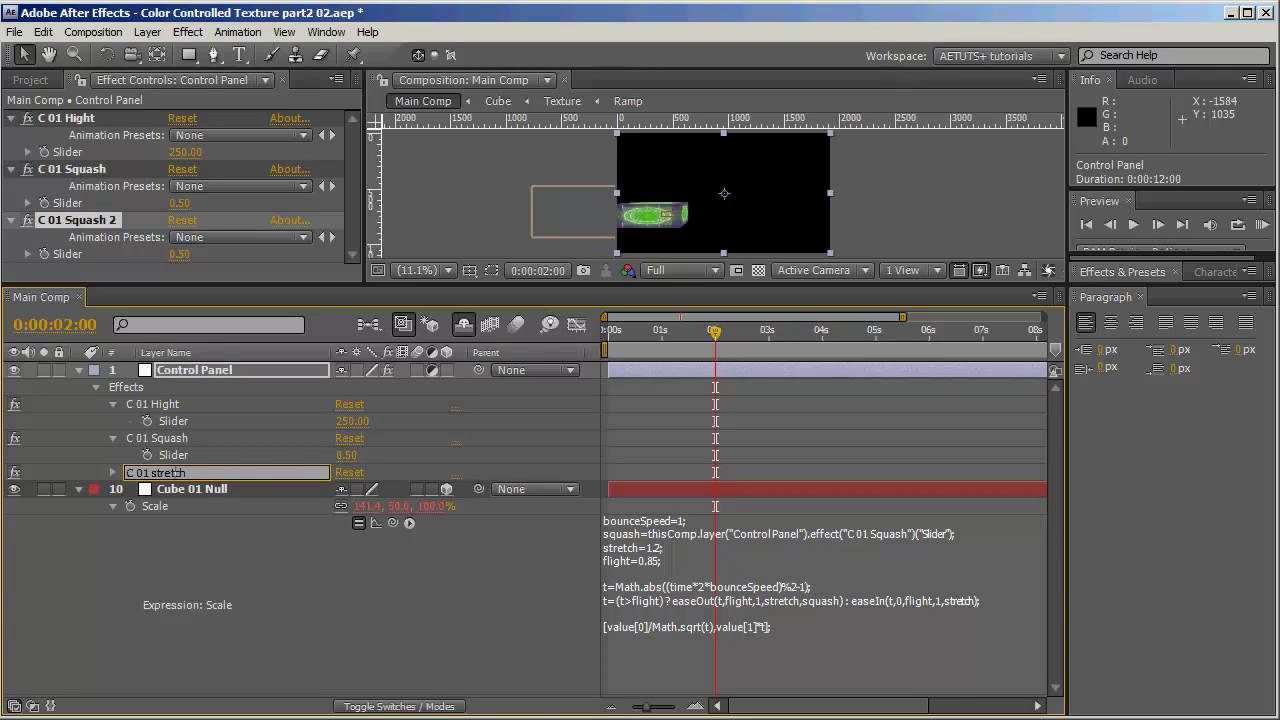
click(236, 585)
click(113, 472)
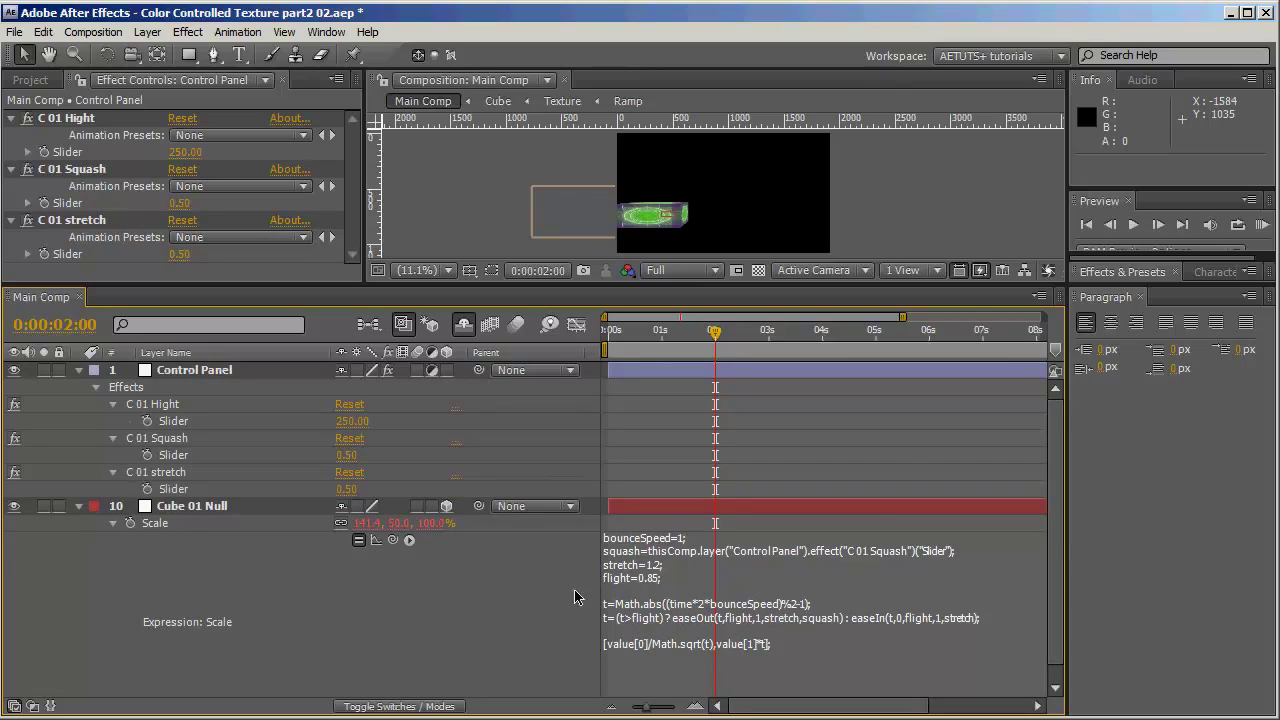
- Link the stretch variable in Cube 01 Null's Scale expression to the C 01 stretch slider, replacing the fixed number
click(649, 578)
click(656, 565)
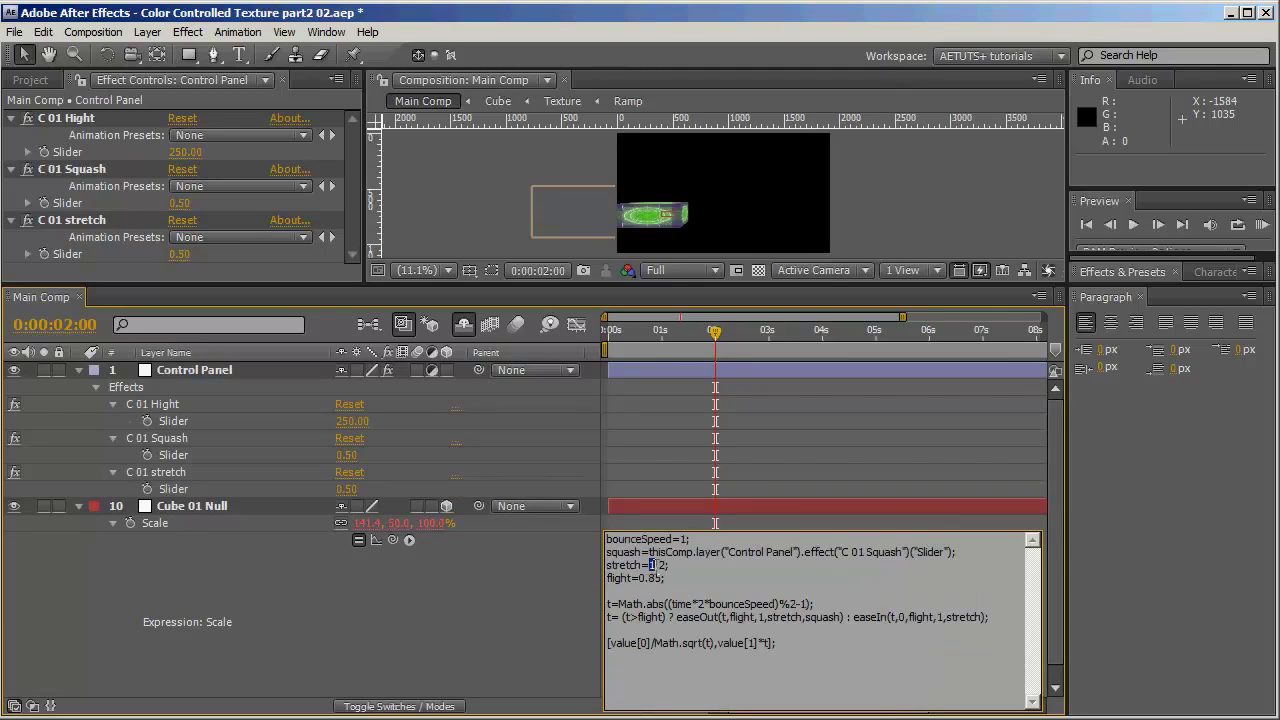
drag(392, 540, 196, 492)
- Set the C 01 stretch slider to 1.2 and scrub the timeline to 0:00:00:14 to check the cube's bounce
click(348, 397)
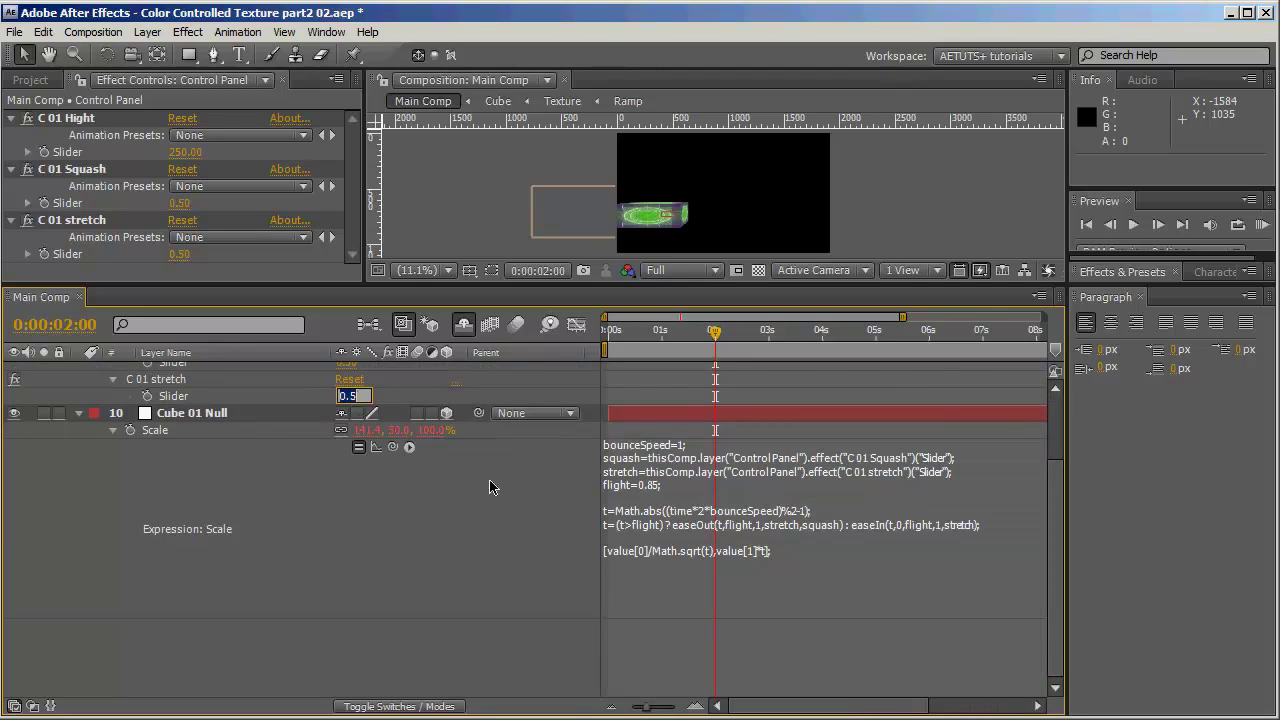
text(1.2)
key(Return)
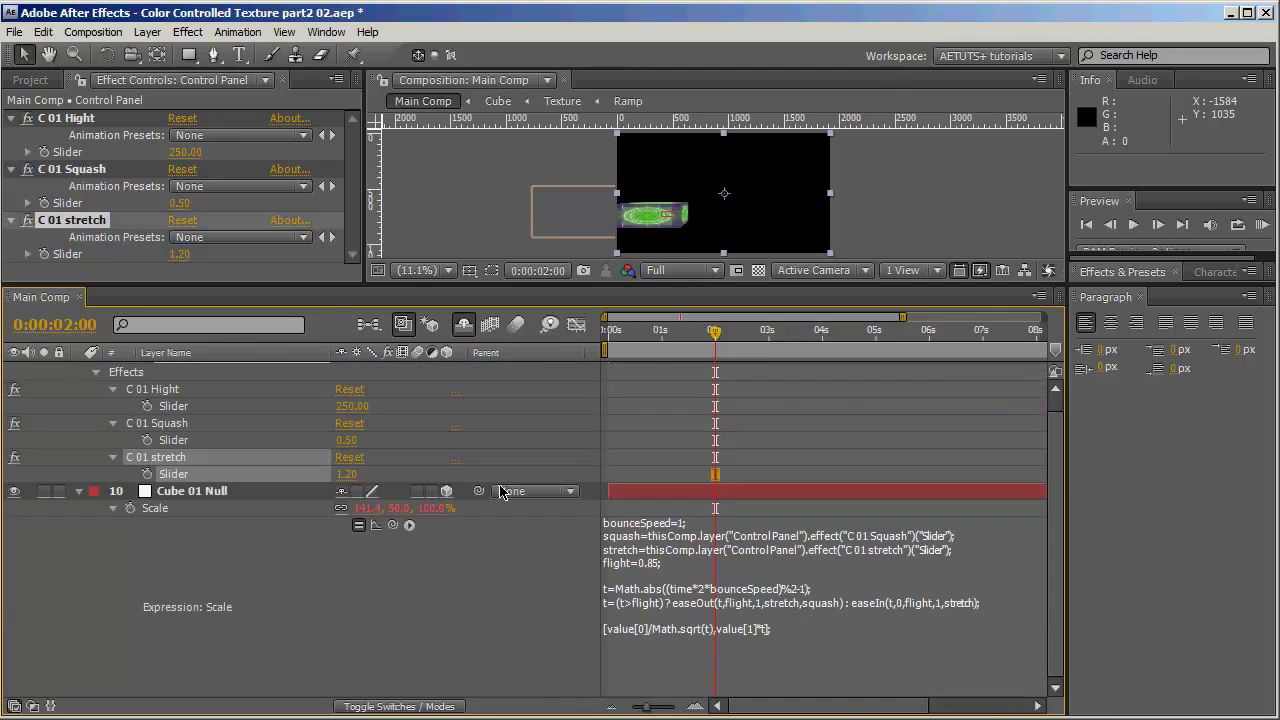
drag(696, 333, 640, 336)
click(96, 458)
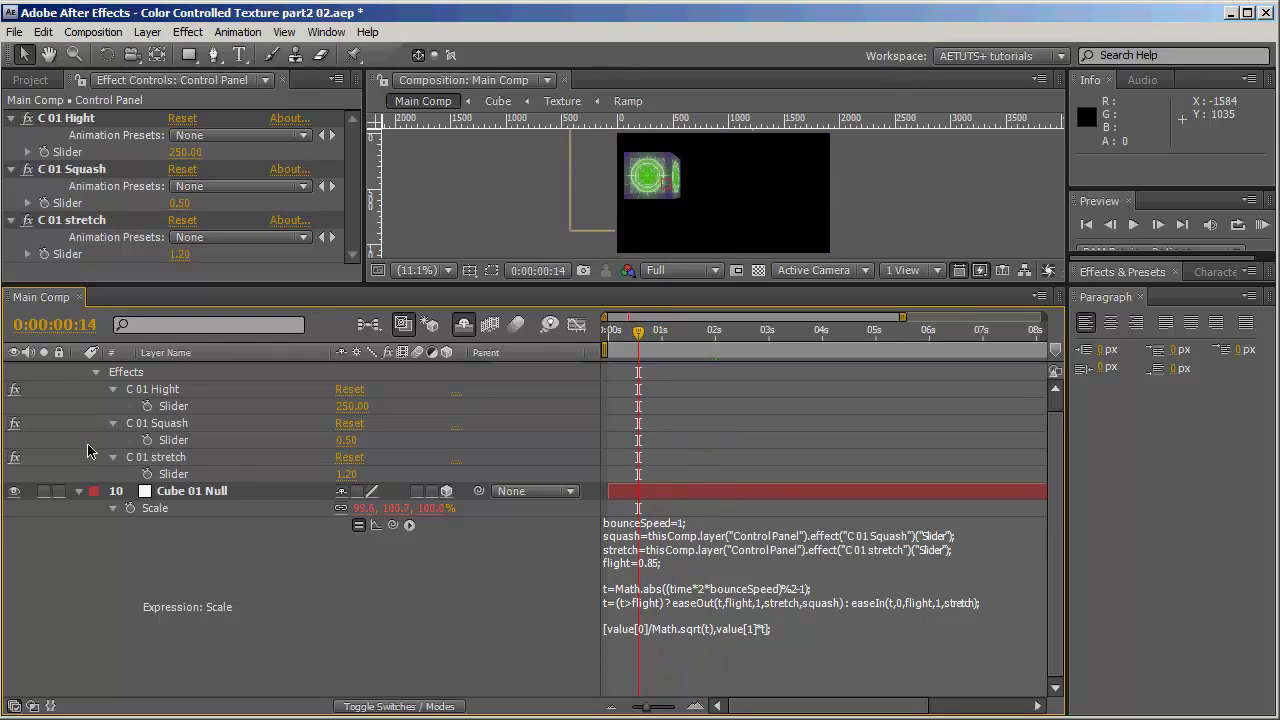
scroll(90, 450, up, 1)
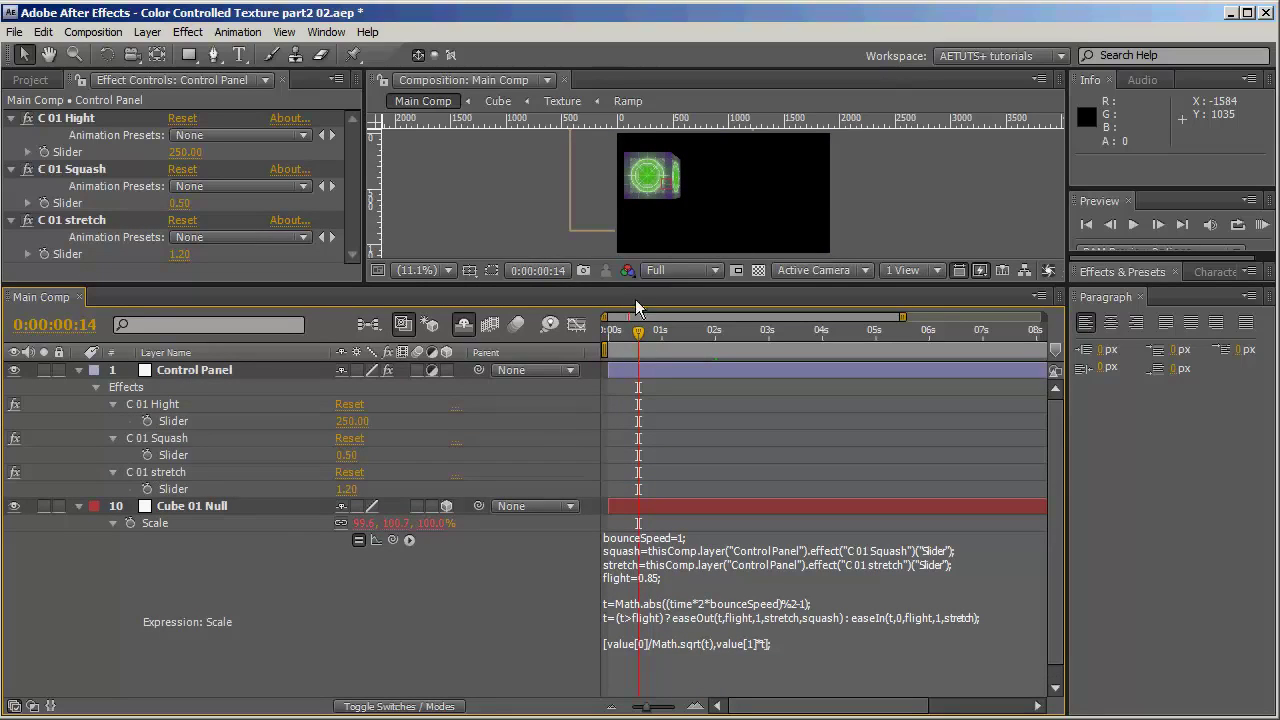
- Add keyframes for the C 01 Hight, C 01 Squash and C 01 stretch sliders at 0:00:01:00
key(space)
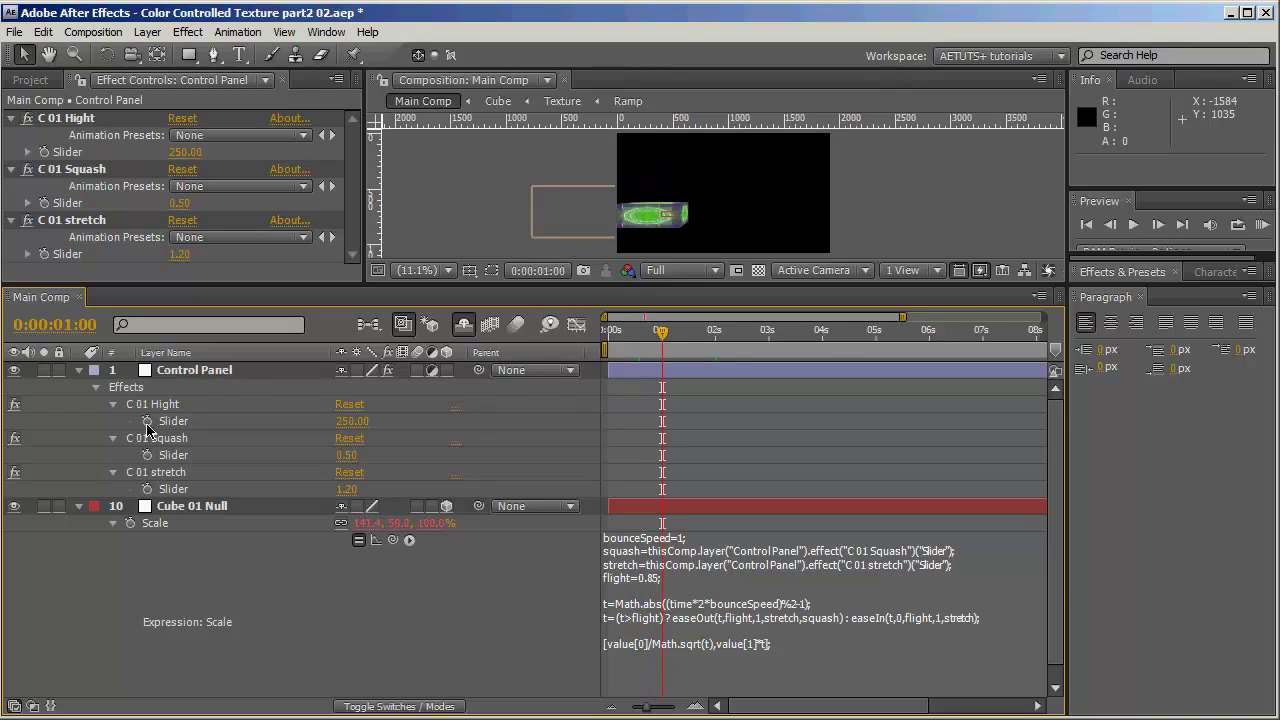
click(147, 421)
click(147, 455)
click(147, 489)
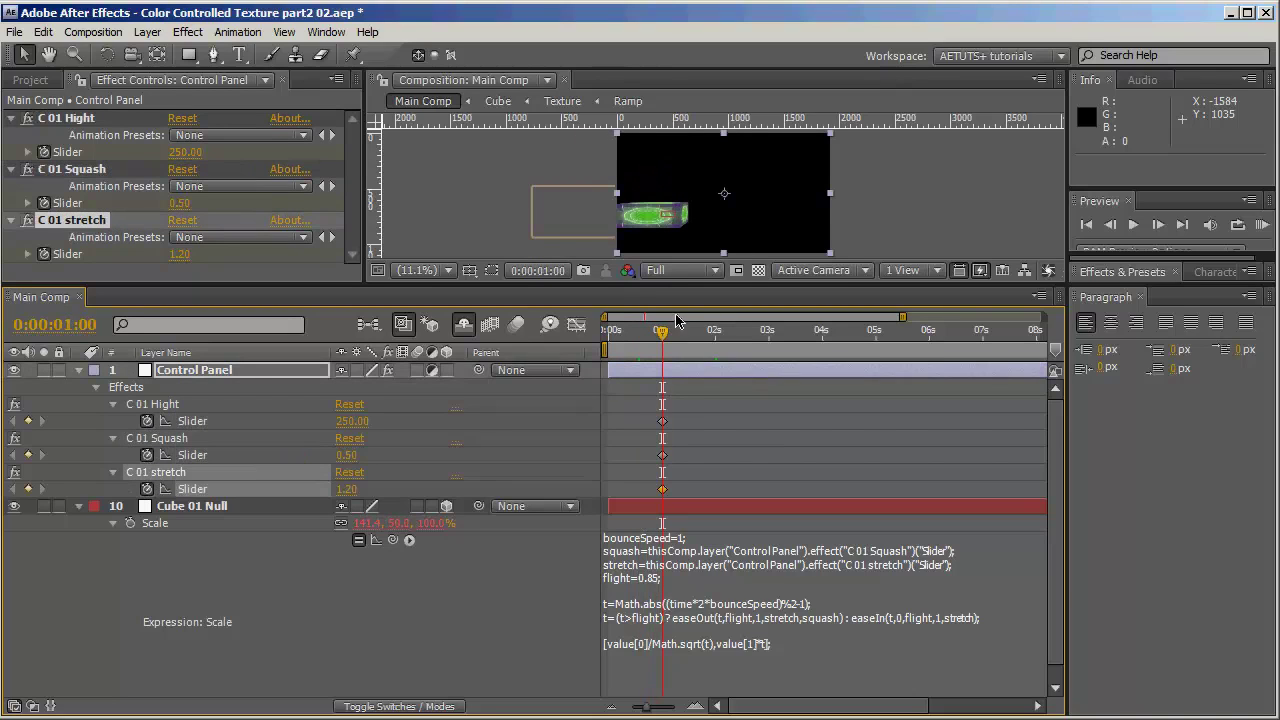
- At 0:00:02:20, keyframe C 01 Squash and C 01 stretch at 1 and C 01 Hight at 0, and scrub around that time
drag(661, 330, 758, 330)
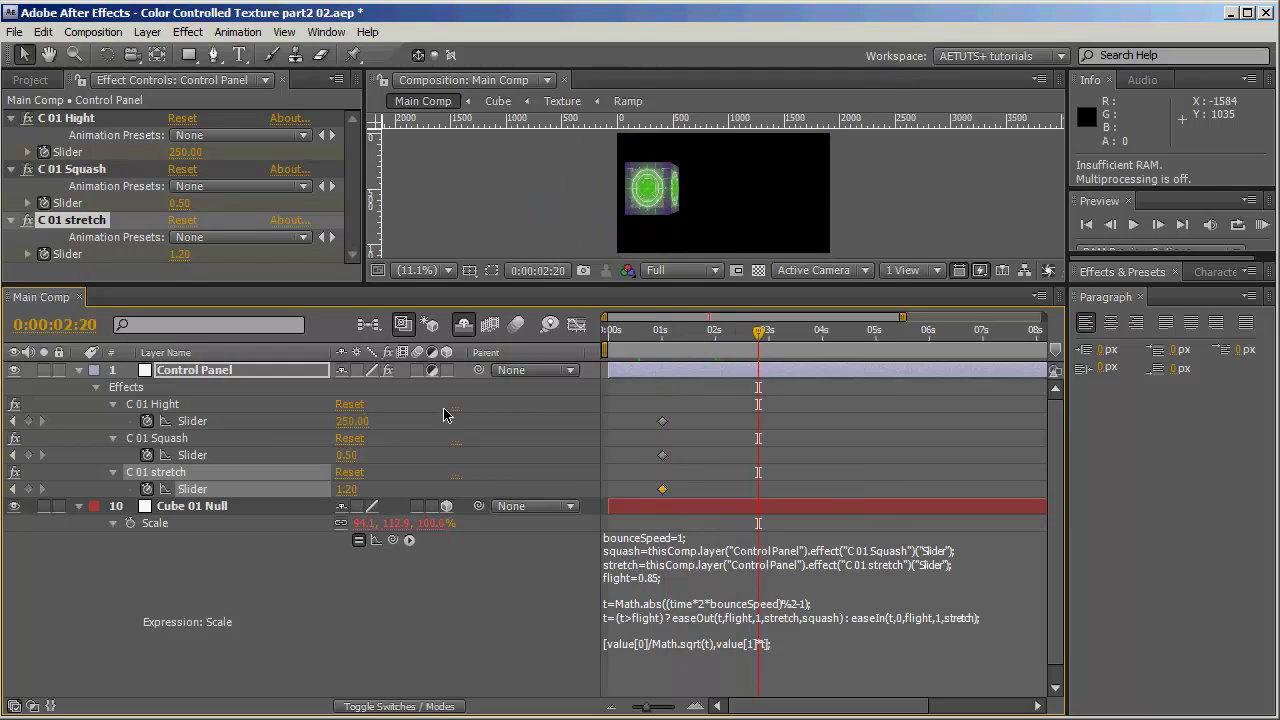
click(346, 455)
text(1)
key(Tab)
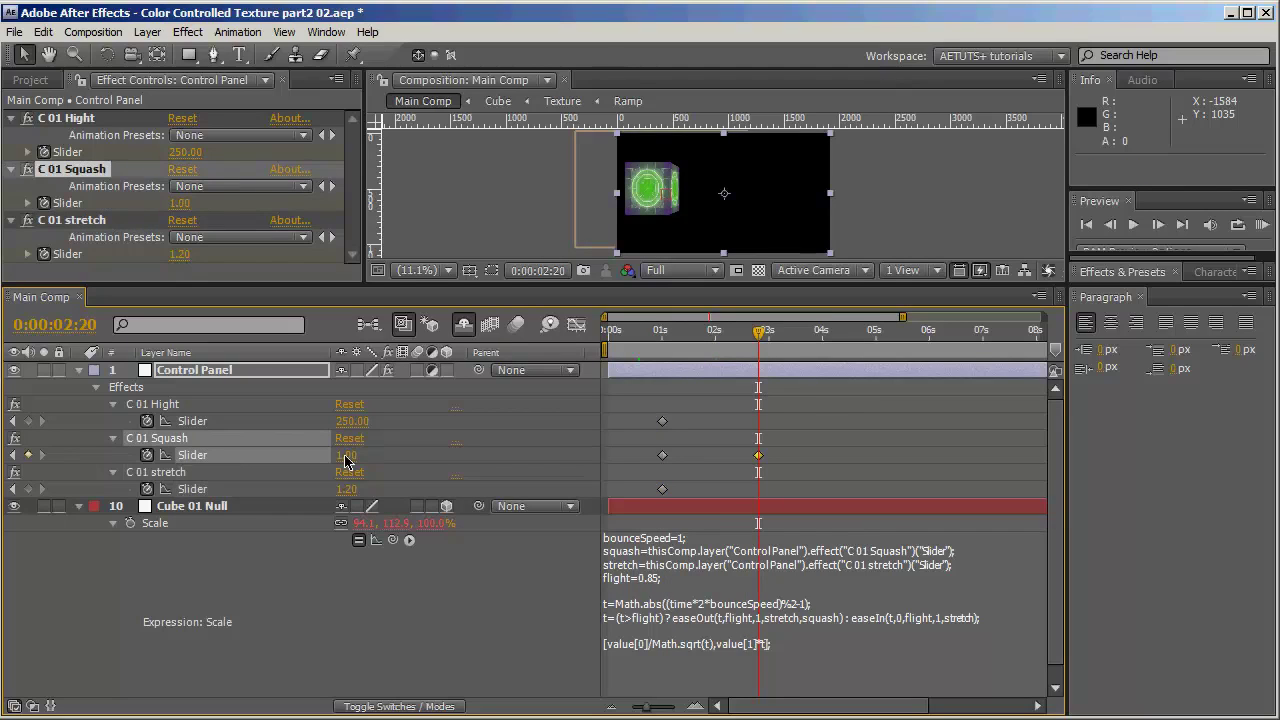
text(1)
key(Return)
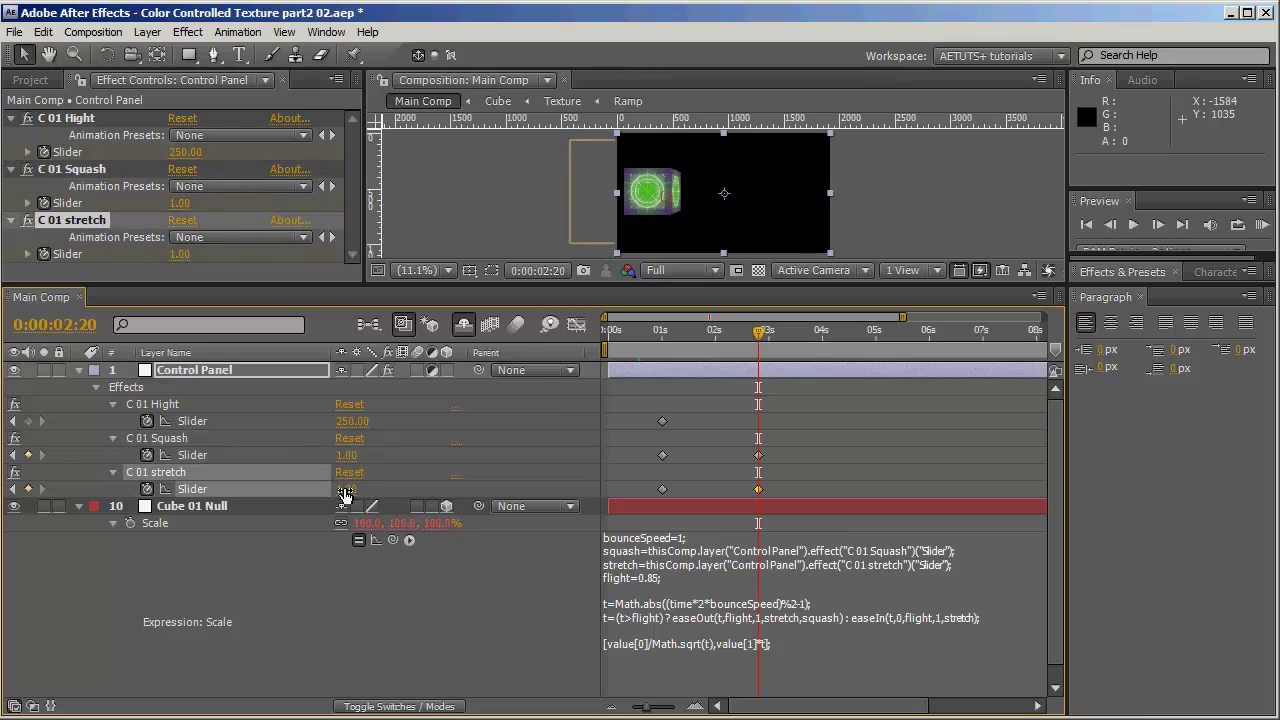
click(352, 421)
text(0)
key(Return)
drag(740, 335, 760, 395)
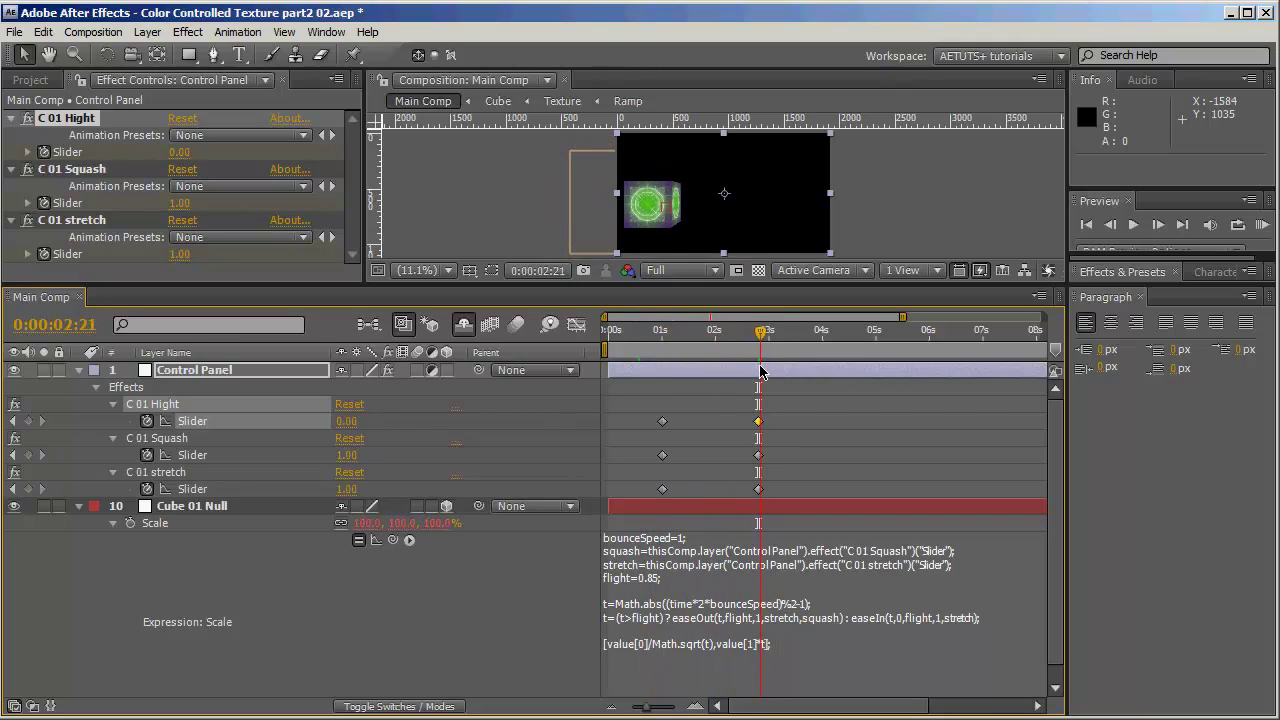
- Undo the keyframes and value changes on the C 01 Hight, Squash and stretch sliders
key(ctrl+z)
key(ctrl+z)
key(ctrl+z)
key(ctrl+z)
key(ctrl+z)
key(ctrl+z)
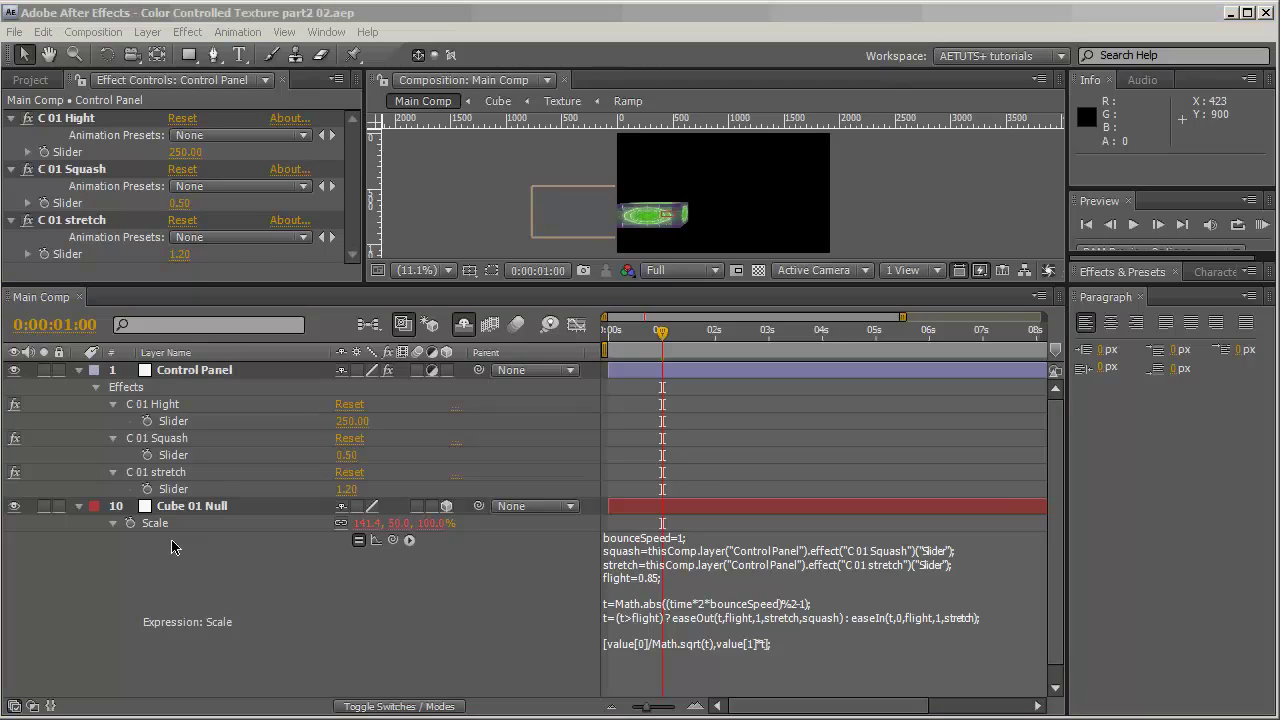
- Collapse Cube 01 Null, duplicate the C 01 stretch slider effect on Control Panel and rename the copy C 01 Wiggle
click(79, 506)
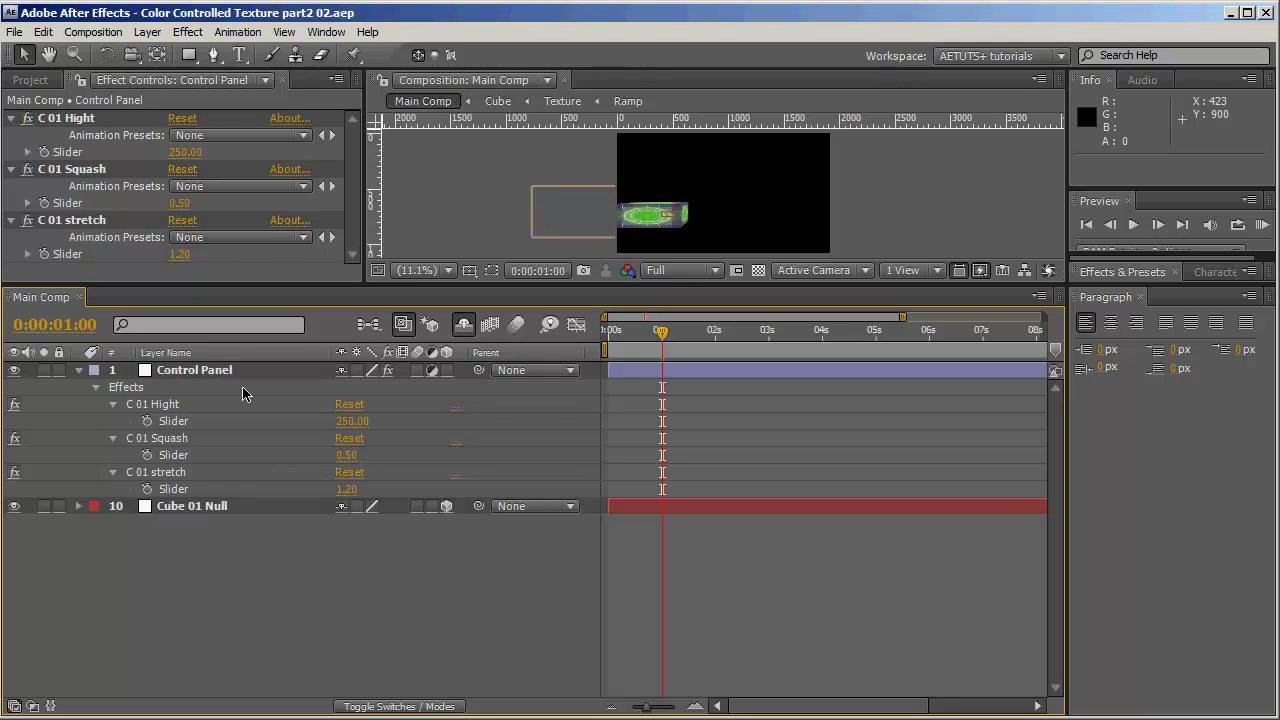
click(212, 375)
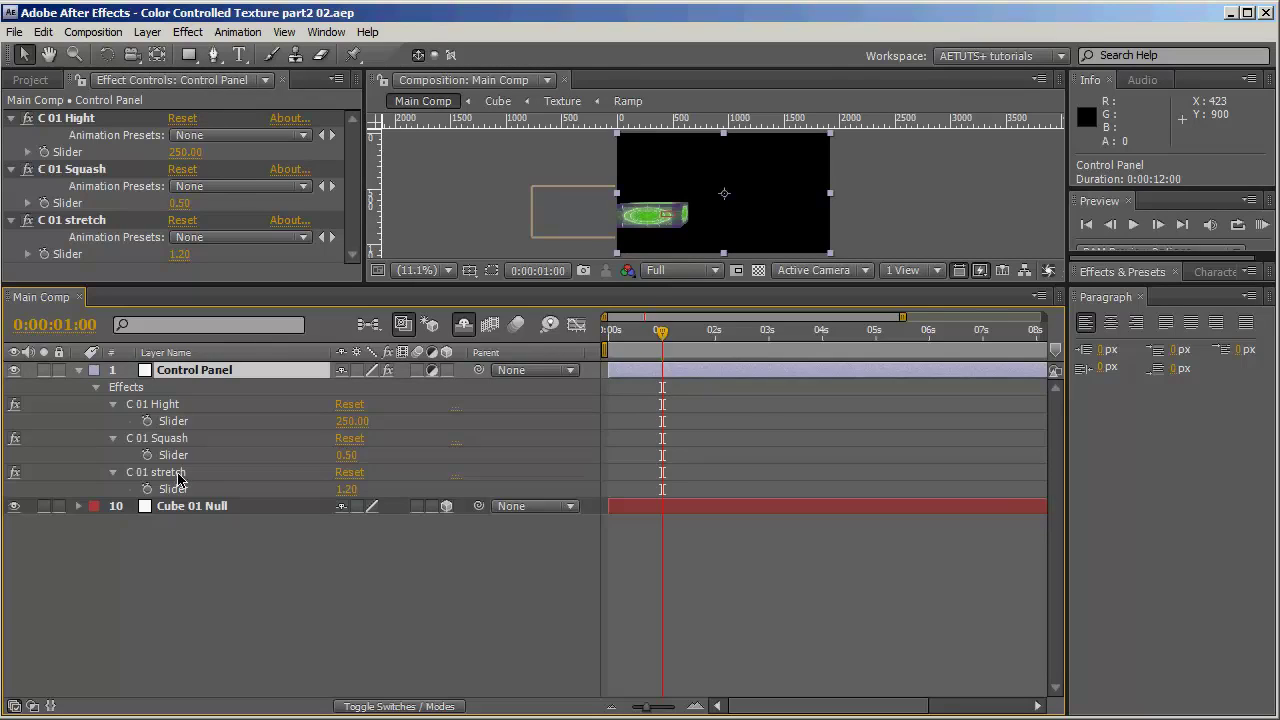
click(208, 474)
key(ctrl+d)
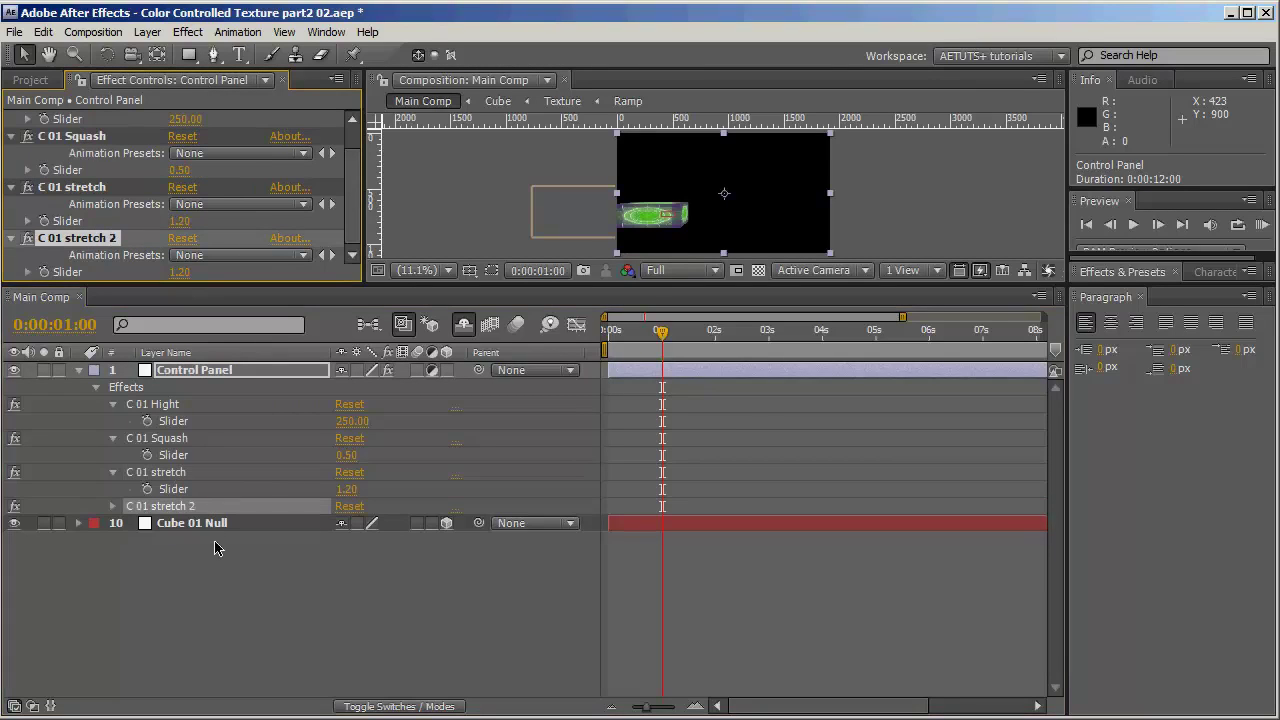
click(190, 505)
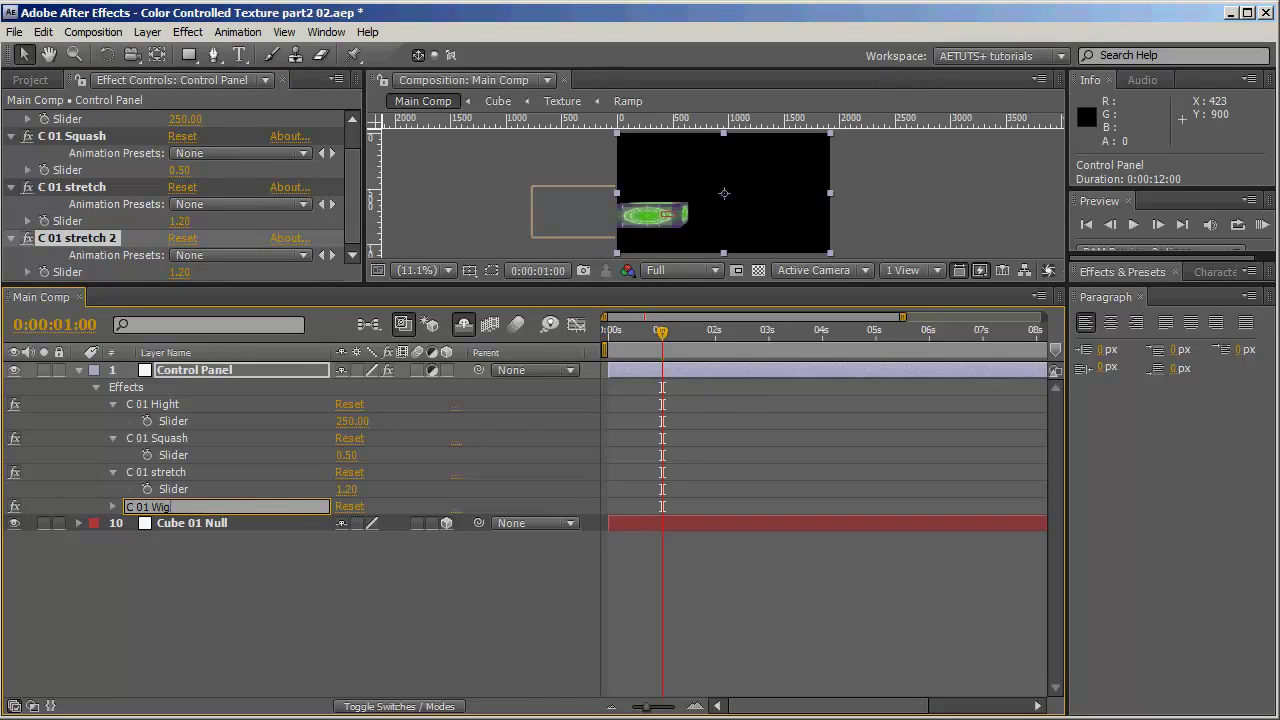
click(236, 562)
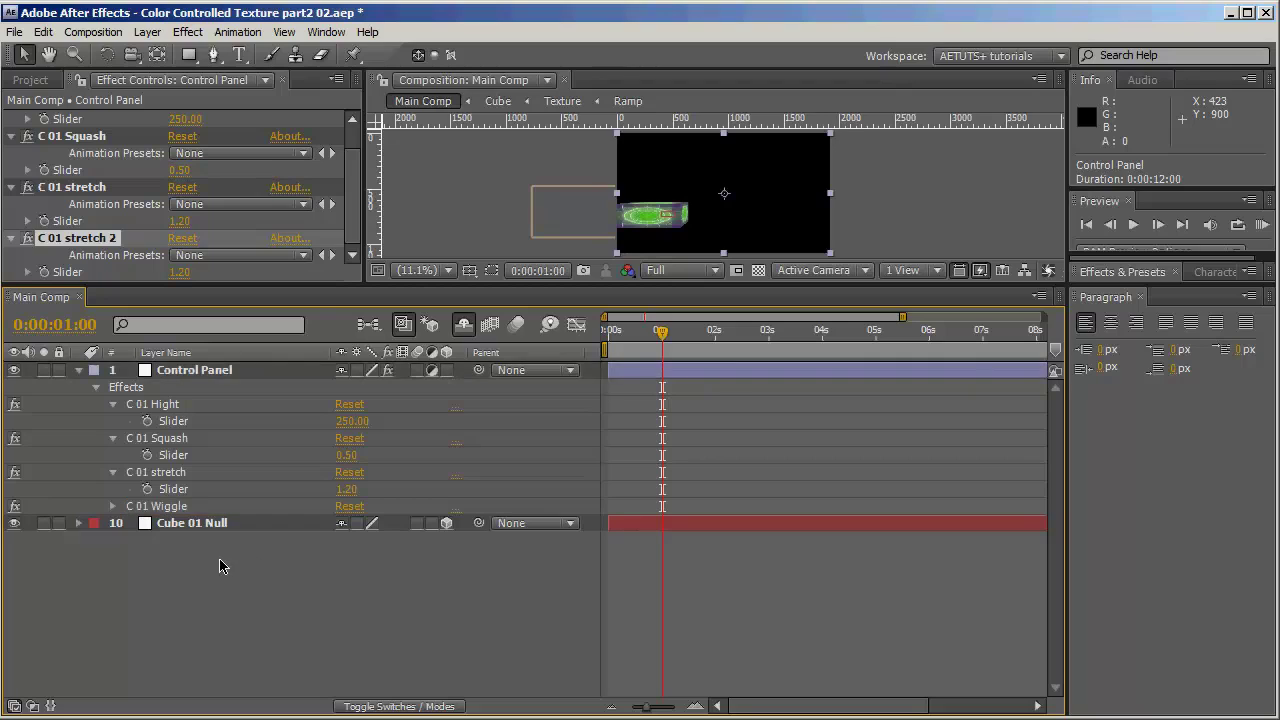
click(200, 508)
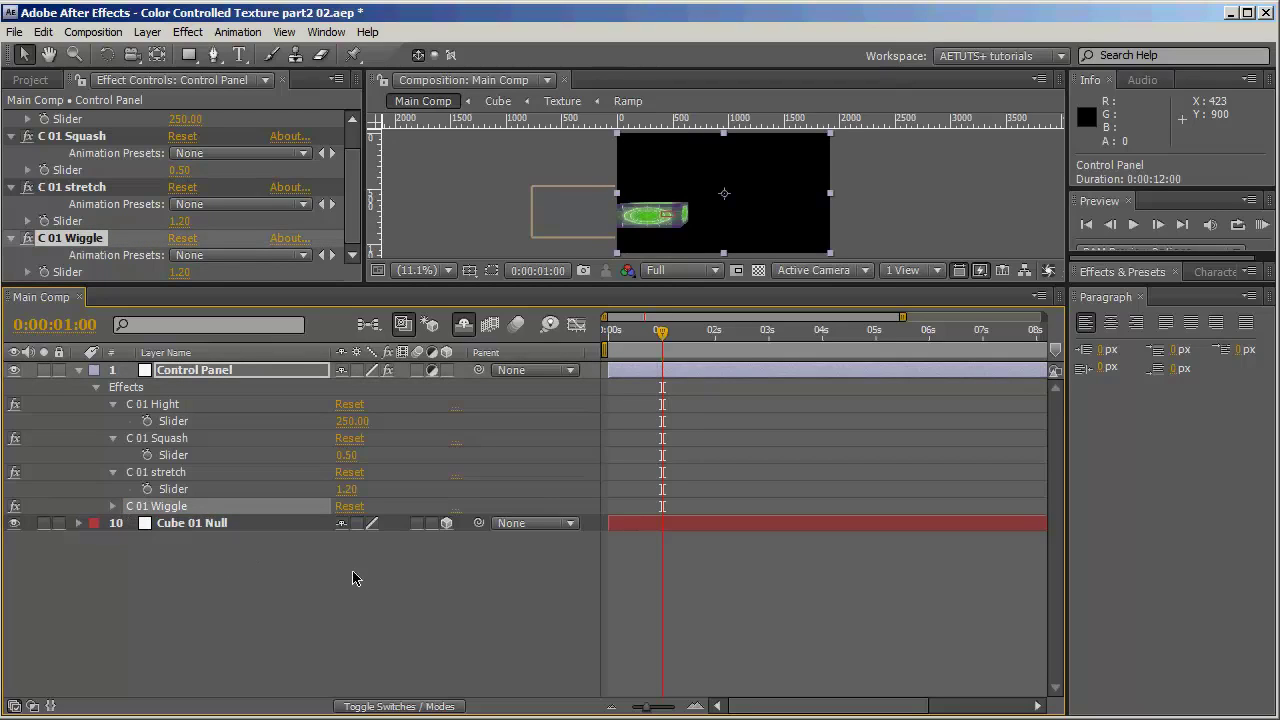
- Reveal Cube 01 Null's rotation properties and add the expression wigglw(.8,) to its Orientation
click(252, 526)
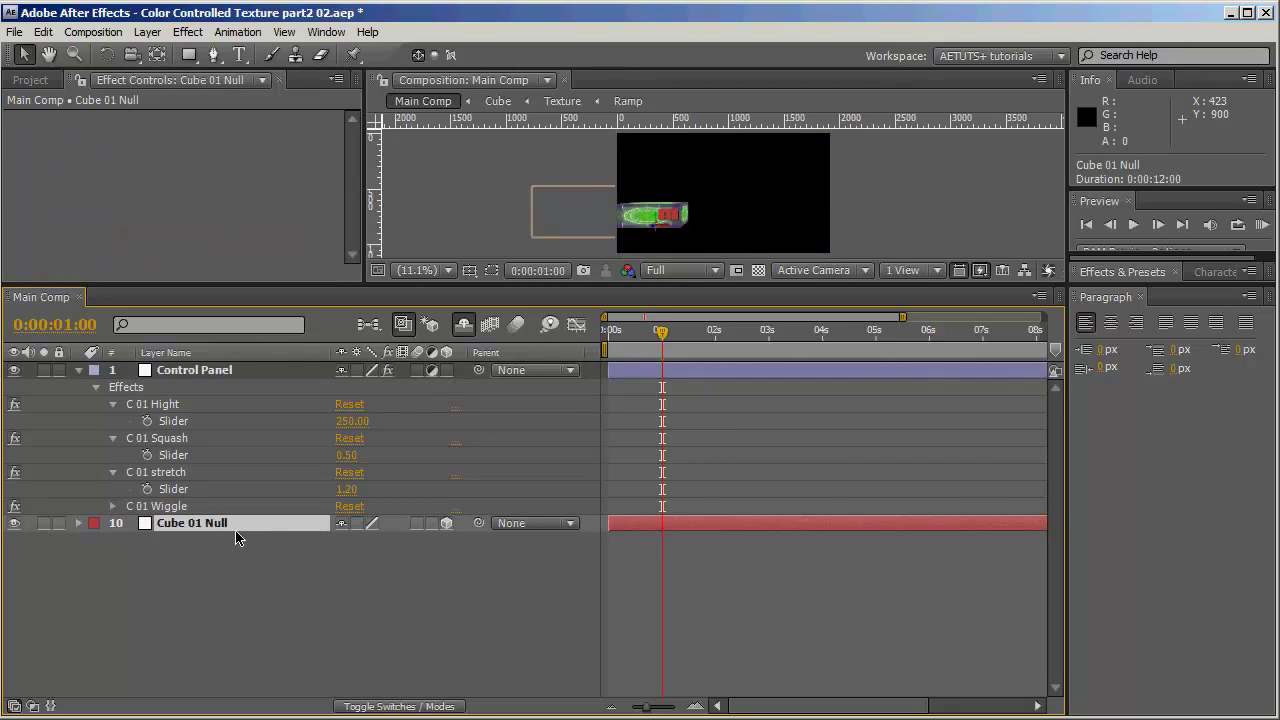
key(r)
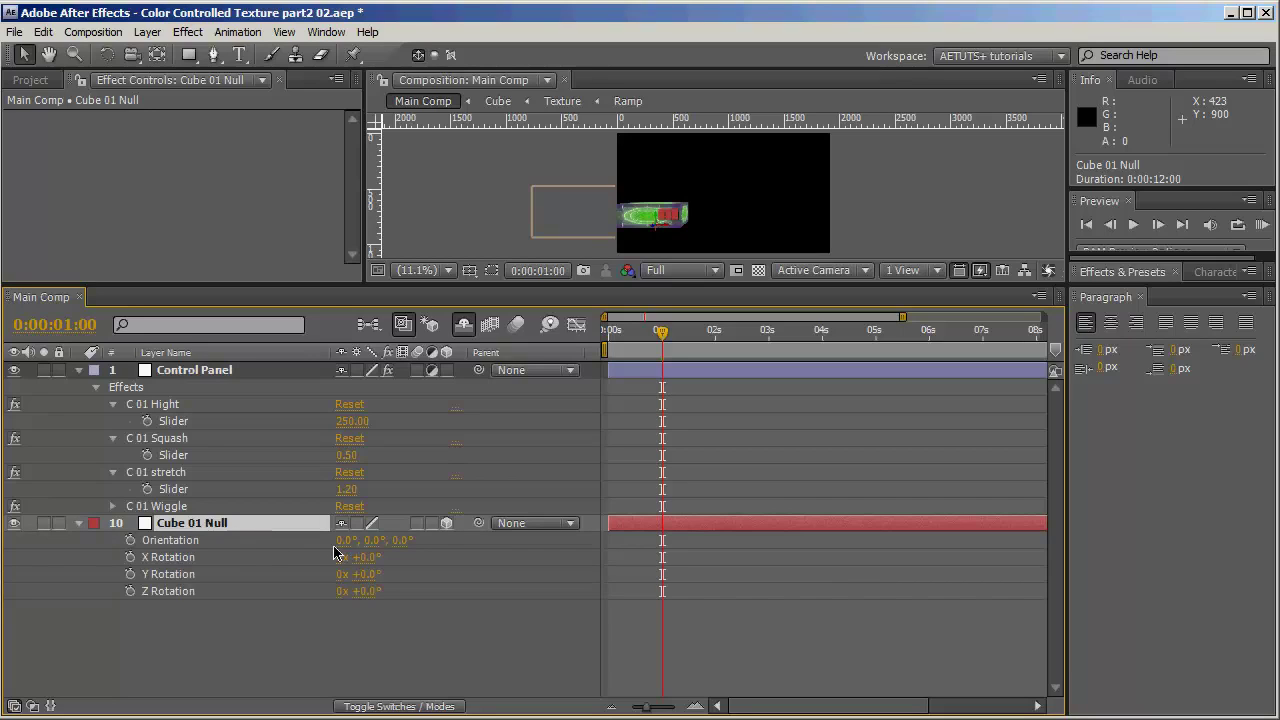
alt+click(130, 540)
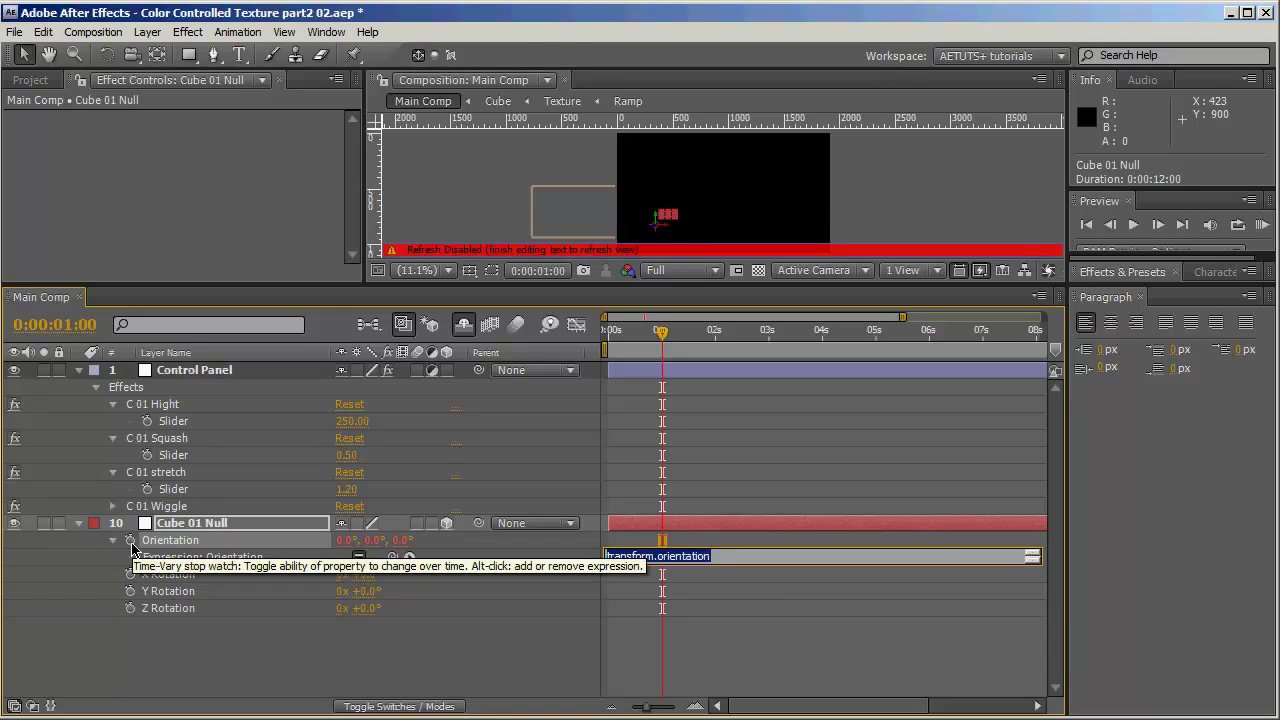
text(wigglw(.8,0)
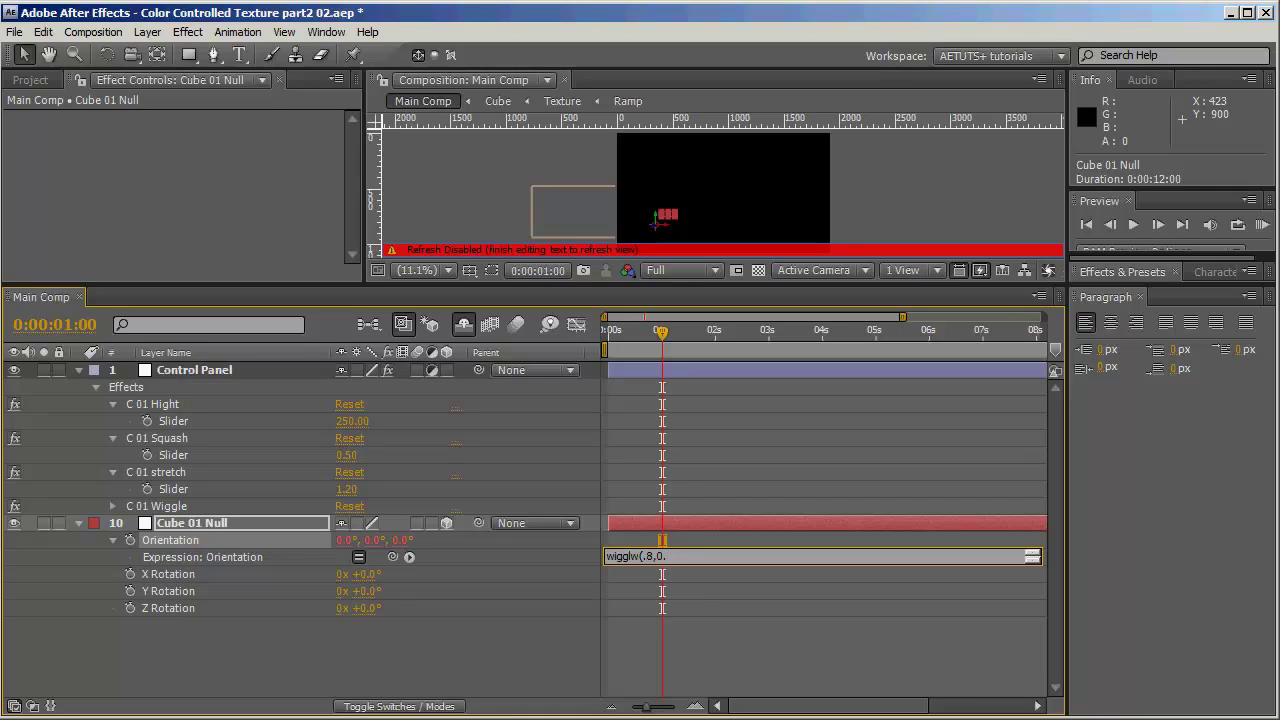
key(BackSpace)
- Link the second argument of Cube 01 Null's Orientation expression to the C 01 Wiggle slider
click(112, 507)
click(630, 475)
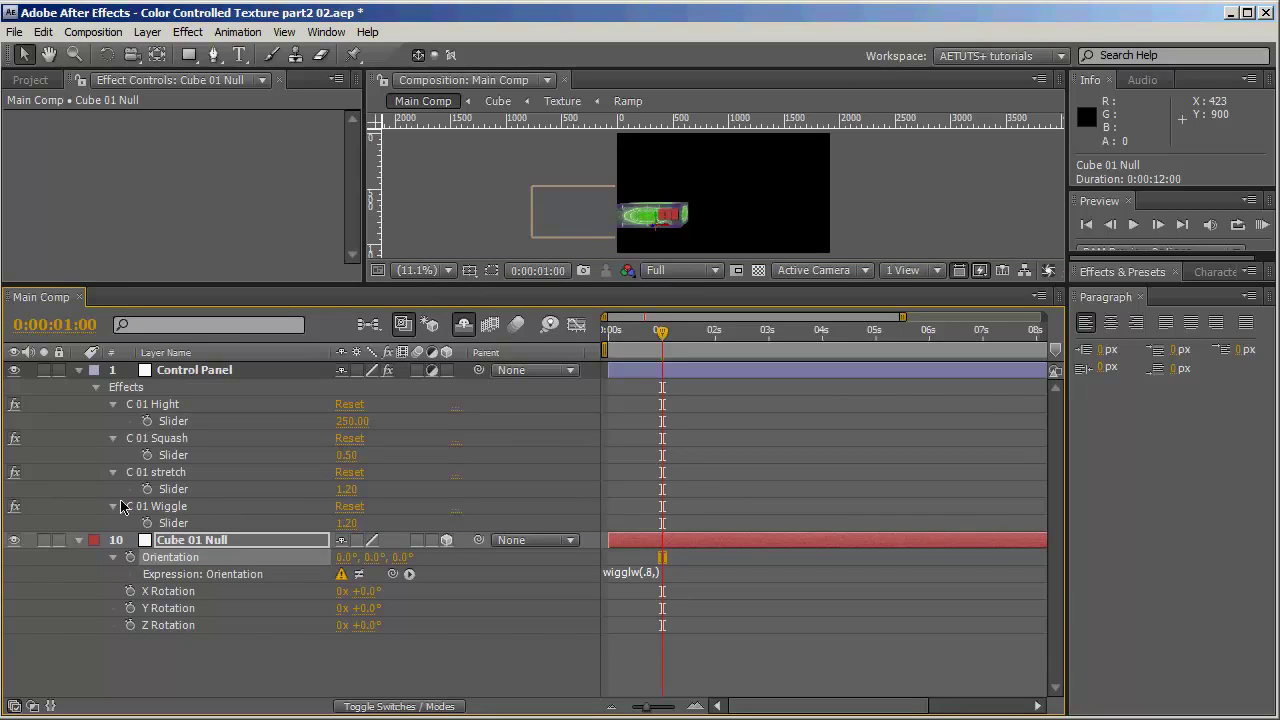
click(166, 522)
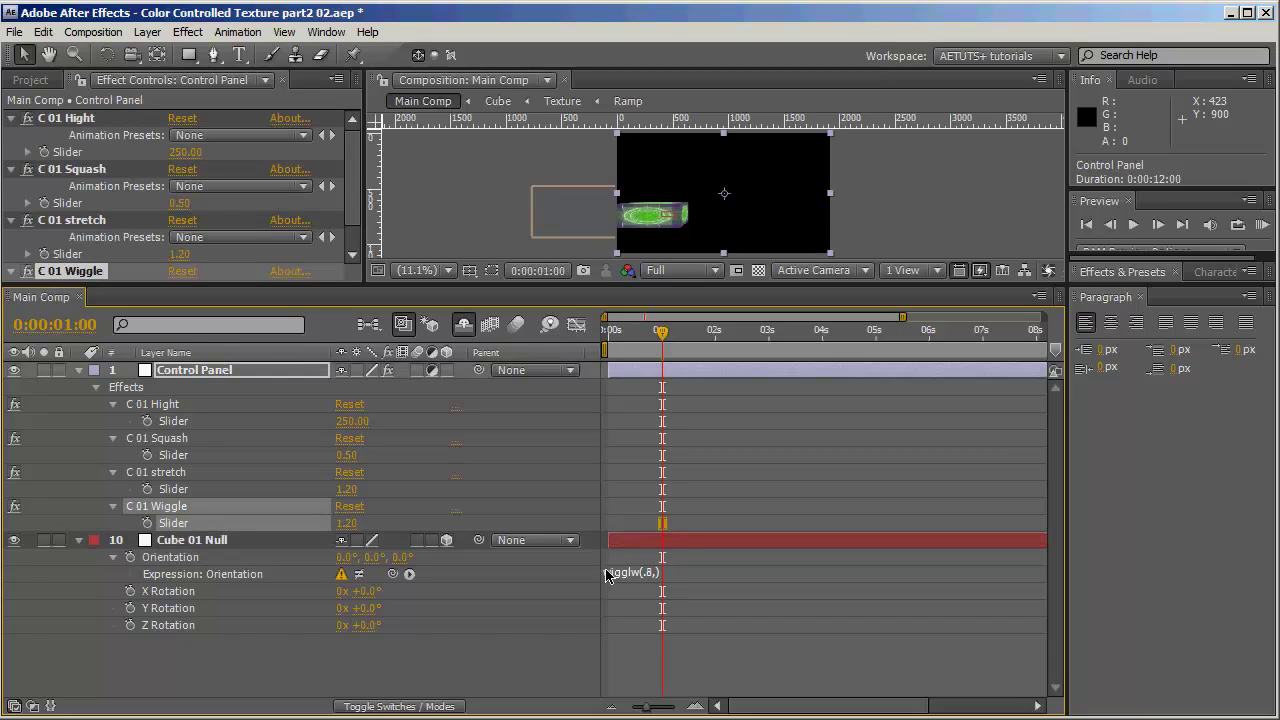
click(665, 576)
click(650, 572)
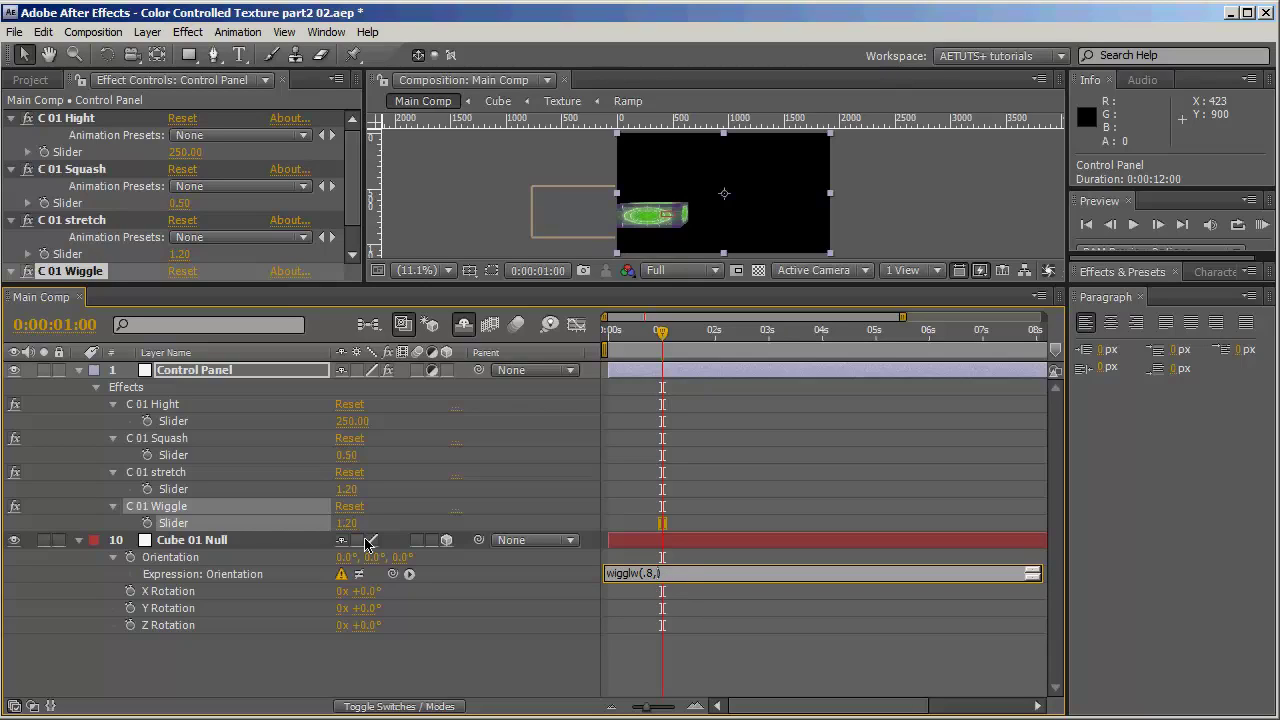
drag(393, 577, 172, 523)
click(484, 677)
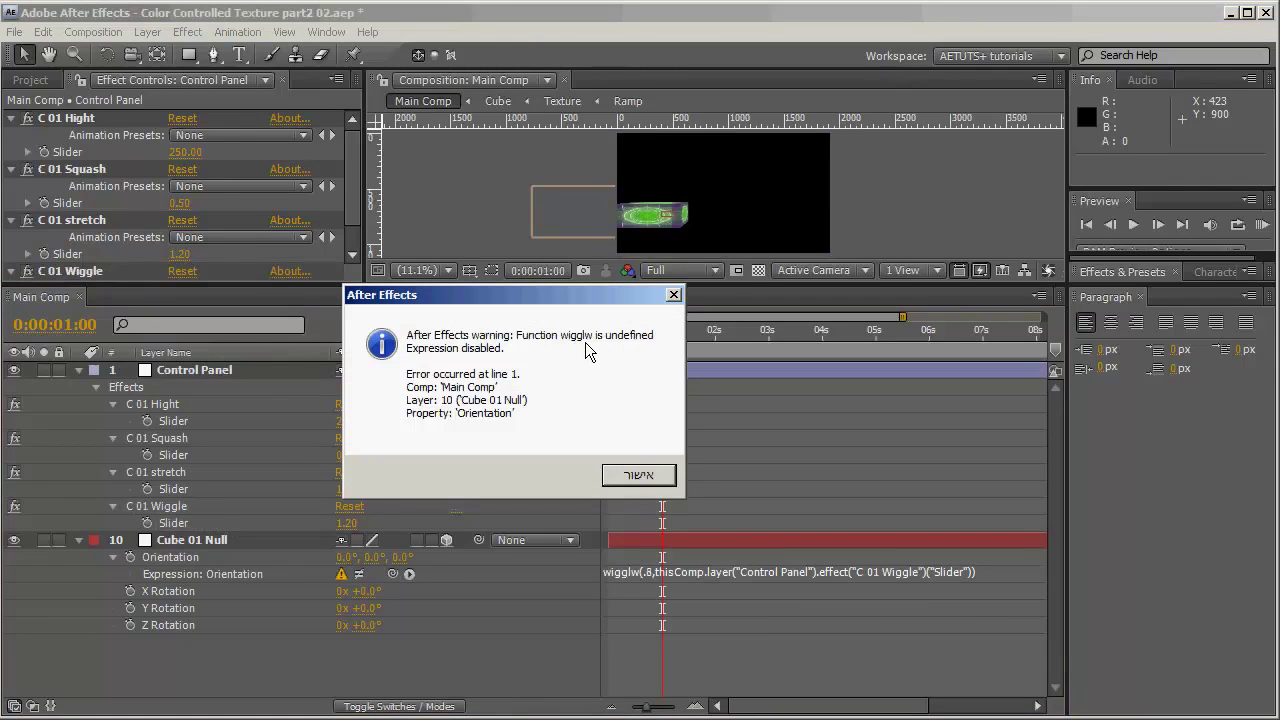
- Dismiss the expression error and correct the function name in the Orientation expression to wiggle
click(640, 476)
click(768, 577)
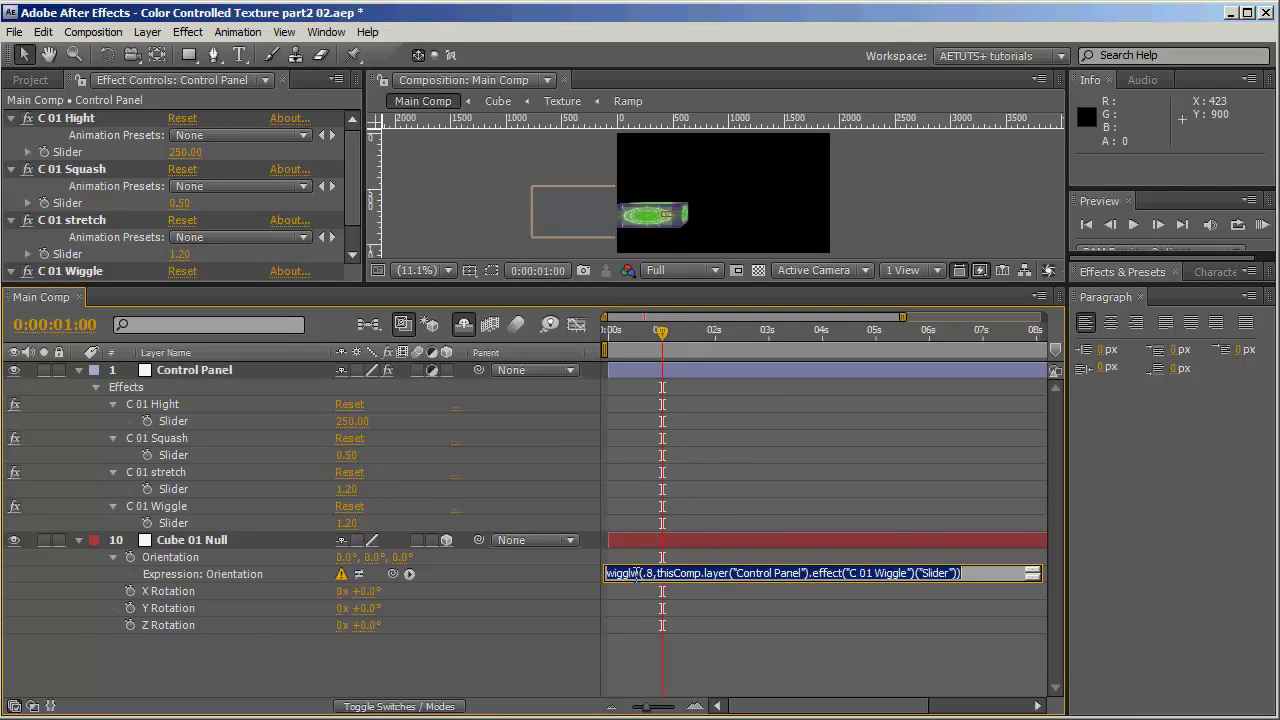
drag(640, 574, 631, 574)
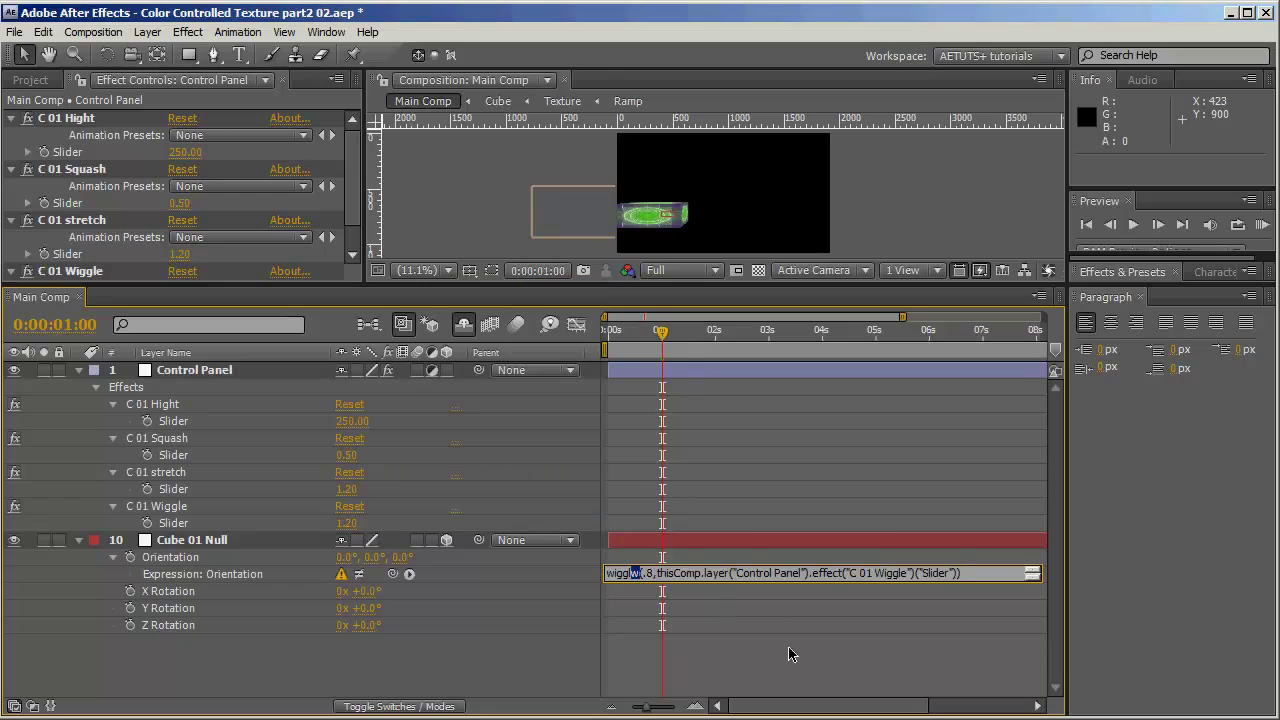
text(e)
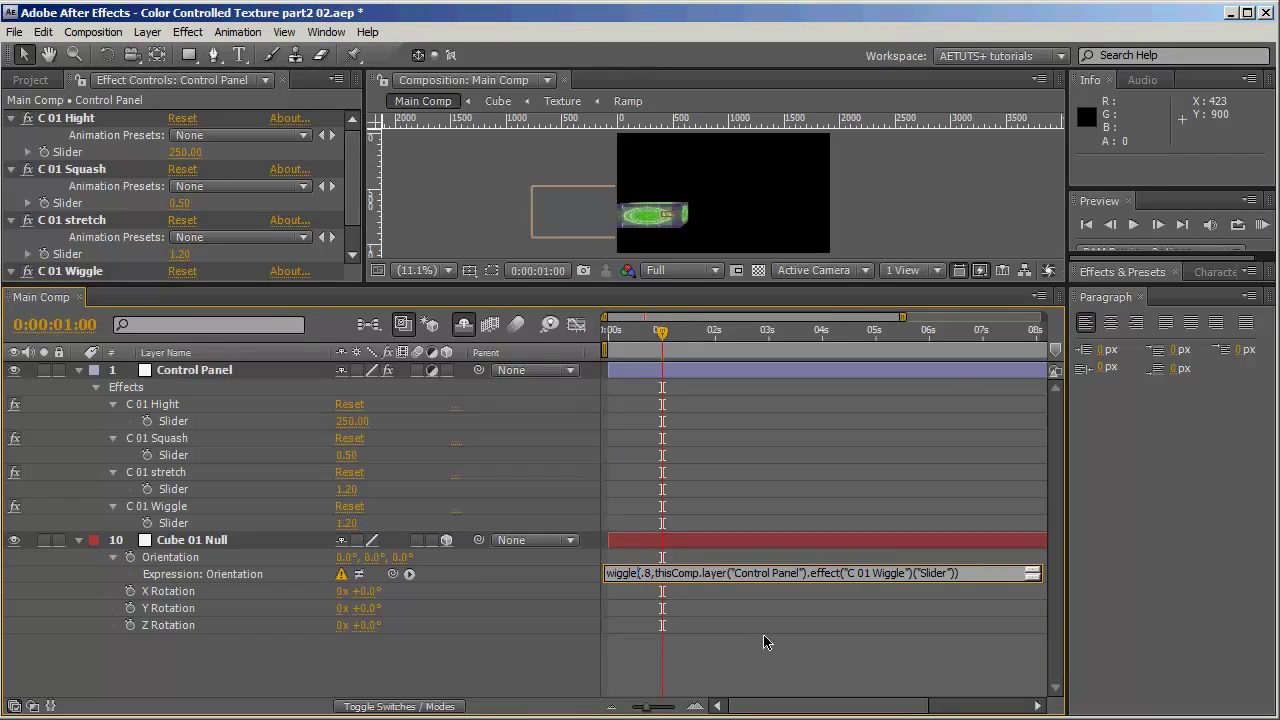
click(533, 652)
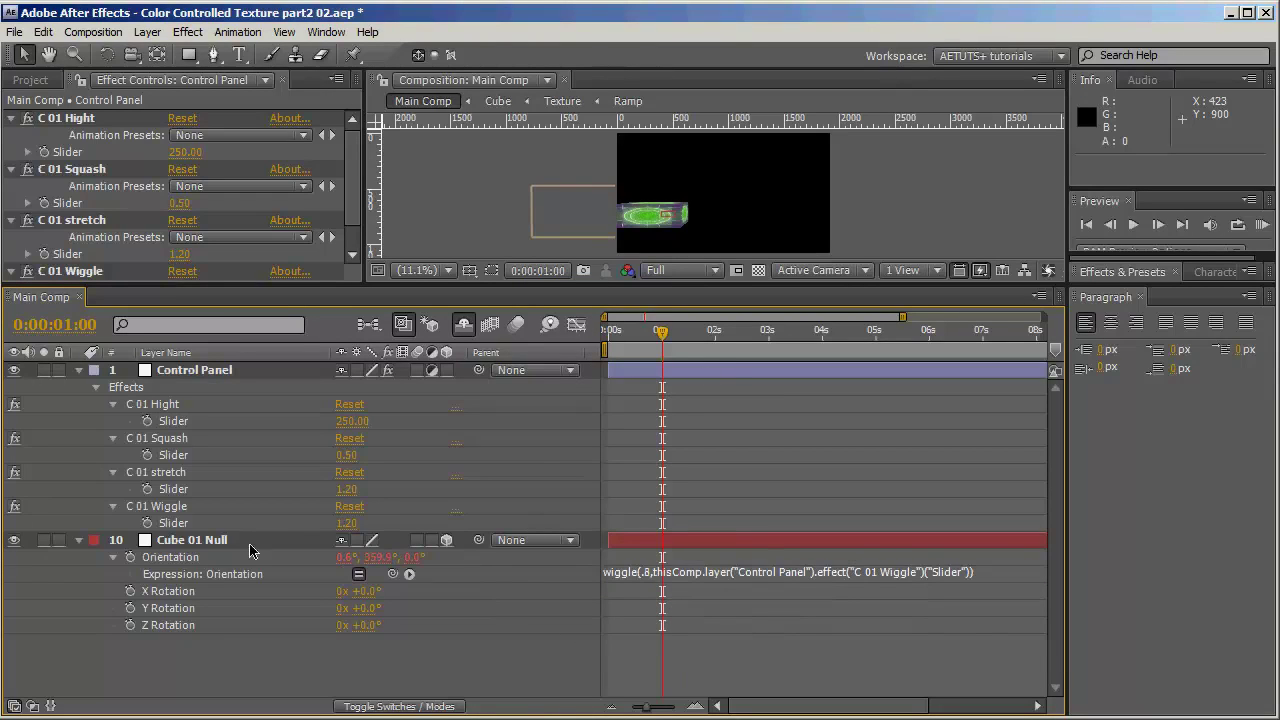
- Move the current time to 0:00:02:12 and set the C 01 Wiggle slider to 10
drag(661, 331, 741, 333)
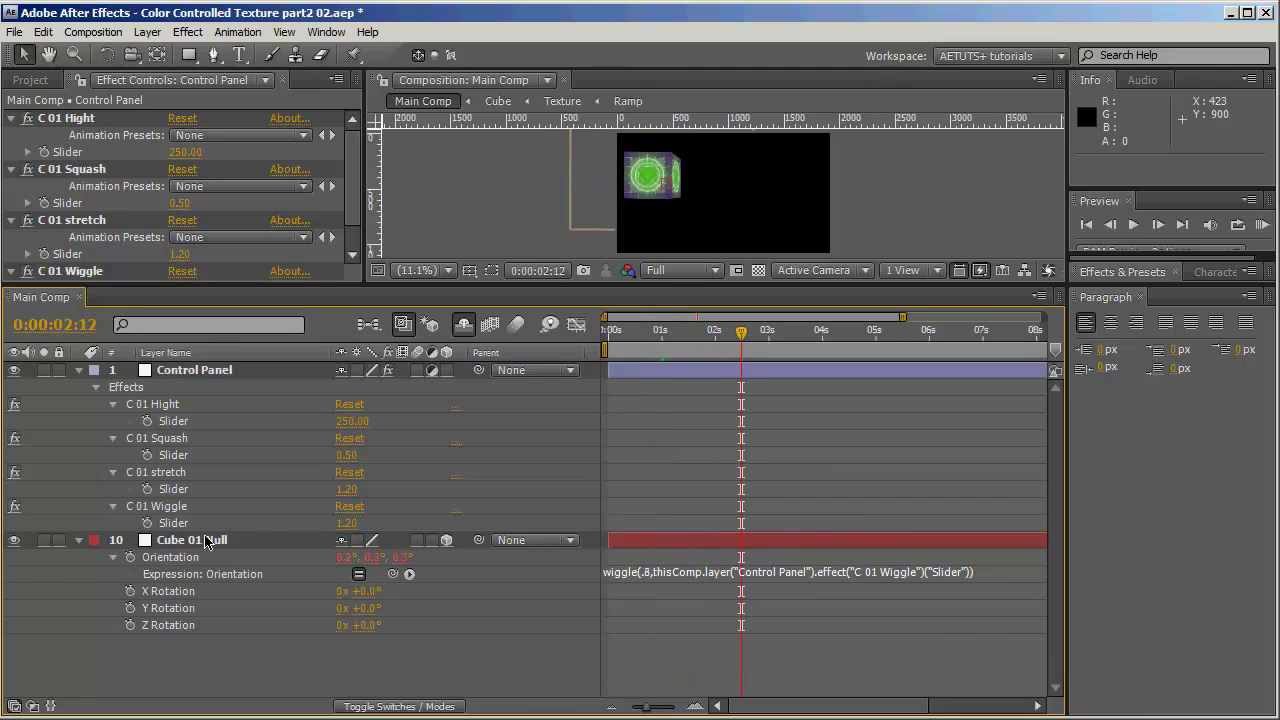
click(348, 523)
text(10)
key(Return)
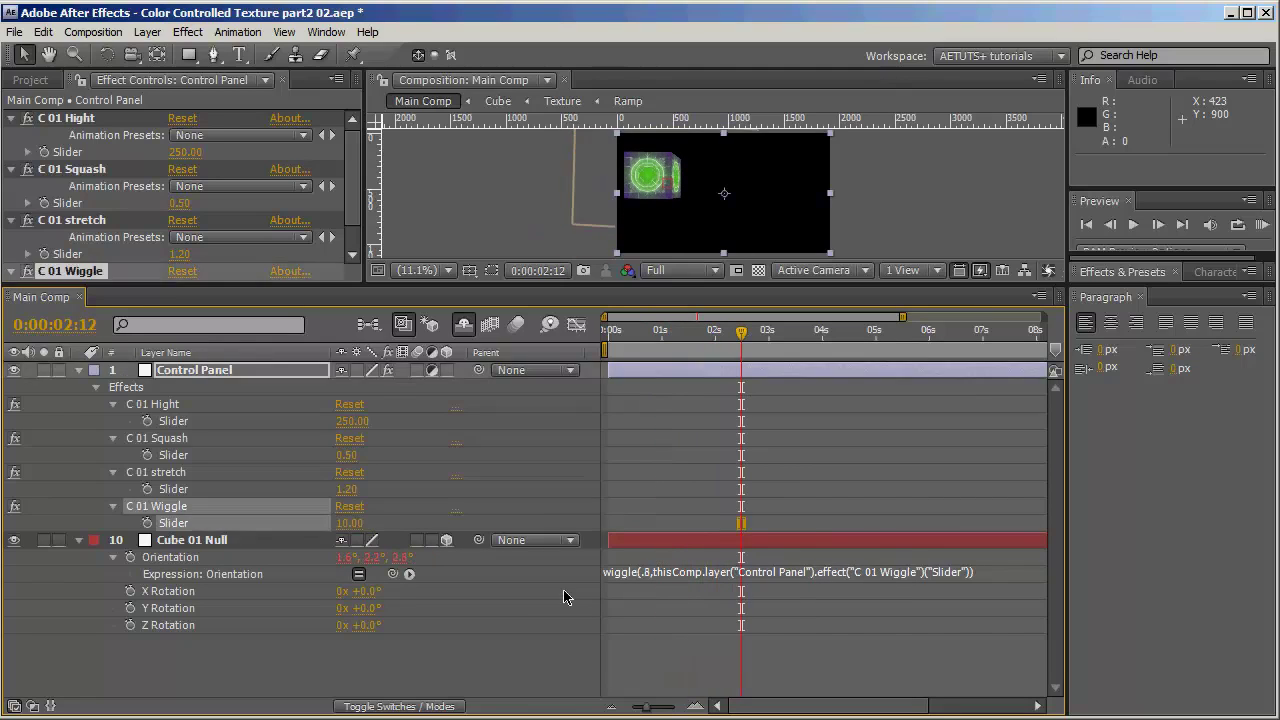
- Scrub between 0:00:01:13 and 0:00:00:16 to review the cube's wiggle, and collapse Cube 01 Null's properties
mouse_move(670, 327)
mouse_down()
mouse_move(906, 349)
mouse_move(657, 340)
mouse_move(689, 338)
mouse_up()
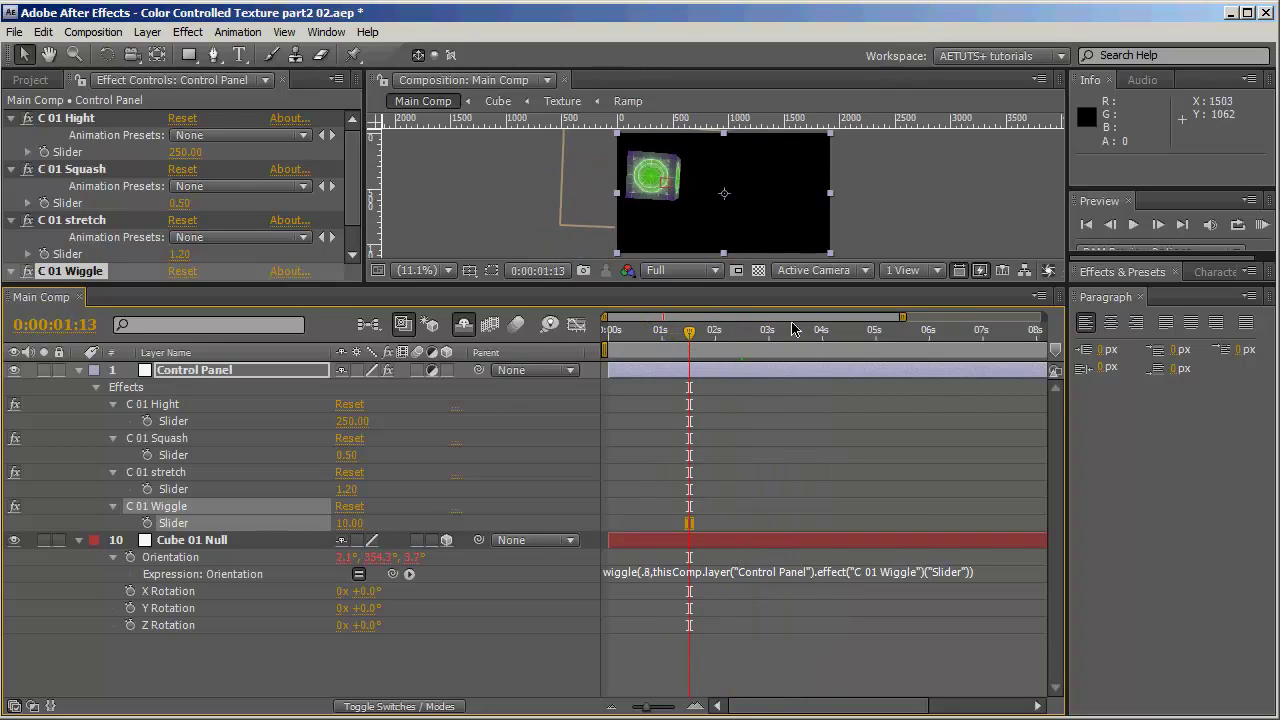
mouse_move(646, 345)
mouse_down()
mouse_move(623, 340)
mouse_move(800, 345)
mouse_move(643, 341)
mouse_up()
key(F2)
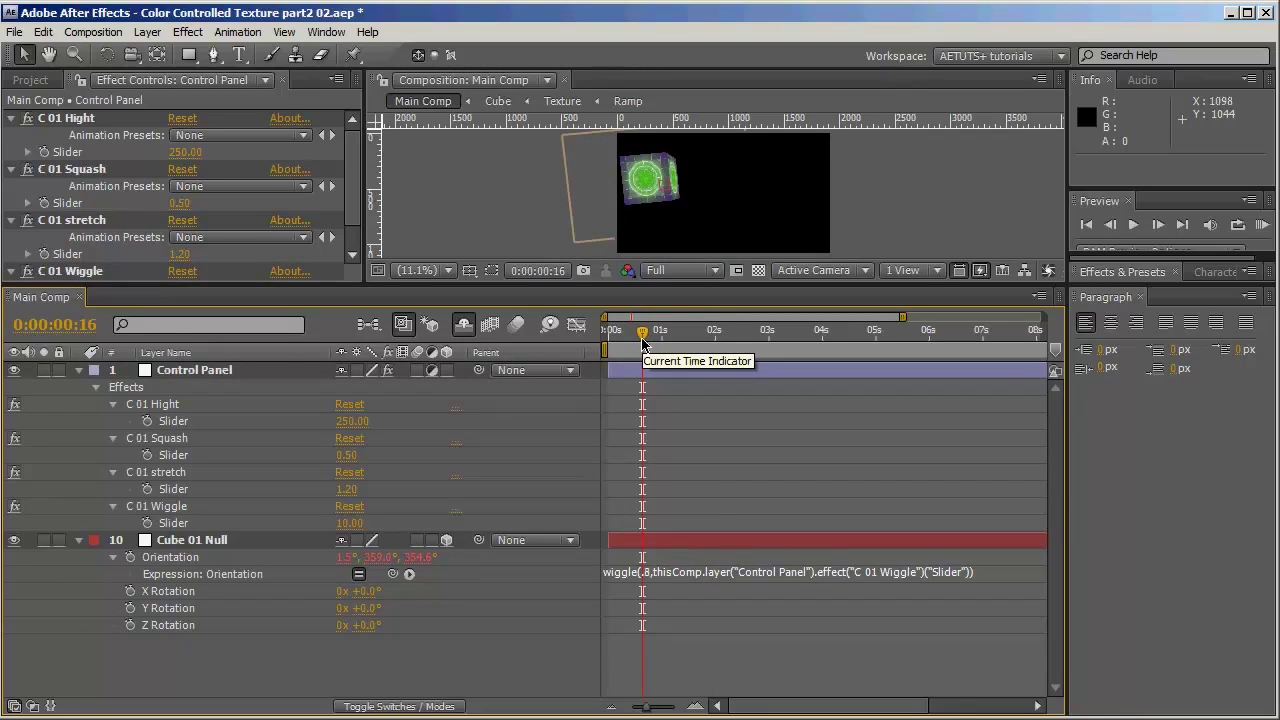
click(79, 540)
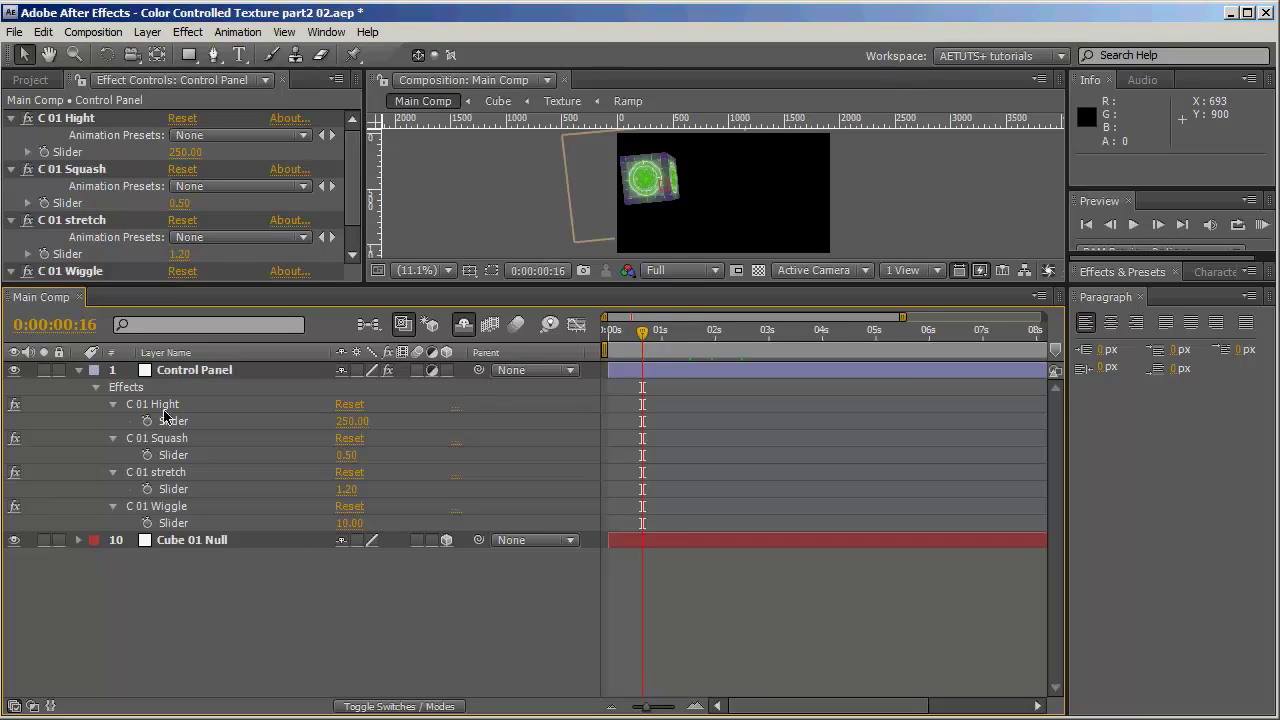
- Duplicate the C 01 Hight, Squash, stretch and Wiggle sliders on the Control Panel layer into C 02, C 03 and C 04 sets, and collapse the layer
click(185, 541)
key(ctrl+v)
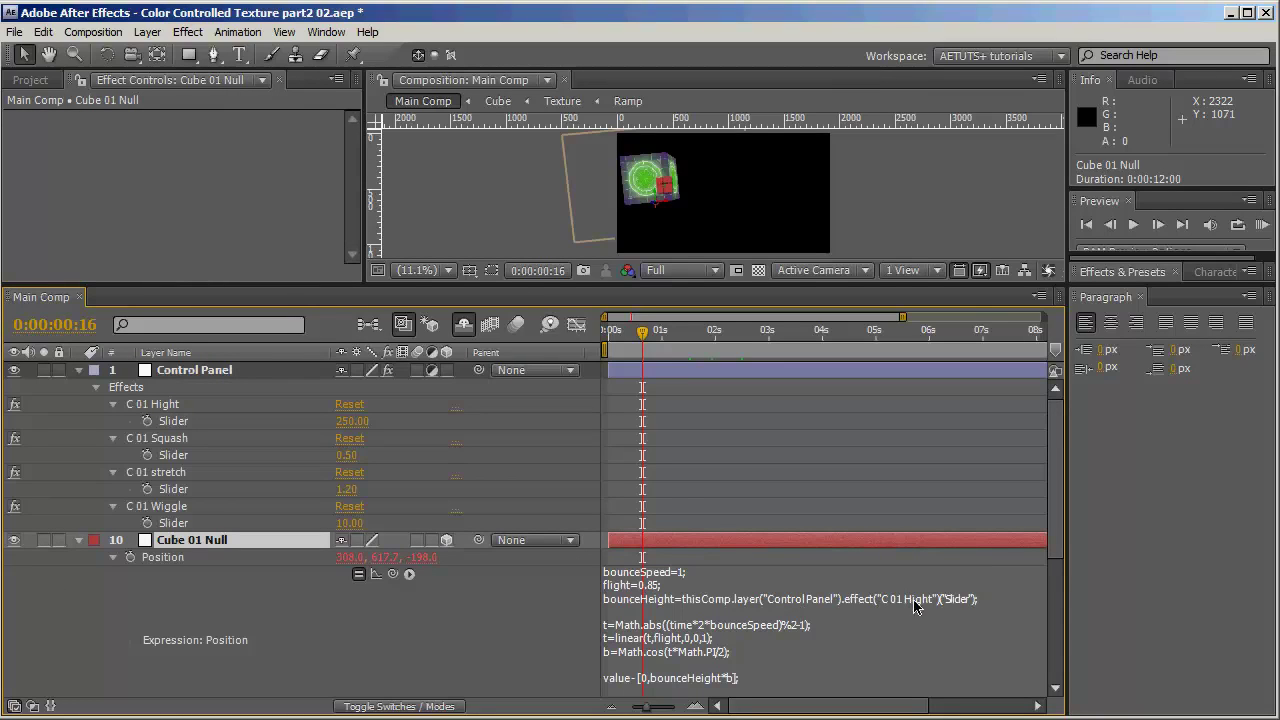
click(143, 404)
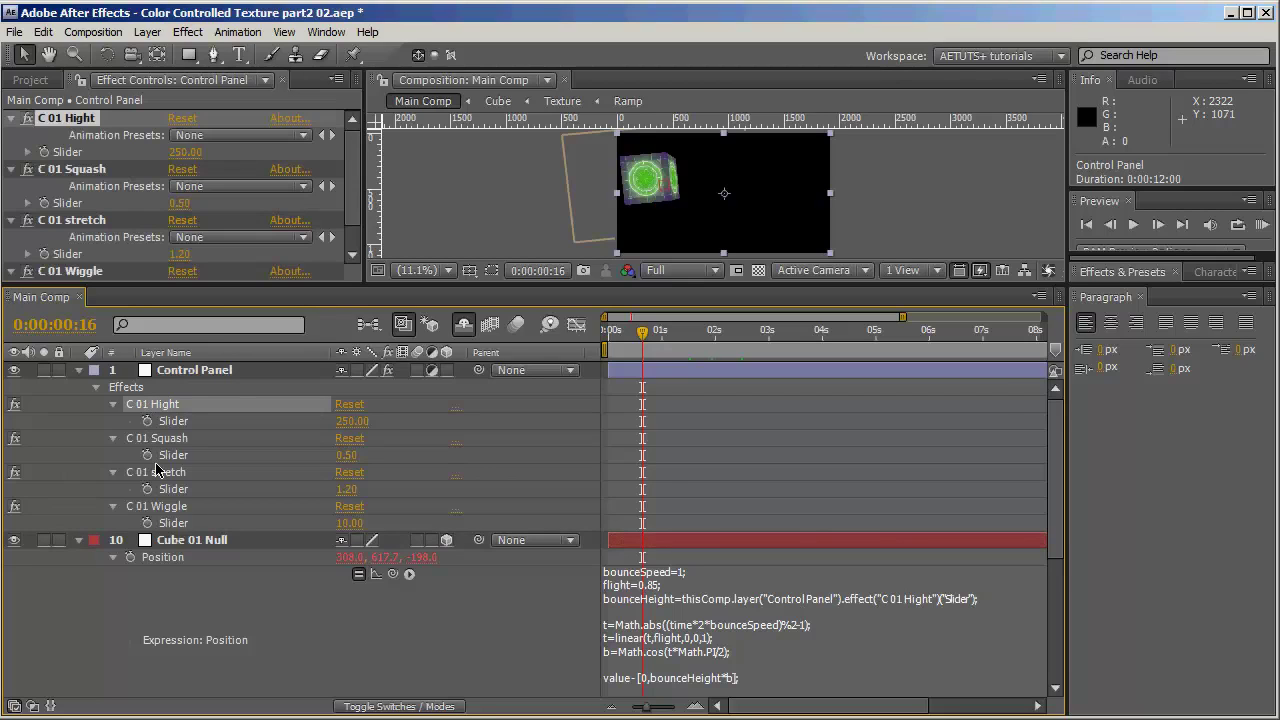
click(80, 540)
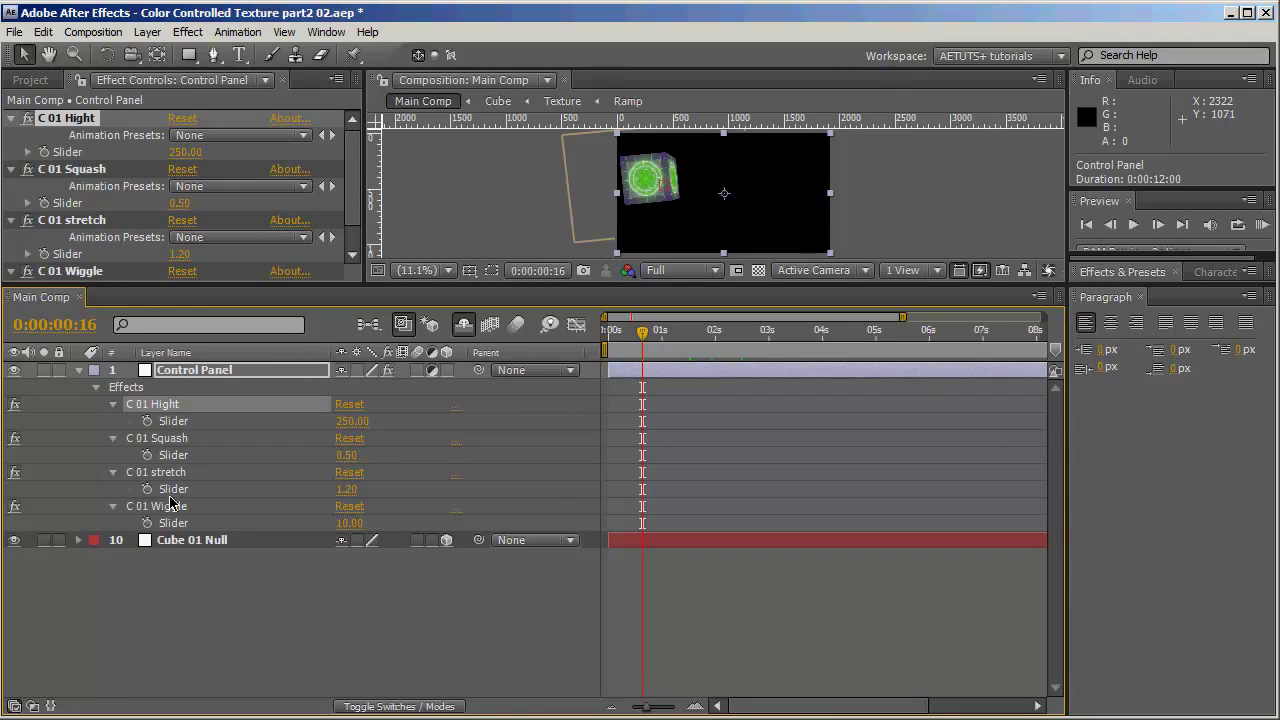
shift+click(172, 508)
click(116, 404)
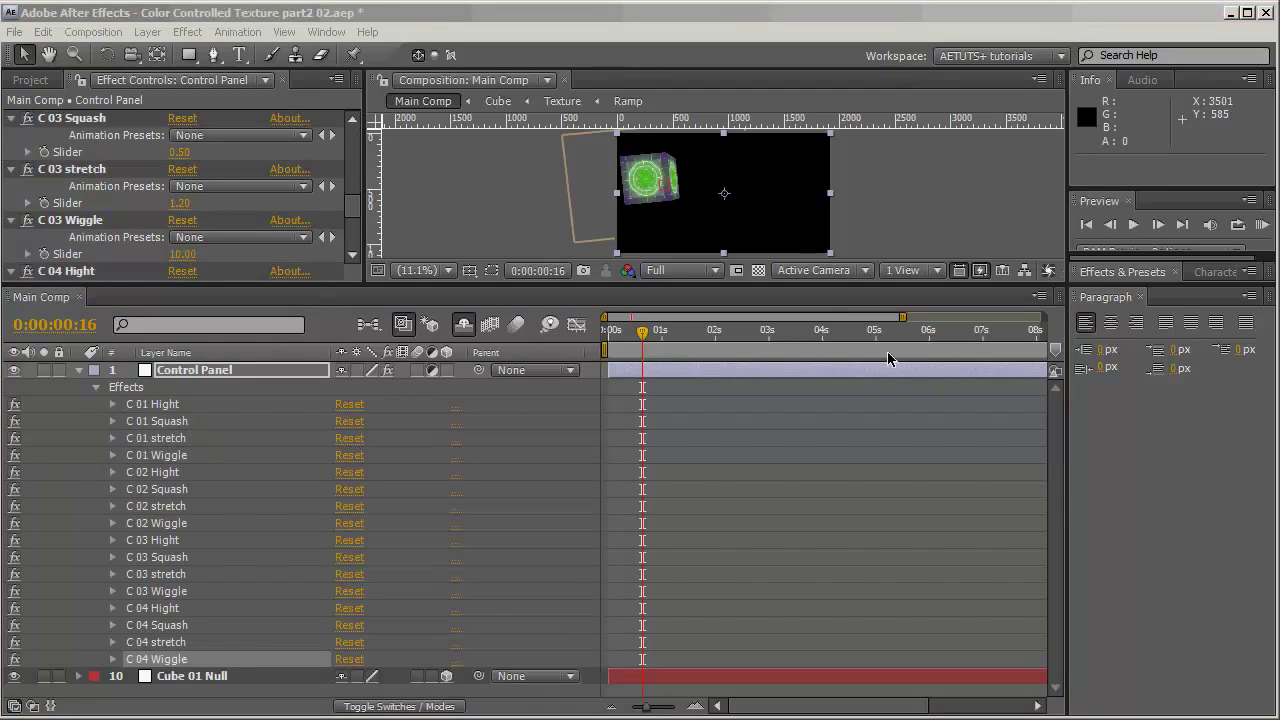
click(77, 371)
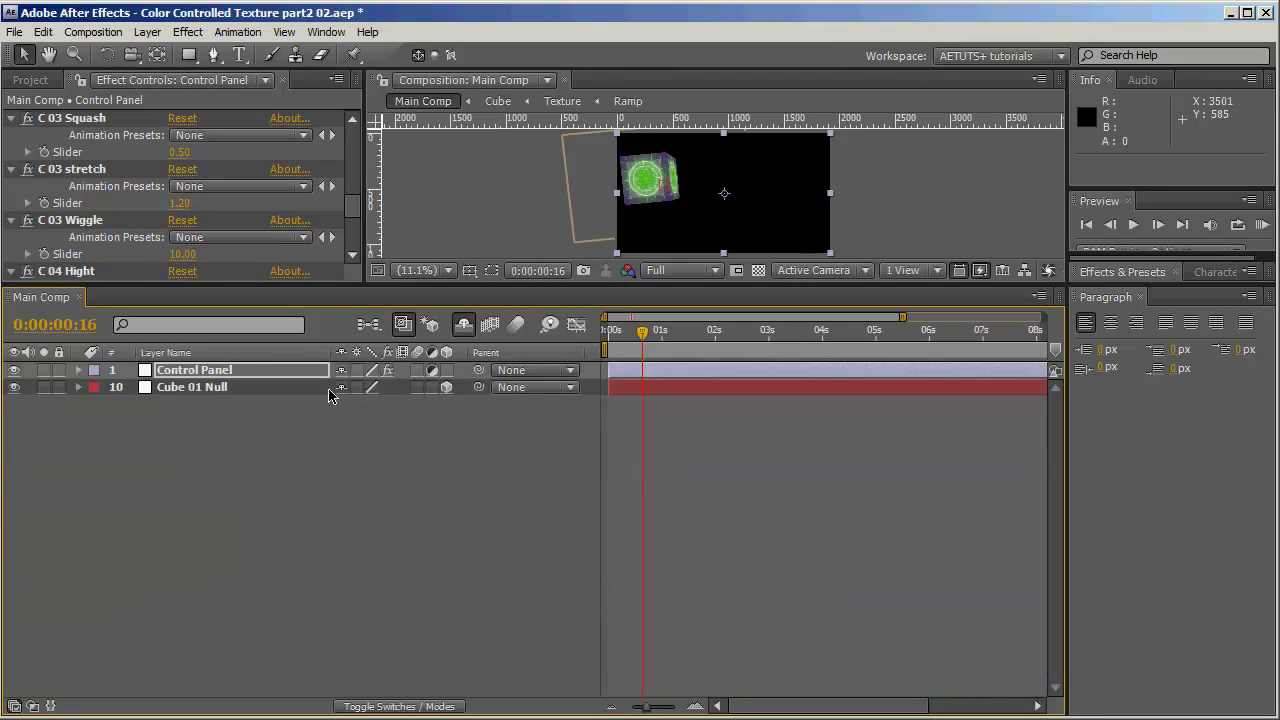
- Turn on visibility for Cube 02, 03, 04 and their nulls, and make those three nulls non-shy with shy layers hidden
click(464, 326)
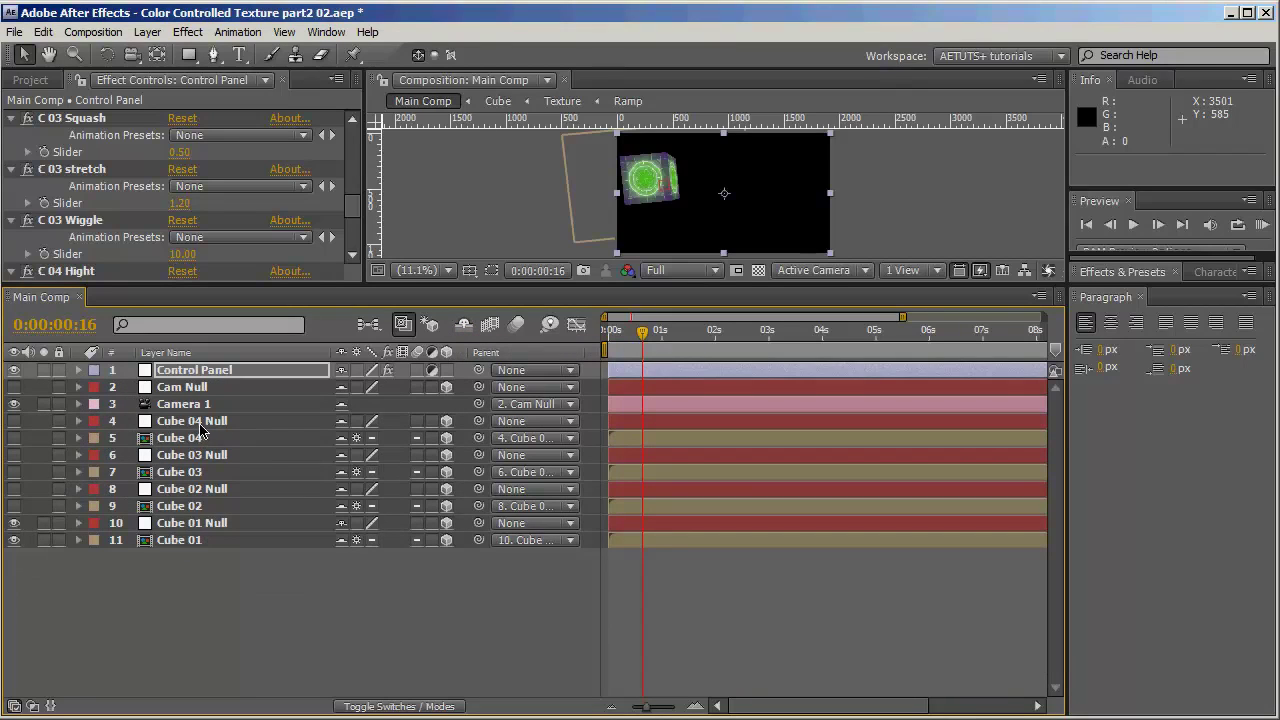
drag(13, 507, 15, 421)
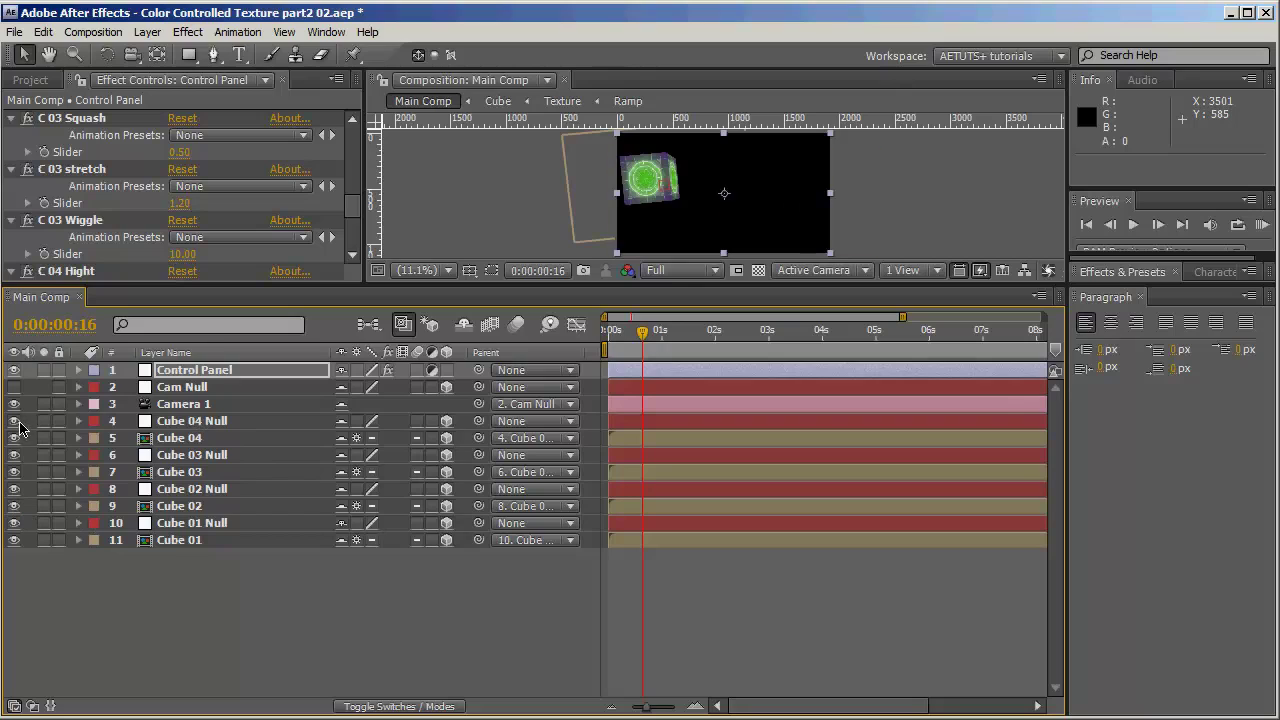
click(222, 426)
ctrl+click(210, 455)
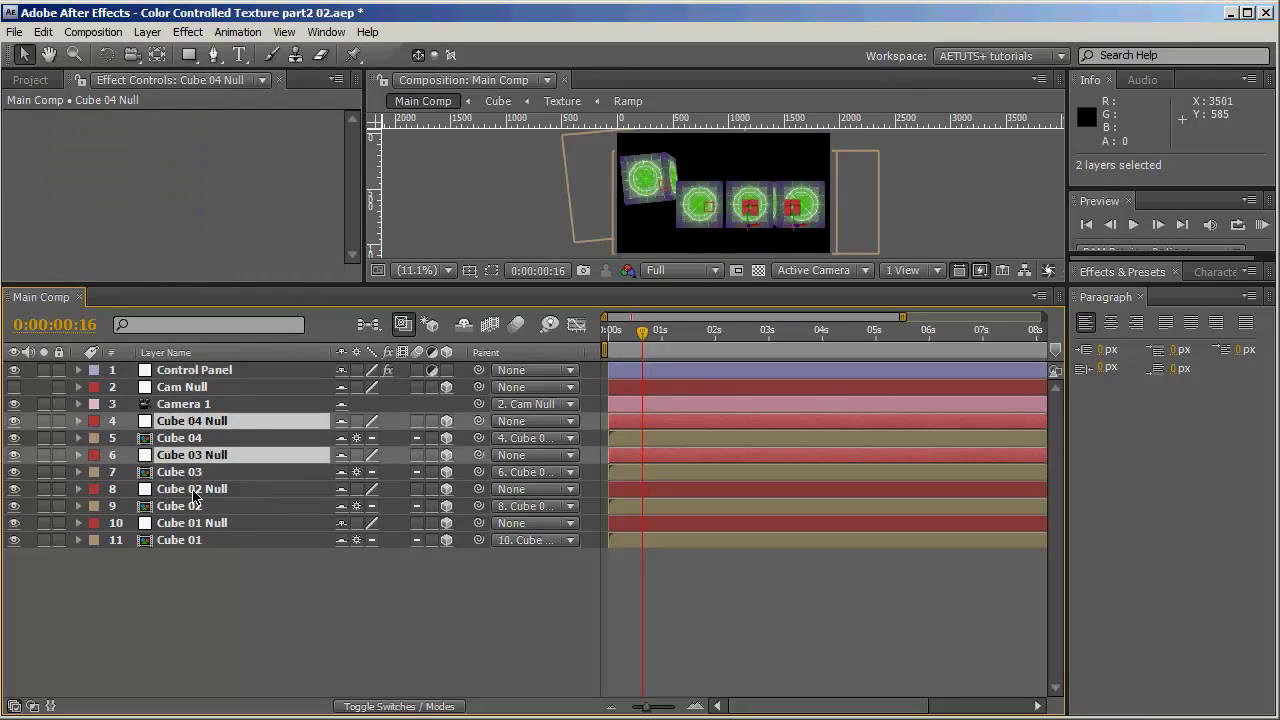
ctrl+click(194, 491)
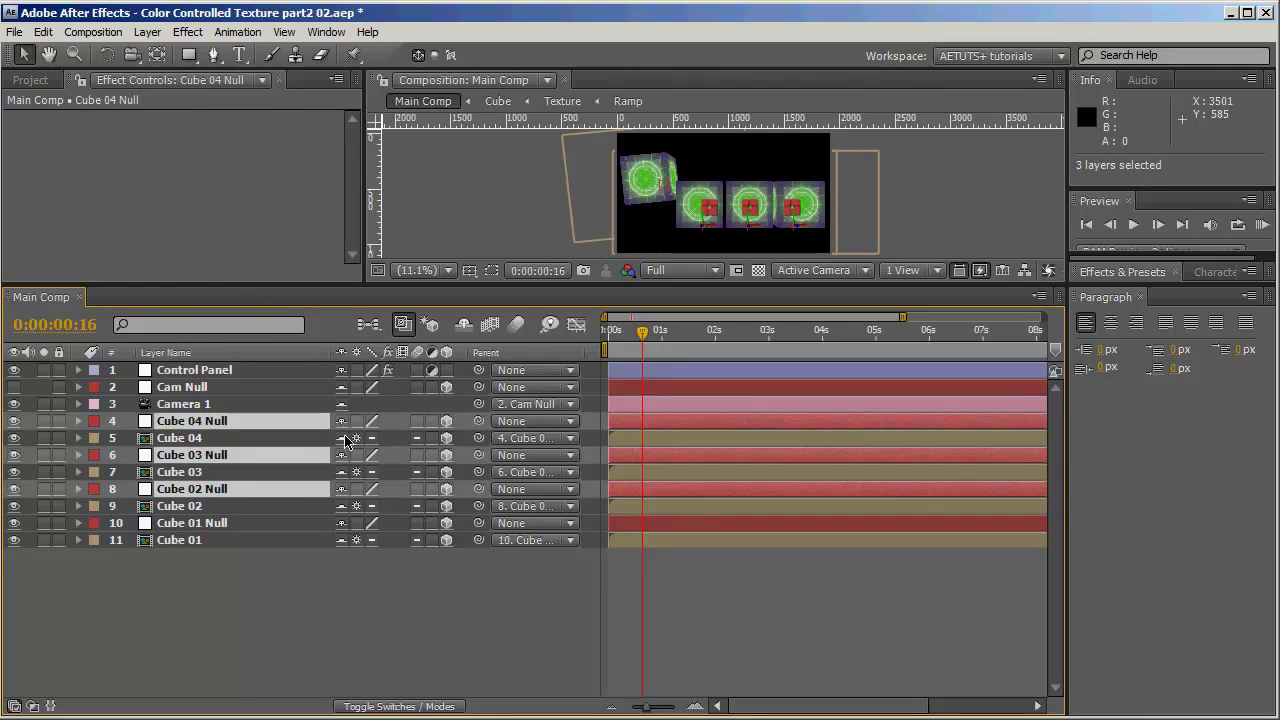
click(463, 324)
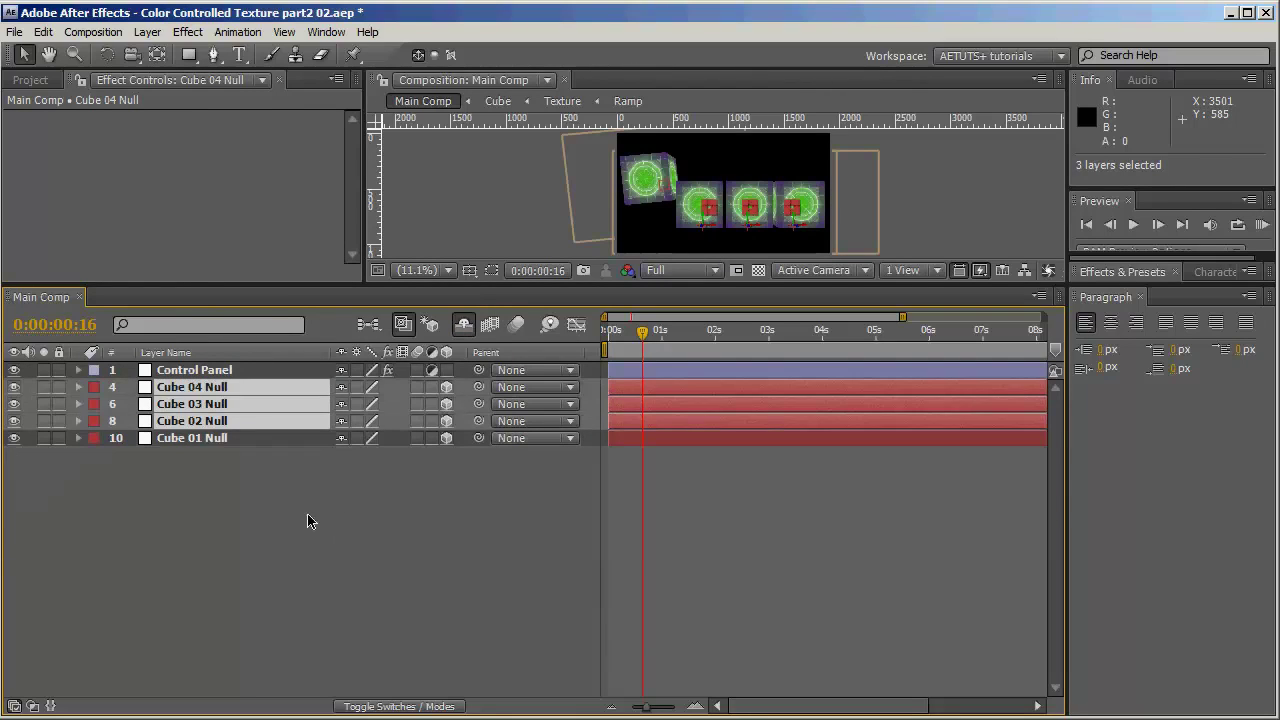
click(312, 519)
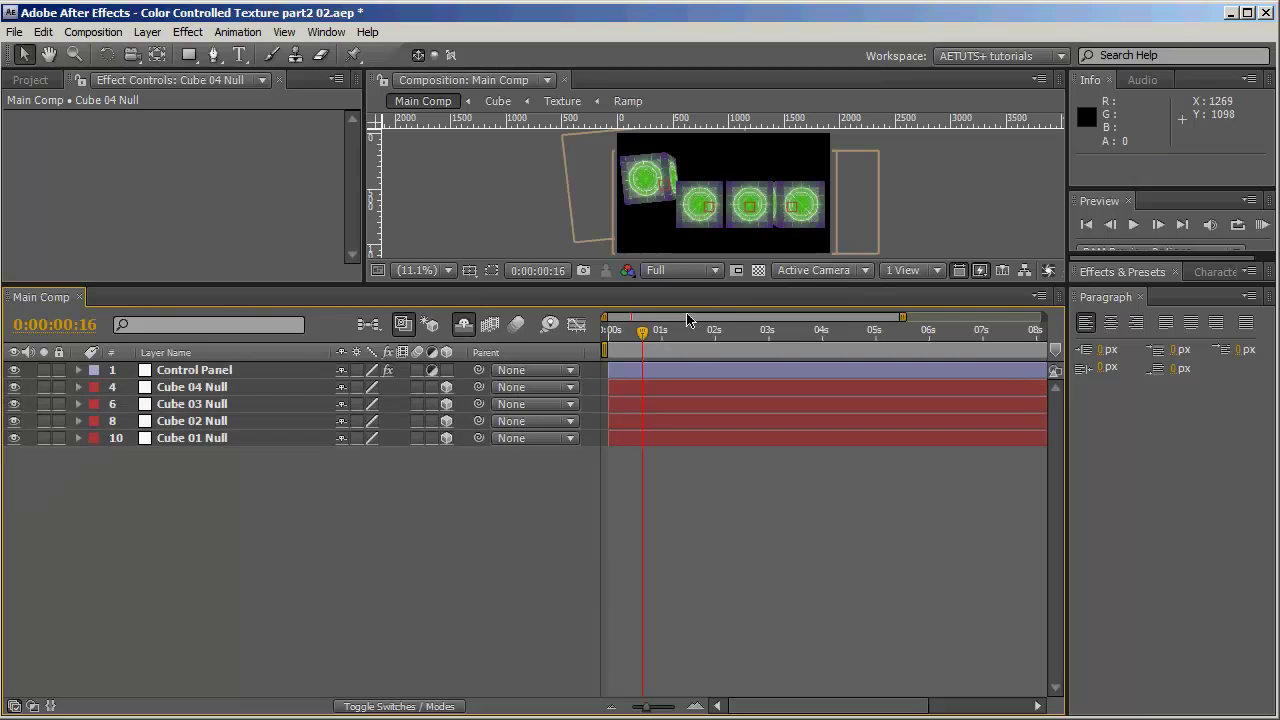
- Enlarge the composition viewer and scrub between the start and 0:00:00:07 to review Cube 01's bounce
drag(701, 283, 701, 381)
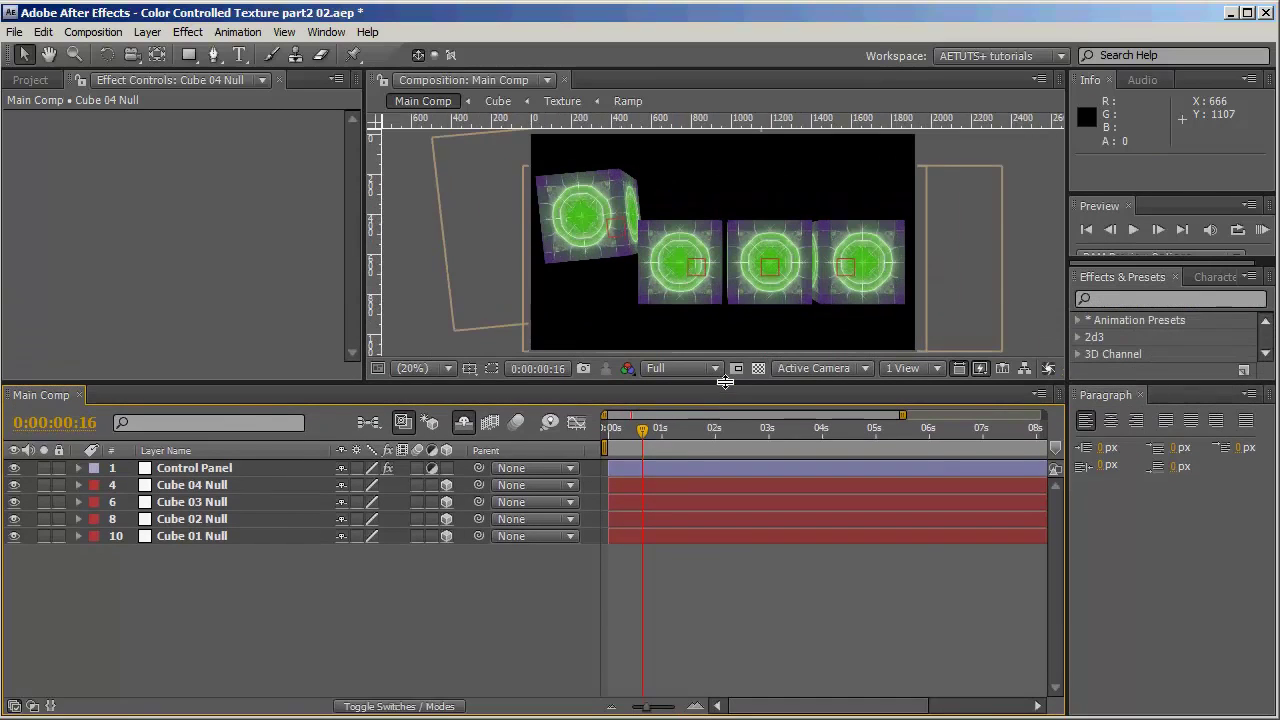
drag(633, 441, 606, 441)
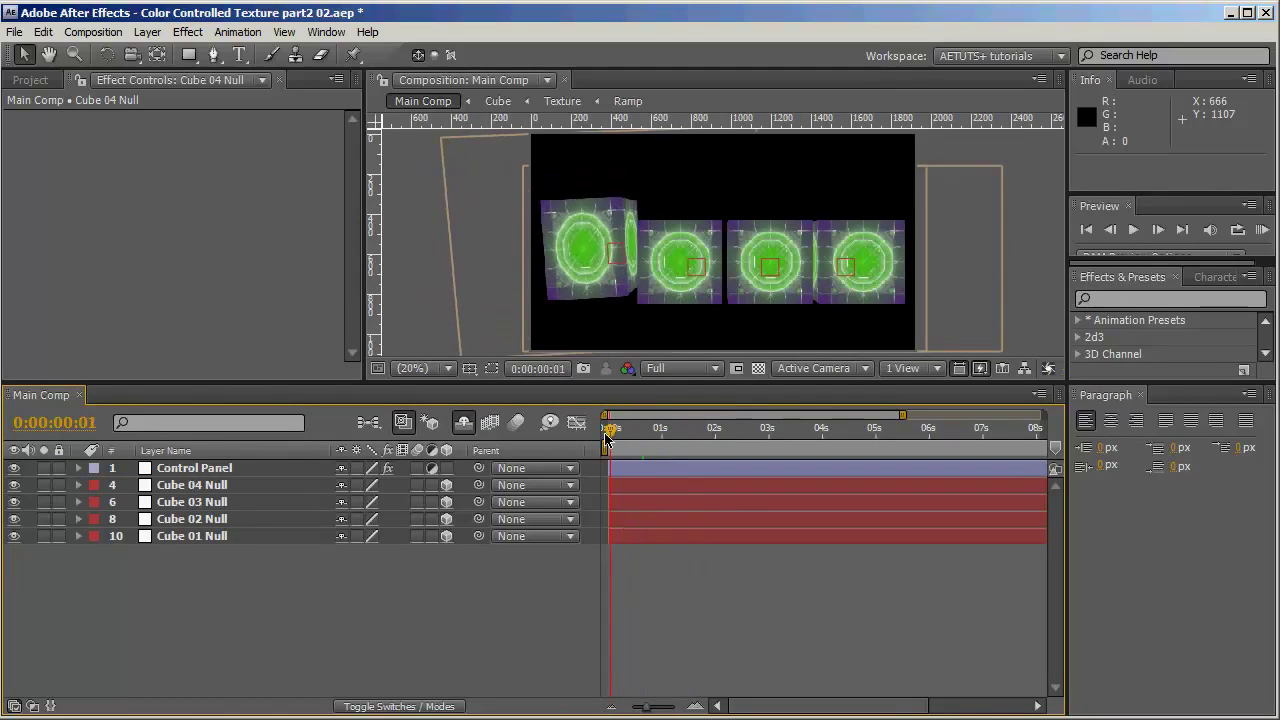
click(219, 490)
click(220, 537)
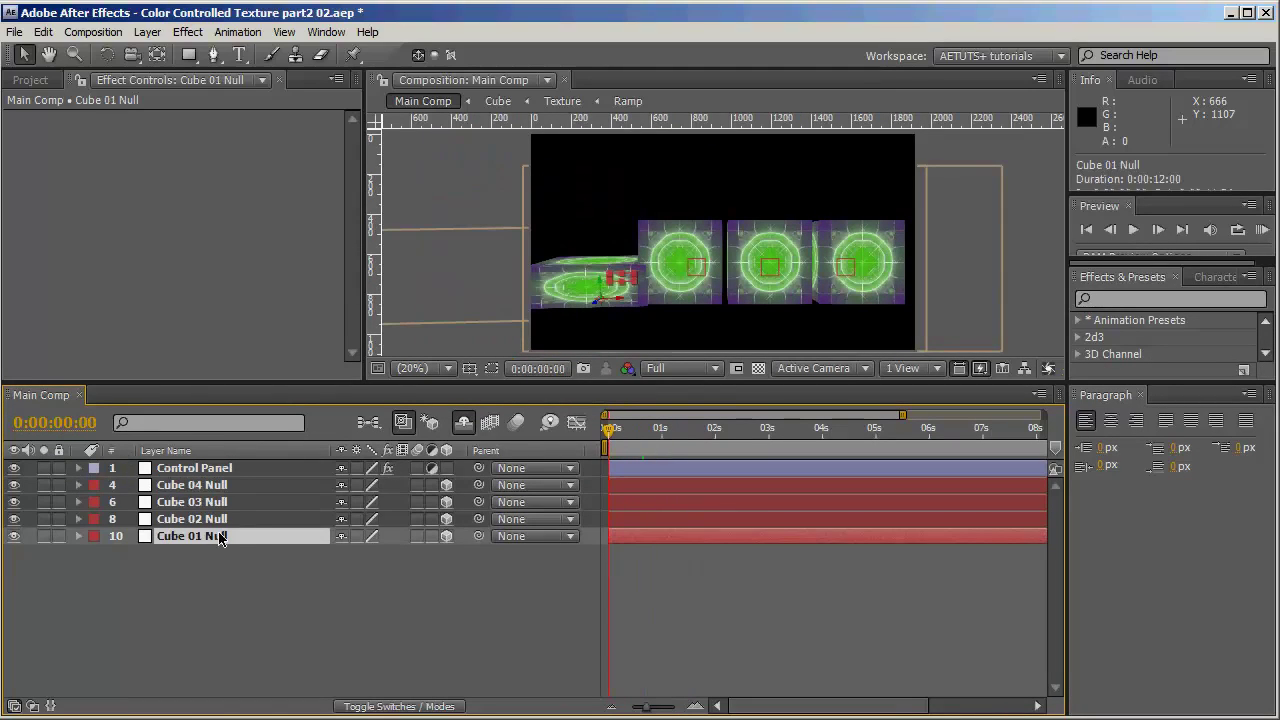
drag(609, 441, 619, 443)
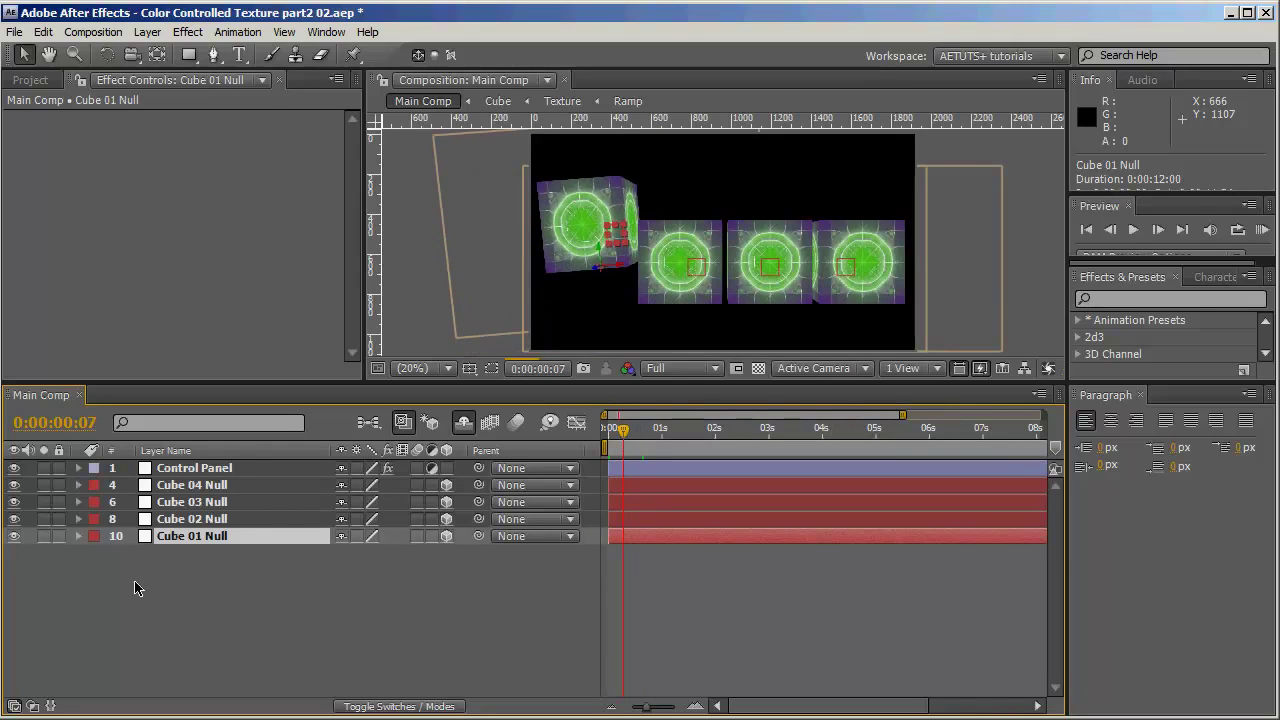
- Reveal the expression-driven properties of Cube 01 Null and collapse the expression text of Position, Scale and Orientation
click(182, 564)
click(208, 538)
click(217, 611)
click(210, 538)
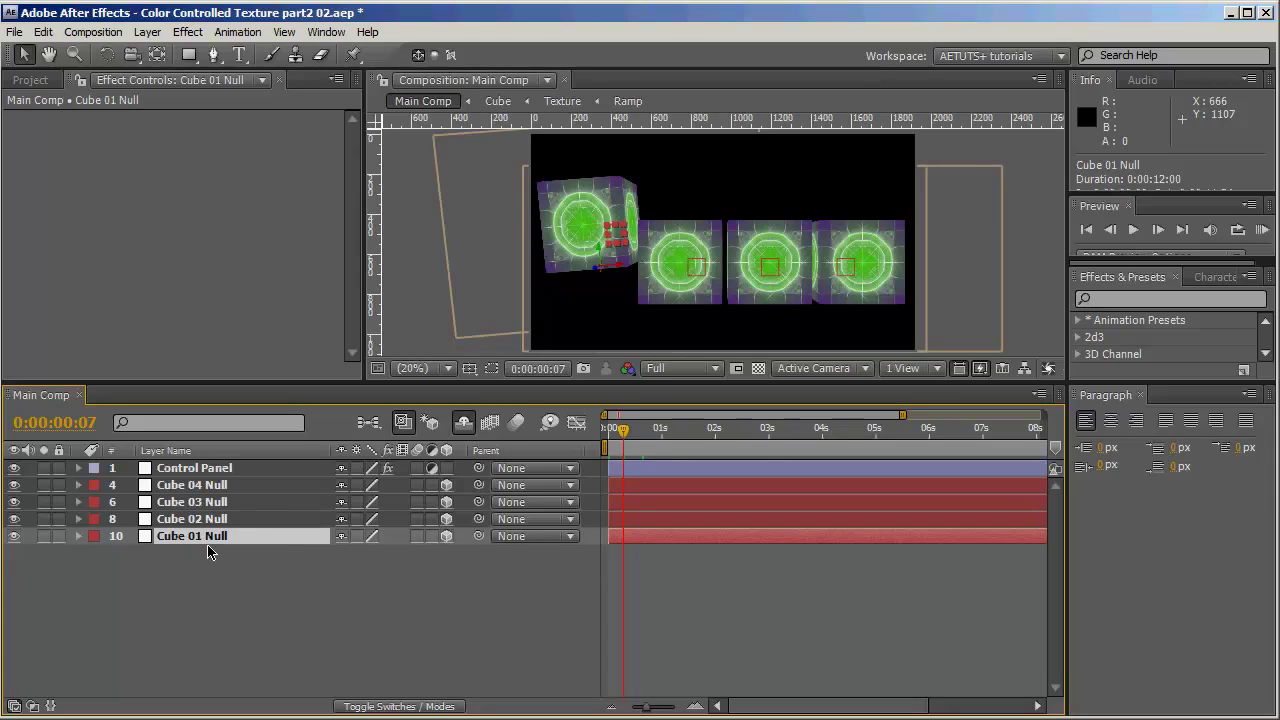
key(e)
key(e)
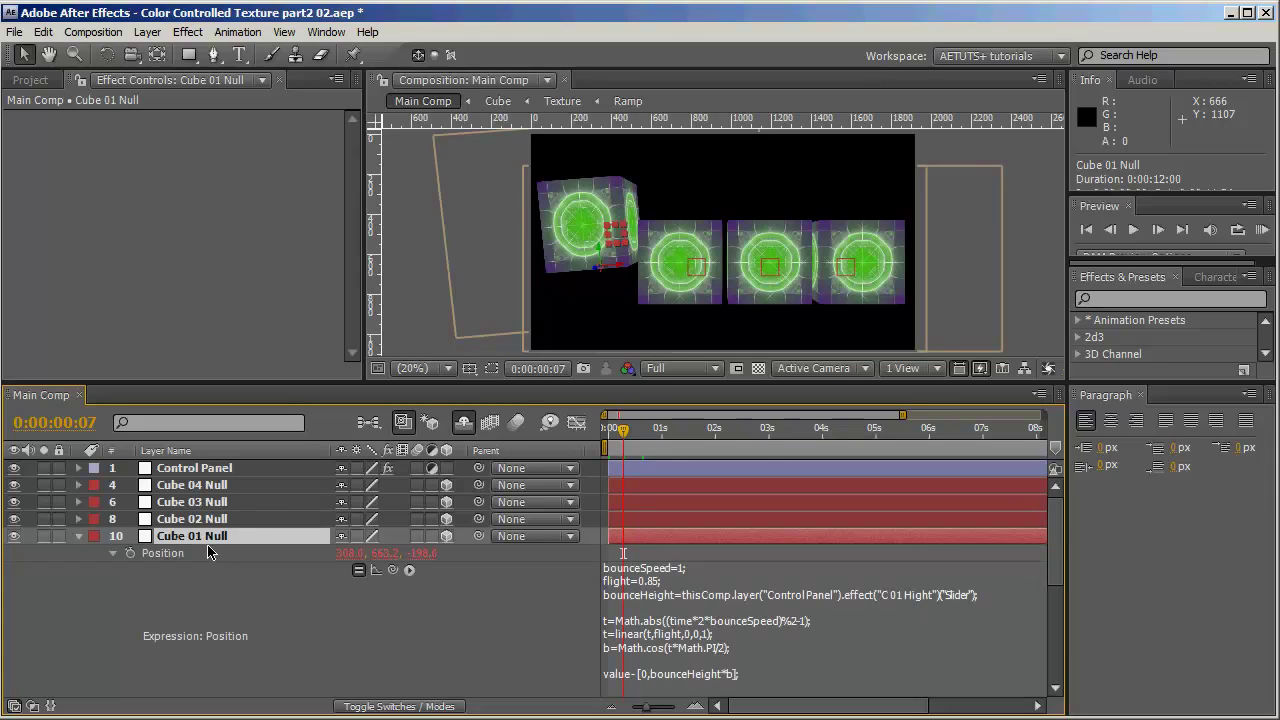
click(112, 553)
click(113, 570)
click(113, 588)
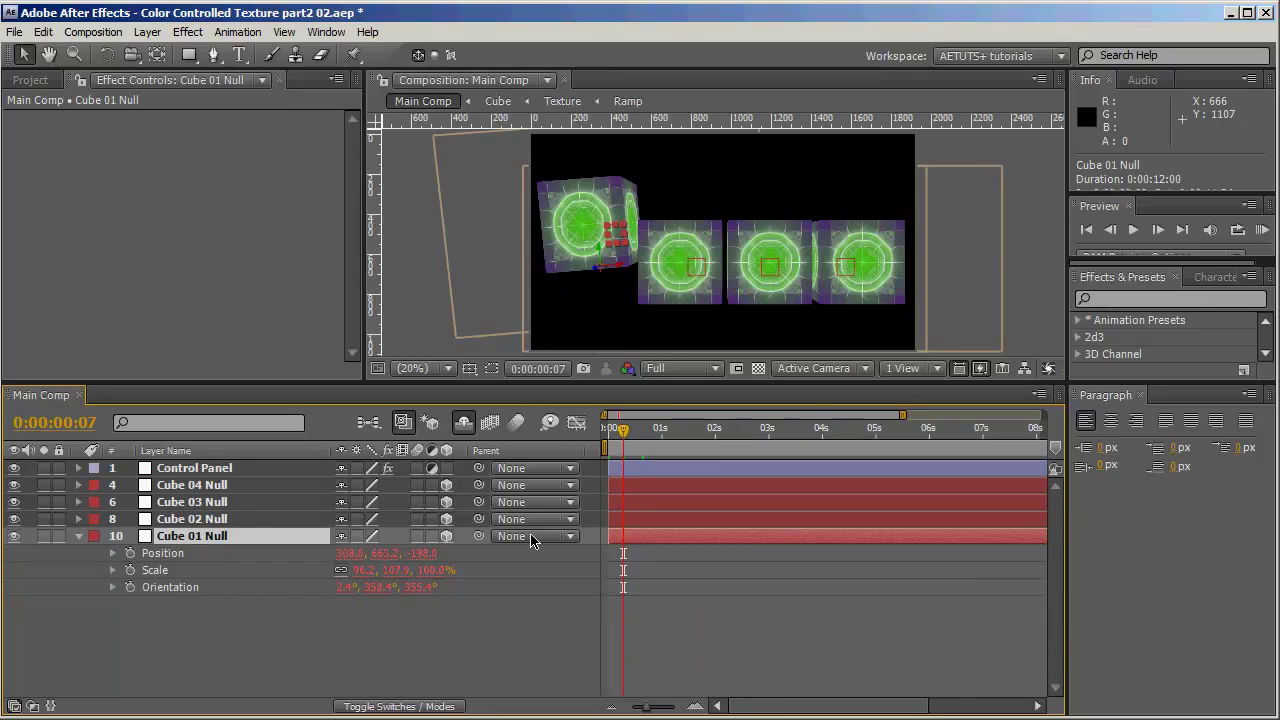
- Copy only the expressions of Cube 01 Null's Position, Scale and Orientation, and clear the selection
click(169, 554)
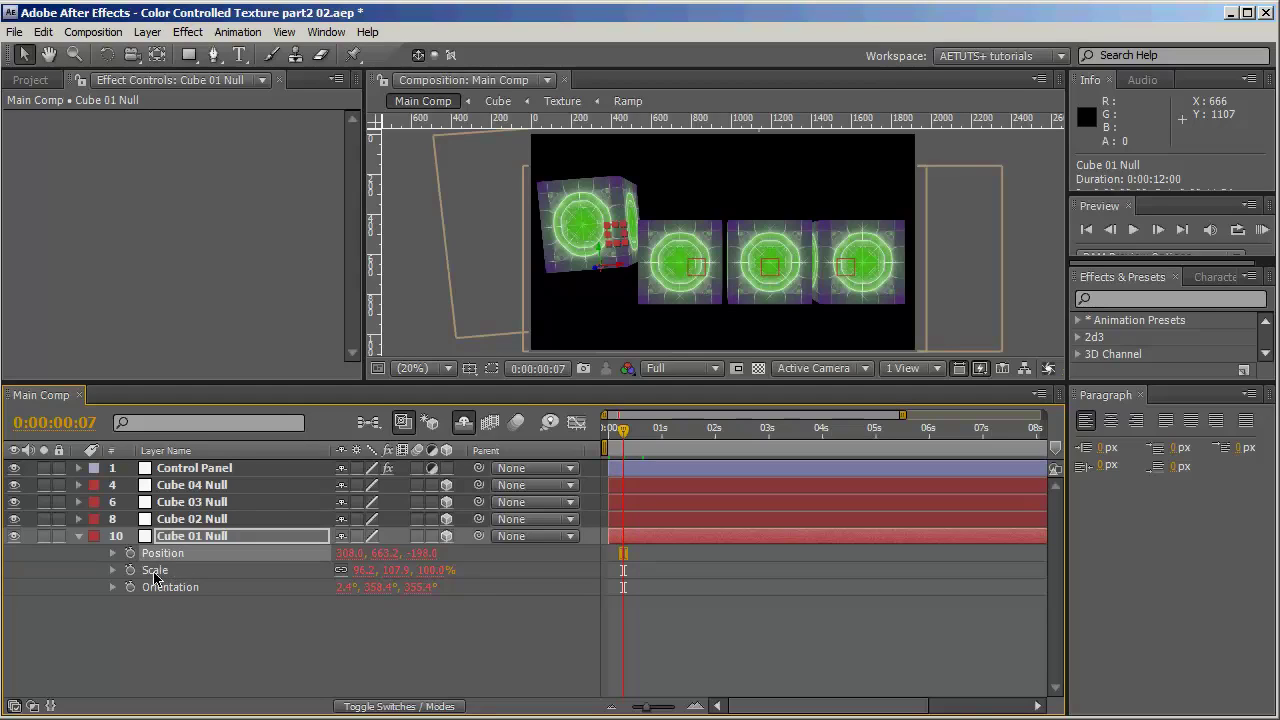
shift+click(154, 571)
shift+click(165, 588)
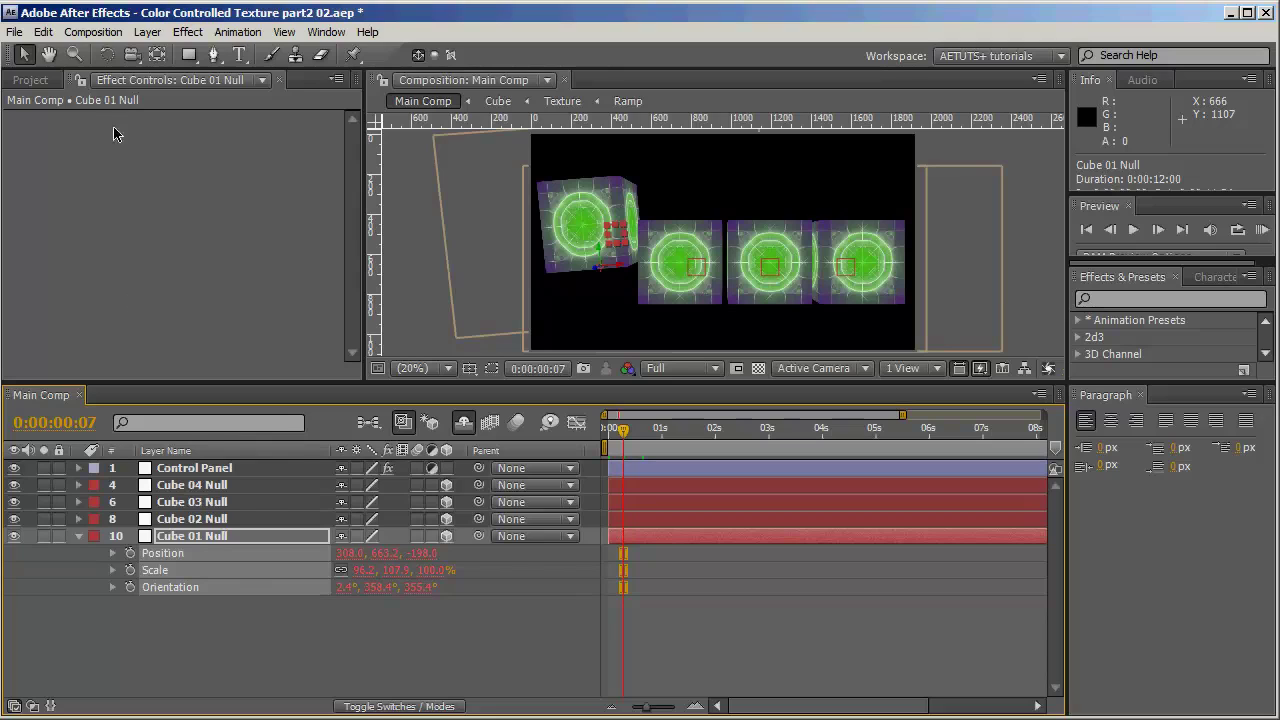
click(44, 32)
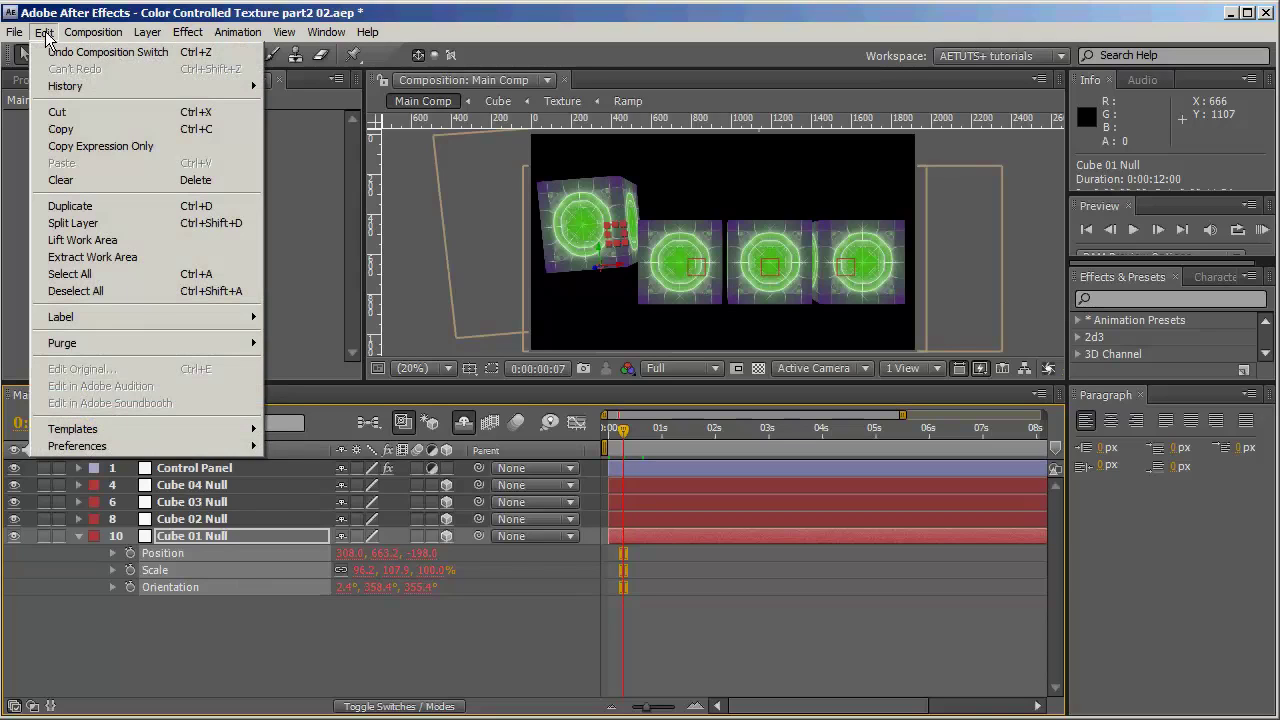
click(145, 147)
click(194, 622)
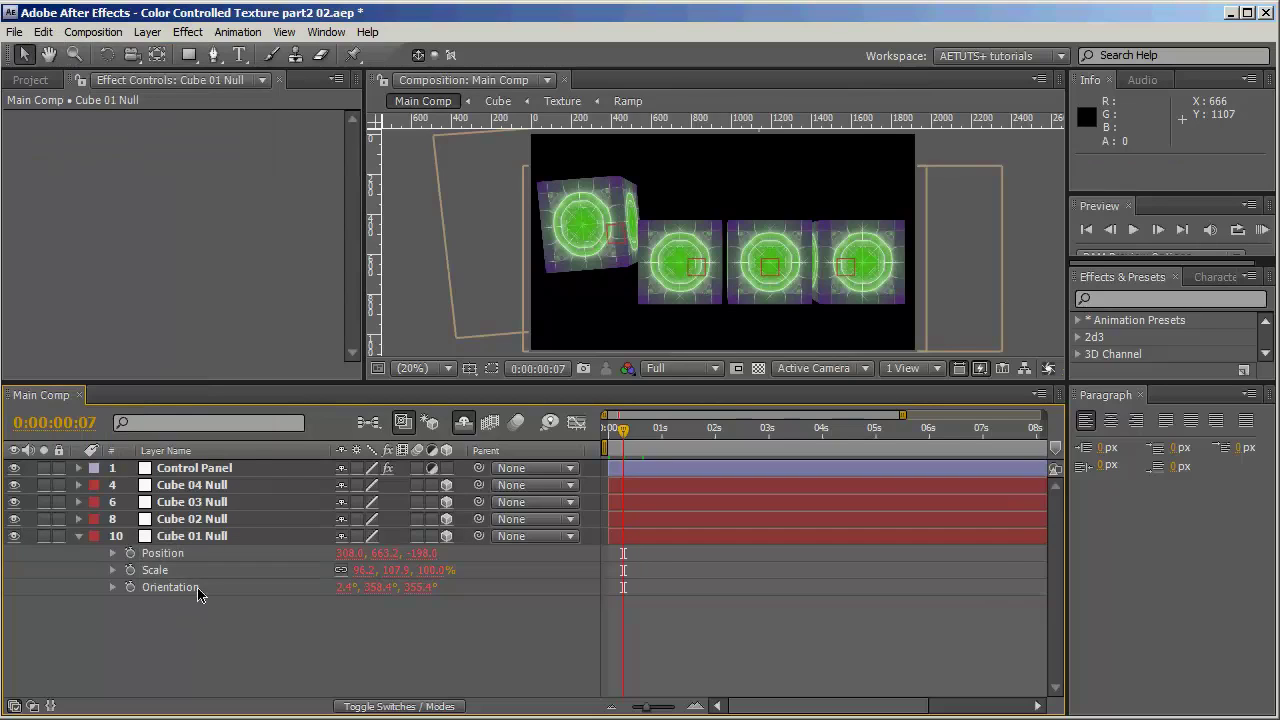
- Paste the copied expressions onto Cube 02 Null, Cube 03 Null and Cube 04 Null
click(213, 519)
shift+click(220, 487)
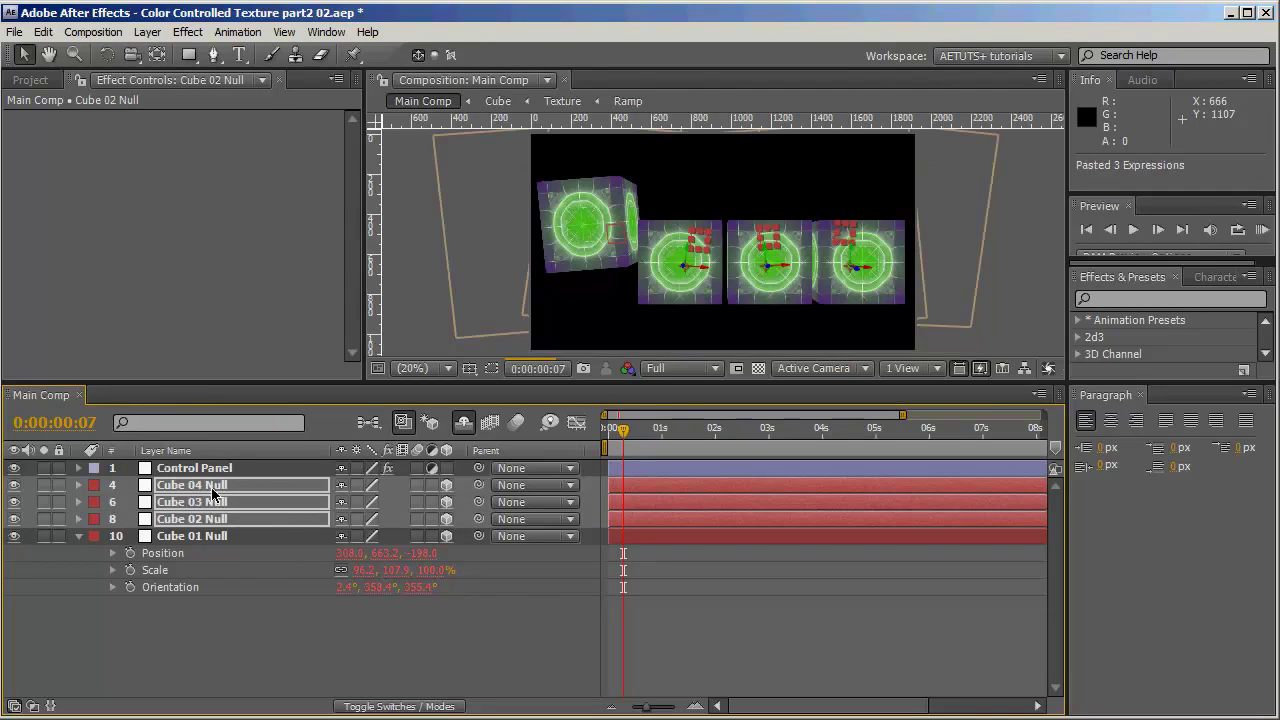
key(ctrl+v)
click(44, 32)
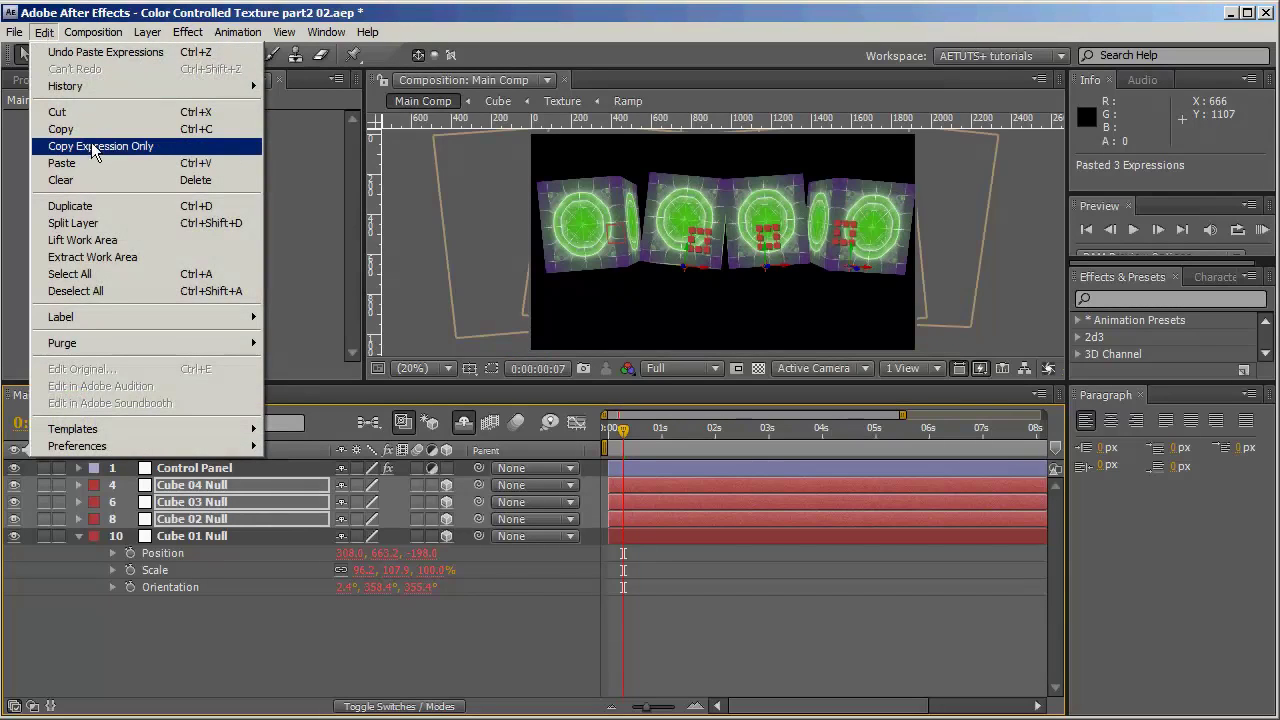
click(102, 162)
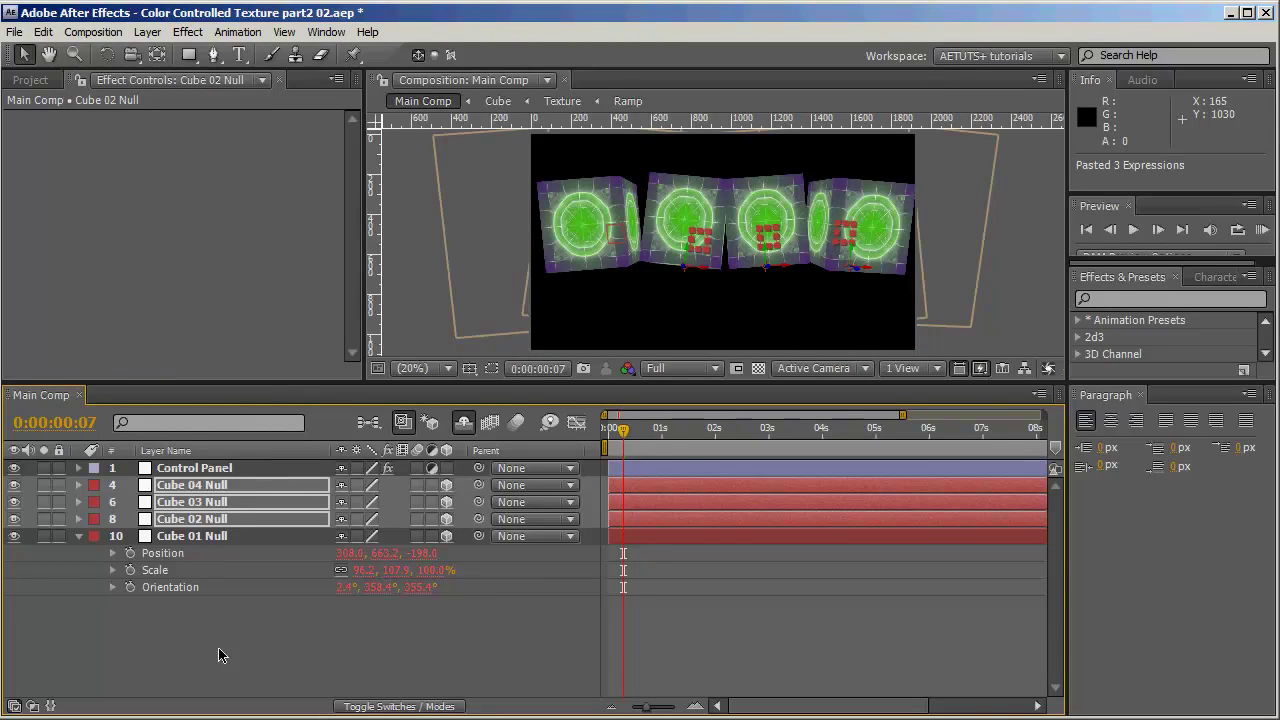
- Reveal the pasted expressions on the three nulls and scrub to 0:00:03:19 to review all four cubes bouncing
key(e)
key(e)
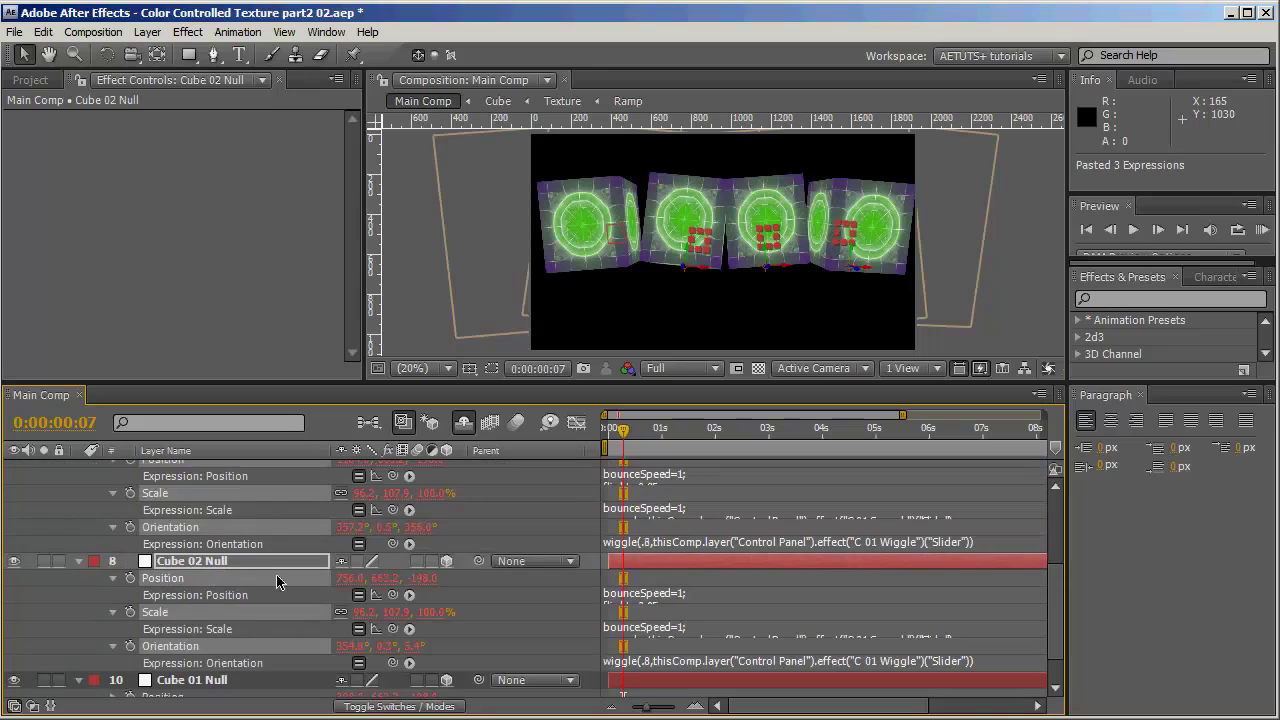
scroll(432, 625, up, 5)
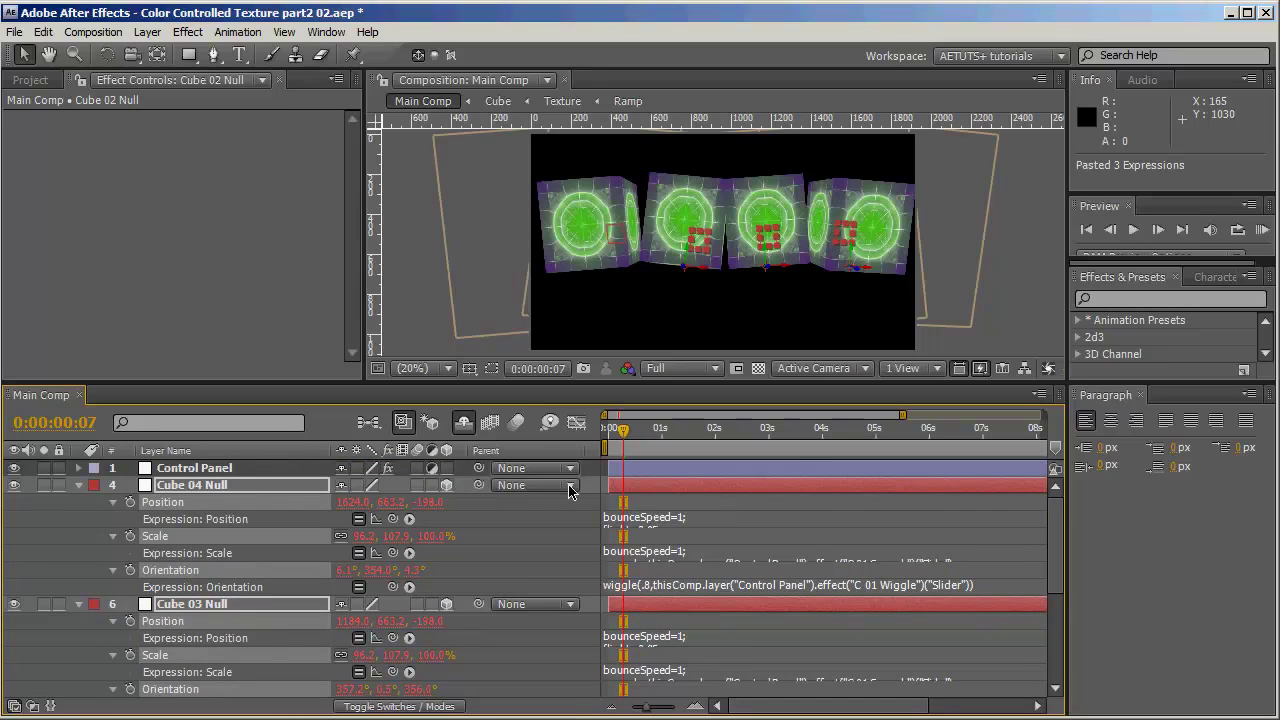
drag(625, 438, 810, 466)
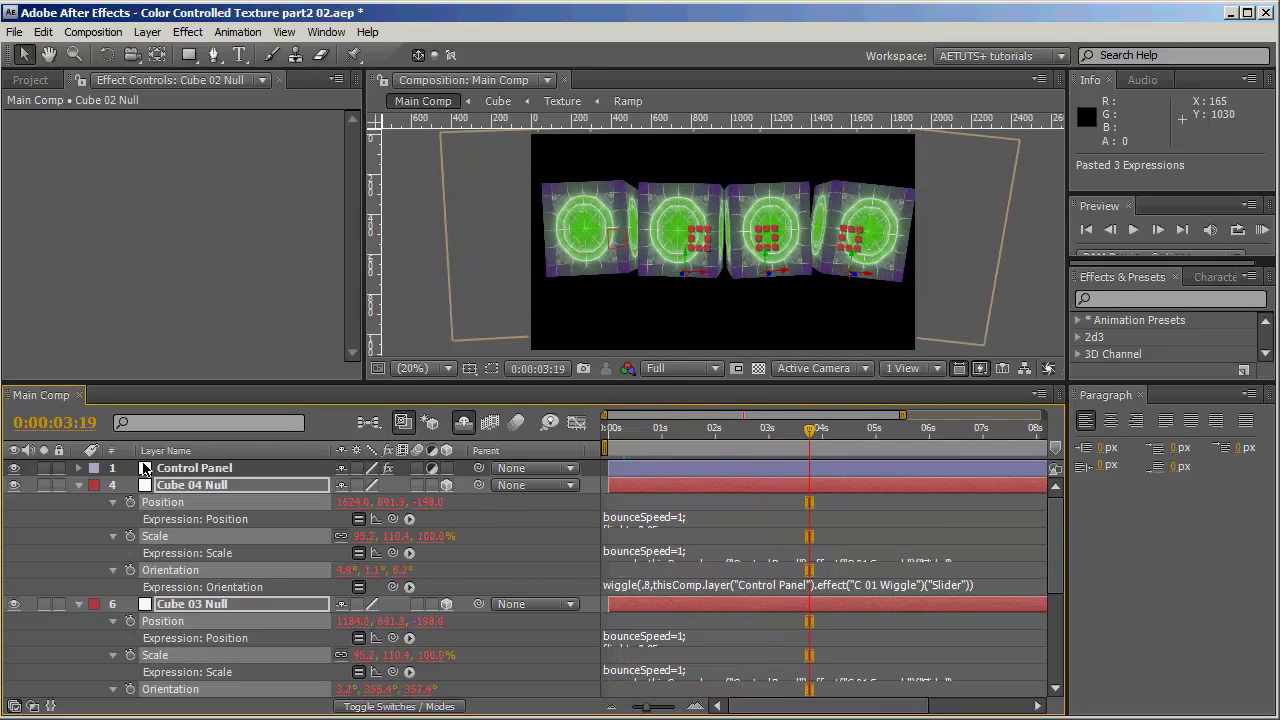
- Check the slider list on the Control Panel layer, and collapse the properties of it and all four cube nulls
click(79, 468)
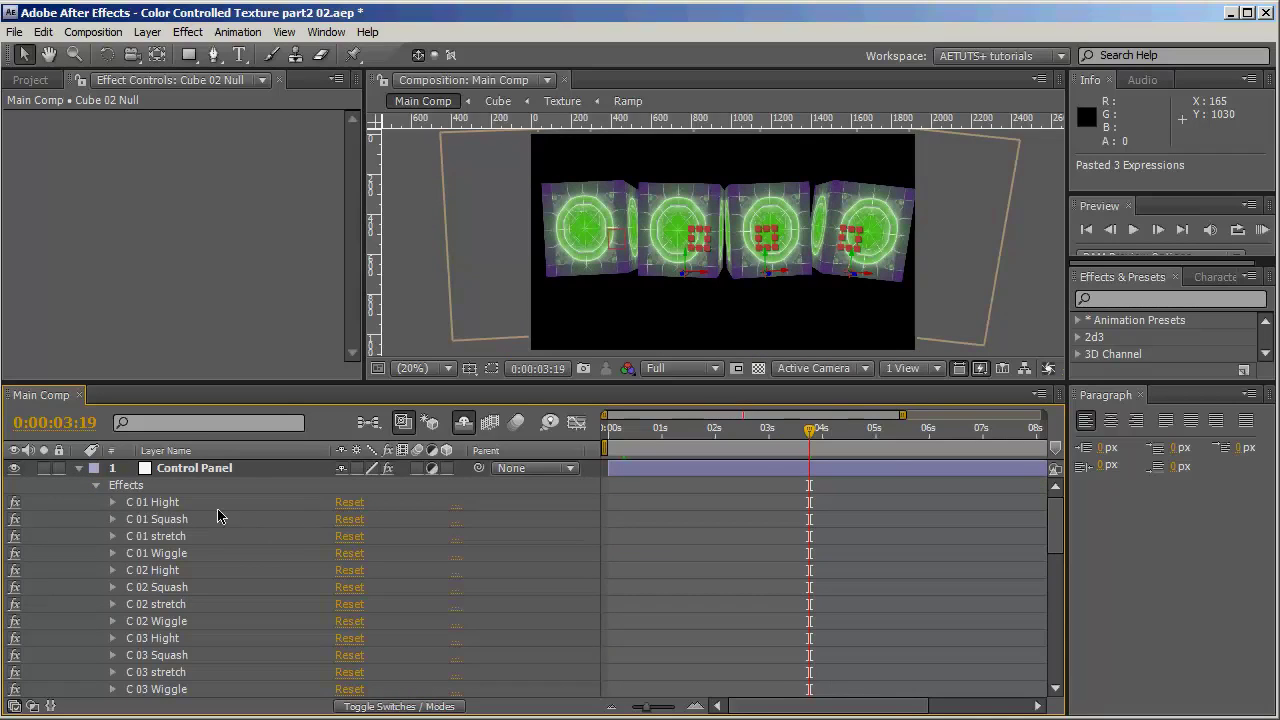
click(81, 470)
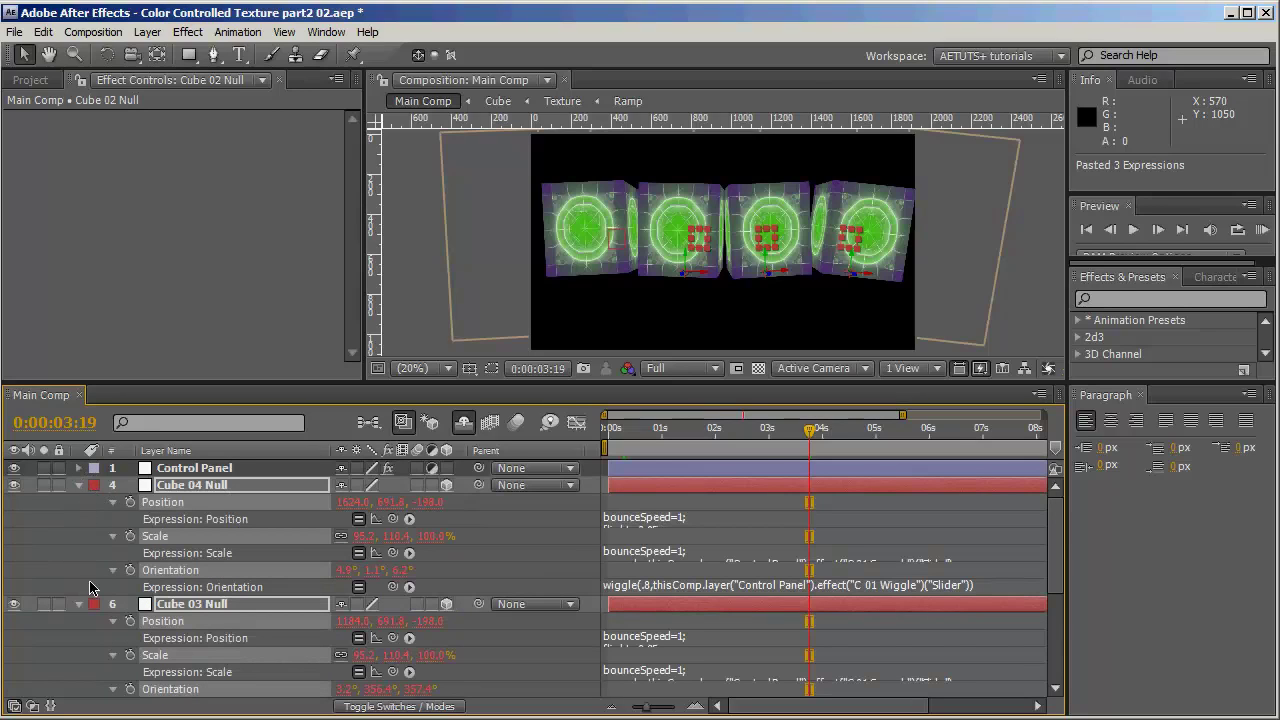
click(79, 485)
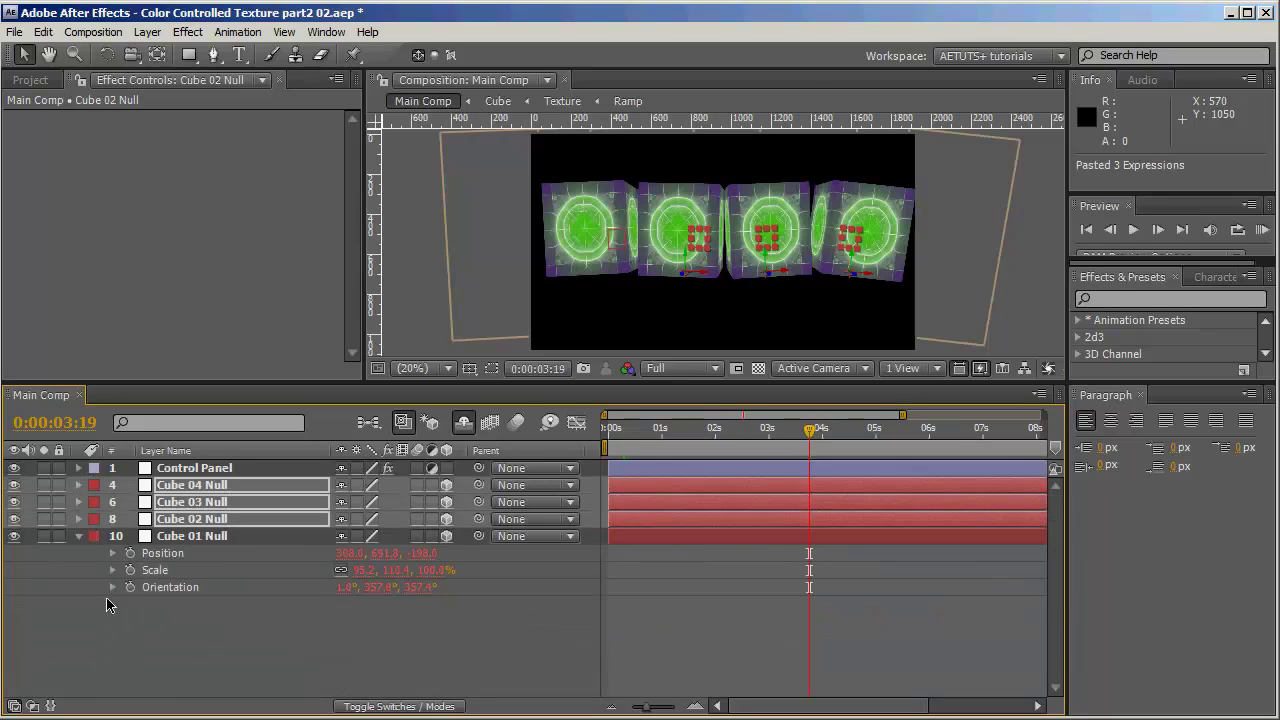
click(80, 541)
click(238, 590)
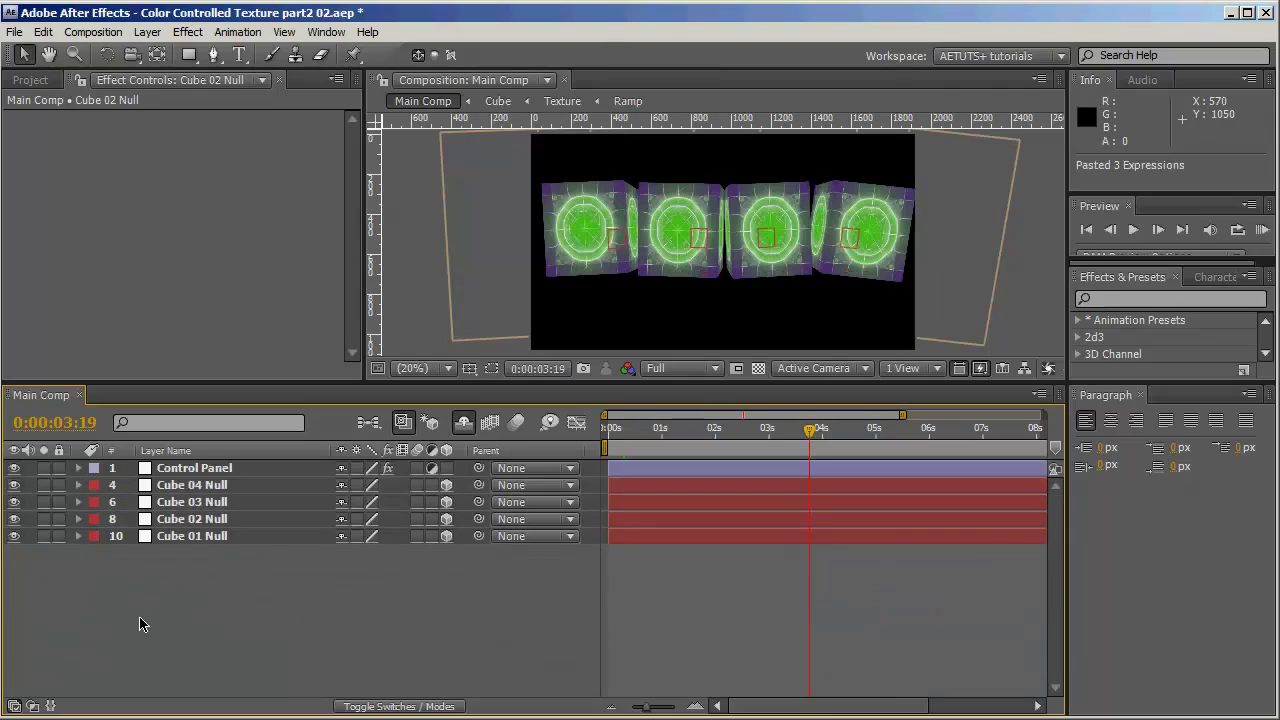
- Reveal the Position, Scale and Orientation expressions of Cube 02 Null and maximize the timeline panel
click(212, 520)
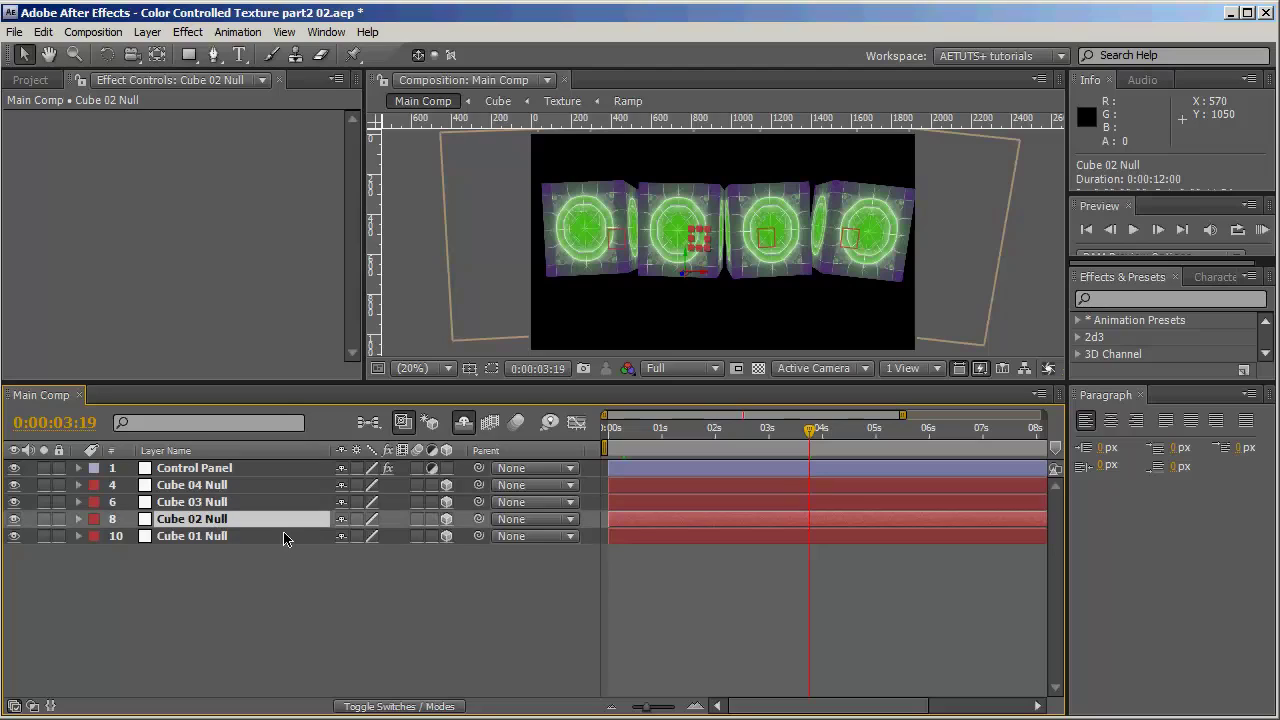
key(e)
key(e)
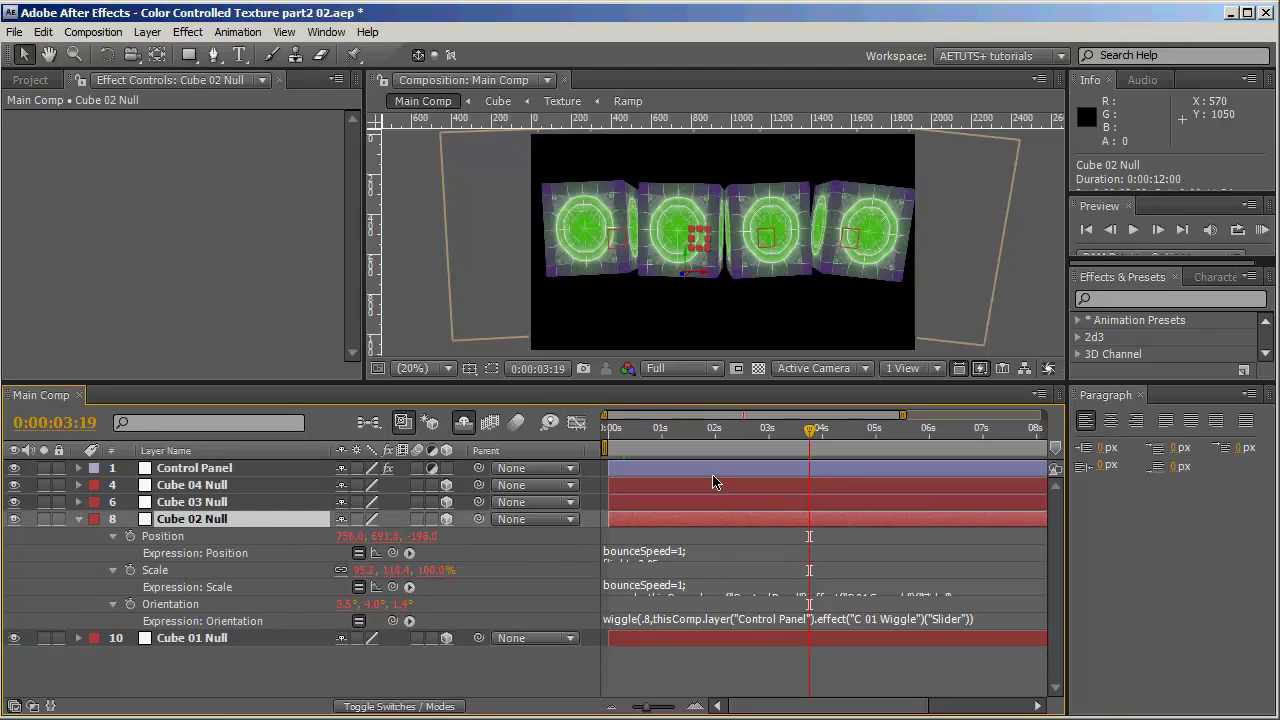
key(grave)
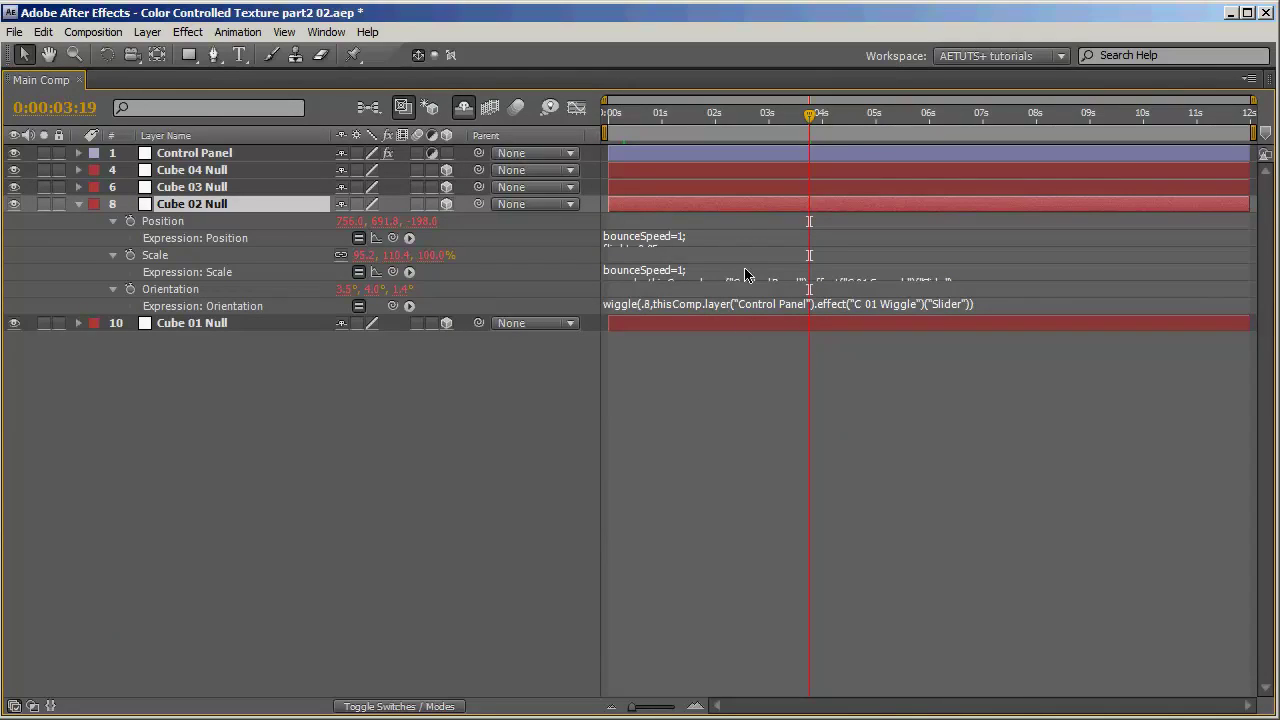
- Point bounceHeight in Cube 02 Null's Position expression to the Control Panel's "C 02 Hight" slider
drag(748, 245, 768, 322)
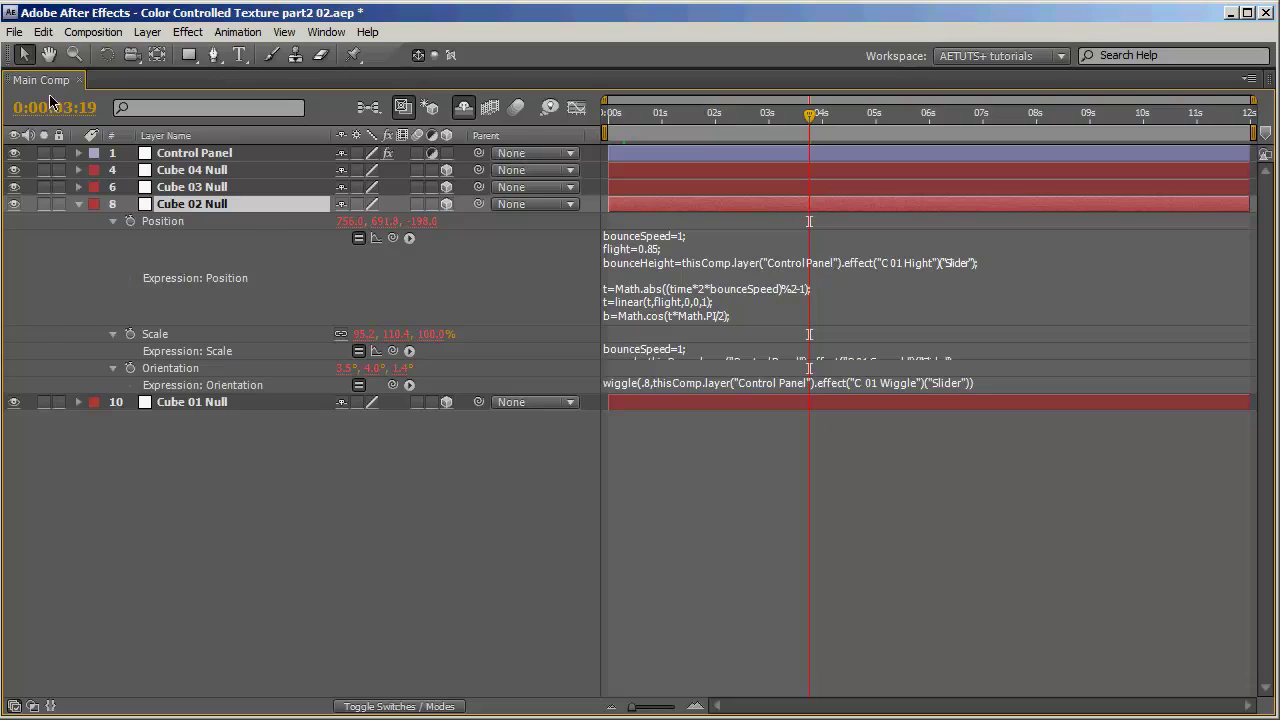
click(206, 153)
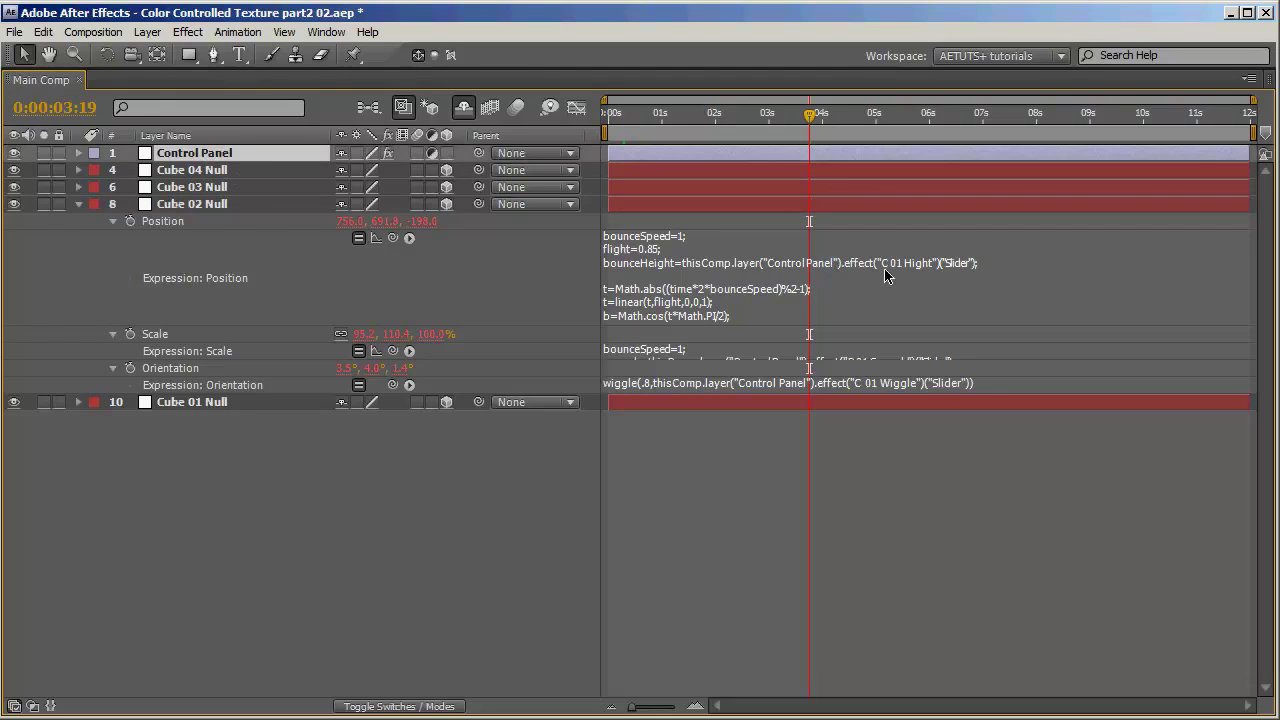
click(851, 268)
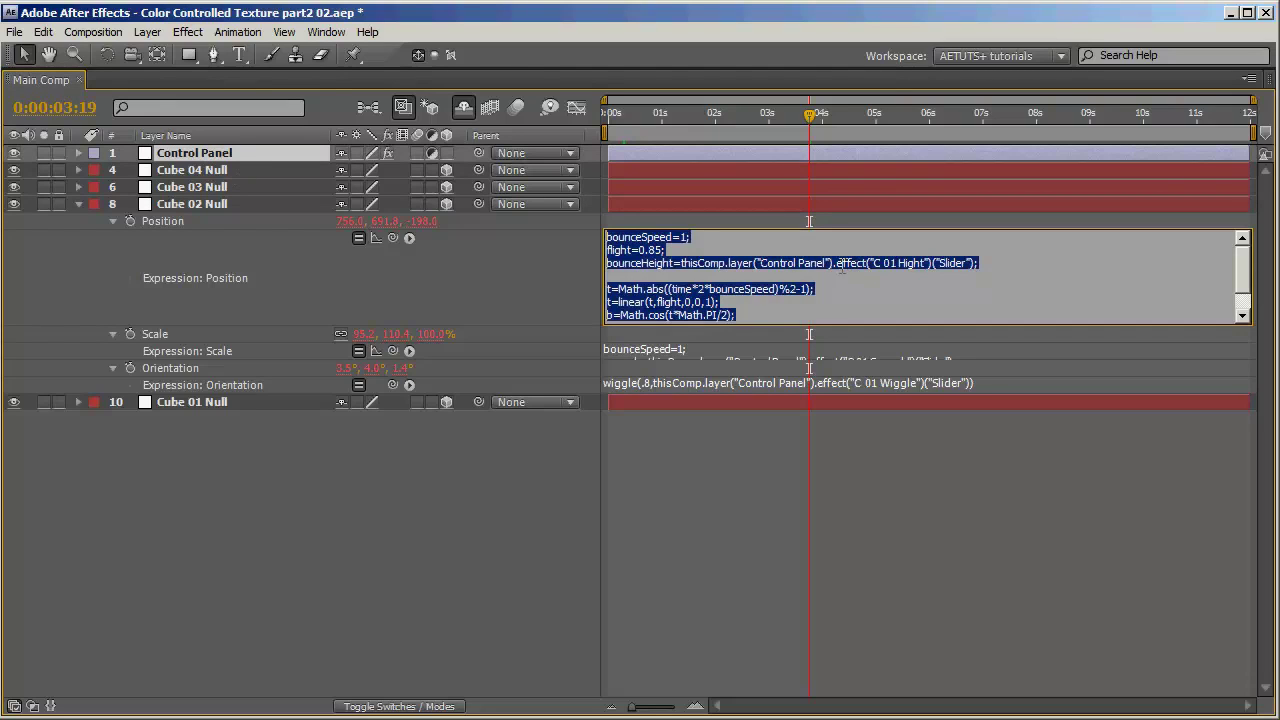
click(144, 155)
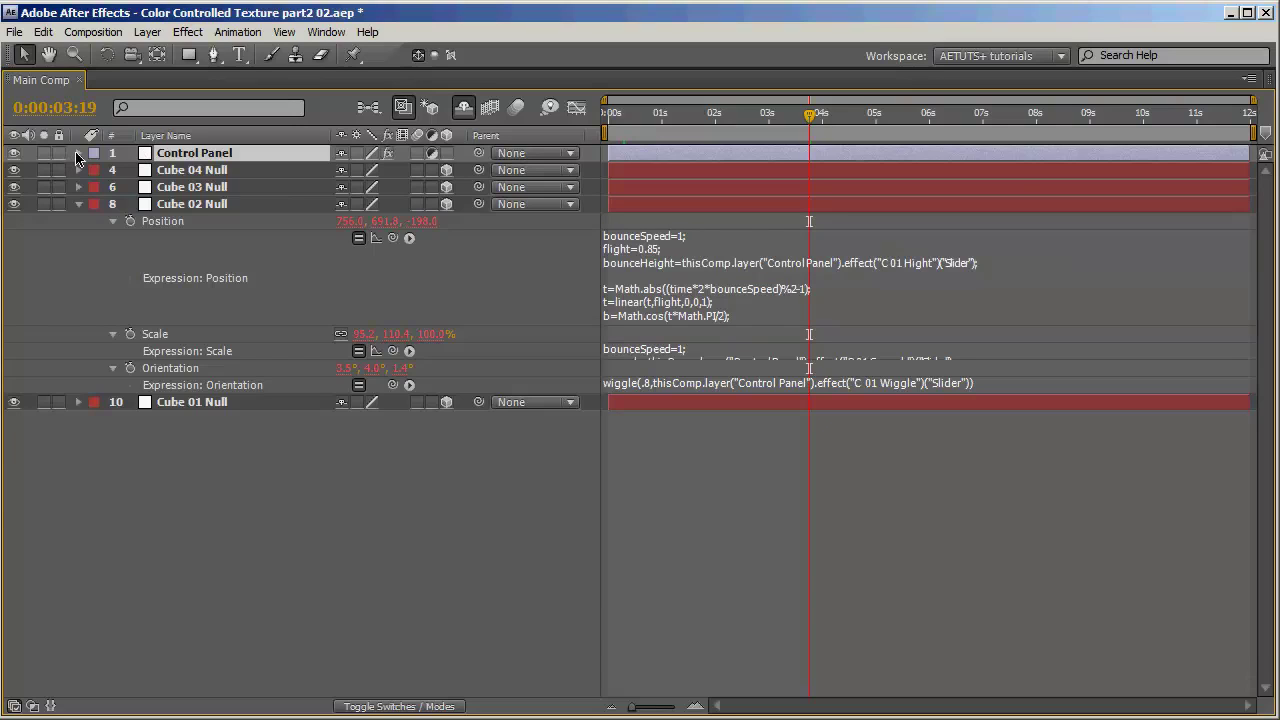
click(78, 153)
click(906, 569)
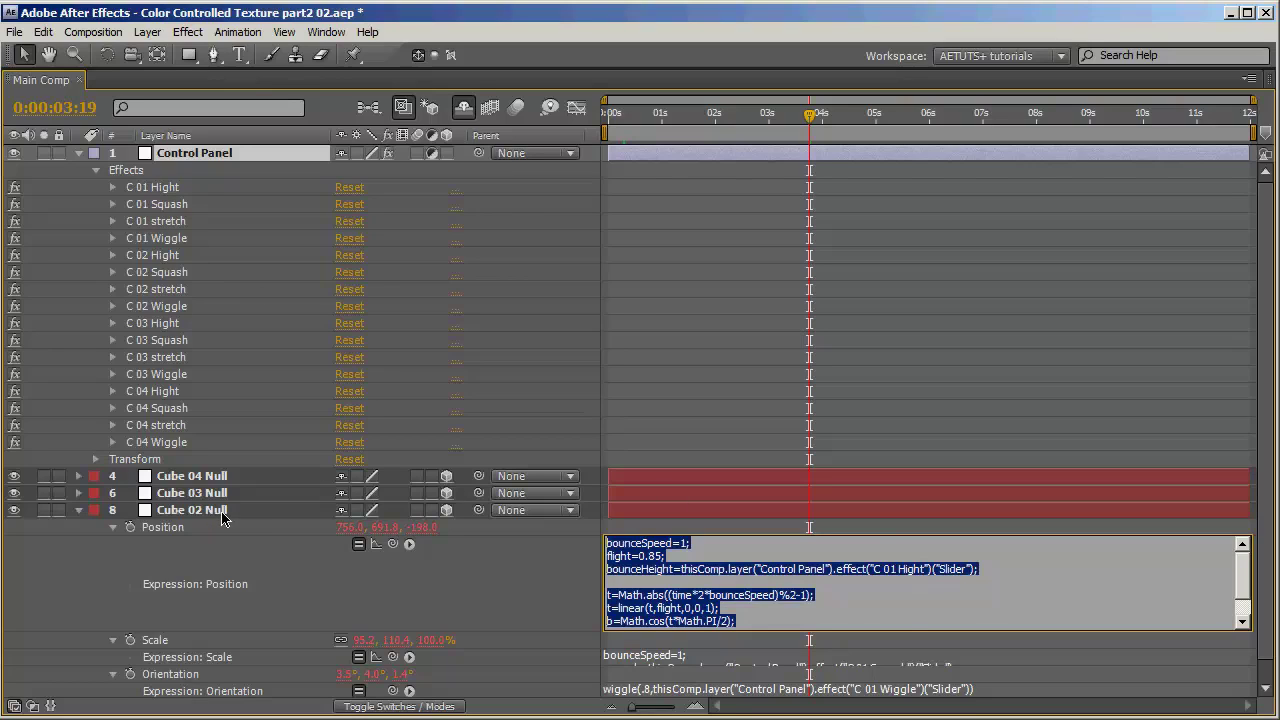
click(924, 570)
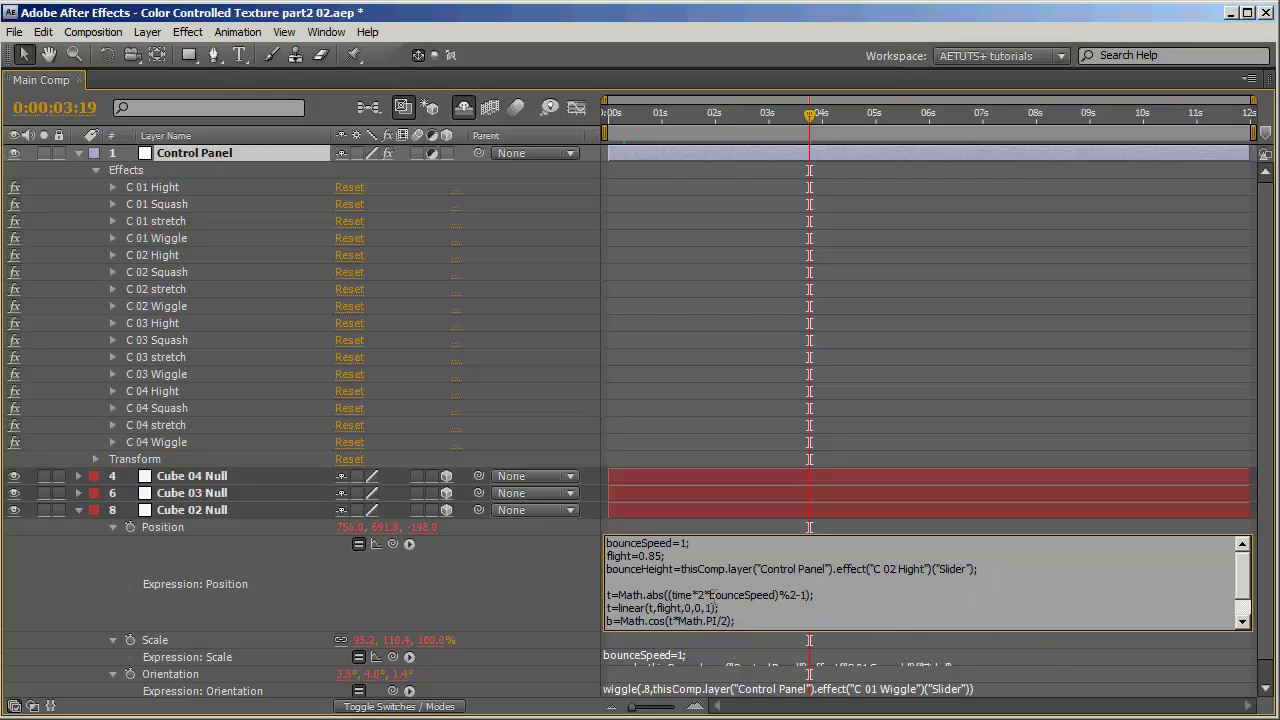
click(536, 598)
scroll(300, 480, down, 1)
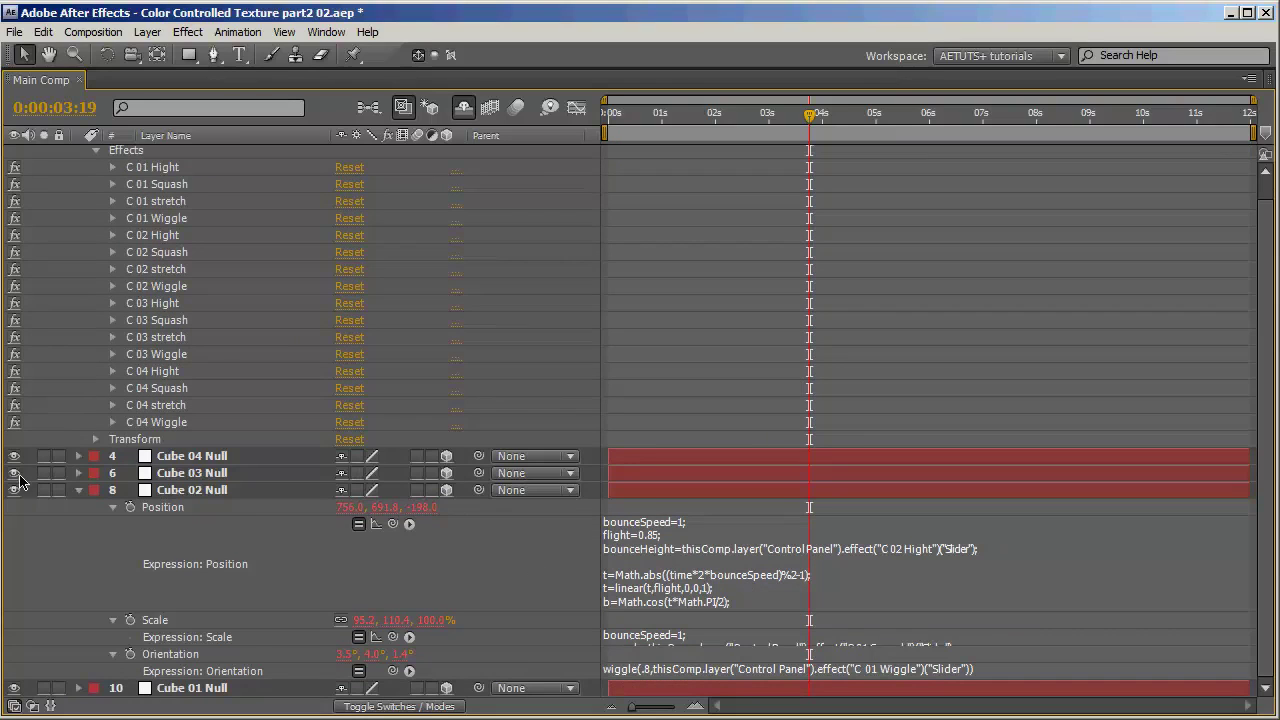
- Change the squash and stretch references in Cube 02 Null's Scale expression to the "C 02 Squash" and "C 02 stretch" sliders
click(113, 507)
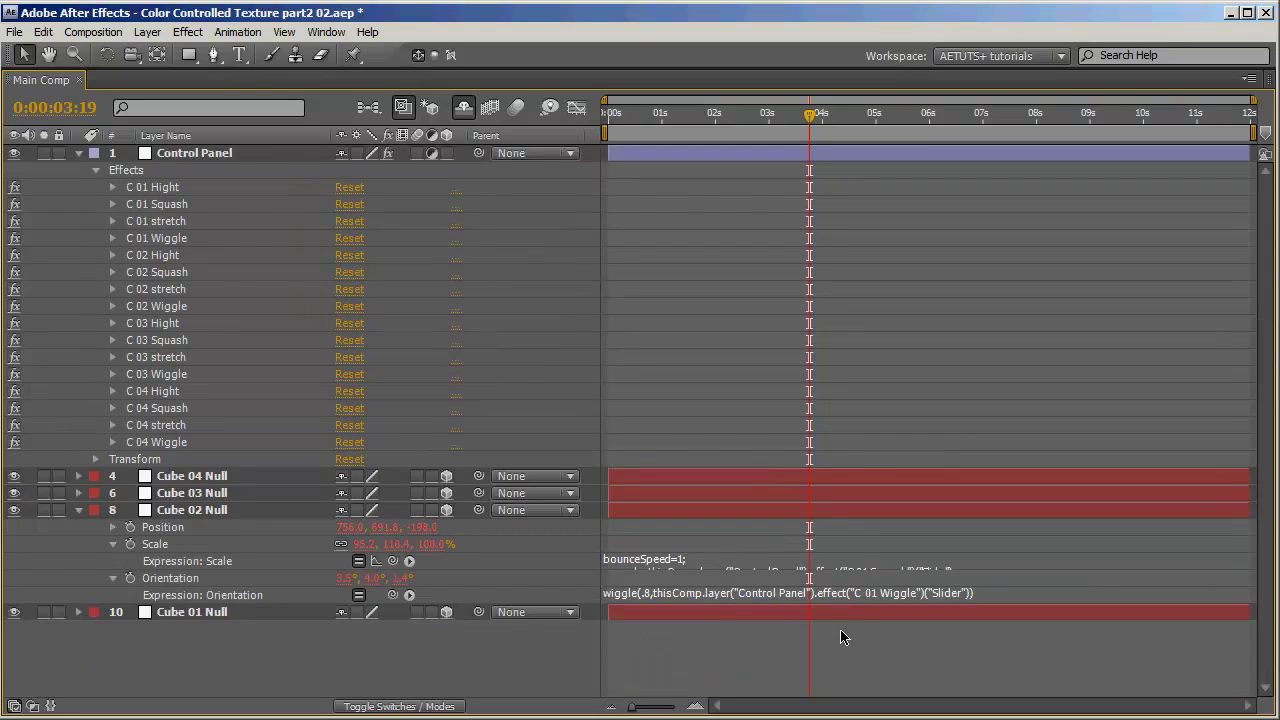
click(842, 568)
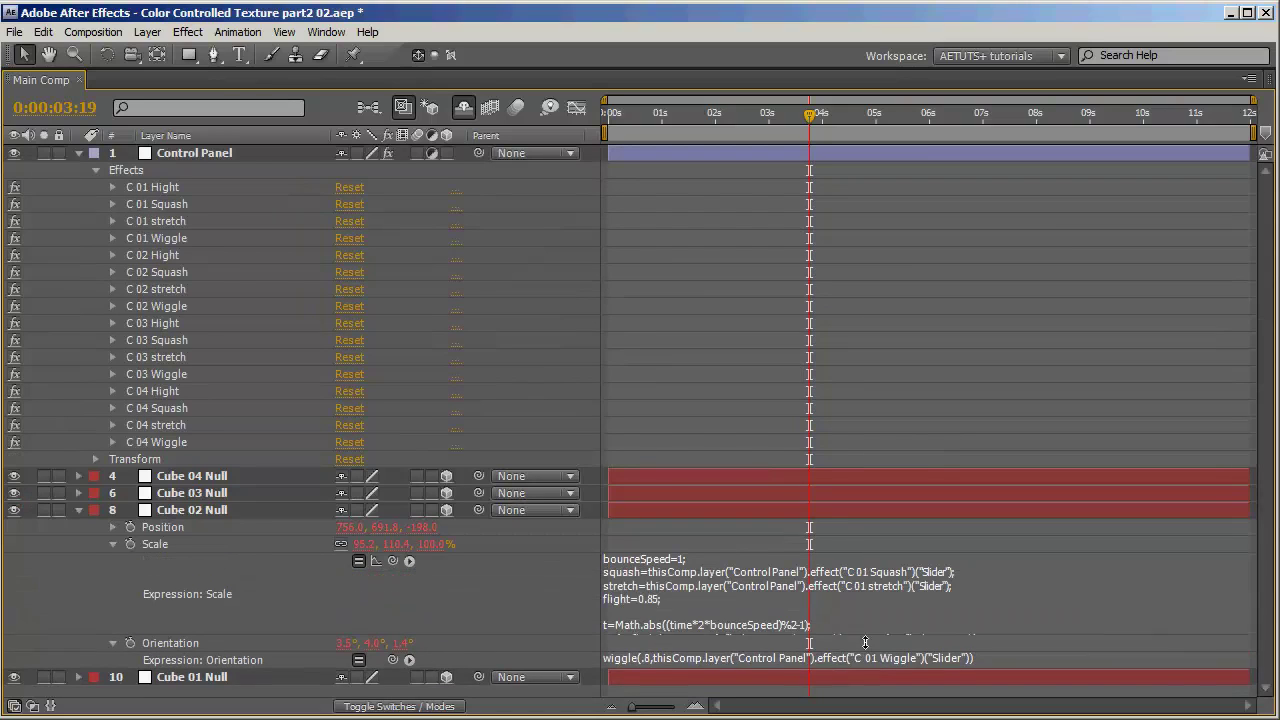
click(862, 566)
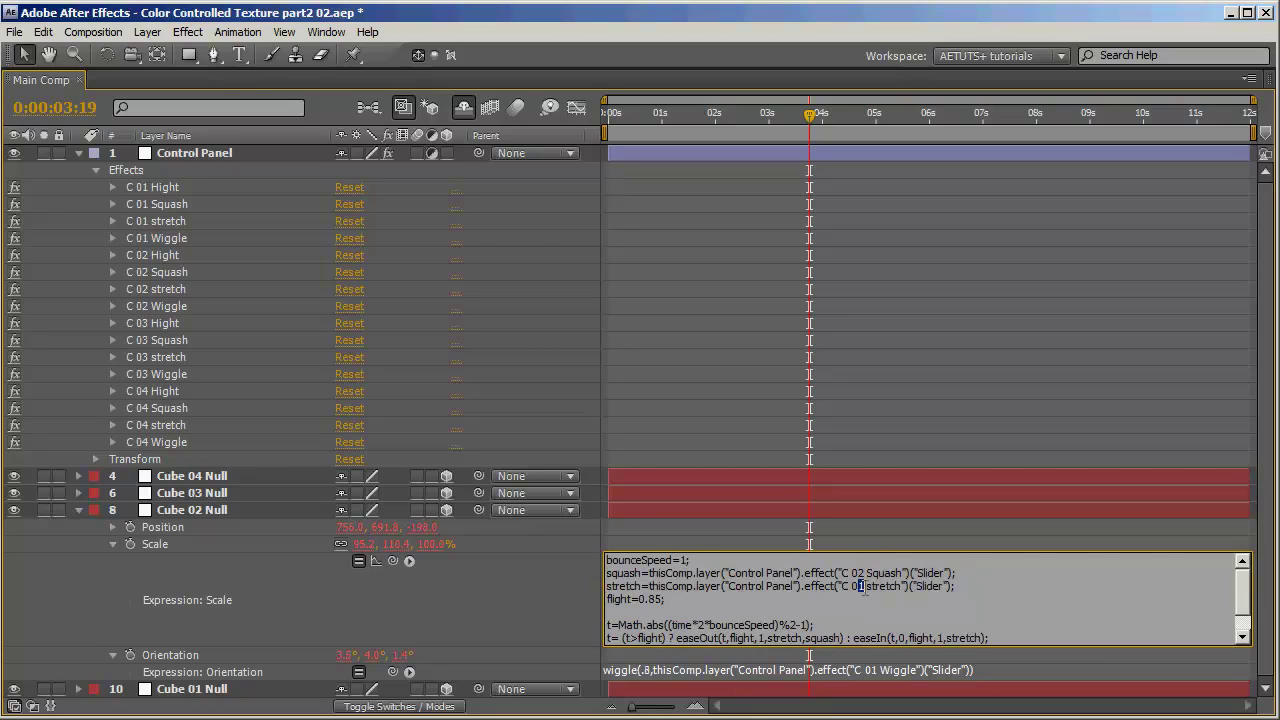
click(56, 598)
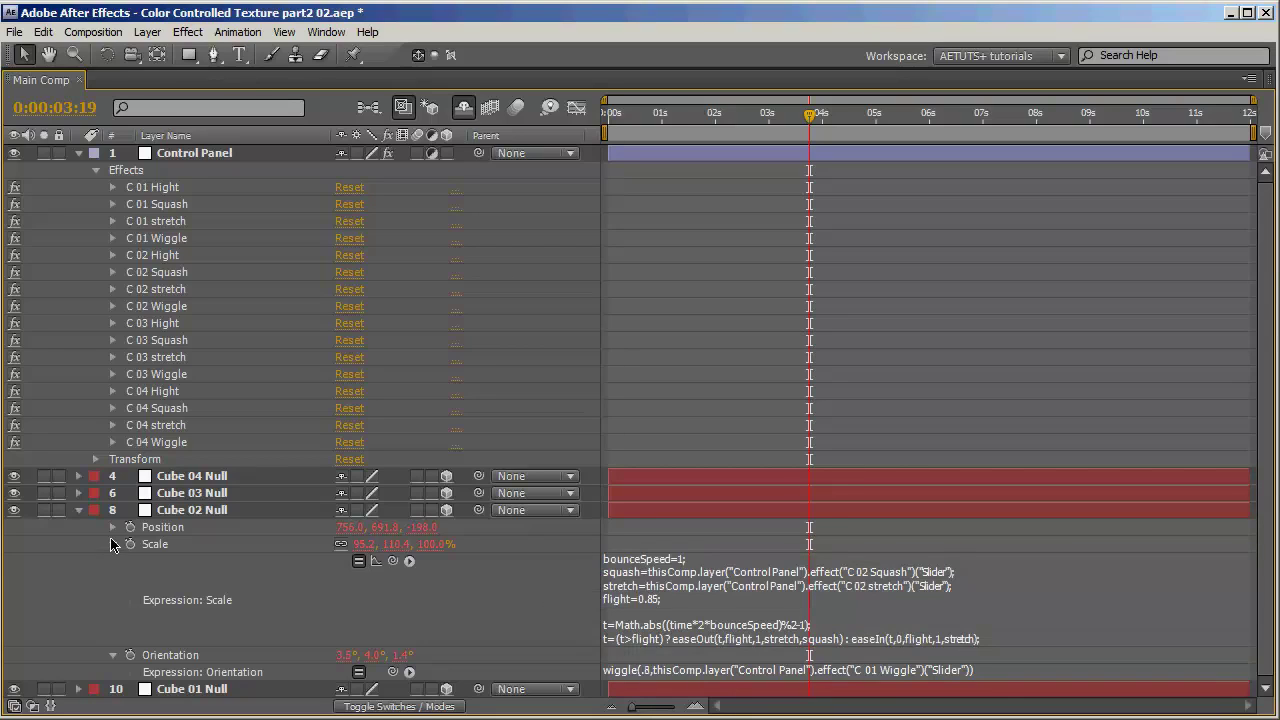
- Link Cube 02 Null's Orientation wiggle expression to "C 02 Wiggle", then collapse the layer and restore the full panel layout
click(113, 544)
click(113, 561)
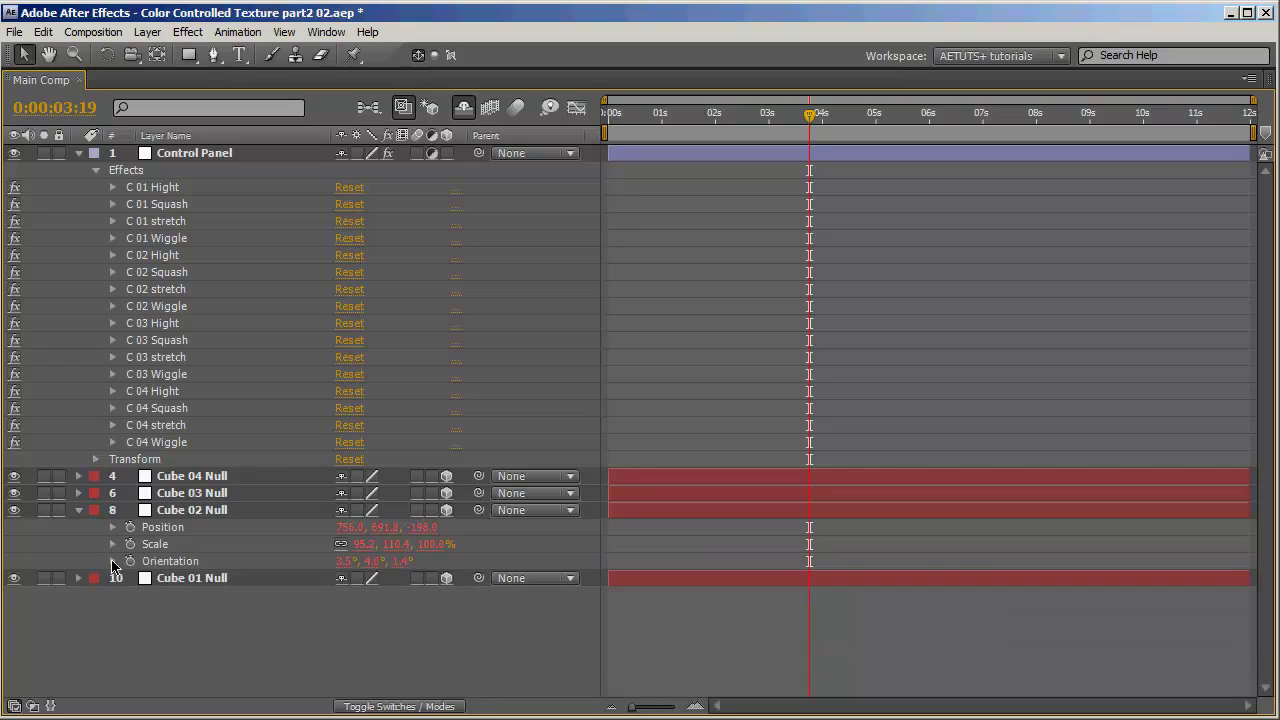
click(113, 561)
click(941, 580)
click(867, 577)
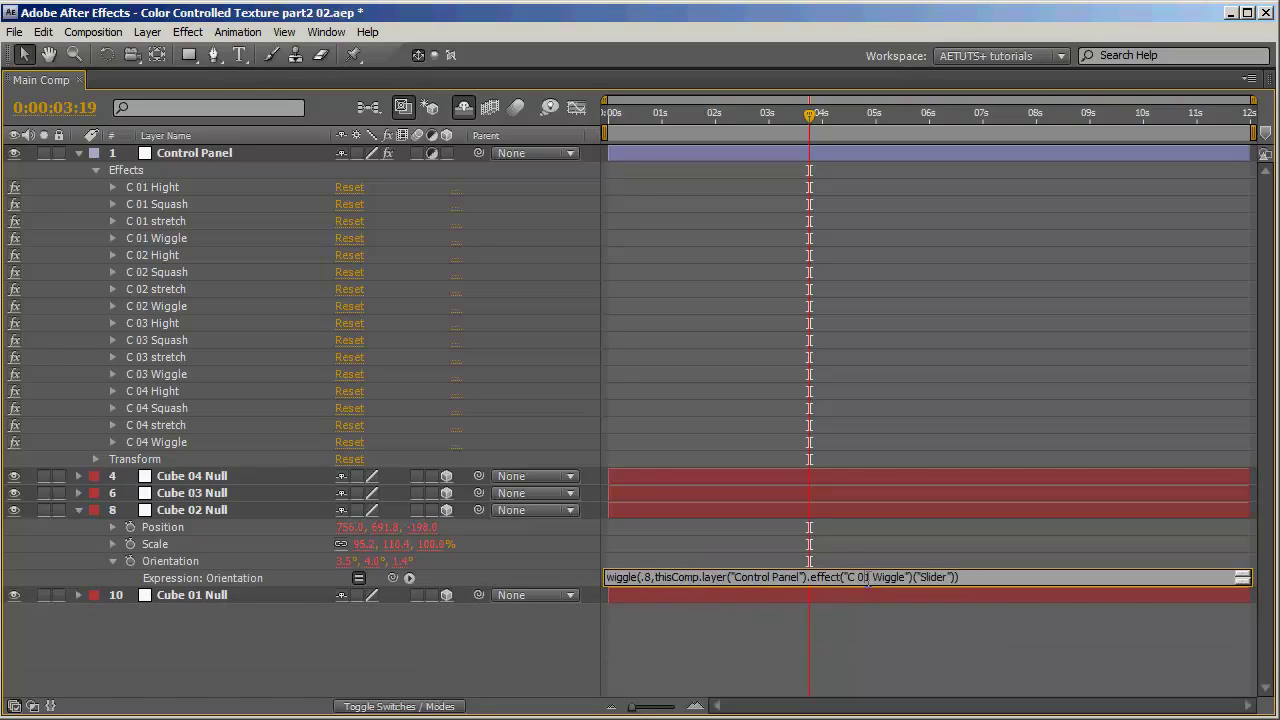
text(2)
click(66, 539)
click(78, 510)
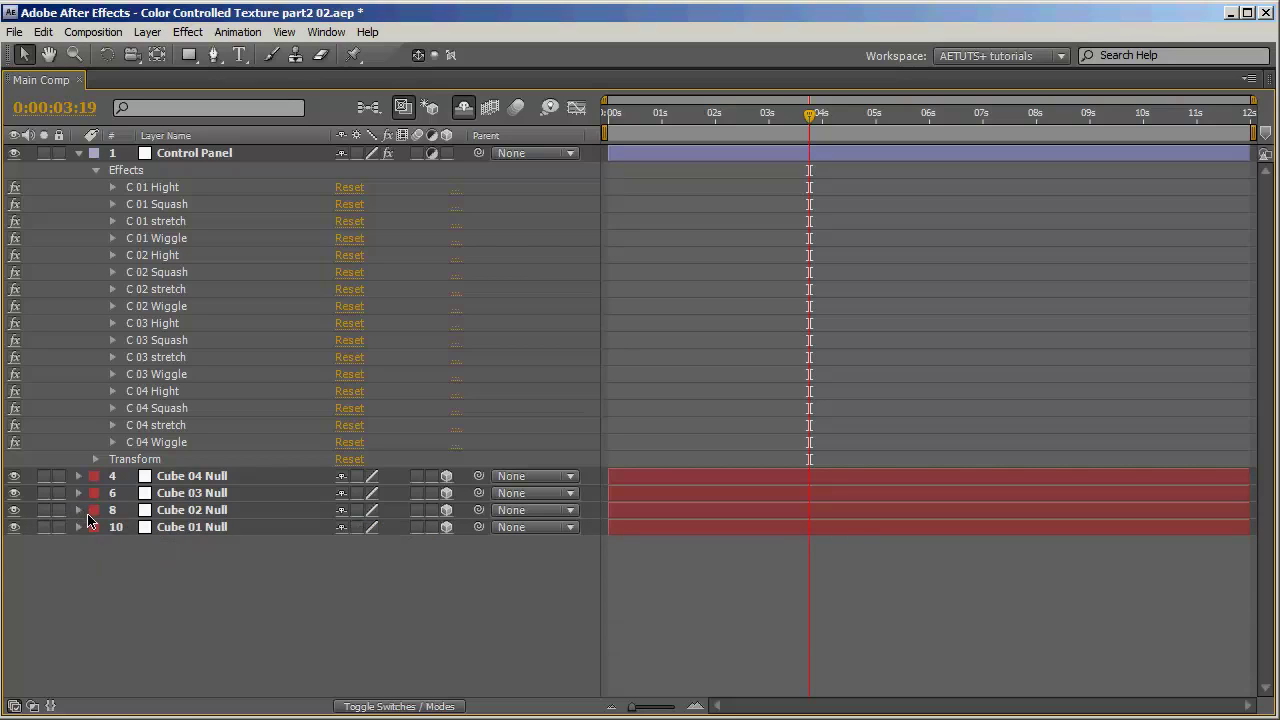
key(grave)
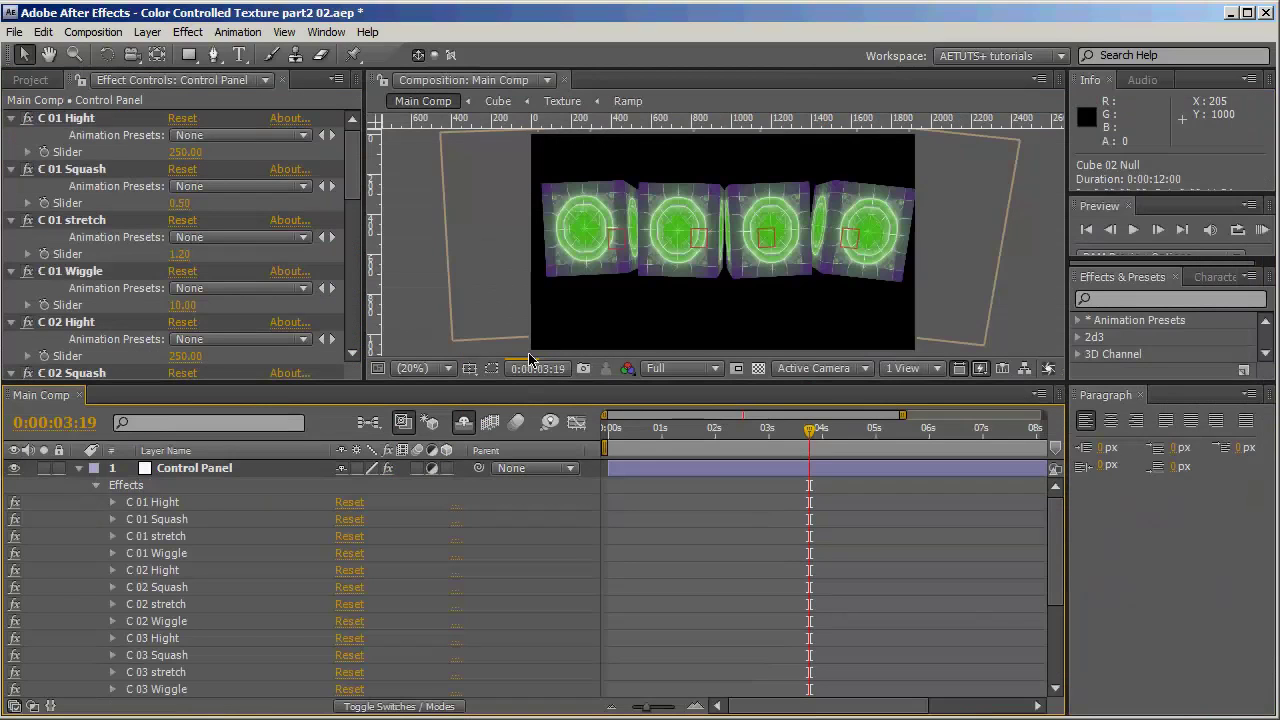
- Test the C 02 Hight slider at 0 by scrubbing to 0:00:04:17, and undo the change
click(165, 572)
click(112, 570)
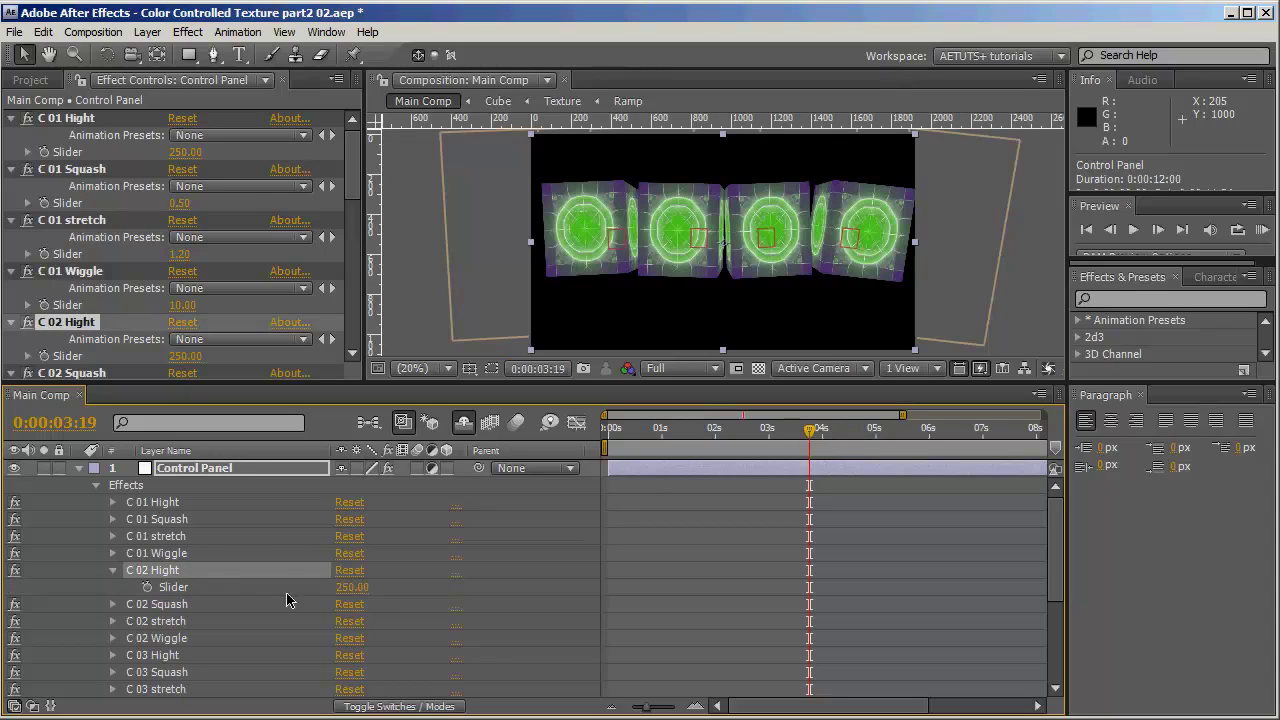
click(352, 587)
text(0)
key(Return)
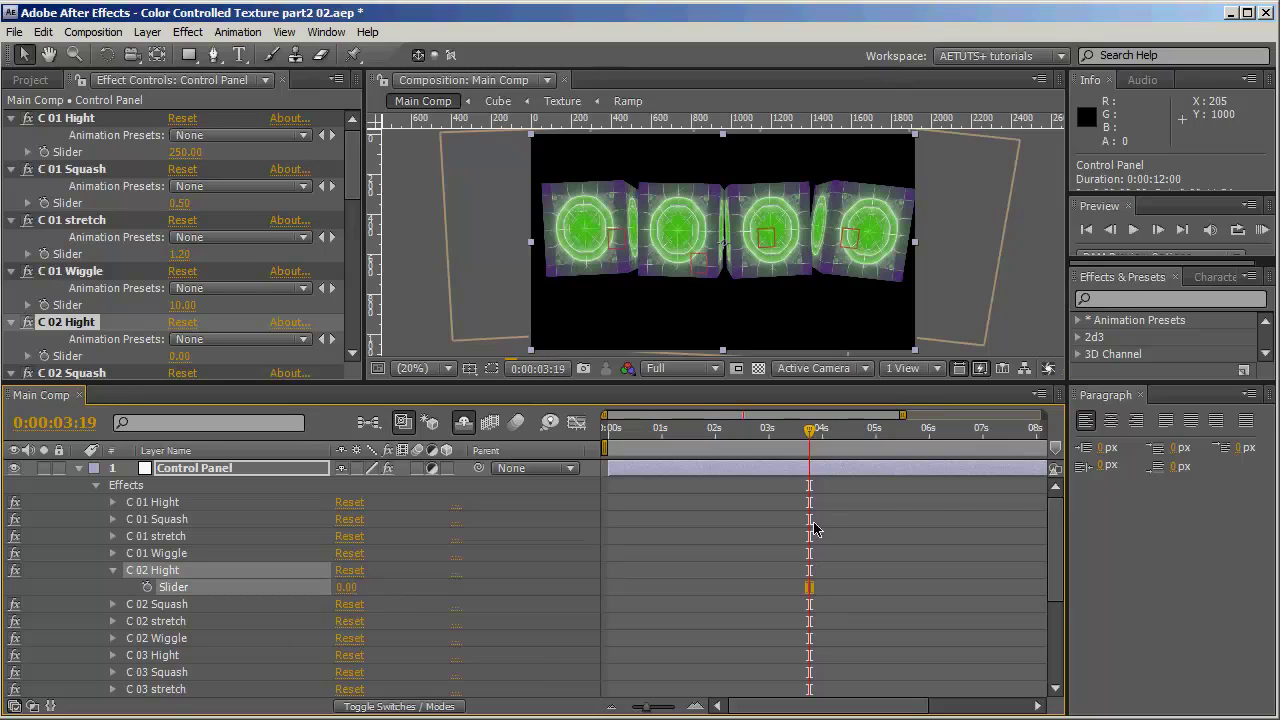
drag(630, 443, 859, 465)
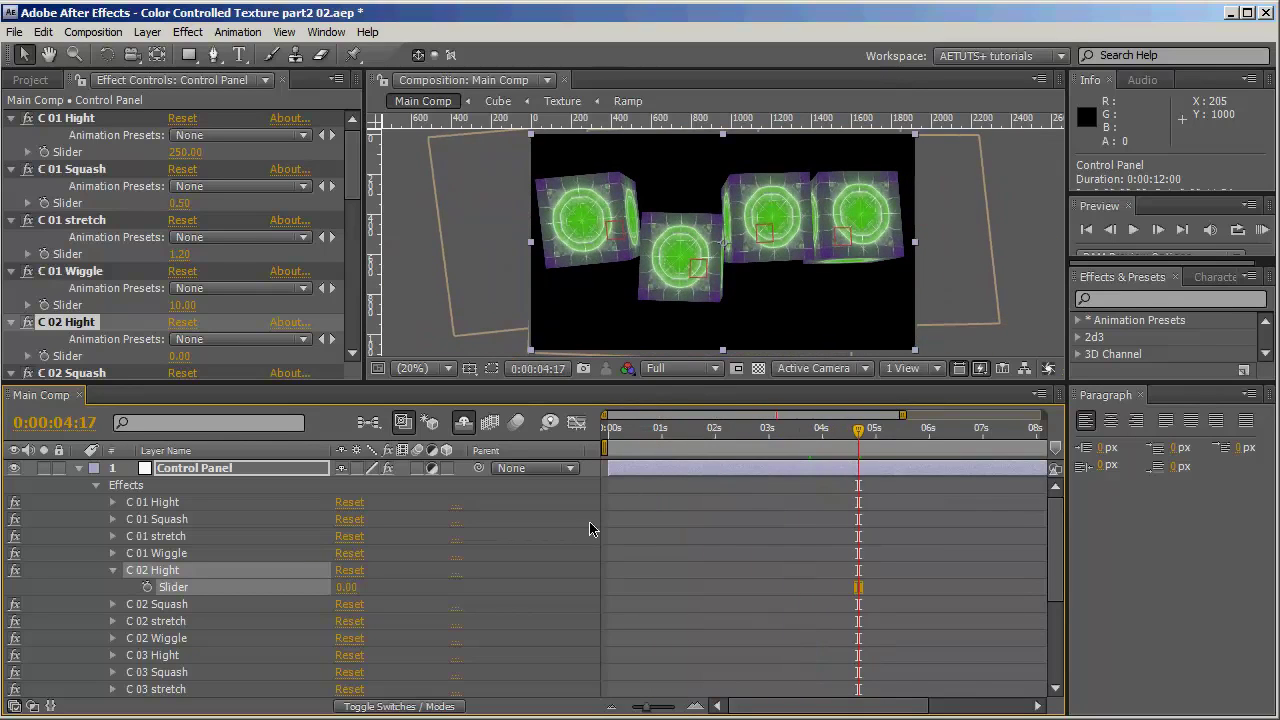
key(ctrl+z)
click(113, 570)
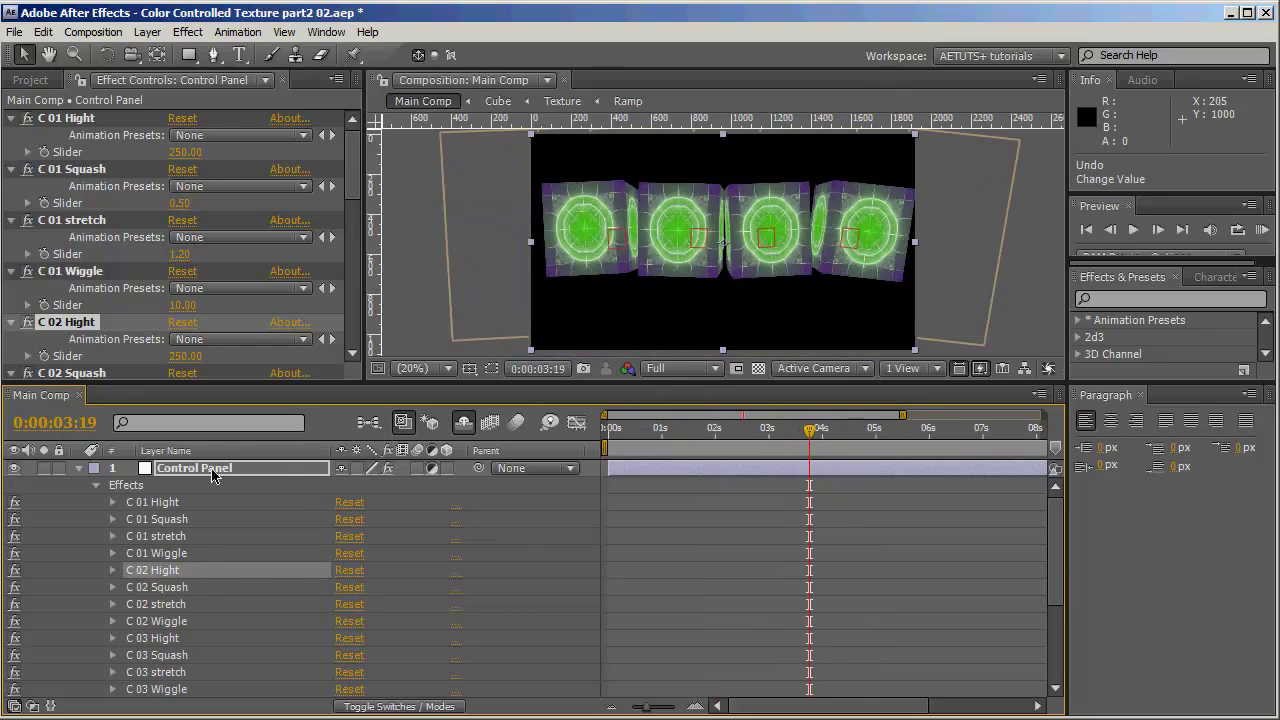
- Collapse the Control Panel layer and preview the bouncing cubes from the start of the composition
click(79, 468)
click(226, 487)
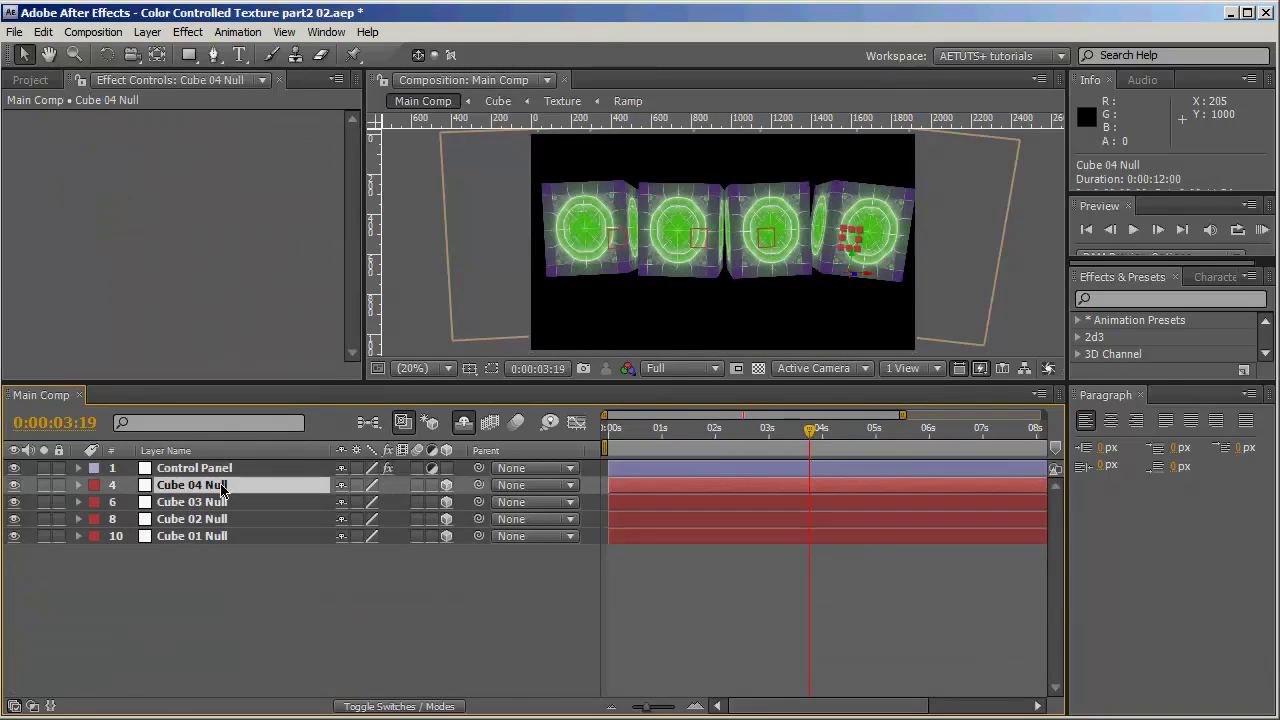
click(219, 503)
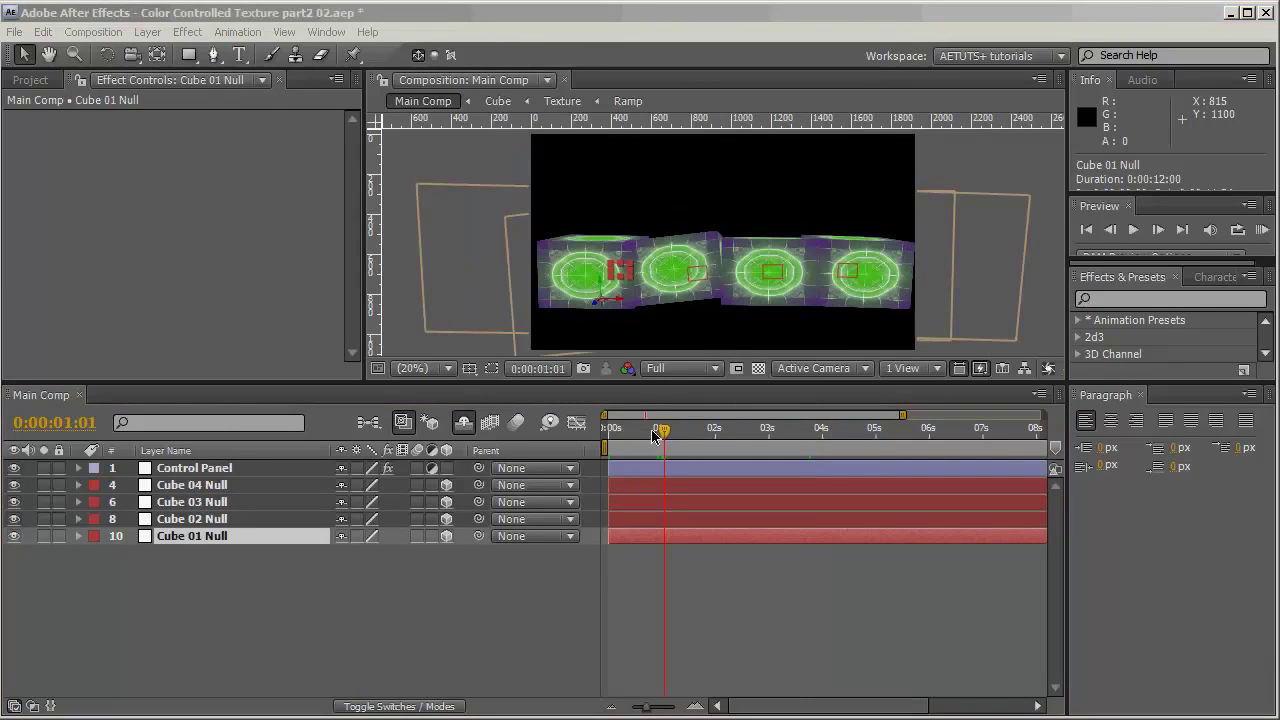
drag(655, 435, 610, 433)
key(space)
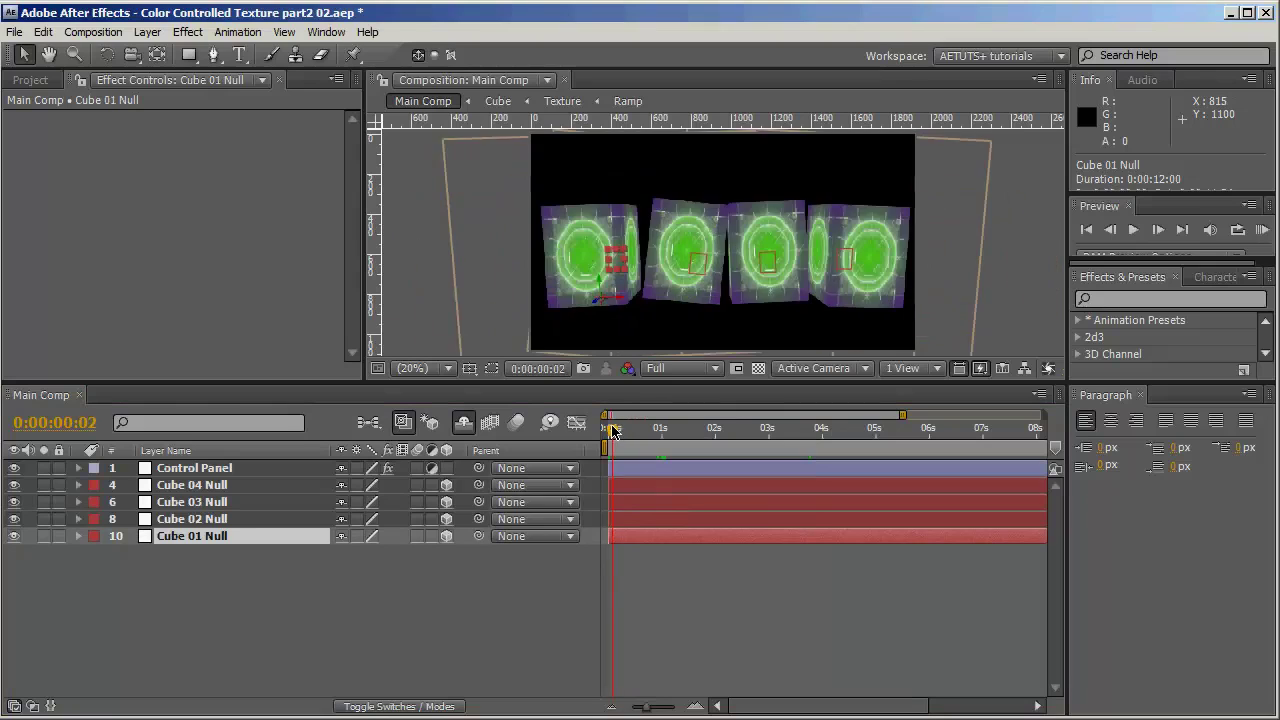
key(space)
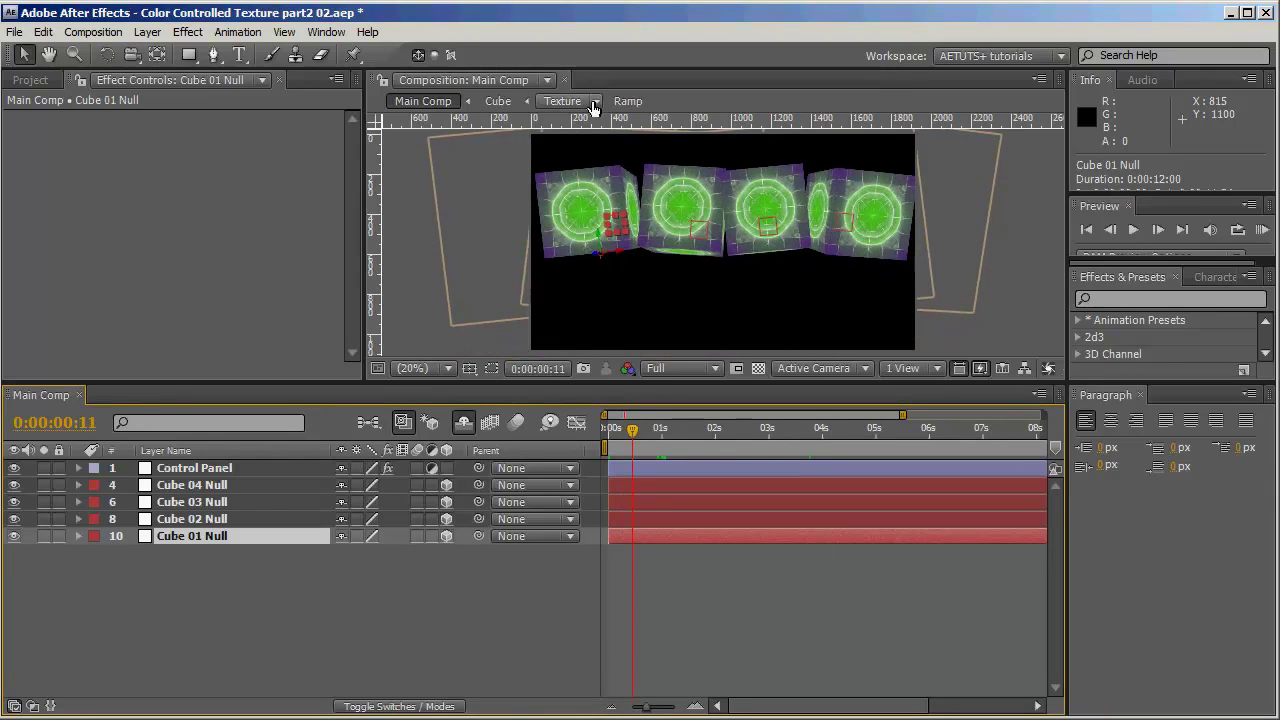
drag(638, 446, 595, 443)
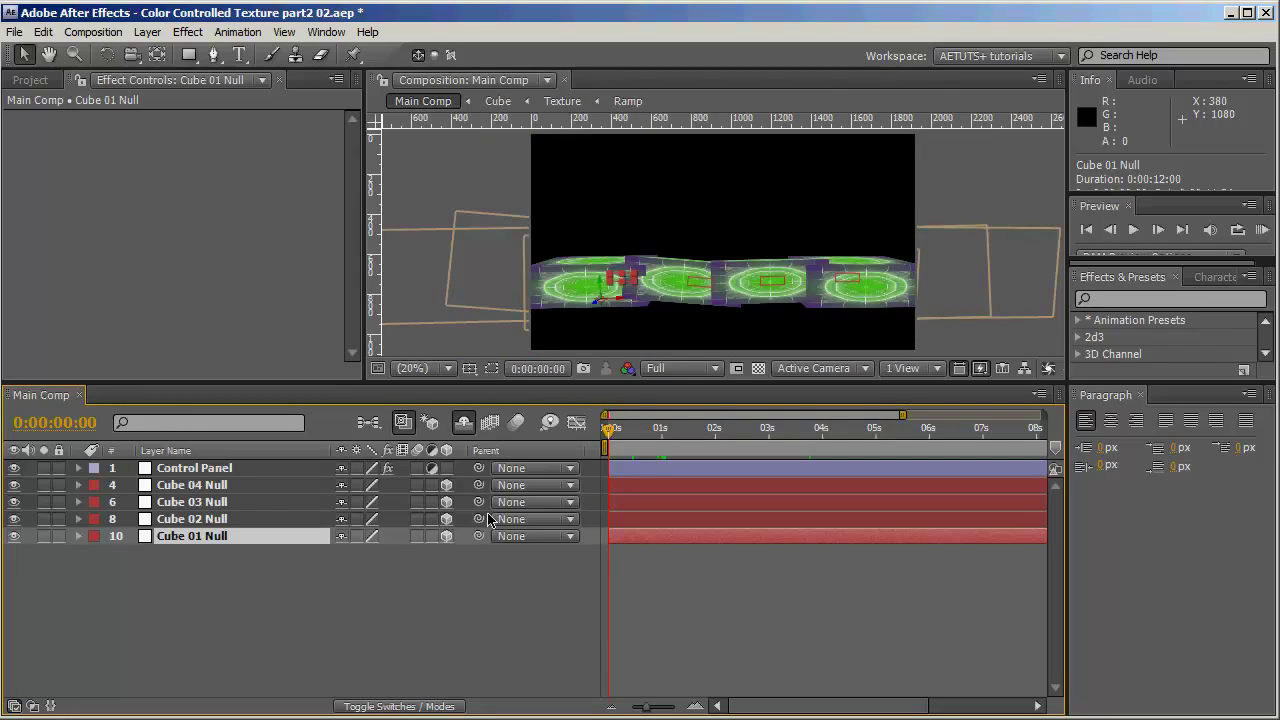
- Add a Position keyframe to Cube 01 Null at 0:00:01:00
click(660, 428)
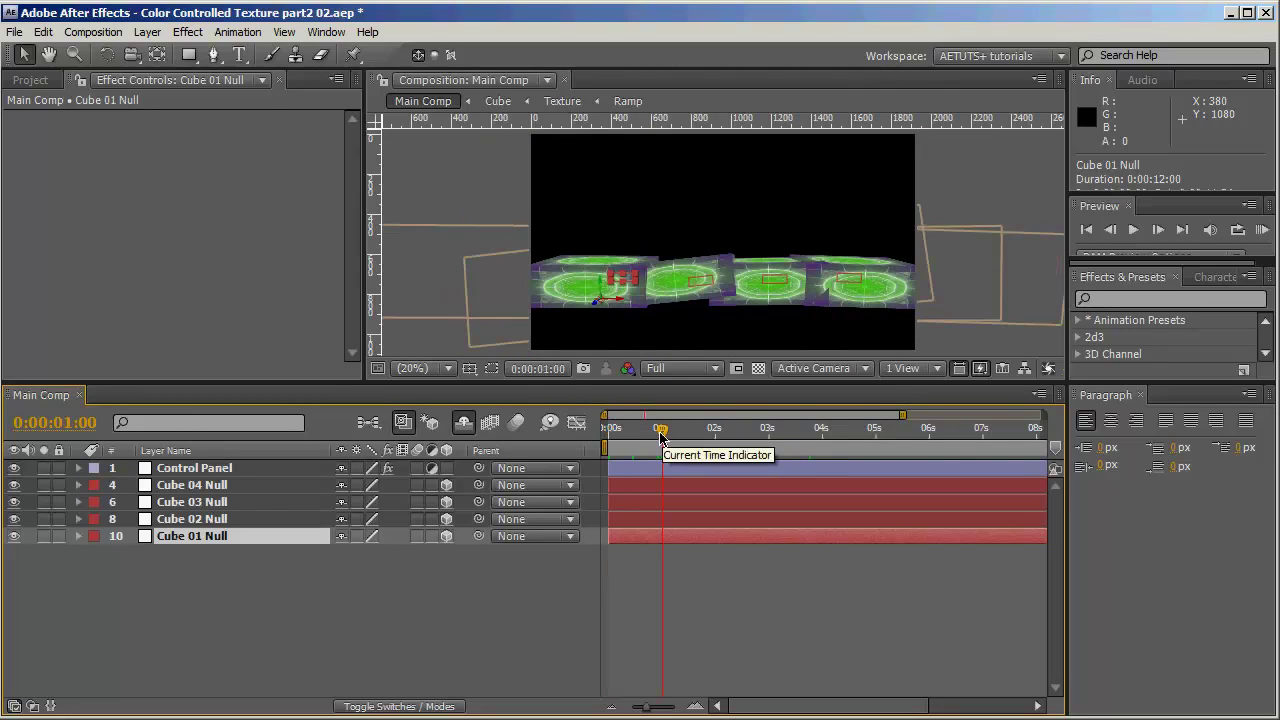
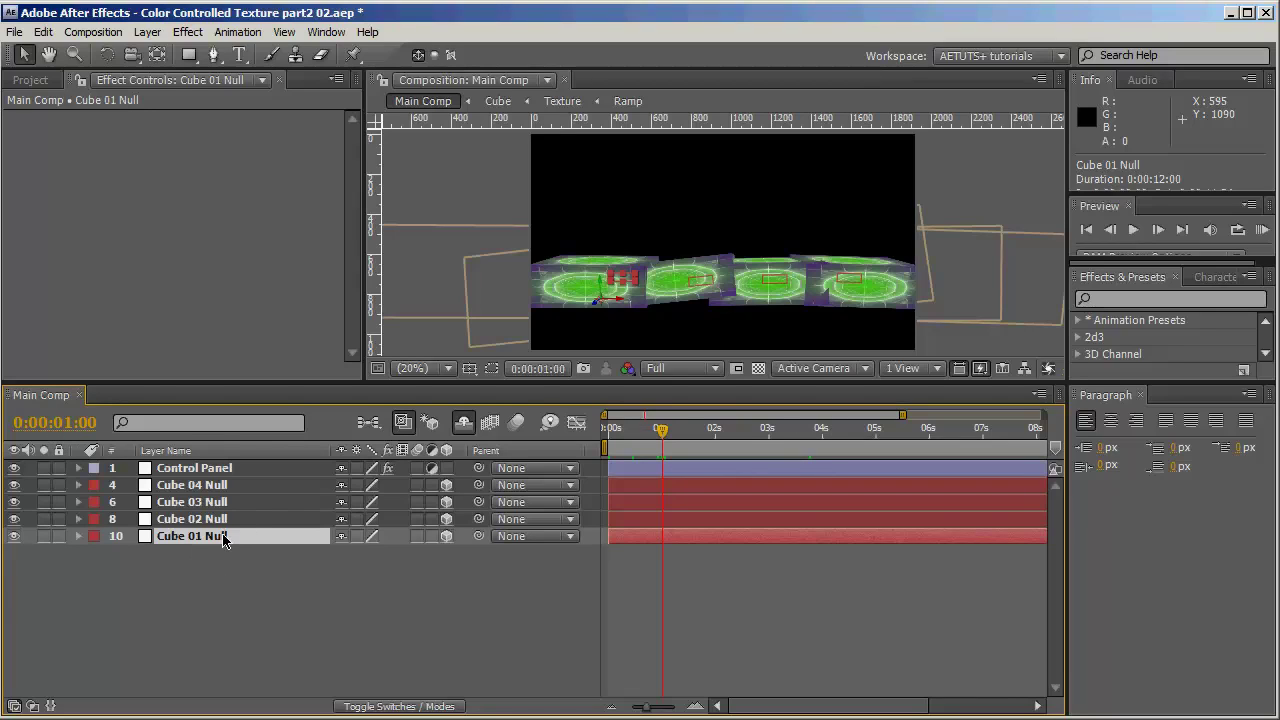
key(p)
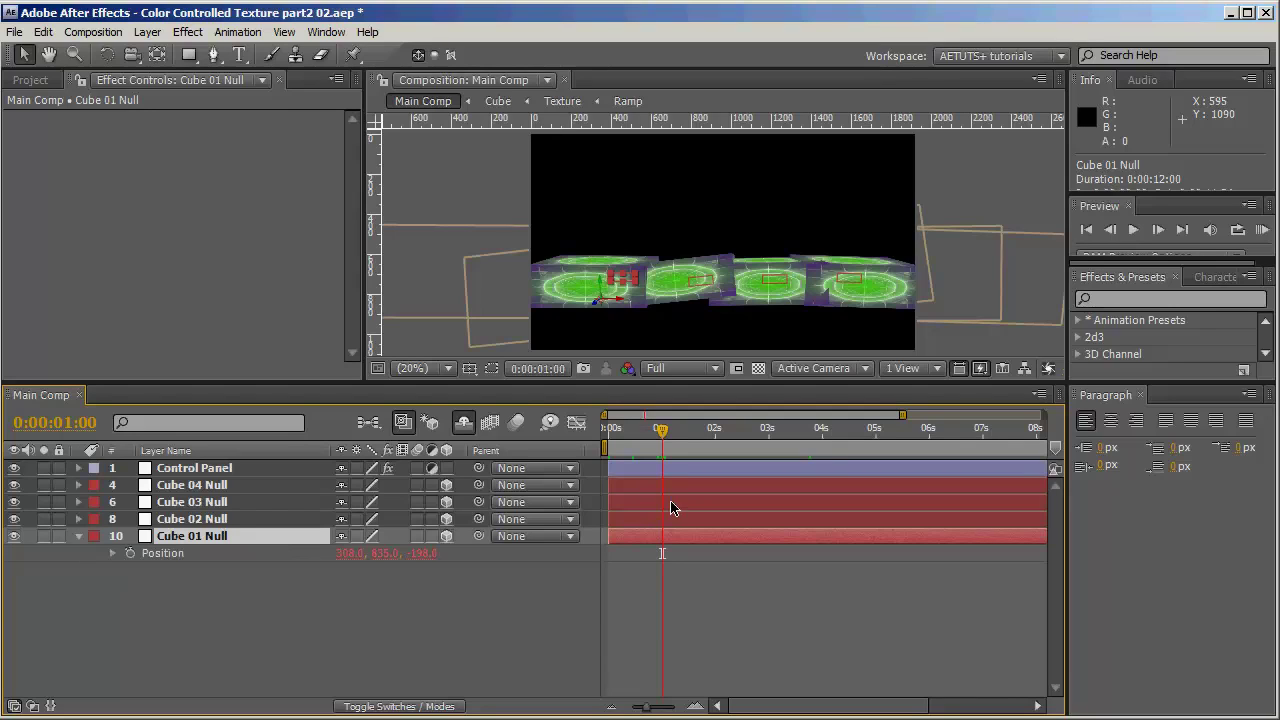
click(130, 554)
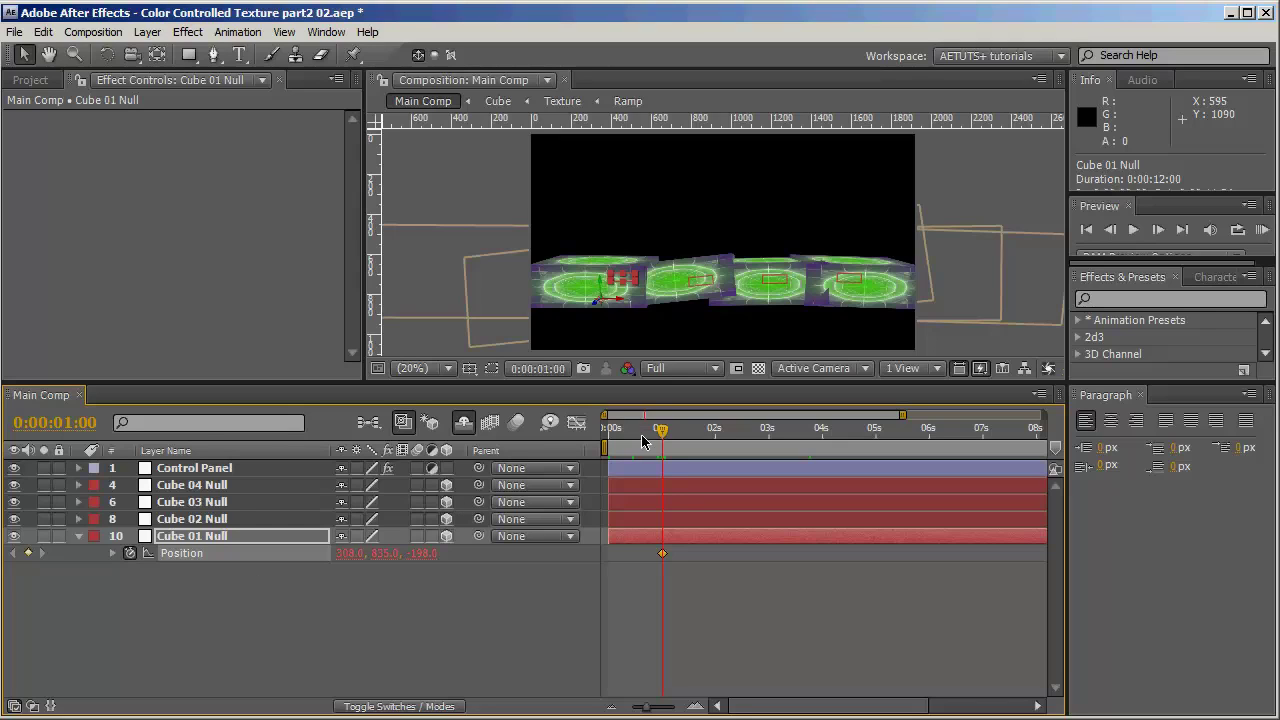
- Keyframe Cube 01 Null above the frame at 0:00:00:00 by moving it straight up, and scrub through its drop-in to 0:00:02:08
drag(641, 434, 594, 445)
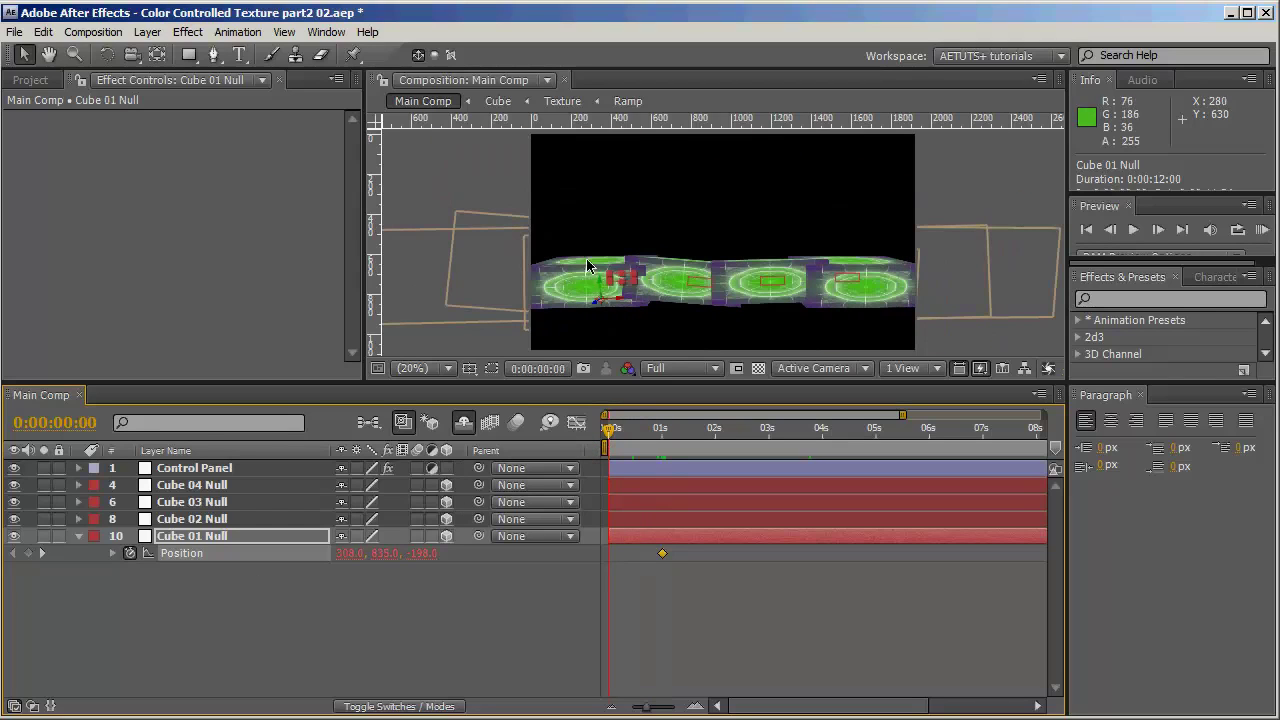
key(comma)
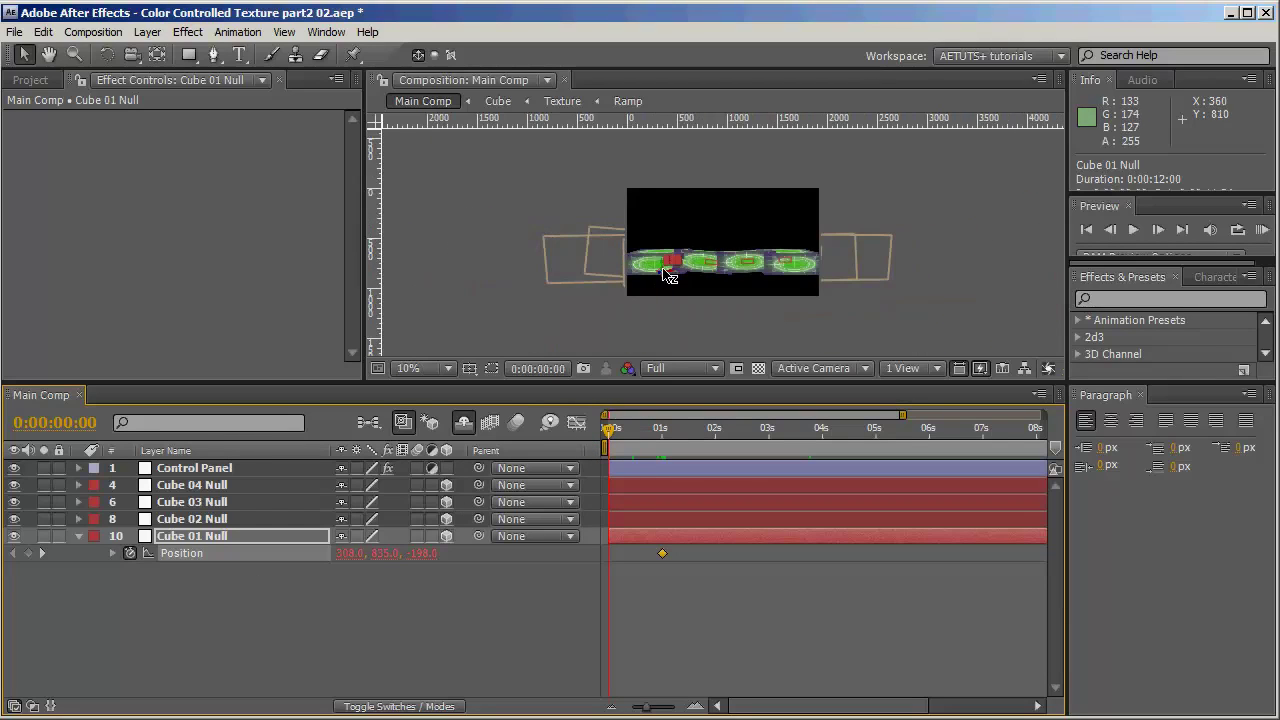
drag(664, 270, 610, 284)
key(ctrl+z)
key(period)
key(v)
drag(612, 334, 610, 148)
click(566, 582)
click(620, 432)
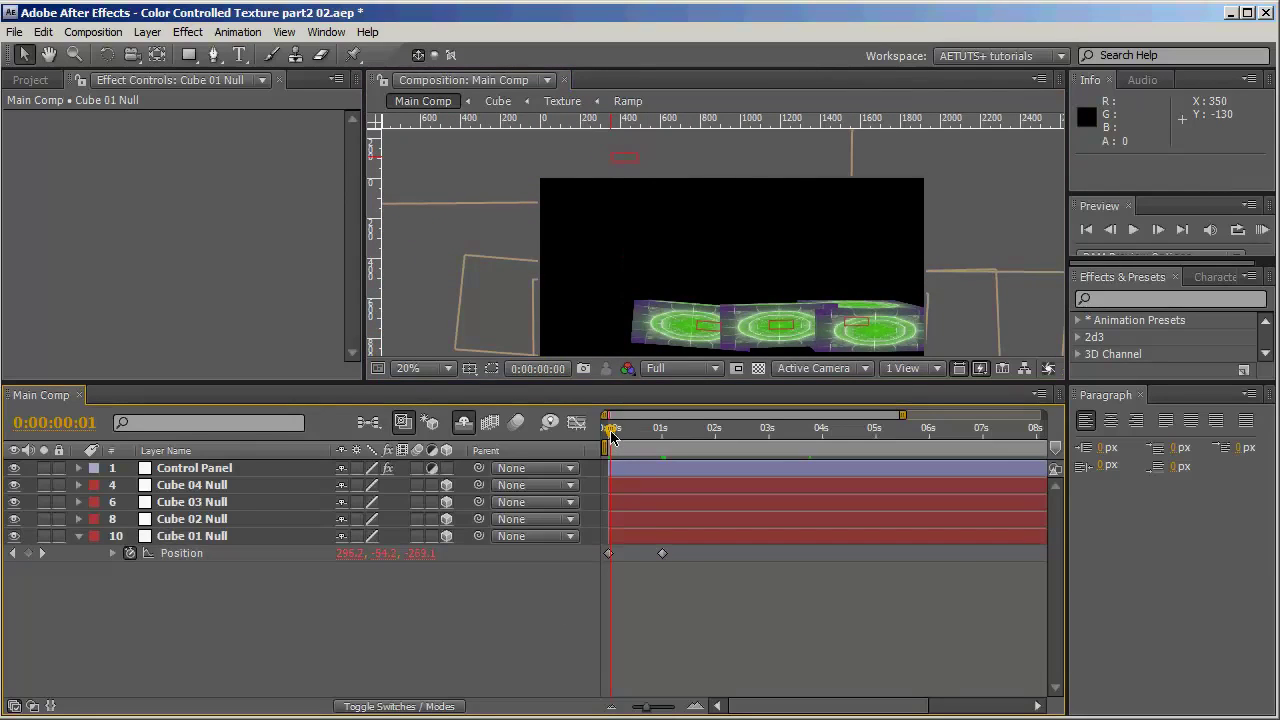
drag(620, 432, 733, 445)
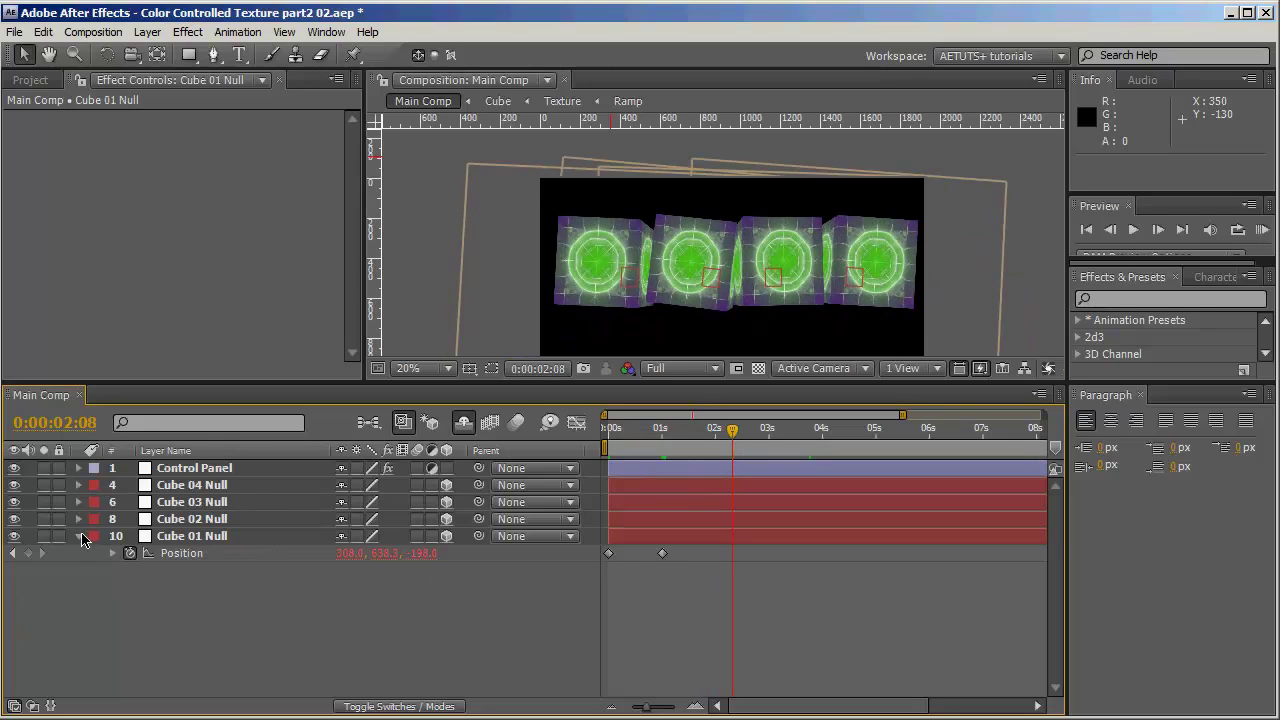
- Add a Position keyframe to Cube 02 Null at 0:00:02:00
click(13, 554)
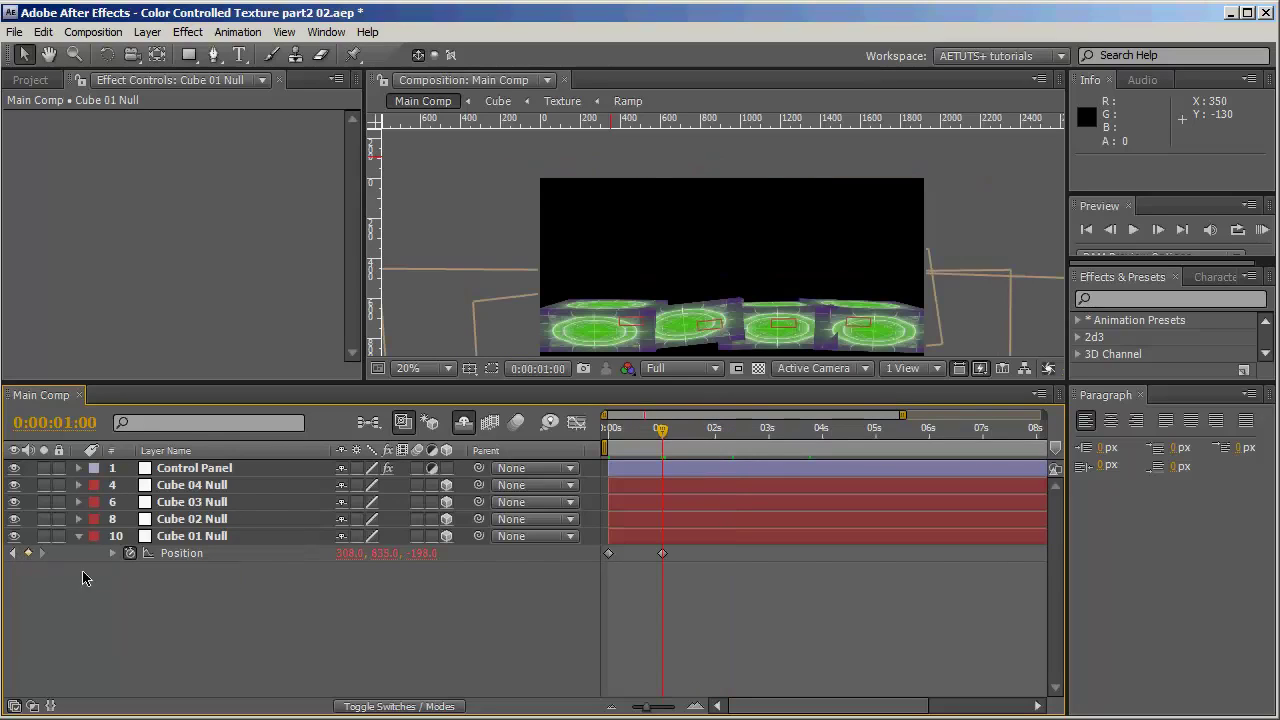
click(200, 519)
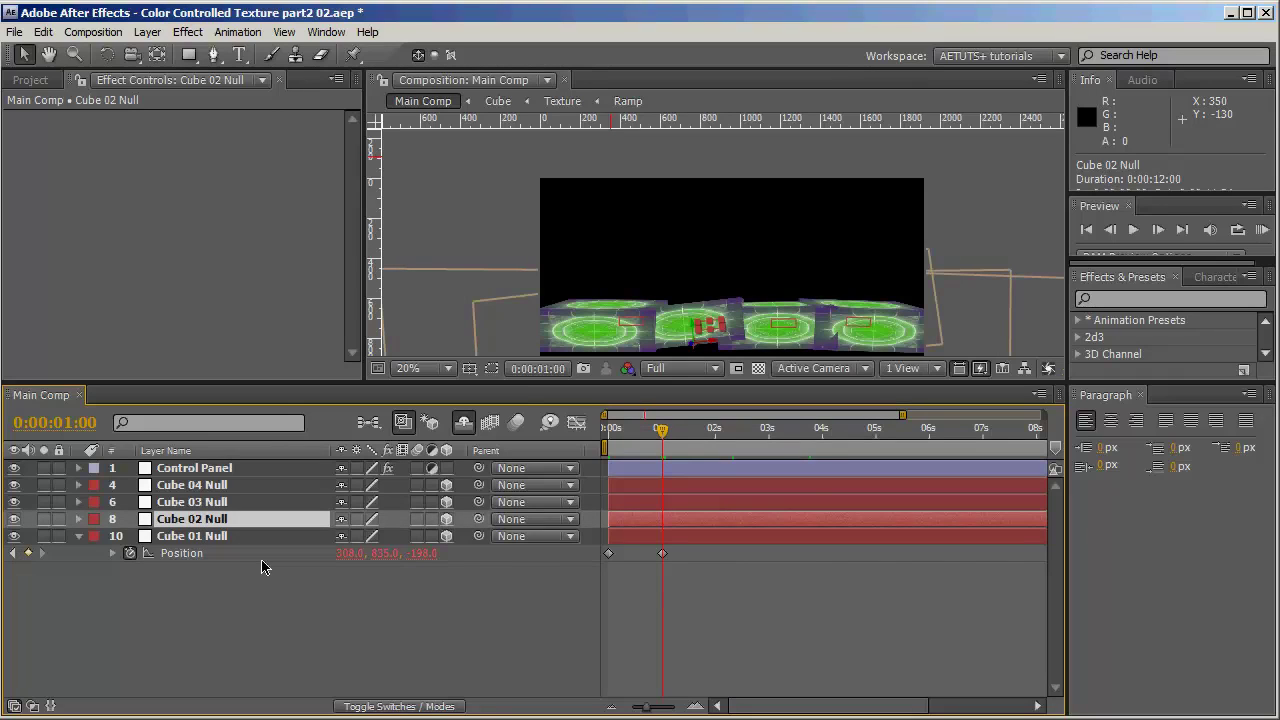
key(p)
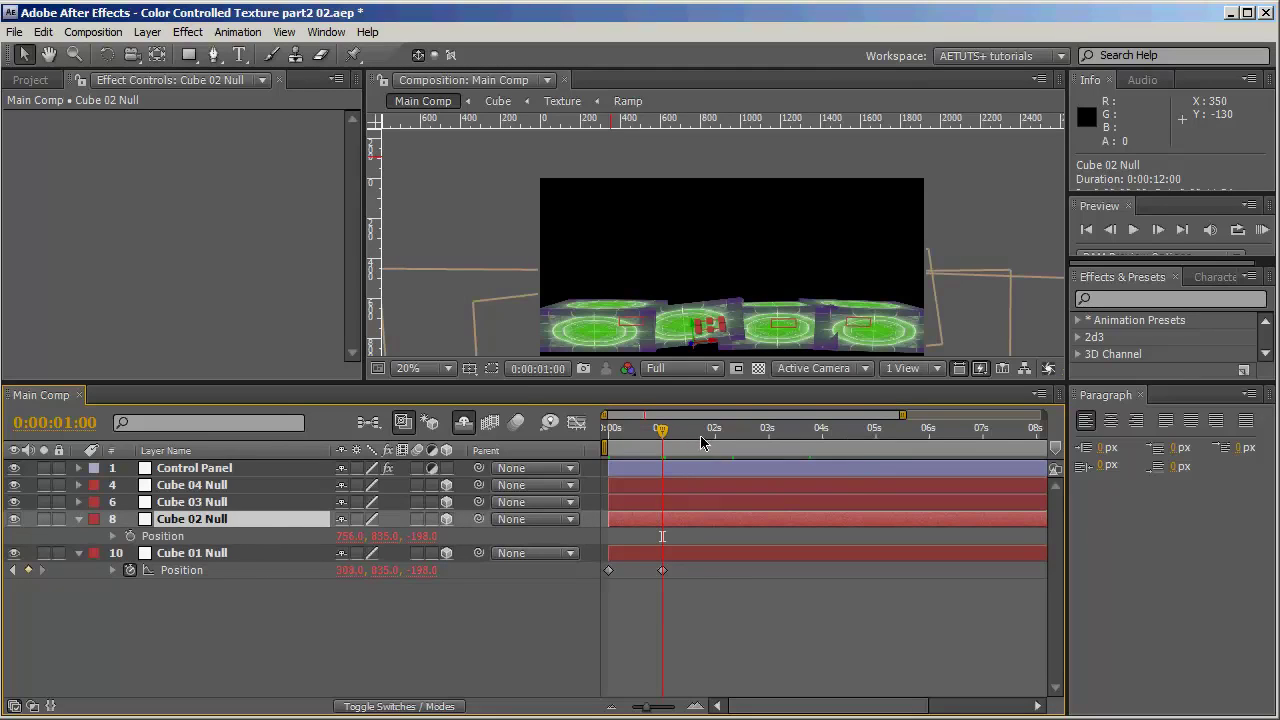
click(55, 422)
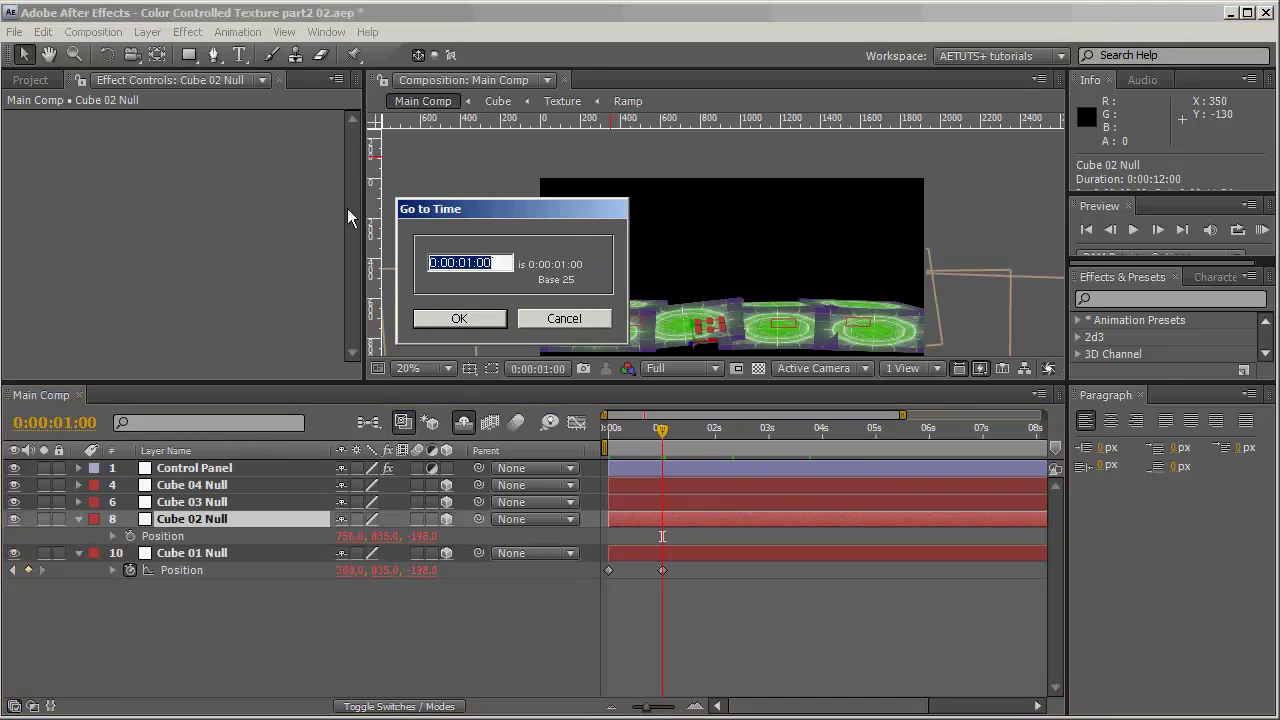
click(470, 262)
text(2)
key(Return)
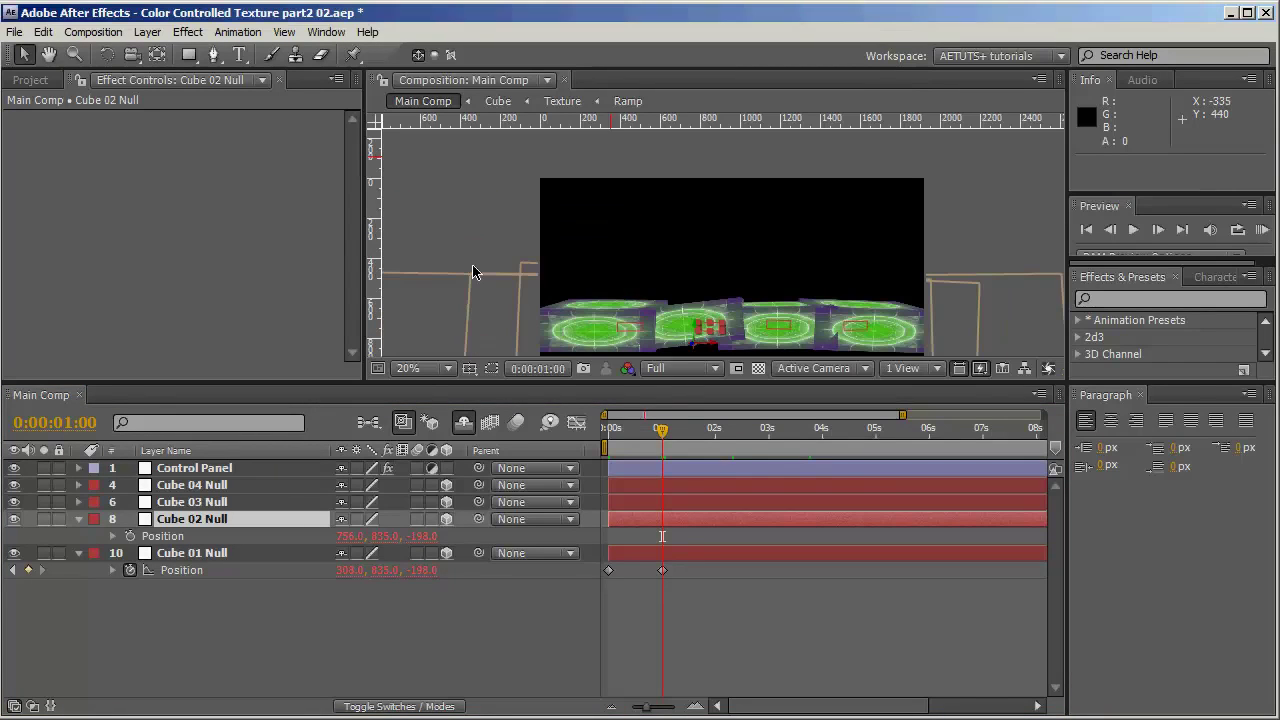
click(130, 537)
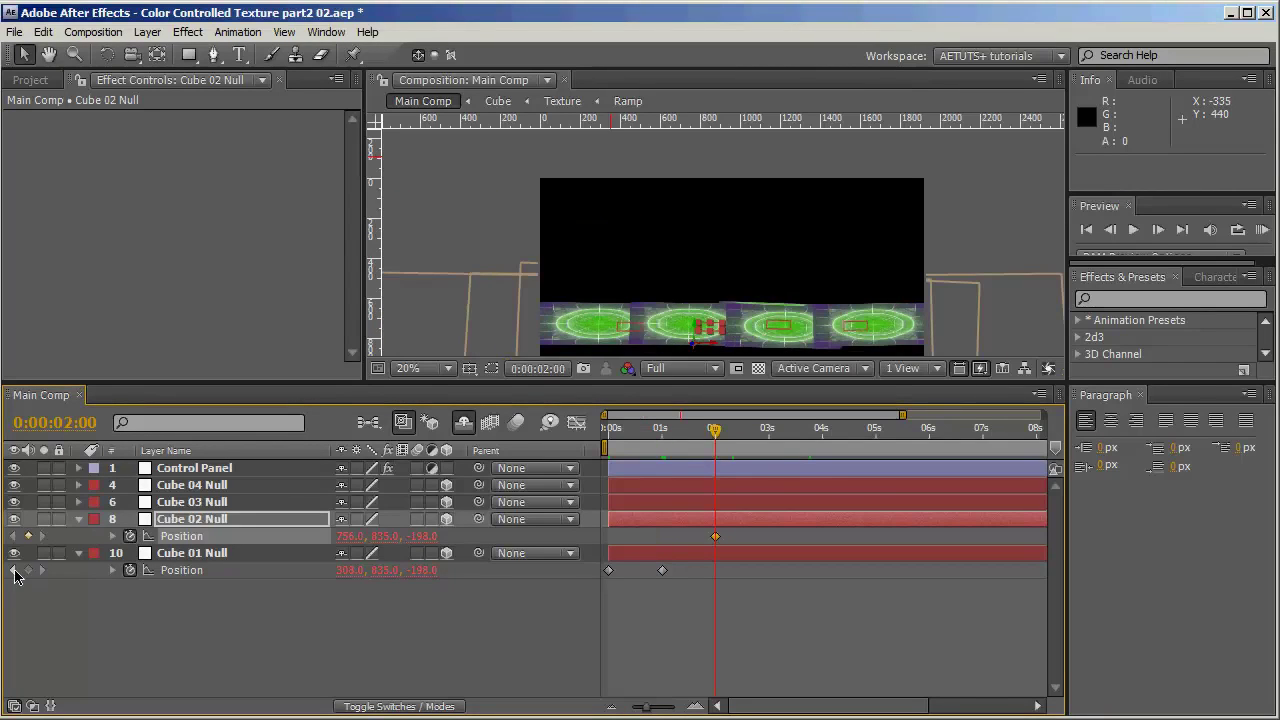
- Keyframe Cube 02 Null above the frame at 0:00:01:00 by moving it up out of view
click(12, 570)
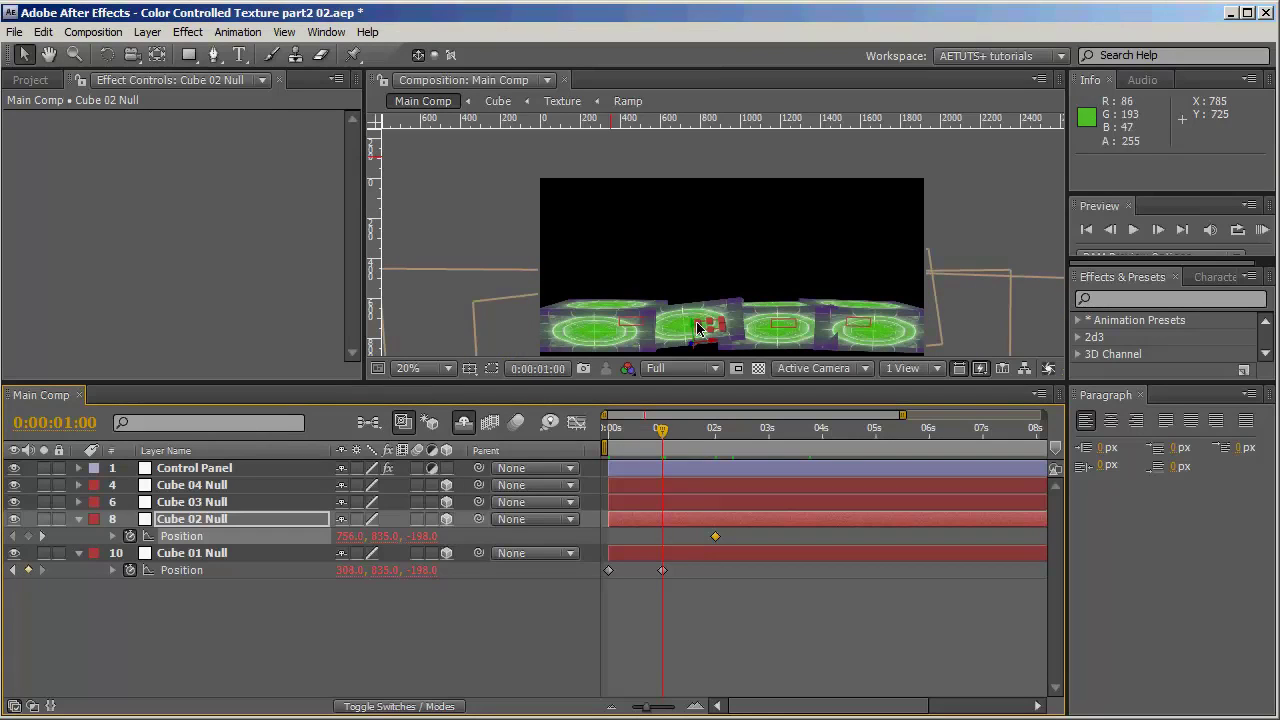
drag(697, 328, 690, 318)
drag(690, 168, 689, 152)
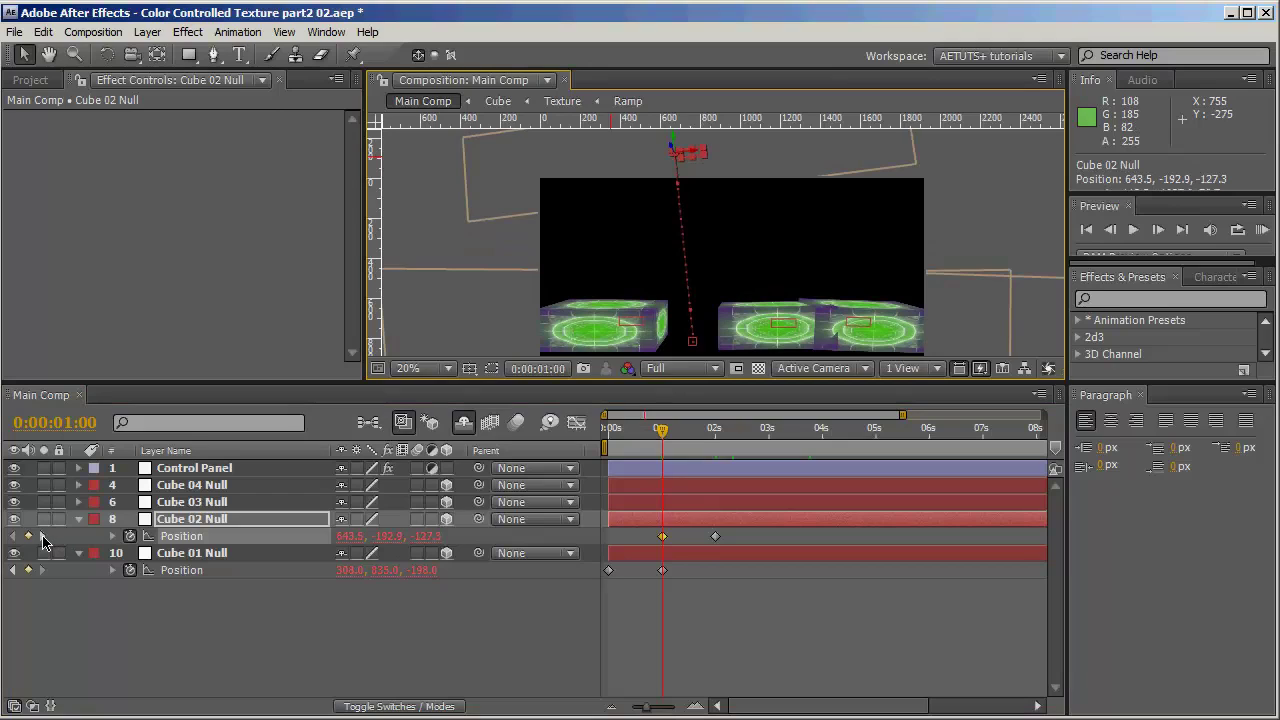
- Add Position keyframes to Cube 03 Null at 0:00:02:00 and 0:00:03:00
click(42, 536)
click(188, 502)
key(p)
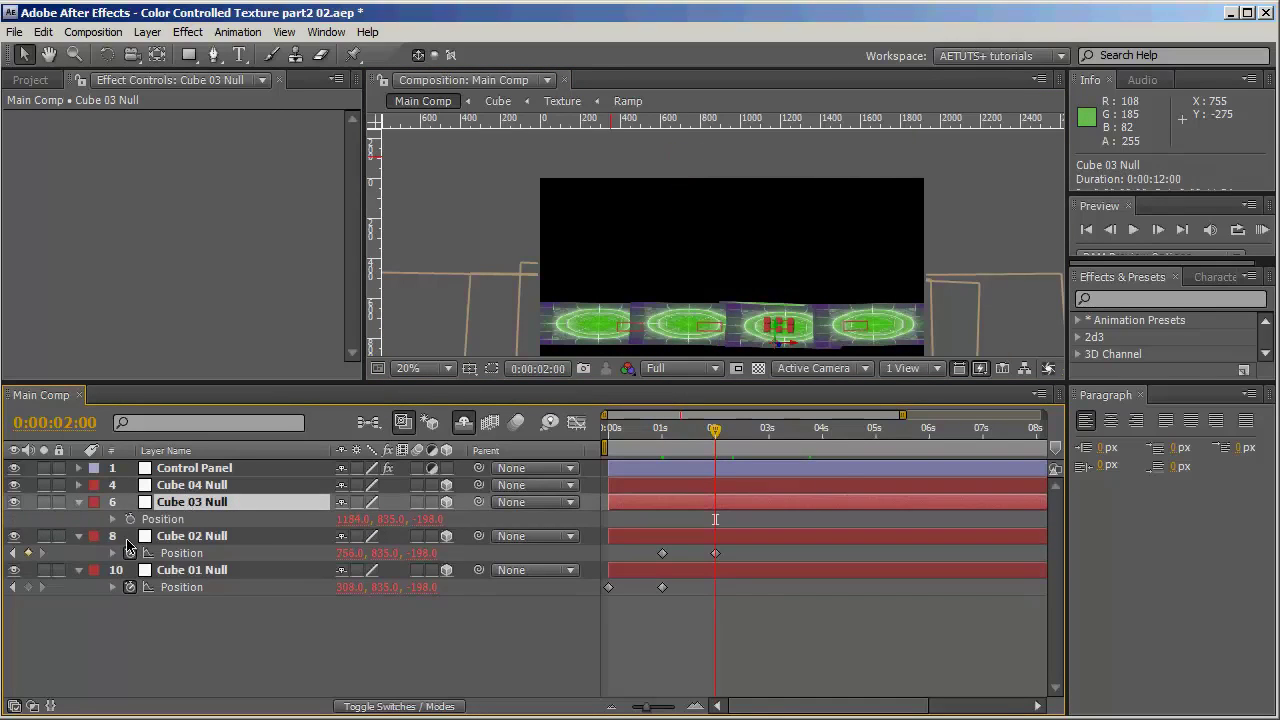
click(129, 519)
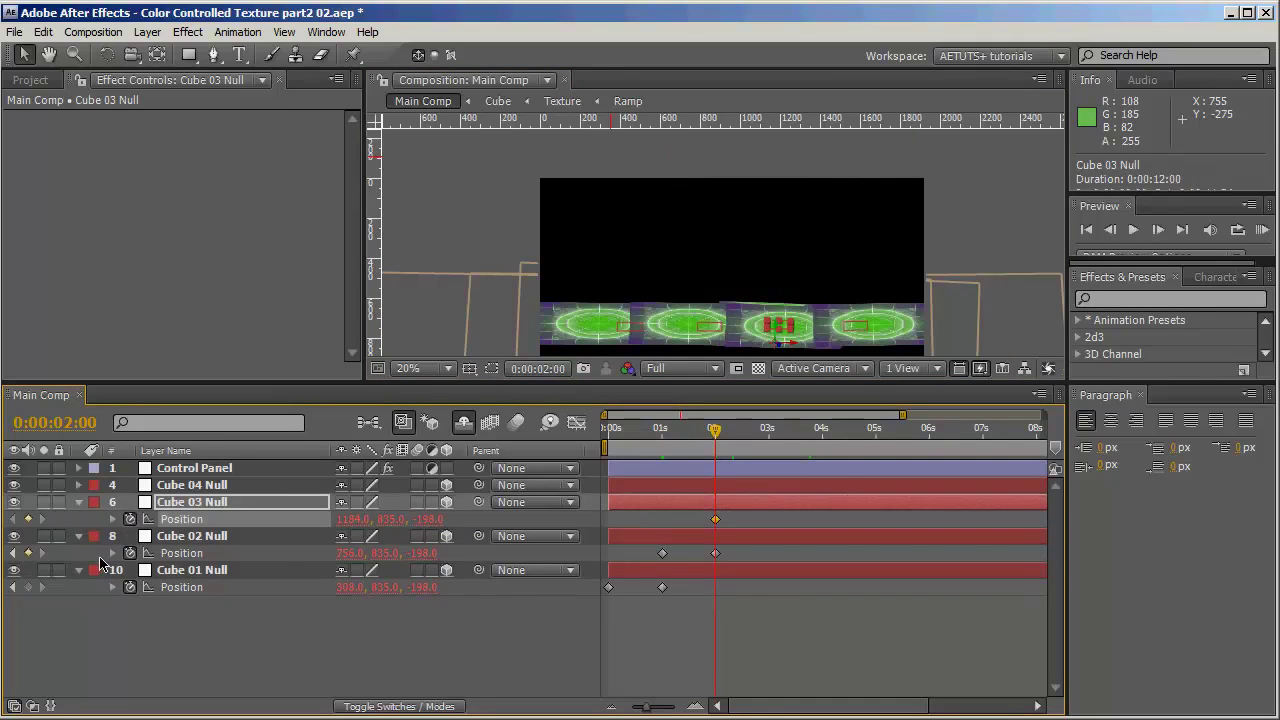
click(54, 422)
click(472, 262)
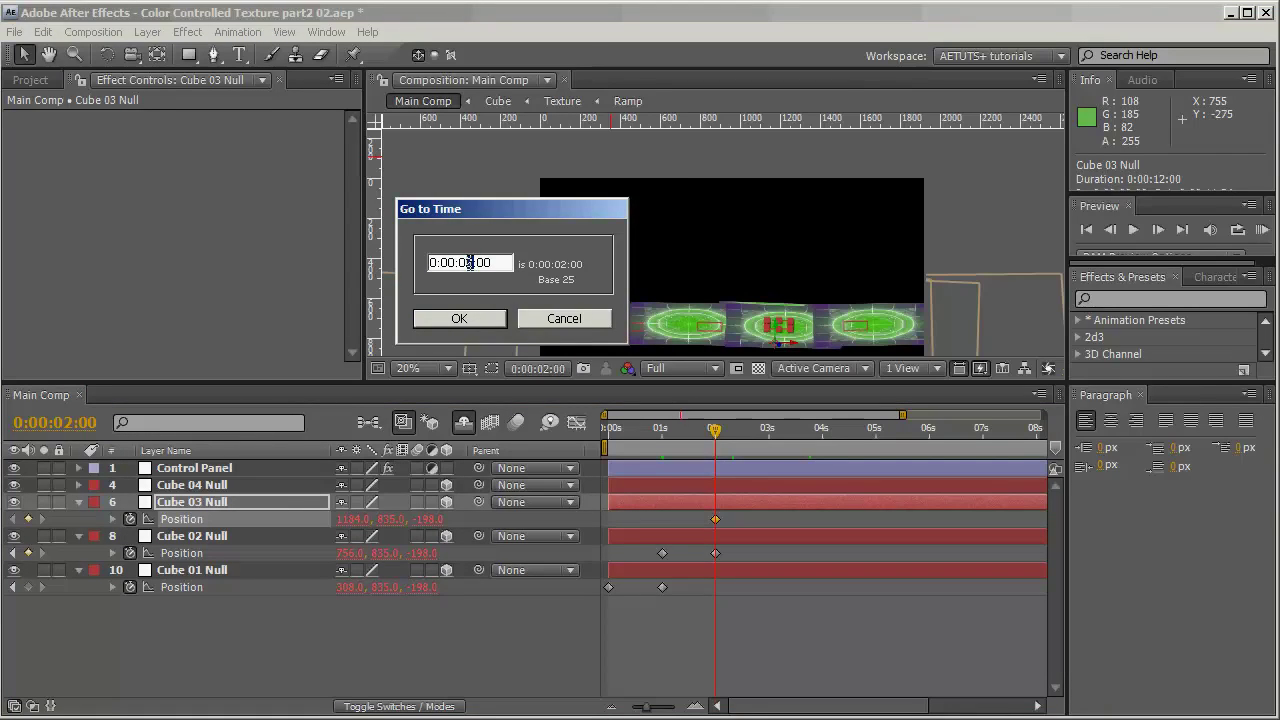
key(Return)
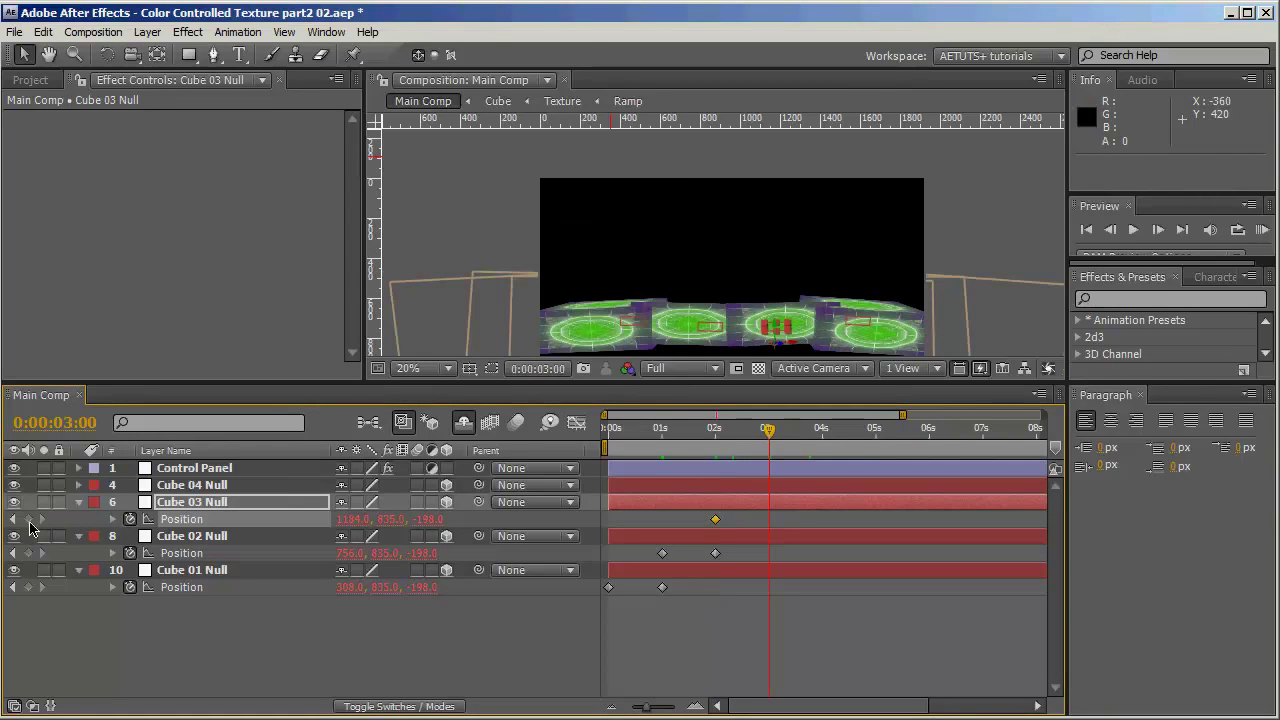
click(28, 519)
- Move Cube 03 Null above the frame at its 0:00:02:00 keyframe, and go to its keyframe at 0:00:03:00
click(13, 519)
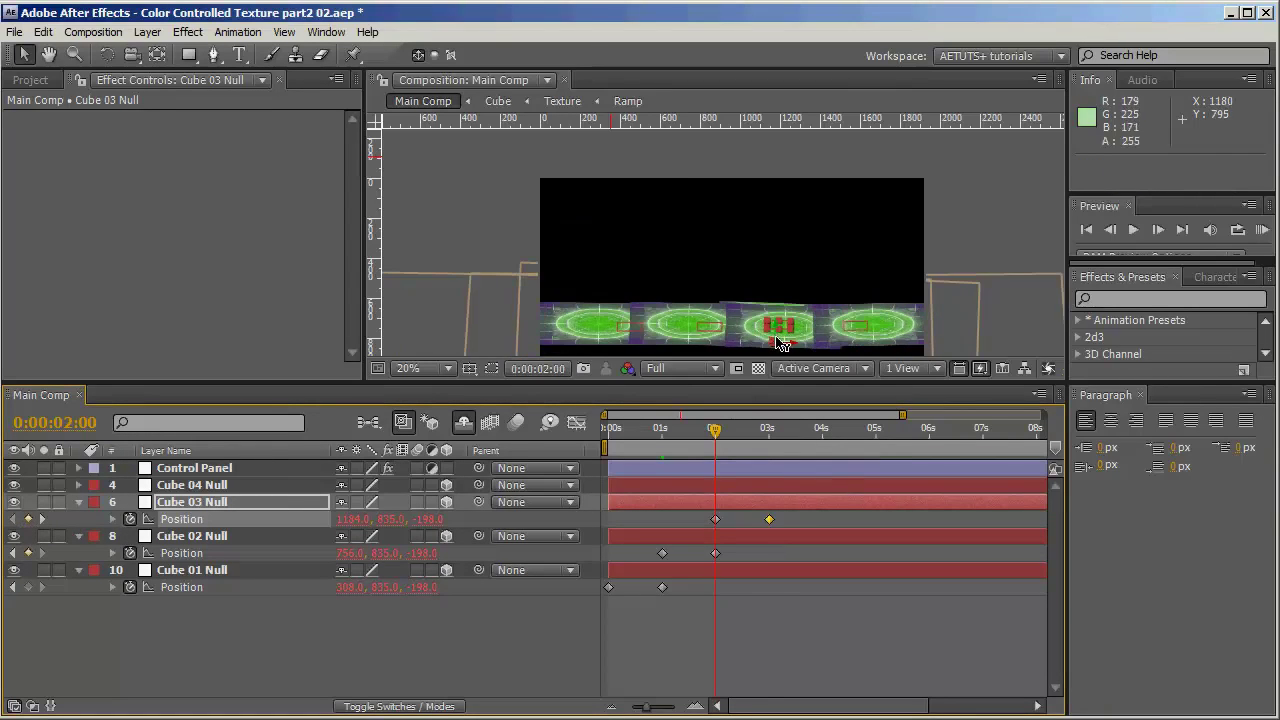
drag(778, 333, 782, 121)
click(42, 519)
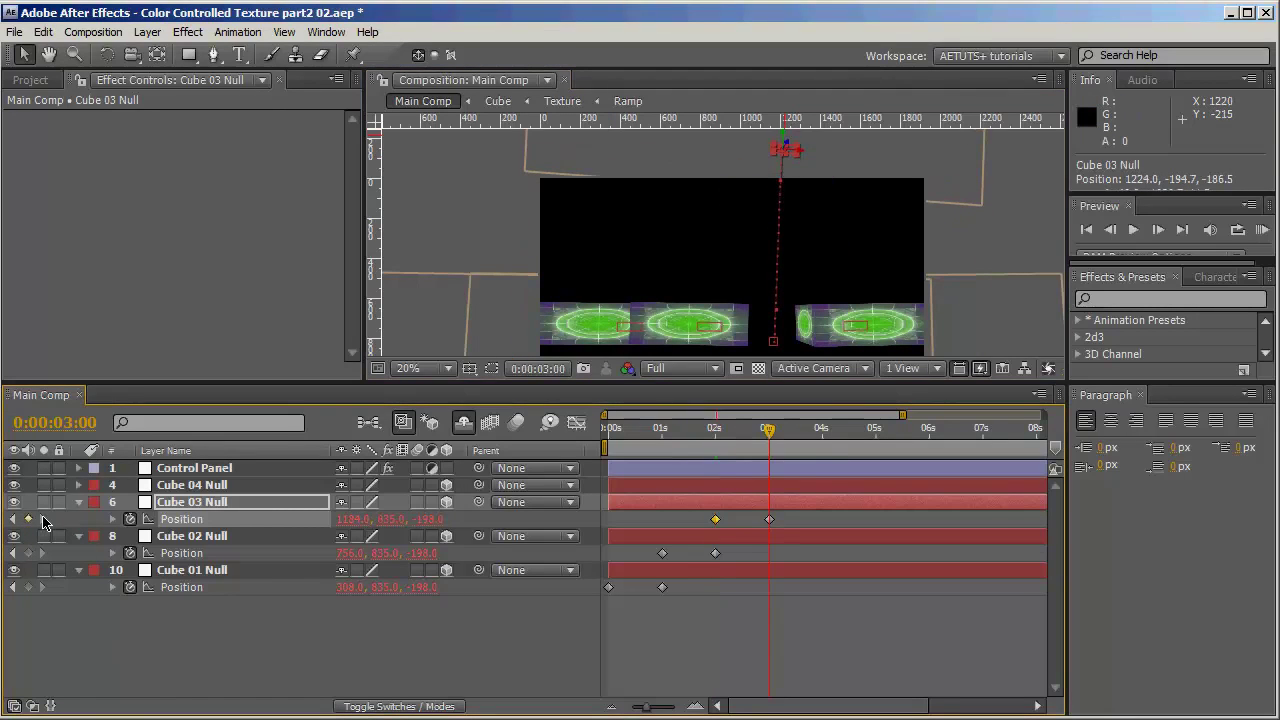
- Add a Position keyframe to Cube 04 Null at 0:00:04:00
key(alt+shift+j)
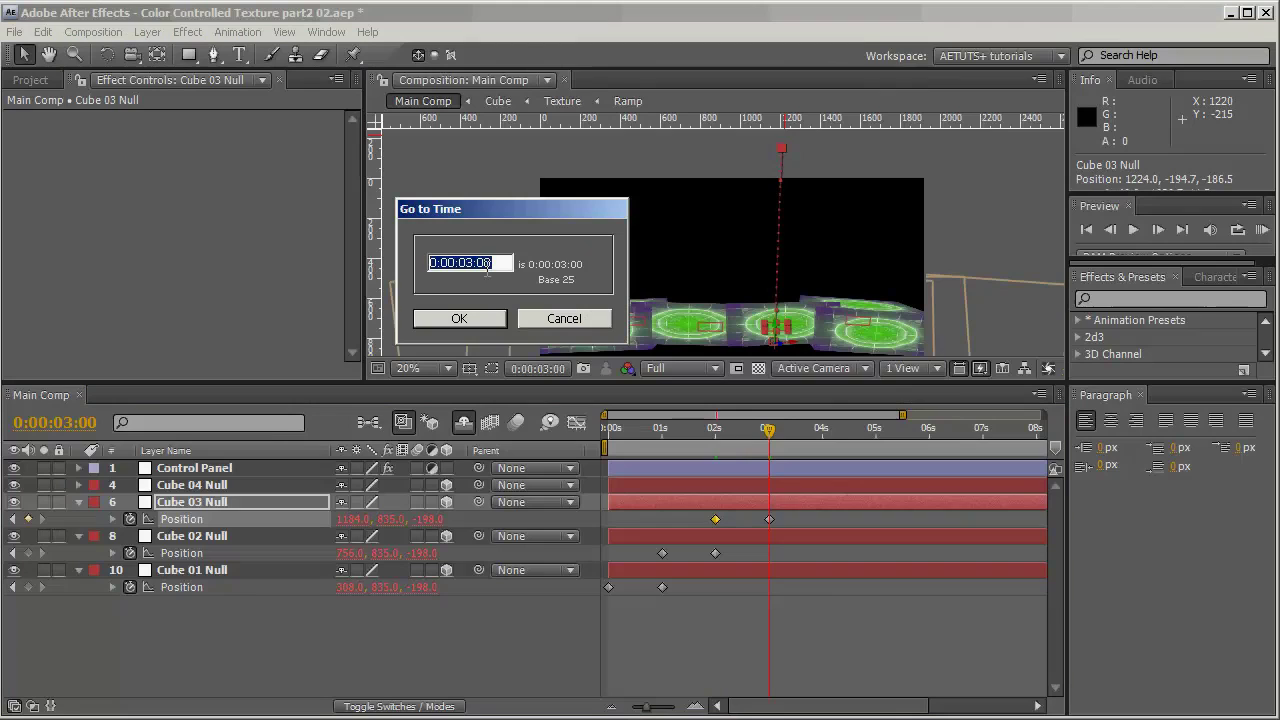
click(468, 262)
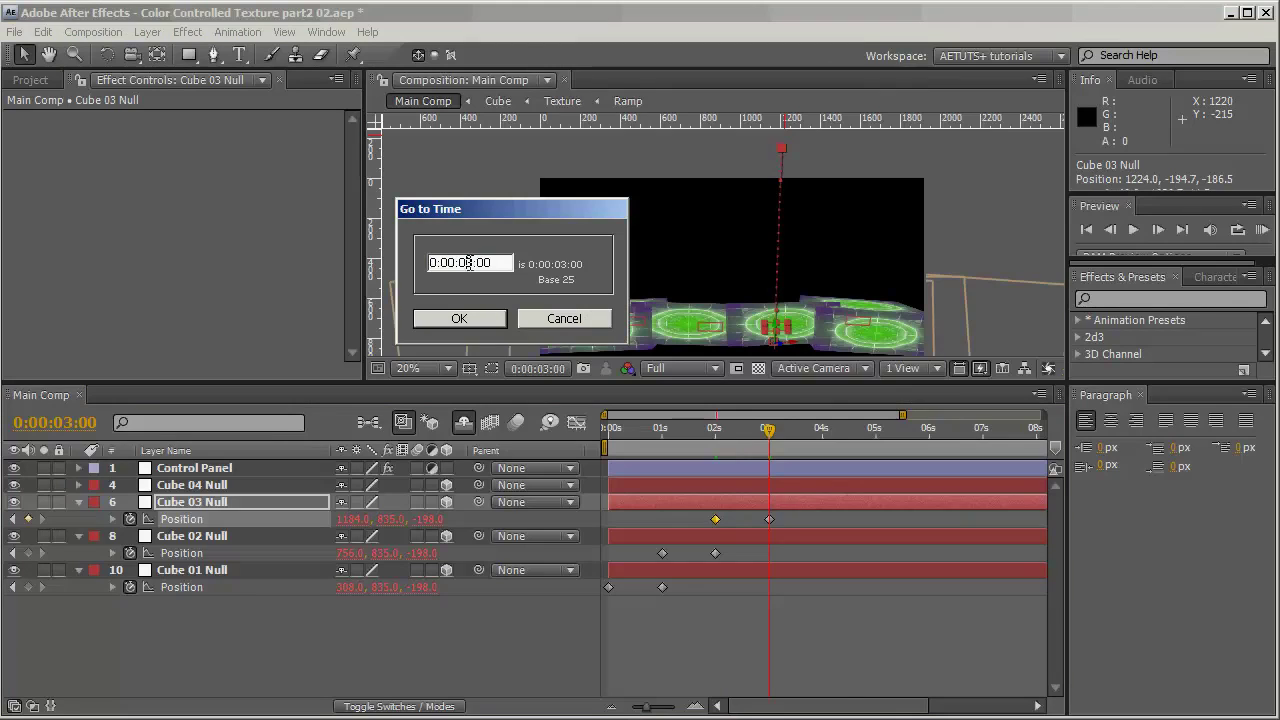
key(Return)
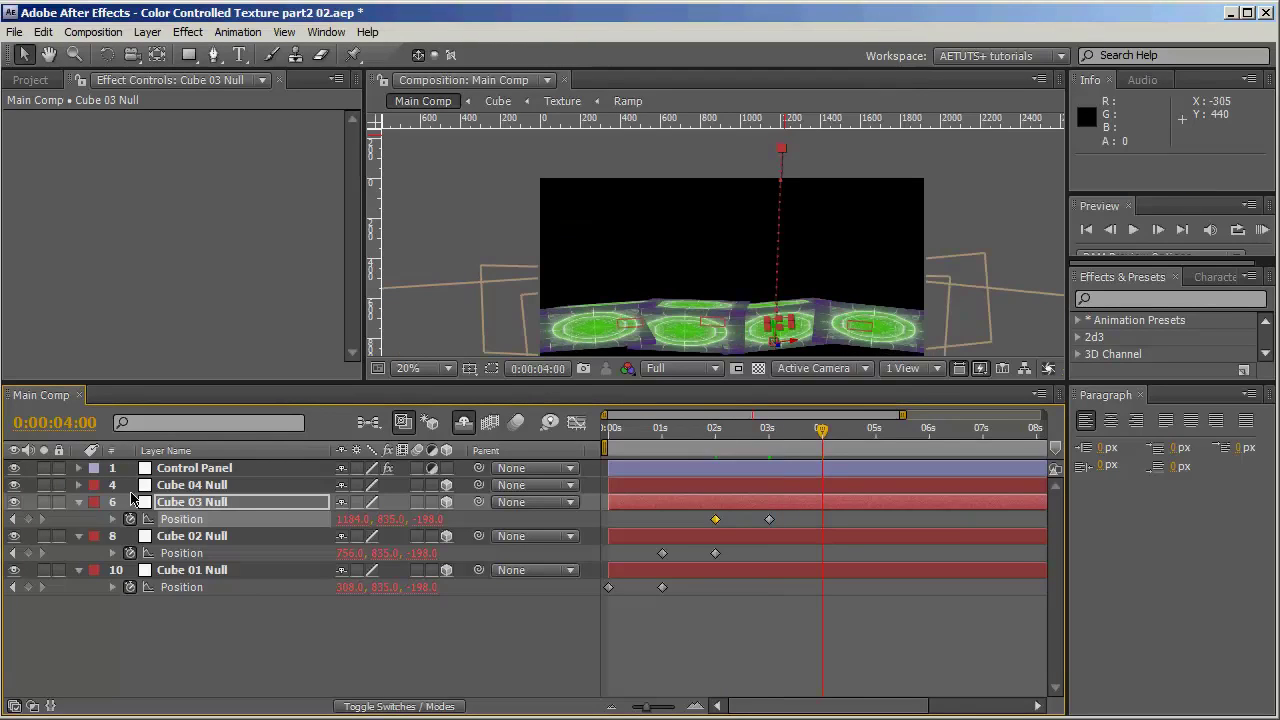
click(175, 487)
key(p)
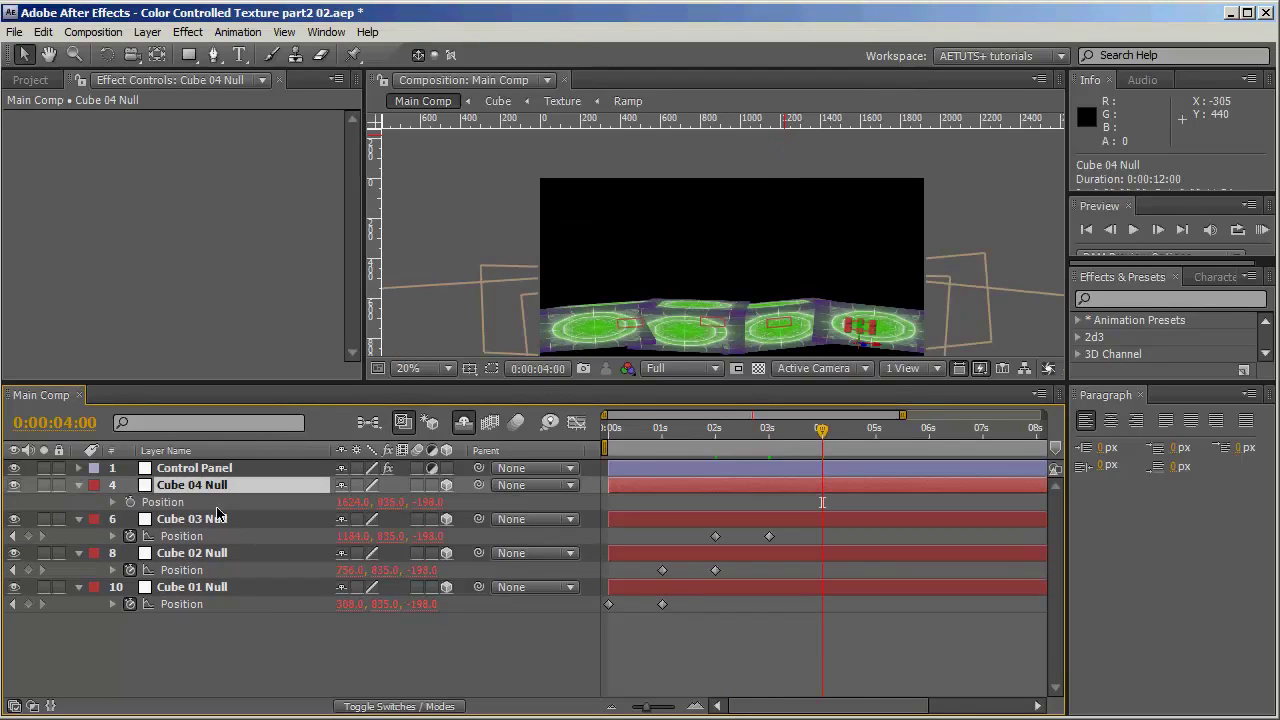
click(130, 502)
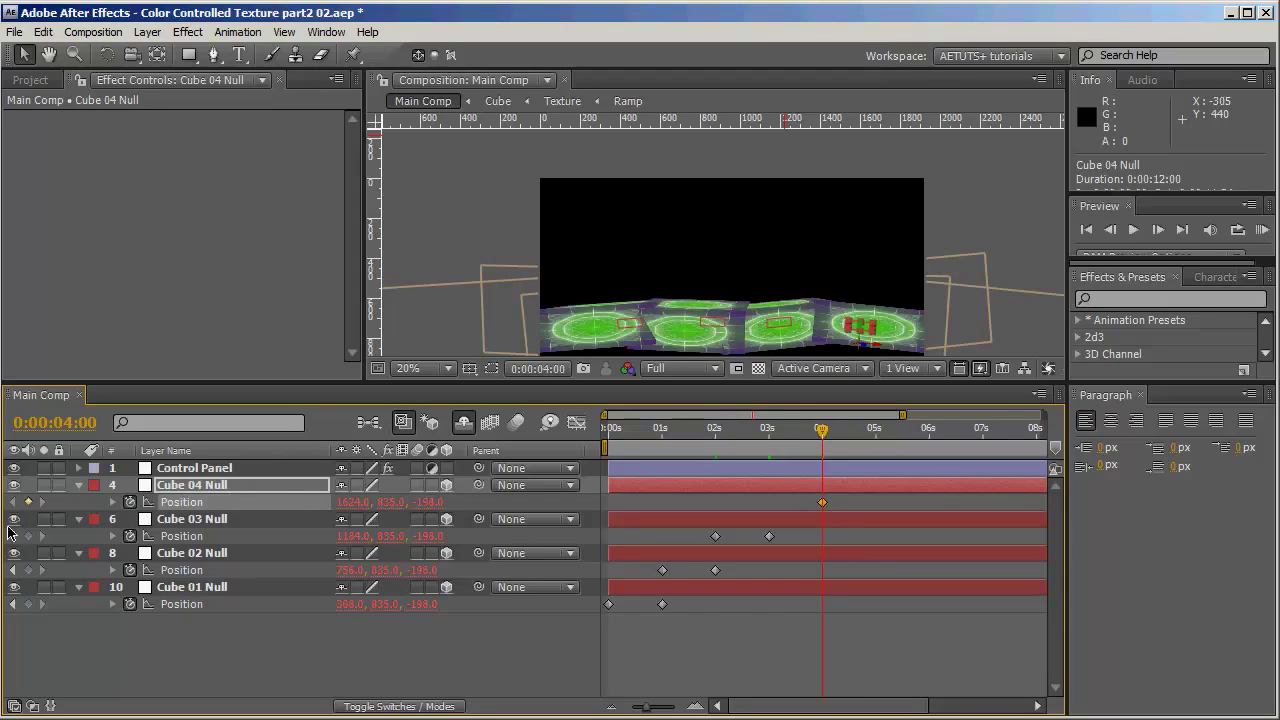
- Keyframe Cube 04 Null above the frame at 0:00:03:00, and scrub through all the drop-ins from the start to 0:00:04:22
click(13, 536)
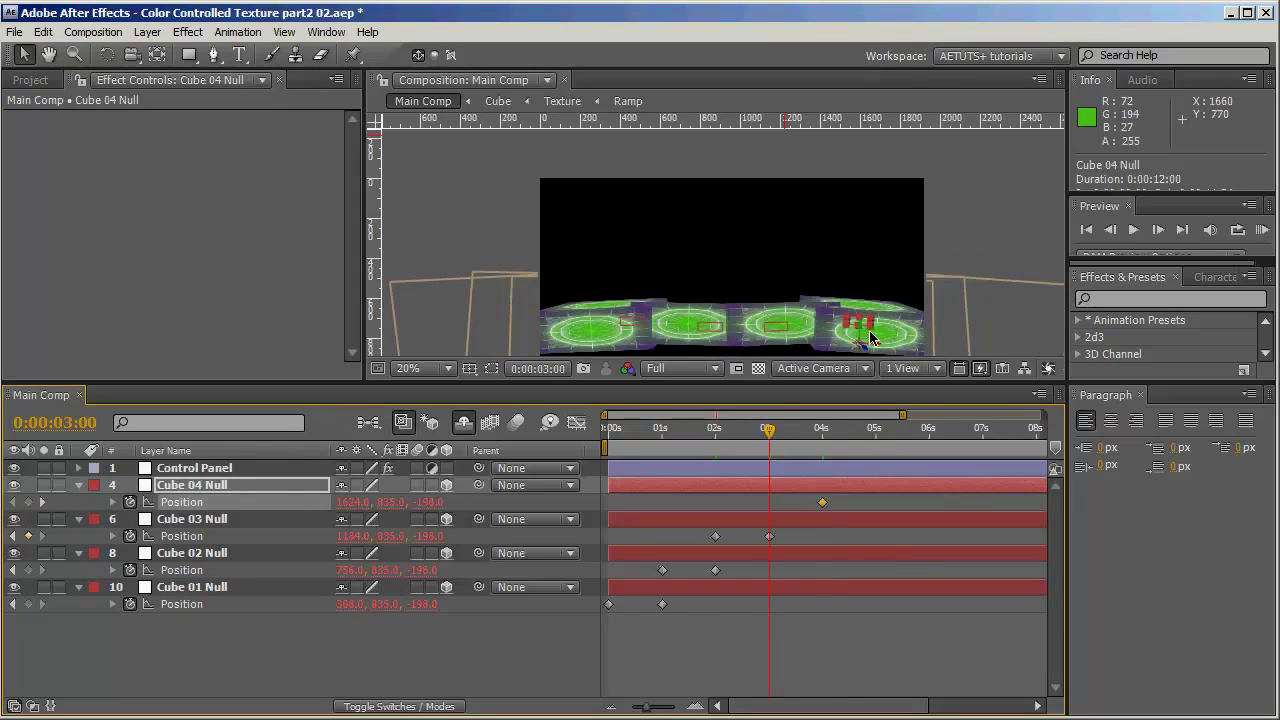
drag(870, 338, 886, 158)
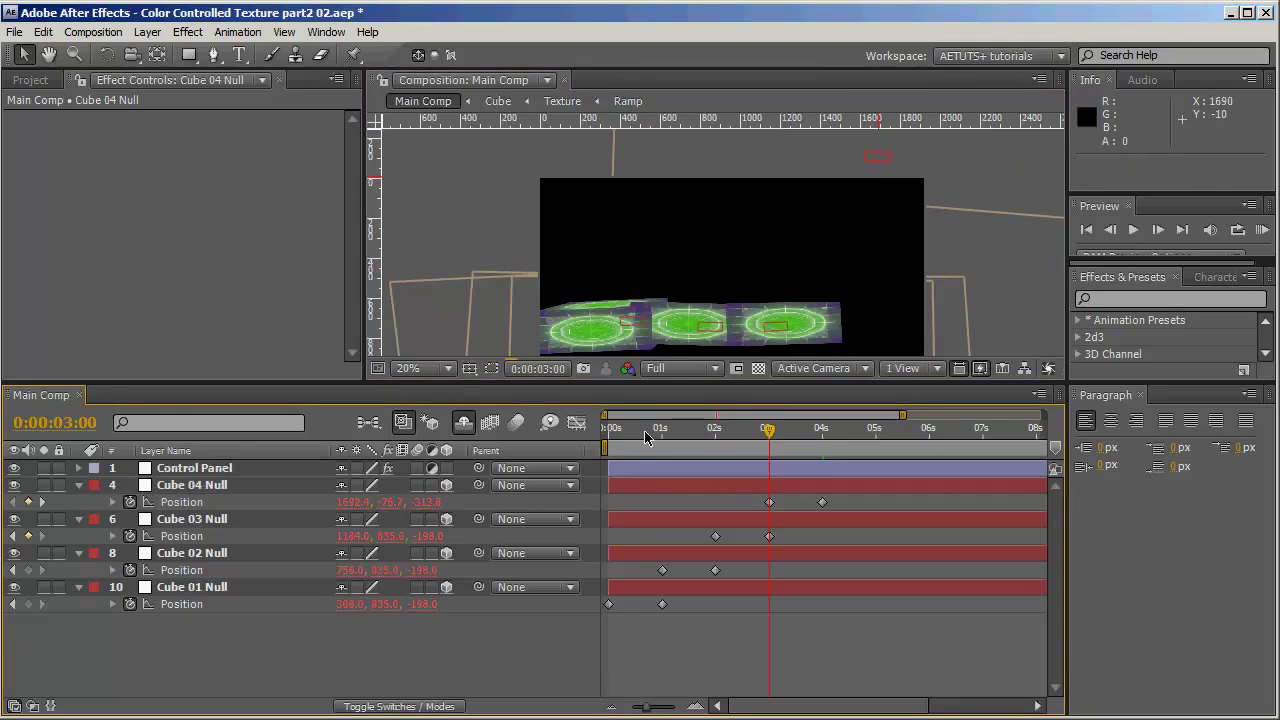
click(604, 430)
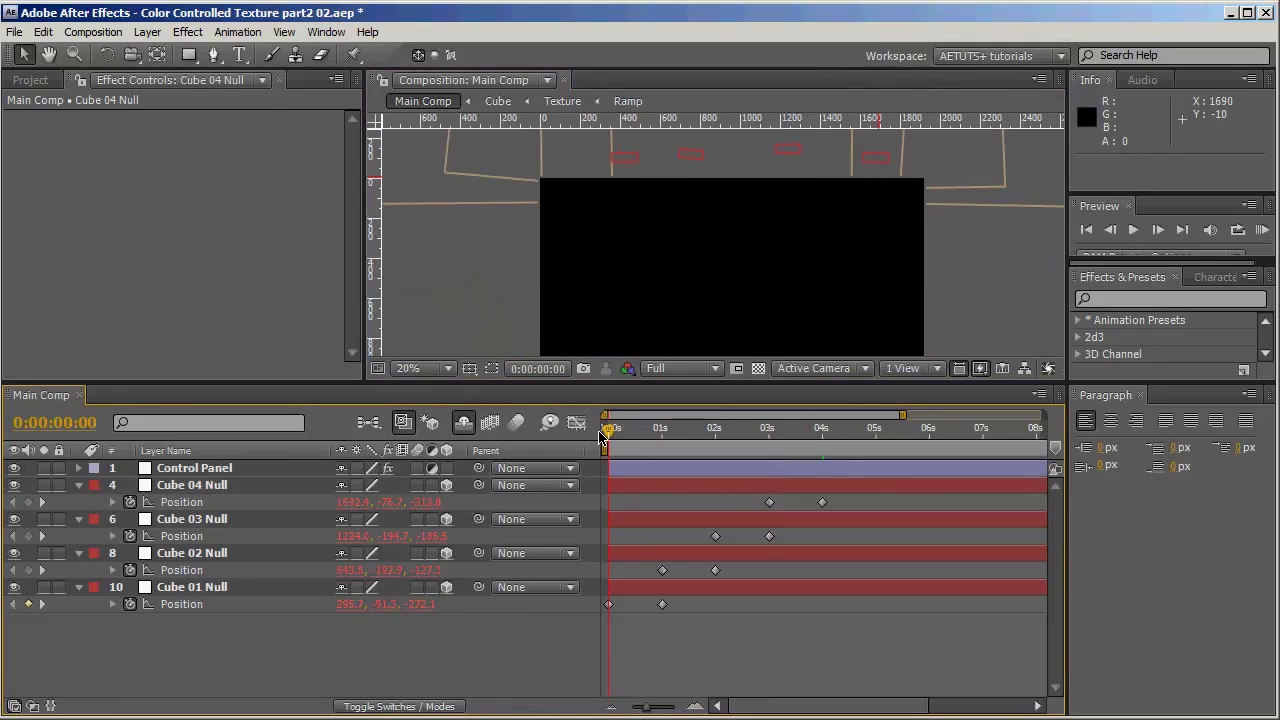
drag(601, 436, 773, 444)
drag(799, 436, 870, 436)
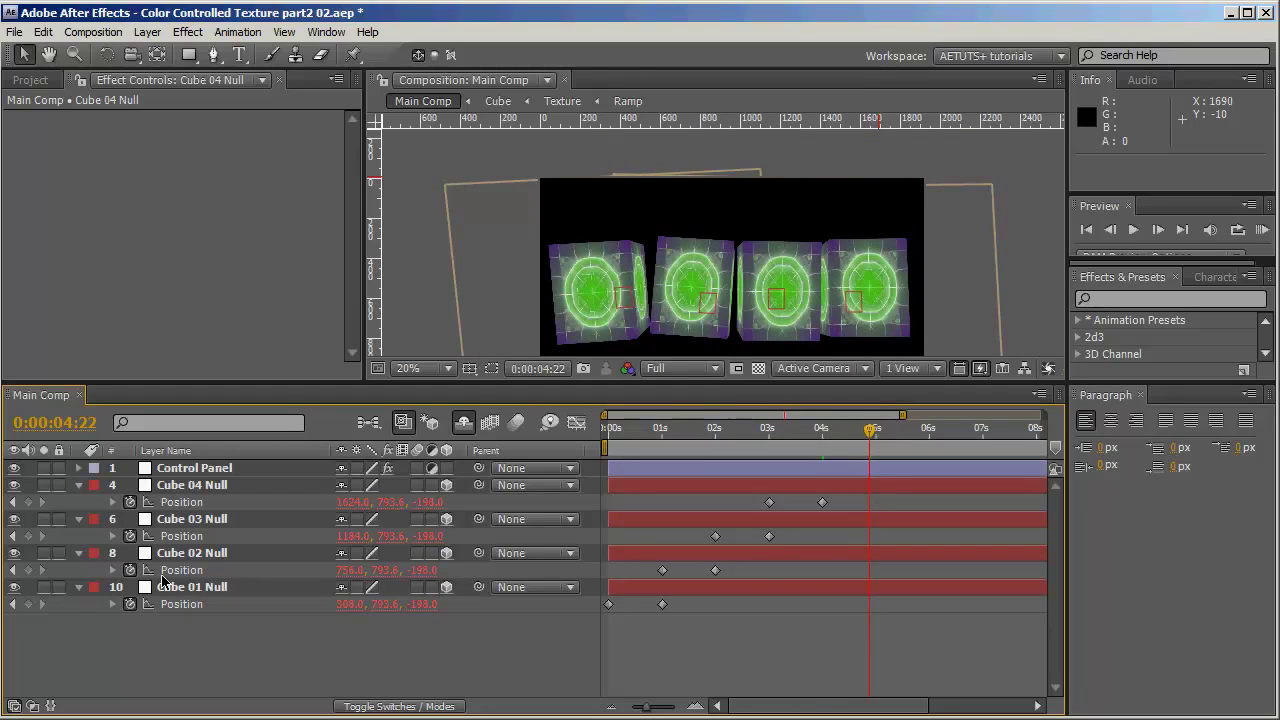
- Collapse the nulls' properties, reveal only Cube 01 Null's Position and go to its keyframe at 0:00:01:00
key(u)
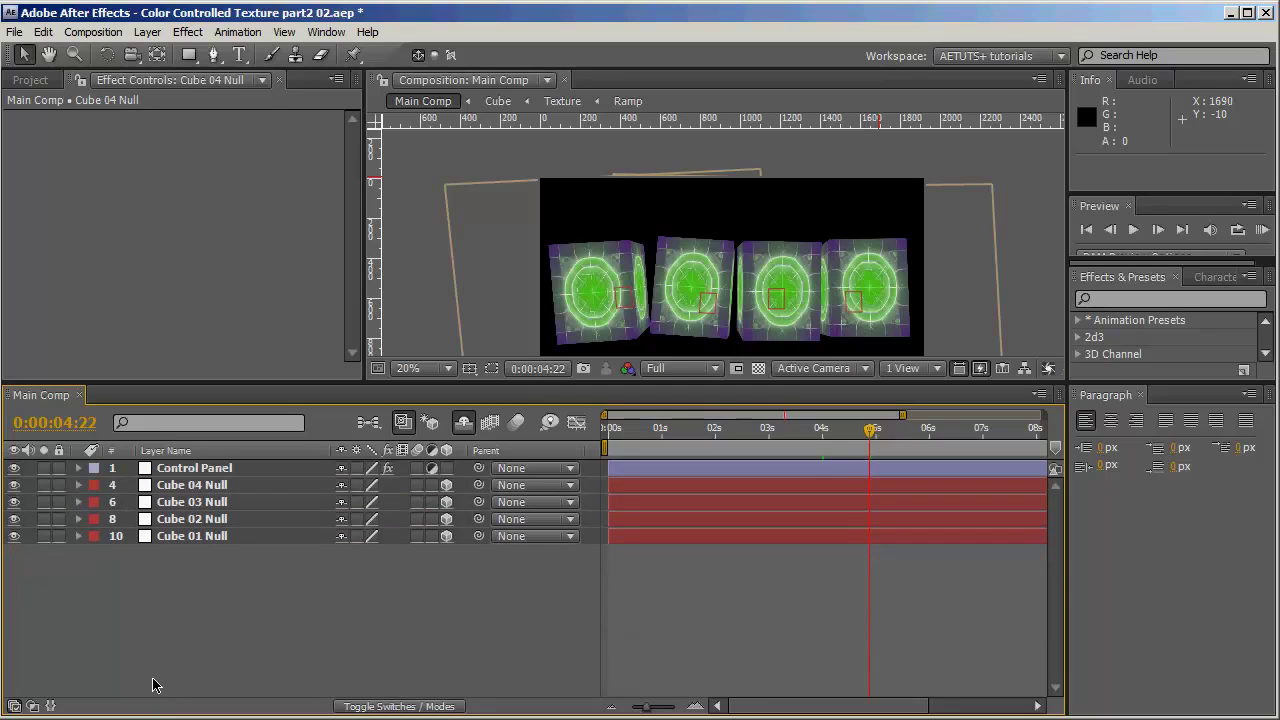
click(177, 538)
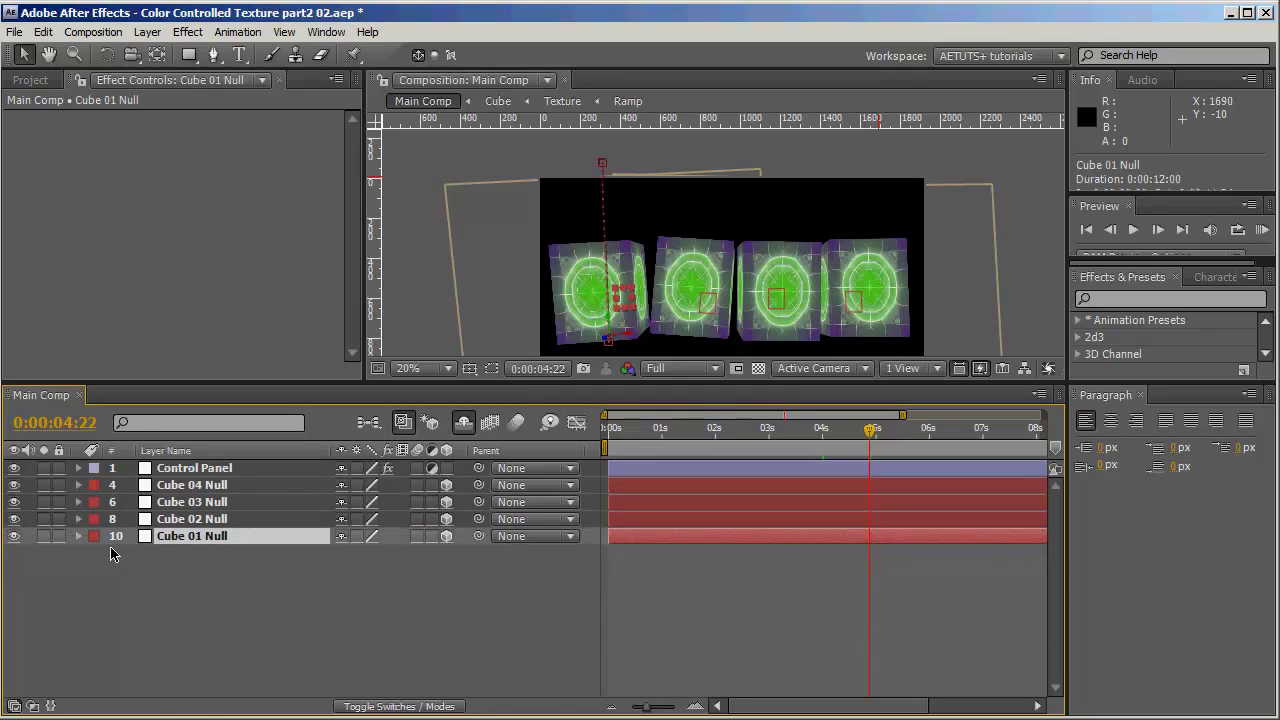
key(p)
click(14, 554)
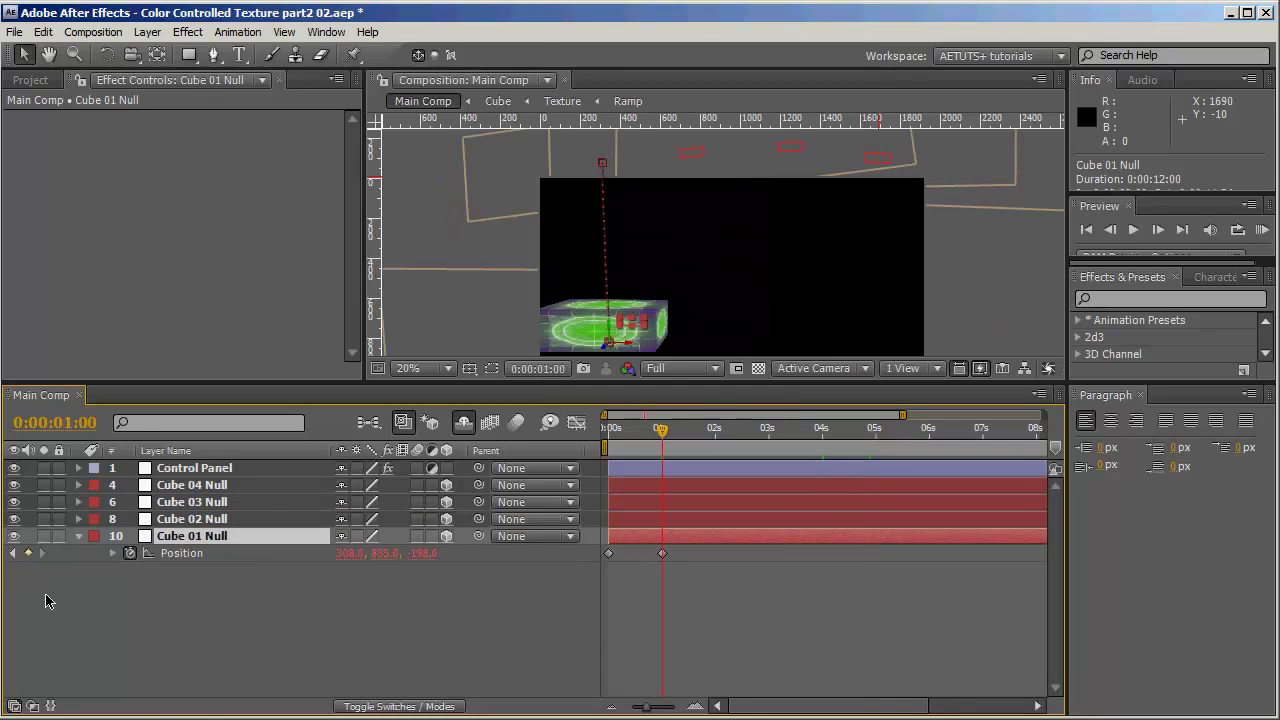
- Add keyframes to the Control Panel's C 01 Hight, Squash, stretch and Wiggle sliders at 0:00:01:00
click(229, 472)
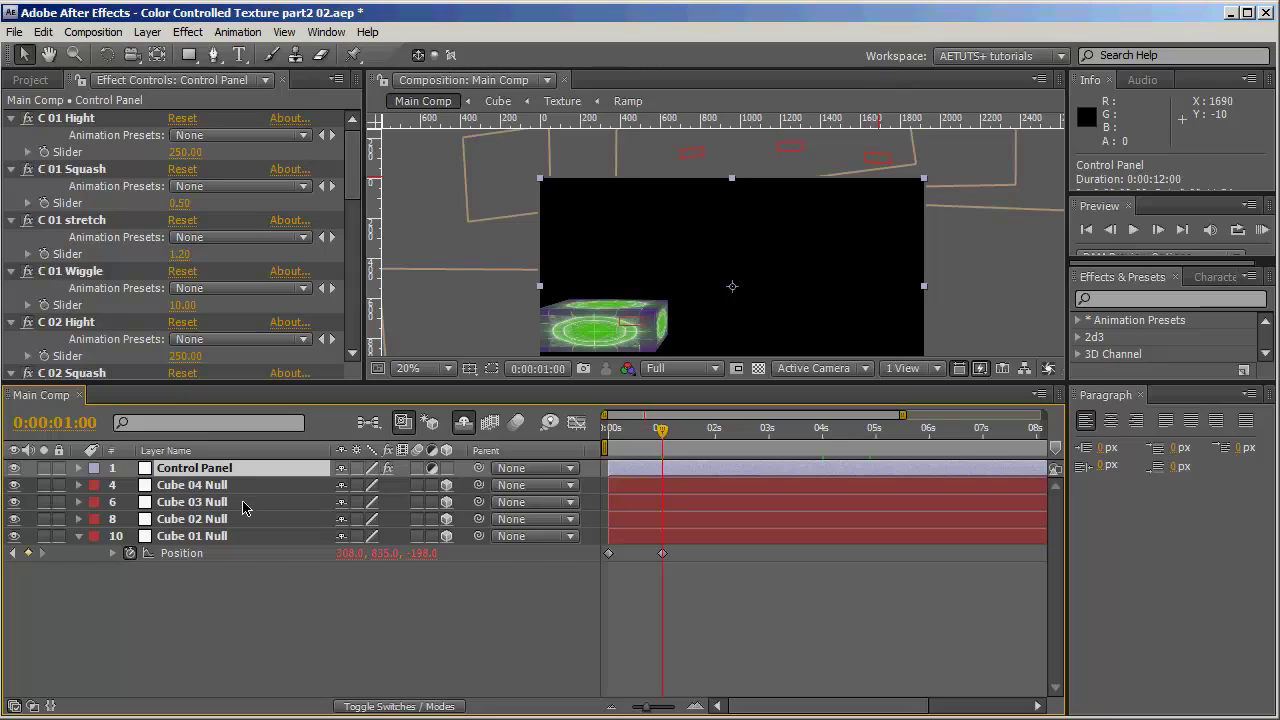
key(e)
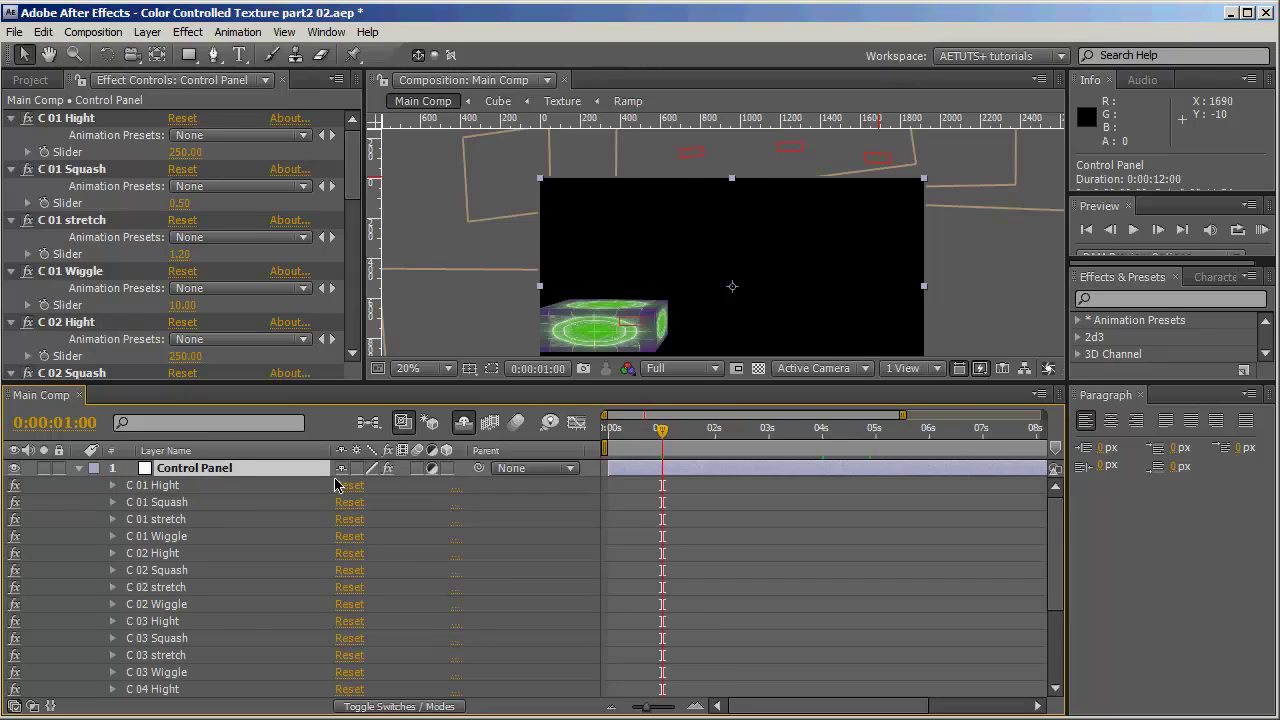
click(156, 489)
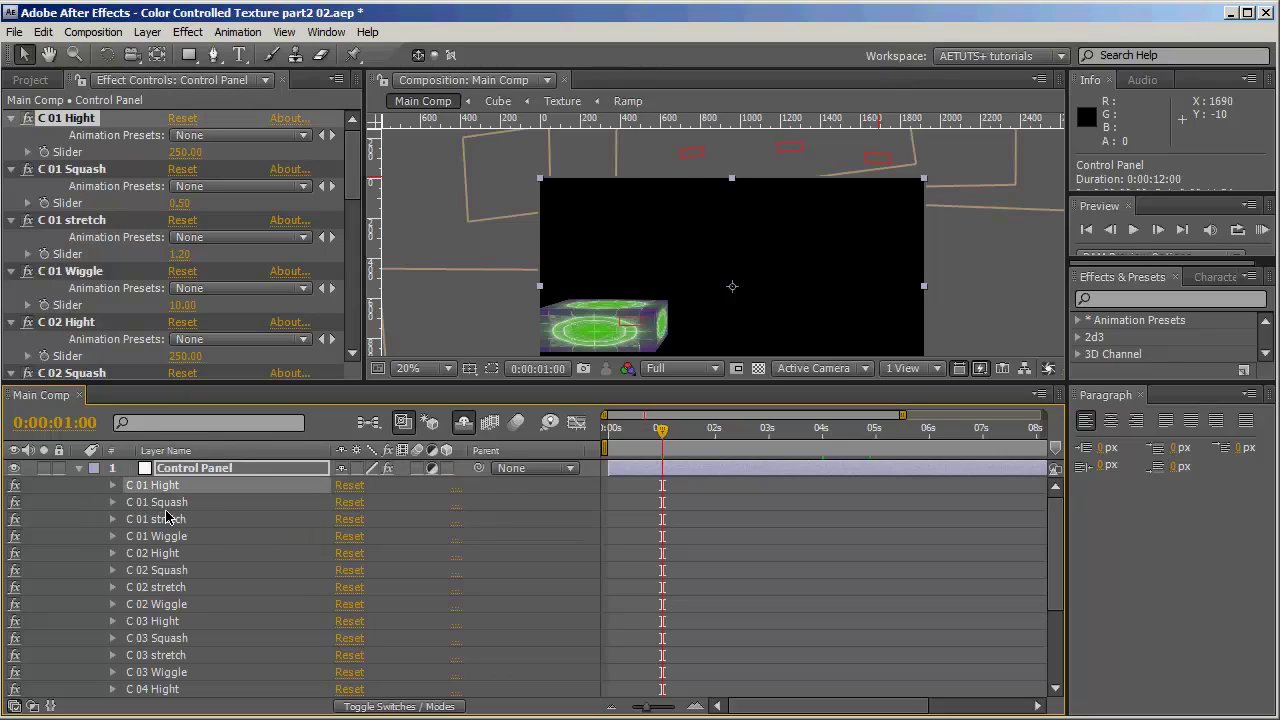
shift+click(184, 537)
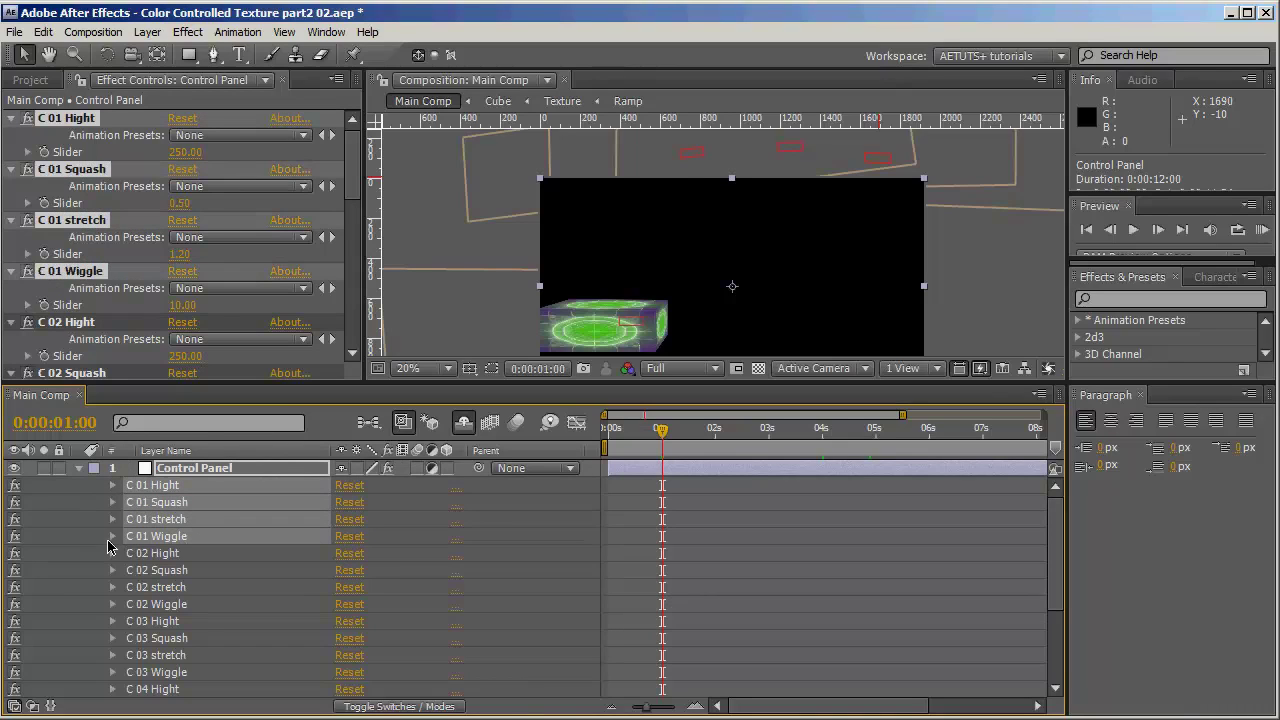
click(113, 537)
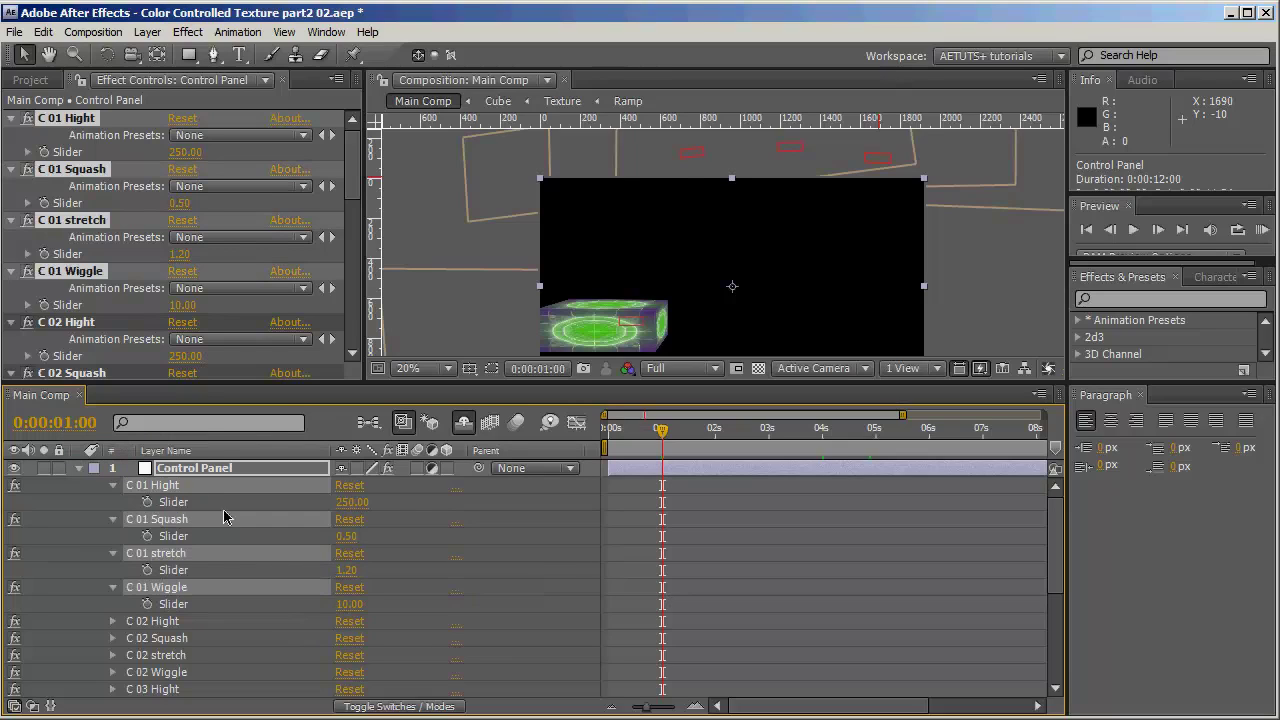
click(147, 502)
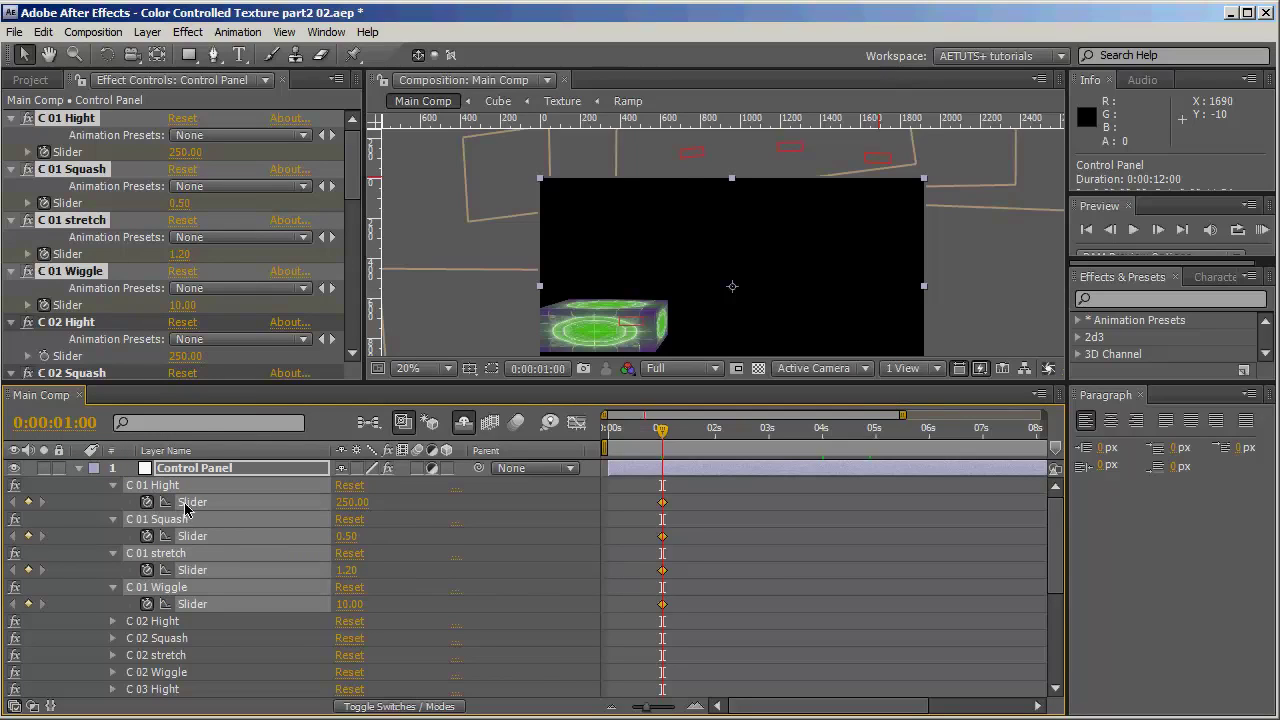
- Show only the Control Panel's keyframed sliders and collapse the properties of Cube 04 Null, Cube 03 Null and Cube 02 Null
click(61, 519)
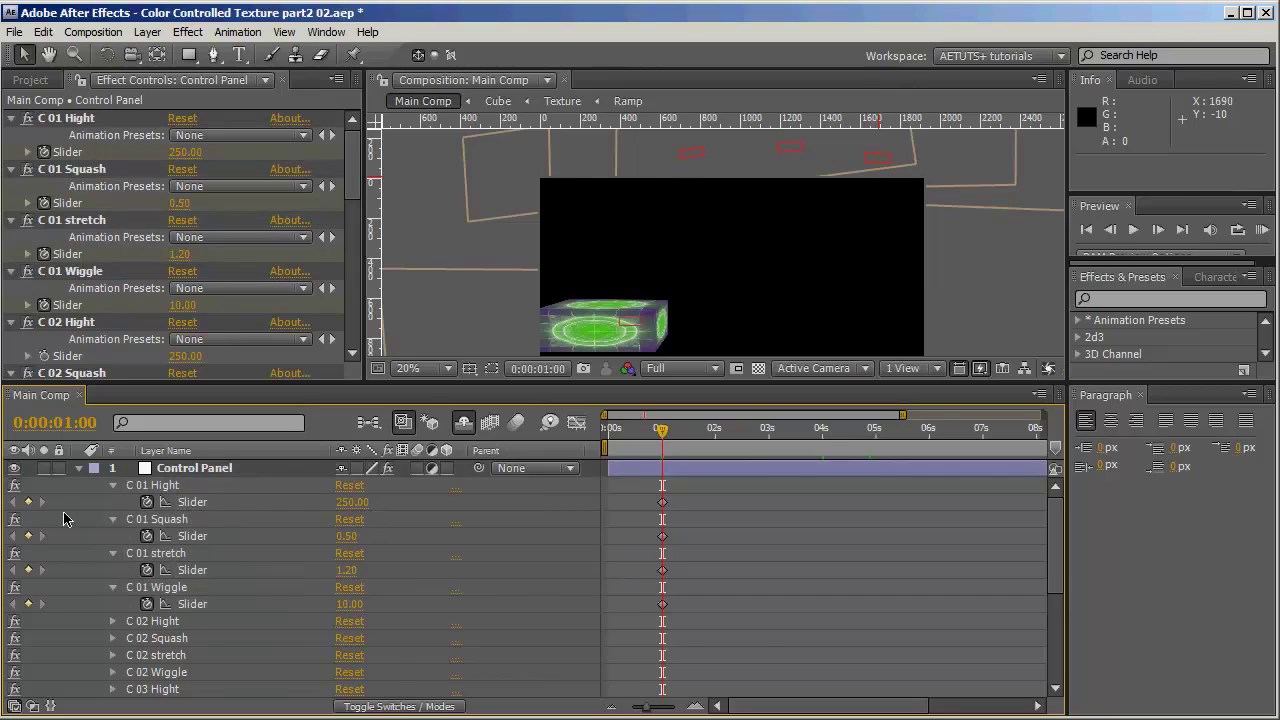
key(u)
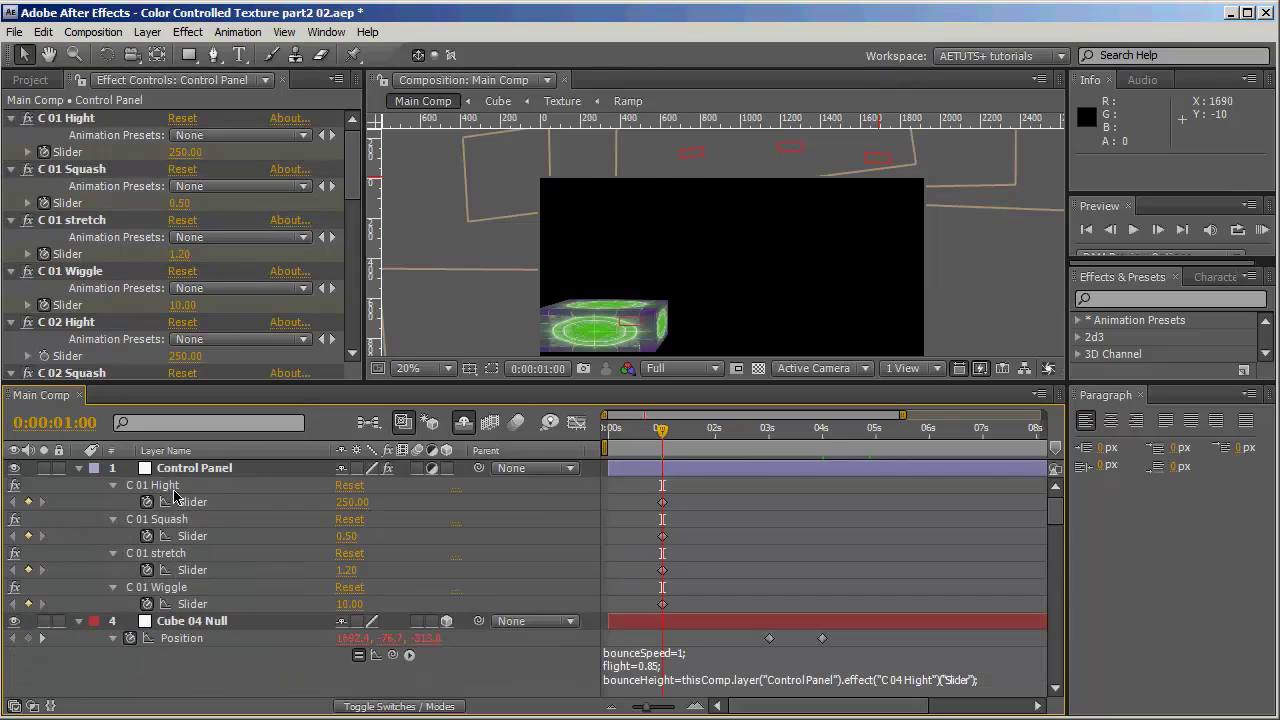
click(113, 640)
click(113, 656)
click(113, 672)
click(196, 622)
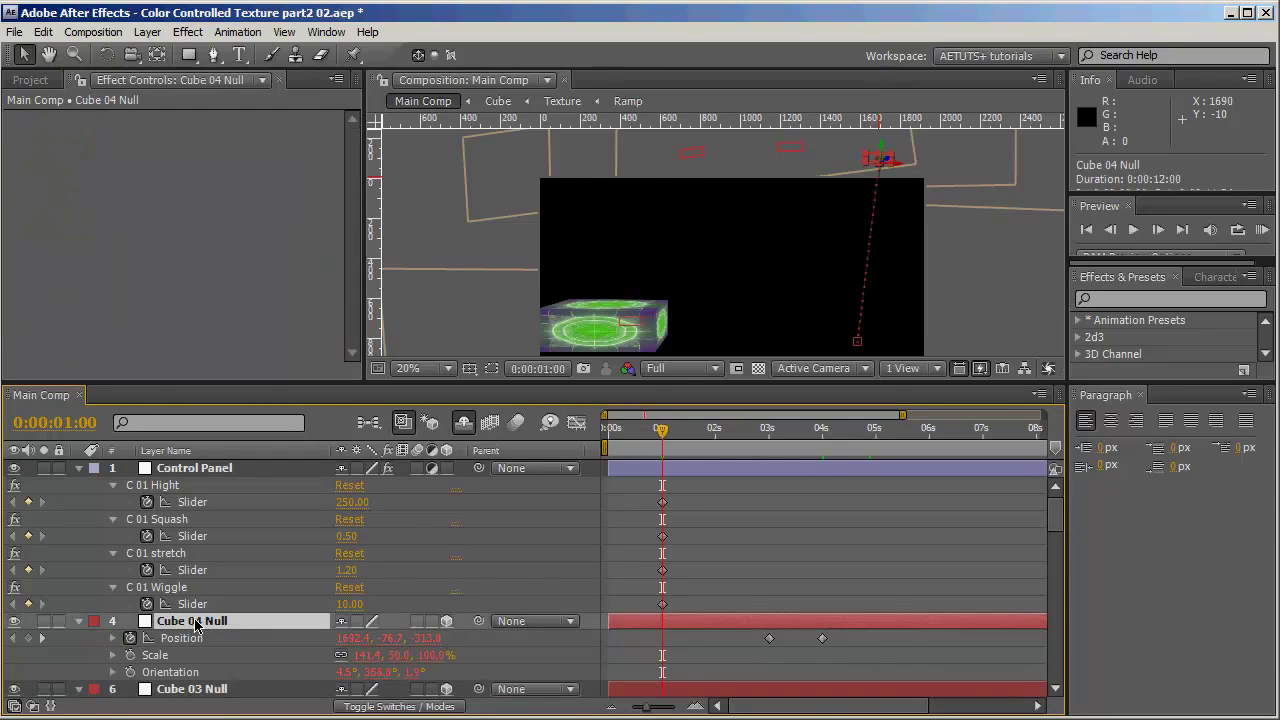
key(u)
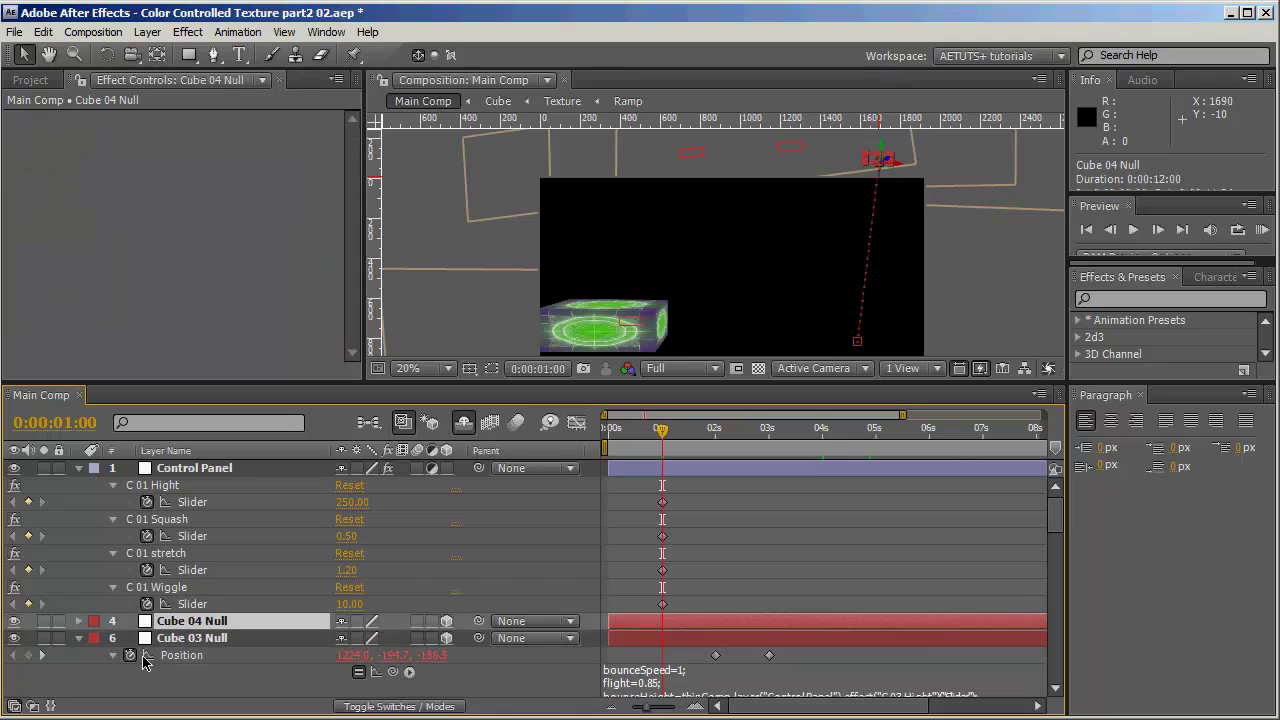
click(77, 638)
click(79, 657)
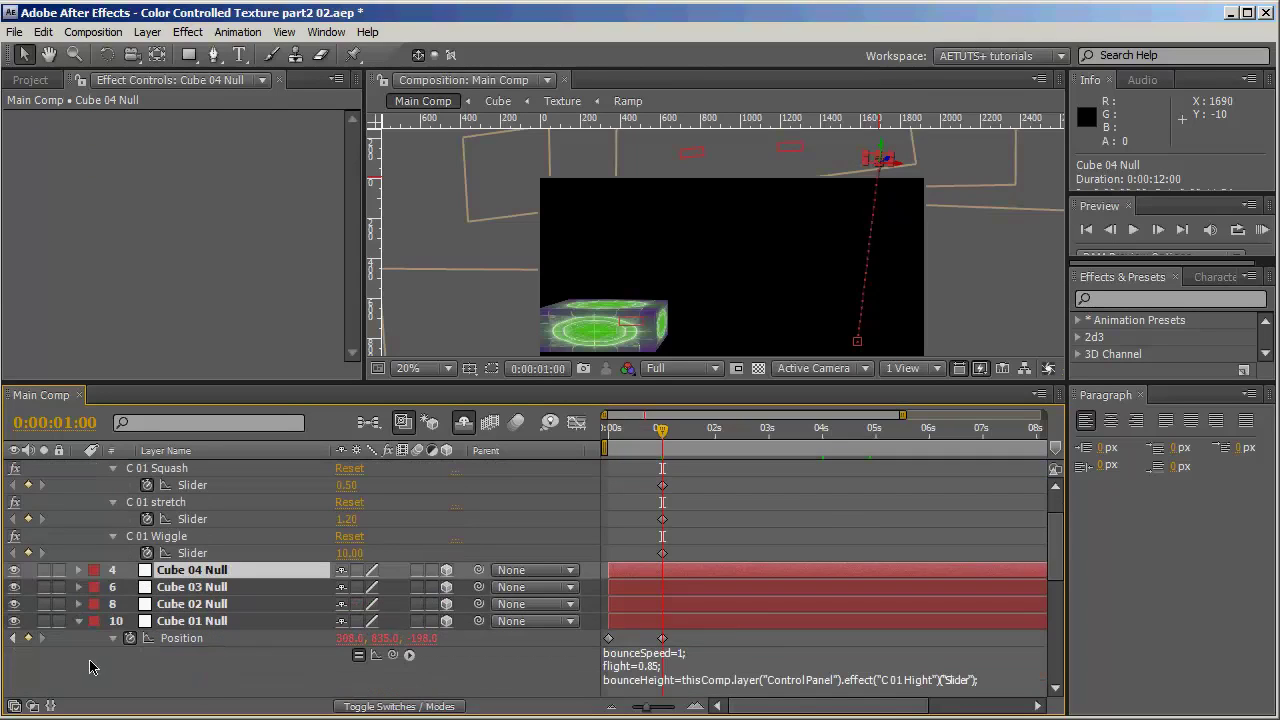
- Reveal only the Position property of Cube 01 Null
click(186, 627)
key(u)
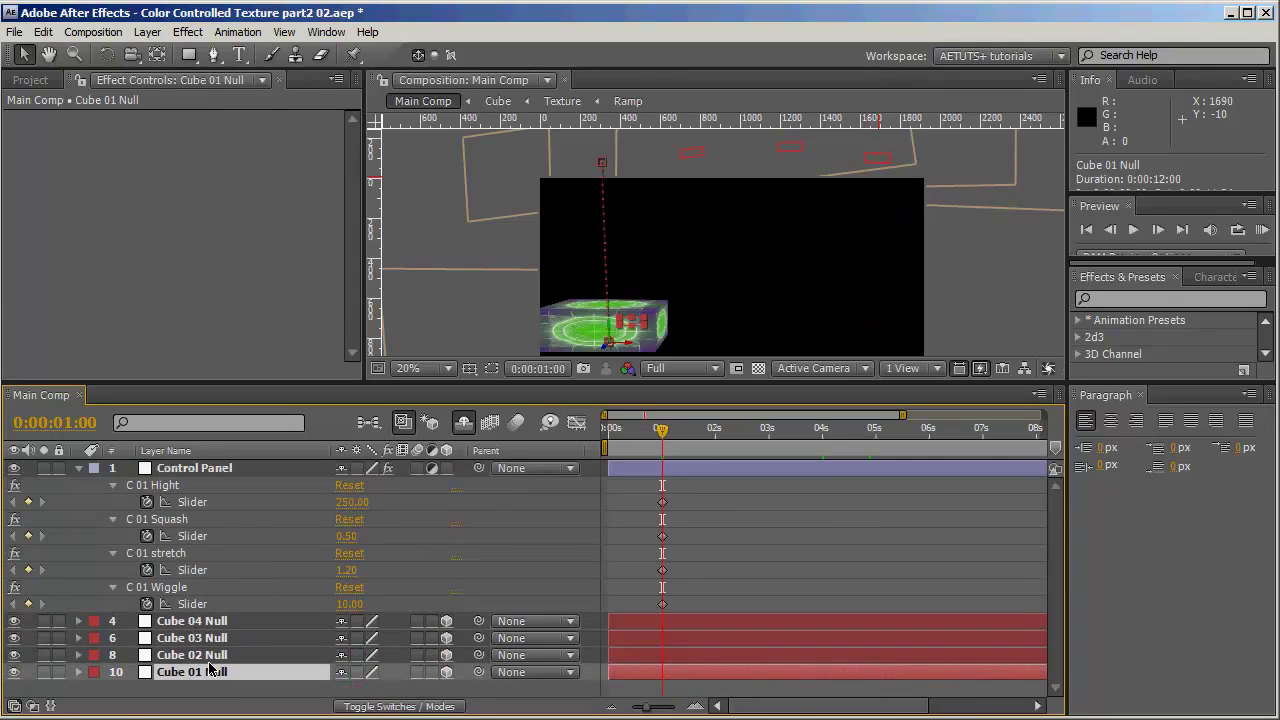
key(p)
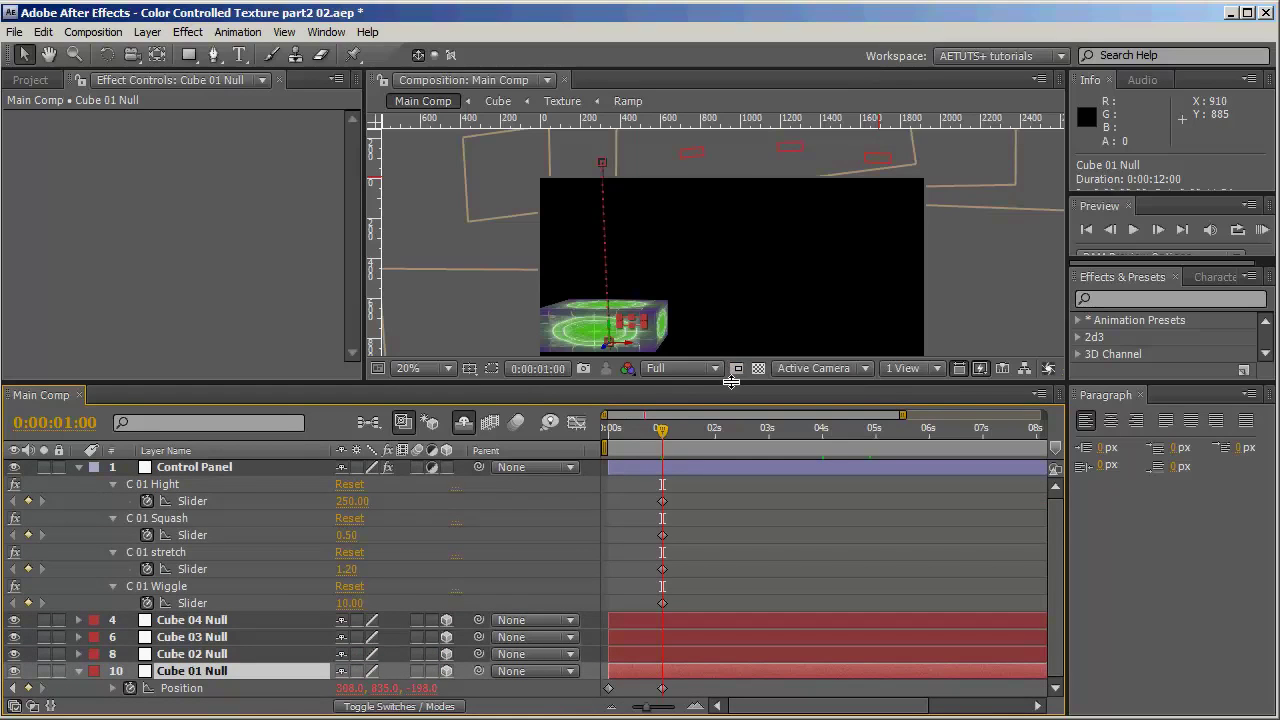
- Enlarge the timeline area and fit the whole composition in its smaller viewer, leaving no layer selected
drag(731, 381, 738, 205)
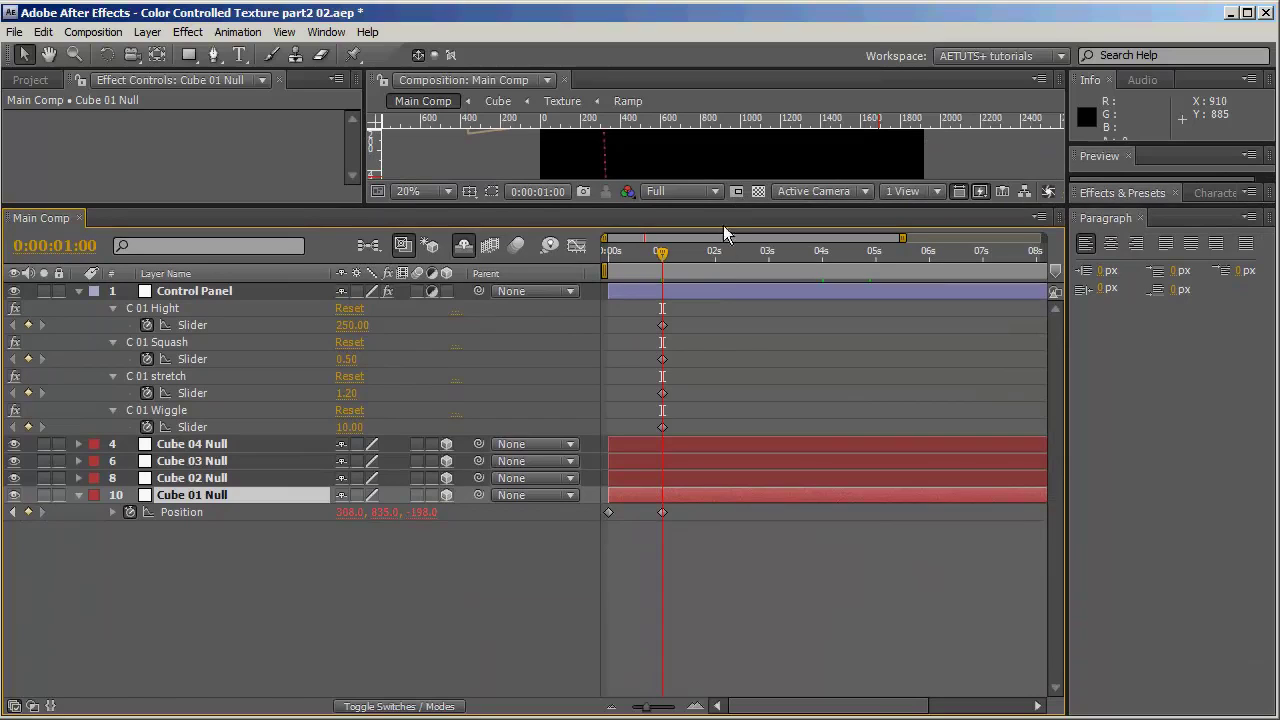
drag(718, 203, 718, 327)
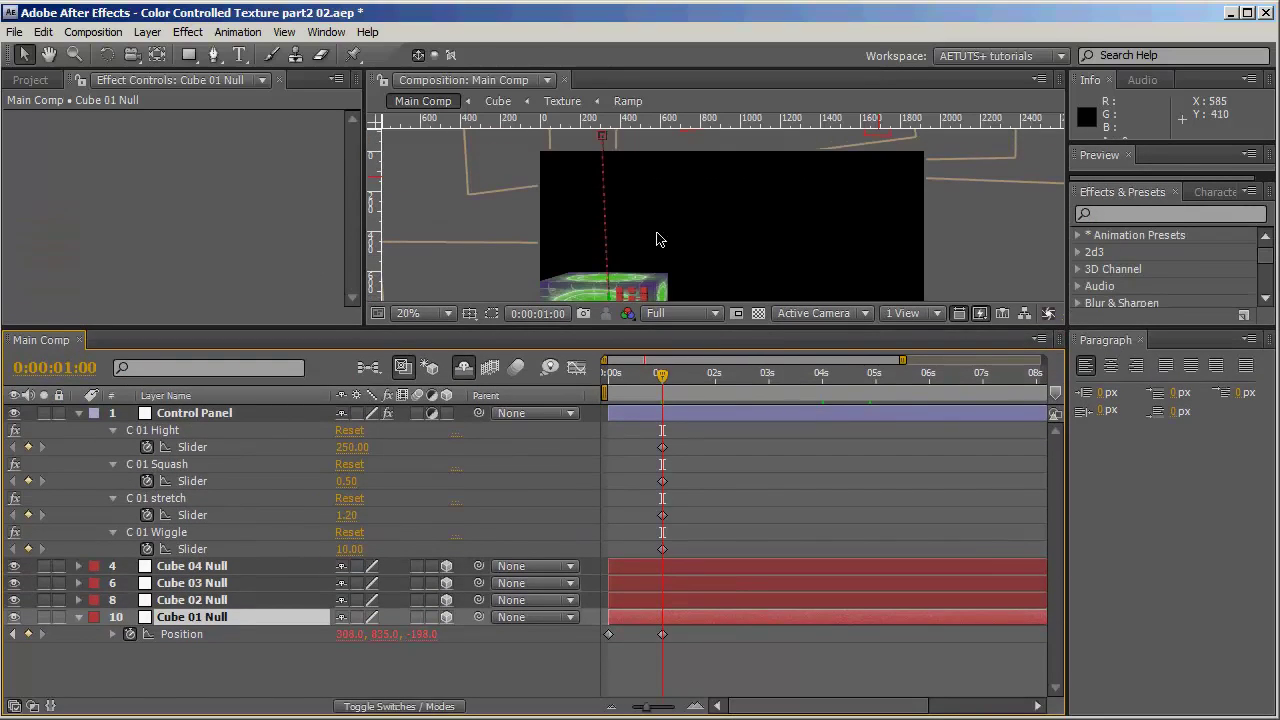
click(414, 313)
click(470, 334)
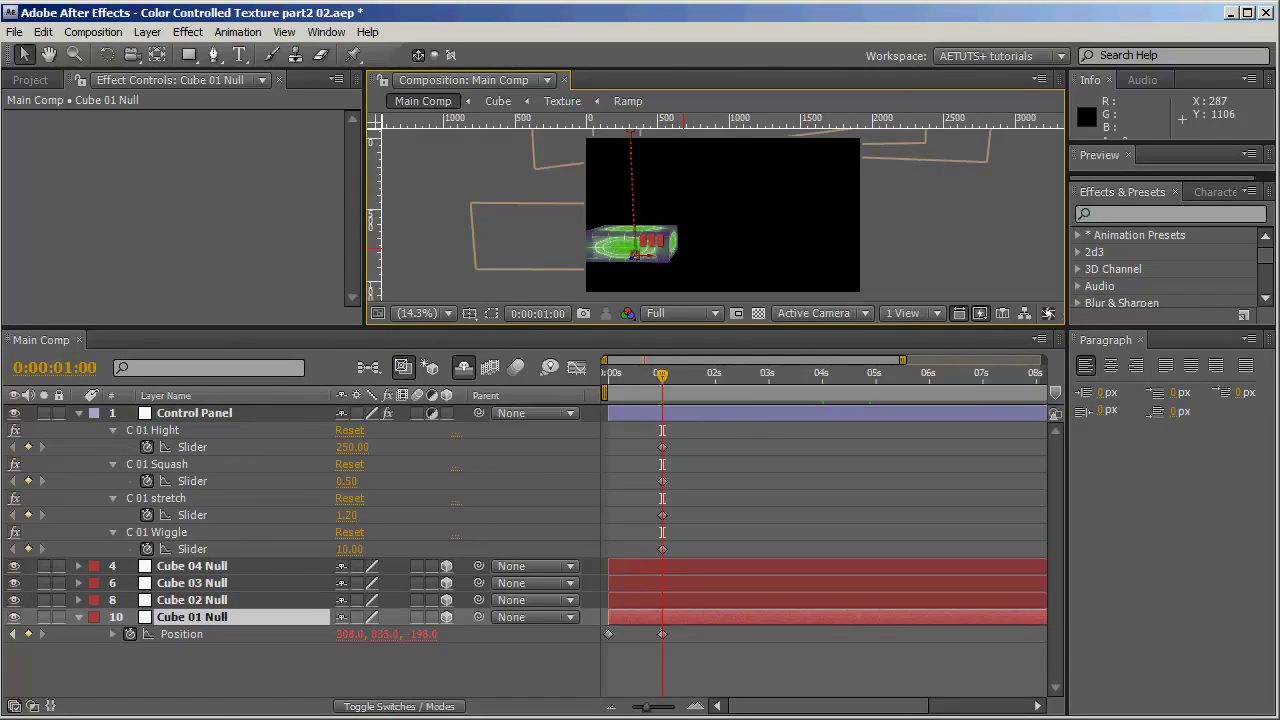
click(223, 695)
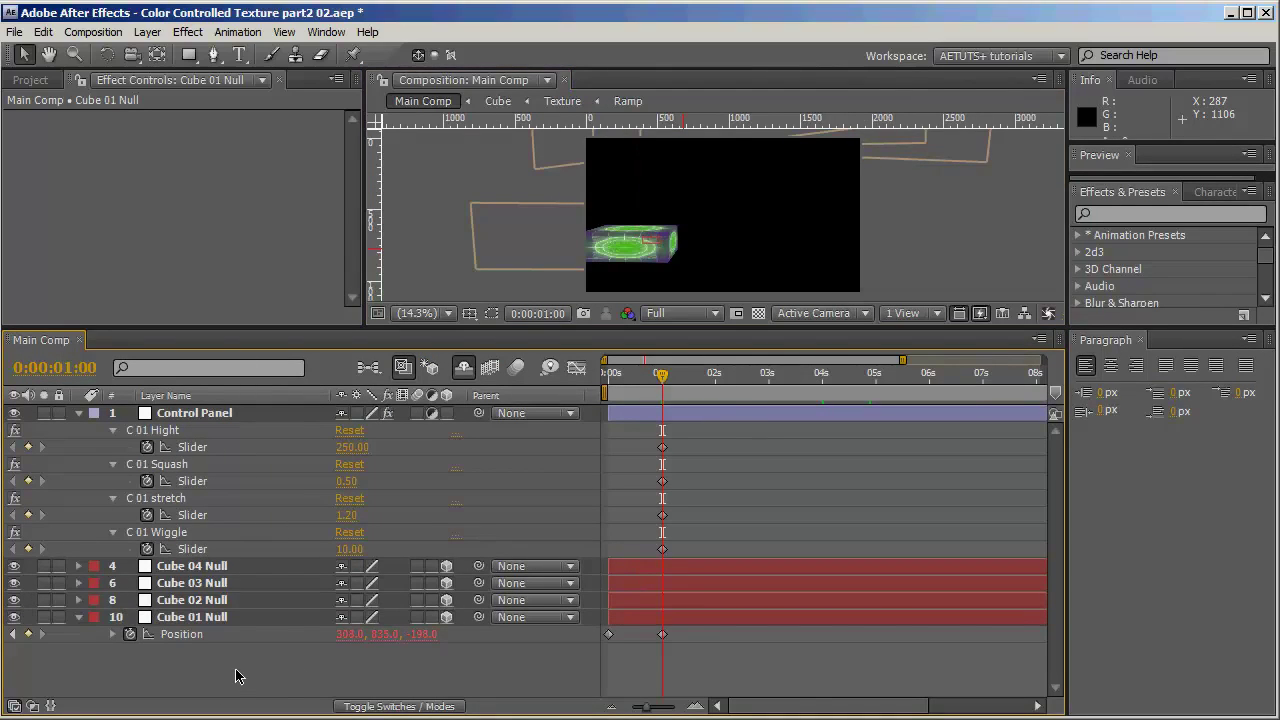
- Add a C 01 Hight slider keyframe with the value 0 at 0:00:04:00
click(820, 378)
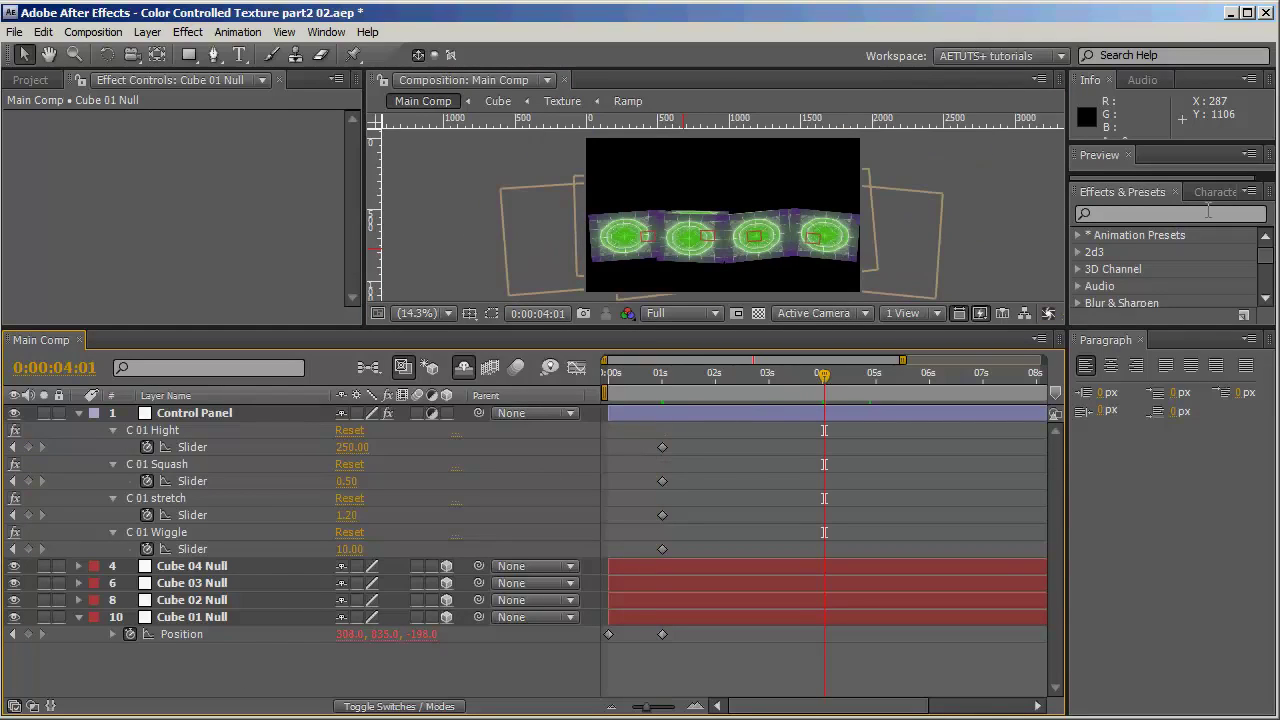
drag(1170, 175, 1172, 228)
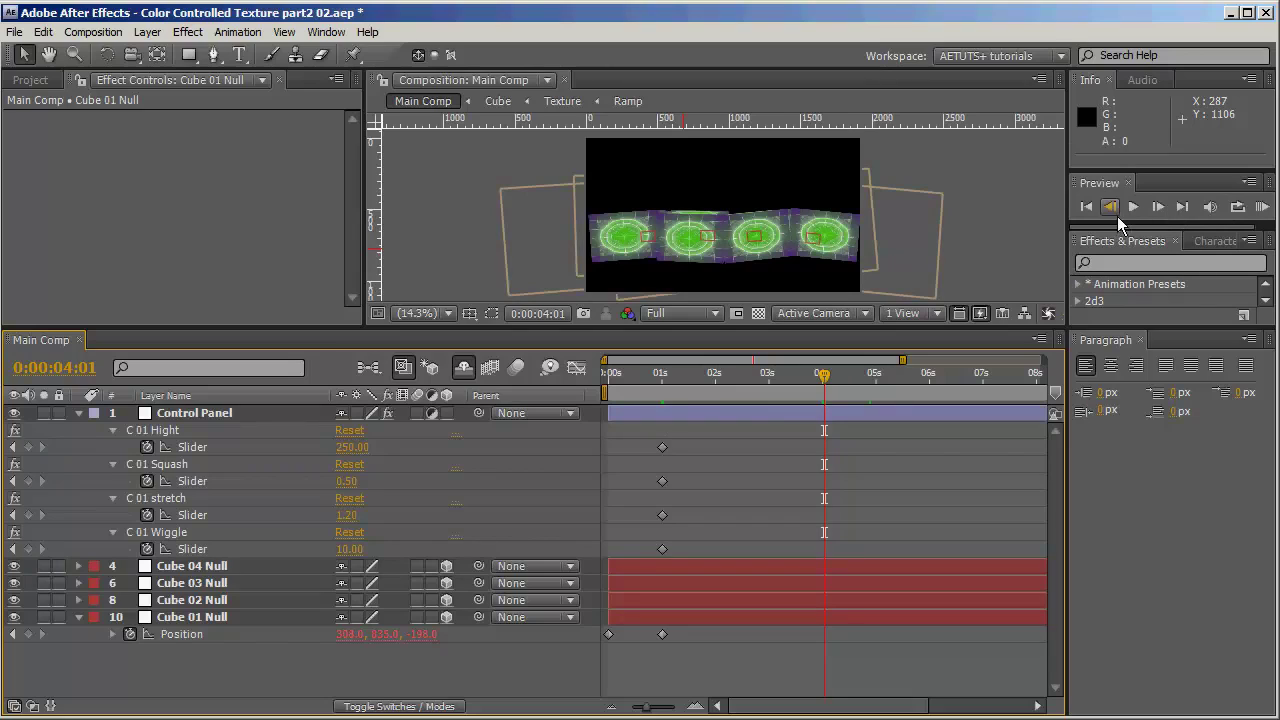
click(1110, 207)
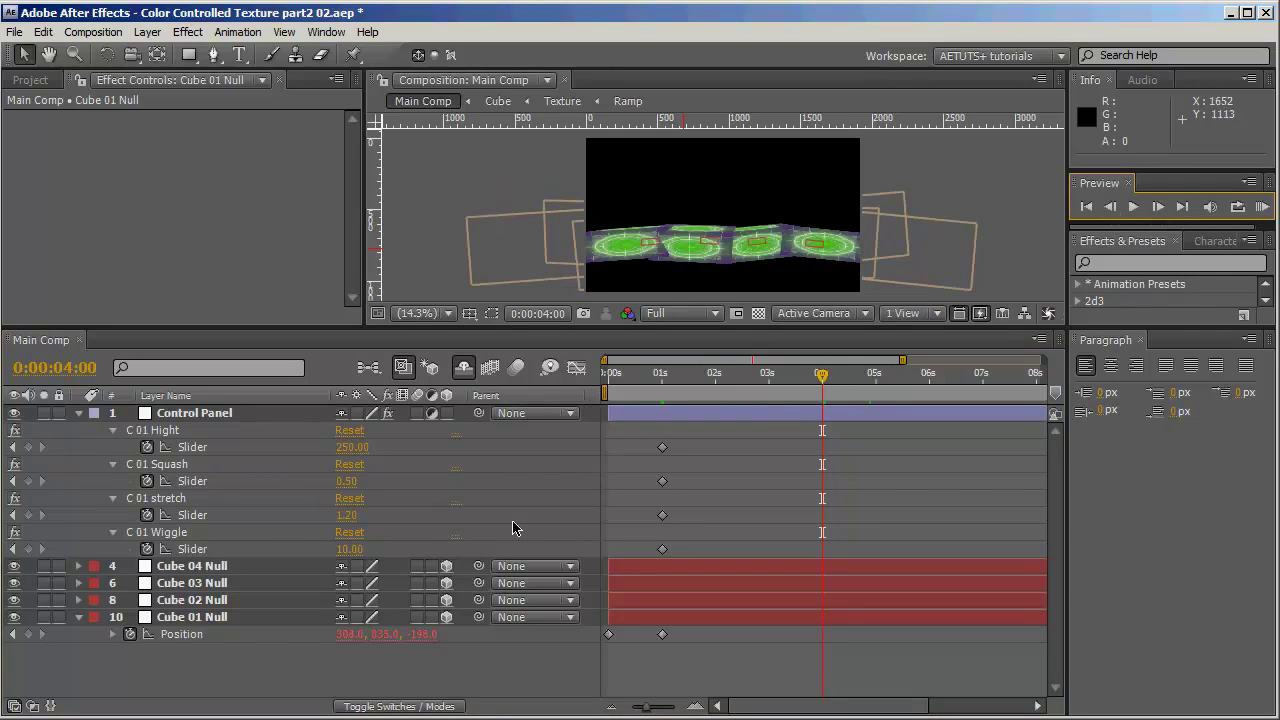
click(29, 448)
click(353, 447)
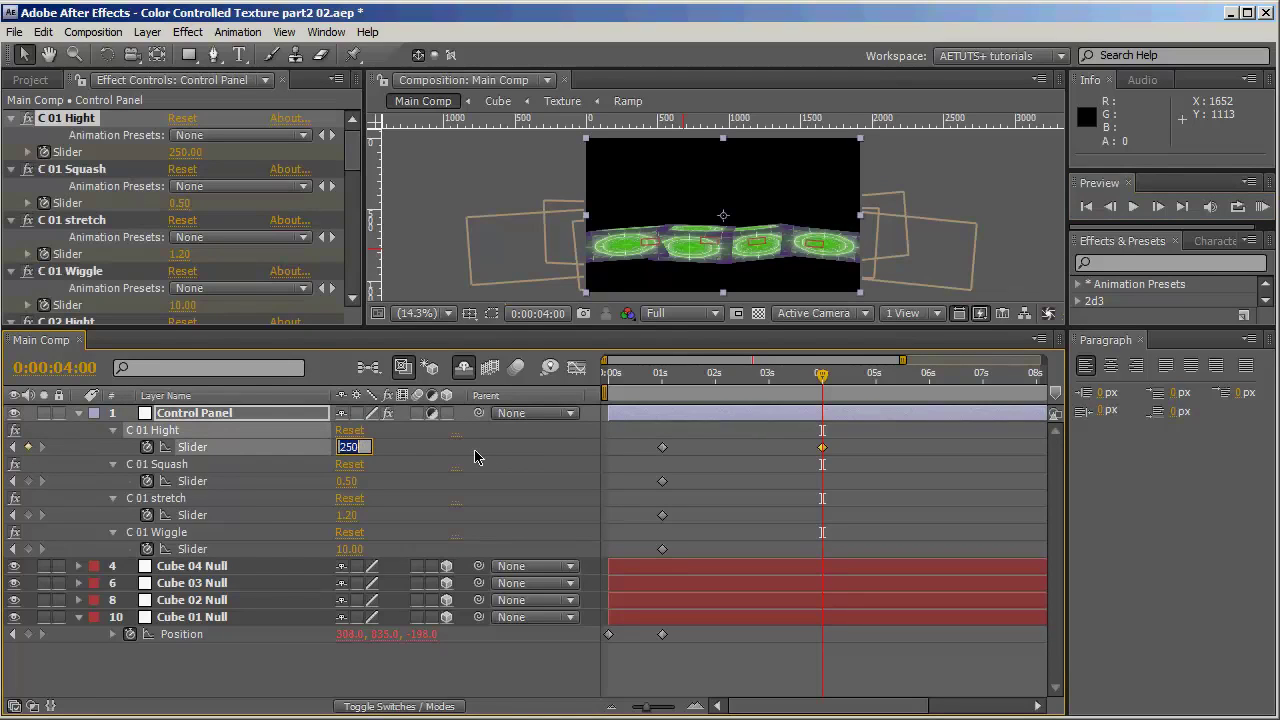
text(0)
key(Return)
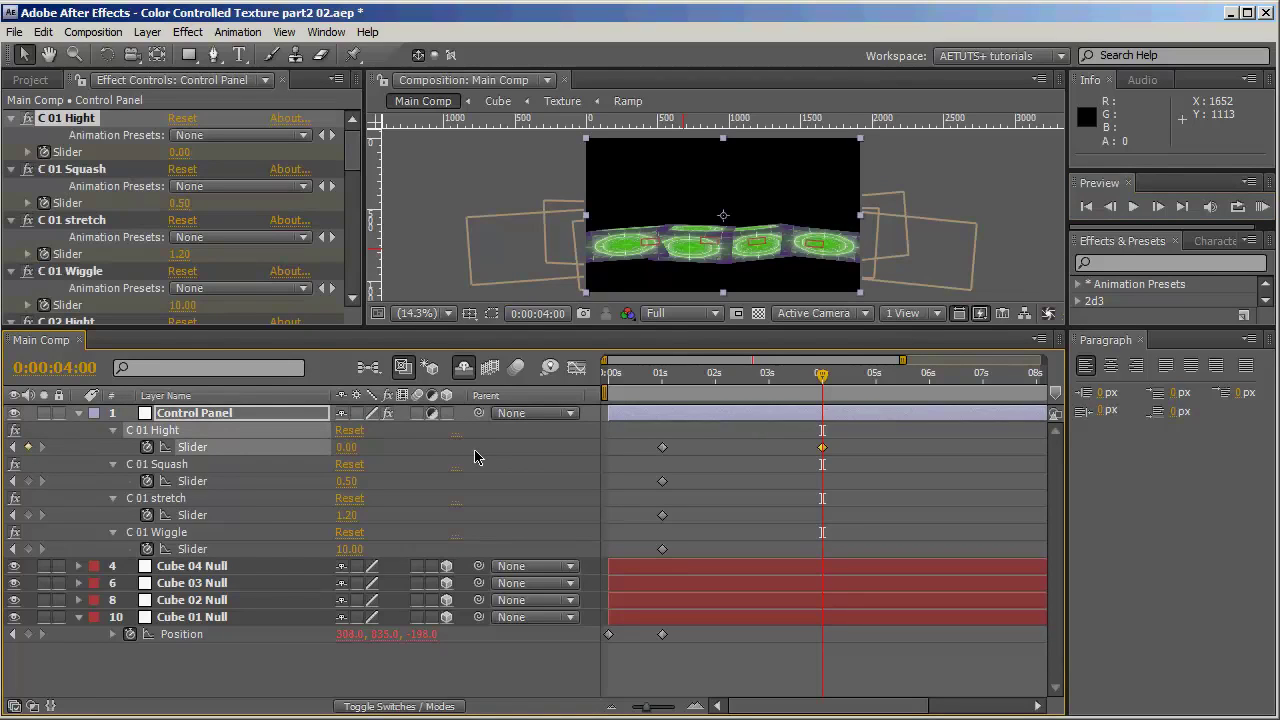
- Keyframe C 01 Squash at 1, stretch at 1 and Wiggle at 0 at 0:00:04:00, and scrub the animation to 0:00:04:16
click(352, 482)
key(Return)
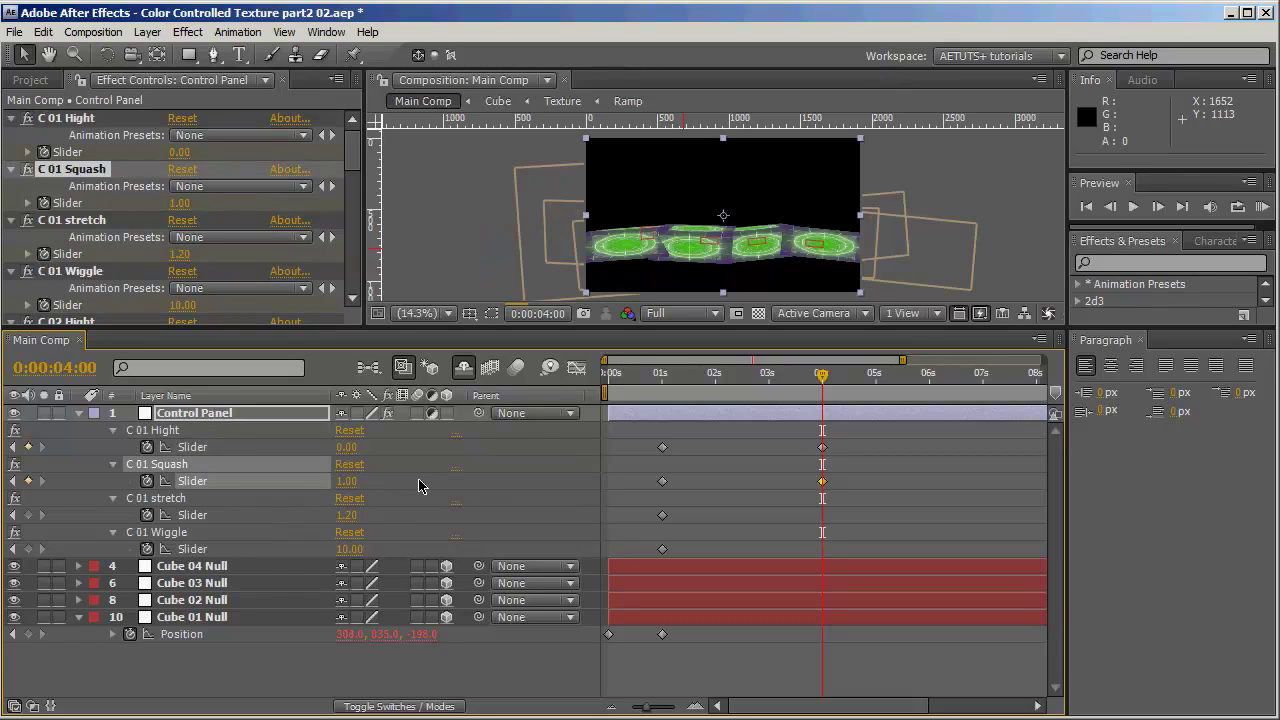
click(347, 515)
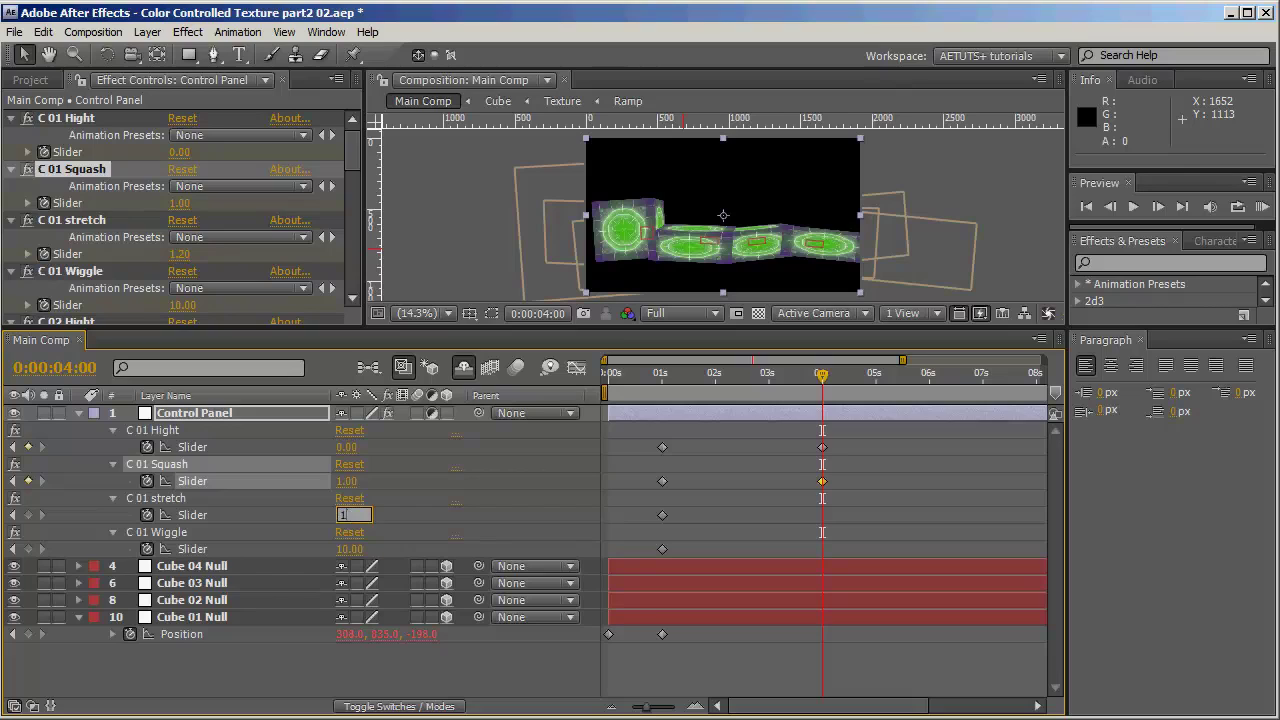
key(Return)
click(347, 549)
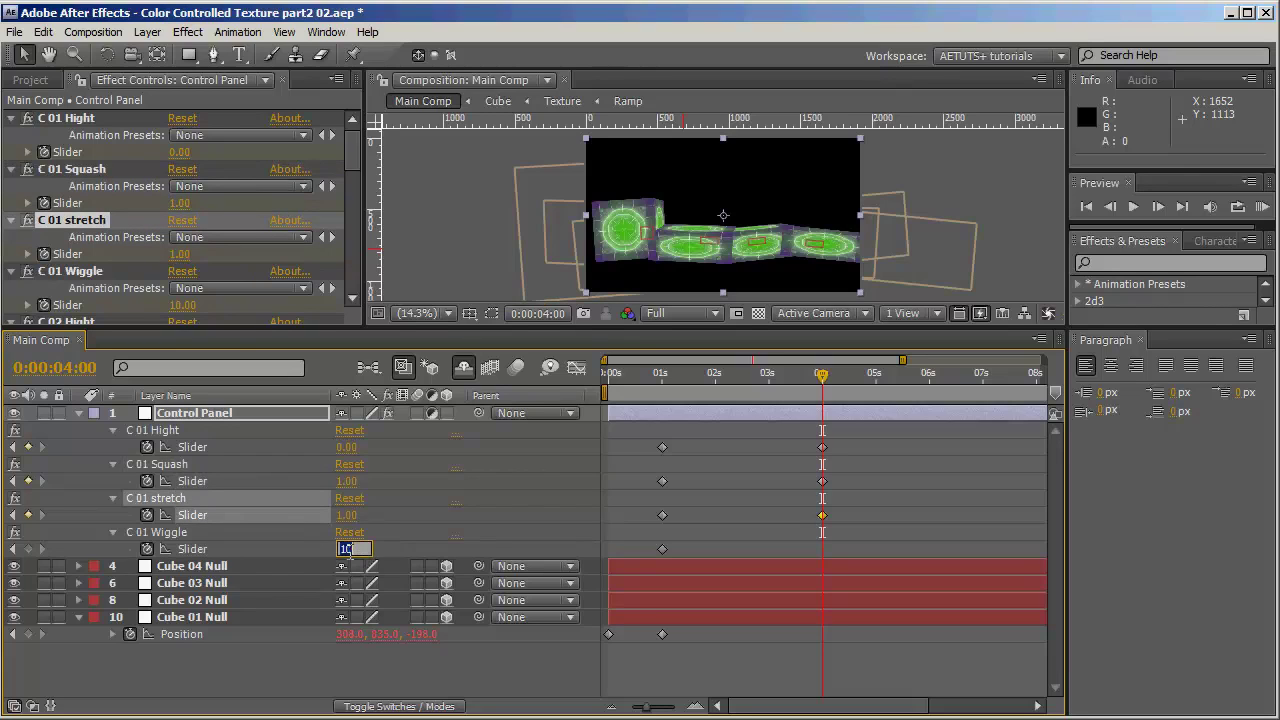
key(Return)
click(657, 418)
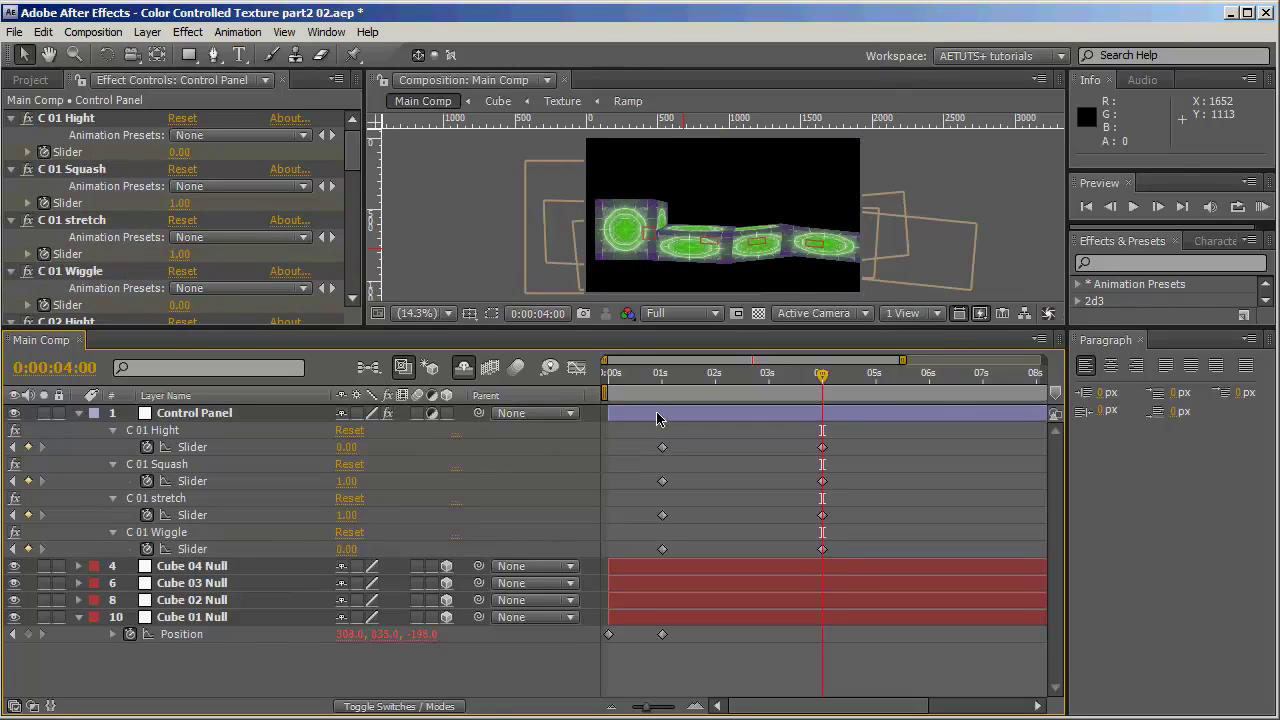
drag(631, 394, 856, 401)
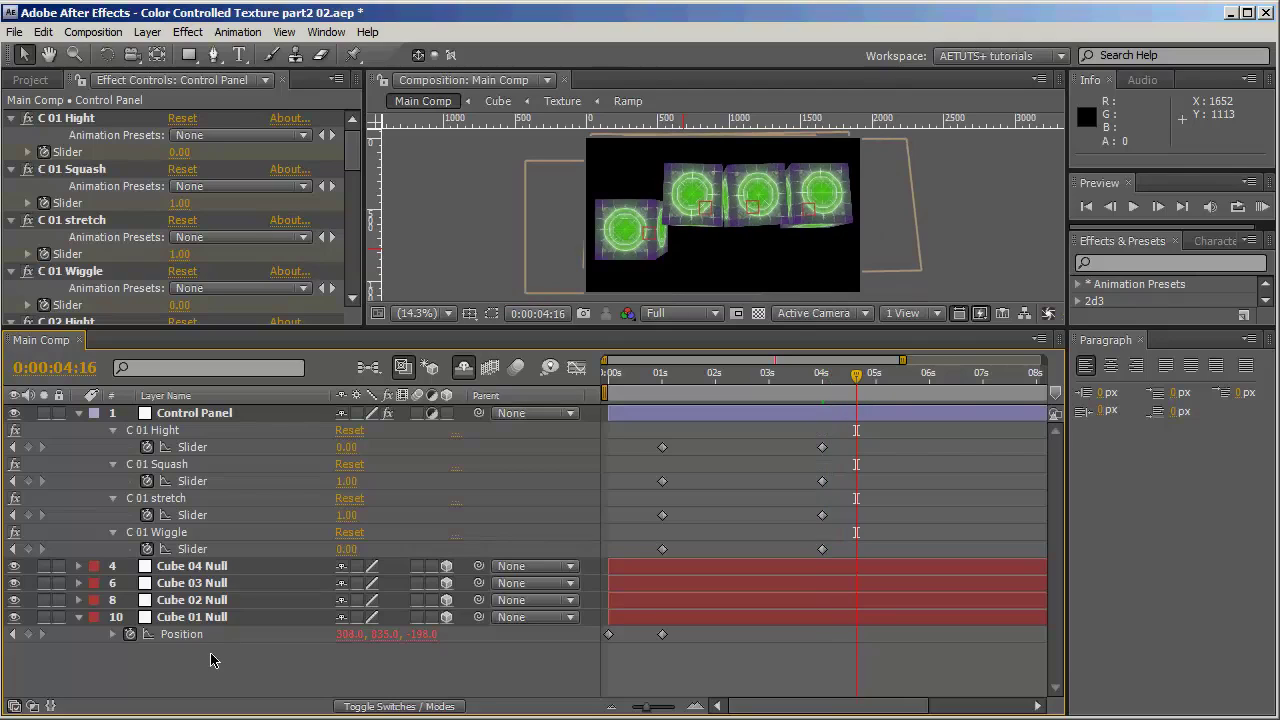
click(80, 600)
click(198, 420)
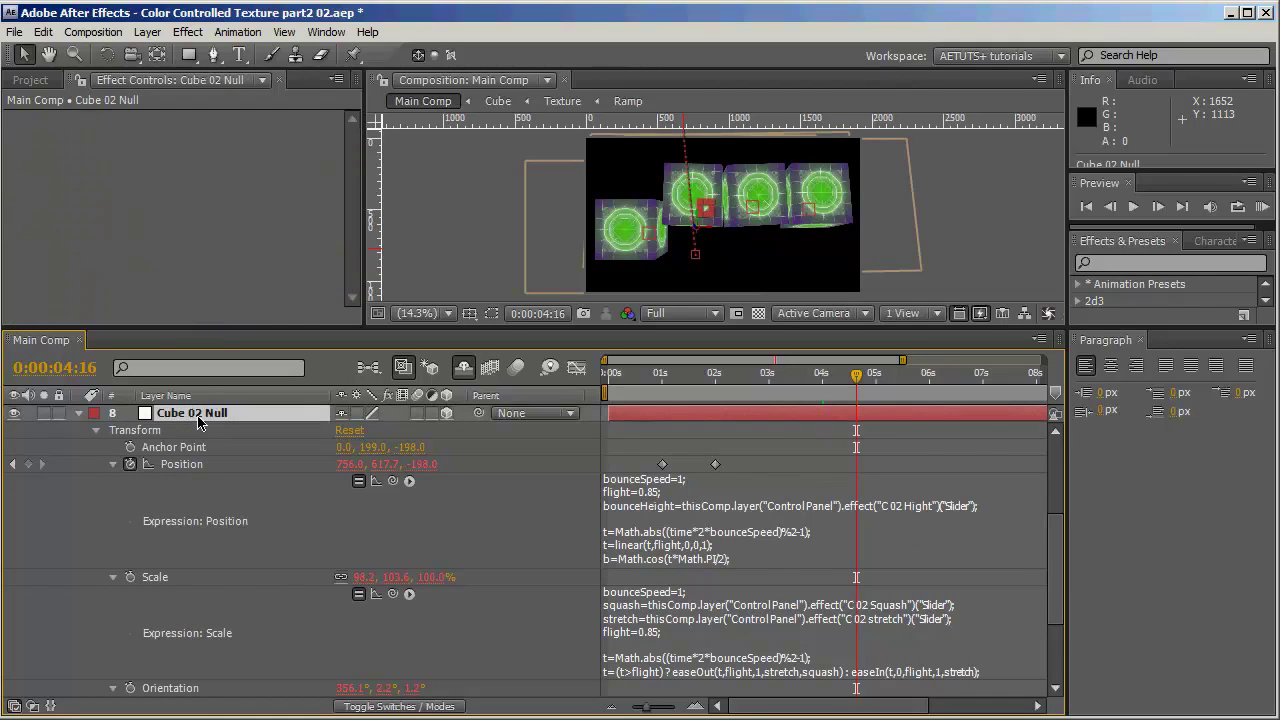
scroll(198, 420, down, 1)
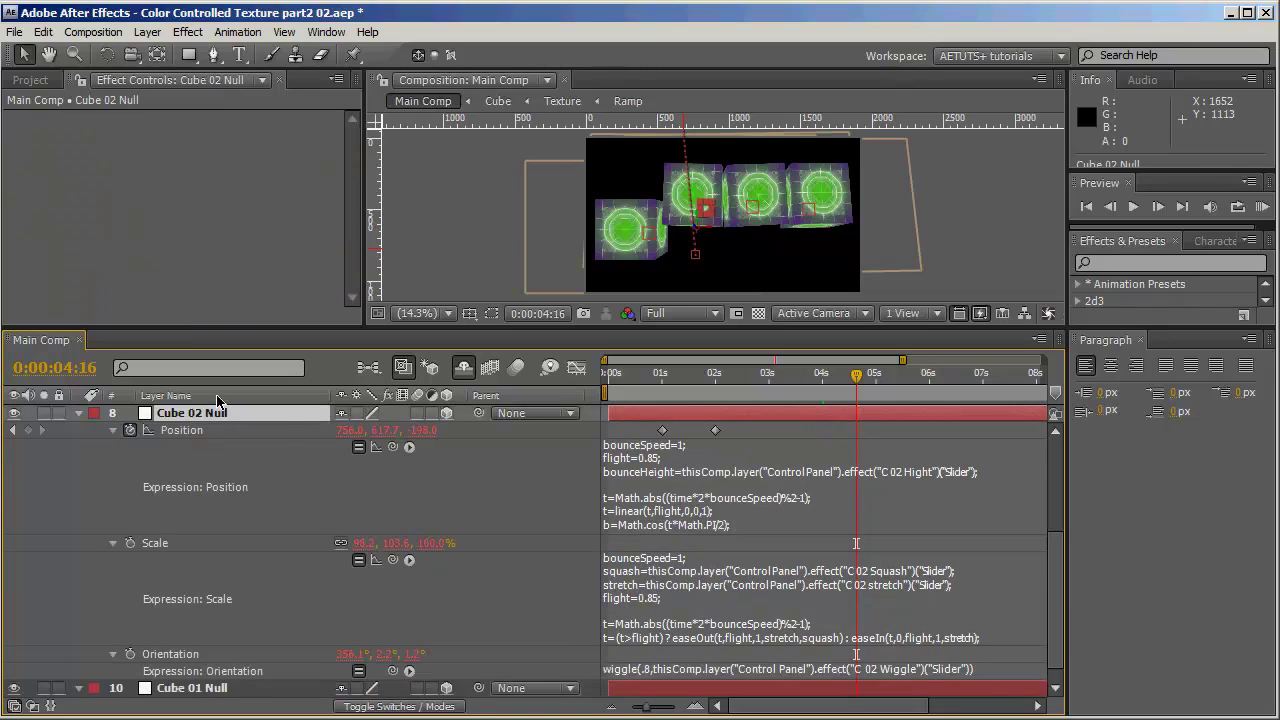
key(u)
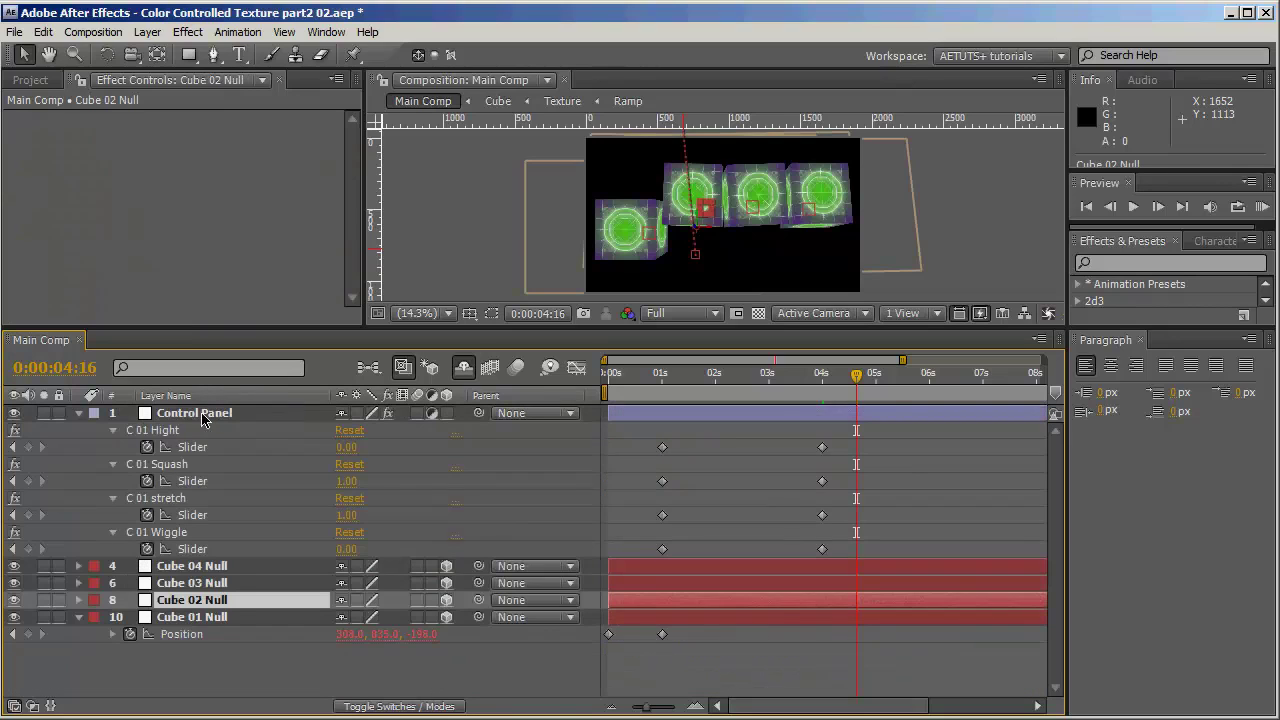
- Reveal only Cube 02 Null's Position property and go back to its previous keyframe
click(79, 601)
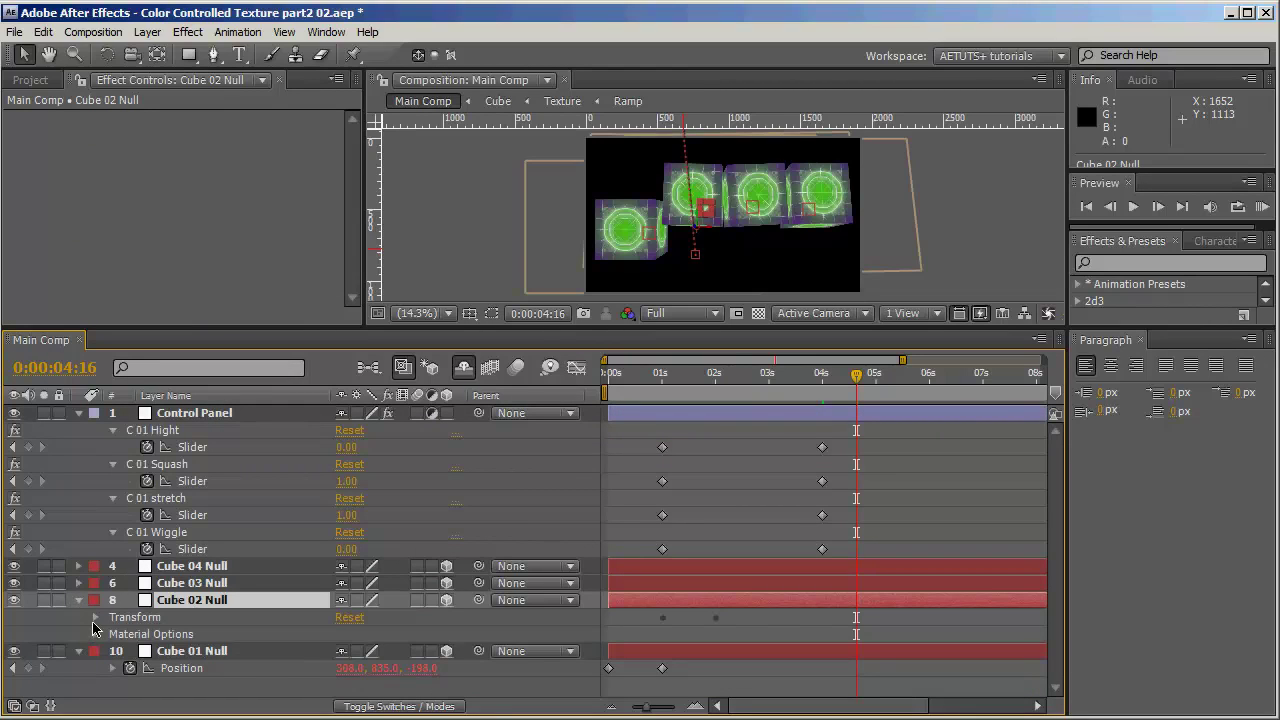
click(95, 619)
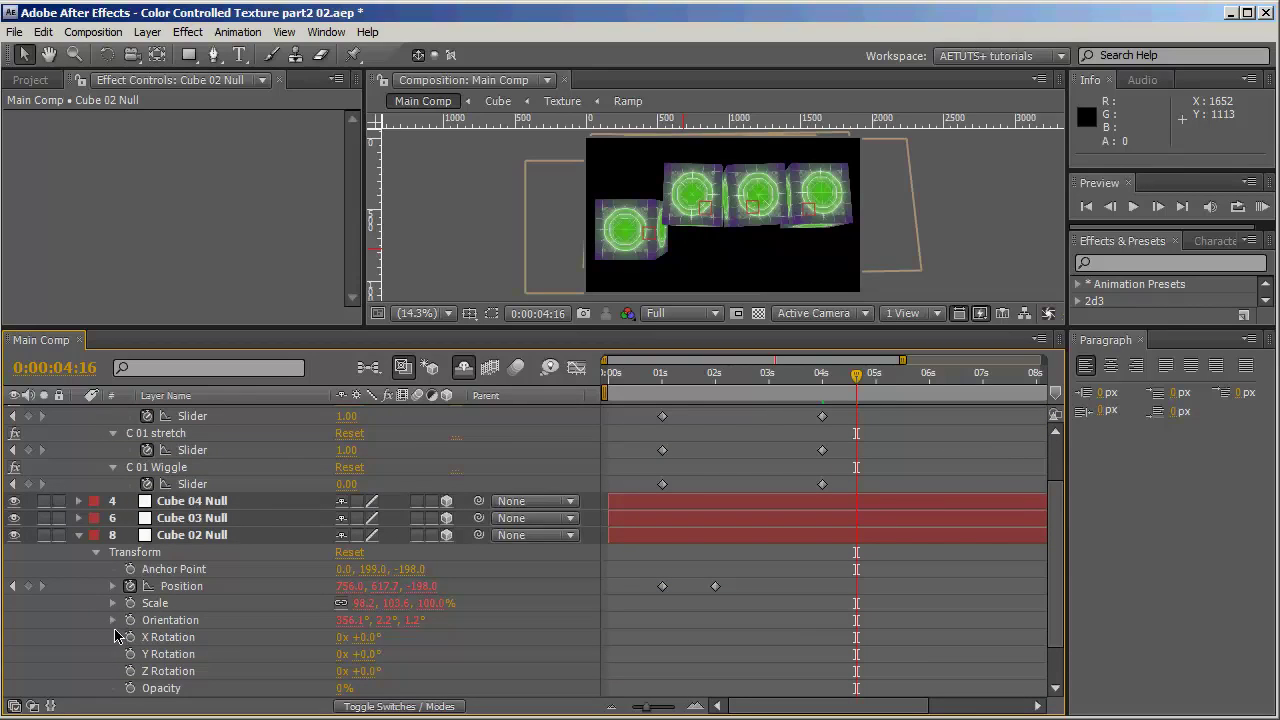
scroll(316, 598, down, 1)
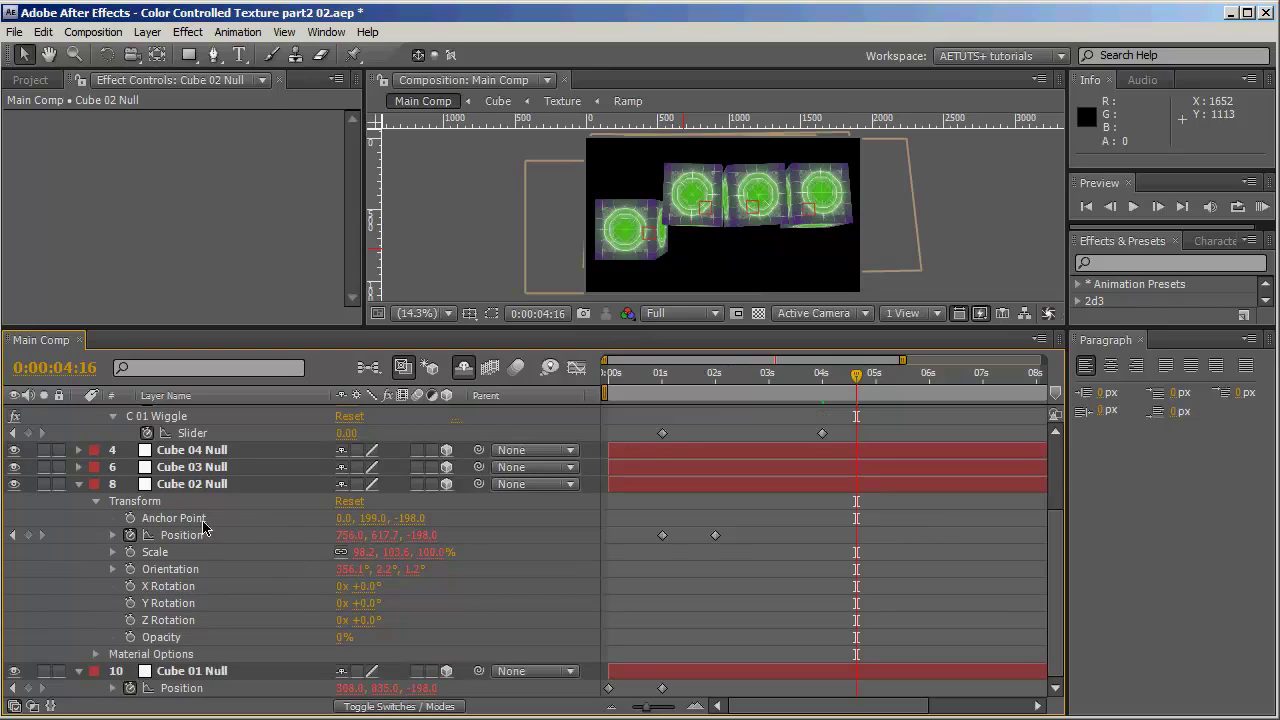
click(204, 485)
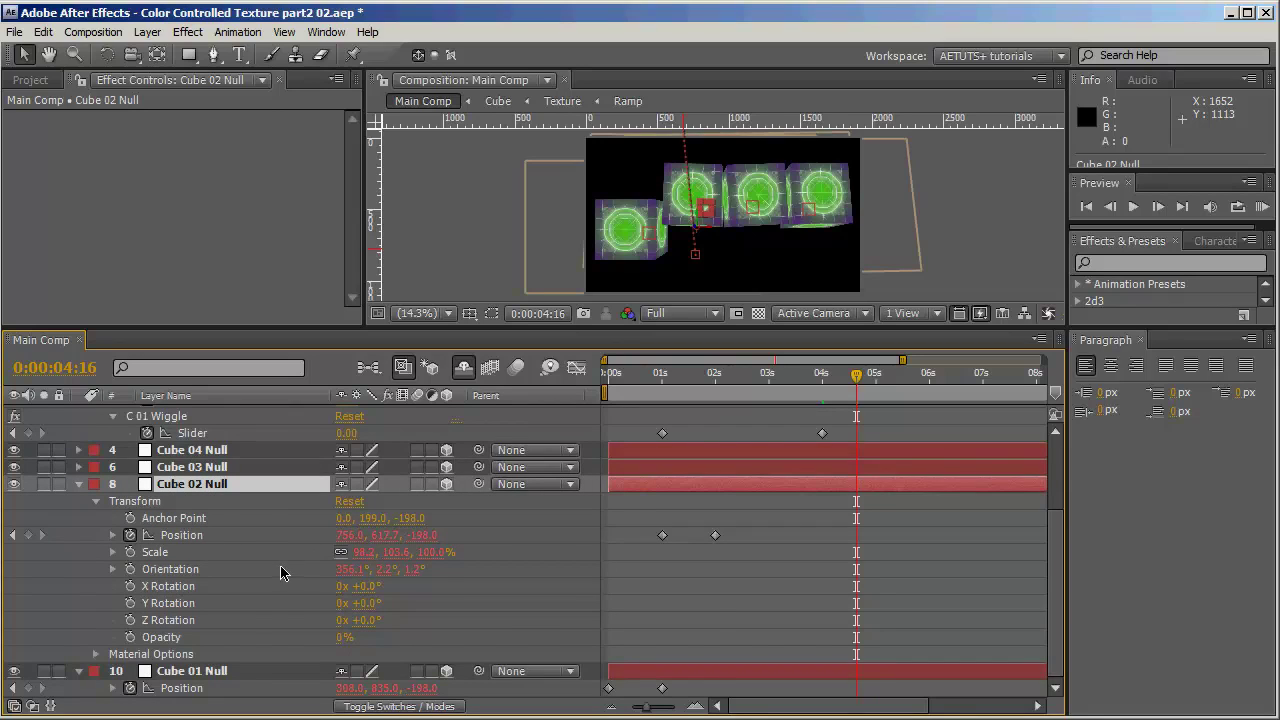
key(p)
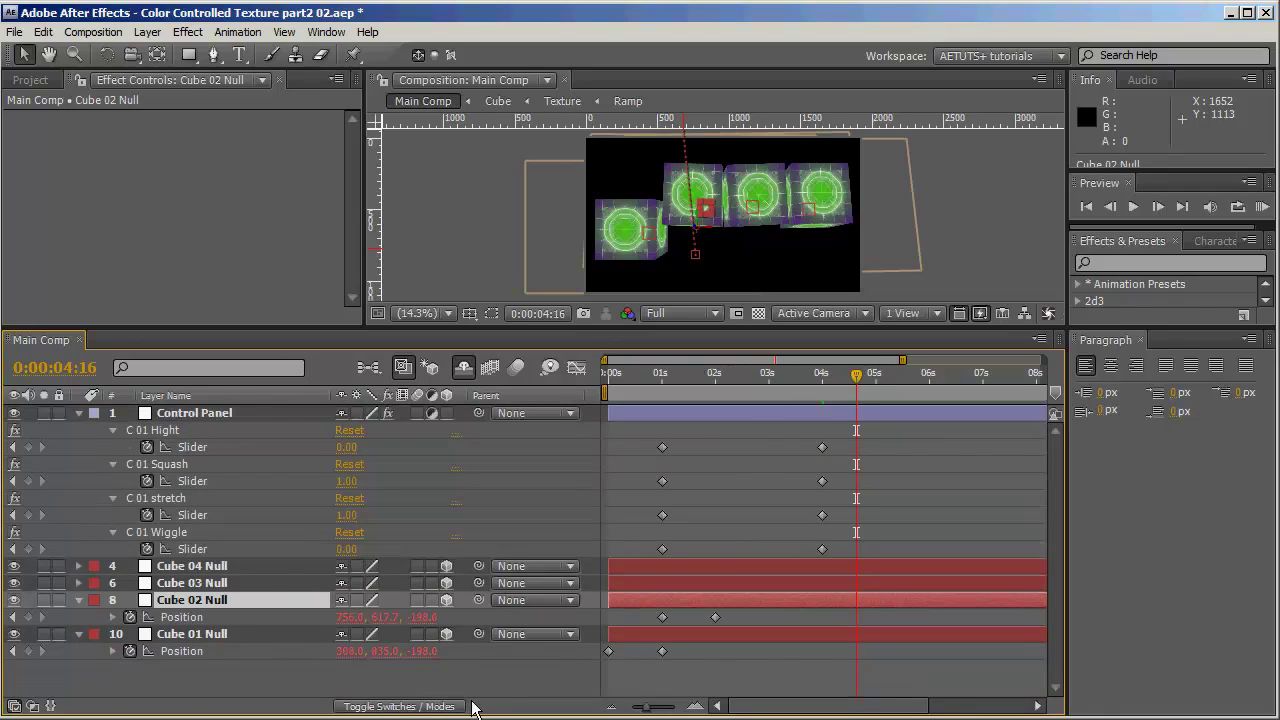
click(13, 617)
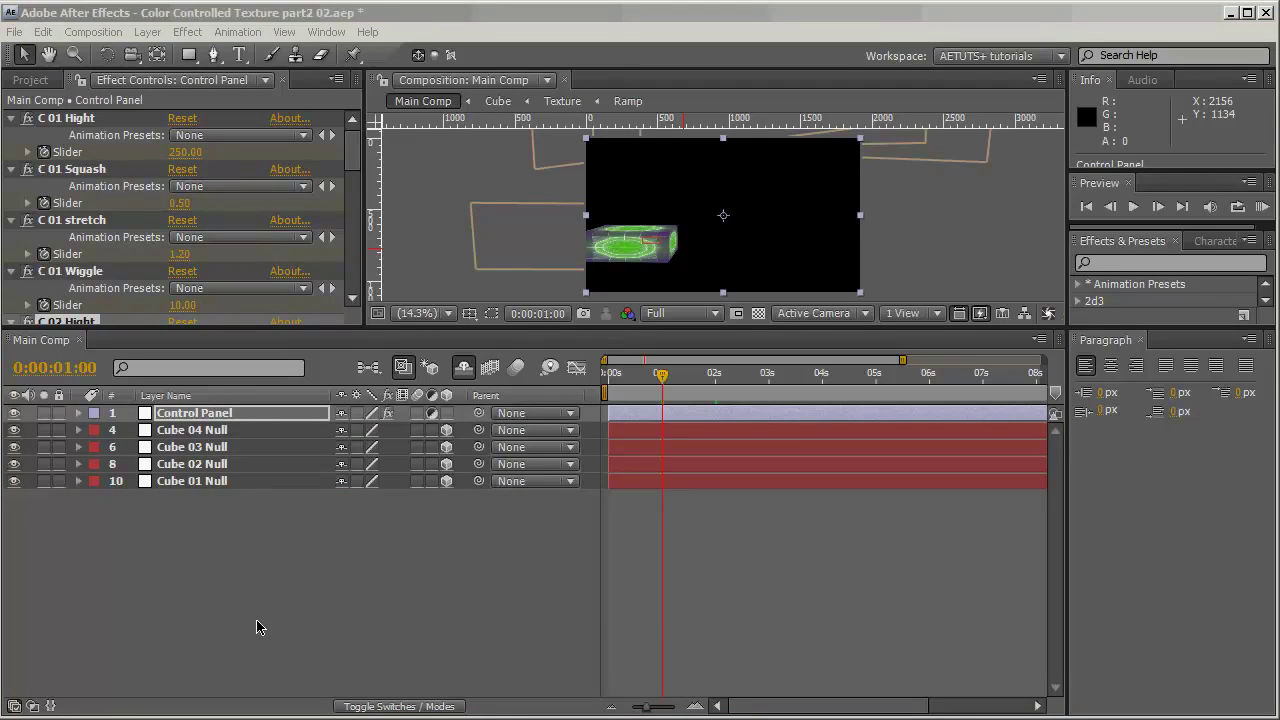
- List the Control Panel's effects, expand the four C 01 sliders and copy all their keyframes at 0:00:01:00 and 0:00:04:00
click(220, 418)
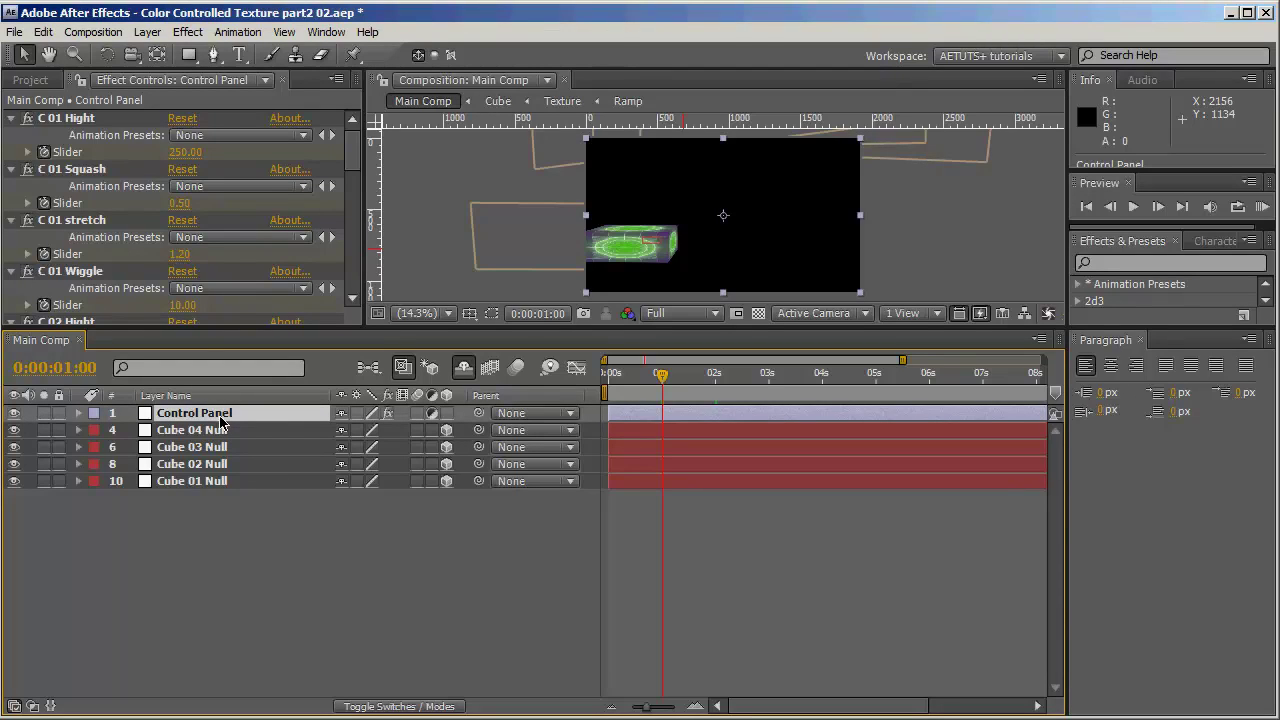
key(e)
click(165, 432)
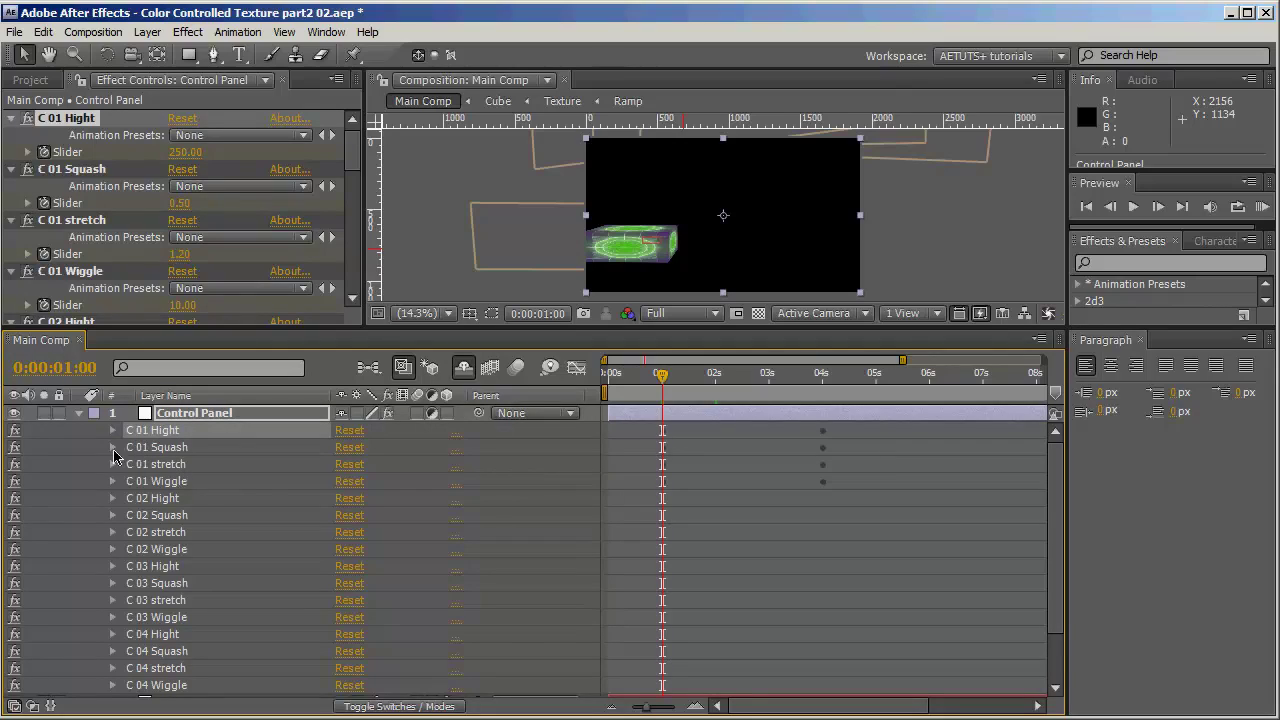
shift+click(172, 480)
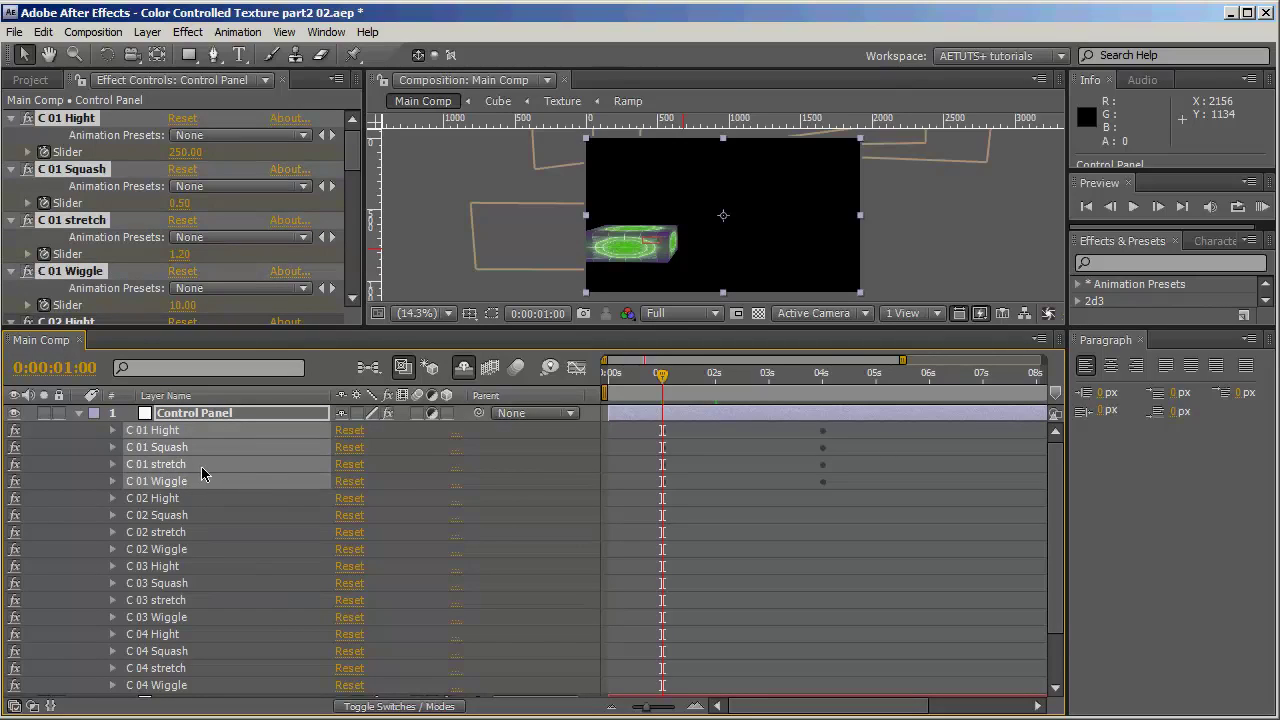
click(114, 431)
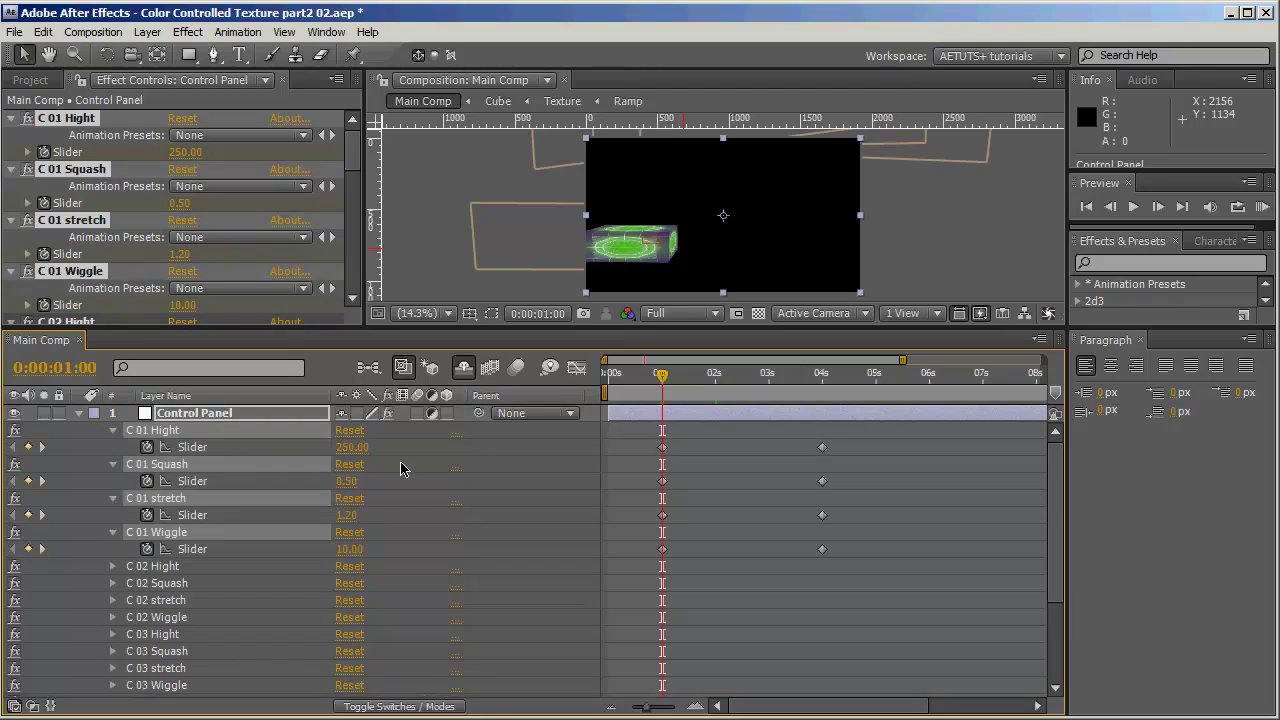
drag(650, 440, 858, 556)
key(ctrl+c)
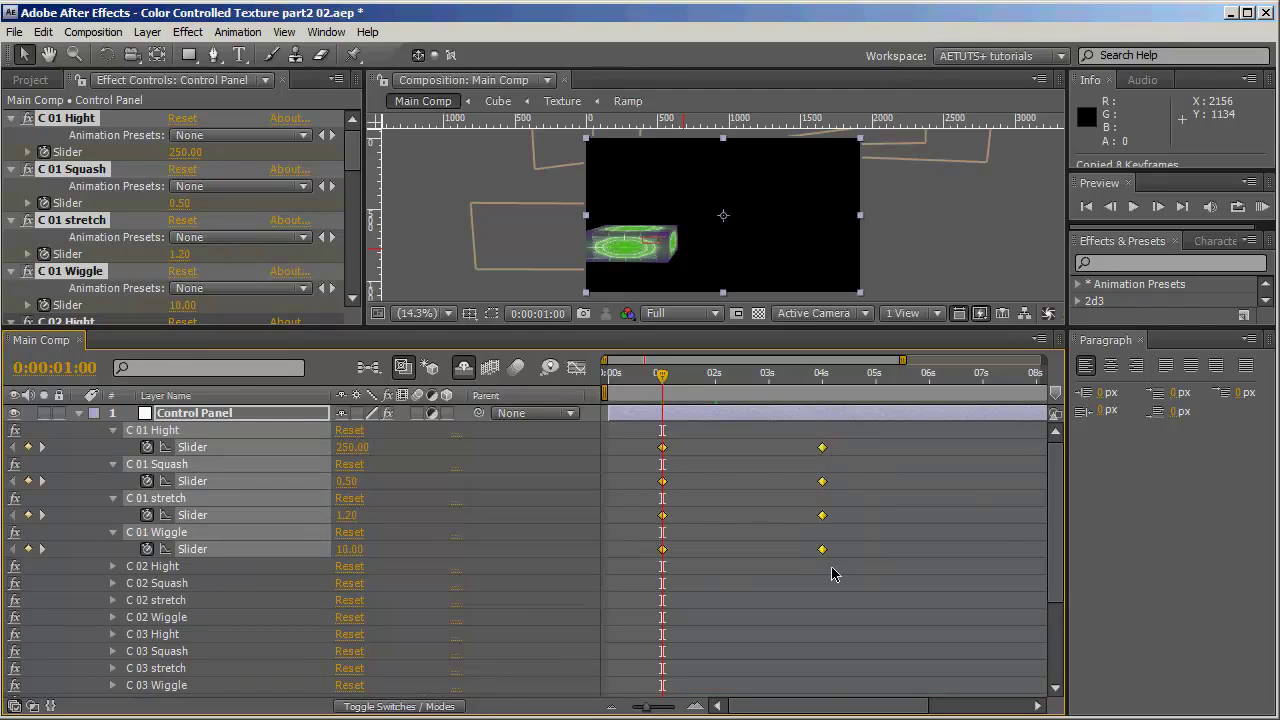
- Collapse the C 01 effects and paste the copied slider keyframes onto the four C 02 effects at 0:00:01:00
click(128, 431)
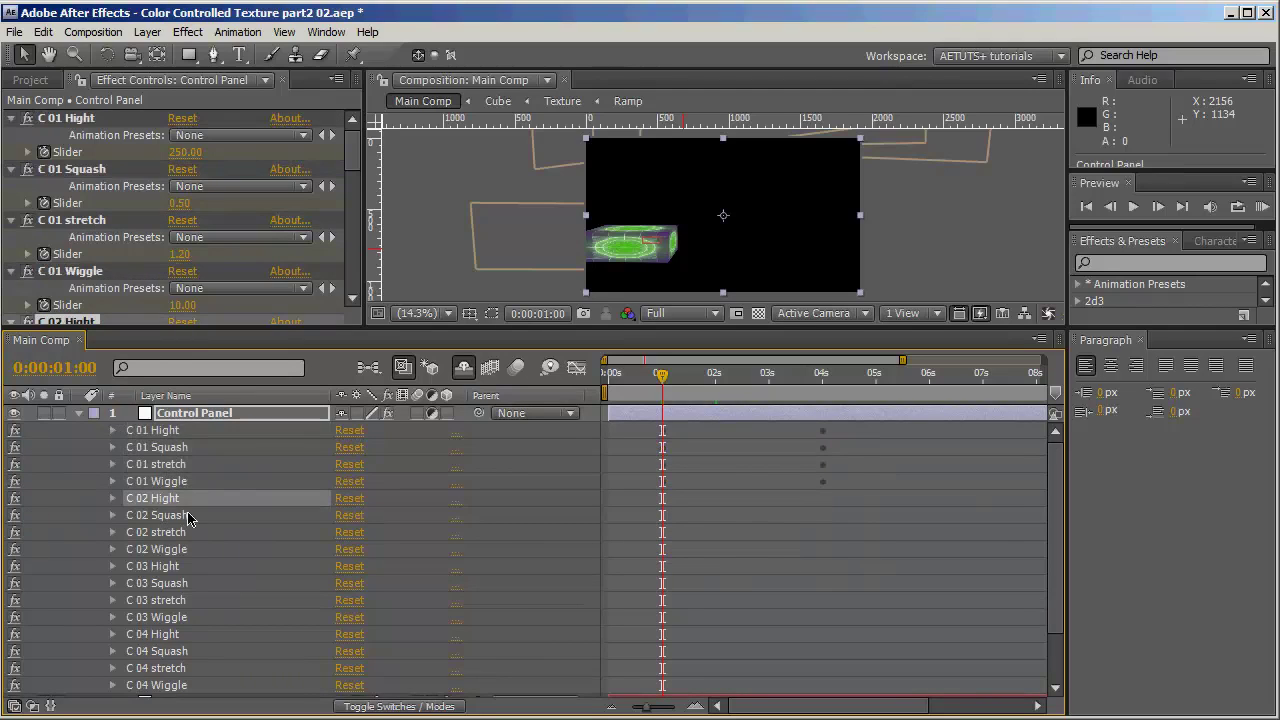
scroll(190, 520, down, 2)
shift+click(183, 621)
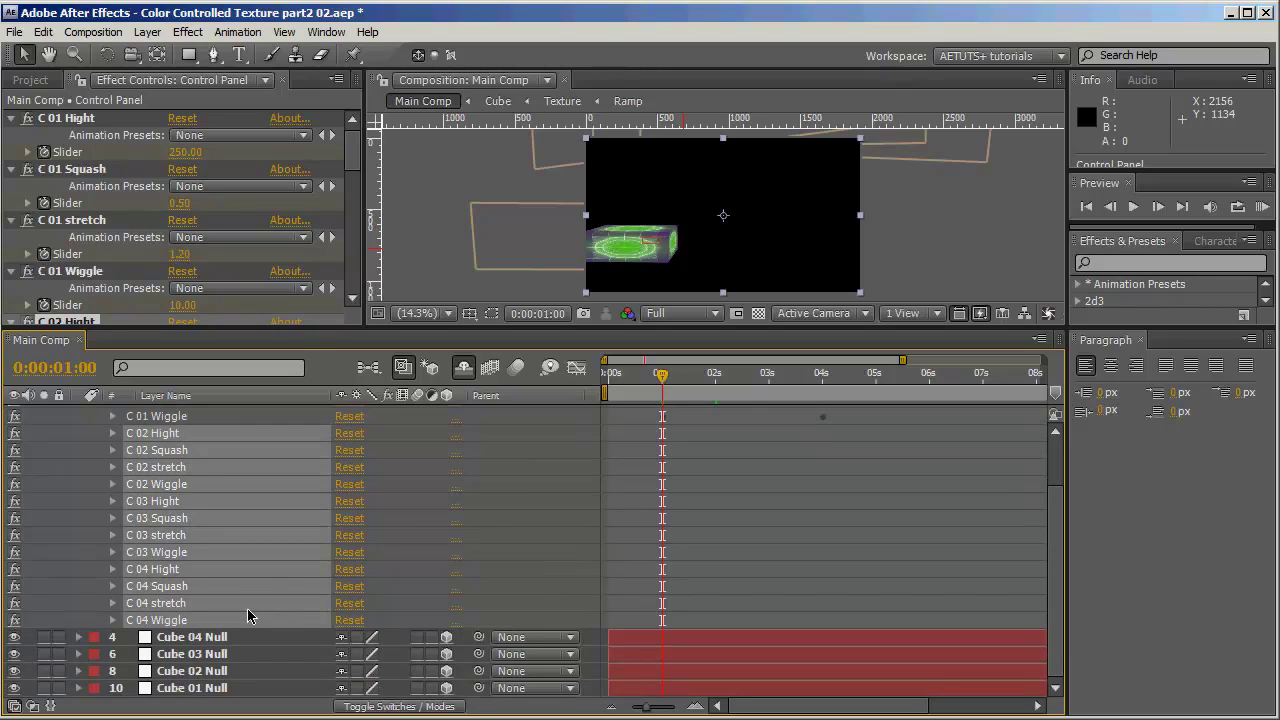
key(ctrl+v)
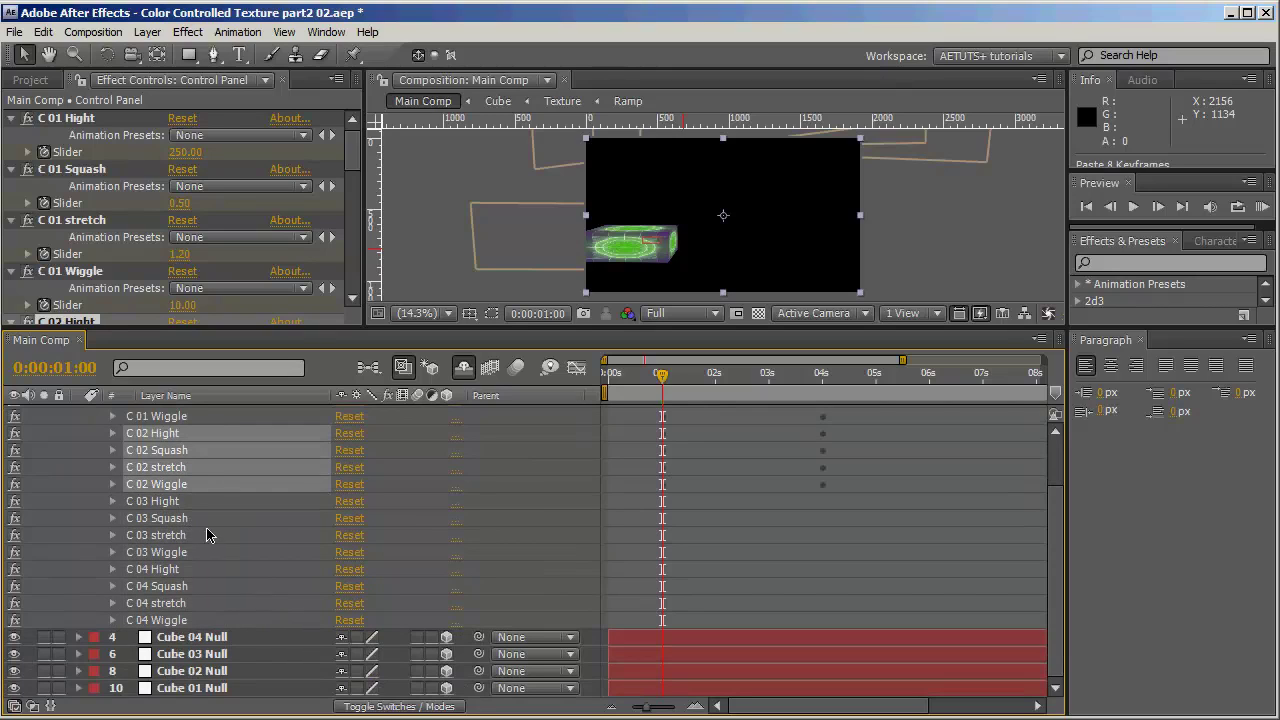
- Paste the same slider keyframes at 0:00:01:00 onto the C 03 effects and onto the C 04 effects
click(182, 503)
shift+click(164, 622)
key(ctrl+v)
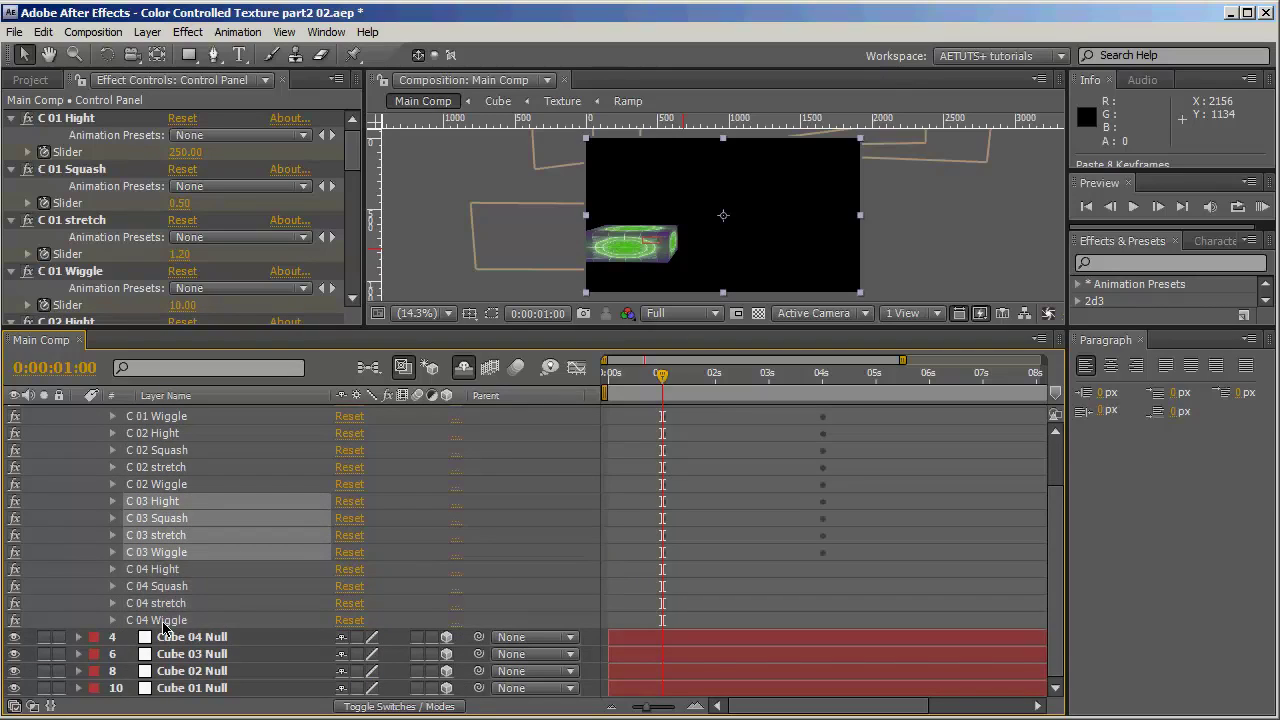
click(165, 570)
shift+click(160, 621)
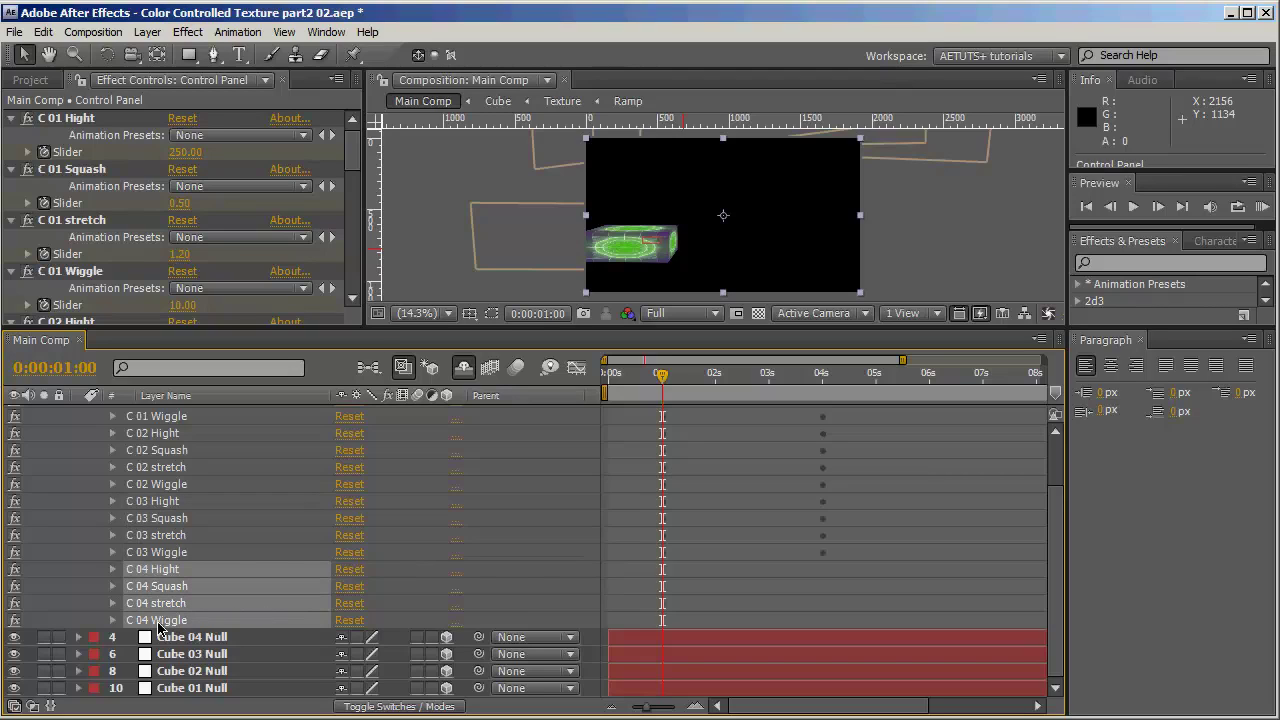
key(ctrl+v)
scroll(770, 533, down, 1)
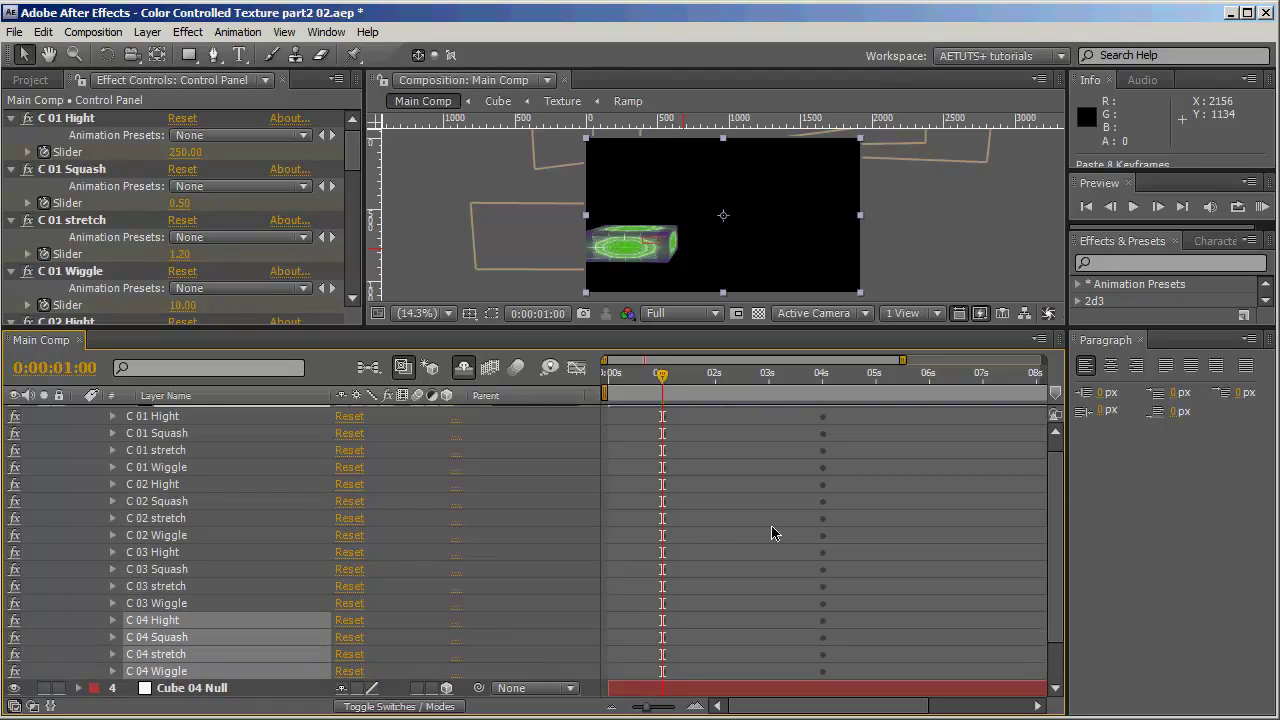
- Scrub the animation to 0:00:03:11 and check the slider keyframes across the Control Panel's effects
drag(662, 378, 792, 392)
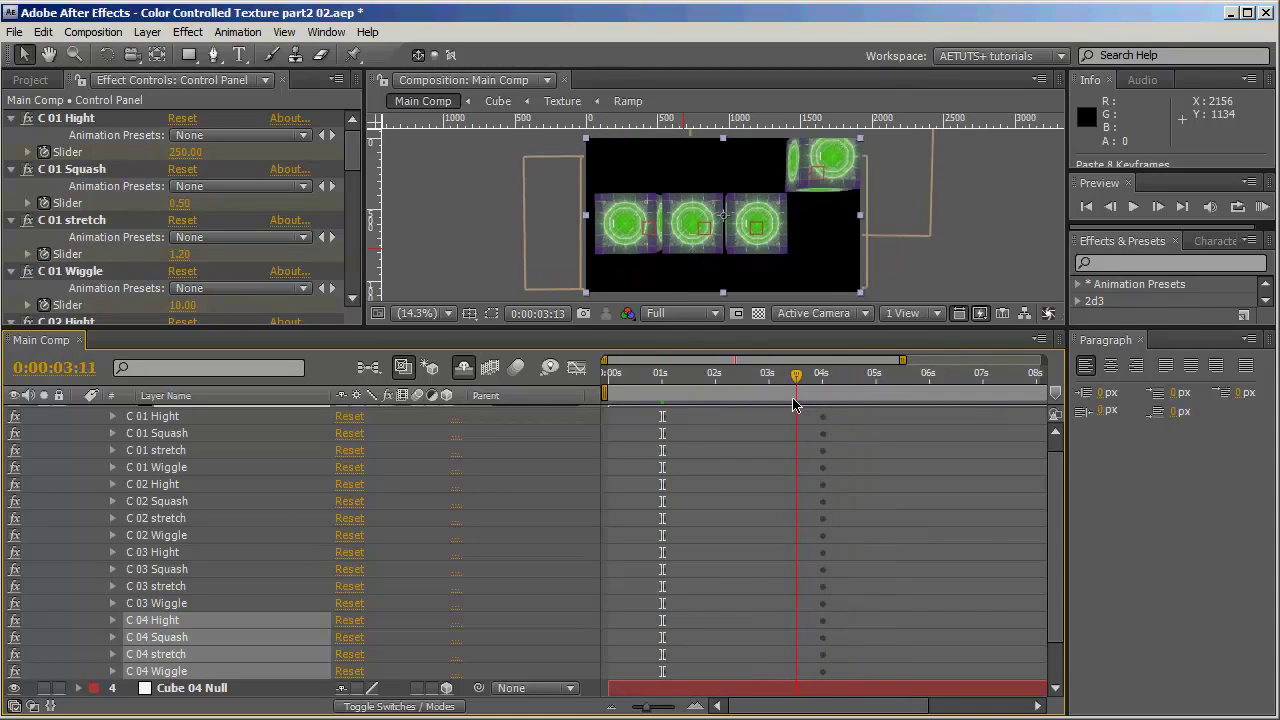
key(ctrl+v)
scroll(349, 660, down, 1)
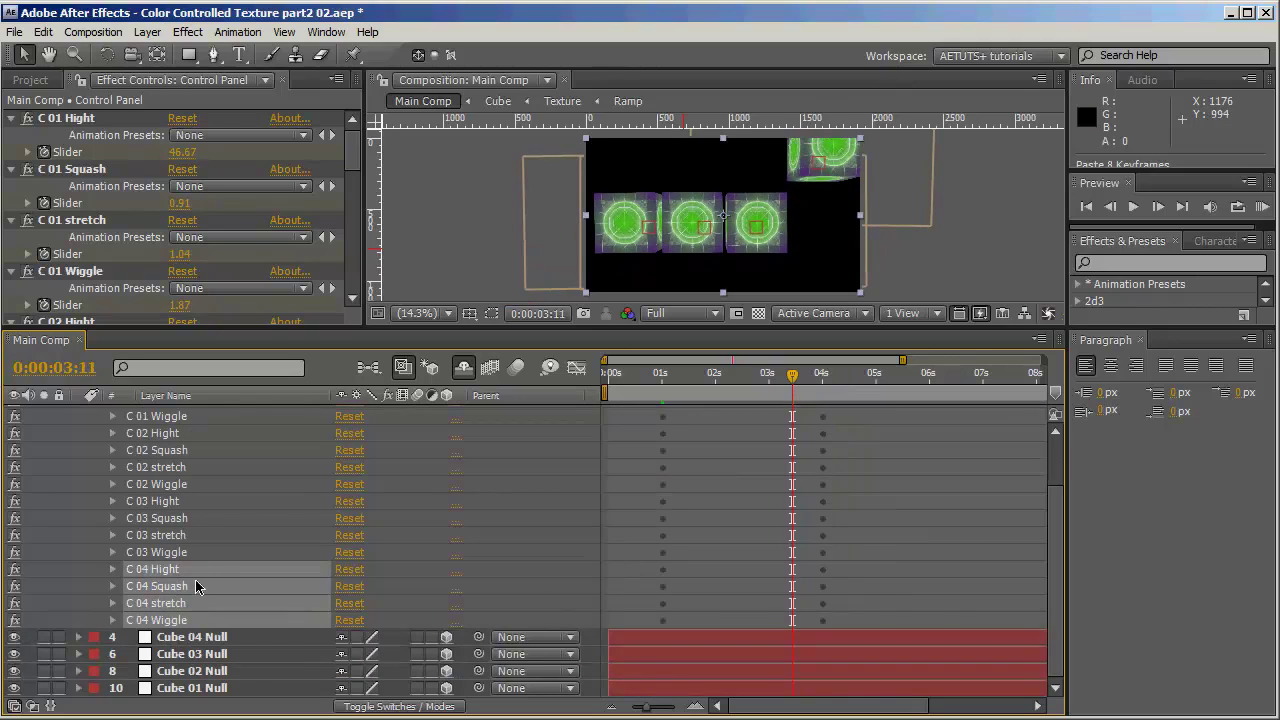
scroll(257, 501, up, 2)
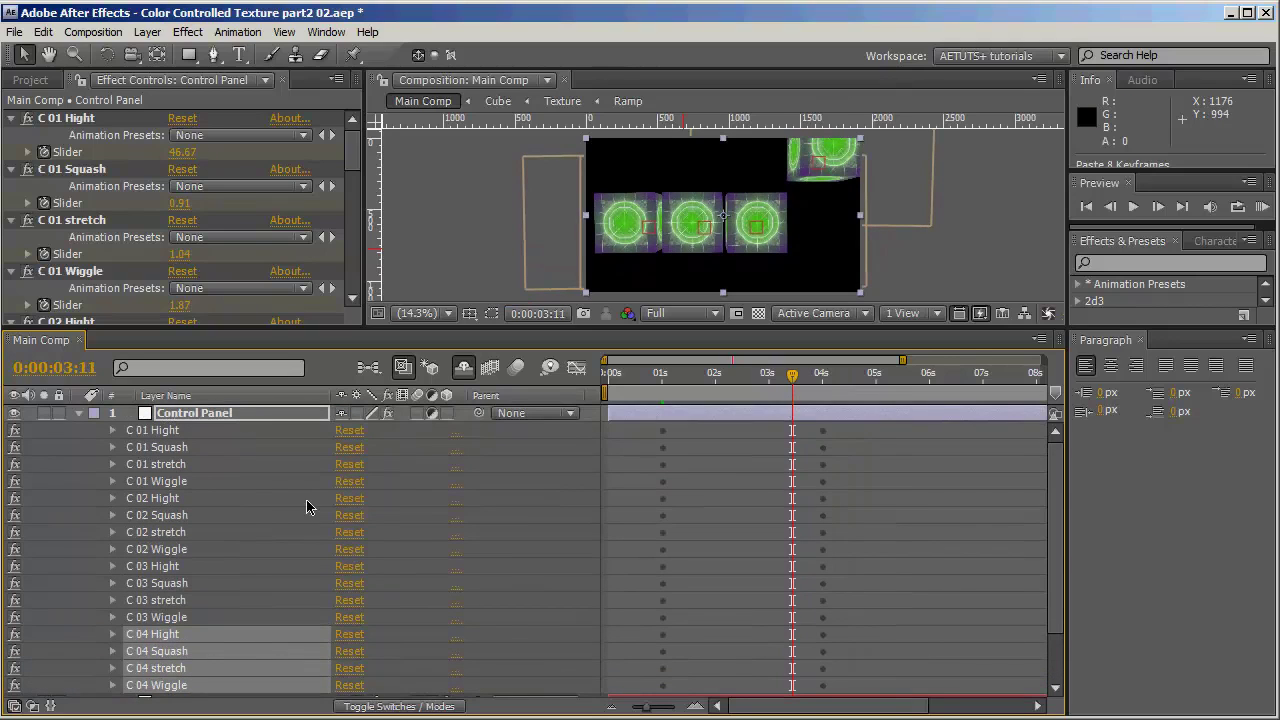
- Expand the four C 02 sliders and shift all their keyframes together so that the first ones sit at 0:00:02:00
click(713, 374)
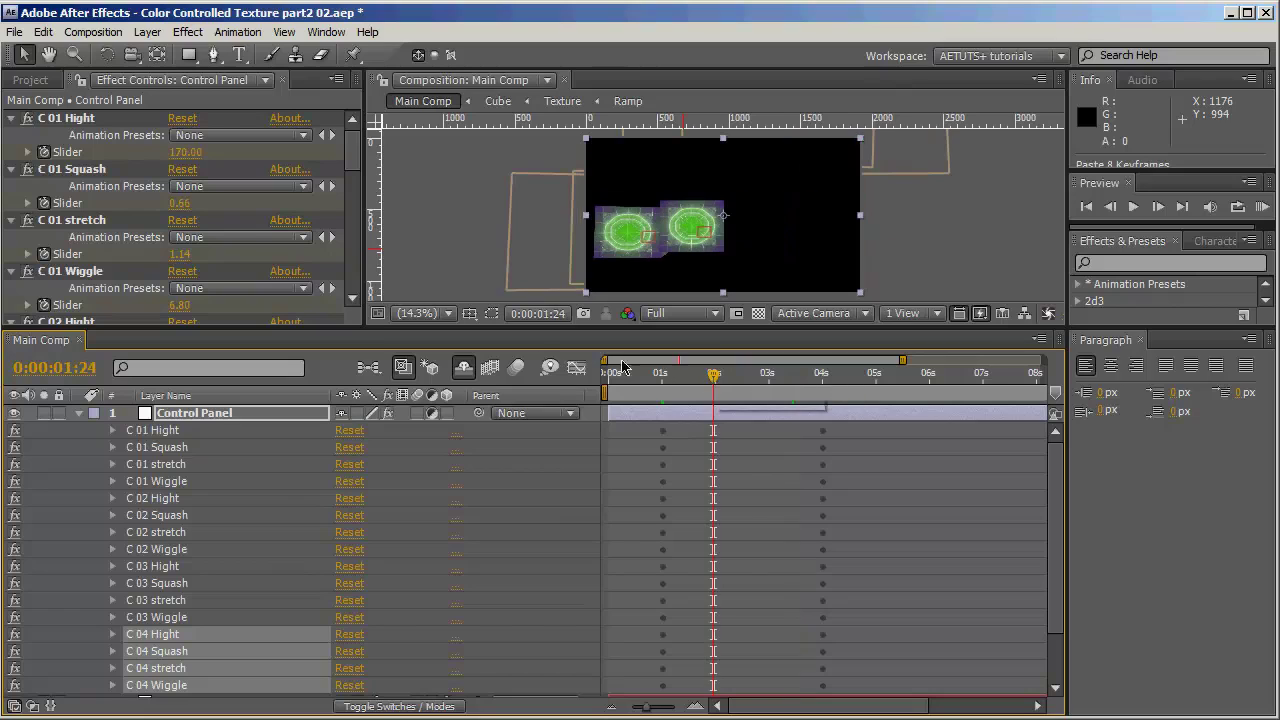
click(1157, 207)
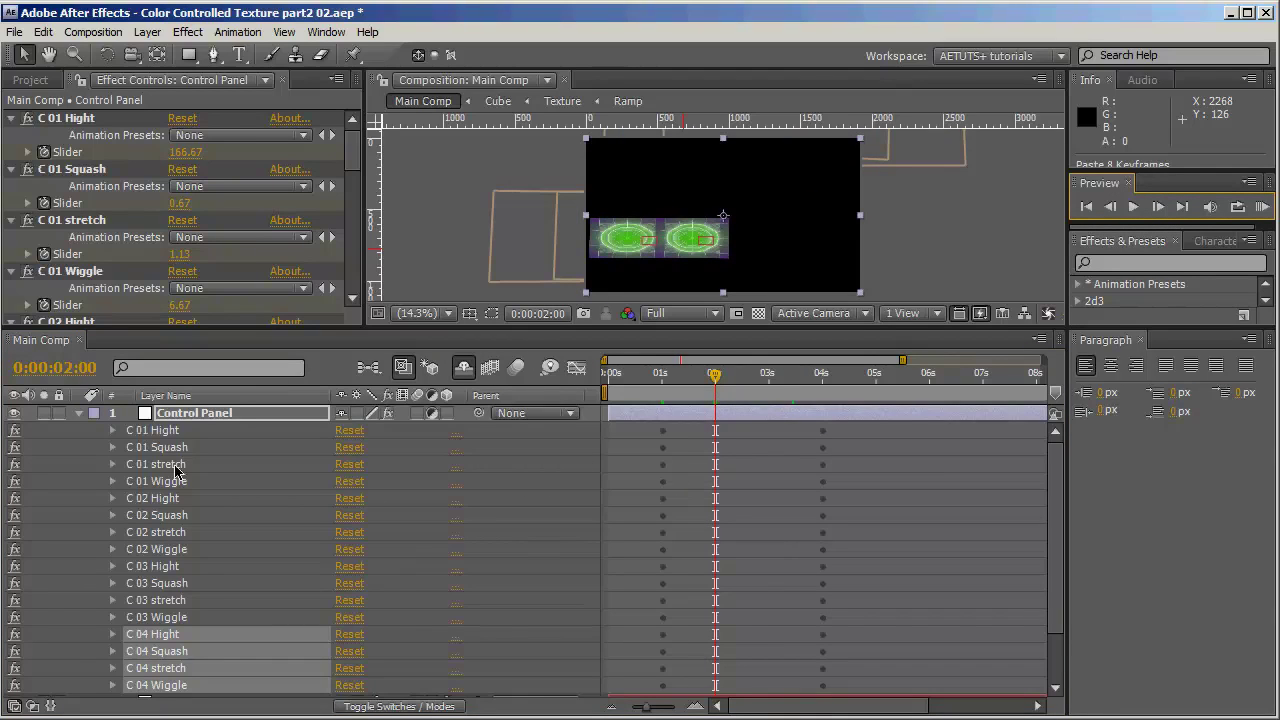
click(210, 418)
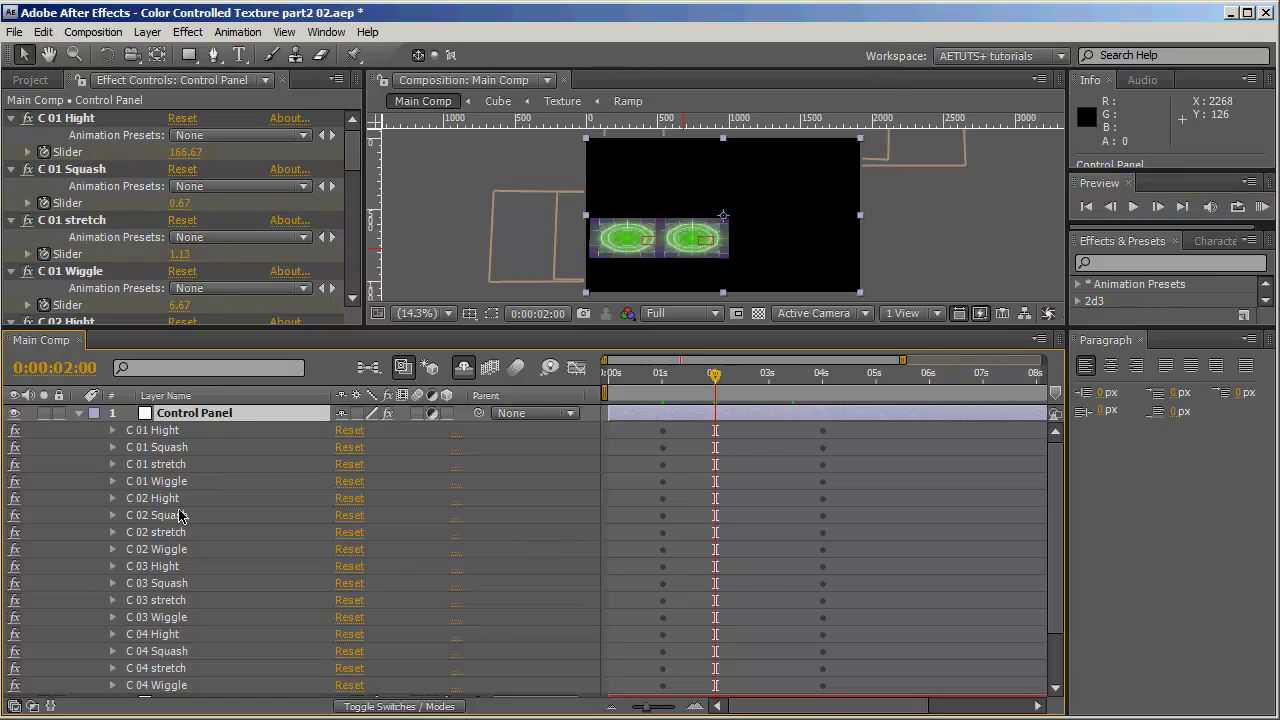
click(180, 499)
shift+click(164, 550)
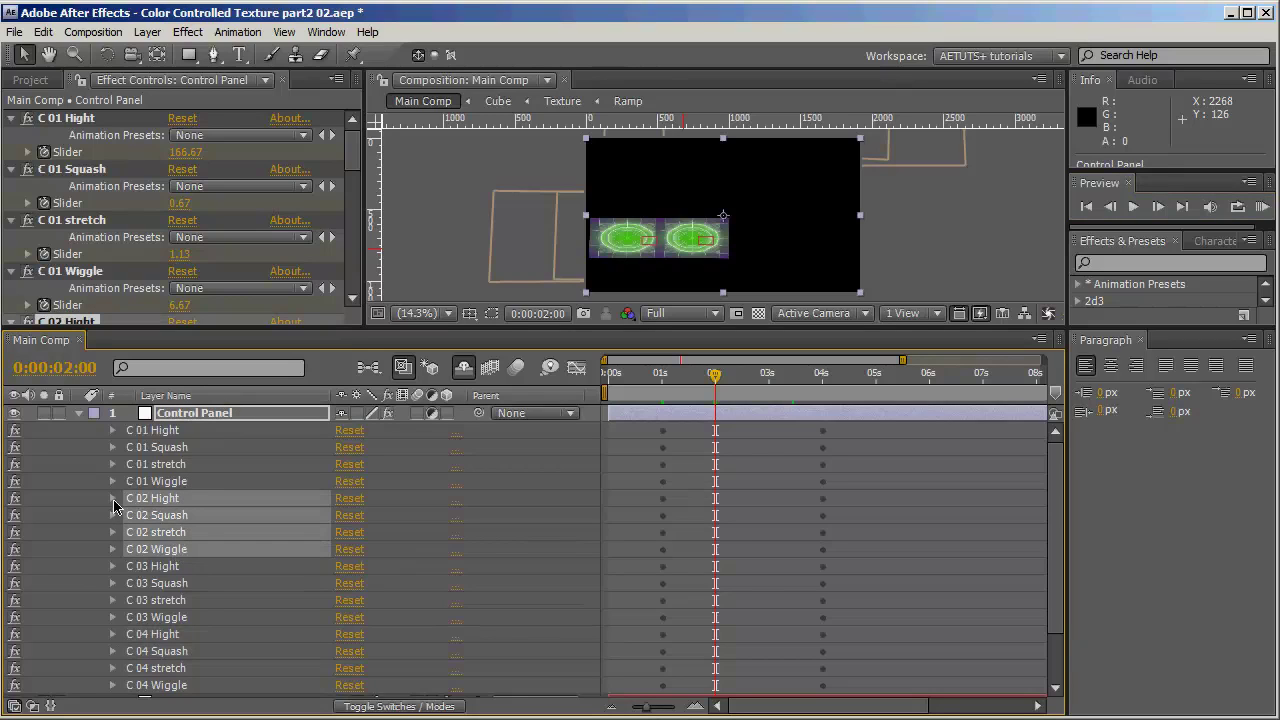
click(113, 498)
drag(618, 502, 867, 618)
drag(662, 515, 715, 516)
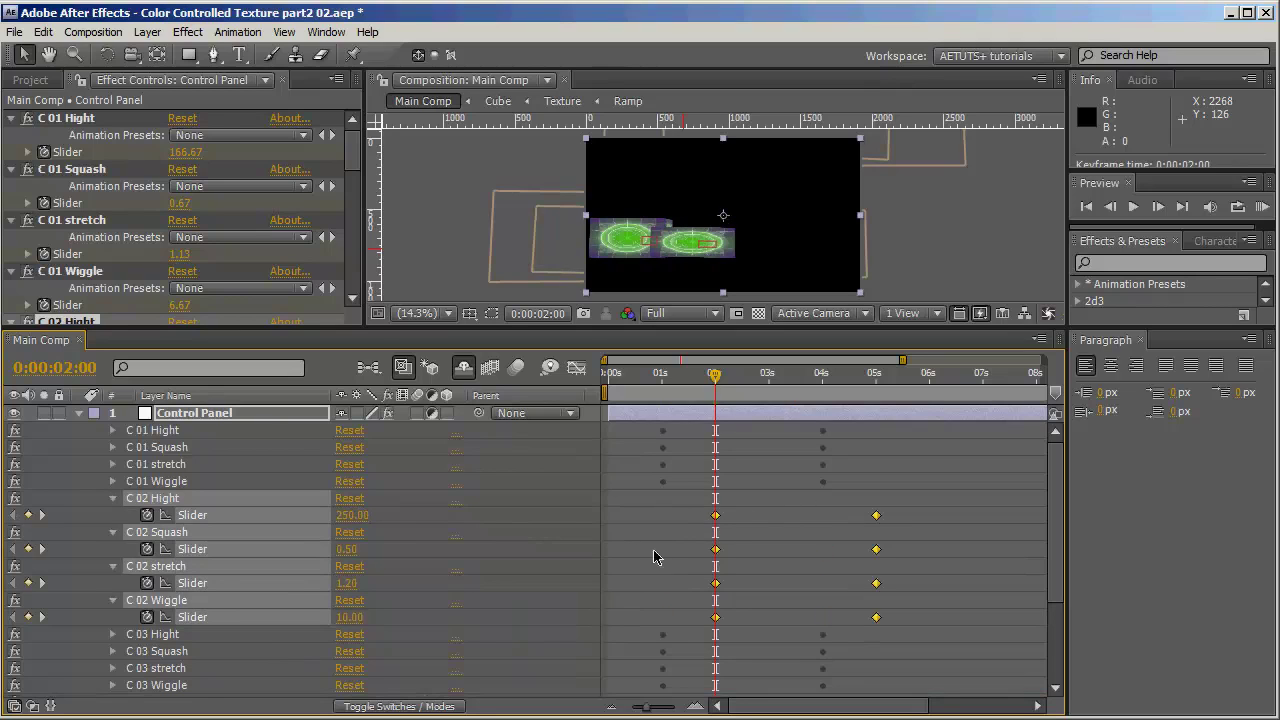
- Expand the four C 03 sliders and shift all their keyframes together to start at 0:00:03:00
click(170, 640)
scroll(172, 640, down, 1)
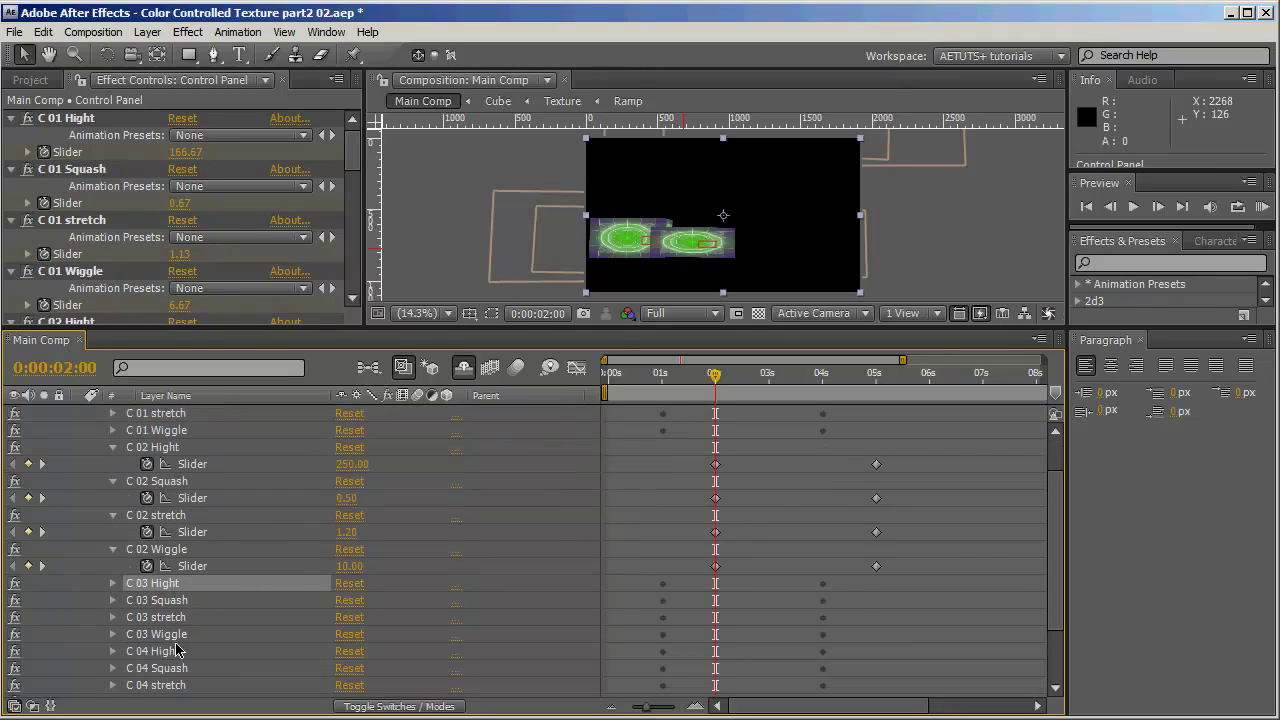
shift+click(176, 640)
click(115, 634)
drag(640, 585, 864, 705)
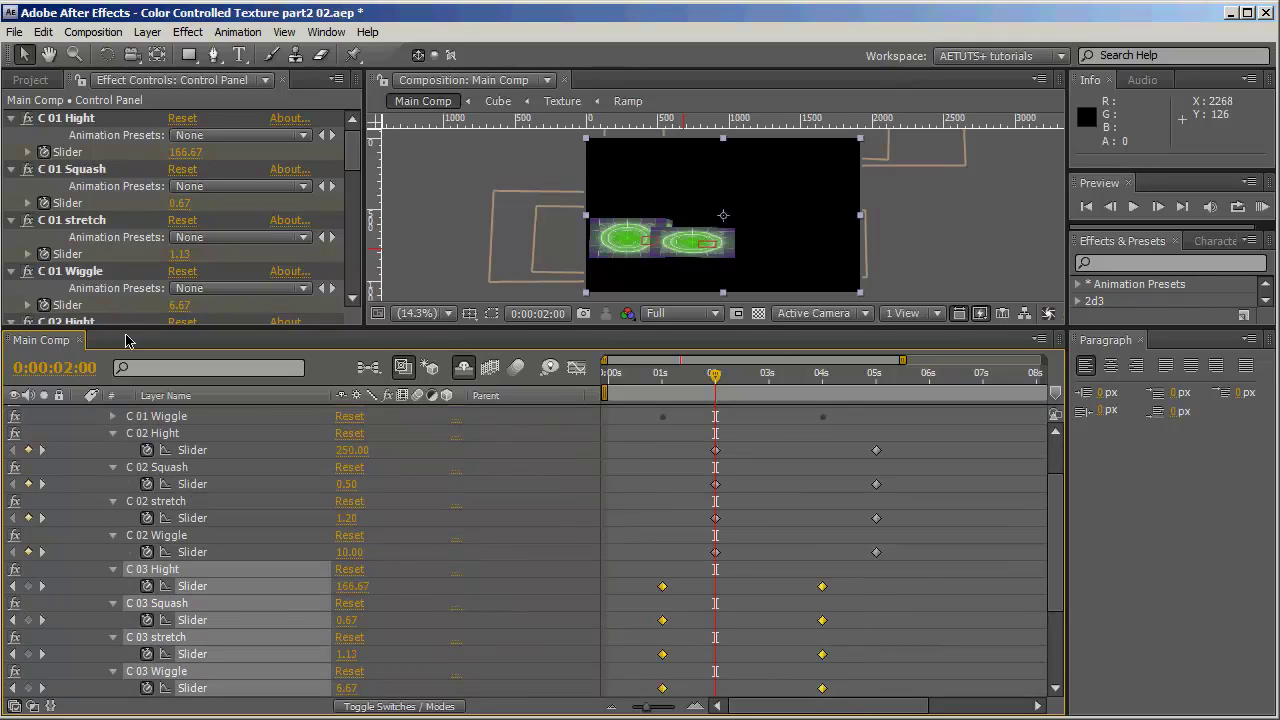
click(70, 368)
click(469, 263)
text(3:00)
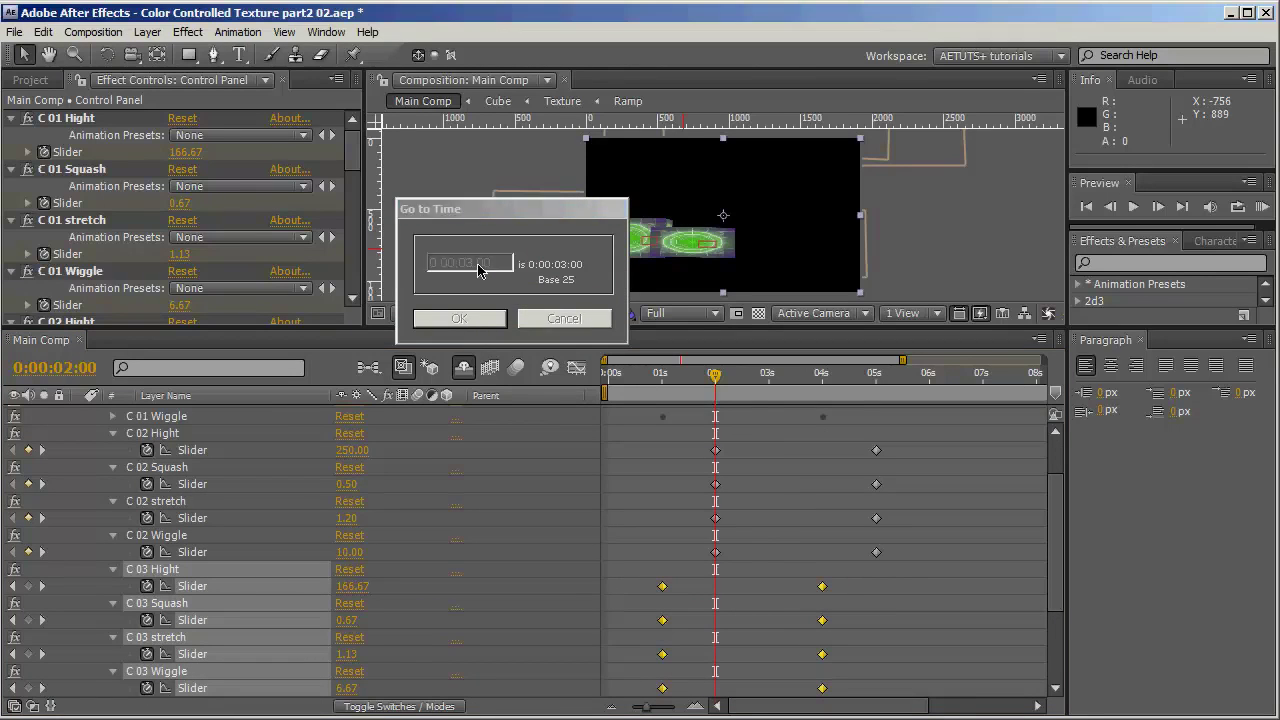
key(Return)
scroll(687, 519, down, 2)
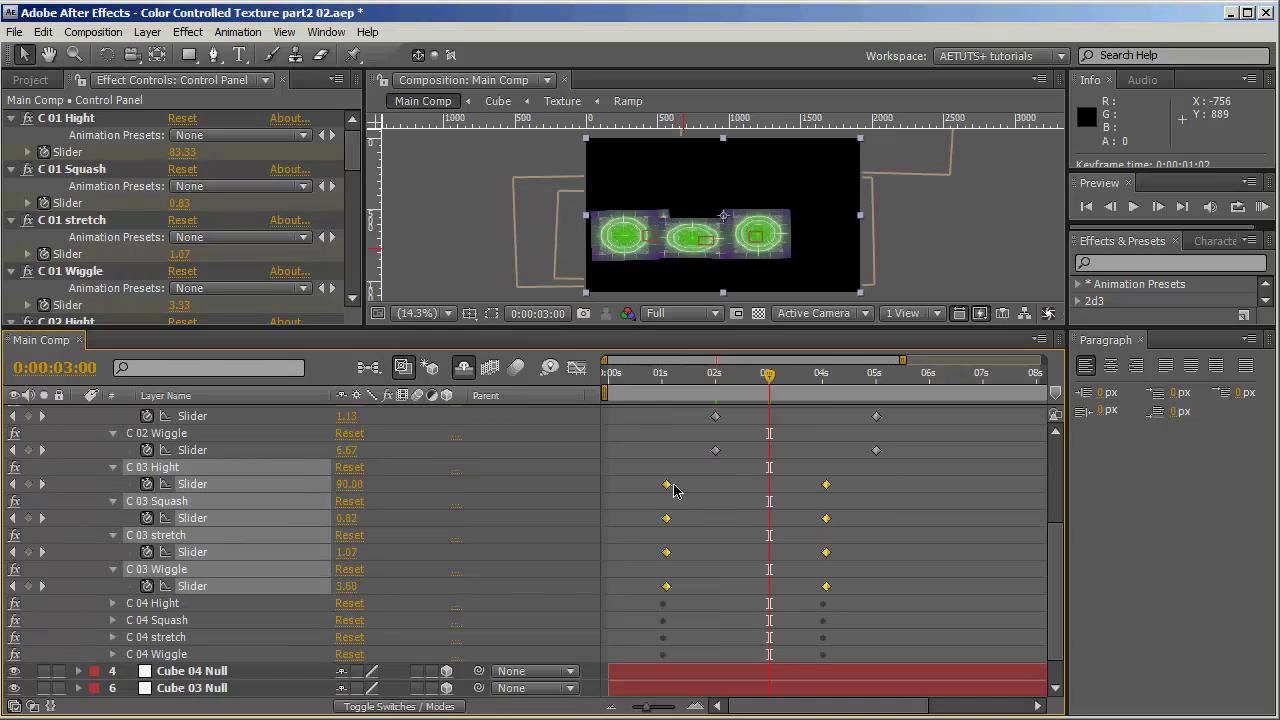
drag(663, 485, 770, 485)
- Expand the four C 04 sliders and shift all their keyframes together to start at 0:00:04:00
click(158, 604)
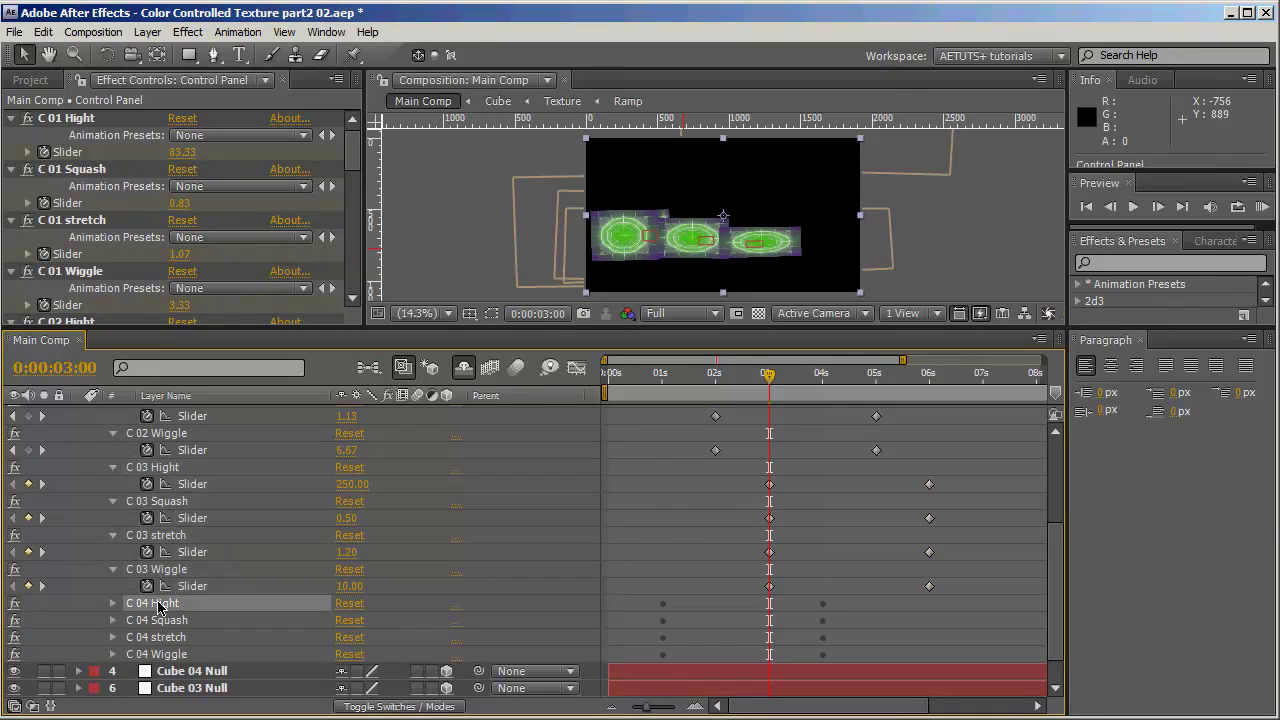
shift+click(175, 655)
scroll(306, 643, up, 5)
scroll(651, 586, down, 3)
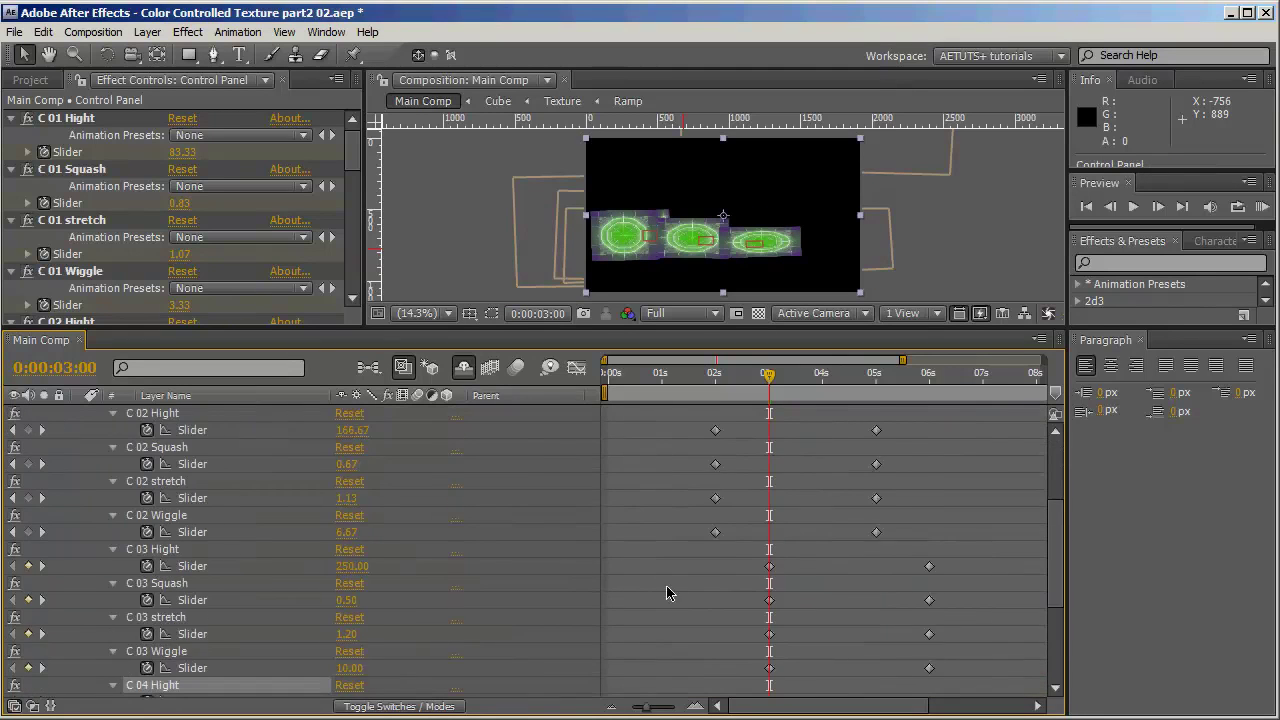
scroll(816, 600, down, 4)
drag(880, 512, 643, 646)
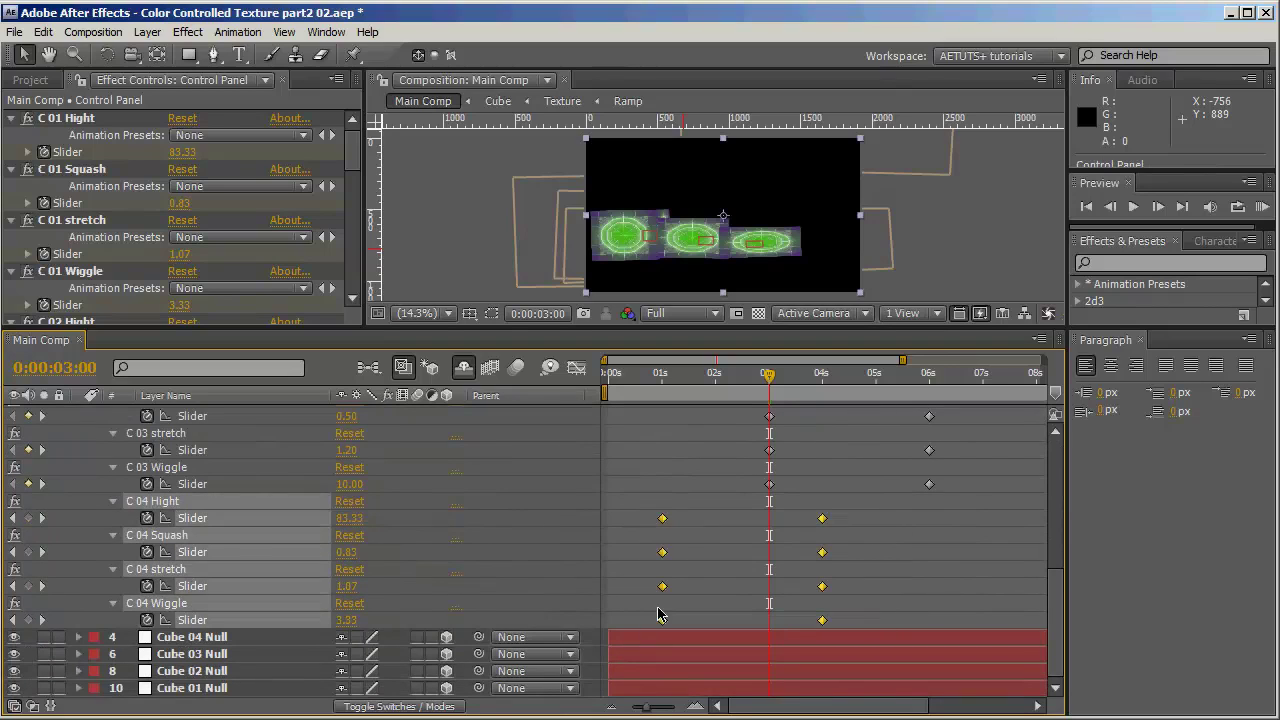
drag(662, 518, 675, 524)
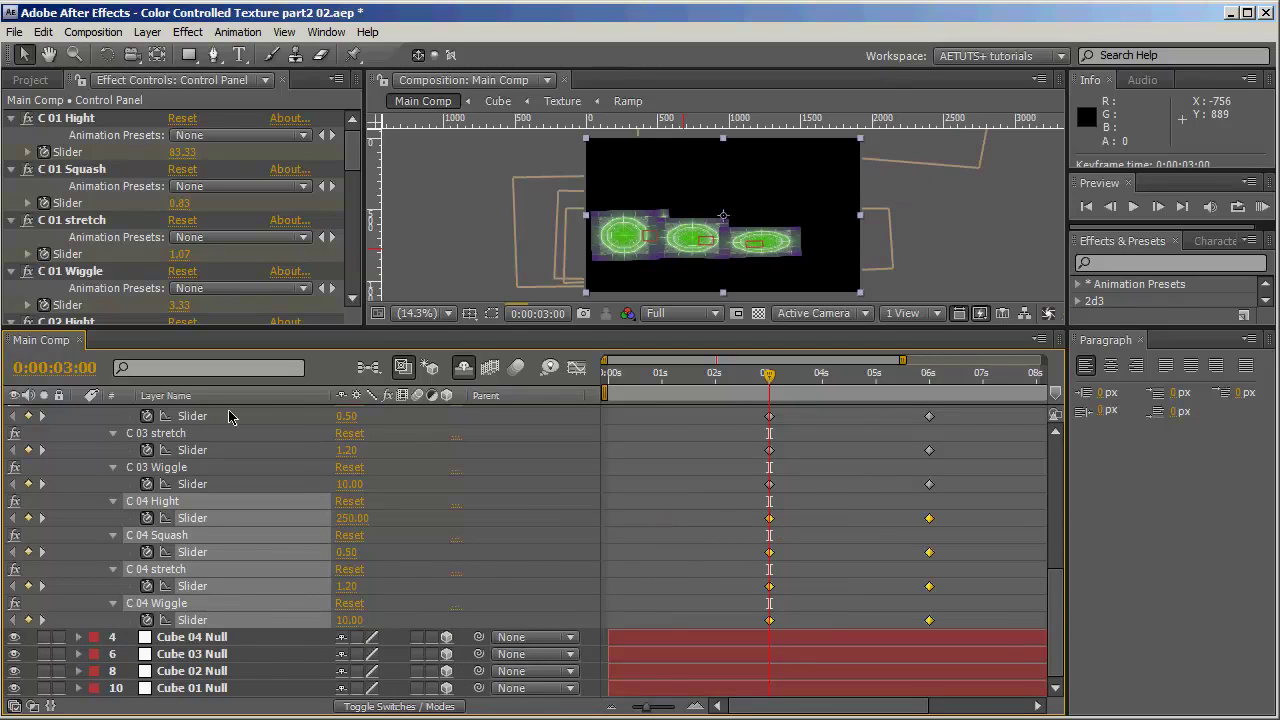
click(80, 368)
click(469, 262)
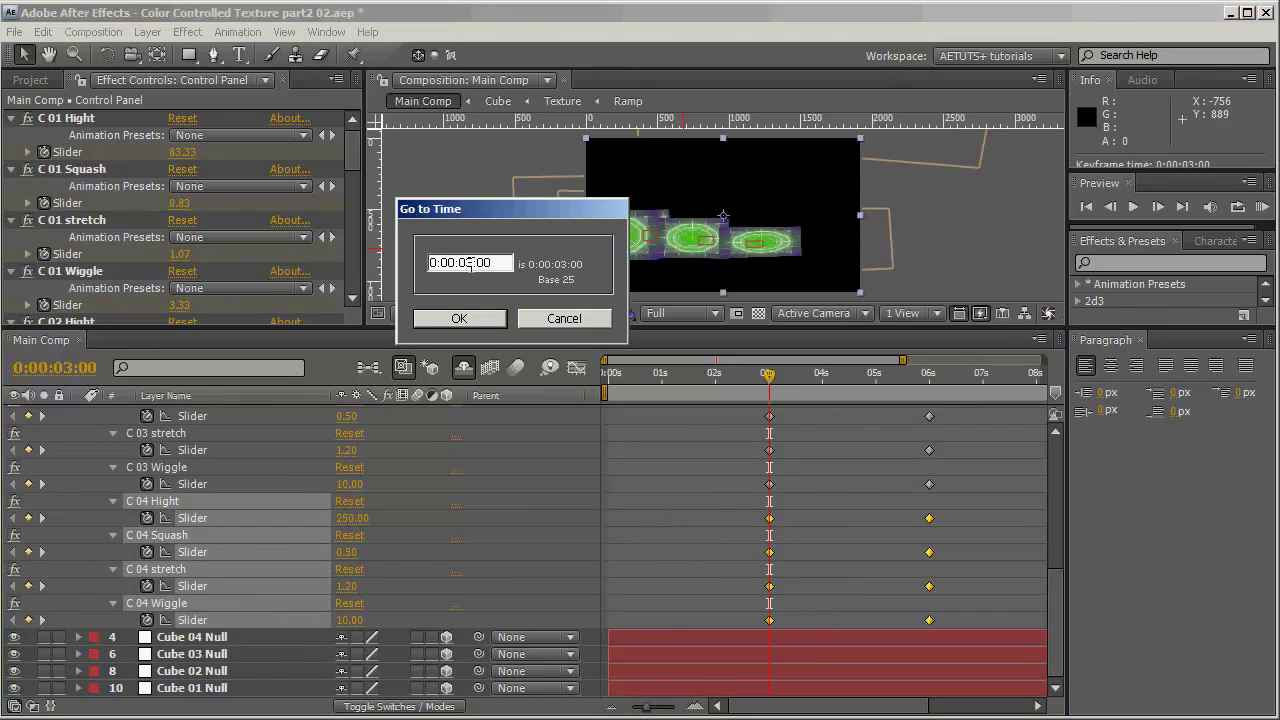
text(4)
key(Return)
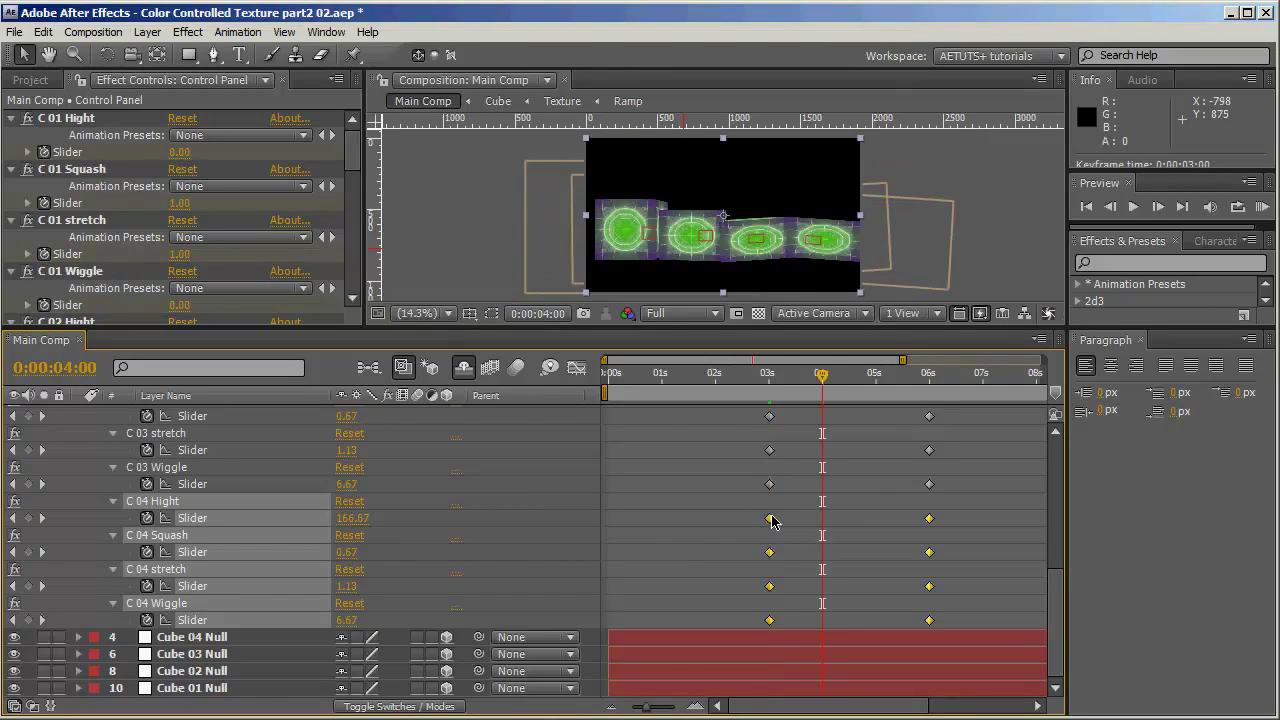
drag(771, 519, 823, 522)
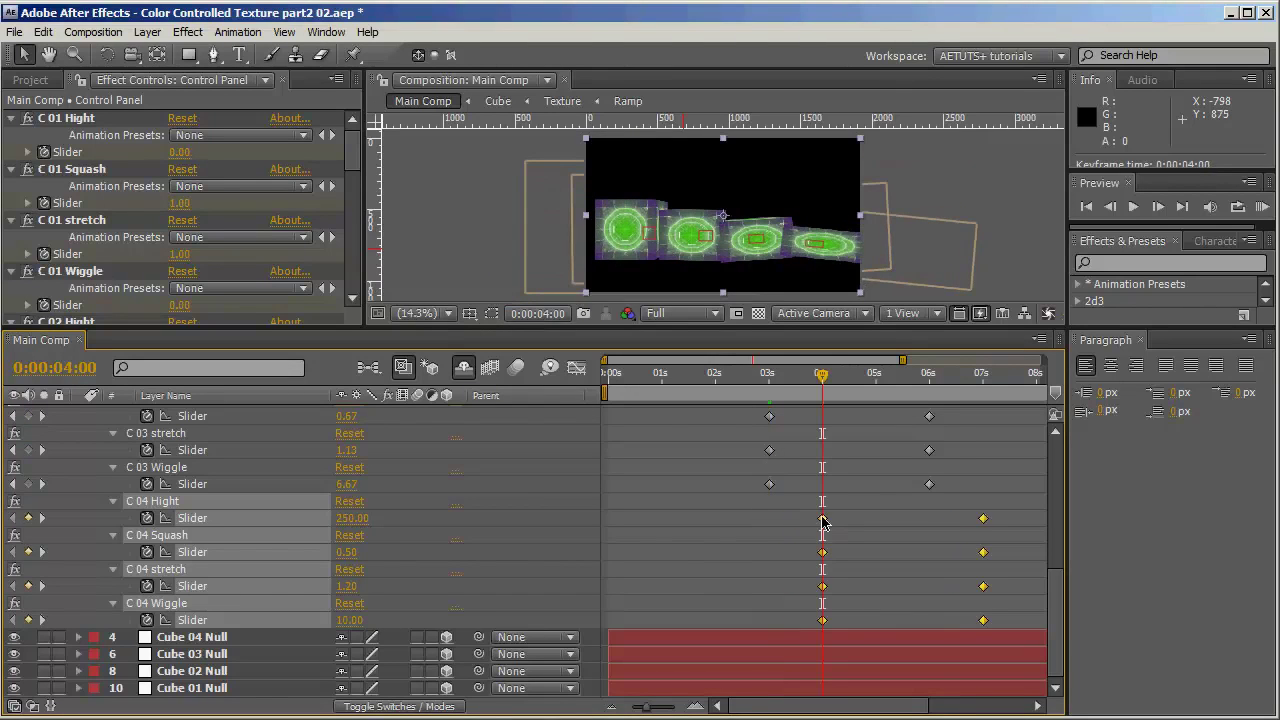
- Collapse the layer properties and enlarge the composition viewer with the time set to 0:00:00:00
click(90, 580)
key(u)
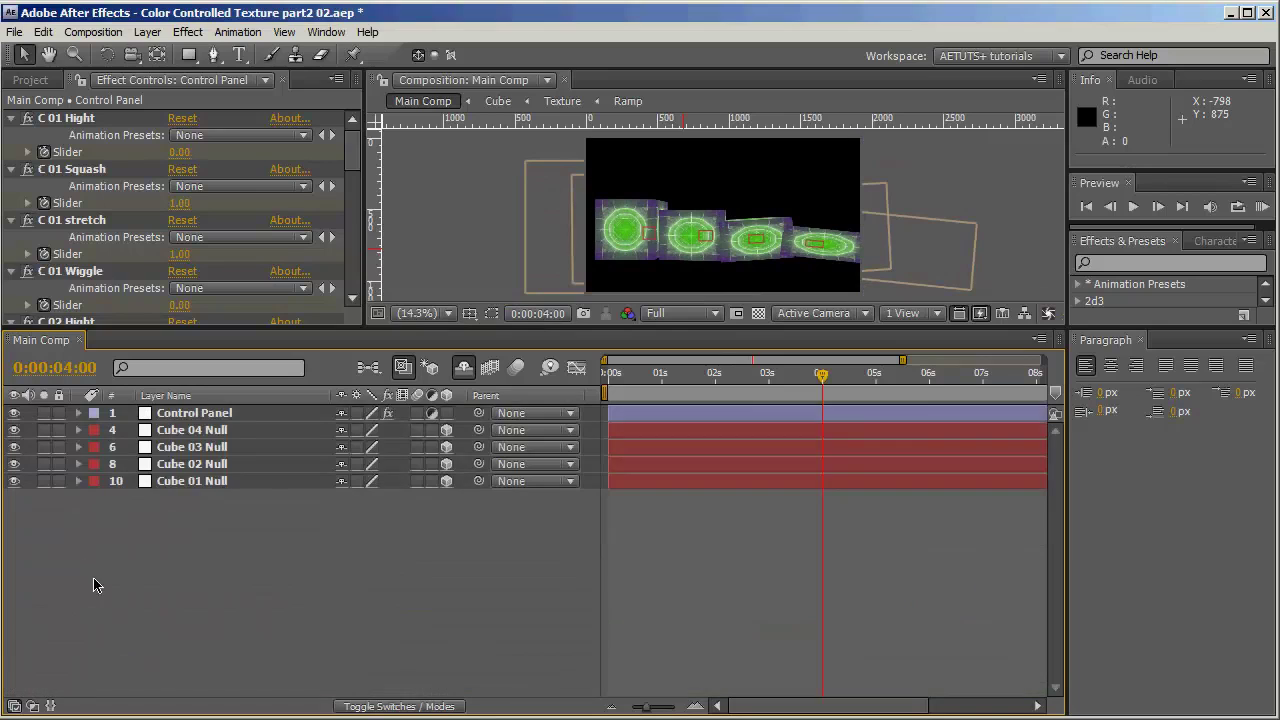
drag(647, 397, 586, 420)
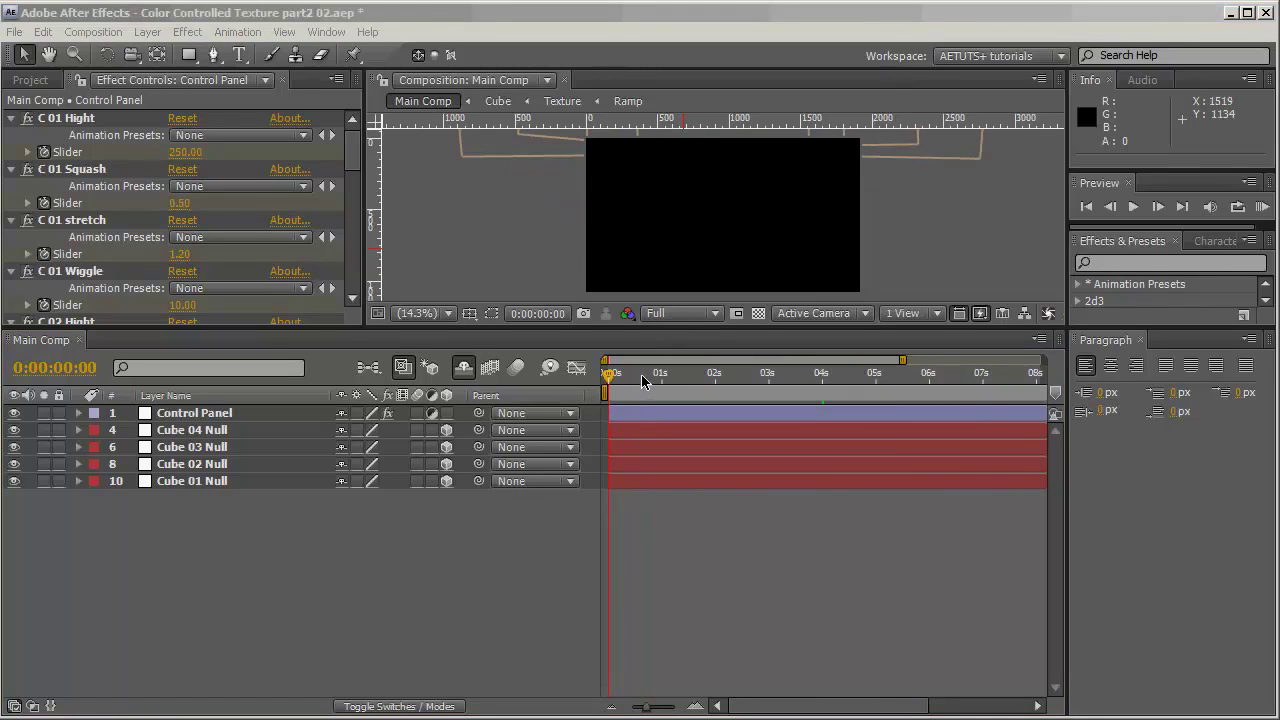
drag(700, 329, 738, 510)
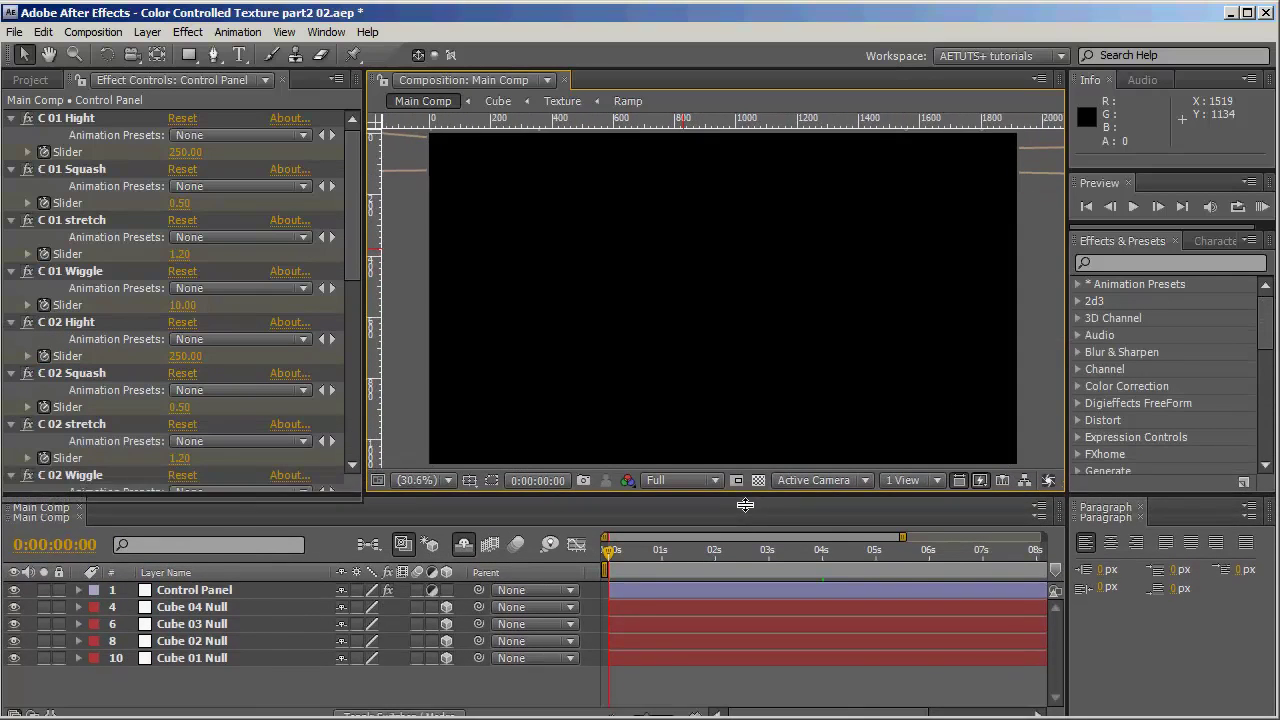
- Scrub the animation through 0:00:02:00 and 0:00:04:10 and back to 0:00:02:08 to examine how the cubes land and bounce
drag(621, 559, 716, 573)
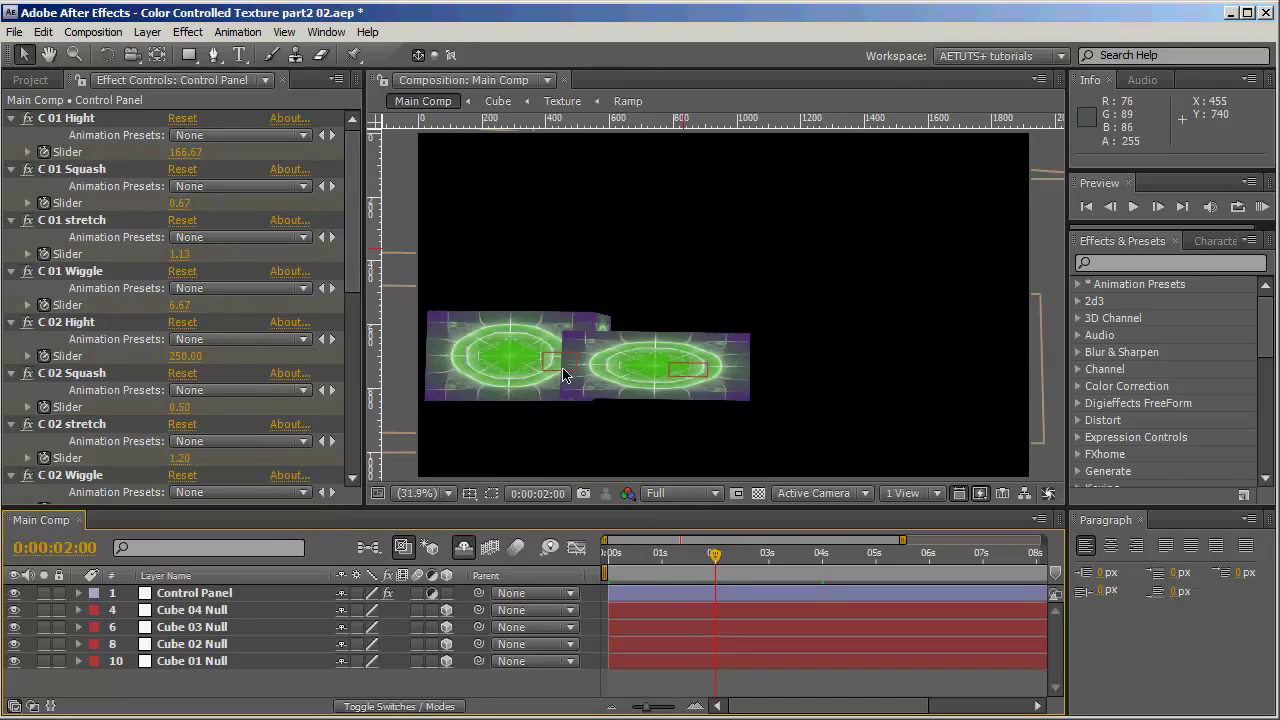
drag(718, 557, 825, 572)
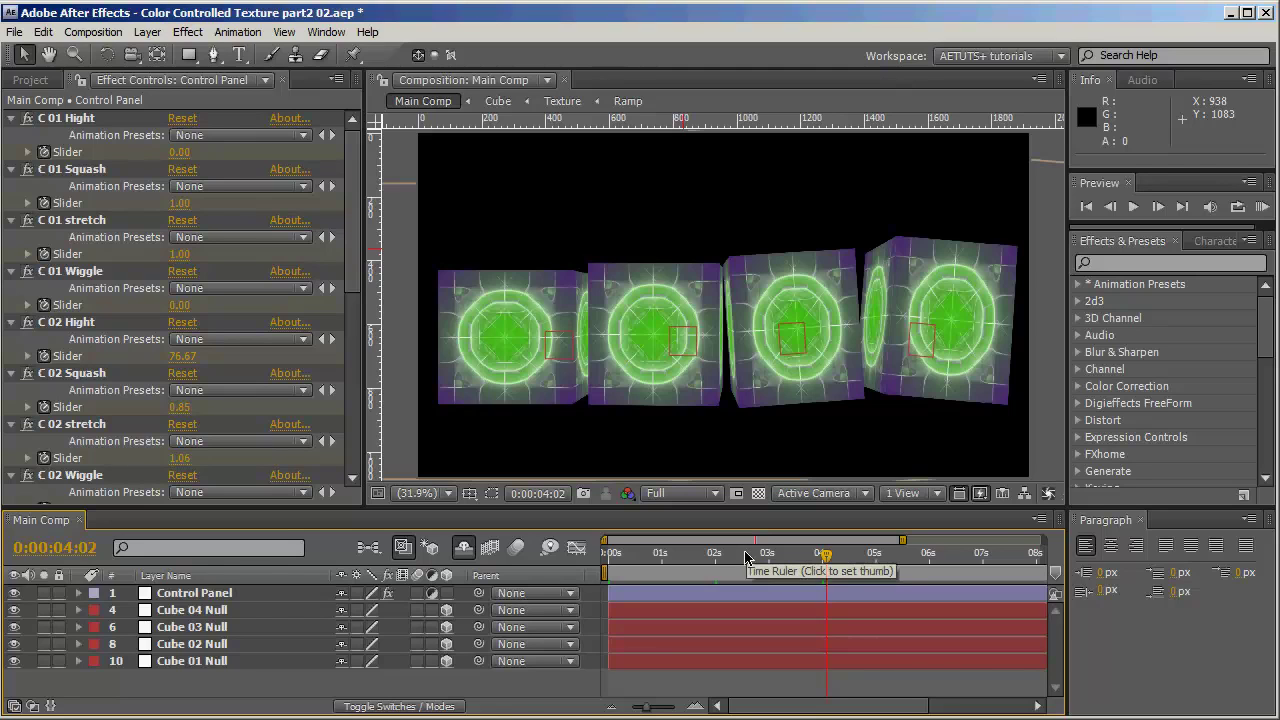
drag(768, 558, 846, 566)
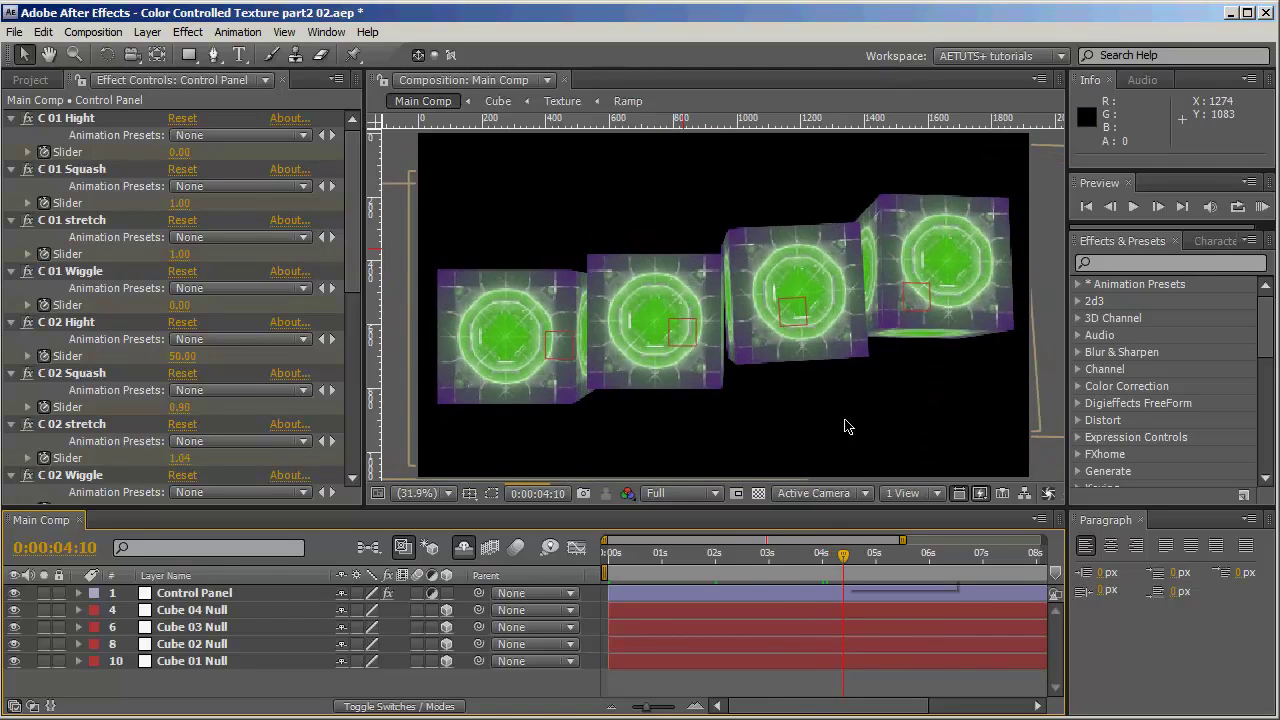
key(comma)
key(comma)
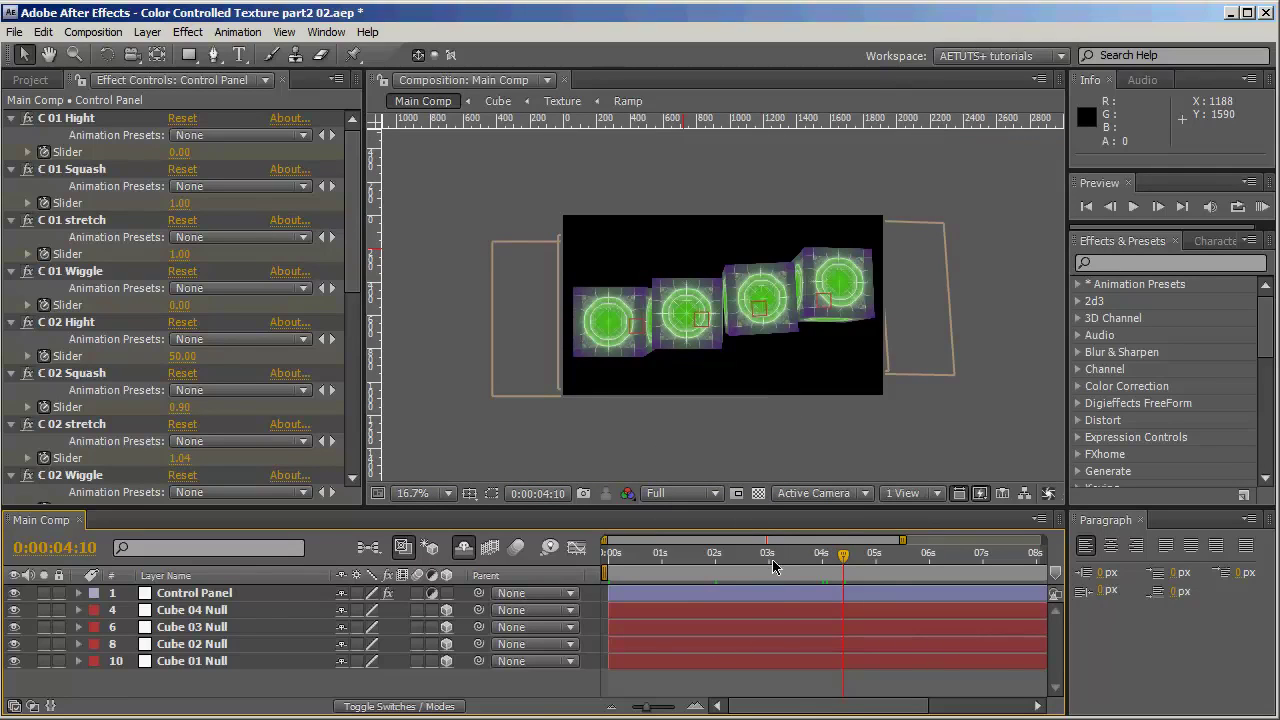
click(732, 556)
scroll(683, 426, up, 3)
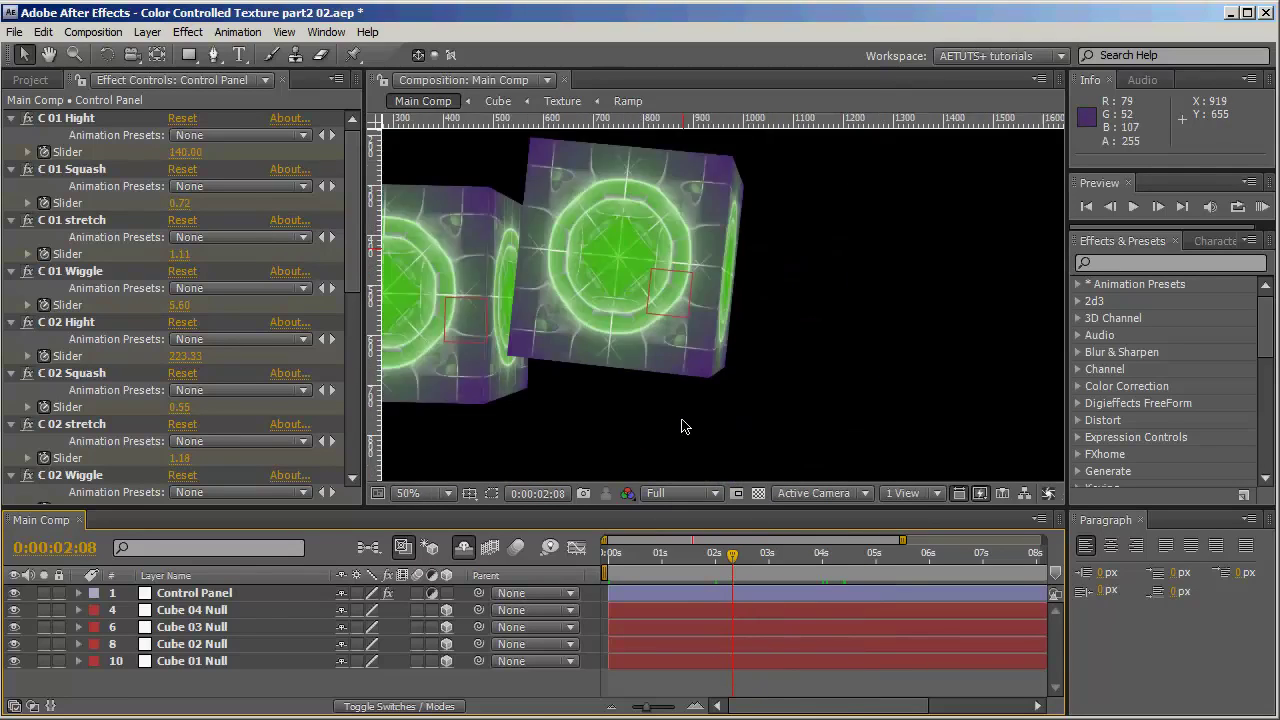
scroll(683, 426, down, 2)
- Select Cube 01 Null and scrub to 0:00:01:08 to examine its drop and motion path
click(207, 662)
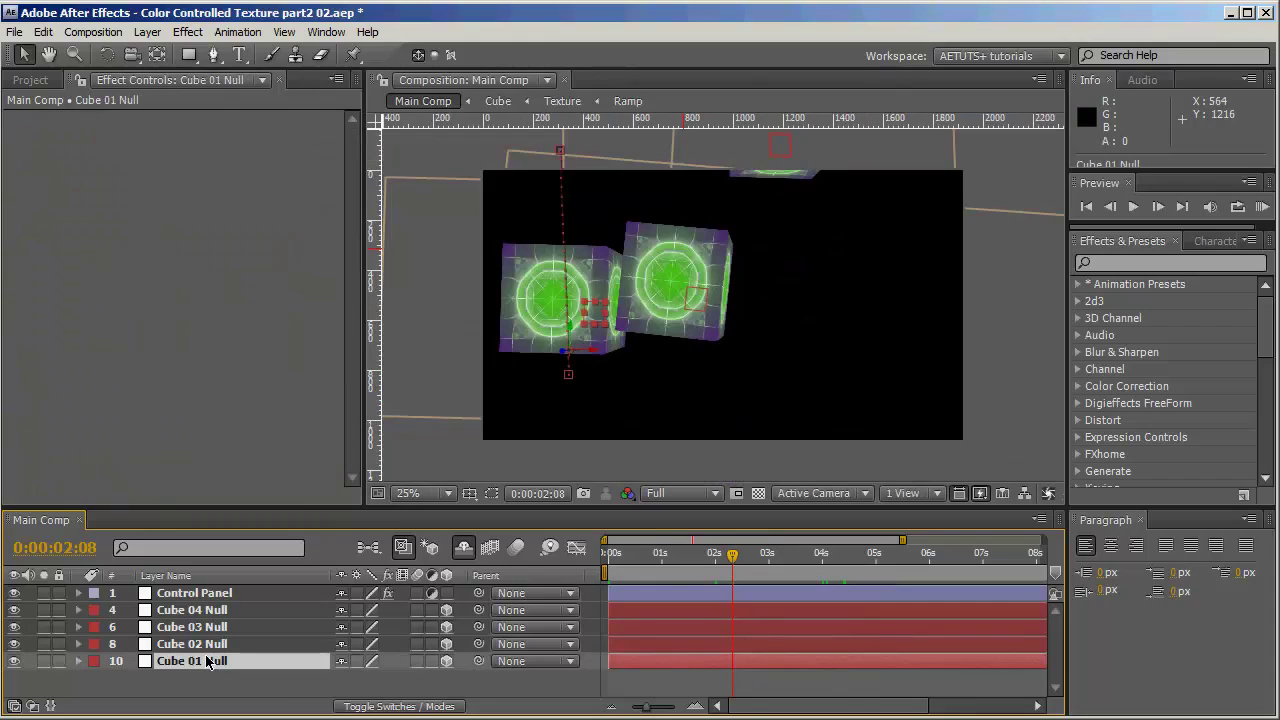
key(p)
drag(624, 556, 680, 566)
key(p)
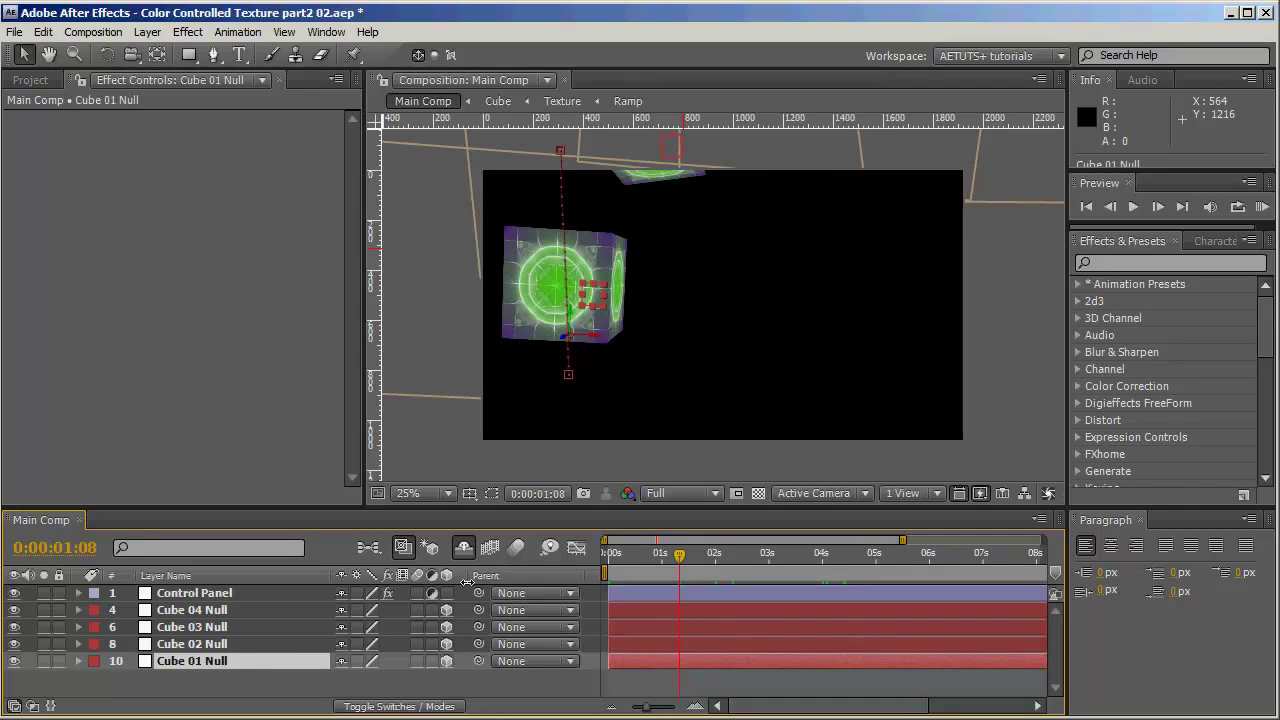
- Reveal the hidden layers and mark the Cube 01 Null to Cube 04 Null layers as shy
click(463, 549)
click(210, 669)
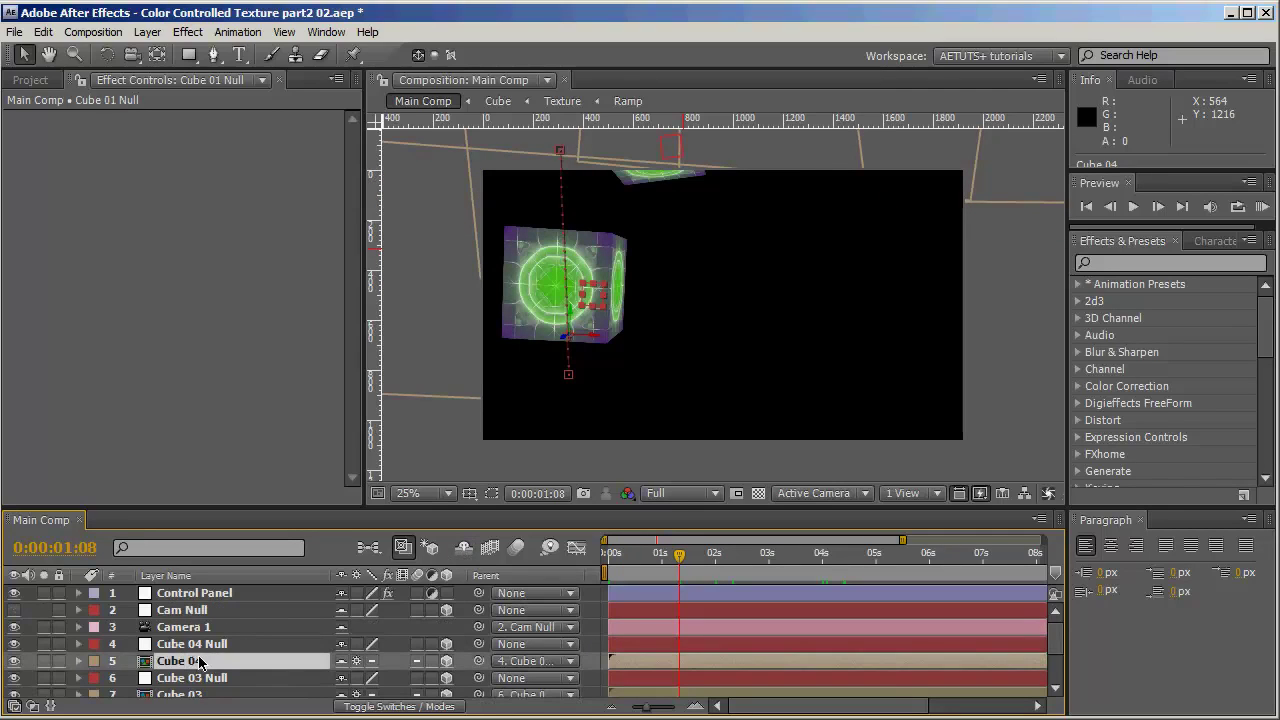
scroll(272, 642, down, 1)
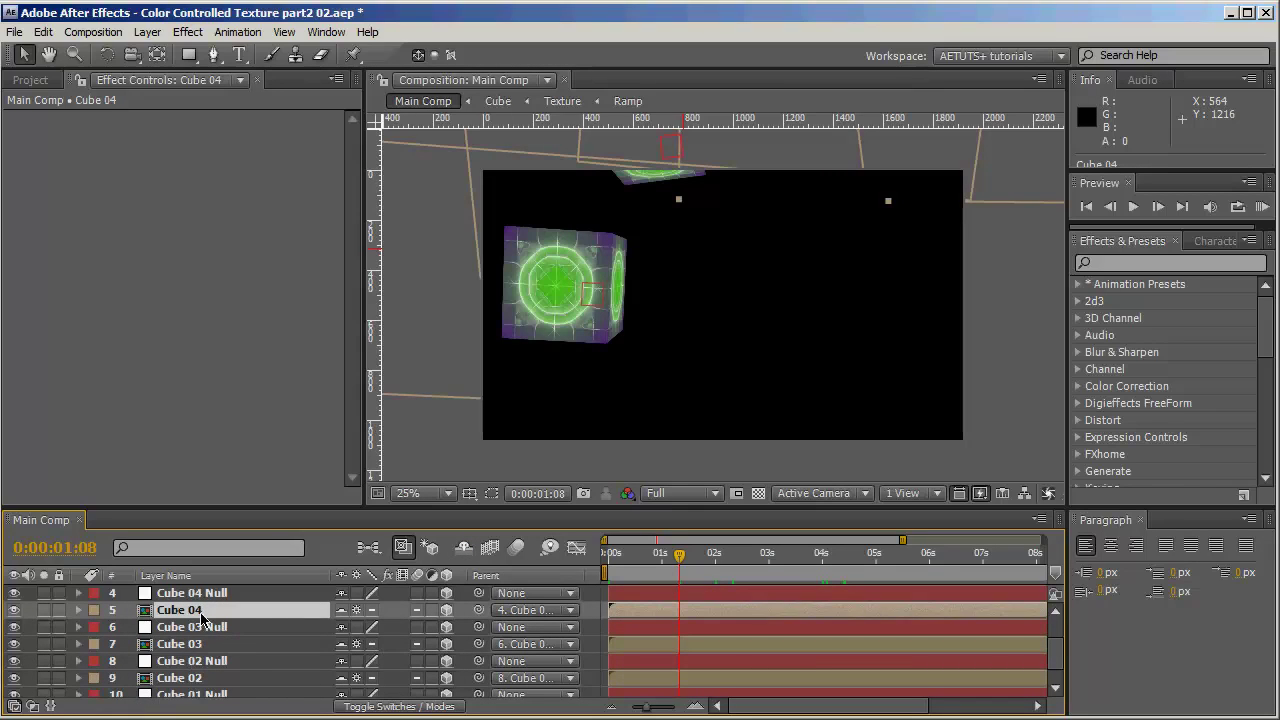
scroll(200, 620, up, 1)
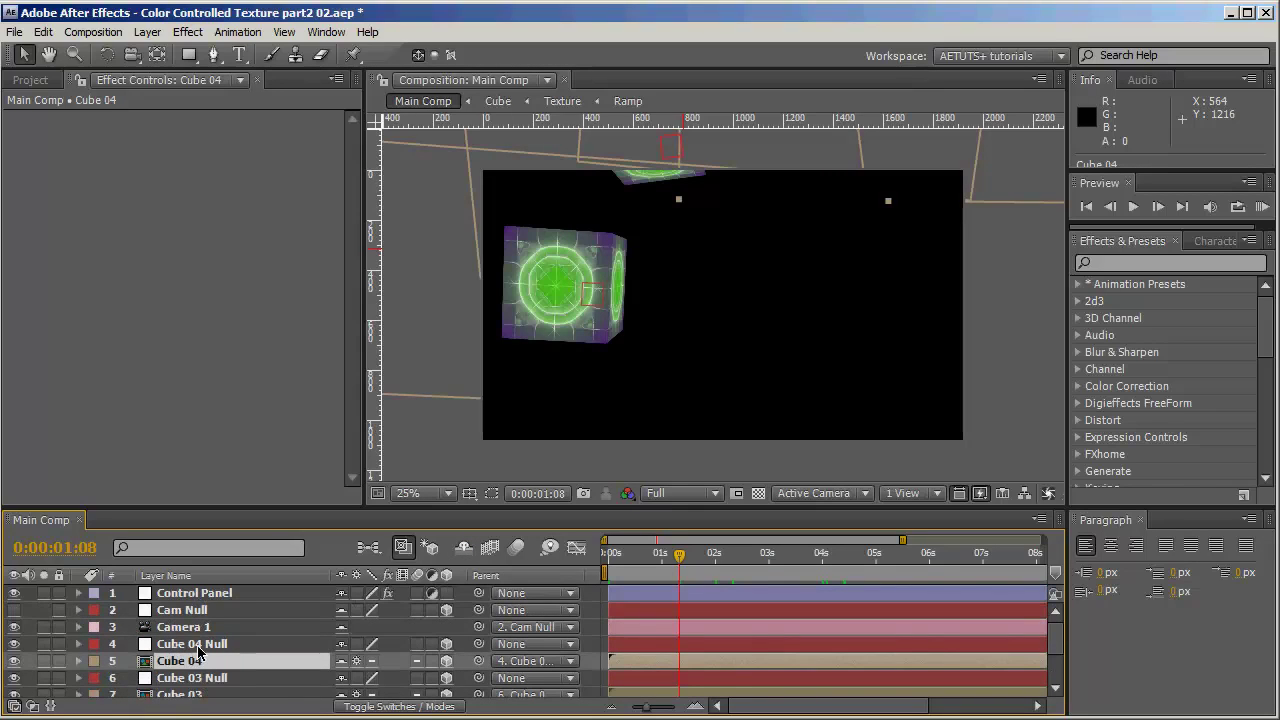
click(198, 645)
ctrl+click(200, 678)
scroll(205, 676, down, 1)
ctrl+click(193, 662)
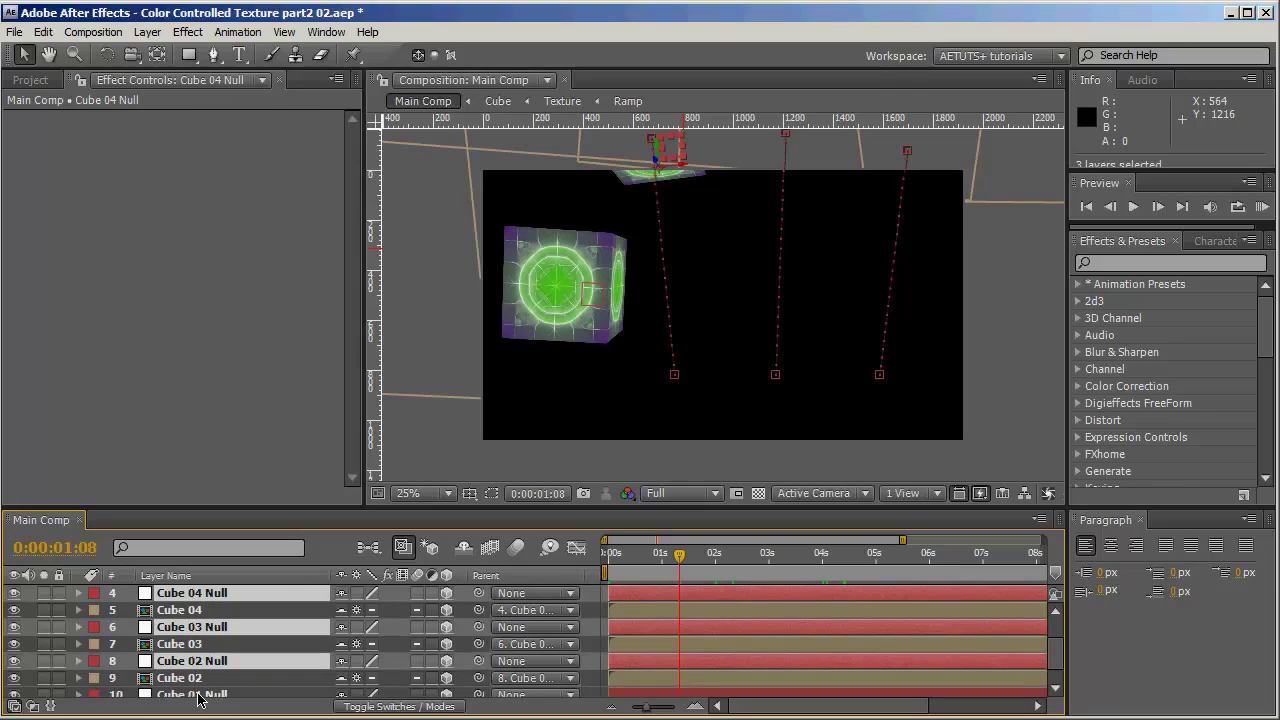
ctrl+click(212, 694)
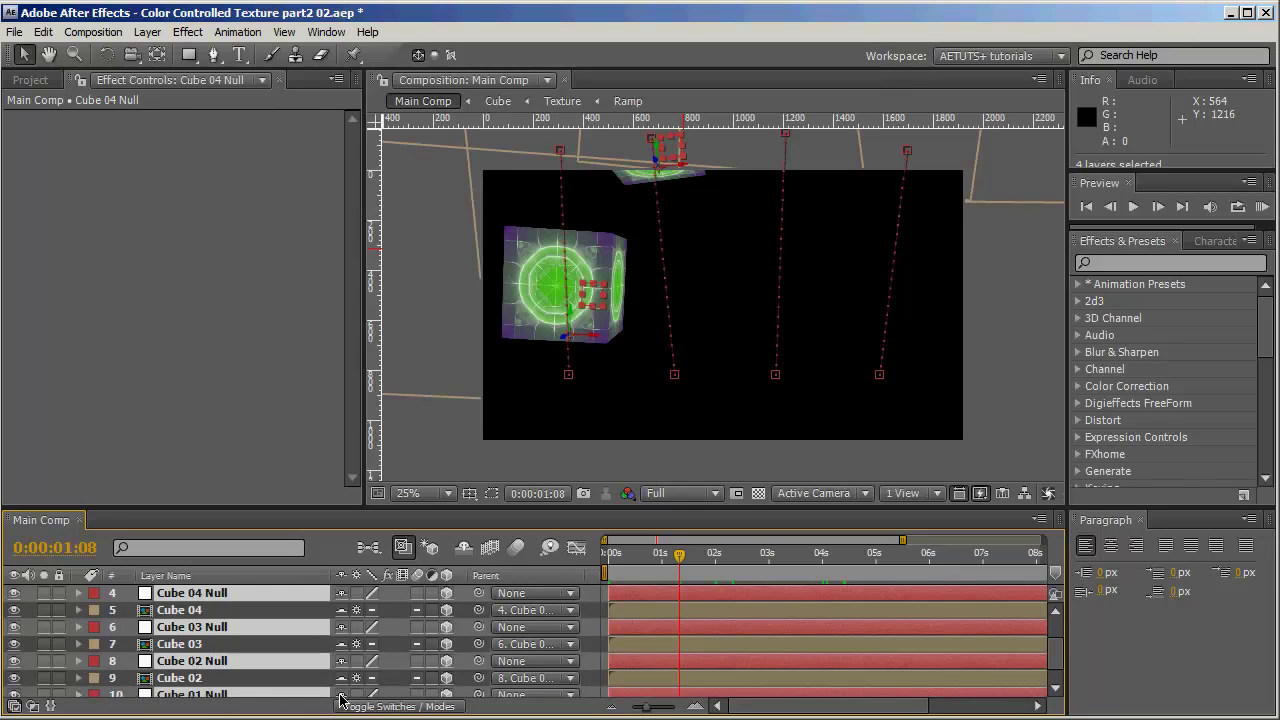
- Clear the shy setting on the Cube 01, 02, 03 and 04 layers and hide the shy layers again
click(195, 678)
ctrl+click(188, 645)
ctrl+click(180, 612)
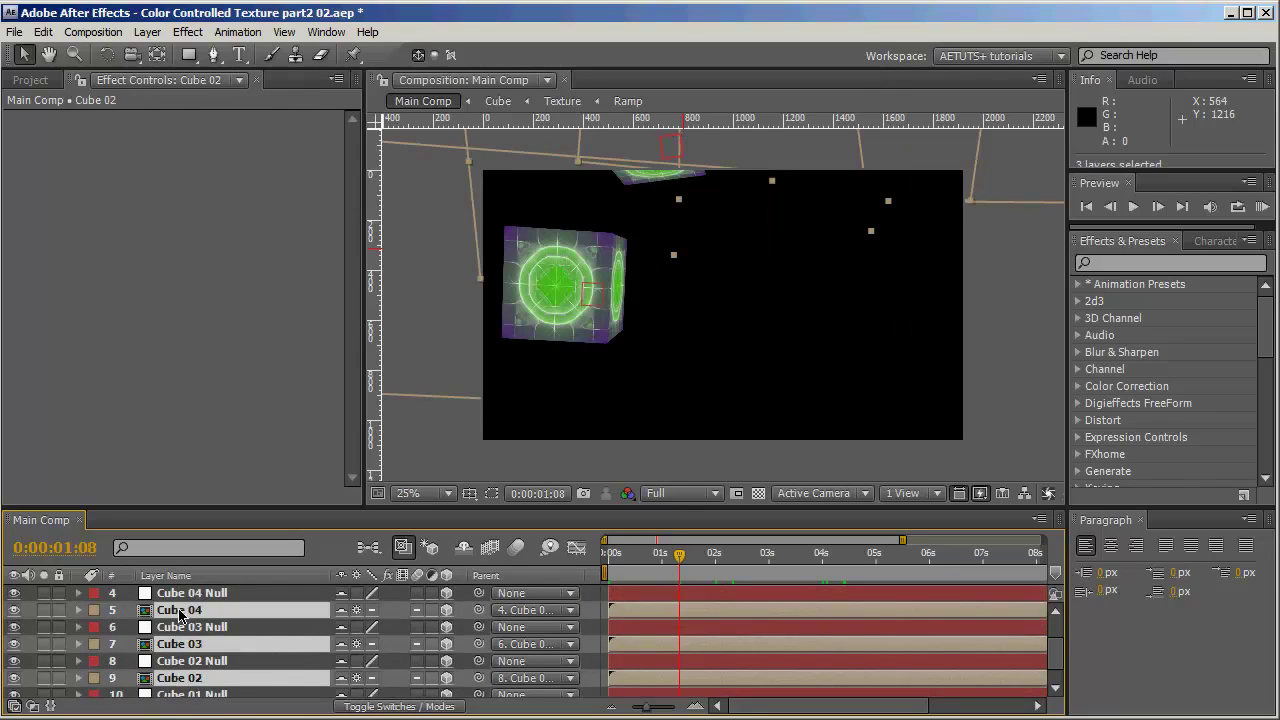
scroll(182, 630, up, 1)
scroll(186, 668, down, 2)
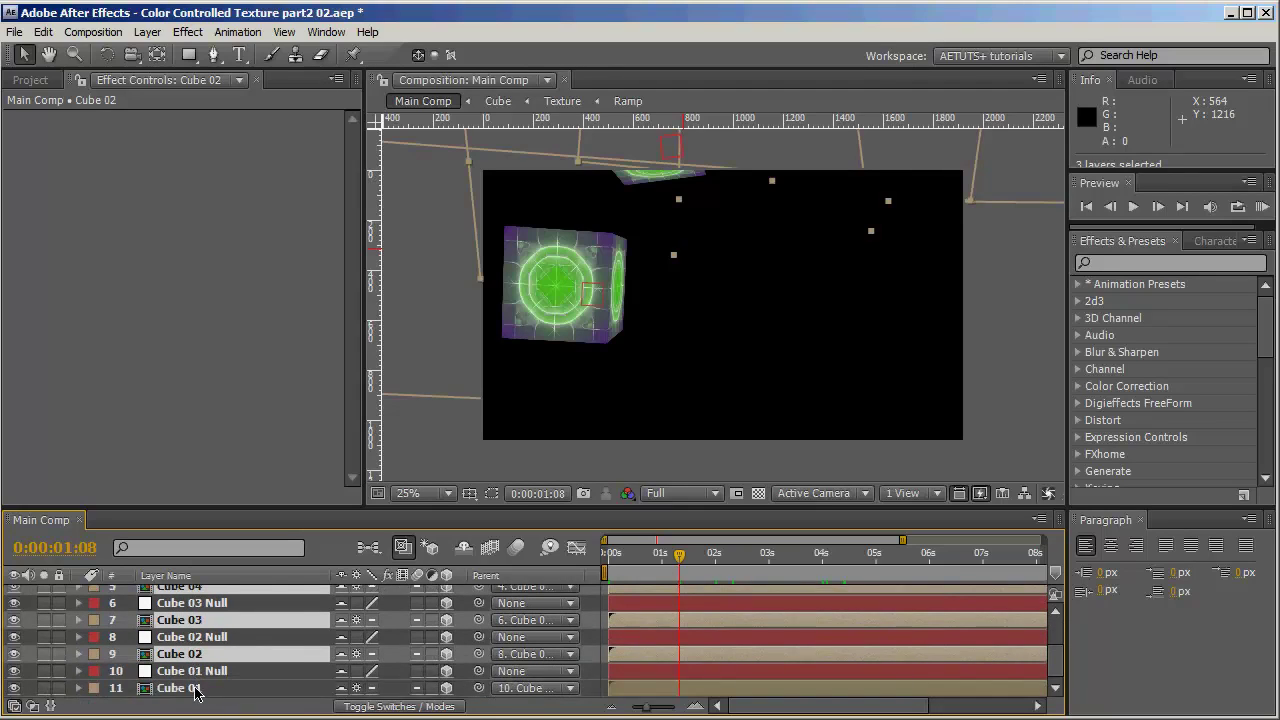
ctrl+click(190, 688)
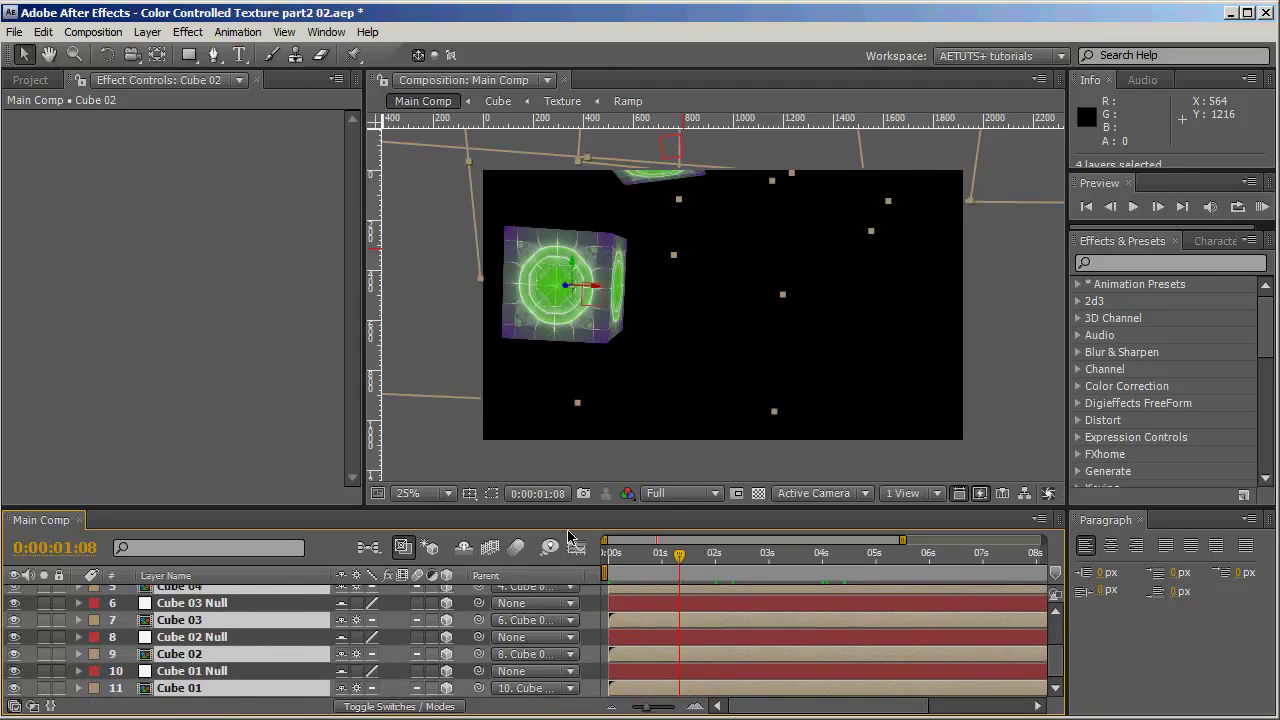
click(462, 549)
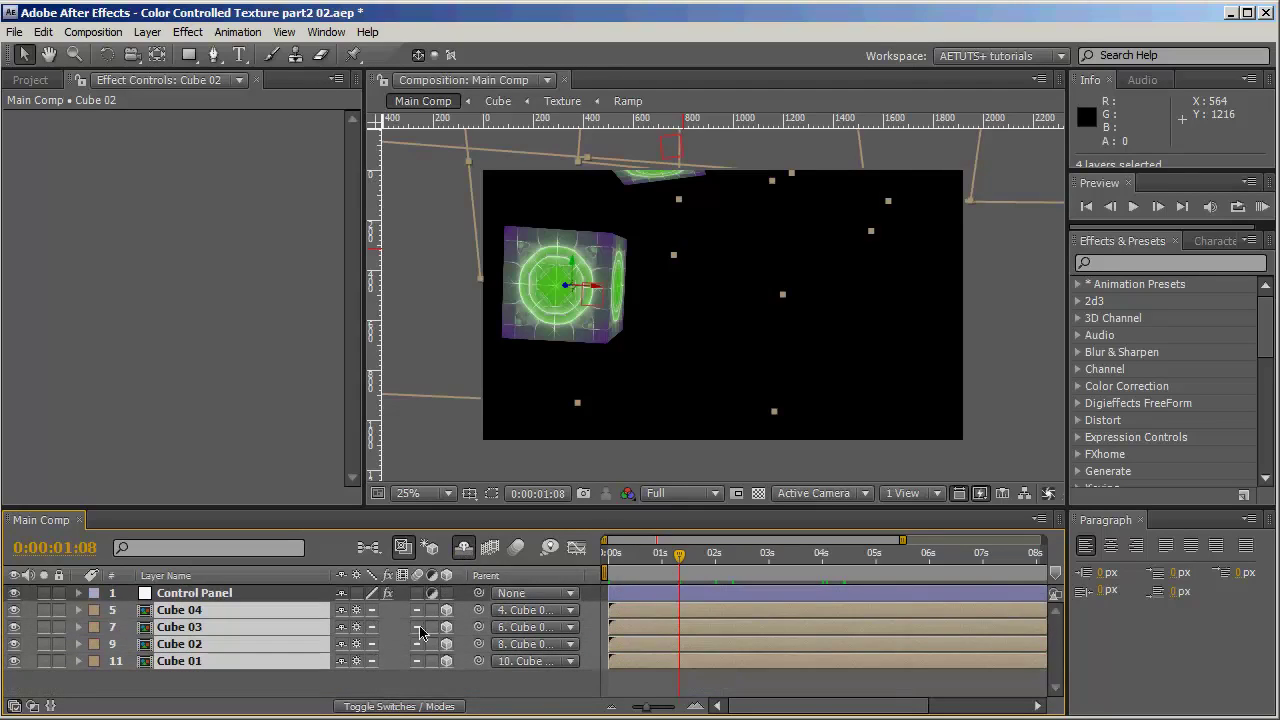
- Add a Position keyframe at 0:00:00:00 to the Cube 01, 02, 03 and 04 layers together
click(297, 697)
click(190, 658)
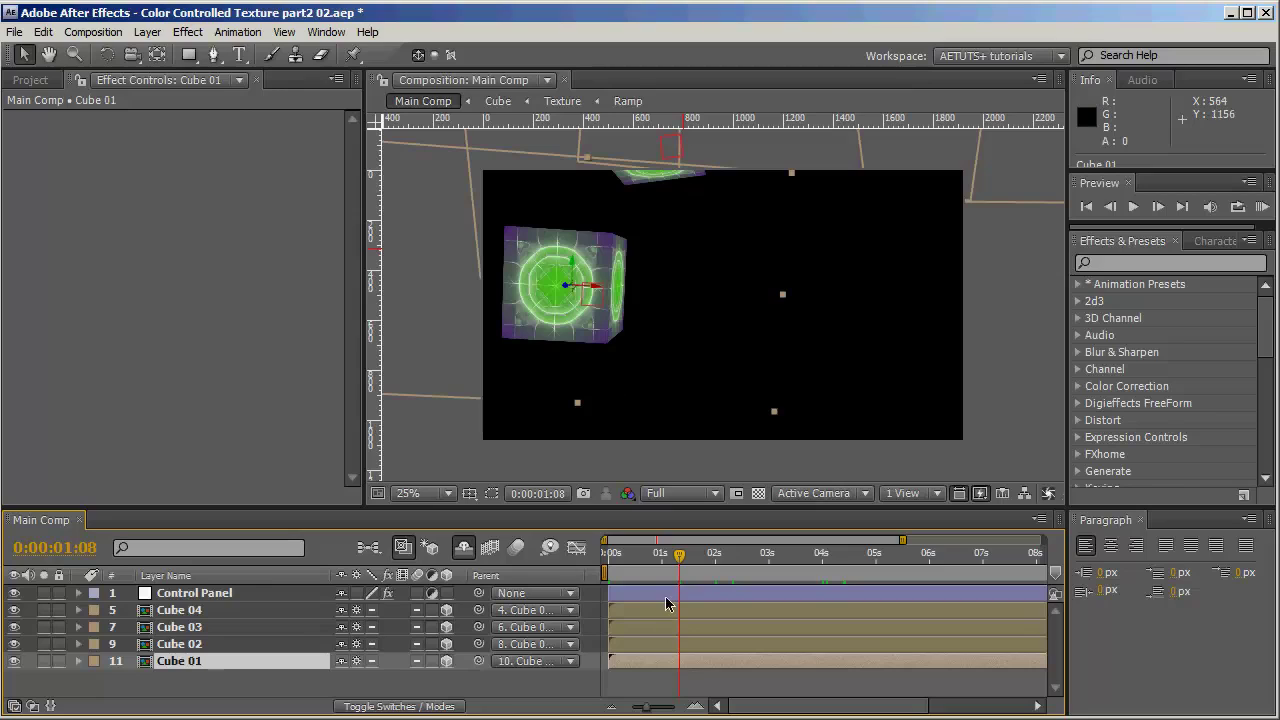
drag(645, 565, 605, 563)
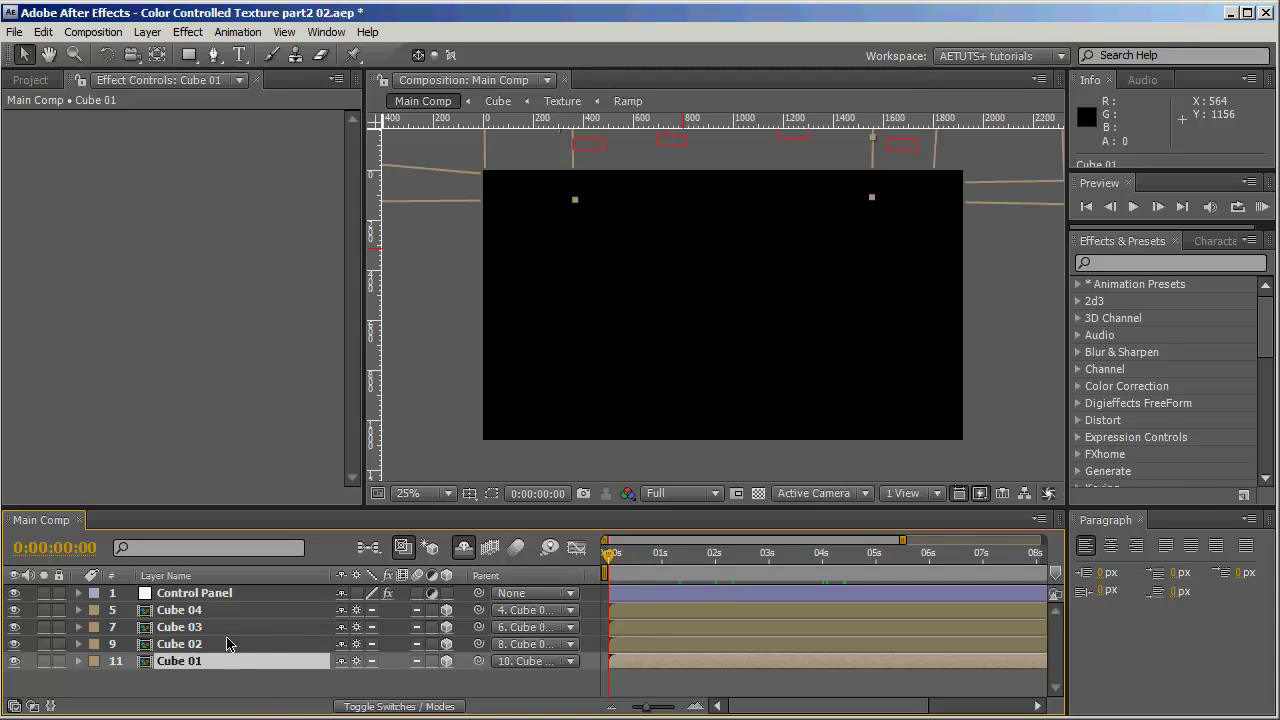
shift+click(204, 614)
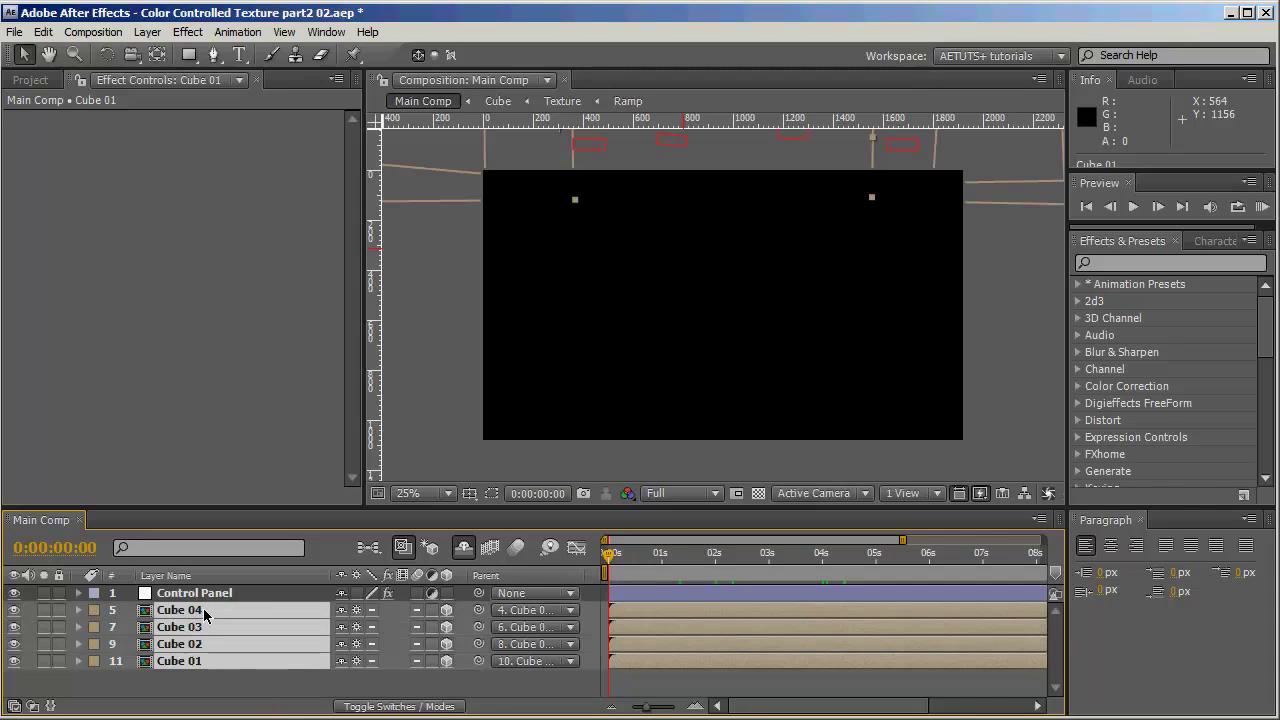
key(p)
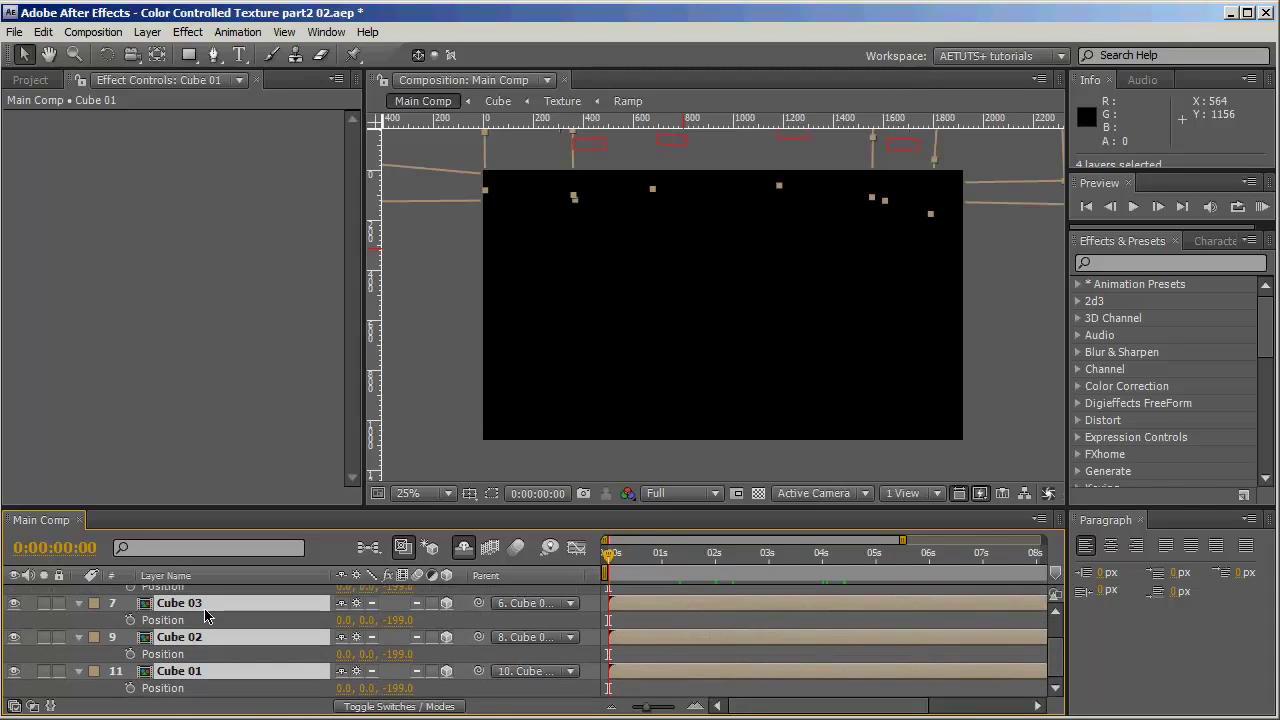
click(130, 620)
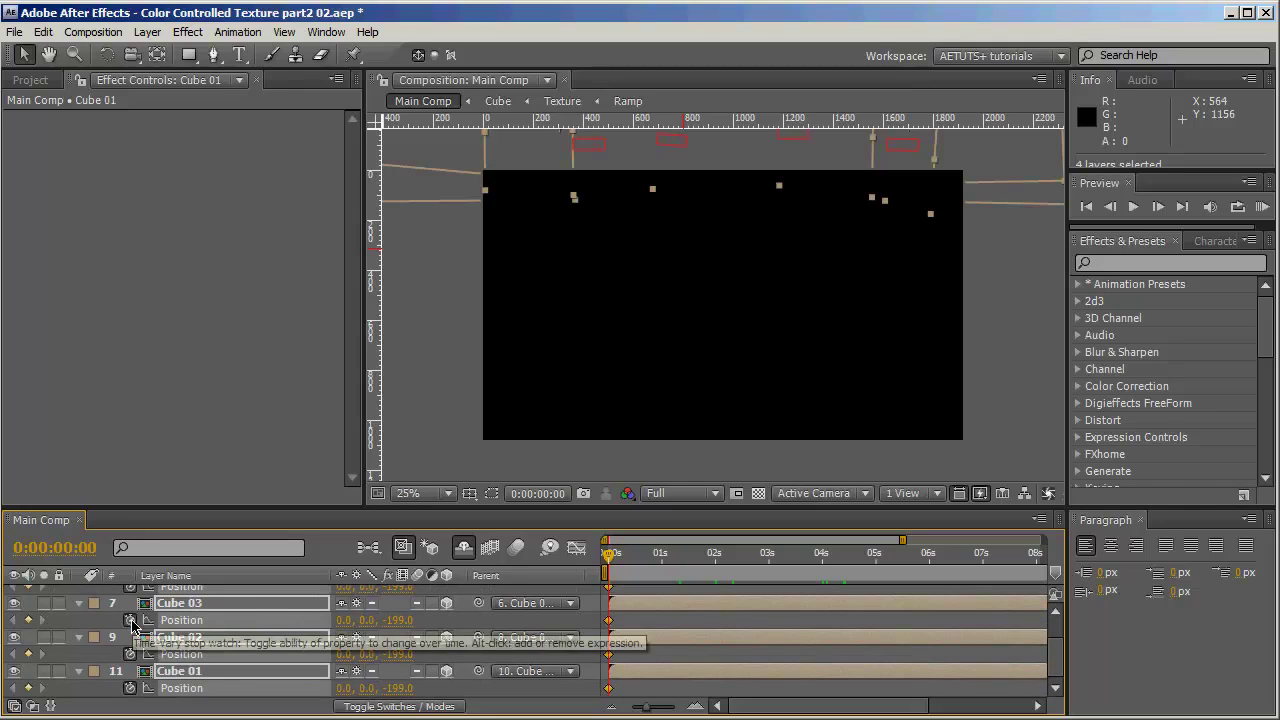
- Add a Position keyframe at 0:00:05:00 to all four cube layers and deselect them
click(773, 567)
drag(773, 567, 875, 594)
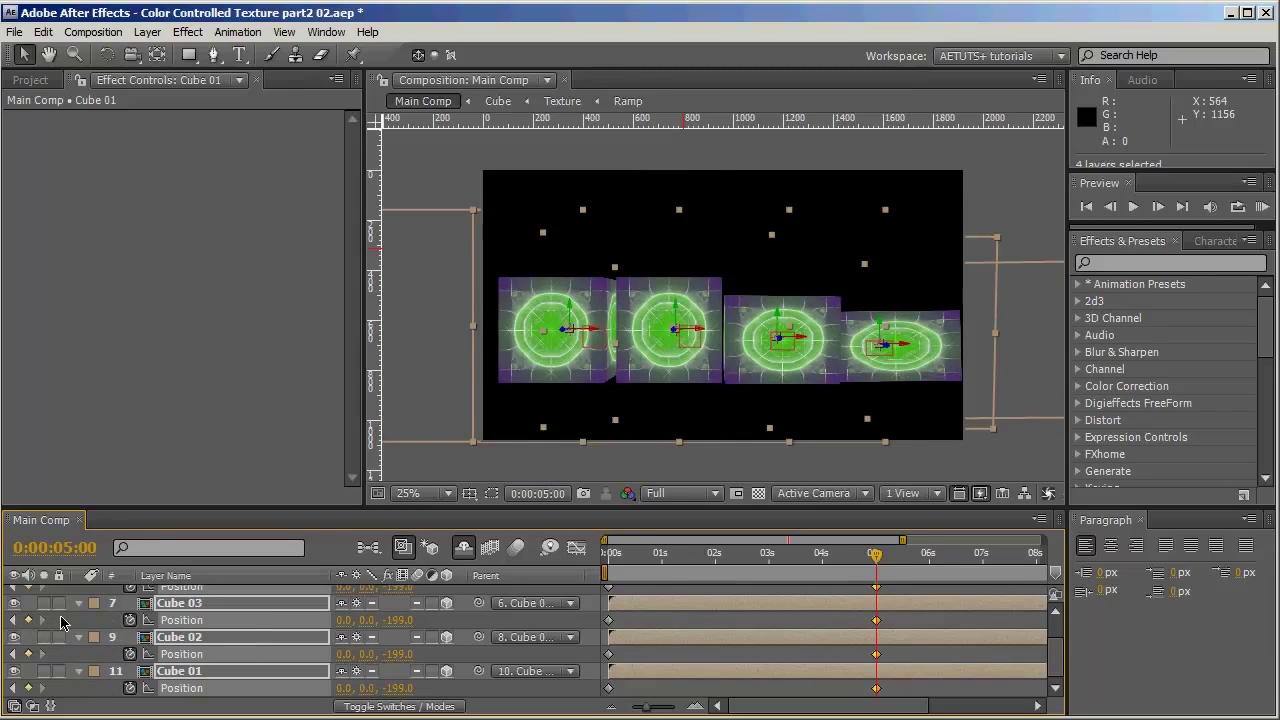
key(F2)
- At 0:00:03:23, shift Cube 01 to an X position of about -116 and Cube 02 to about -48
click(606, 555)
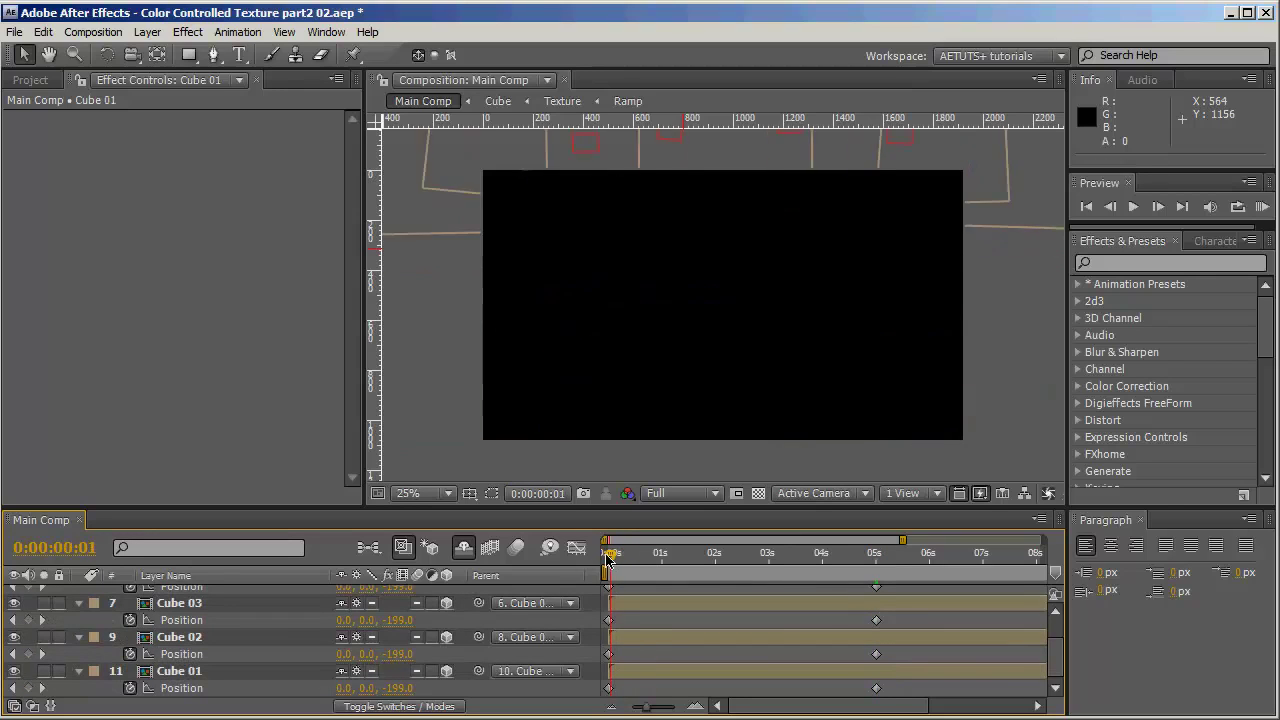
drag(597, 560, 818, 612)
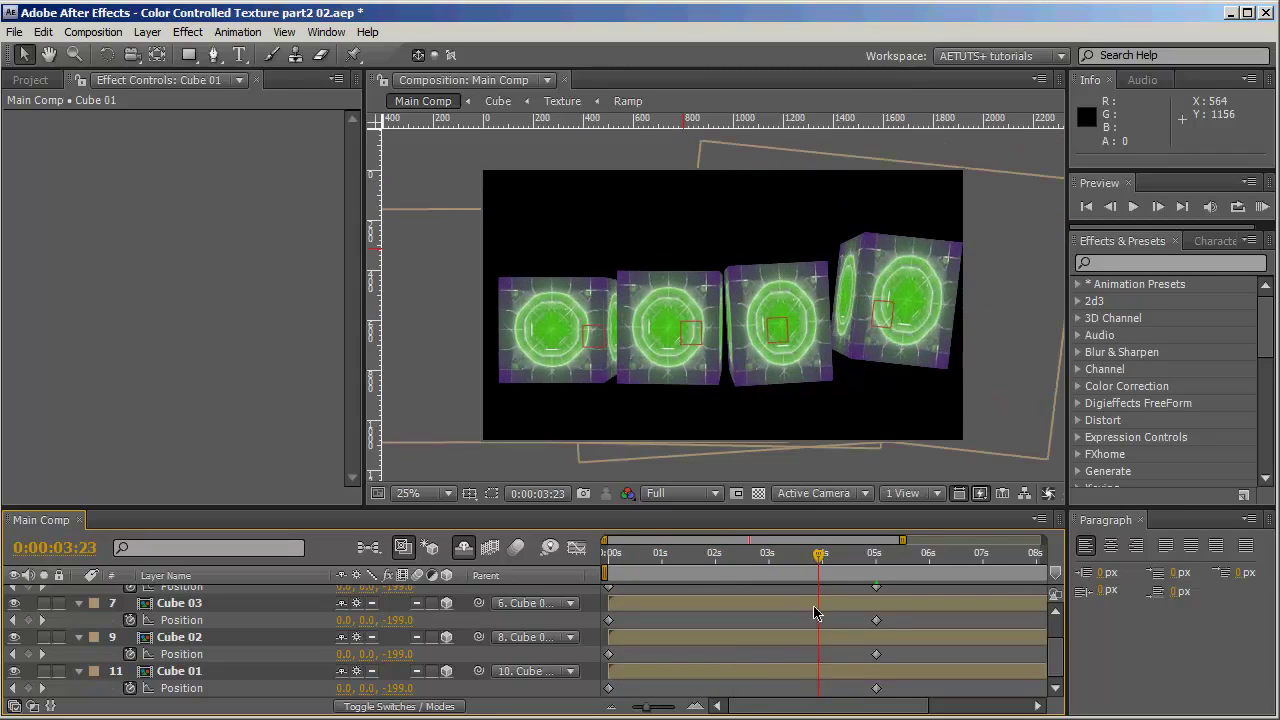
click(568, 332)
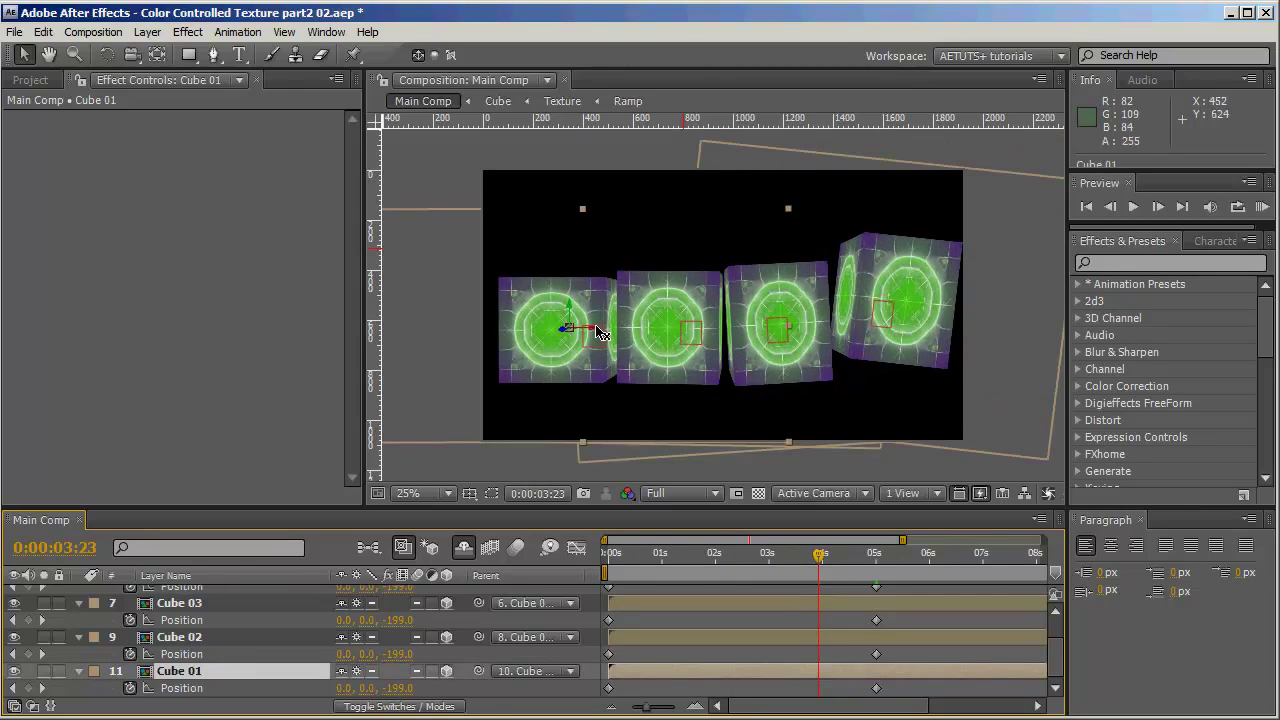
drag(601, 332, 569, 335)
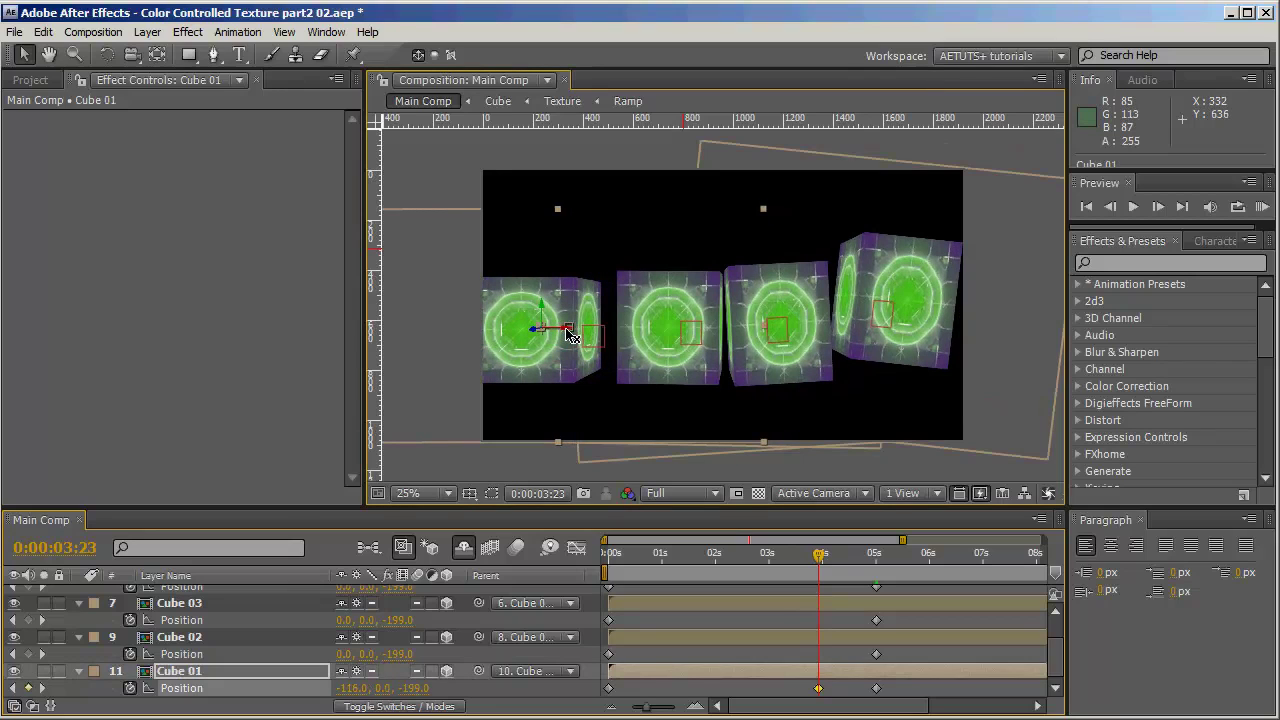
key(ctrl+Up)
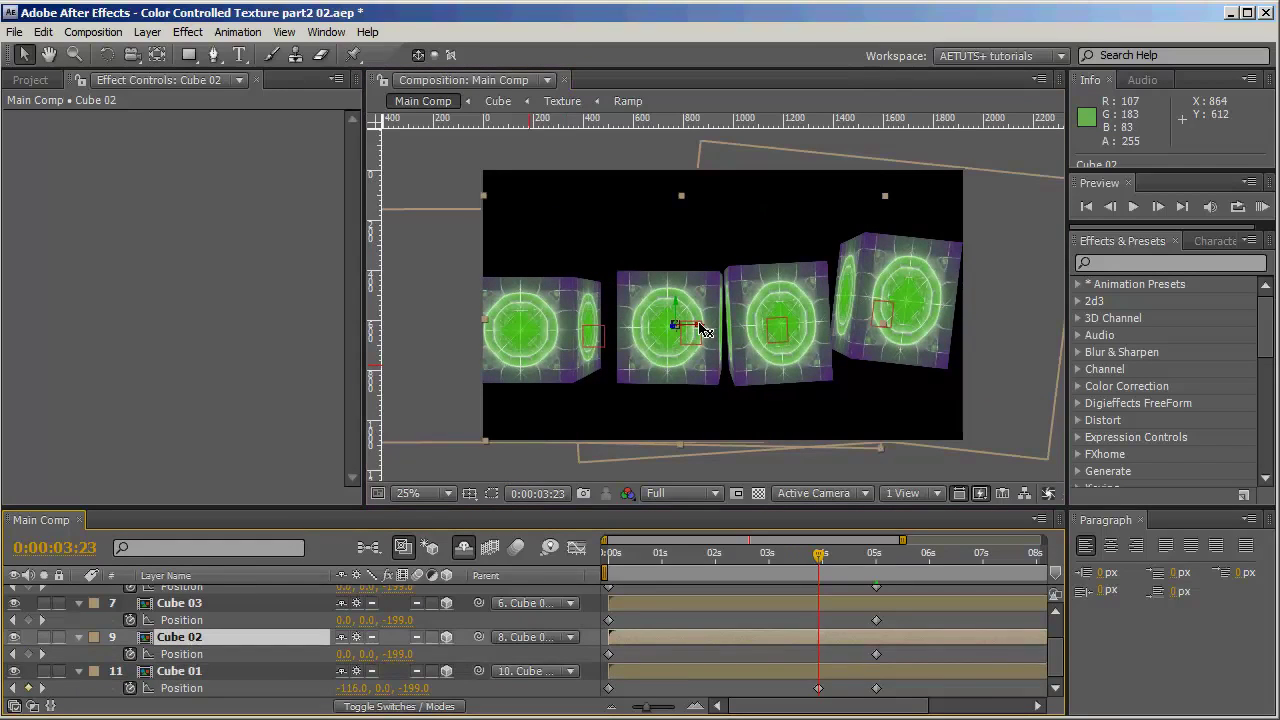
mouse_move(684, 330)
mouse_down()
mouse_move(665, 324)
mouse_move(693, 332)
mouse_up()
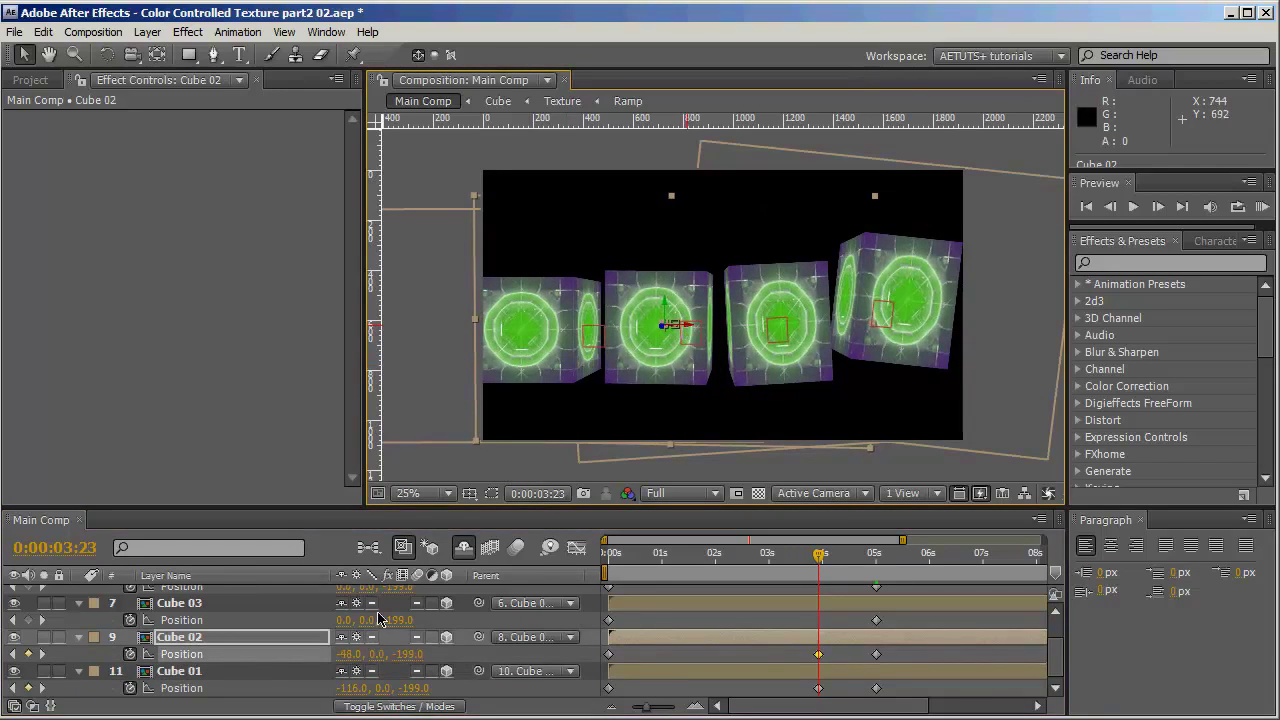
- At 0:00:03:23, shift Cube 03 to an X position of about 51.9 and Cube 04 to about 121.6
key(ctrl+Up)
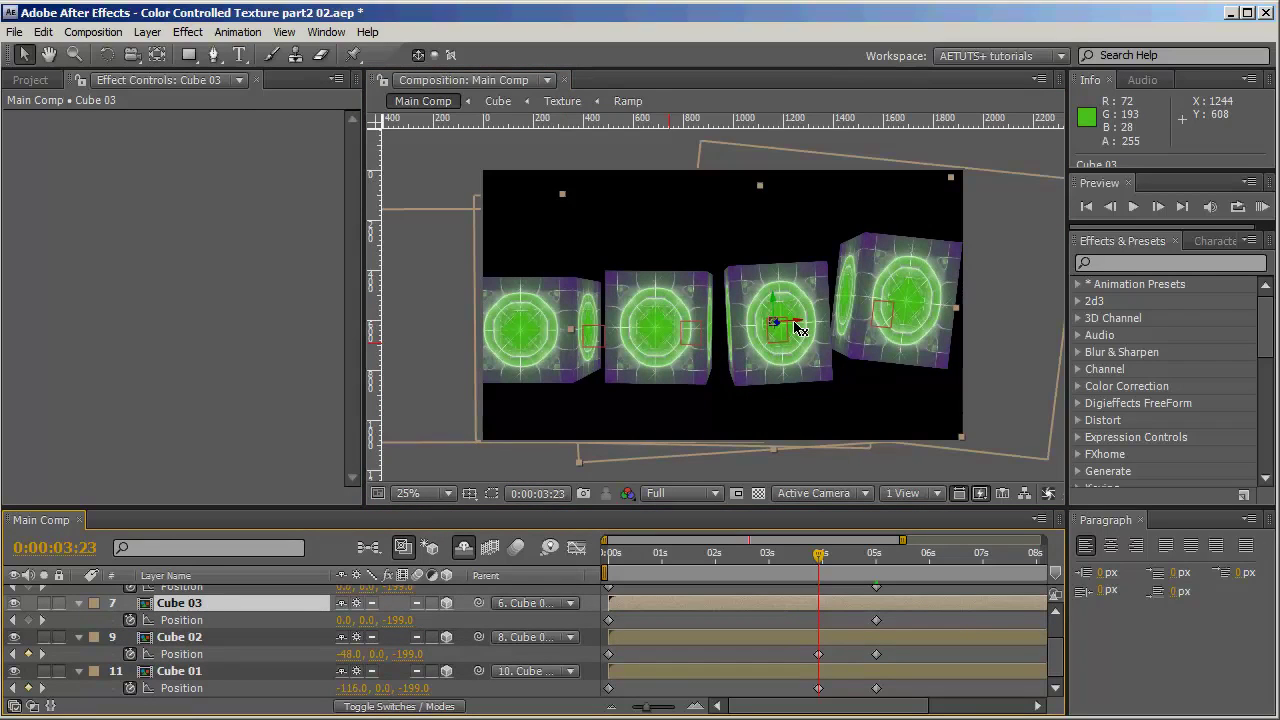
drag(797, 328, 810, 329)
scroll(268, 648, up, 1)
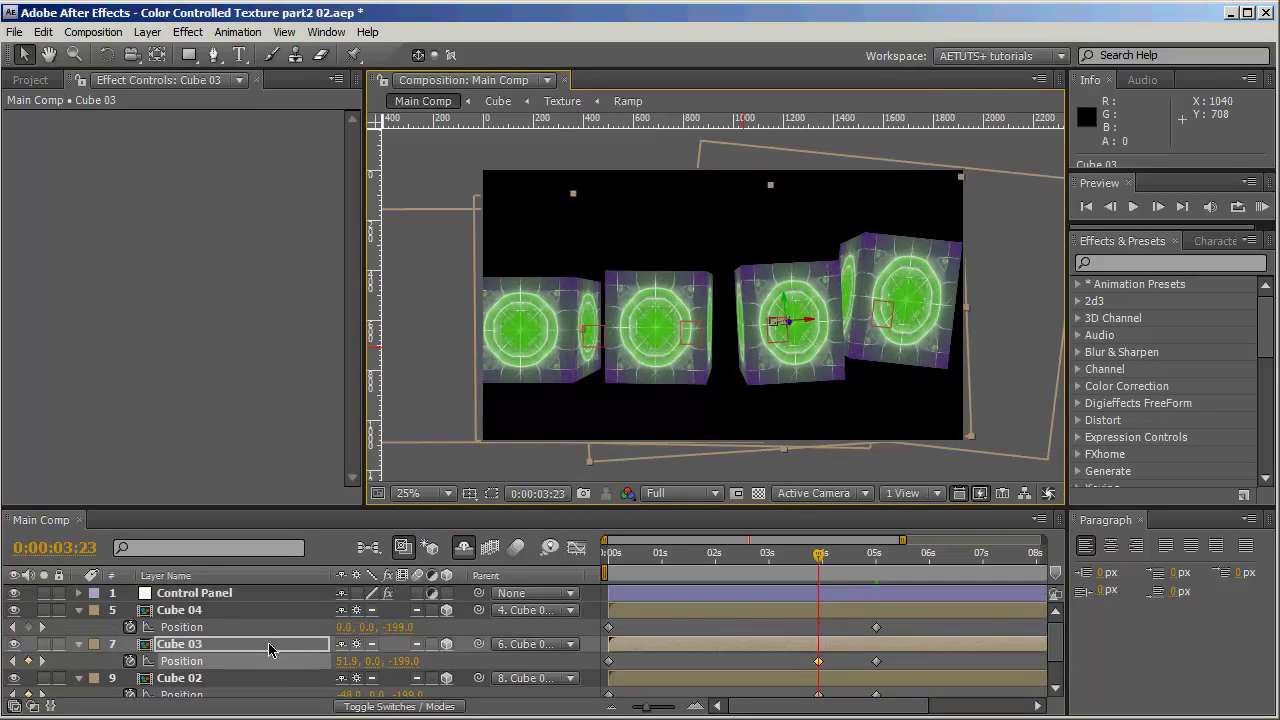
click(224, 612)
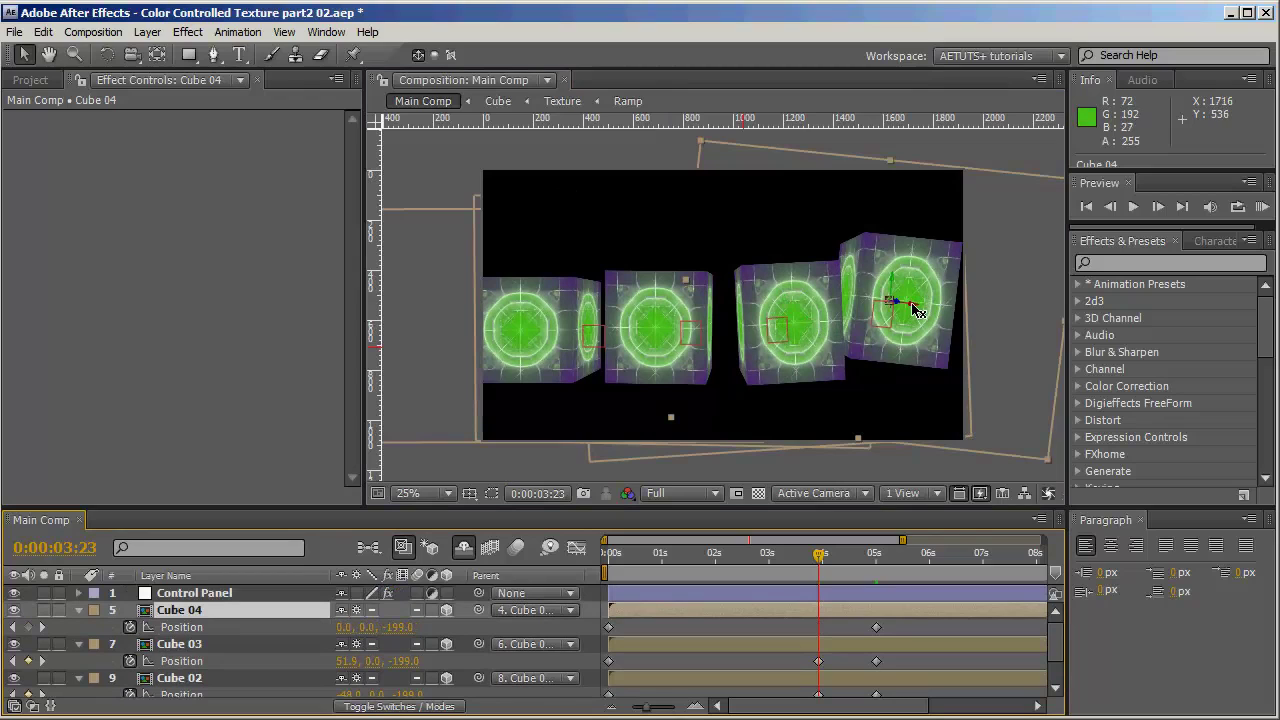
drag(918, 311, 945, 311)
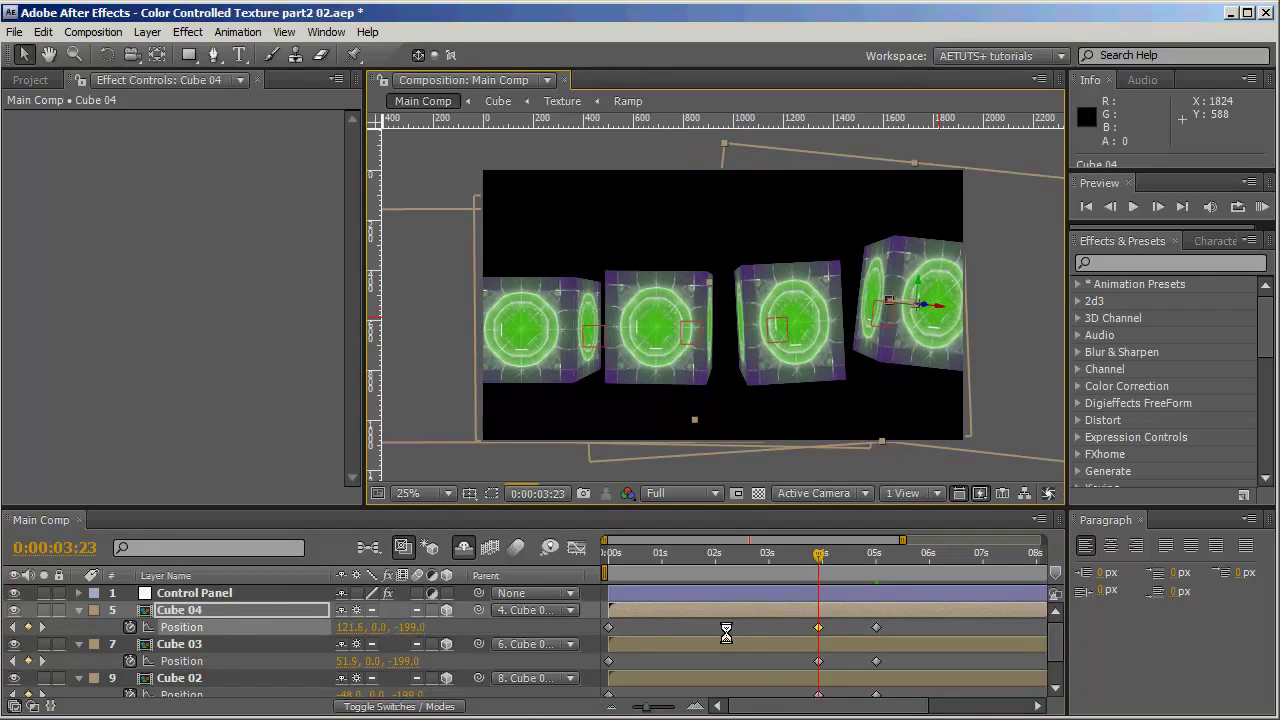
- Delete the Position keyframes at 0:00:00:00 from all four cube layers
scroll(645, 627, down, 1)
drag(626, 594, 598, 696)
key(Delete)
scroll(686, 690, up, 2)
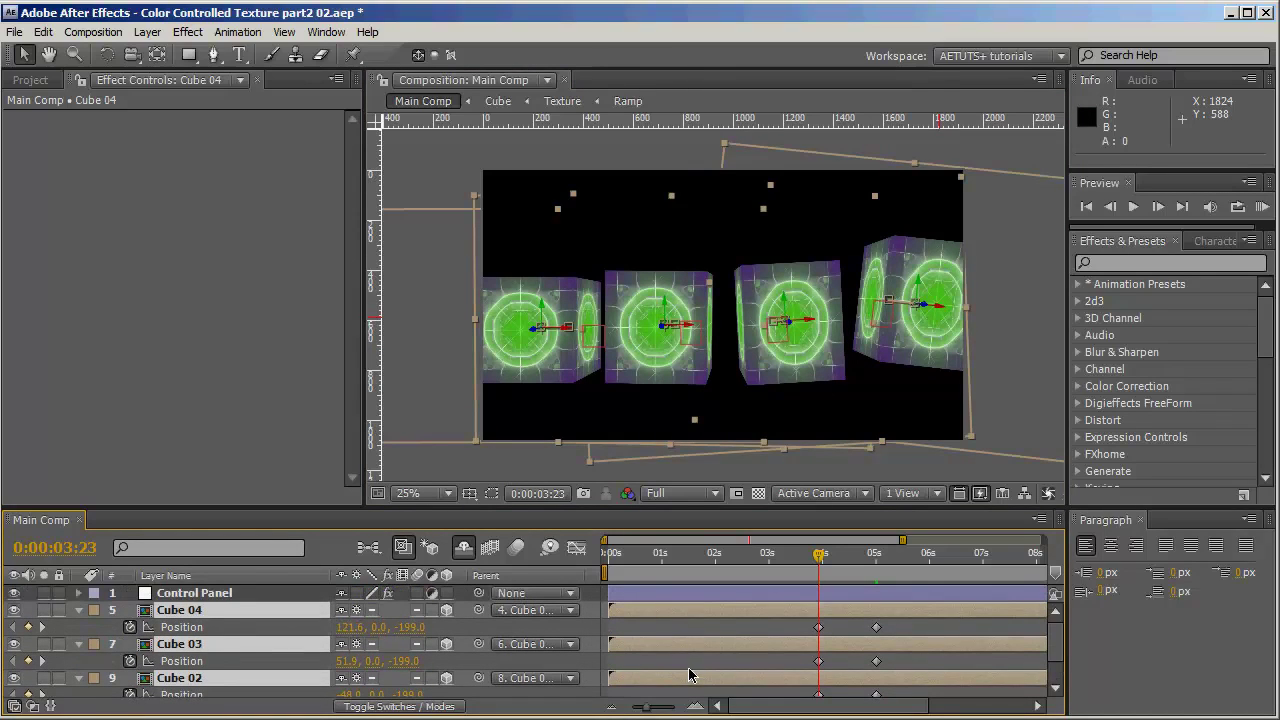
- Enlarge the timeline area and move the four Position keyframes from 0:00:03:23 to 0:00:00:00
drag(688, 506, 688, 468)
drag(800, 590, 840, 698)
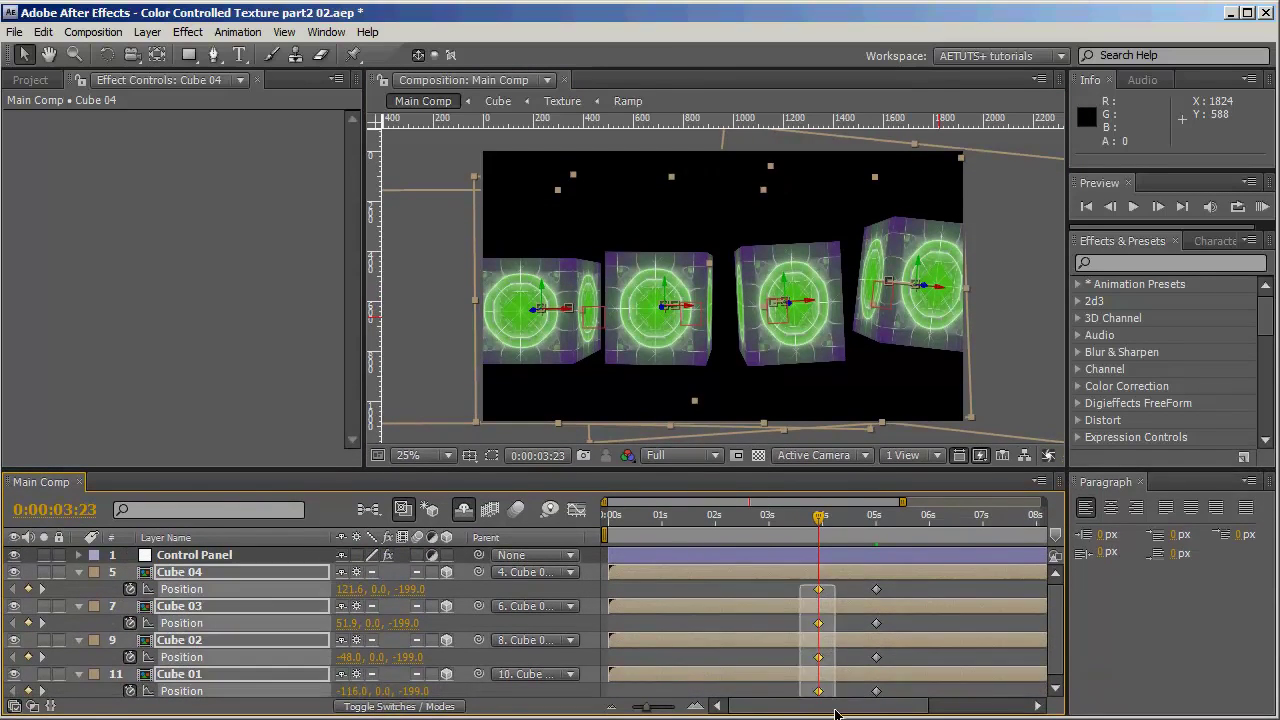
drag(819, 589, 608, 588)
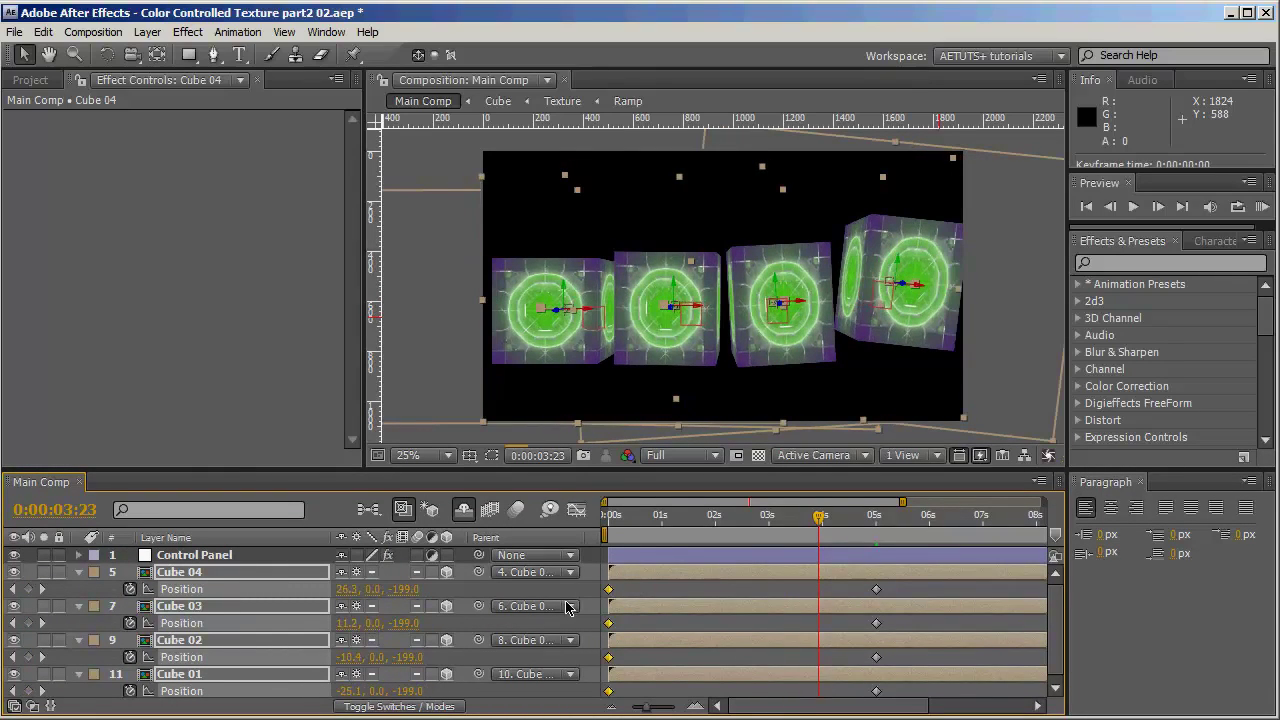
click(62, 591)
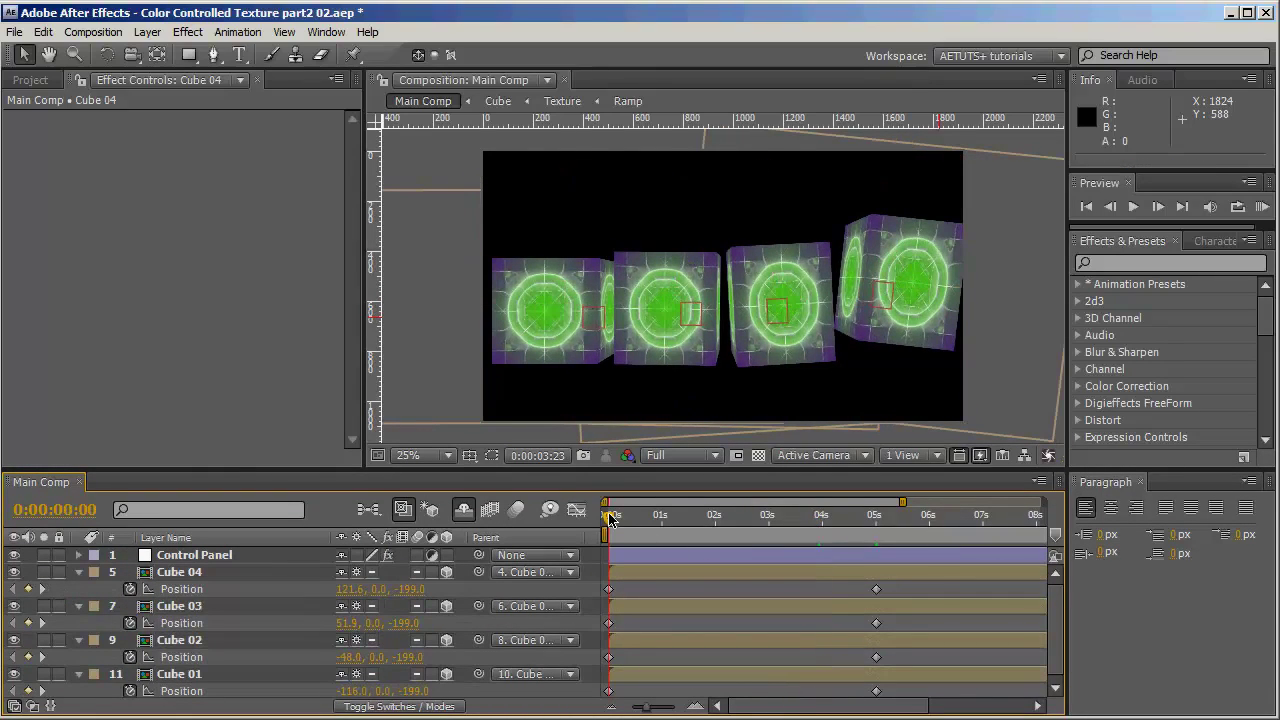
- Scrub through the drops and move Cube 01's last Position keyframe to 0:00:04:00
drag(608, 520, 842, 621)
mouse_move(818, 615)
mouse_down()
mouse_move(833, 608)
mouse_move(770, 603)
mouse_move(877, 611)
mouse_move(825, 602)
mouse_up()
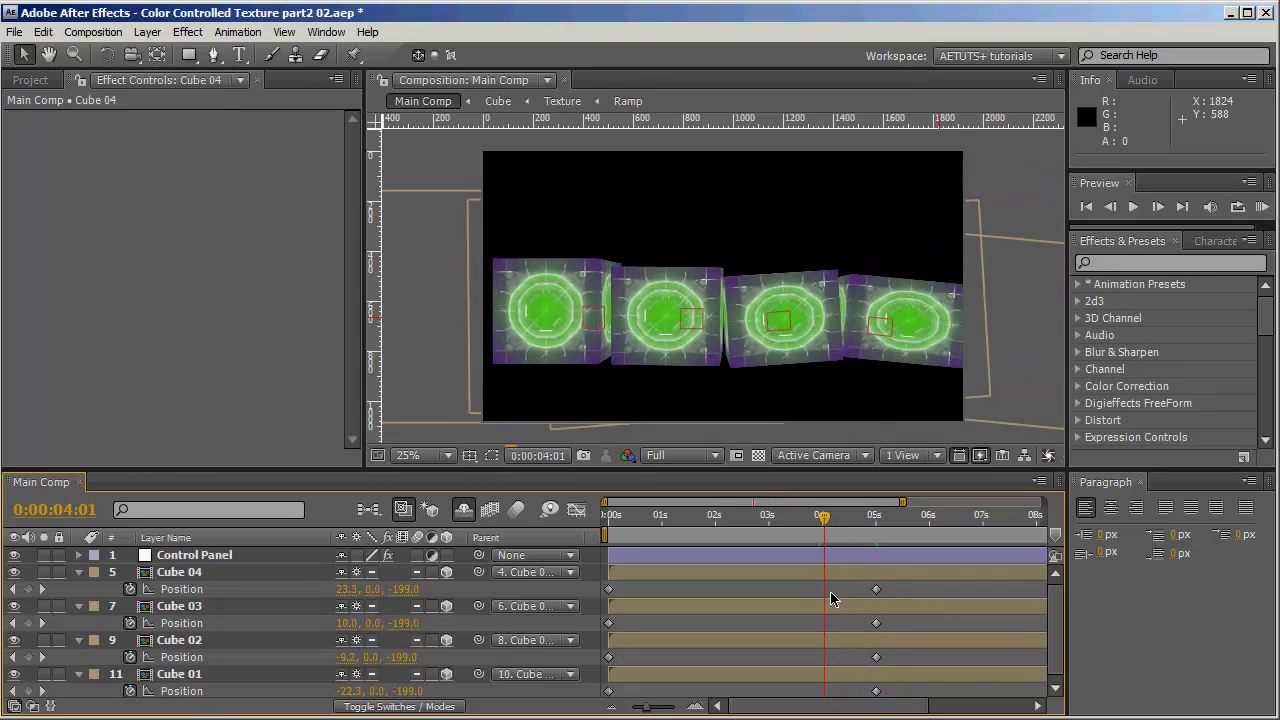
click(1109, 206)
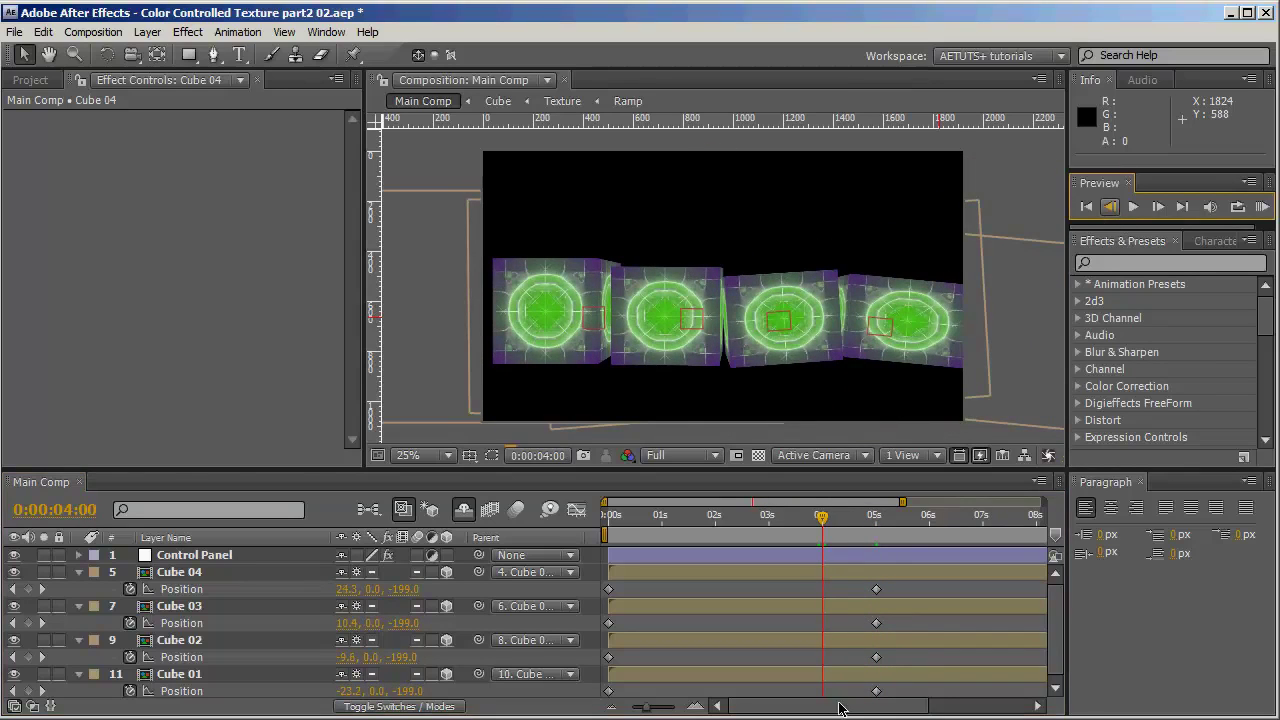
drag(876, 691, 822, 691)
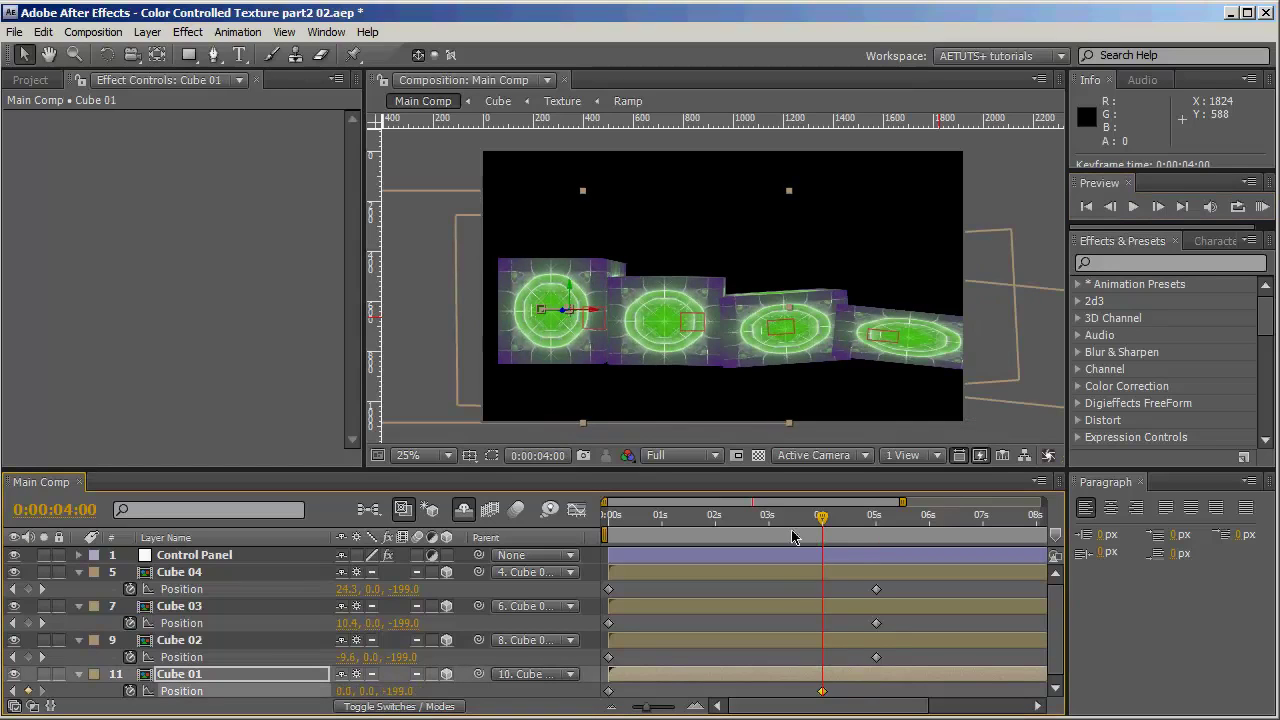
- Scrub ahead to 0:00:07:16 to check the settled cubes and collapse the properties of all four cube layers
drag(823, 517, 1018, 557)
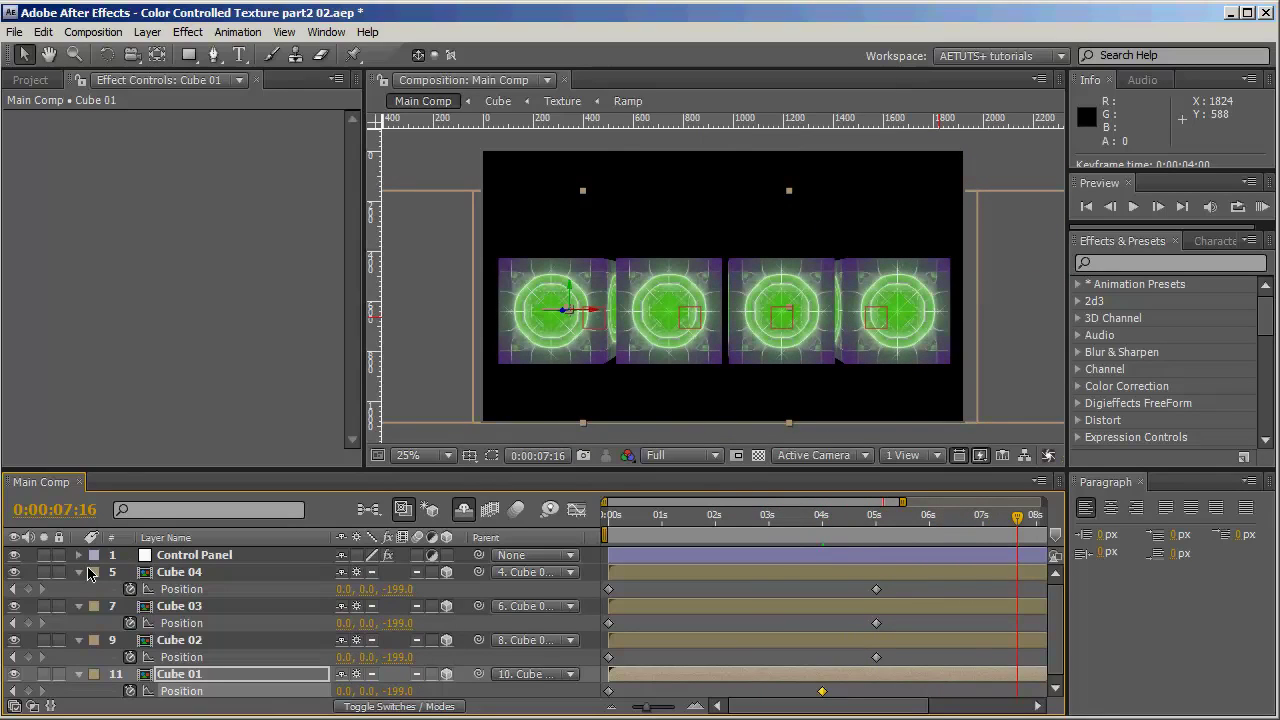
shift+click(180, 574)
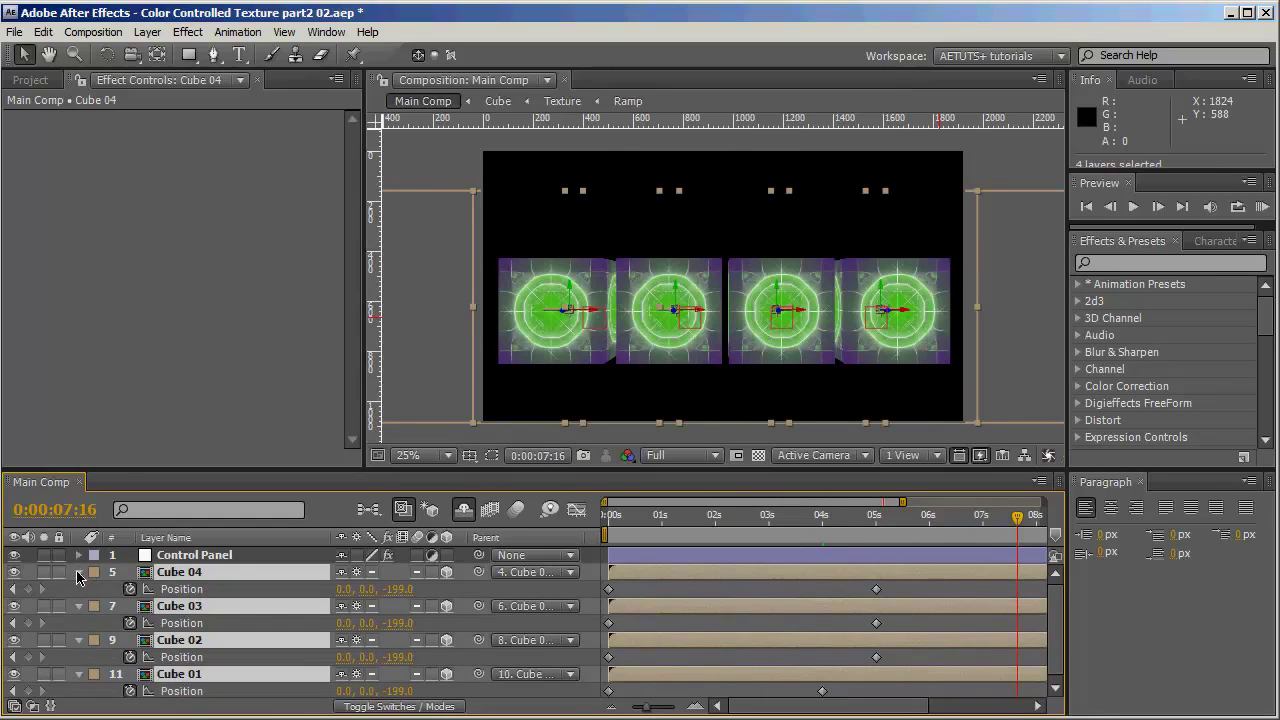
click(78, 577)
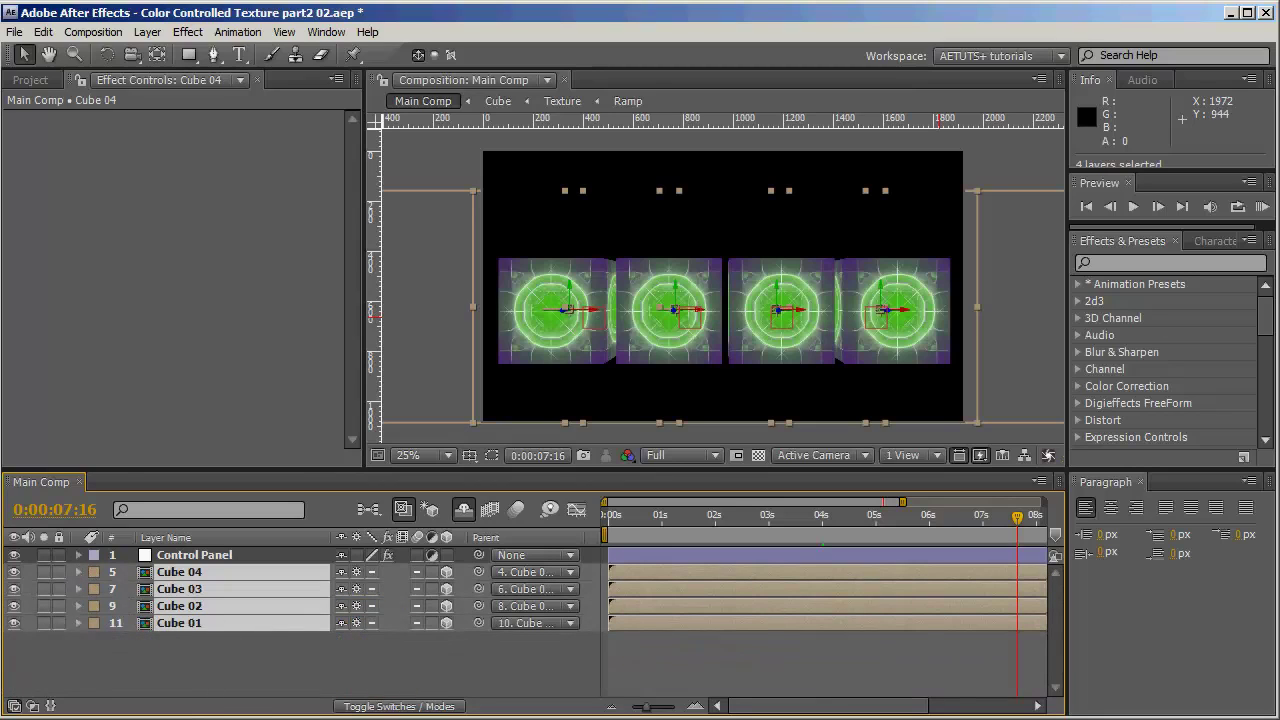
- Mark the four Cube layers as shy so they are hidden from the timeline, leaving no layer selected
click(876, 263)
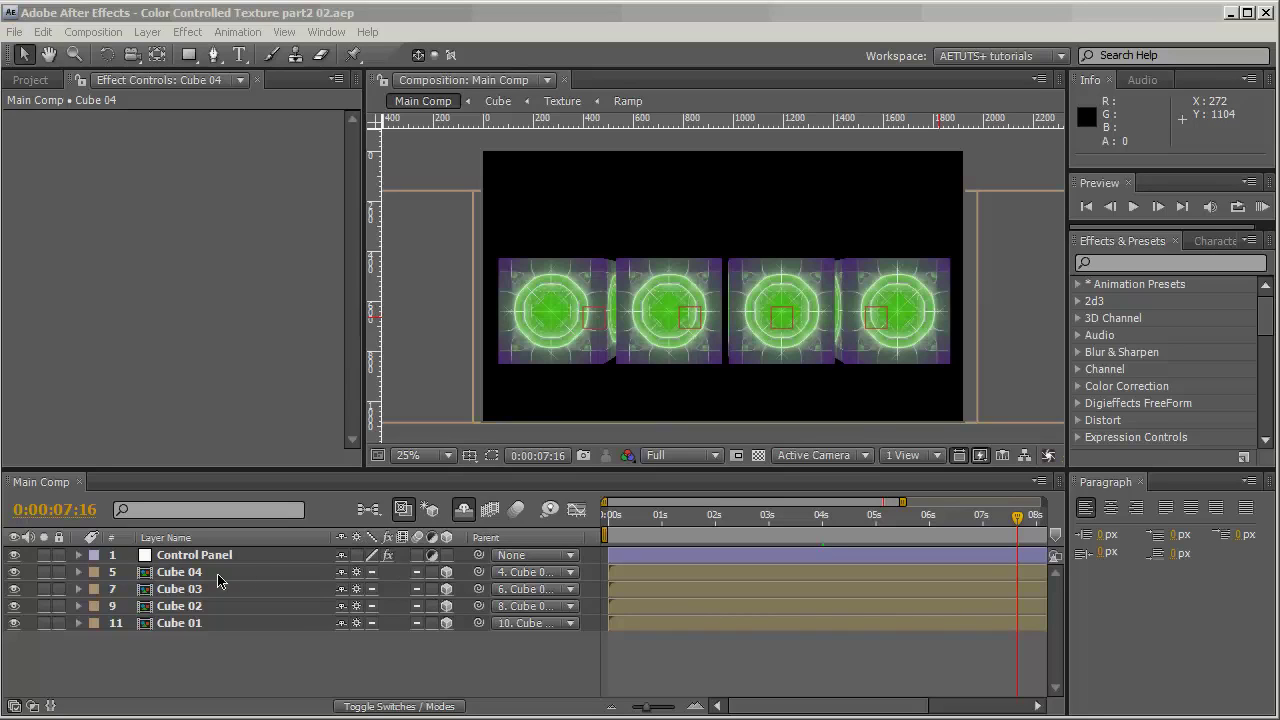
click(180, 572)
shift+click(190, 623)
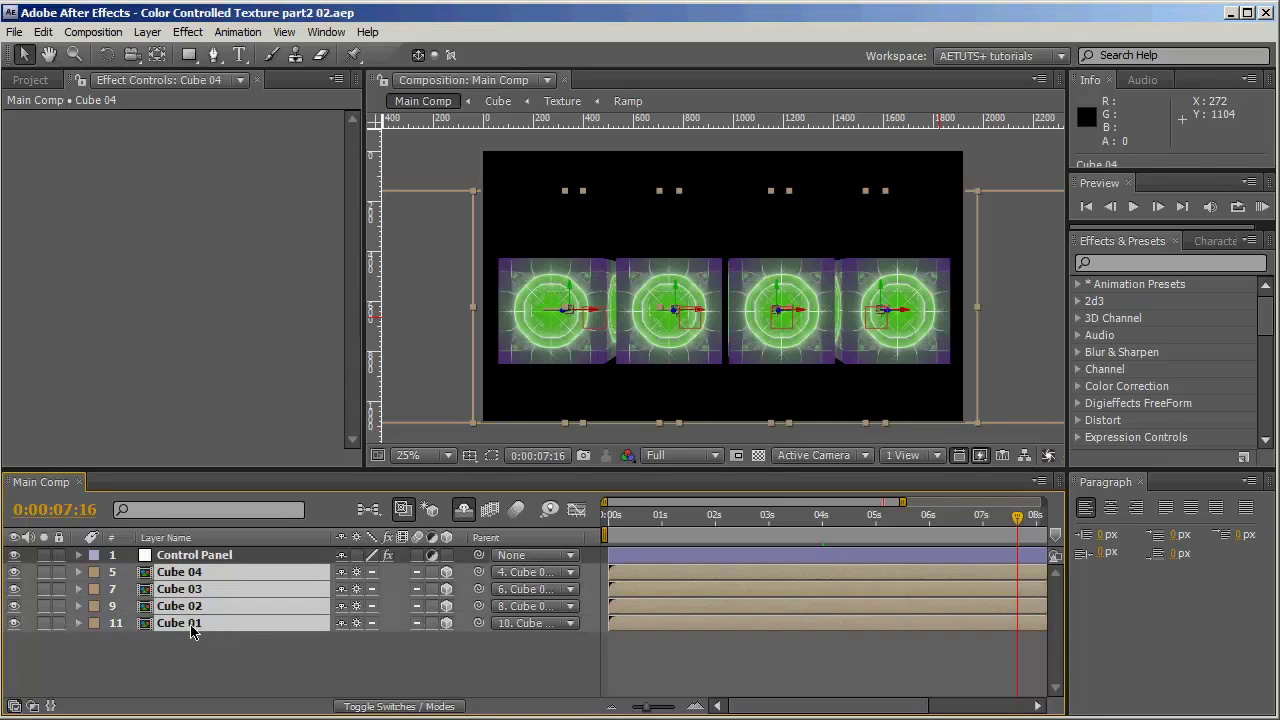
click(342, 573)
click(221, 560)
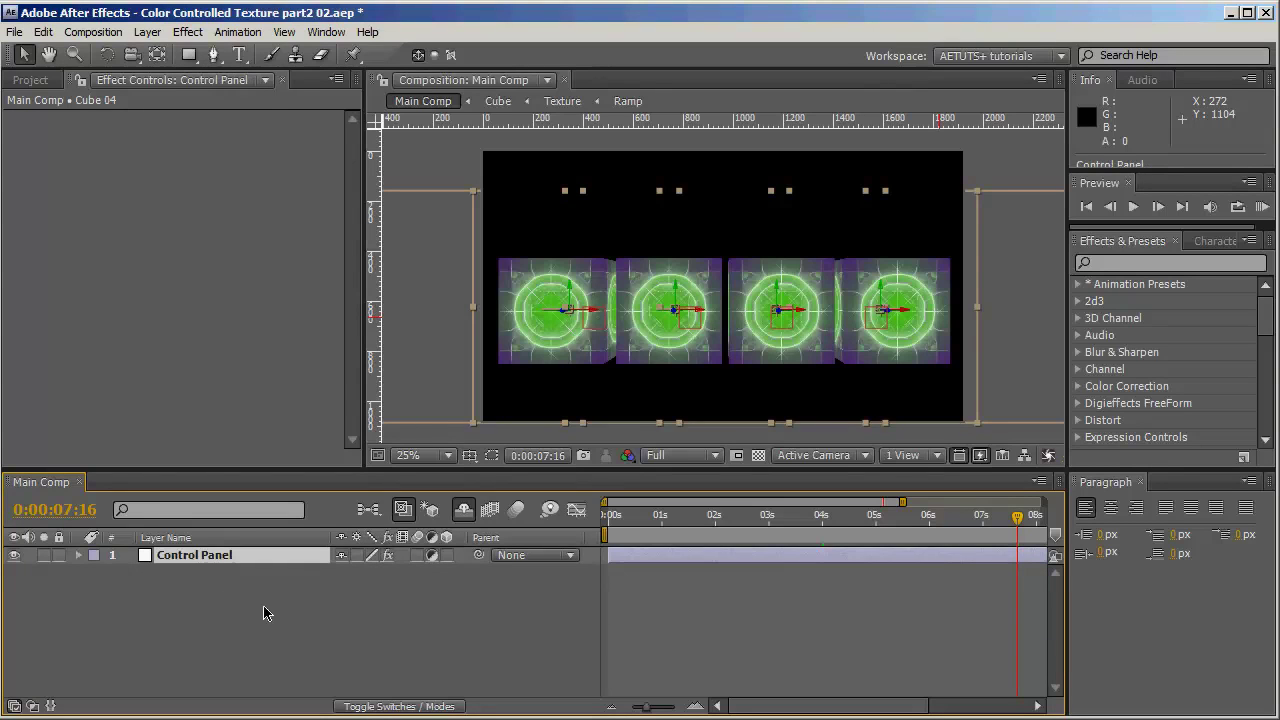
click(322, 673)
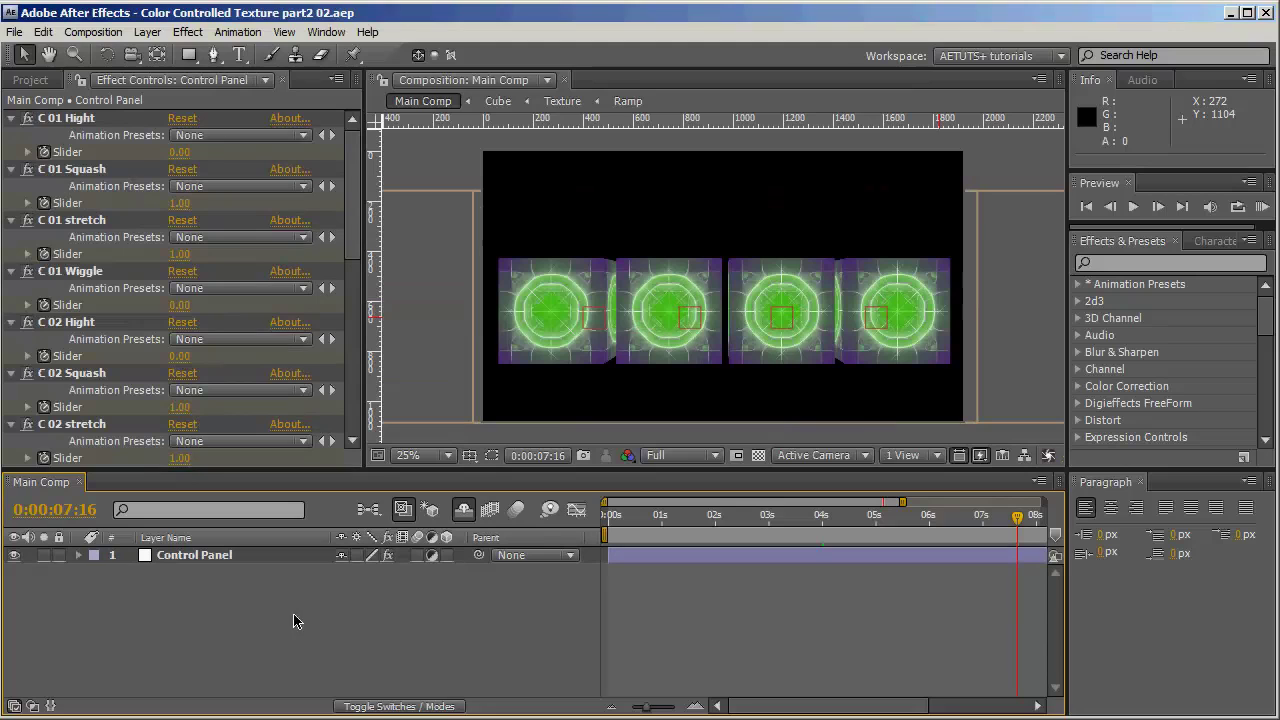
- Add a white point light at 100% intensity and move it in front of the cube row, just right of the composition's centre
right_click(294, 567)
mouse_move(470, 578)
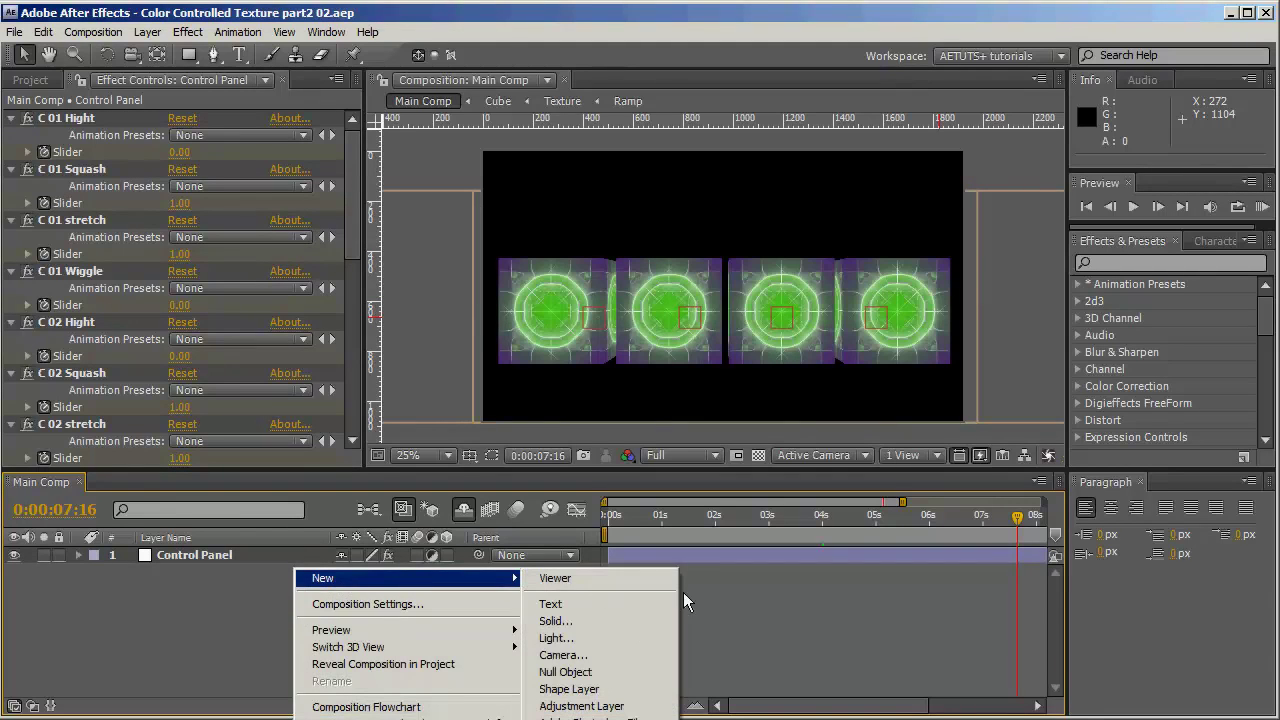
click(596, 638)
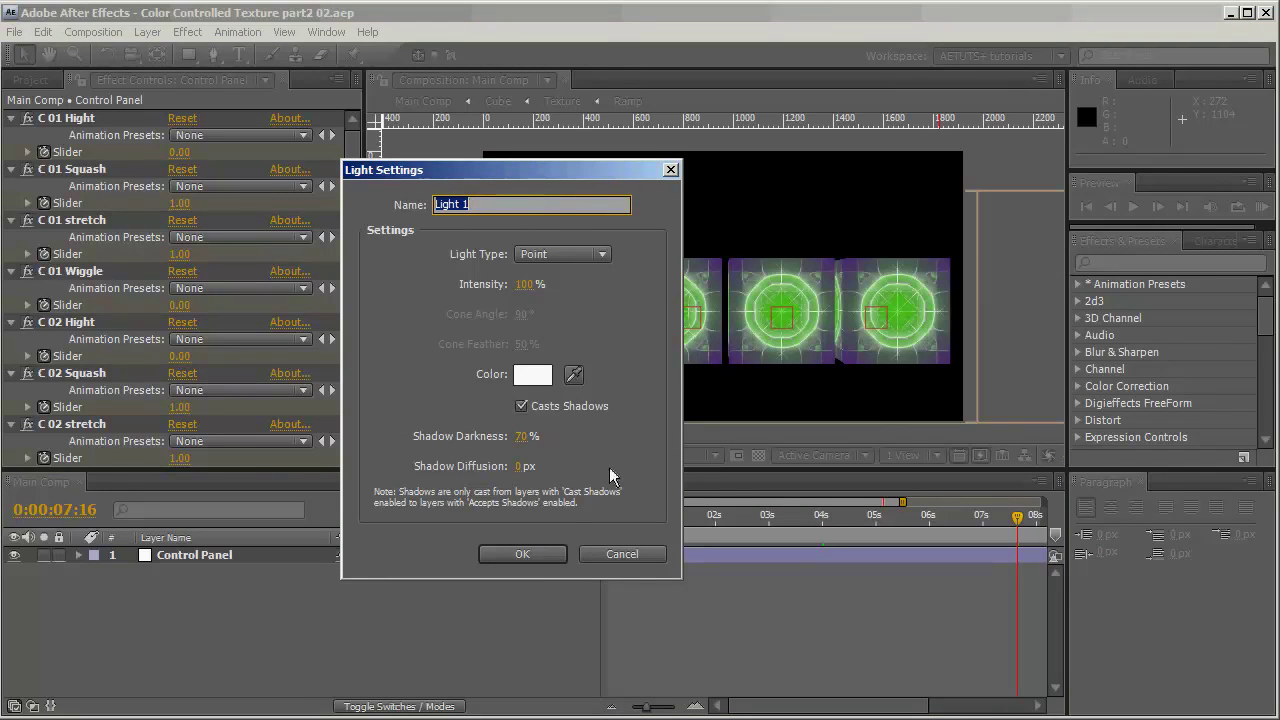
click(535, 560)
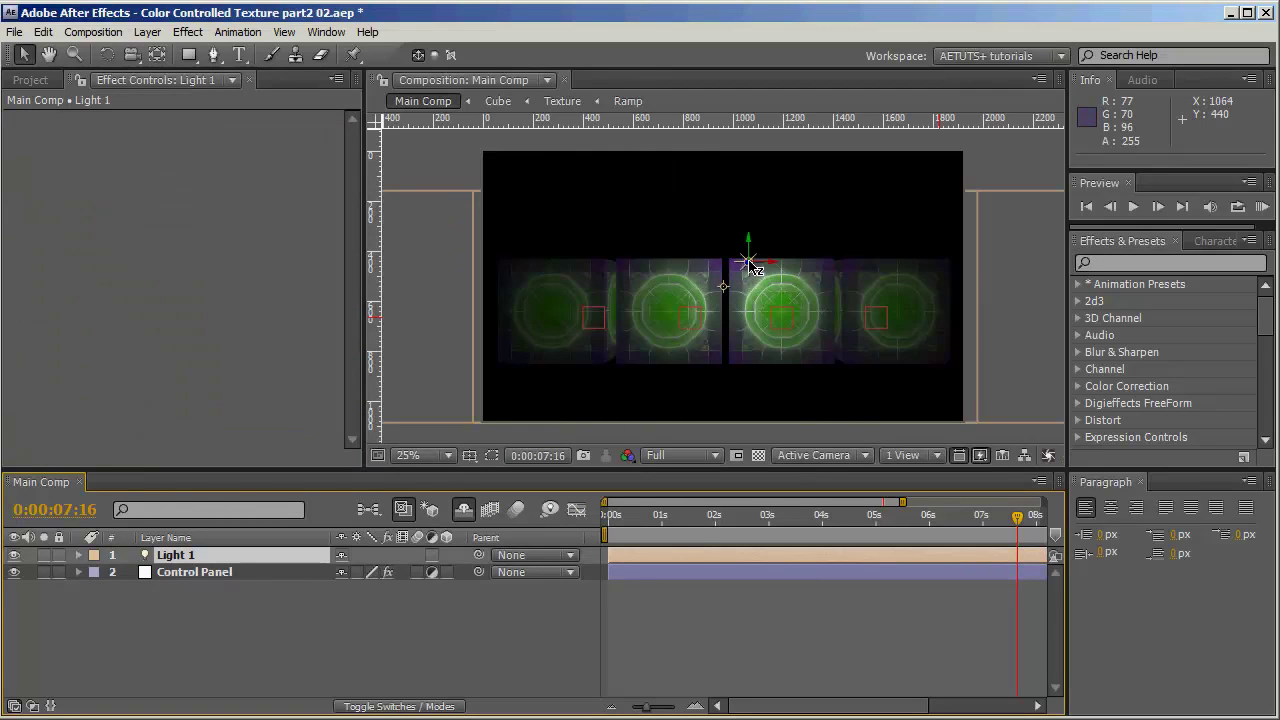
drag(748, 264, 790, 266)
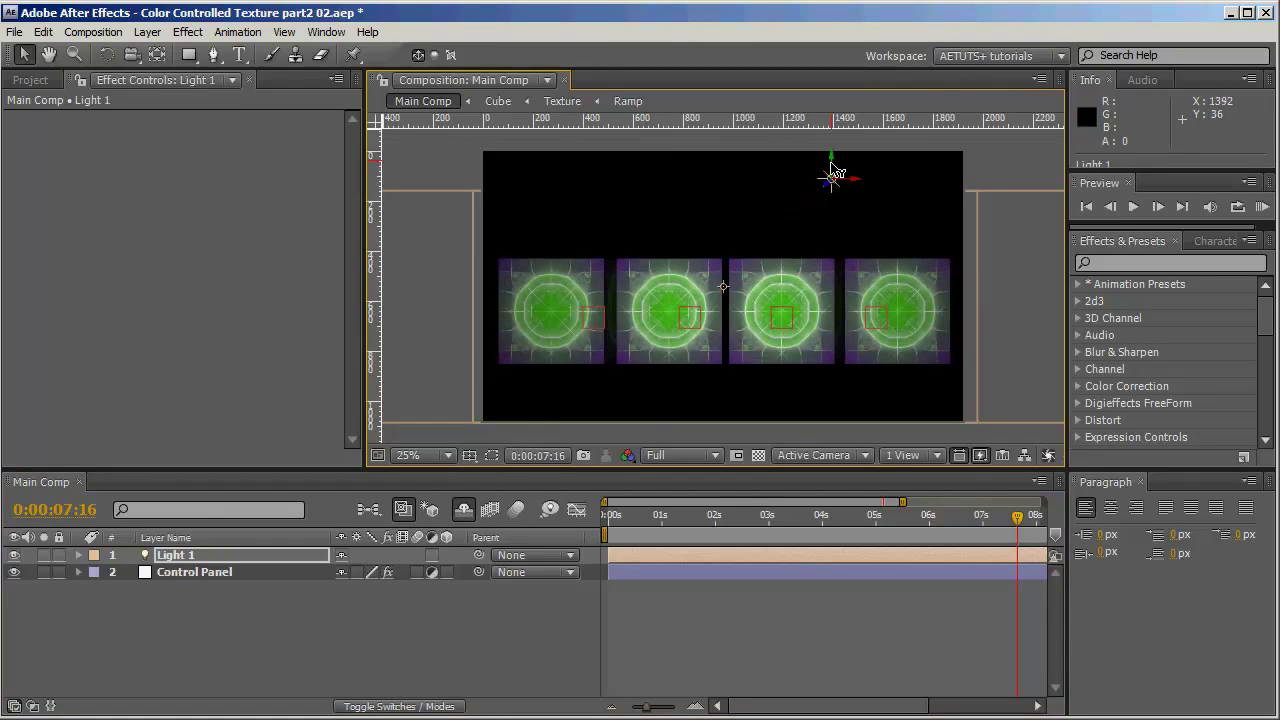
drag(836, 172, 836, 333)
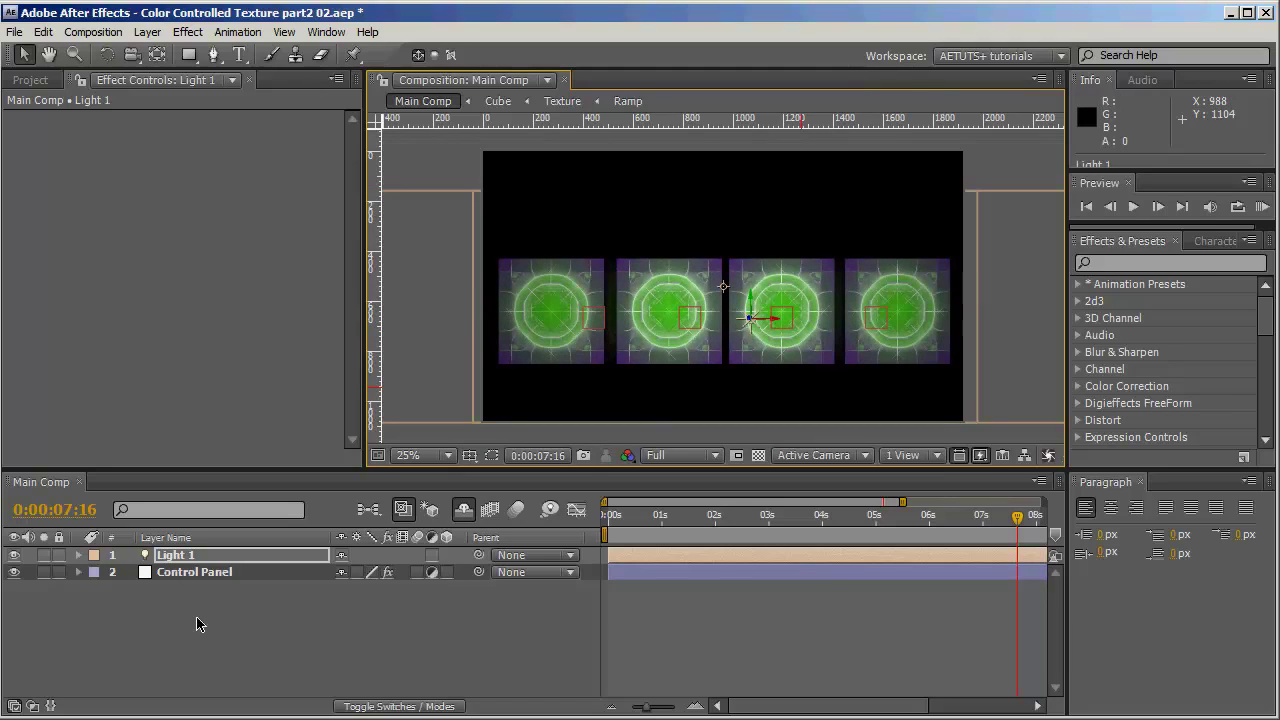
- Rename the new light layer as Front Light
key(Return)
click(213, 556)
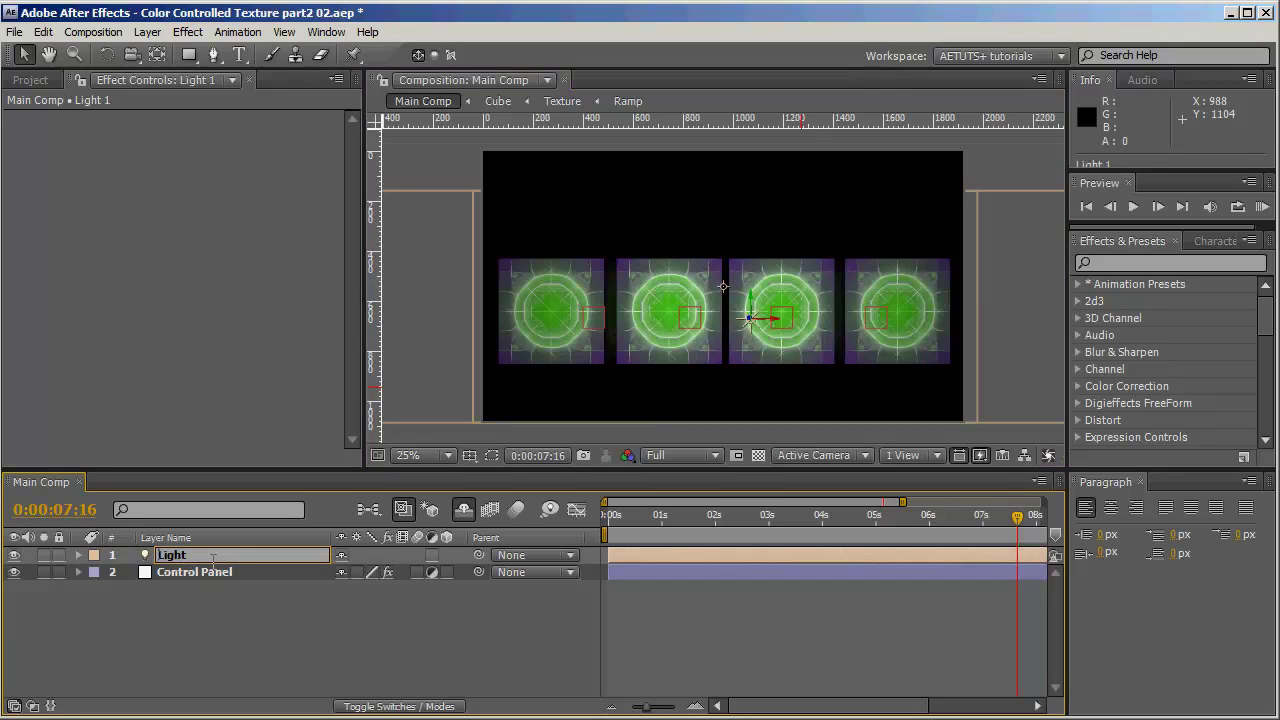
text(Front)
click(281, 650)
- Duplicate the Front Light, place the copy below it in the layer order, and rename the copy as Fill Light
click(235, 561)
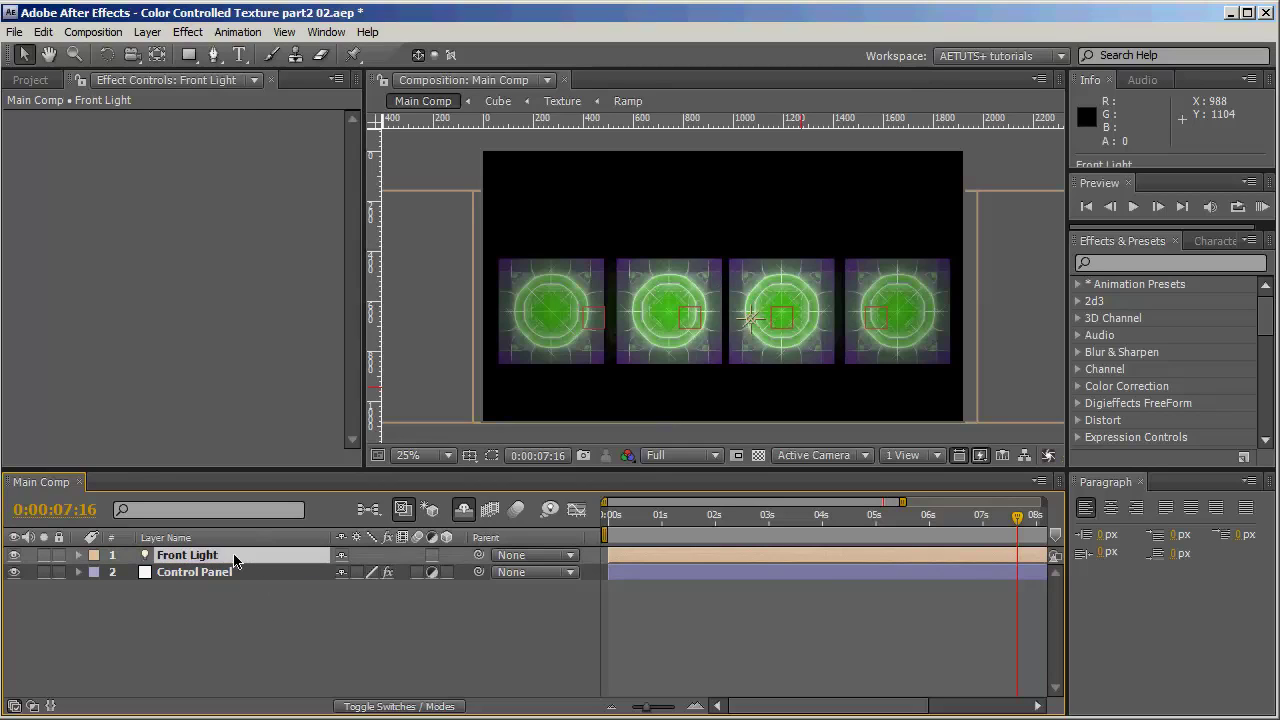
key(ctrl+d)
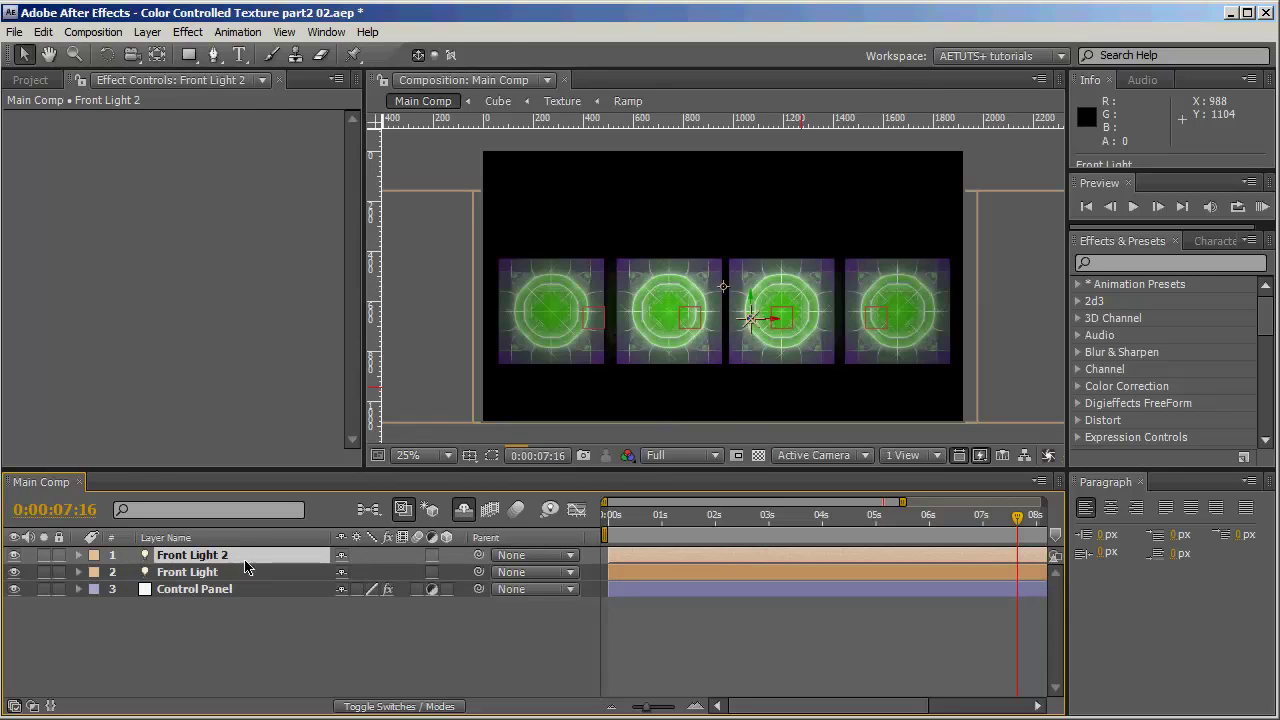
drag(230, 565, 234, 576)
key(Return)
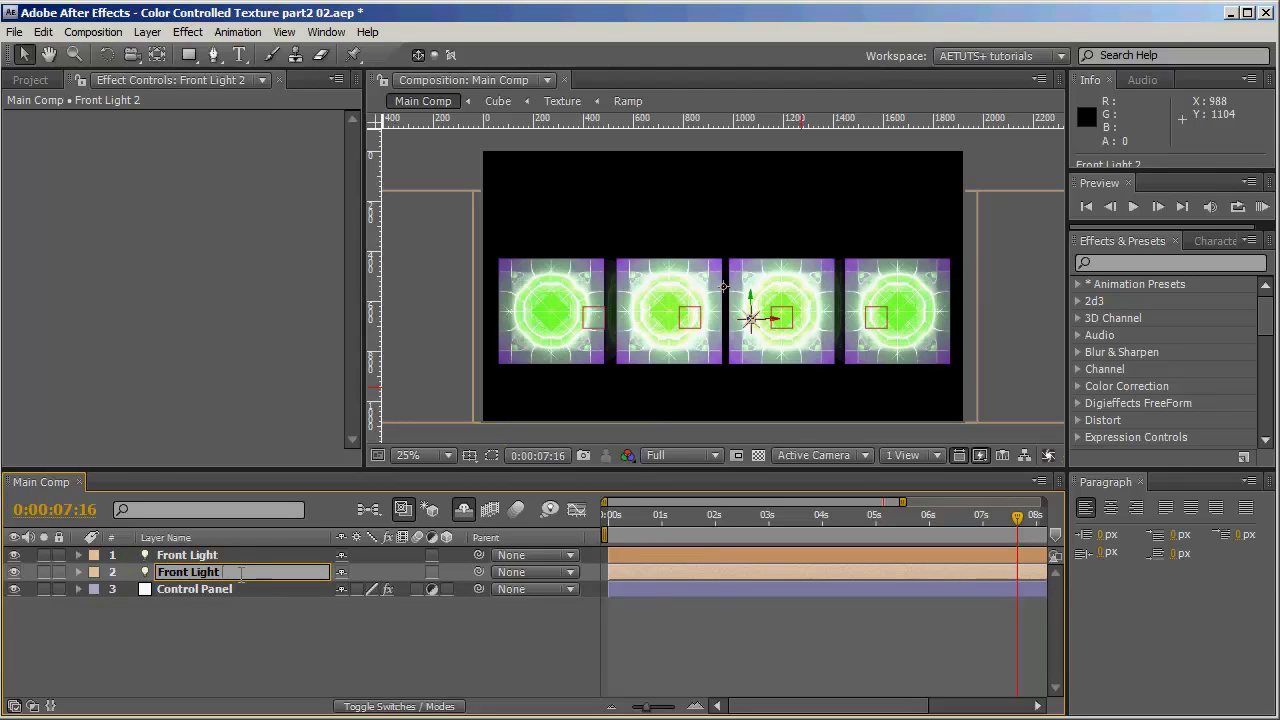
key(BackSpace)
key(BackSpace)
key(BackSpace)
text(i)
key(Return)
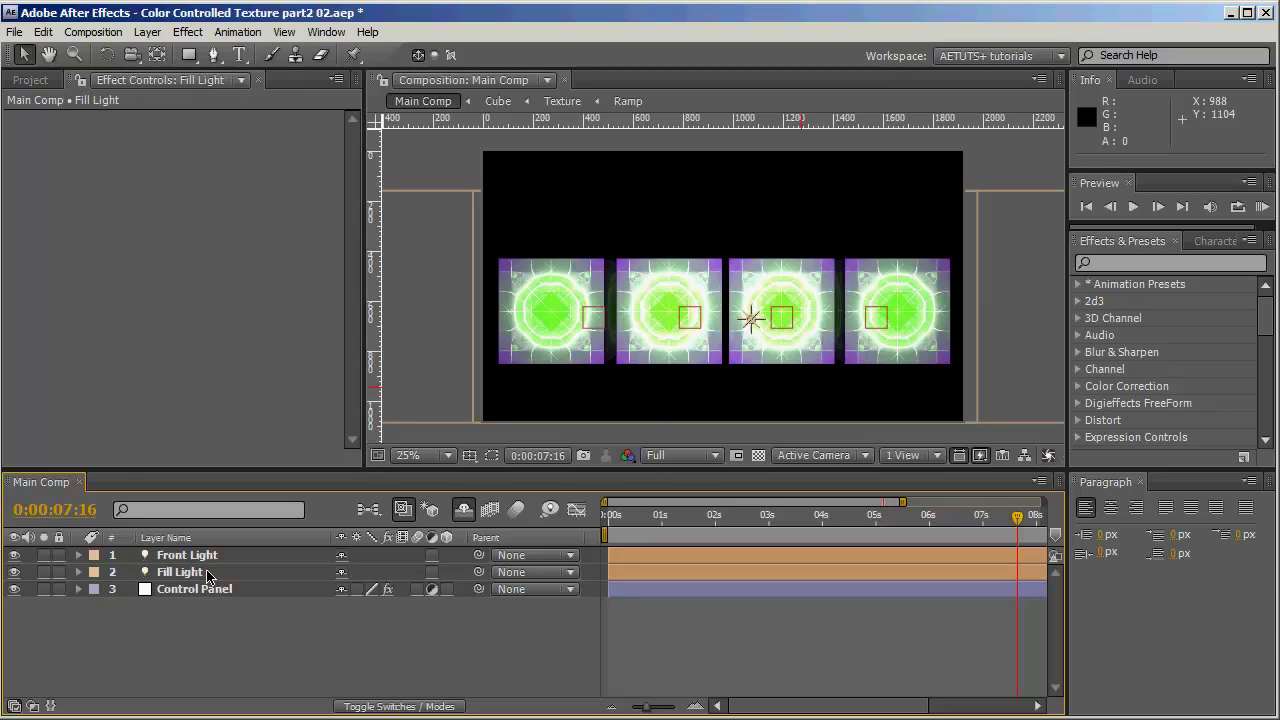
- In the Left view, move the Fill Light to the far side of the cubes from the camera, and return to Active Camera
click(208, 575)
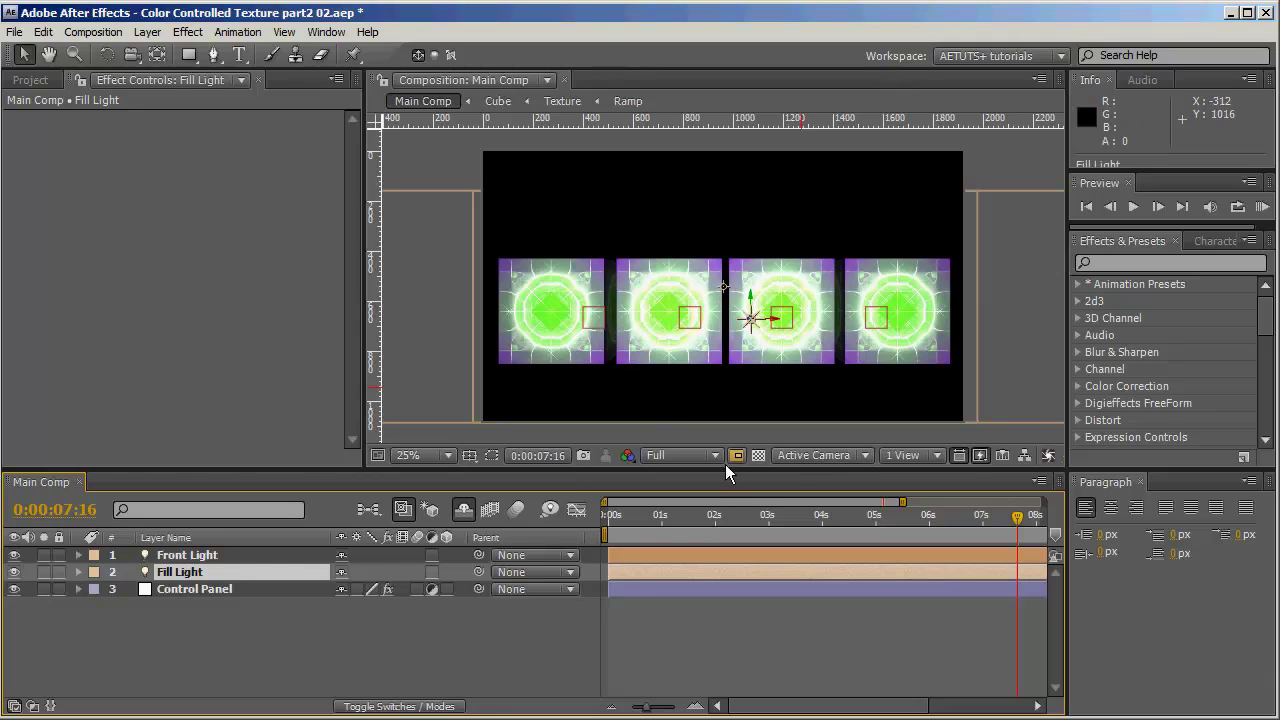
click(820, 455)
click(826, 544)
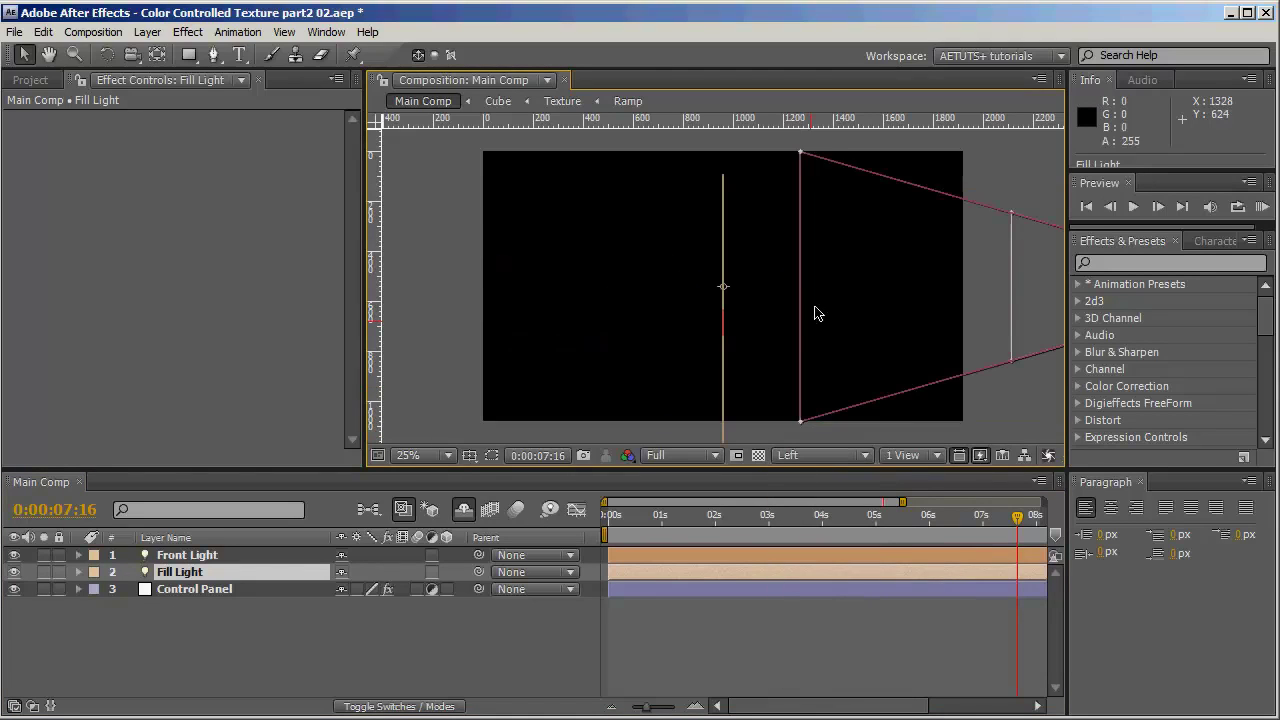
key(comma)
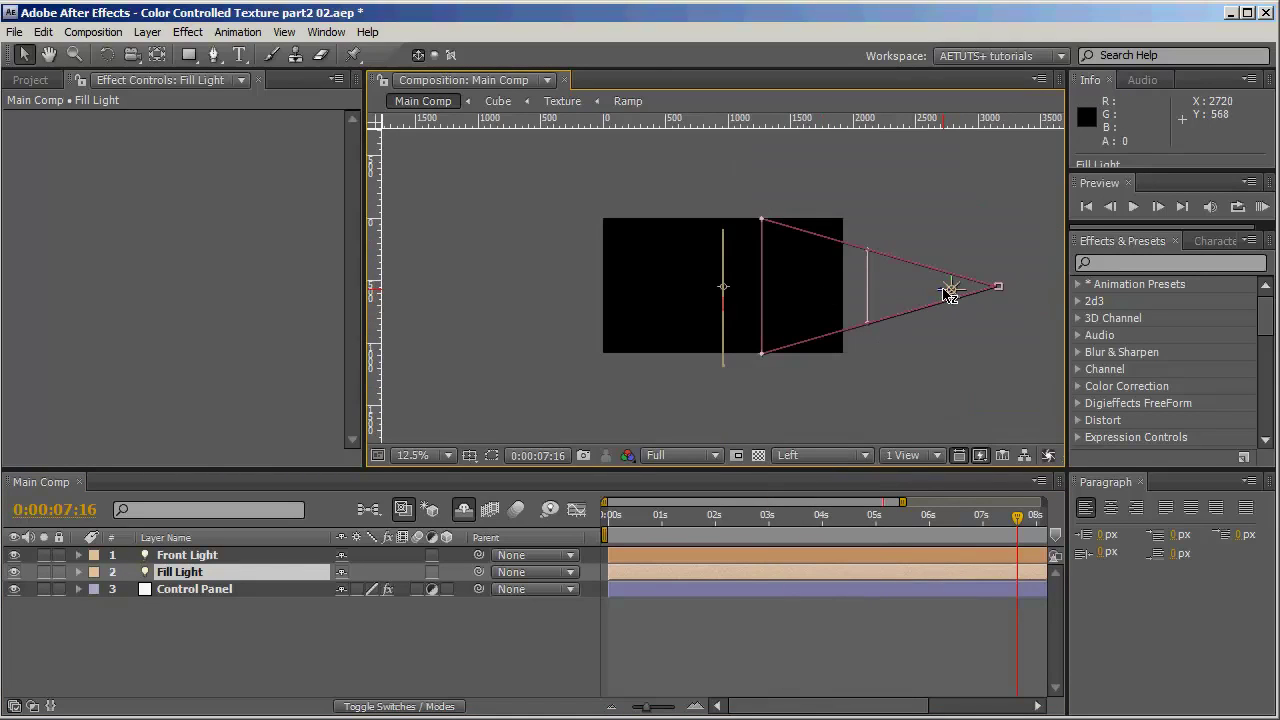
drag(948, 293, 617, 301)
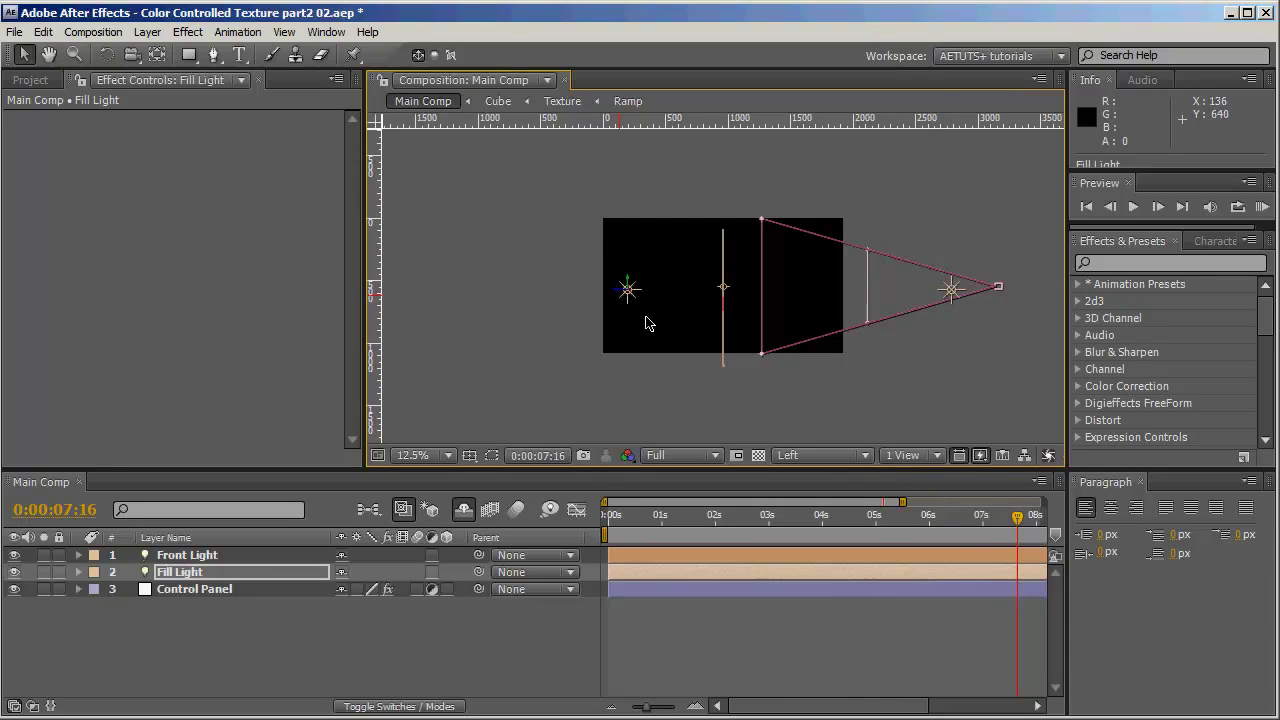
click(838, 460)
click(840, 477)
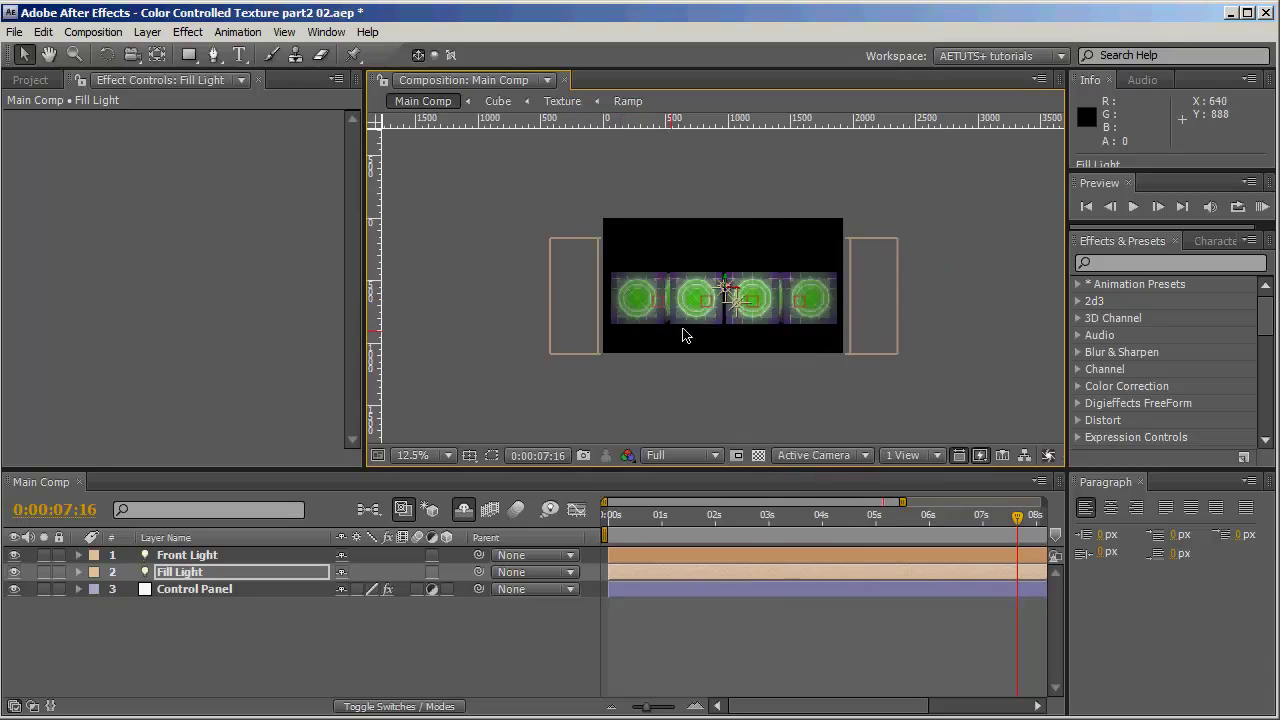
- Reduce the Fill Light's intensity in its light settings, trying 80% and lowering it further
key(period)
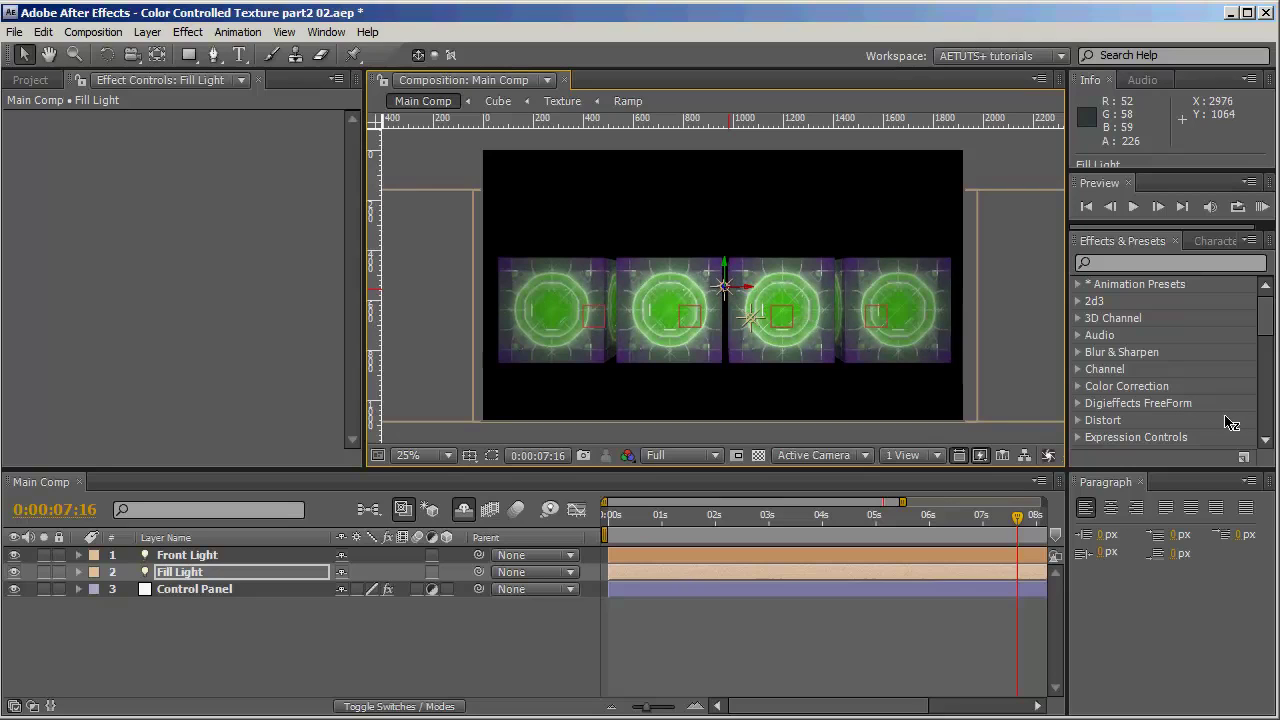
key(period)
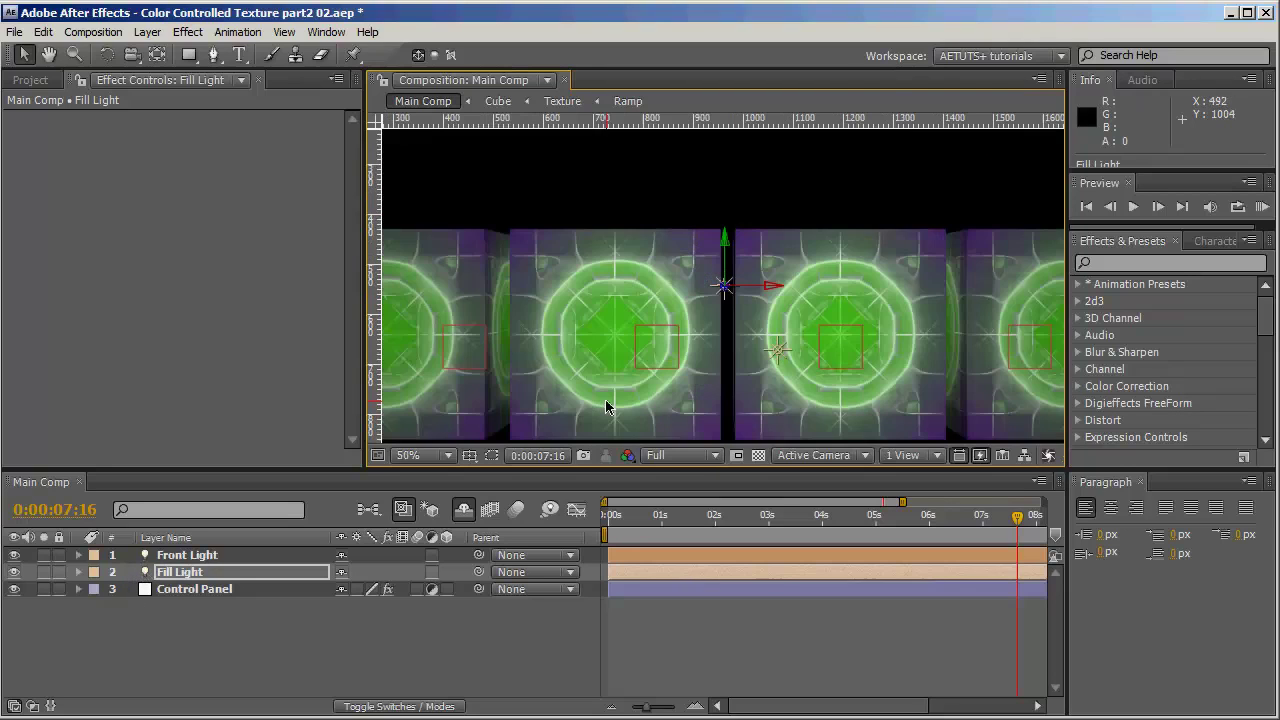
double_click(145, 574)
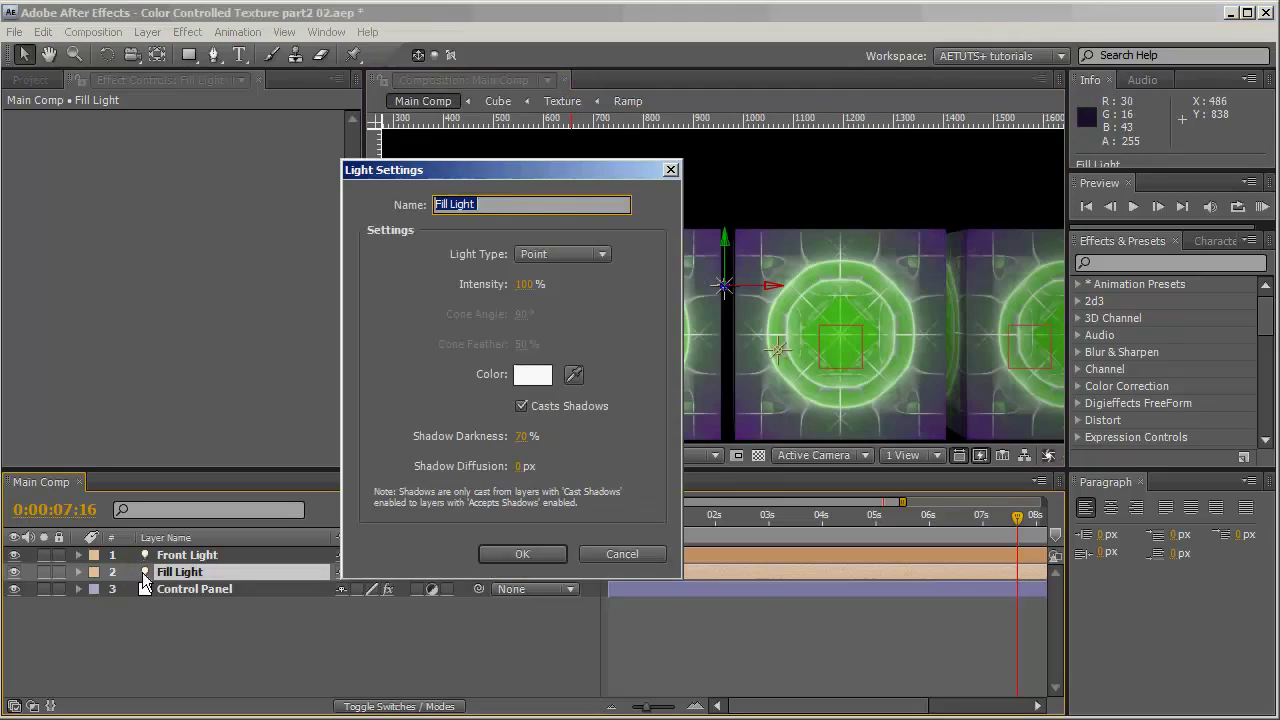
drag(502, 170, 263, 149)
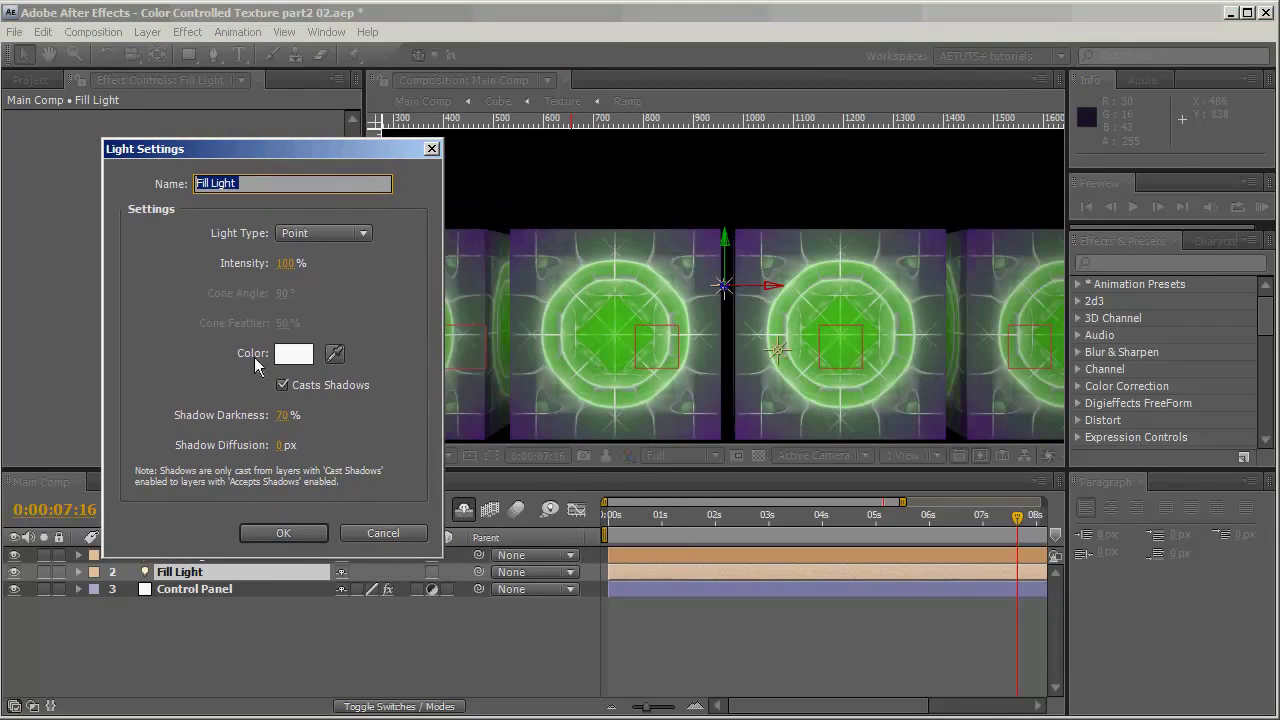
click(285, 262)
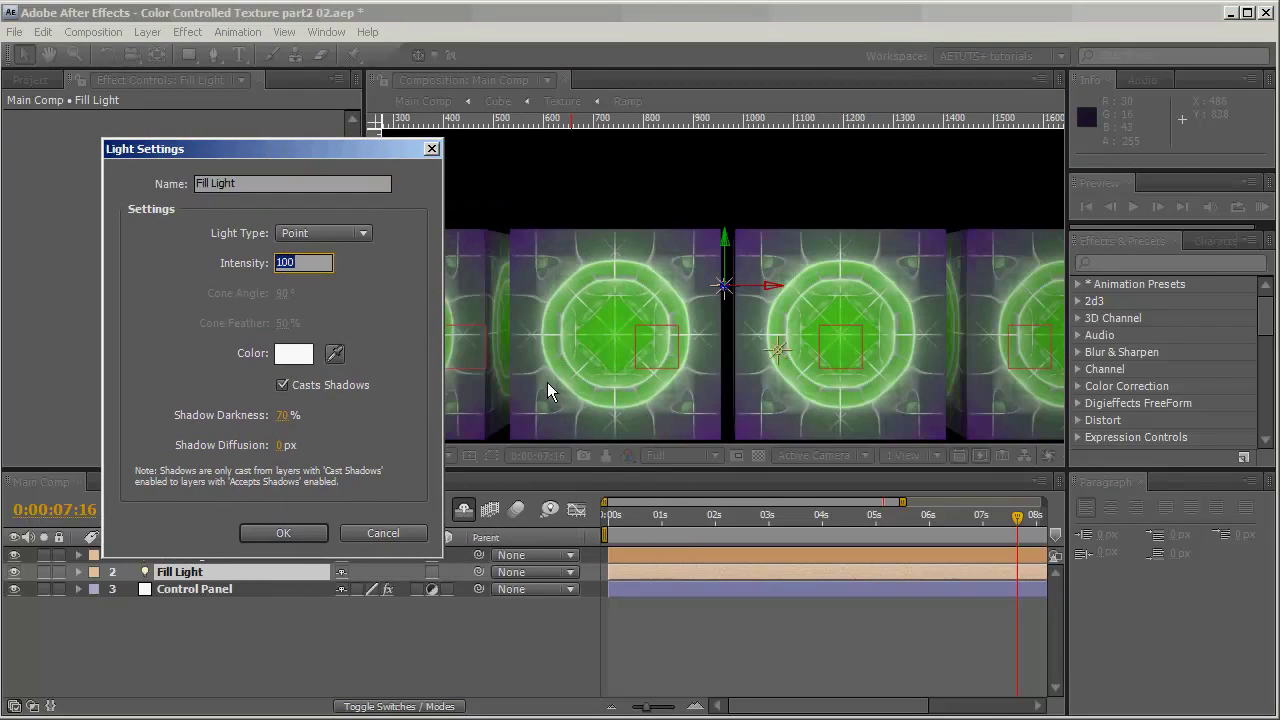
text(50)
key(Return)
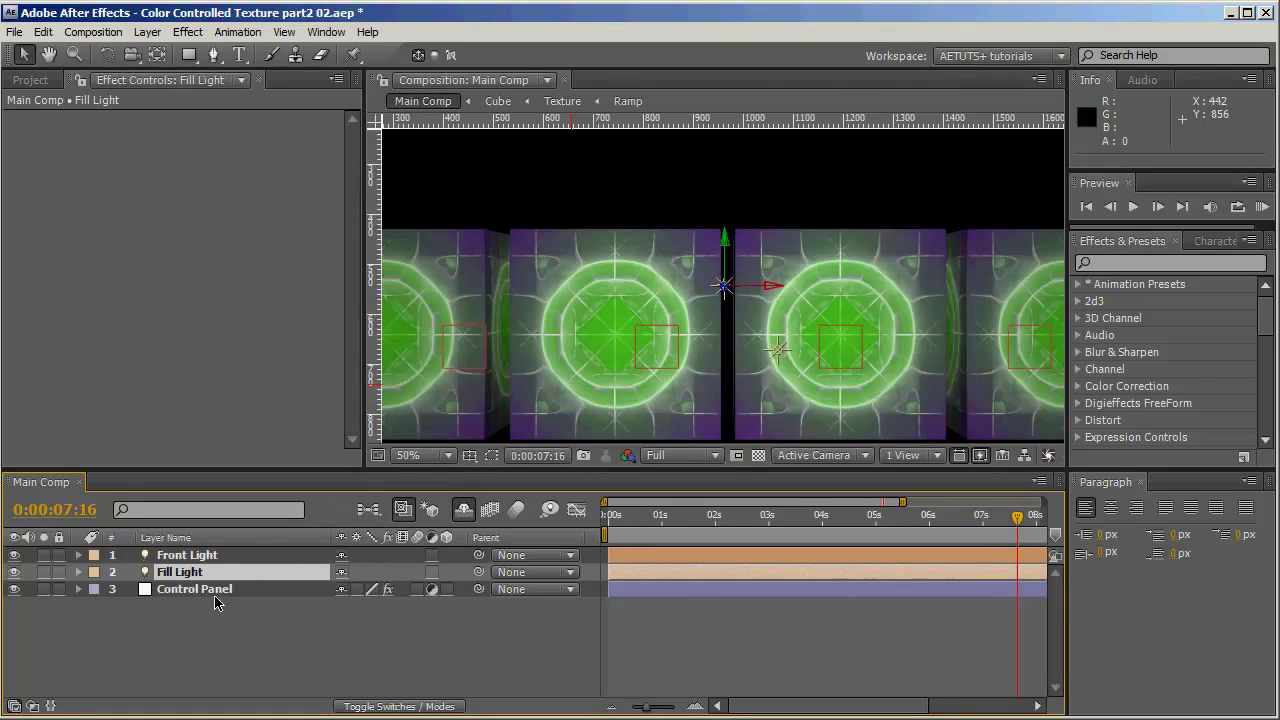
double_click(147, 578)
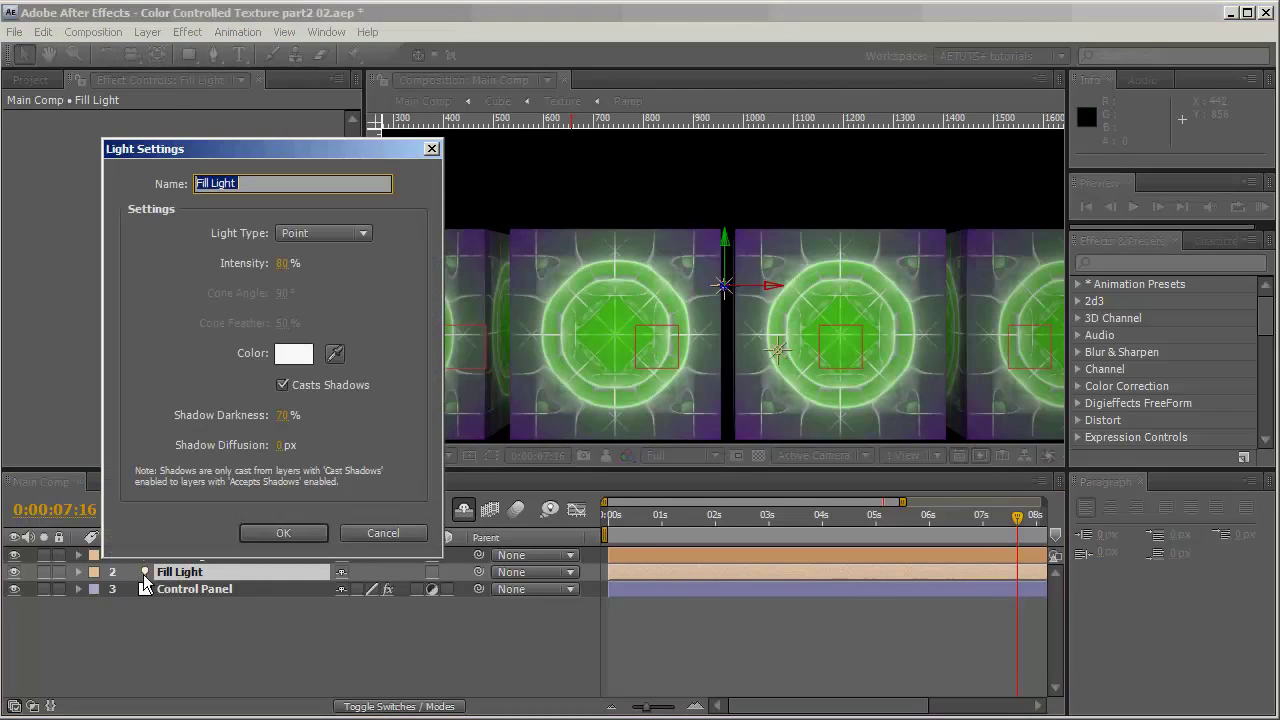
click(284, 263)
key(Return)
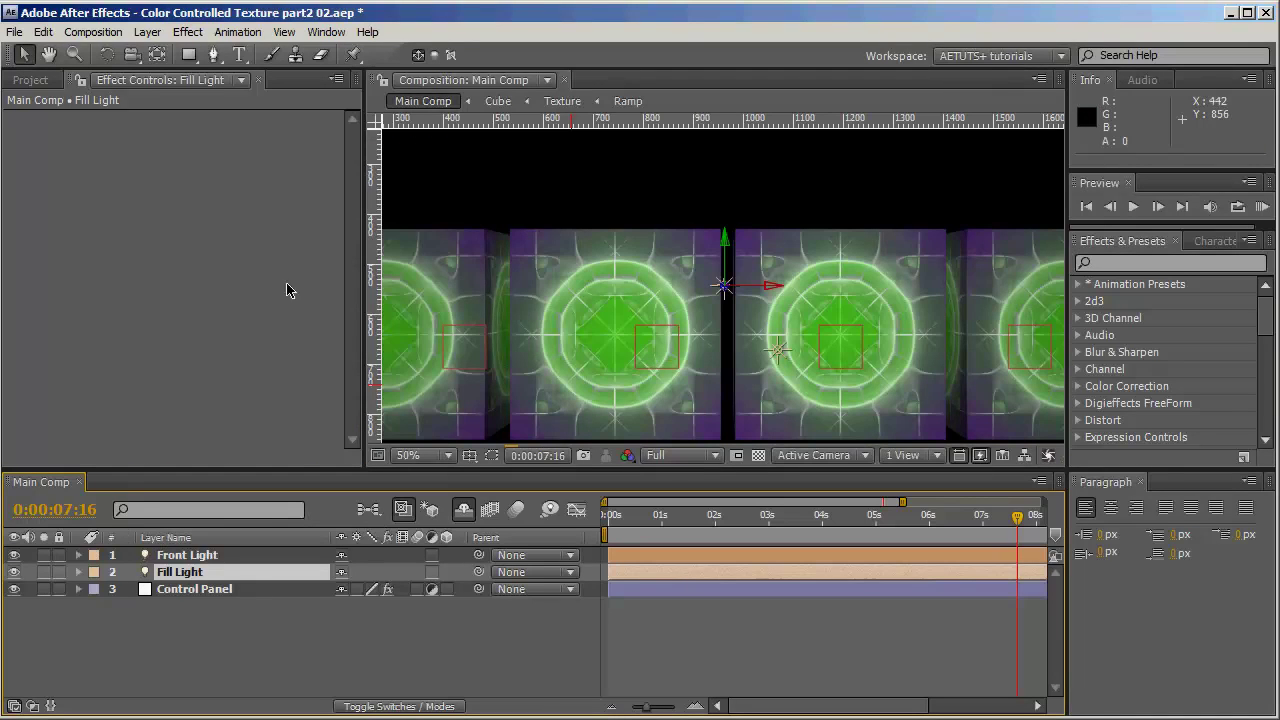
- Set the Front Light's intensity to 150%
double_click(145, 557)
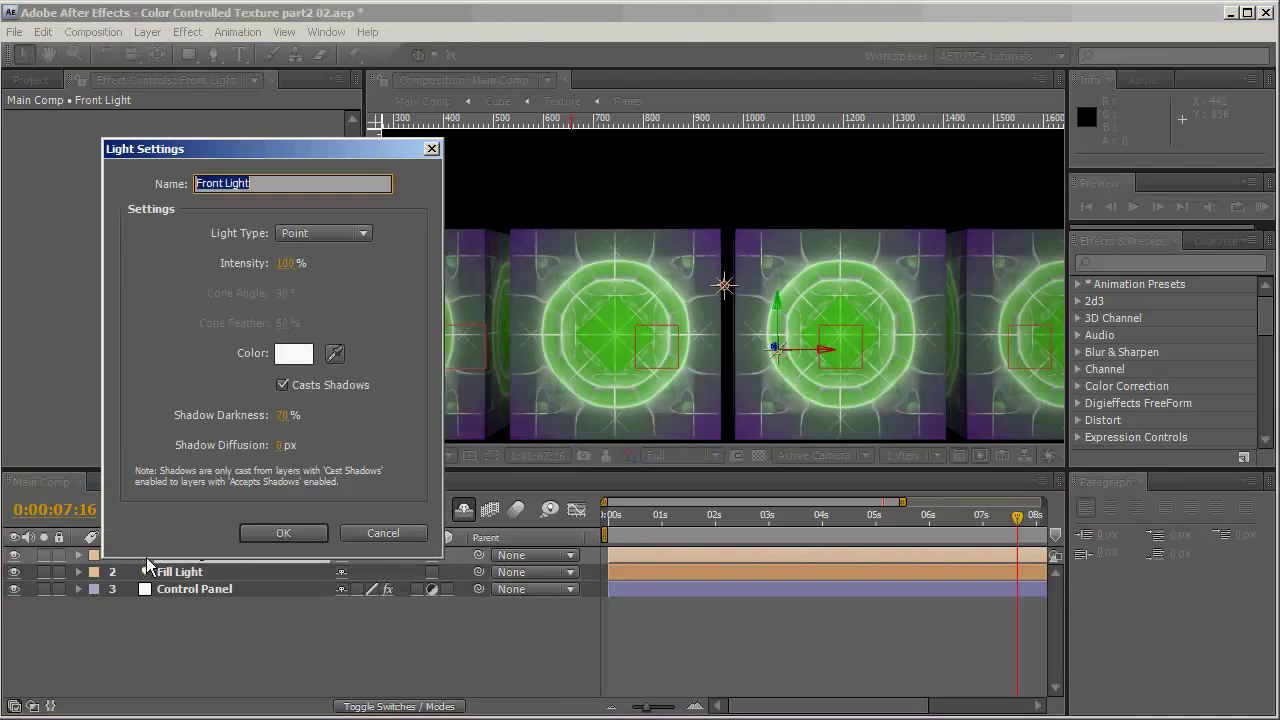
click(285, 263)
text(150)
key(Return)
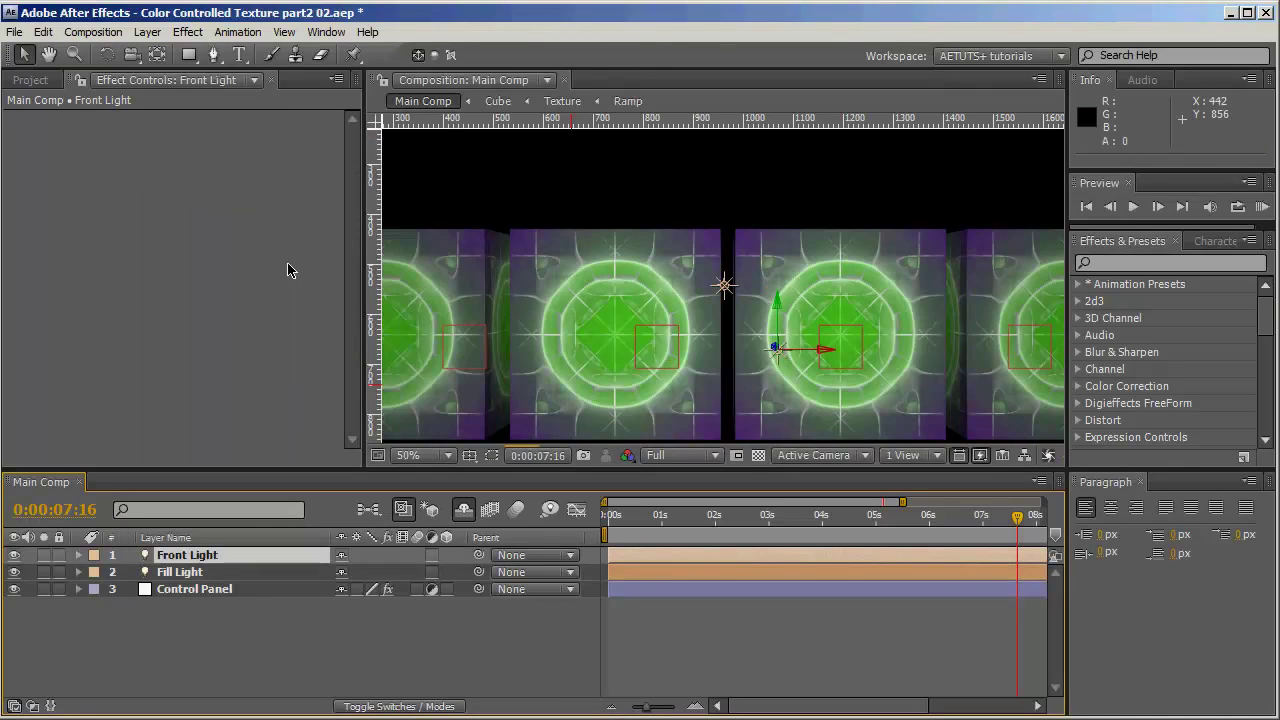
- Examine the lighting on the cube faces and in the gaps between them at several magnifications, with no layer selected
key(period)
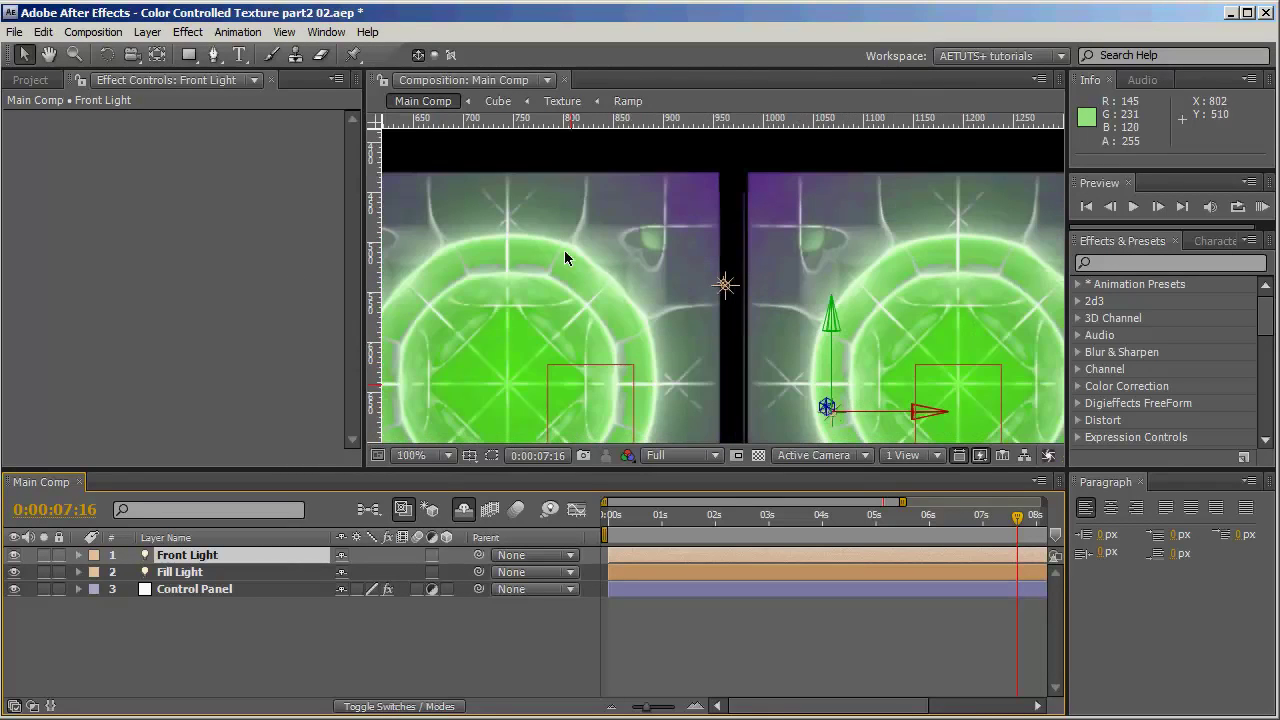
key(period)
key(comma)
key(comma)
key(comma)
key(period)
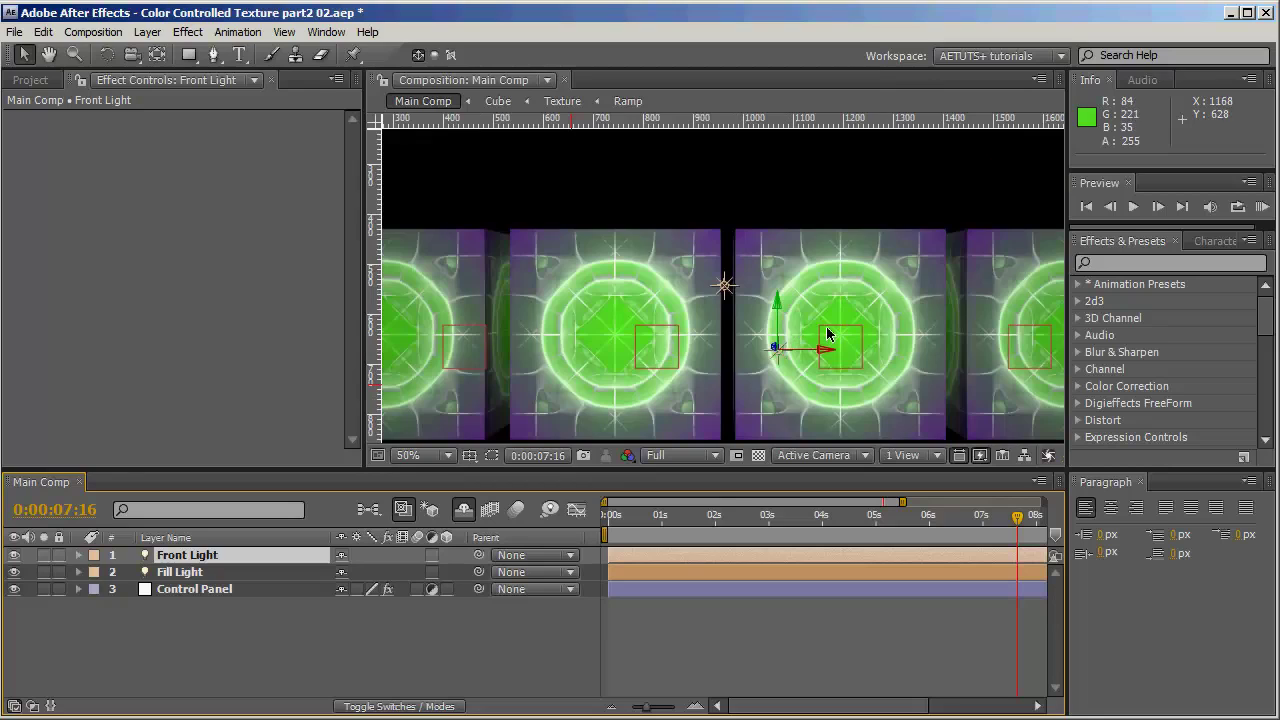
key(comma)
key(period)
key(ctrl+shift+a)
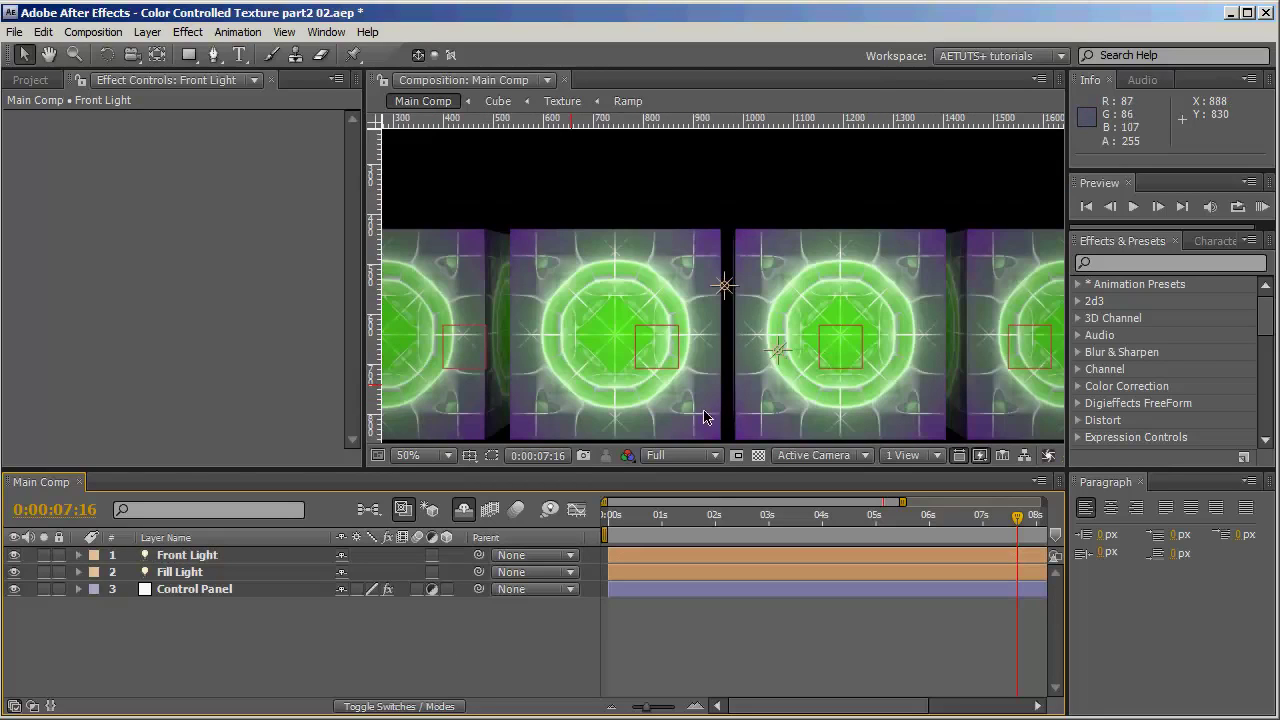
key(comma)
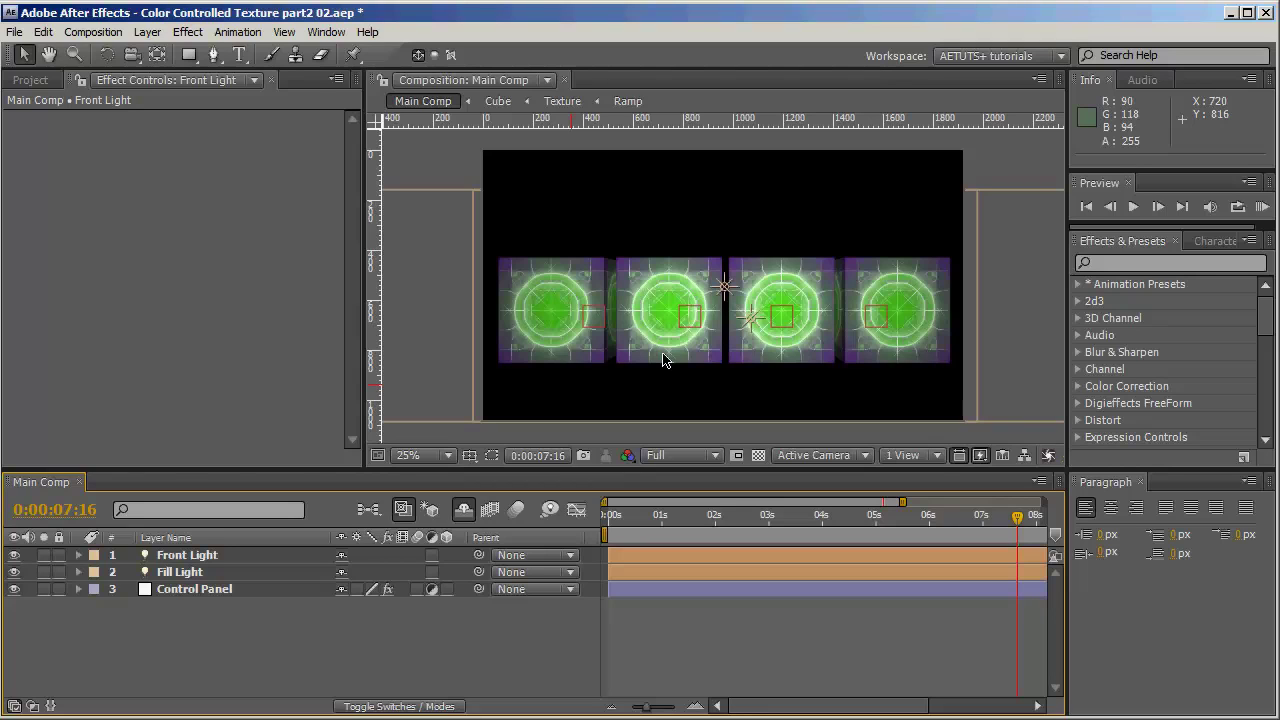
key(period)
key(period)
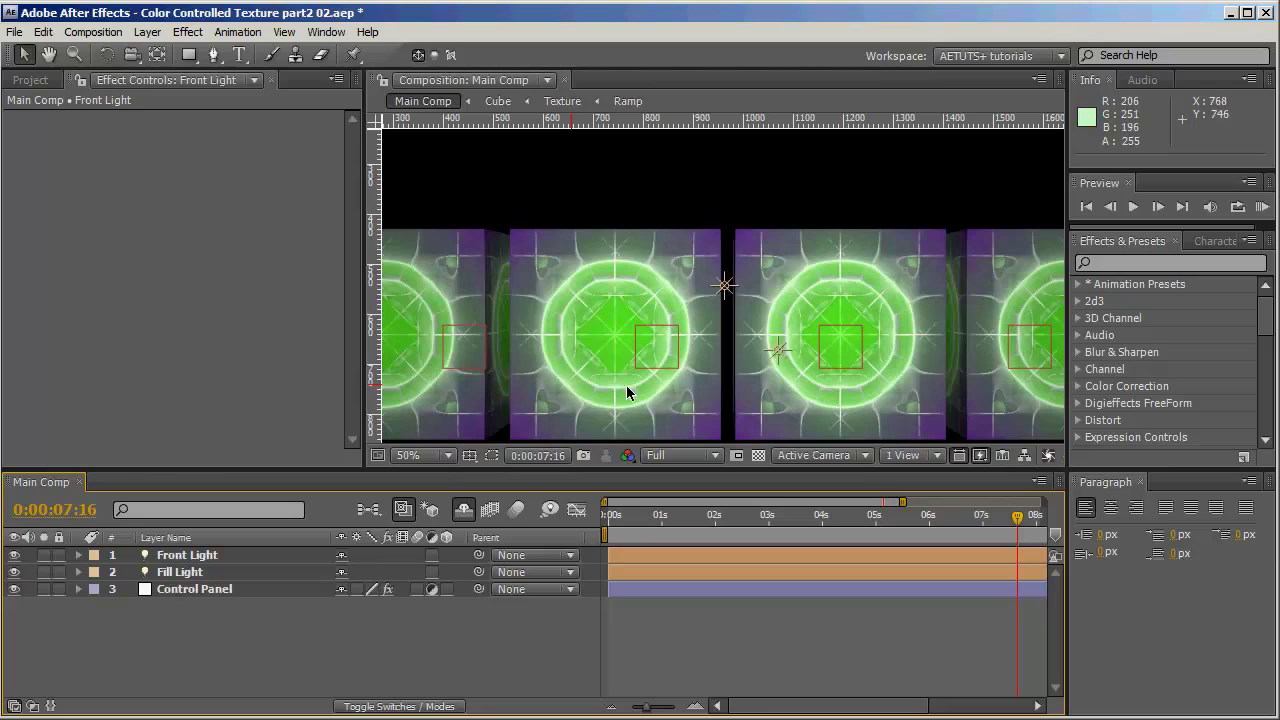
- Show the hidden shy layers in the Main Comp timeline again
click(464, 510)
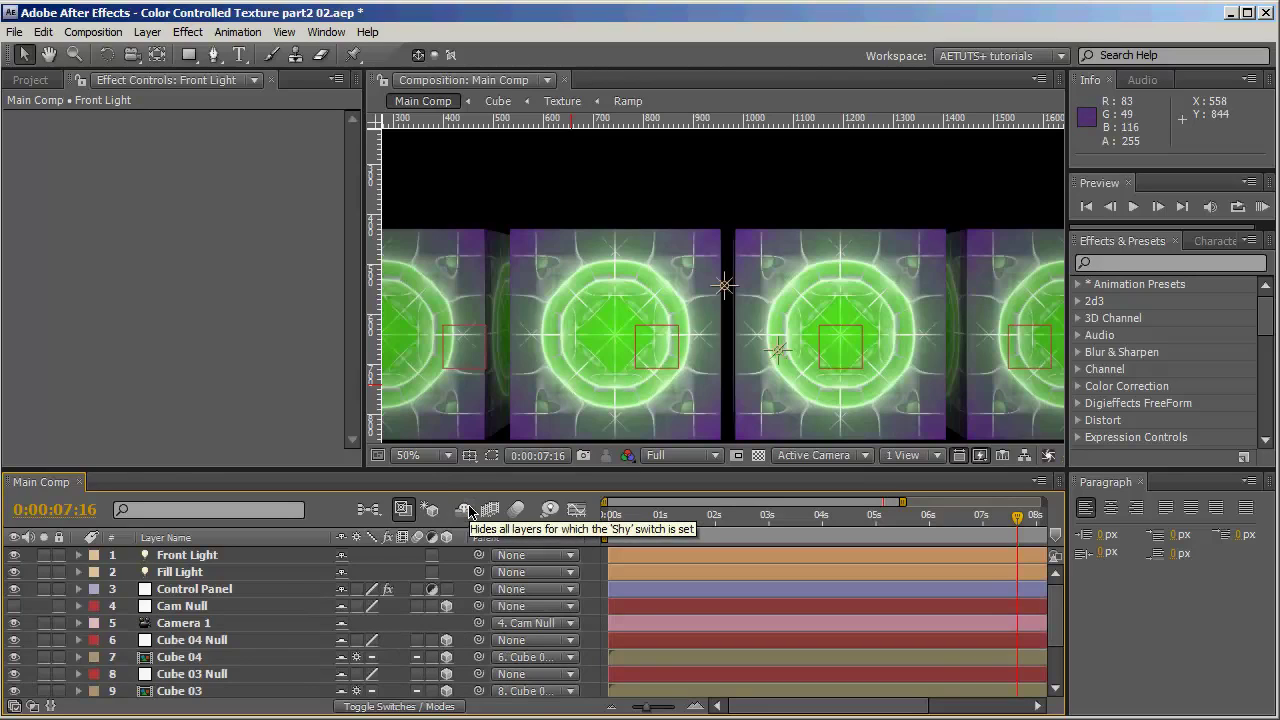
- Move the Control Panel layer above the Front Light and Fill Light layers in the Main Comp stacking order
click(199, 572)
shift+click(194, 556)
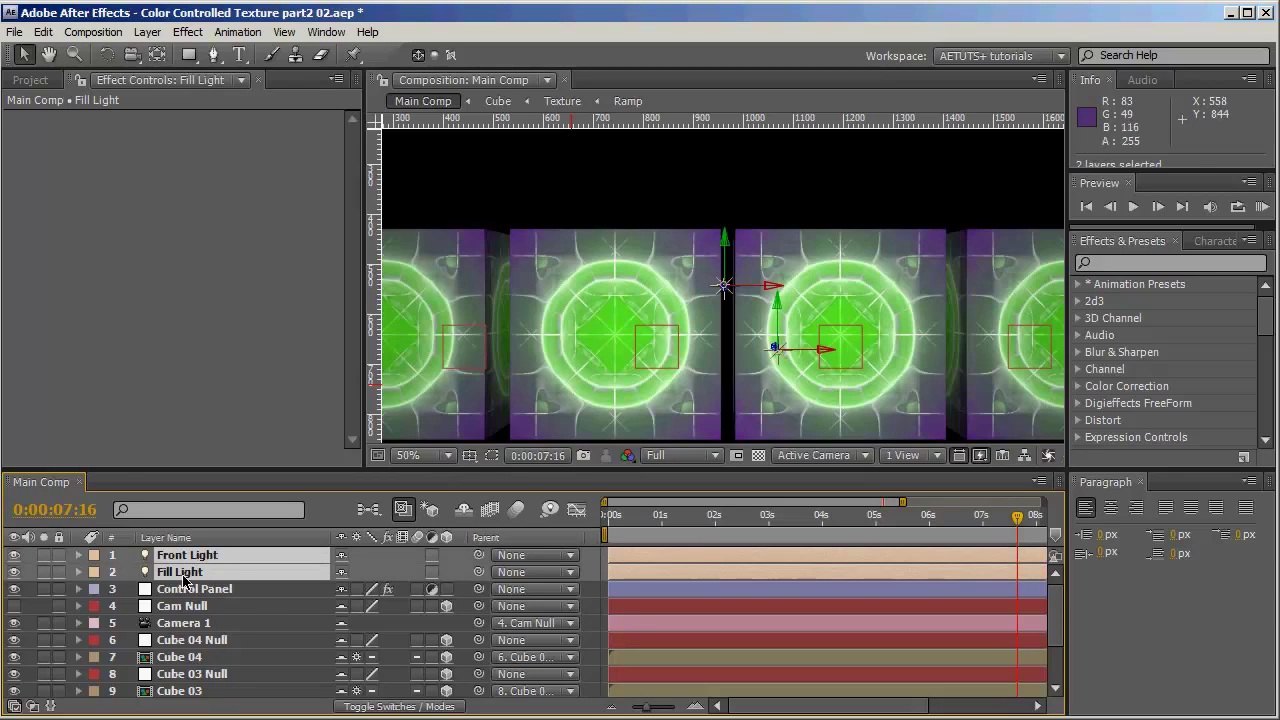
drag(192, 589, 196, 553)
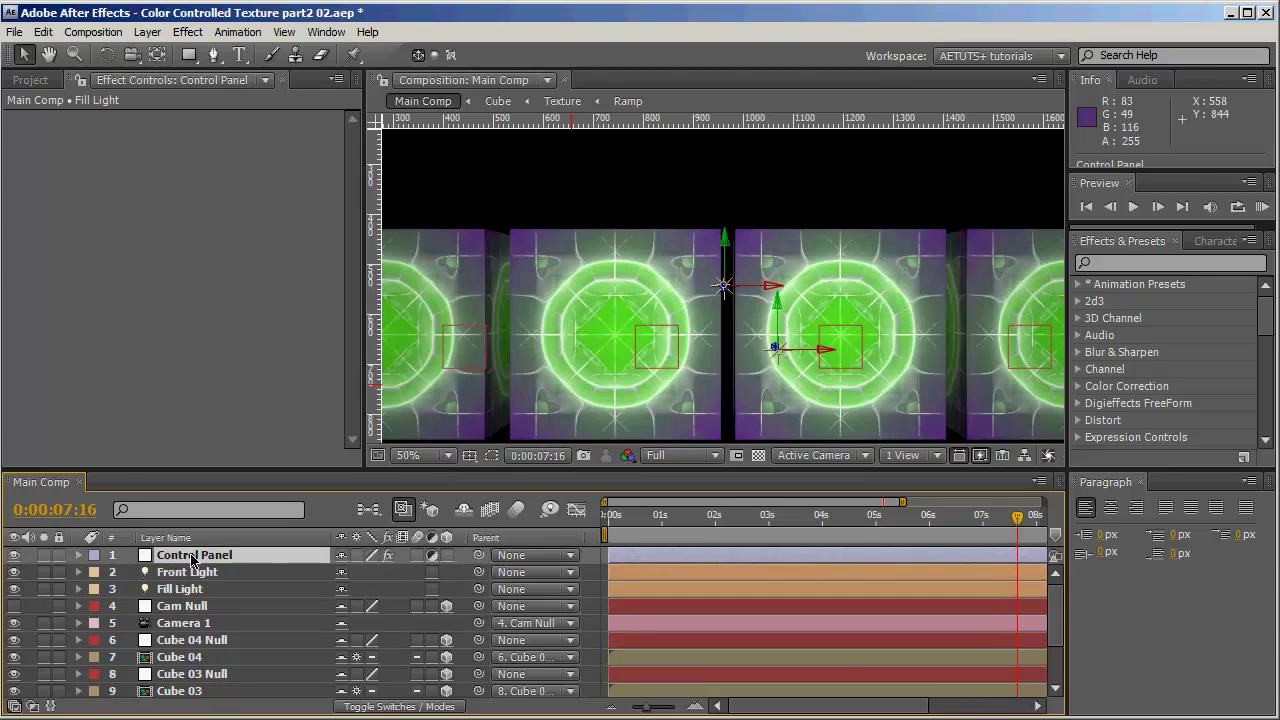
click(197, 556)
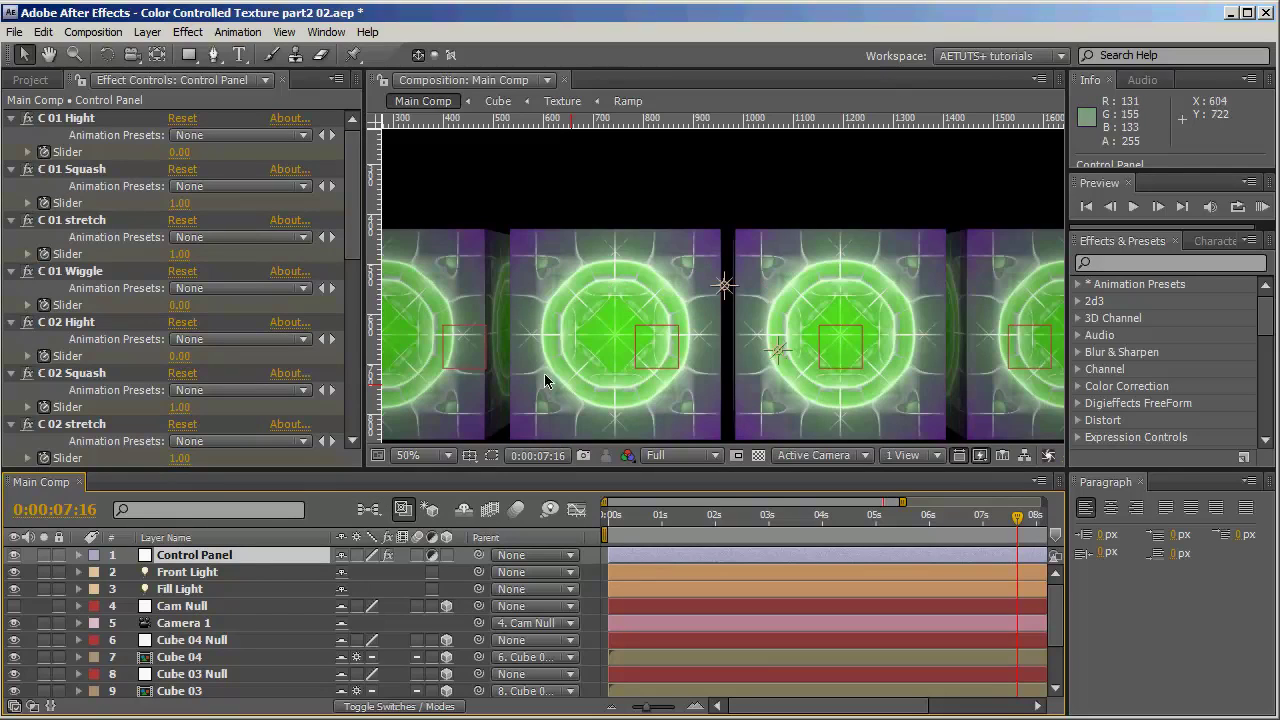
- Select every layer in the Main Comp, from the Control Panel to Cube 01
click(201, 575)
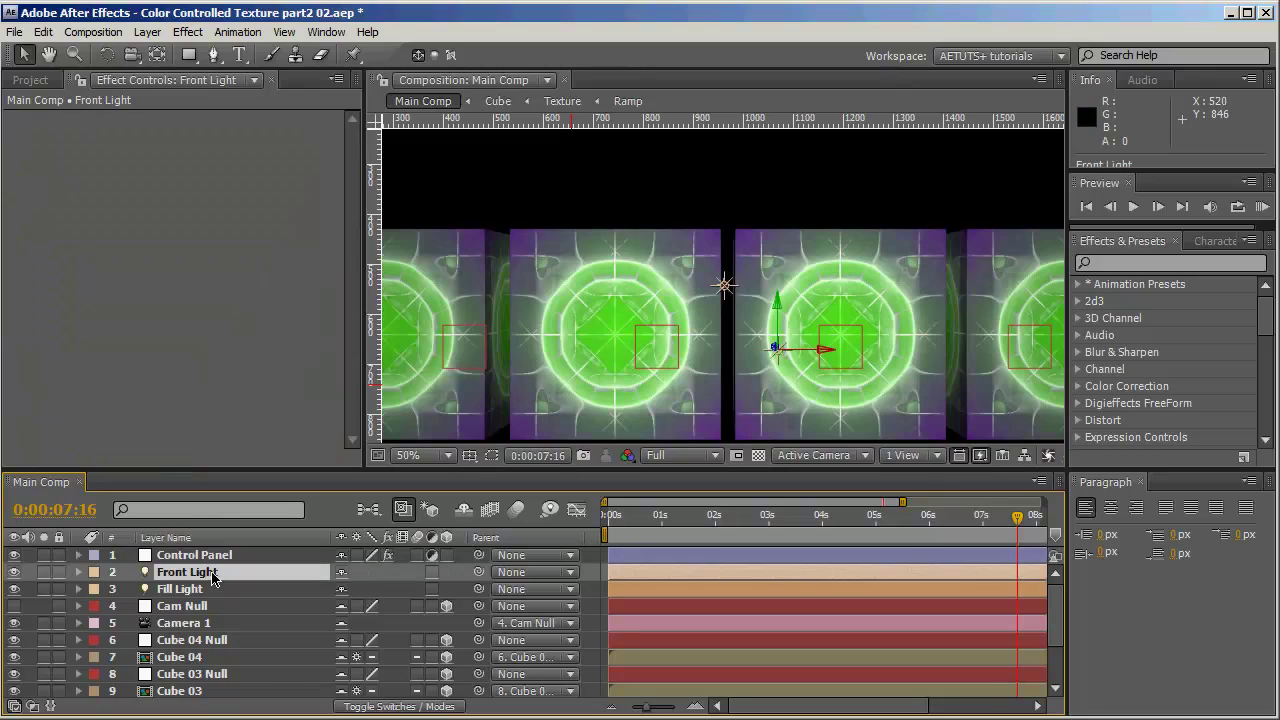
click(204, 557)
scroll(195, 680, down, 2)
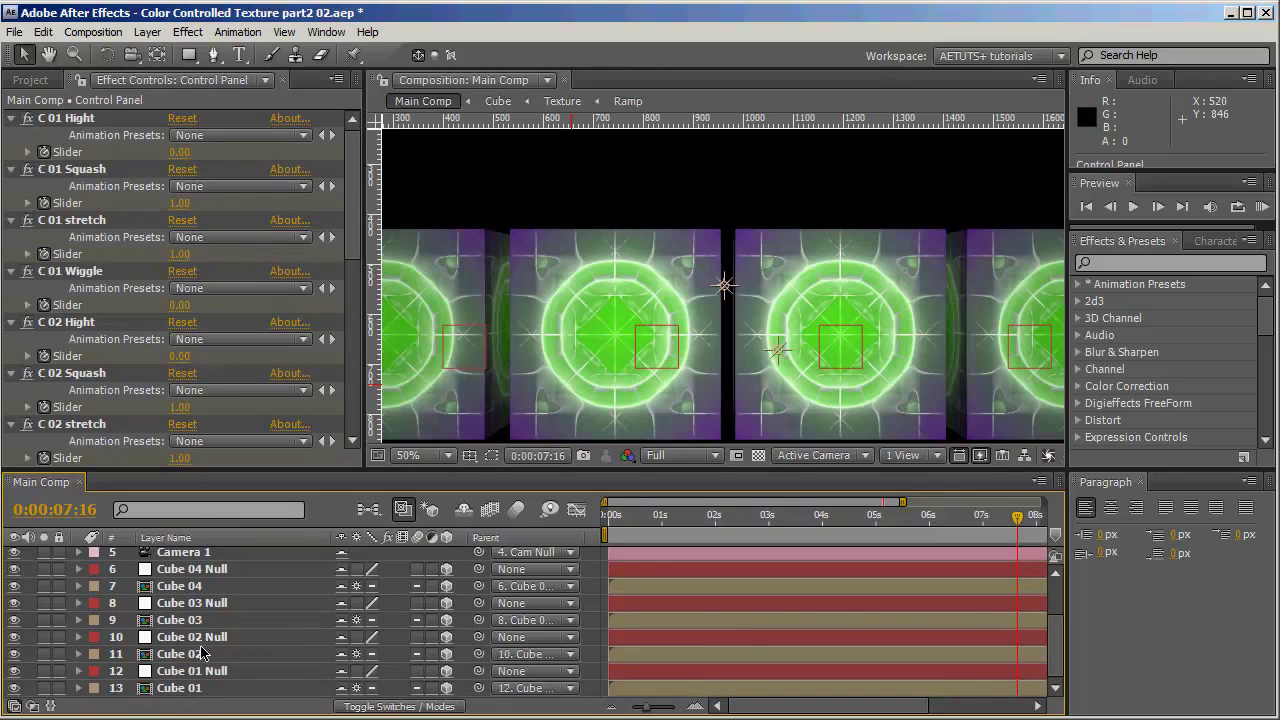
key(ctrl+a)
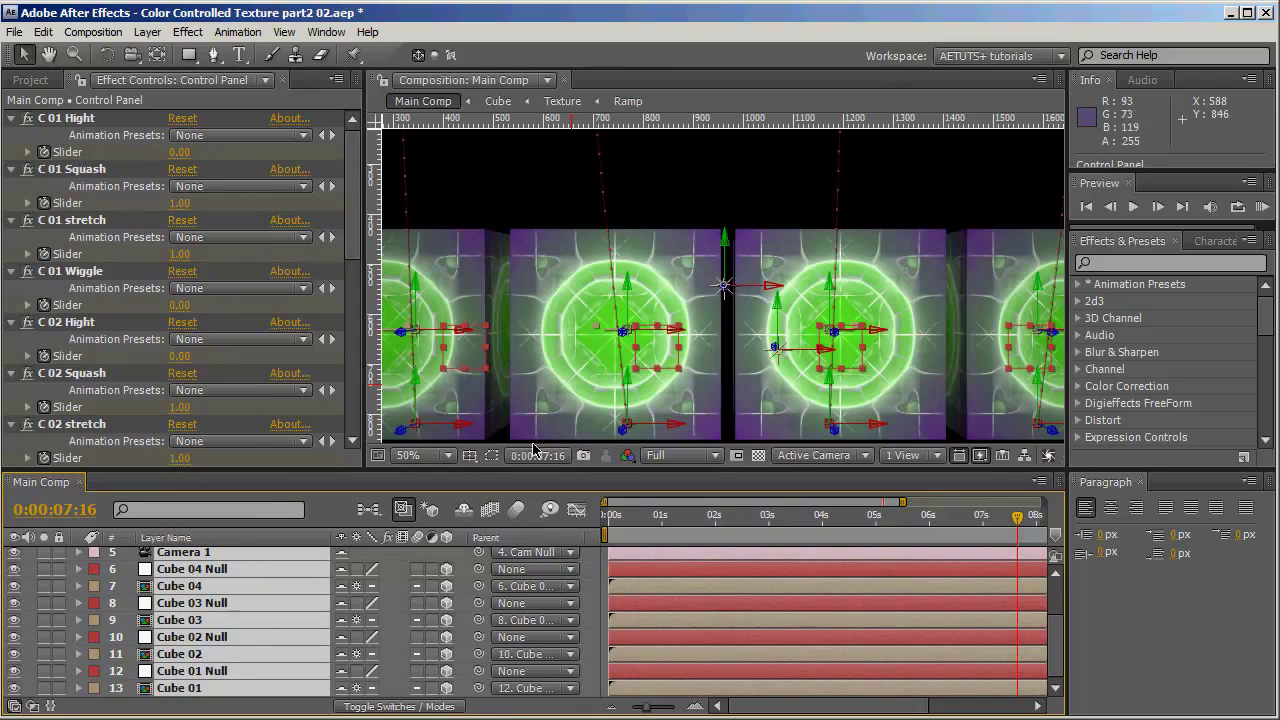
- Pre-compose all selected cube, null, camera and control layers into a composition named Jumping cubs, moving all attributes
scroll(688, 334, down, 2)
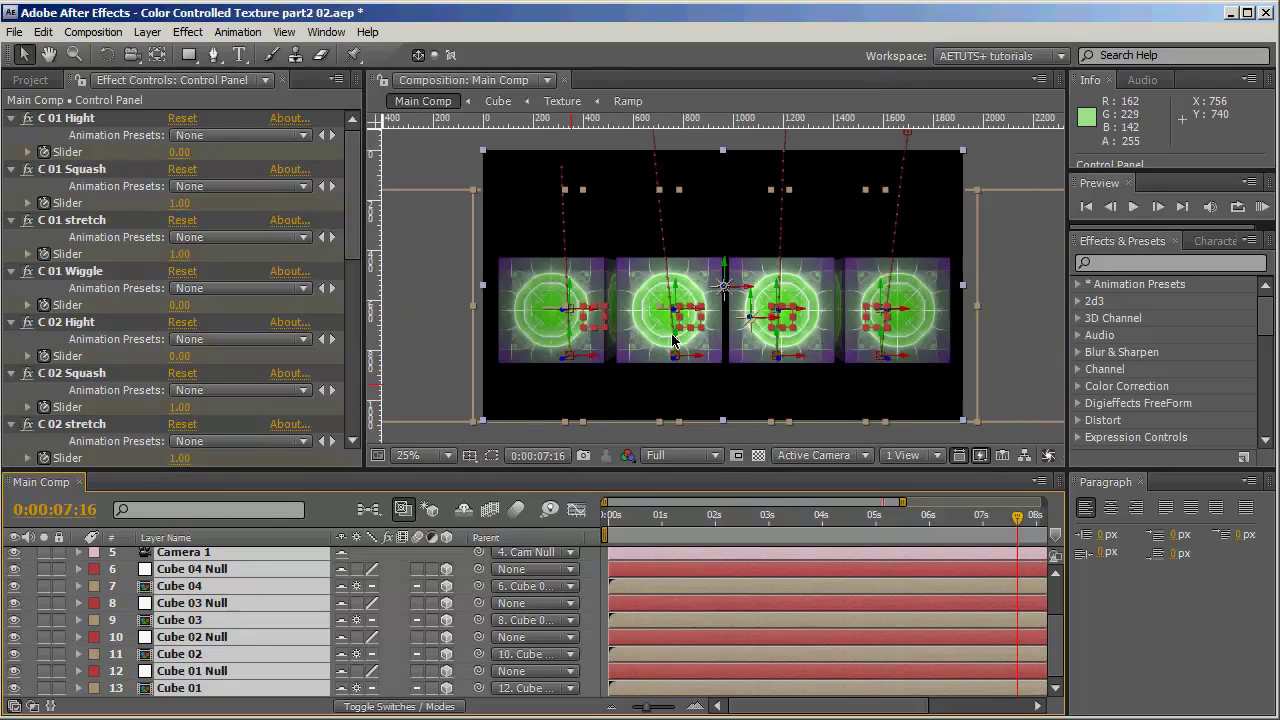
key(ctrl+shift+c)
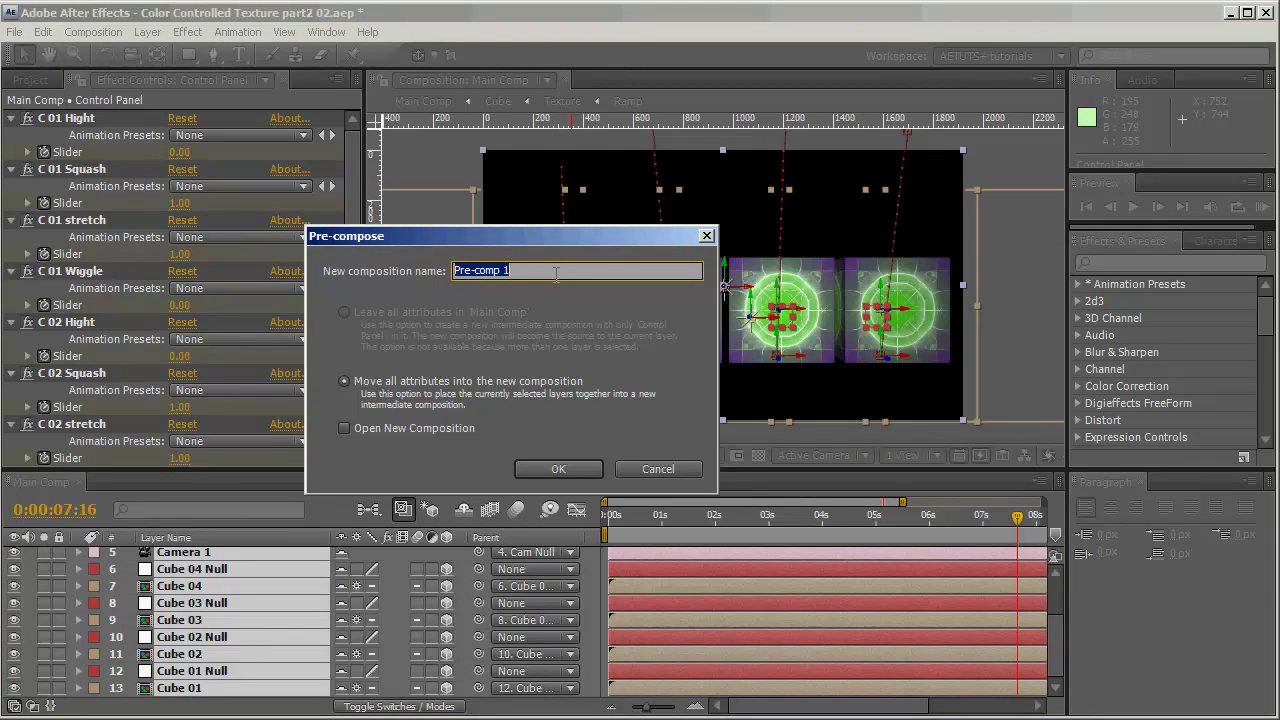
key(BackSpace)
click(558, 469)
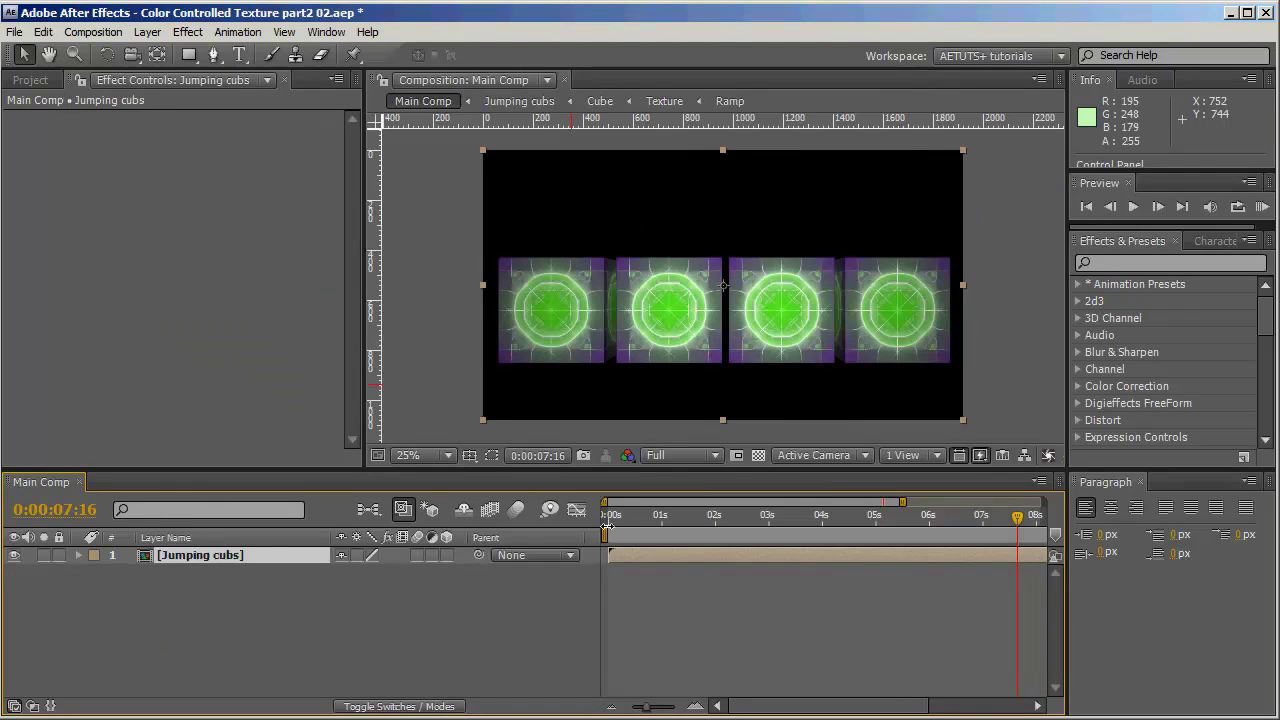
- Scrub through the Jumping cubs animation and park the current time at 0:00:06:11
drag(624, 517, 796, 537)
drag(755, 543, 953, 519)
key(Page_Down)
key(Page_Down)
key(Page_Down)
- Create a 1920 × 1080 px Dark Royal Blue solid and place it below the Jumping cubs layer
right_click(404, 568)
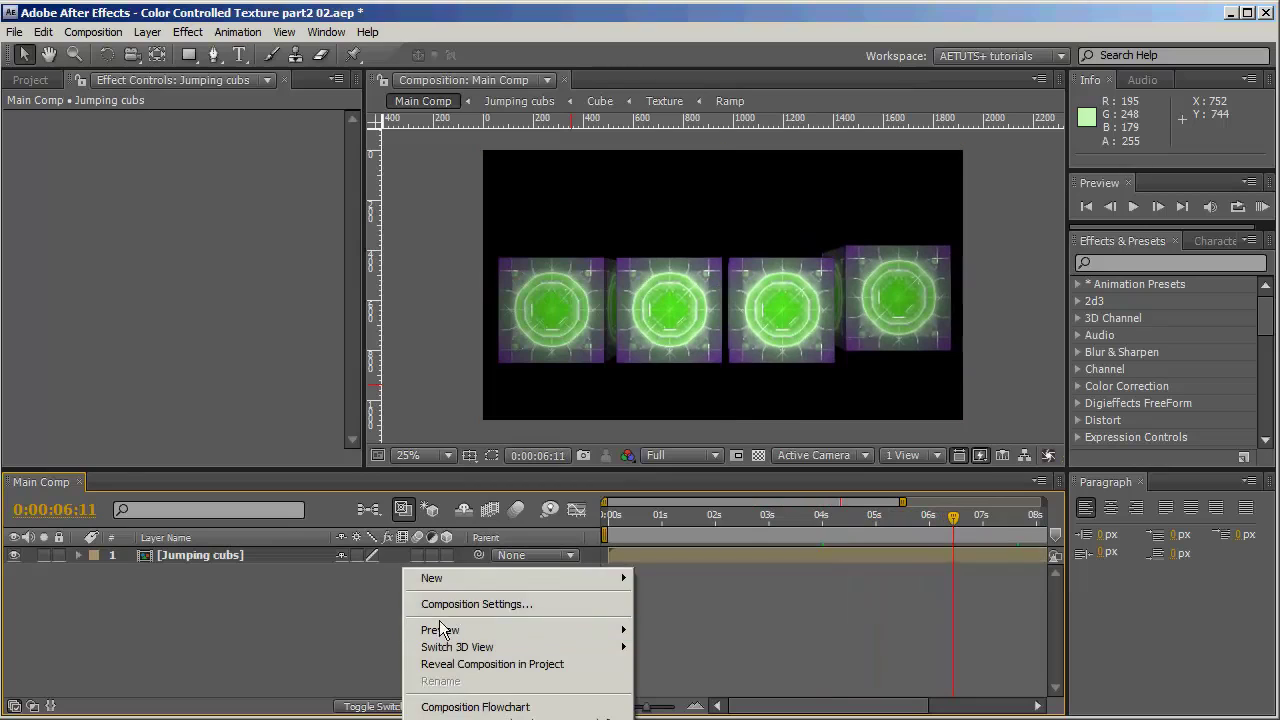
mouse_move(470, 588)
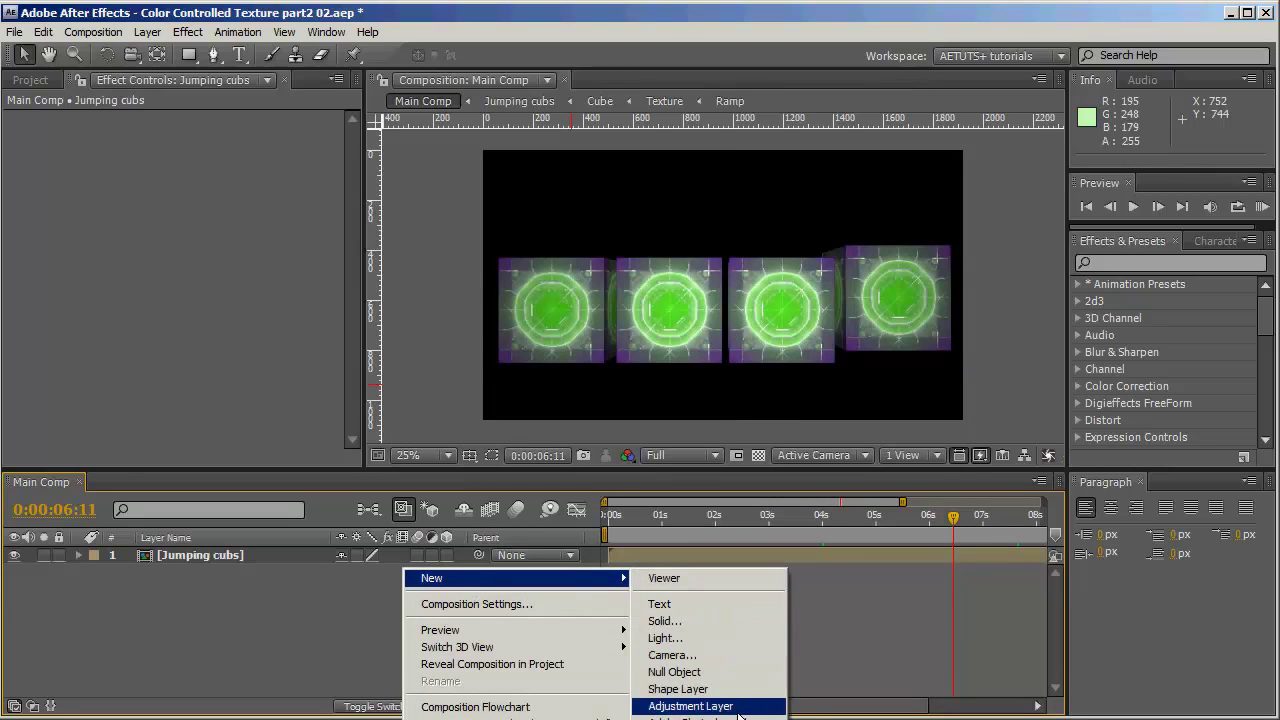
click(714, 620)
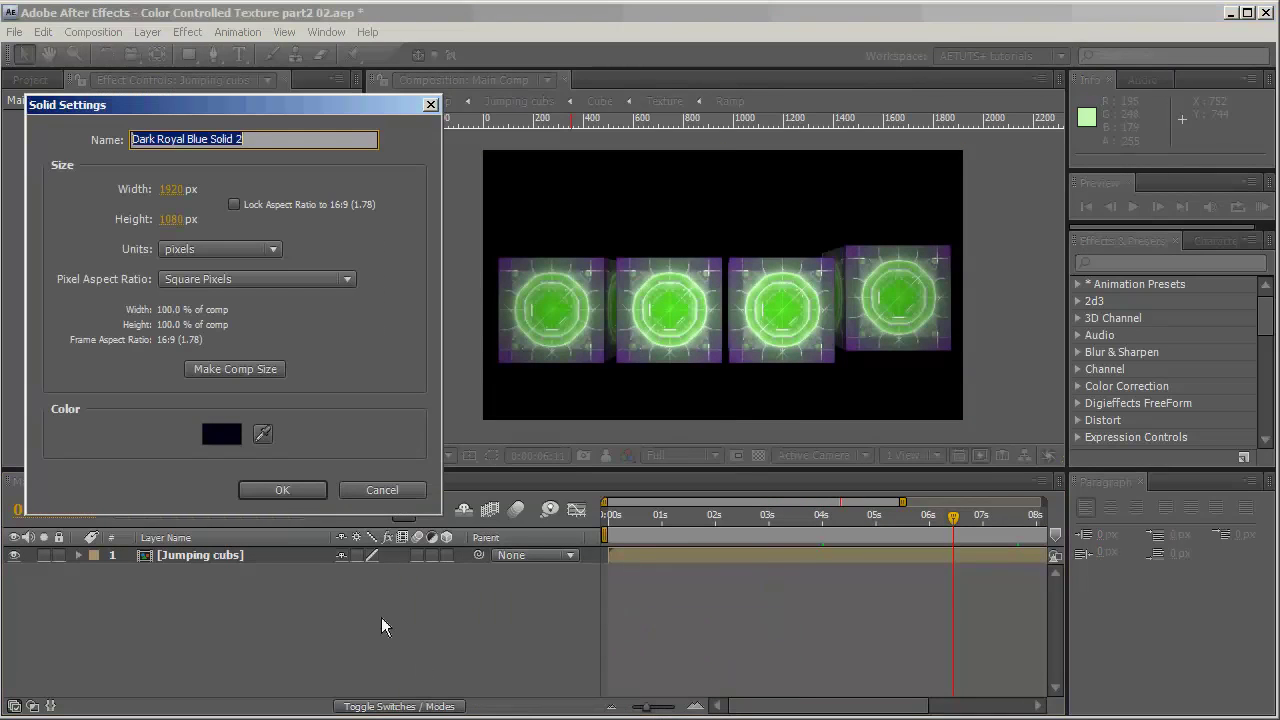
click(300, 488)
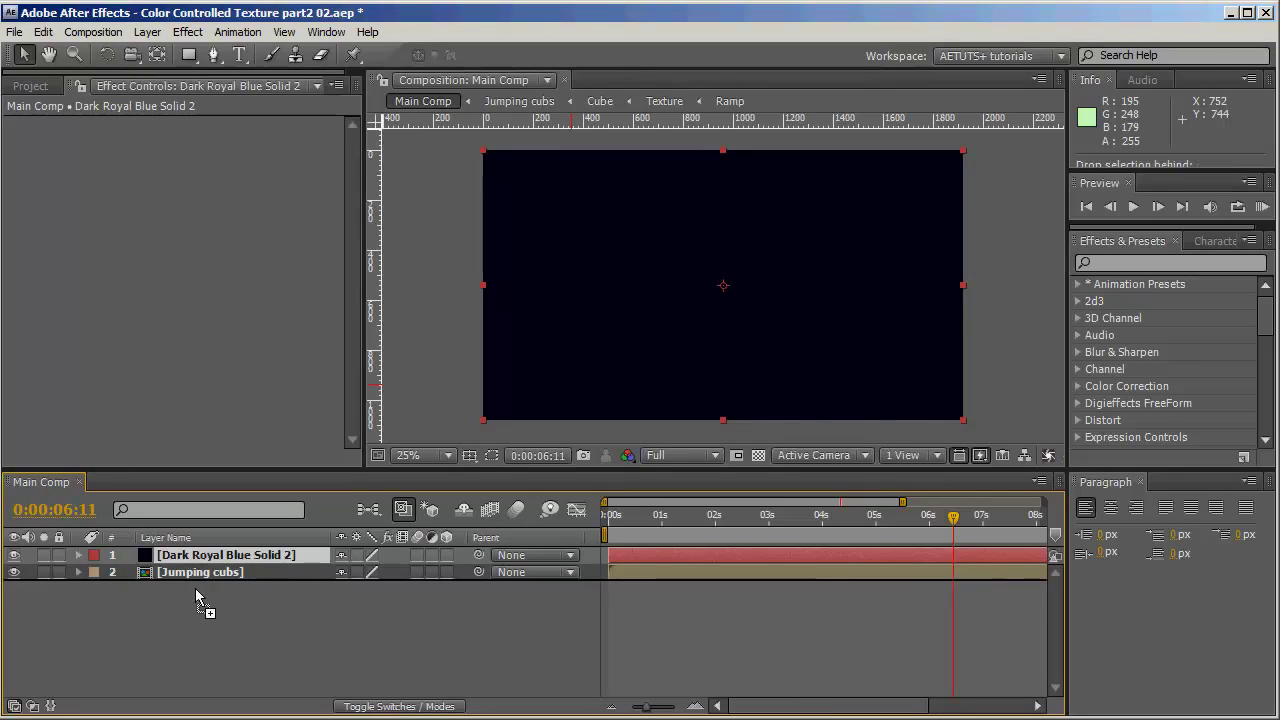
drag(196, 597, 198, 597)
- Rename the dark blue solid layer as BG
key(Return)
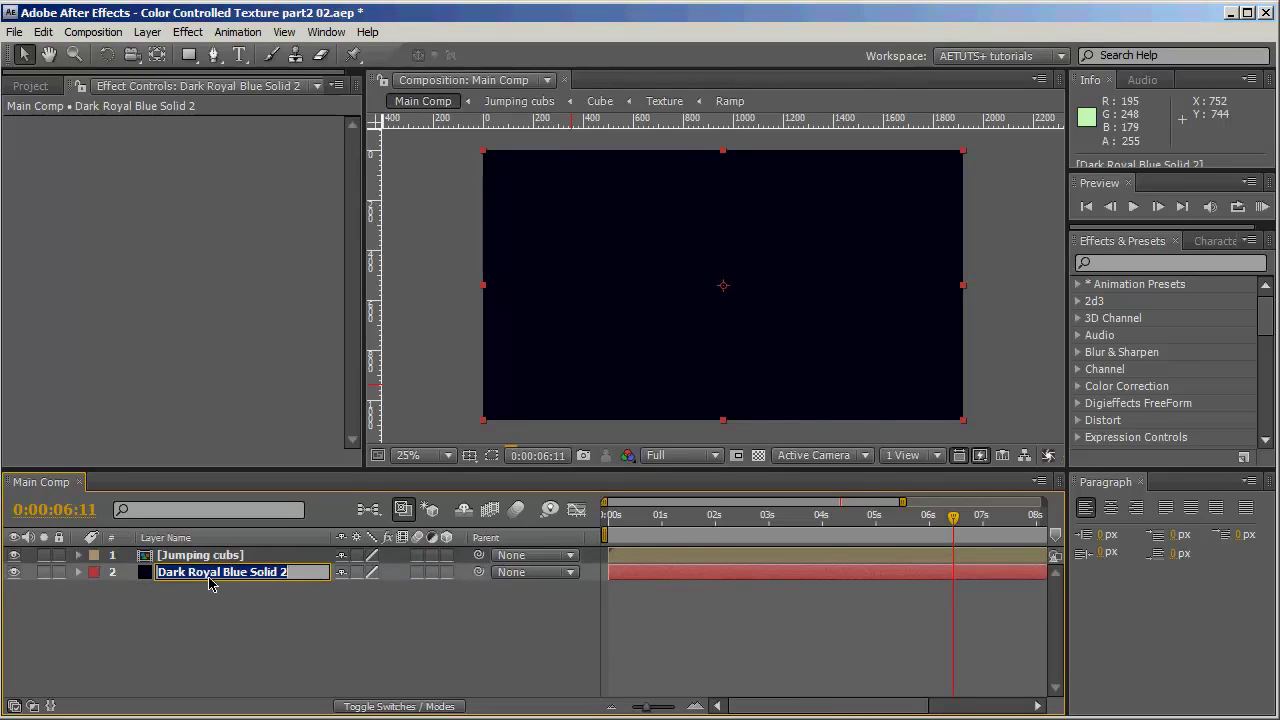
text(BG)
key(Return)
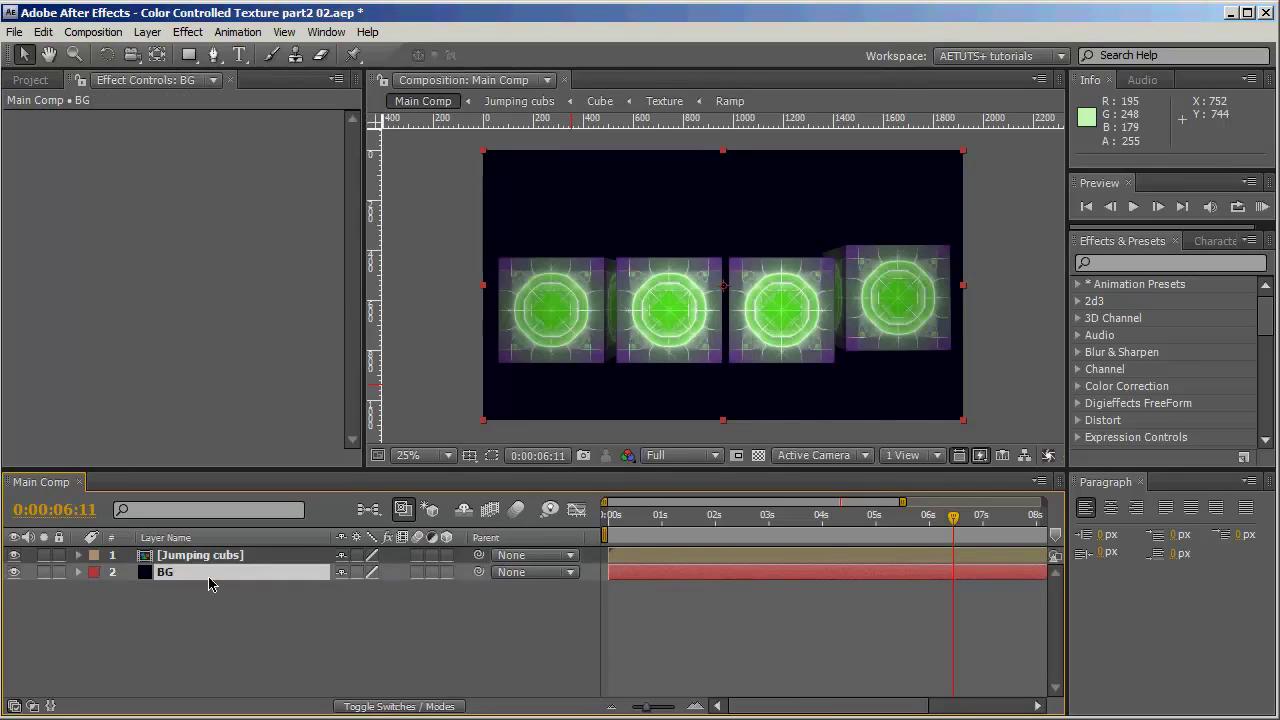
- Apply the 4-Color Gradient effect to the BG layer and hide the Jumping cubs layer
click(1186, 264)
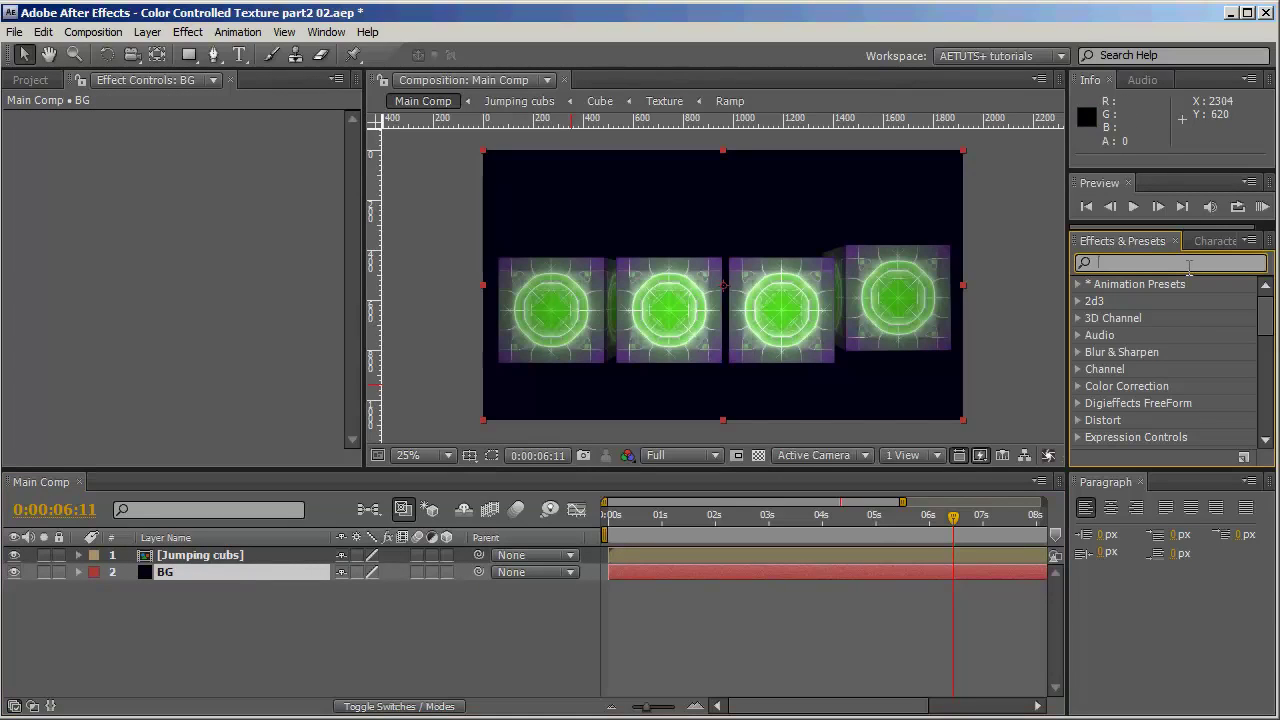
text(4-)
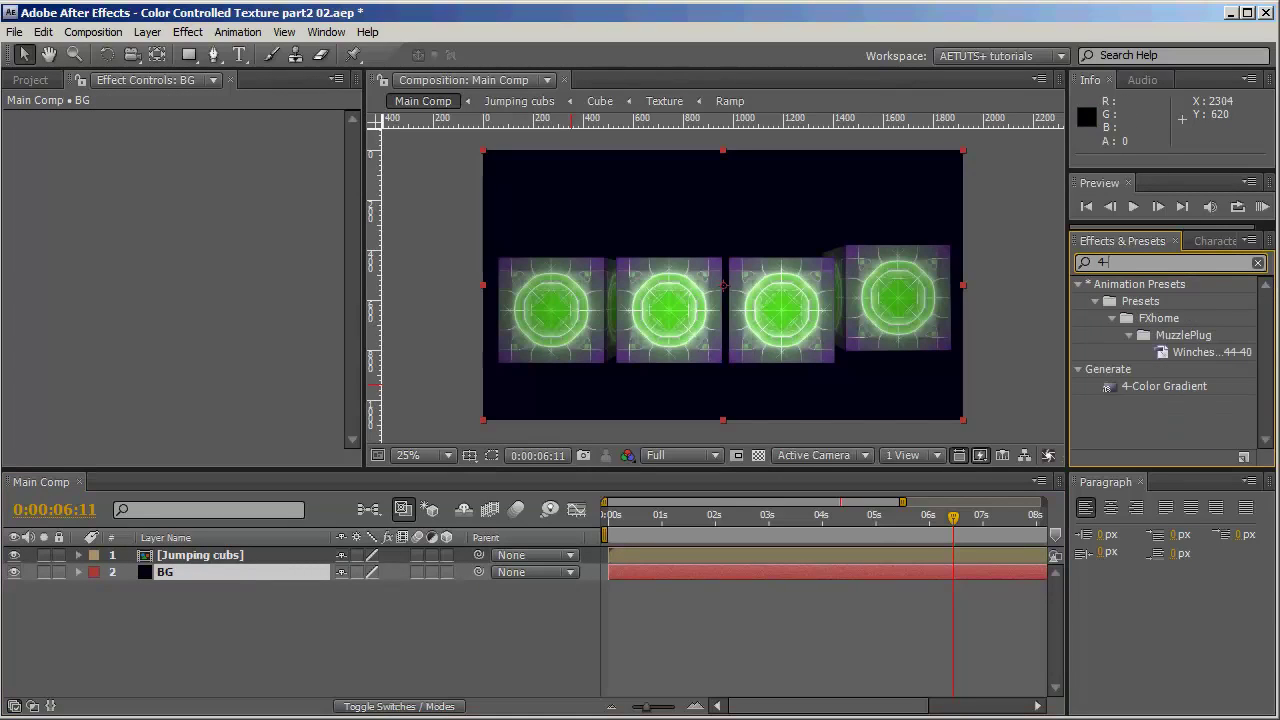
double_click(1164, 387)
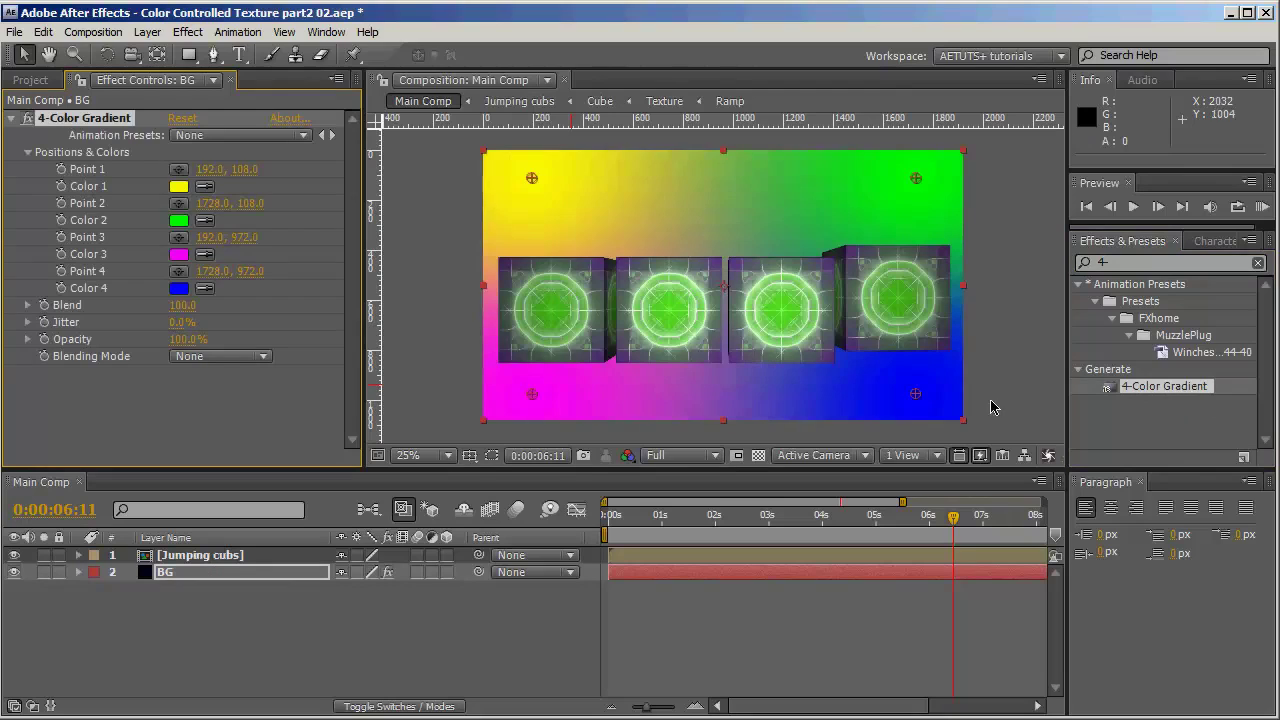
click(14, 555)
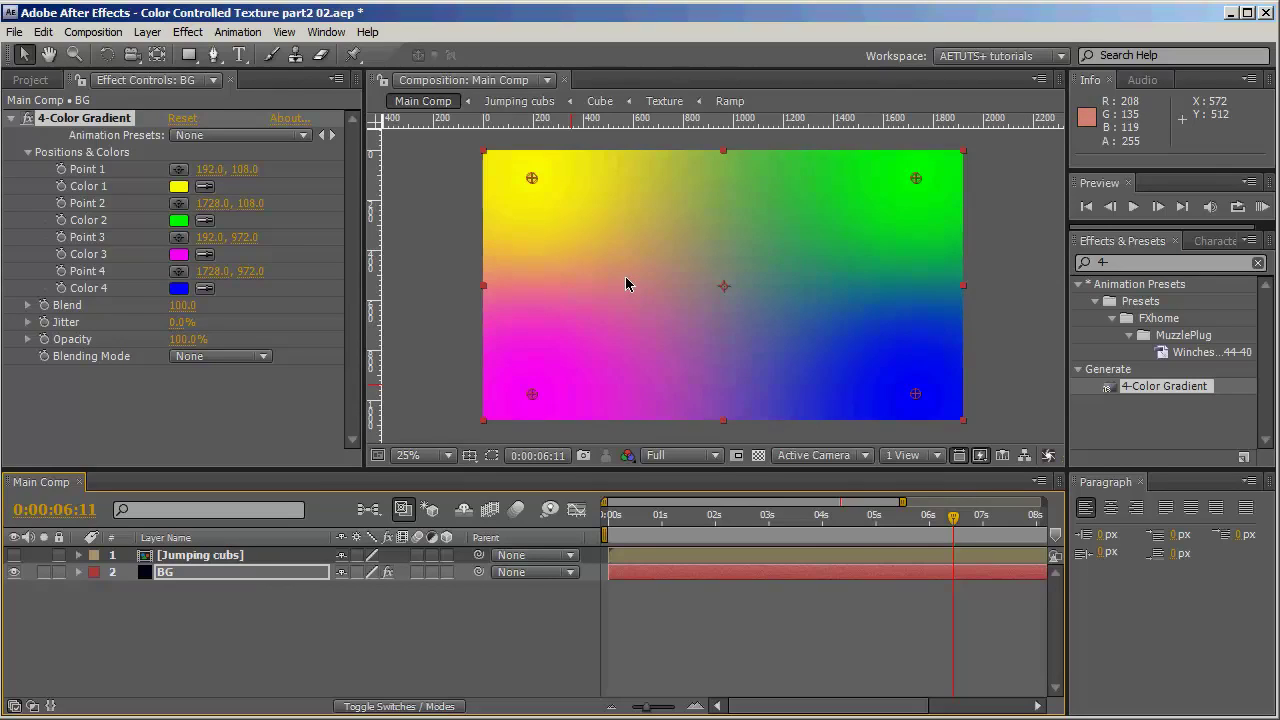
- Set the gradient's Color 1 to bright blue 006CFF and Color 2 to darker blue 07559D
click(178, 186)
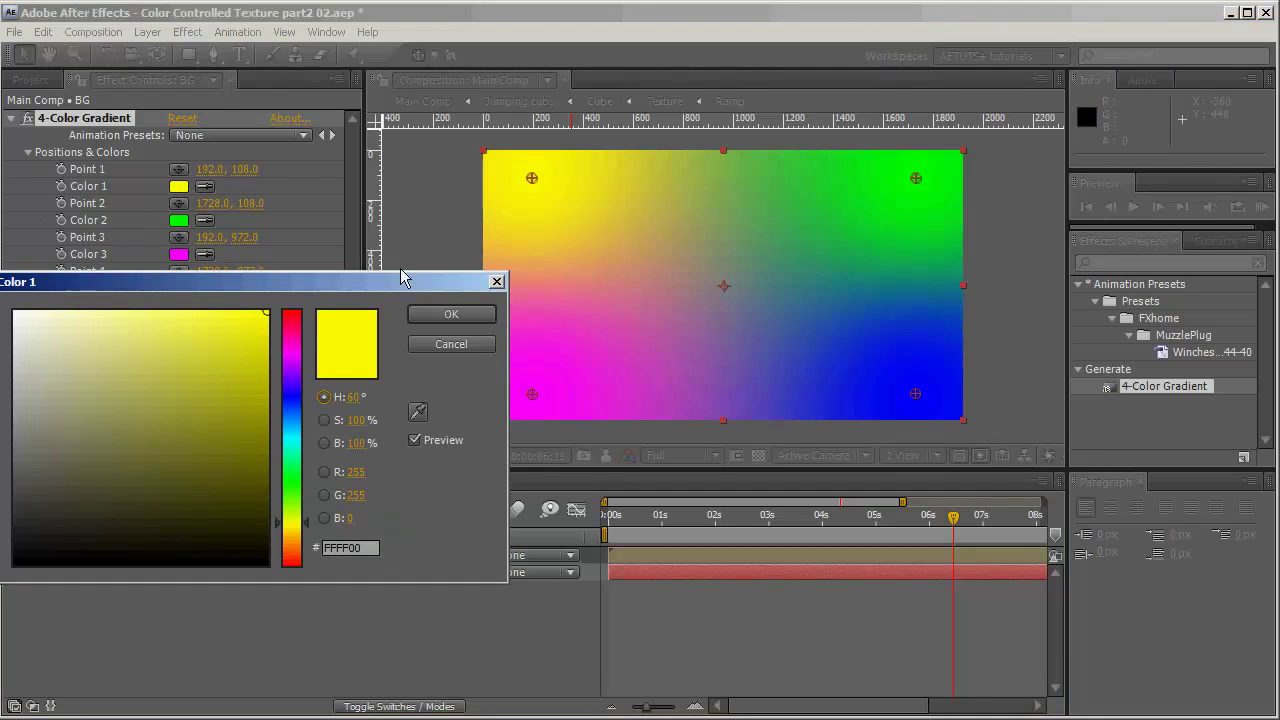
click(295, 412)
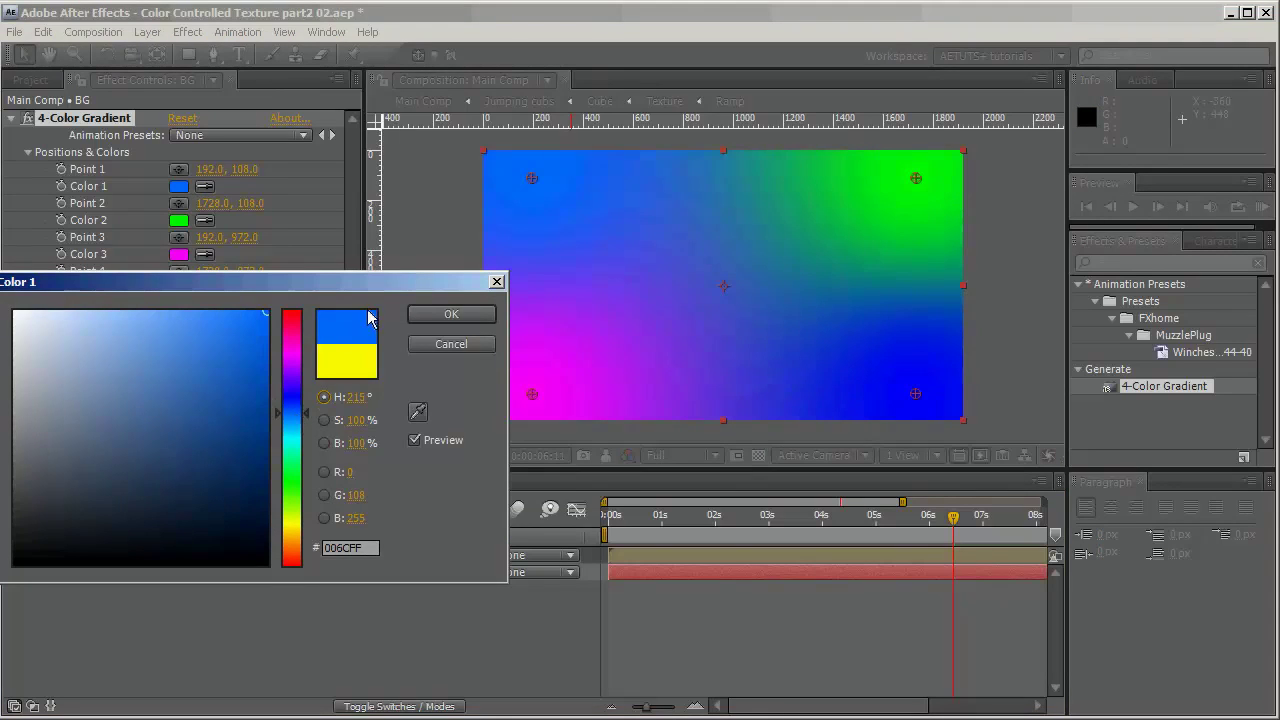
click(451, 315)
click(178, 220)
click(292, 412)
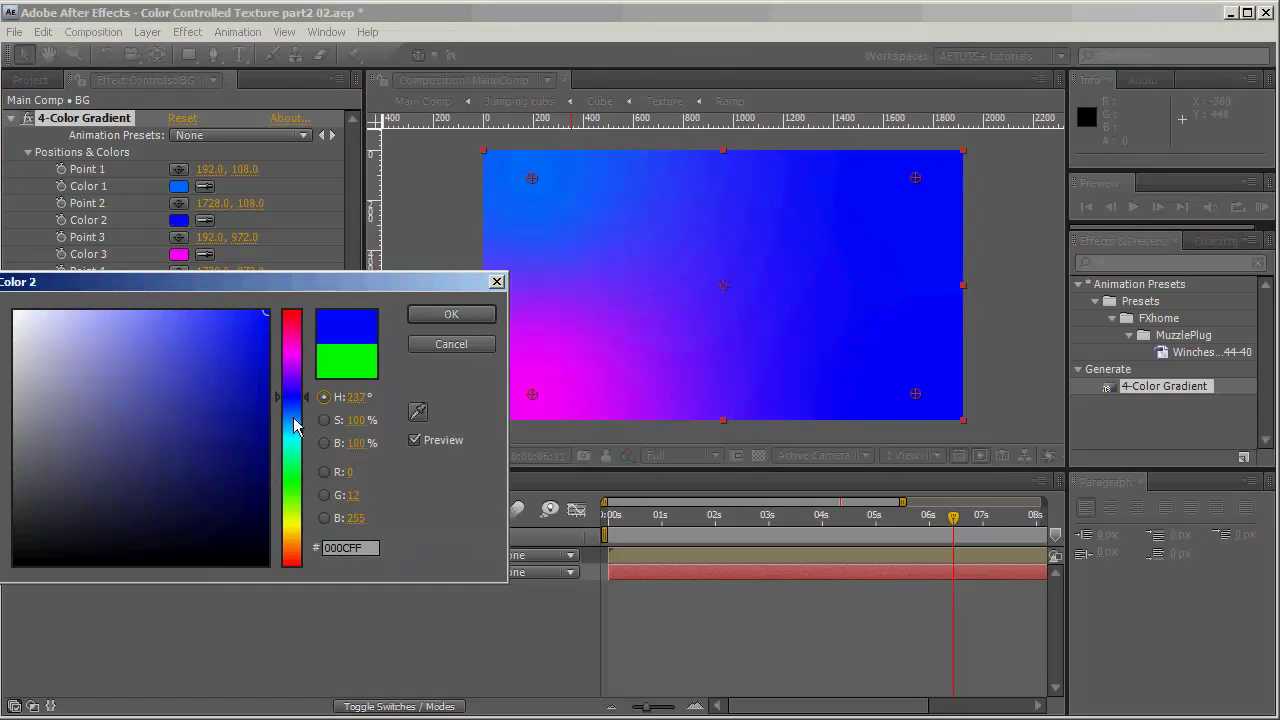
click(245, 386)
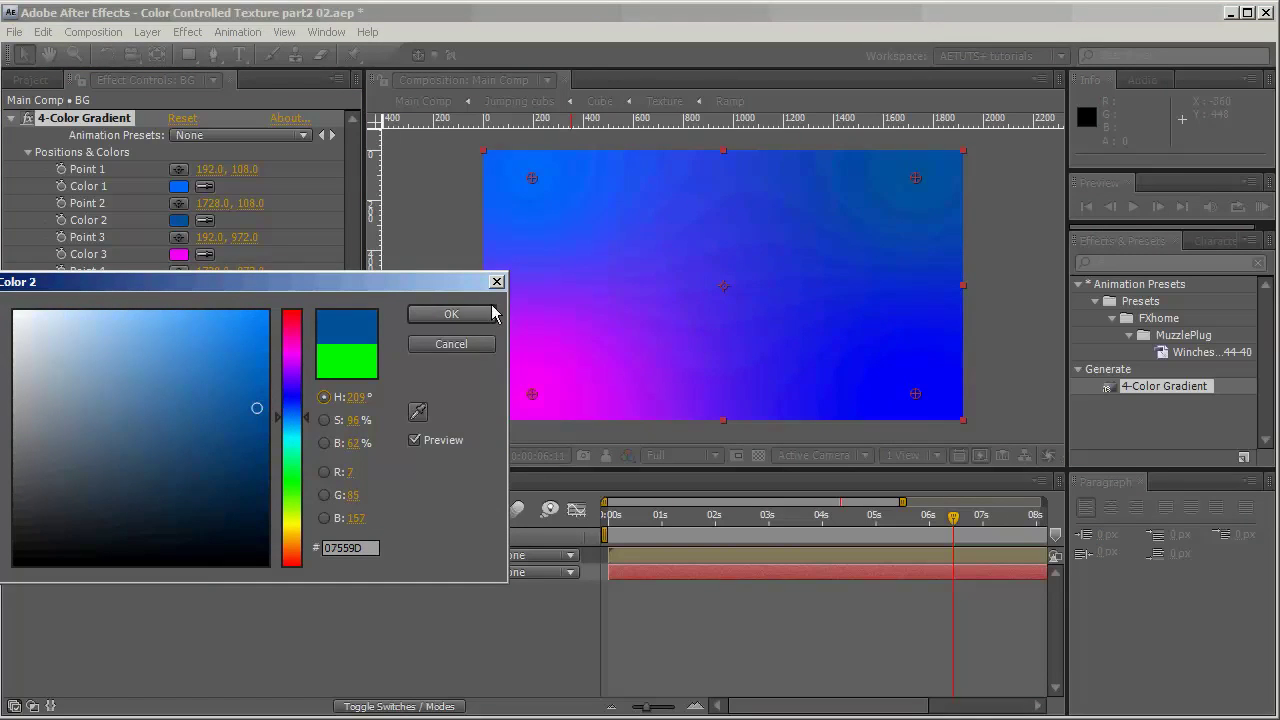
click(451, 314)
- Set the gradient's Color 3 to soft violet-blue 505EDF and Color 4 to a dark blue
click(178, 254)
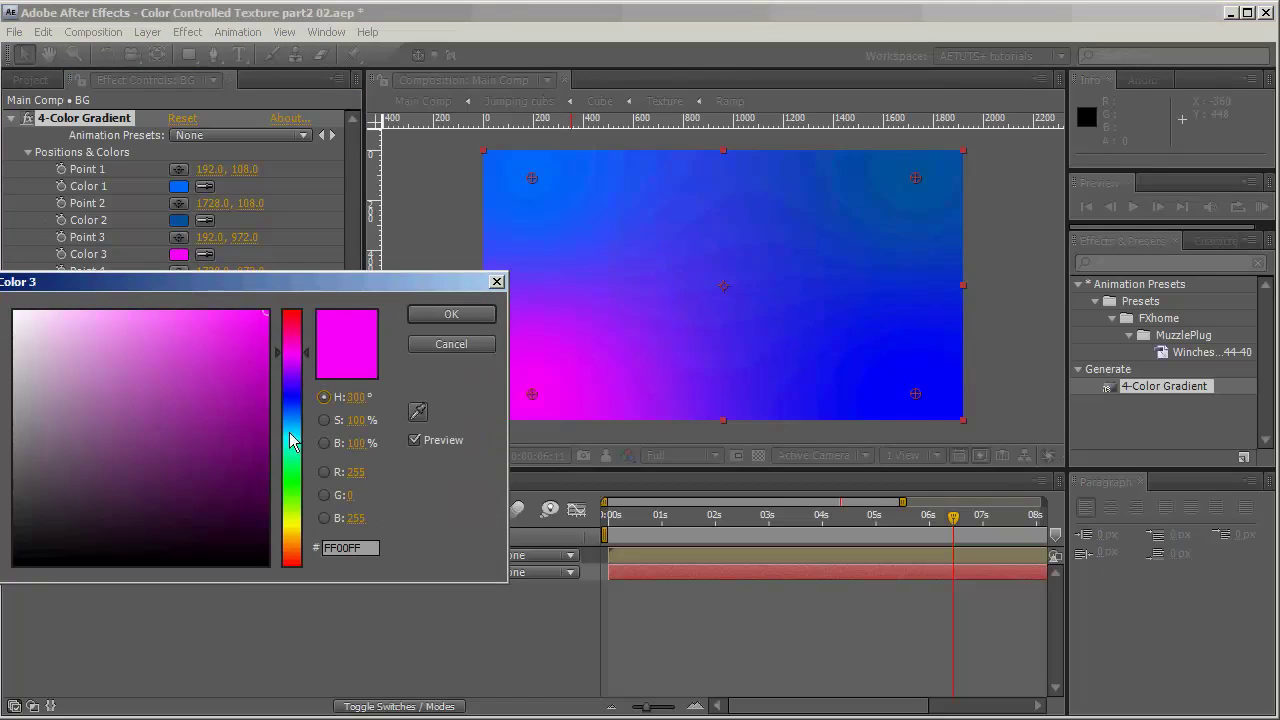
click(292, 398)
click(177, 343)
click(451, 314)
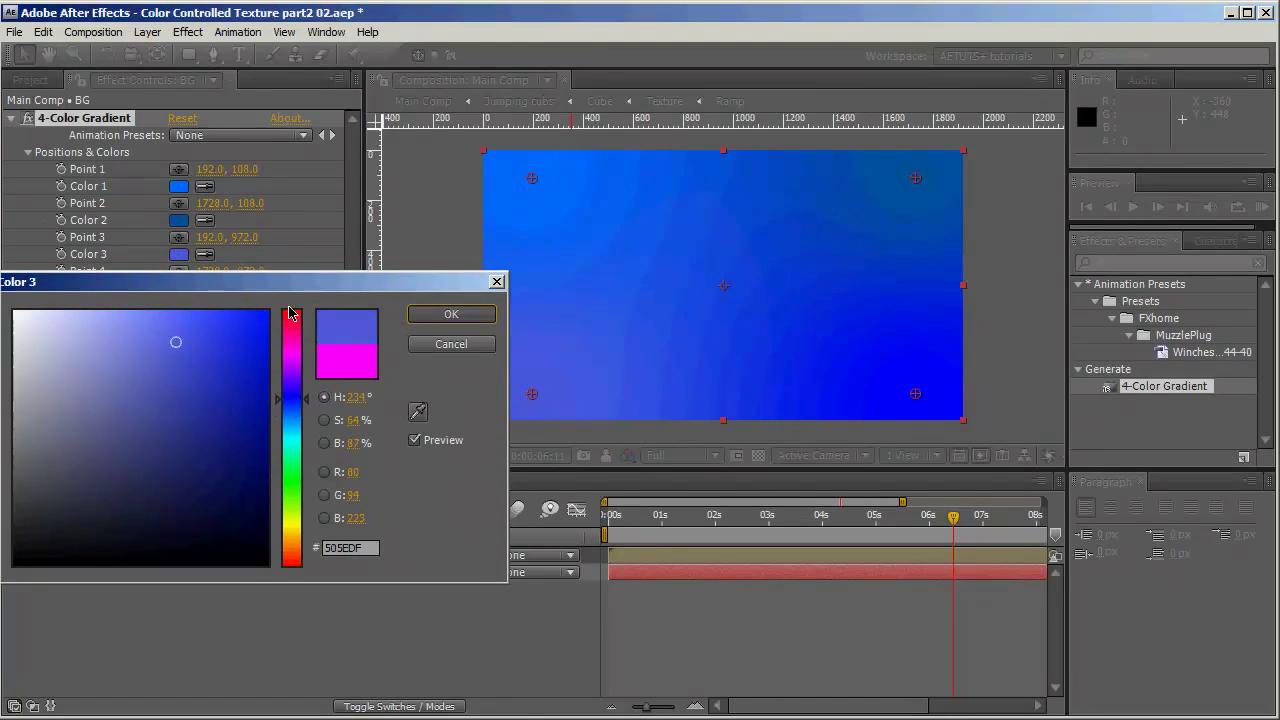
click(178, 288)
click(246, 409)
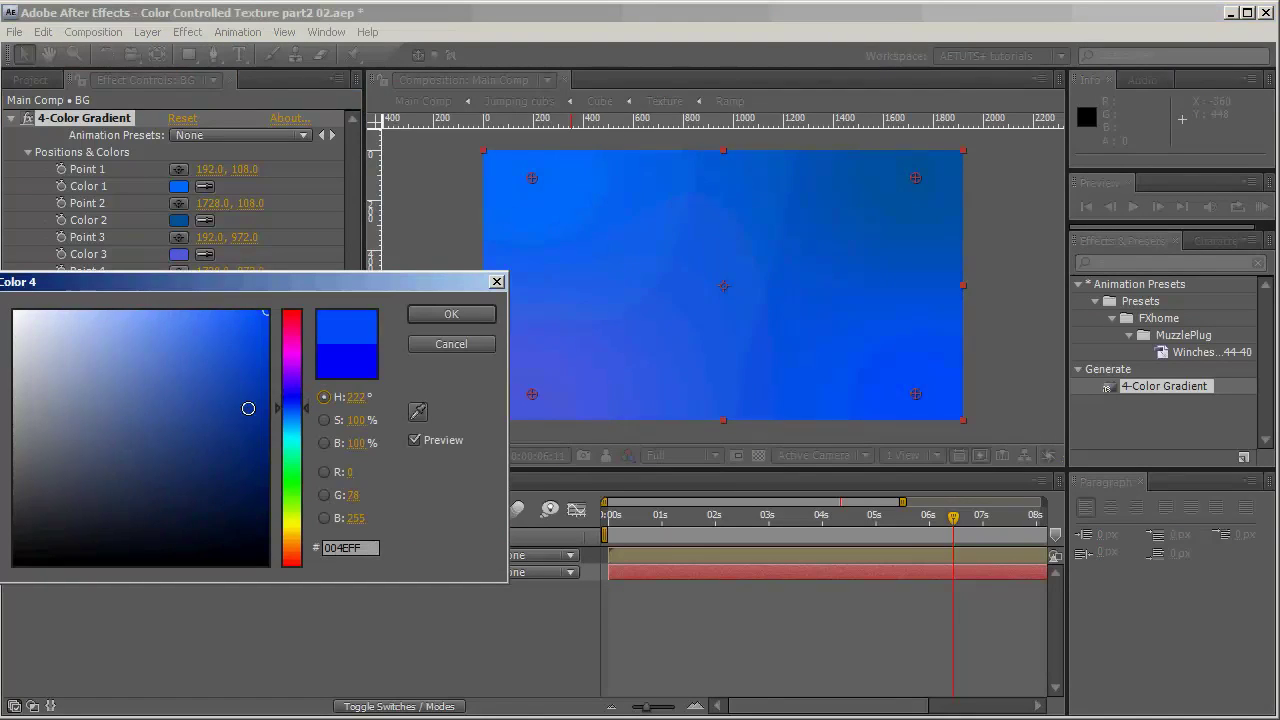
click(451, 314)
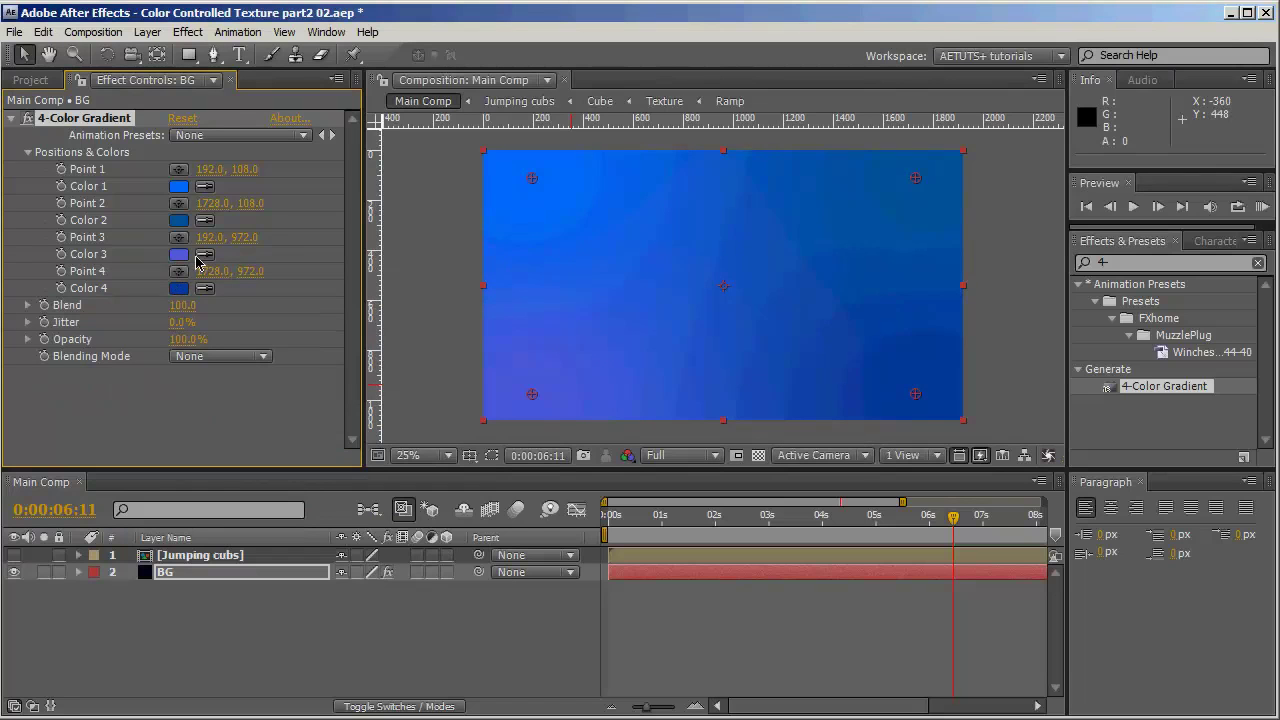
- Darken the gradient's Color 3 to navy blue 020D78
click(179, 255)
click(266, 507)
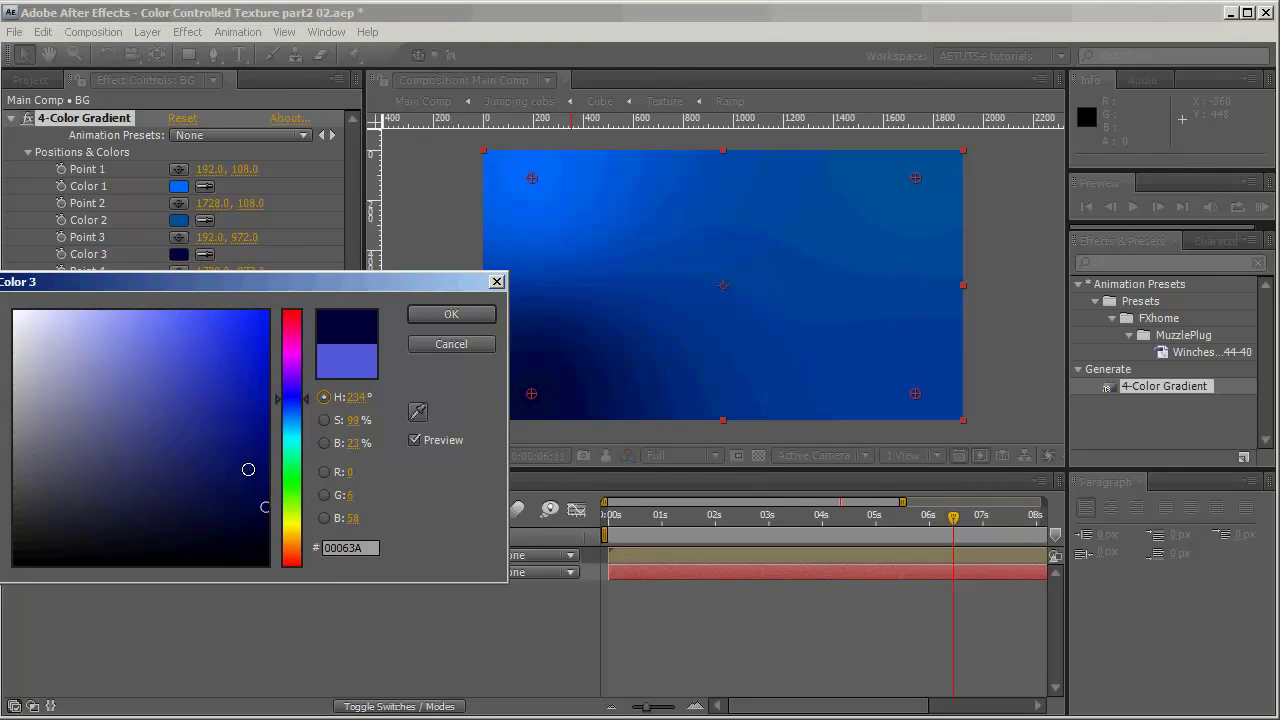
drag(264, 457, 264, 445)
click(451, 314)
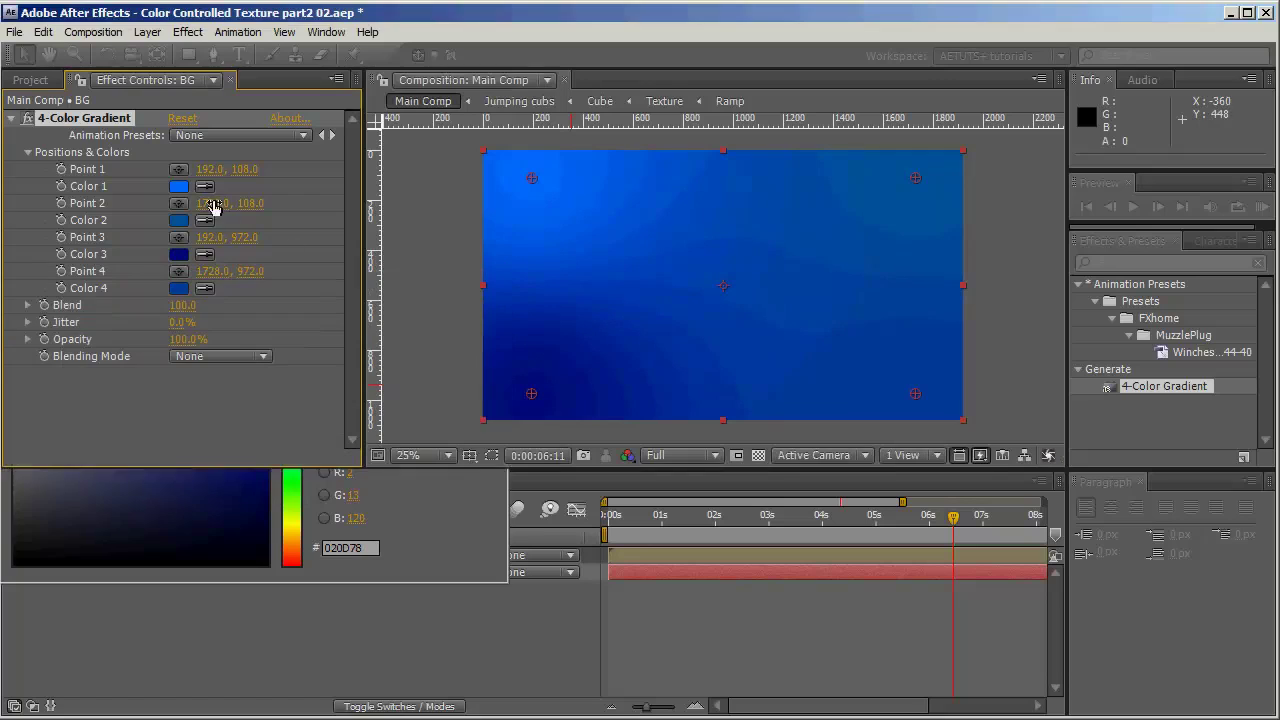
- Lighten the gradient's Color 2 to medium blue 2A76BC and Color 1 to a softer light blue
click(179, 220)
drag(223, 400, 177, 334)
click(451, 314)
click(179, 187)
click(451, 314)
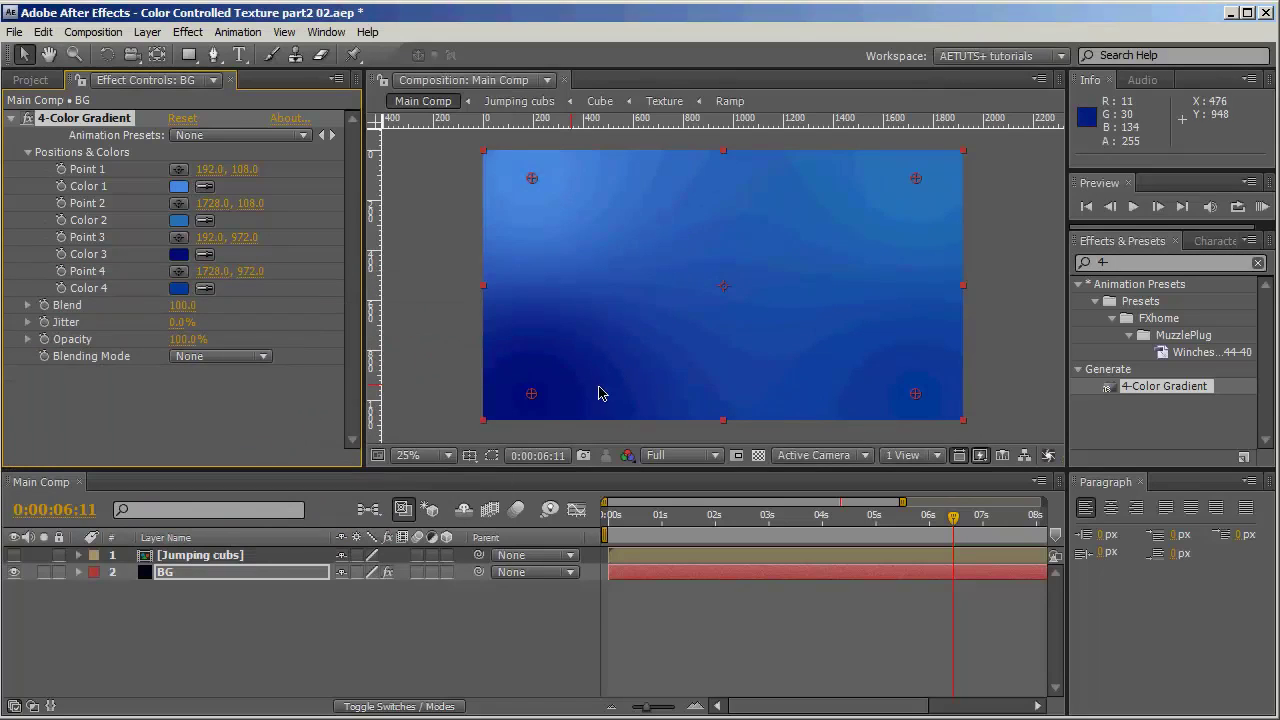
- Reposition the gradient points: Point 1 to about -140, -124, Point 2 to 1412, 176, Point 3 to 28, 1136 and Point 4 to 1380, 1160
drag(531, 393, 515, 415)
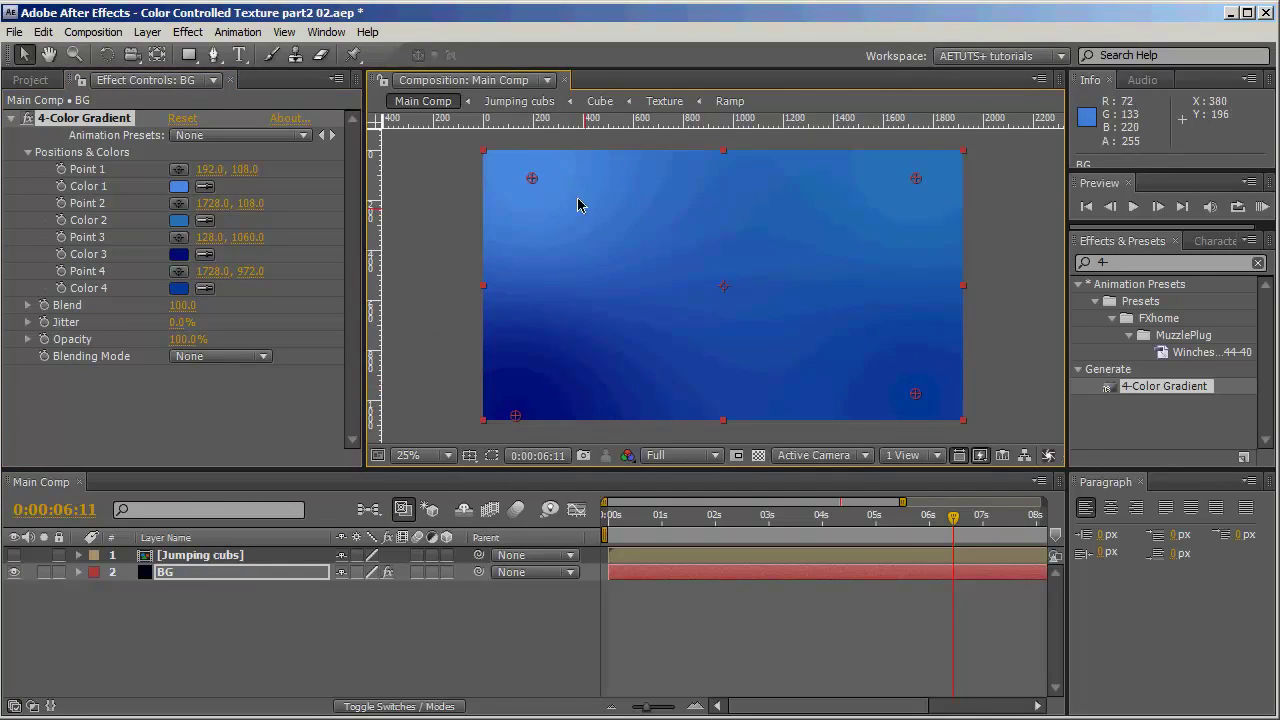
drag(531, 178, 448, 119)
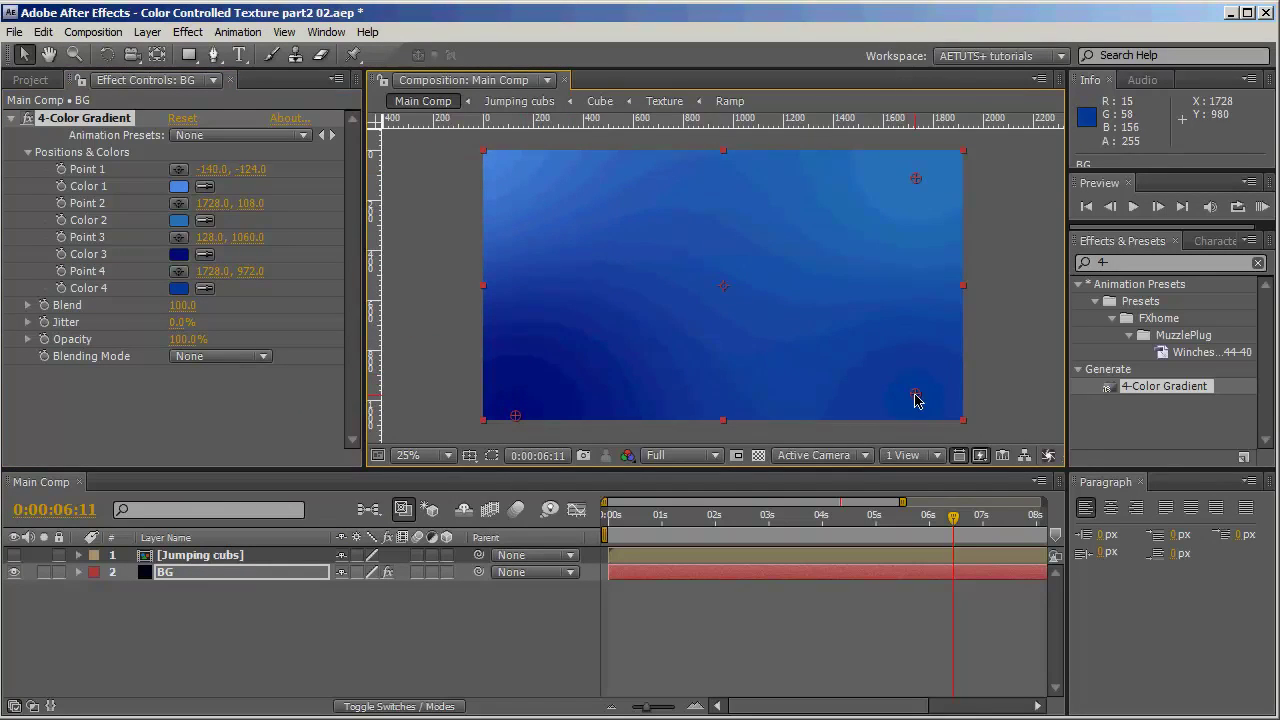
drag(915, 393, 829, 440)
drag(515, 415, 490, 435)
mouse_move(916, 177)
mouse_down()
mouse_move(900, 141)
mouse_move(836, 195)
mouse_up()
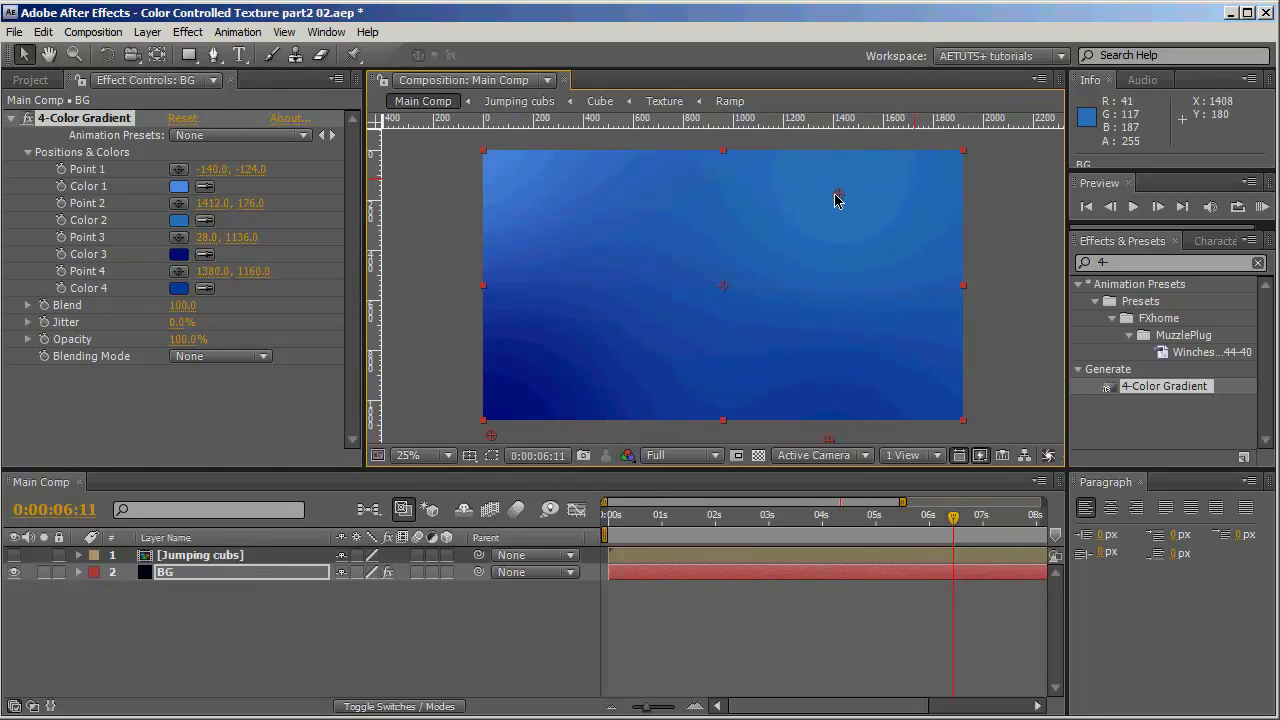
- Lighten the gradient's Color 1 to pale blue B1D2FF
click(179, 187)
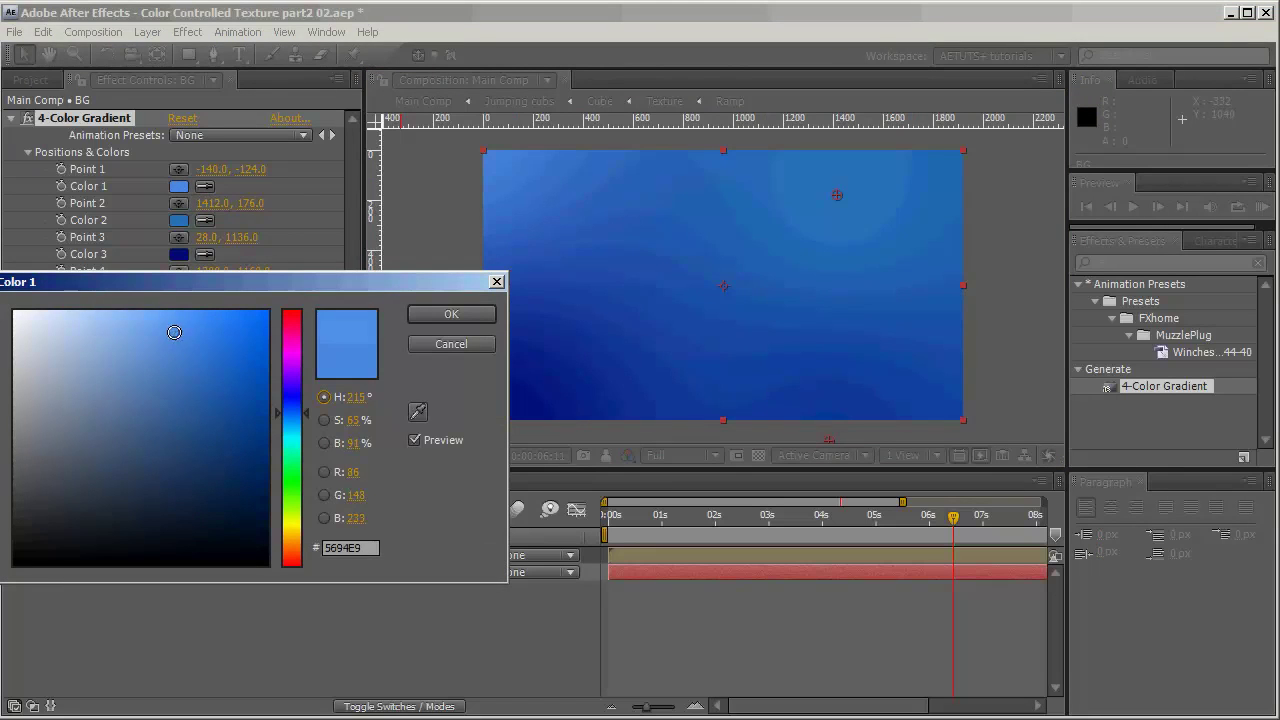
drag(174, 332, 90, 305)
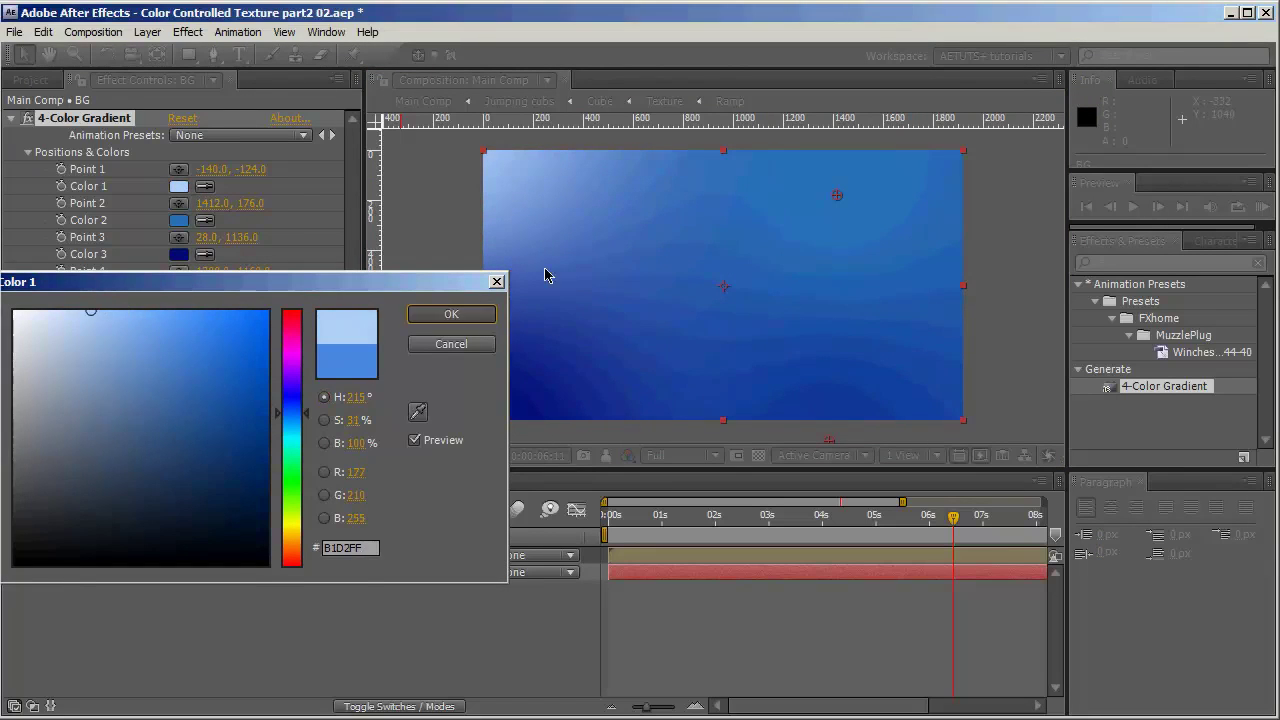
key(Return)
- Move gradient Point 1 to about 180, 52, Point 3 to 388, 1224 and Point 4 to 1612, 1208, and raise Blend to 394
key(comma)
drag(585, 208, 627, 226)
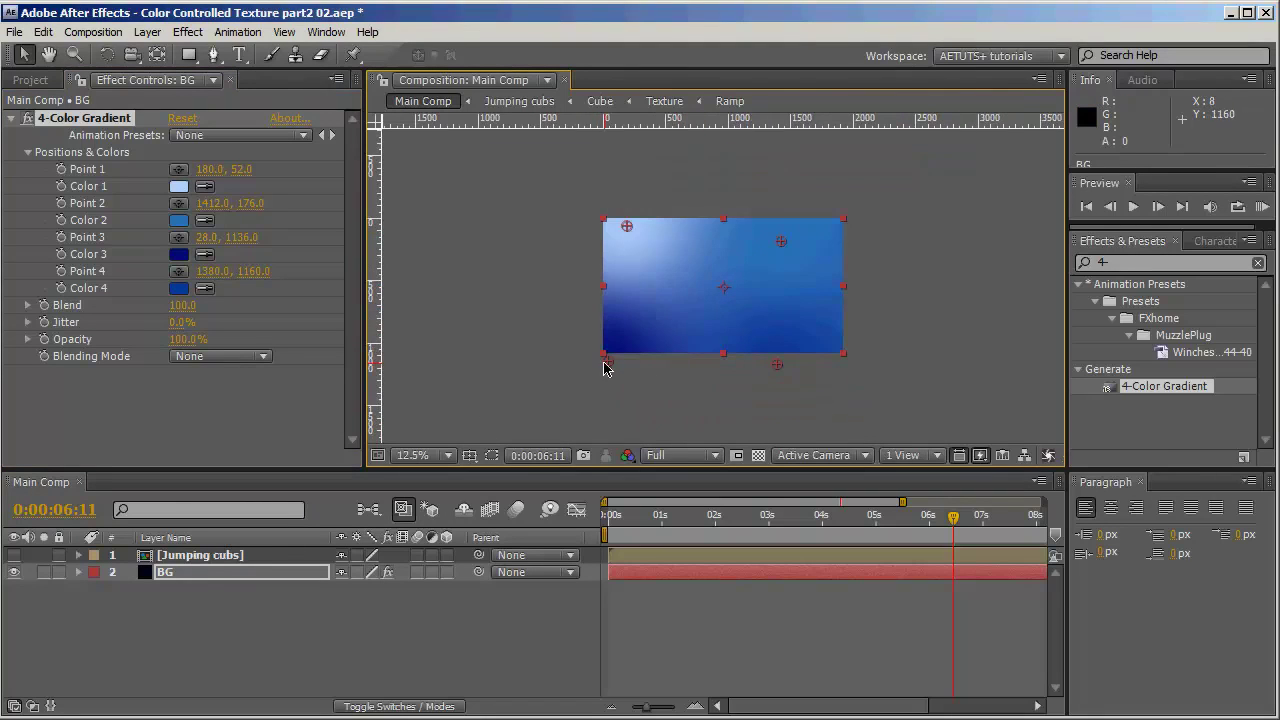
drag(604, 366, 652, 378)
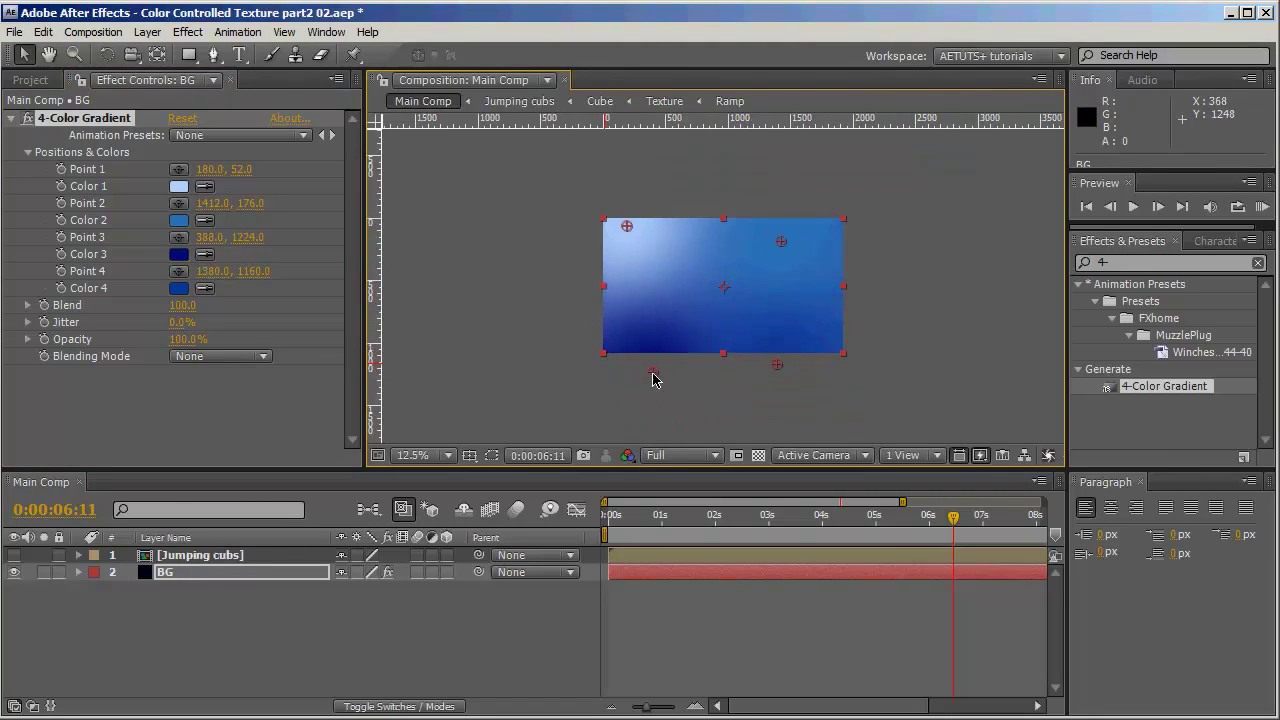
drag(774, 372, 806, 376)
drag(190, 308, 494, 320)
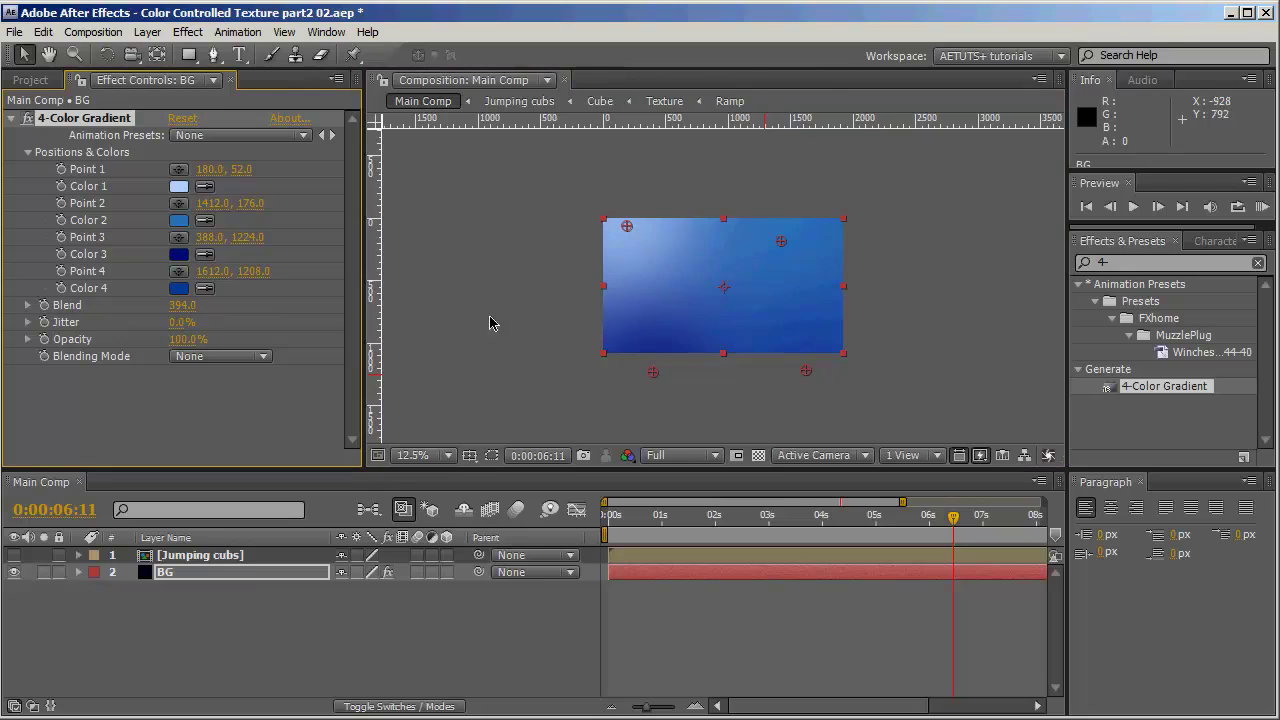
- Darken the gradient's Color 2 to blue 1761A6 and Color 4 to a deeper, less saturated navy blue
scroll(729, 386, up, 1)
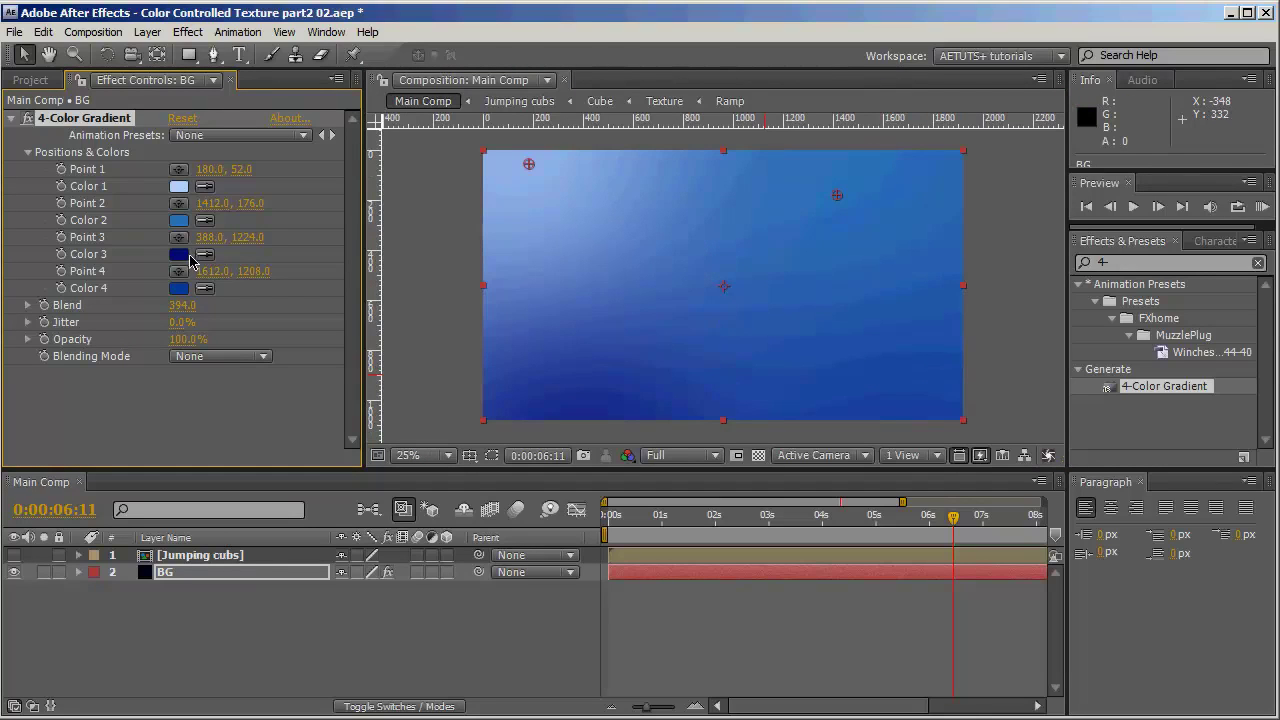
click(182, 221)
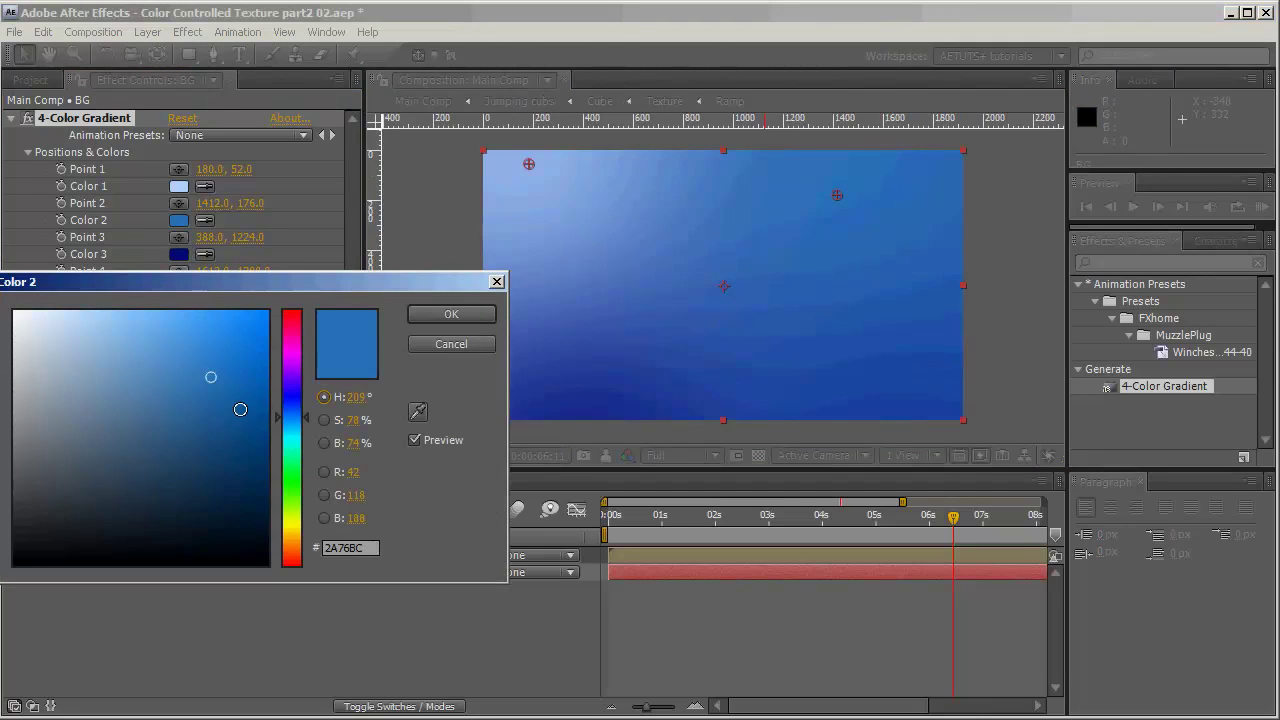
mouse_move(240, 409)
mouse_down()
mouse_move(214, 380)
mouse_move(233, 399)
mouse_up()
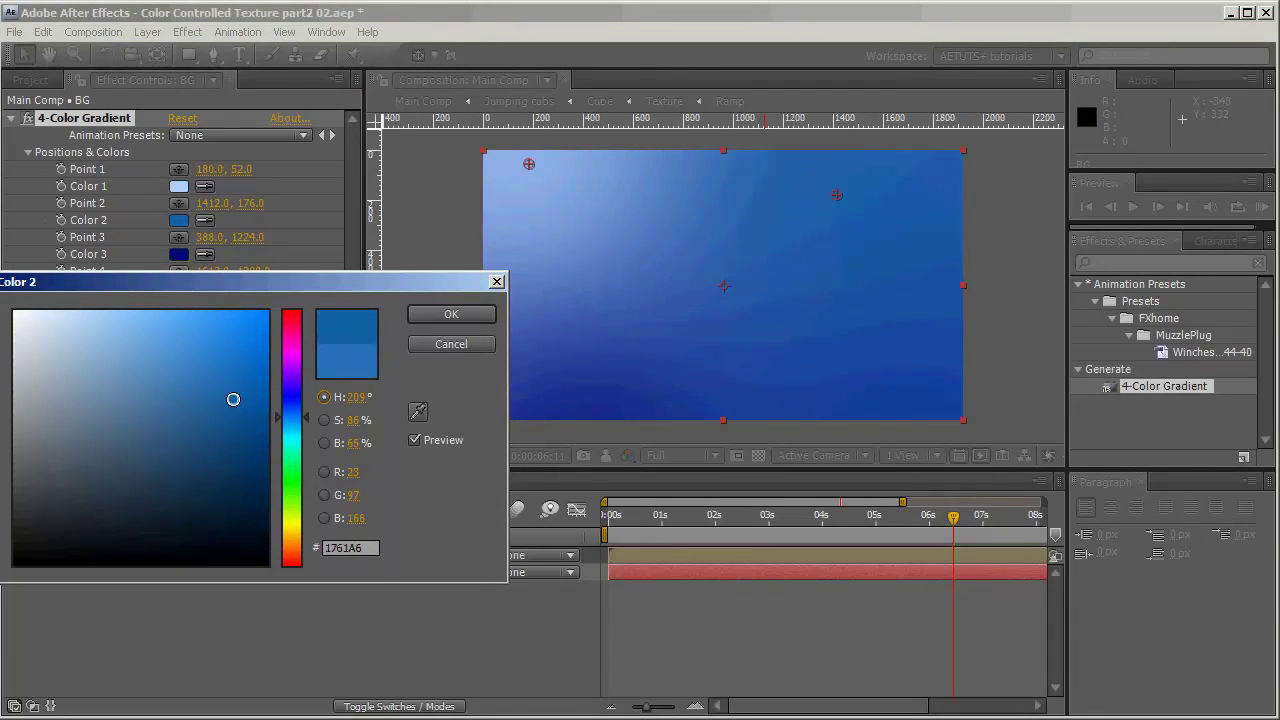
click(451, 314)
key(comma)
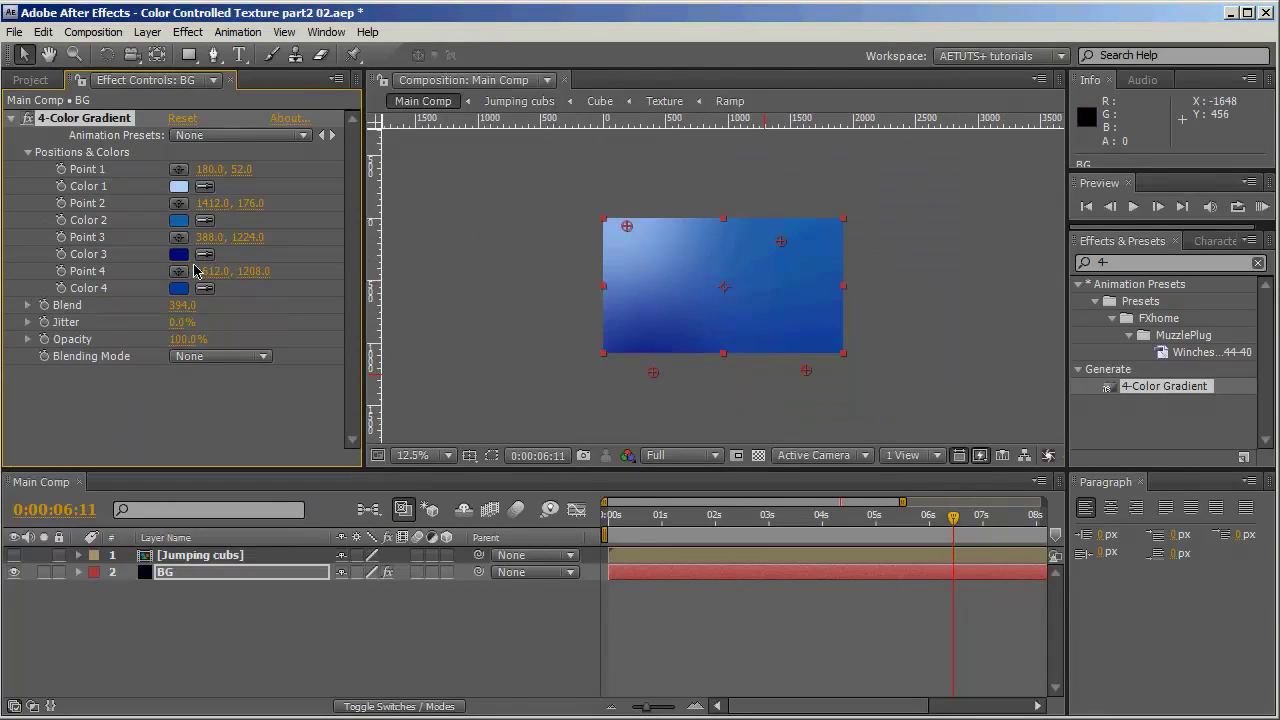
click(179, 290)
drag(243, 409, 223, 443)
click(451, 314)
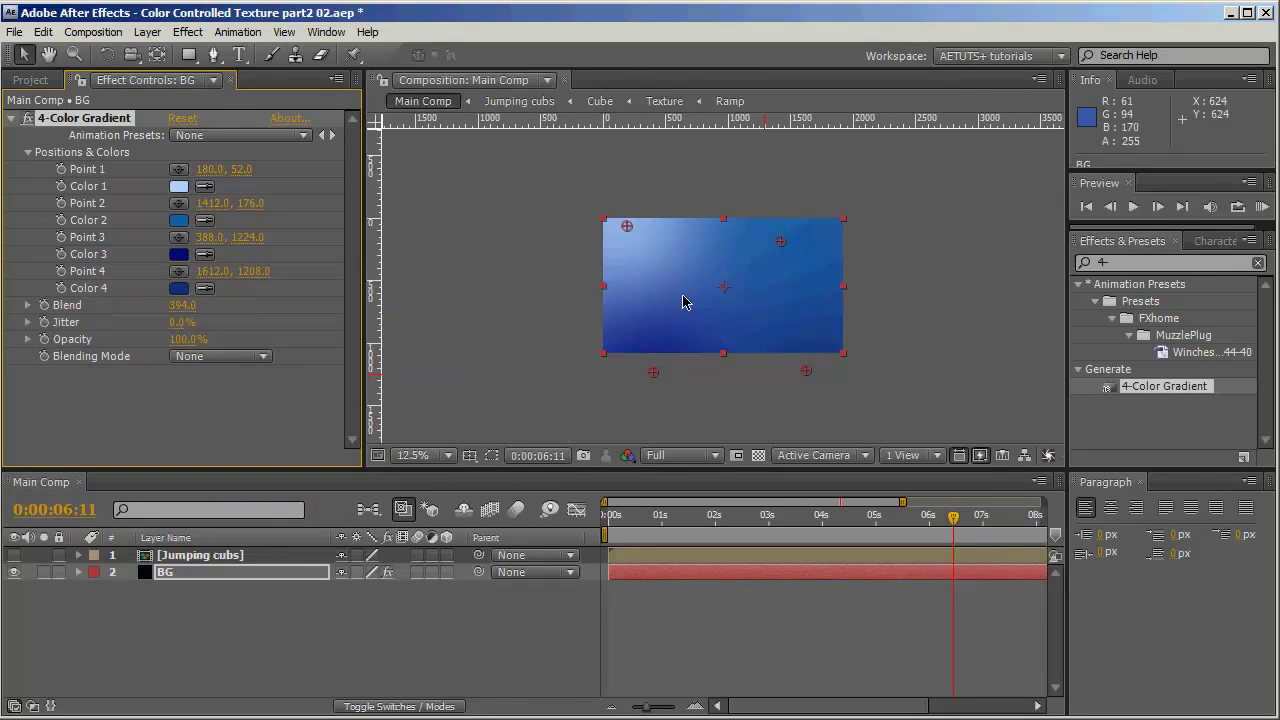
- Move the gradient's Point 3 to about 444, 1096 and raise Blend to 491
mouse_move(654, 374)
mouse_down()
mouse_move(623, 377)
mouse_move(663, 363)
mouse_up()
key(period)
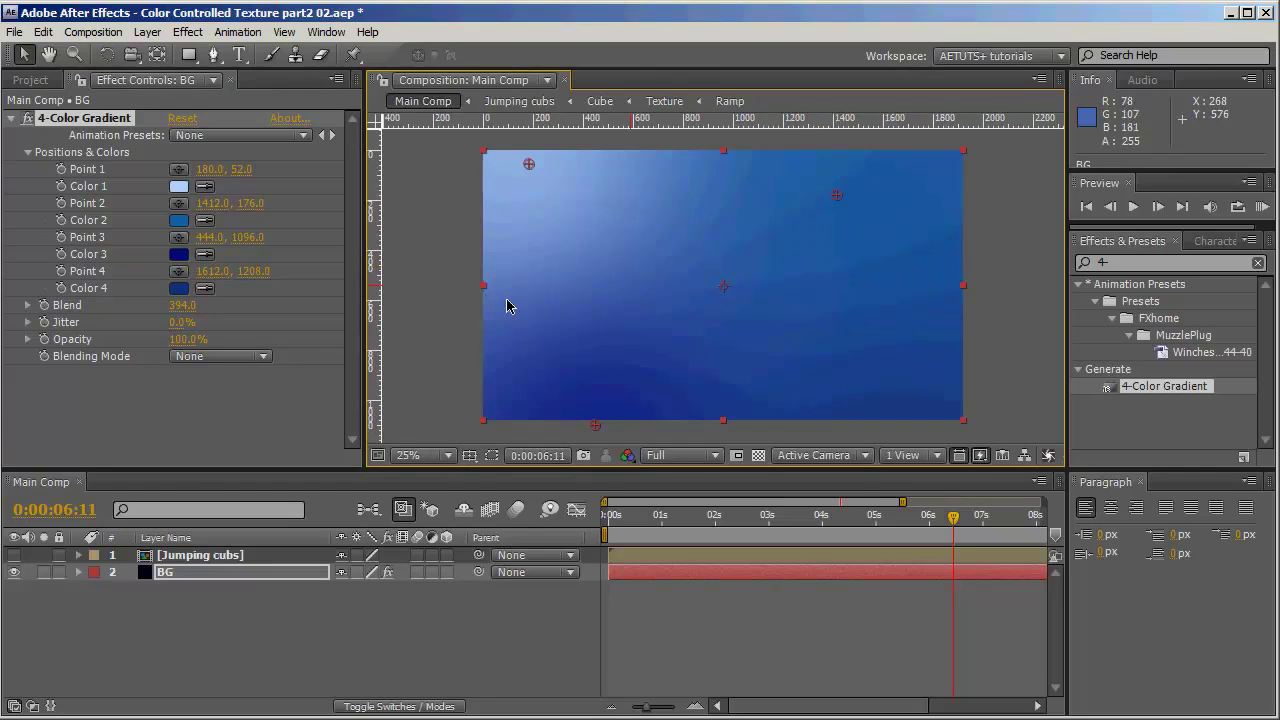
drag(183, 316, 293, 315)
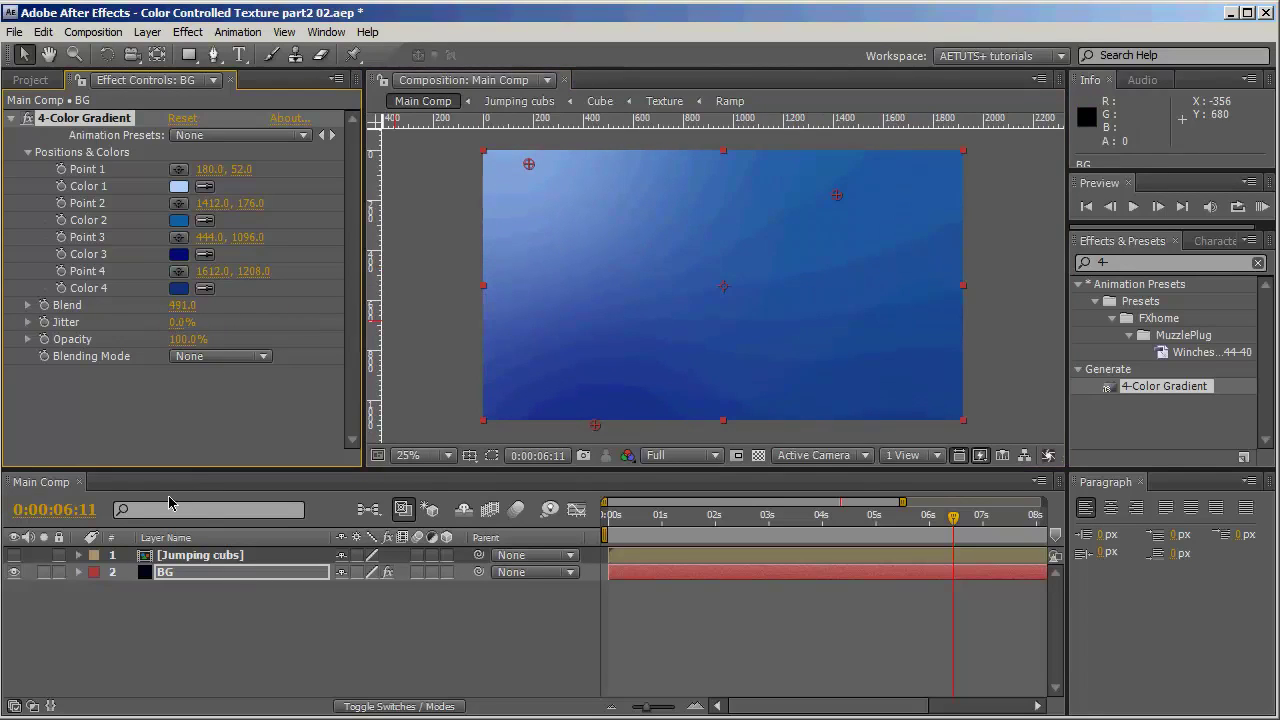
- Deselect the BG layer and make the Jumping cubs layer visible again
click(298, 651)
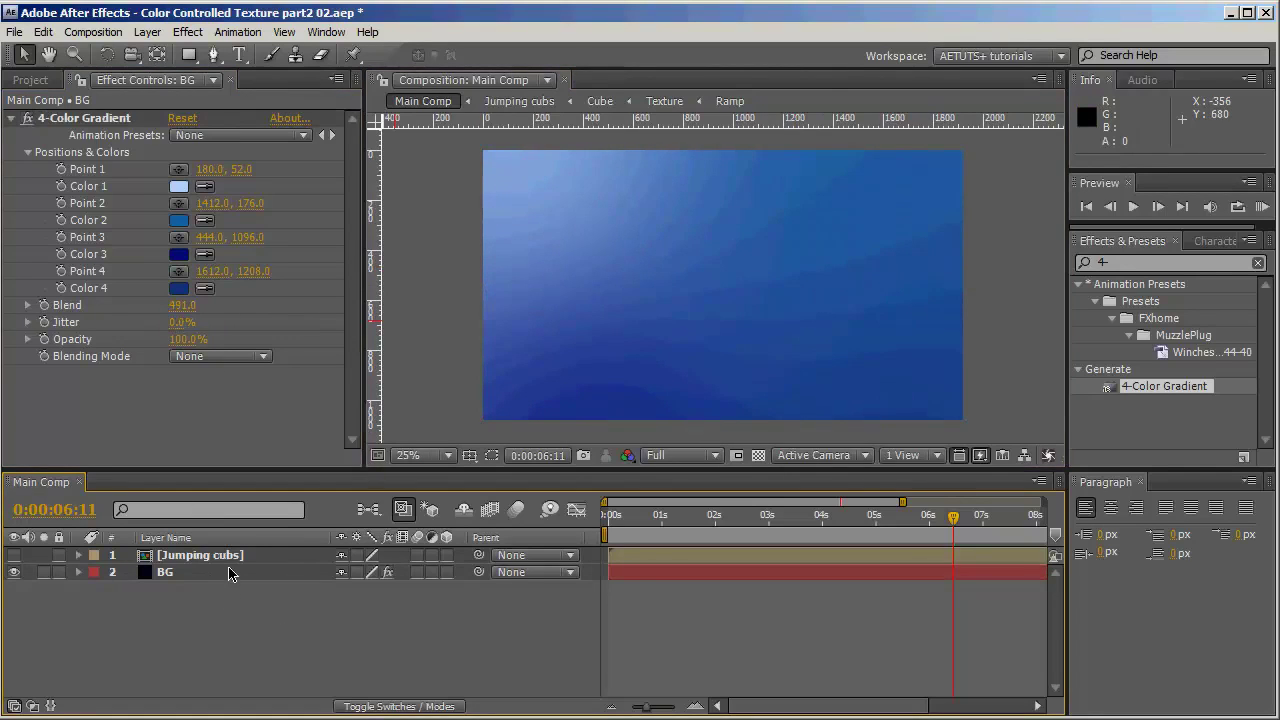
click(14, 555)
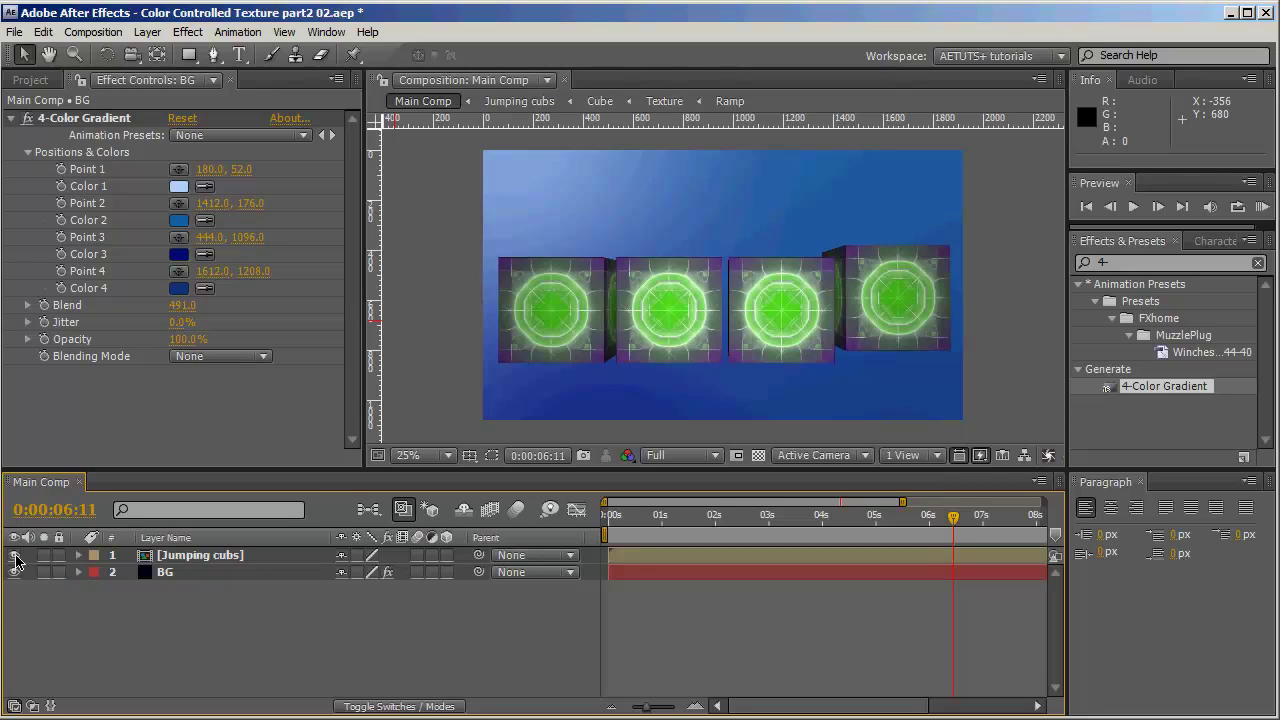
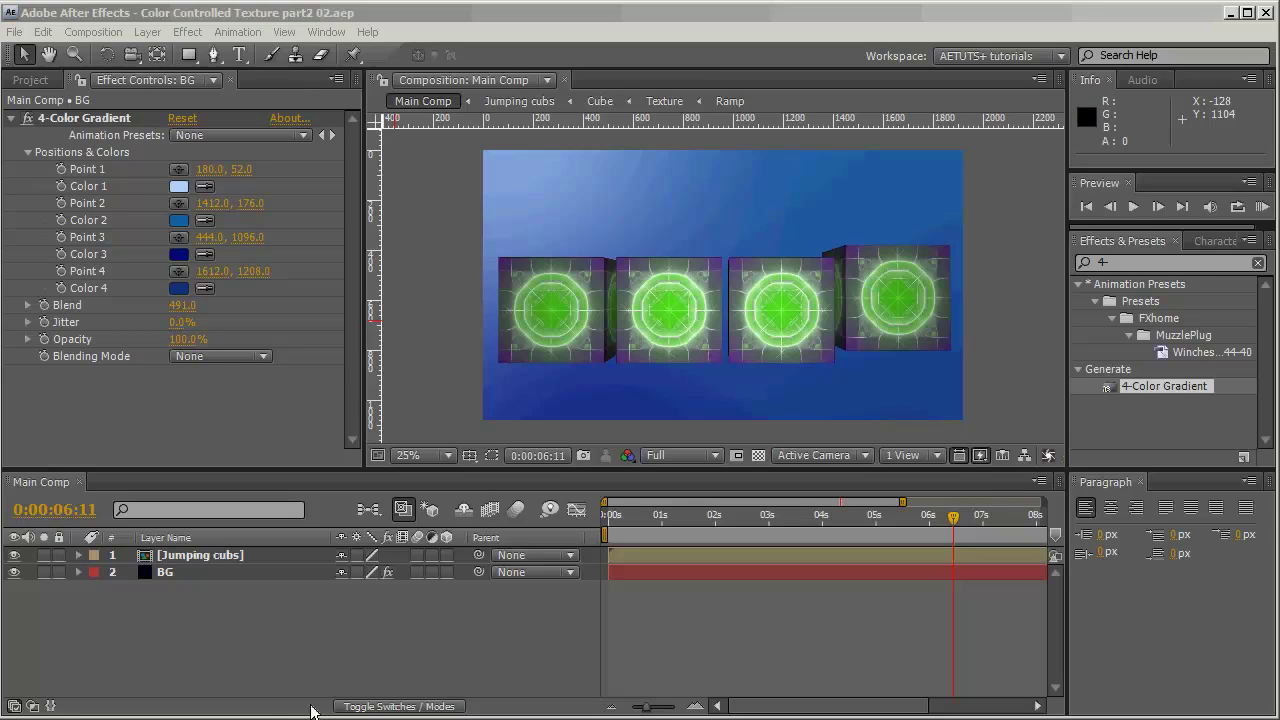
- Create a new 1920 x 1080 px solid layer in a very dark, nearly black blue
right_click(221, 568)
mouse_move(279, 574)
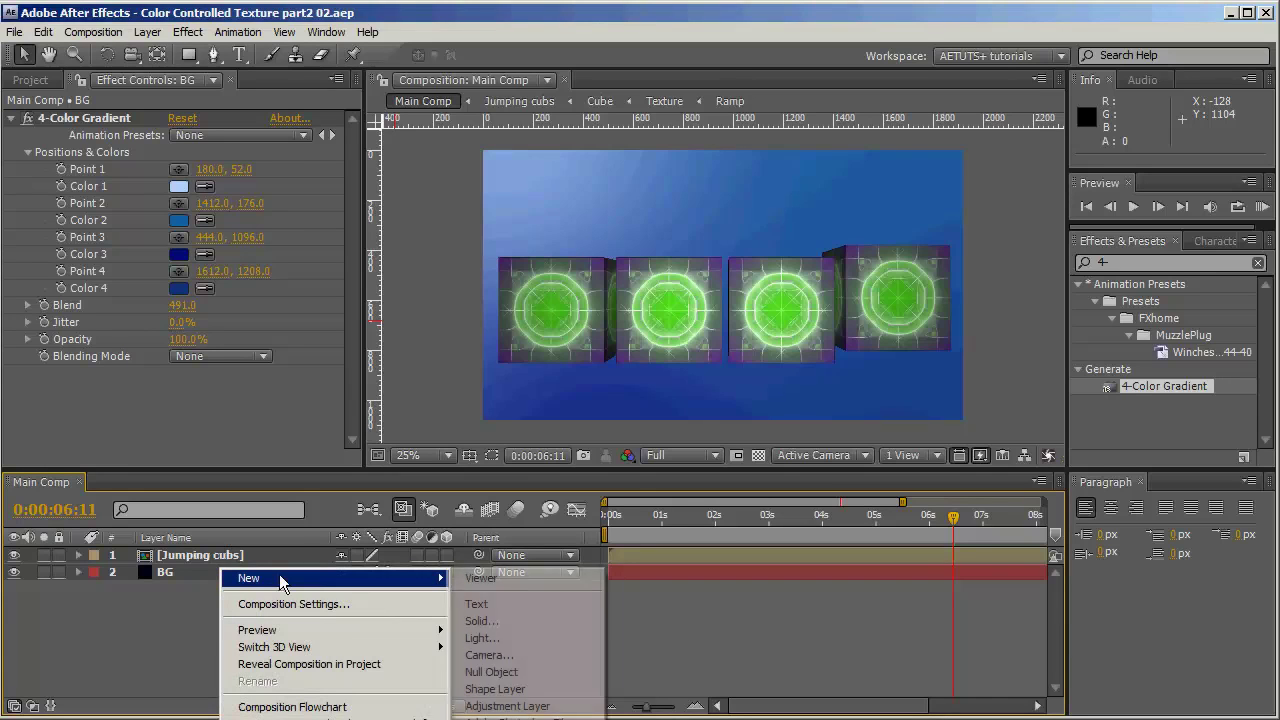
click(557, 622)
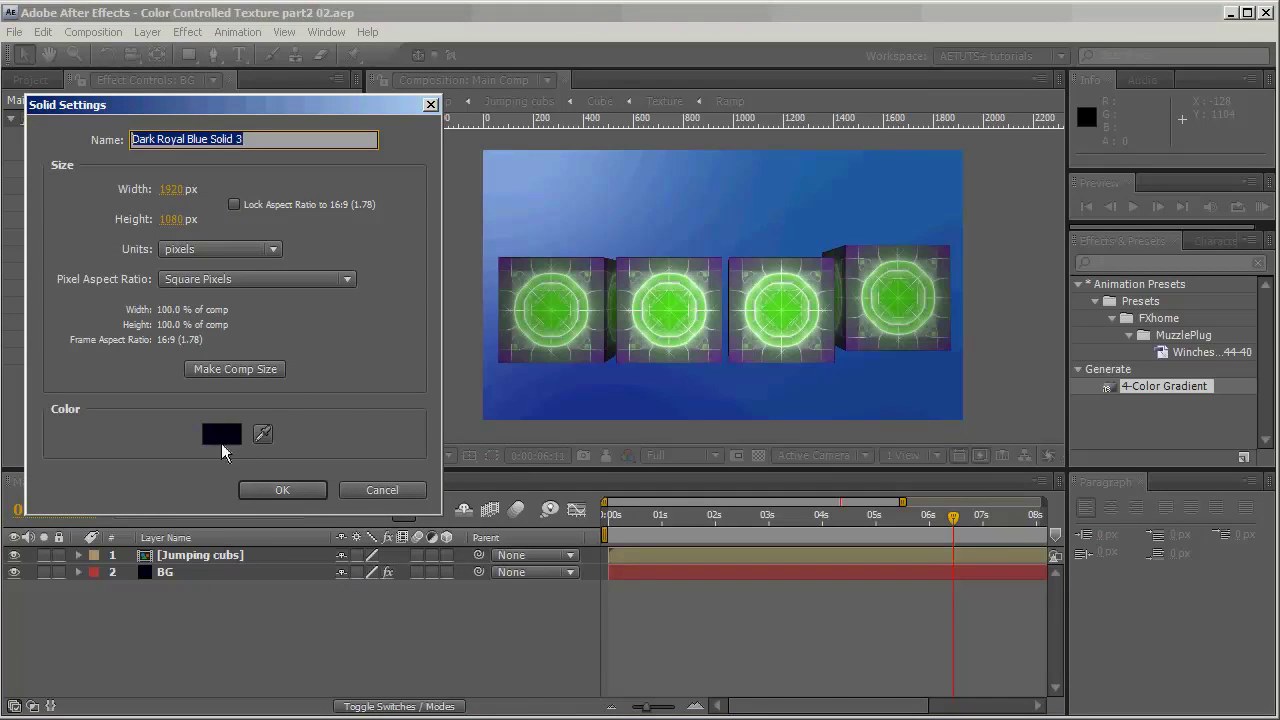
click(221, 440)
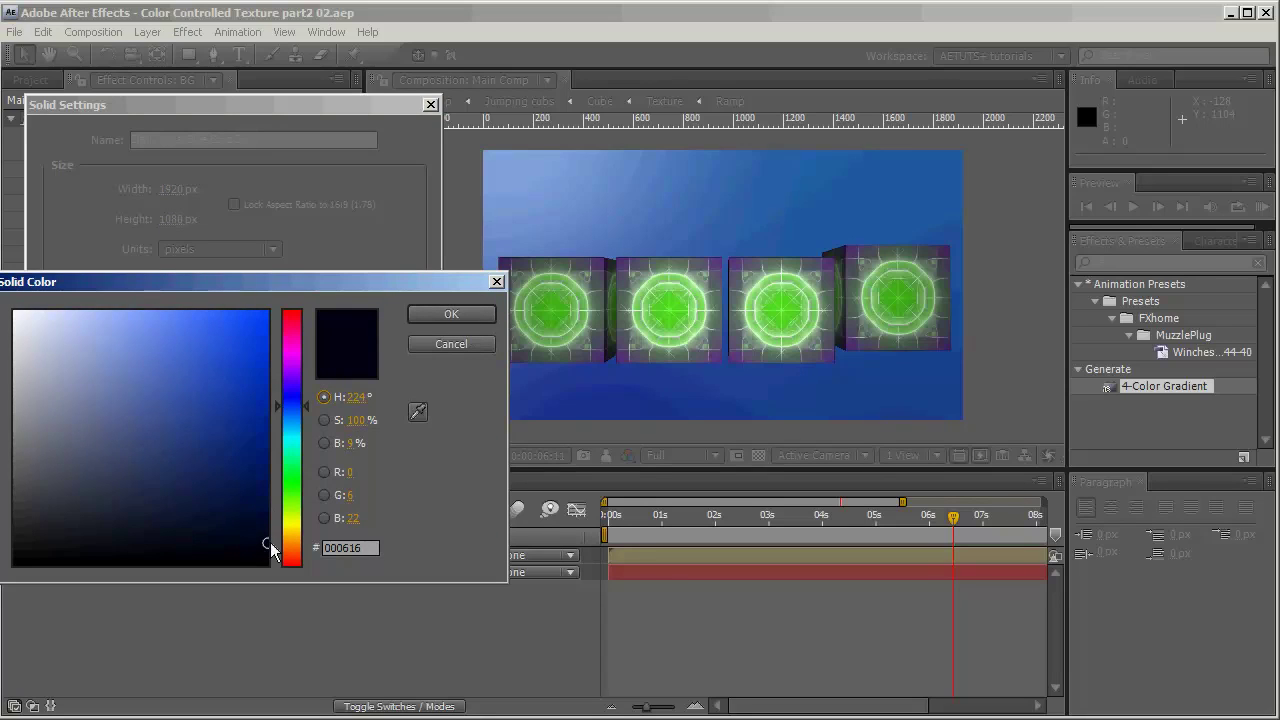
mouse_move(267, 541)
mouse_down()
mouse_move(271, 524)
mouse_move(276, 545)
mouse_up()
click(449, 316)
click(268, 488)
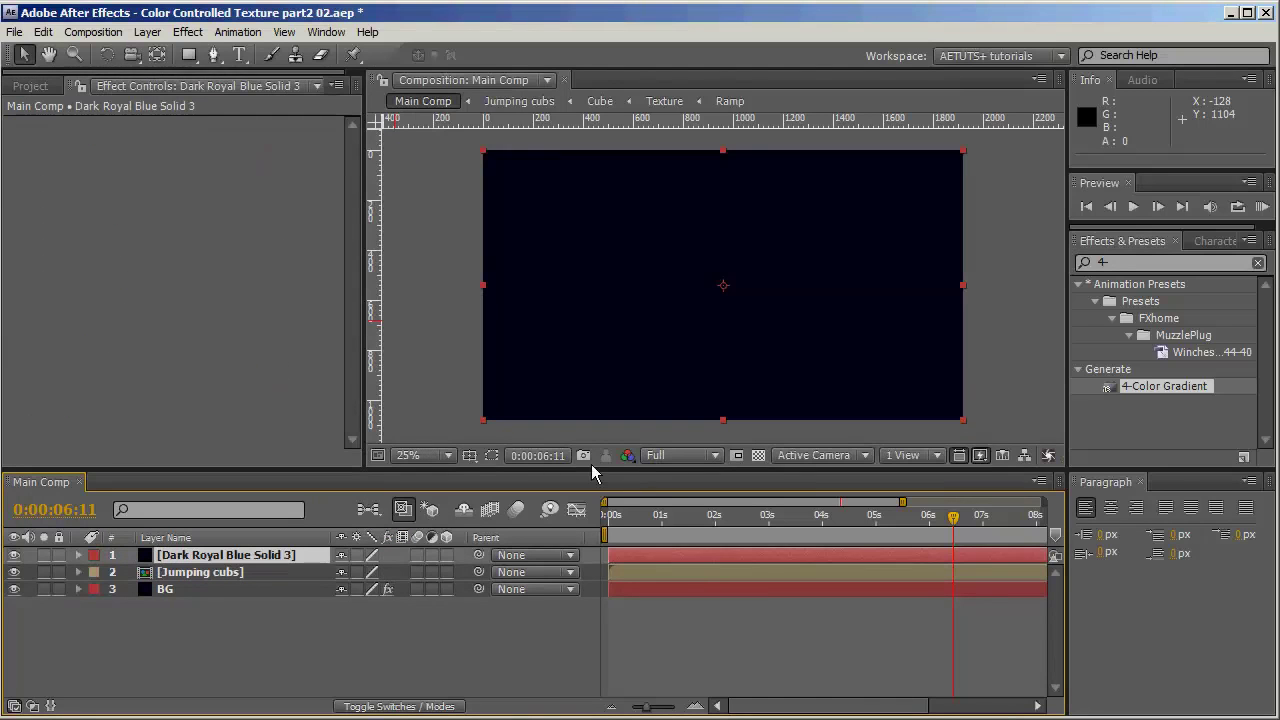
- Draw a circular mask about 780 px in diameter on the dark solid, centred in the composition, using the Ellipse tool
drag(189, 54, 270, 104)
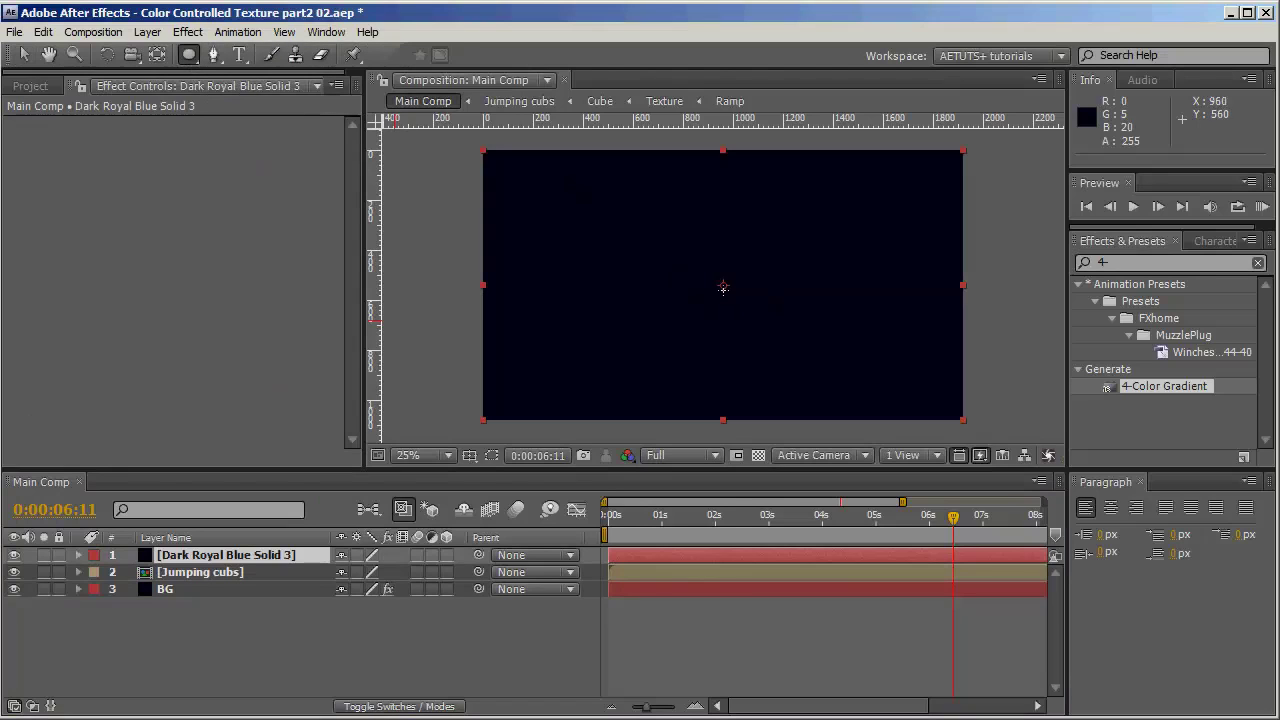
drag(723, 288, 821, 258)
key(Caps_Lock)
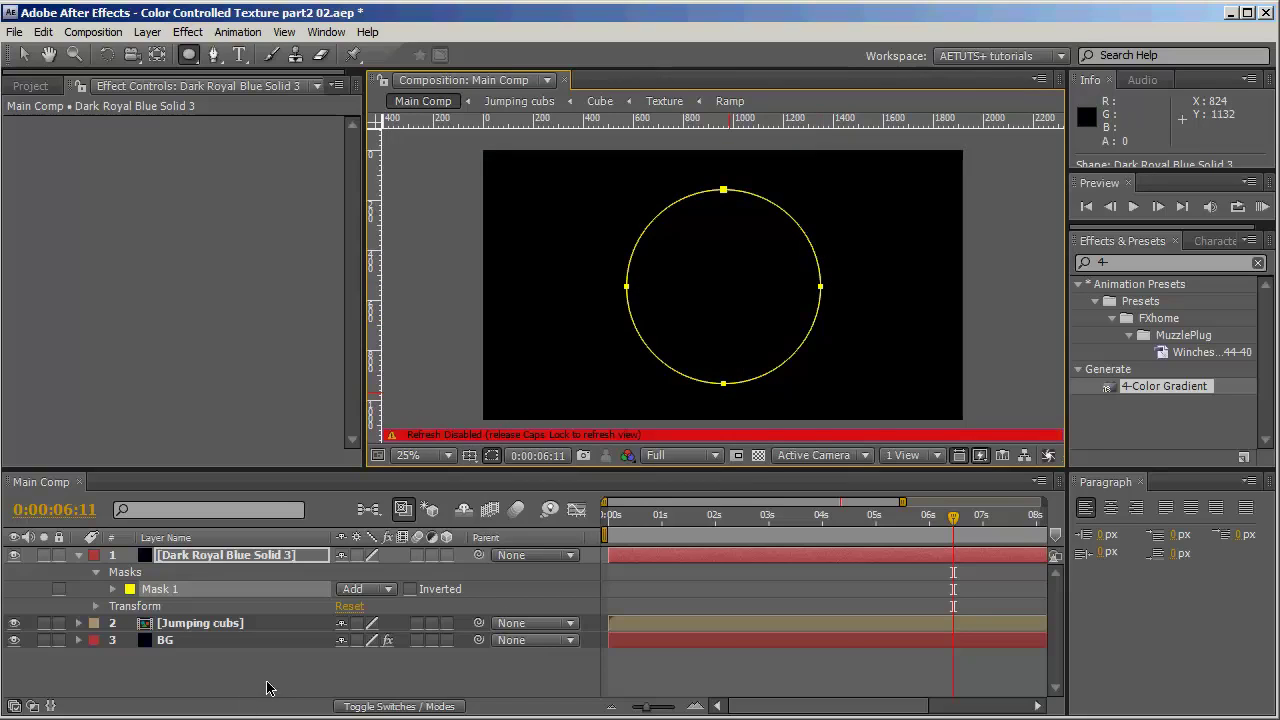
key(Caps_Lock)
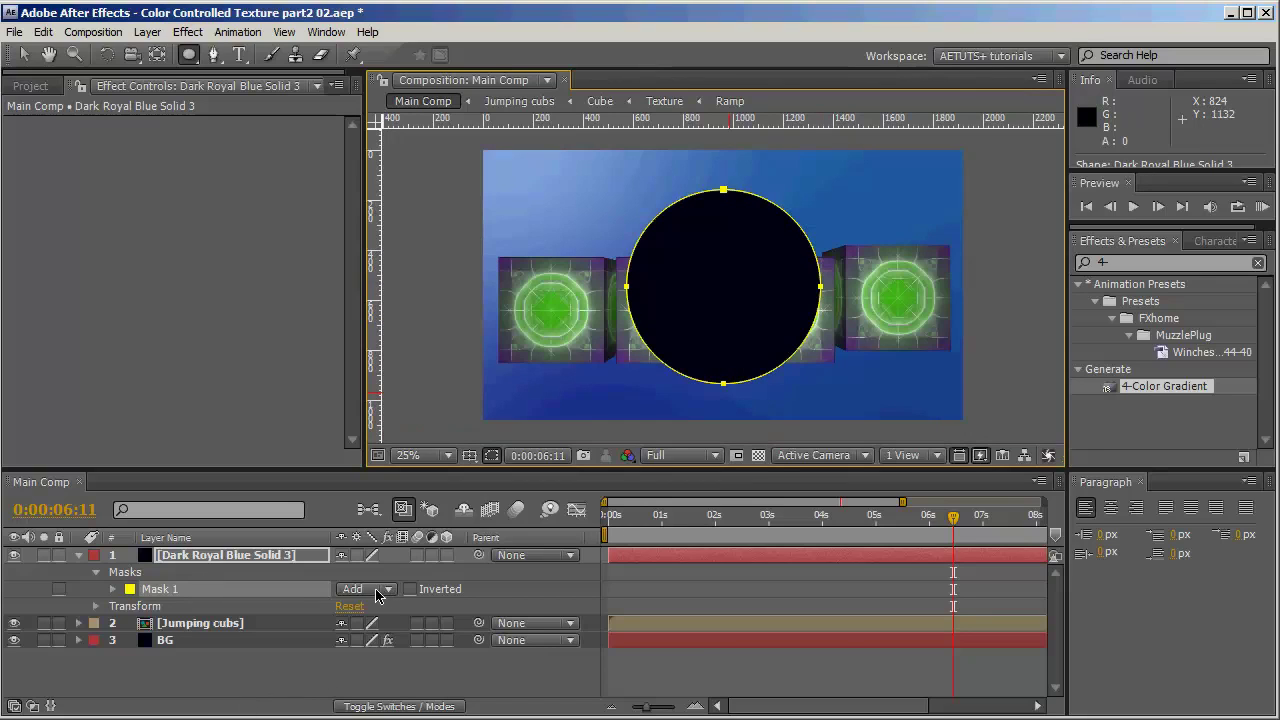
key(m)
key(m)
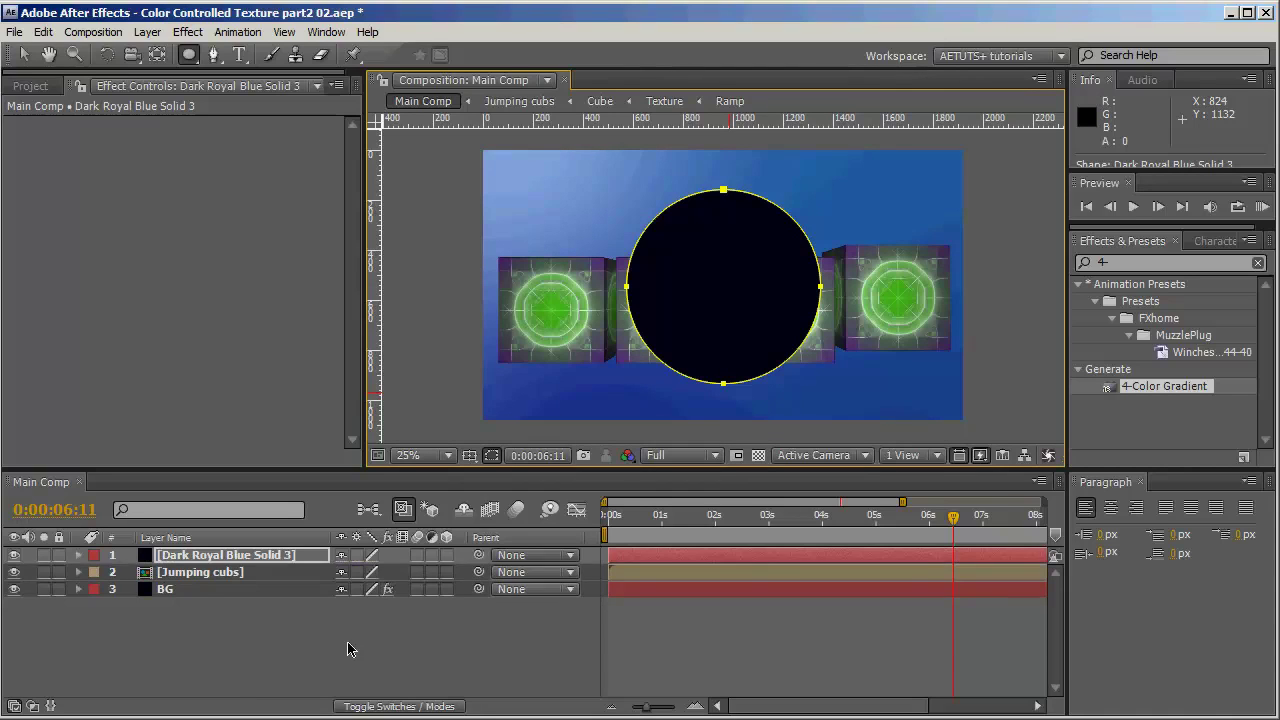
key(m)
- Rename the dark solid as C 01 shadow and place it between the Jumping cubs and BG layers
click(237, 561)
key(Return)
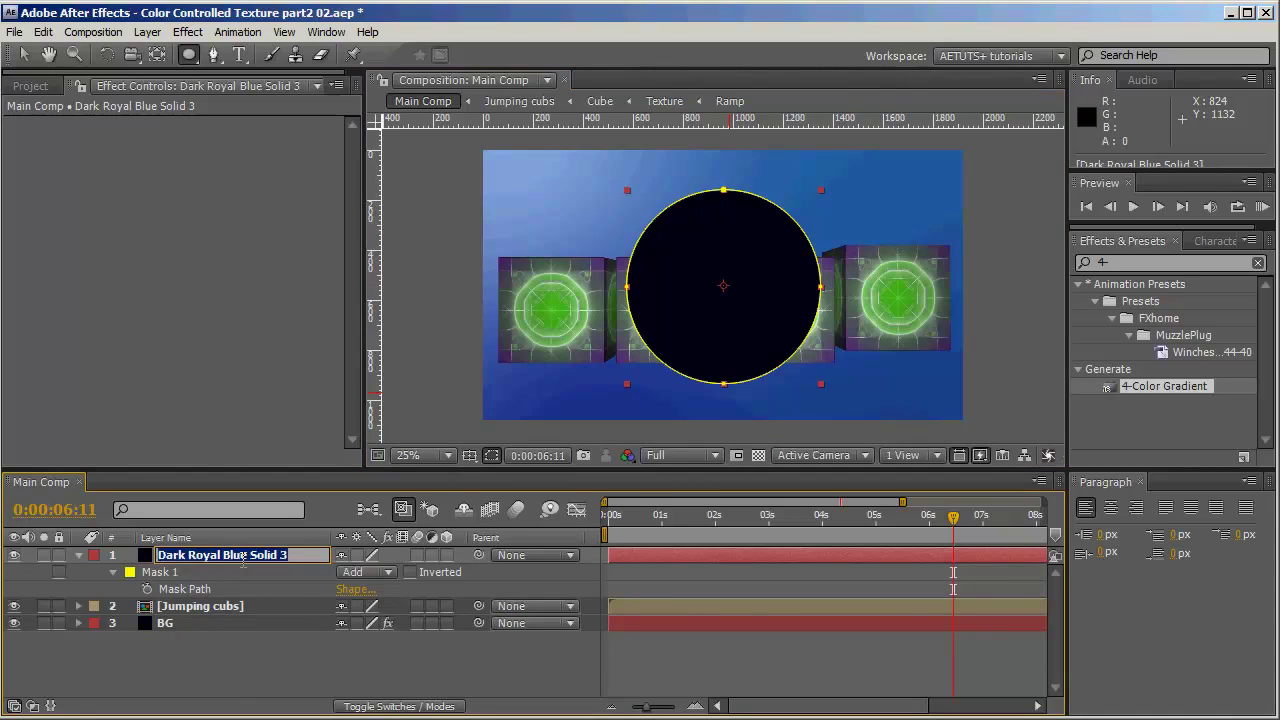
text(C 01 shadow)
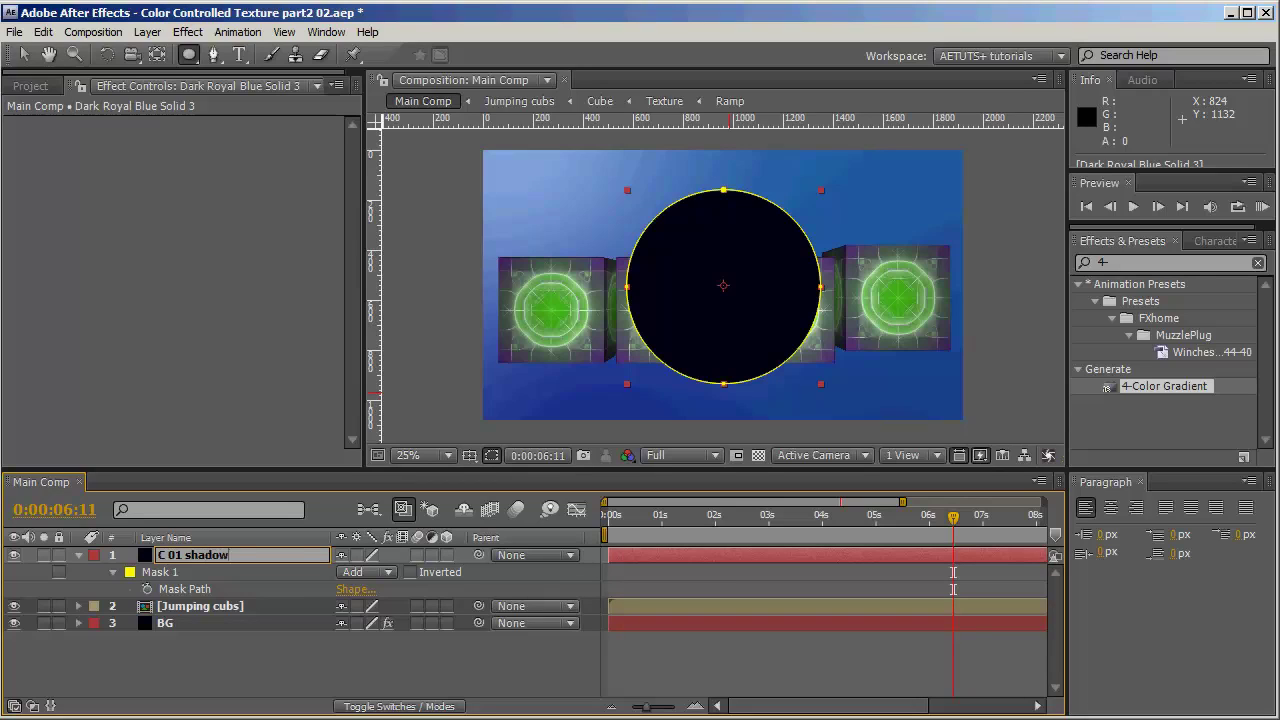
key(Return)
drag(238, 565, 257, 620)
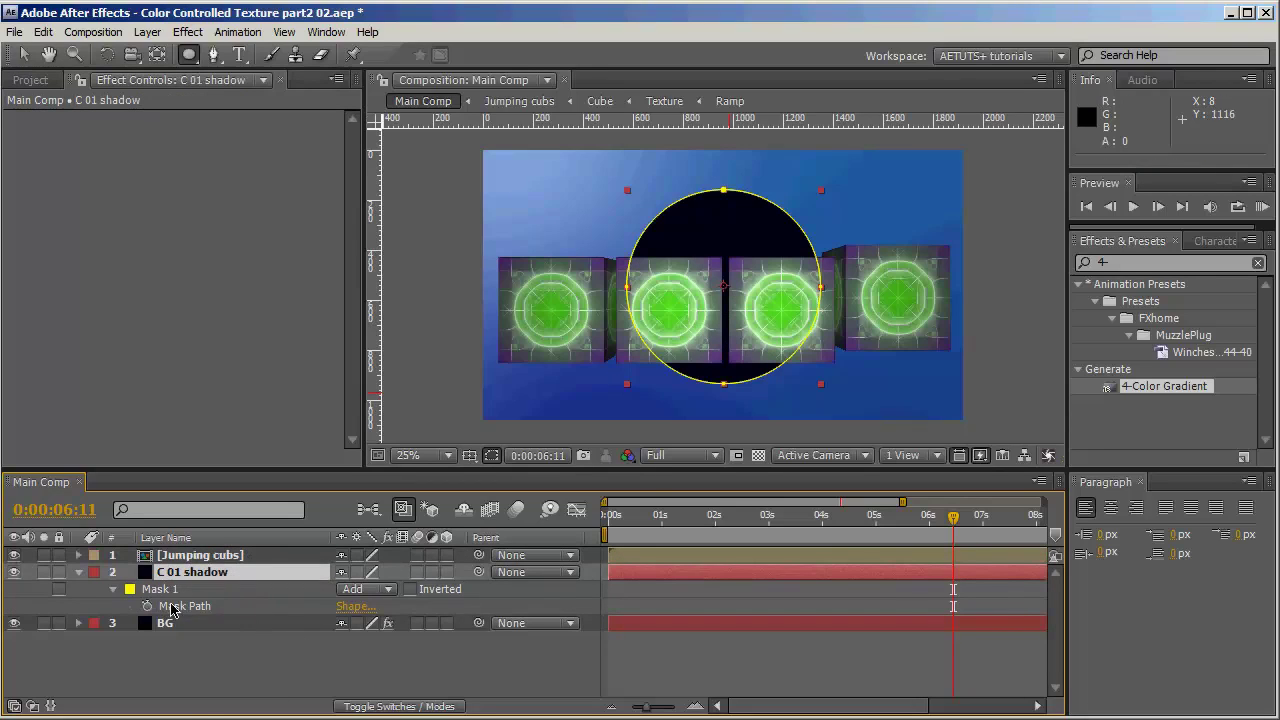
- Set the feather of the C 01 shadow layer's mask to 238 pixels
key(m)
key(m)
drag(362, 623, 601, 626)
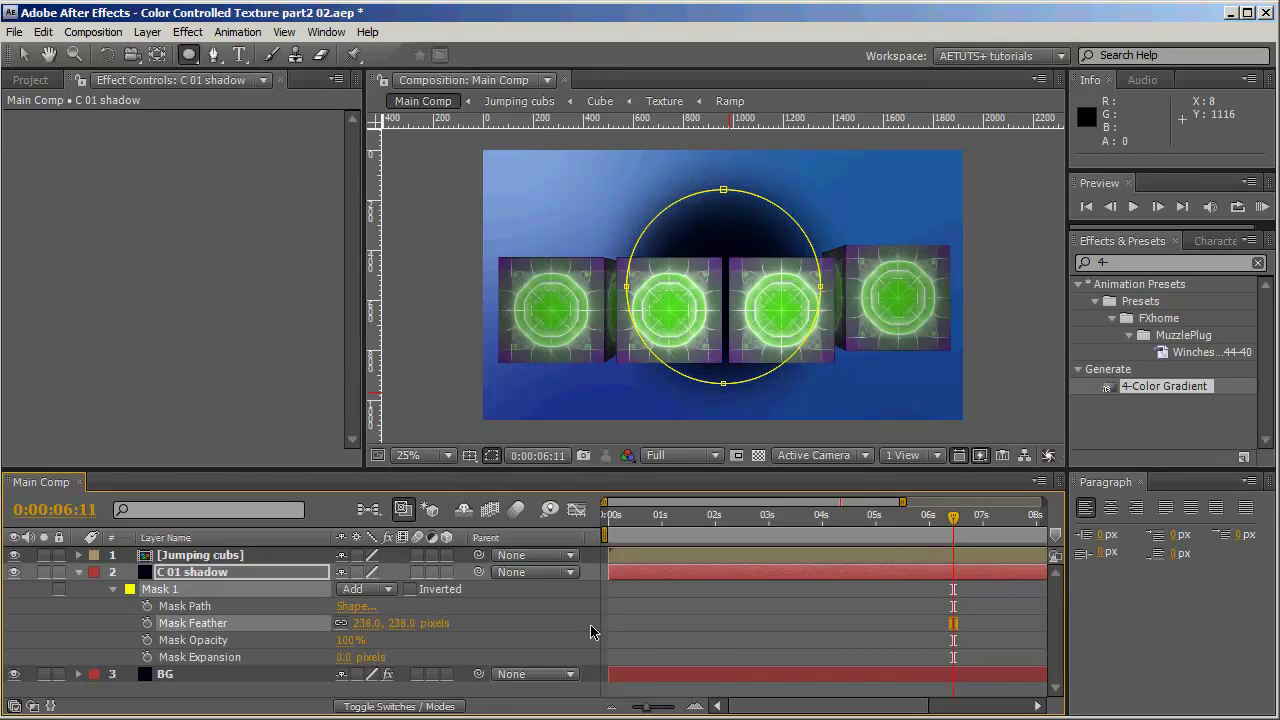
- Make C 01 shadow a 3D layer and set its X Rotation to 90° so that it lies flat
click(250, 571)
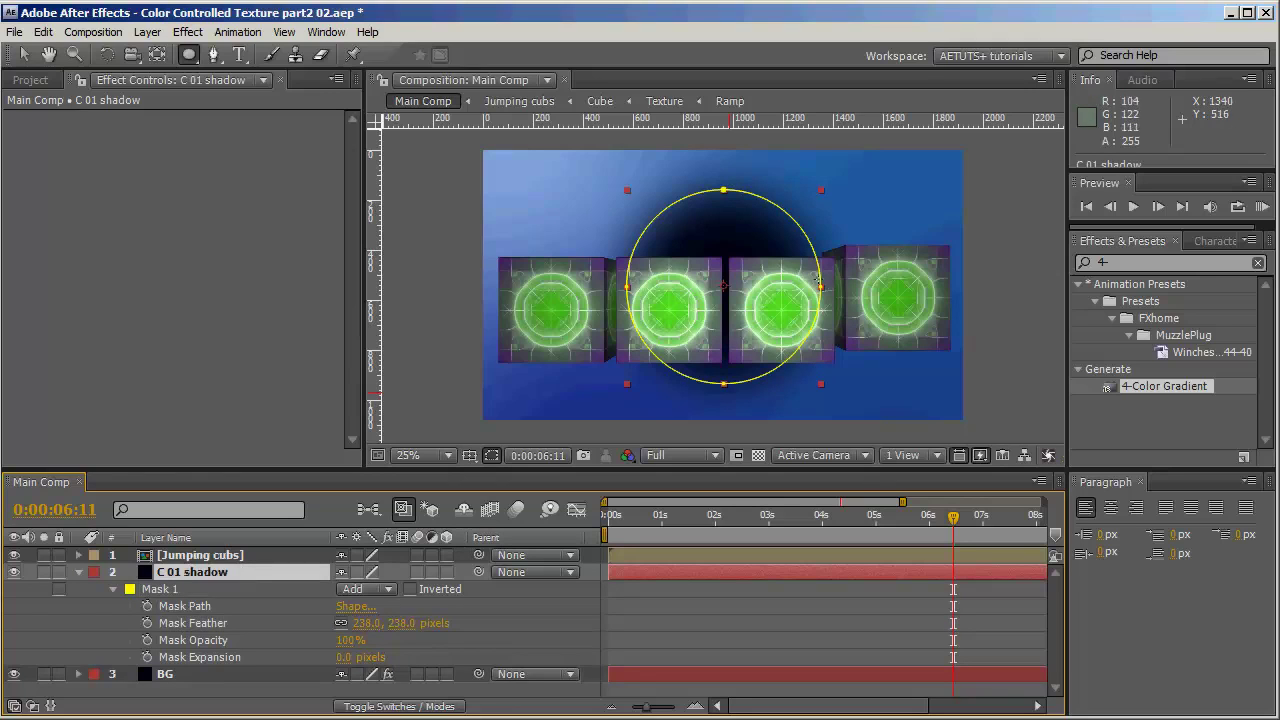
scroll(799, 292, up, 2)
scroll(799, 292, down, 2)
click(446, 571)
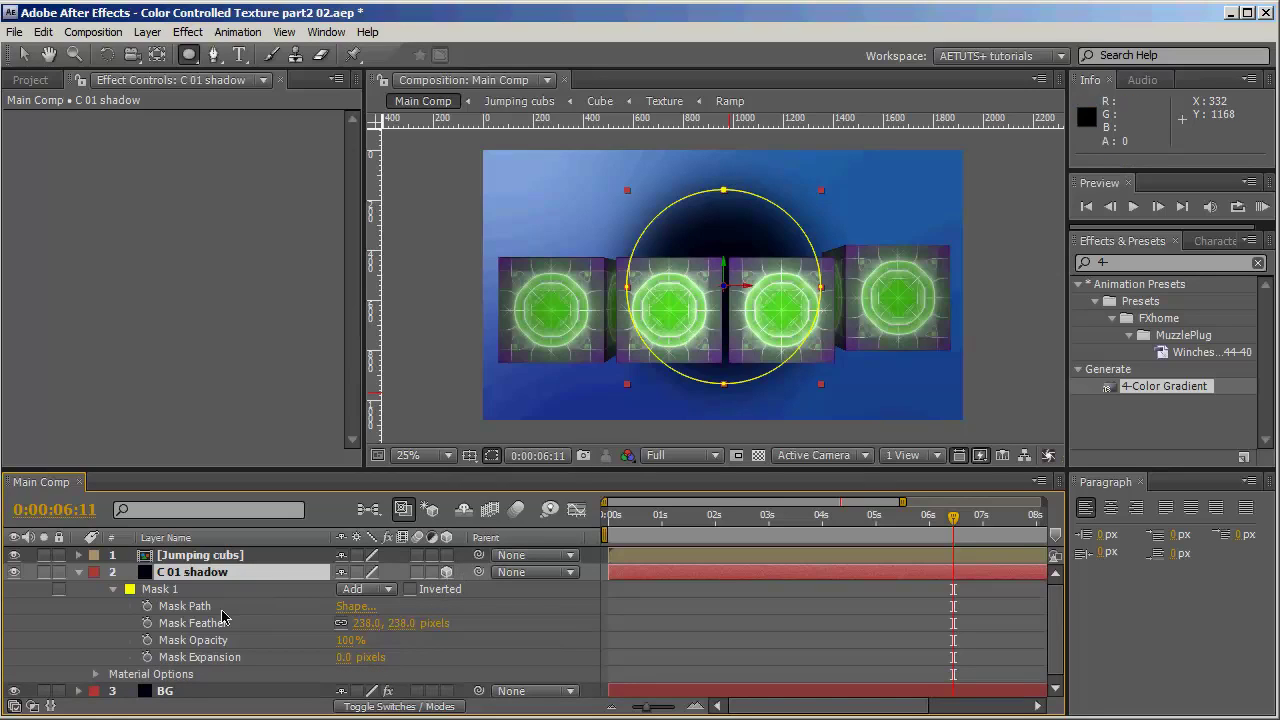
key(r)
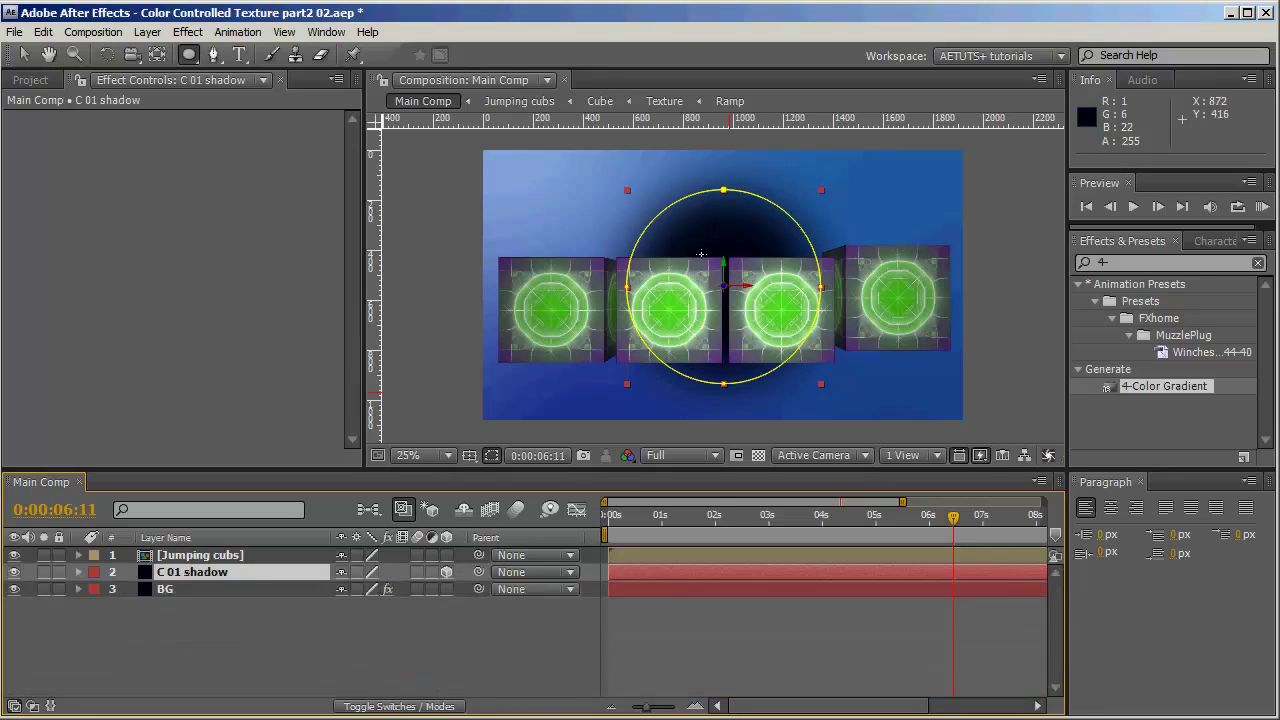
mouse_move(368, 632)
mouse_down()
mouse_move(340, 632)
mouse_move(365, 612)
mouse_up()
key(ctrl+z)
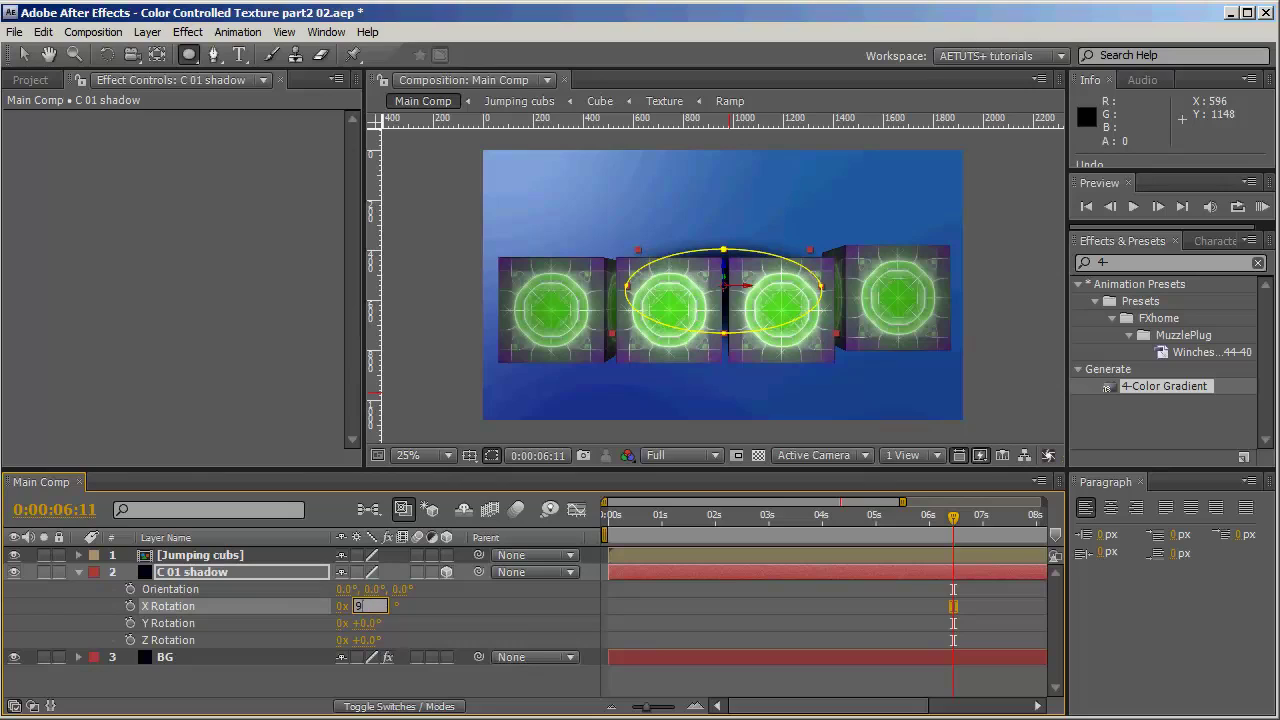
text(0)
key(Return)
- Lower the shadow to the cubes' base and, at the last frame 0:00:11:24, slide it under the leftmost cube
key(v)
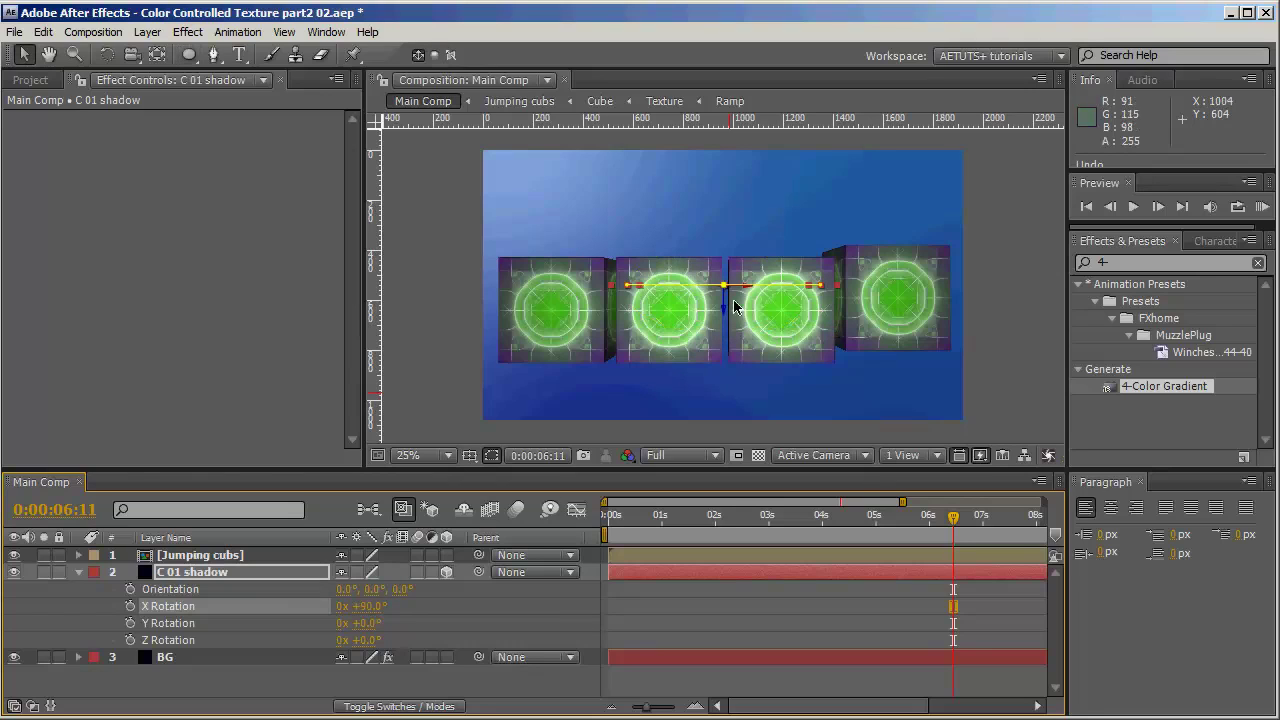
drag(737, 302, 737, 386)
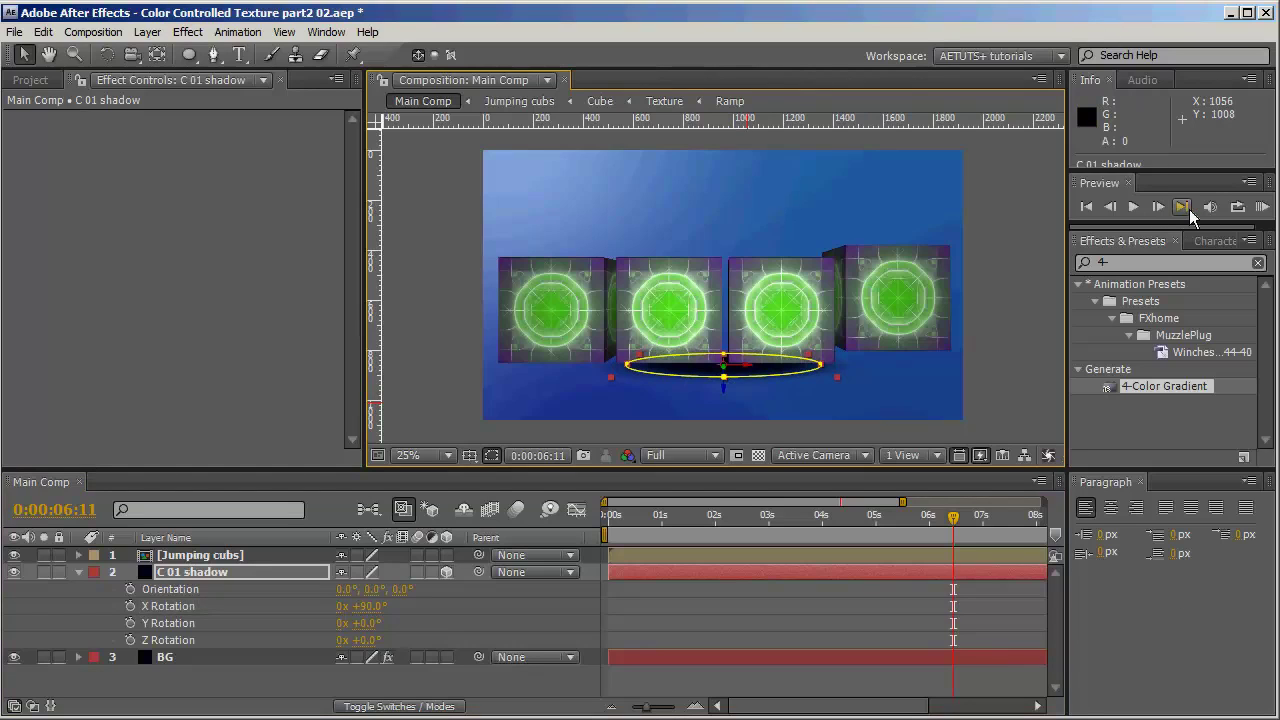
click(1183, 207)
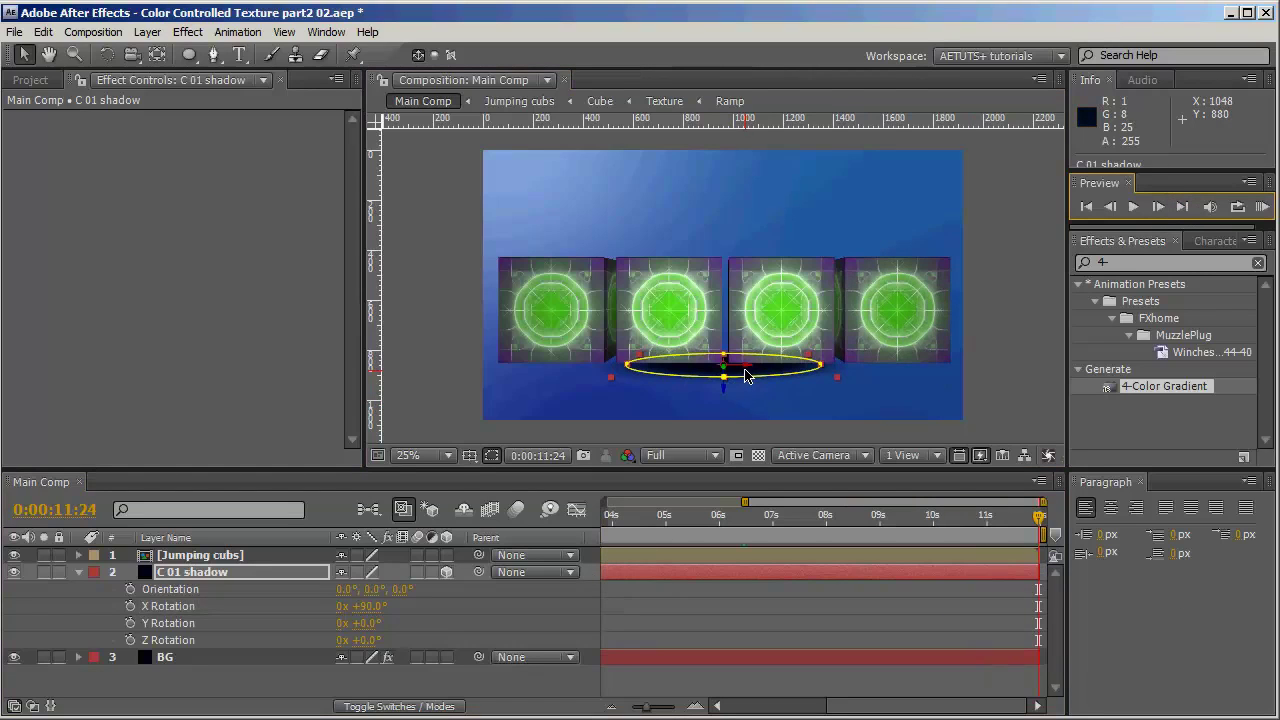
drag(754, 373, 555, 386)
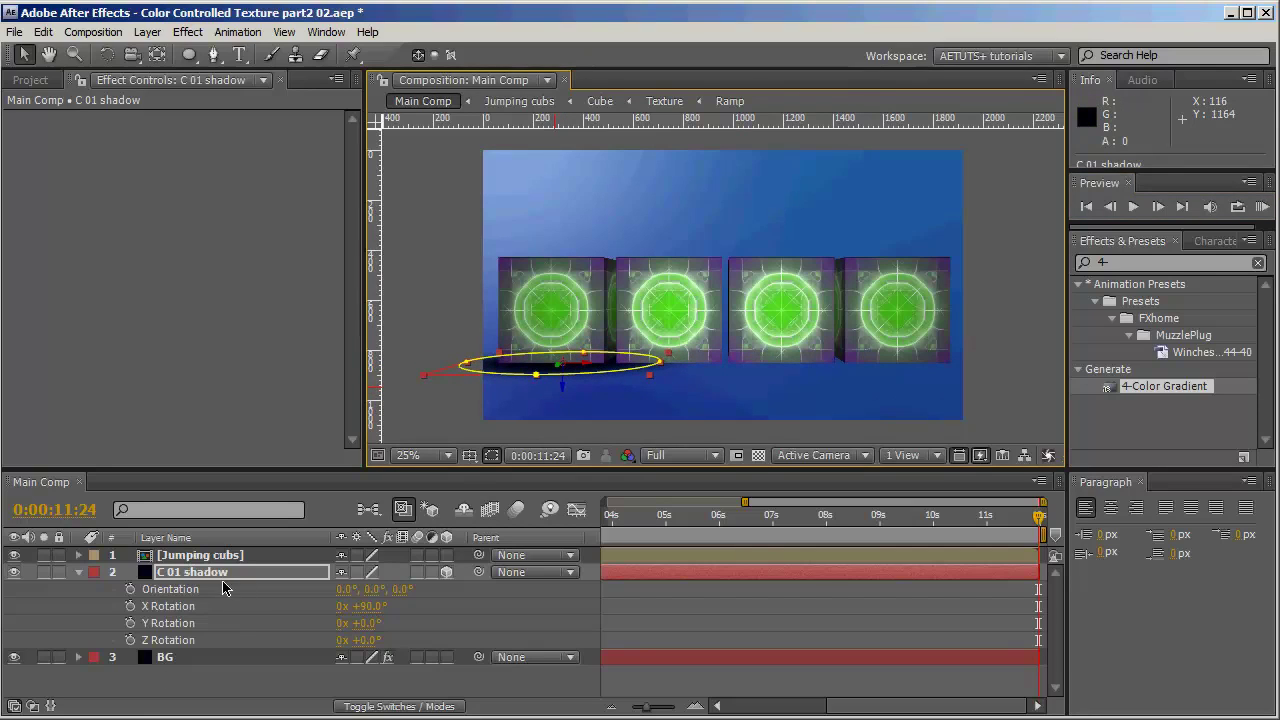
- Shrink the shadow's mask with a Mask Expansion of -103 pixels and hide the mask outlines in the composition view
key(m)
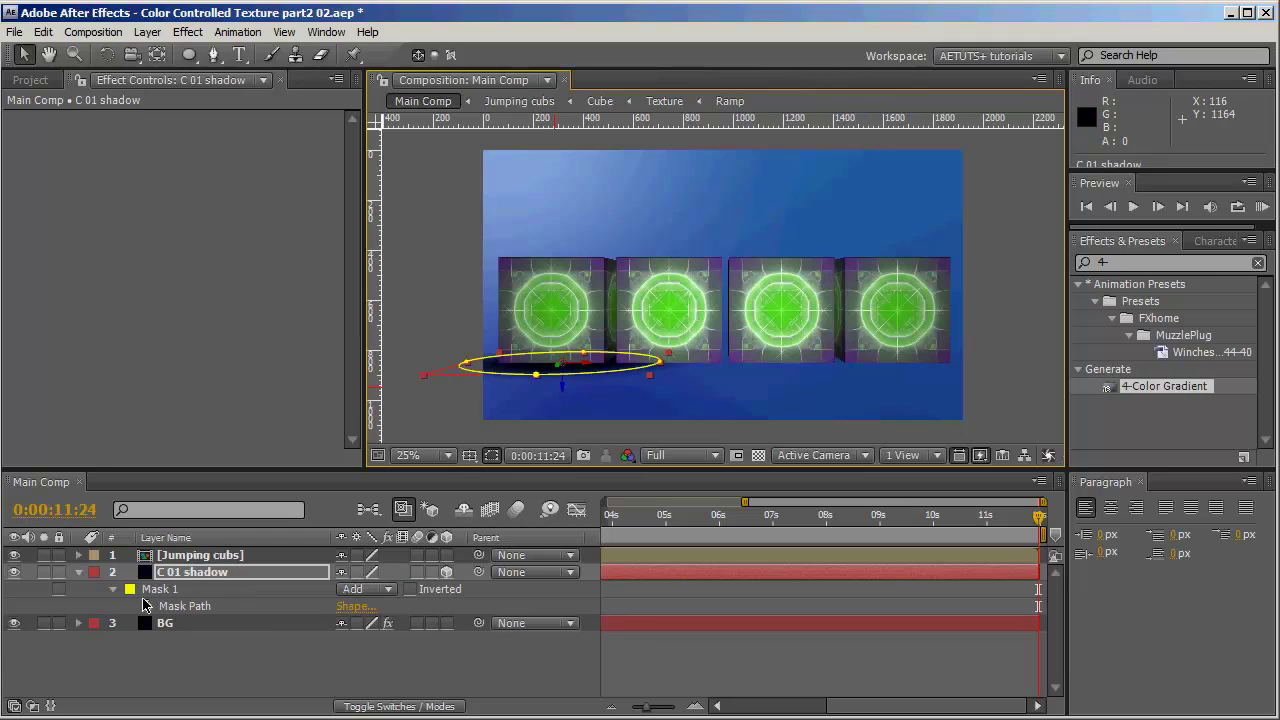
key(m)
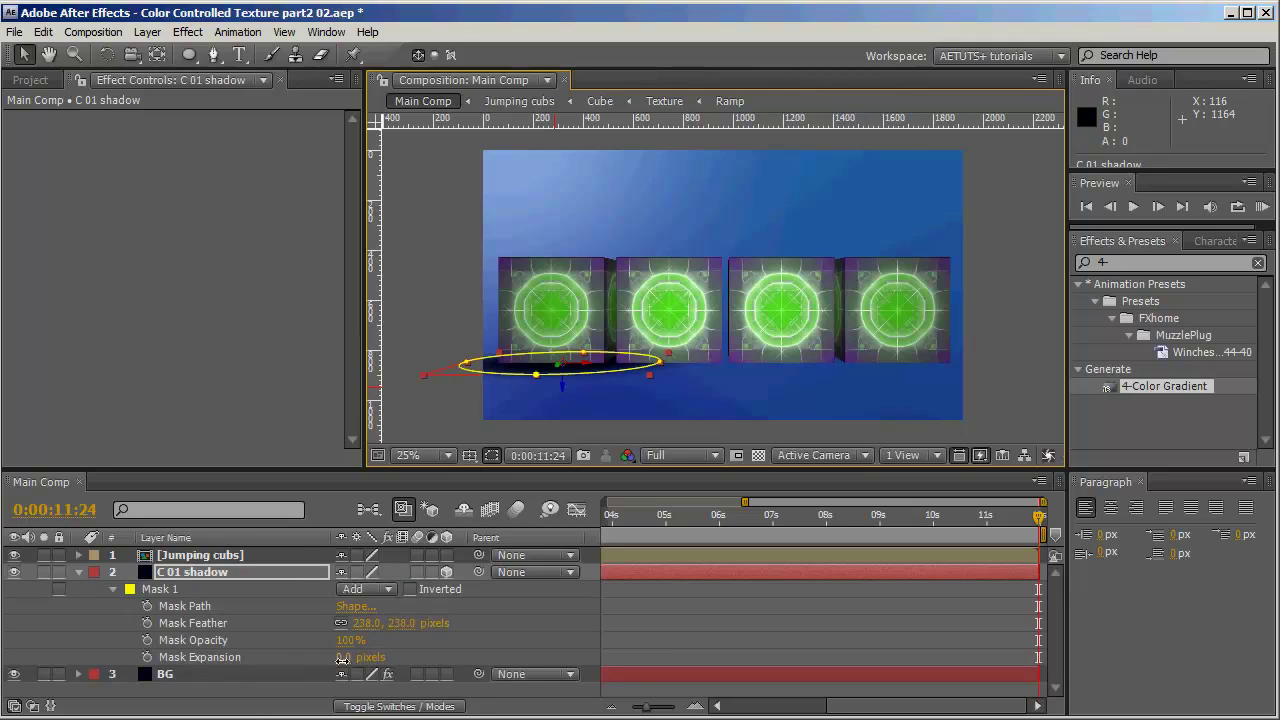
drag(343, 659, 226, 648)
scroll(477, 357, up, 2)
drag(600, 349, 846, 246)
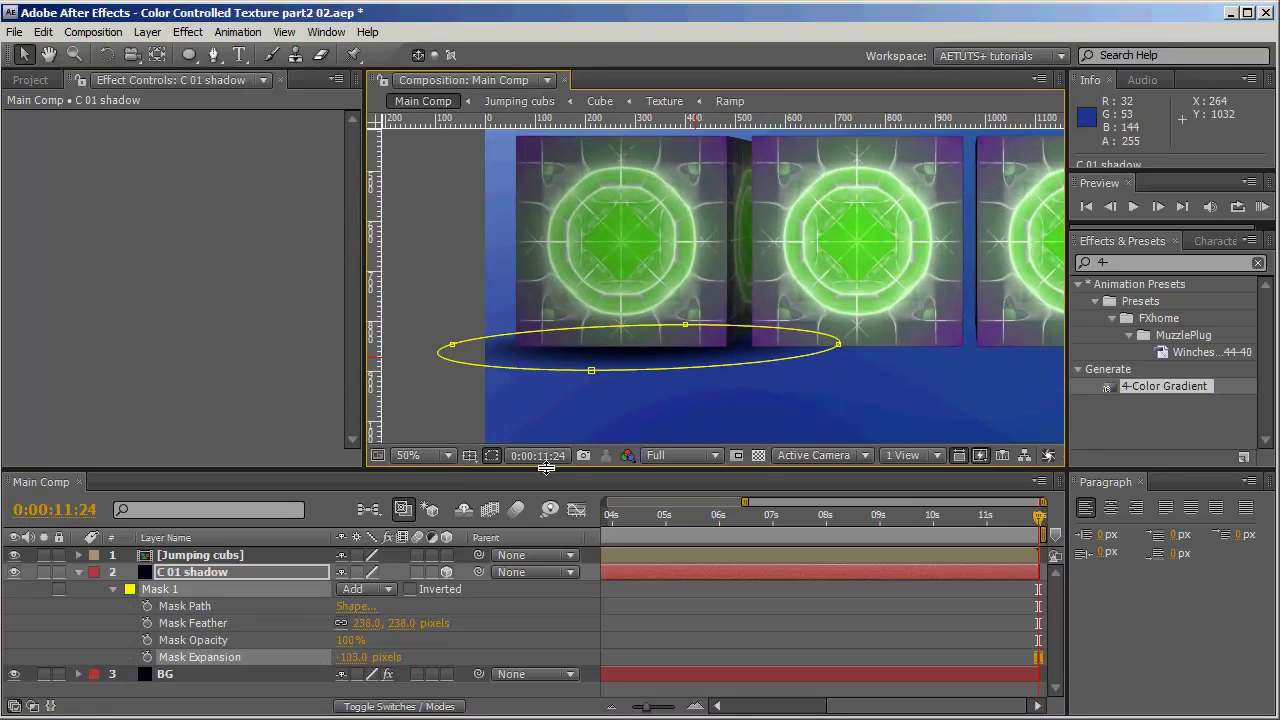
click(491, 455)
mouse_move(714, 320)
mouse_down()
mouse_move(737, 343)
mouse_move(723, 341)
mouse_up()
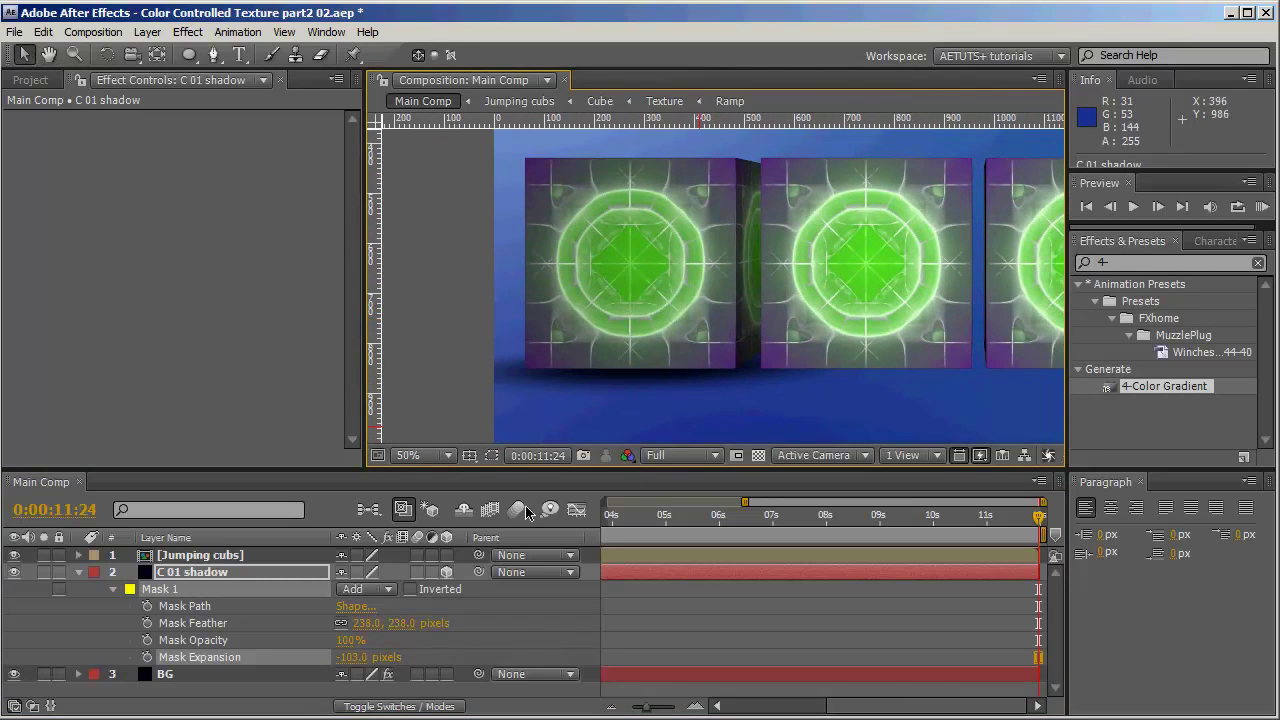
click(203, 571)
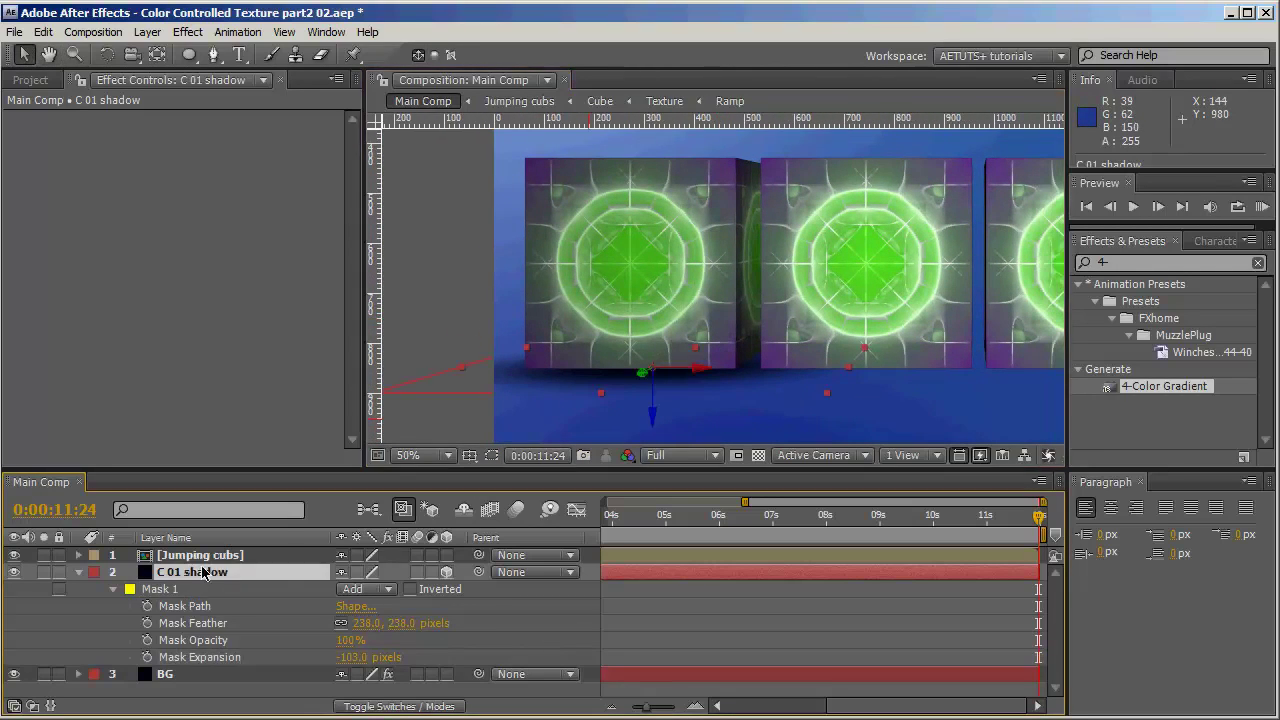
- Refine C 01 shadow's mask to a feather of 198 pixels and an expansion of -72 pixels, nudging the shadow under the leftmost cube
drag(364, 623, 241, 627)
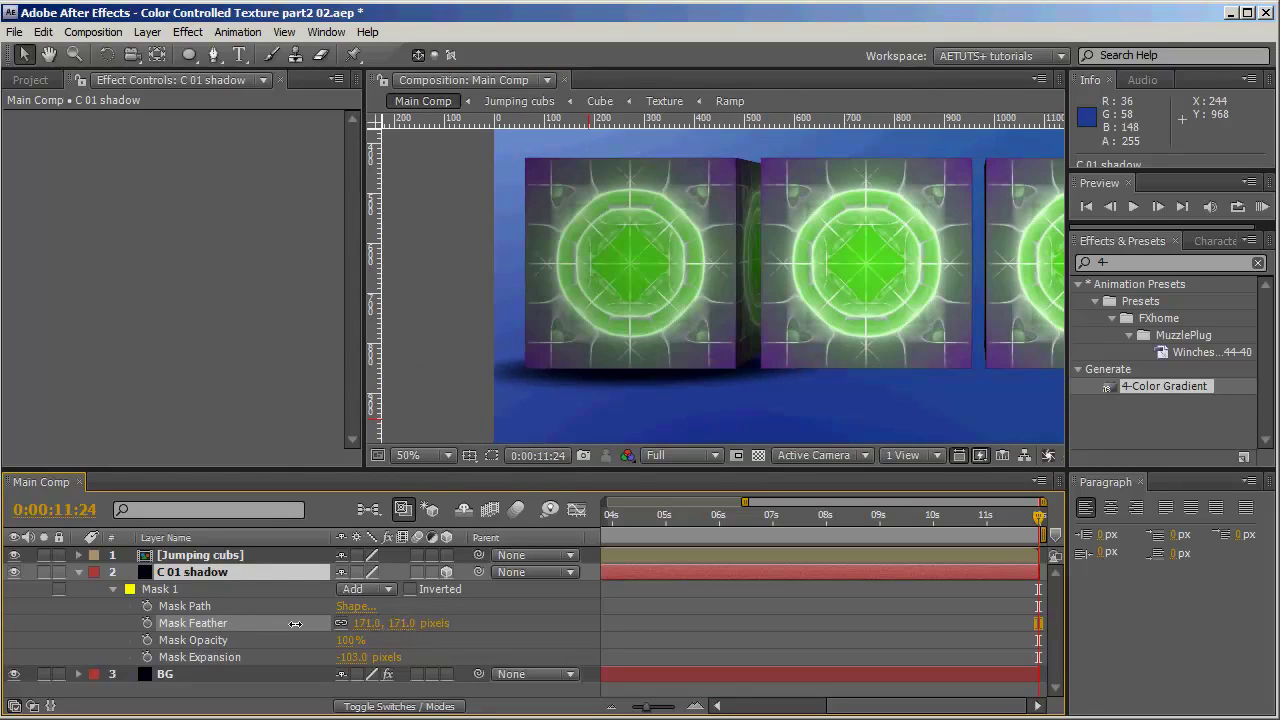
drag(258, 628, 270, 630)
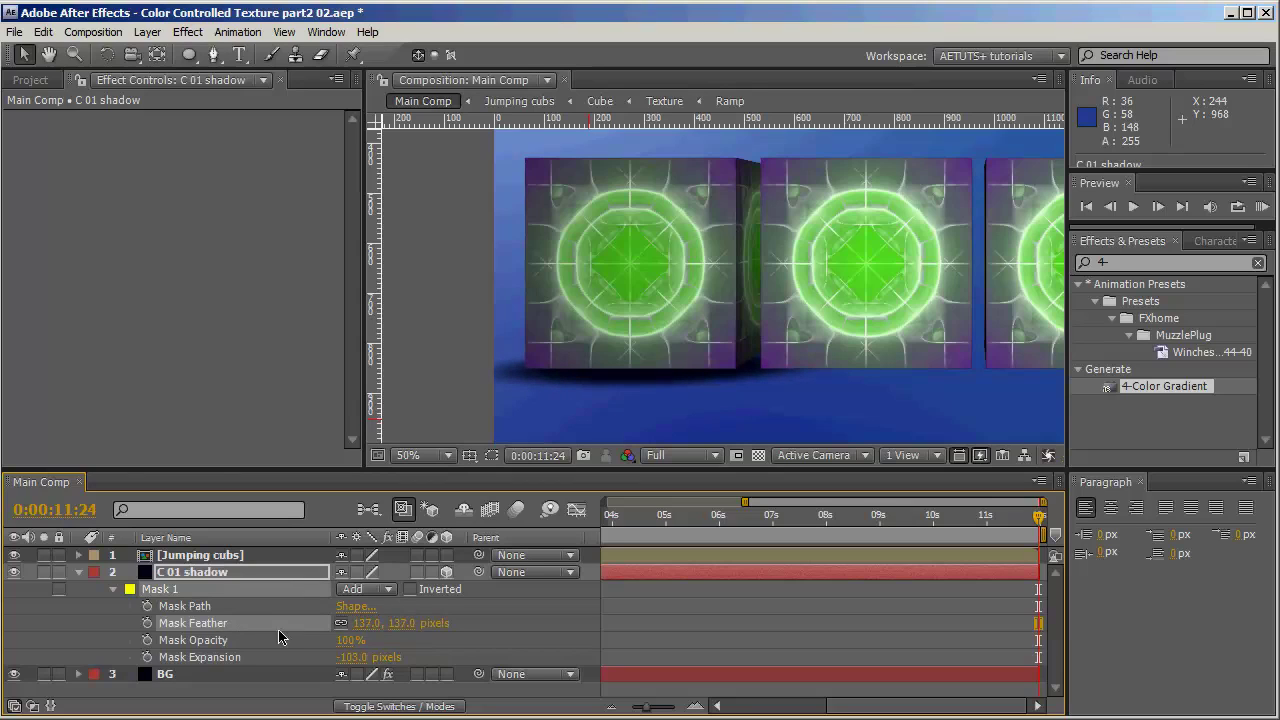
click(205, 571)
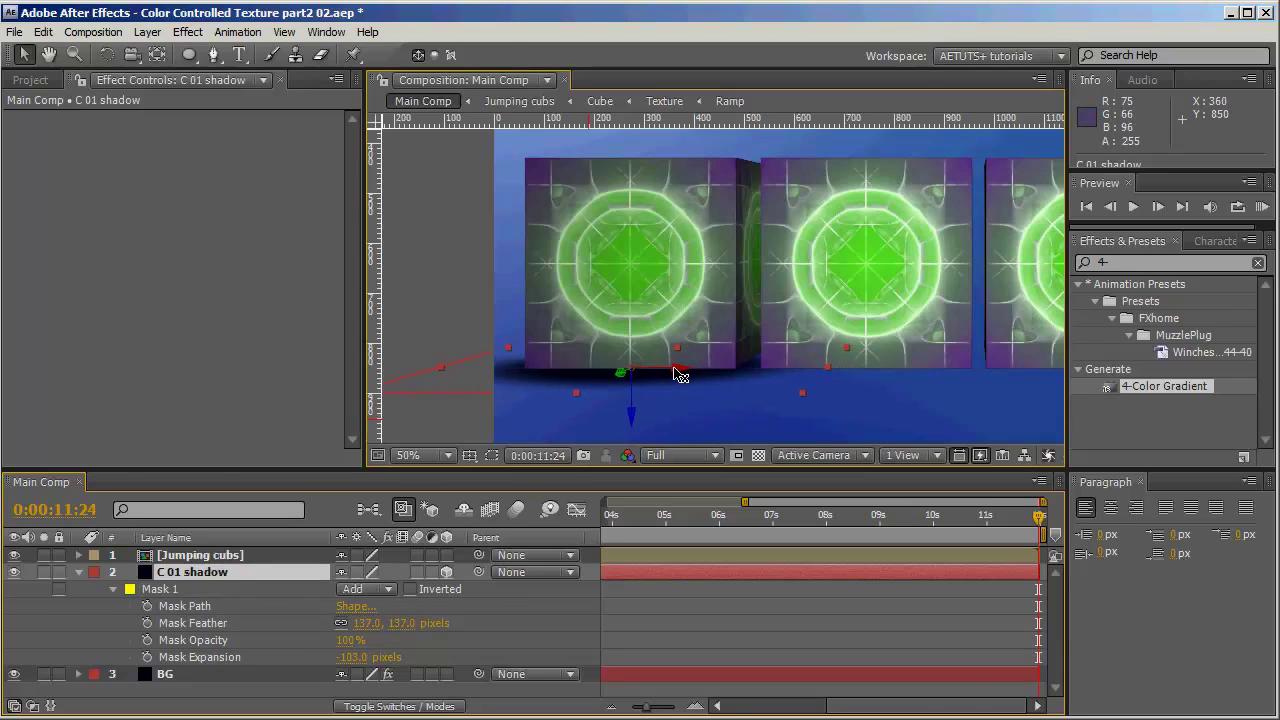
mouse_move(686, 372)
mouse_down()
mouse_move(641, 390)
mouse_move(686, 370)
mouse_up()
drag(352, 657, 430, 624)
key(comma)
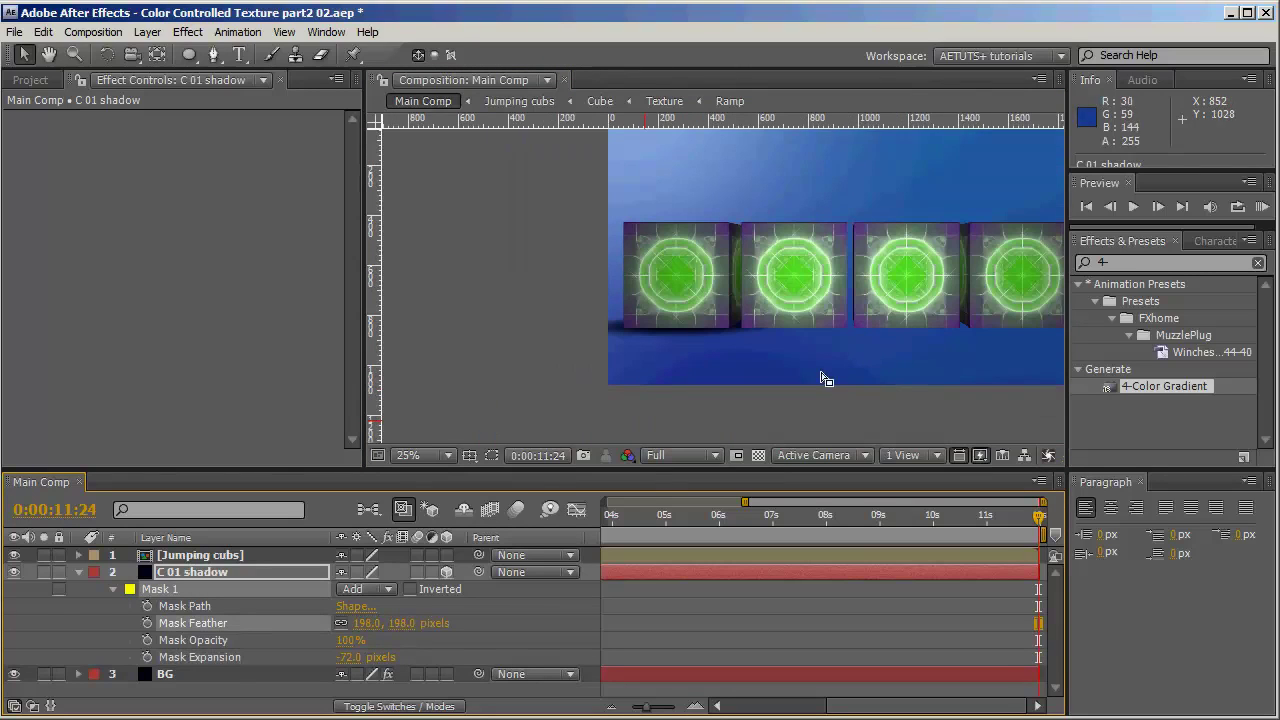
drag(929, 329, 850, 329)
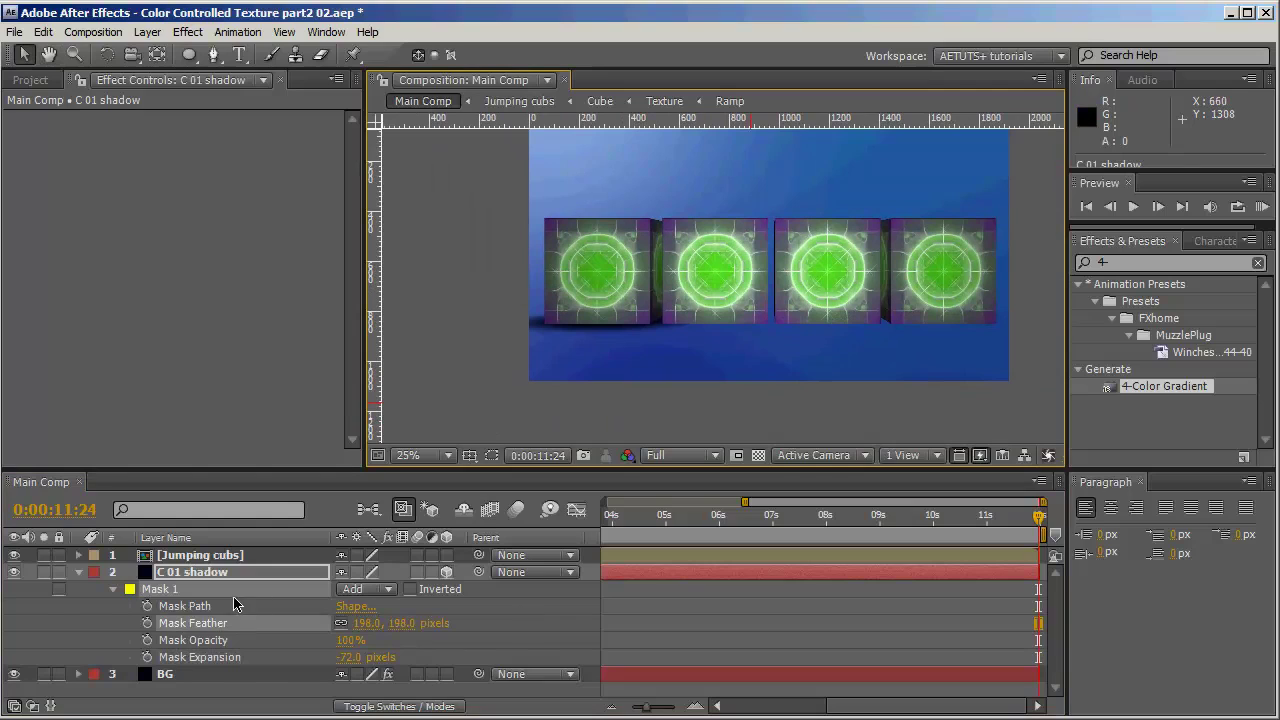
click(200, 576)
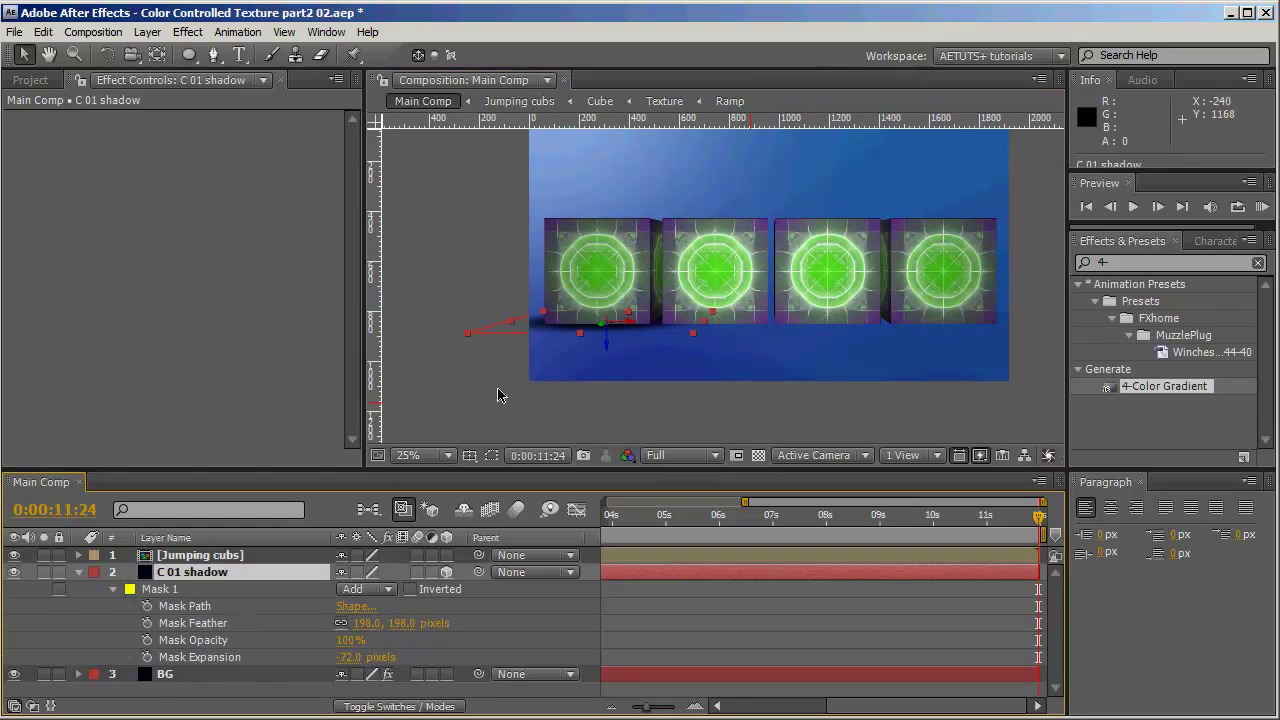
click(608, 346)
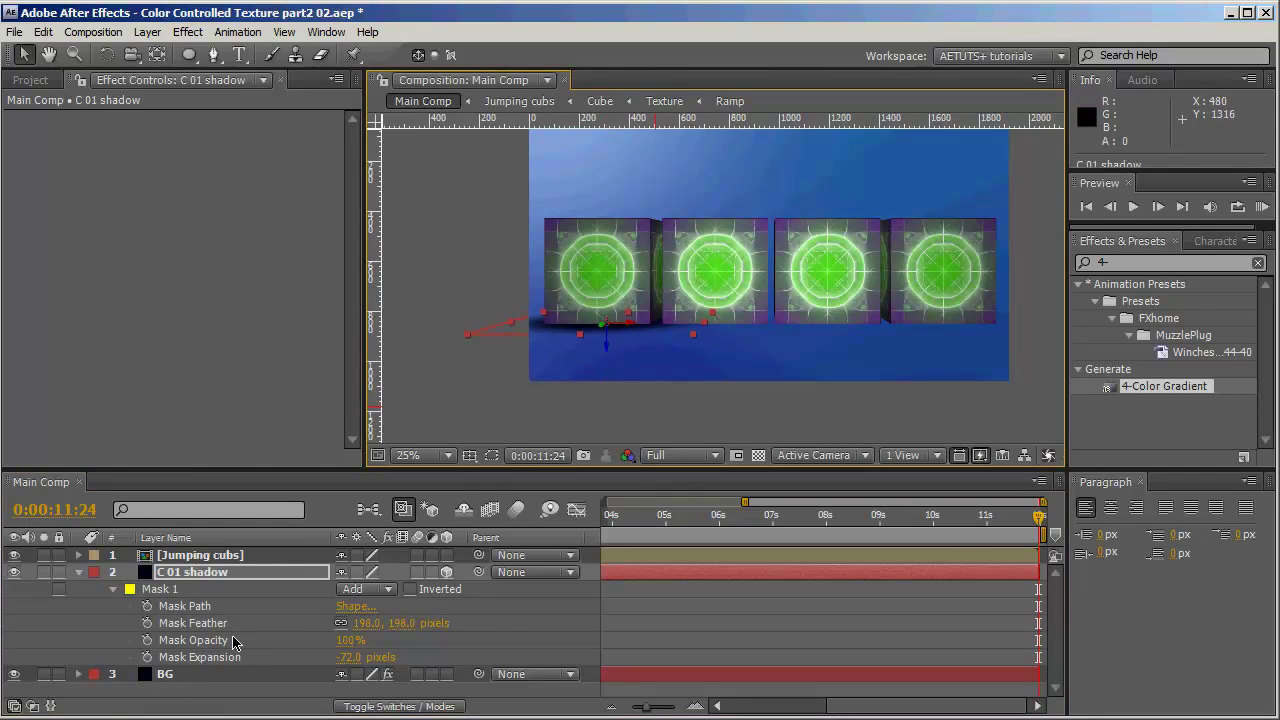
- At 0:00:01:00, start keyframing C 01 shadow's Mask Expansion and Position, and list only the layer's animated properties
drag(652, 710, 630, 708)
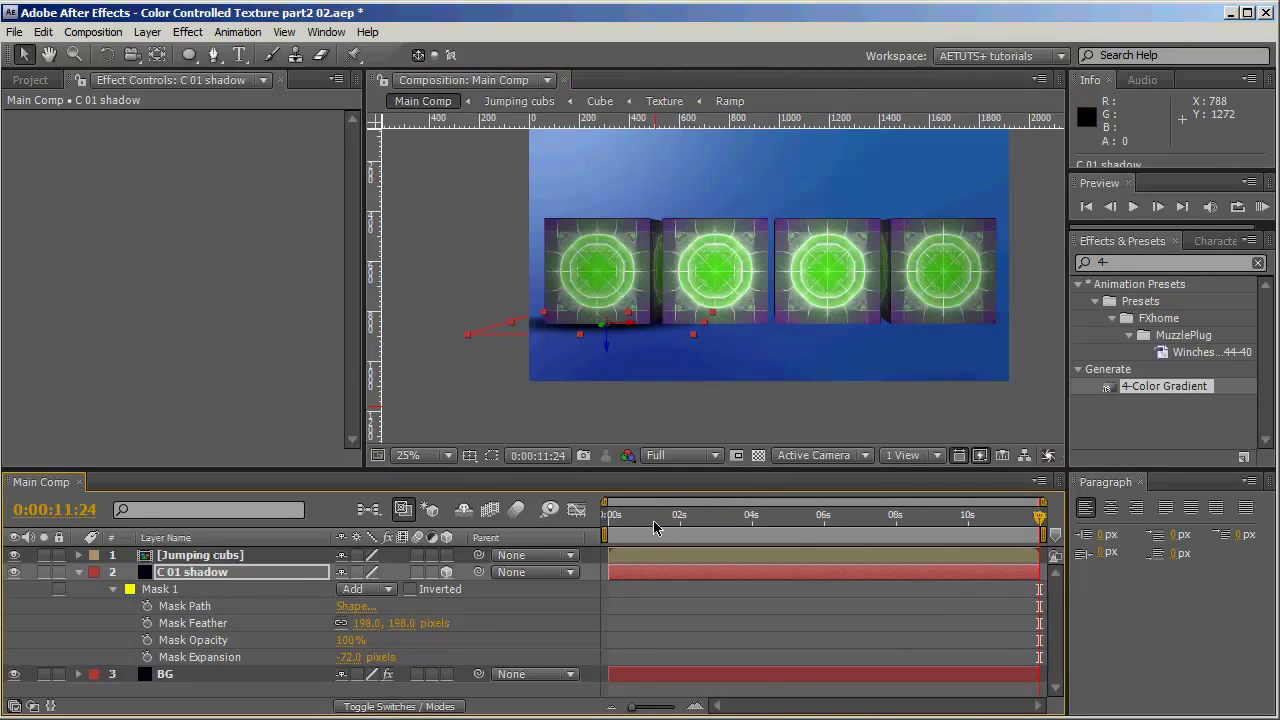
drag(735, 527, 600, 507)
drag(678, 532, 644, 522)
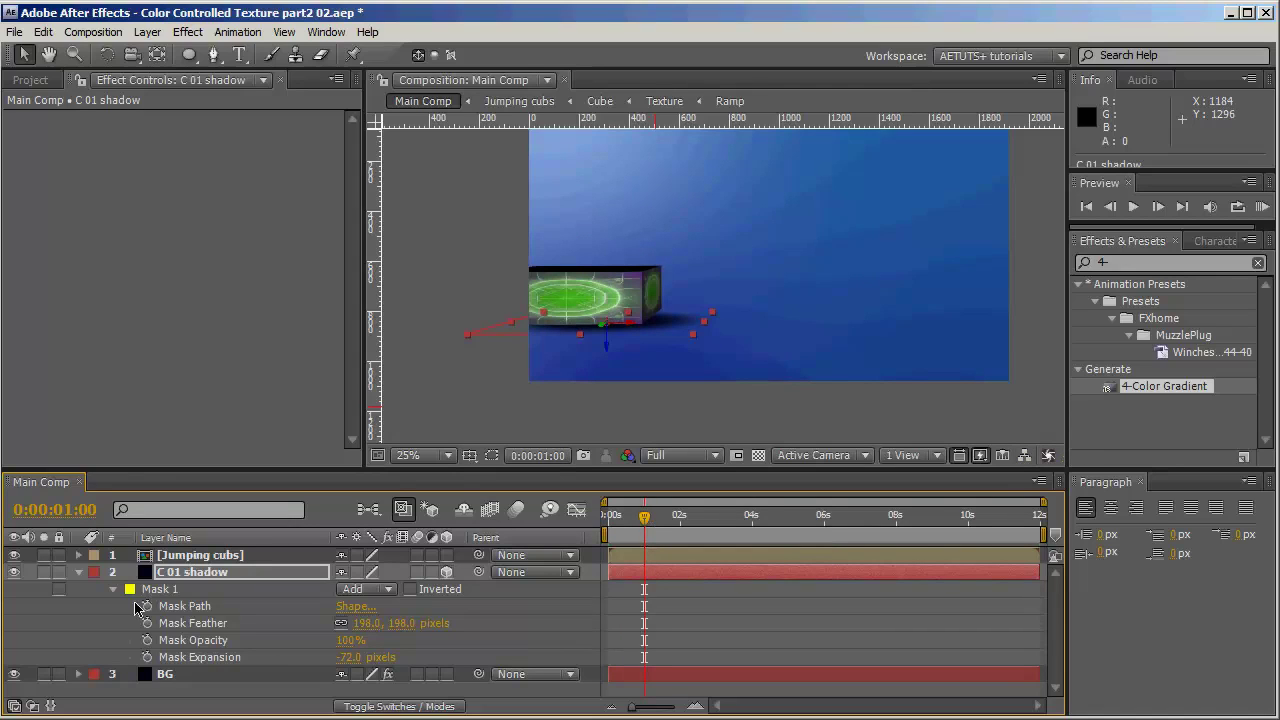
click(147, 624)
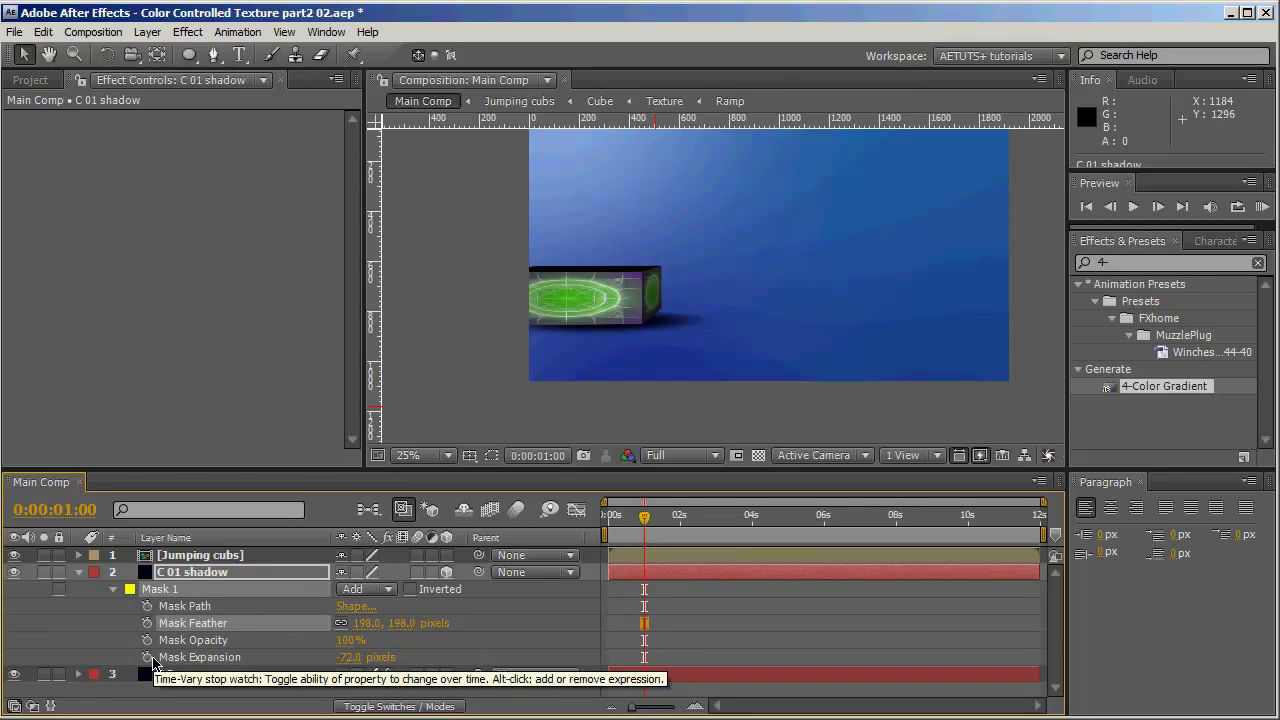
click(148, 658)
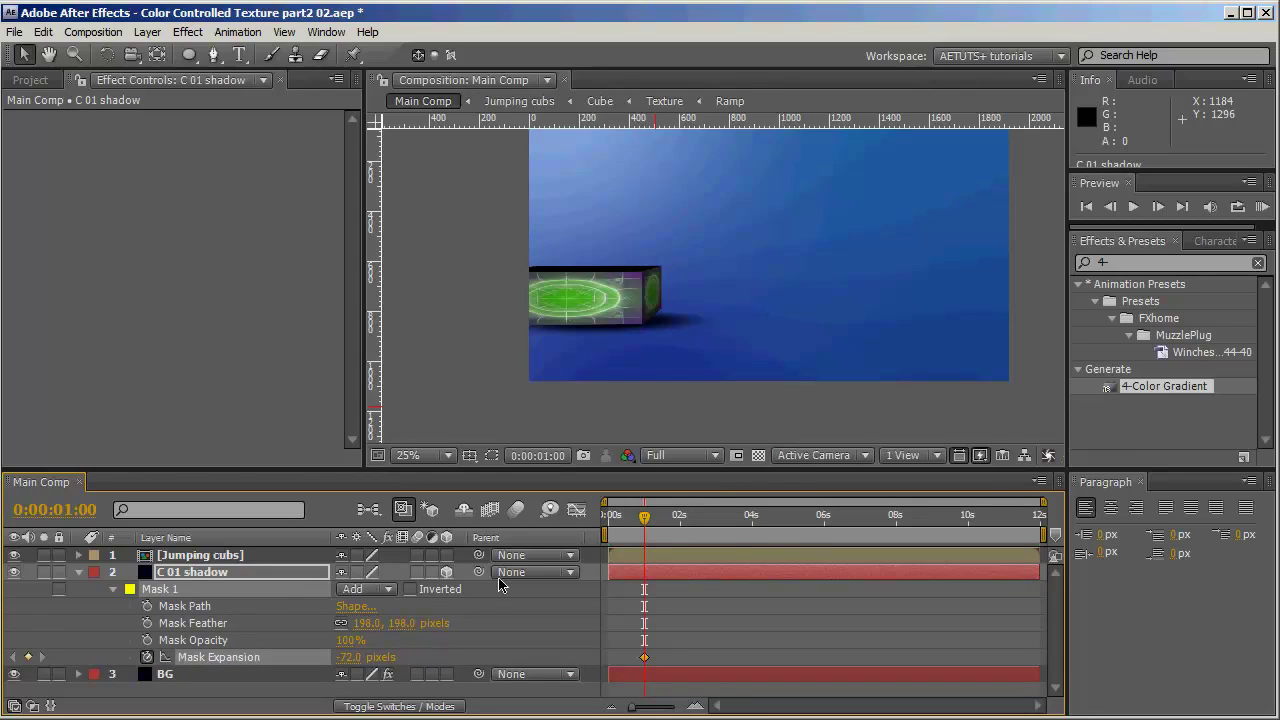
key(shift+p)
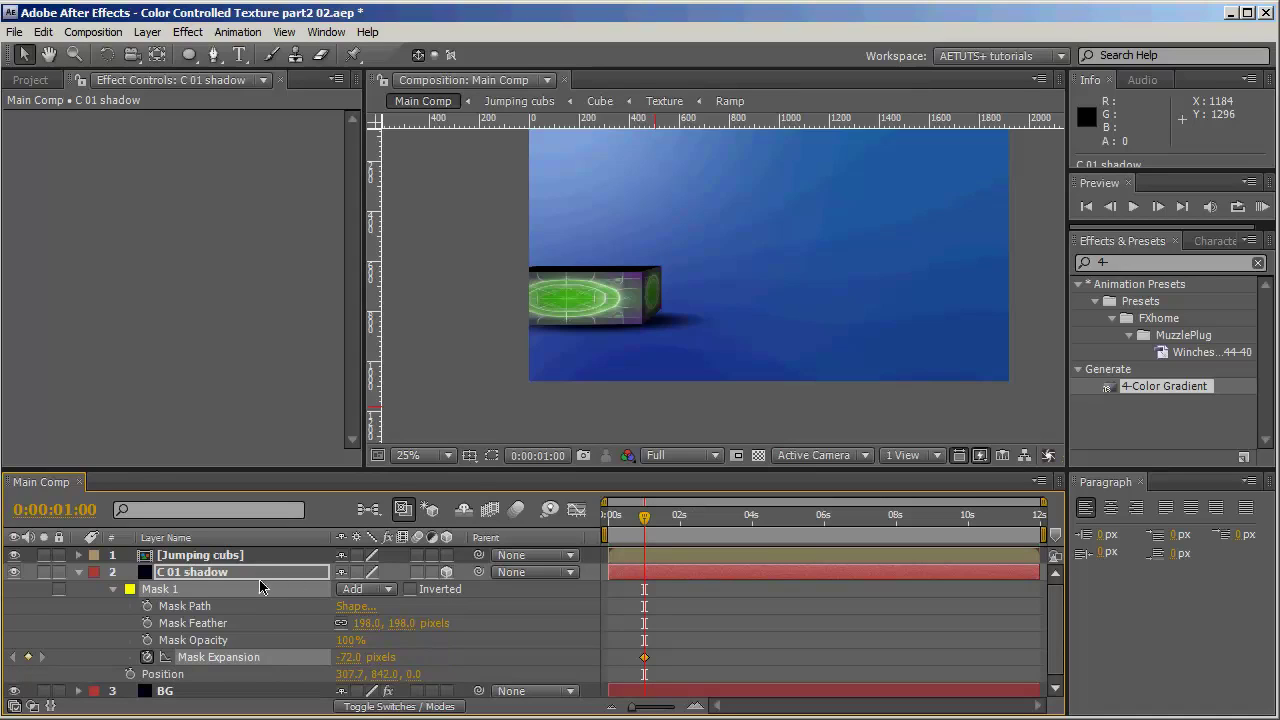
click(131, 674)
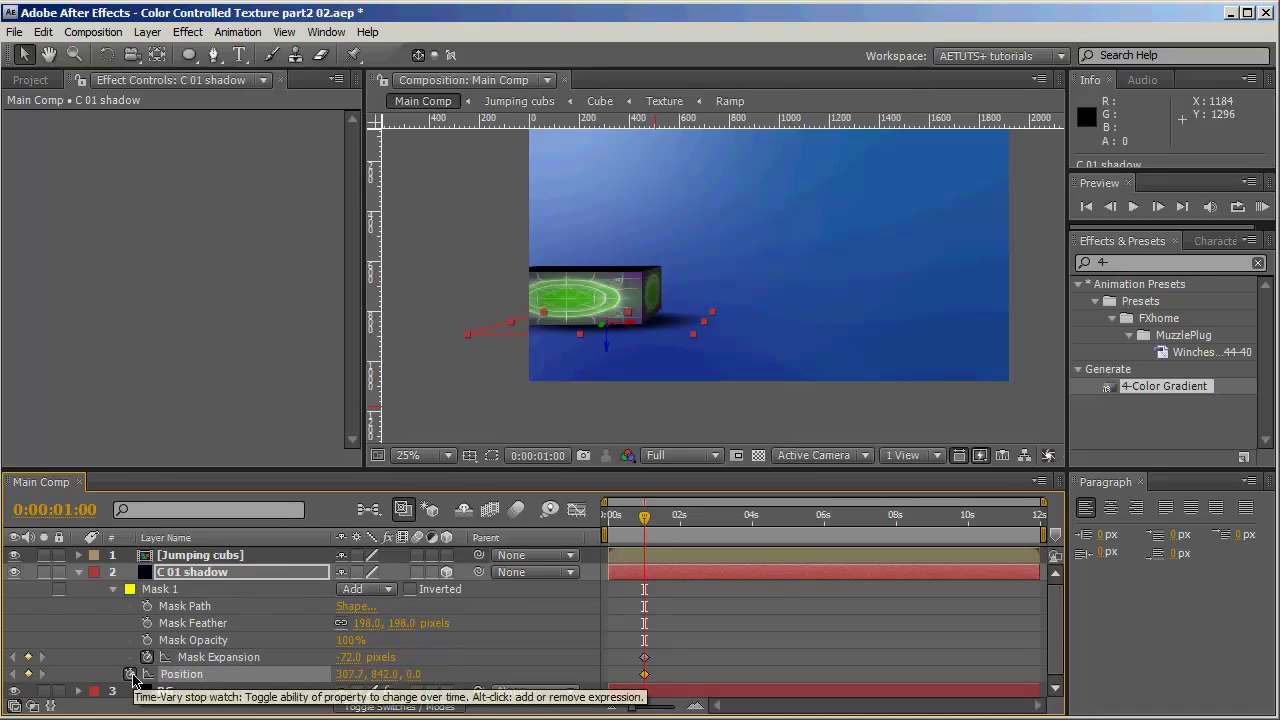
key(u)
key(u)
click(213, 673)
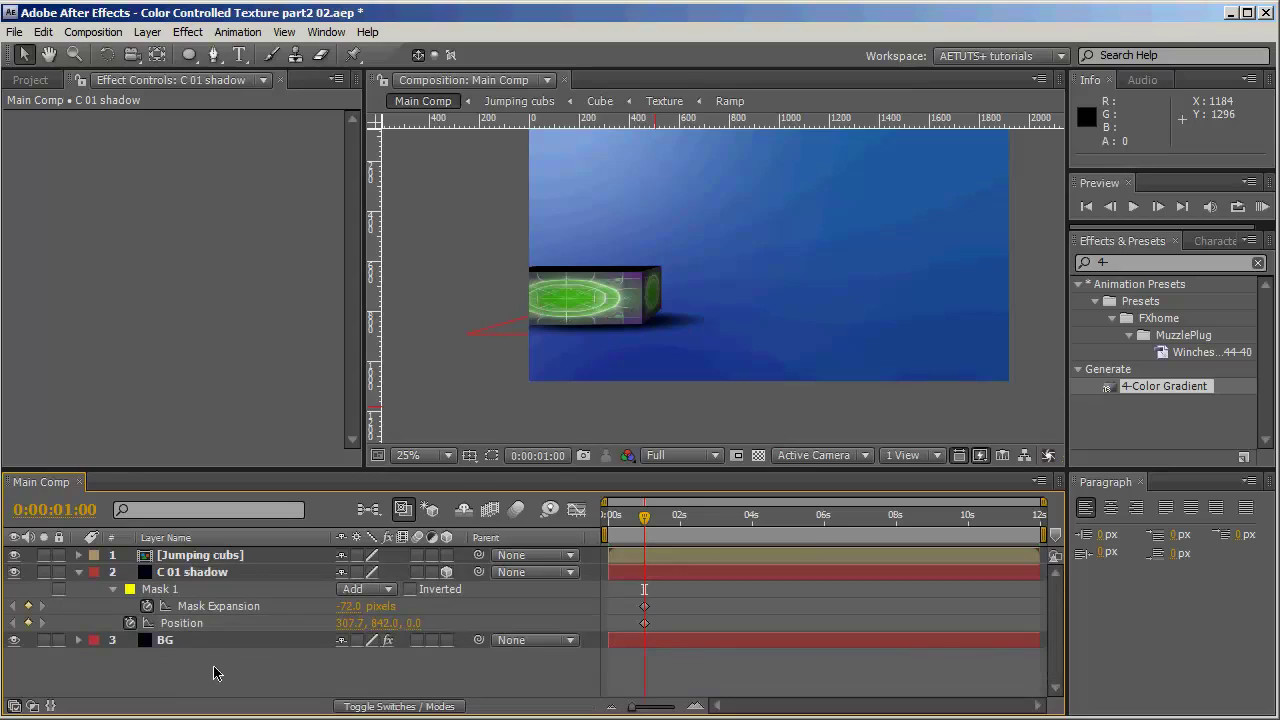
- At 0:00:00:00, keyframe a strongly negative Mask Expansion on C 01 shadow to make the shadow vanish before the cube arrives
drag(644, 516, 600, 520)
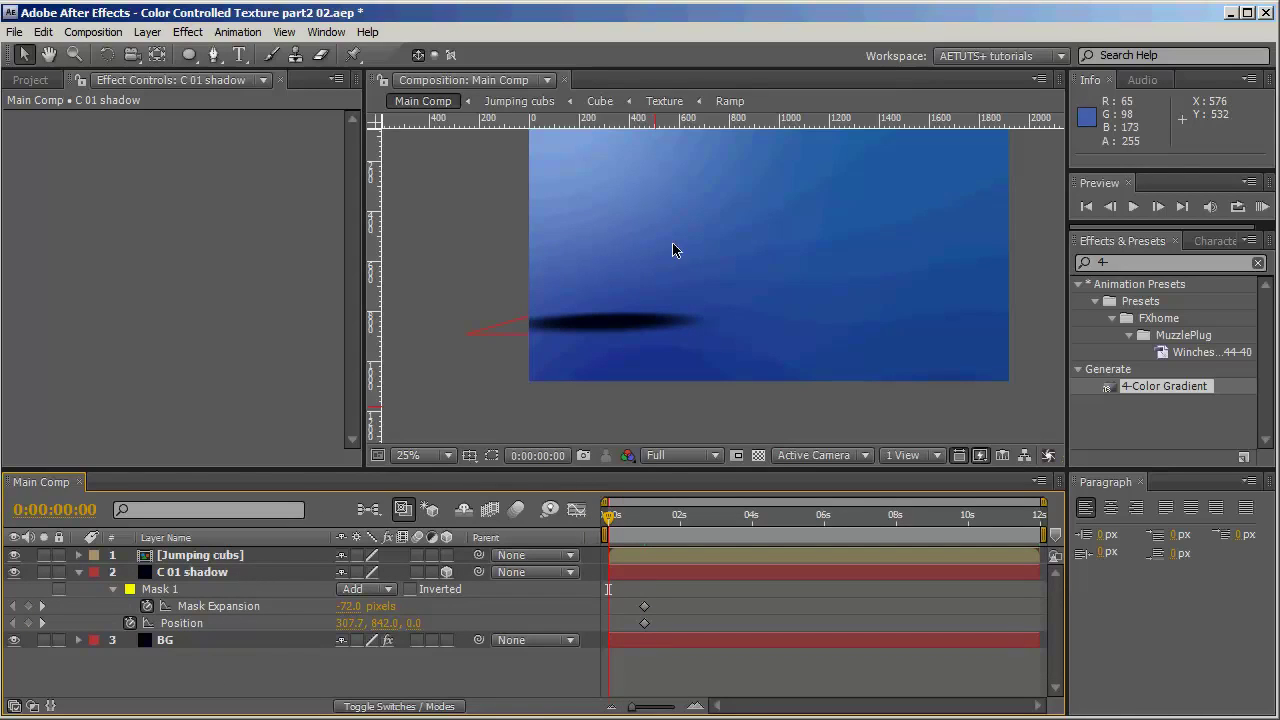
scroll(640, 291, up, 2)
key(h)
drag(640, 291, 726, 310)
key(v)
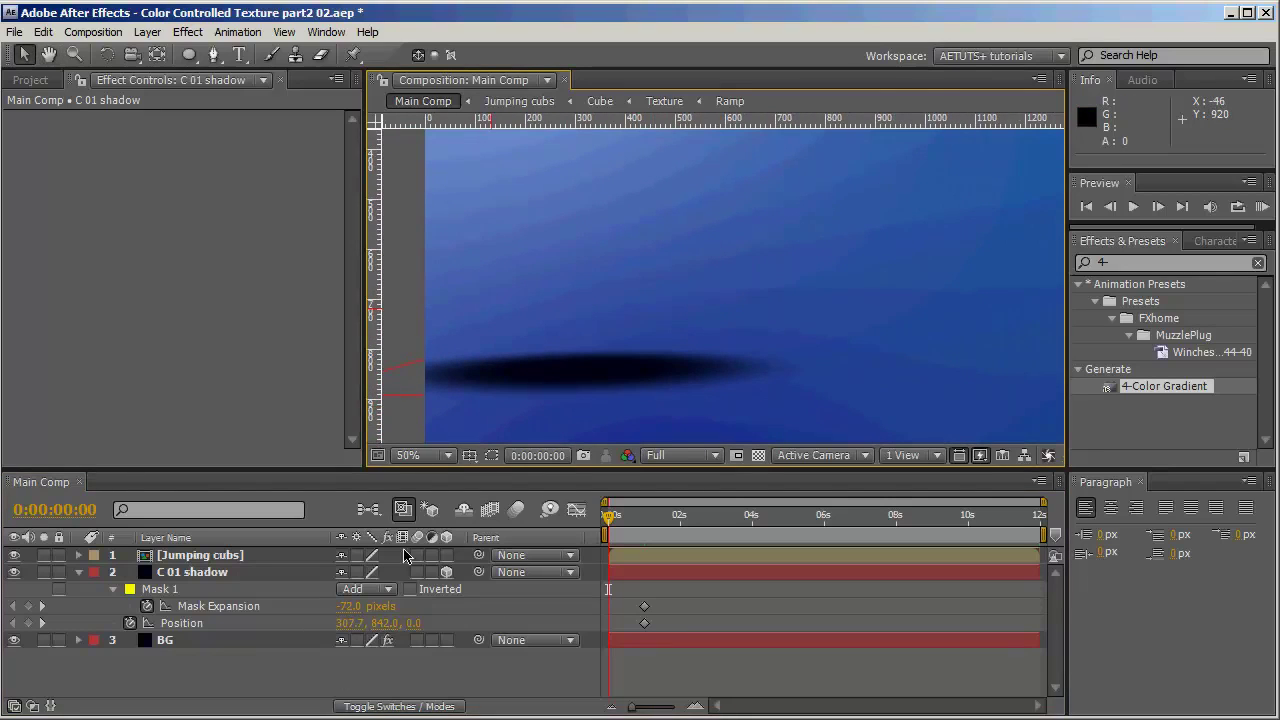
scroll(514, 380, down, 1)
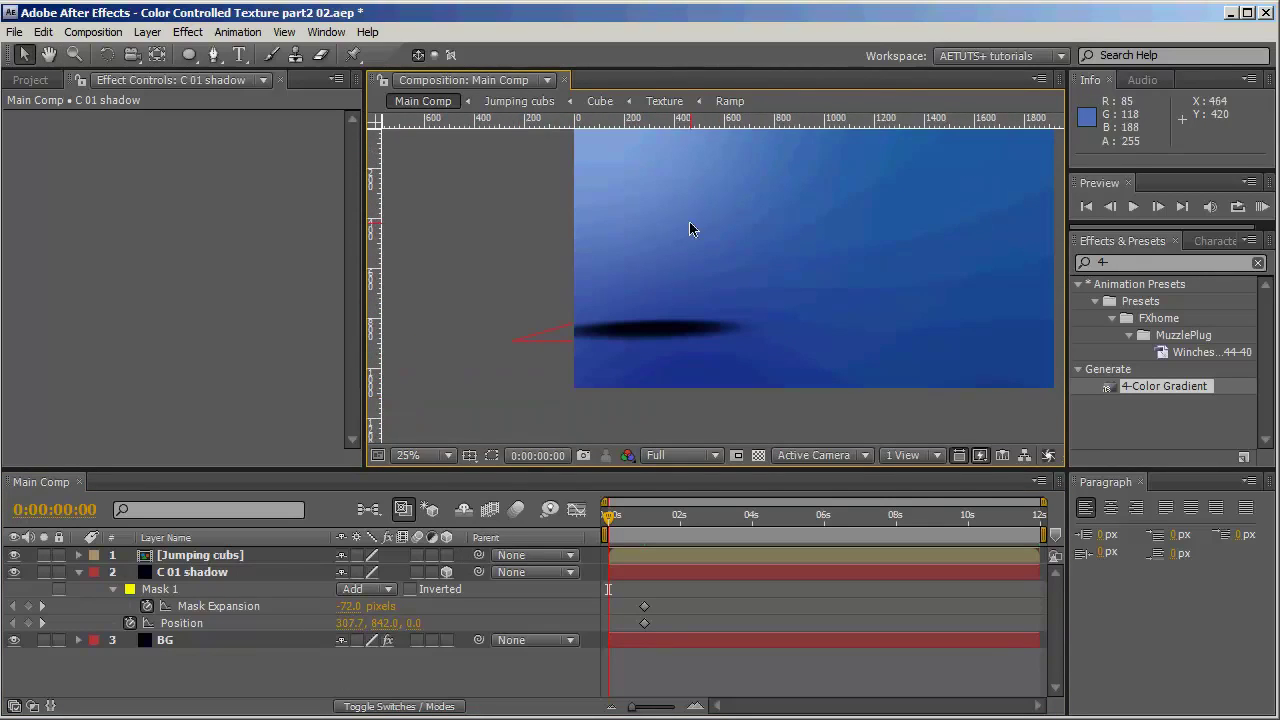
drag(350, 606, 87, 598)
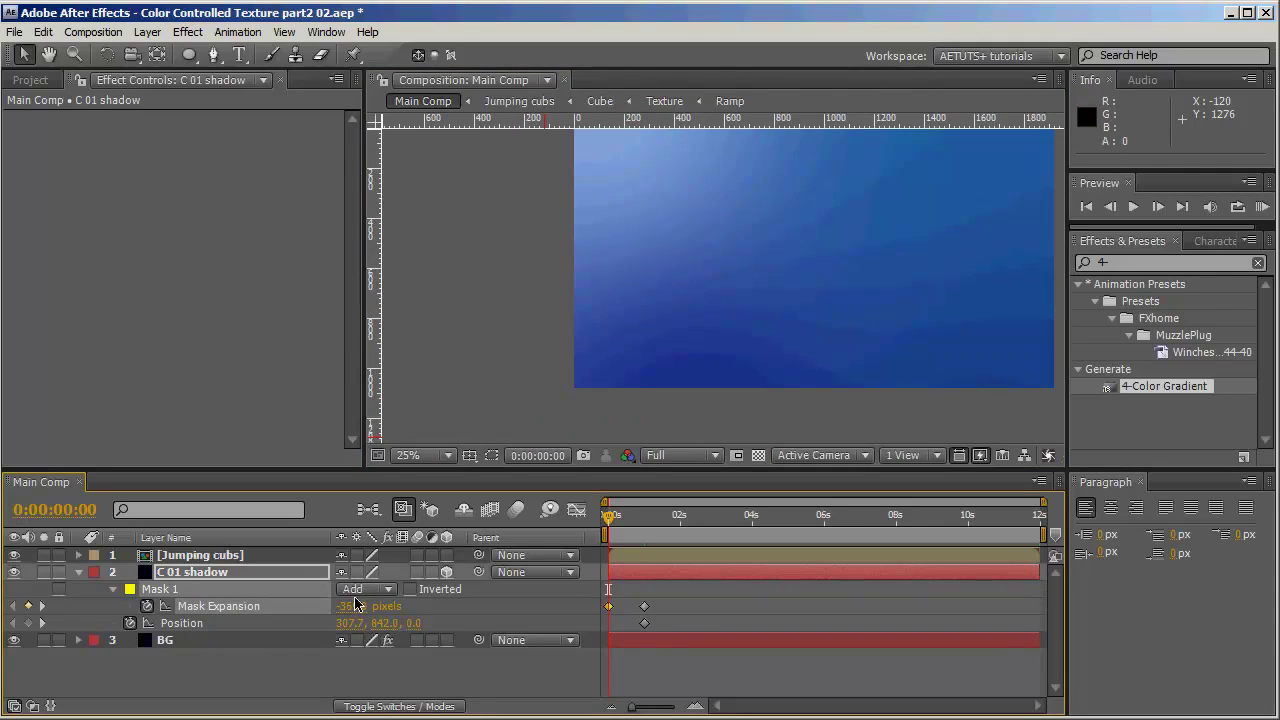
drag(357, 603, 333, 606)
- Keyframe Mask Expansion at -155 pixels at 0:00:01:12 and copy the -72 pixel keyframe from 0:00:01:00 to 0:00:02:01
drag(613, 523, 664, 514)
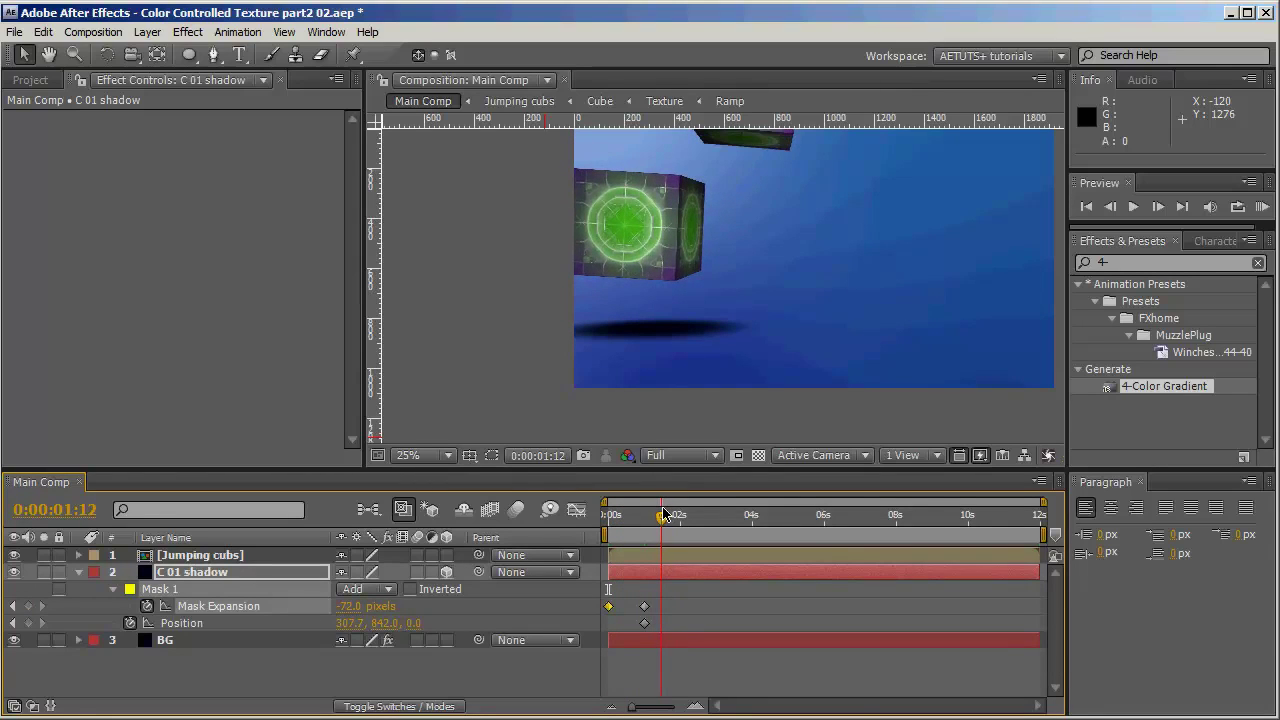
drag(352, 606, 267, 606)
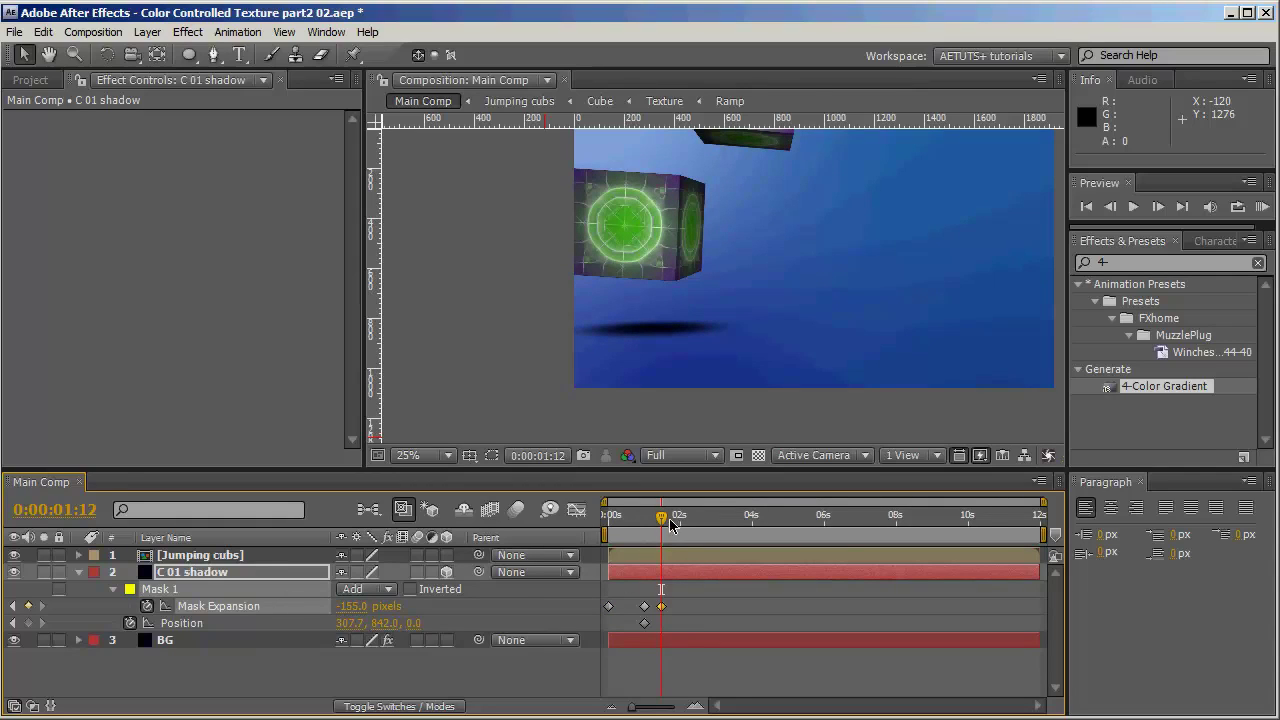
drag(670, 525, 685, 520)
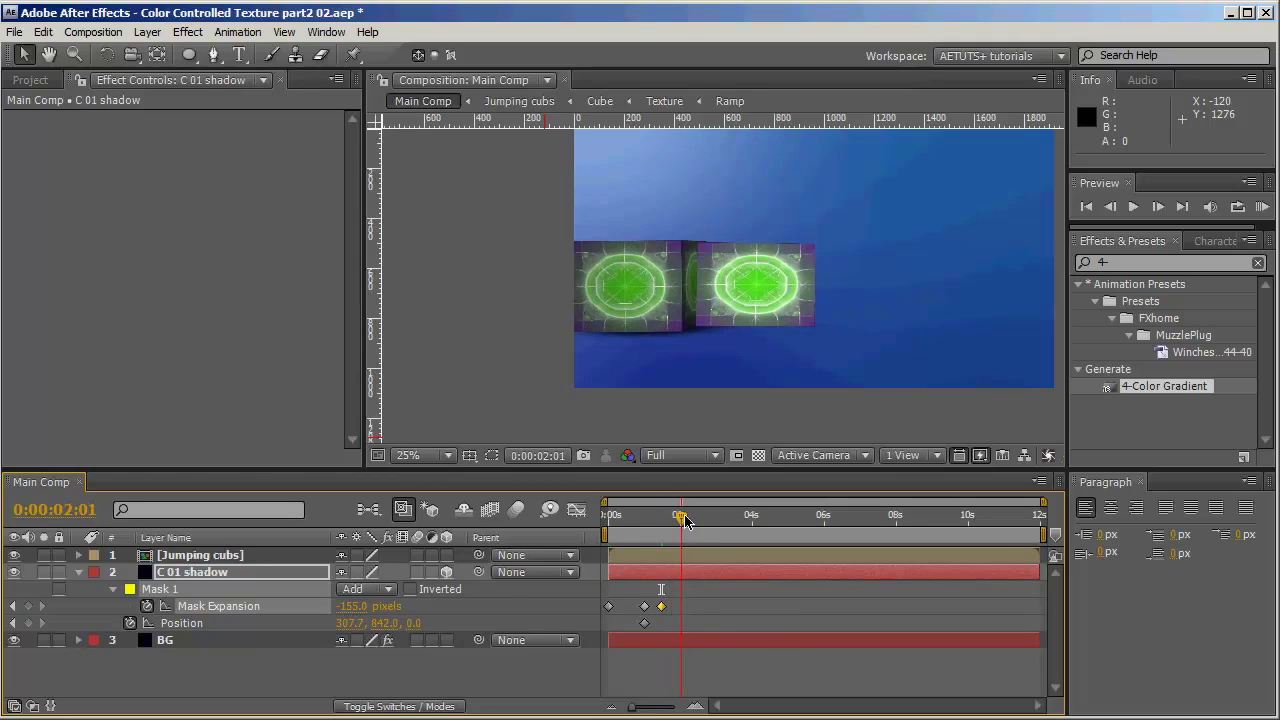
click(644, 606)
key(ctrl+c)
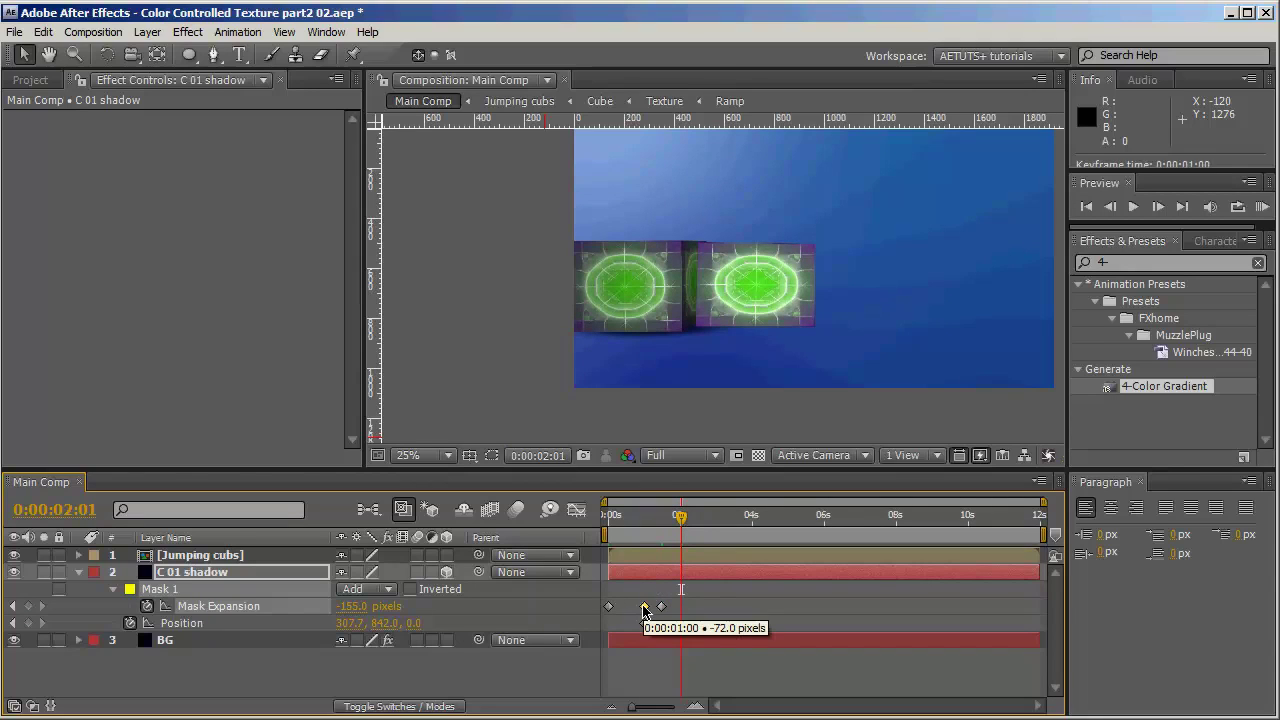
key(ctrl+v)
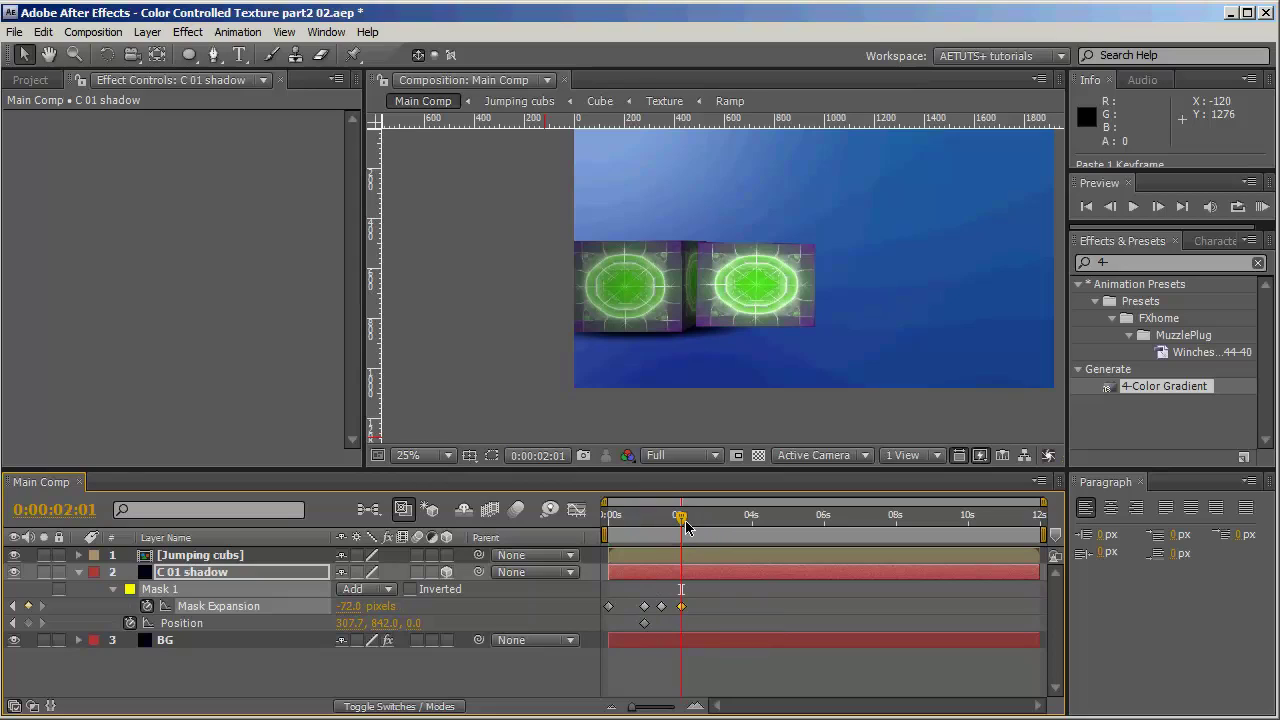
- Keyframe Mask Expansion at -116 pixels at 0:00:02:10 and paste the copied -72 pixel keyframe at 0:00:02:24
drag(686, 527, 695, 520)
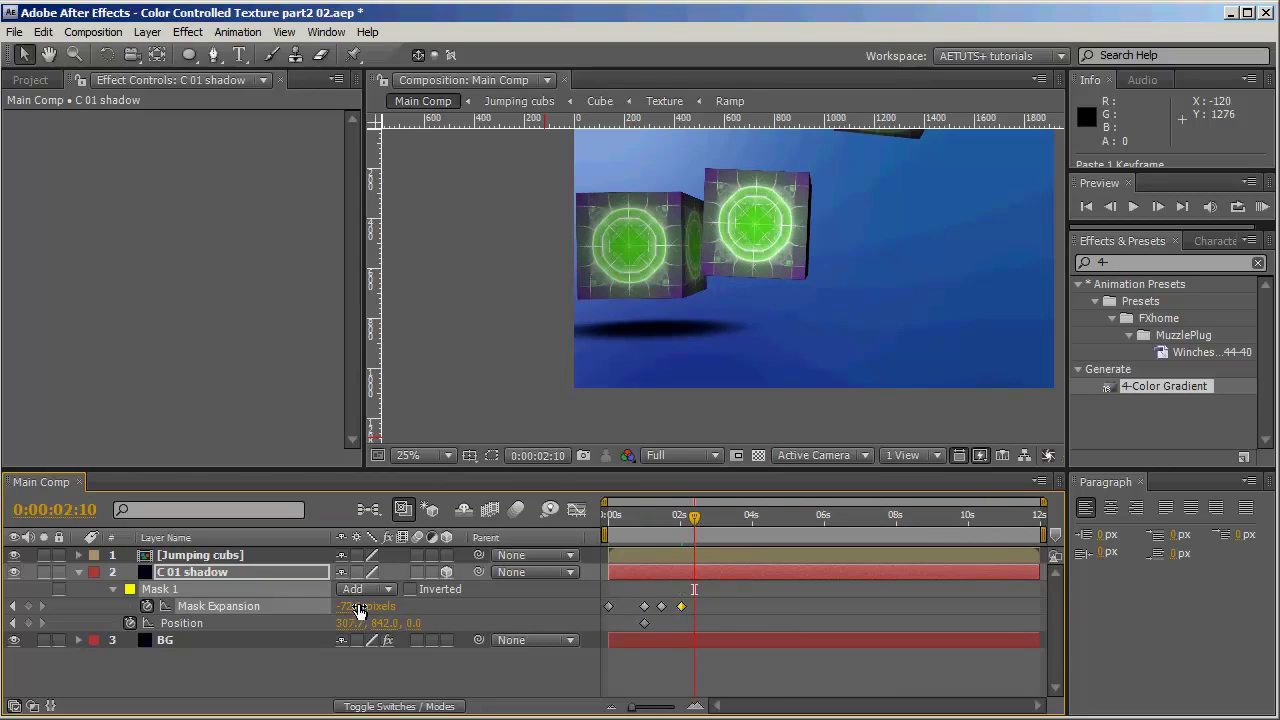
drag(359, 610, 317, 606)
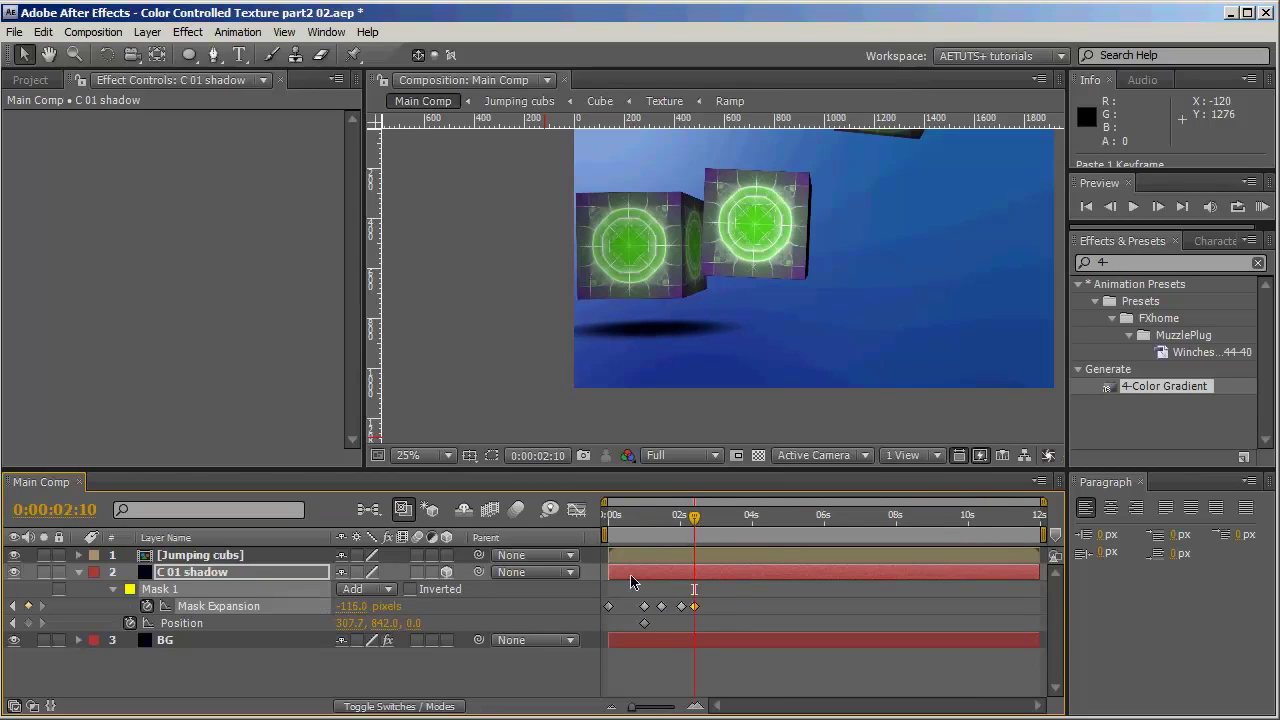
mouse_move(720, 527)
mouse_down()
mouse_move(703, 524)
mouse_move(715, 524)
mouse_up()
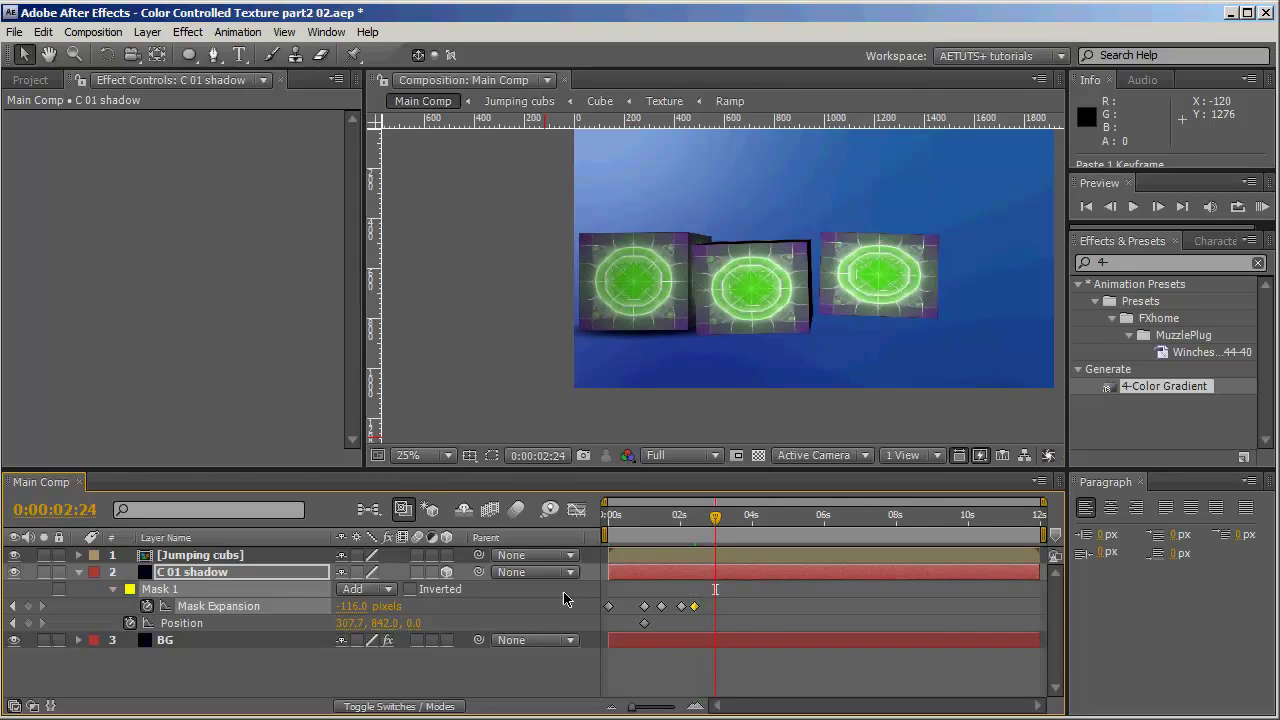
key(ctrl+v)
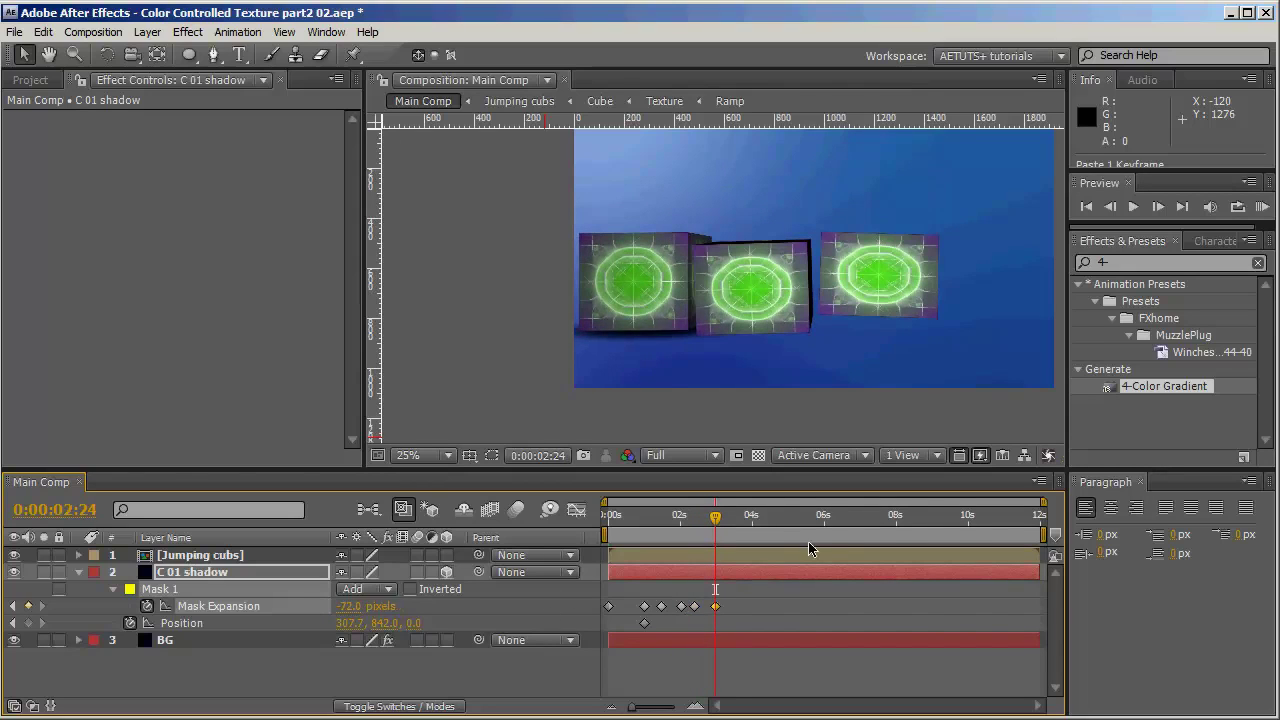
- Keyframe Mask Expansion at -123 pixels at 0:00:03:08 and paste the copied -72 pixel keyframe at 0:00:04:00
mouse_move(715, 517)
mouse_down()
mouse_move(697, 524)
mouse_move(728, 524)
mouse_up()
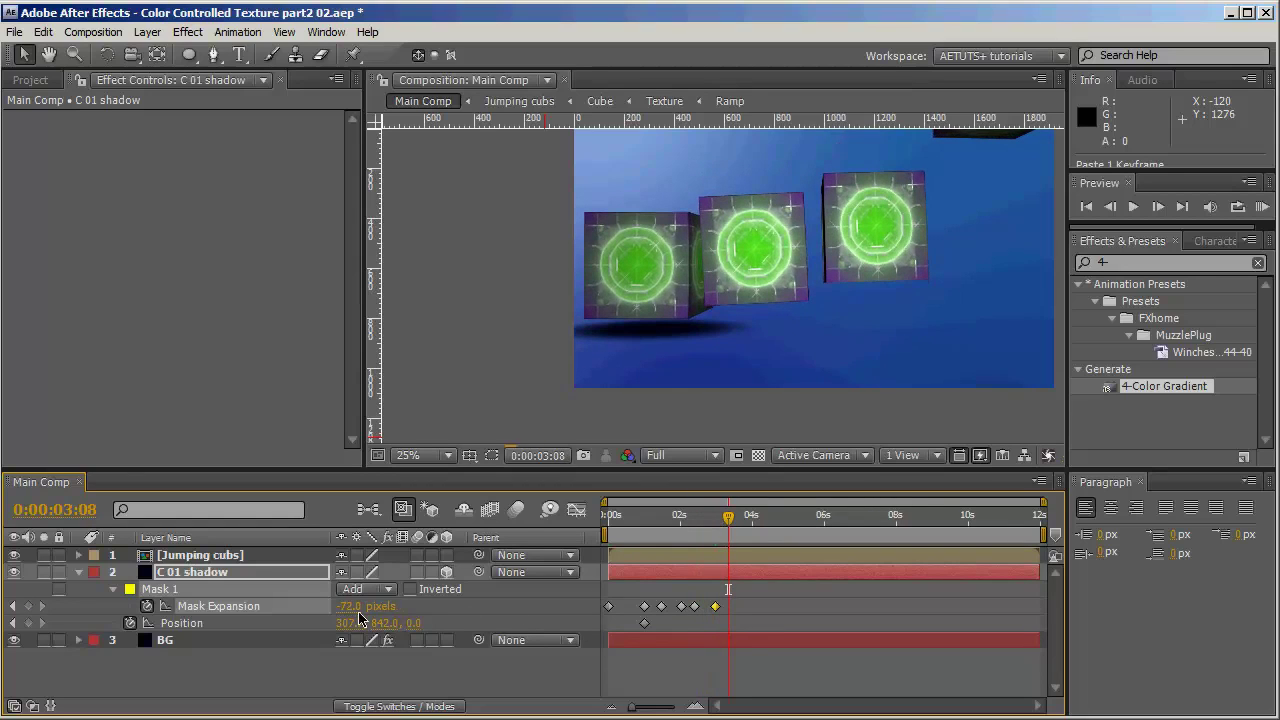
drag(344, 607, 301, 610)
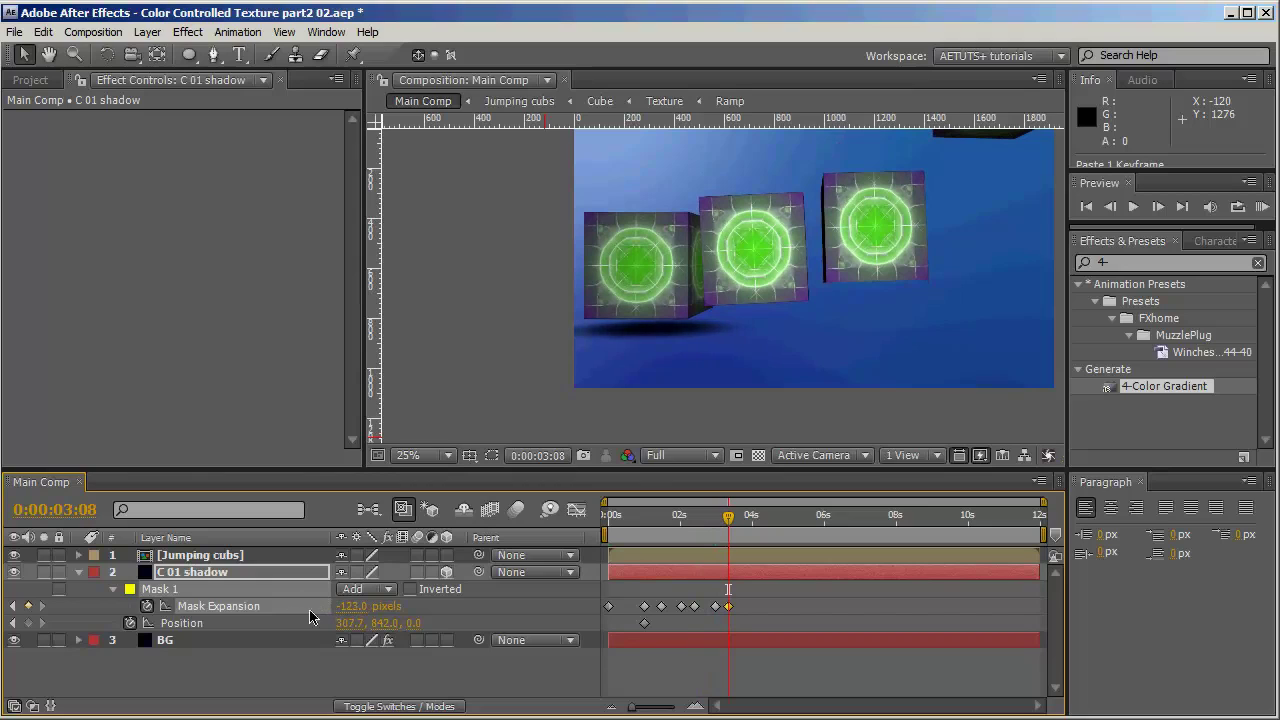
drag(729, 519, 752, 522)
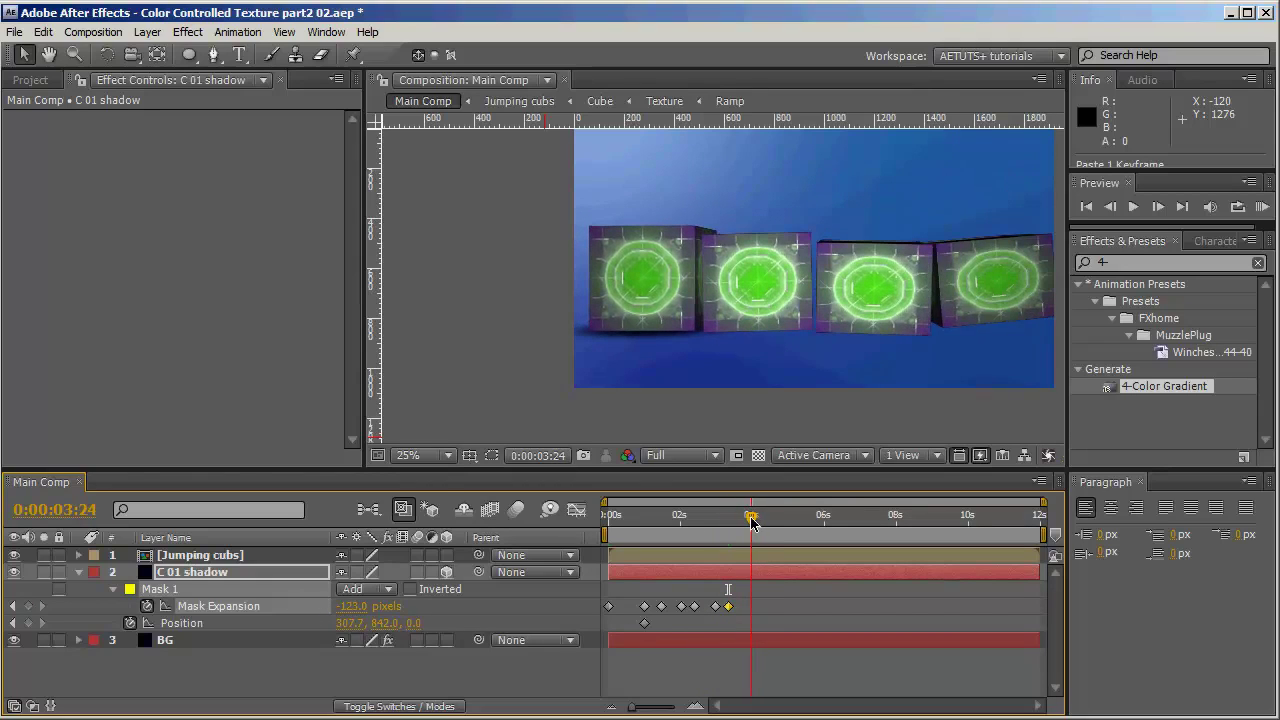
click(752, 522)
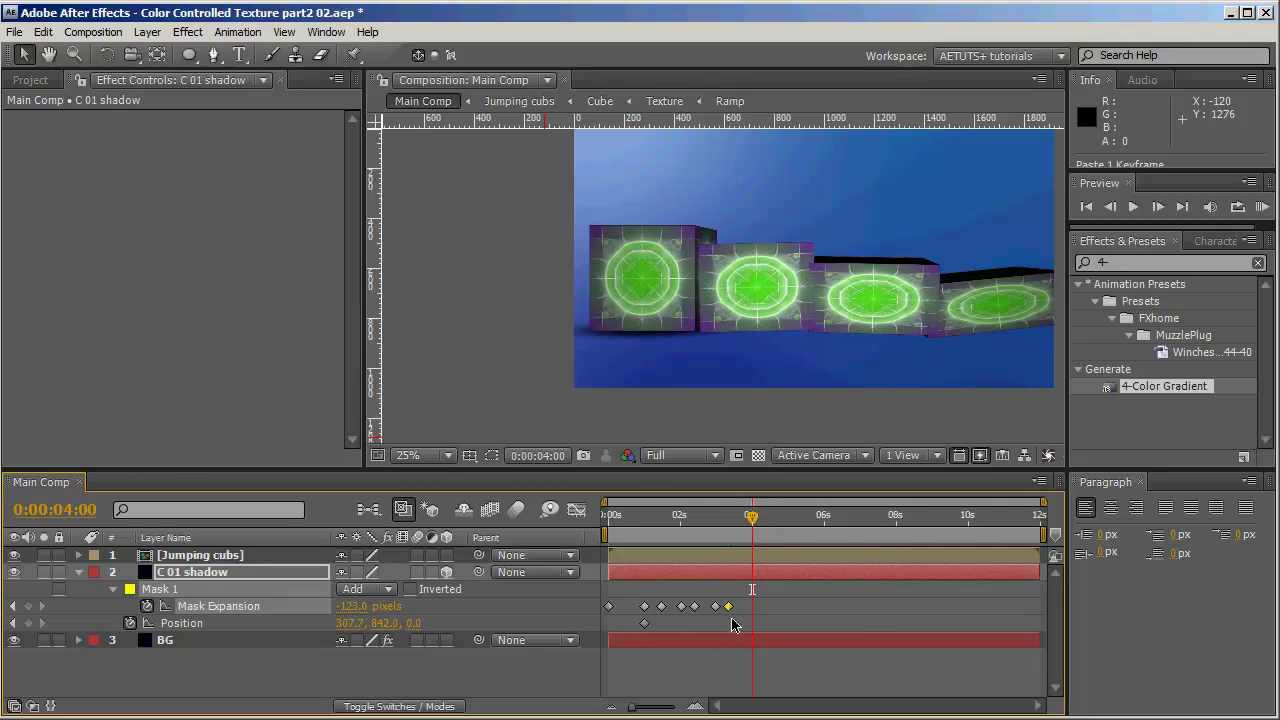
key(ctrl+v)
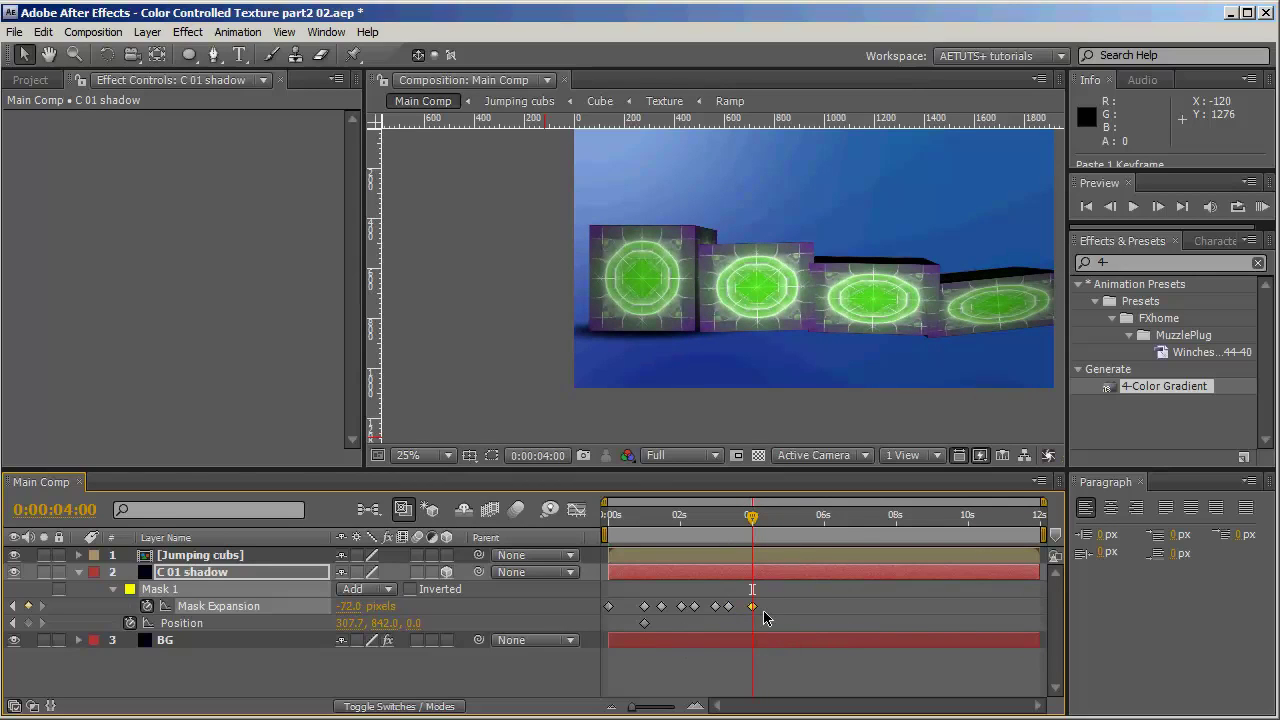
- Remove the Position keyframe from C 01 shadow, leaving only Mask Expansion animated
mouse_move(757, 516)
mouse_down()
mouse_move(657, 516)
mouse_move(740, 517)
mouse_up()
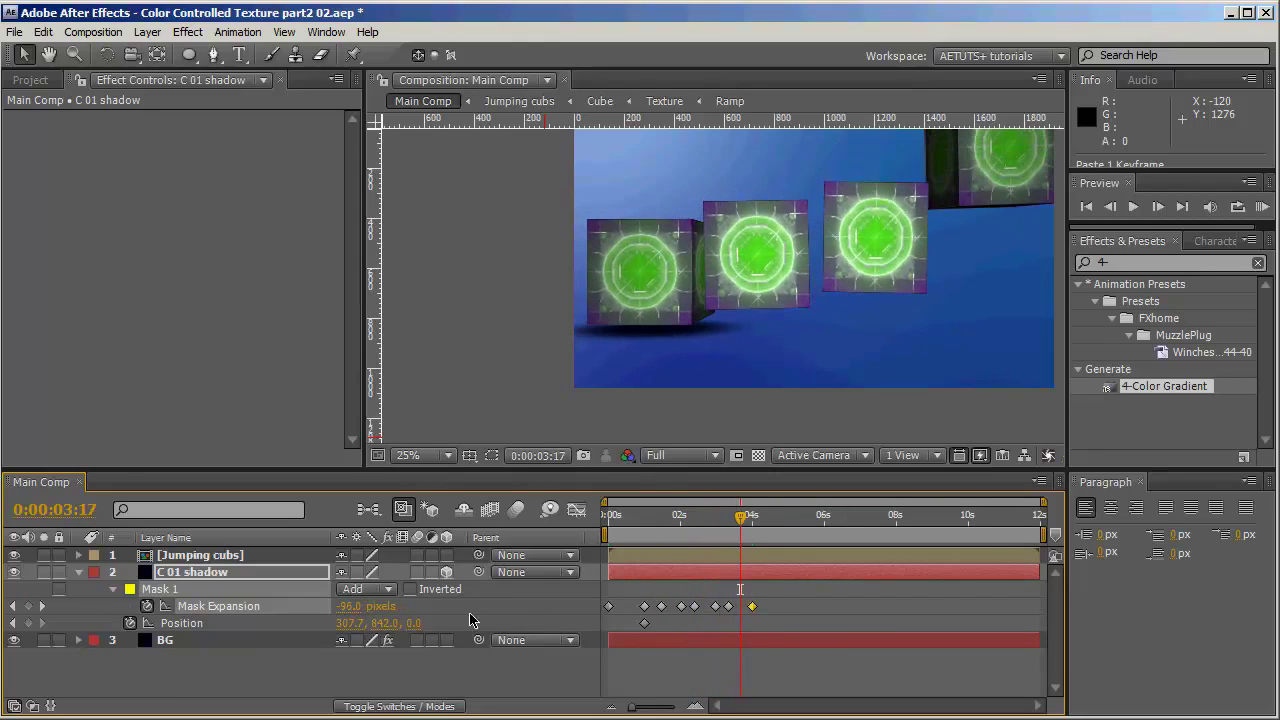
click(644, 623)
key(ctrl+x)
key(ctrl+v)
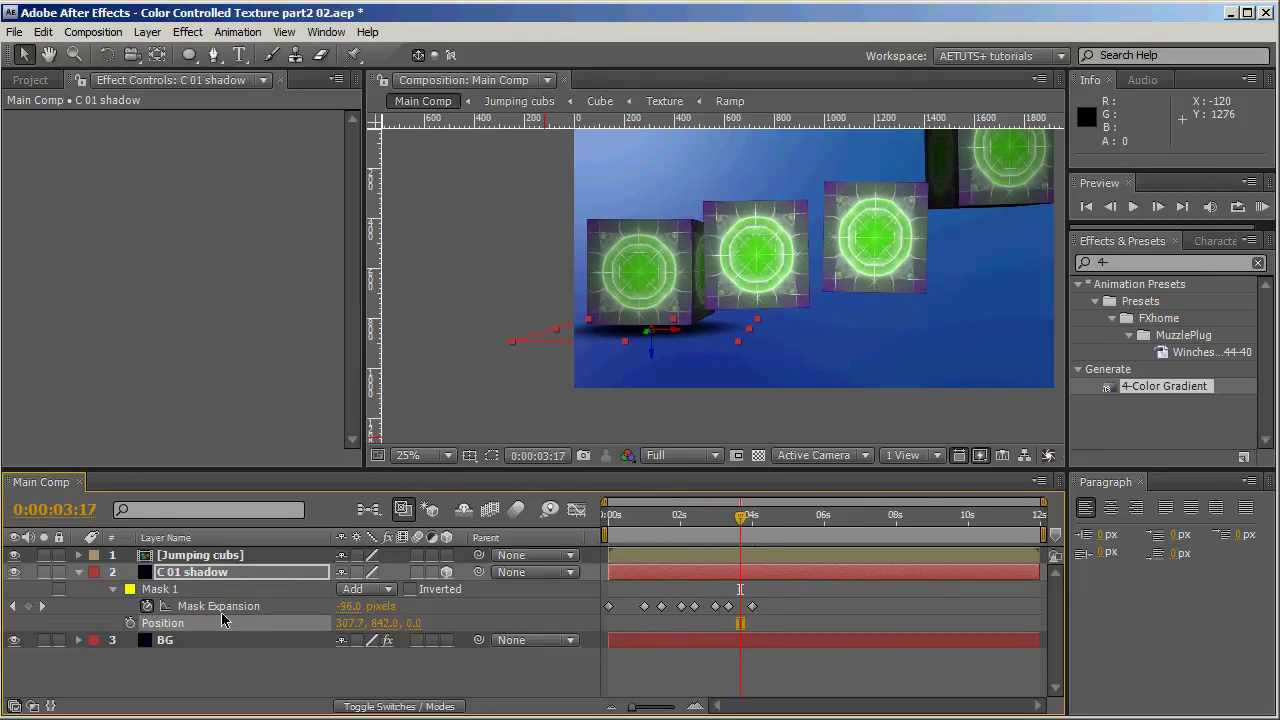
- Set the C 01 shadow layer's blending mode to Soft Light and check the shadow around 0:00:02:10
drag(712, 520, 756, 518)
click(462, 706)
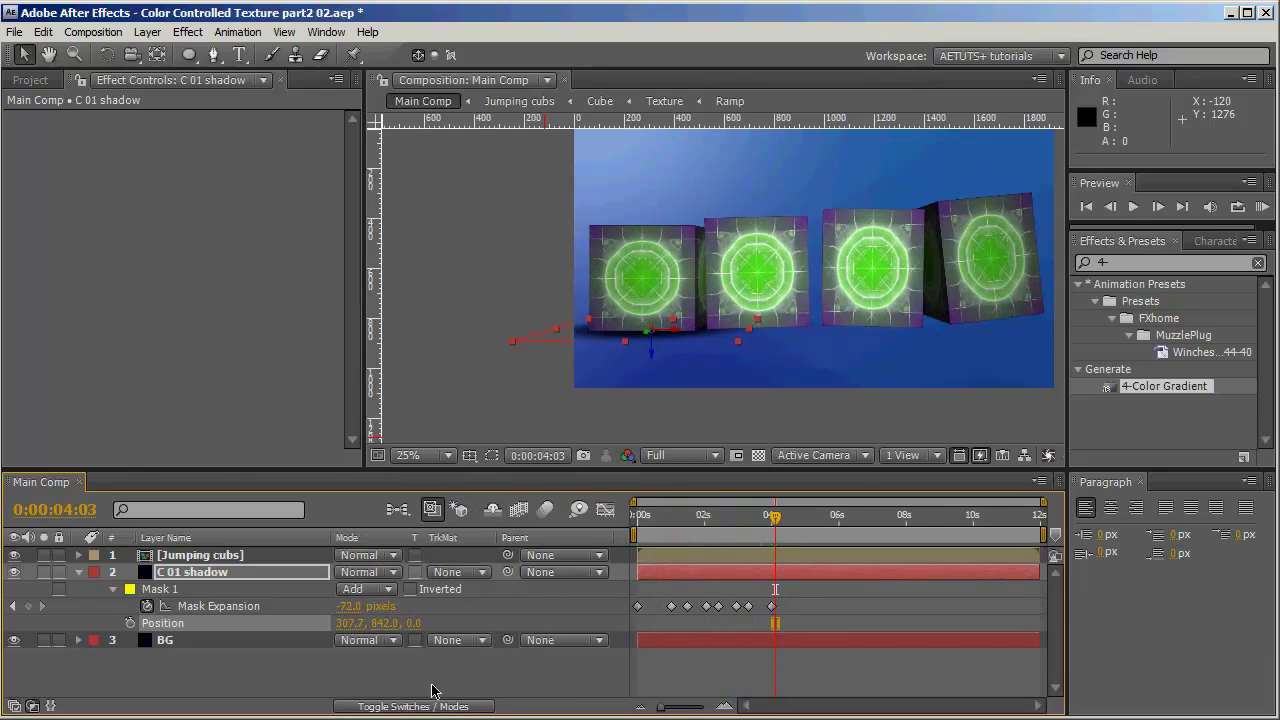
click(374, 574)
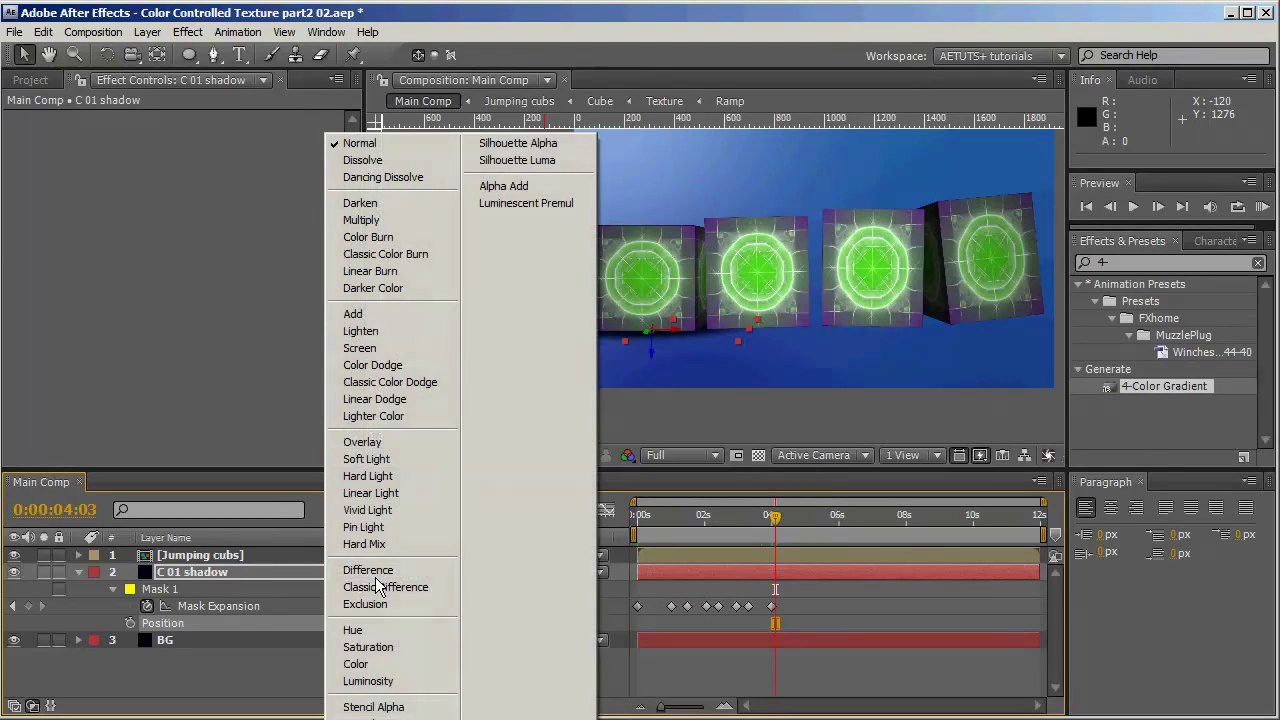
click(395, 462)
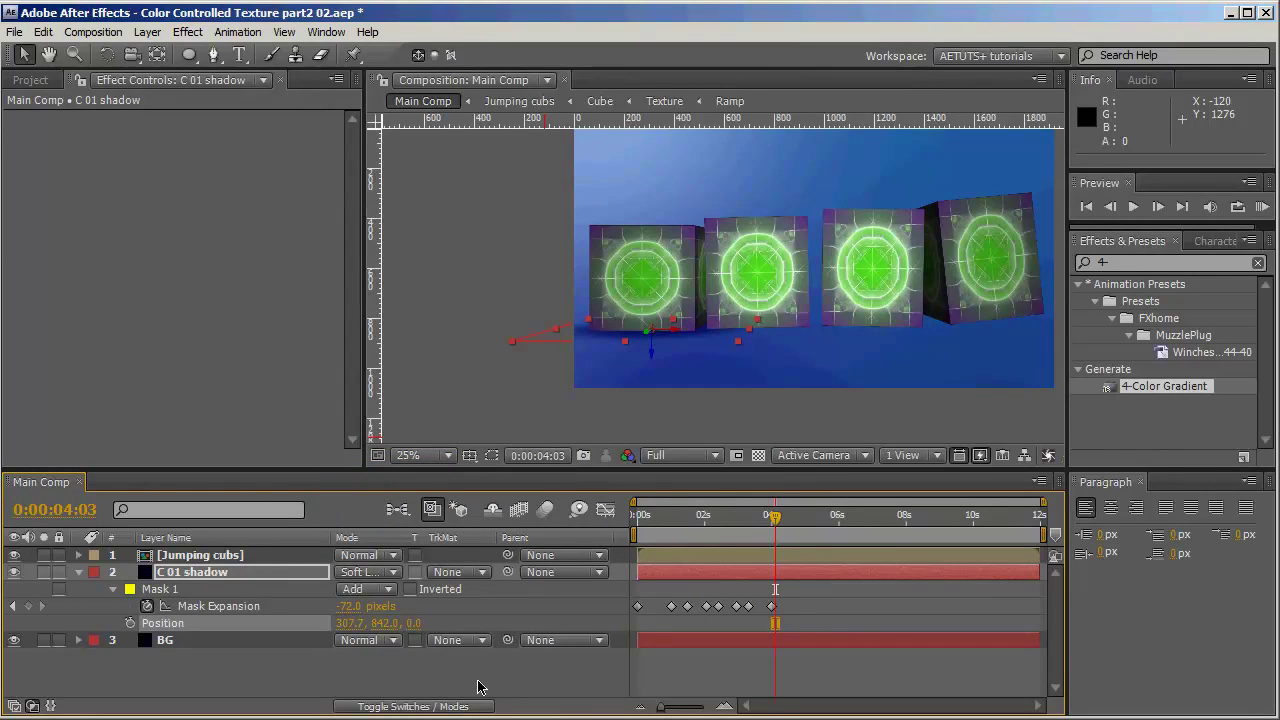
drag(666, 516, 718, 514)
key(comma)
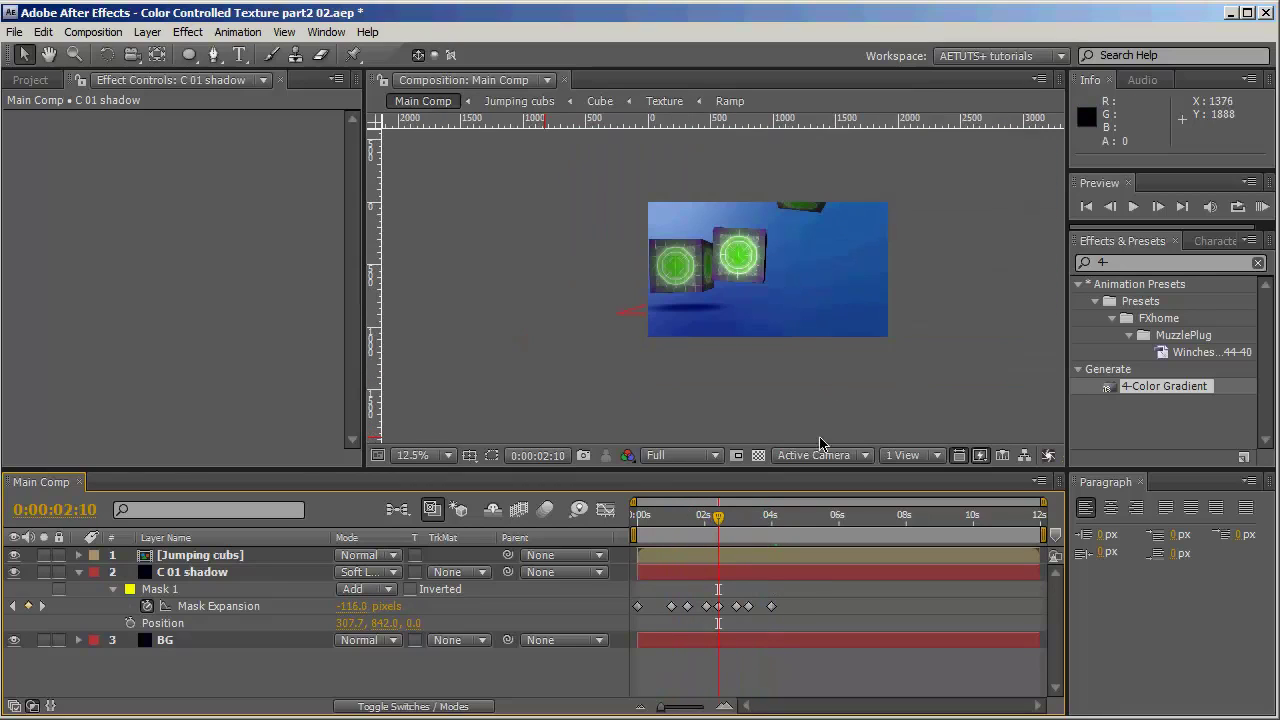
- Collapse the C 01 shadow layer's properties and duplicate the layer three times
click(79, 572)
click(228, 573)
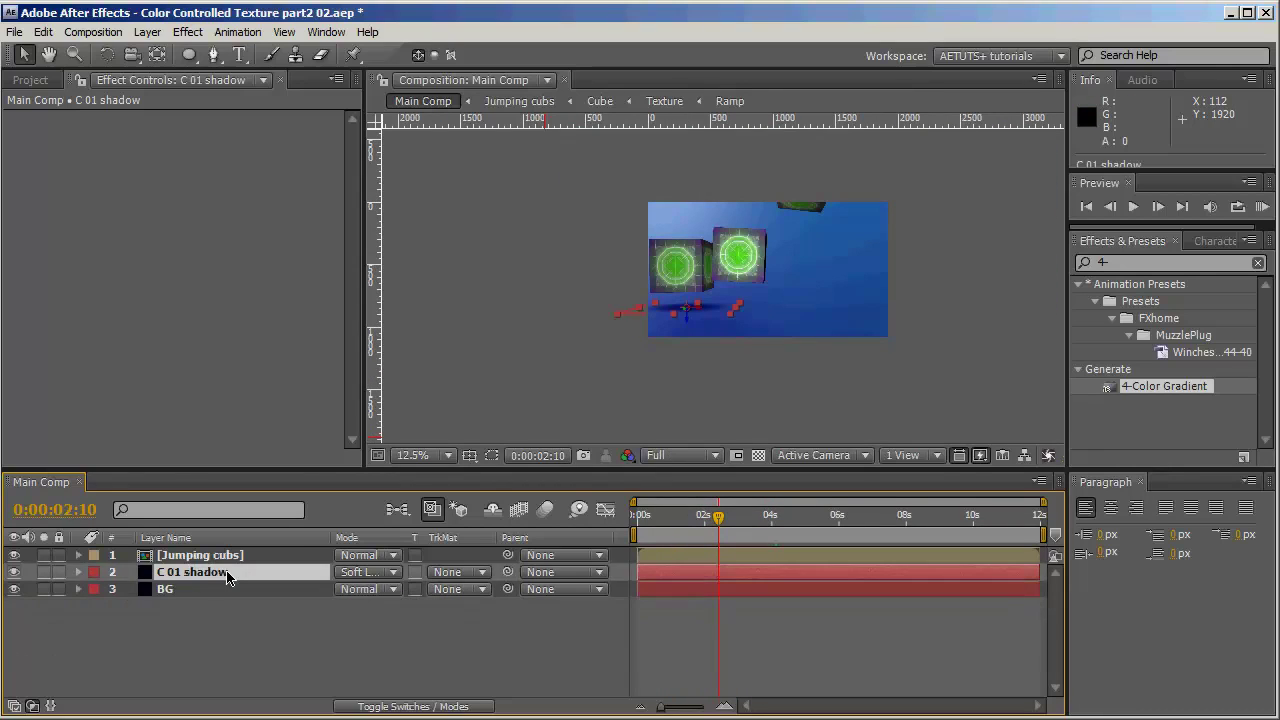
key(ctrl+d)
key(ctrl+d)
key(ctrl+d)
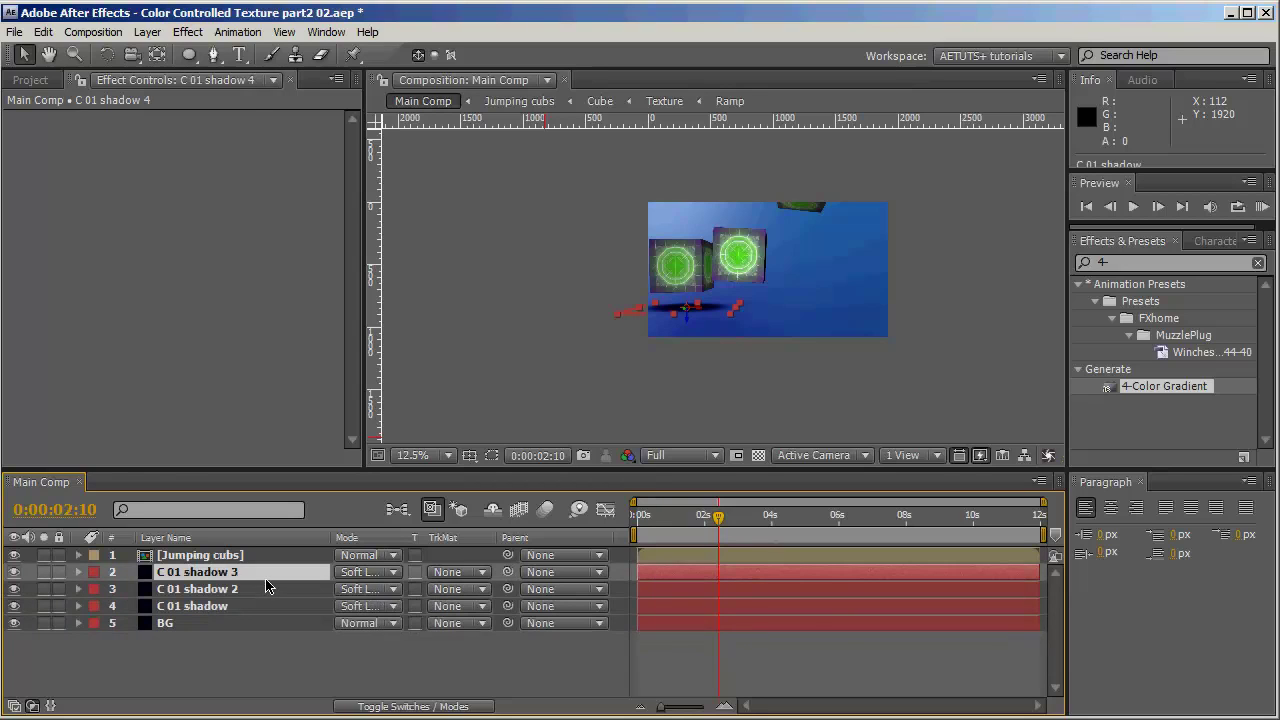
click(244, 614)
key(Tab)
click(284, 677)
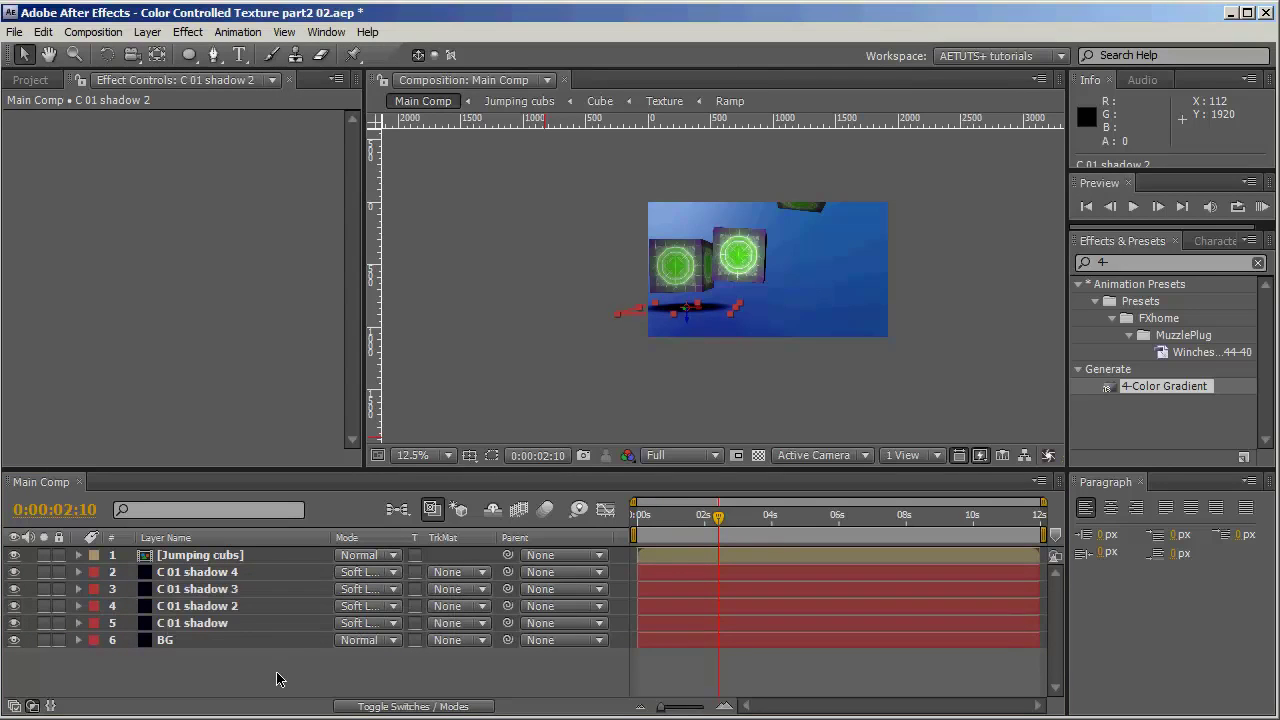
- Rename the C 01 shadow 2 layer as C 02 shadow
click(251, 606)
key(Return)
click(258, 607)
key(BackSpace)
key(BackSpace)
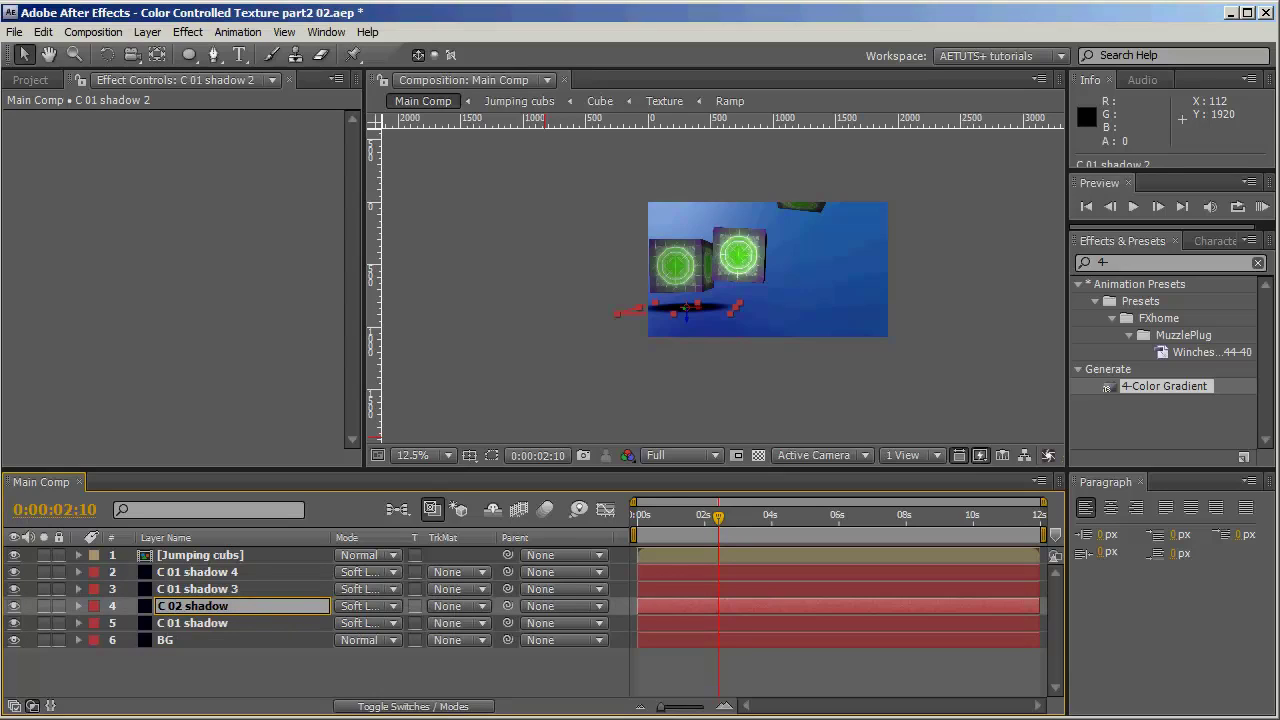
key(Return)
- Rename the C 01 shadow 3 layer as C 03 shadow
click(258, 589)
key(Return)
click(260, 591)
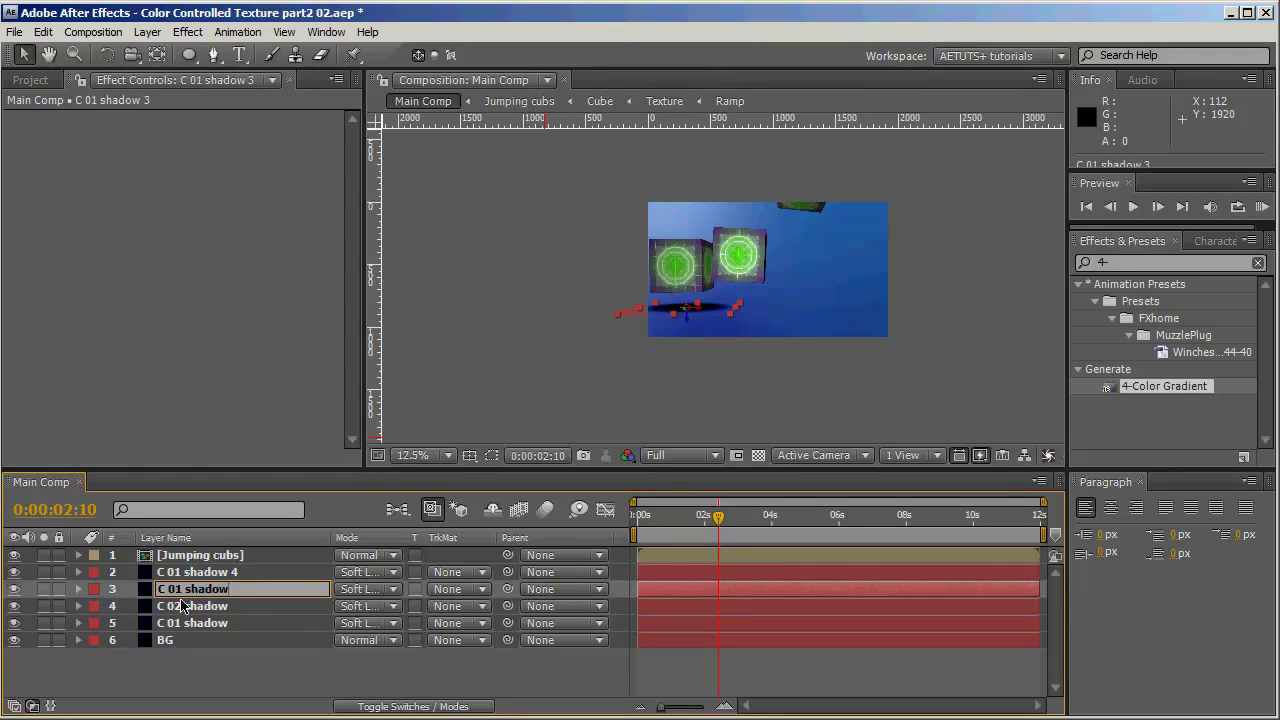
text(3)
key(Return)
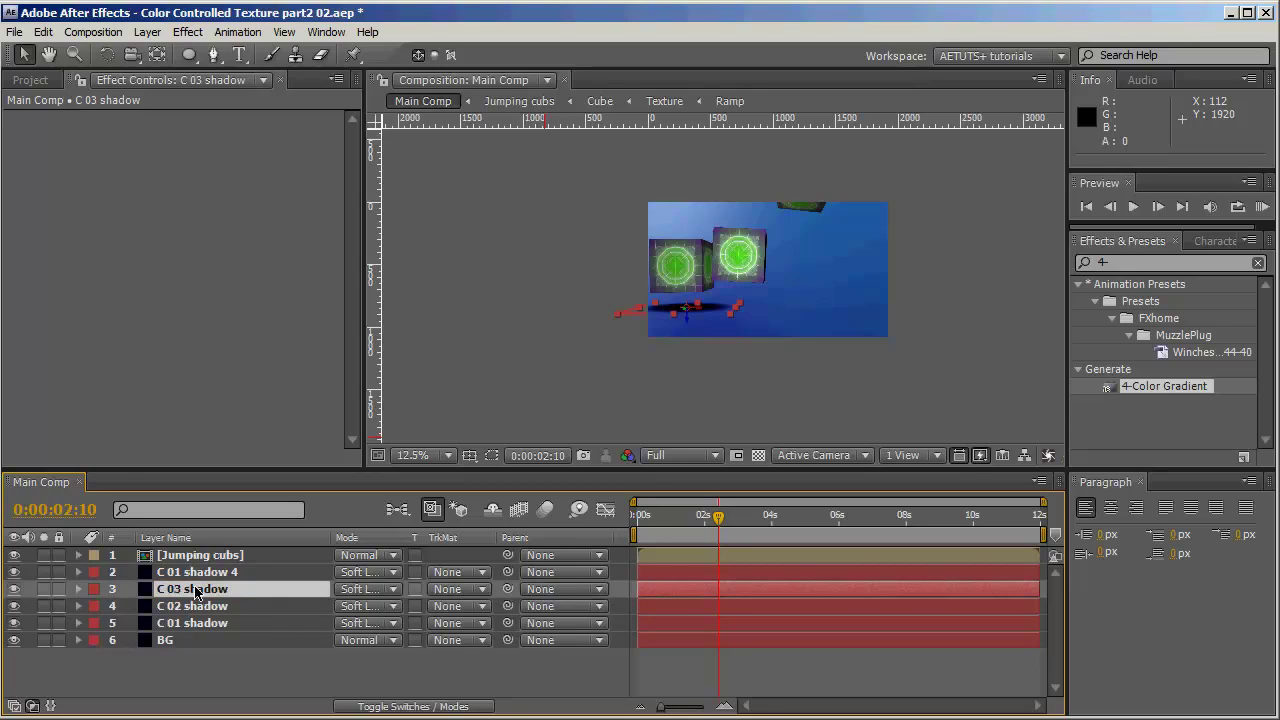
- Rename the C 01 shadow 4 layer as C 04 shadow
click(200, 572)
key(Return)
click(242, 572)
key(BackSpace)
key(BackSpace)
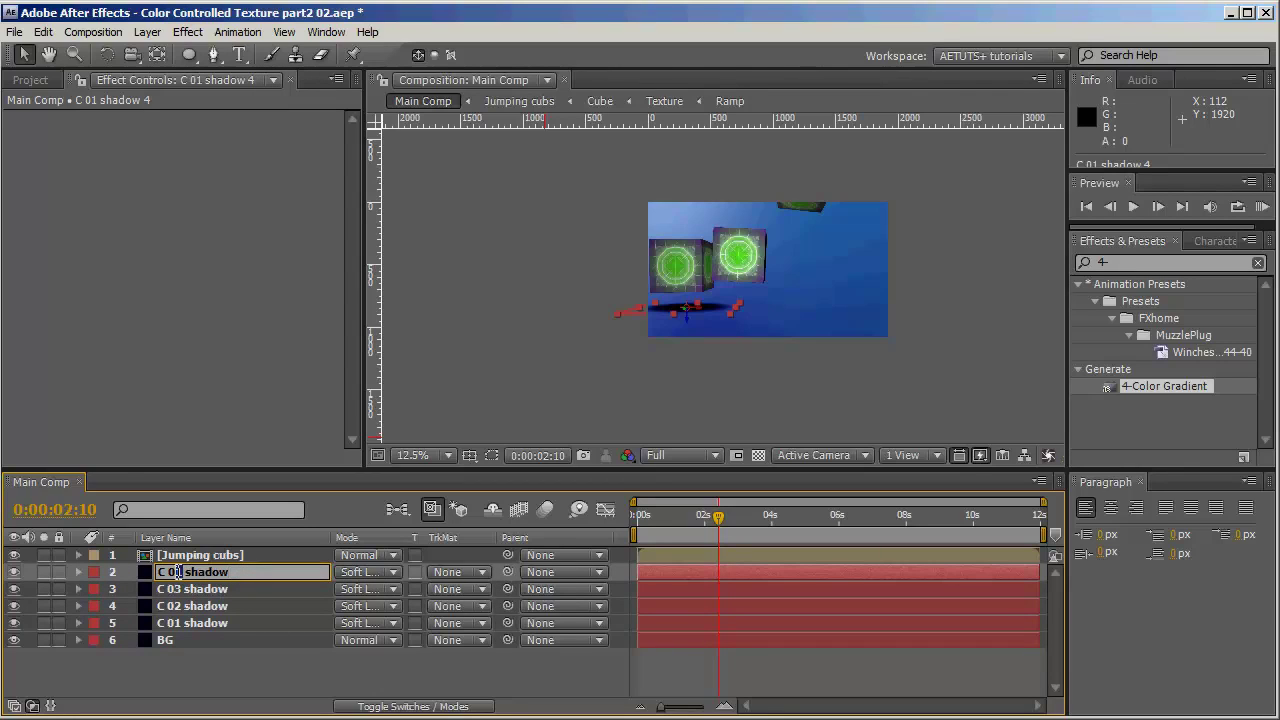
text(4)
key(Return)
- Shift all Mask Expansion keyframes of C 02 shadow one second later so the first one sits at 0:00:01:00
click(205, 607)
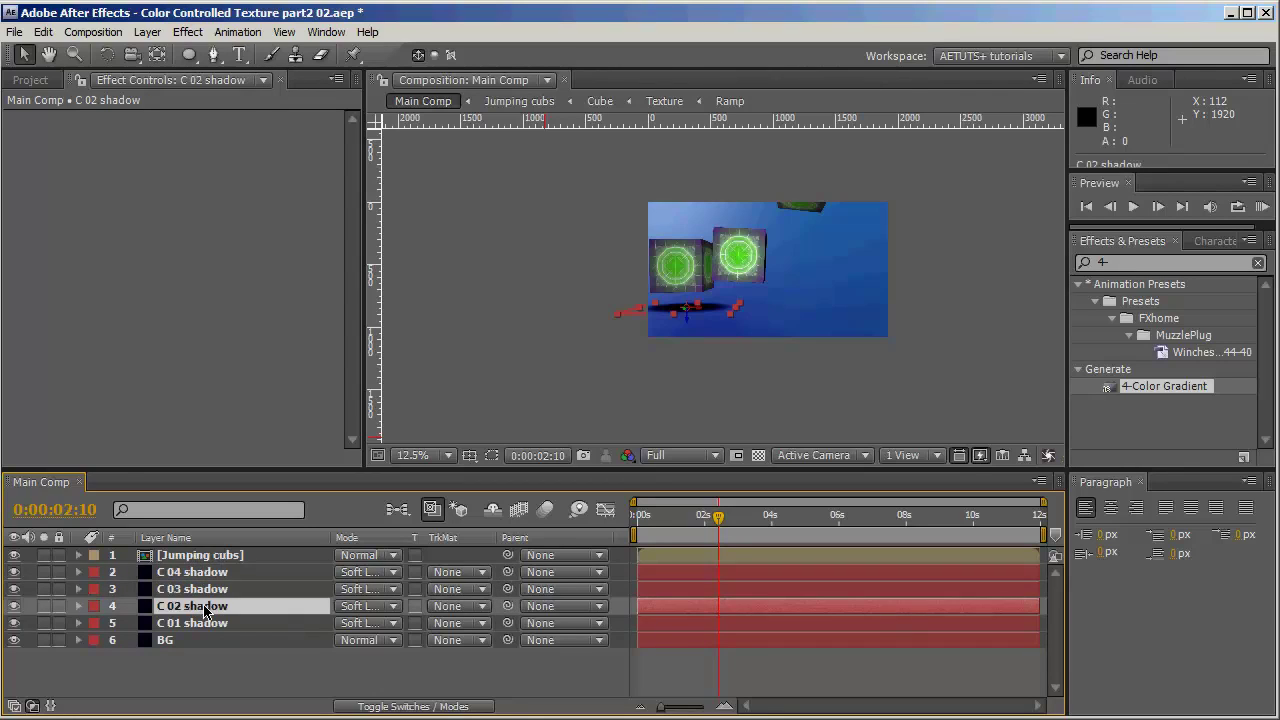
key(u)
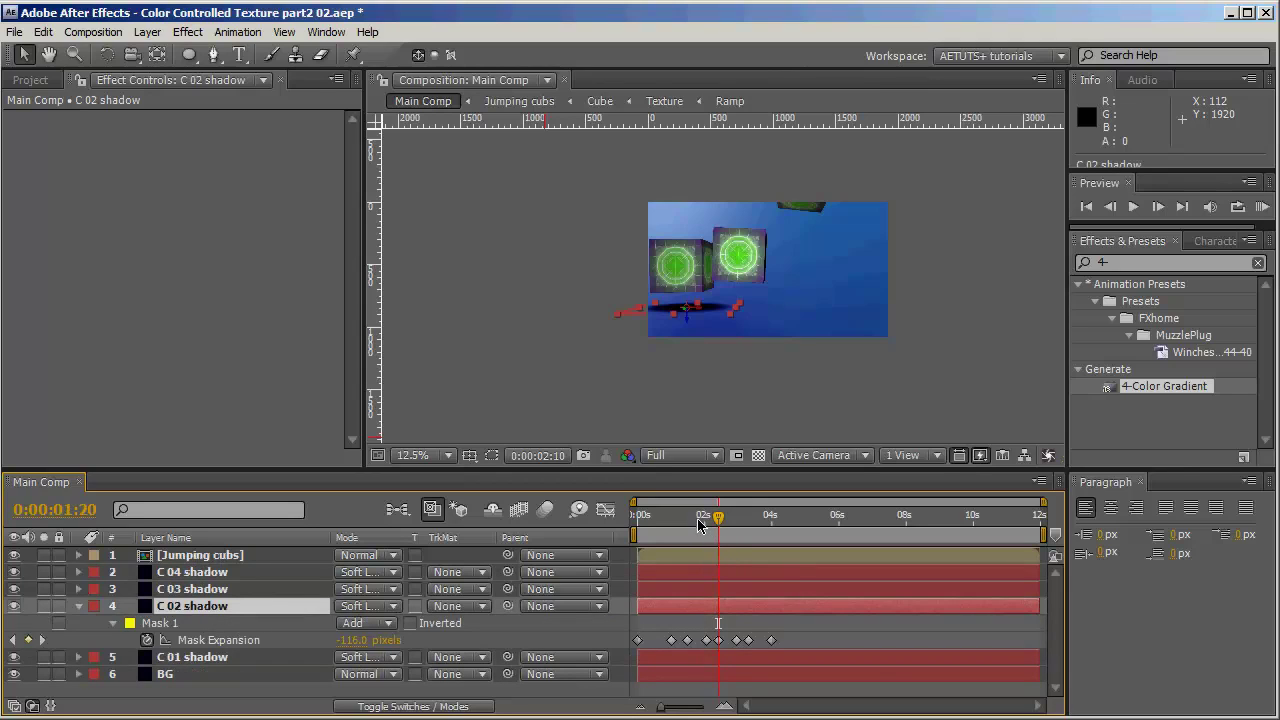
drag(698, 520, 705, 521)
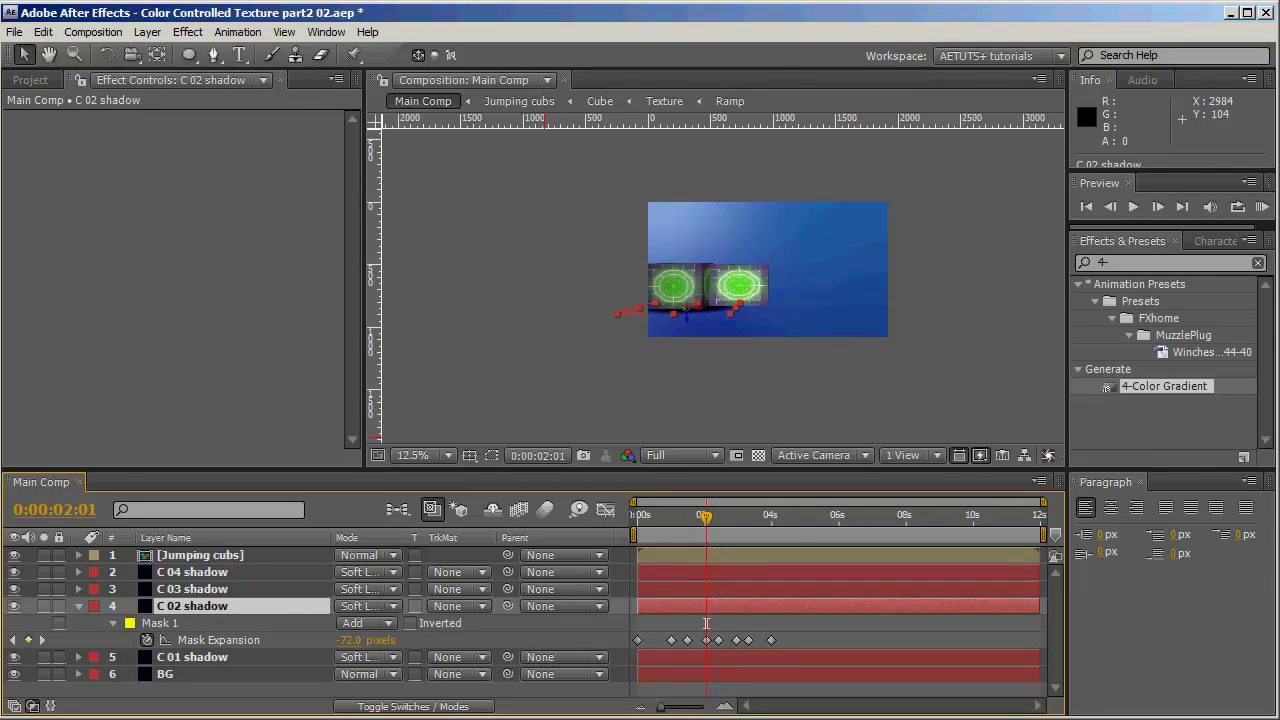
click(1110, 206)
drag(805, 651, 638, 645)
click(79, 510)
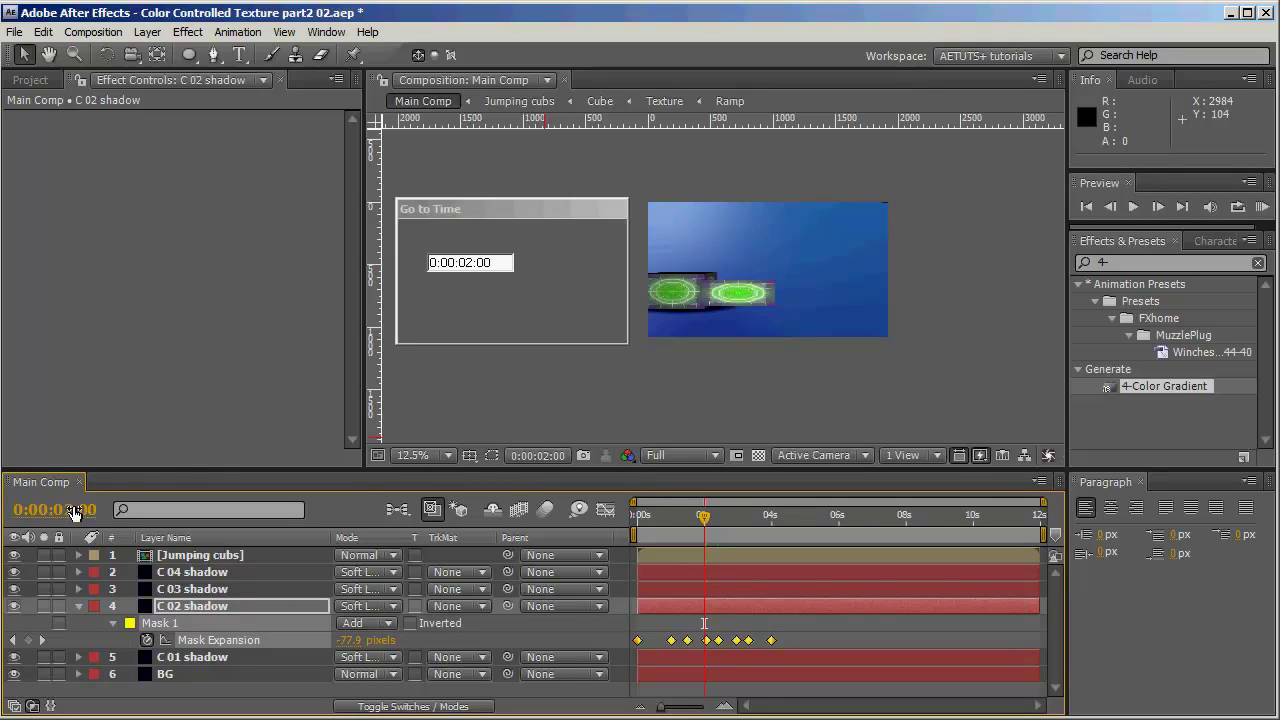
click(467, 263)
text(1)
key(Return)
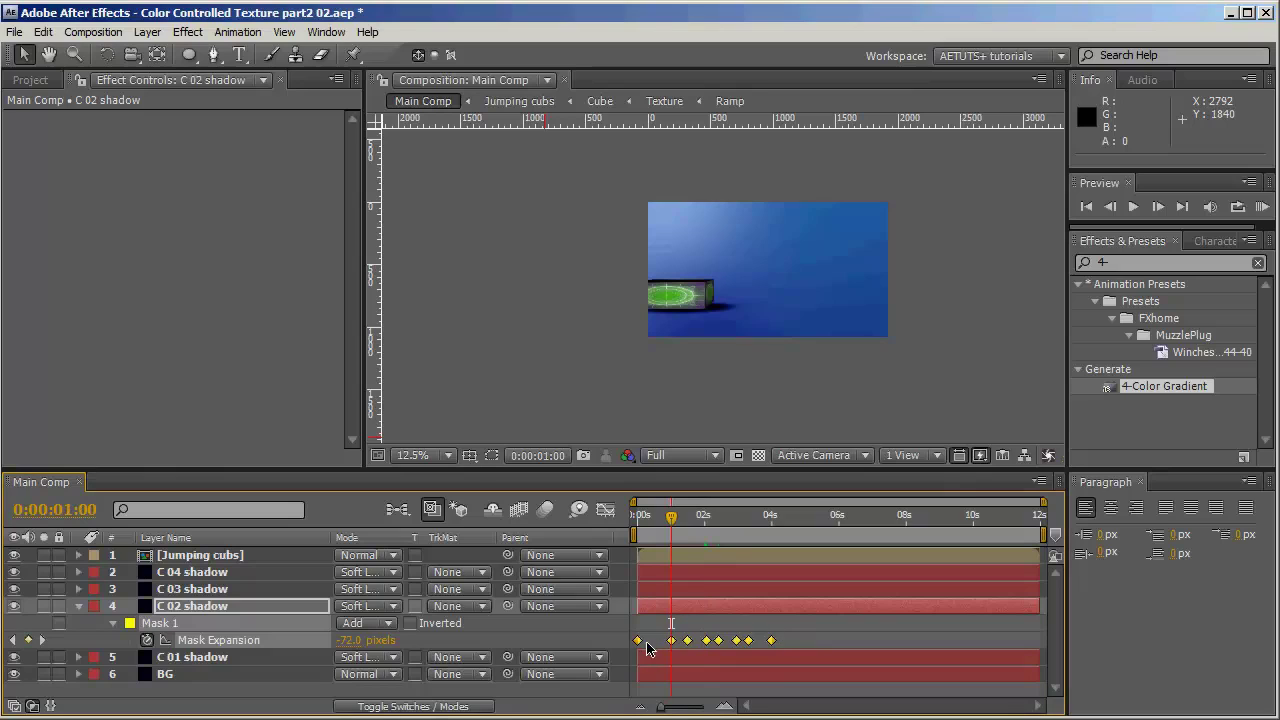
drag(647, 646, 665, 645)
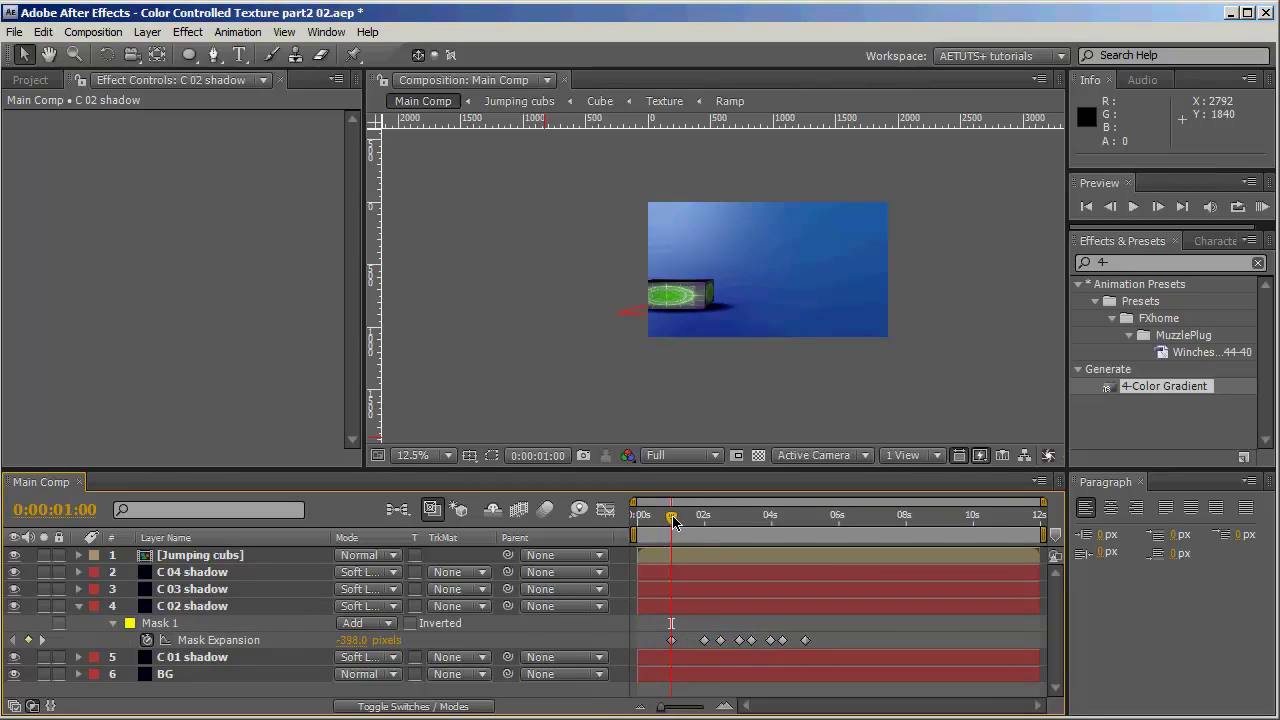
- At the last frame, 0:00:11:24, move the C 02 shadow layer horizontally beneath the second cube
drag(671, 516, 707, 527)
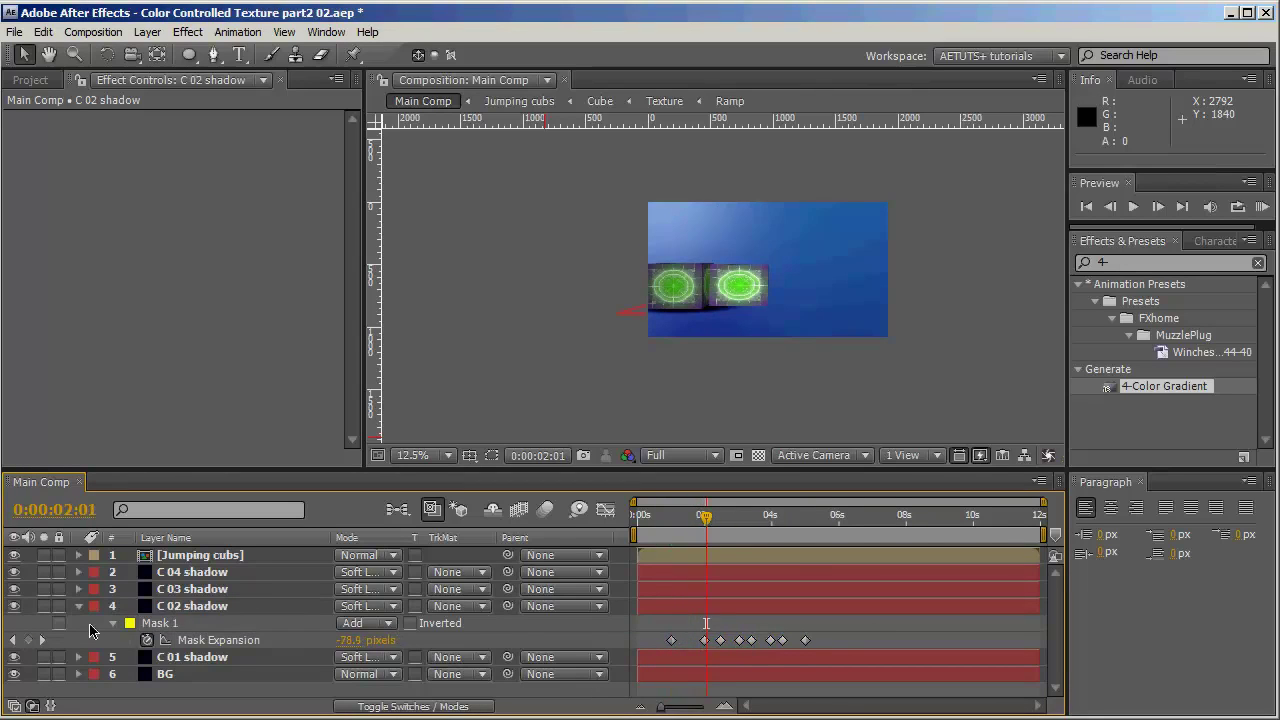
click(192, 606)
scroll(734, 380, up, 1)
click(840, 522)
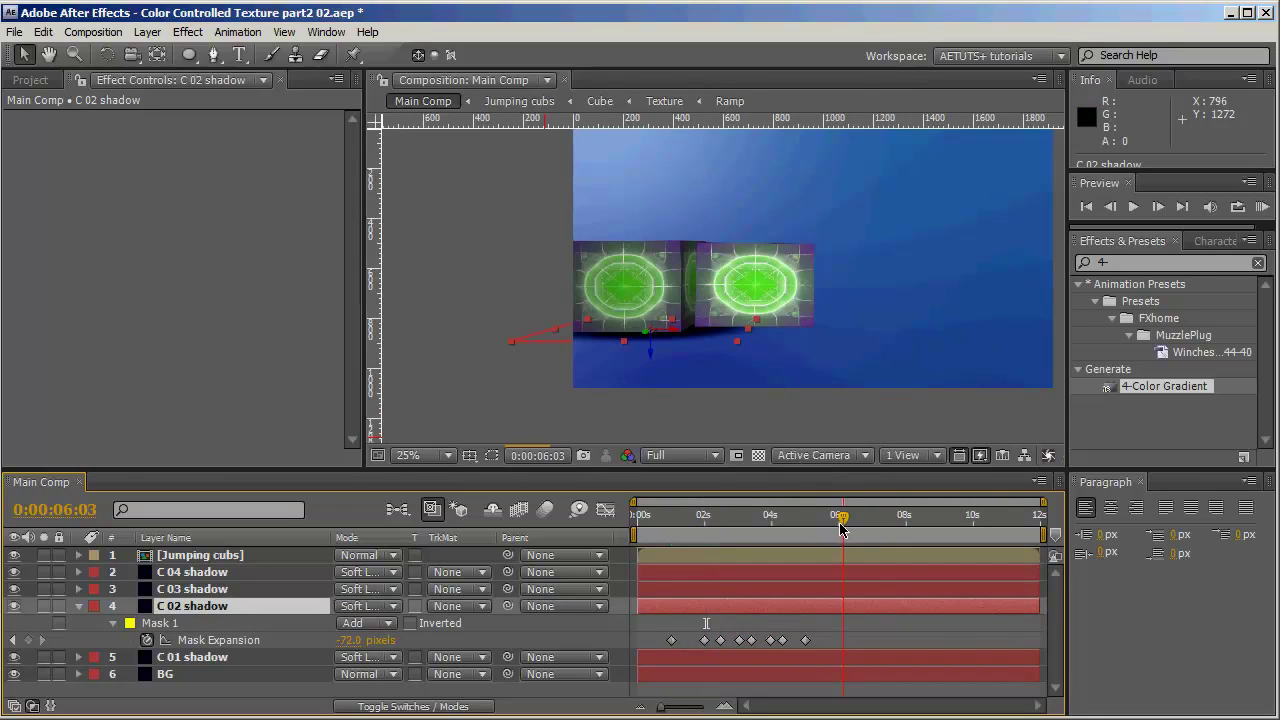
scroll(951, 363, down, 1)
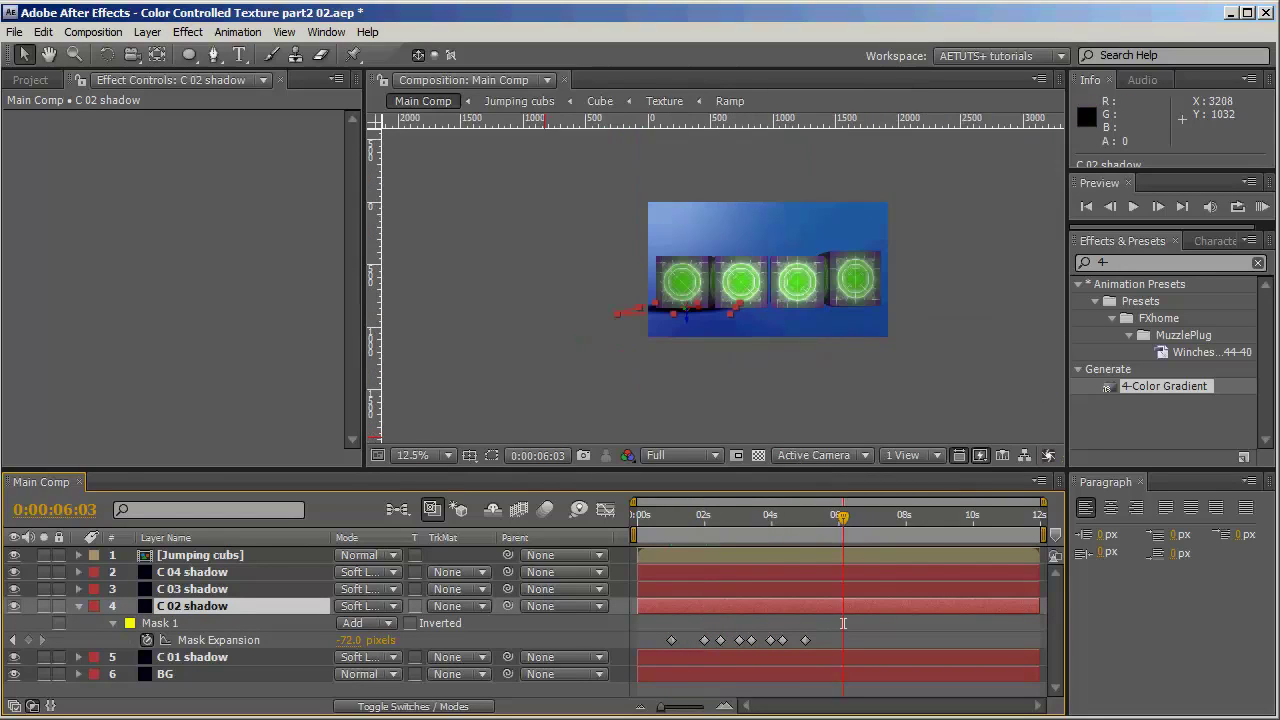
click(1184, 207)
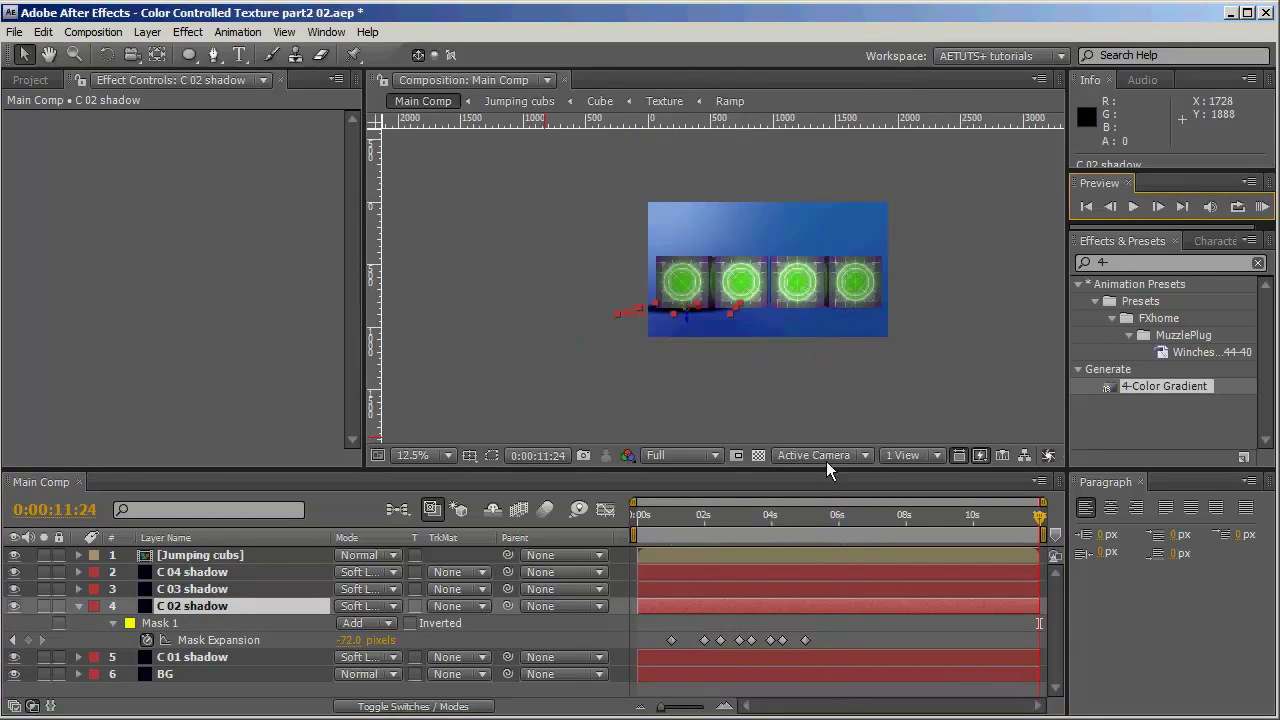
click(80, 606)
scroll(727, 277, up, 1)
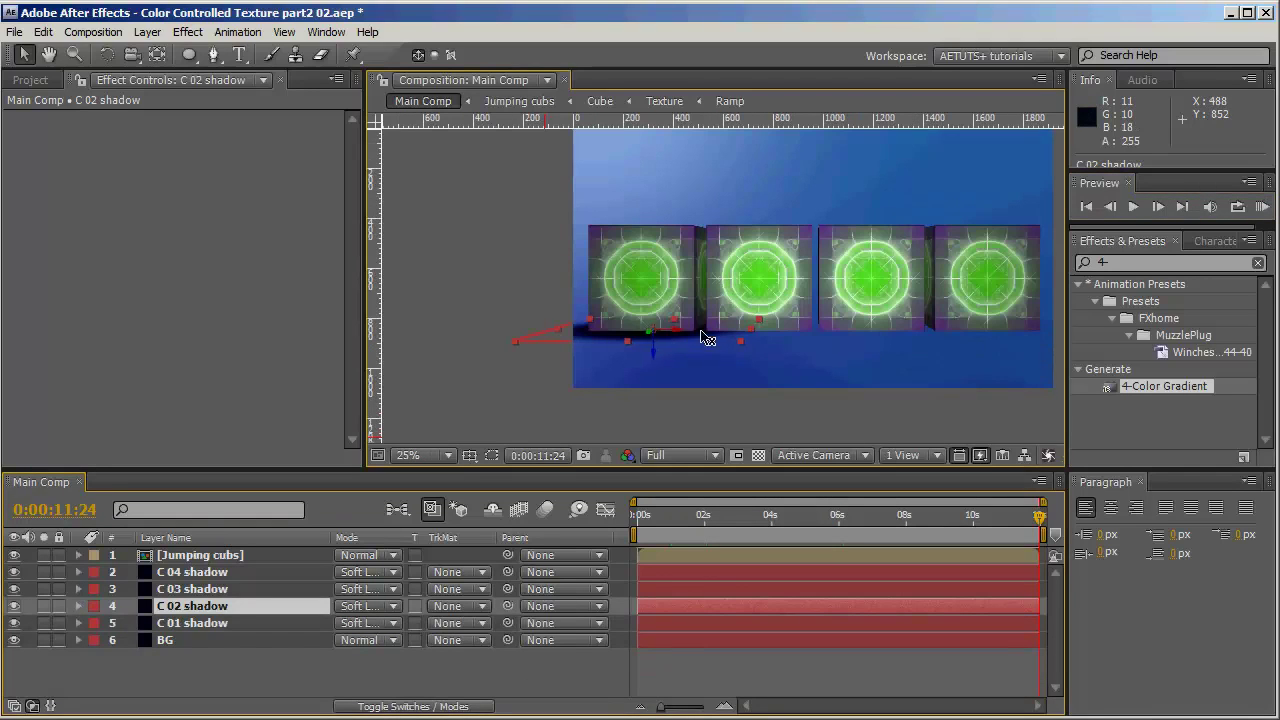
drag(705, 338, 751, 347)
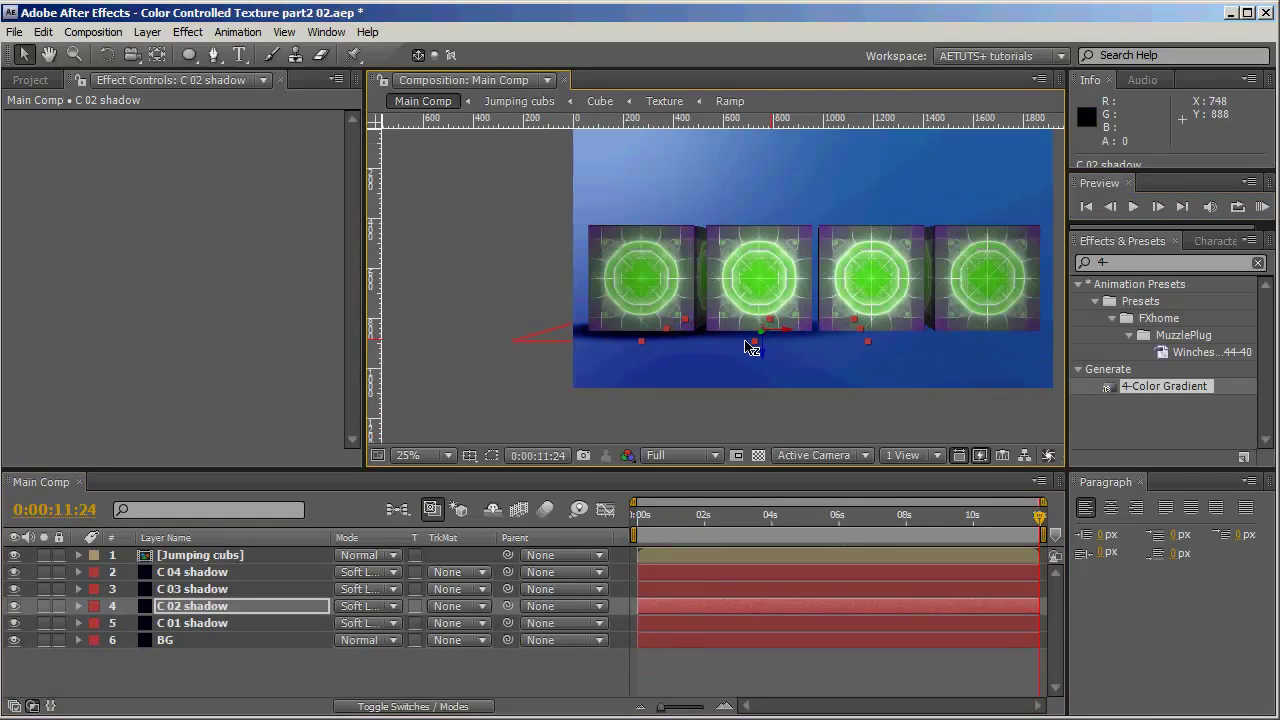
- Move the C 03 shadow layer beneath the third cube and the C 04 shadow layer beneath the fourth cube
click(190, 595)
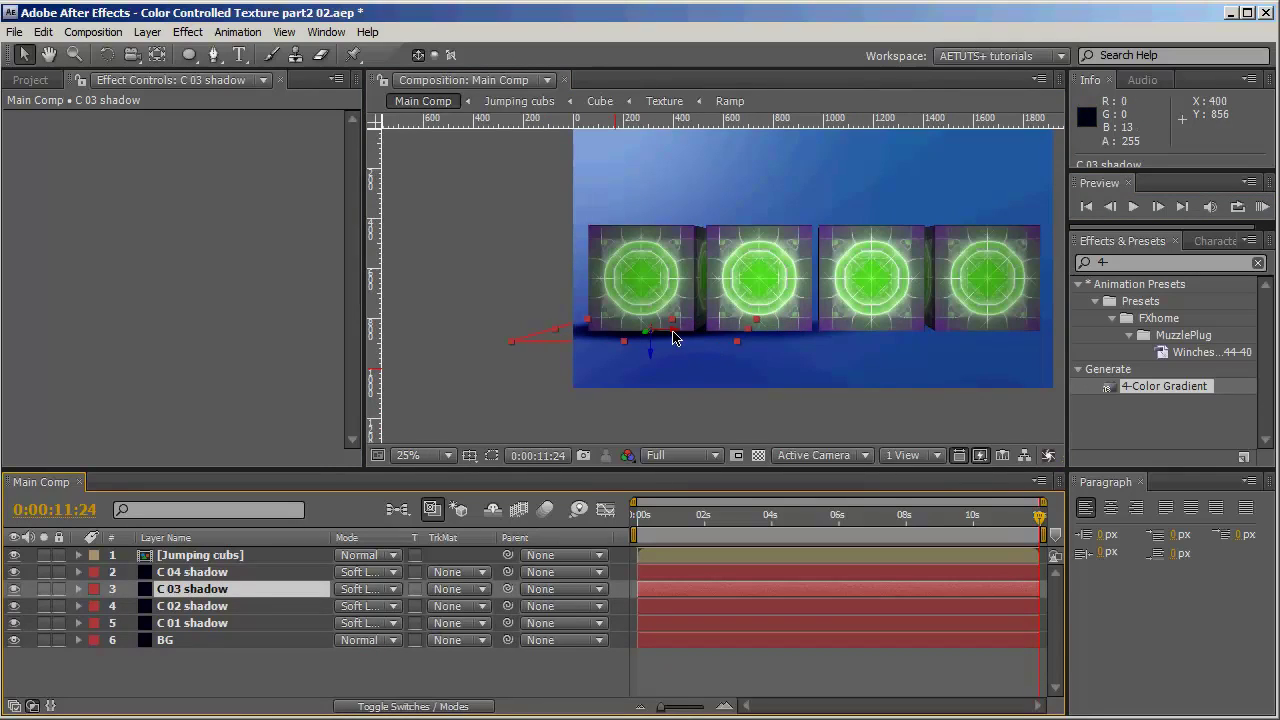
drag(727, 333, 885, 343)
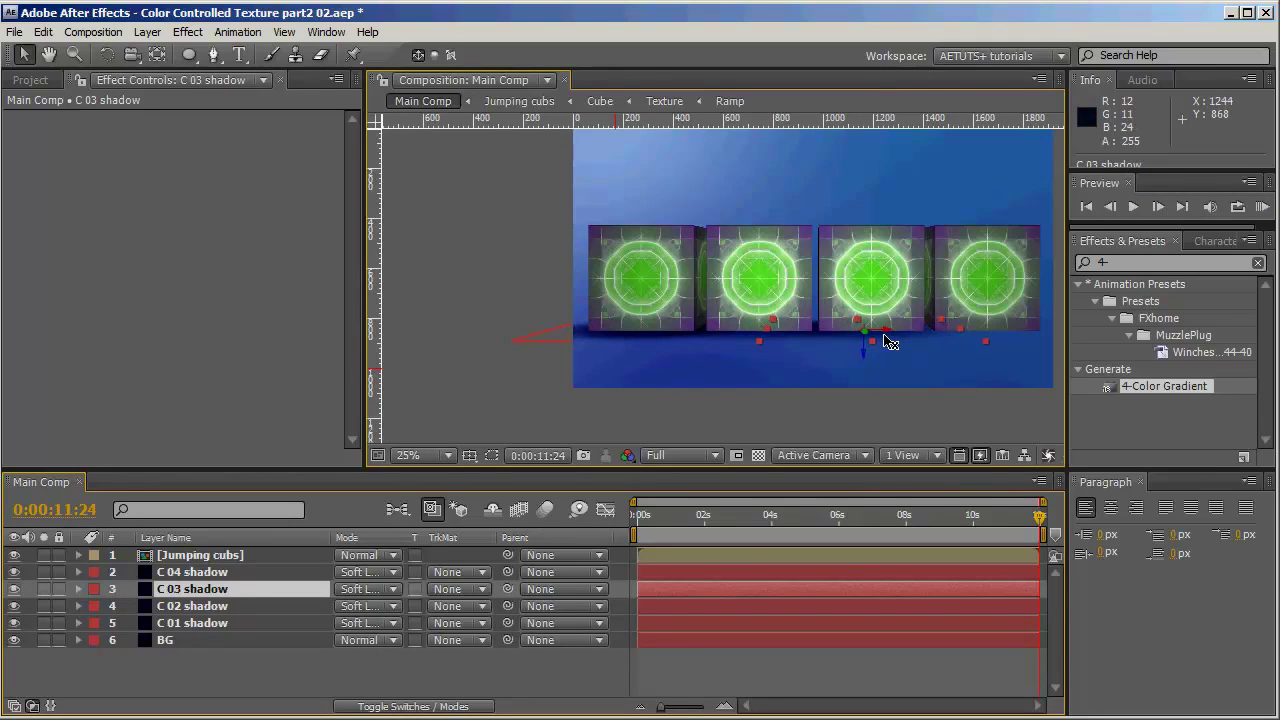
click(218, 576)
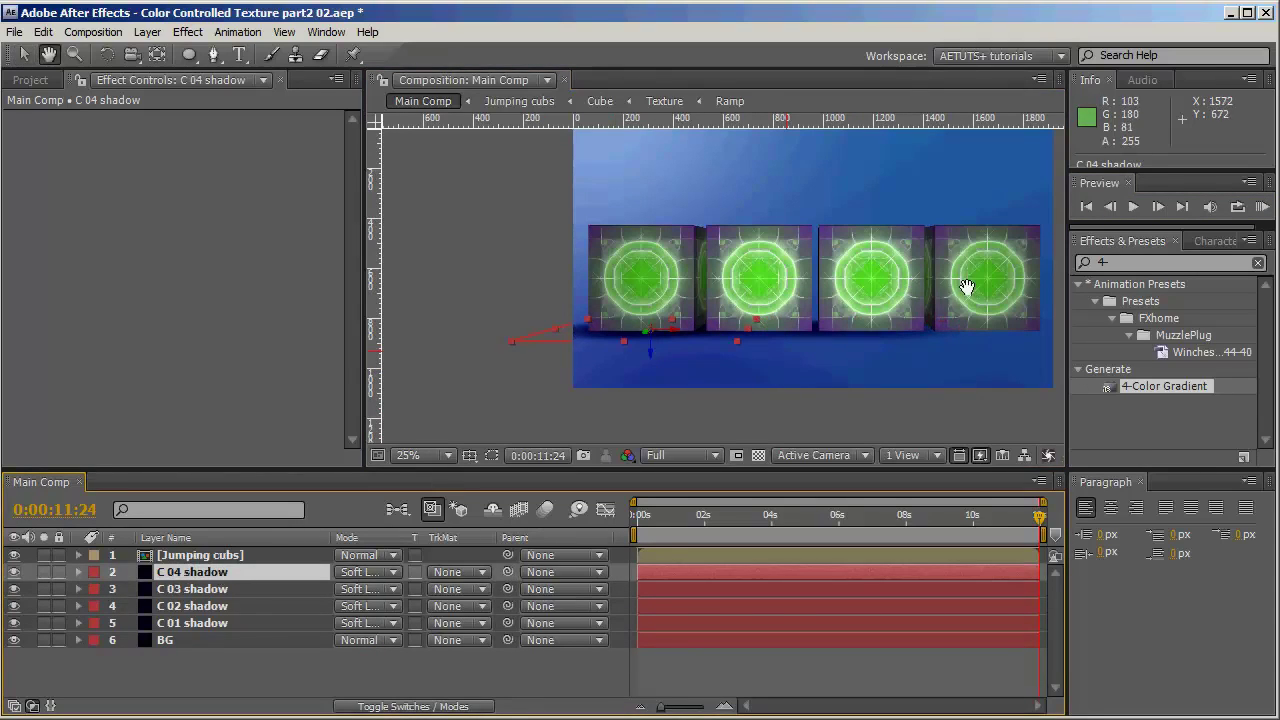
drag(966, 280, 757, 286)
drag(472, 344, 797, 350)
scroll(640, 323, down, 1)
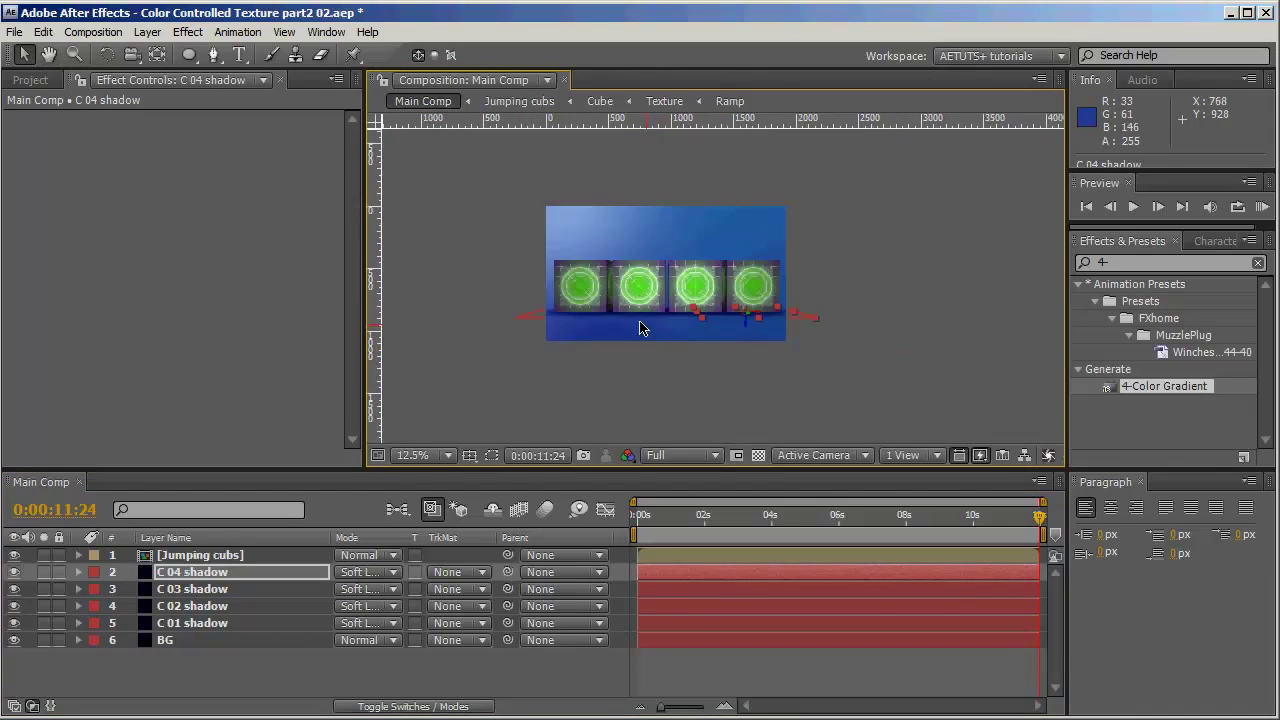
key(space)
drag(640, 323, 746, 321)
scroll(666, 320, up, 1)
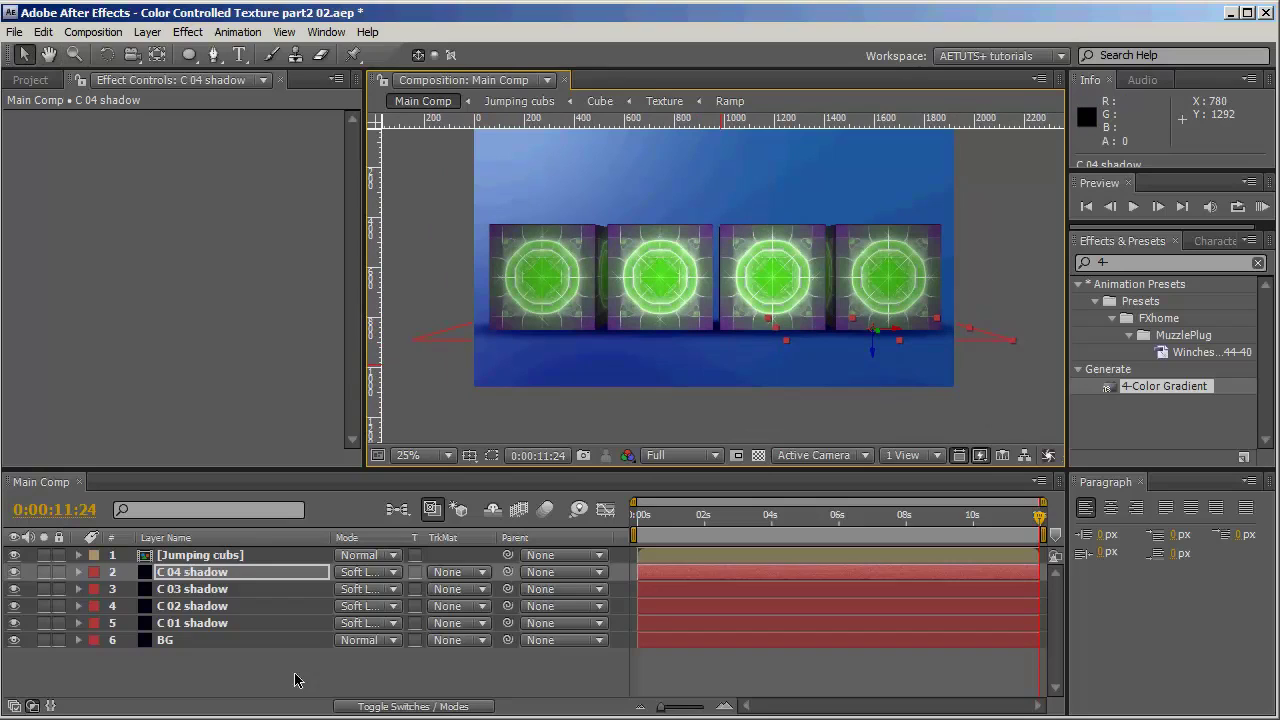
- Reveal C 02 shadow's Mask Expansion keyframes and inspect the shadow at the 0:00:05:00 and 0:00:01:00 keyframes
click(194, 610)
key(u)
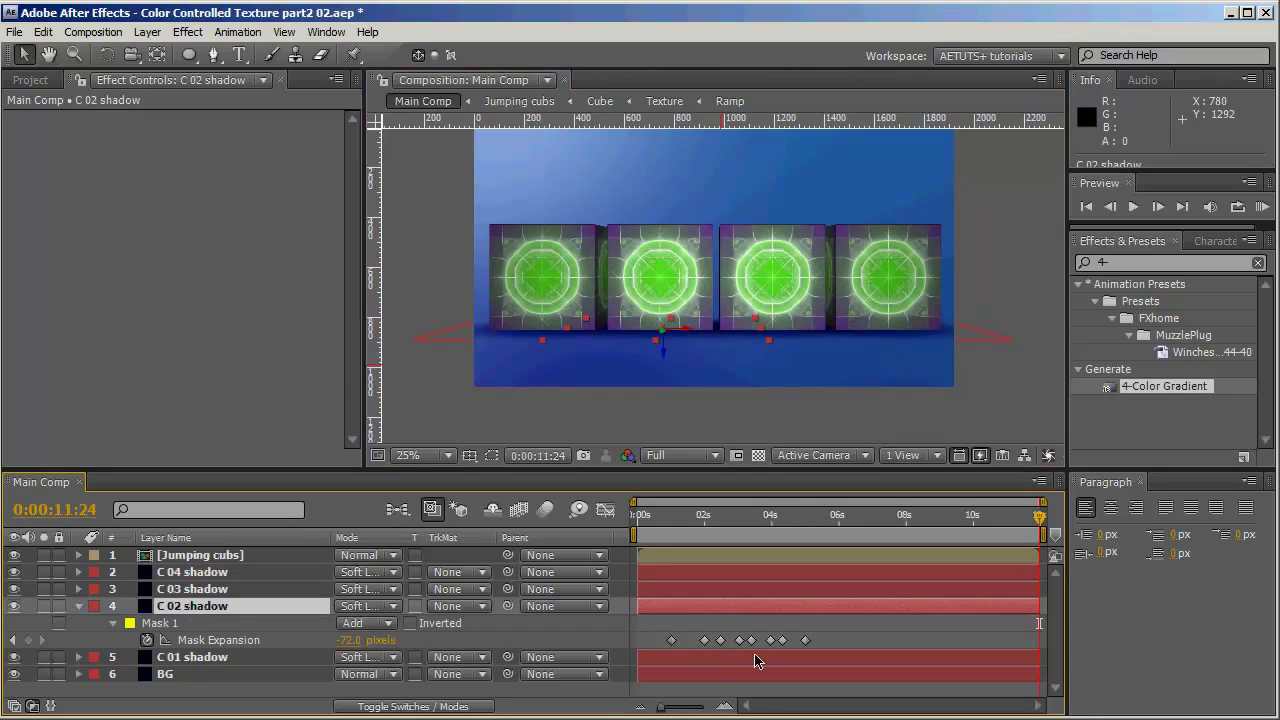
click(12, 640)
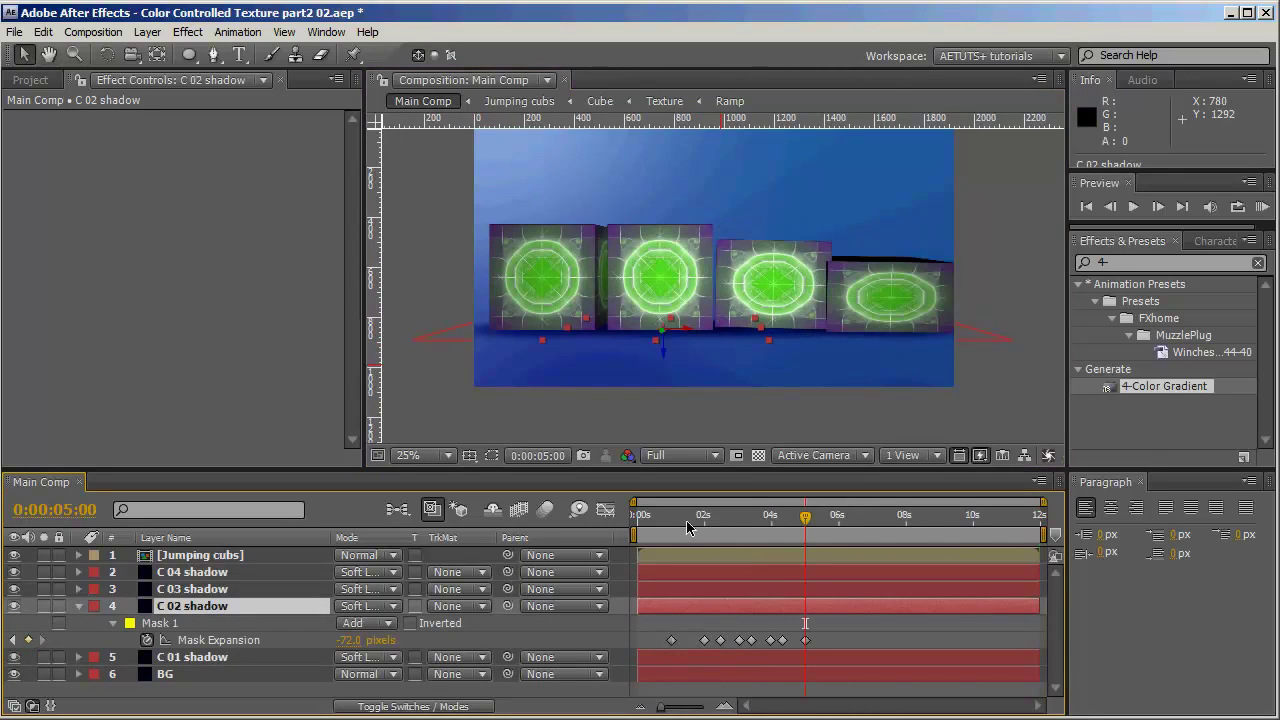
click(686, 518)
click(12, 640)
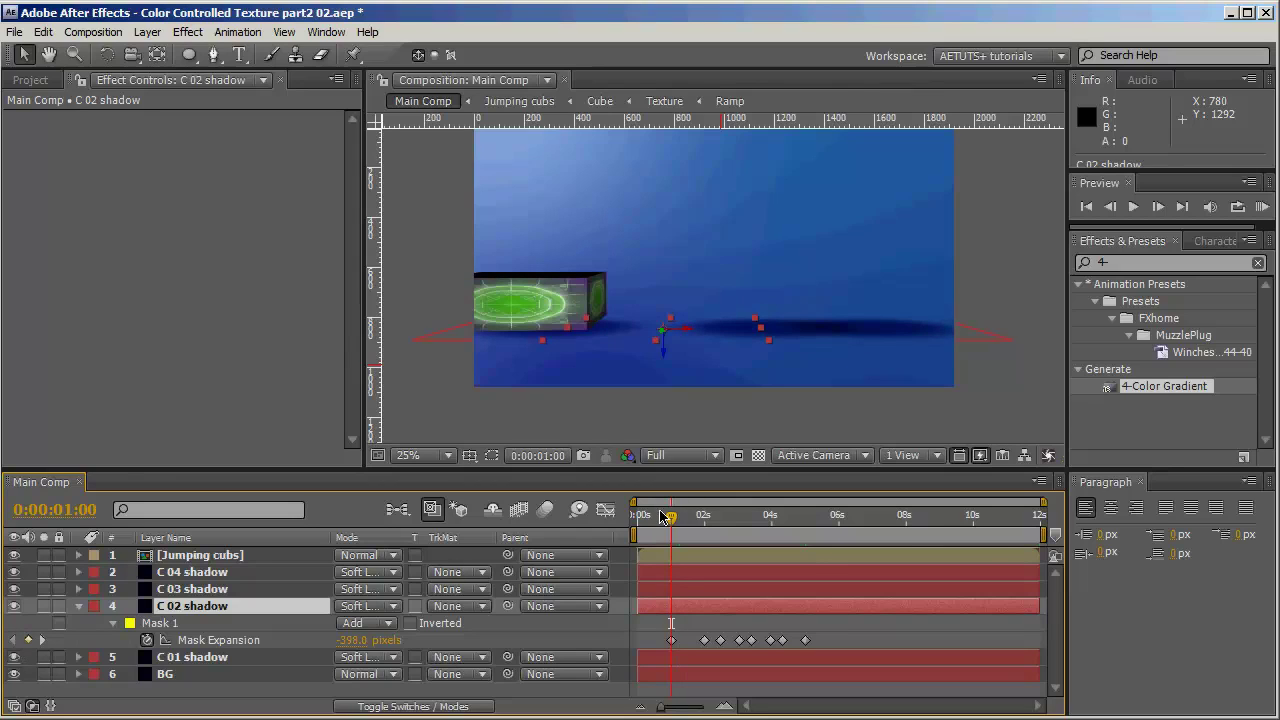
click(570, 697)
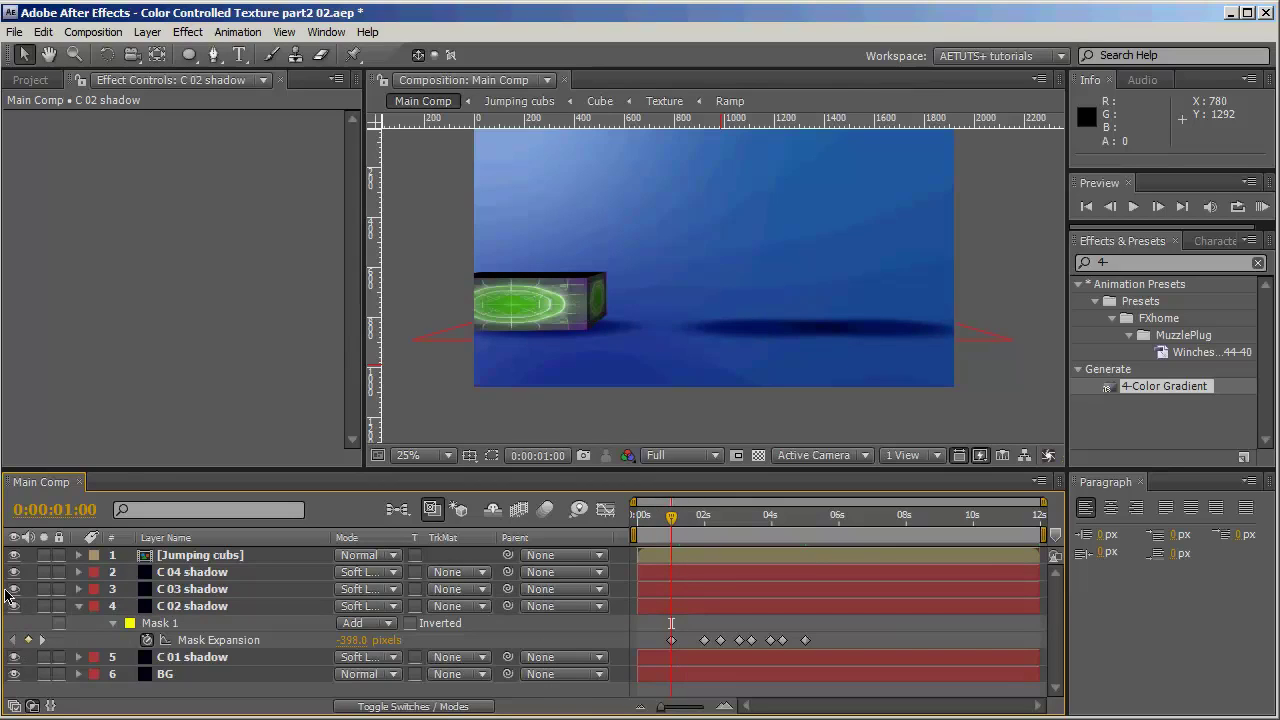
- Review the second cube's shadow animation up to about 0:00:05:00 with C 03 and C 04 shadow temporarily hidden
drag(12, 590, 12, 572)
drag(641, 527, 811, 561)
click(14, 589)
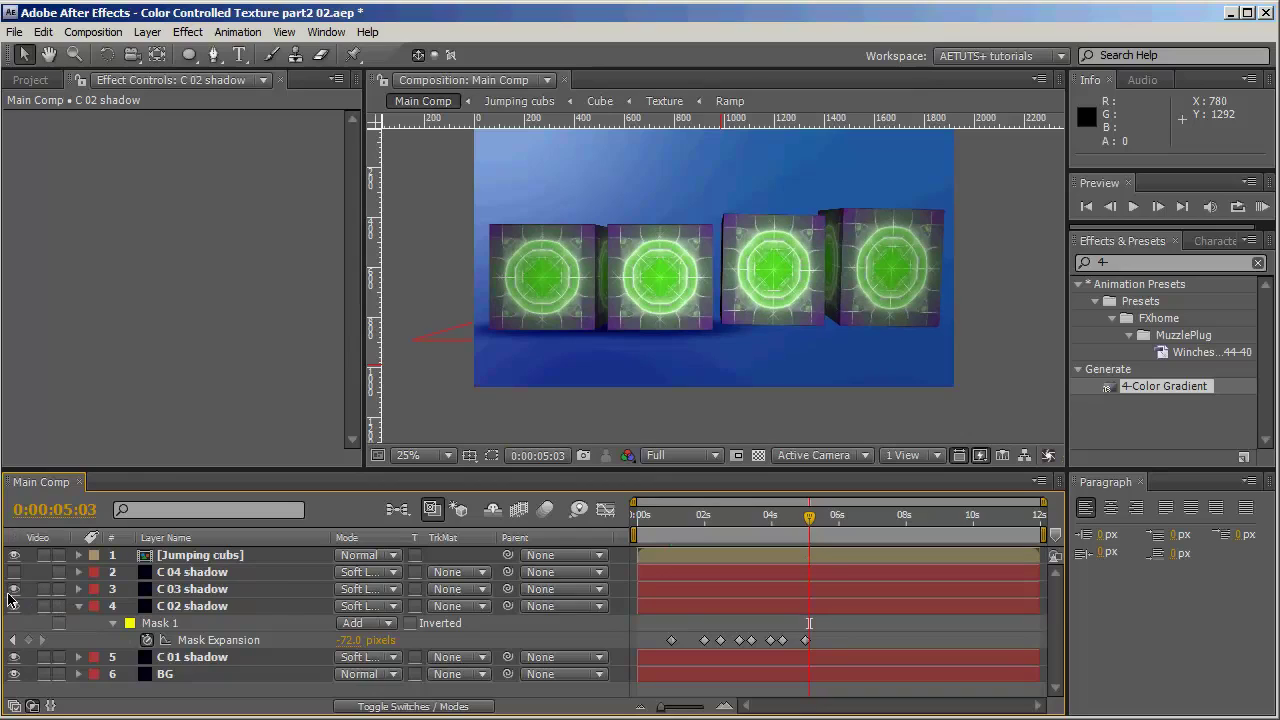
click(14, 572)
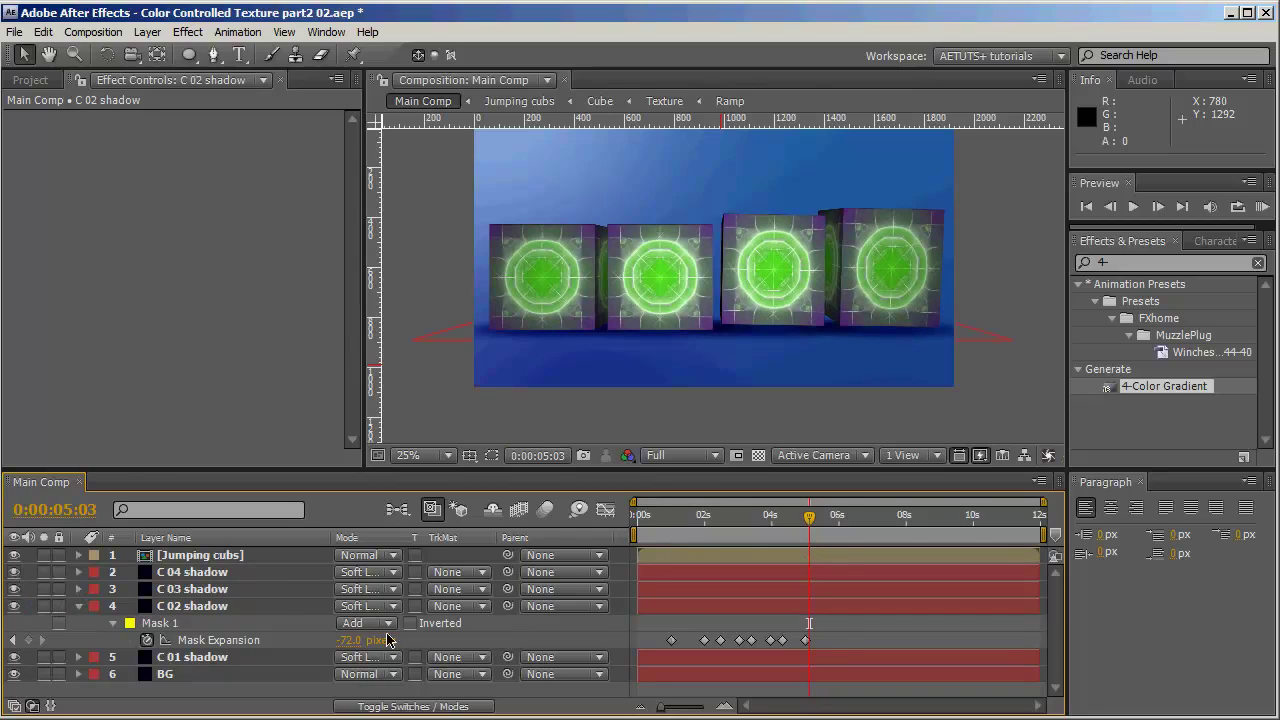
click(13, 641)
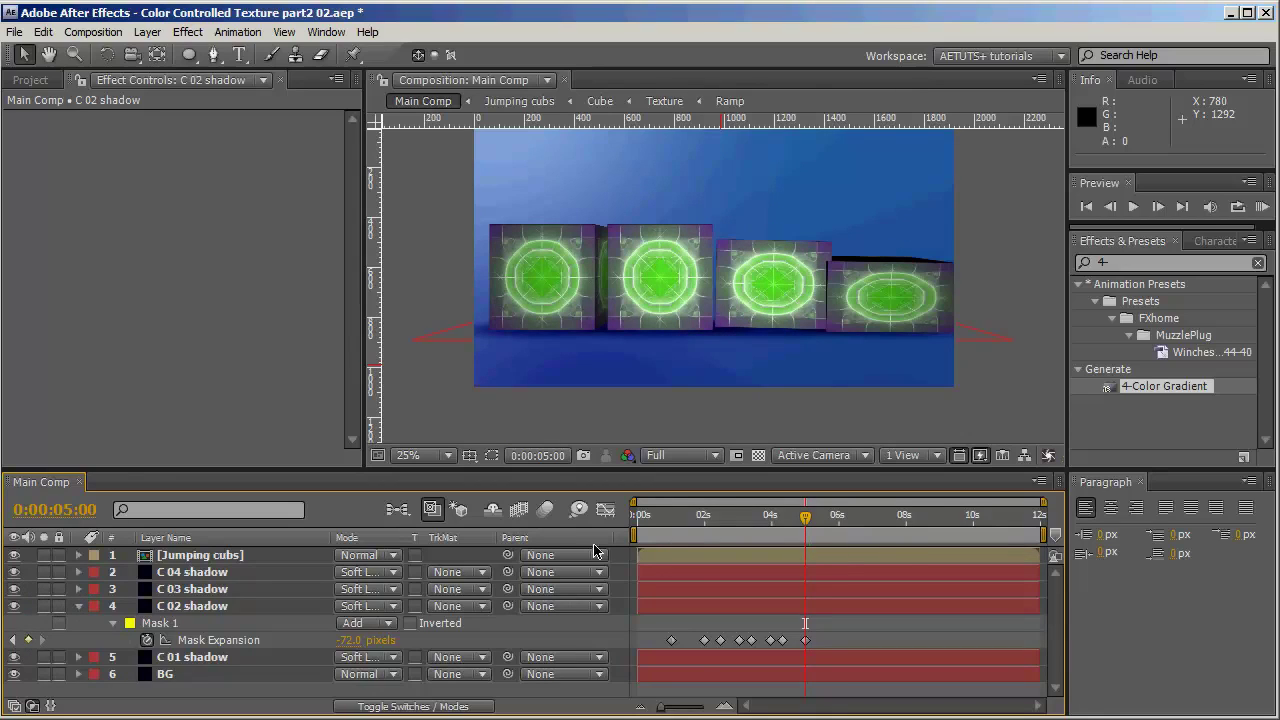
- Shift all of C 03 shadow's Mask Expansion keyframes so the first one sits at 0:00:02:00
click(703, 515)
click(190, 591)
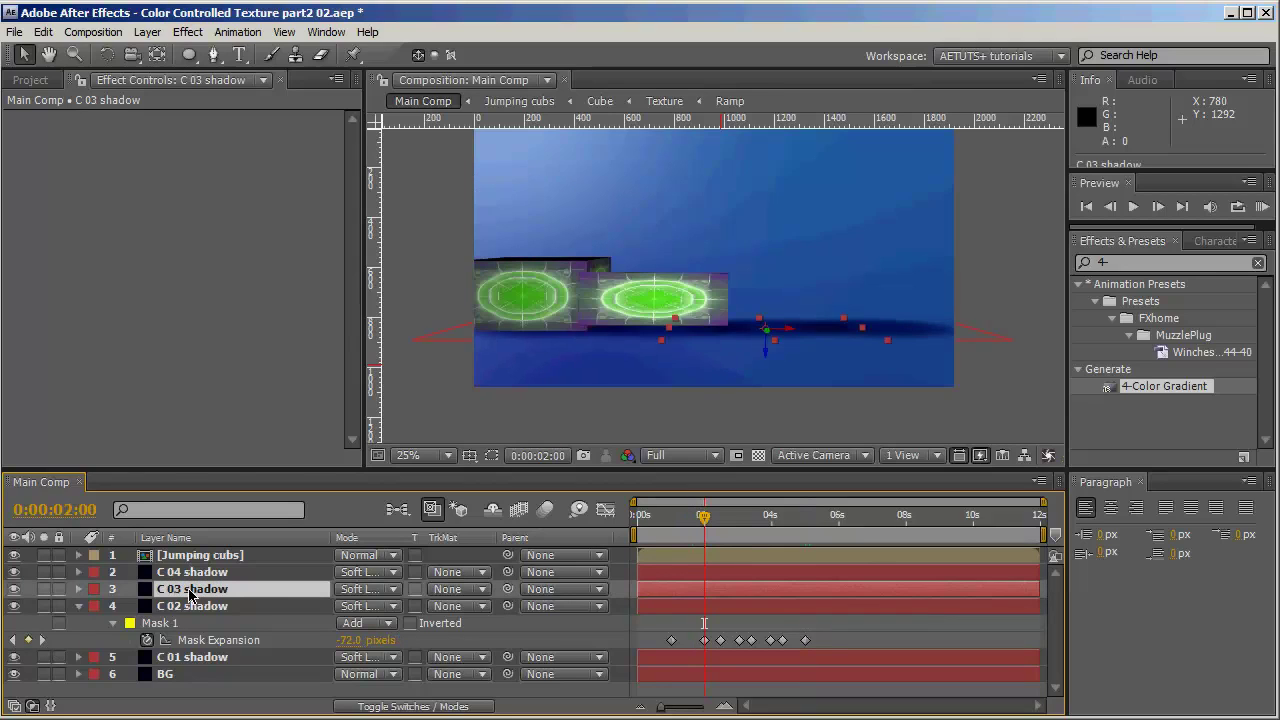
key(u)
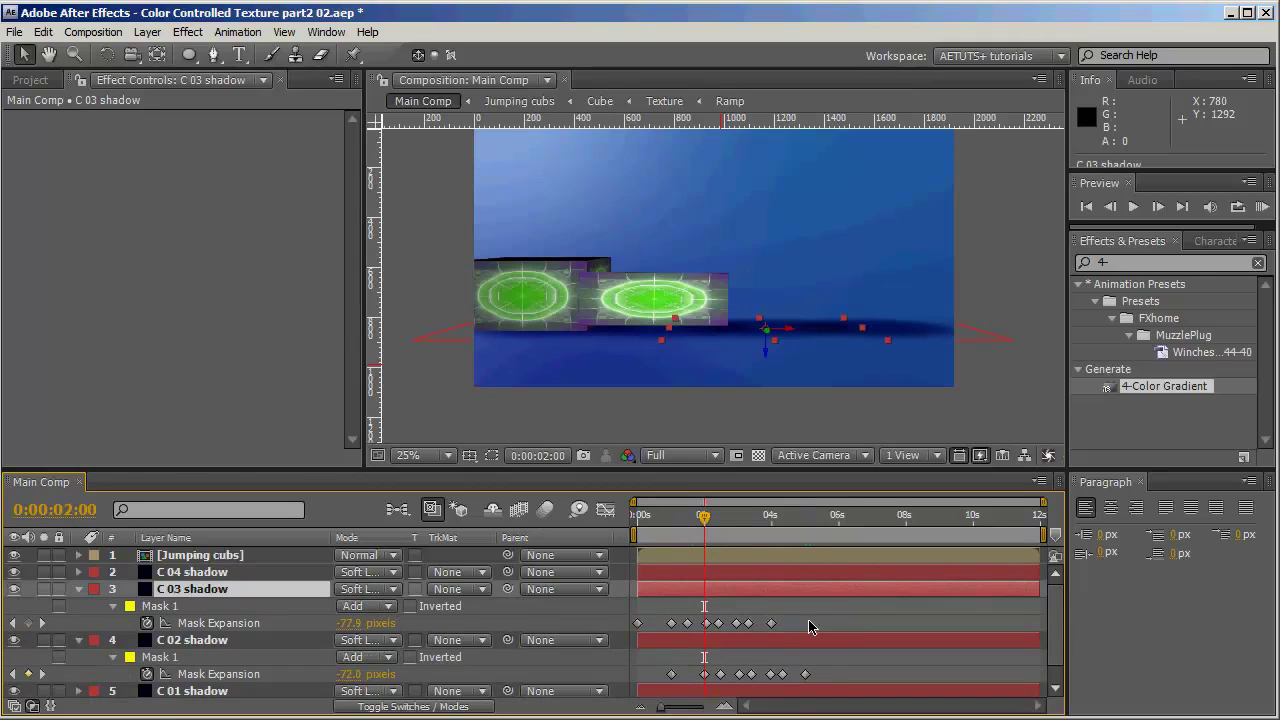
drag(810, 627, 703, 624)
- Shift all of C 04 shadow's Mask Expansion keyframes so the first one sits at 0:00:03:00
click(108, 574)
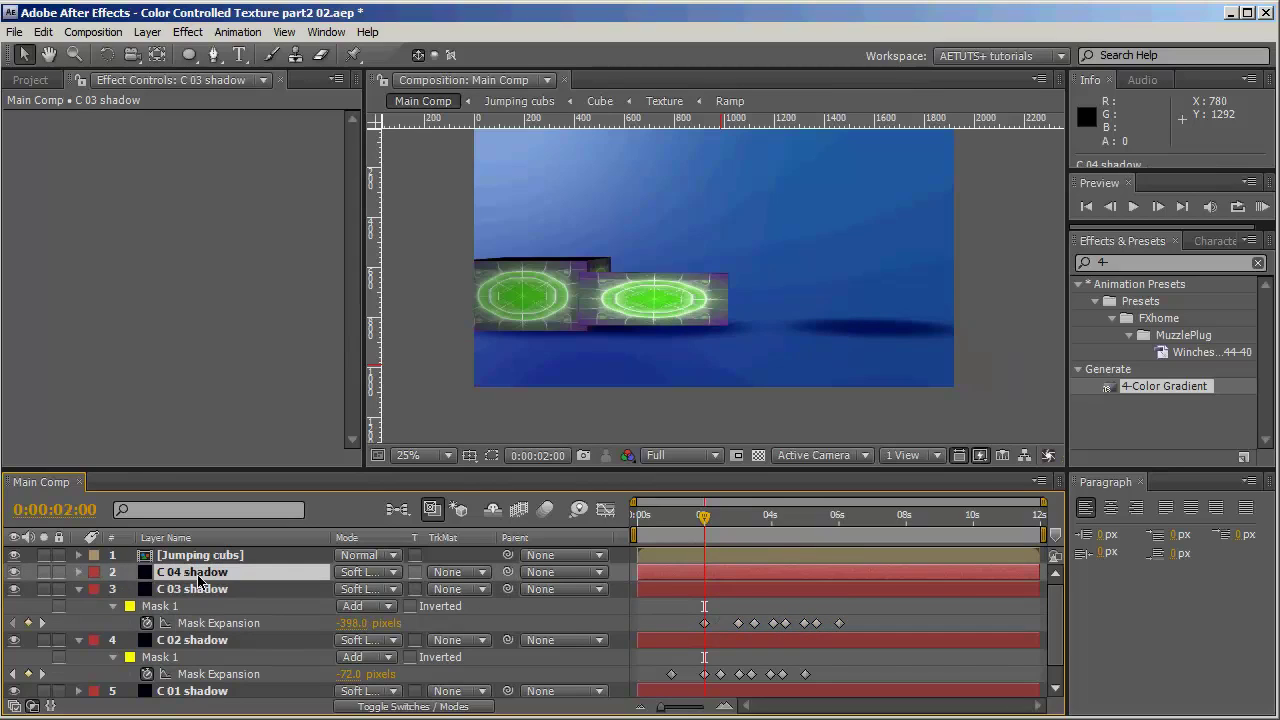
key(u)
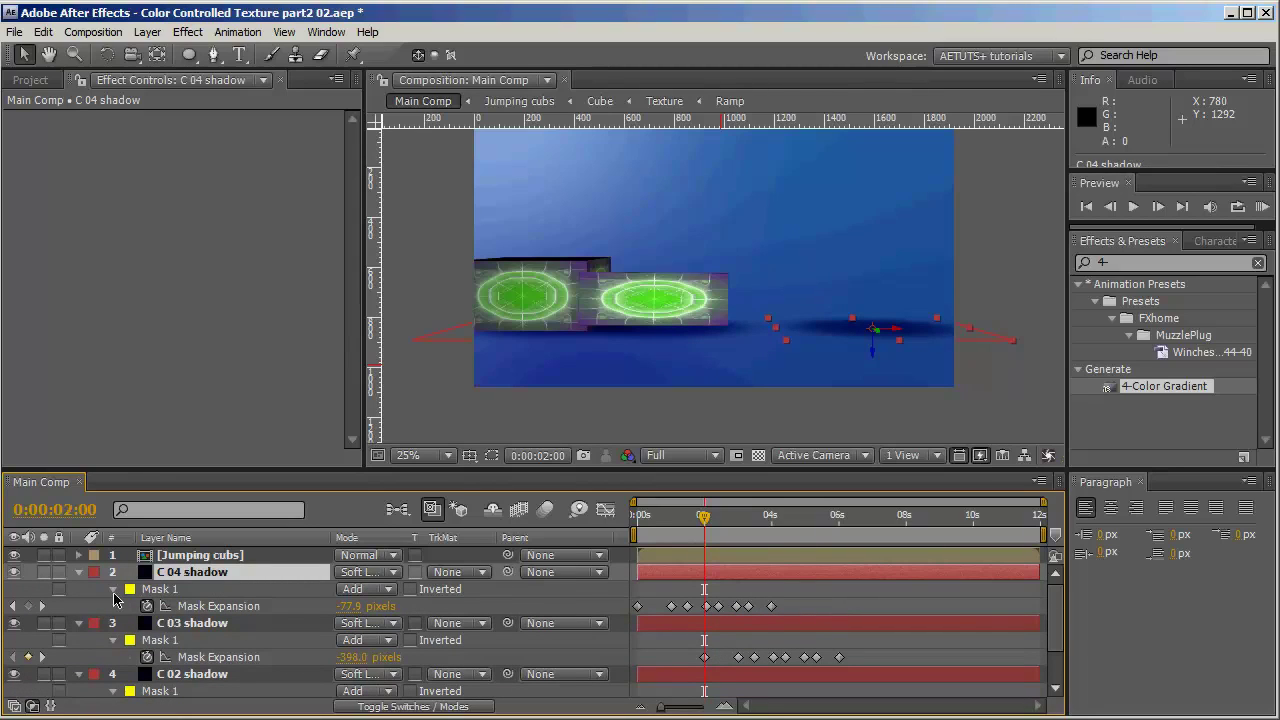
click(42, 657)
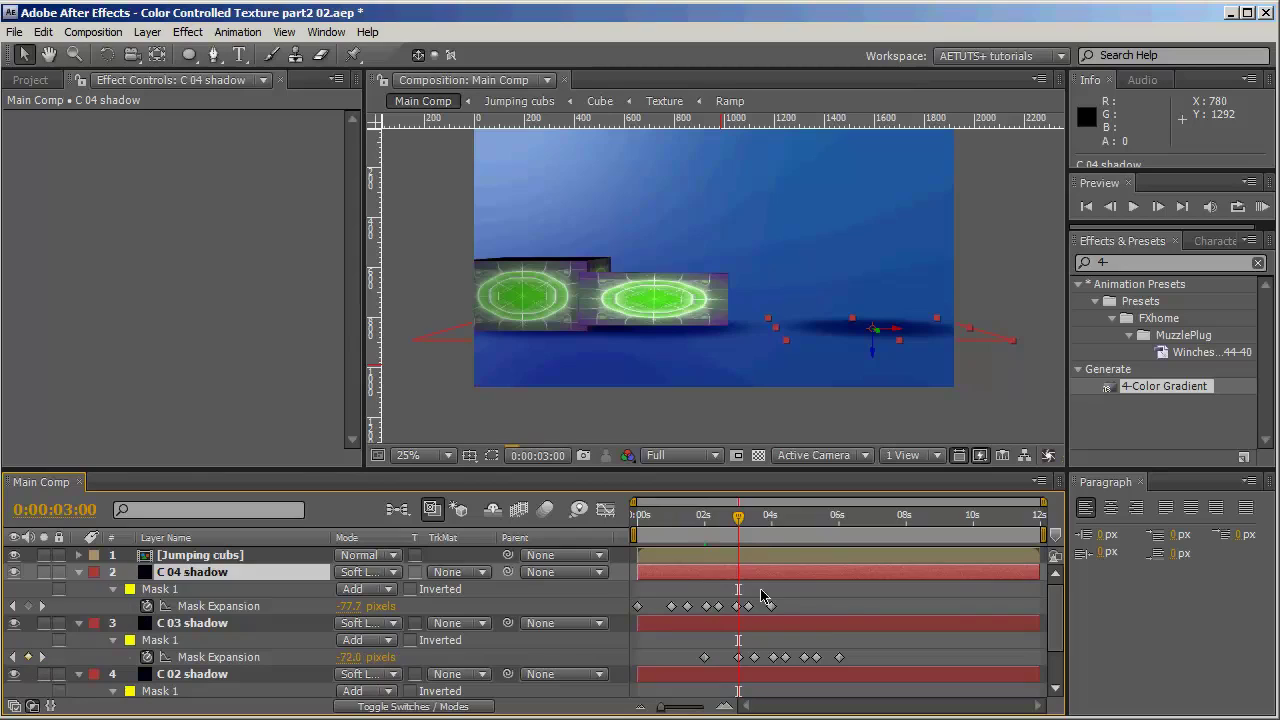
drag(778, 596, 745, 610)
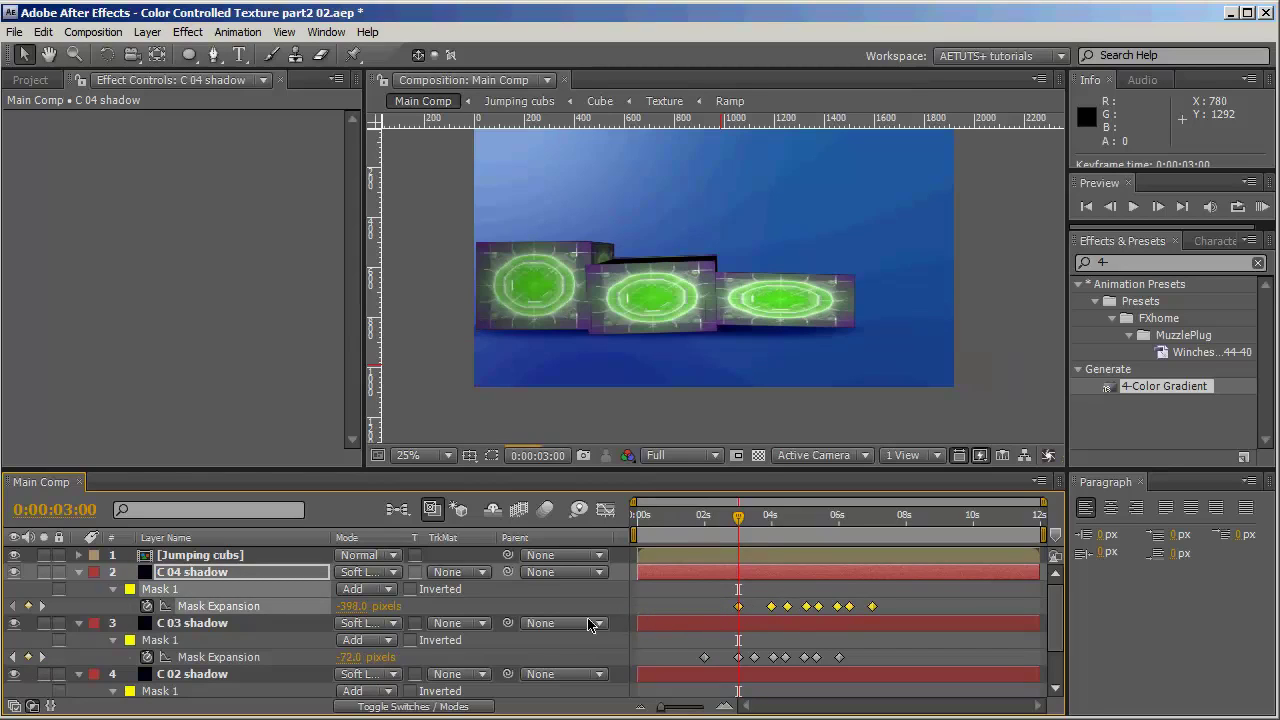
click(636, 612)
- Review the cube shadows up to 0:00:07:10 and collapse the C 04, C 03 and C 02 shadow layers
drag(716, 529, 887, 557)
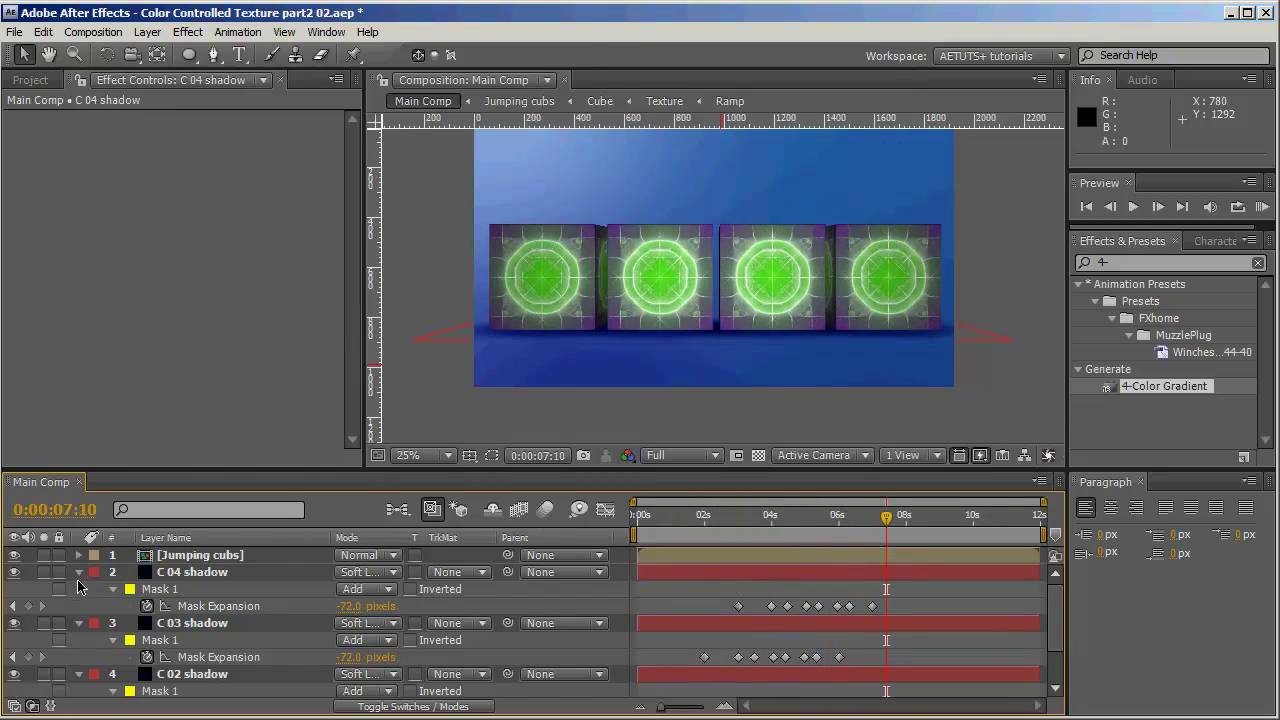
click(79, 572)
click(79, 589)
click(79, 606)
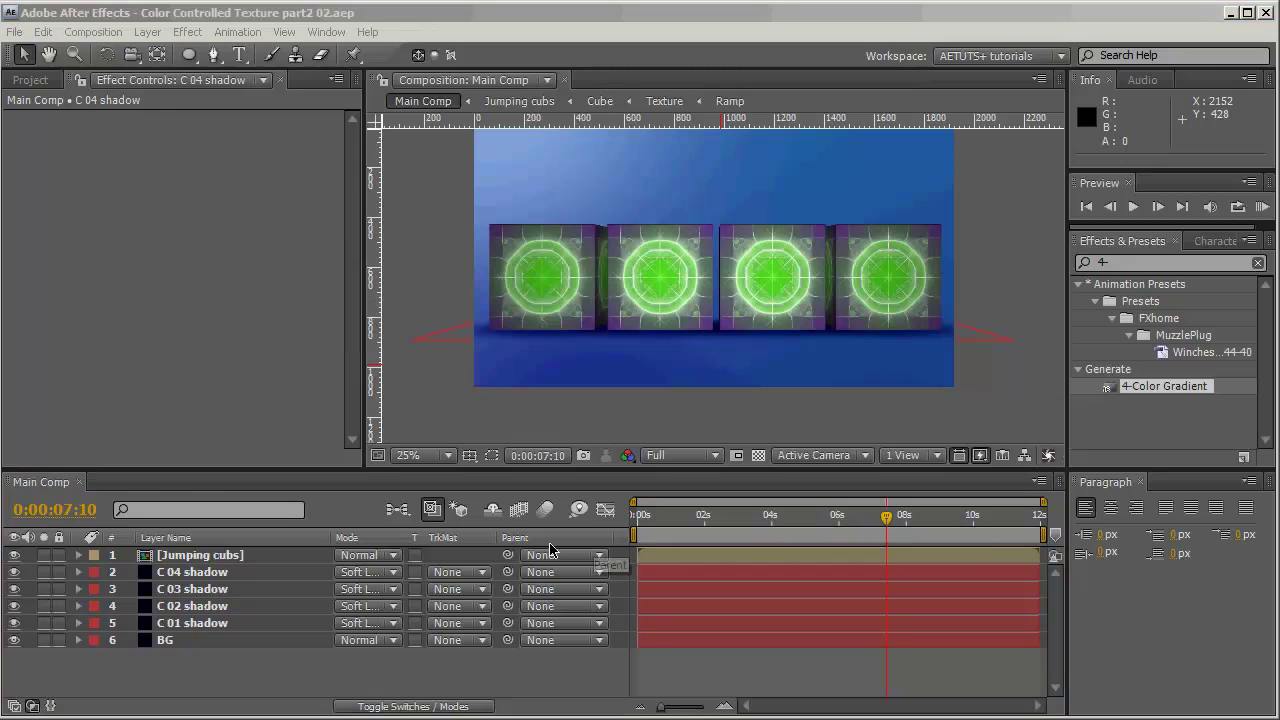
- Duplicate the Jumping cubs layer, place the copy directly above BG and rename it Jumping cubs Re
click(219, 561)
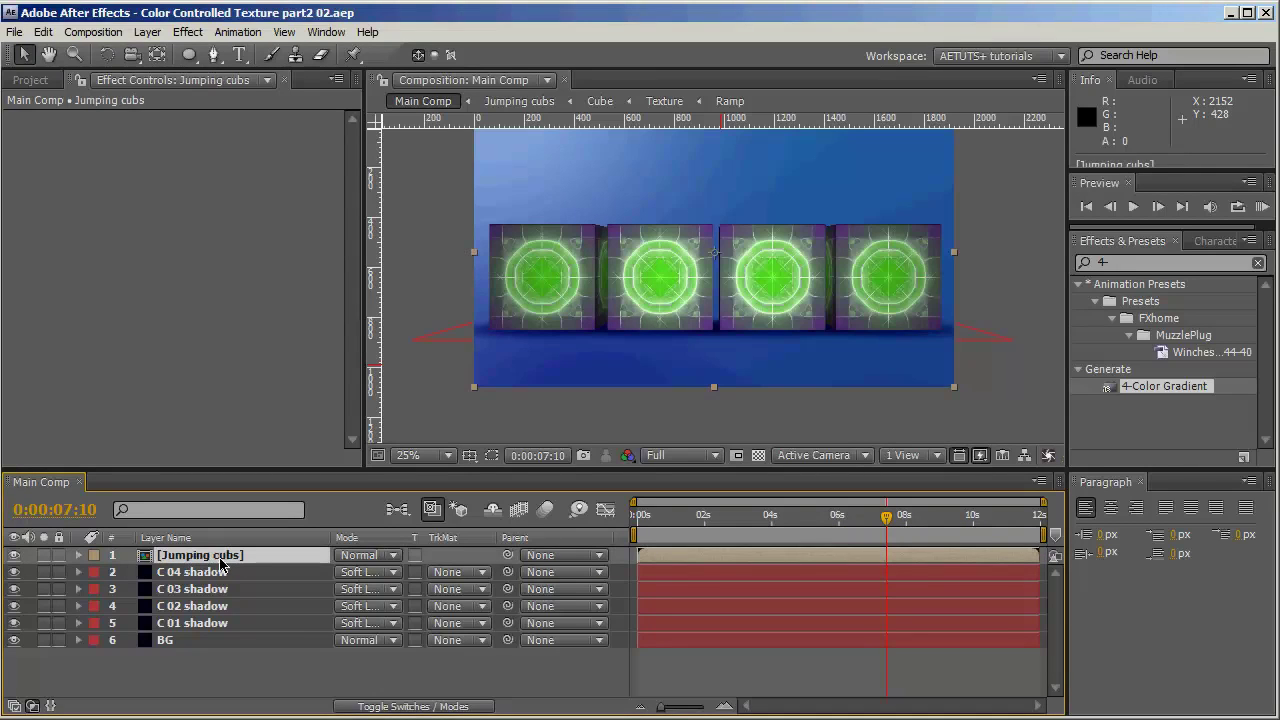
key(ctrl+d)
drag(202, 578, 211, 652)
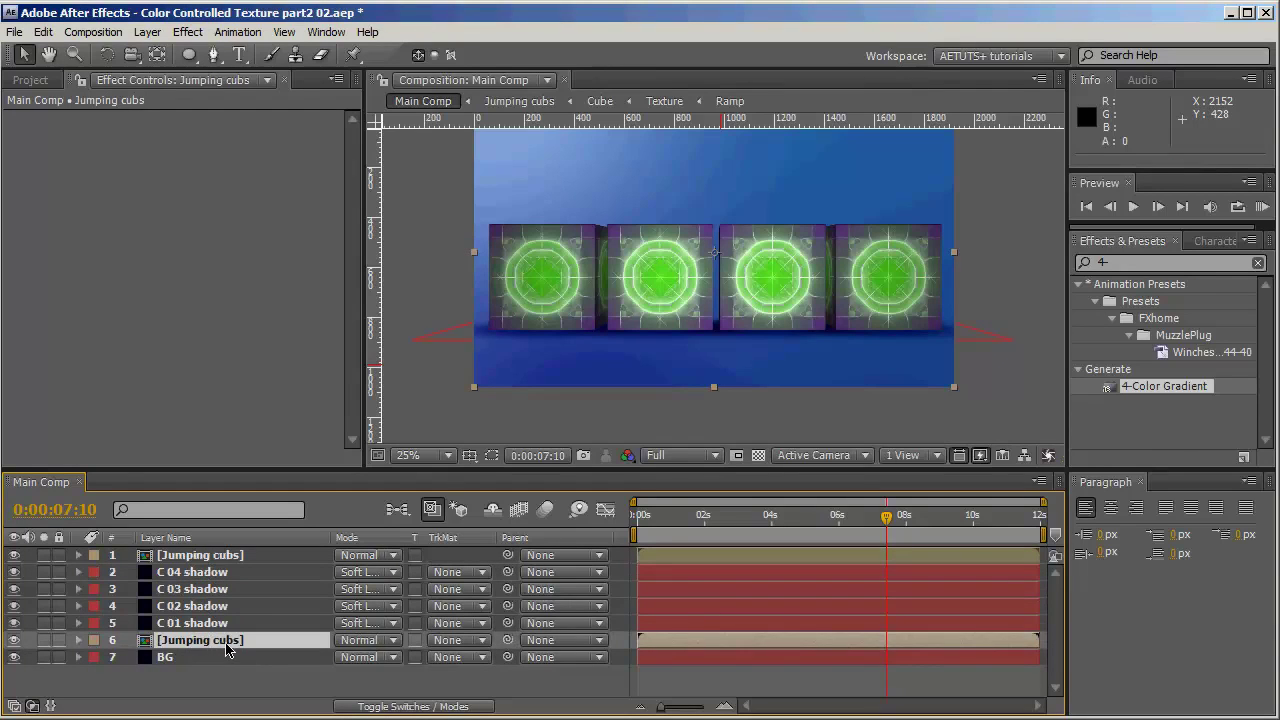
key(Return)
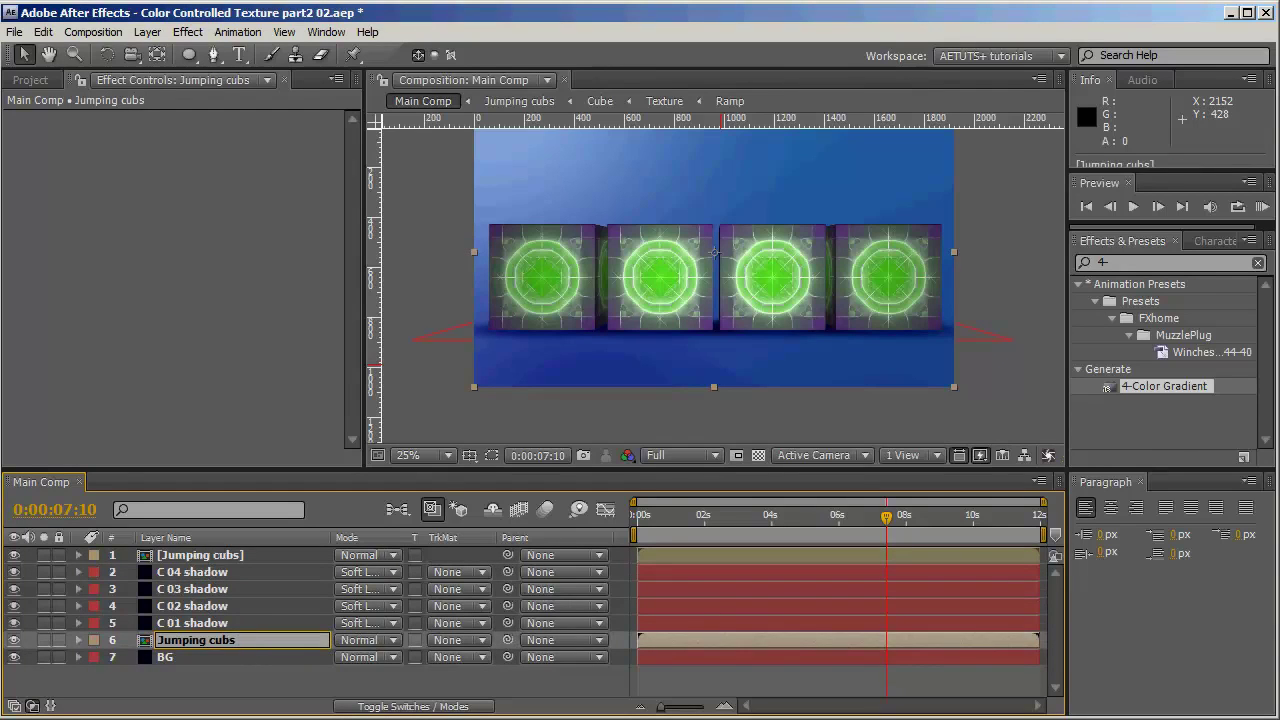
click(330, 684)
- Flip the Jumping cubs Re layer vertically by setting its Scale to 100, -100%
click(240, 645)
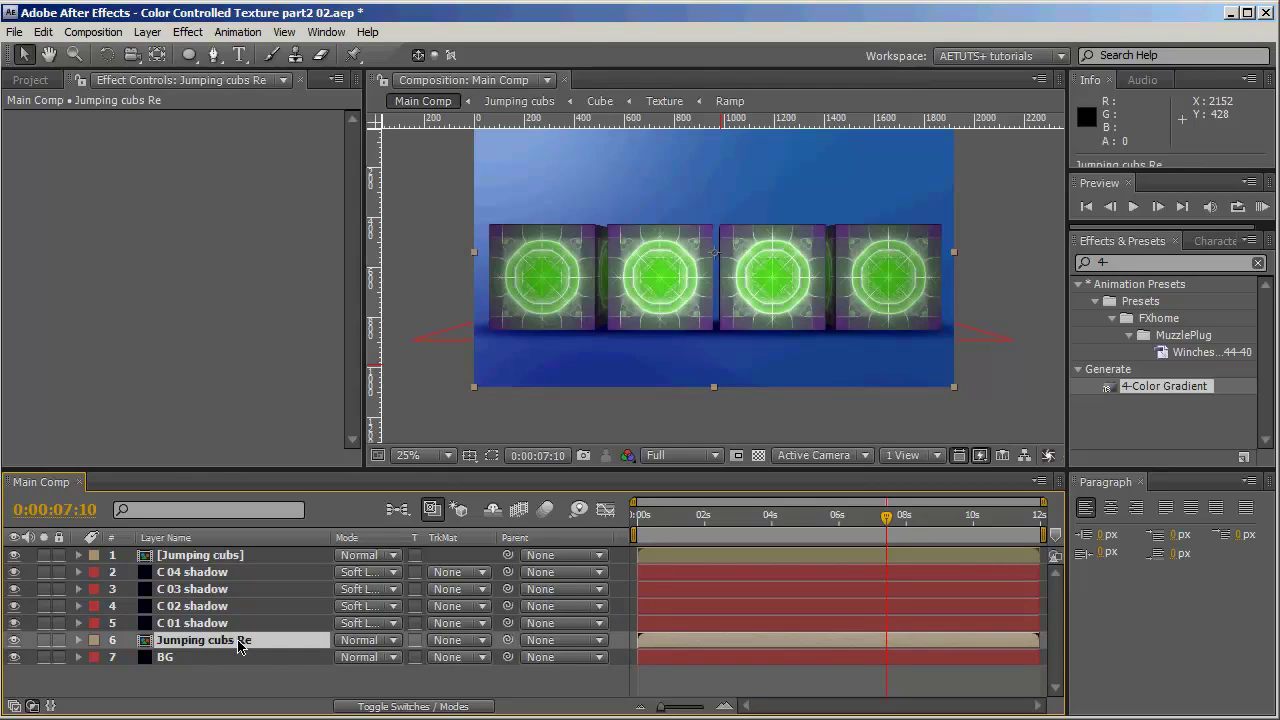
key(s)
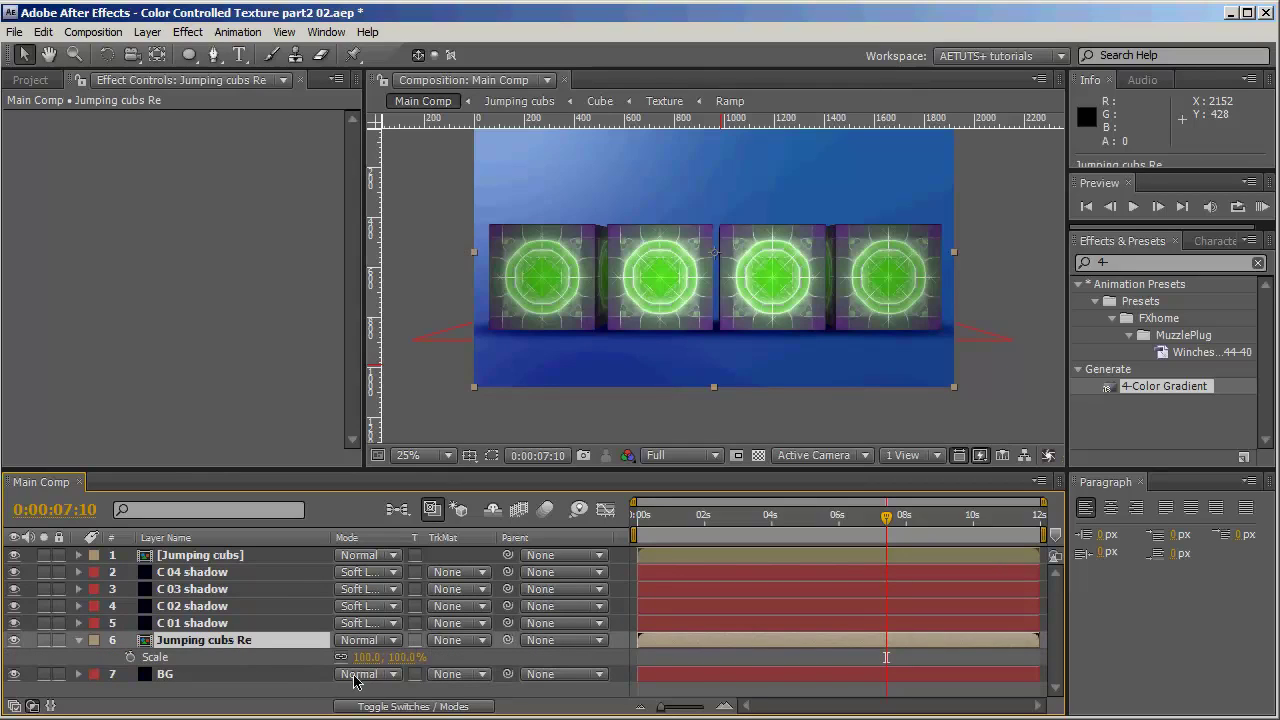
click(410, 658)
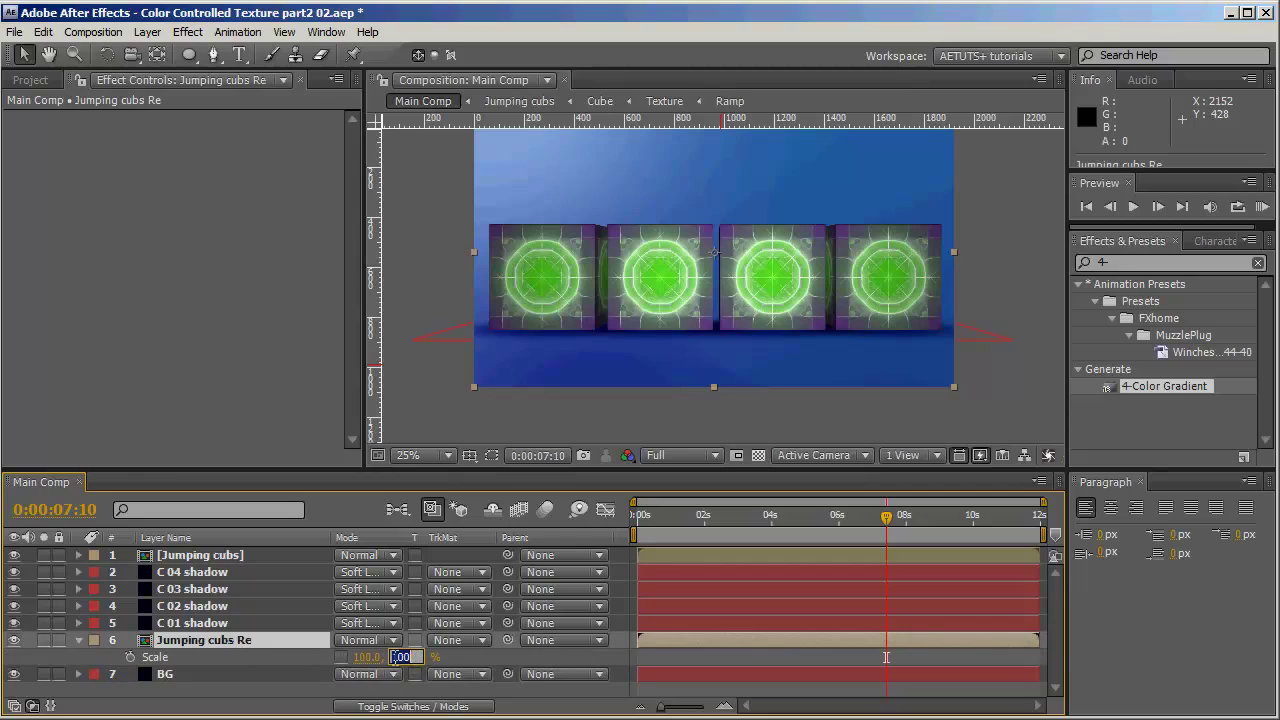
key(Return)
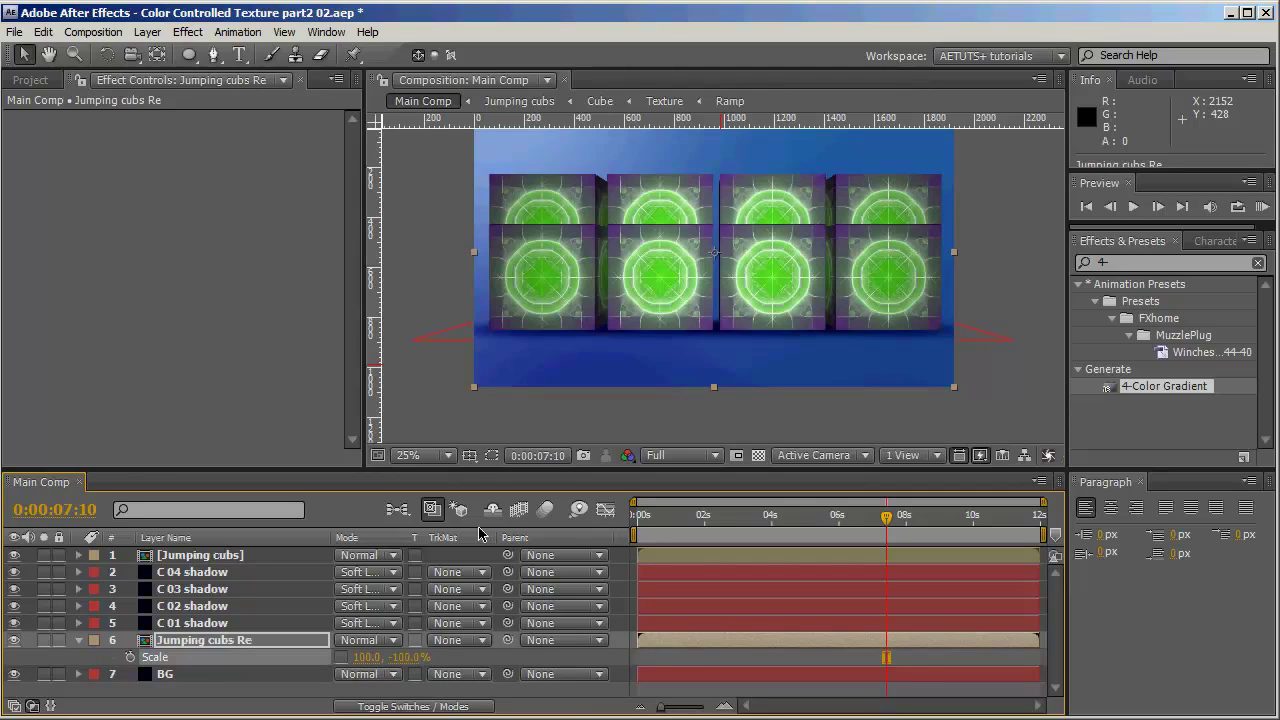
- Move the flipped Jumping cubs Re layer down until its cubes meet the bottom edges of the original cubes
click(240, 646)
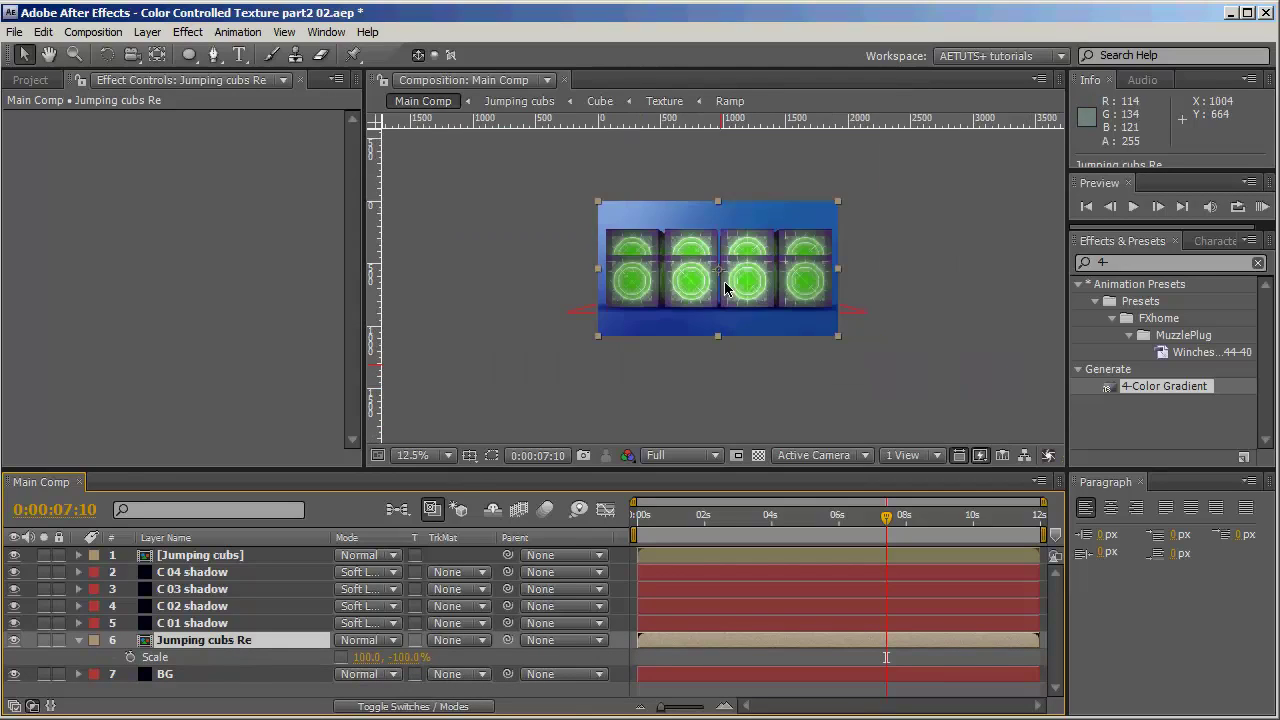
scroll(727, 281, down, 1)
drag(715, 251, 765, 264)
scroll(721, 328, up, 3)
key(h)
scroll(608, 363, up, 2)
key(space)
drag(608, 363, 748, 409)
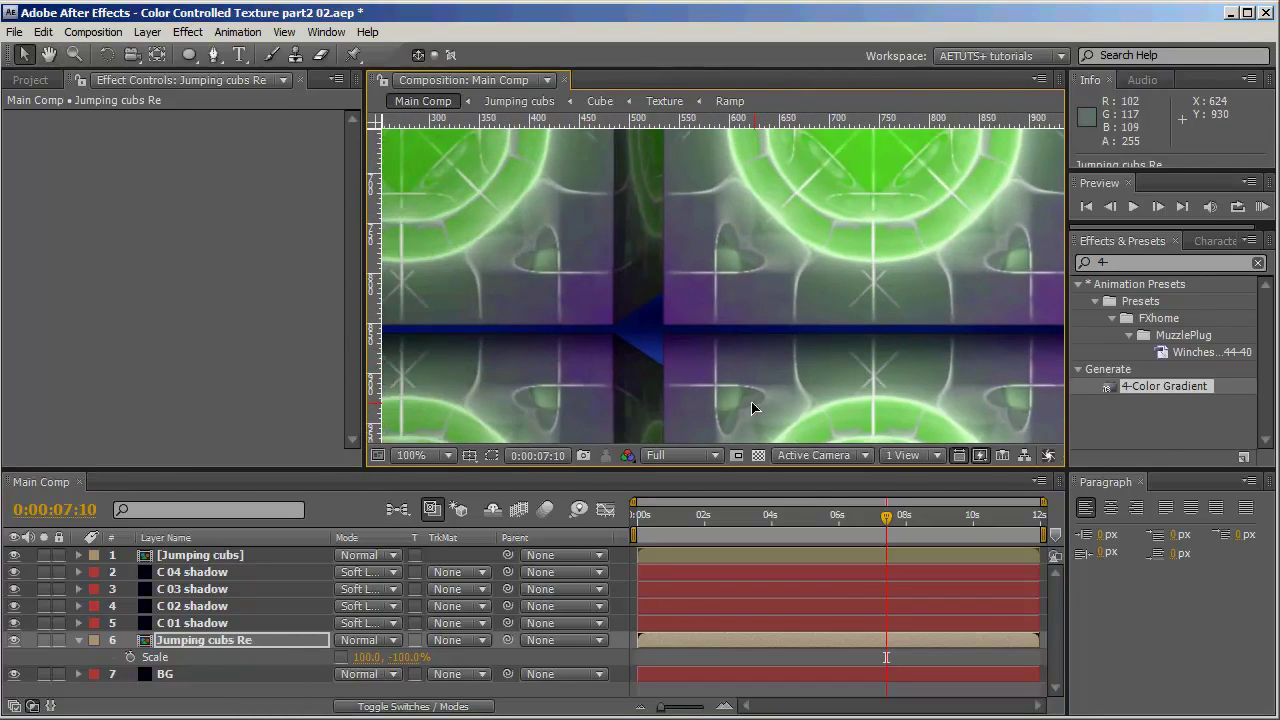
drag(757, 362, 754, 388)
scroll(745, 368, down, 4)
key(space)
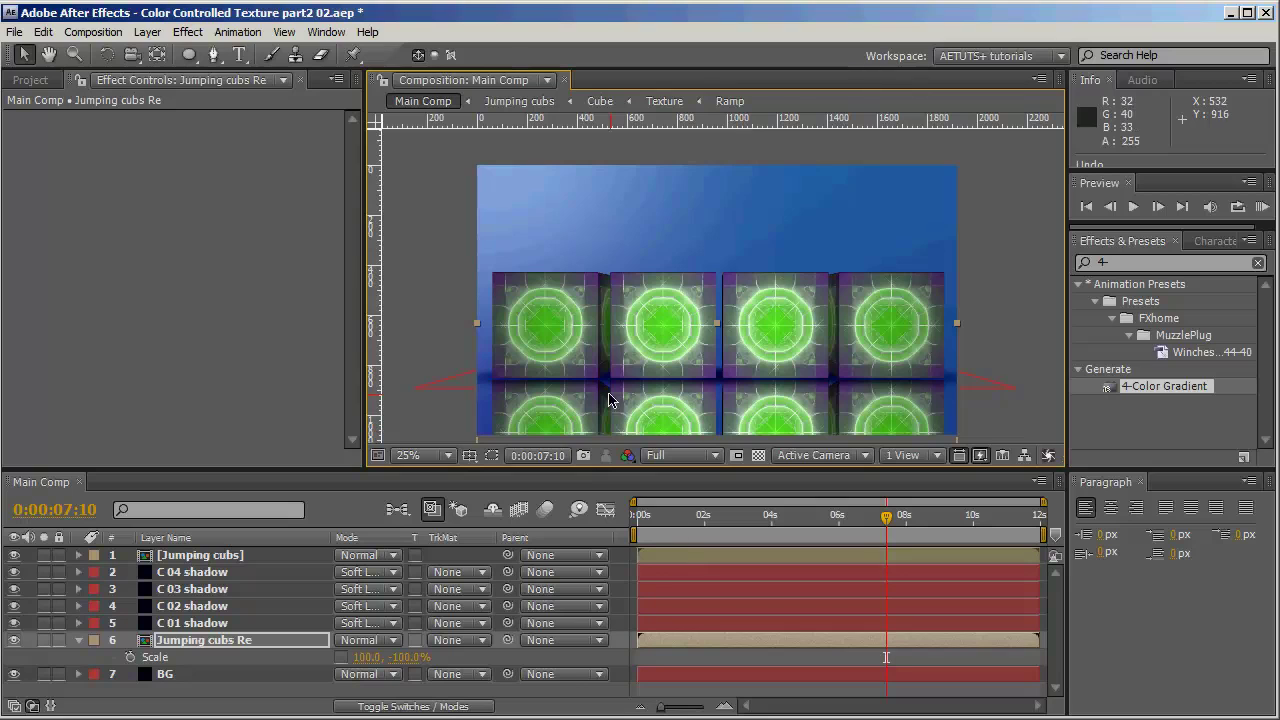
- Check the reflection across the animation and nudge Jumping cubs Re slightly up toward the cubes
drag(648, 515, 923, 526)
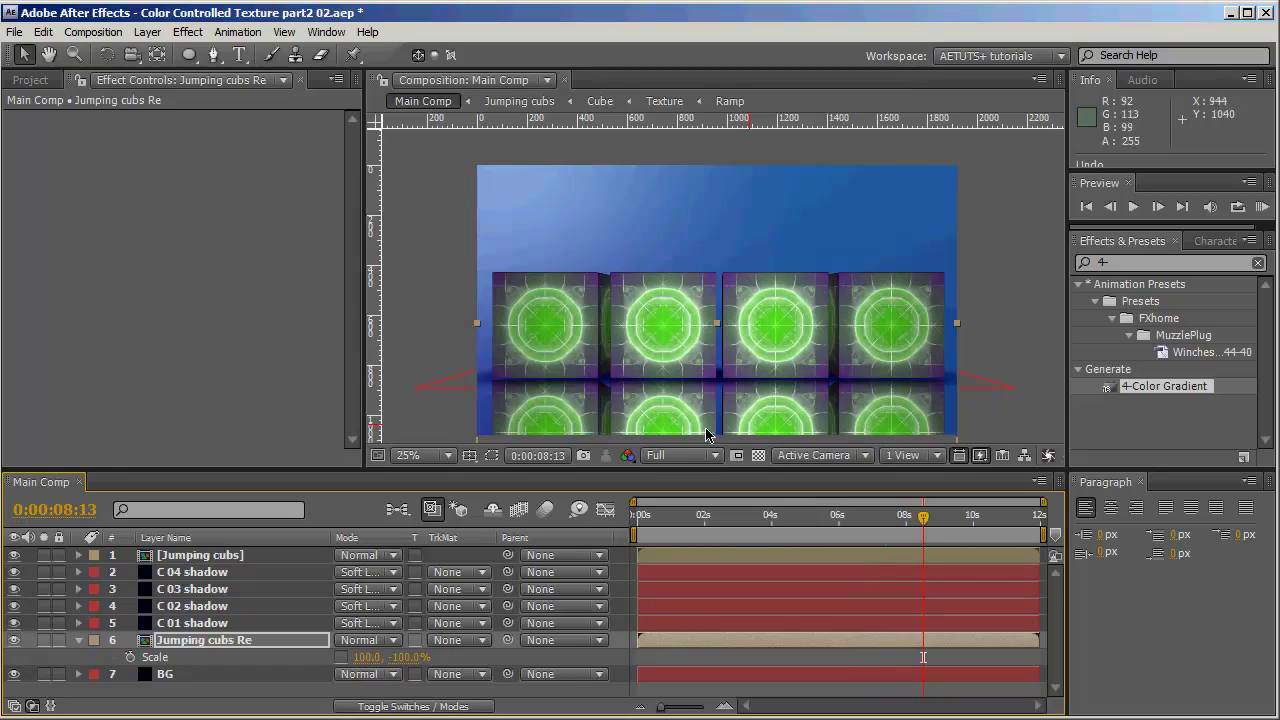
click(651, 408)
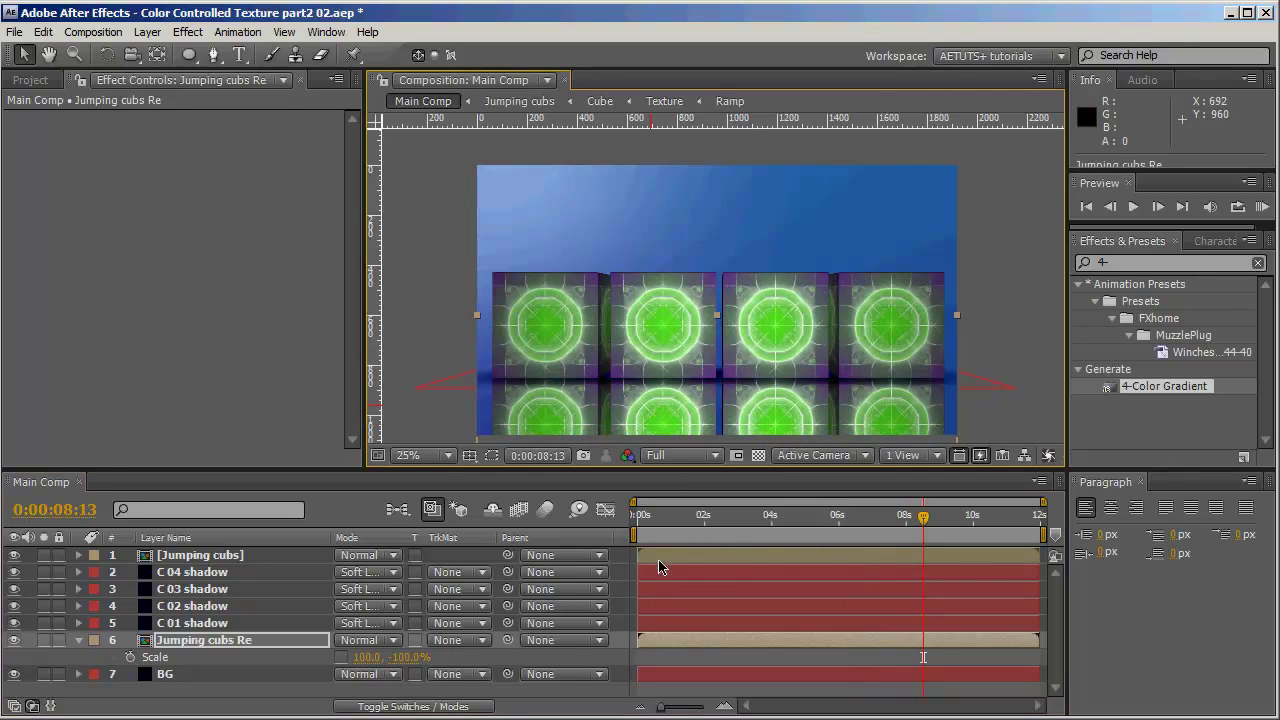
drag(648, 515, 948, 514)
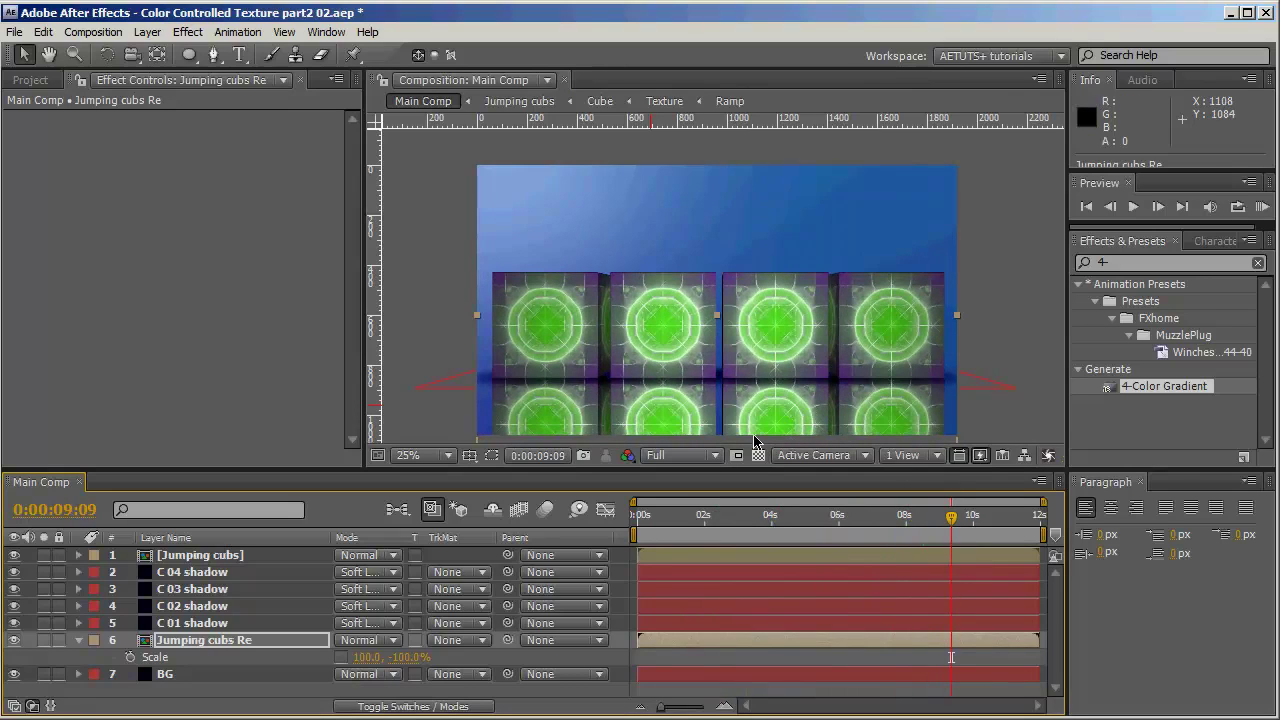
- Search the effects and presets for "linear"
click(1152, 264)
key(BackSpace)
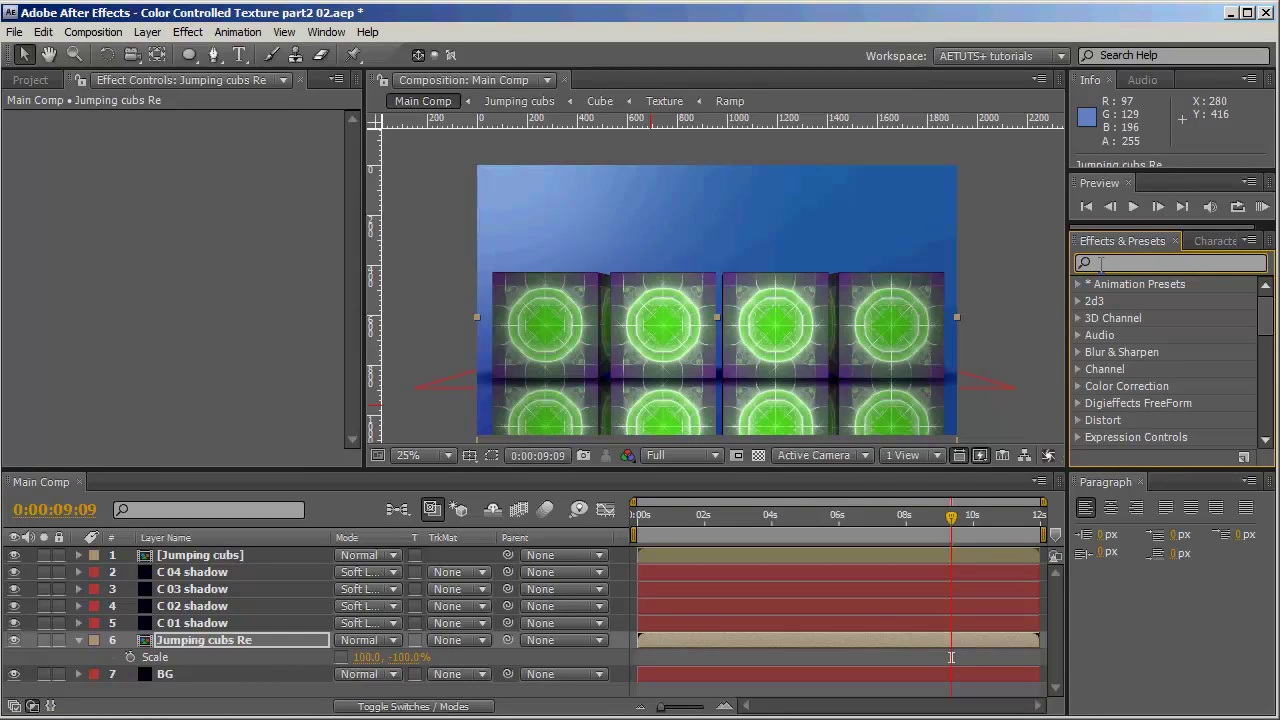
text(line)
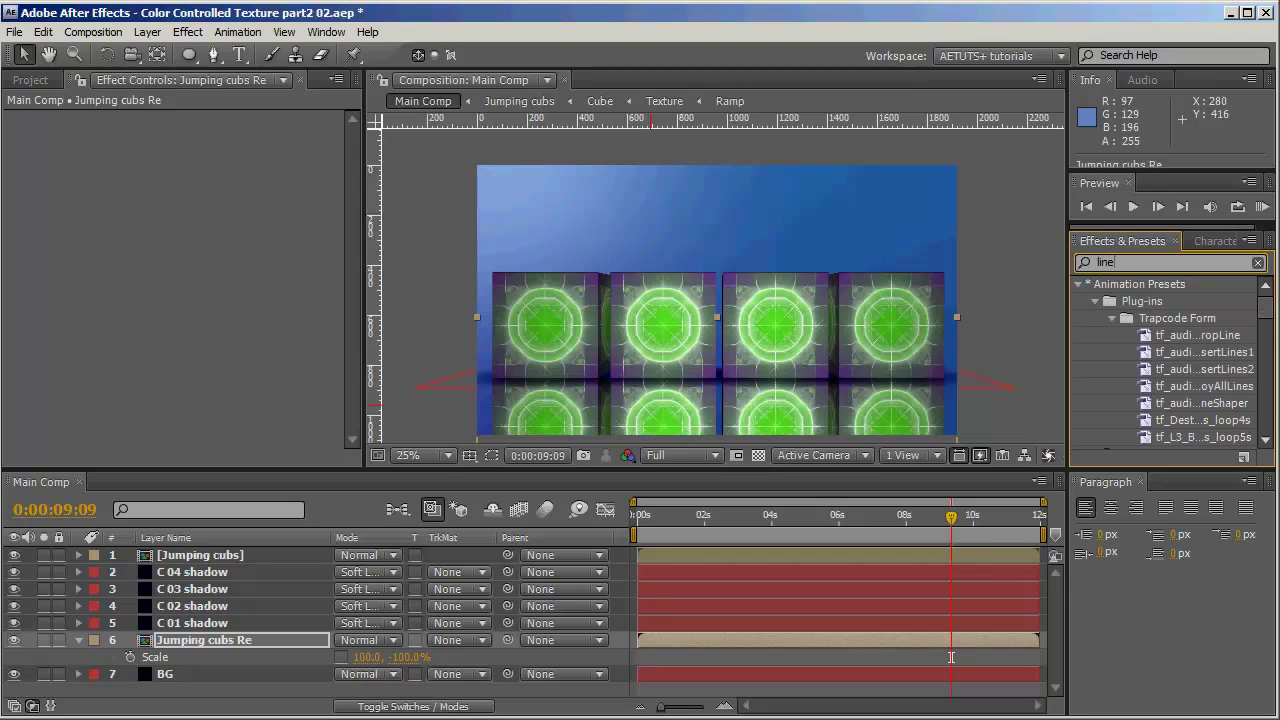
text(ar)
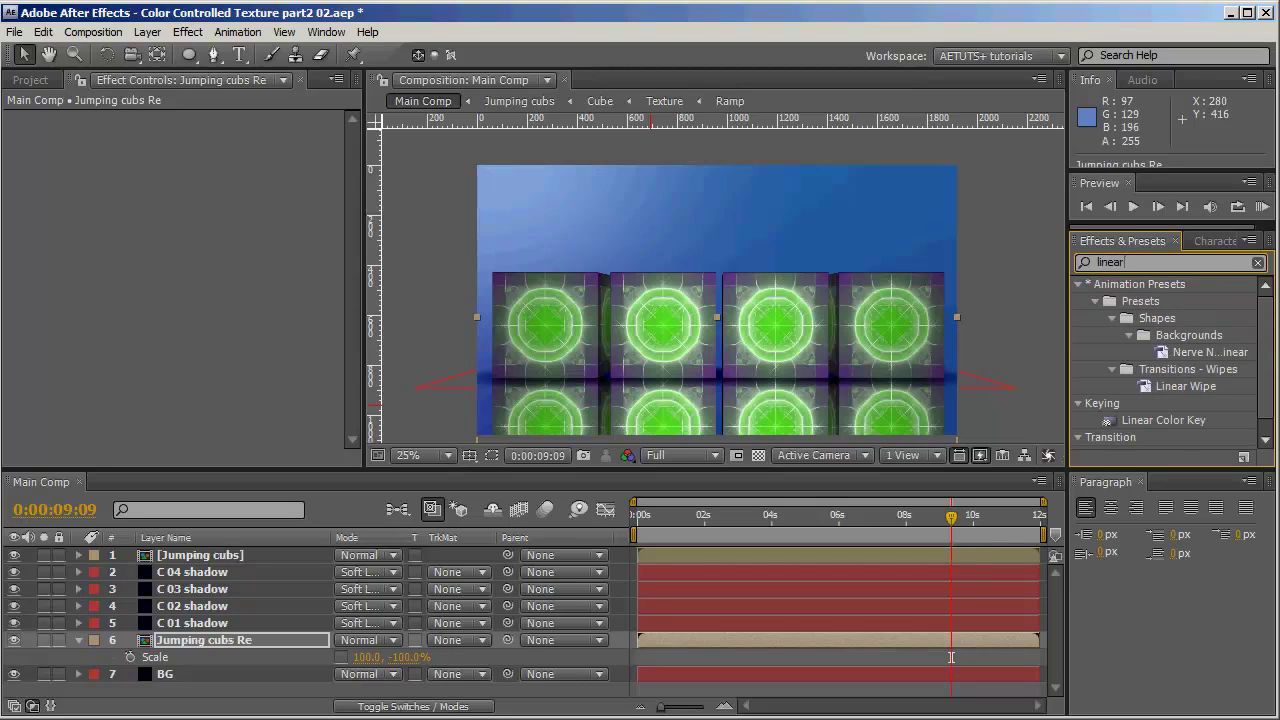
double_click(1187, 388)
click(843, 562)
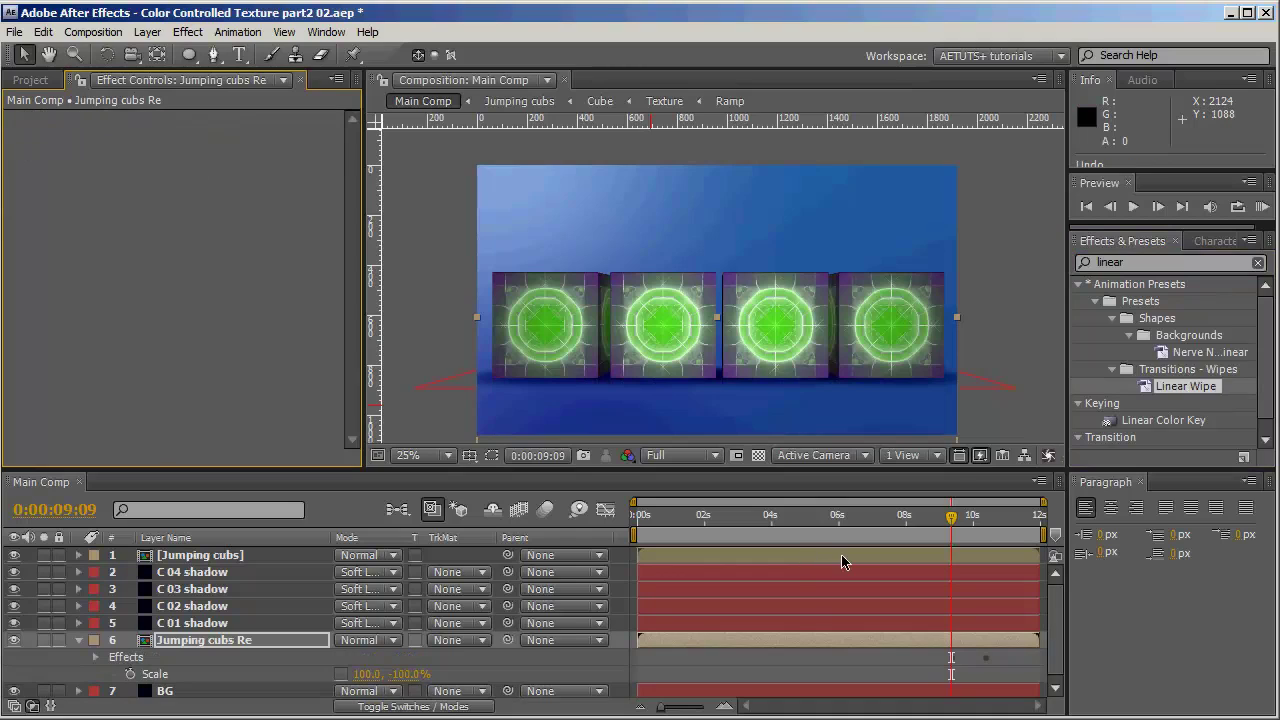
key(ctrl+z)
- Apply the Linear Wipe transition effect, not the animation preset, to the Jumping cubs Re layer
scroll(1266, 371, down, 1)
click(1134, 442)
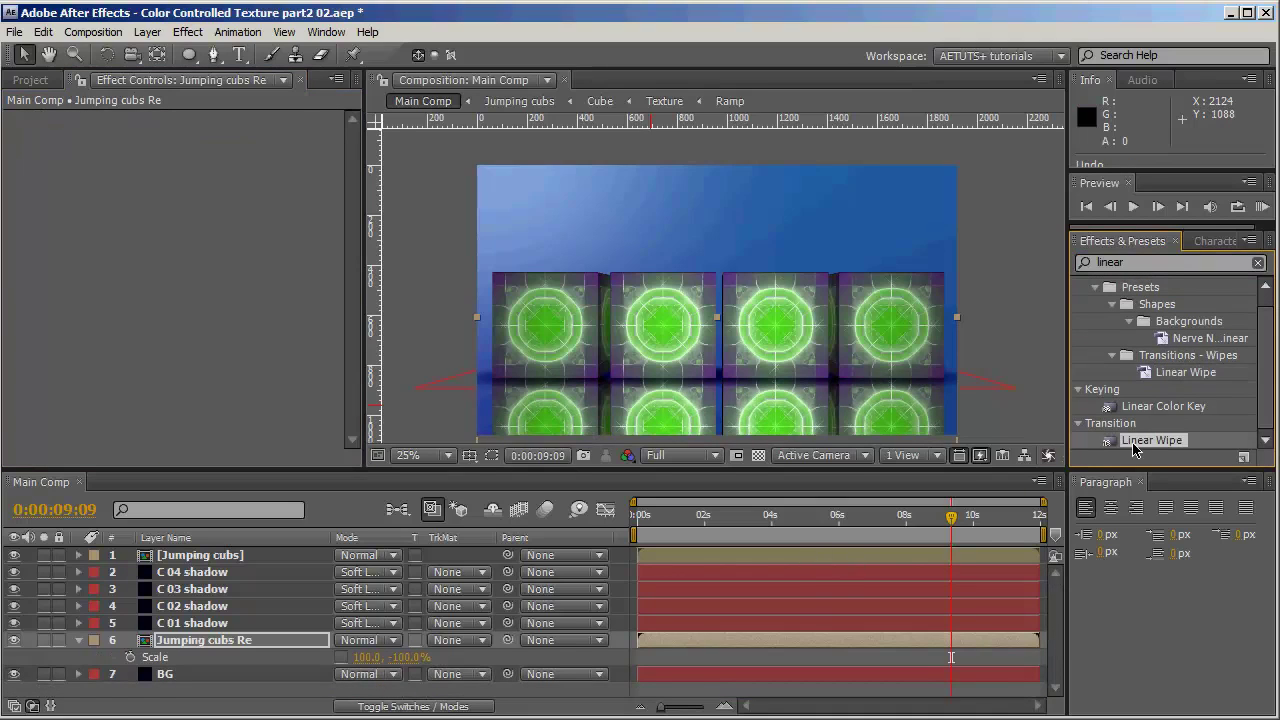
double_click(1134, 446)
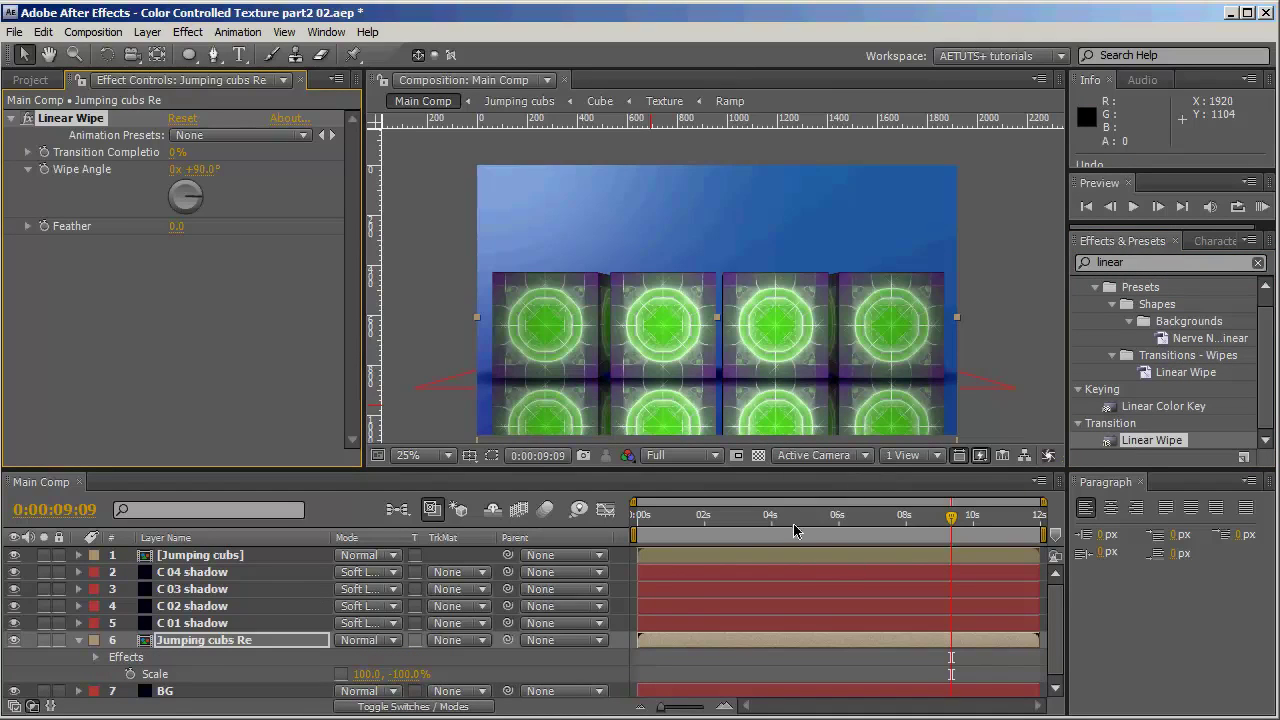
- Try Linear Wipe on the reflection with a Wipe Angle of 0° and Transition Completion of 35%
click(200, 172)
text(0)
key(Return)
drag(184, 155, 213, 168)
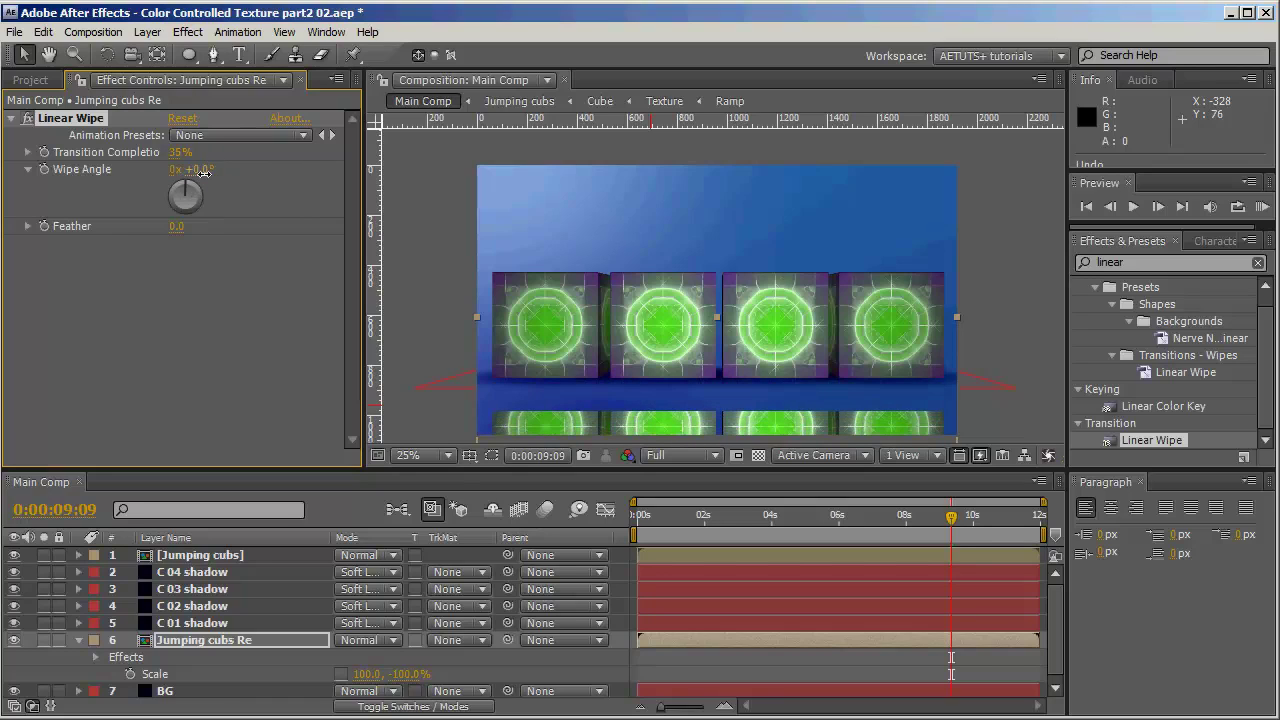
- Set Linear Wipe's Wipe Angle to 180°, Transition Completion to 63% and Feather to 148 to fade the reflection downward
click(212, 170)
text(180)
key(Return)
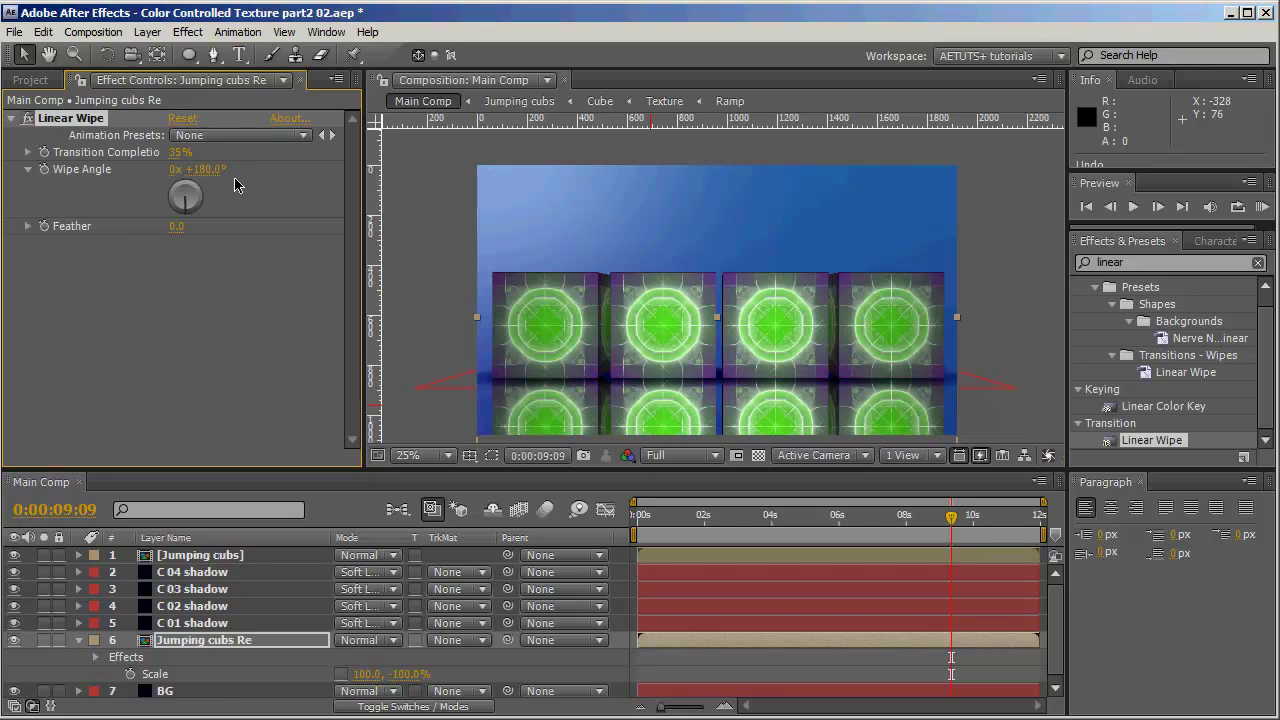
drag(193, 153, 204, 153)
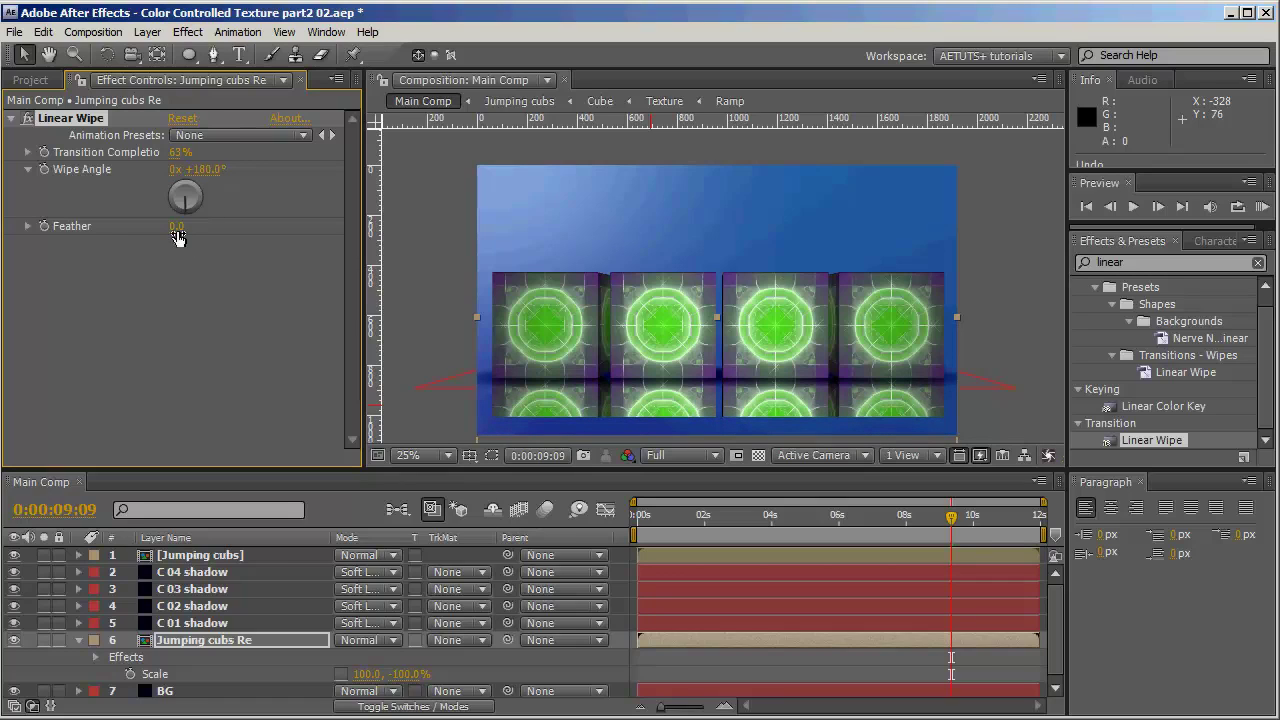
drag(178, 226, 330, 236)
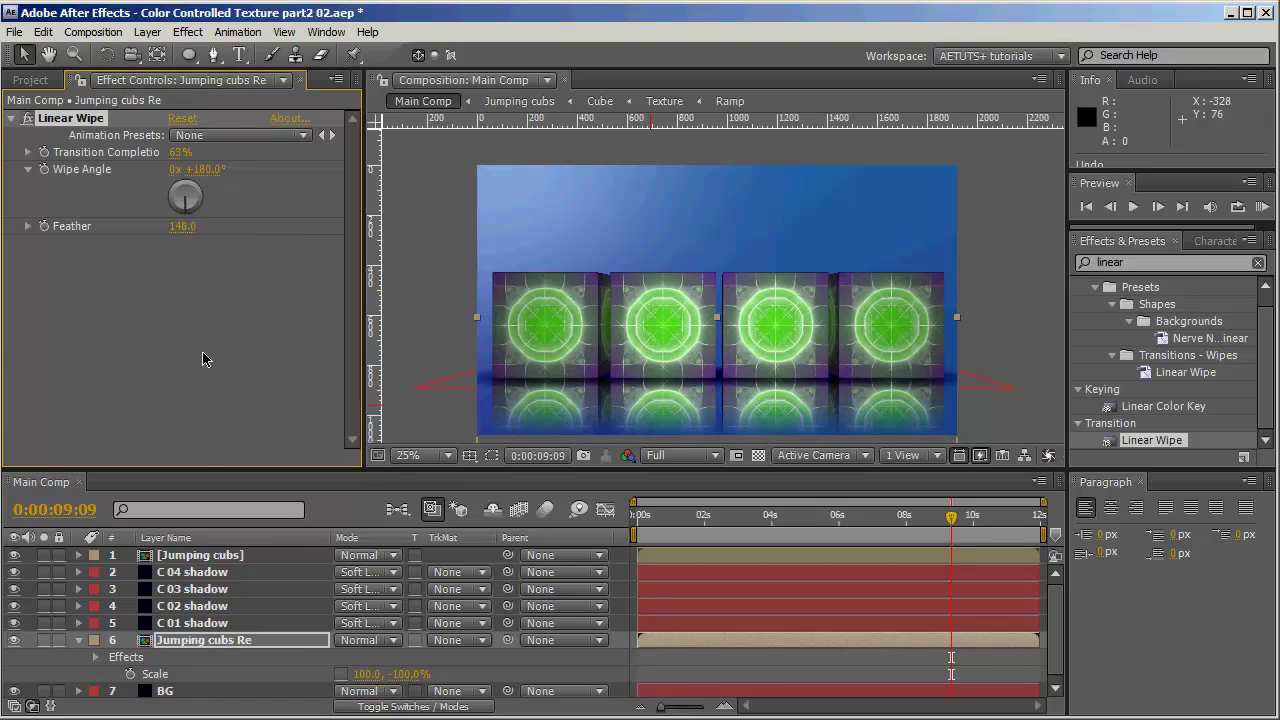
- Reveal Jumping cubs Re's Opacity and set the layer's blending mode to Soft Light
click(236, 647)
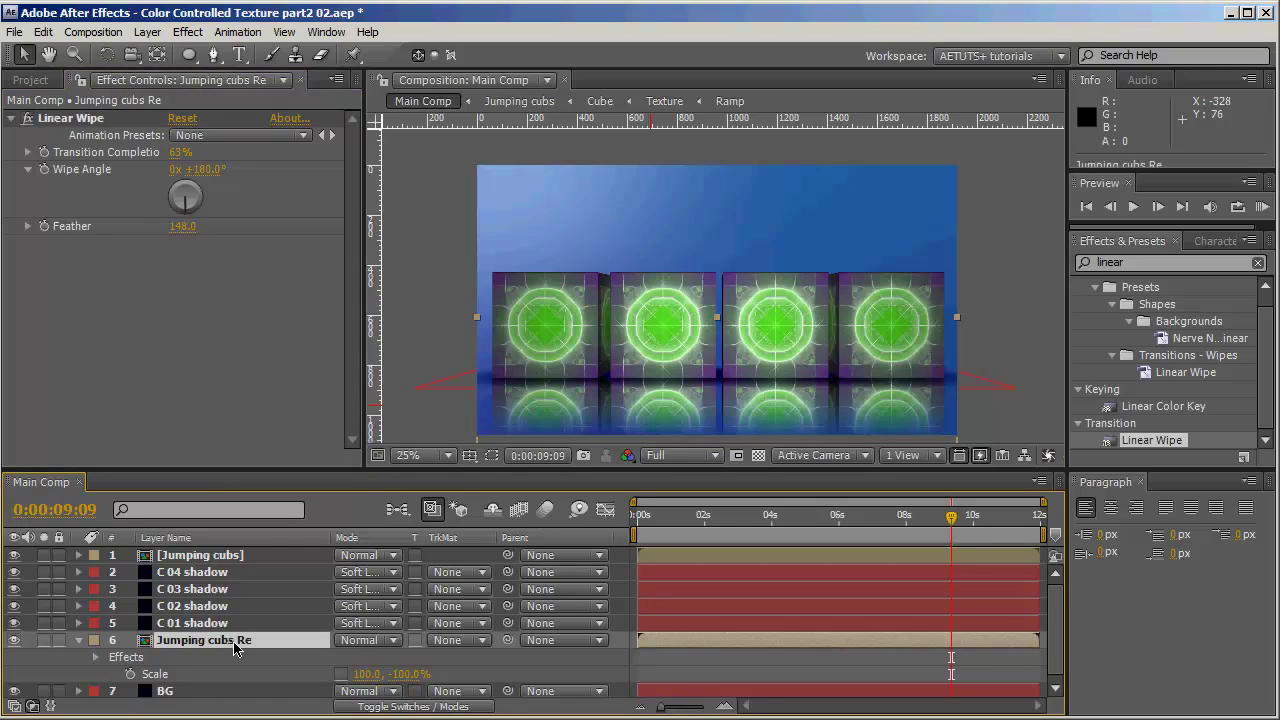
key(t)
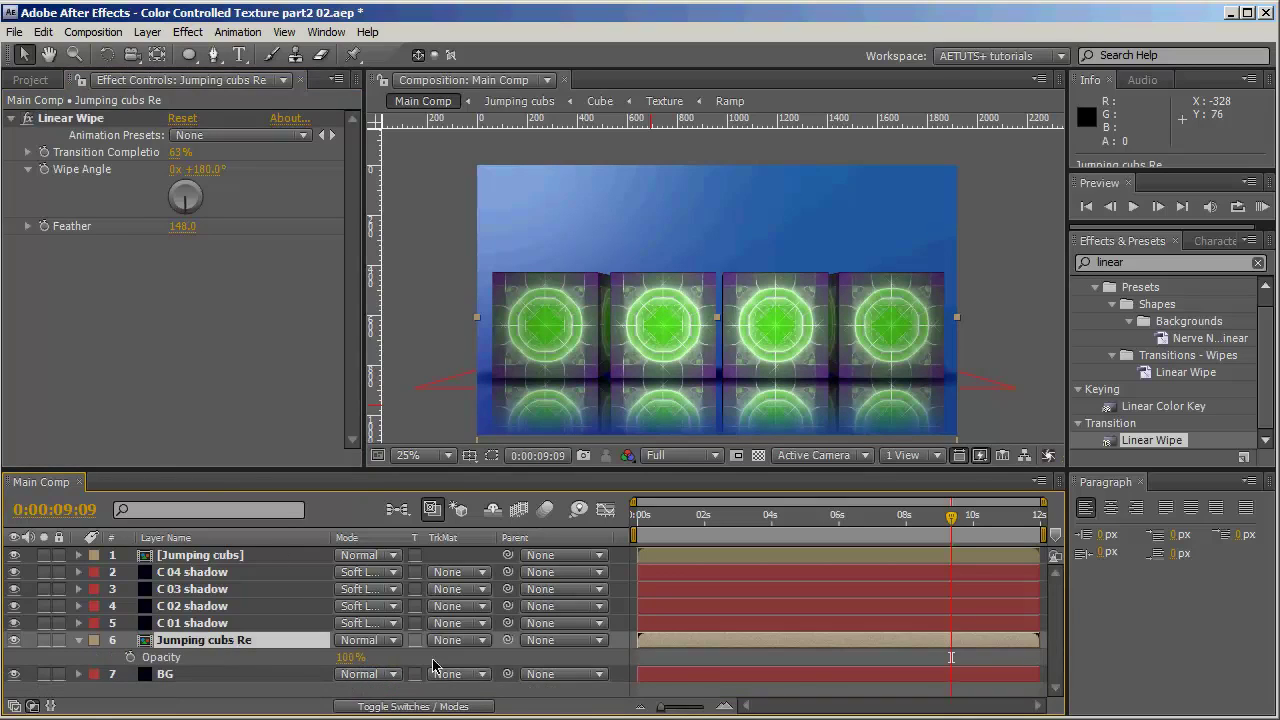
click(371, 643)
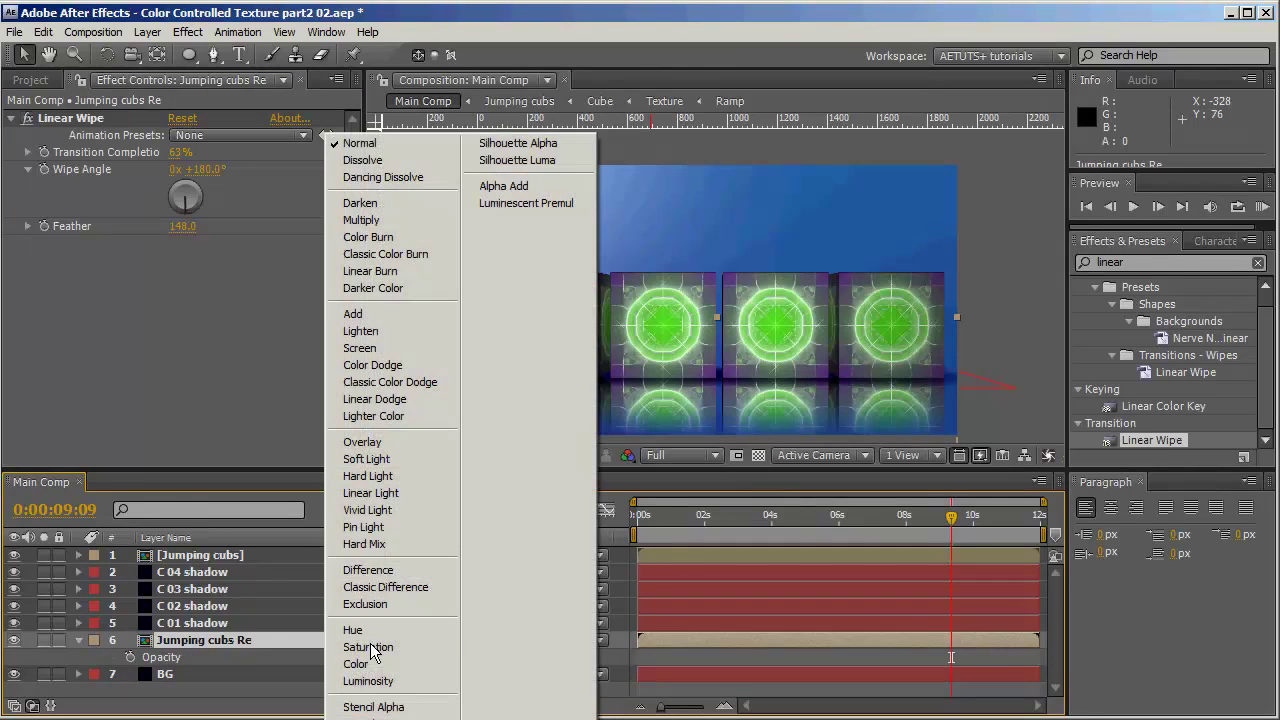
click(426, 460)
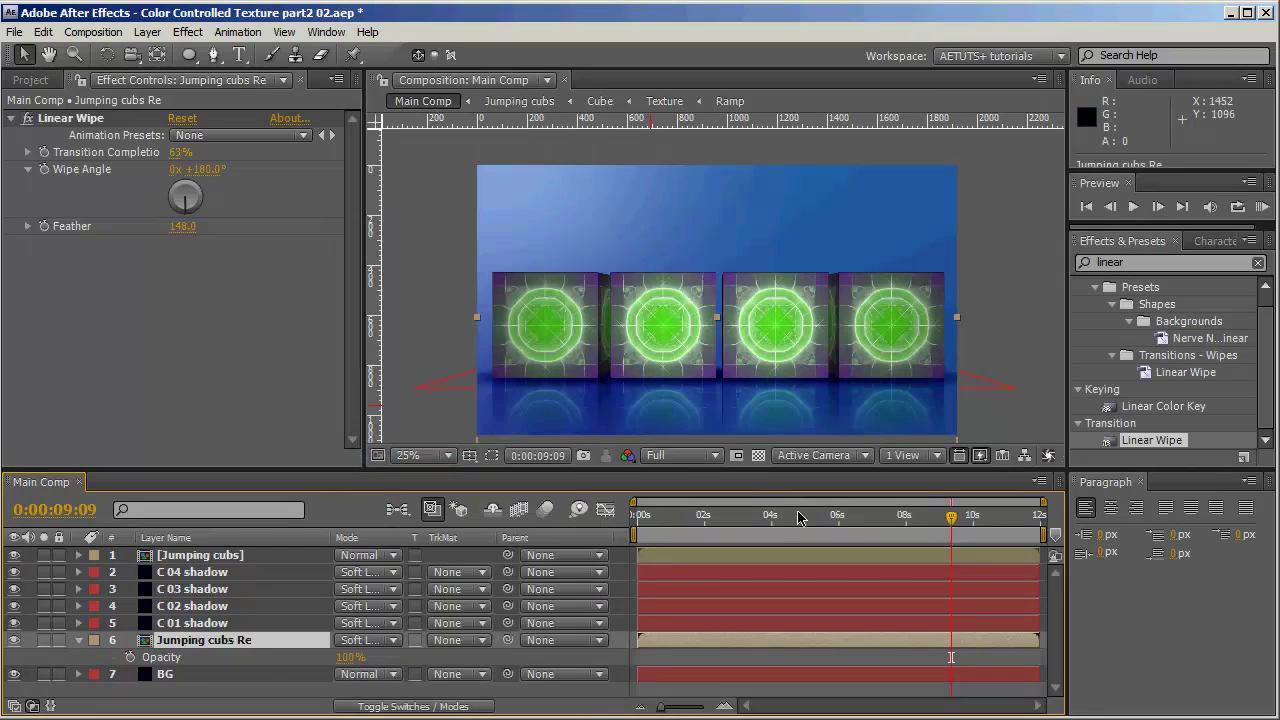
- Hide and reshow the four shadow layers and Jumping cubs Re to compare the scene with and without them
drag(658, 516, 827, 528)
shift+click(180, 572)
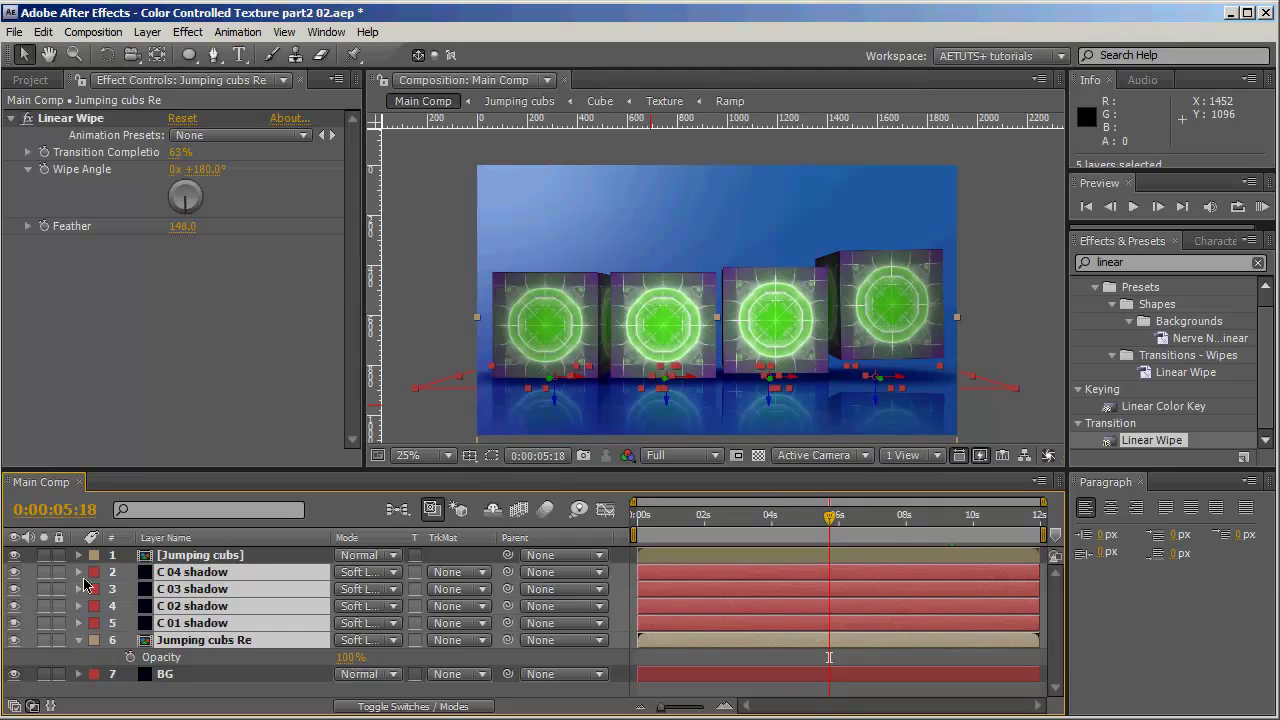
click(13, 573)
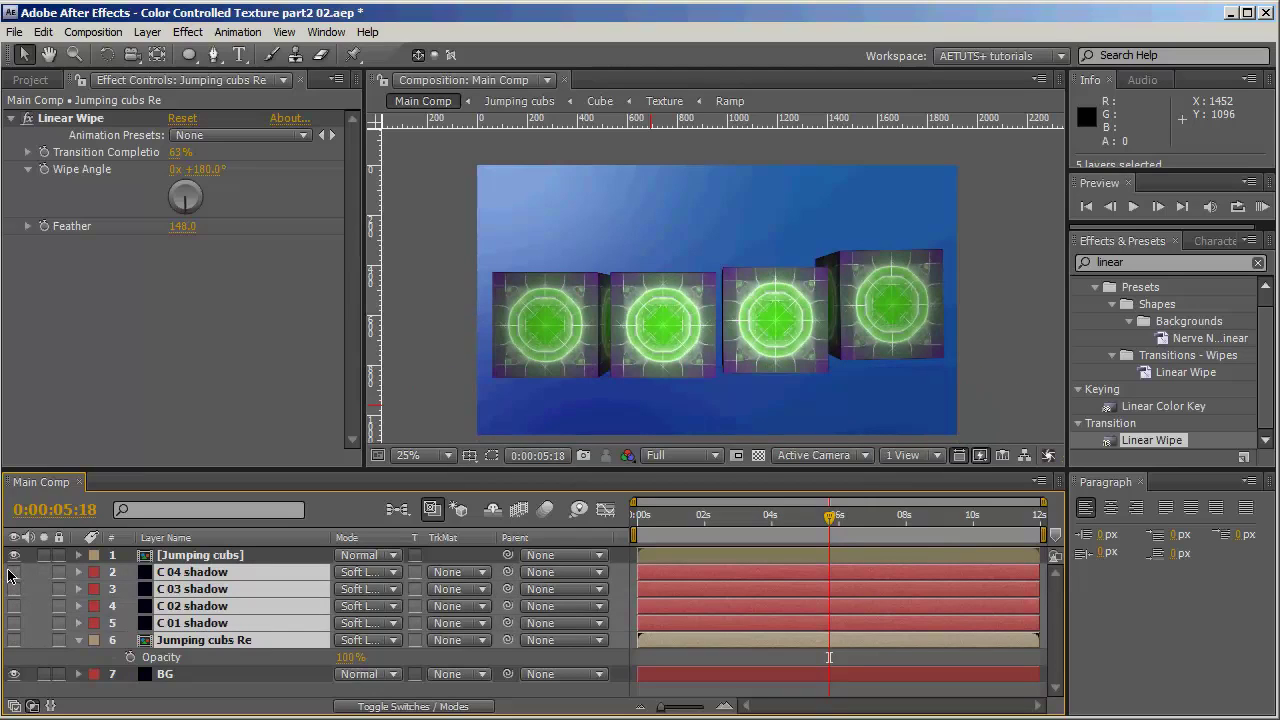
click(13, 573)
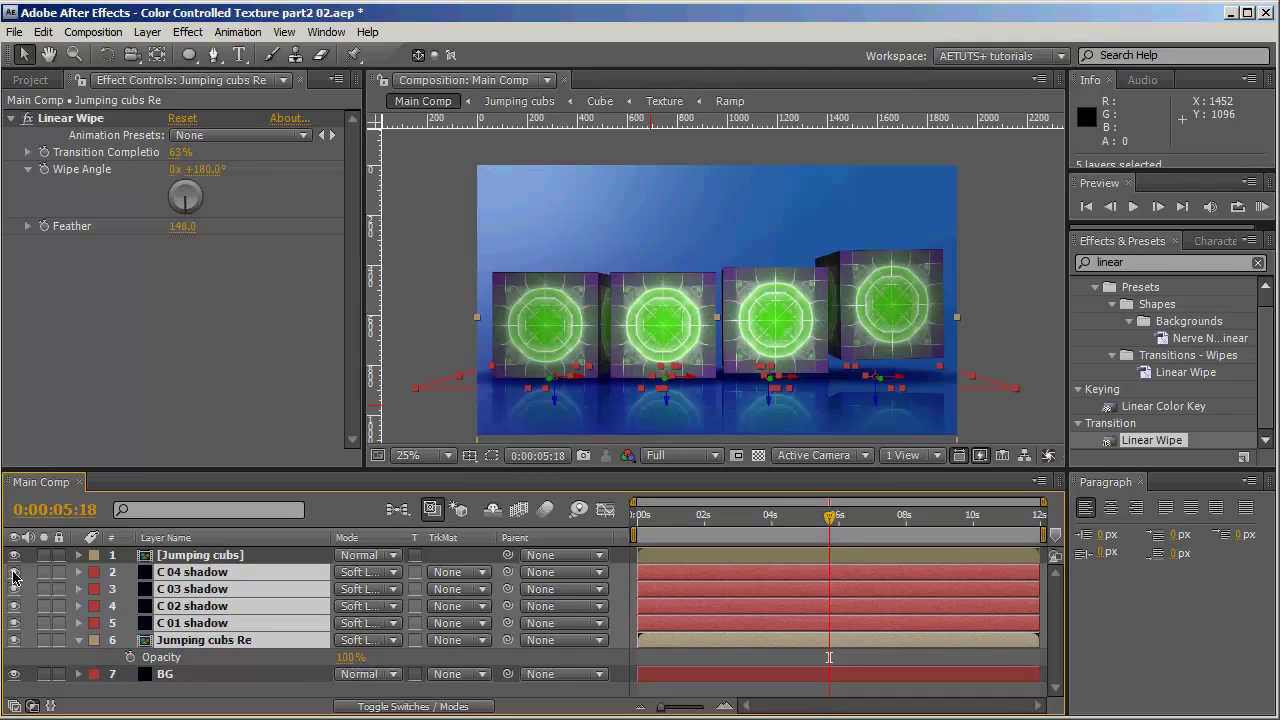
click(207, 700)
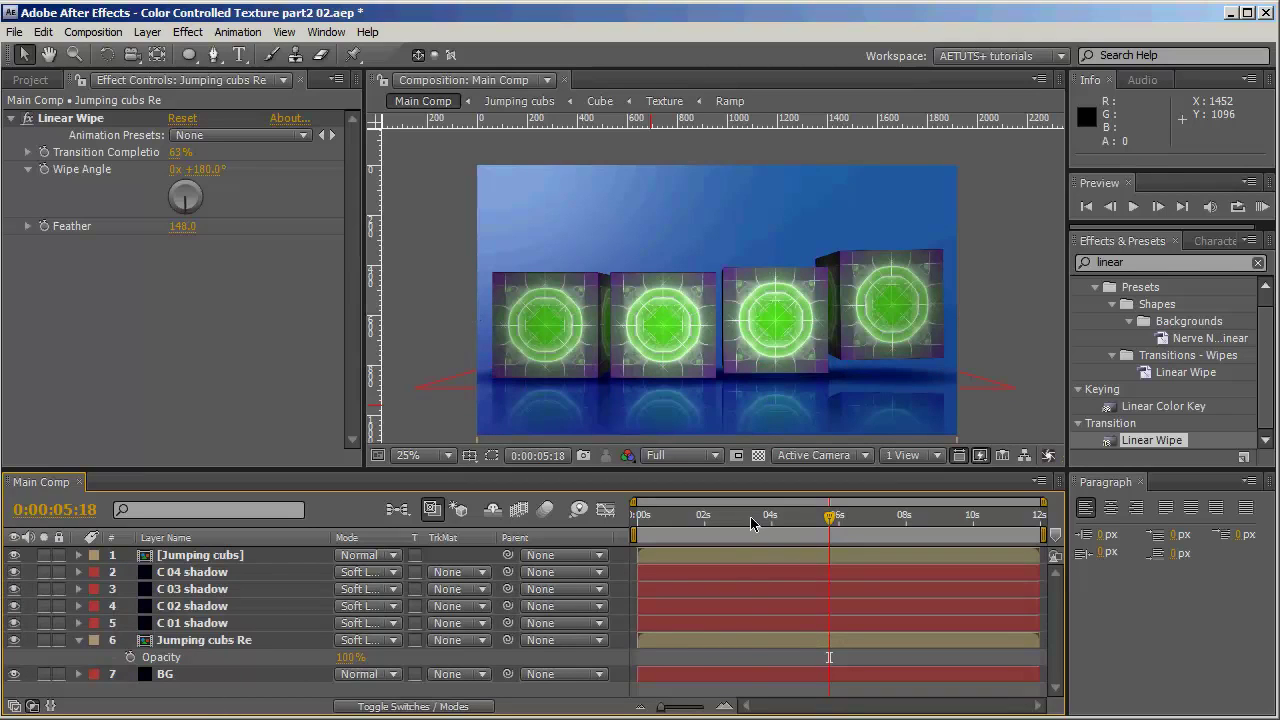
- Scrub through the Main Comp to review the cubes' shadows and floor reflection during the jumps
drag(750, 516, 815, 556)
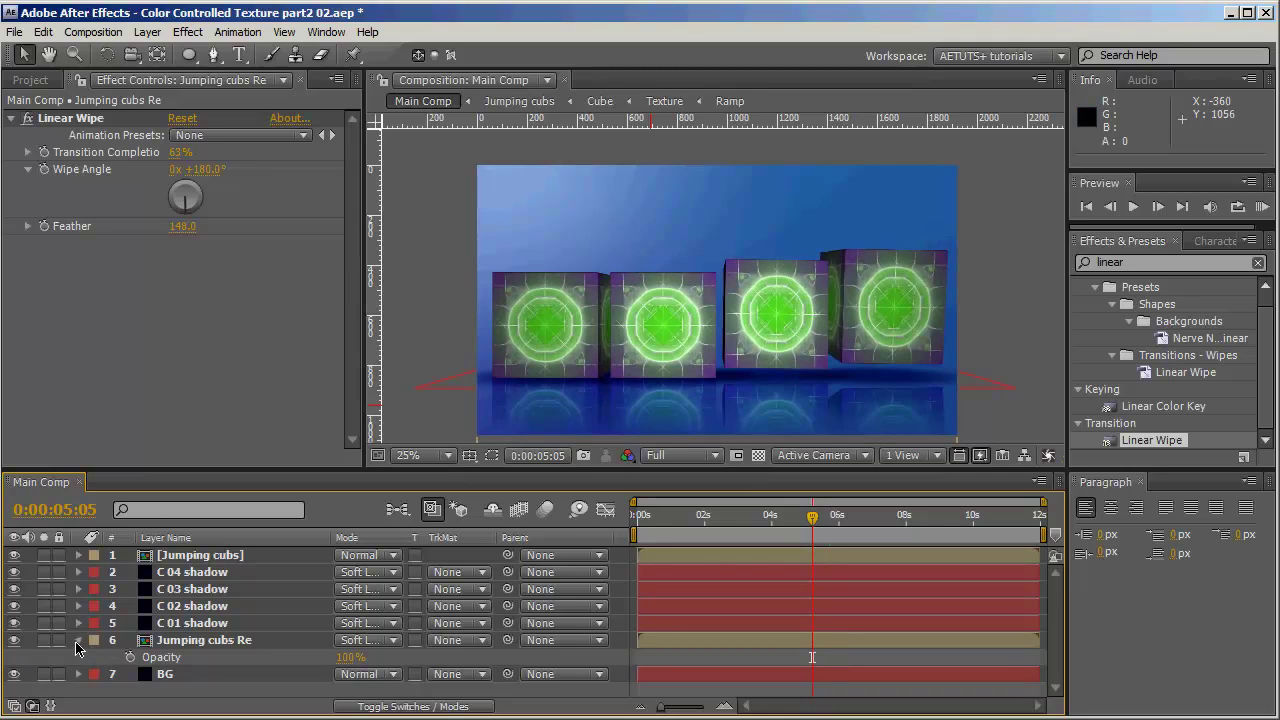
click(77, 641)
drag(703, 515, 777, 515)
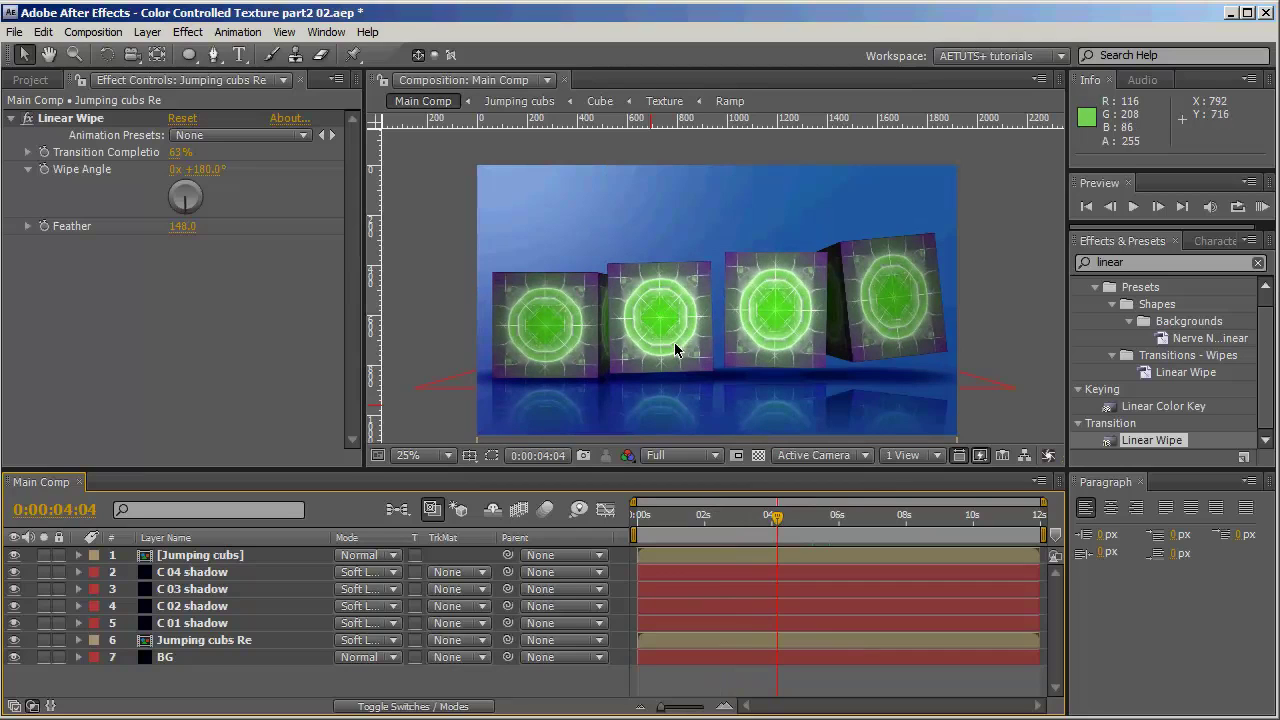
drag(776, 520, 883, 529)
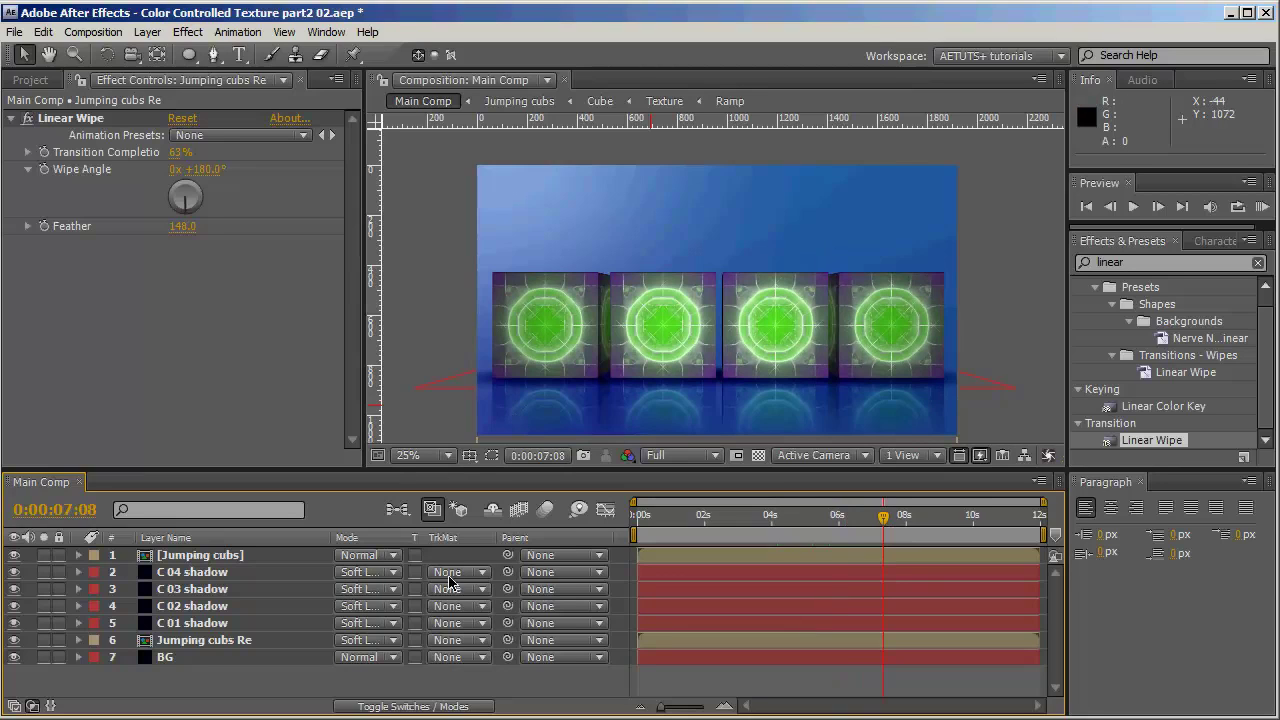
drag(657, 517, 812, 524)
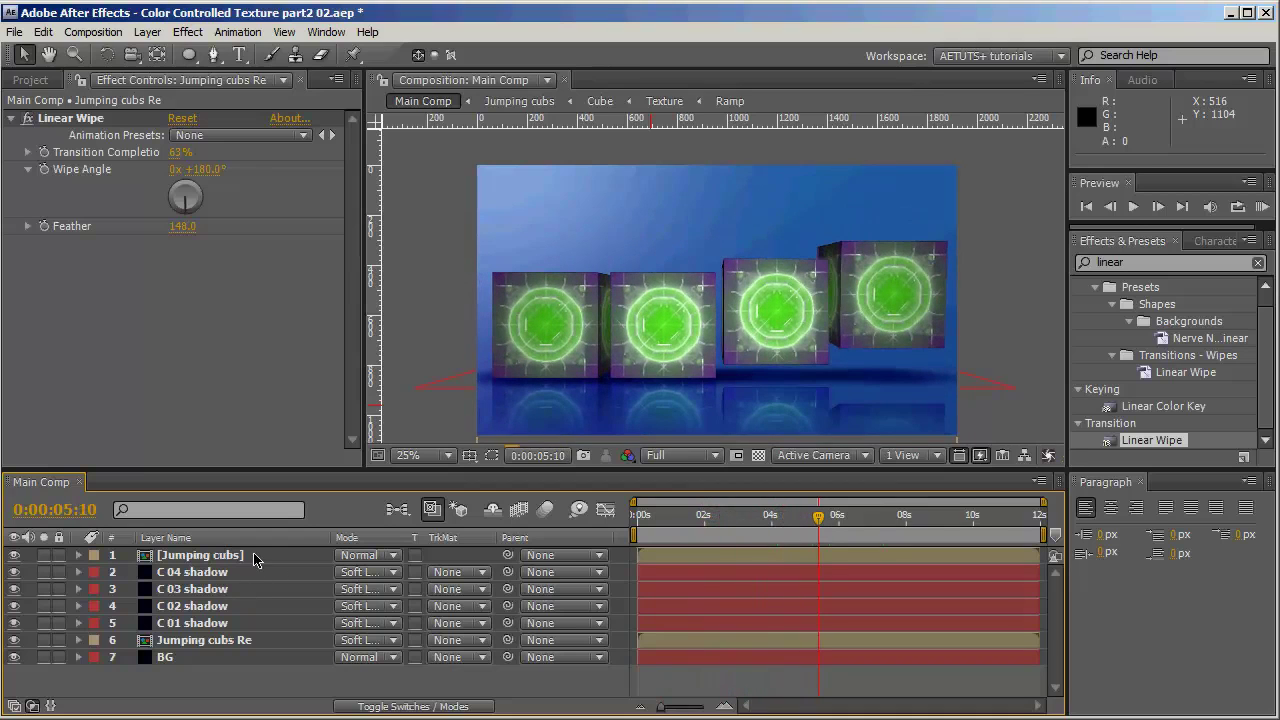
- Open the Jumping cubs composition and add a Color Control expression control to its Control Panel layer
double_click(252, 556)
click(223, 560)
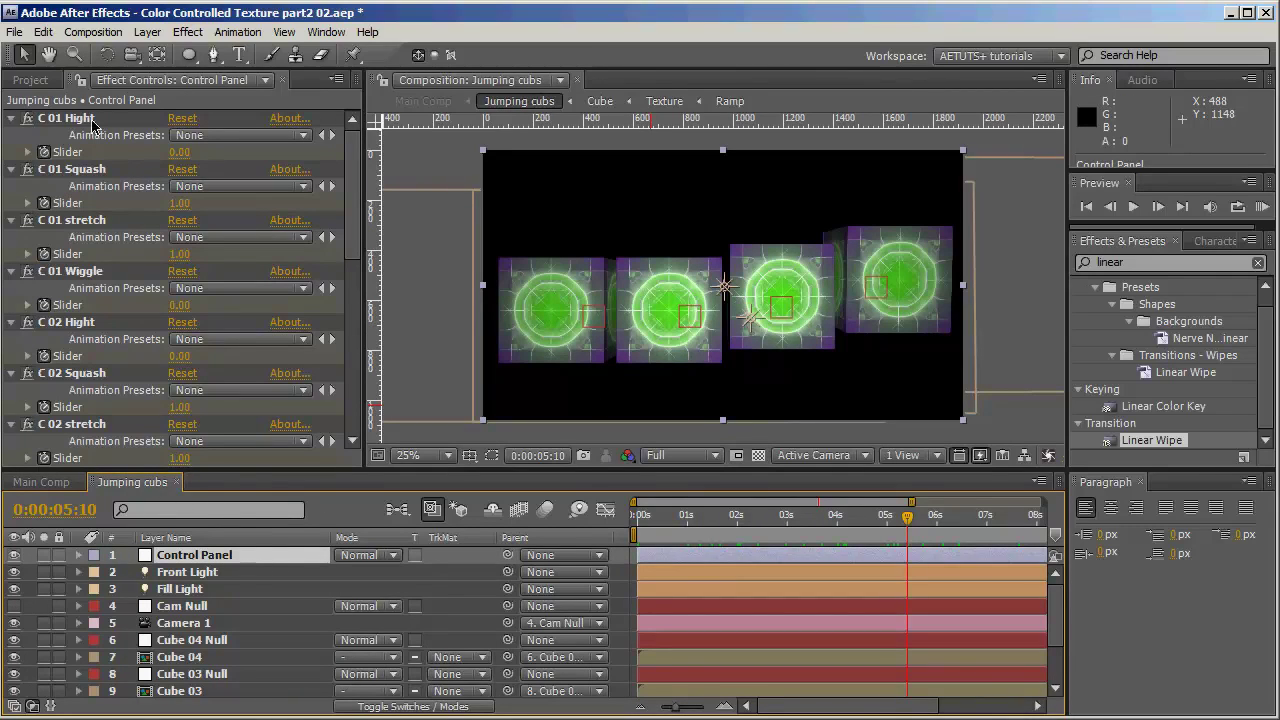
key(e)
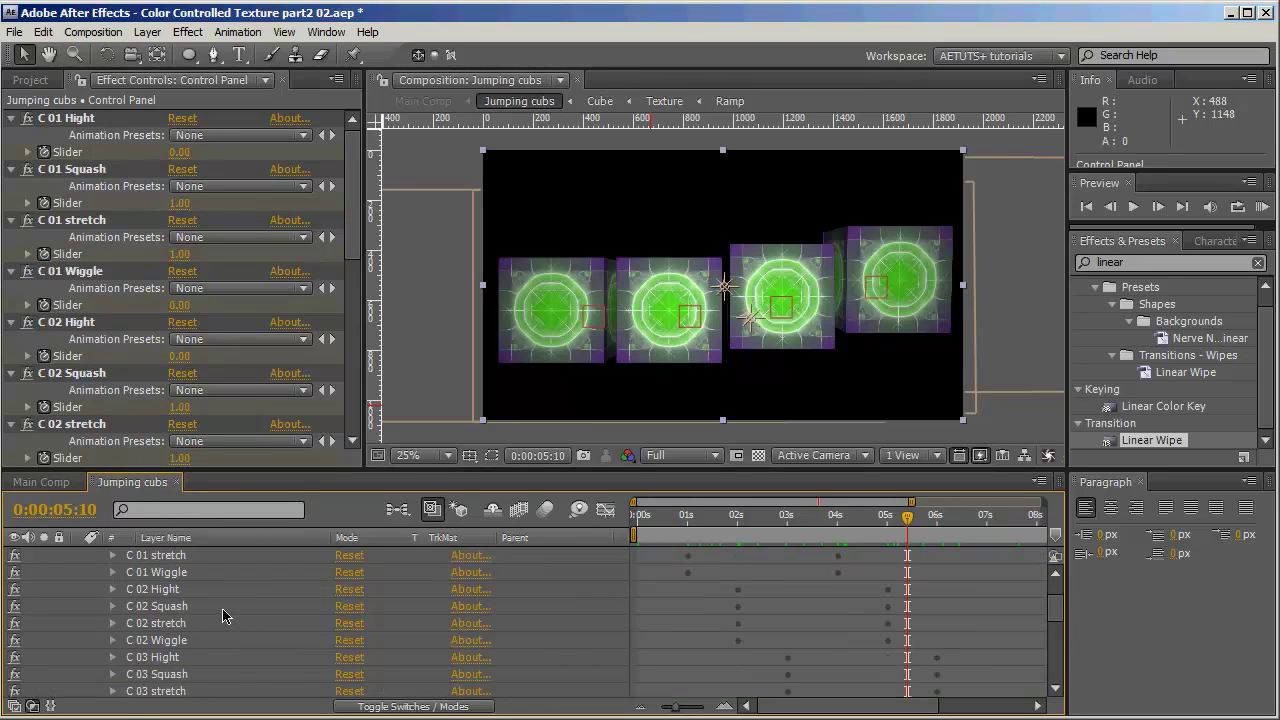
click(188, 31)
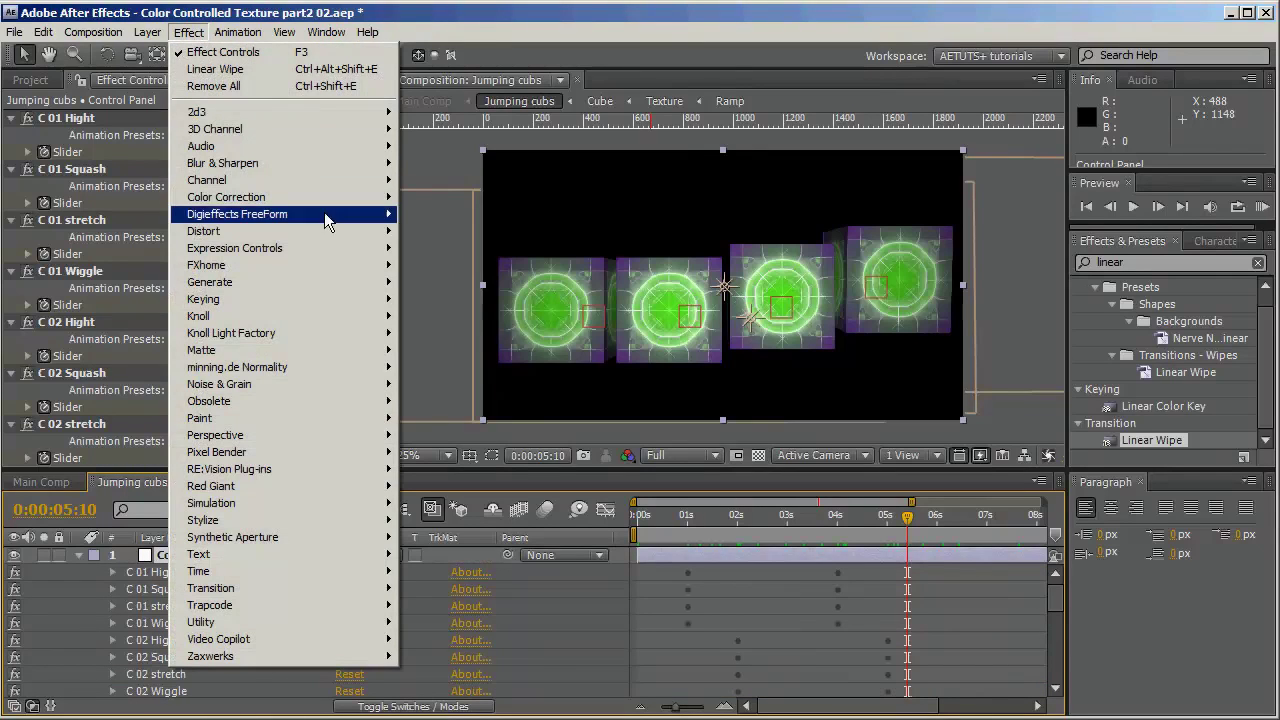
mouse_move(327, 249)
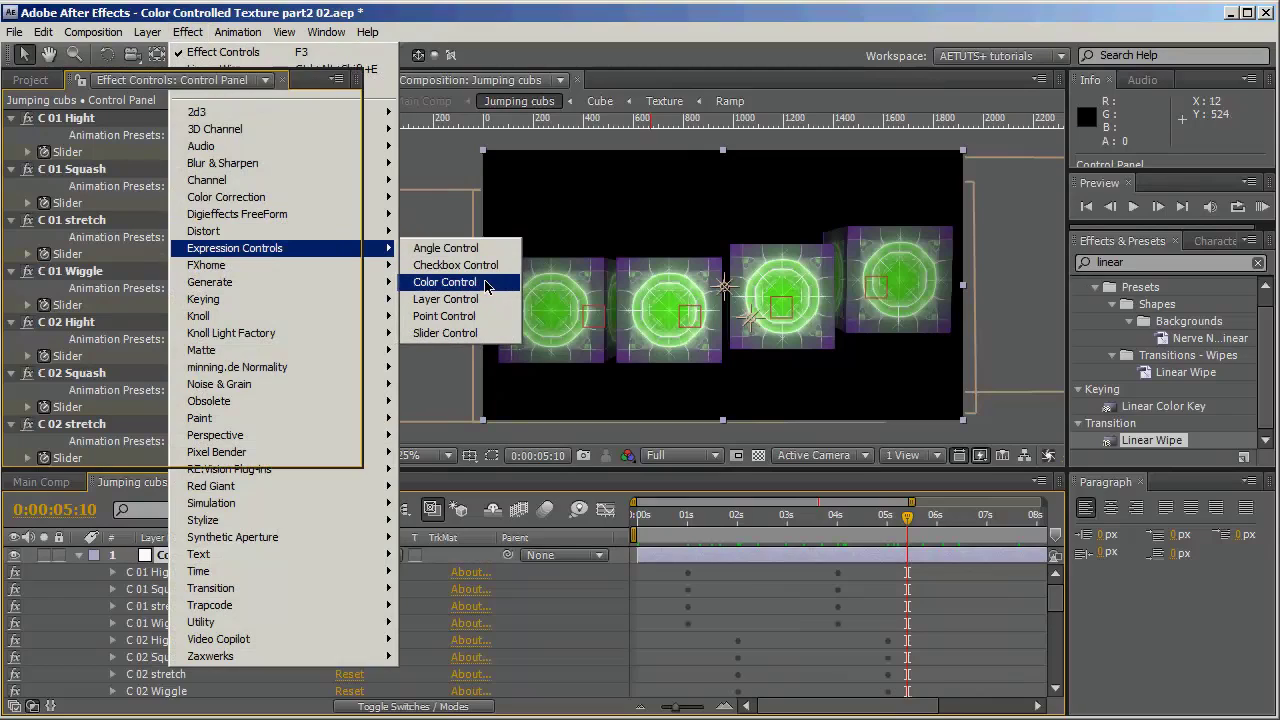
click(487, 283)
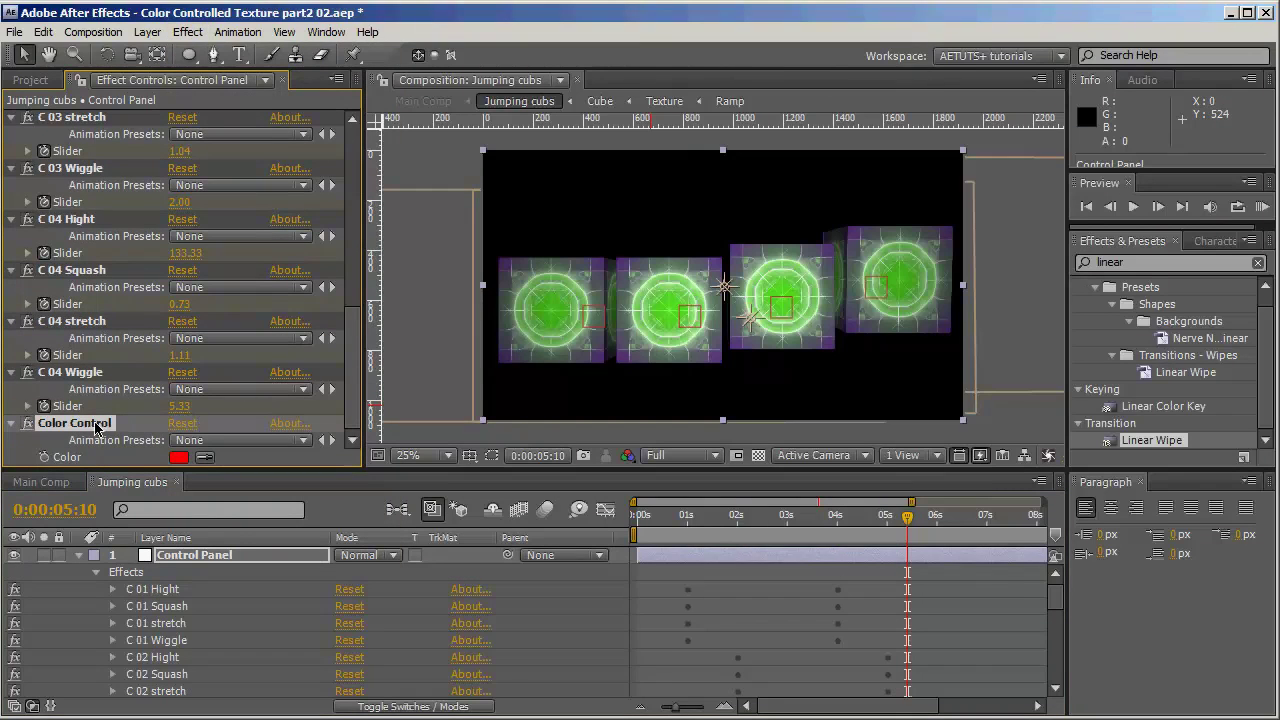
- Rename the new Color Control effect as Start Color
key(Return)
click(64, 427)
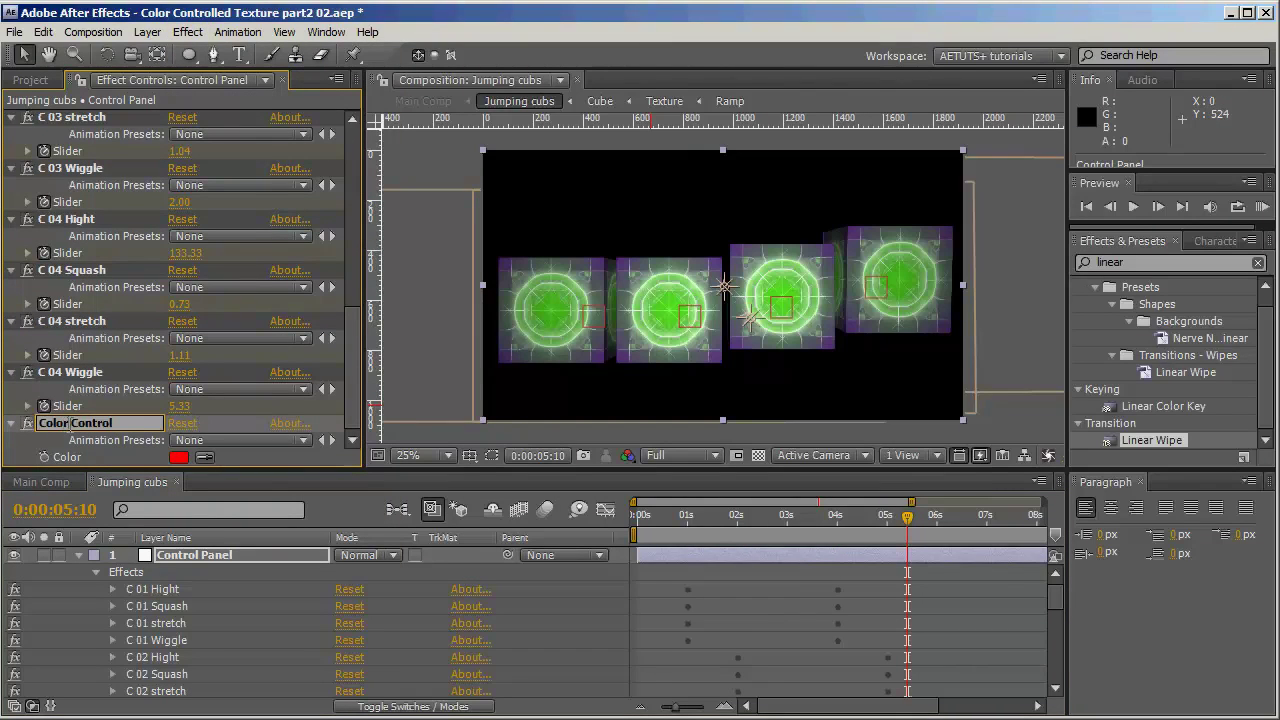
drag(68, 423, 36, 426)
click(118, 423)
key(BackSpace)
key(BackSpace)
text(Start)
click(72, 460)
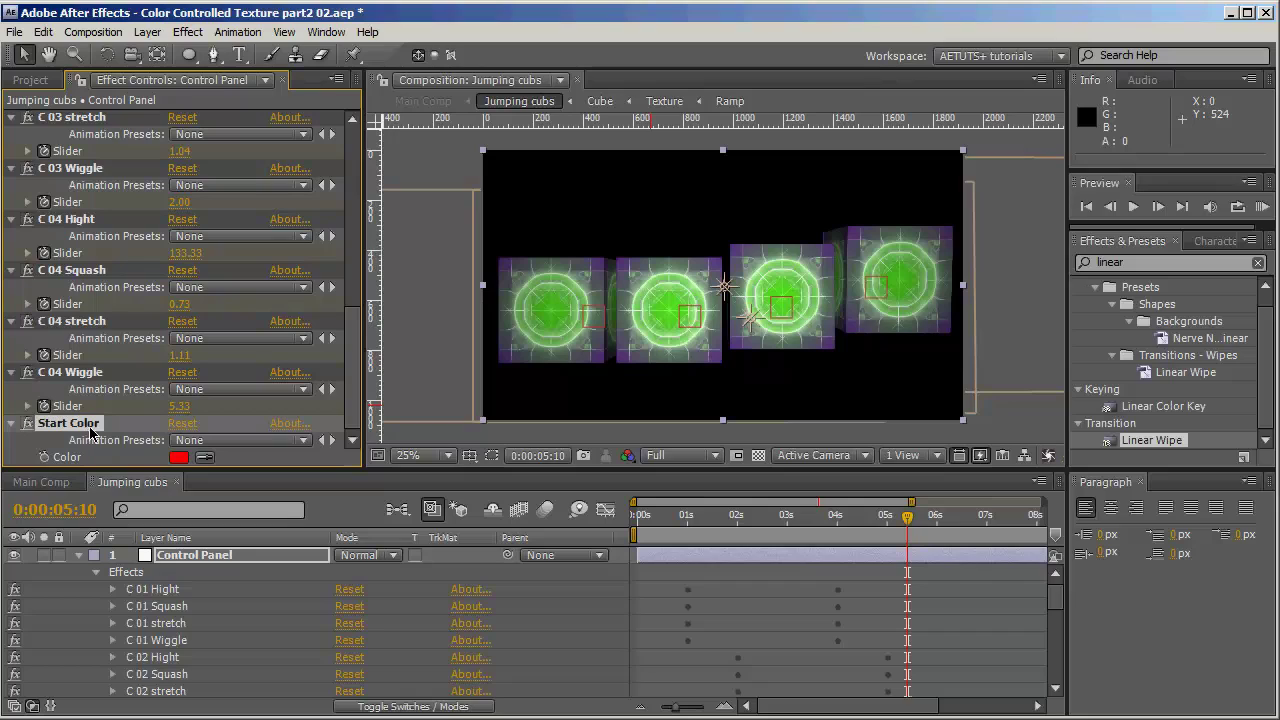
- Duplicate the Start Color control, rename the copy as End Color, and save the project
key(ctrl+d)
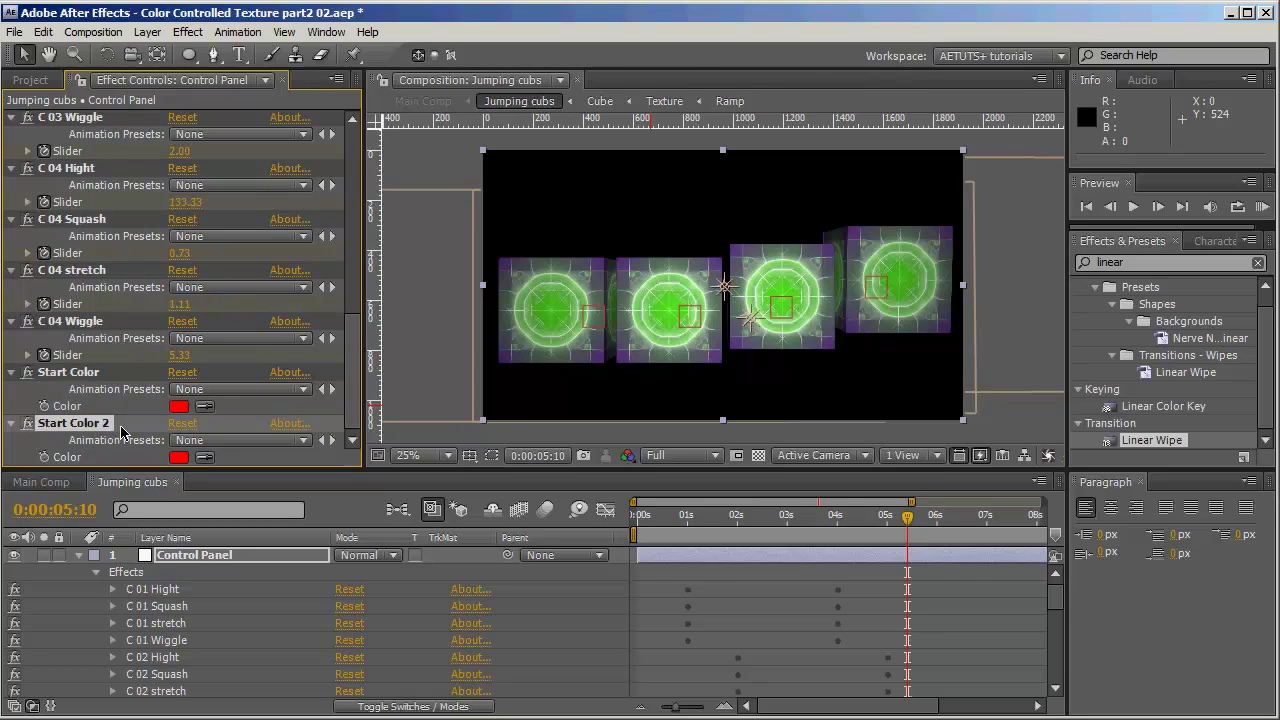
key(Return)
key(BackSpace)
key(BackSpace)
key(Left)
key(Left)
key(Left)
key(Left)
key(Left)
key(Left)
key(Left)
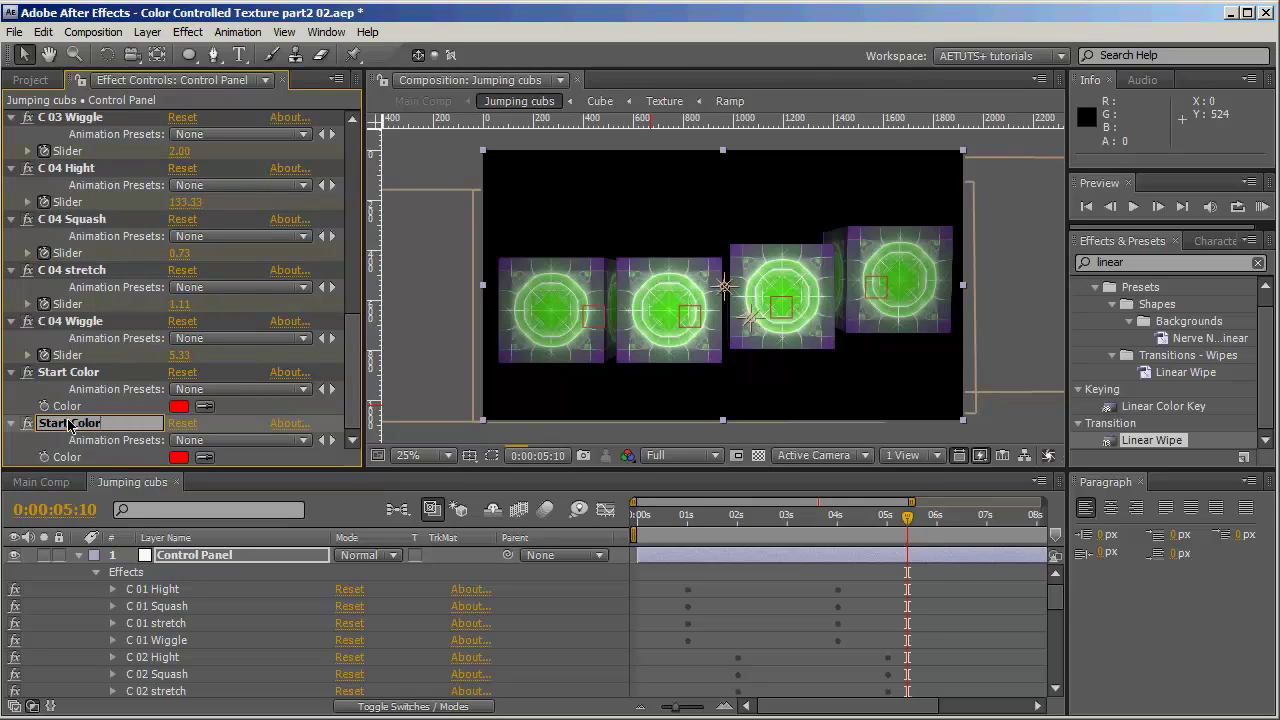
key(shift+Home)
key(shift+Right)
text(End)
key(Return)
key(ctrl+s)
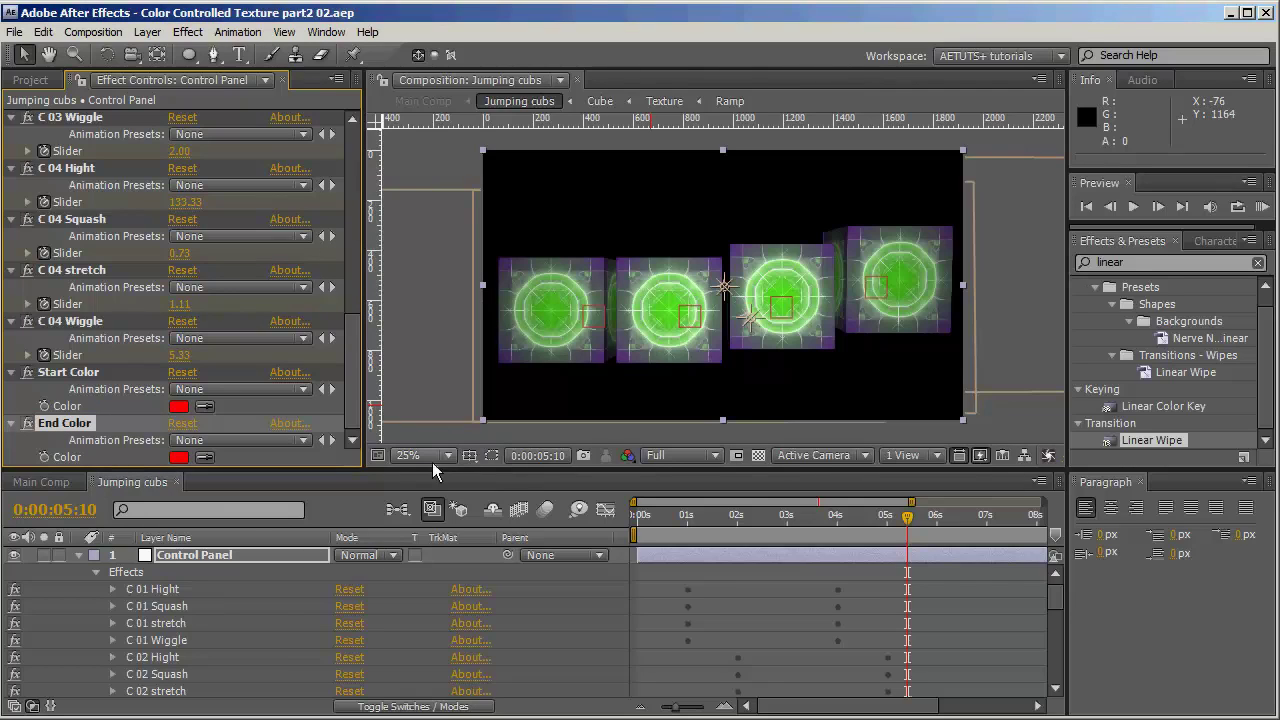
- Collapse the Control Panel layer, open the Ramp composition from the Comps folder and move the current time to 0:00:02:06
click(80, 560)
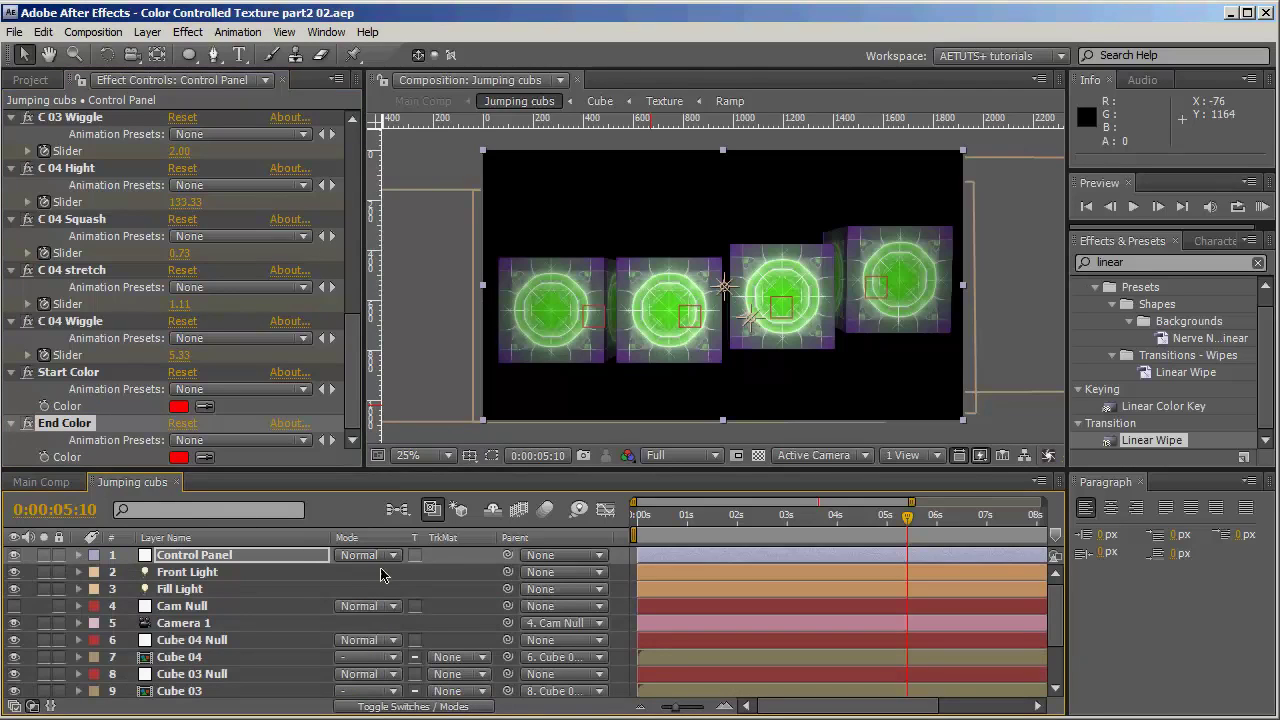
click(35, 82)
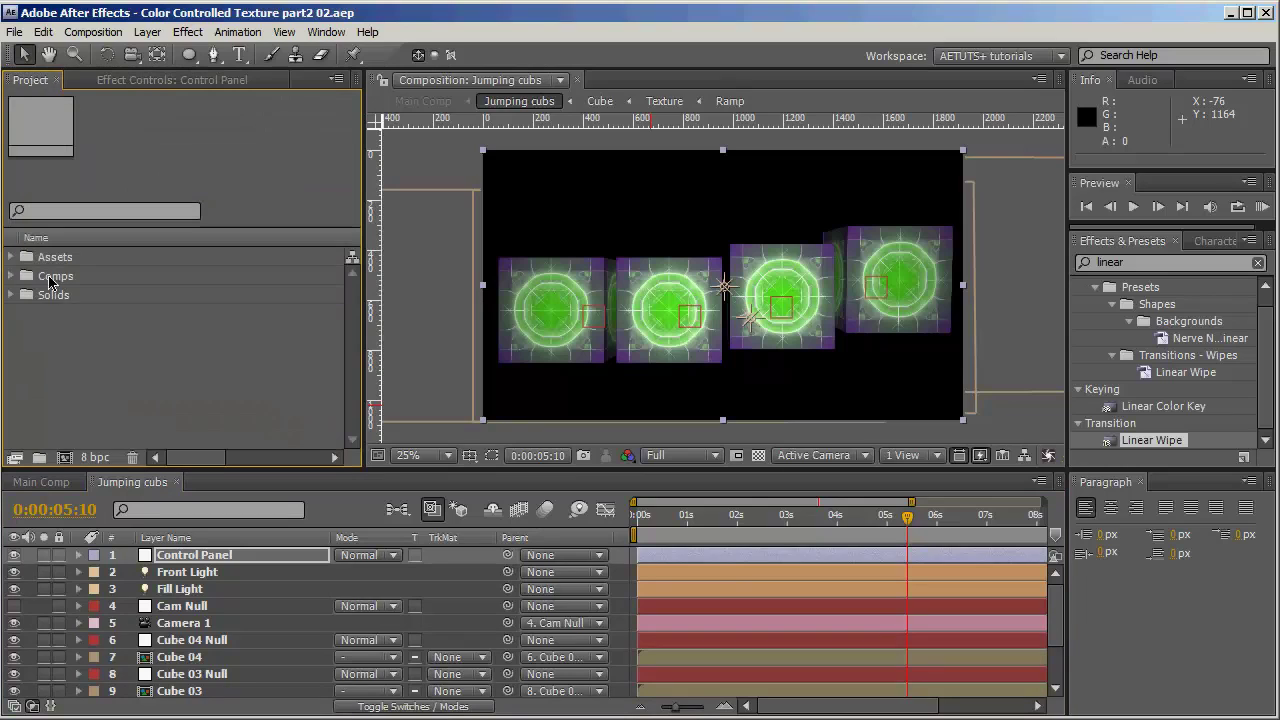
click(11, 276)
click(90, 356)
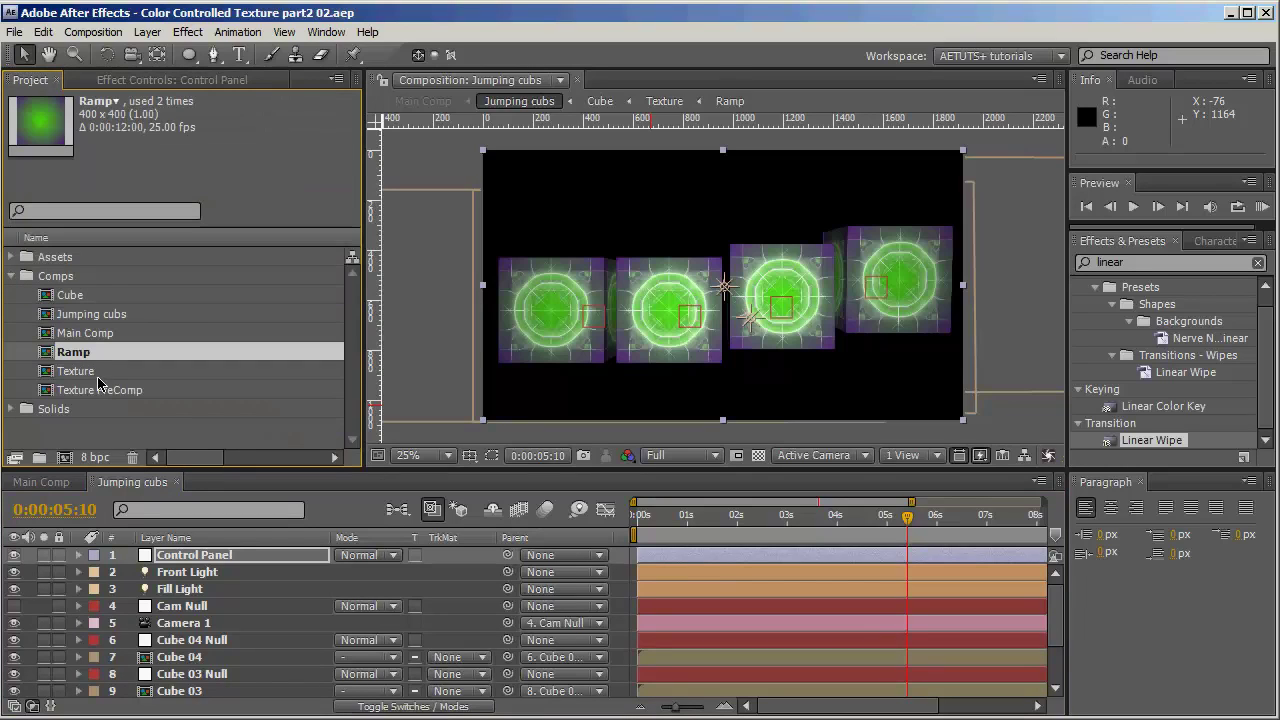
click(98, 374)
click(80, 355)
double_click(50, 354)
drag(667, 539, 689, 520)
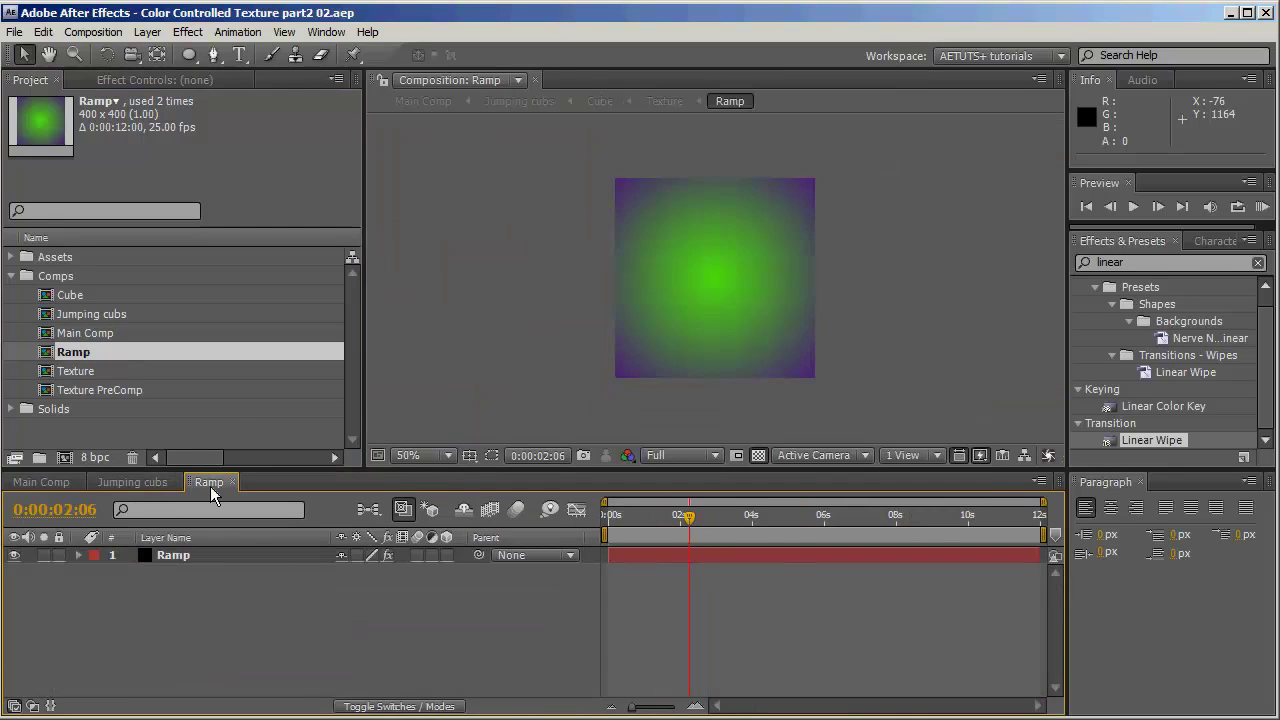
- Dock the Ramp timeline beneath the Project panel, above the Jumping cubs timeline, and enlarge it so both are accessible
drag(209, 483, 157, 437)
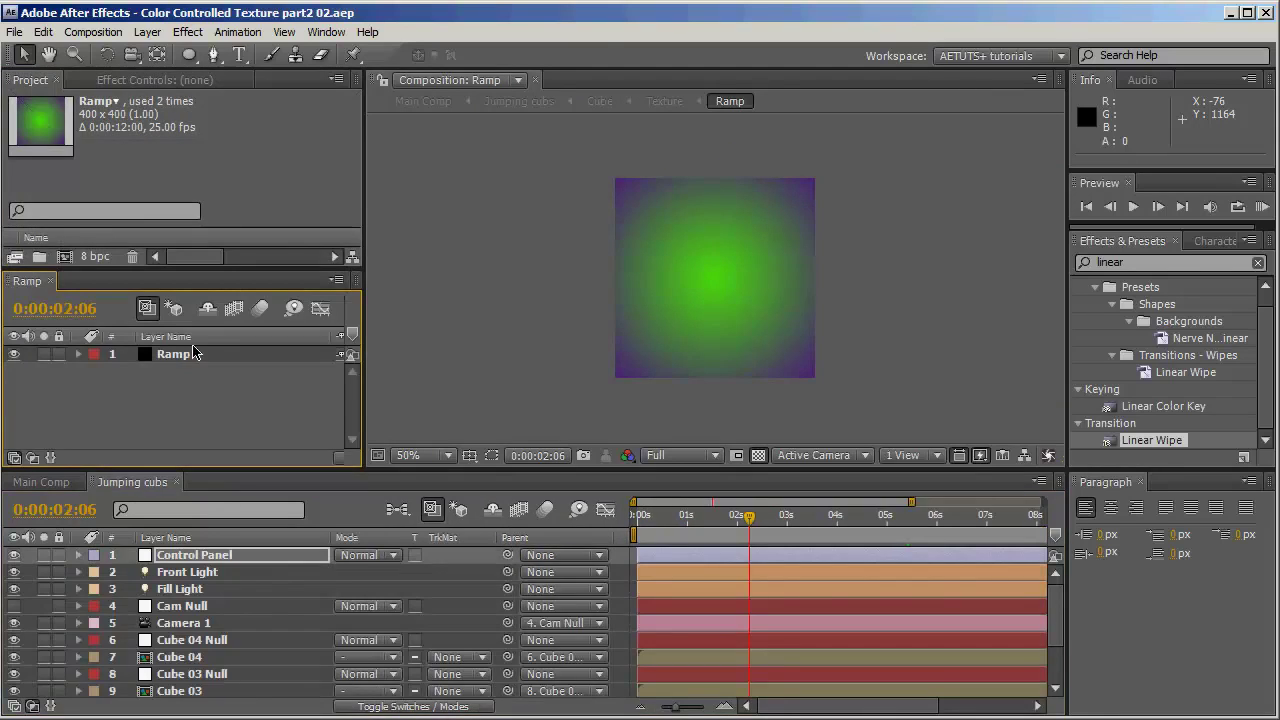
drag(200, 265, 200, 236)
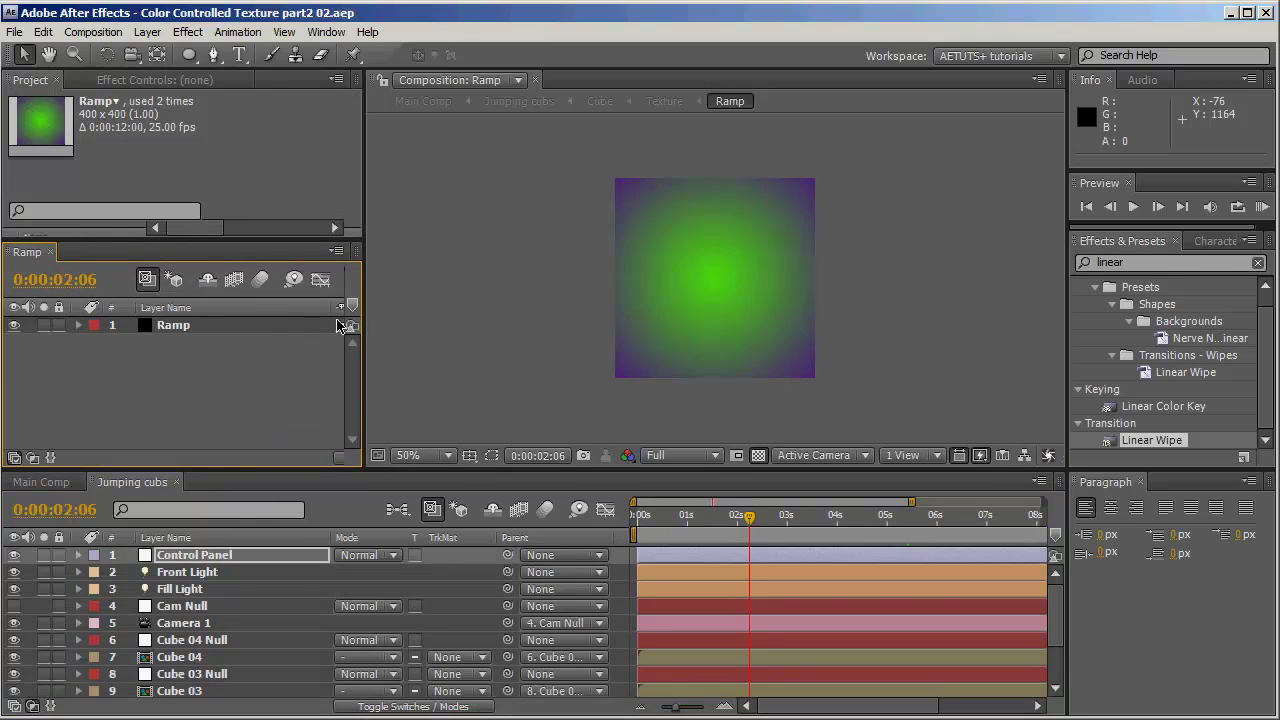
drag(362, 338, 690, 318)
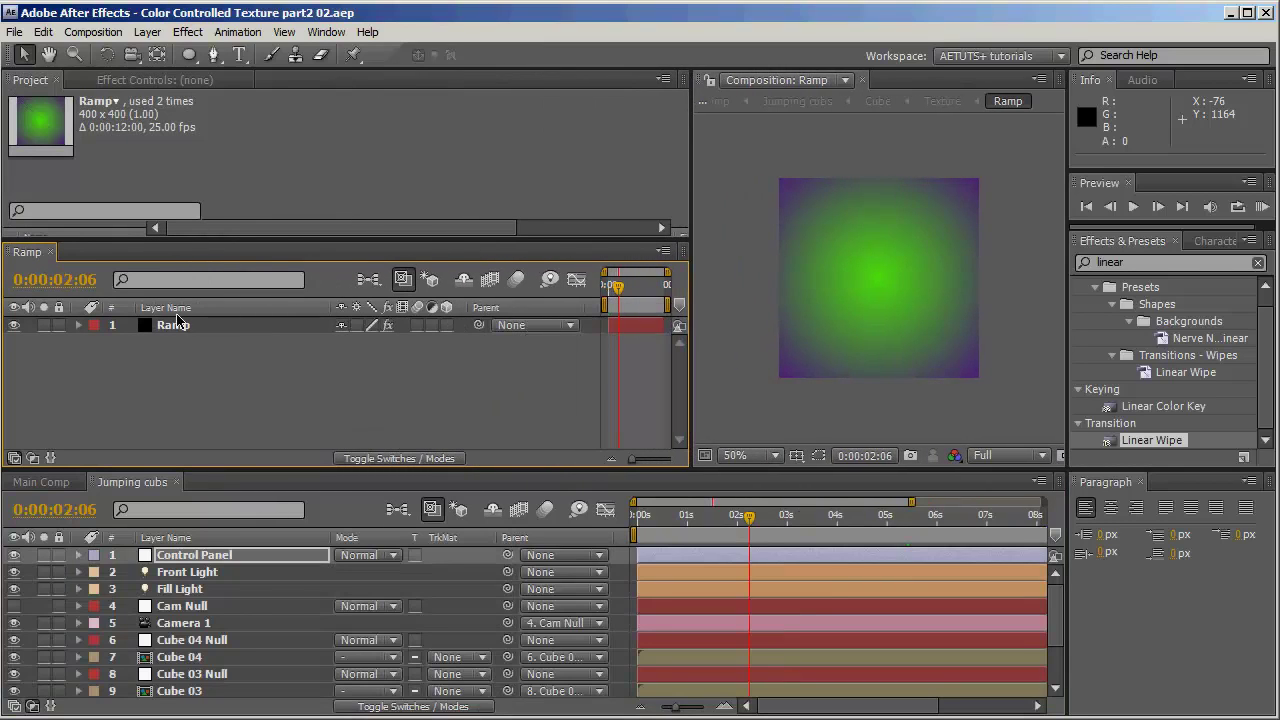
- Reveal the Ramp layer's effect and hide the layer switches columns in the Ramp timeline
click(180, 324)
key(e)
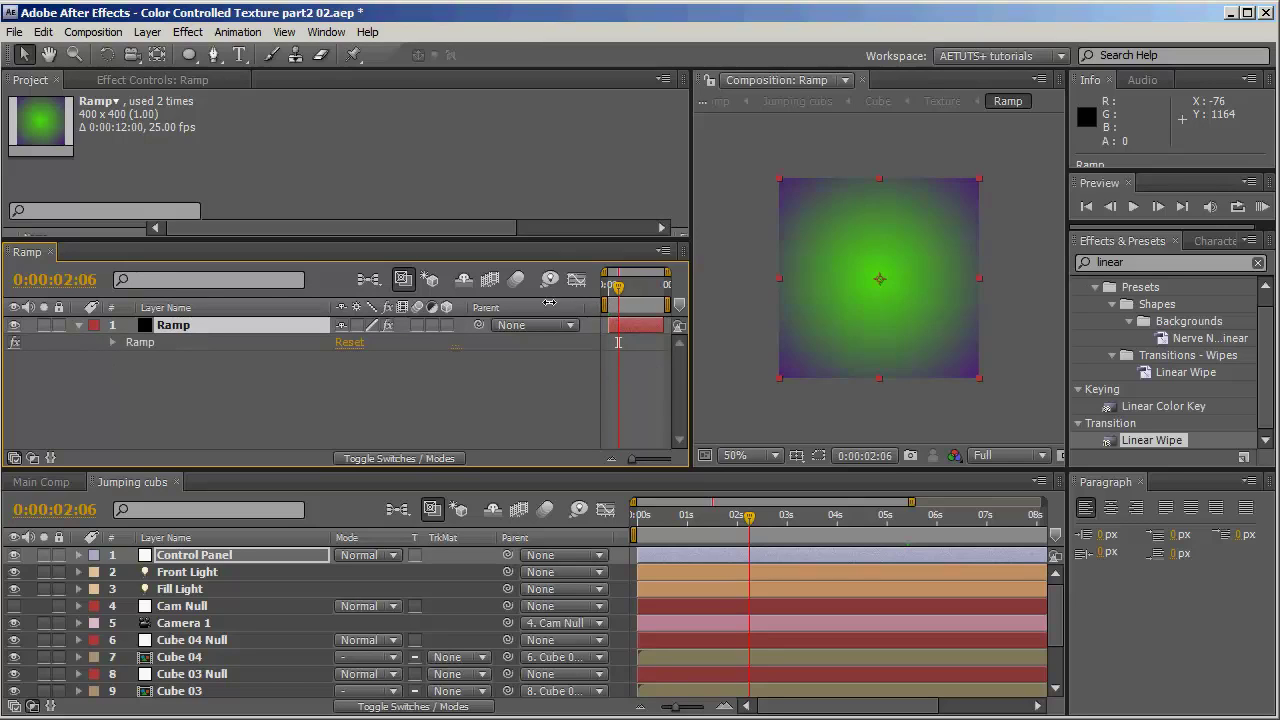
click(31, 459)
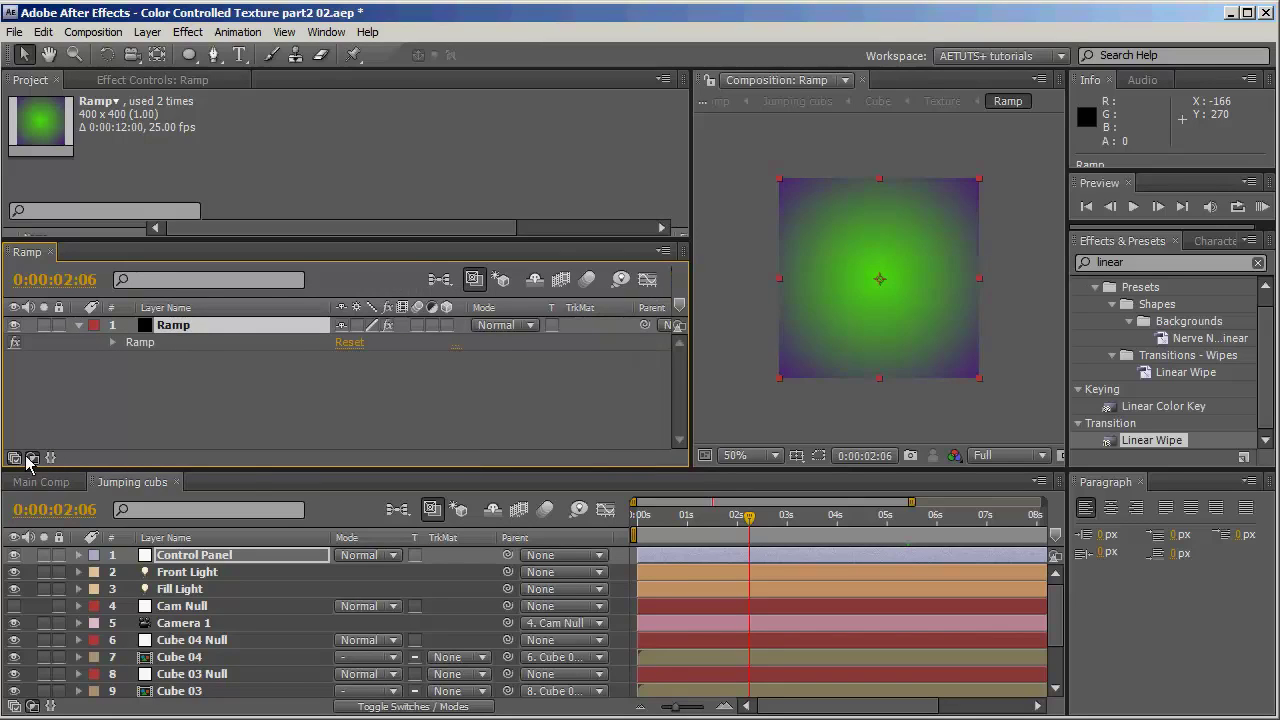
click(31, 459)
click(14, 458)
- Reveal the Ramp effect's existing Start Color and End Color expressions in the timeline
click(148, 344)
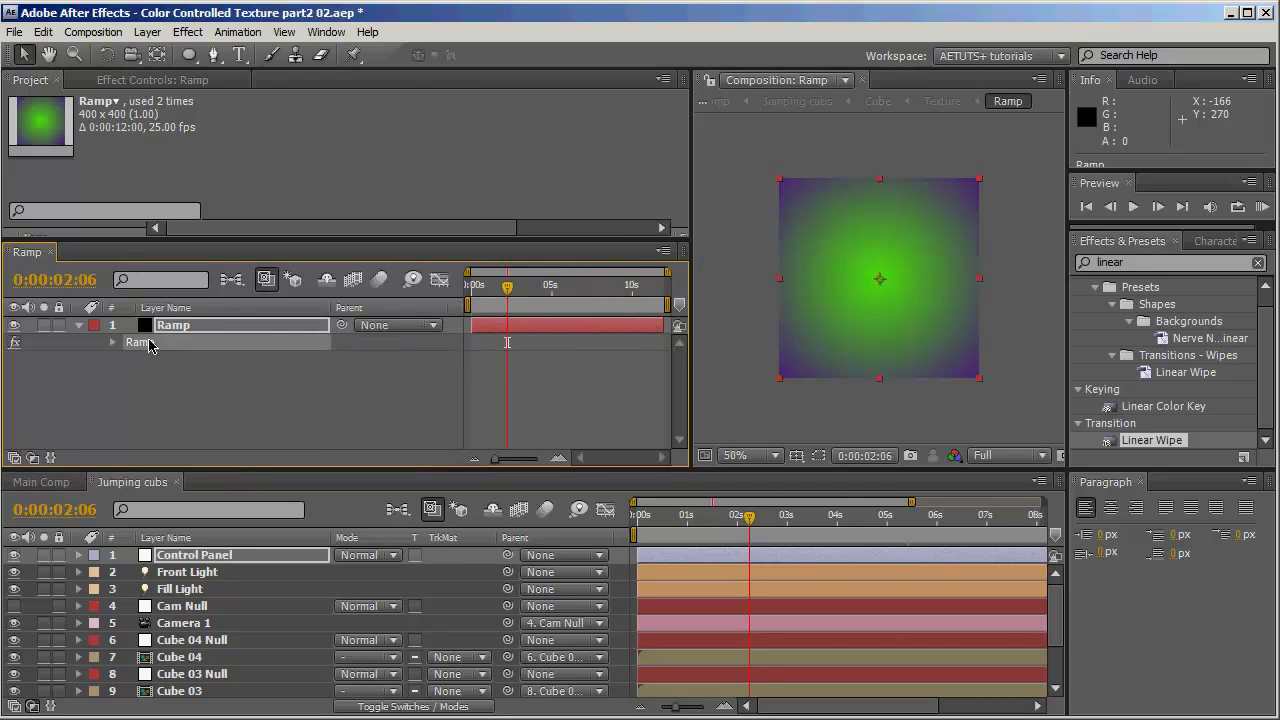
click(122, 367)
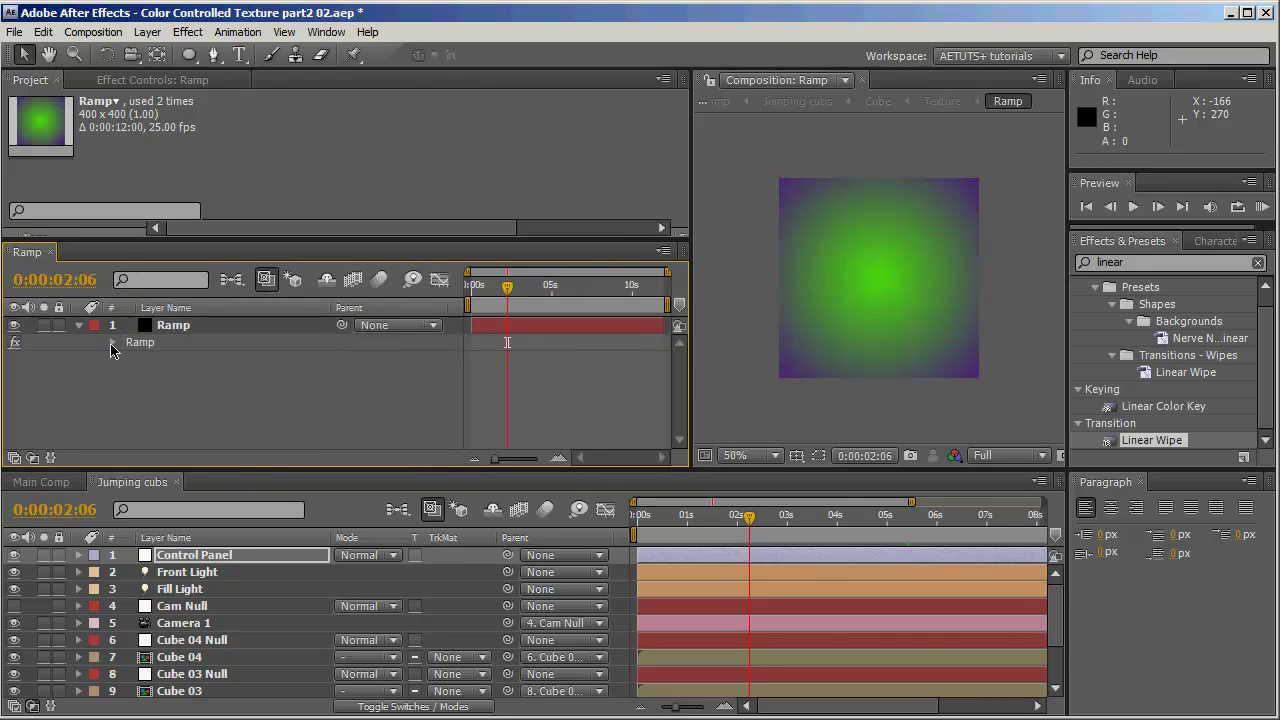
click(112, 342)
click(152, 325)
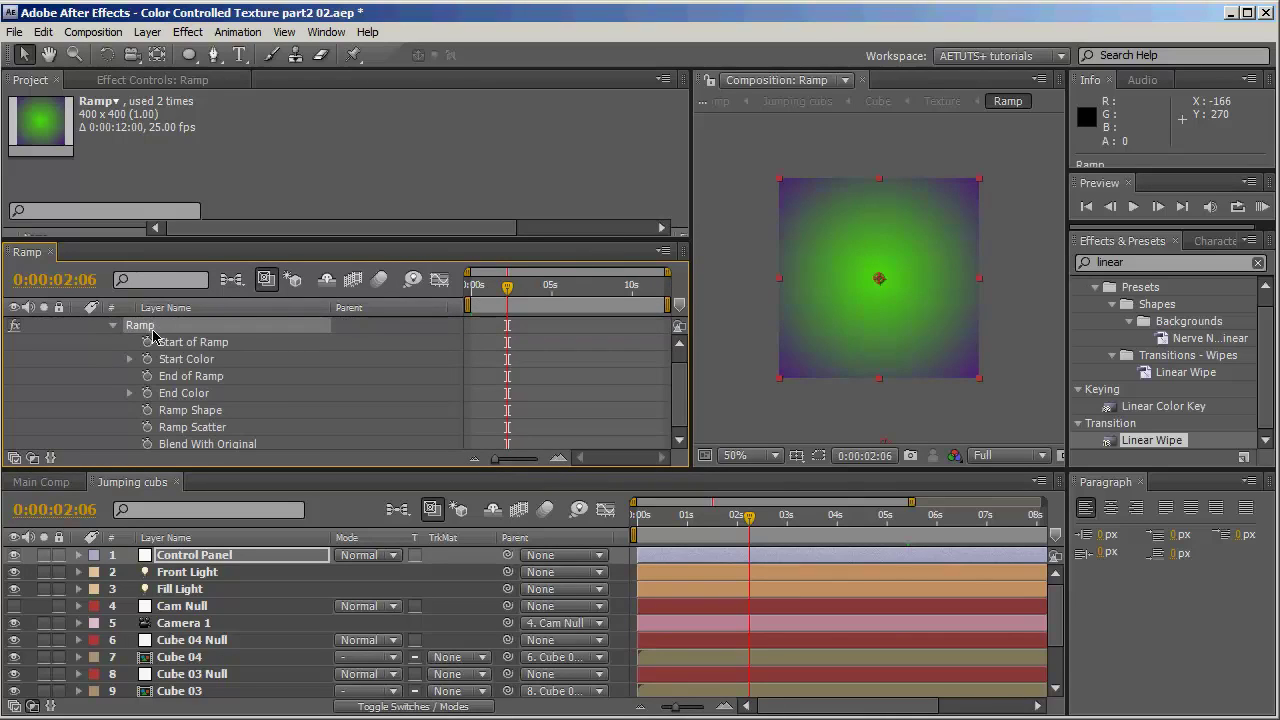
key(e)
key(e)
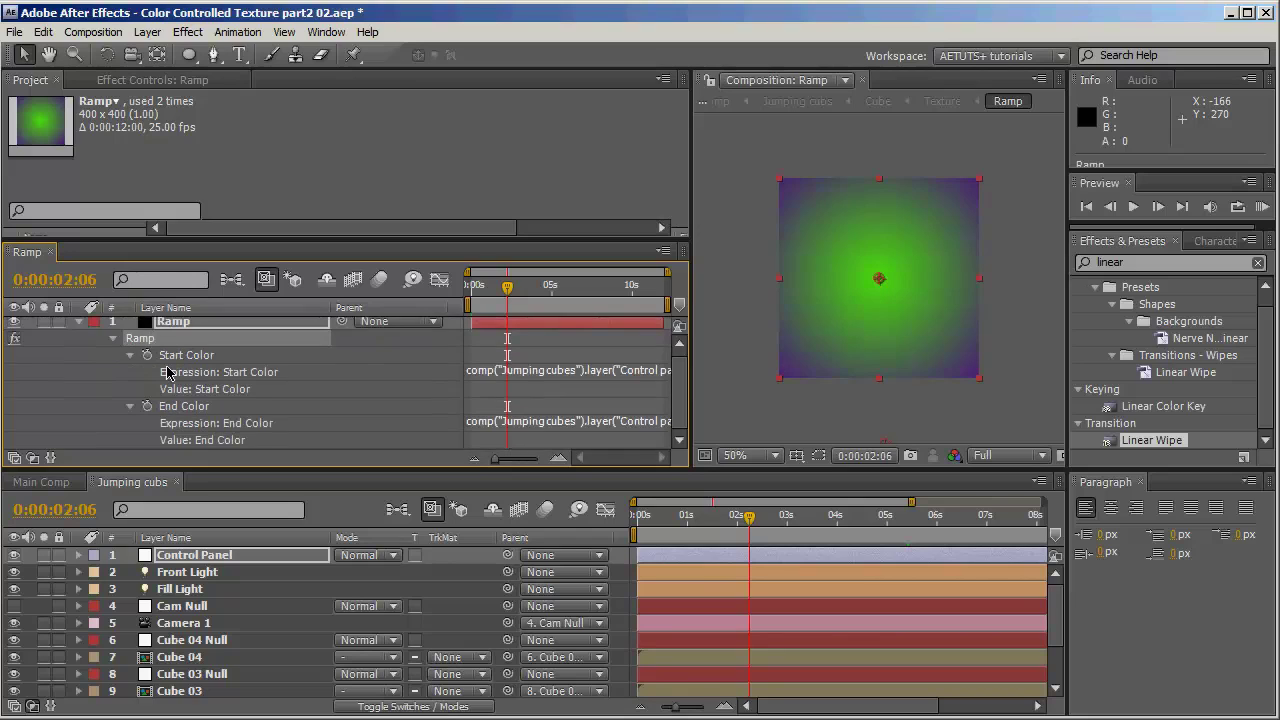
- Open the Ramp effect's Start Color expression and check which composition, layer and effect names it references
click(601, 376)
click(664, 366)
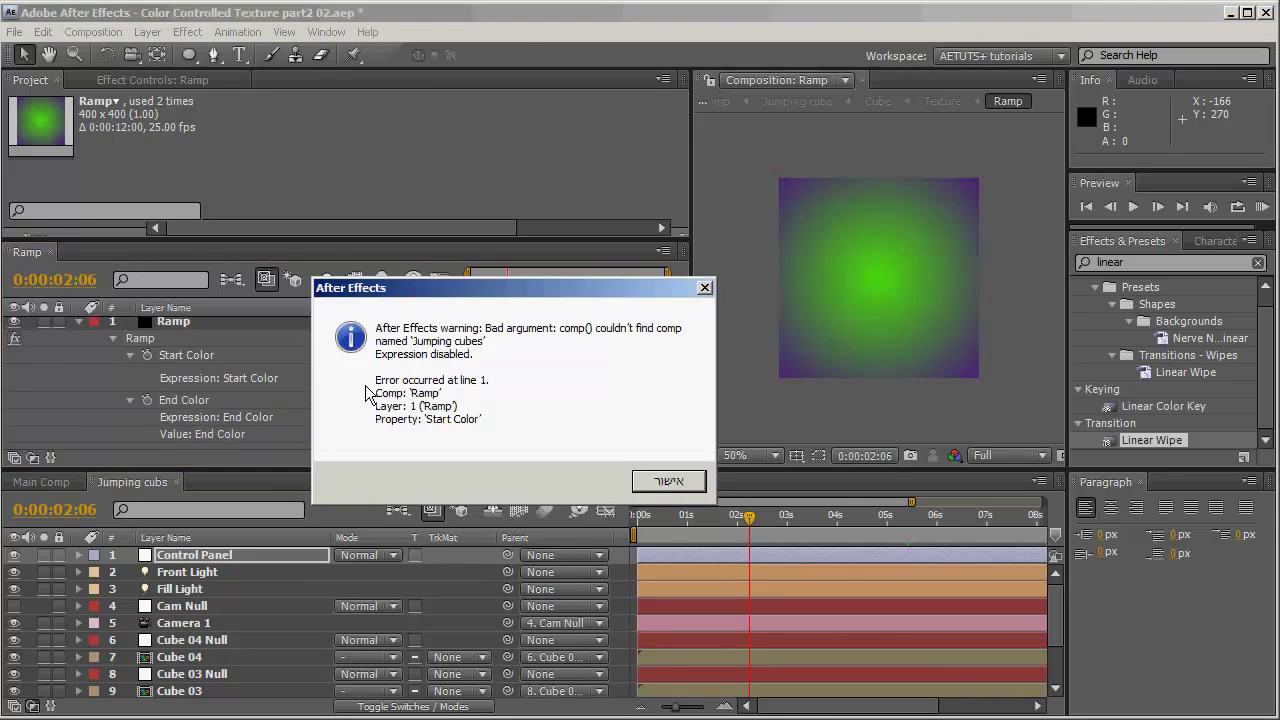
click(710, 484)
click(521, 376)
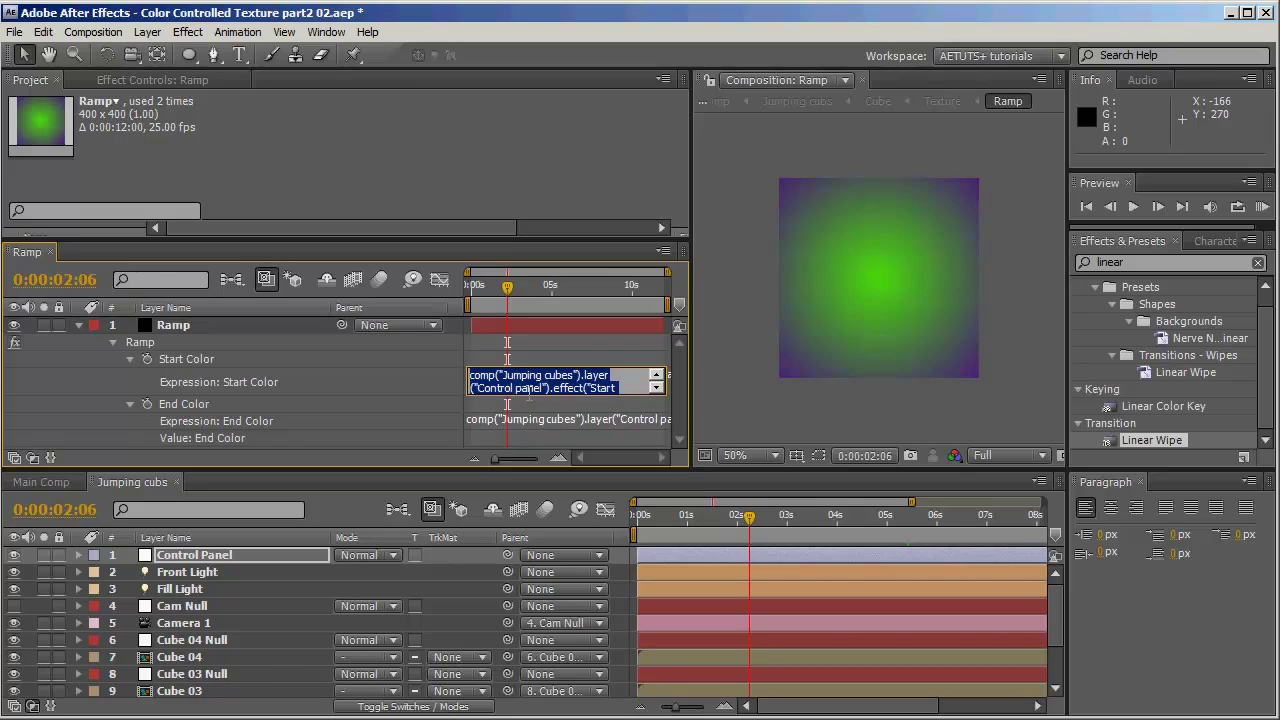
click(655, 388)
click(655, 388)
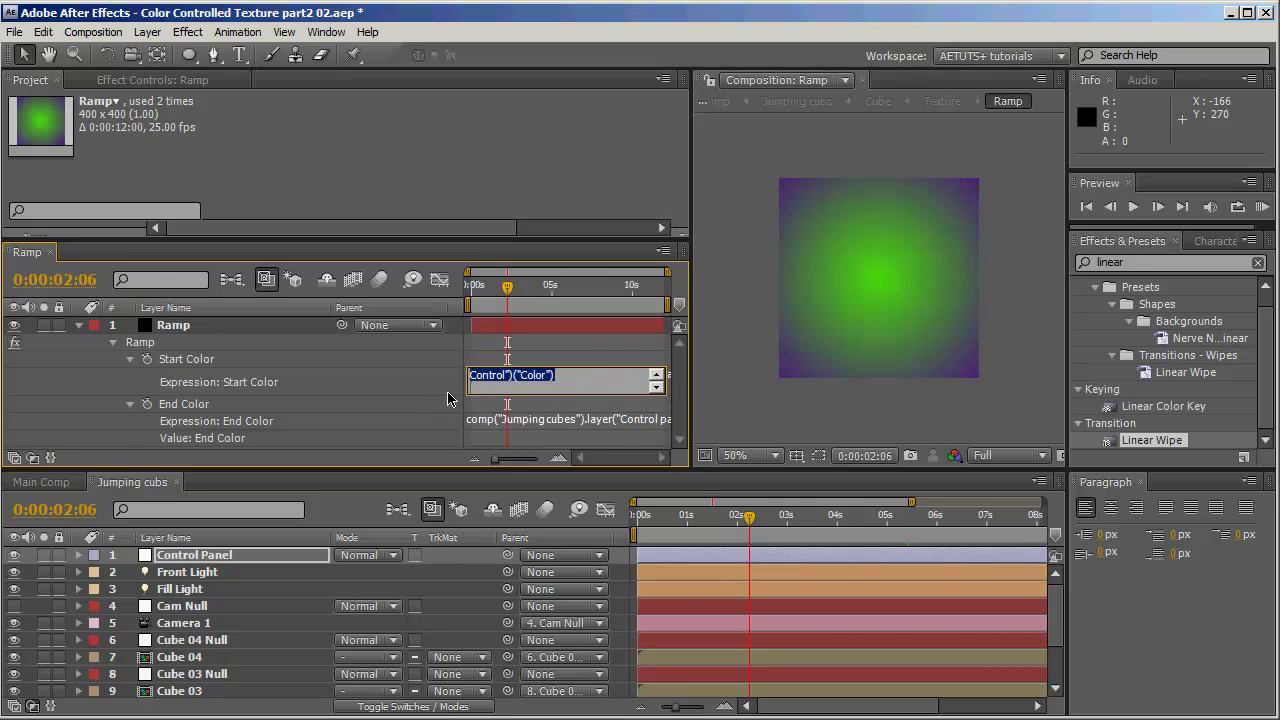
click(400, 404)
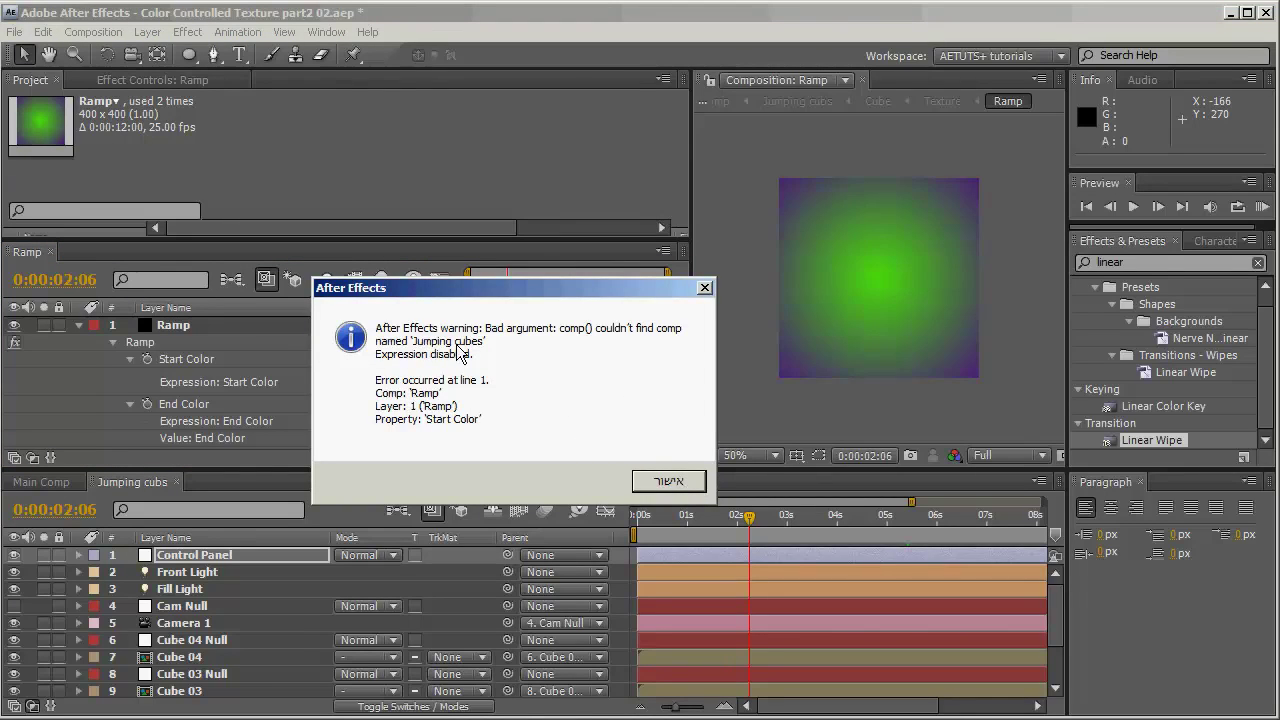
- Dismiss the expression warning, reveal the Control Panel layer's effects and expand its Start Color and End Color controls
click(667, 482)
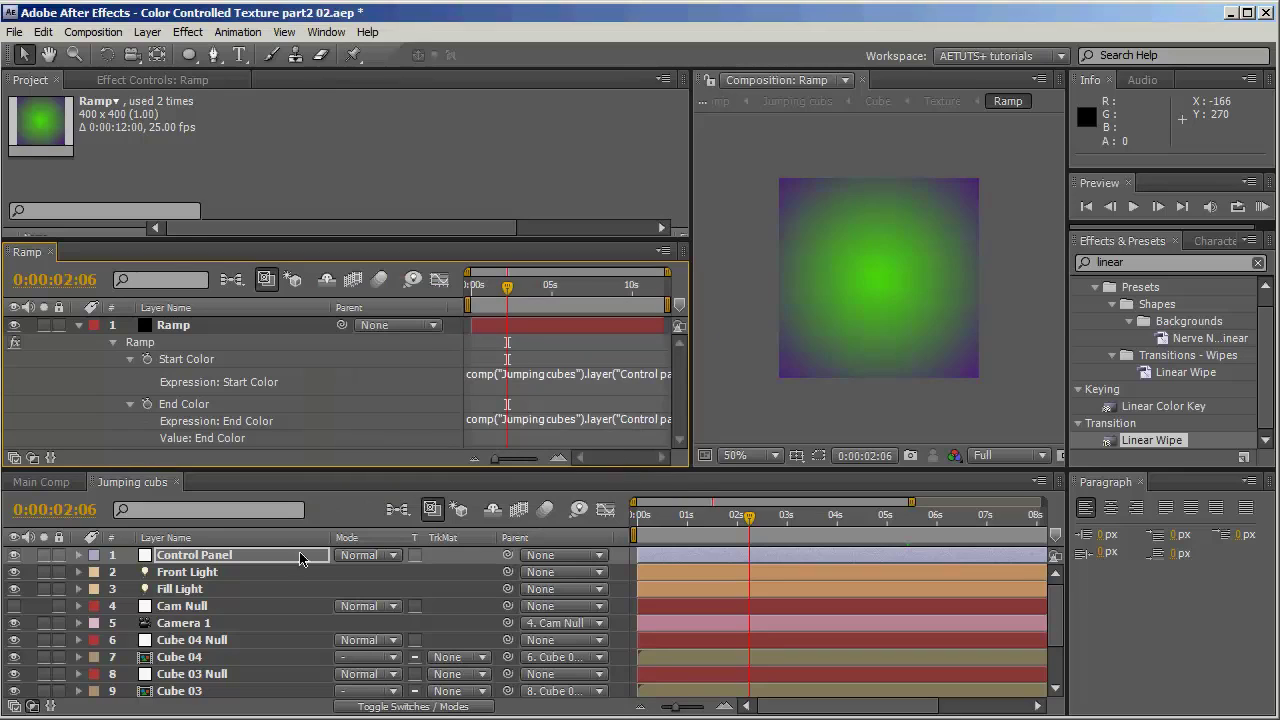
click(212, 563)
key(e)
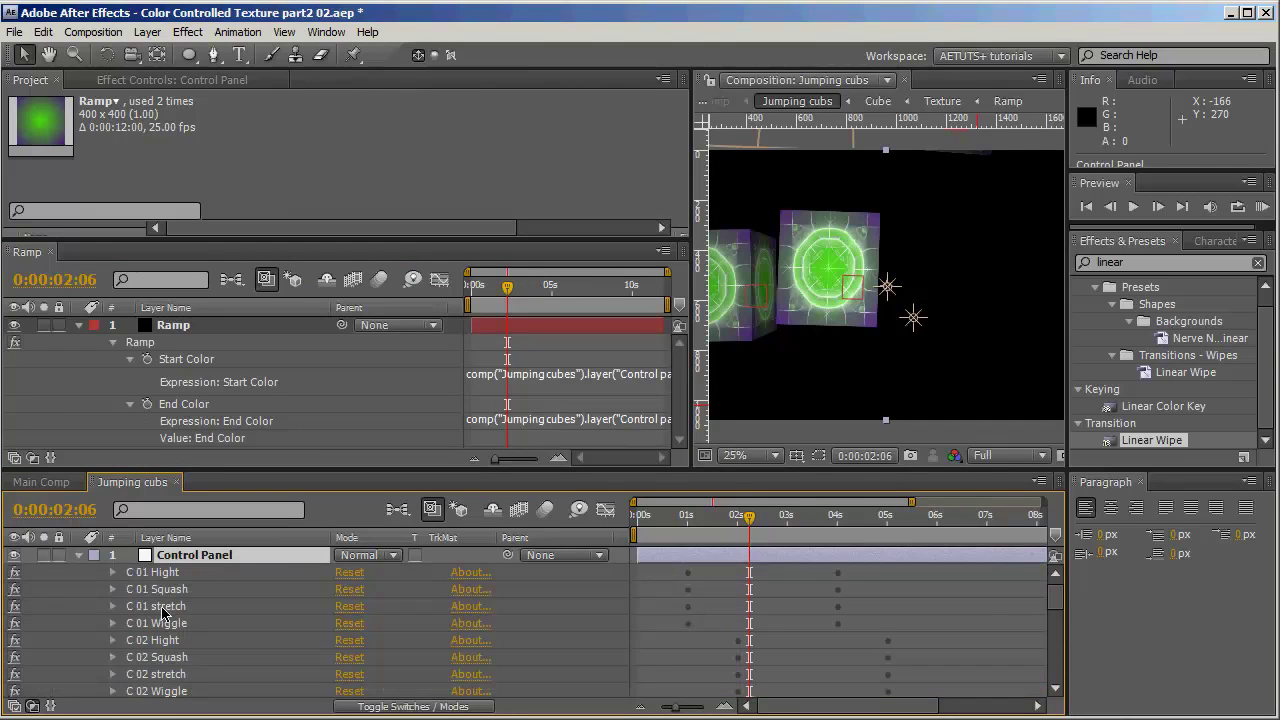
scroll(175, 615, down, 4)
scroll(178, 620, down, 3)
scroll(165, 606, up, 2)
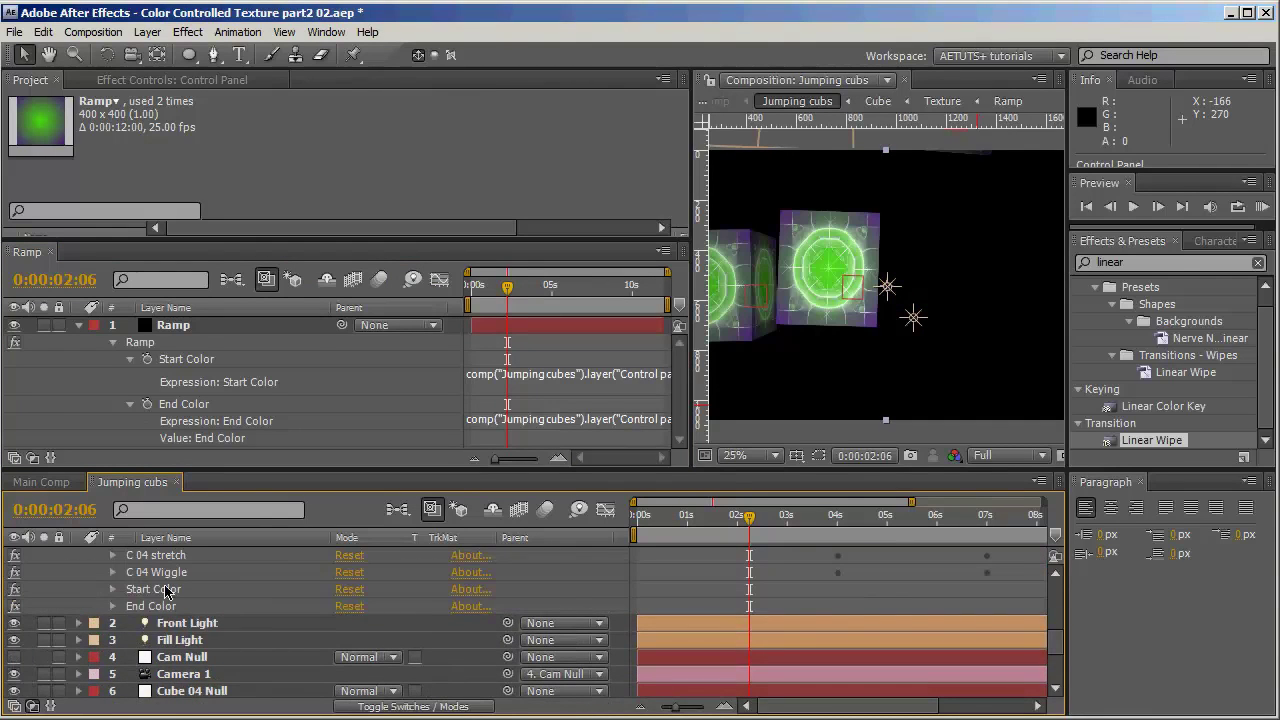
click(167, 591)
click(114, 590)
click(111, 623)
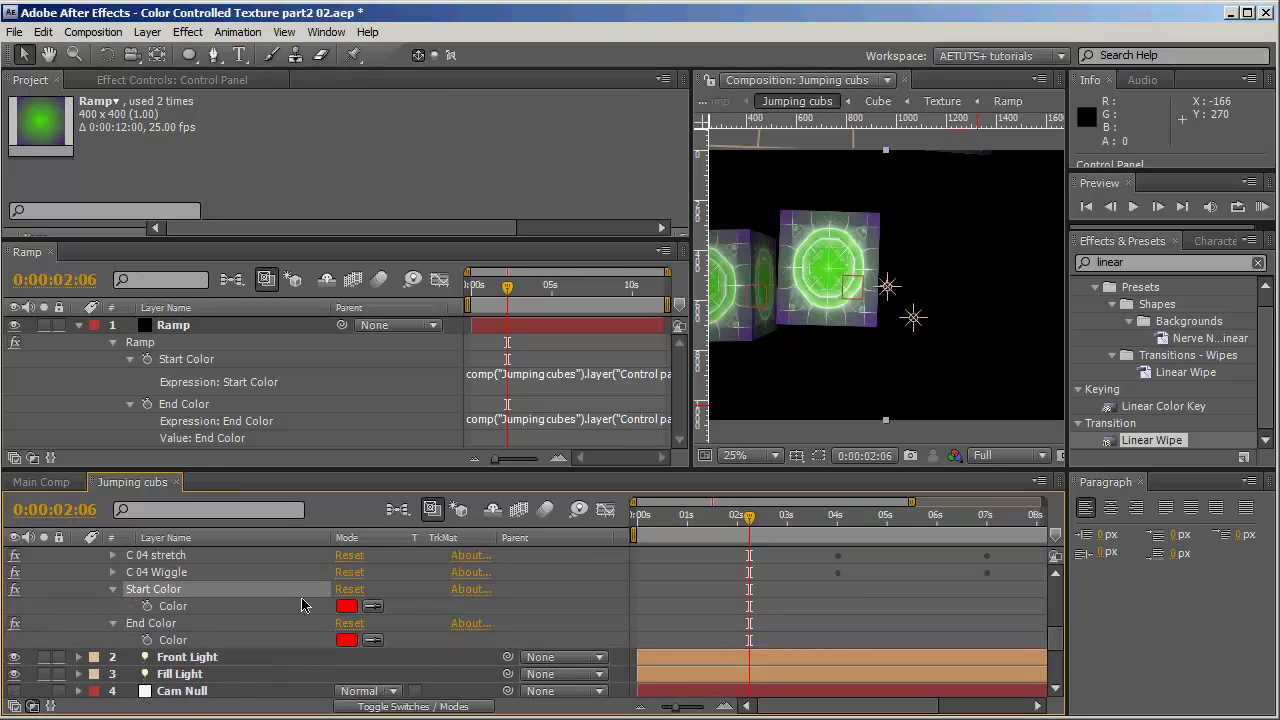
click(586, 382)
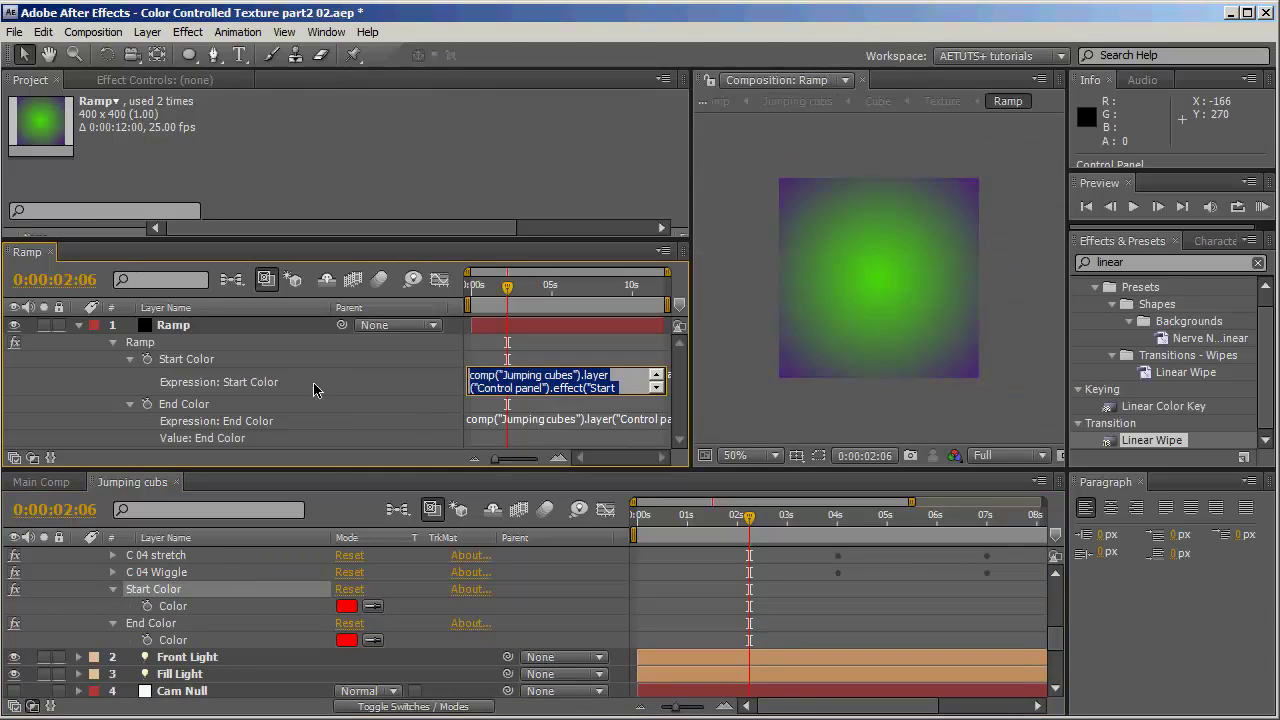
click(415, 386)
click(668, 482)
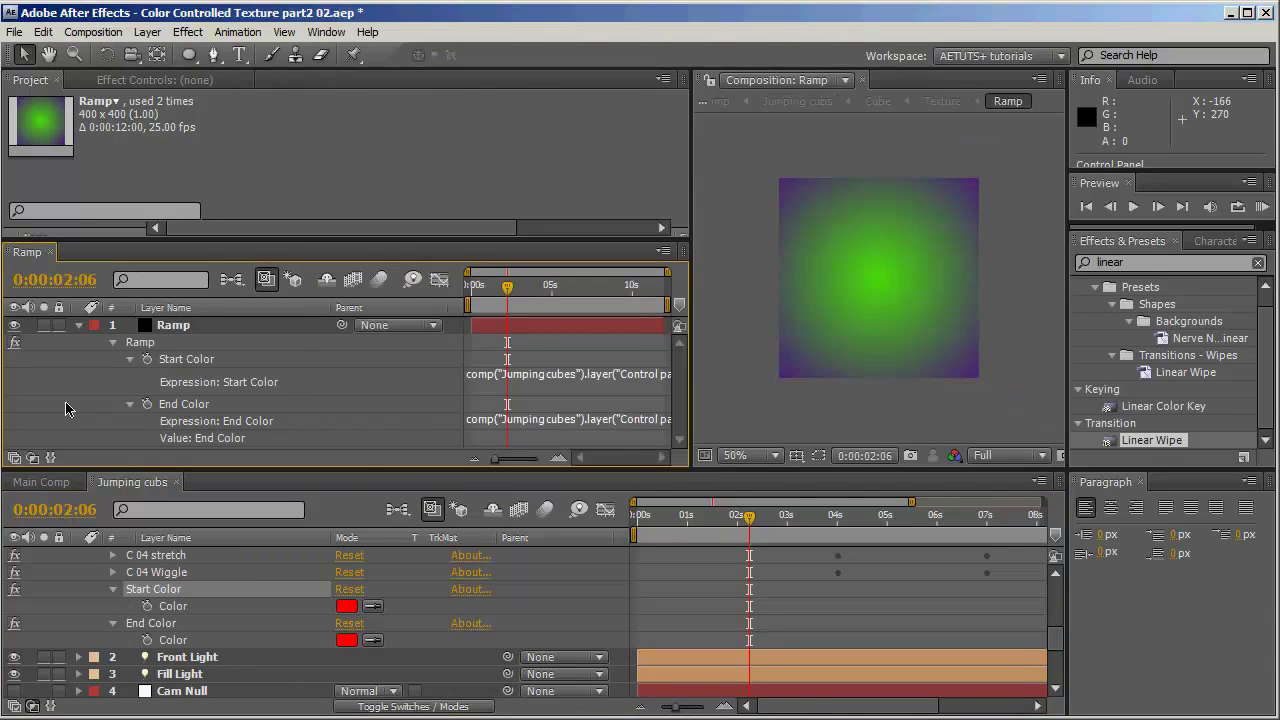
- Show the Ramp timeline's switches and pick-whip the Ramp effect's Start Color expression to the Control Panel's Start Color control
click(14, 457)
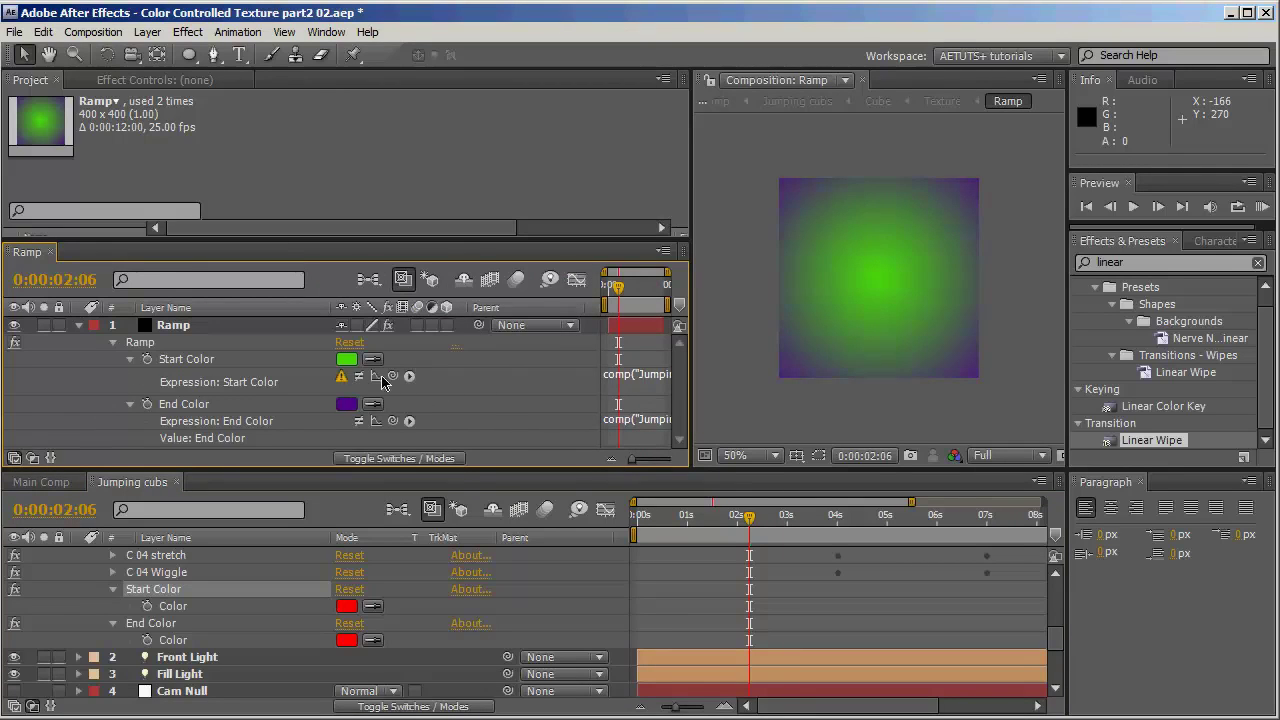
click(186, 360)
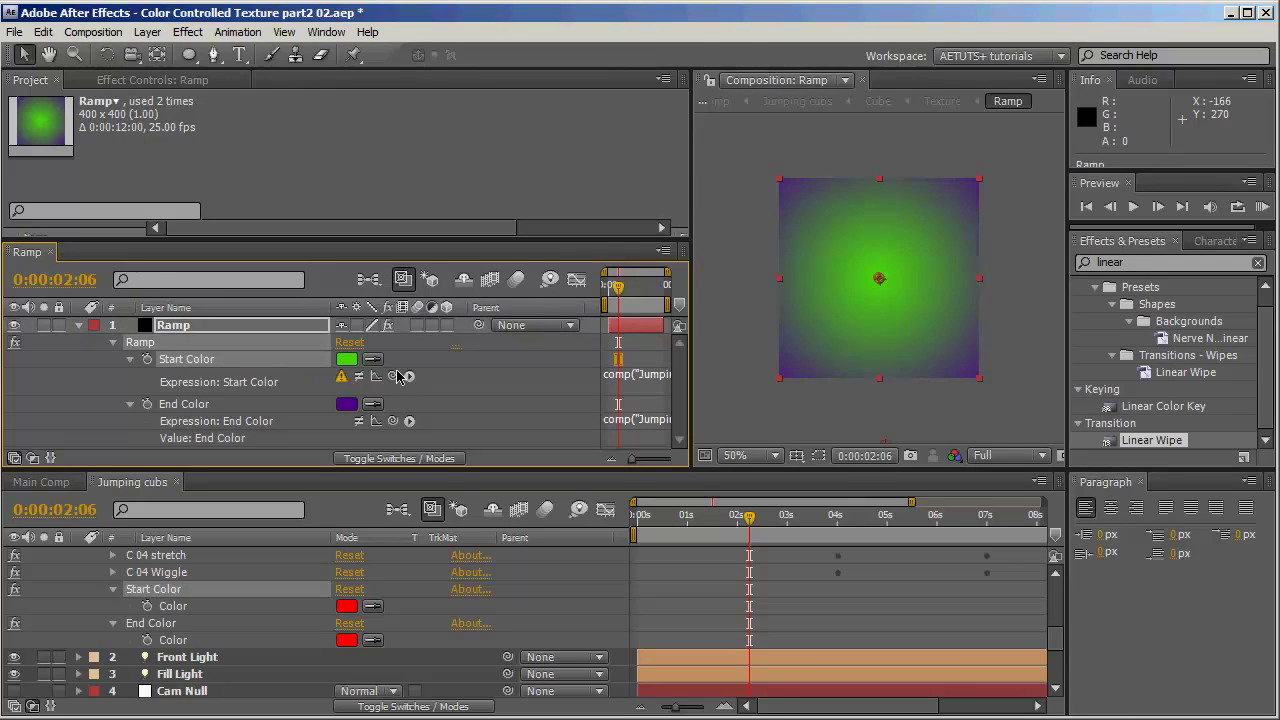
drag(393, 377, 226, 611)
click(48, 610)
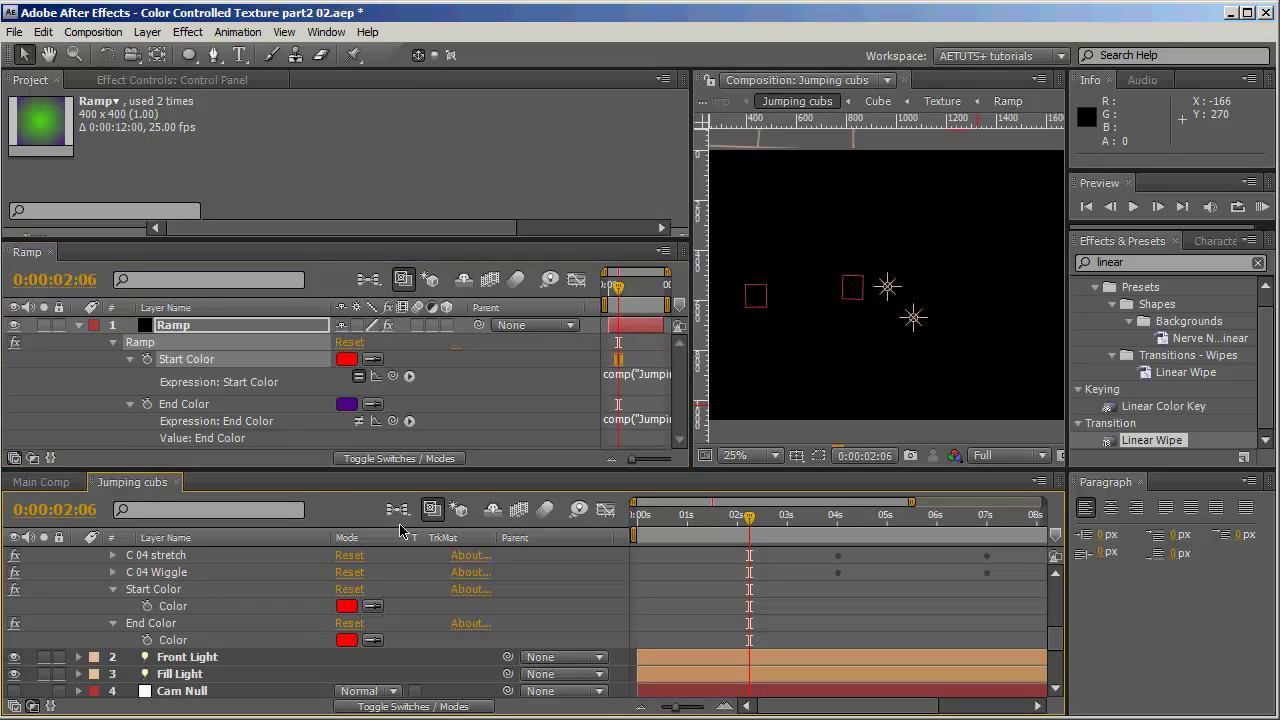
- Pick-whip the Ramp effect's End Color expression to the color property of the Control Panel's End Color control
click(393, 422)
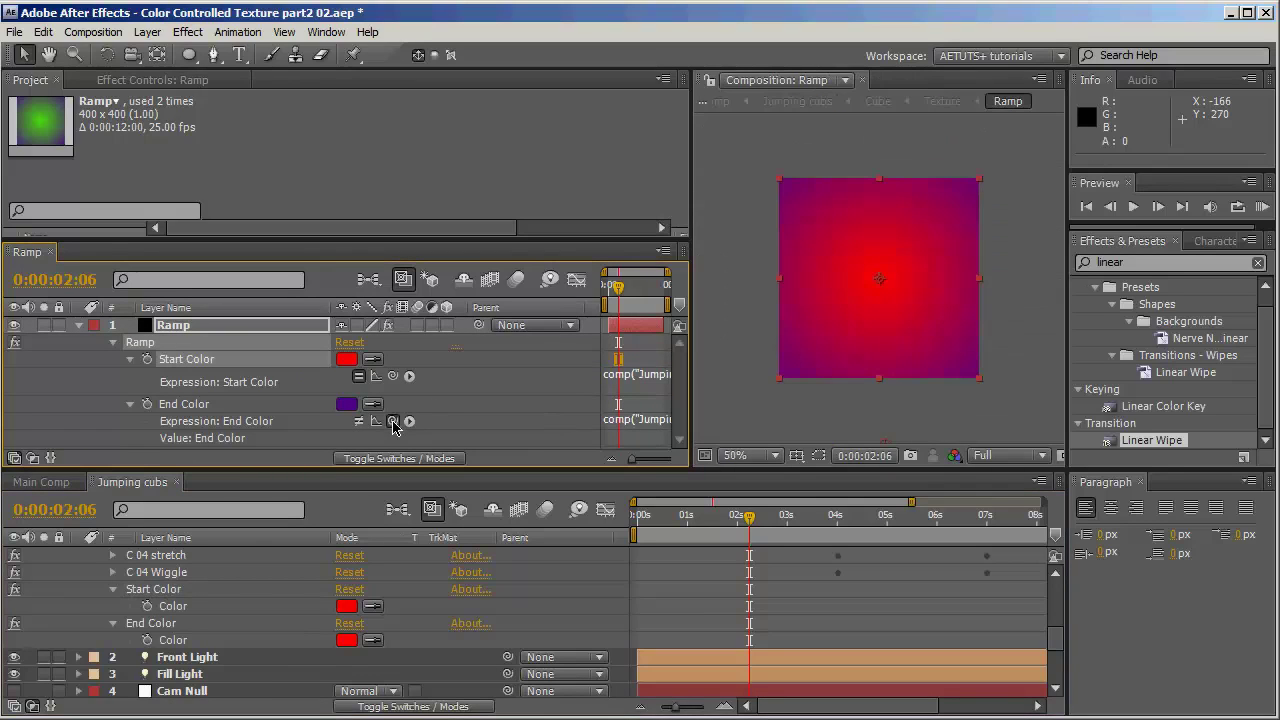
drag(393, 422, 203, 662)
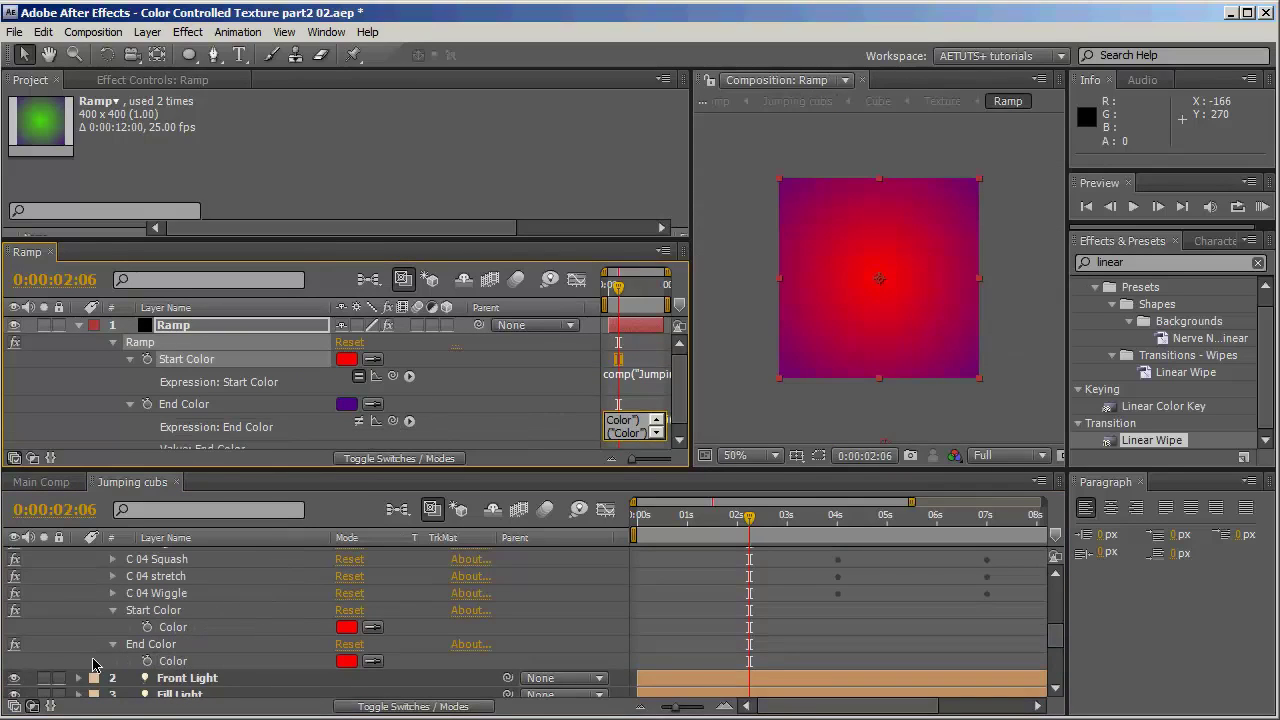
click(93, 665)
- Close the Ramp timeline and preview the Jumping cubs composition to check the linked colors on the cubes
drag(645, 518, 733, 521)
click(51, 250)
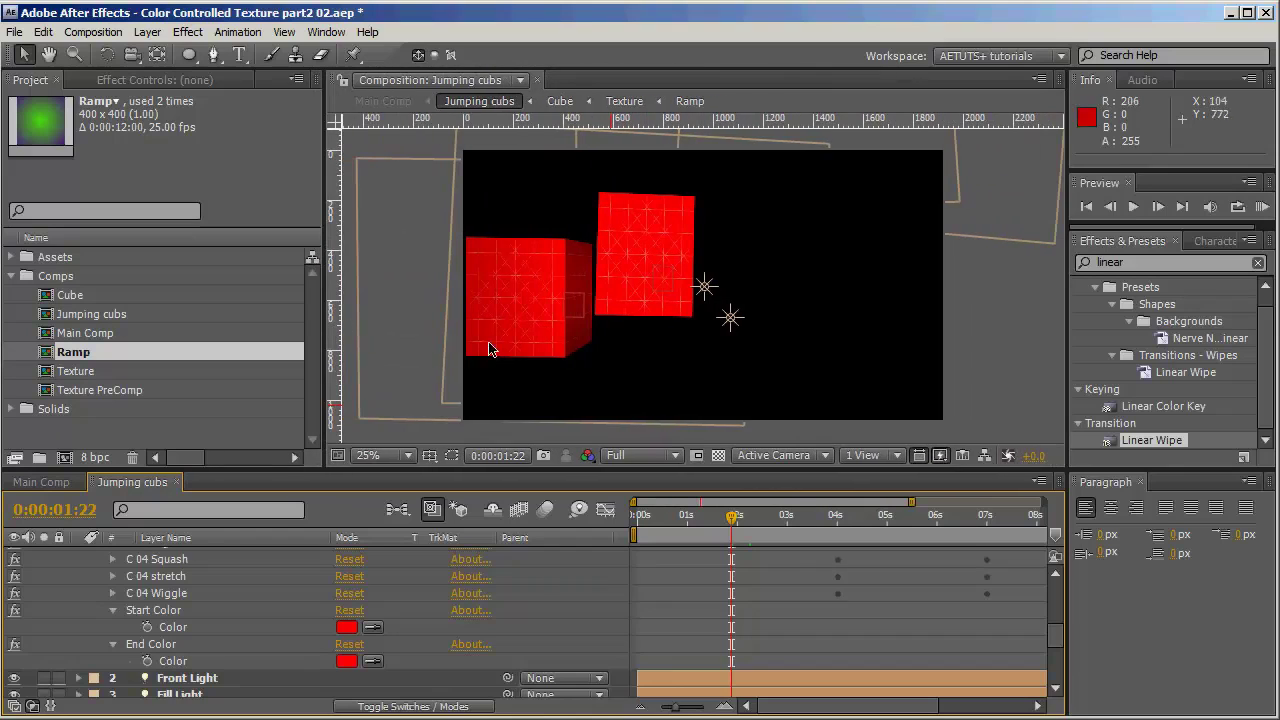
mouse_move(733, 519)
mouse_down()
mouse_move(712, 521)
mouse_move(757, 521)
mouse_up()
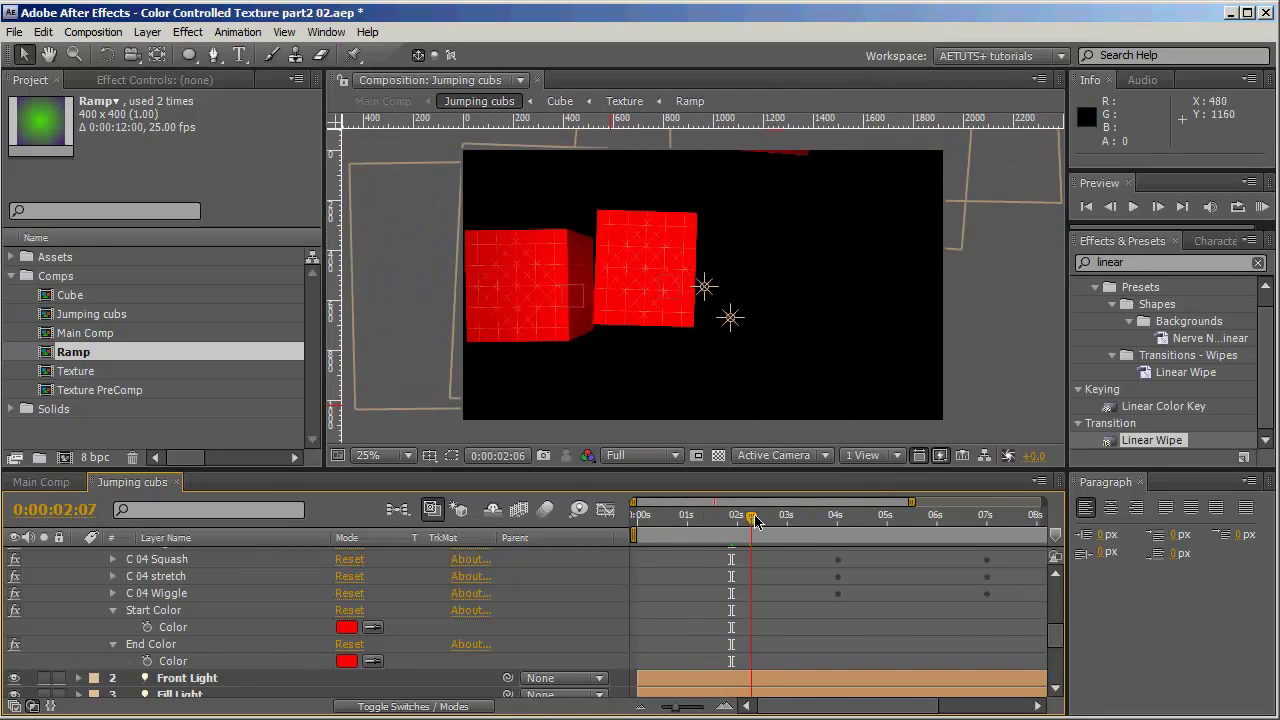
key(space)
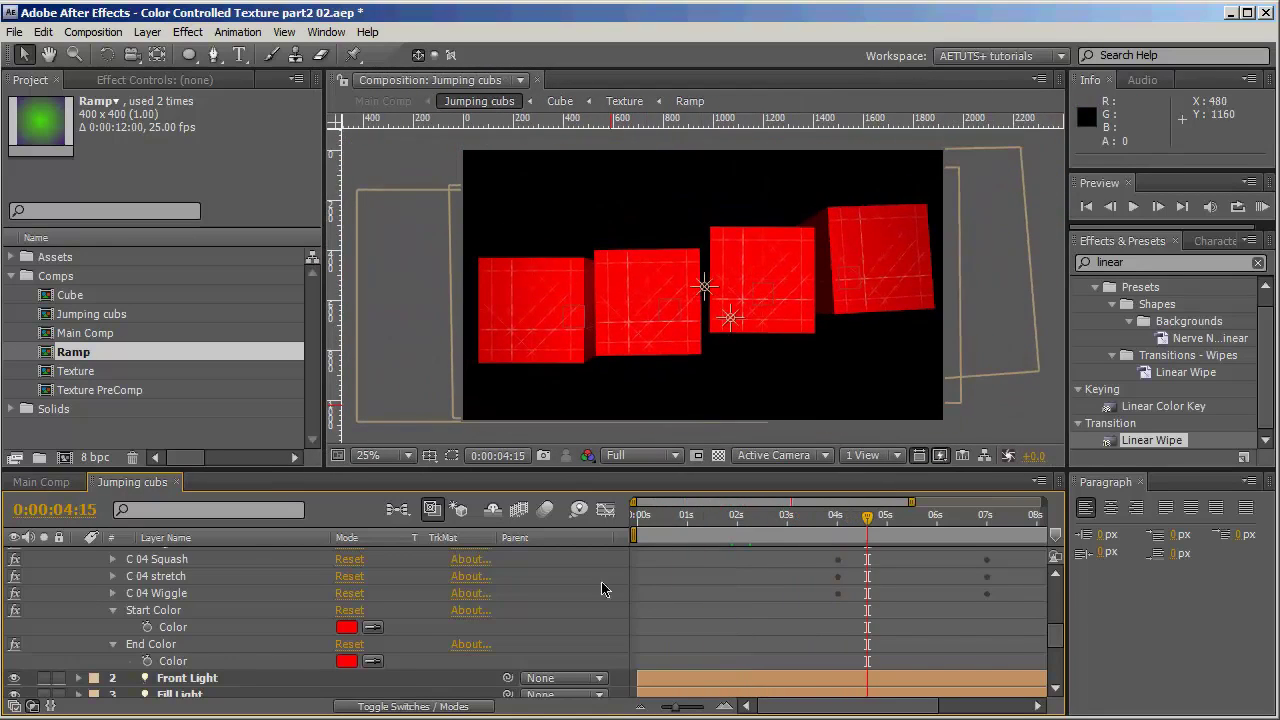
- Enable keyframing for the Start Color and End Color controls at 0:00:00:00
click(686, 532)
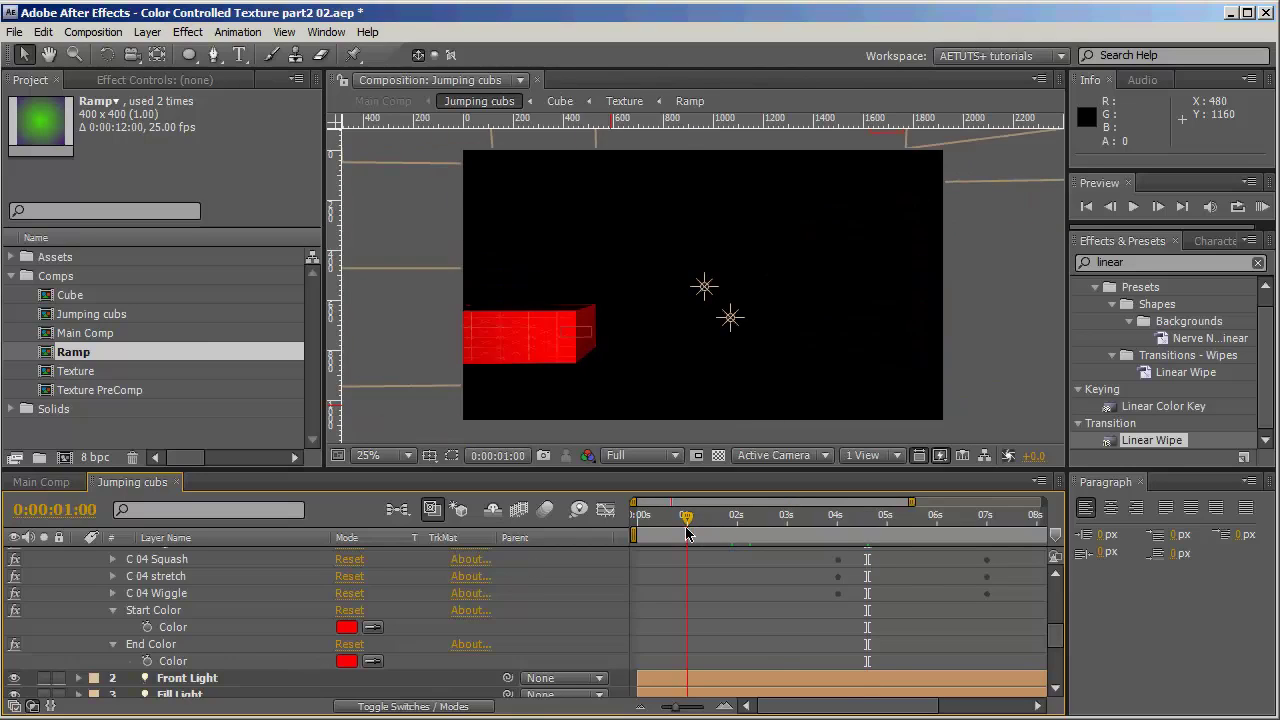
key(Home)
click(147, 627)
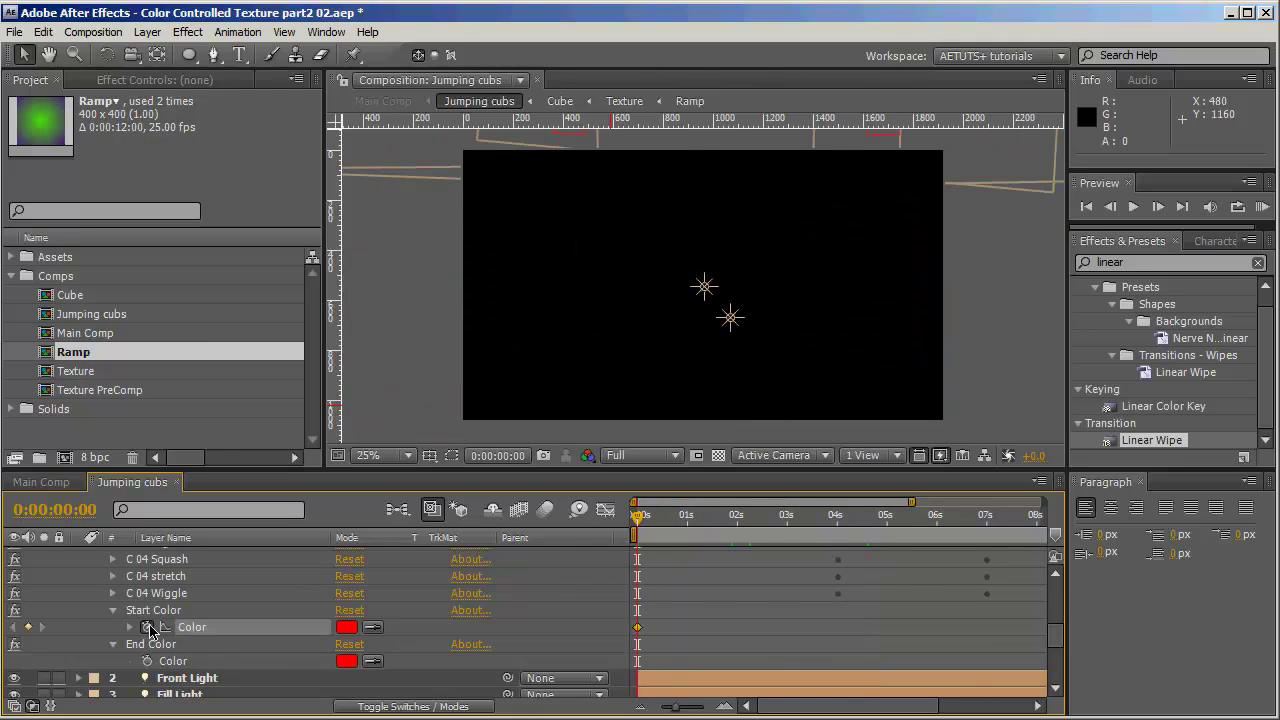
click(147, 661)
- Set the Start Color control's keyframe at 0:00:00:00 to the saturated blue 4A27E5
click(347, 629)
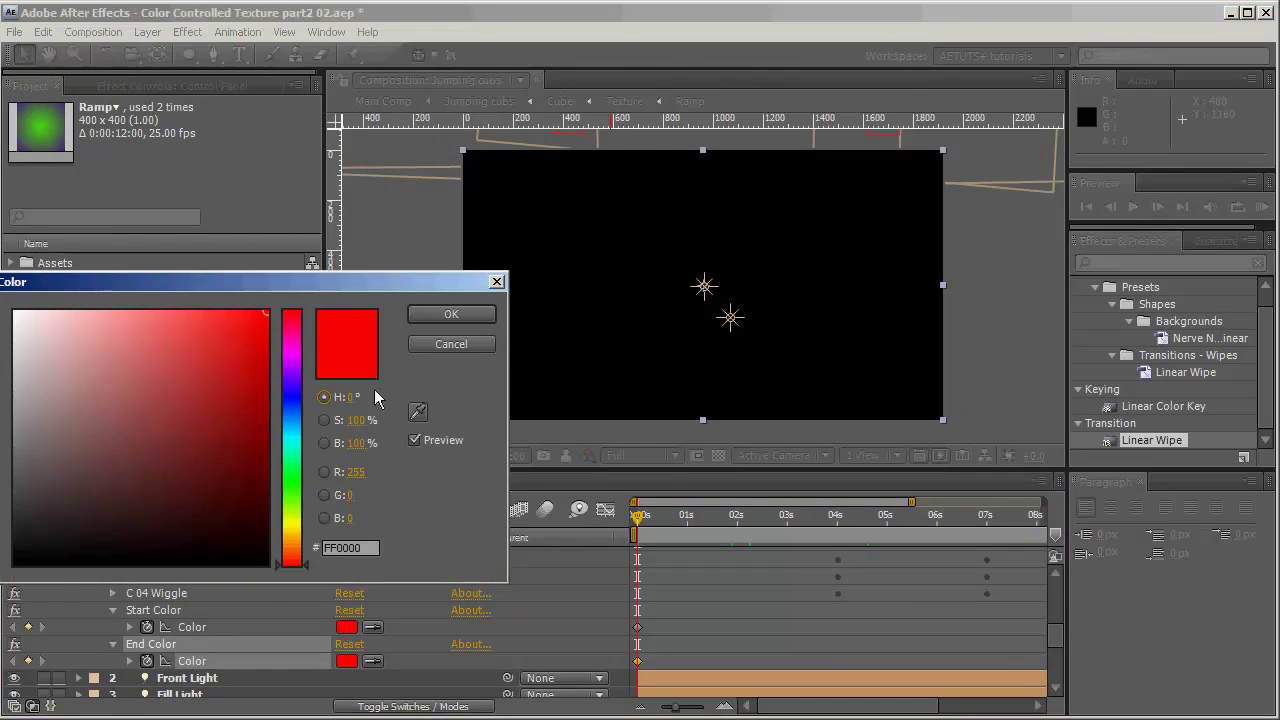
click(290, 387)
drag(262, 352, 225, 336)
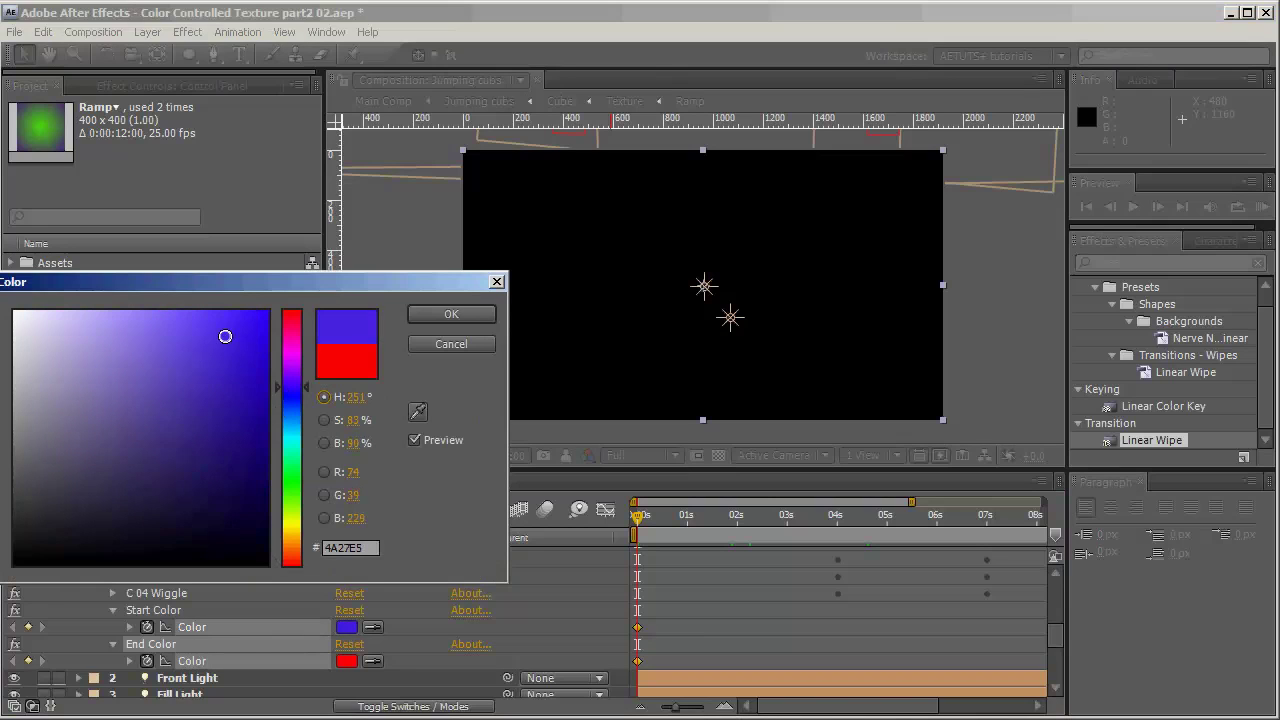
click(478, 315)
- Set the End Color control's keyframe at 0:00:00:00 to a nearly black green
click(347, 661)
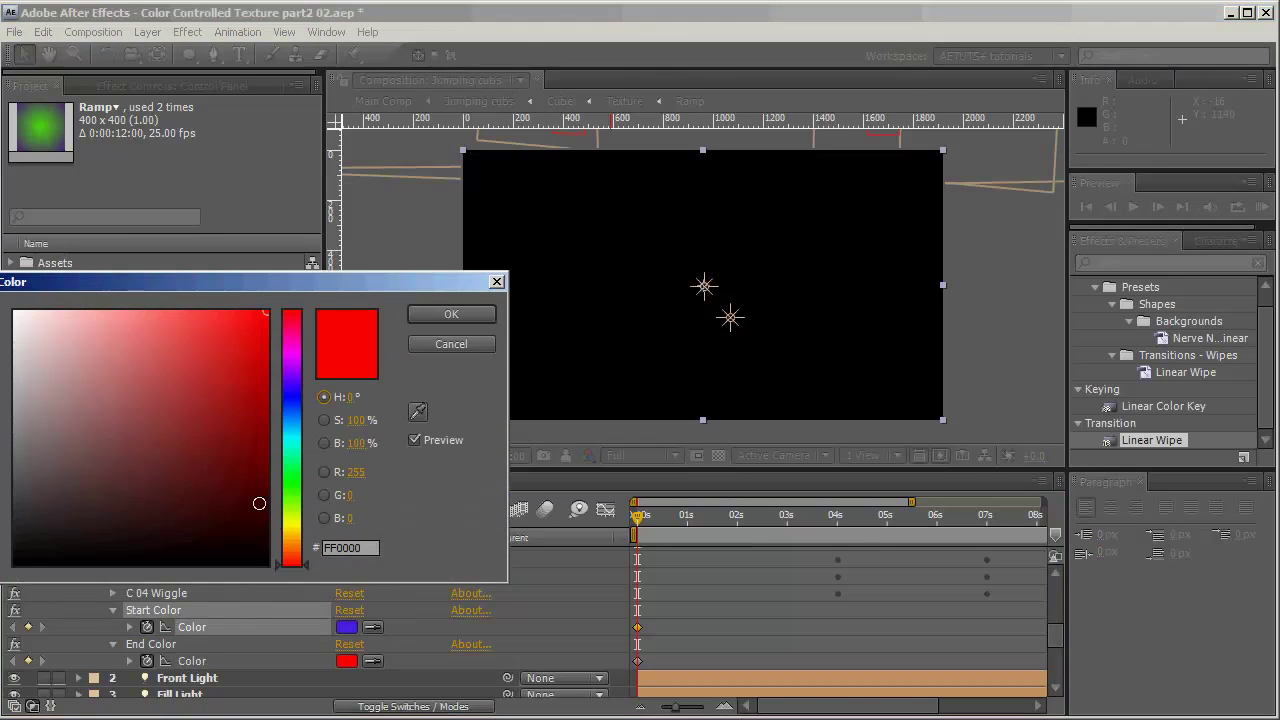
click(290, 503)
drag(258, 521, 265, 545)
click(444, 319)
- Set the Start Color control's keyframe at 0:00:00:00 to the light lavender B3A3FA
click(347, 627)
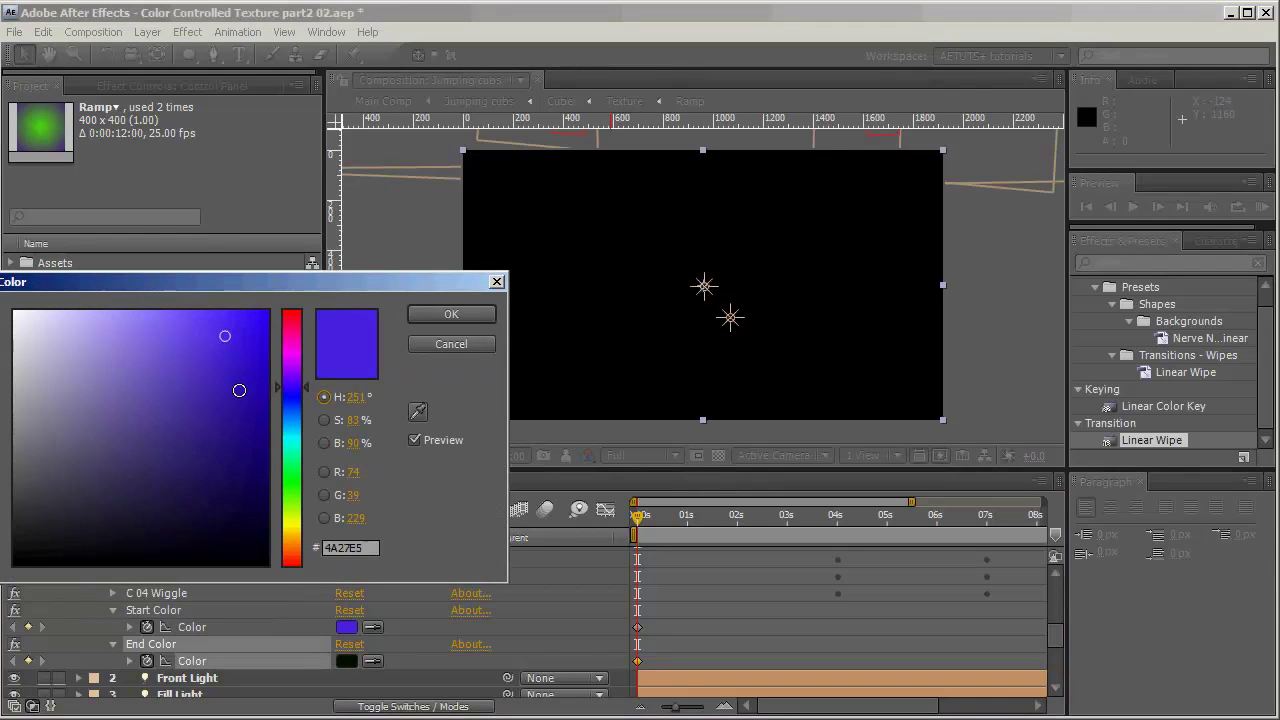
click(100, 315)
drag(100, 315, 102, 315)
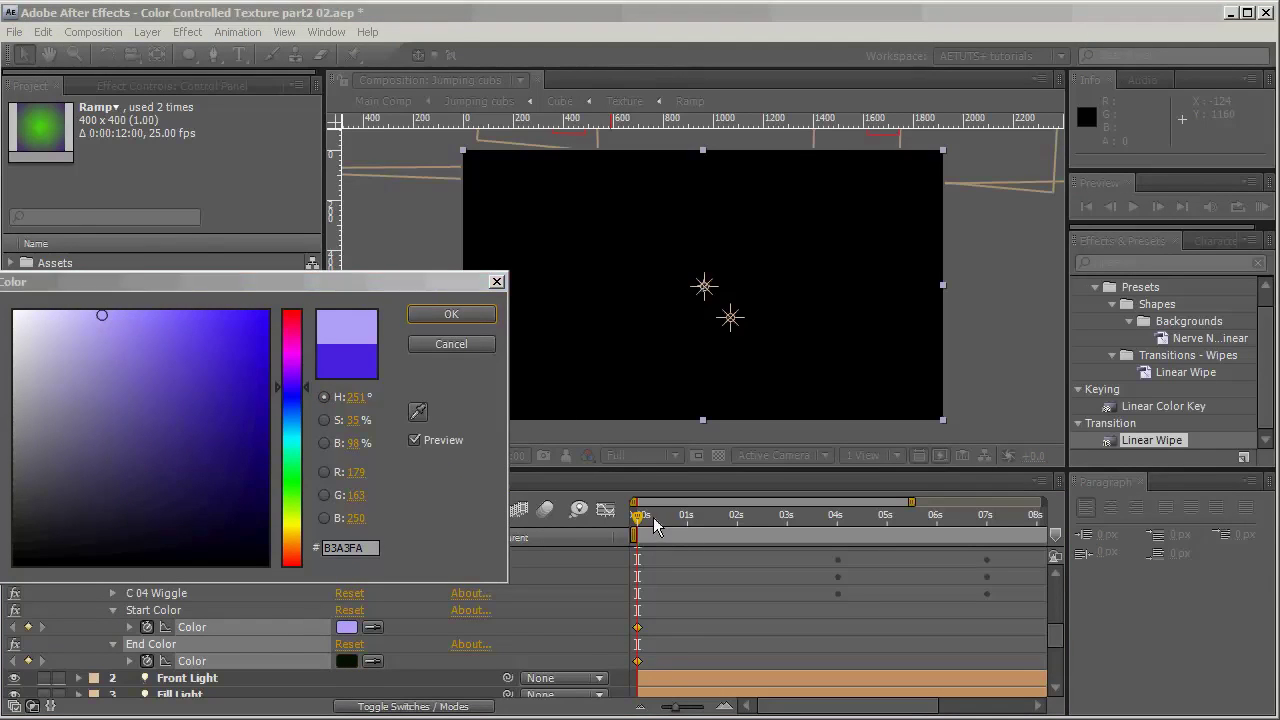
click(451, 314)
- Go to 0:00:00:24 and move the first Start Color and End Color keyframes to that time
drag(660, 520, 684, 525)
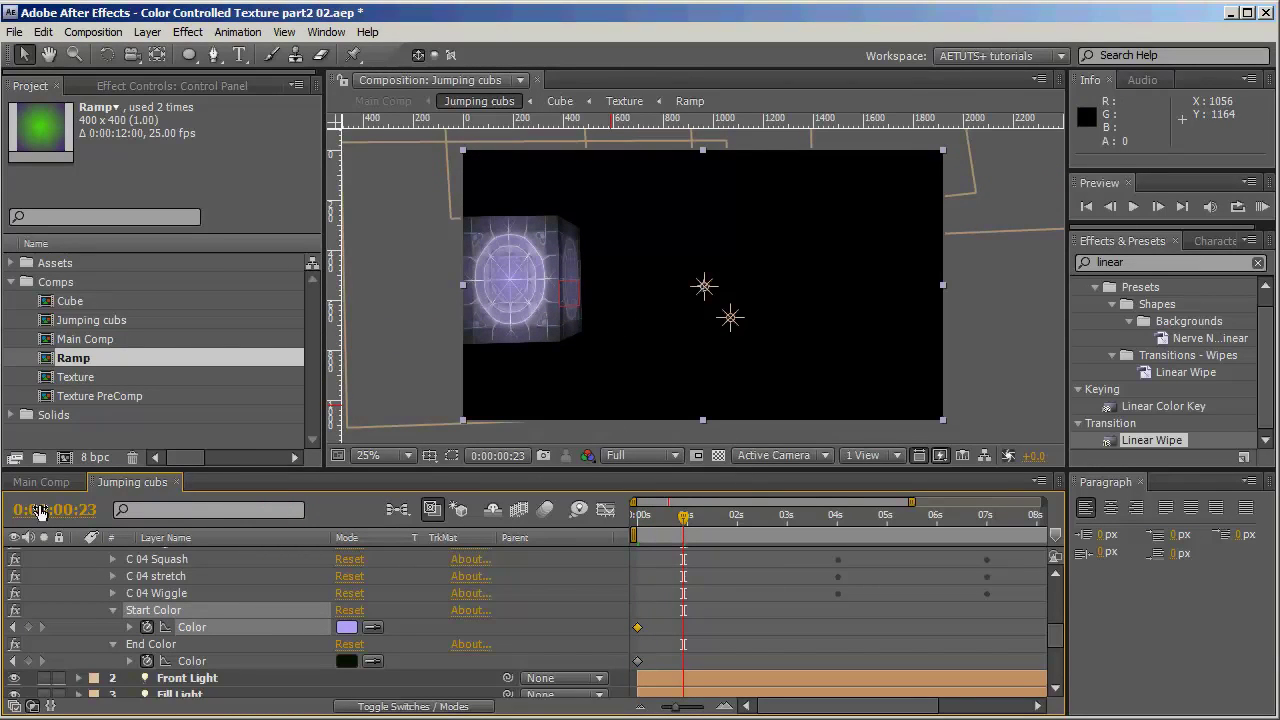
click(85, 515)
click(480, 264)
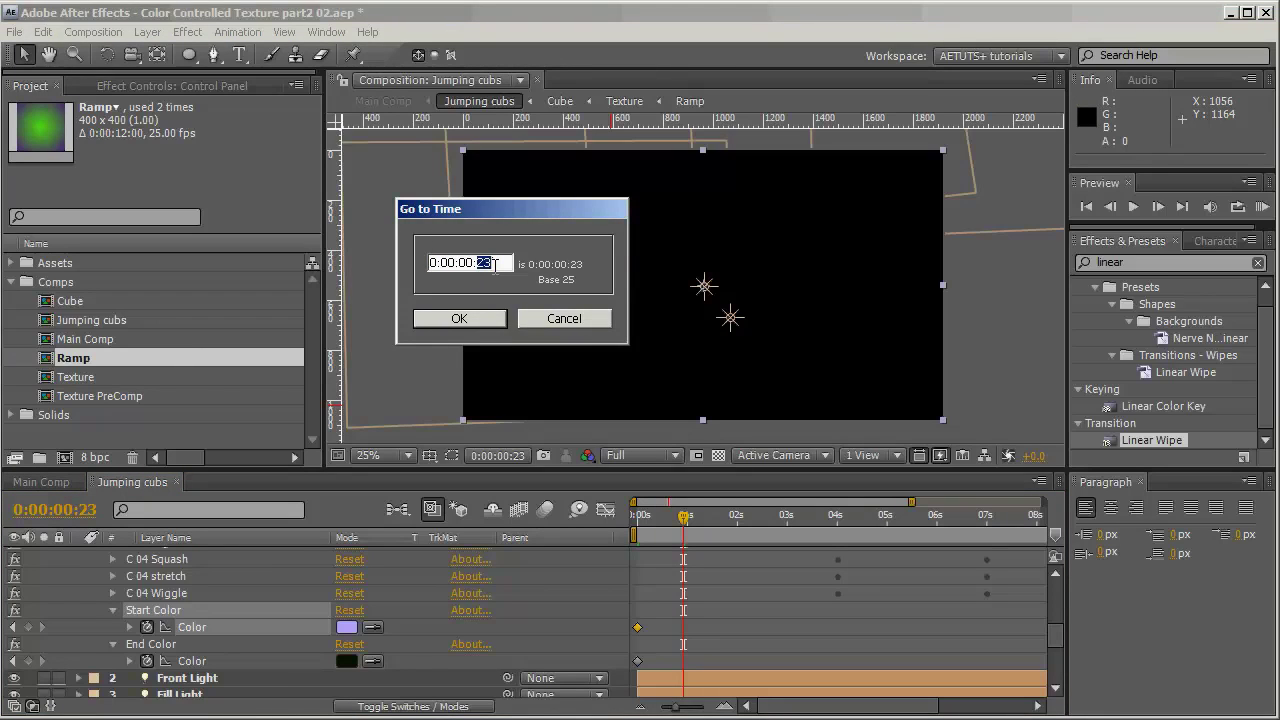
text(4)
key(Return)
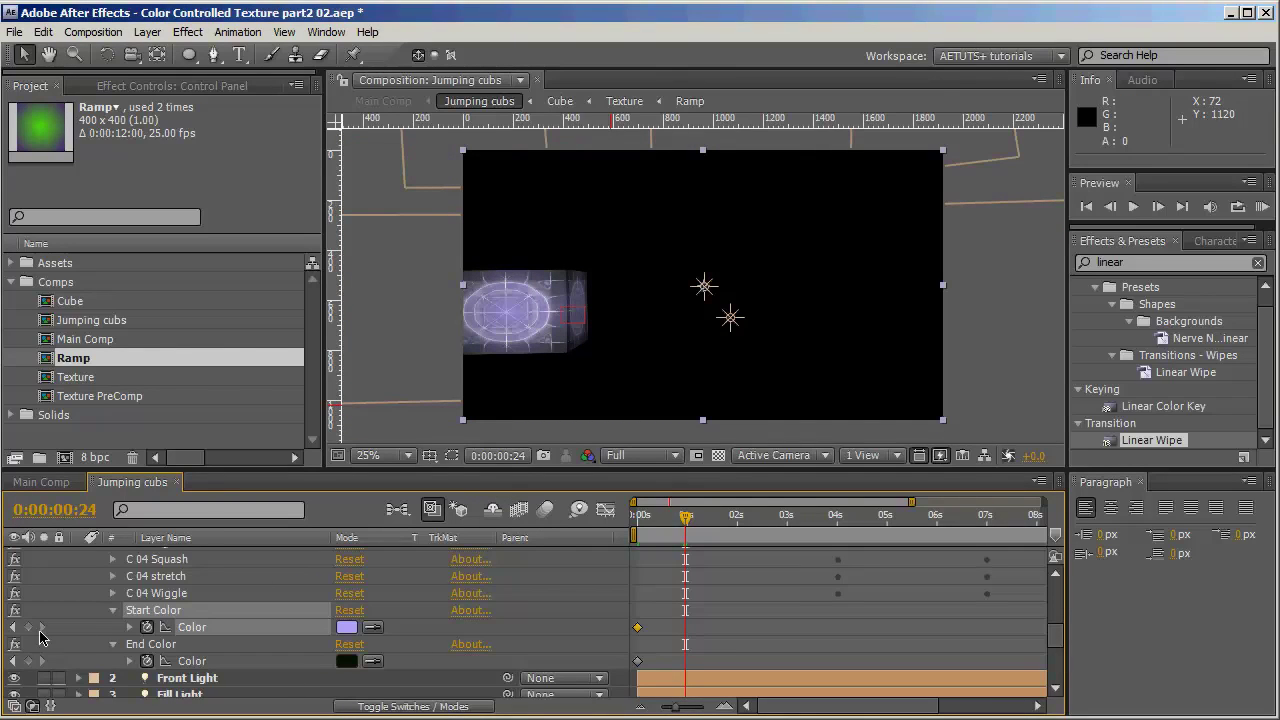
drag(658, 614, 692, 628)
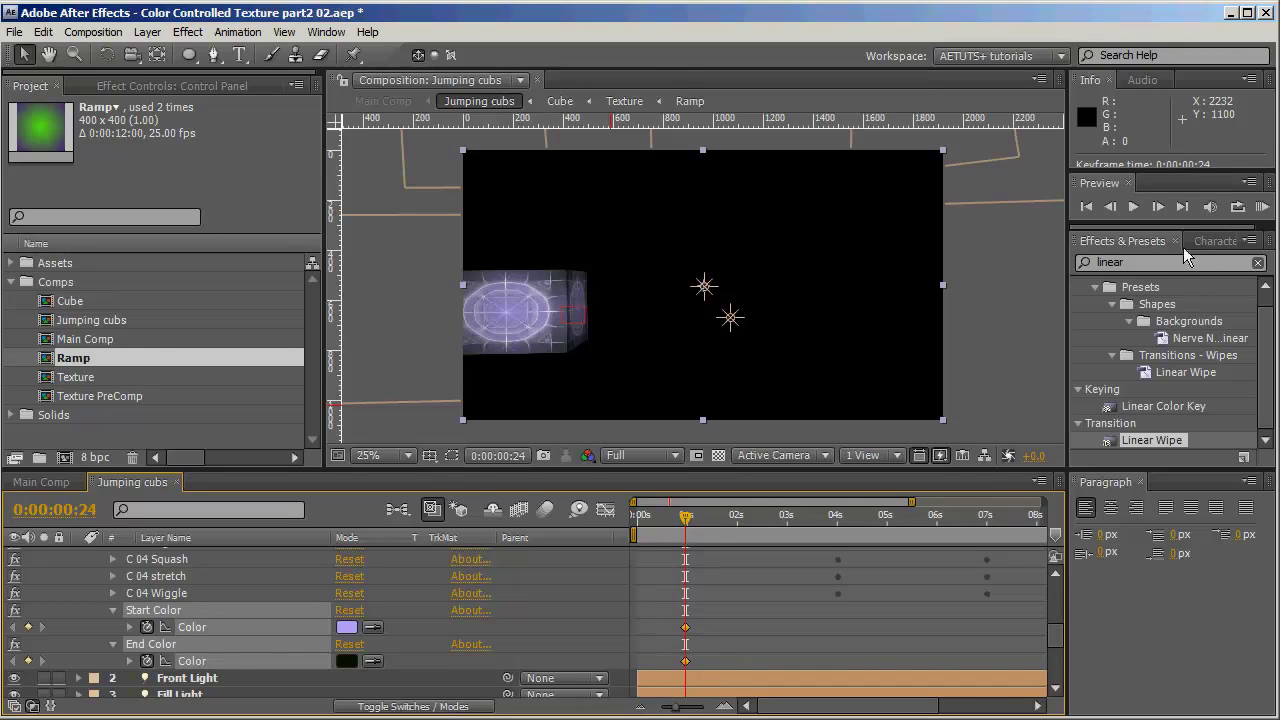
- Advance one frame to 0:00:01:00 and keyframe the End Color as a very dark yellow
click(1157, 207)
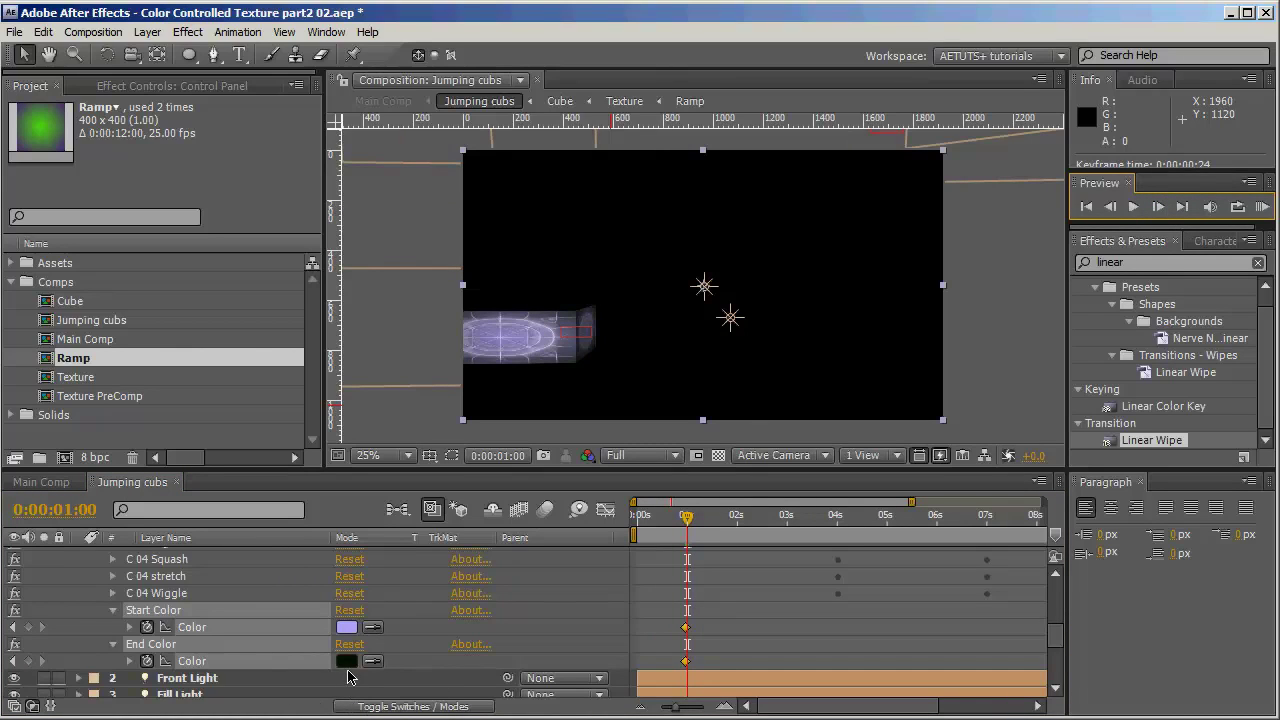
click(347, 661)
mouse_move(294, 540)
mouse_down()
mouse_move(295, 520)
mouse_move(266, 532)
mouse_move(263, 511)
mouse_up()
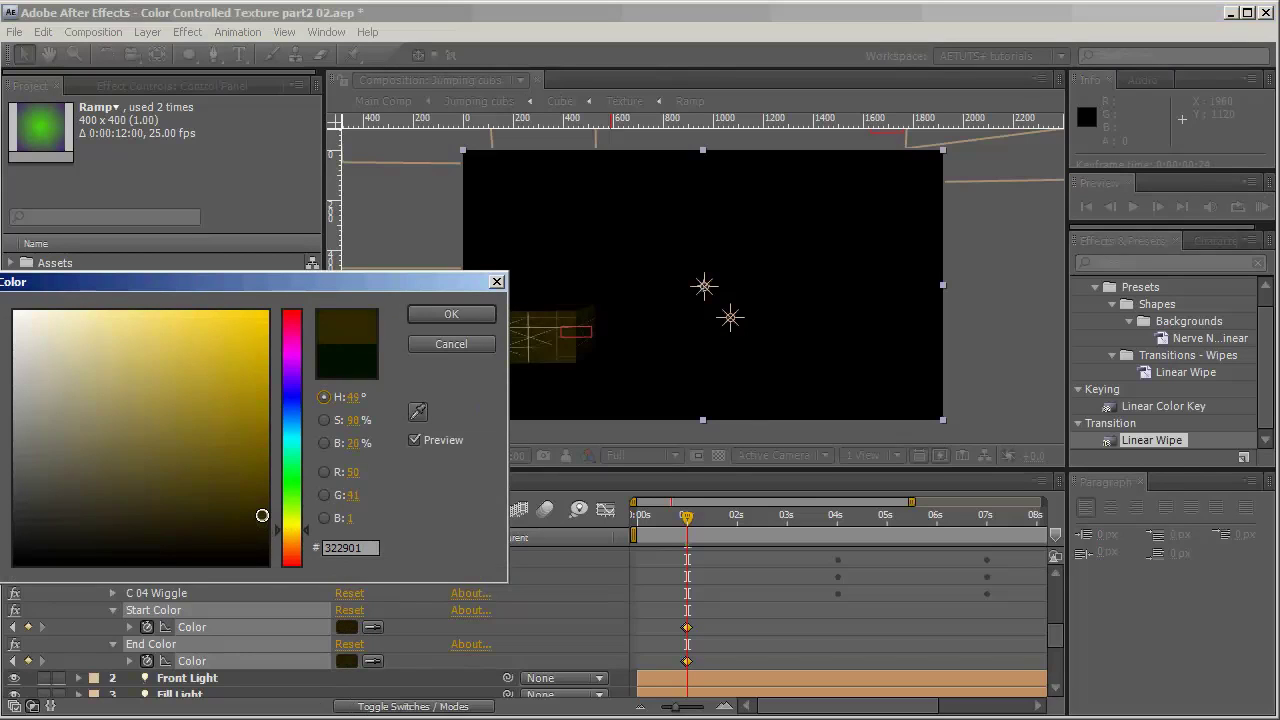
click(474, 317)
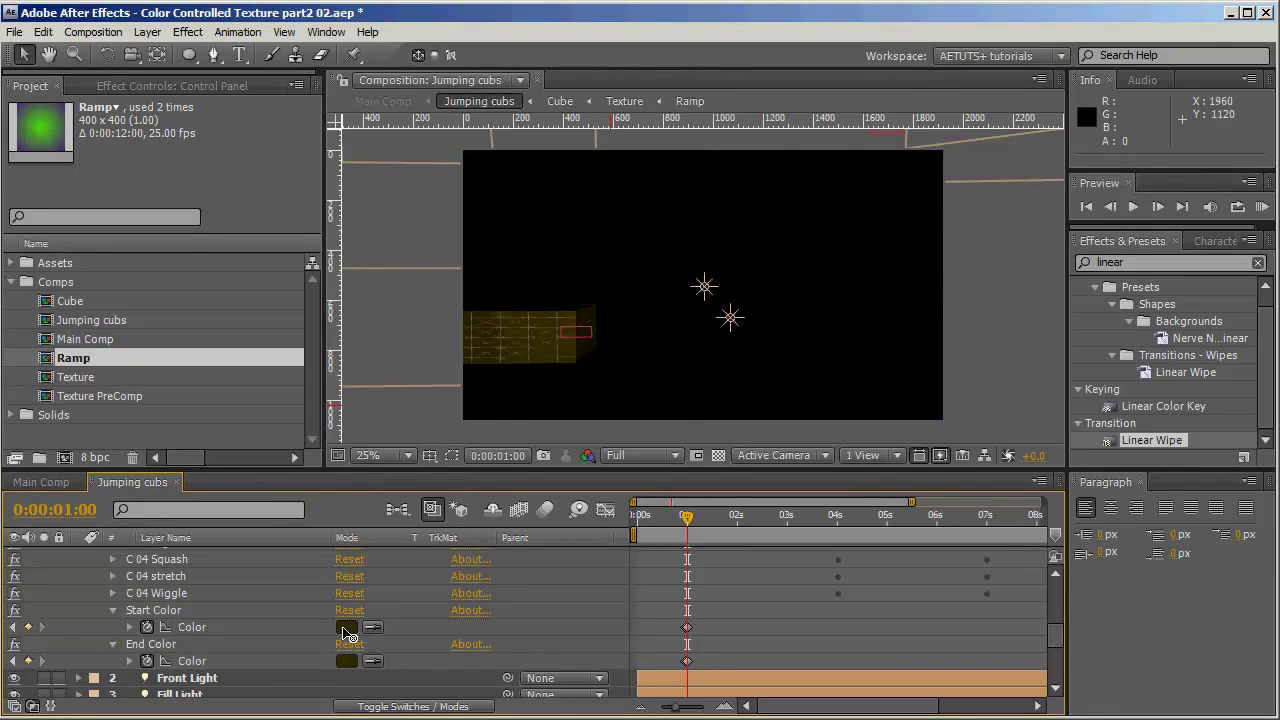
- Set the Start Color keyframe at 0:00:01:00 to the light green 72E357
click(347, 630)
click(293, 387)
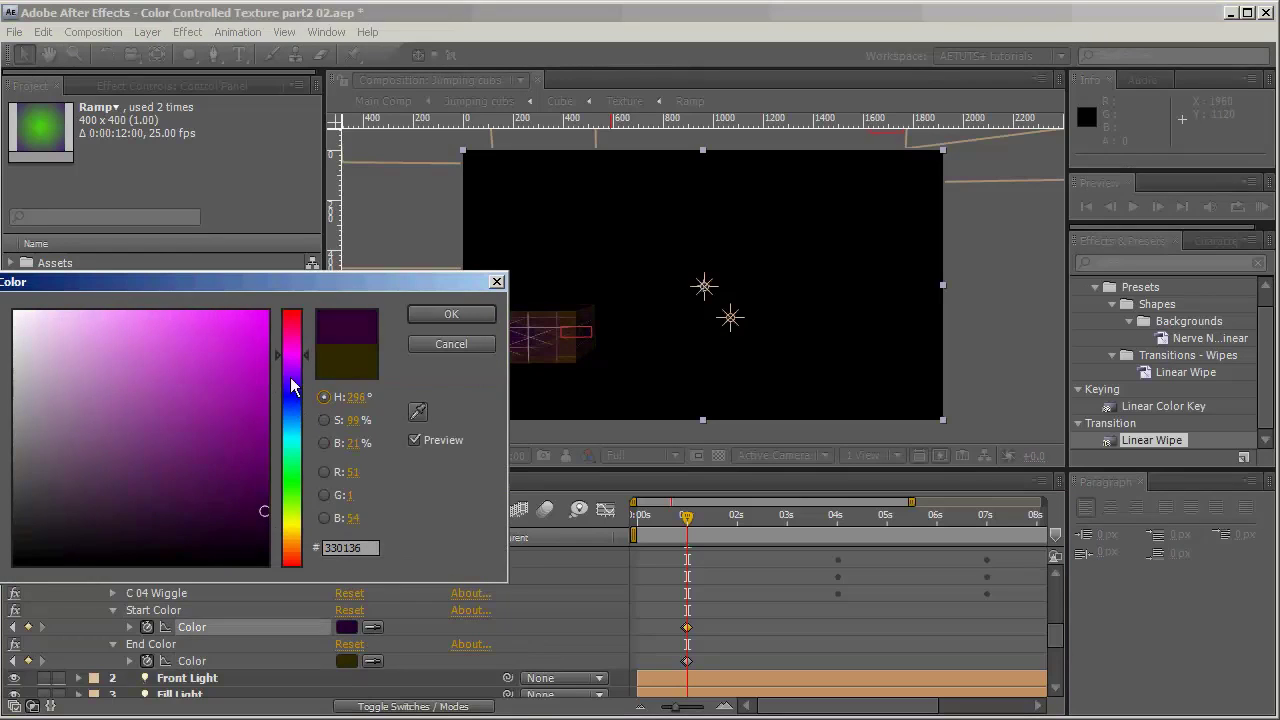
drag(293, 387, 294, 488)
drag(178, 355, 170, 338)
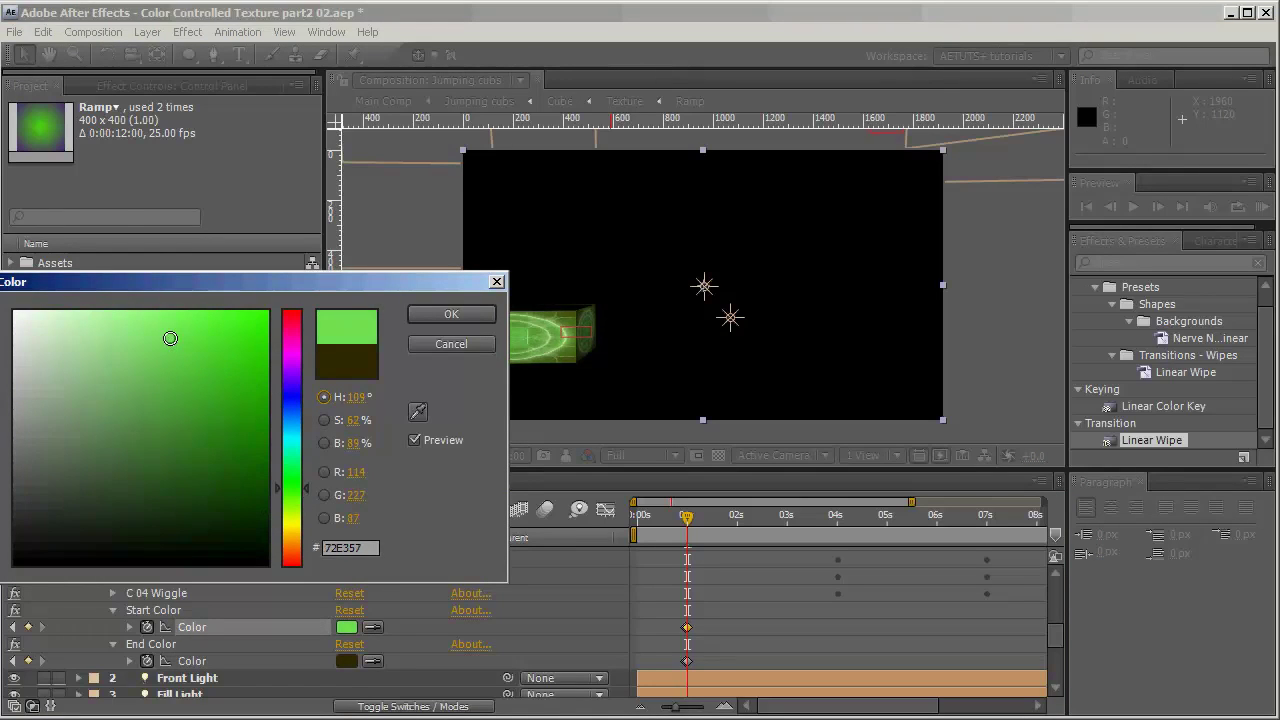
click(451, 314)
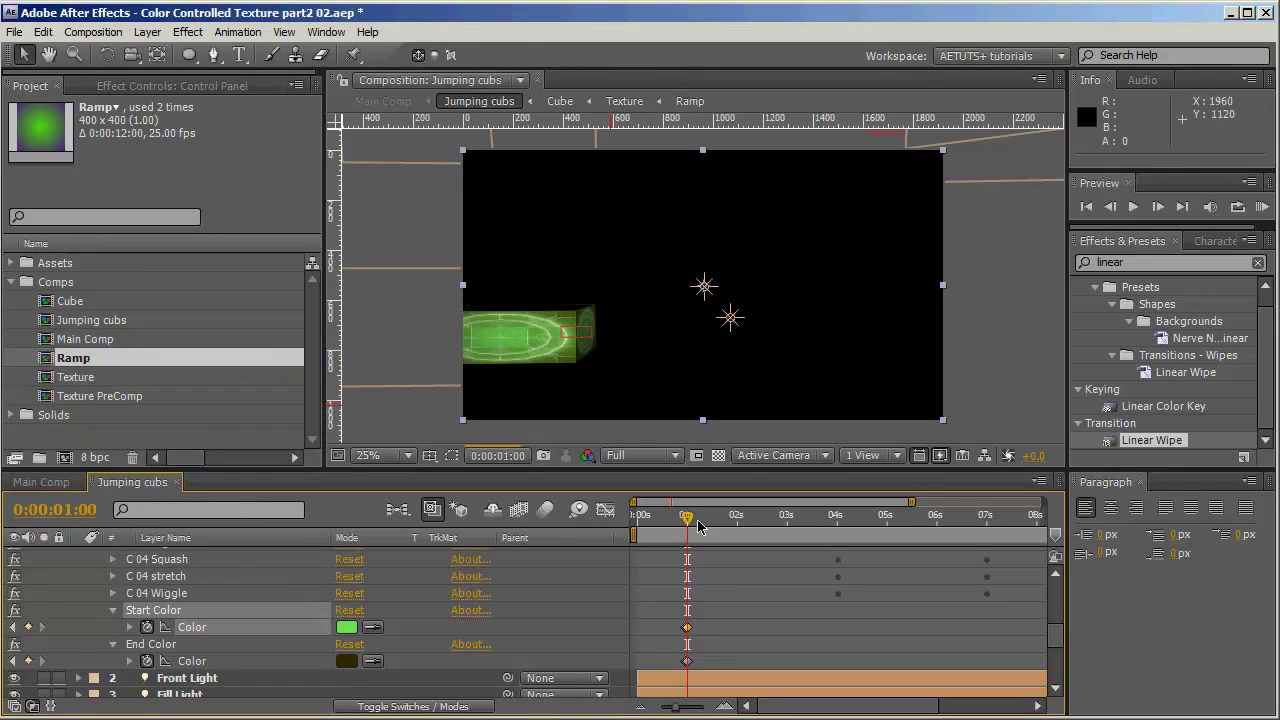
- Add holding keyframes for Start Color and End Color at 0:00:01:24, and advance one frame to 0:00:02:00
click(712, 527)
drag(712, 527, 734, 530)
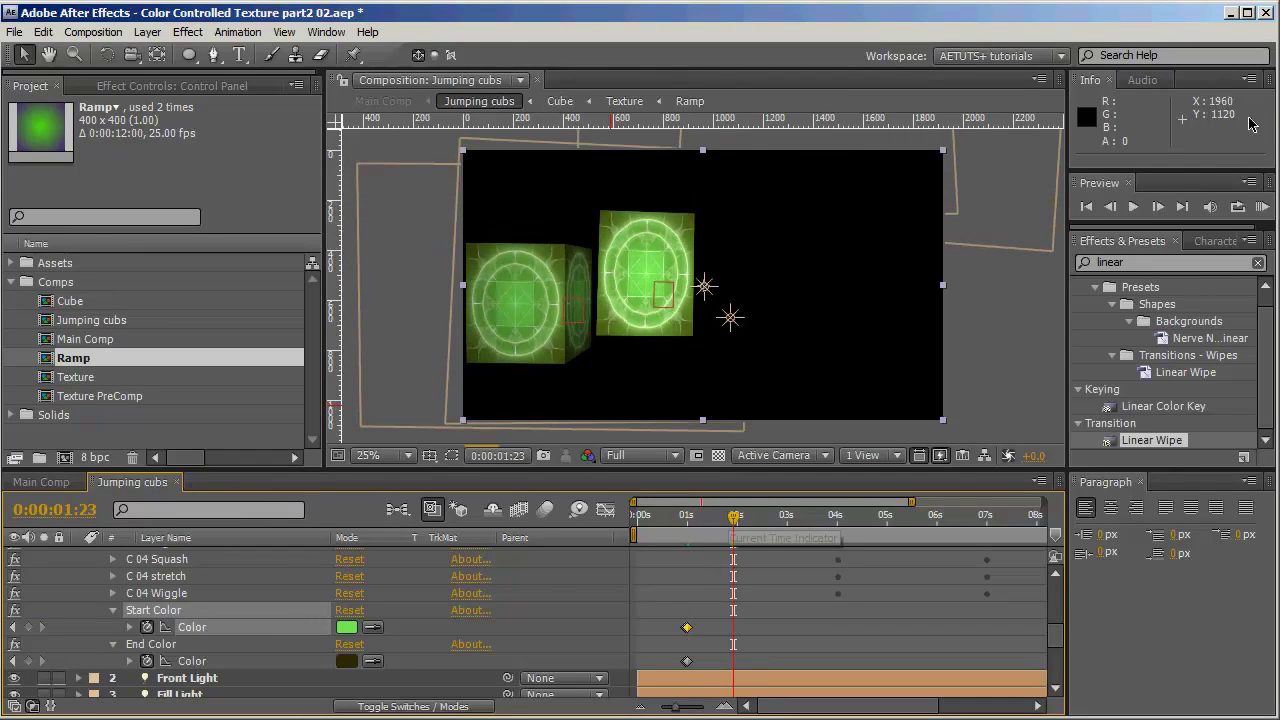
click(1157, 208)
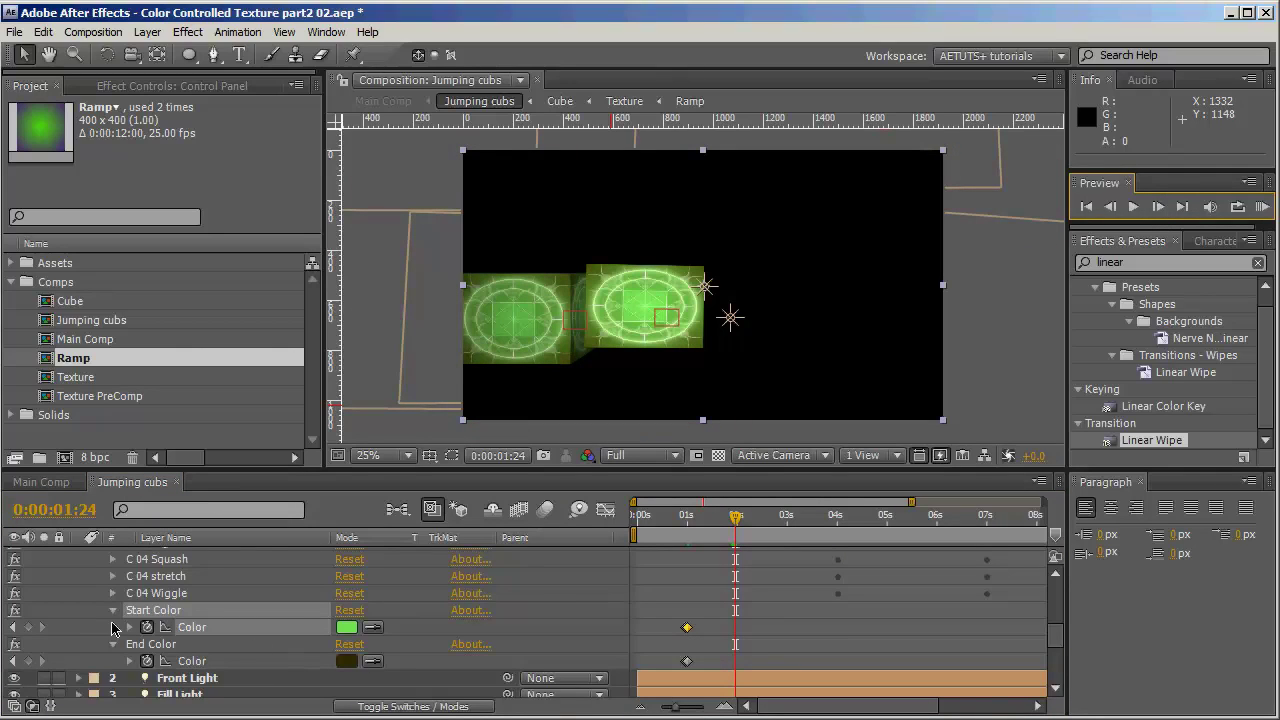
click(29, 627)
click(29, 661)
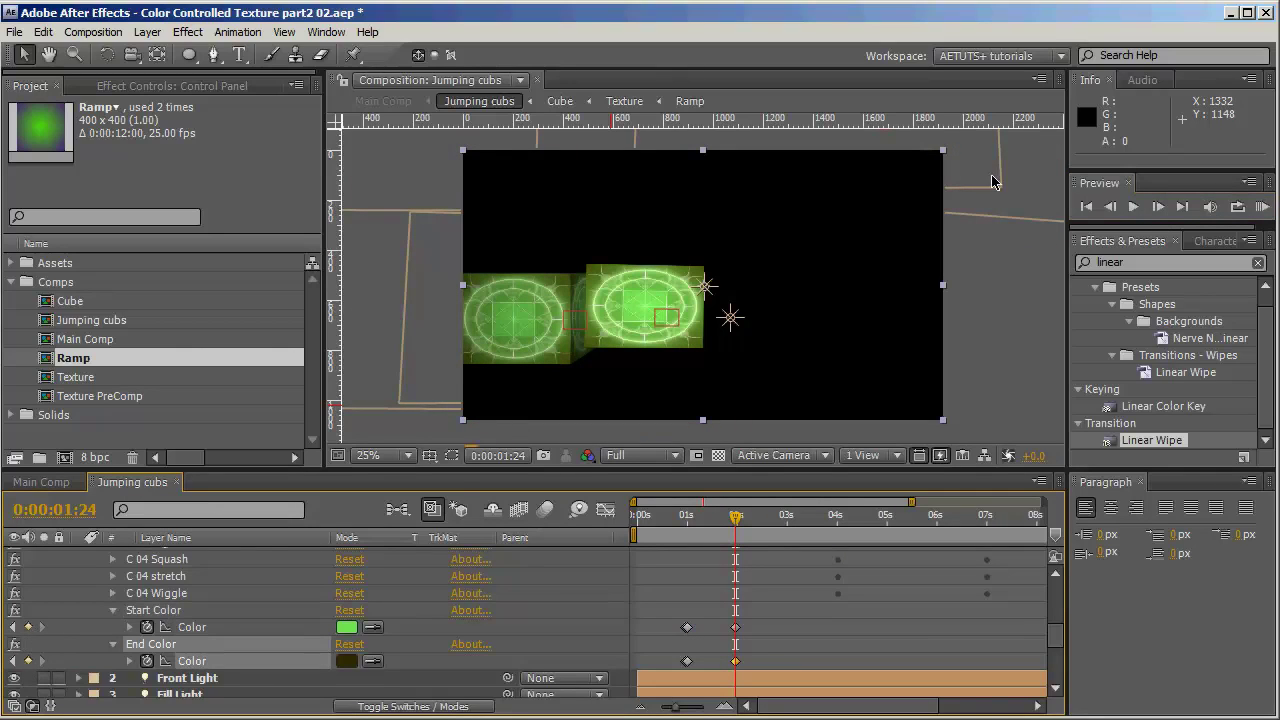
click(1157, 207)
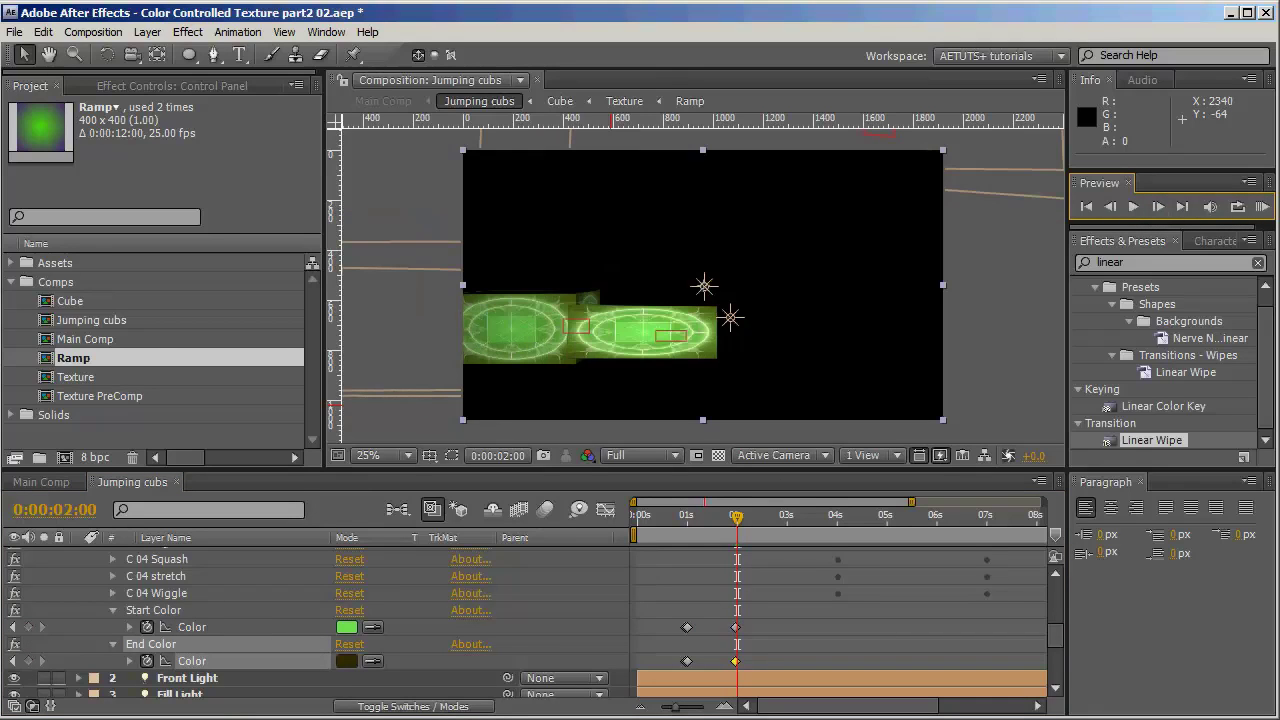
- Set the Start Color keyframe at 0:00:02:00 to the blue 476FF2
click(347, 627)
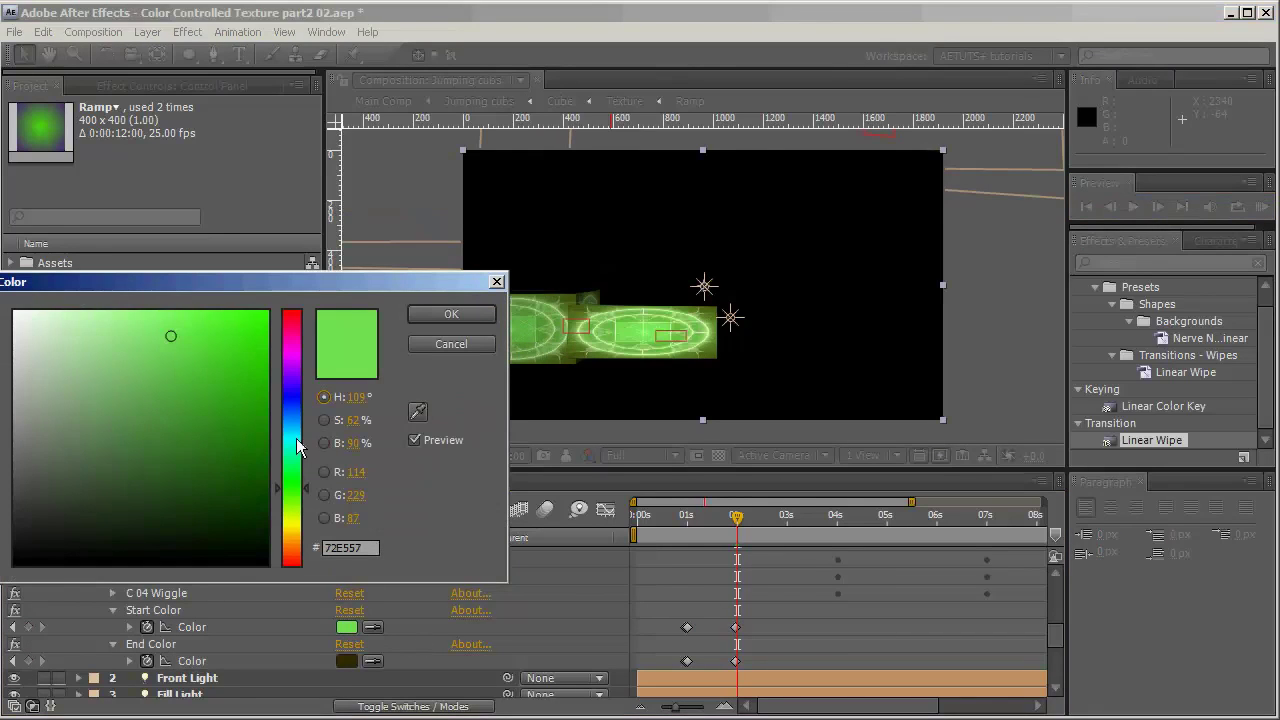
click(294, 402)
click(428, 315)
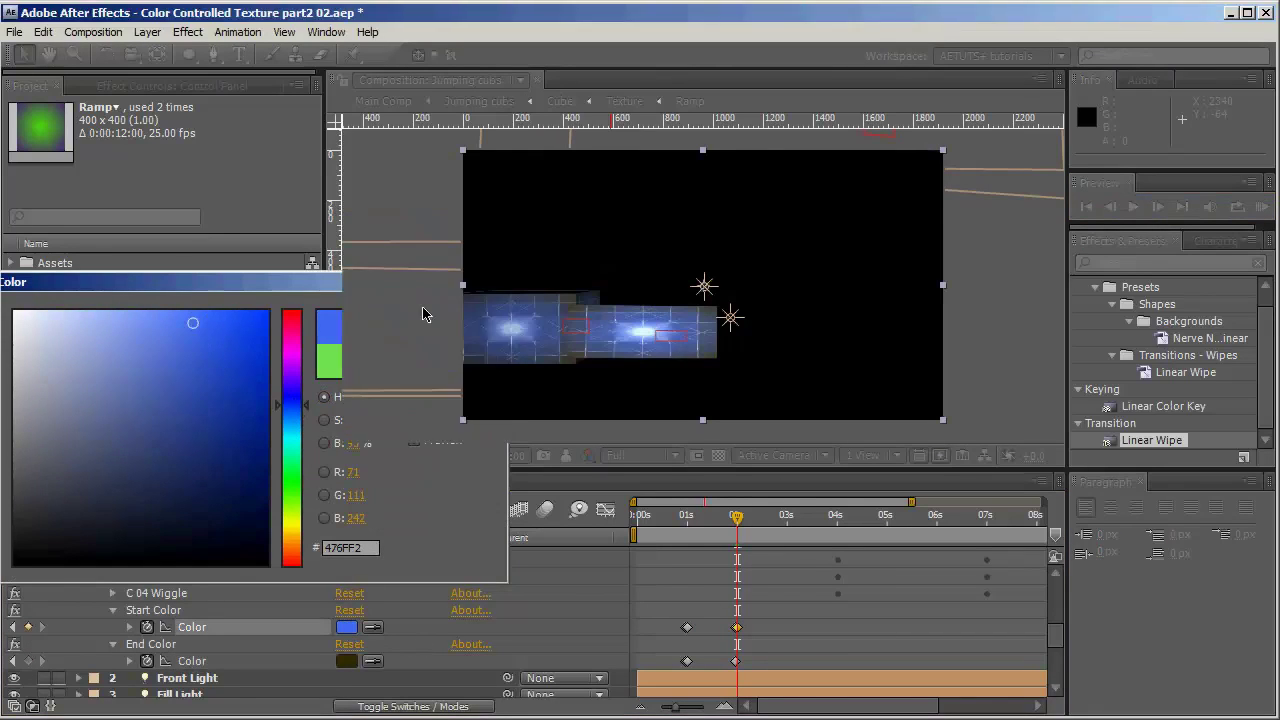
- Set the End Color keyframe at 0:00:02:00 to the dark olive 4B5001
click(346, 661)
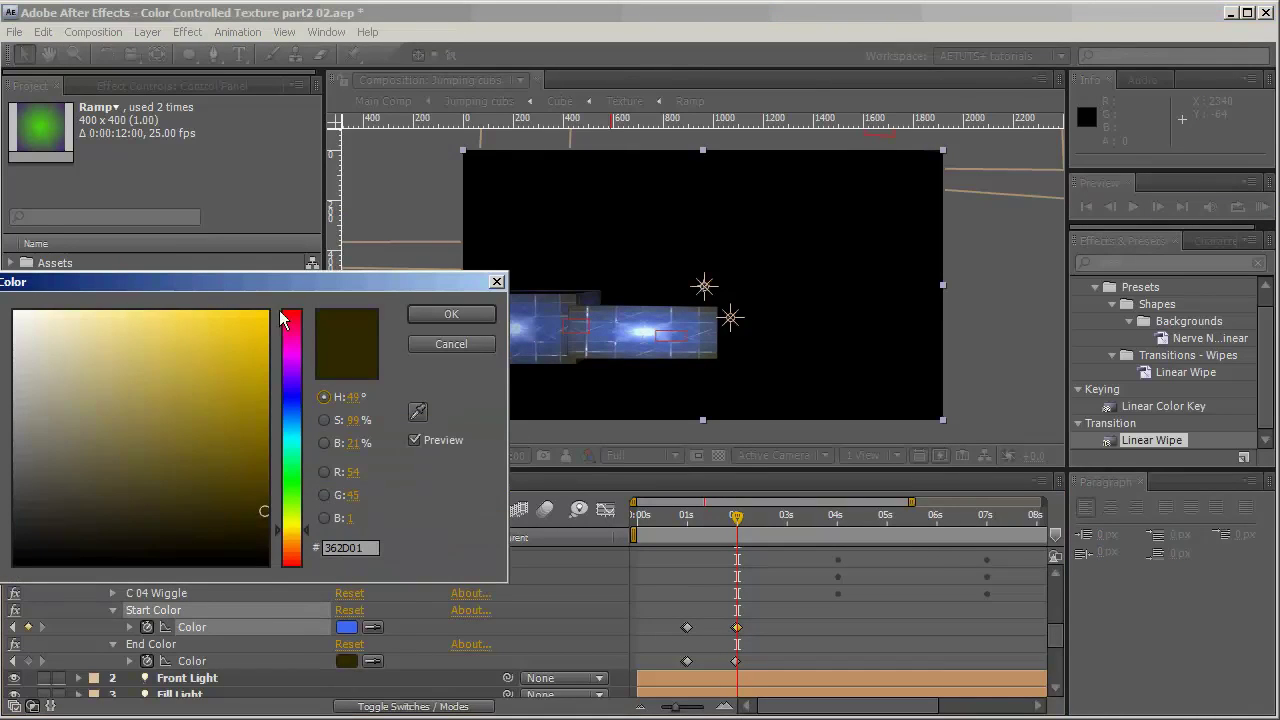
click(291, 556)
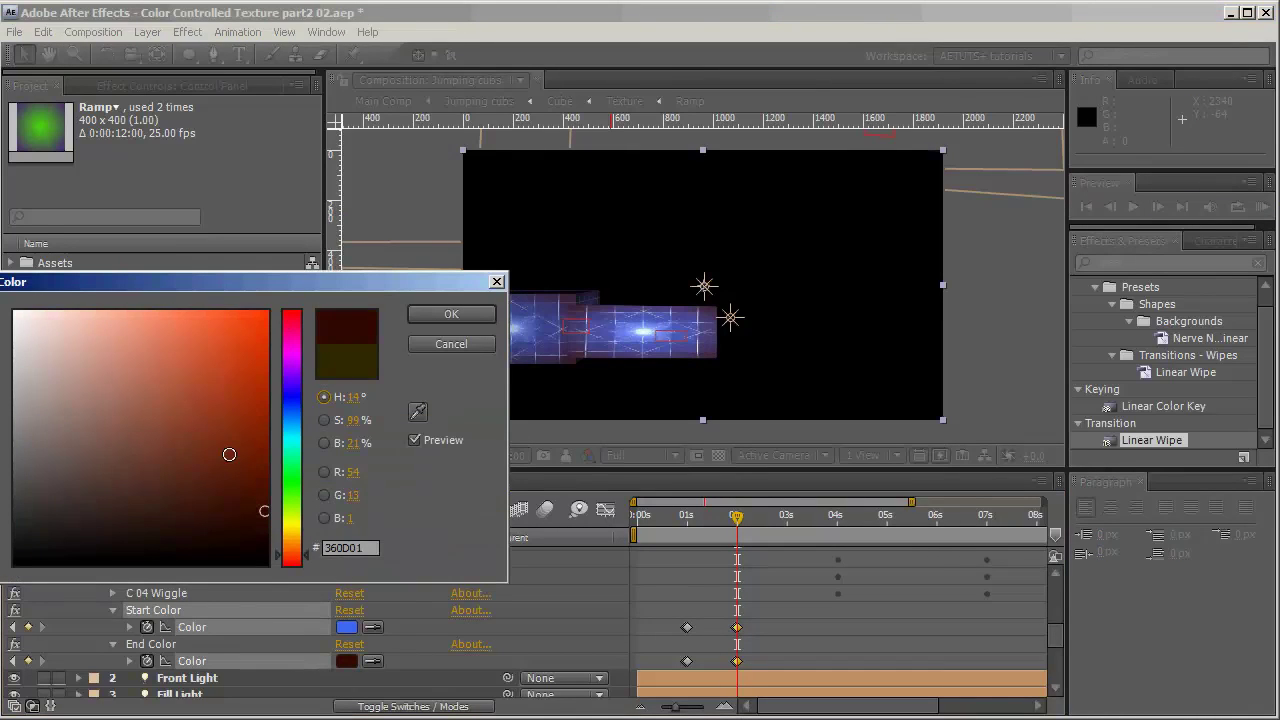
click(300, 484)
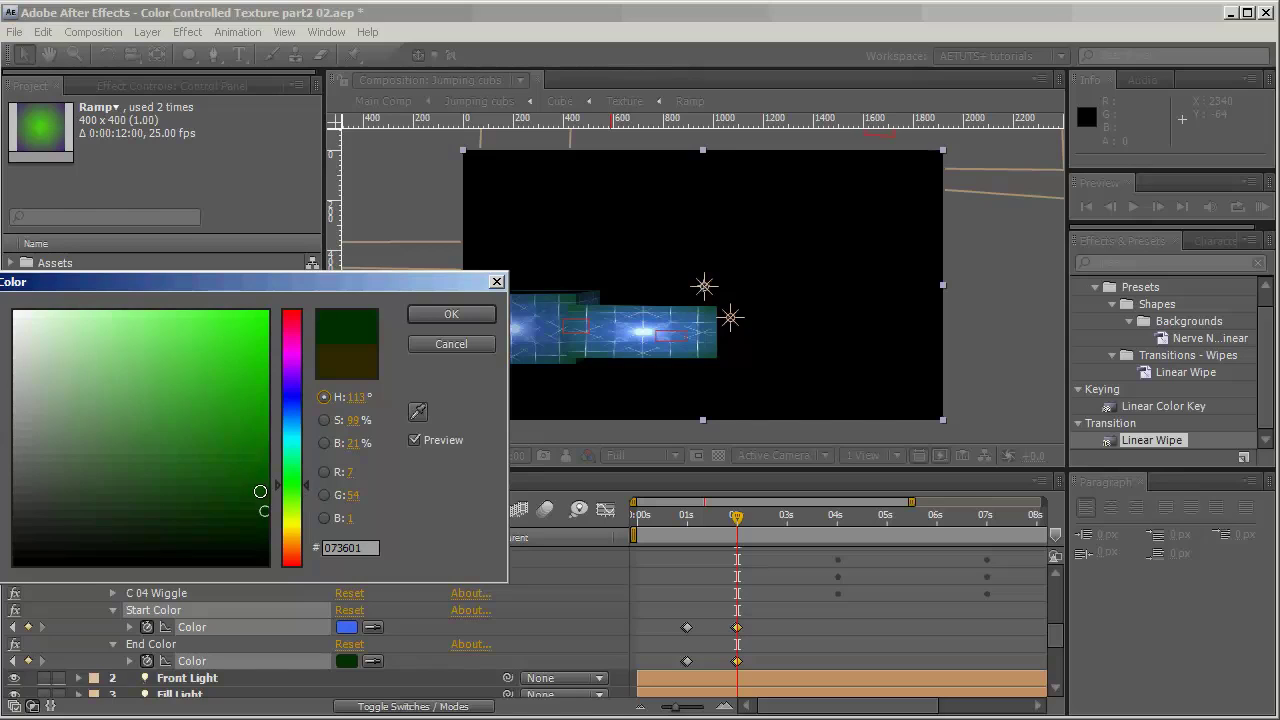
click(292, 519)
click(249, 402)
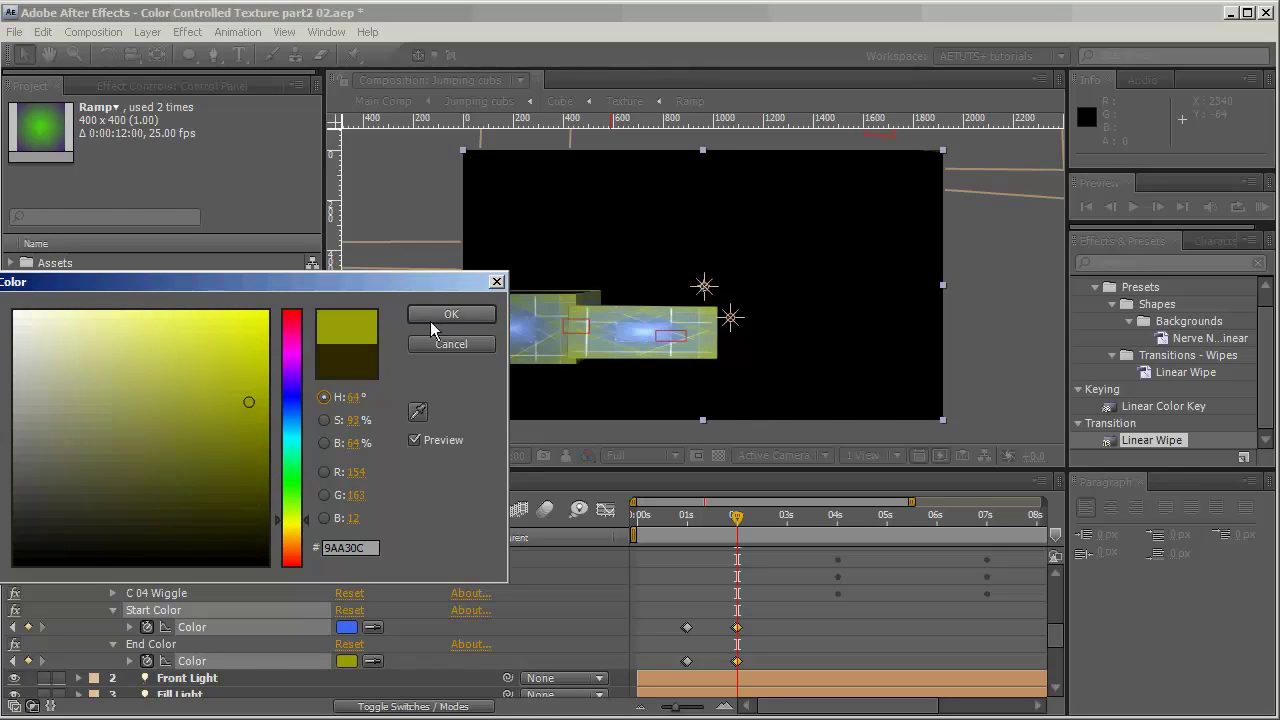
click(264, 486)
click(472, 312)
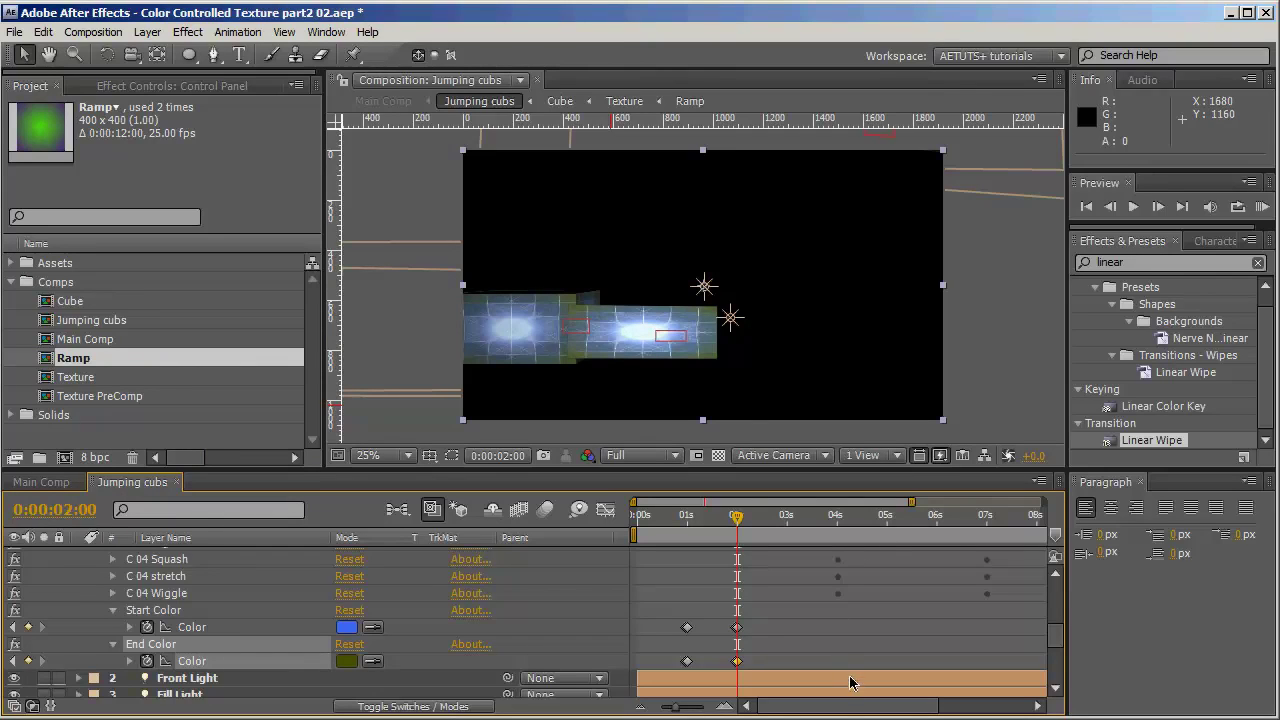
- Add holding keyframes for Start Color and End Color at 0:00:02:24, and advance one frame to 0:00:03:00
click(45, 510)
click(493, 262)
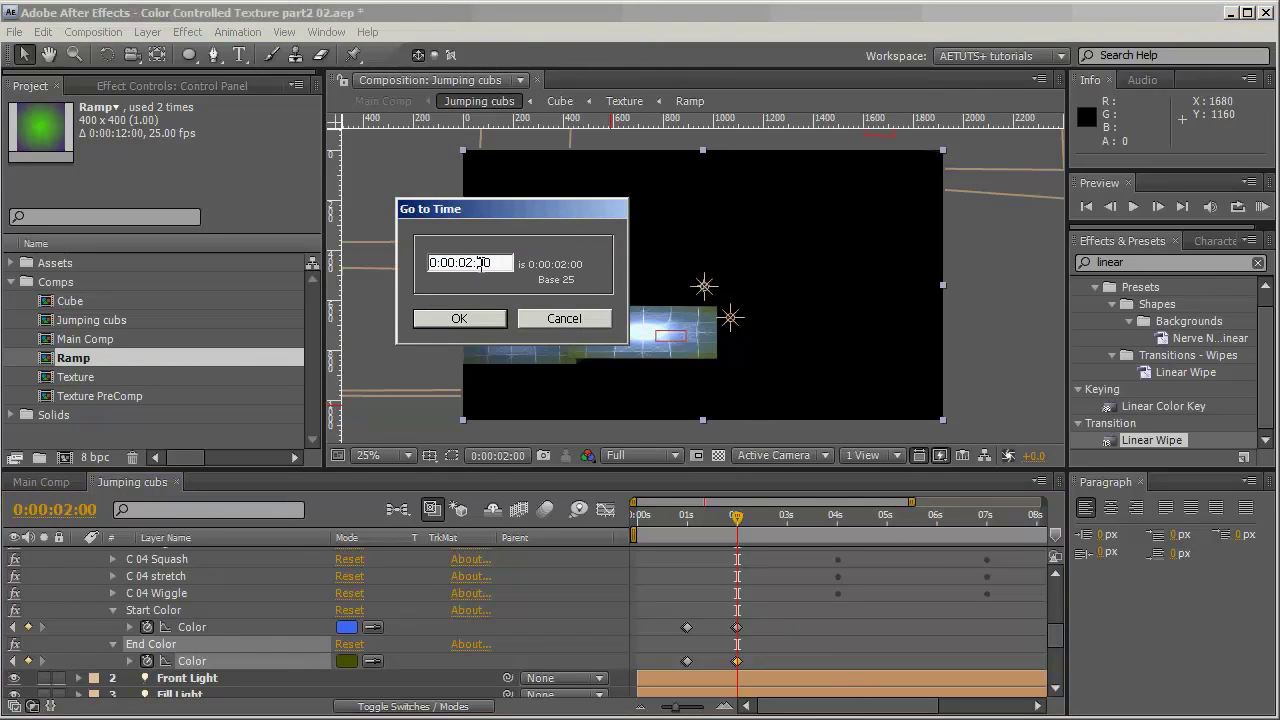
double_click(493, 262)
text(24)
key(Return)
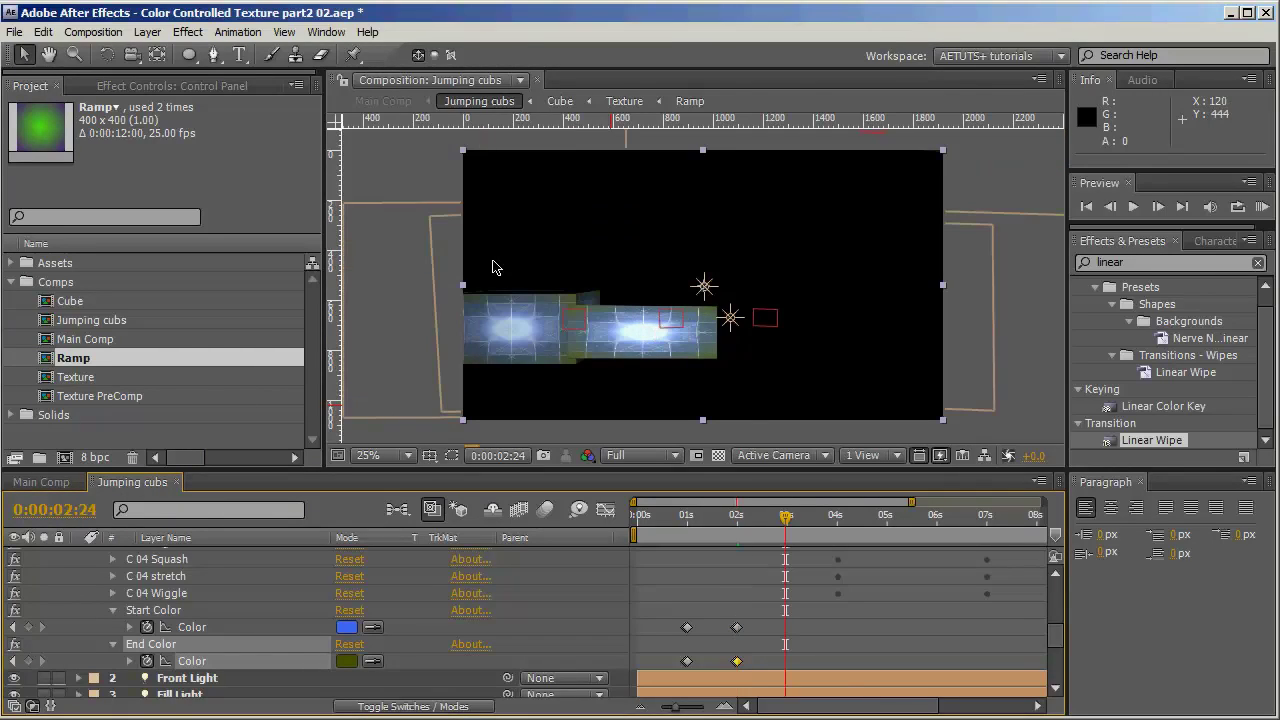
click(28, 627)
click(27, 661)
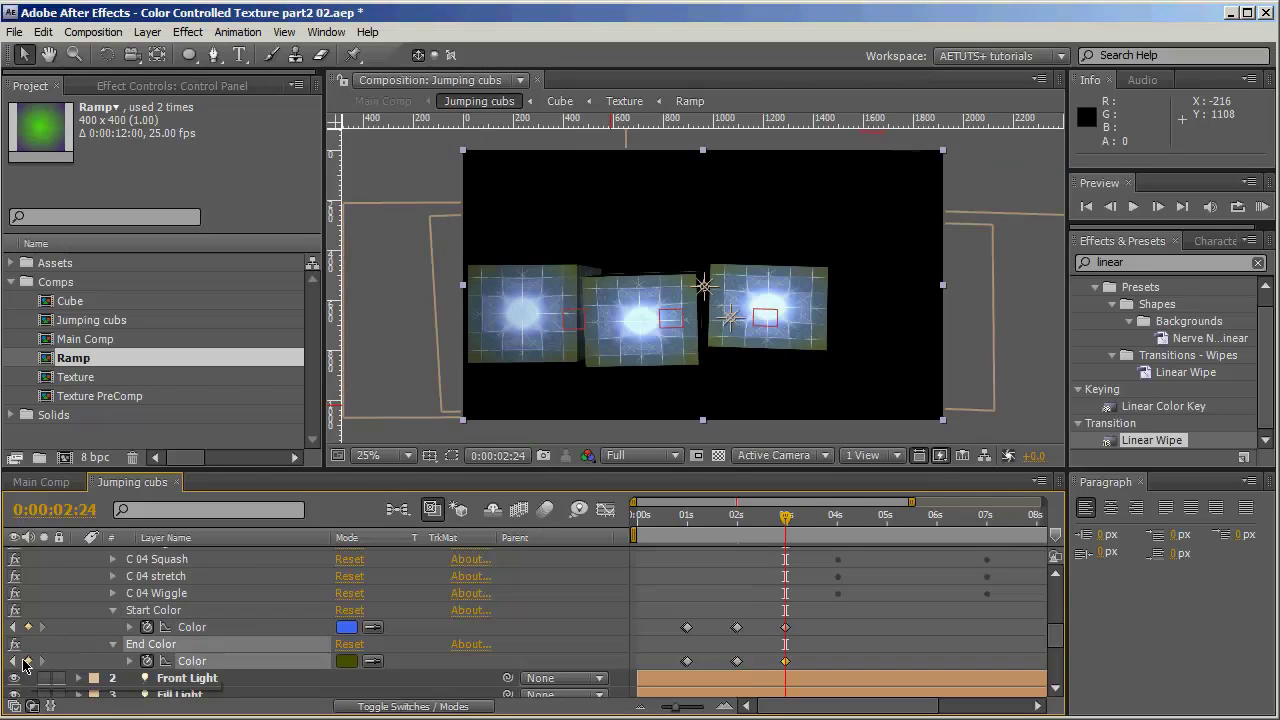
click(1159, 207)
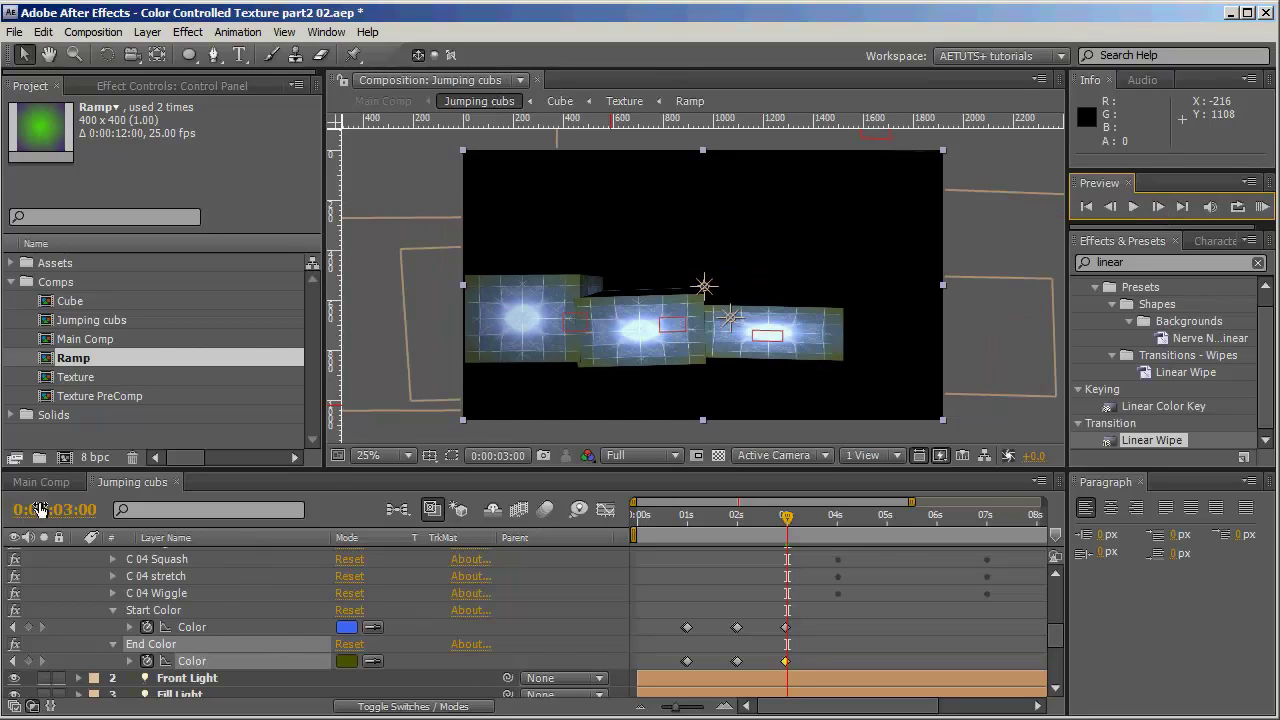
- At 0:00:03:00, set the Start Color keyframe to magenta and the End Color keyframe to the dark brown 502601
click(350, 628)
drag(308, 405, 302, 357)
click(450, 315)
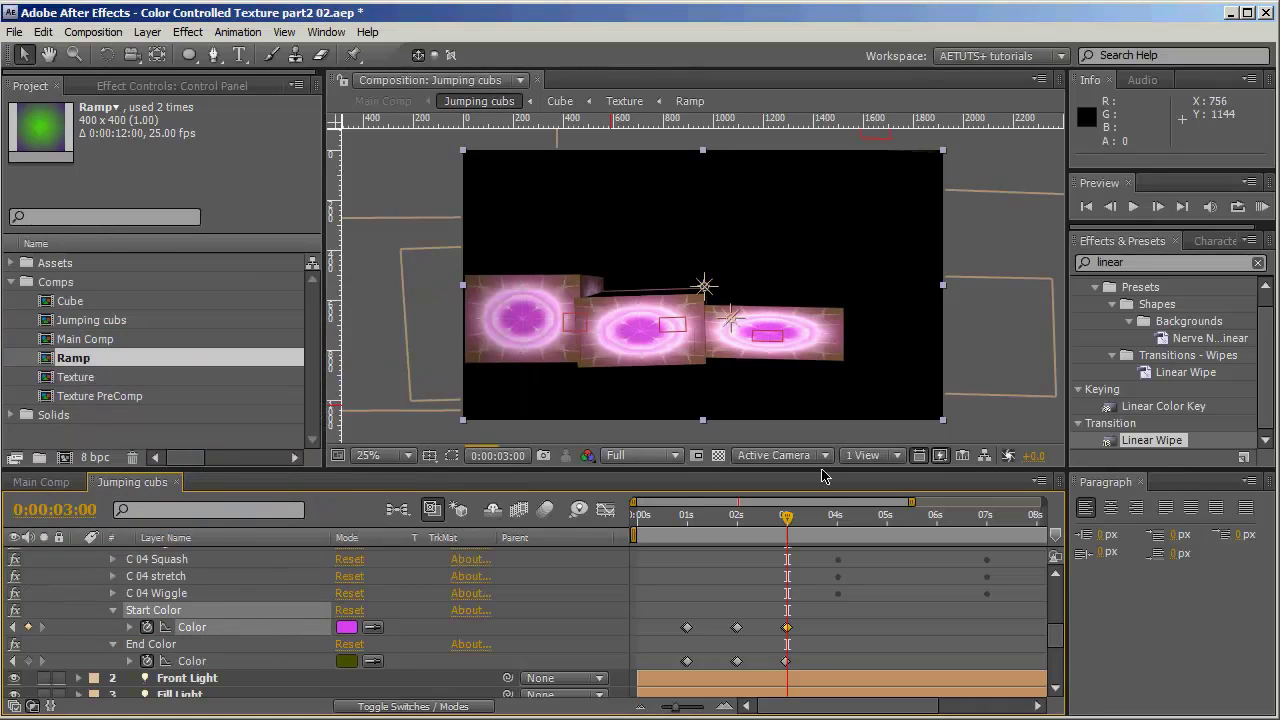
click(348, 661)
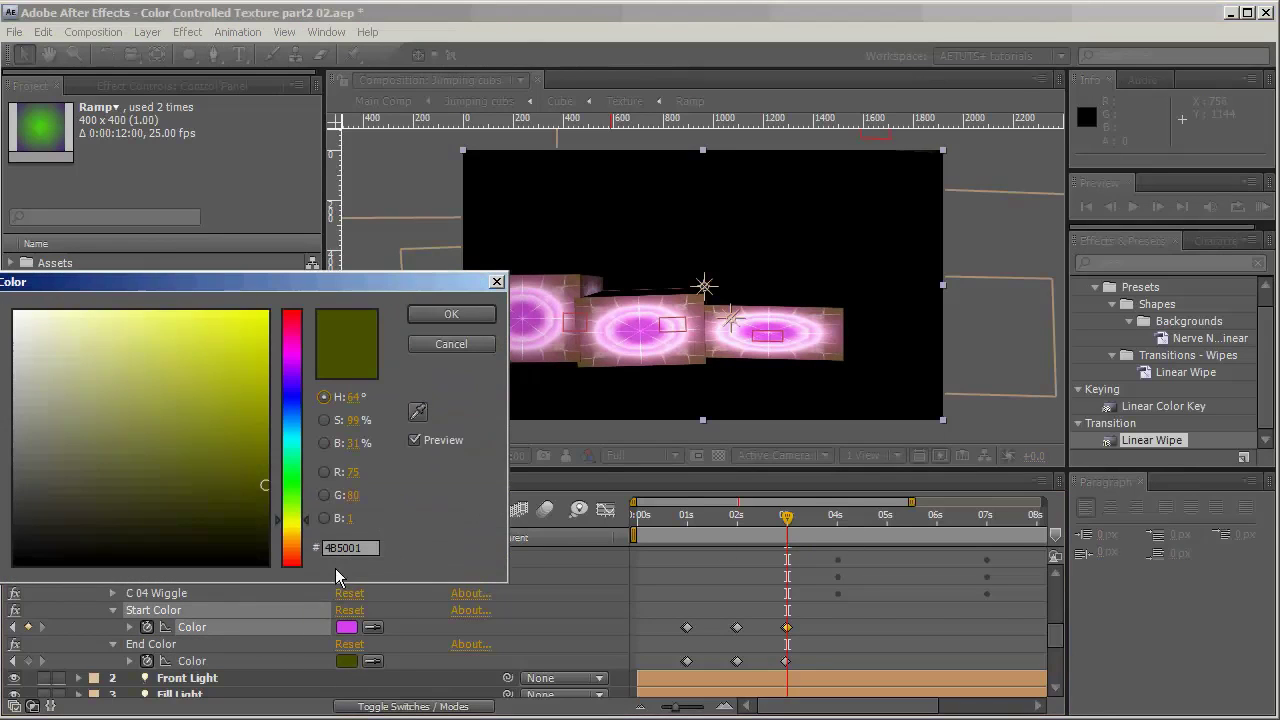
click(294, 547)
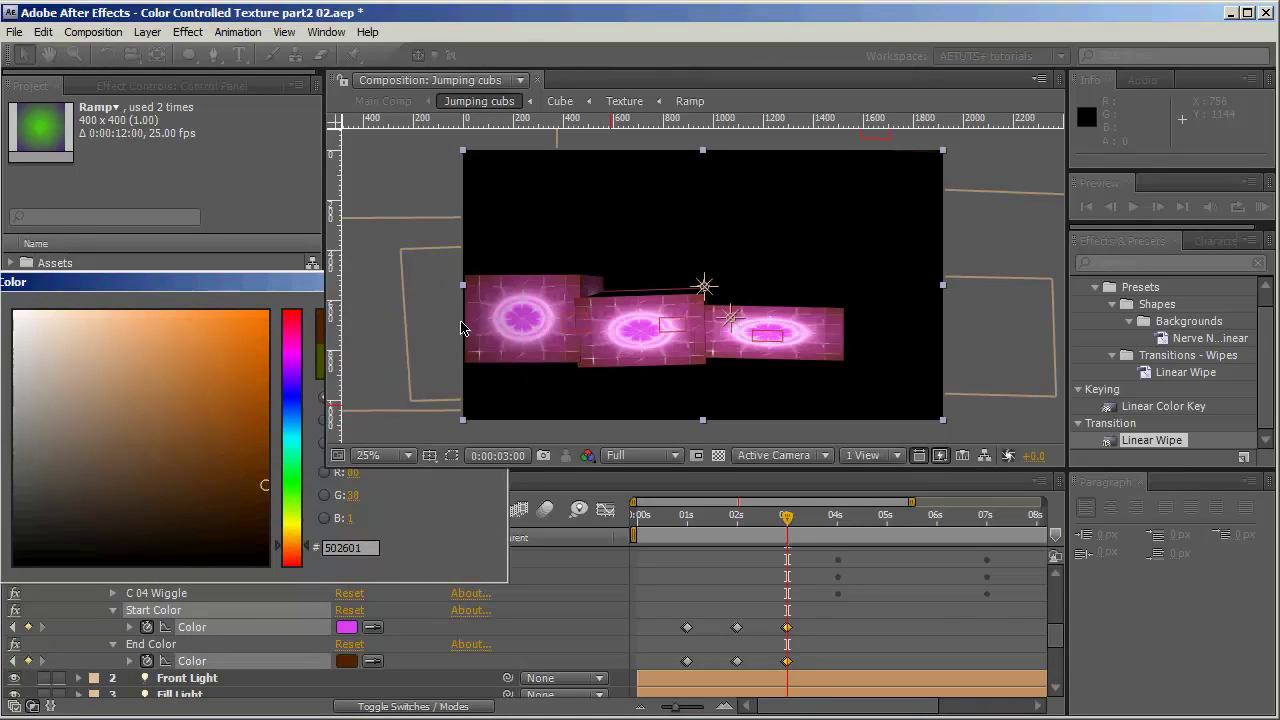
click(451, 314)
- Add holding keyframes for Start Color and End Color at 0:00:03:24, and advance one frame to 0:00:04:00
click(88, 512)
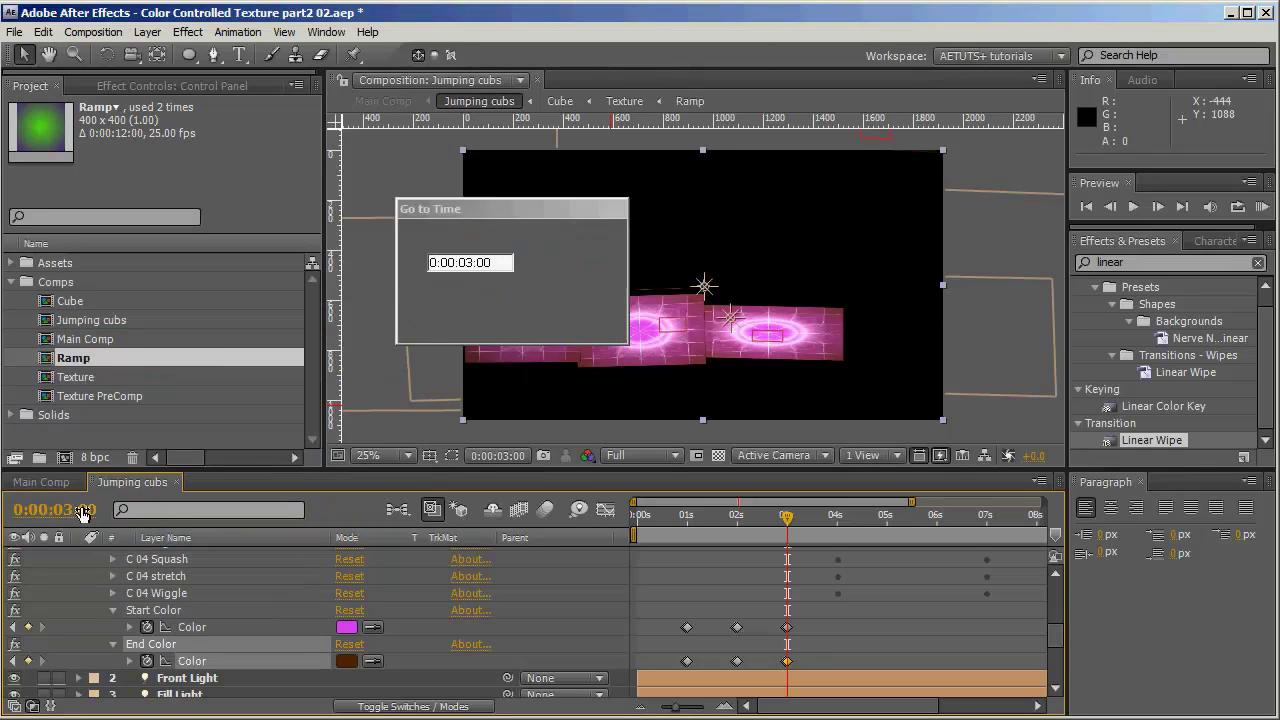
drag(481, 262, 521, 268)
text(2)
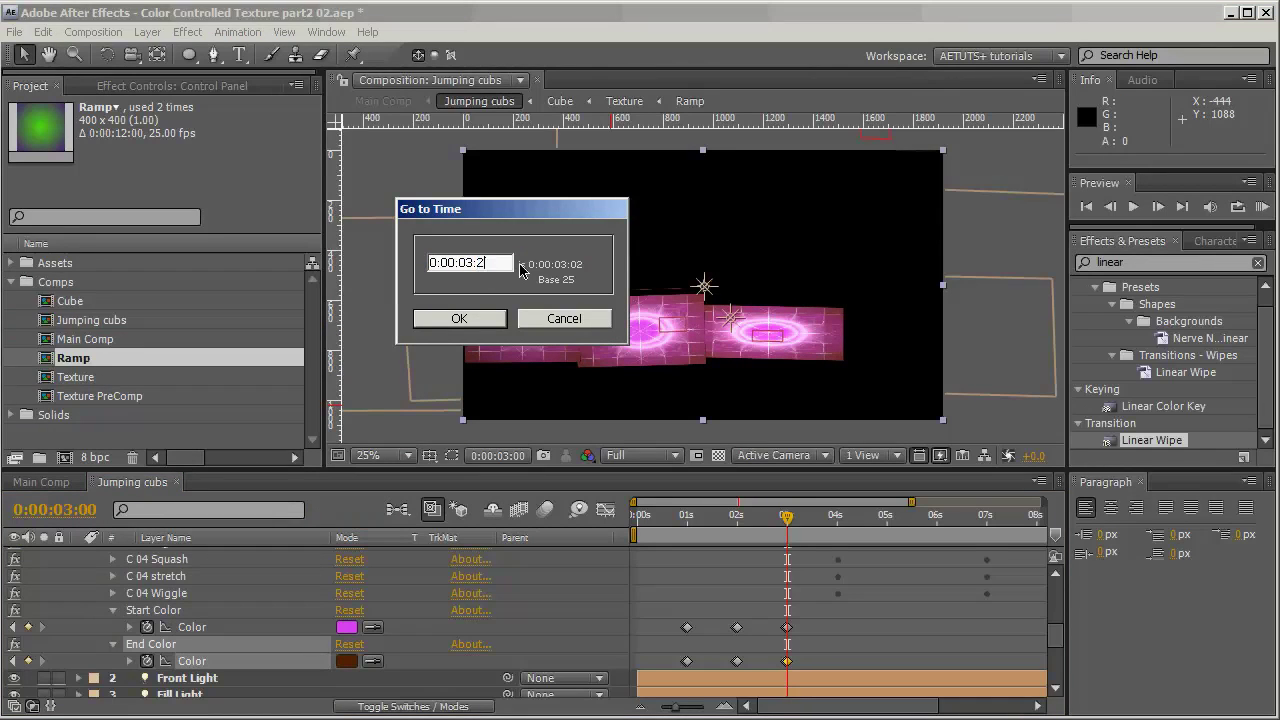
text(4)
key(Return)
click(28, 627)
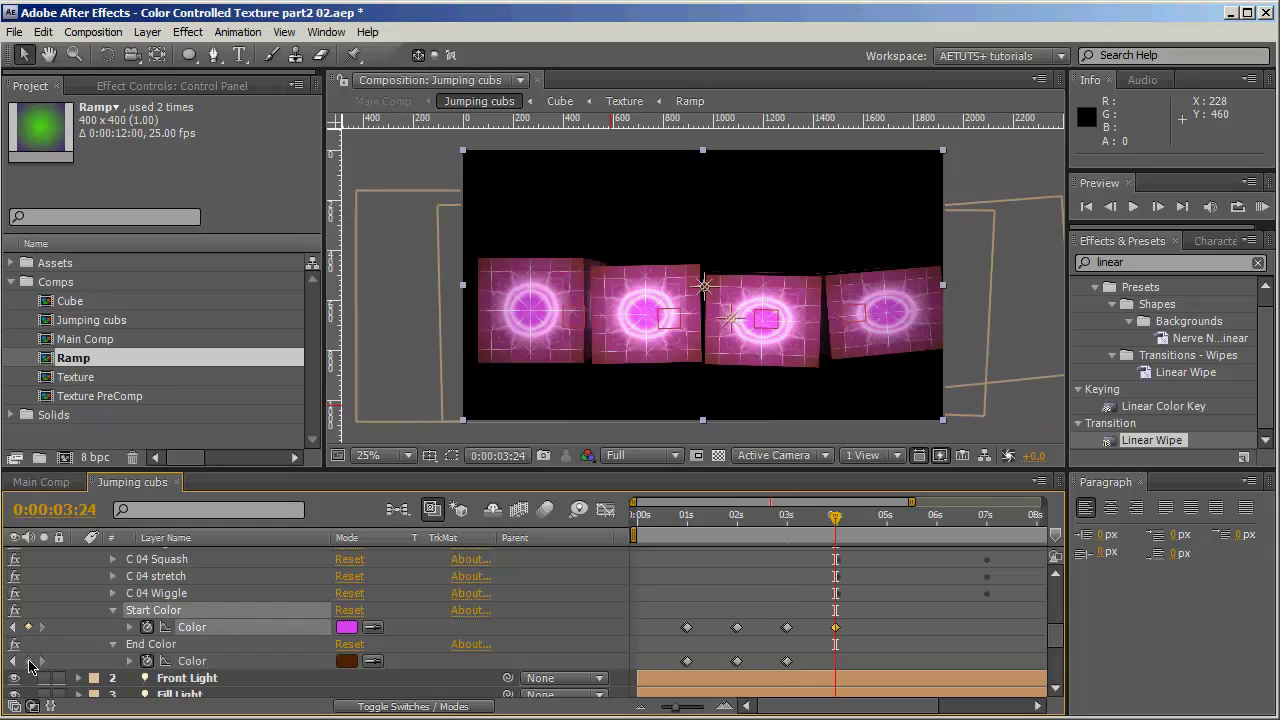
click(28, 661)
click(1158, 206)
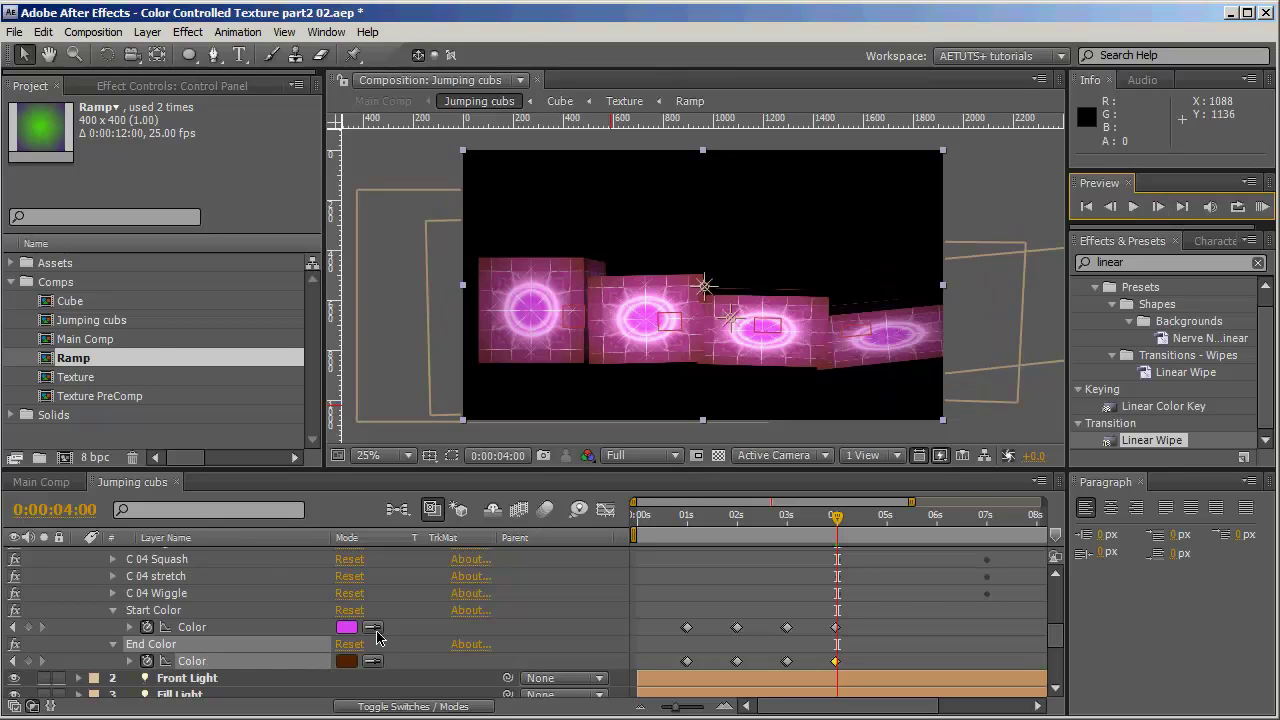
- Set the Start Color keyframe at 0:00:04:00 to the blue 478CF2
click(349, 628)
click(296, 458)
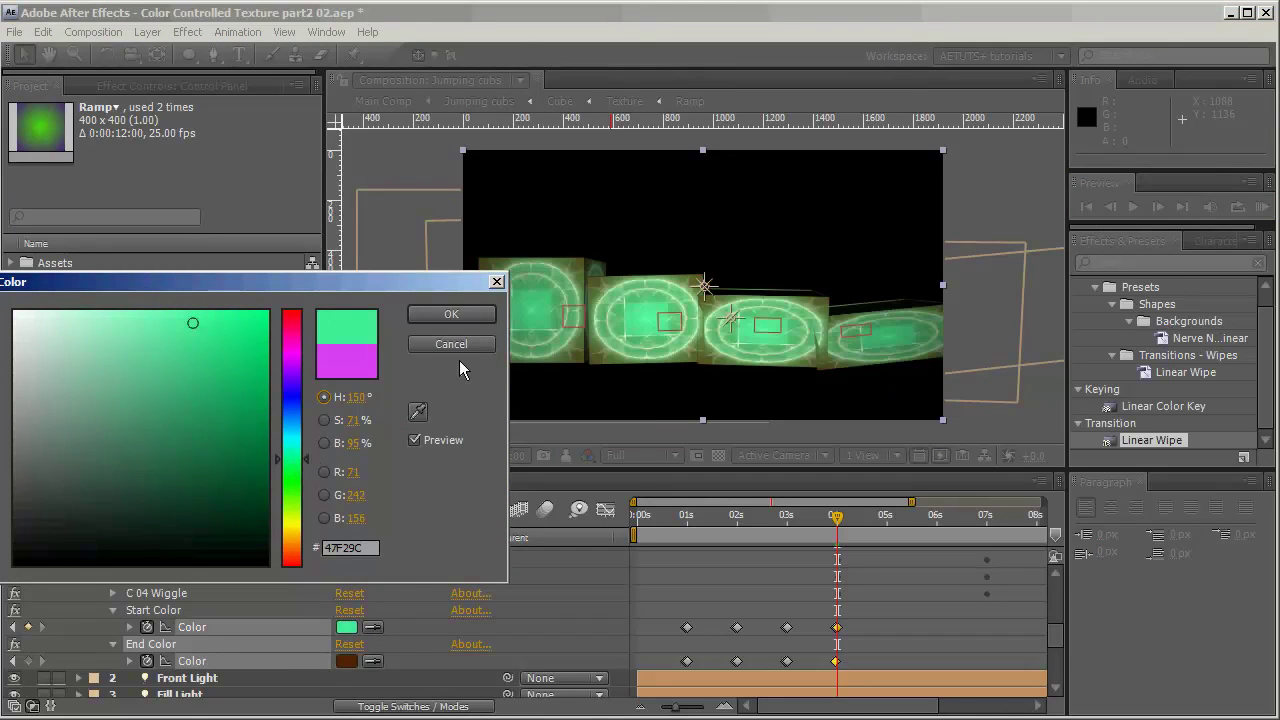
key(shift+Up)
key(shift+Up)
key(shift+Up)
key(shift+Up)
key(shift+Up)
key(shift+Up)
key(shift+Up)
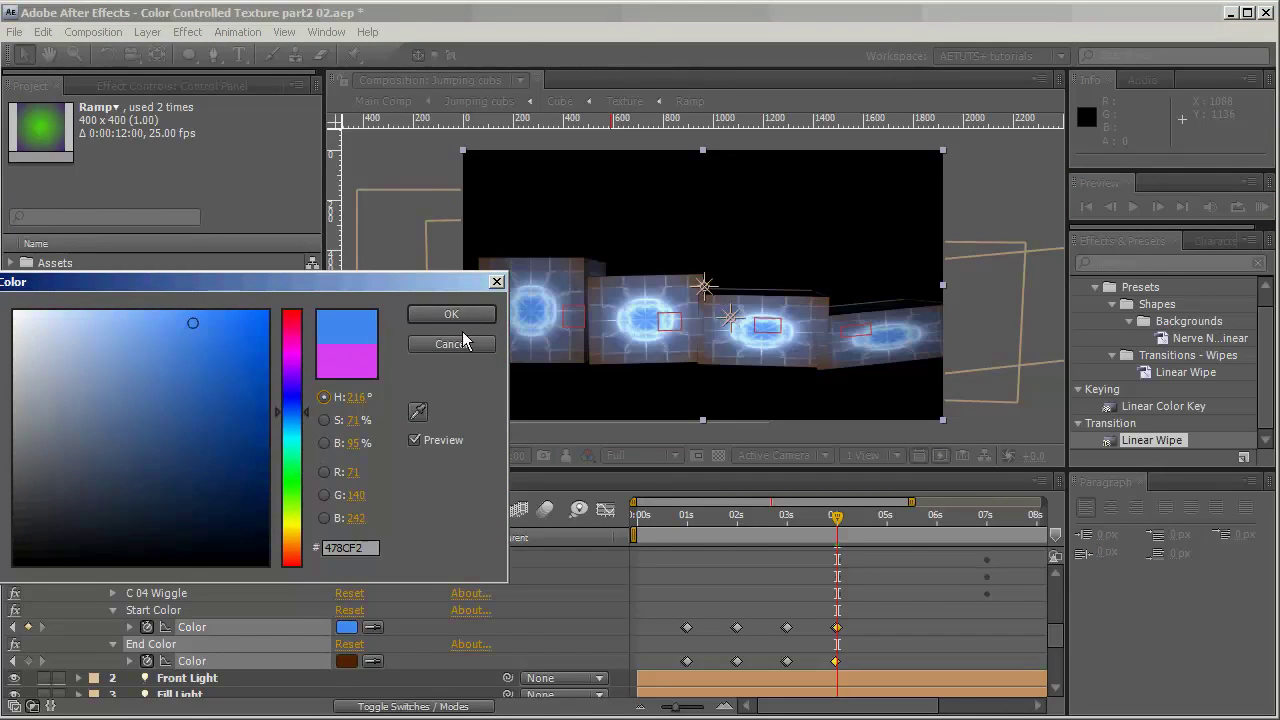
click(452, 317)
- Set the End Color keyframe at 0:00:04:00 to the dark teal 07302A
click(347, 661)
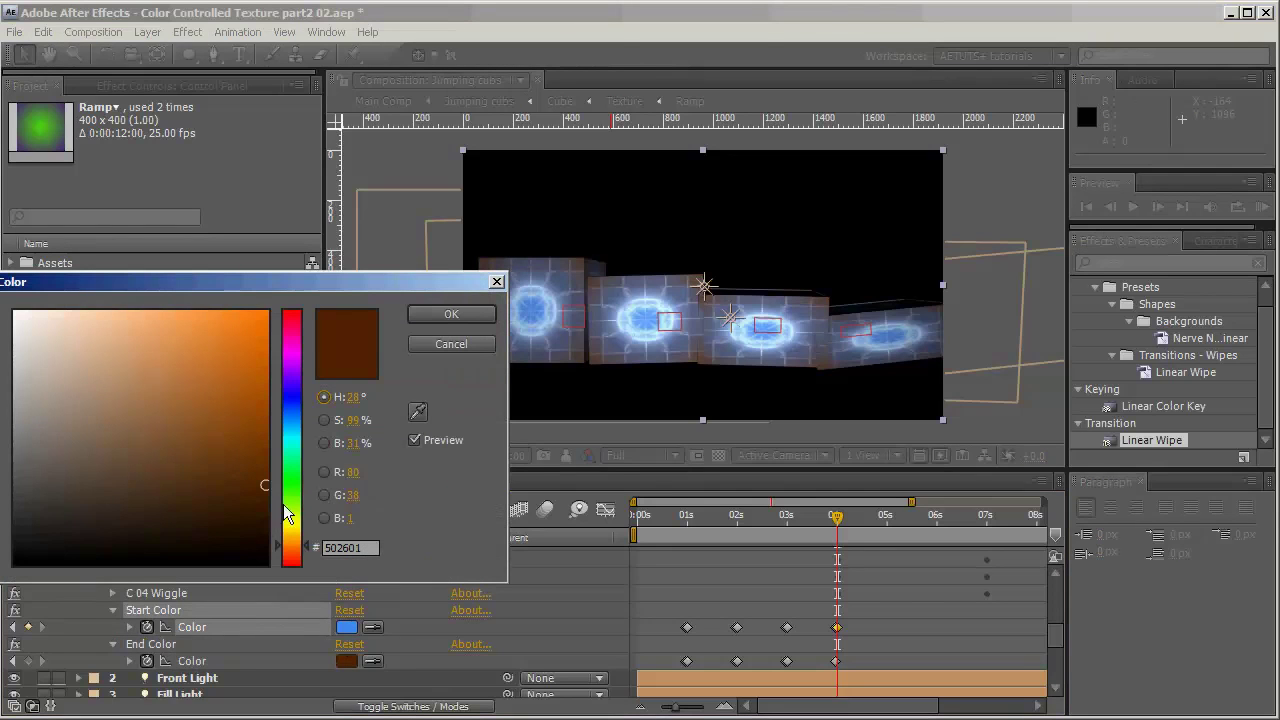
click(289, 538)
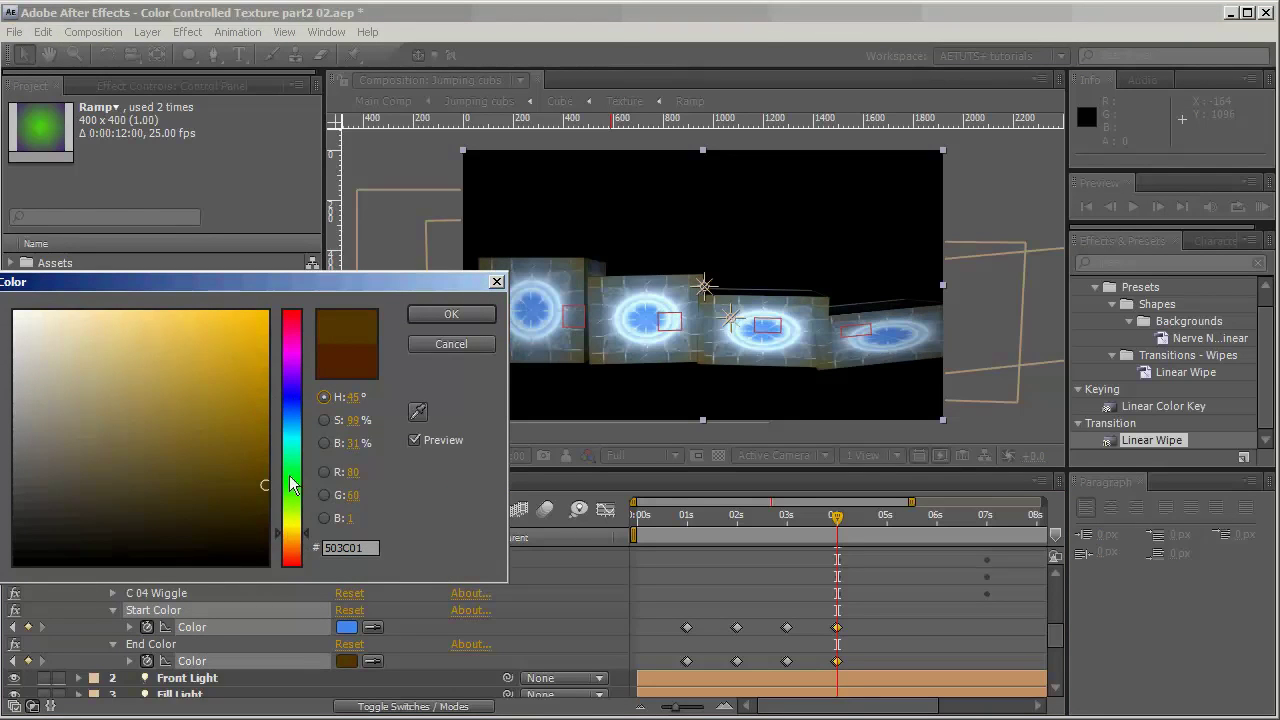
click(290, 544)
click(231, 517)
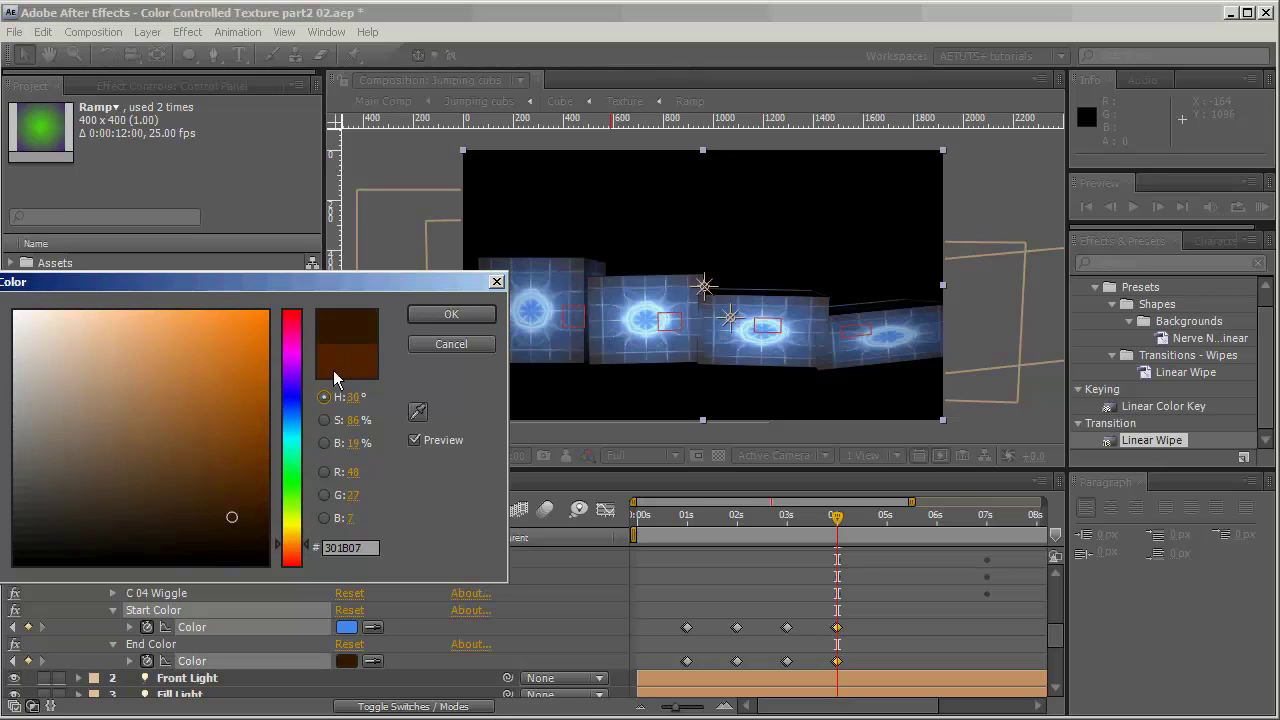
click(293, 445)
click(451, 314)
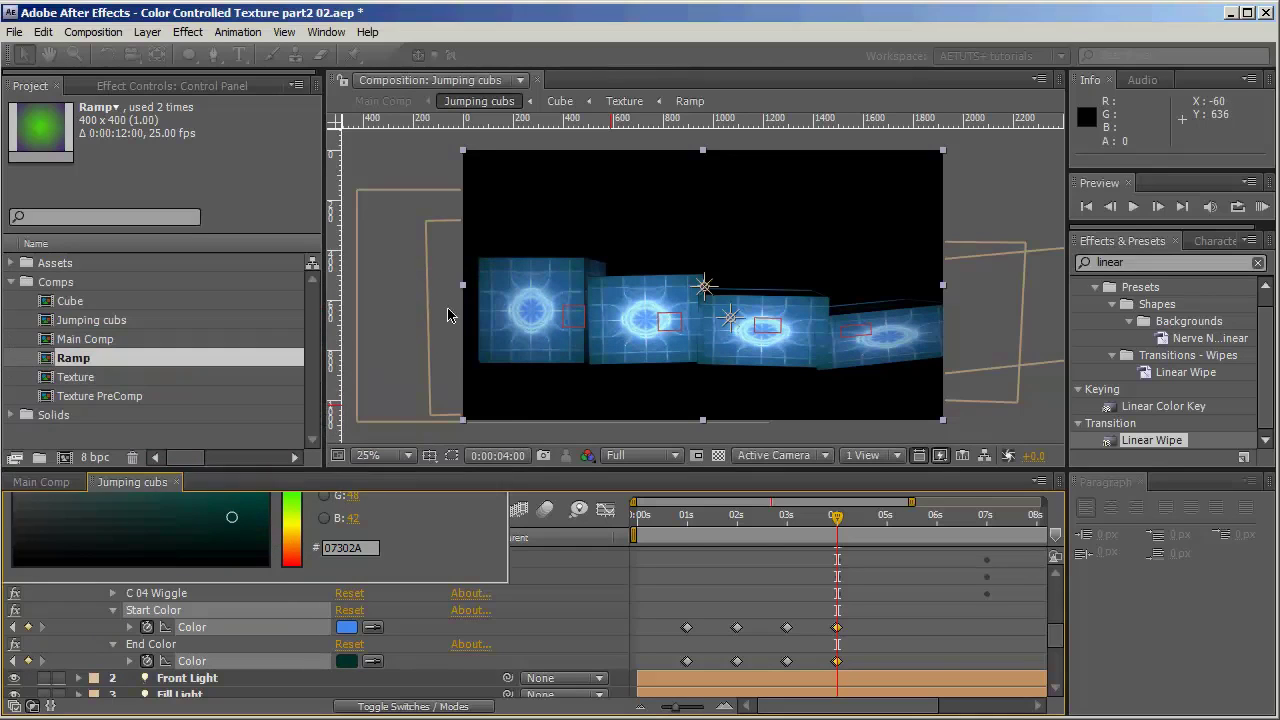
- Open the Main Comp and scrub through its timeline to review the cube animation and color changes
click(48, 482)
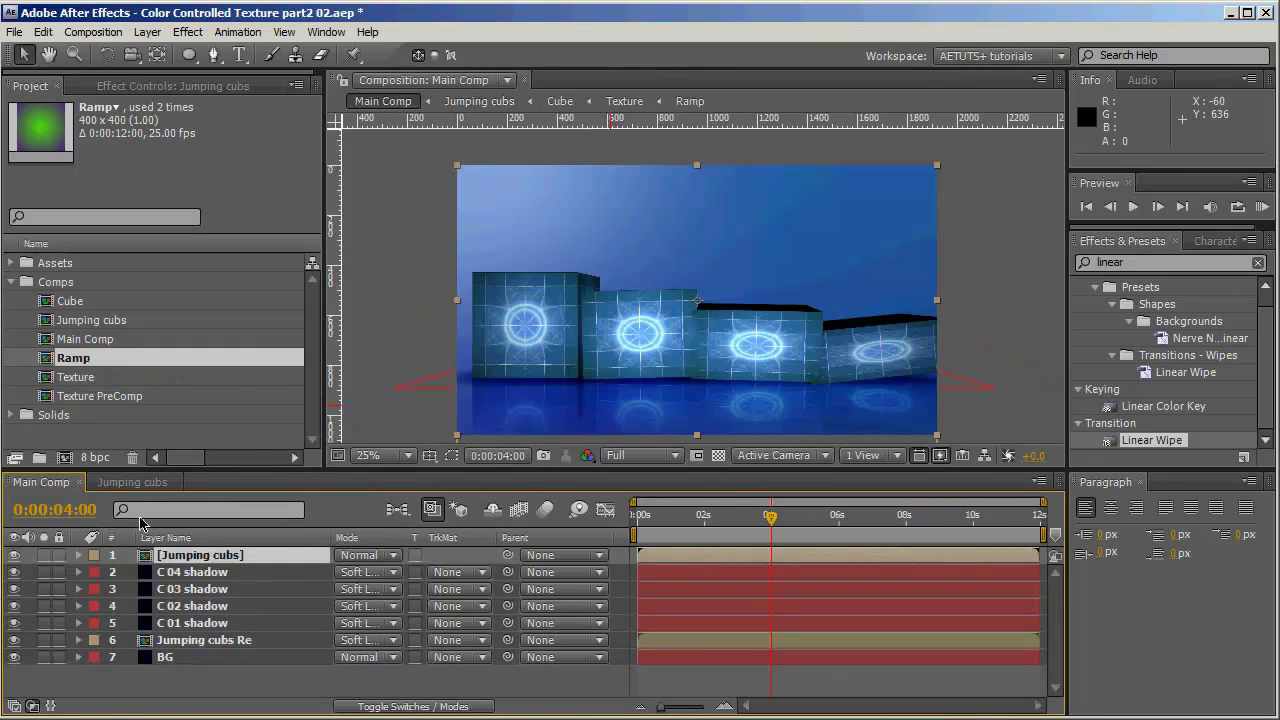
drag(650, 536, 912, 527)
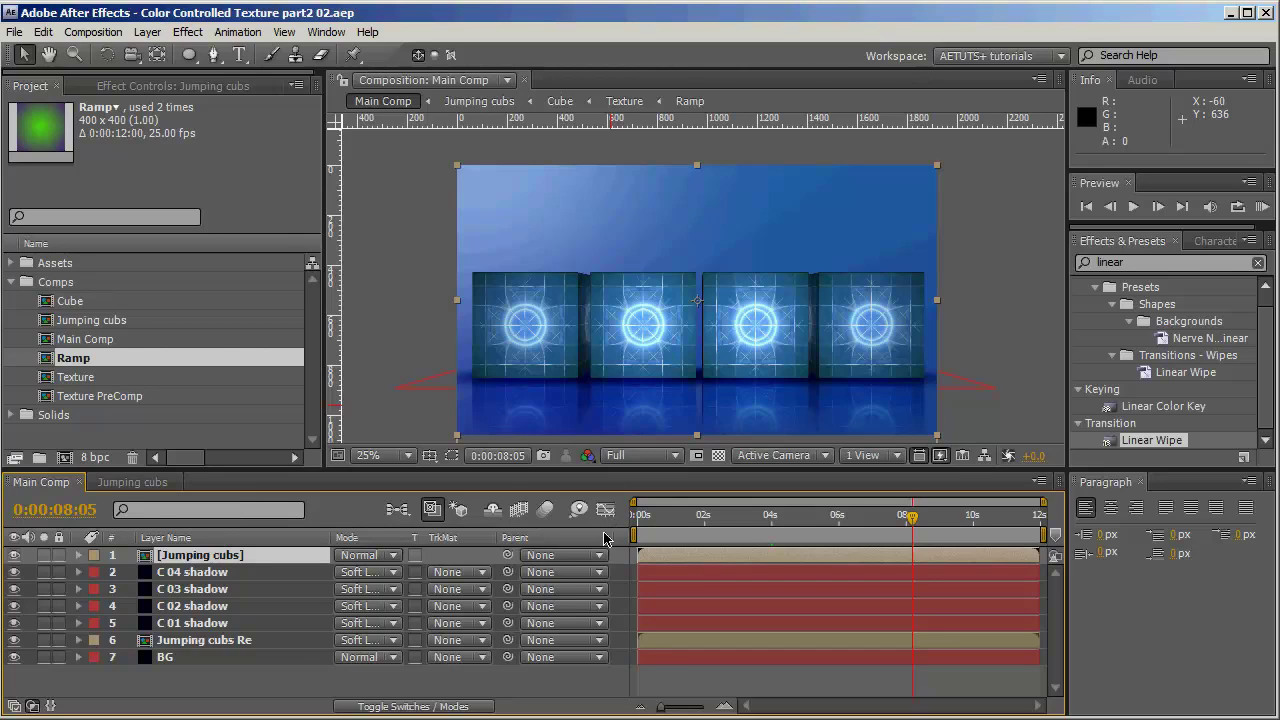
drag(643, 516, 860, 516)
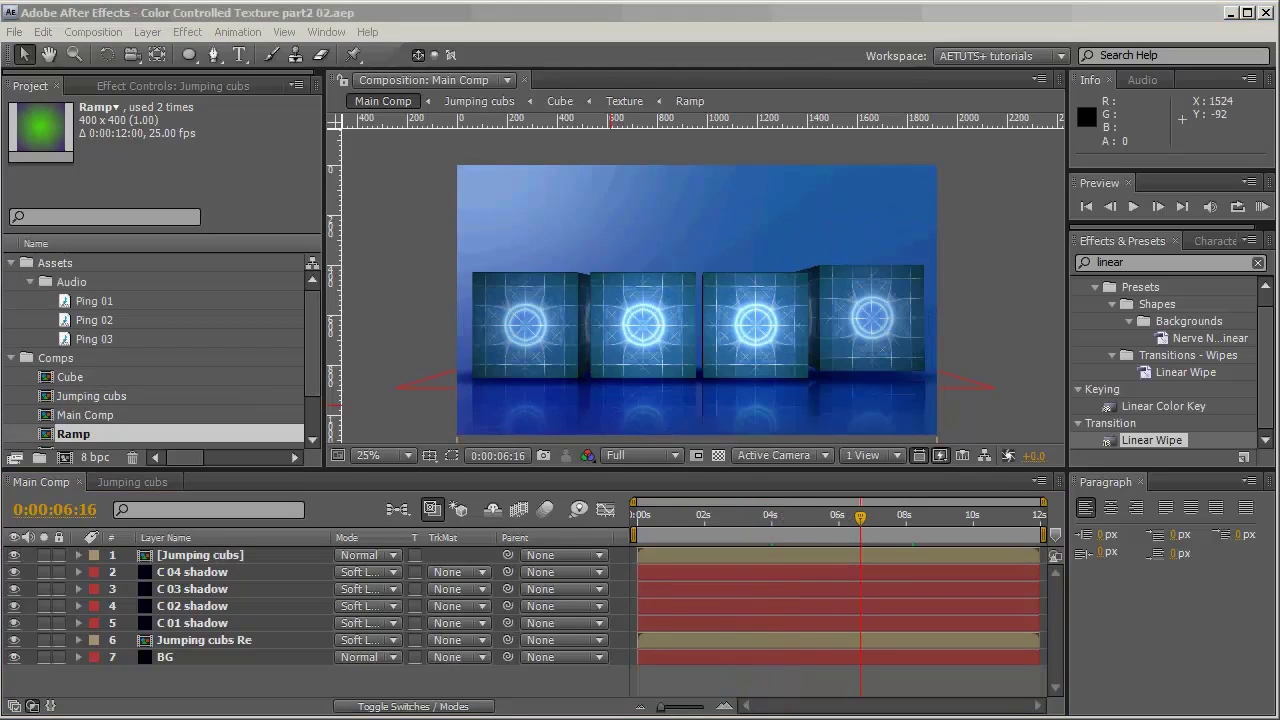
- Add an adjustment layer on top of the Main Comp and rename it Blure
right_click(241, 690)
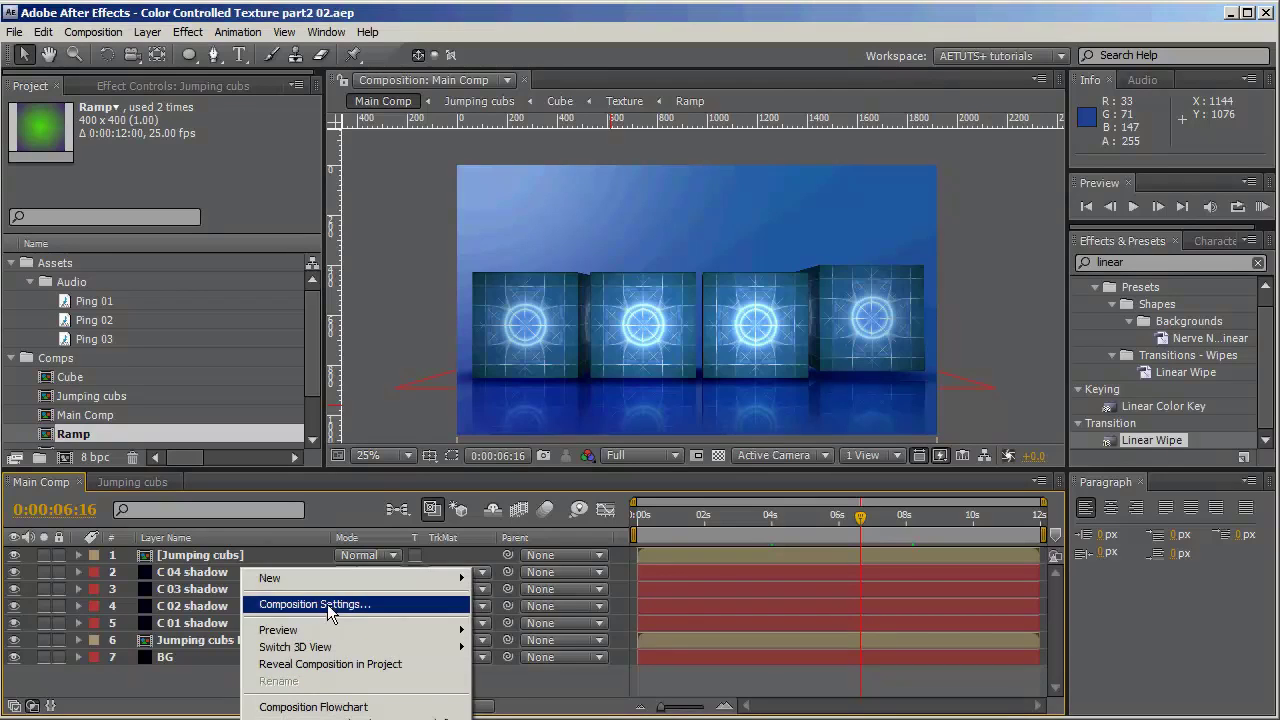
mouse_move(331, 585)
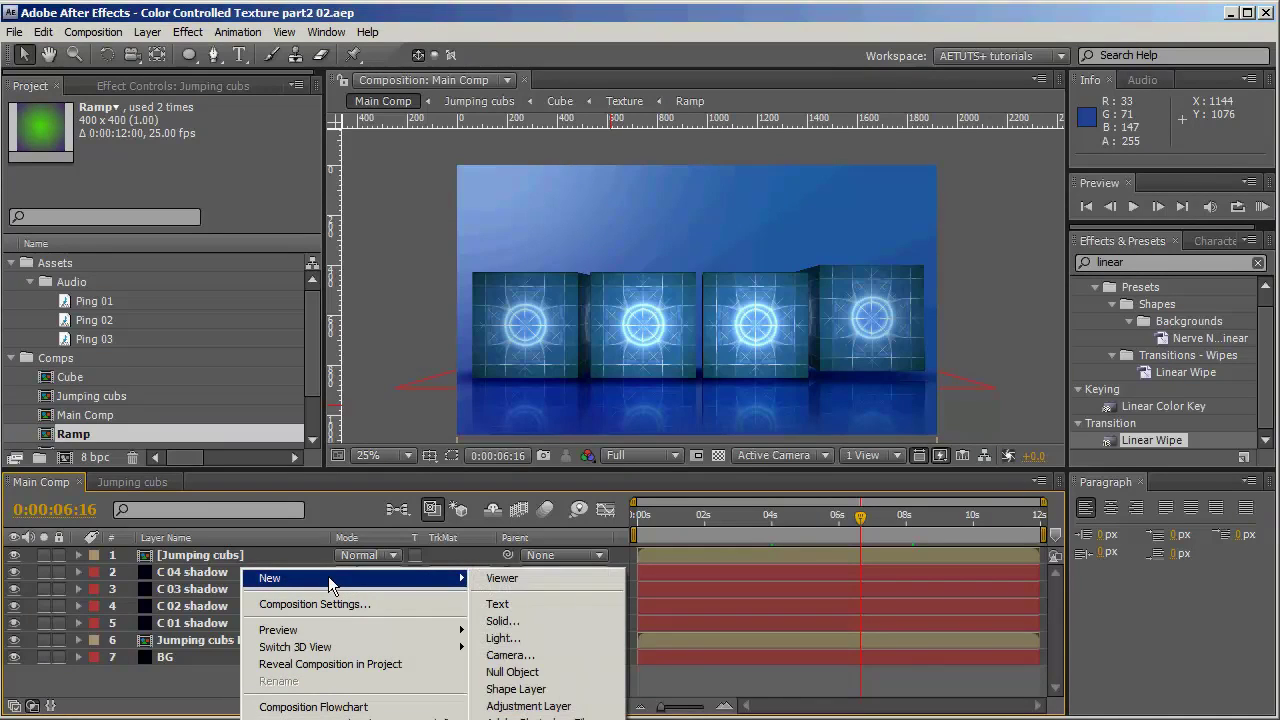
click(584, 706)
key(Return)
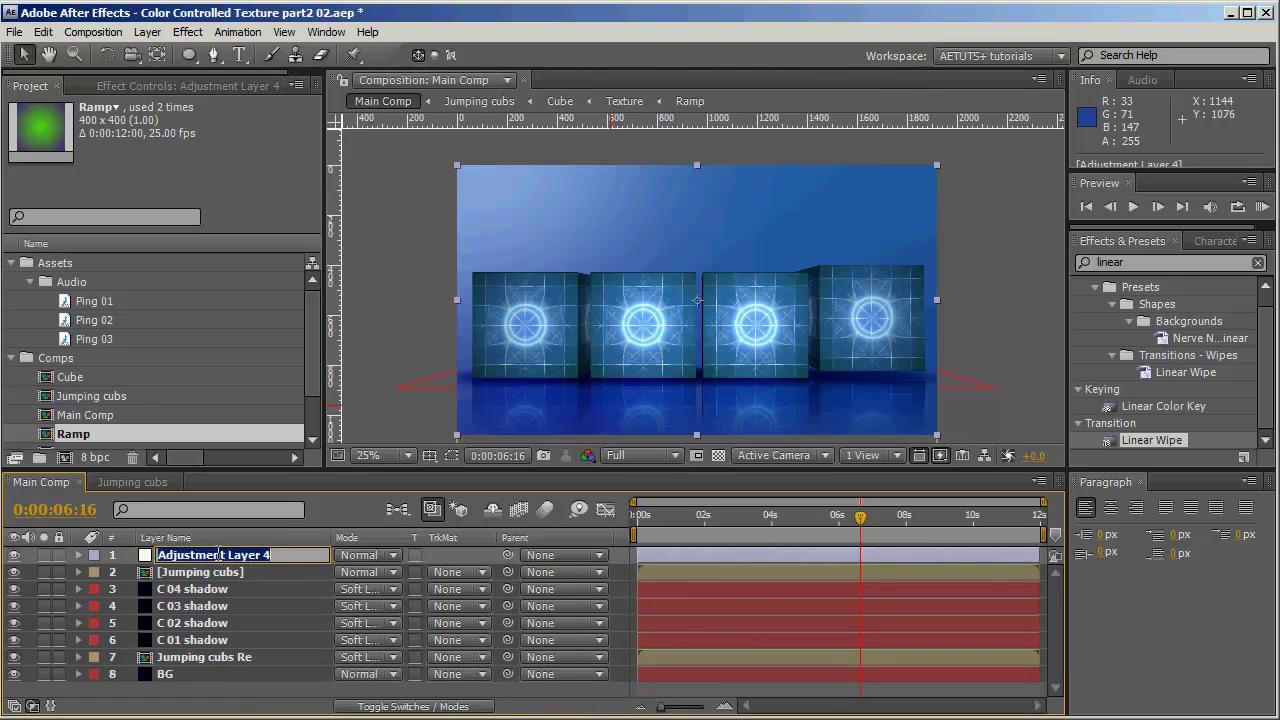
text(Blu)
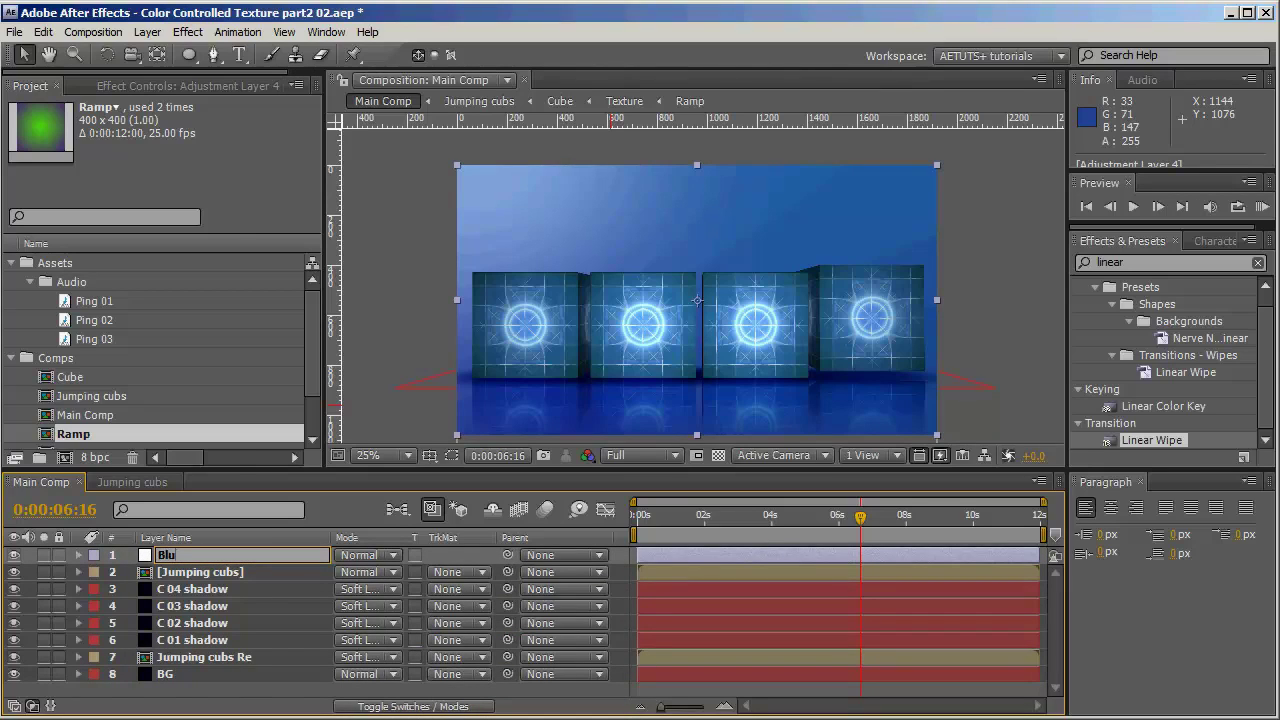
text(re)
click(230, 695)
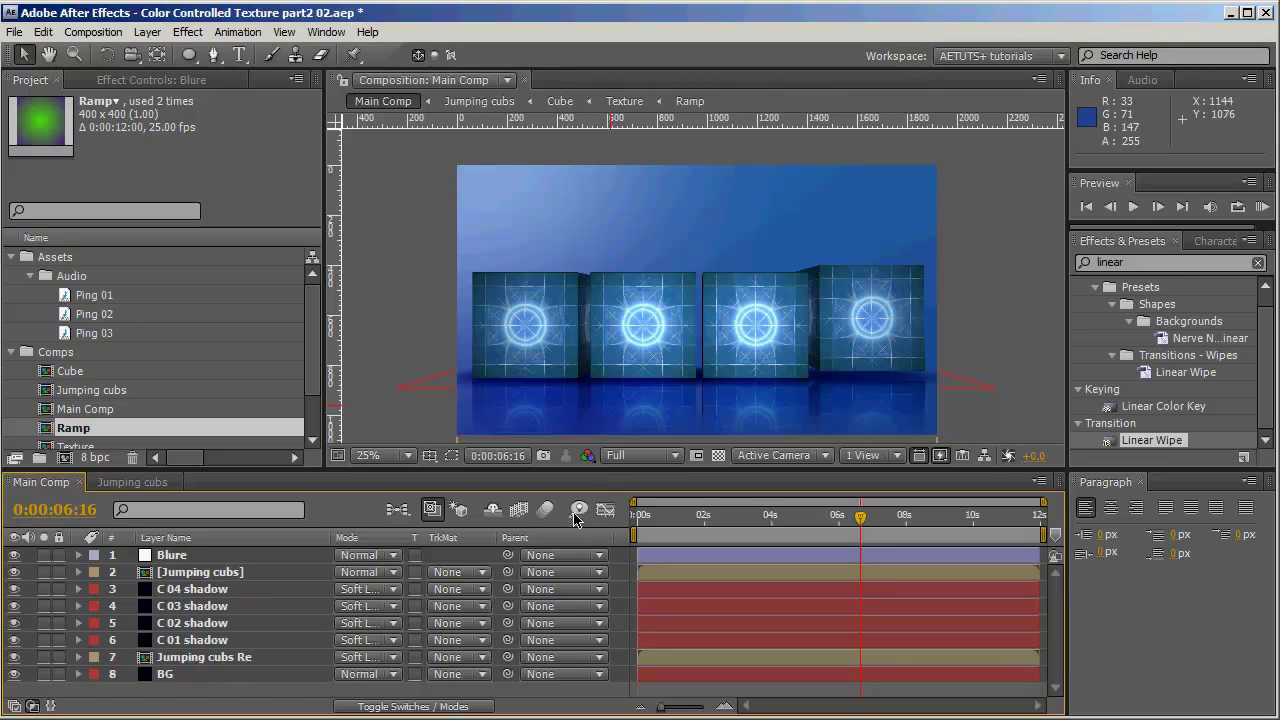
- Apply the CC Force Motion Blur effect to the Blure layer and check the moving cubes at 0:00:01:19
click(208, 556)
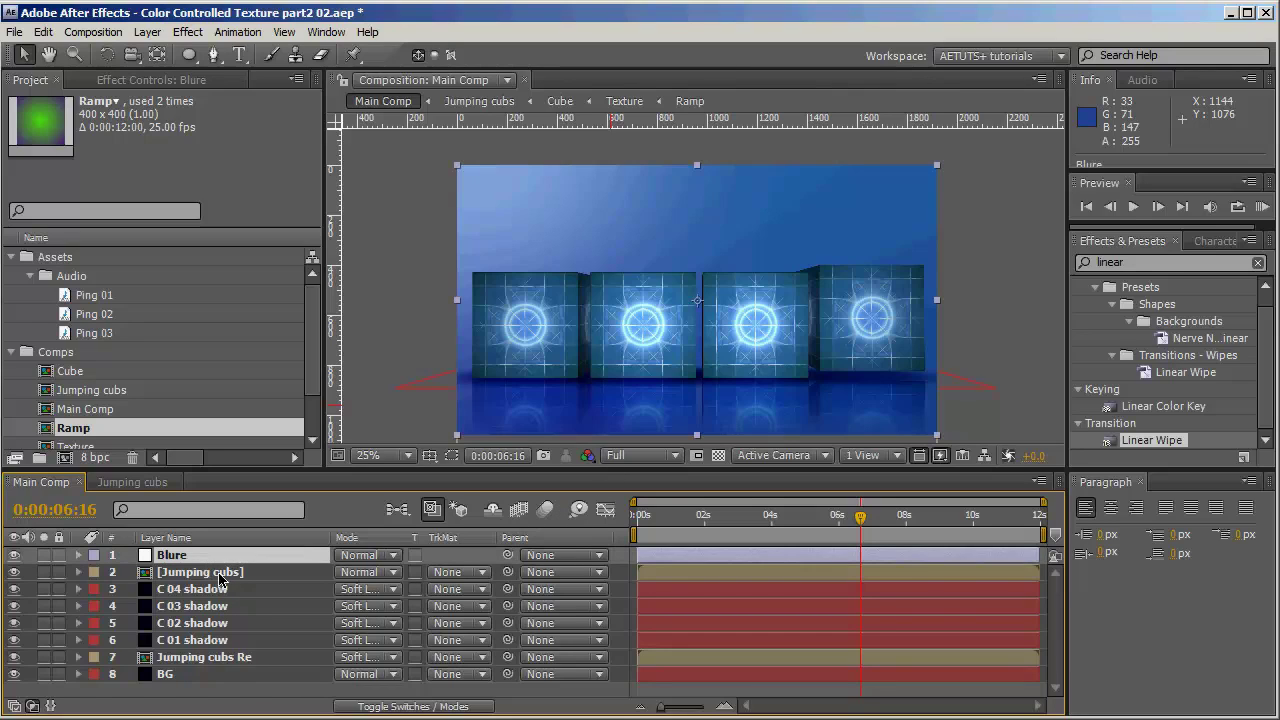
click(1106, 283)
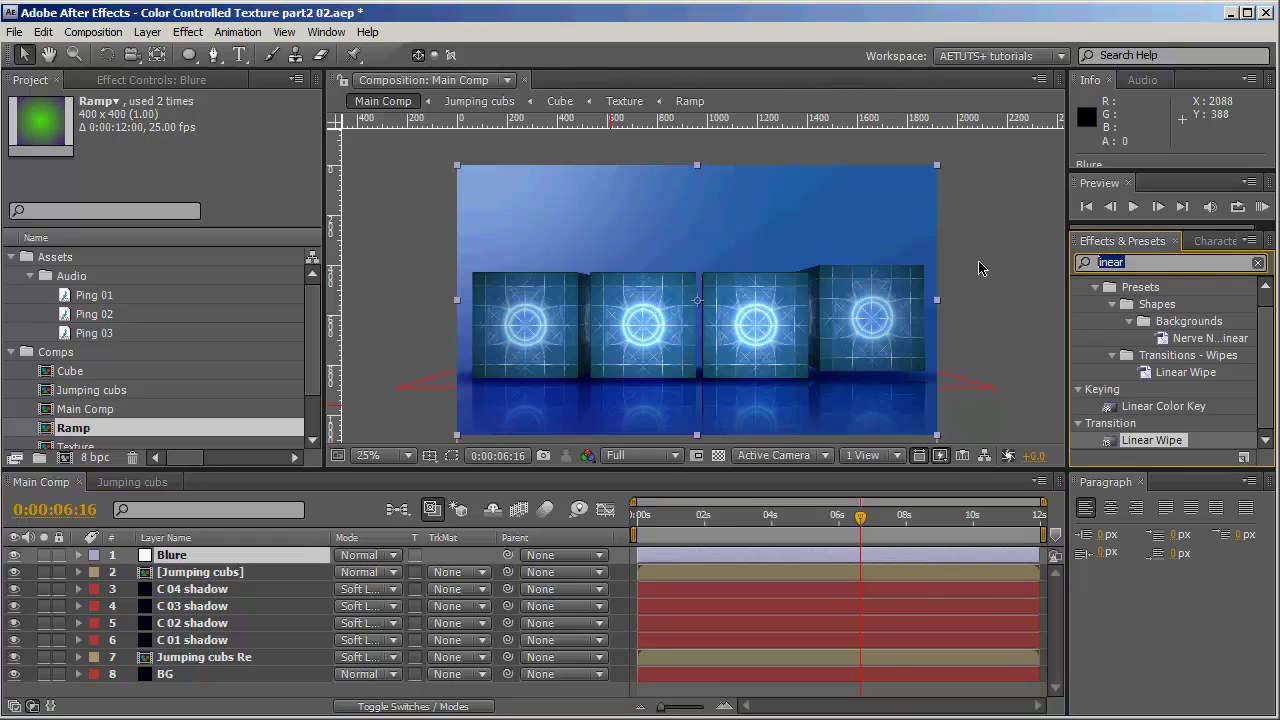
key(BackSpace)
text(cc)
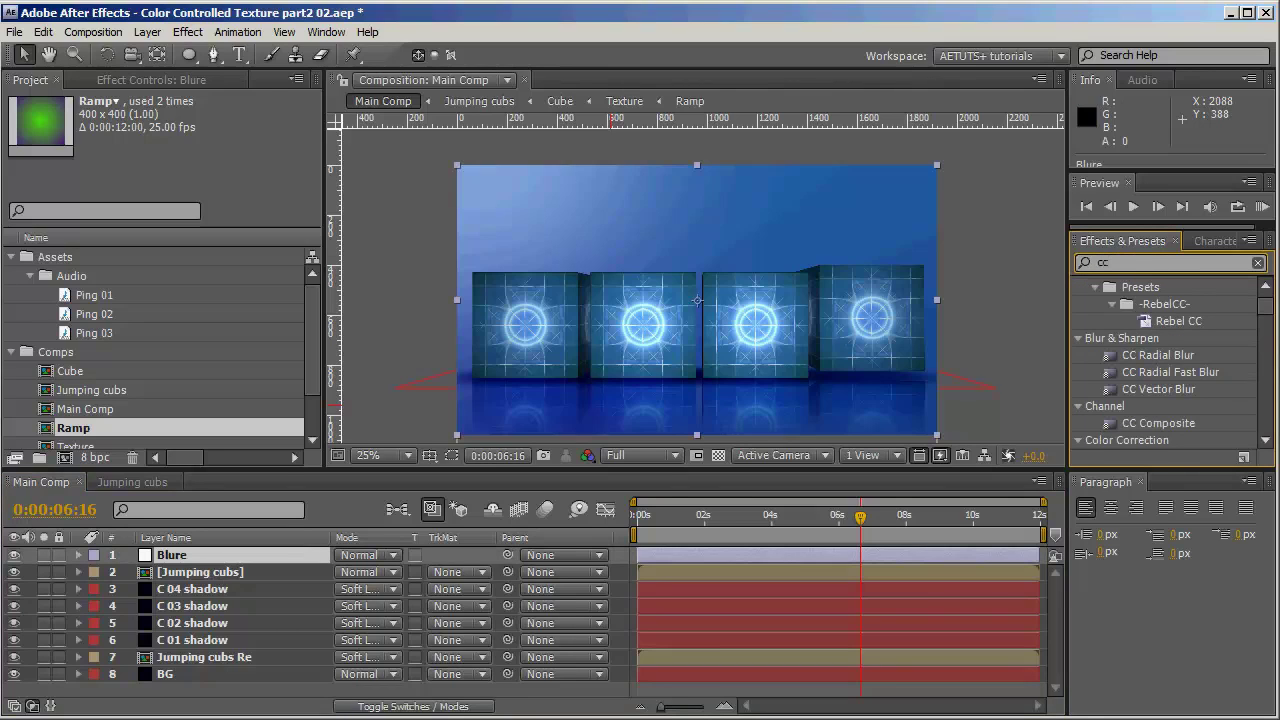
scroll(695, 157, down, 1)
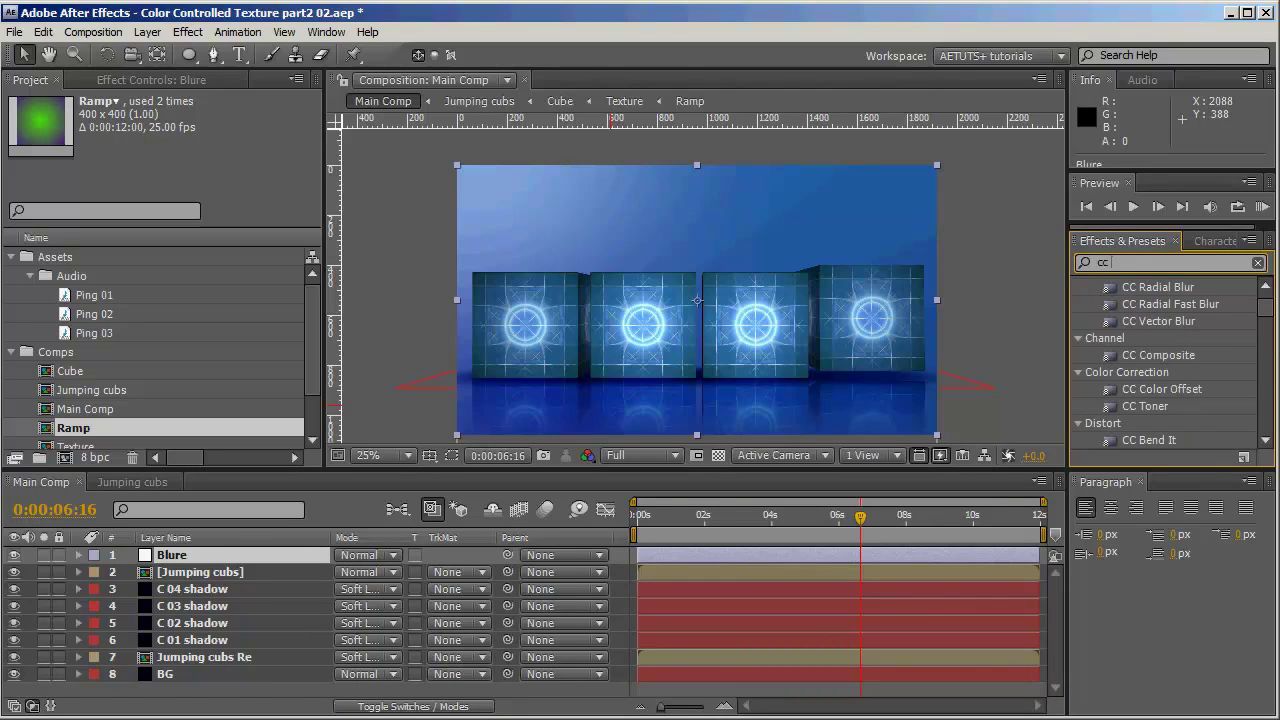
text(forc)
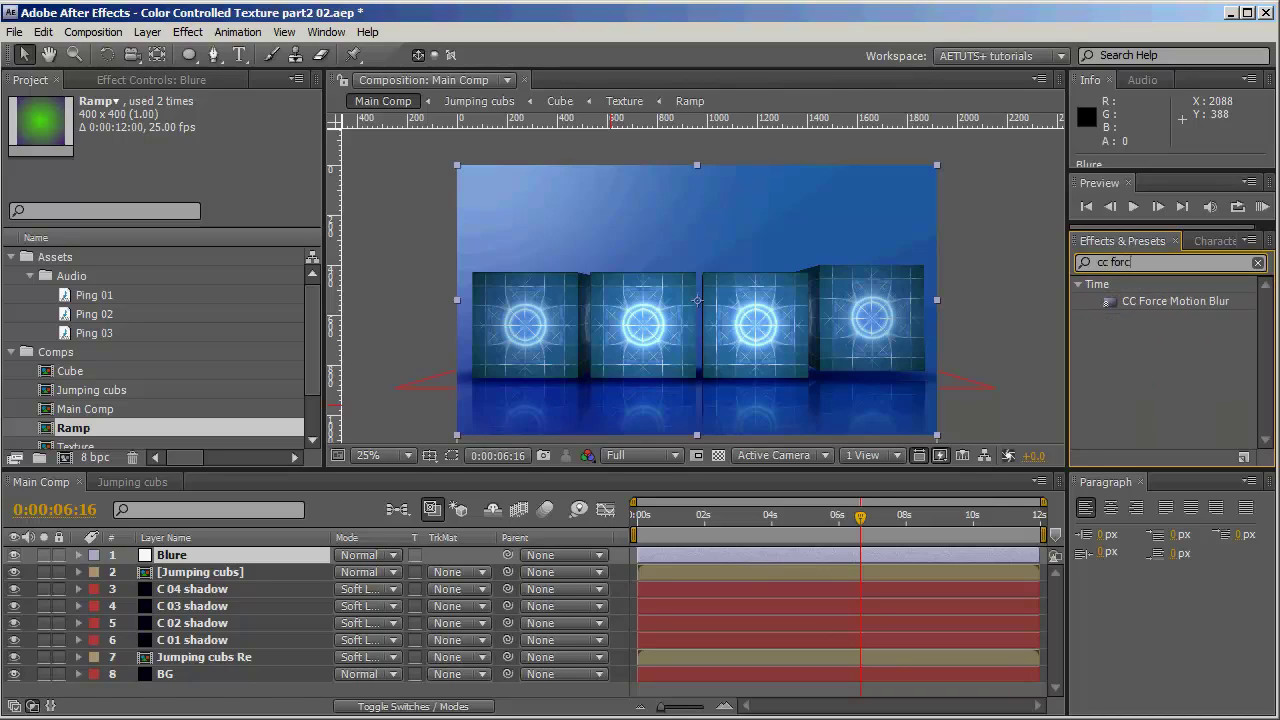
double_click(1157, 303)
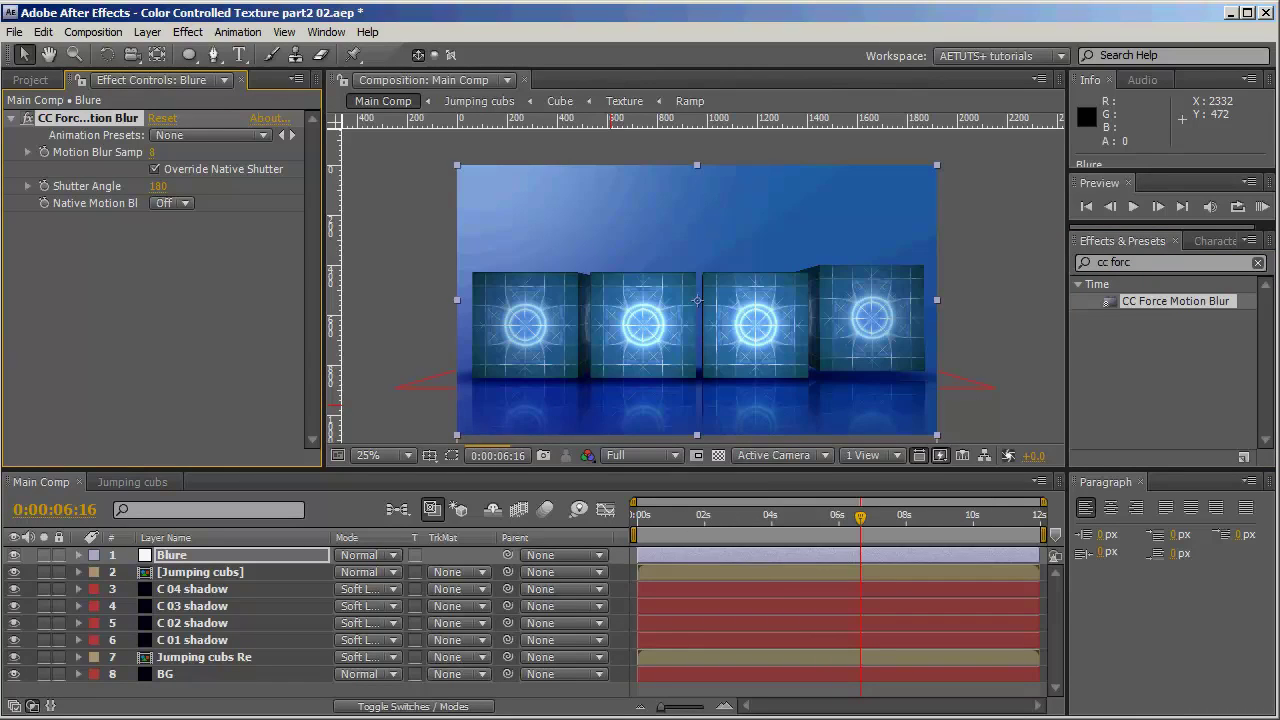
click(697, 515)
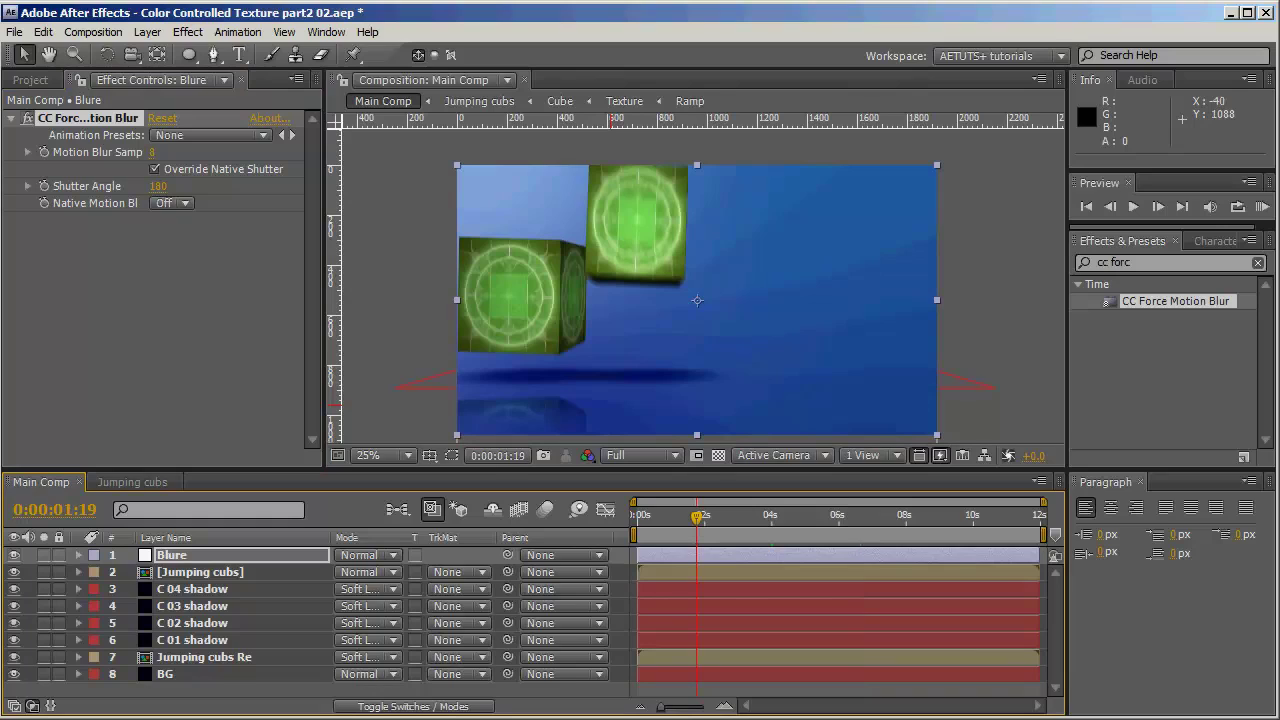